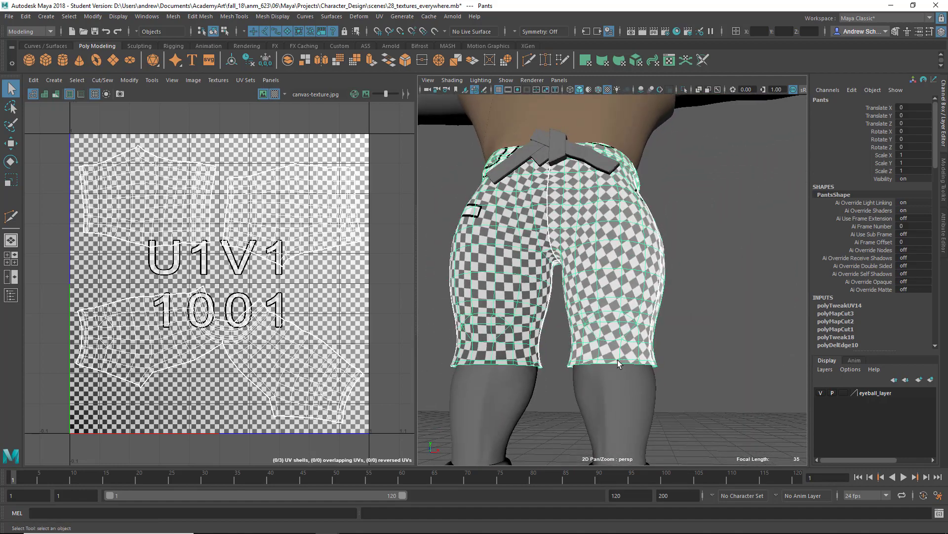
Examine the checker pattern on the lower-leg mesh below the pants.
{"action": "left_click", "coordinate": [622, 397]}
{"action": "left_click_drag", "start_coordinate": [622, 398], "coordinate": [653, 428], "text": "alt"}
{"action": "middle_click_drag", "start_coordinate": [653, 428], "coordinate": [690, 247], "text": "alt"}
{"action": "right_click_drag", "start_coordinate": [690, 247], "coordinate": [833, 314], "text": "alt"}
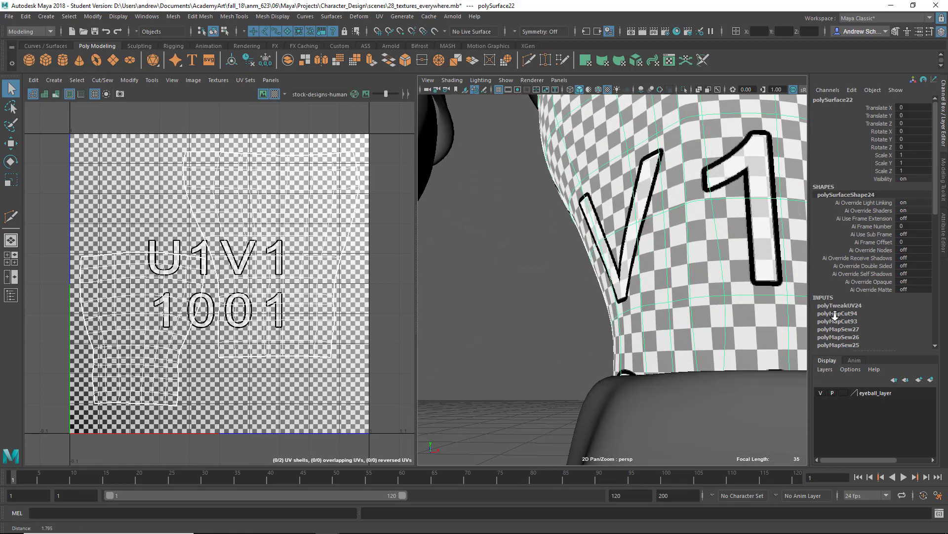
{"action": "left_click_drag", "start_coordinate": [788, 317], "coordinate": [732, 402], "text": "alt"}
{"action": "left_click", "coordinate": [544, 384]}
{"action": "right_click_drag", "start_coordinate": [731, 402], "coordinate": [549, 390], "text": "alt"}
{"action": "middle_click_drag", "start_coordinate": [635, 346], "coordinate": [642, 443], "text": "alt"}
{"action": "middle_click_drag", "start_coordinate": [603, 381], "coordinate": [635, 305], "text": "alt"}
Select the belt knot mesh at the waistband and frame it in the perspective view.
{"action": "left_click", "coordinate": [623, 381]}
{"action": "left_click_drag", "start_coordinate": [624, 386], "coordinate": [568, 306], "text": "alt"}
{"action": "left_click", "coordinate": [636, 327]}
{"action": "right_click_drag", "start_coordinate": [568, 310], "coordinate": [692, 315], "text": "alt"}
{"action": "mouse_move", "coordinate": [692, 315]}
{"action": "left_mouse_down", "text": "alt"}
{"action": "mouse_move", "coordinate": [671, 317]}
{"action": "mouse_move", "coordinate": [705, 313]}
{"action": "mouse_move", "coordinate": [684, 316]}
{"action": "left_mouse_up", "text": "alt"}
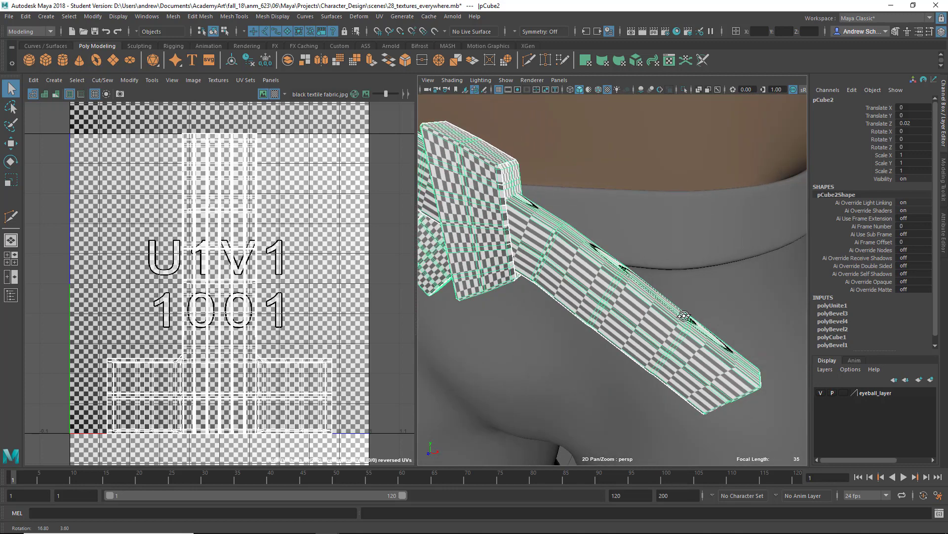
{"action": "key", "text": "f"}
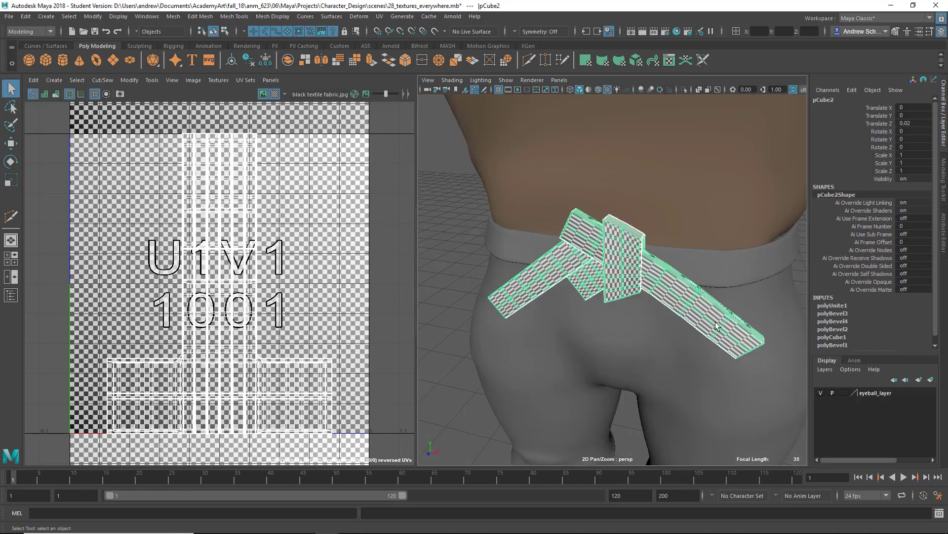
Inspect the checker stretching along the belt knot's side faces, comparing smooth preview with the unsmoothed mesh.
{"action": "left_click_drag", "start_coordinate": [716, 326], "coordinate": [619, 325], "text": "alt"}
{"action": "right_click_drag", "start_coordinate": [584, 339], "coordinate": [671, 316], "text": "alt"}
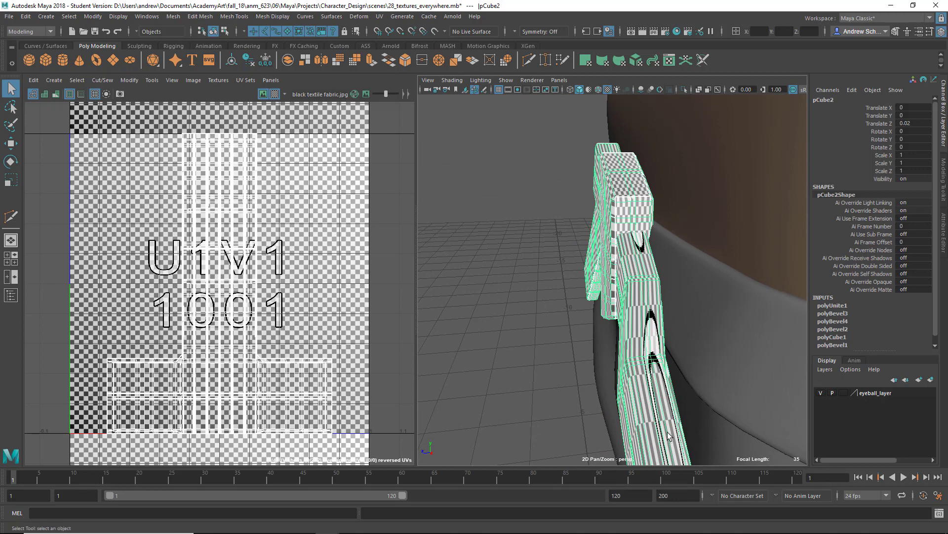
{"action": "left_click_drag", "start_coordinate": [620, 344], "coordinate": [606, 359], "text": "alt"}
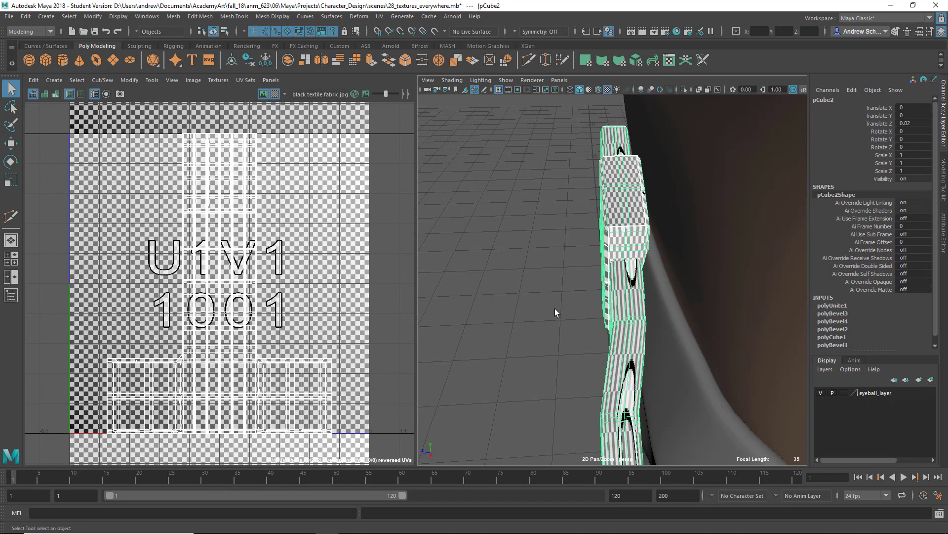
{"action": "key", "text": "3"}
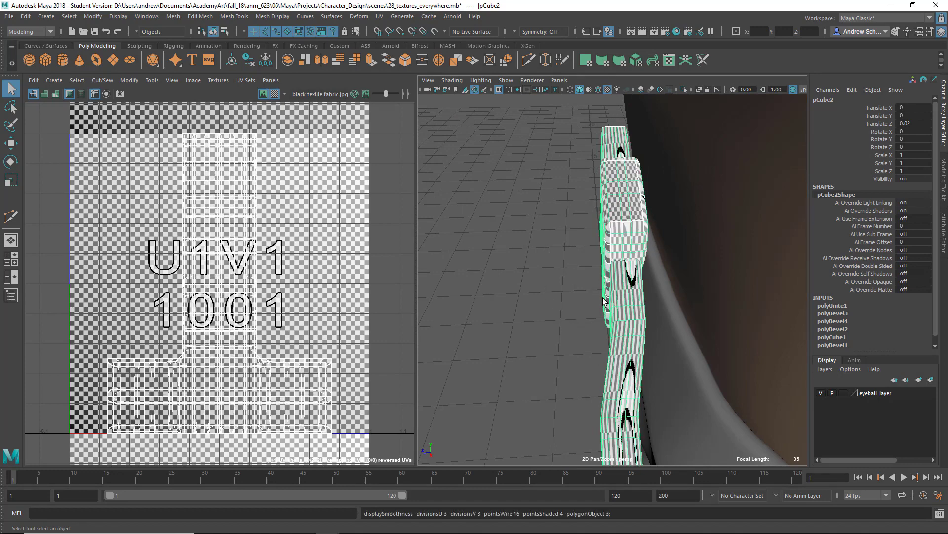
{"action": "key", "text": "1"}
{"action": "left_click_drag", "start_coordinate": [564, 293], "coordinate": [643, 230], "text": "alt"}
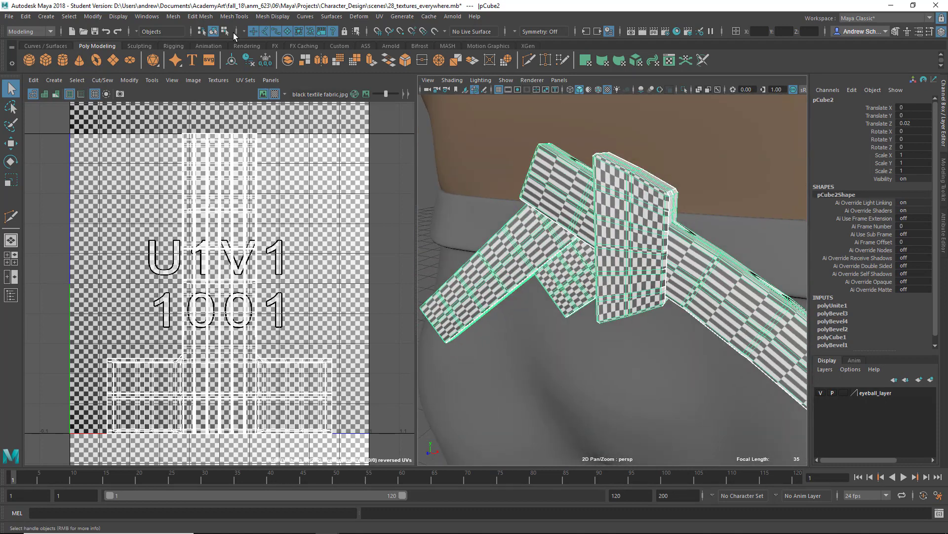
Separate the combined belt knot mesh into individual pieces and select several of them to check the split.
{"action": "left_click", "coordinate": [173, 17]}
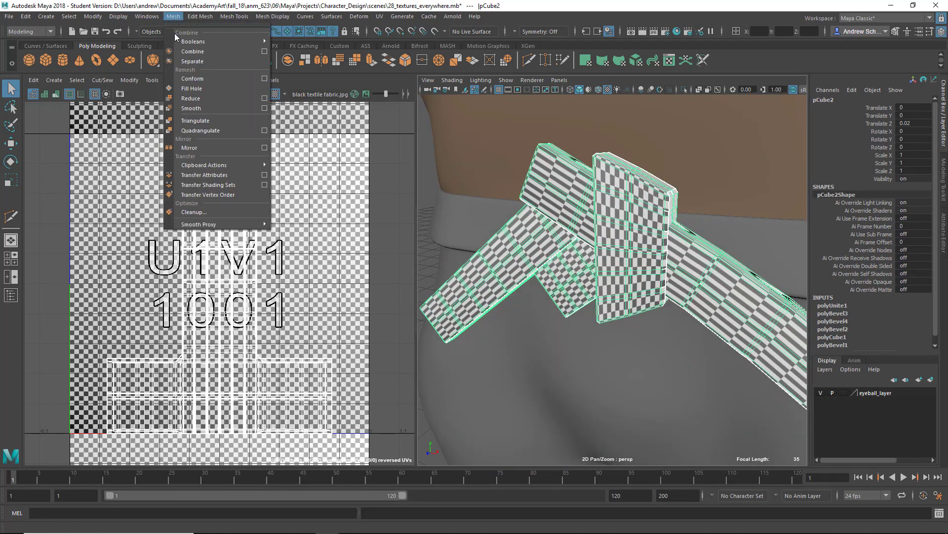
{"action": "left_click", "coordinate": [214, 61]}
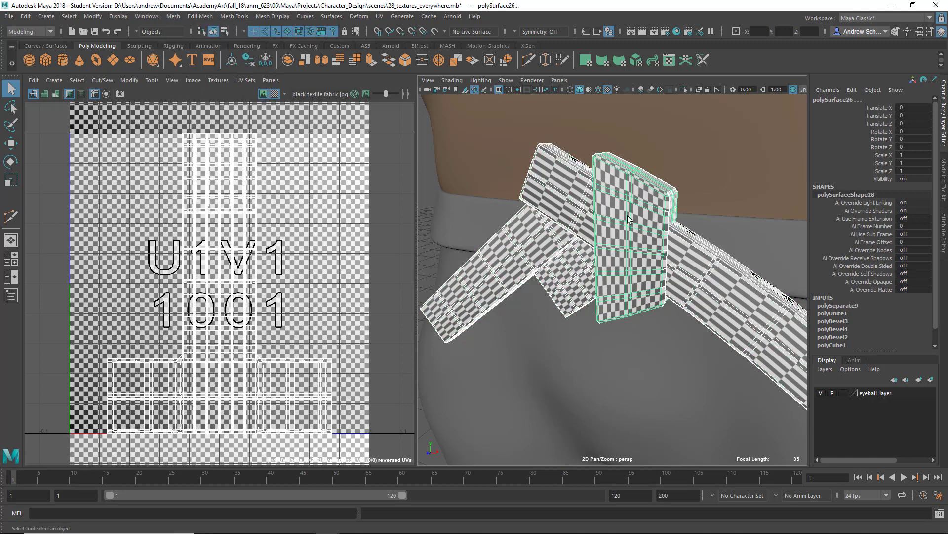
{"action": "left_click", "coordinate": [628, 218]}
{"action": "left_click", "coordinate": [568, 204]}
{"action": "left_click", "coordinate": [527, 251]}
{"action": "left_click", "coordinate": [579, 268]}
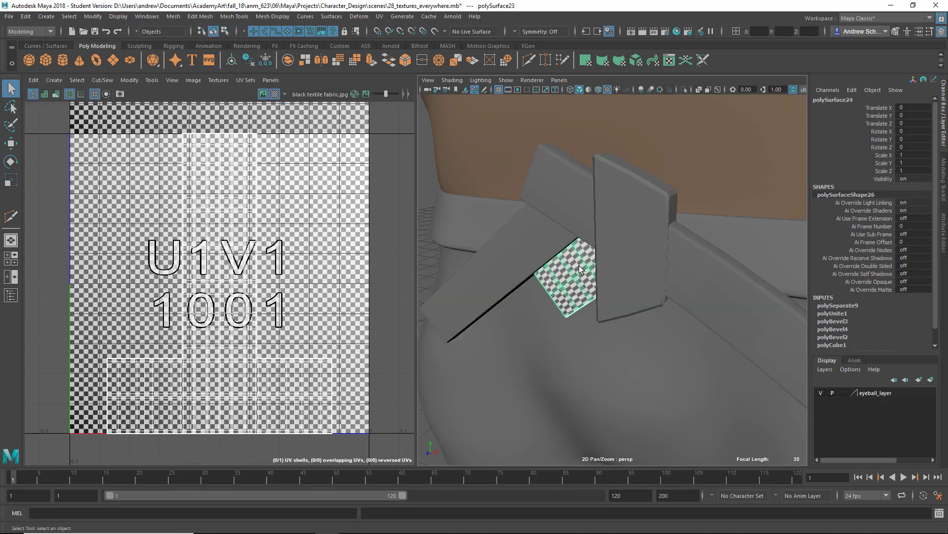
Compare the UV layouts of the separate belt pieces one by one, ending framed on the vertical knot piece.
{"action": "left_click", "coordinate": [596, 210]}
{"action": "left_click", "coordinate": [551, 265]}
{"action": "left_click", "coordinate": [592, 216]}
{"action": "left_click", "coordinate": [621, 236]}
{"action": "left_click", "coordinate": [665, 270]}
{"action": "left_click", "coordinate": [663, 248]}
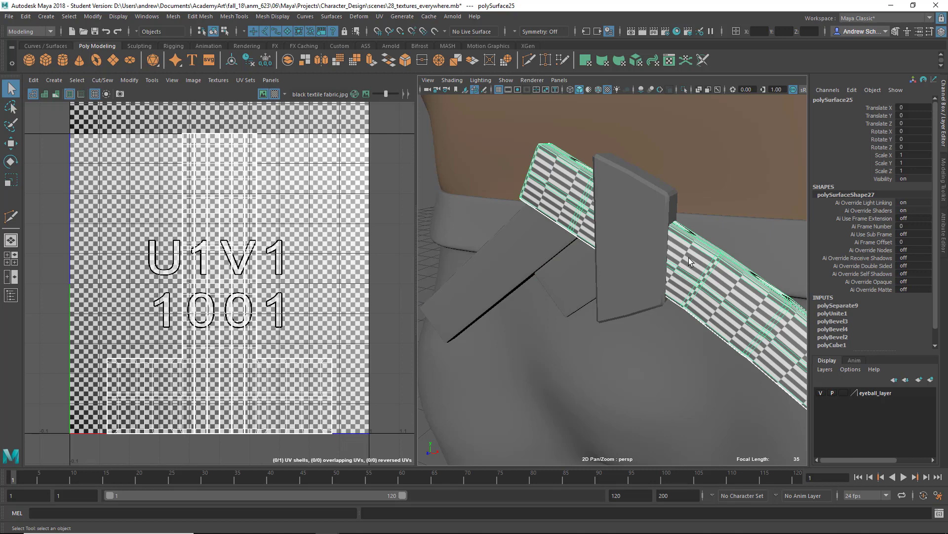
{"action": "left_click", "coordinate": [647, 245]}
{"action": "key", "text": "f"}
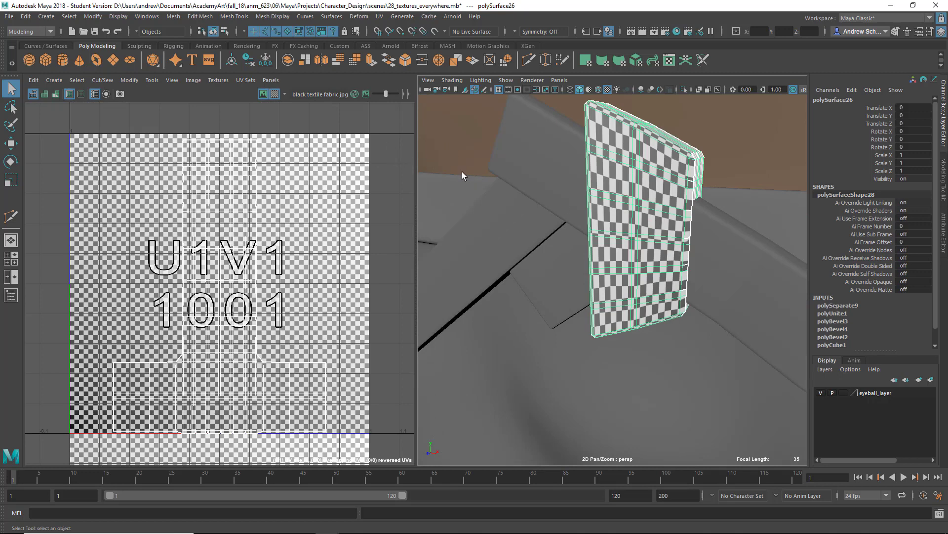
Maximize the perspective view and inspect the belt knot pieces from several angles.
{"action": "key", "text": "space"}
{"action": "scroll", "coordinate": [477, 204], "scroll_direction": "down", "scroll_amount": 6}
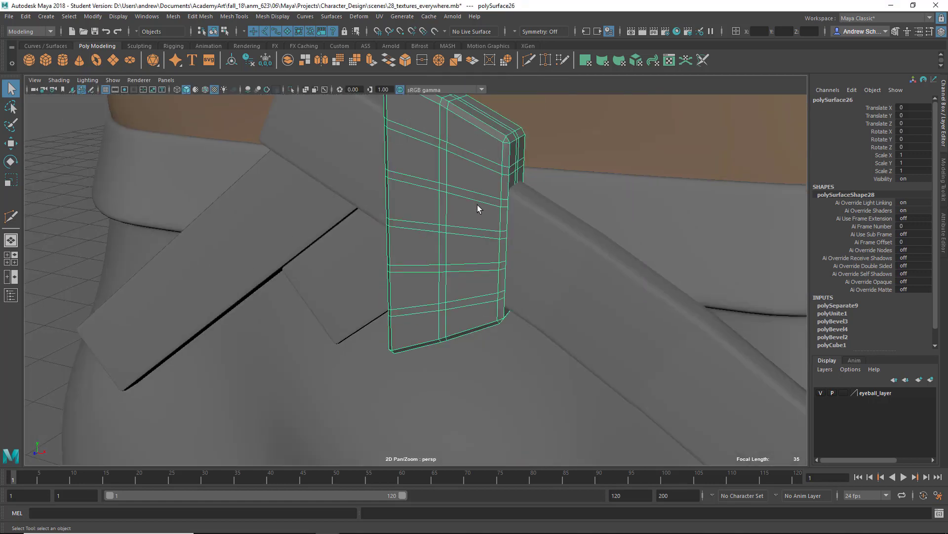
{"action": "left_click_drag", "start_coordinate": [488, 215], "coordinate": [462, 223], "text": "alt"}
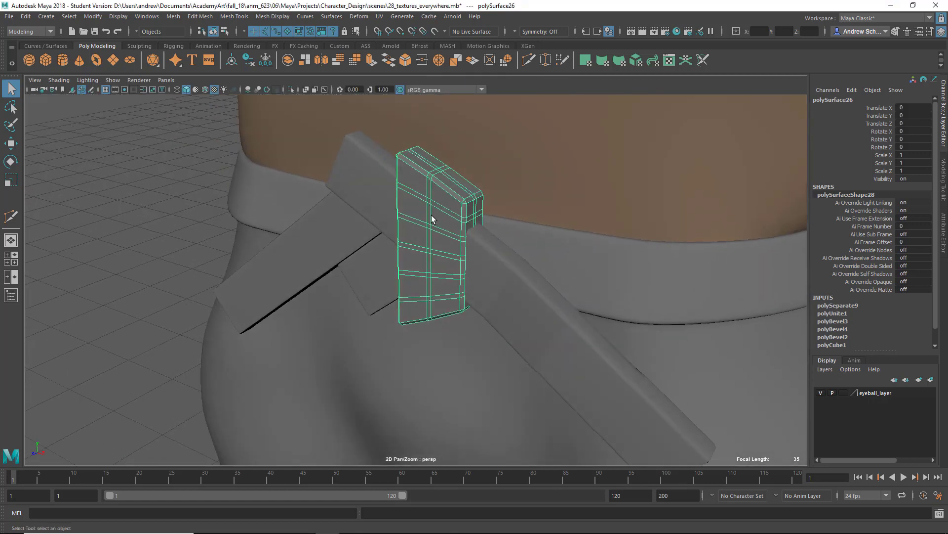
{"action": "left_click_drag", "start_coordinate": [433, 223], "coordinate": [409, 228], "text": "alt"}
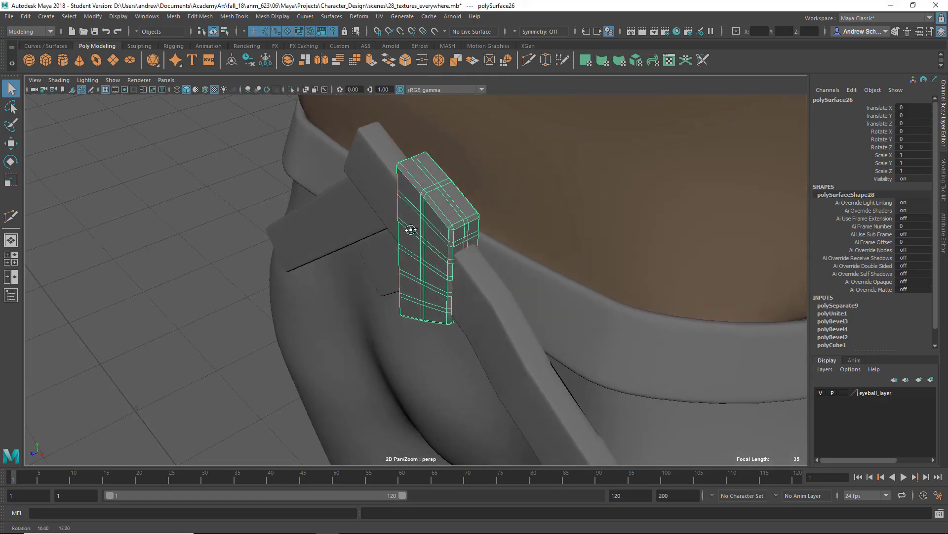
{"action": "left_click", "coordinate": [326, 218]}
{"action": "left_click", "coordinate": [434, 232]}
{"action": "left_click_drag", "start_coordinate": [434, 190], "coordinate": [486, 216], "text": "alt"}
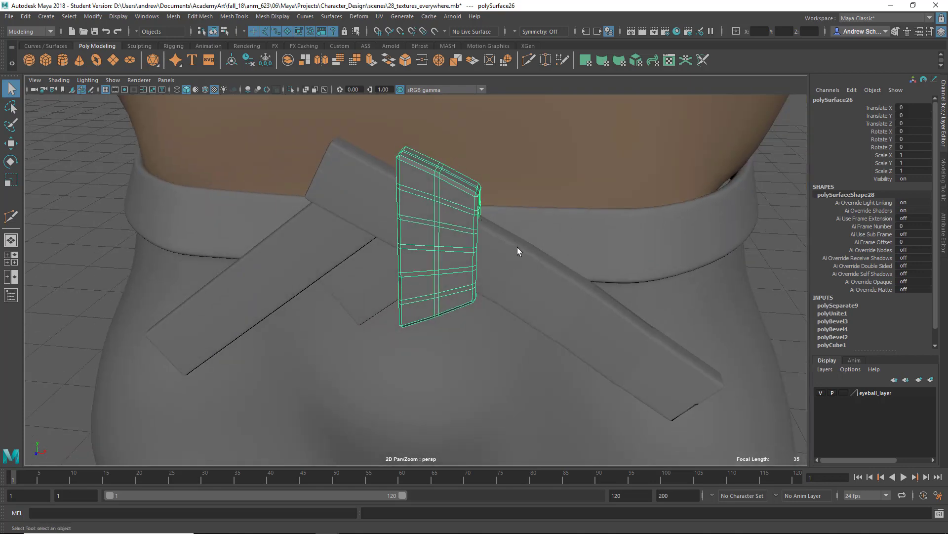
{"action": "left_click_drag", "start_coordinate": [368, 170], "coordinate": [470, 186], "text": "alt"}
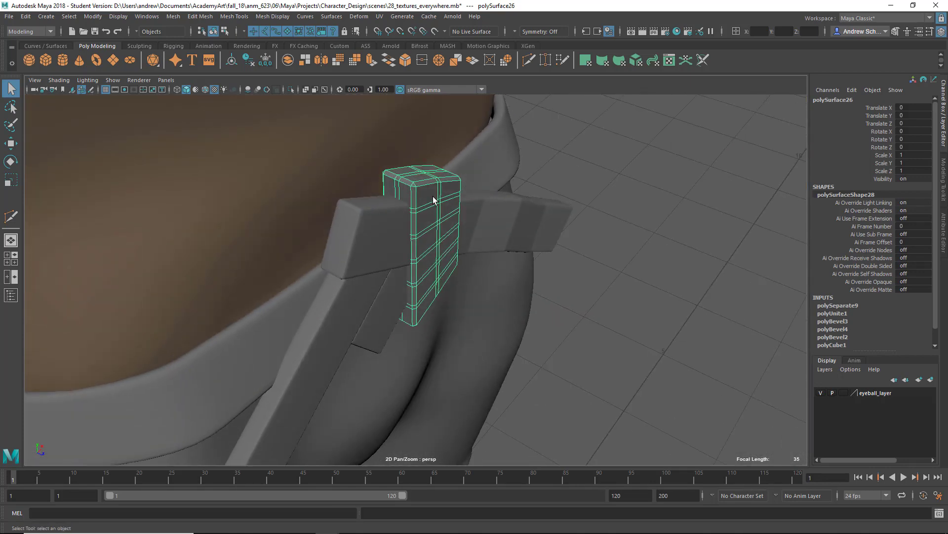
{"action": "left_click_drag", "start_coordinate": [448, 262], "coordinate": [421, 280], "text": "alt"}
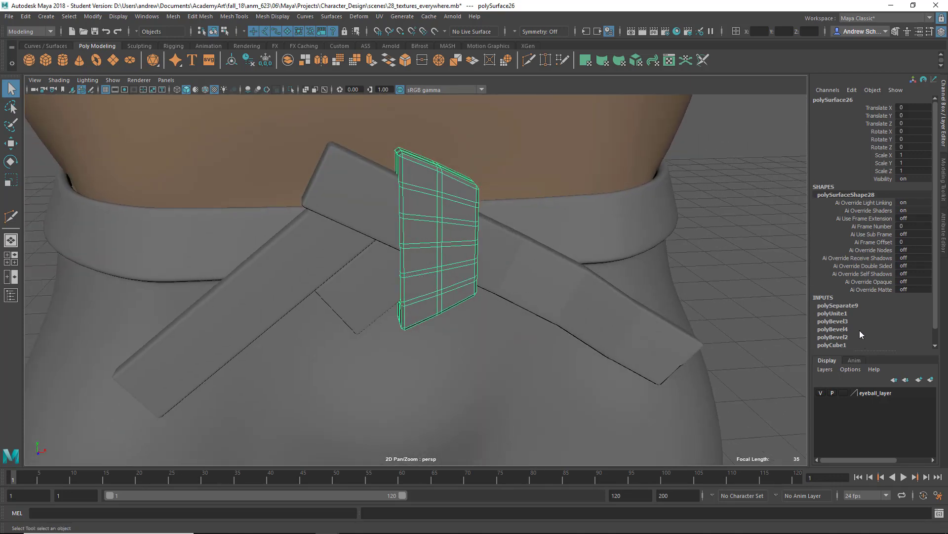
{"action": "mouse_move", "coordinate": [597, 322]}
{"action": "left_mouse_down", "text": "alt"}
{"action": "mouse_move", "coordinate": [613, 236]}
{"action": "mouse_move", "coordinate": [662, 275]}
{"action": "mouse_move", "coordinate": [684, 313]}
{"action": "mouse_move", "coordinate": [594, 326]}
{"action": "left_mouse_up", "text": "alt"}
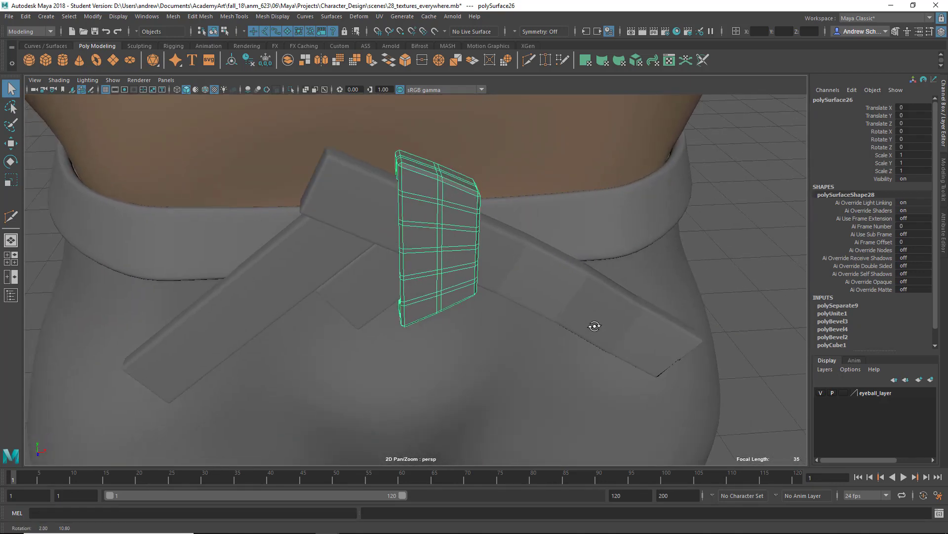
{"action": "scroll", "coordinate": [661, 285], "scroll_direction": "down", "scroll_amount": 3}
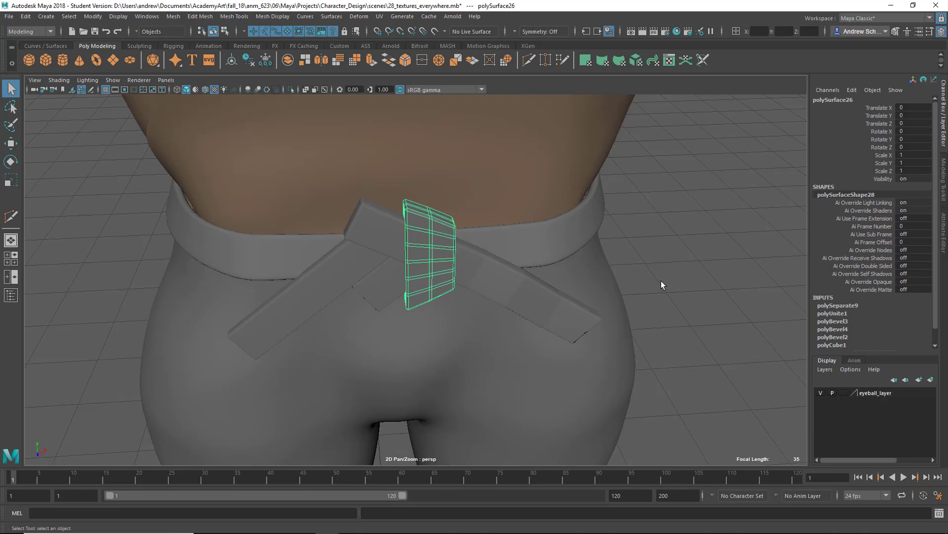
{"action": "scroll", "coordinate": [848, 321], "scroll_direction": "down", "scroll_amount": 1}
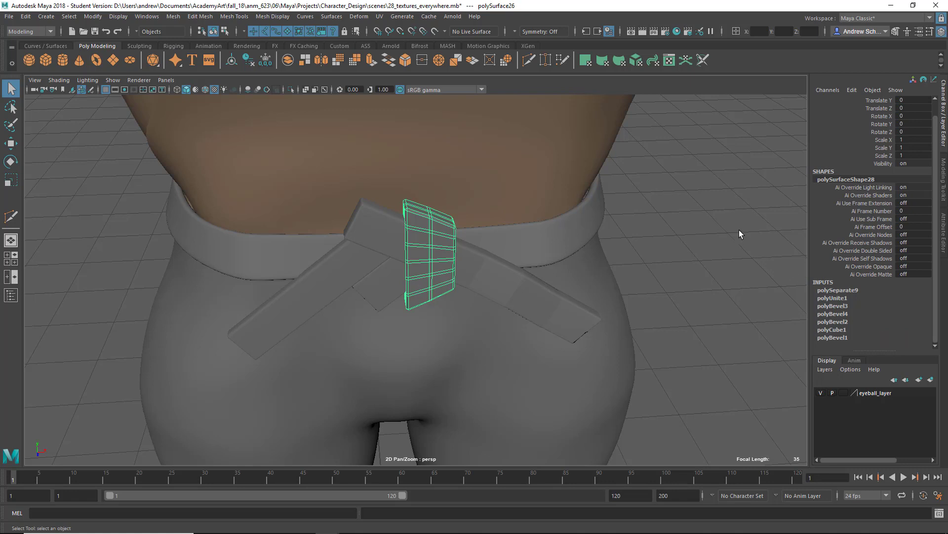
Undo the belt piece selections and the mesh separation.
{"action": "key", "text": "ctrl+z"}
{"action": "key", "text": "ctrl+z"}
{"action": "key", "text": "ctrl+z"}
{"action": "key", "text": "ctrl+z"}
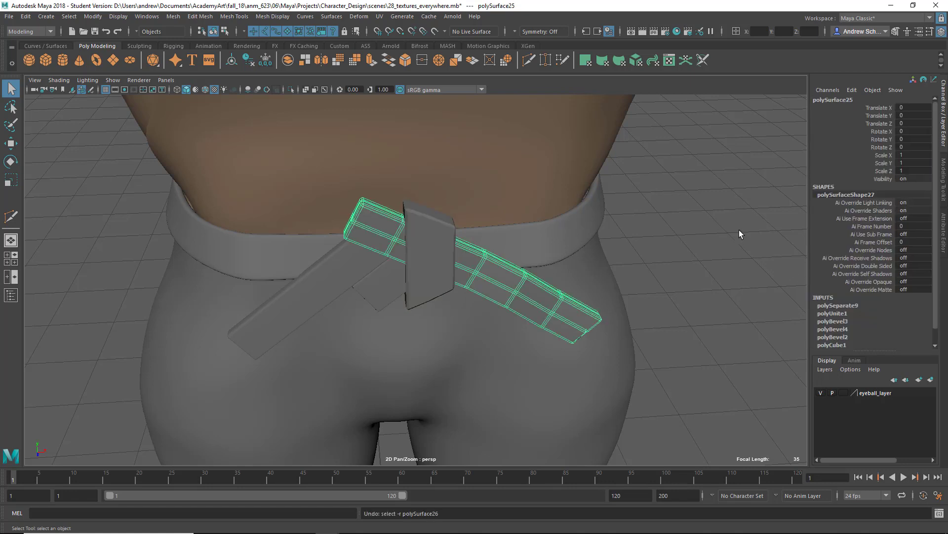
{"action": "key", "text": "ctrl+z"}
{"action": "key", "text": "ctrl+z"}
{"action": "key", "text": "ctrl+z"}
{"action": "key", "text": "ctrl+z"}
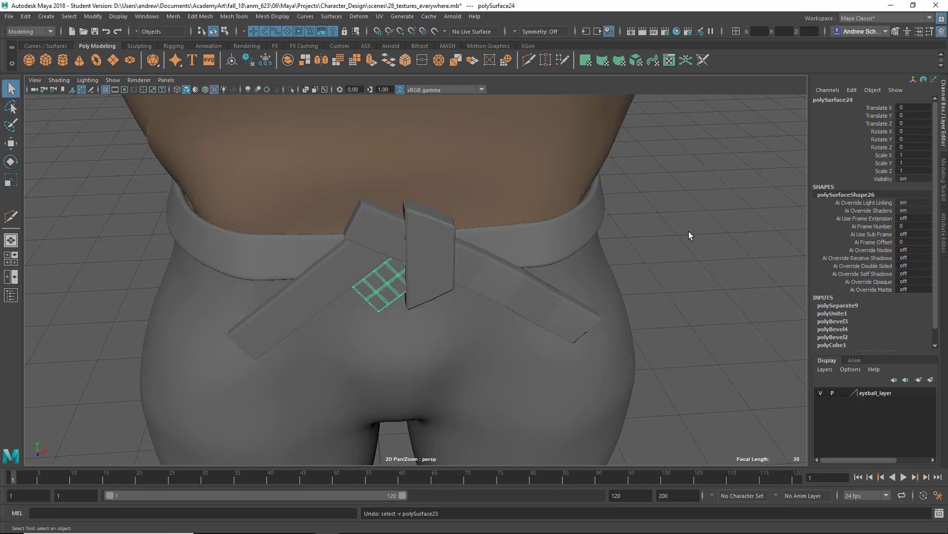
{"action": "key", "text": "ctrl+z"}
{"action": "key", "text": "ctrl+z"}
{"action": "key", "text": "ctrl+z"}
{"action": "key", "text": "ctrl+z"}
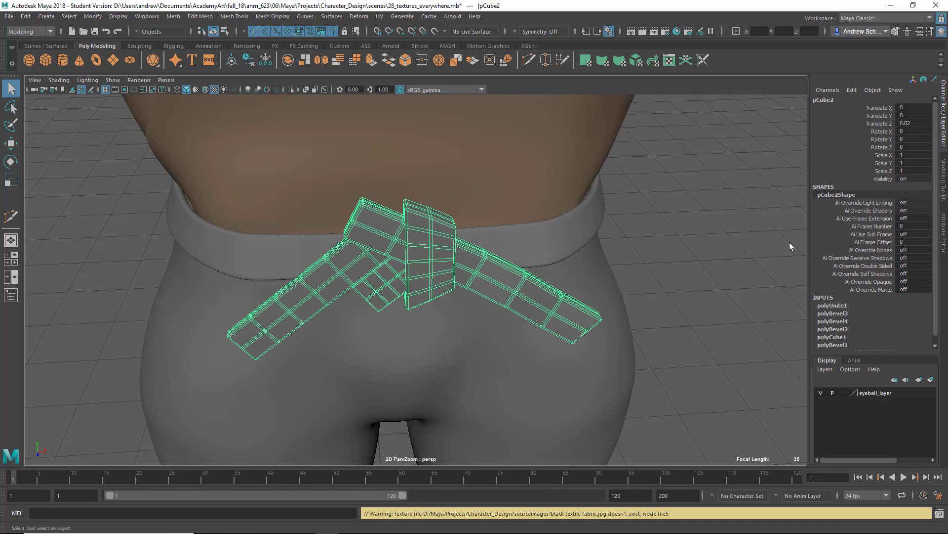
Delete the belt knot's polyUnite1 history node, reselect the mesh and return to its channel values.
{"action": "key", "text": "ctrl+a"}
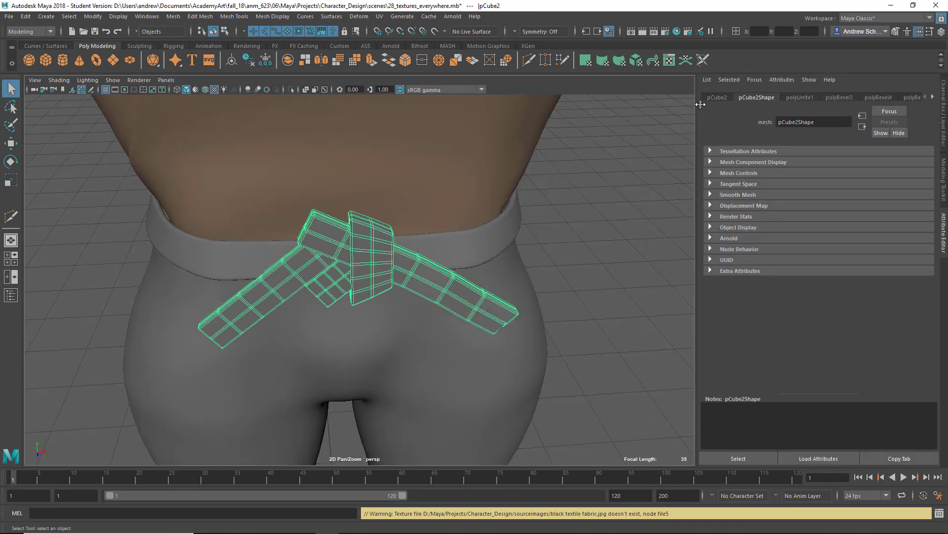
{"action": "left_click", "coordinate": [801, 98]}
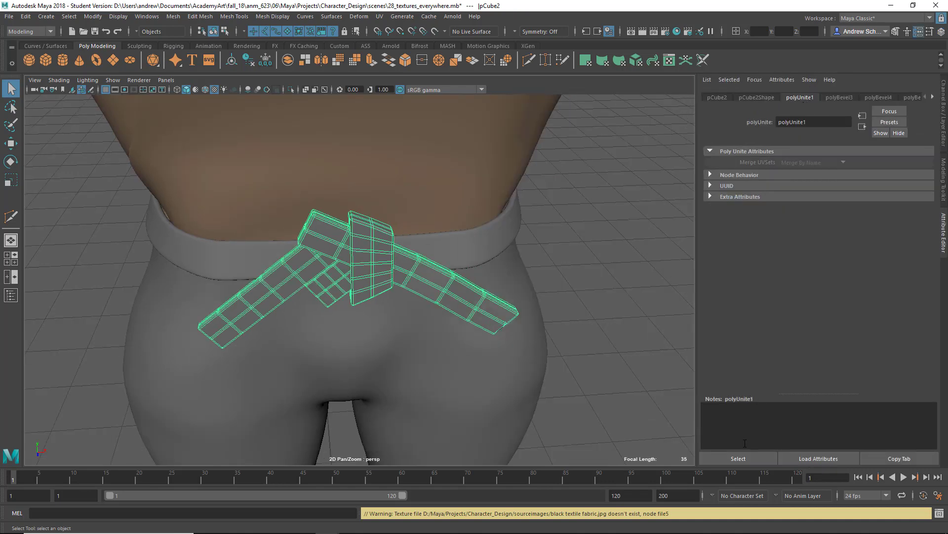
{"action": "left_click", "coordinate": [738, 458]}
{"action": "left_click", "coordinate": [611, 90]}
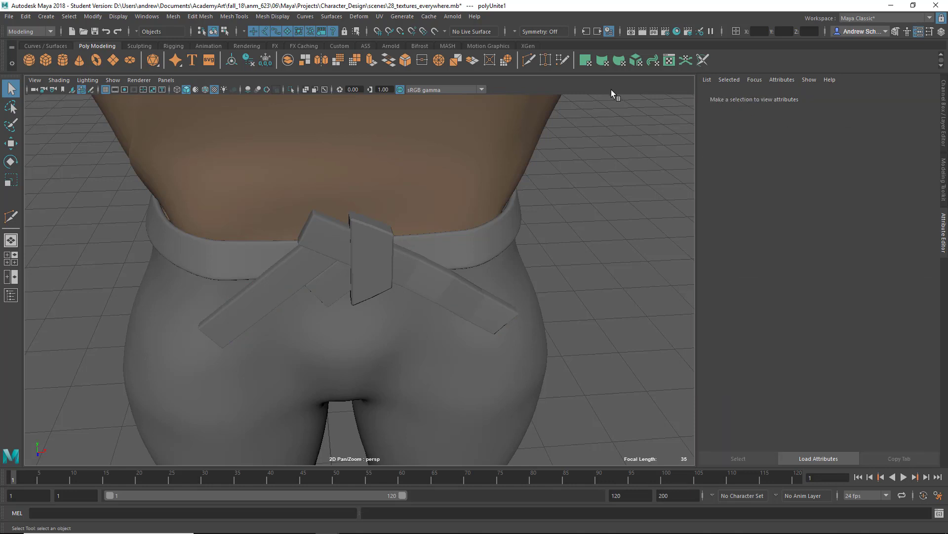
{"action": "left_click", "coordinate": [380, 277]}
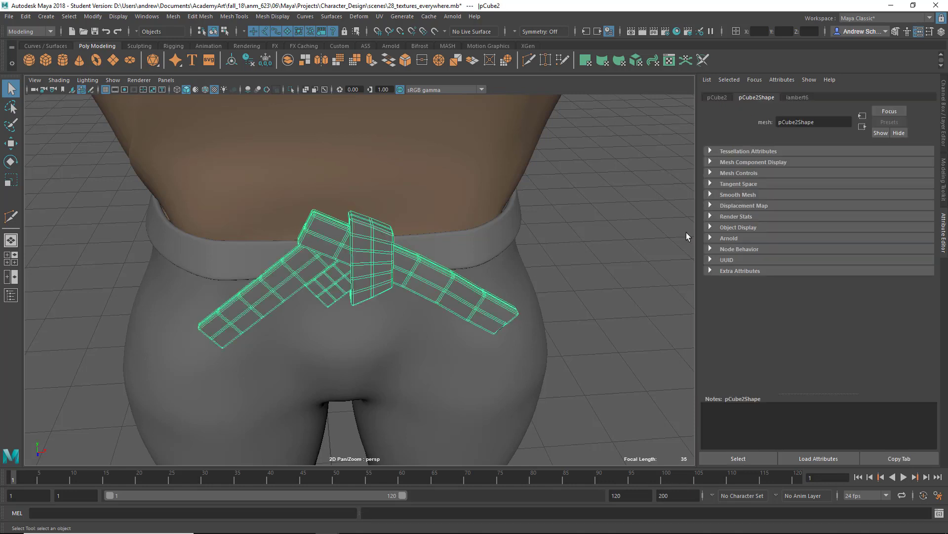
{"action": "left_click", "coordinate": [944, 131]}
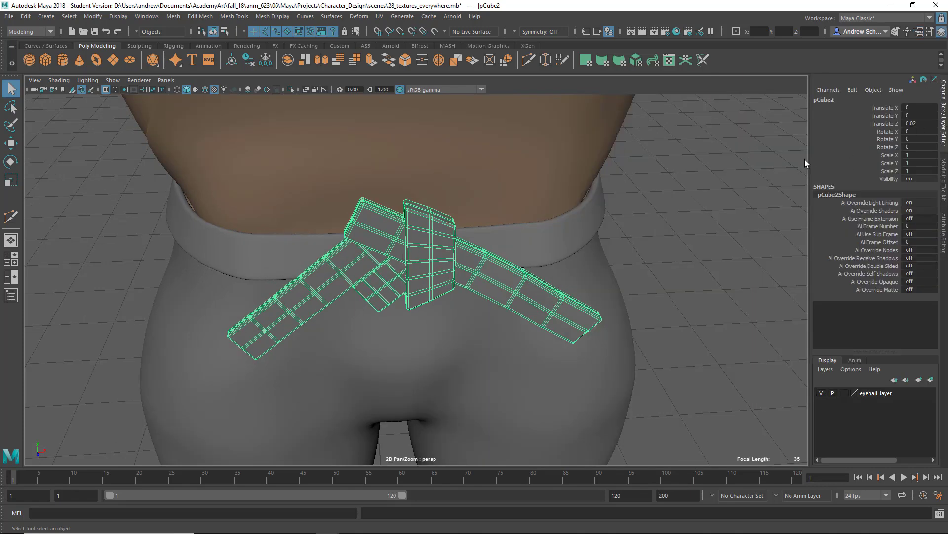
Separate the history-free belt knot mesh into its pieces and select the long strap running behind the vertical knot.
{"action": "left_click", "coordinate": [483, 218]}
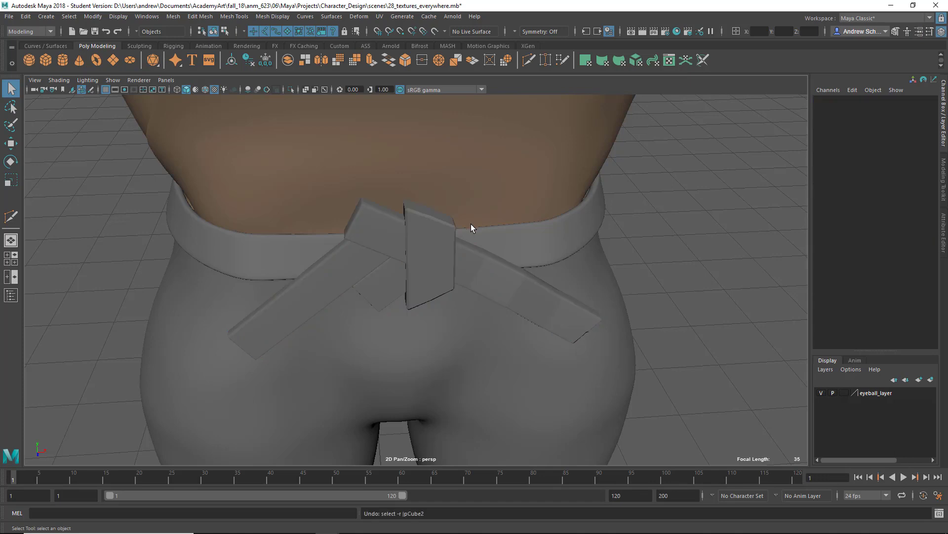
{"action": "left_click", "coordinate": [438, 247]}
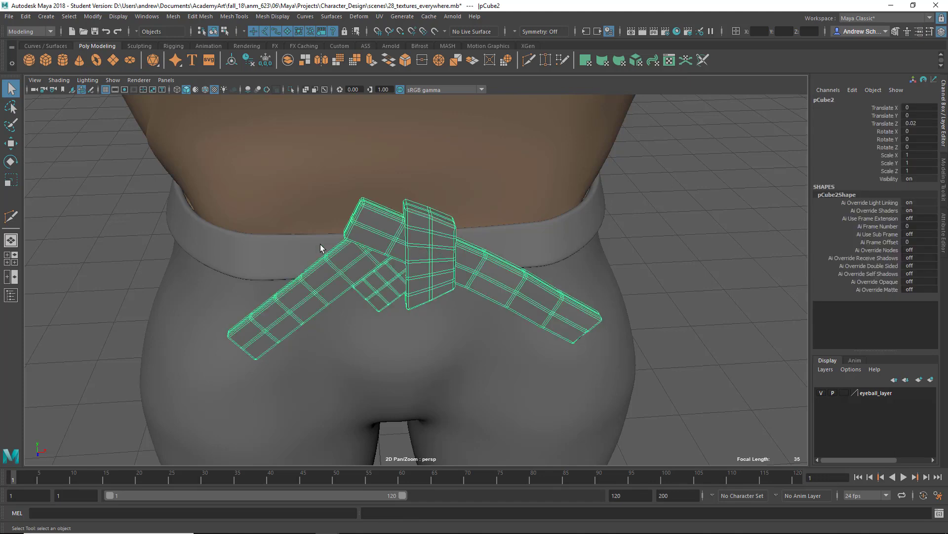
{"action": "left_click", "coordinate": [311, 221]}
{"action": "left_click", "coordinate": [351, 254]}
{"action": "left_click_drag", "start_coordinate": [328, 275], "coordinate": [283, 302], "text": "alt"}
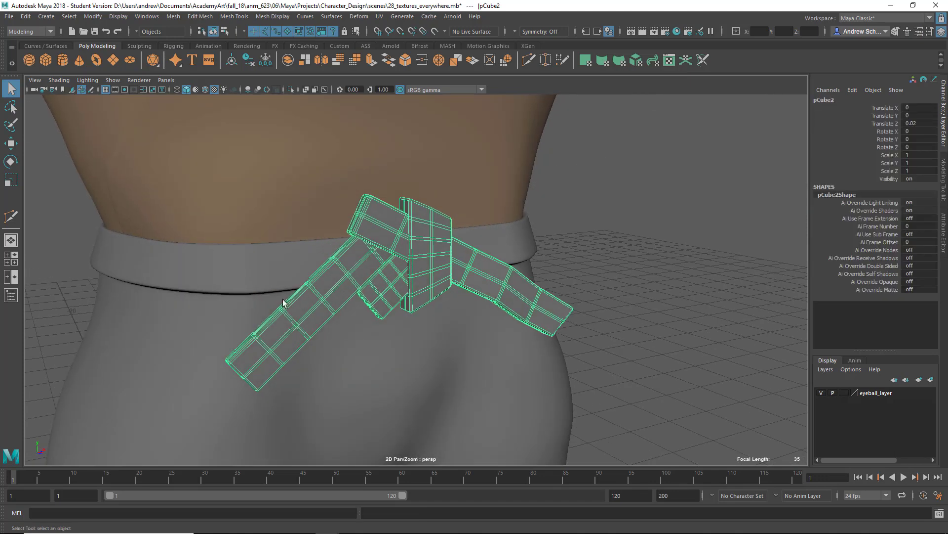
{"action": "left_click_drag", "start_coordinate": [269, 369], "coordinate": [443, 197], "text": "alt"}
{"action": "left_click", "coordinate": [174, 17]}
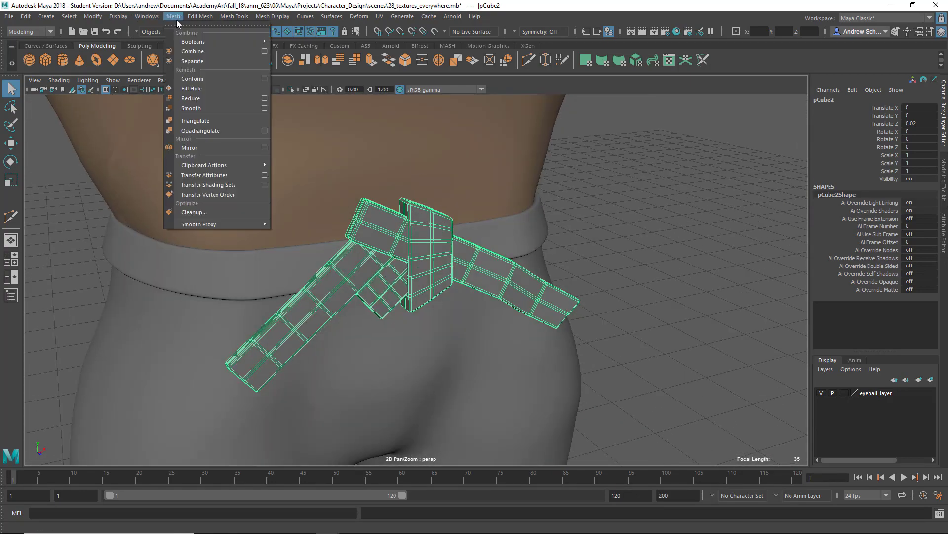
{"action": "left_click", "coordinate": [185, 59]}
{"action": "left_click", "coordinate": [562, 297]}
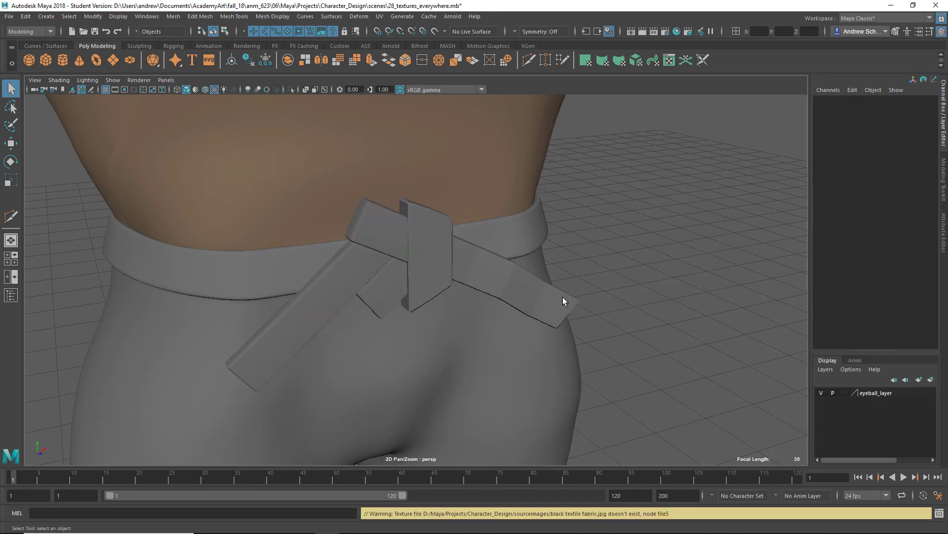
{"action": "left_click", "coordinate": [545, 301]}
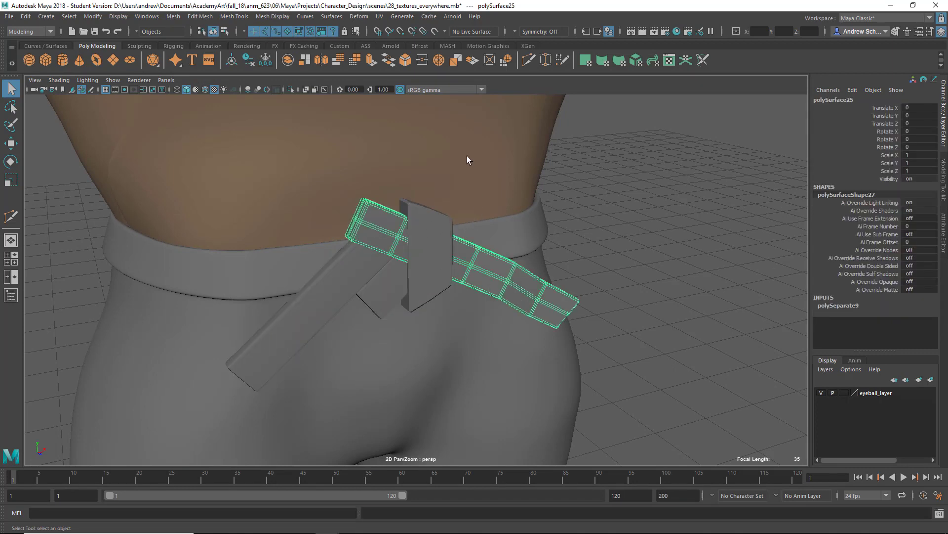
Show the UV layout beside the perspective view and get a close look at the checker pattern on the long strap.
{"action": "key", "text": "space"}
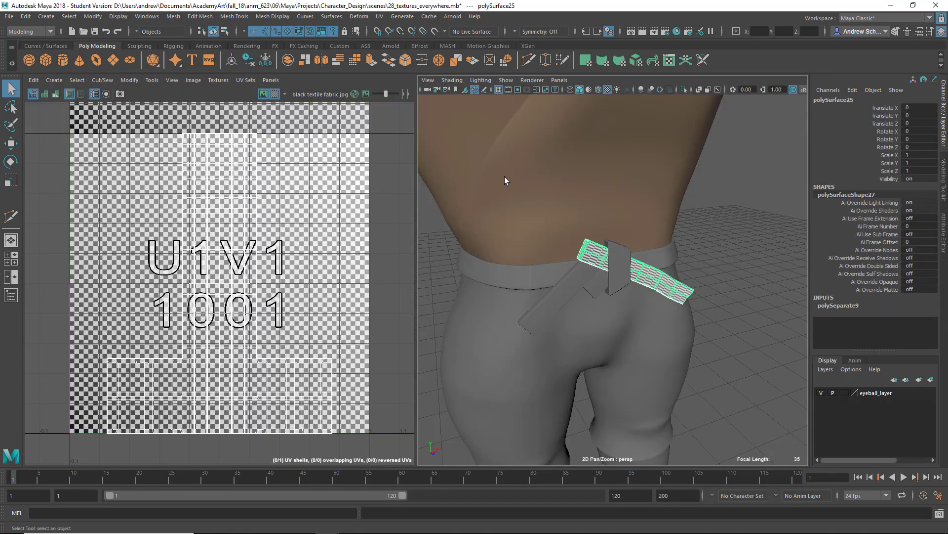
{"action": "left_click_drag", "start_coordinate": [760, 259], "coordinate": [662, 283], "text": "alt"}
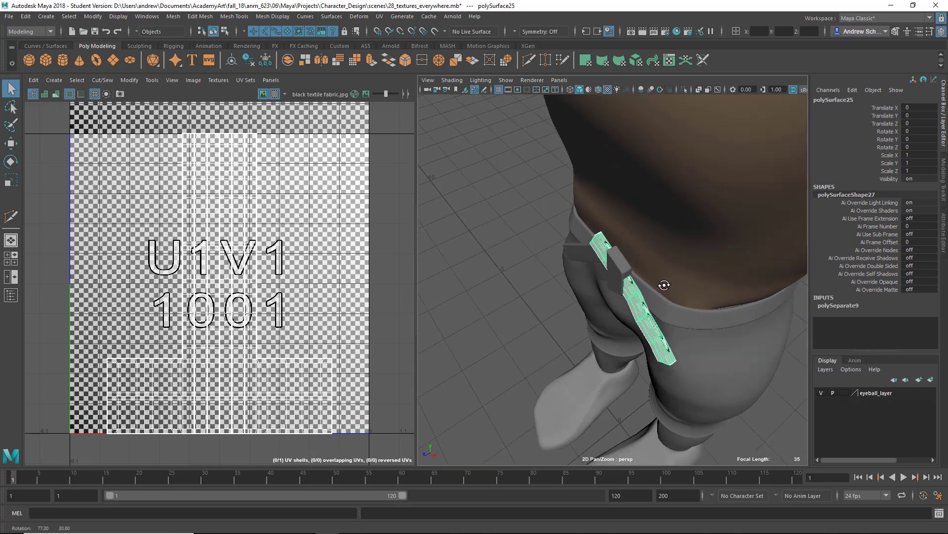
{"action": "left_click_drag", "start_coordinate": [610, 342], "coordinate": [581, 309], "text": "alt"}
{"action": "right_click_drag", "start_coordinate": [662, 312], "coordinate": [703, 346], "text": "alt"}
{"action": "middle_click_drag", "start_coordinate": [683, 341], "coordinate": [682, 236], "text": "alt"}
{"action": "left_click_drag", "start_coordinate": [681, 236], "coordinate": [721, 285], "text": "alt"}
Isolate the selected long strap in the perspective view and frame it.
{"action": "right_click", "coordinate": [234, 312]}
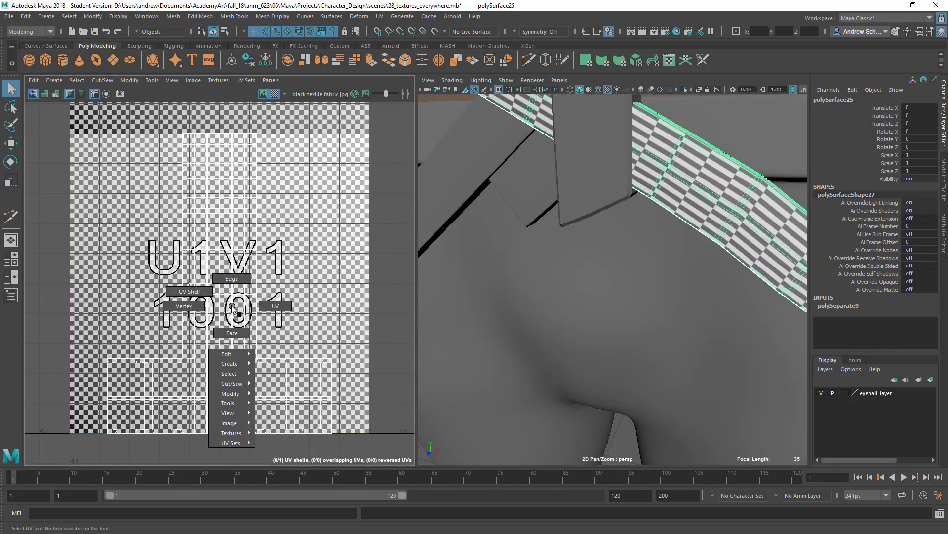
{"action": "right_click_drag", "start_coordinate": [231, 306], "coordinate": [232, 333]}
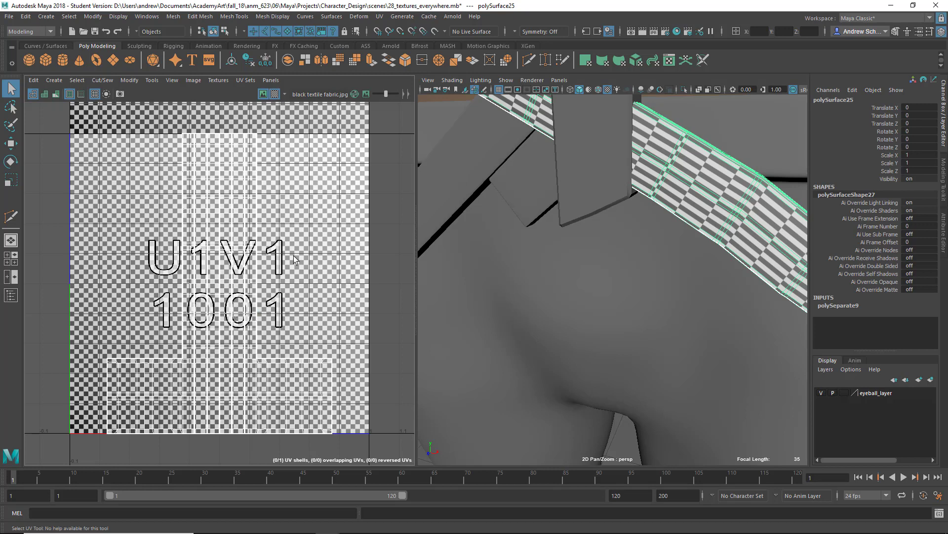
{"action": "left_click", "coordinate": [683, 89]}
{"action": "key", "text": "f"}
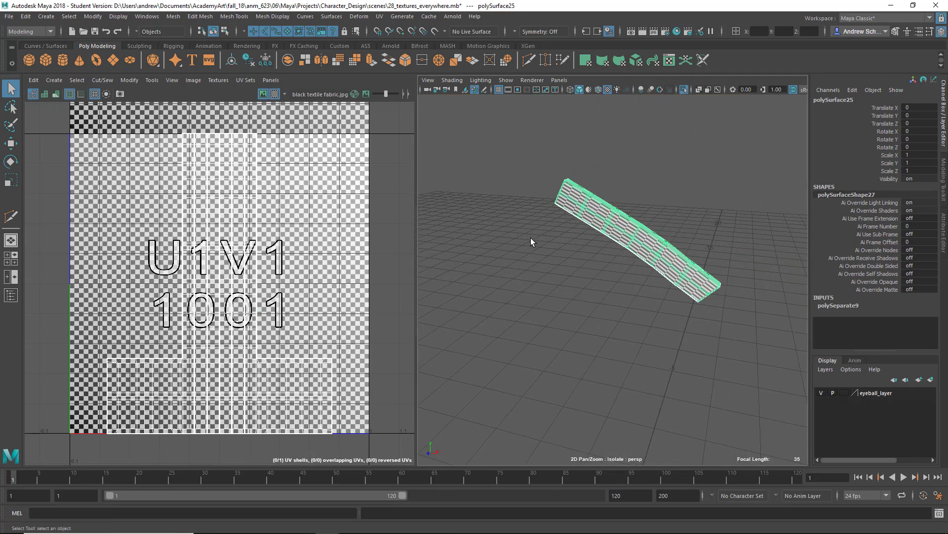
Select all UVs of the long strap and shrink them vertically until its front face shows roughly square checkers.
{"action": "right_click", "coordinate": [196, 251]}
{"action": "right_click_drag", "start_coordinate": [197, 250], "coordinate": [239, 247]}
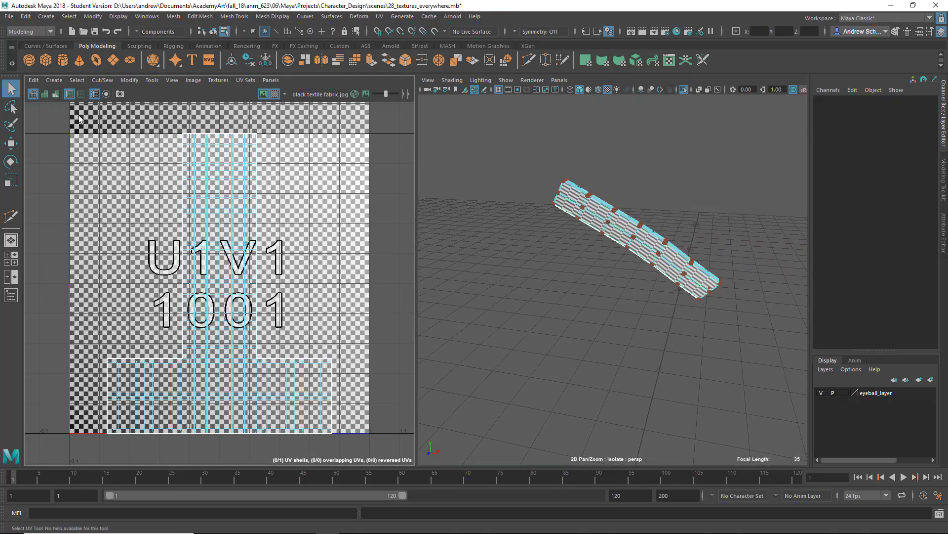
{"action": "left_click_drag", "start_coordinate": [514, 469], "coordinate": [513, 469]}
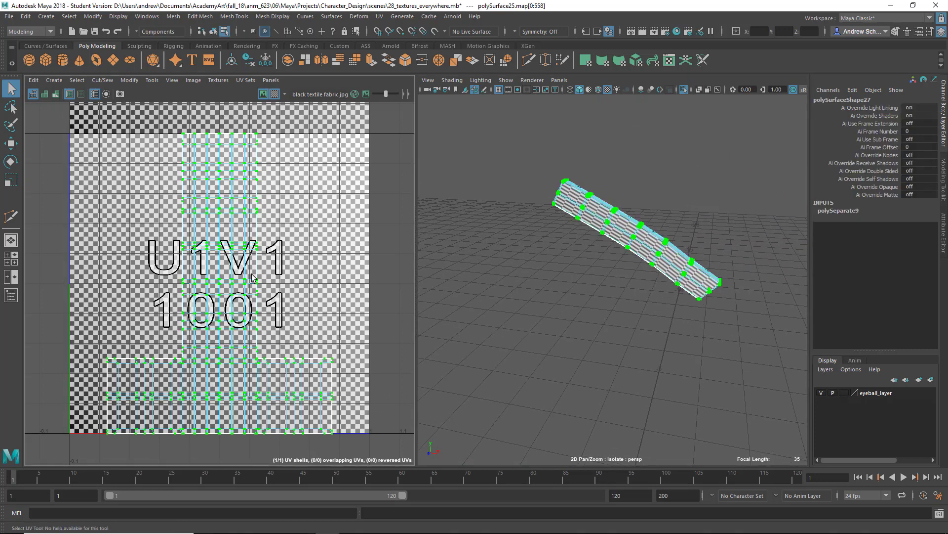
{"action": "key", "text": "r"}
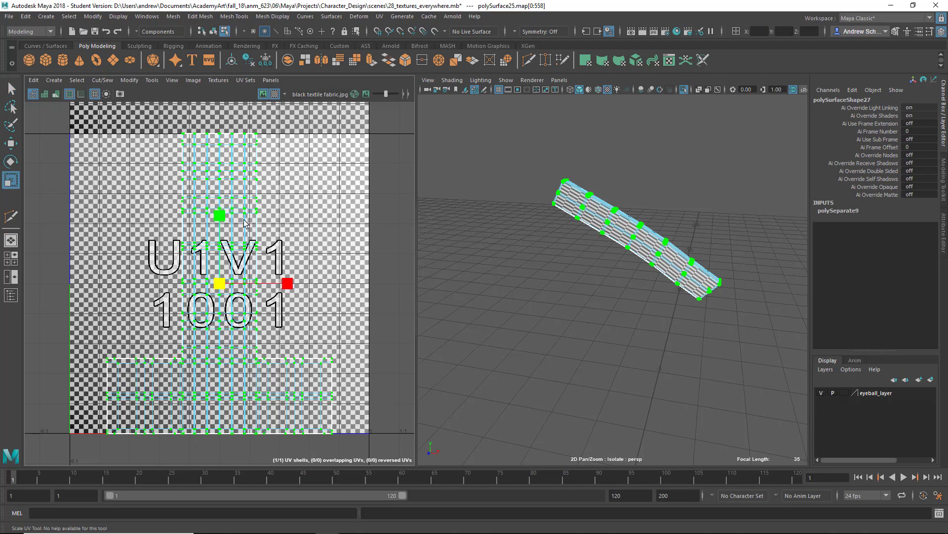
{"action": "left_click_drag", "start_coordinate": [220, 216], "coordinate": [227, 265]}
{"action": "left_click_drag", "start_coordinate": [544, 266], "coordinate": [514, 266], "text": "alt"}
{"action": "key", "text": "ctrl+z"}
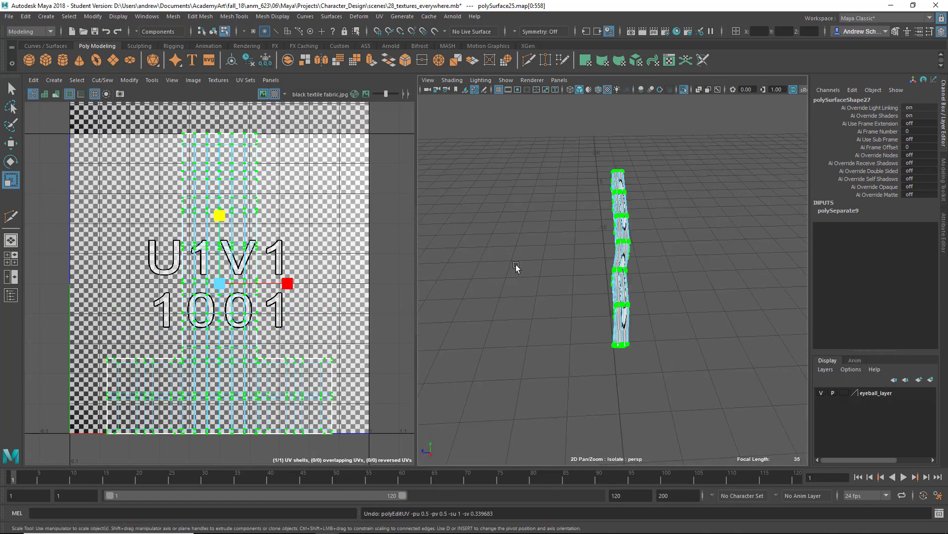
{"action": "left_click_drag", "start_coordinate": [654, 242], "coordinate": [555, 238], "text": "alt"}
{"action": "left_click_drag", "start_coordinate": [220, 217], "coordinate": [223, 273]}
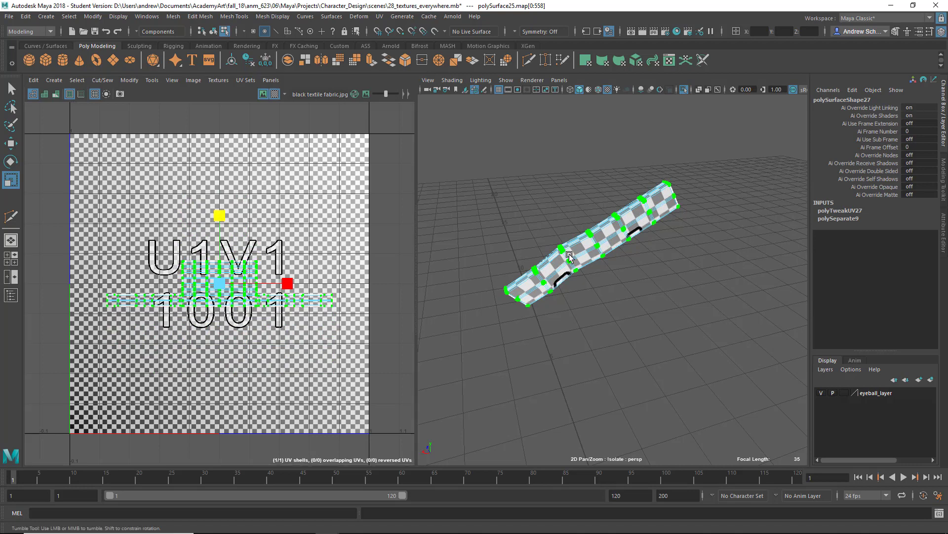
Check the strap's checkers up close and select the UVs of the central rectangular block above the horizontal band.
{"action": "left_click_drag", "start_coordinate": [568, 255], "coordinate": [651, 220], "text": "alt"}
{"action": "right_click_drag", "start_coordinate": [651, 222], "coordinate": [738, 344], "text": "alt"}
{"action": "left_click_drag", "start_coordinate": [738, 343], "coordinate": [786, 322], "text": "alt"}
{"action": "left_click_drag", "start_coordinate": [816, 324], "coordinate": [736, 383], "text": "alt"}
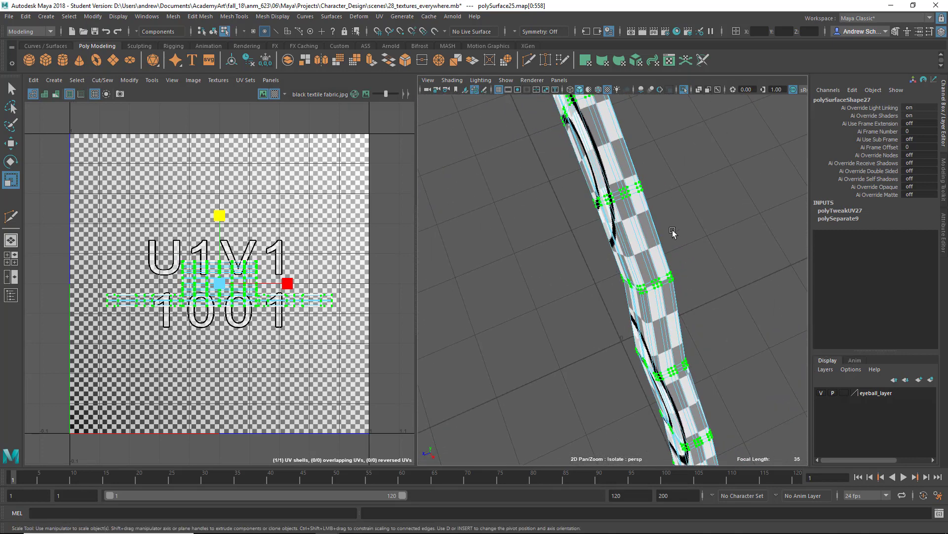
{"action": "left_click", "coordinate": [625, 197]}
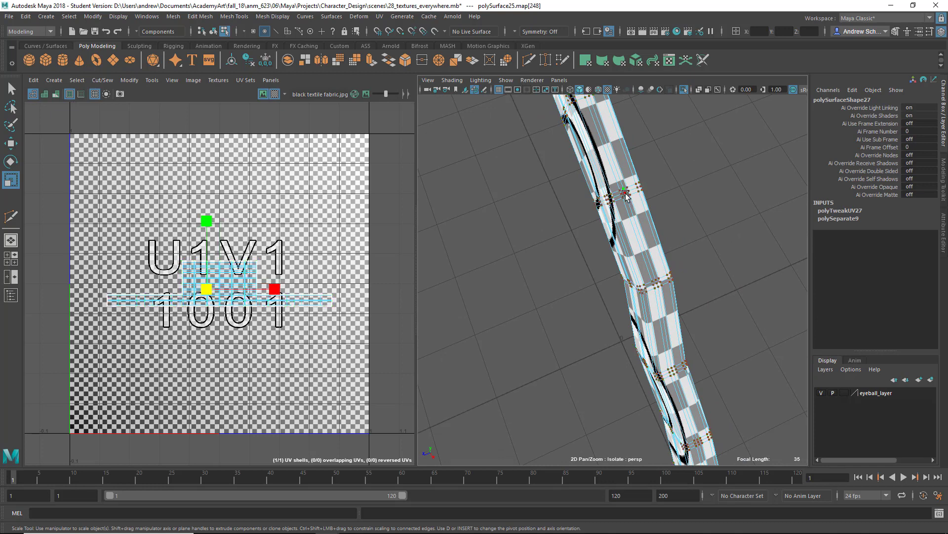
{"action": "scroll", "coordinate": [193, 318], "scroll_direction": "up", "scroll_amount": 10}
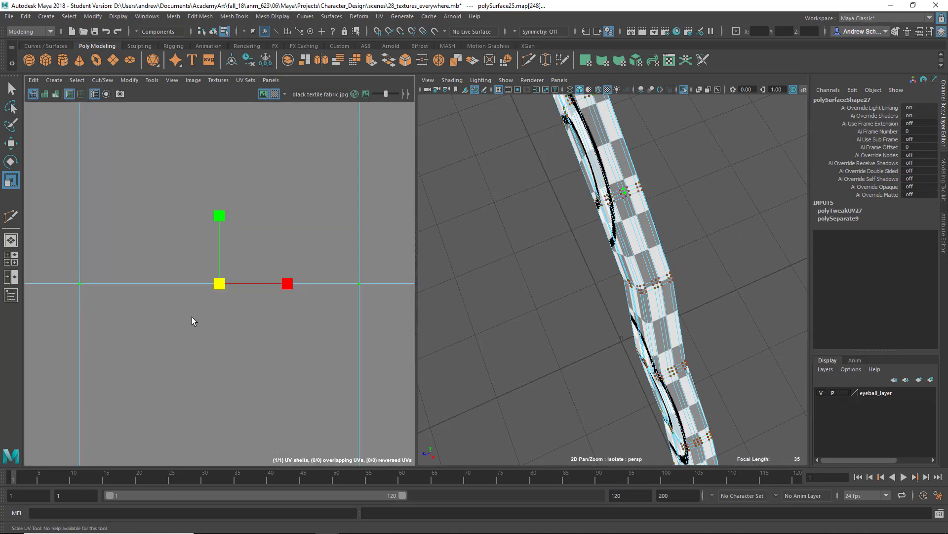
{"action": "scroll", "coordinate": [200, 321], "scroll_direction": "down", "scroll_amount": 8}
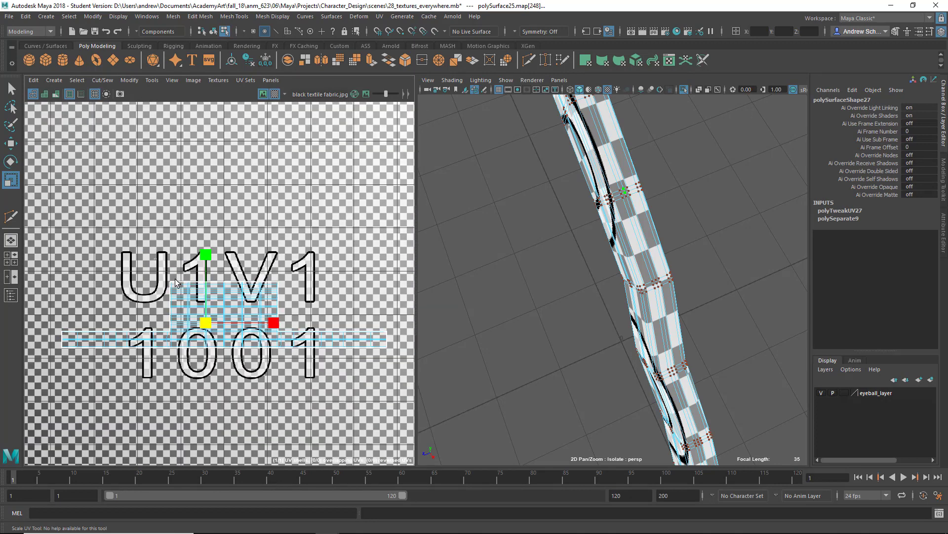
{"action": "left_click_drag", "start_coordinate": [305, 329], "coordinate": [305, 329]}
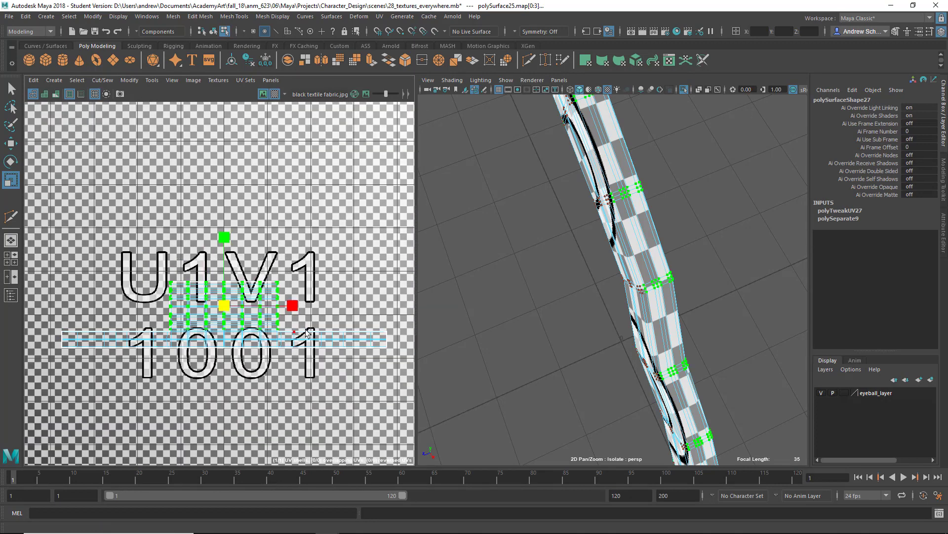
{"action": "key", "text": "f"}
Reduce the UV selection to the rows running along the strap's upper long edge.
{"action": "left_click_drag", "start_coordinate": [488, 280], "coordinate": [803, 265], "text": "alt"}
{"action": "left_click_drag", "start_coordinate": [666, 361], "coordinate": [549, 247]}
{"action": "left_click_drag", "start_coordinate": [551, 248], "coordinate": [765, 265], "text": "alt"}
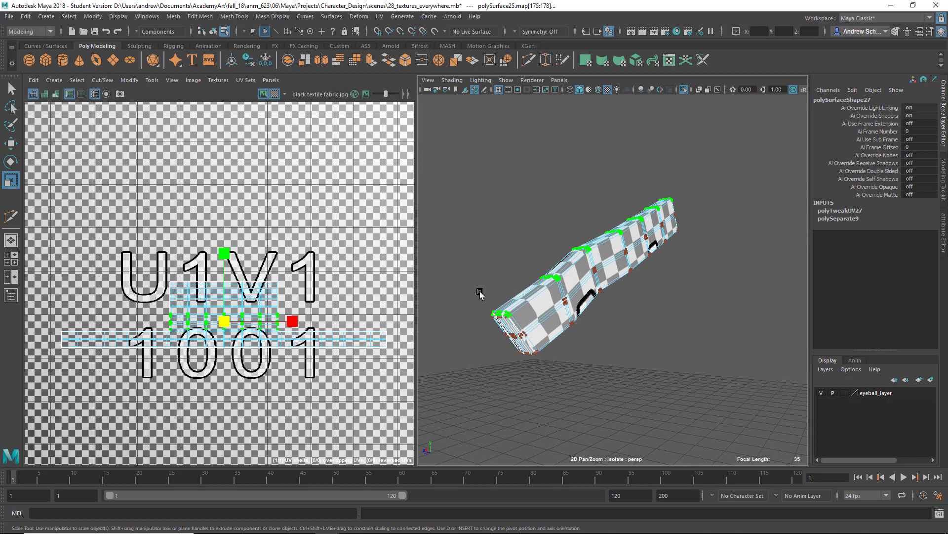
{"action": "left_click_drag", "start_coordinate": [474, 292], "coordinate": [514, 284], "text": "alt"}
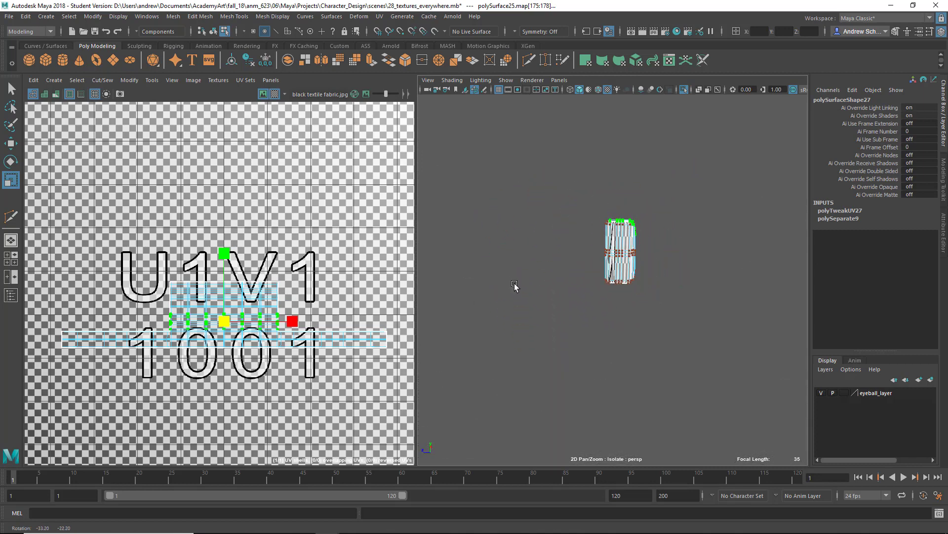
Try a wider UV selection that also takes in the strap's lower long edge, and undo it.
{"action": "left_click_drag", "start_coordinate": [668, 332], "coordinate": [568, 268]}
{"action": "left_click_drag", "start_coordinate": [568, 268], "coordinate": [532, 329], "text": "alt"}
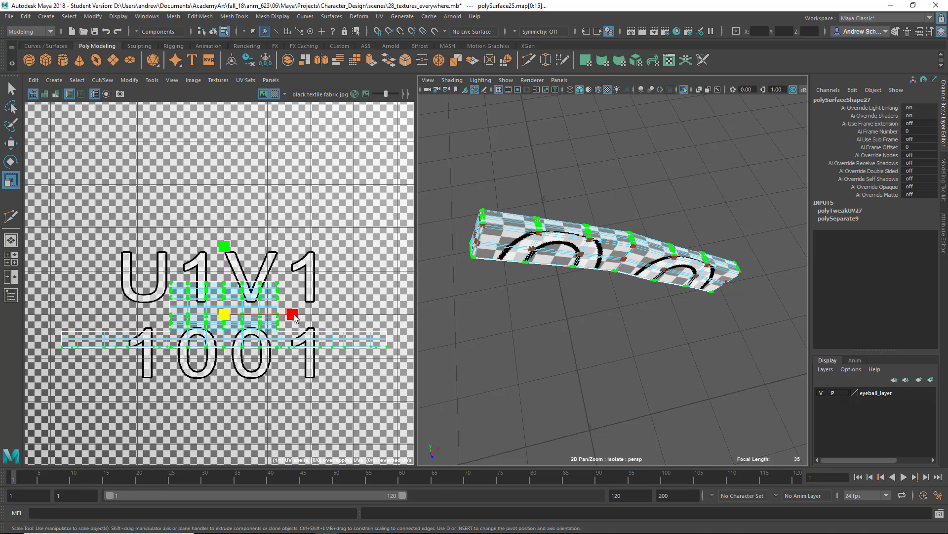
{"action": "left_click_drag", "start_coordinate": [294, 318], "coordinate": [295, 318]}
{"action": "left_click_drag", "start_coordinate": [508, 258], "coordinate": [519, 277], "text": "alt"}
{"action": "key", "text": "ctrl+z"}
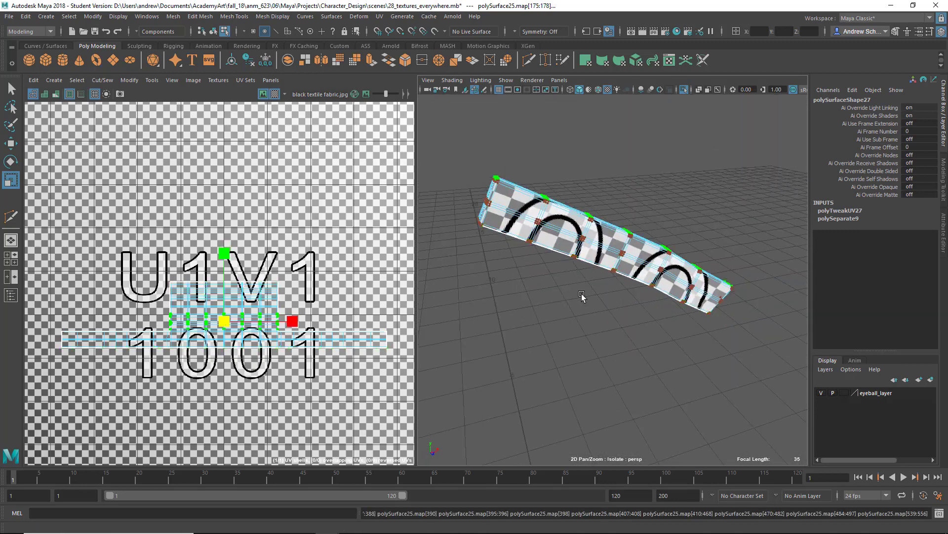
Stretch the selected upper-edge UV rows horizontally to about twice their width.
{"action": "left_click_drag", "start_coordinate": [582, 293], "coordinate": [488, 307], "text": "alt"}
{"action": "mouse_move", "coordinate": [296, 324]}
{"action": "left_mouse_down"}
{"action": "mouse_move", "coordinate": [309, 320]}
{"action": "mouse_move", "coordinate": [292, 321]}
{"action": "left_mouse_up"}
{"action": "left_click_drag", "start_coordinate": [490, 326], "coordinate": [508, 354], "text": "alt"}
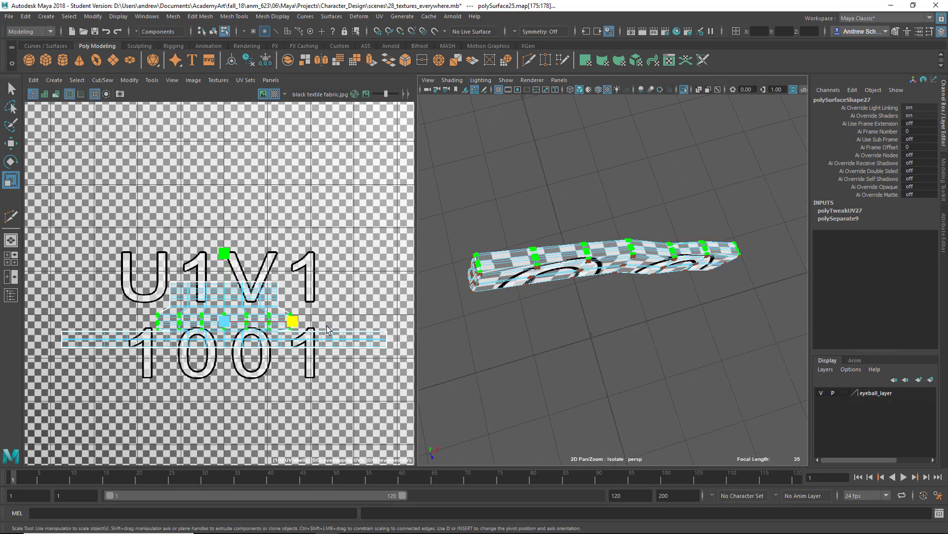
{"action": "left_click_drag", "start_coordinate": [293, 324], "coordinate": [336, 323]}
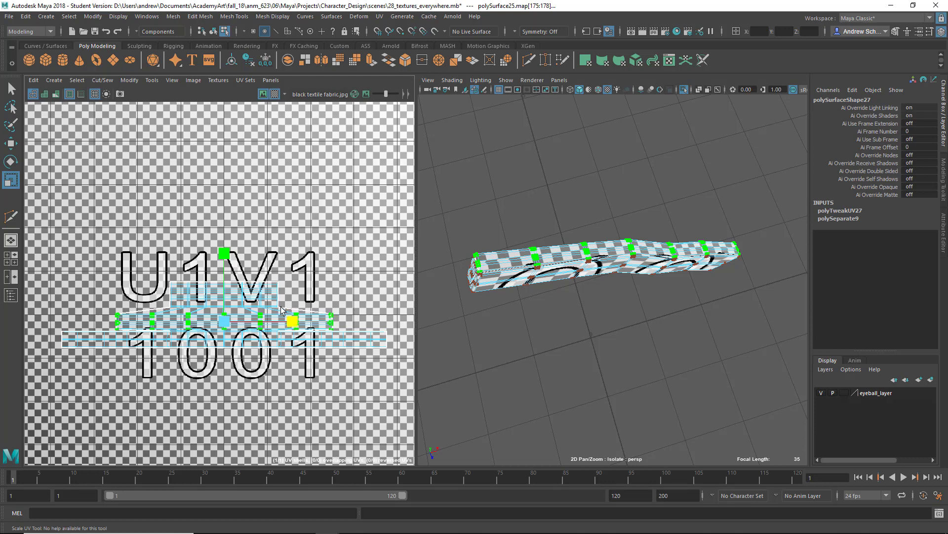
Move the whole central UV block up away from the horizontal band, and reduce the selection to its widened lower rows.
{"action": "left_click_drag", "start_coordinate": [154, 270], "coordinate": [310, 311], "text": "shift"}
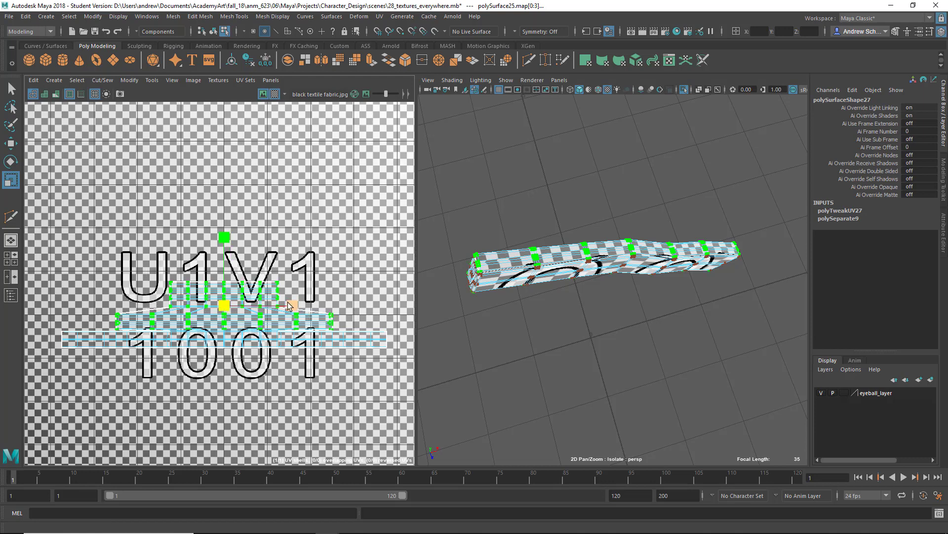
{"action": "key", "text": "w"}
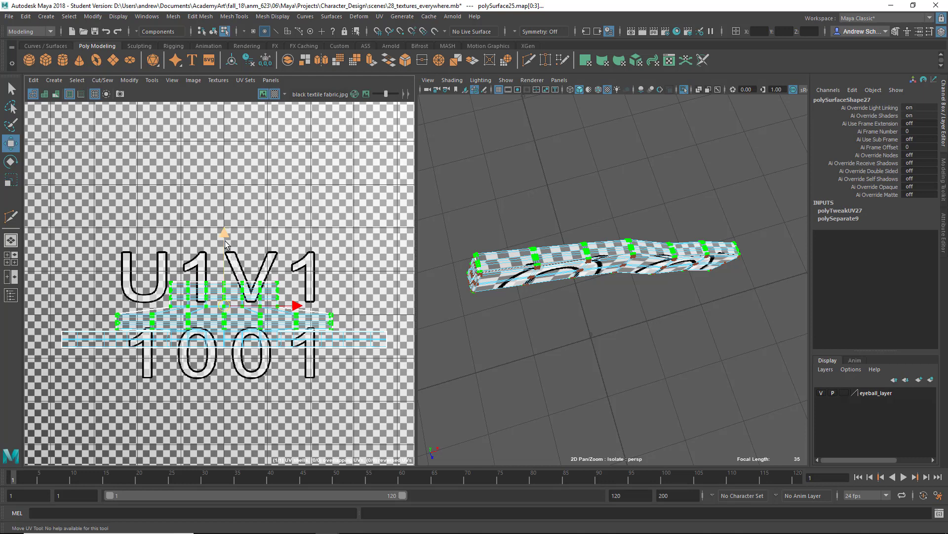
{"action": "left_click_drag", "start_coordinate": [224, 240], "coordinate": [230, 227]}
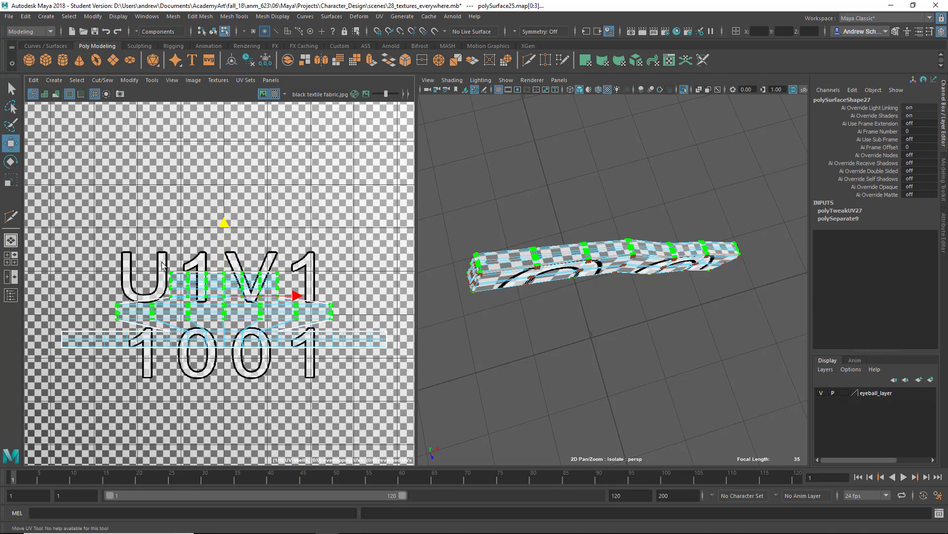
{"action": "left_click_drag", "start_coordinate": [333, 297], "coordinate": [360, 298], "text": "ctrl"}
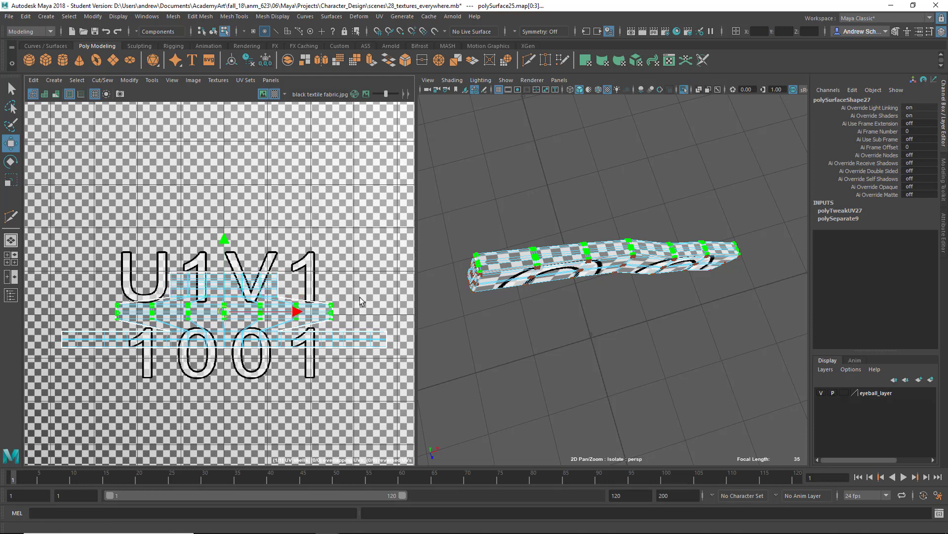
{"action": "mouse_move", "coordinate": [221, 240]}
{"action": "left_mouse_down"}
{"action": "mouse_move", "coordinate": [233, 222]}
{"action": "mouse_move", "coordinate": [232, 246]}
{"action": "left_mouse_up"}
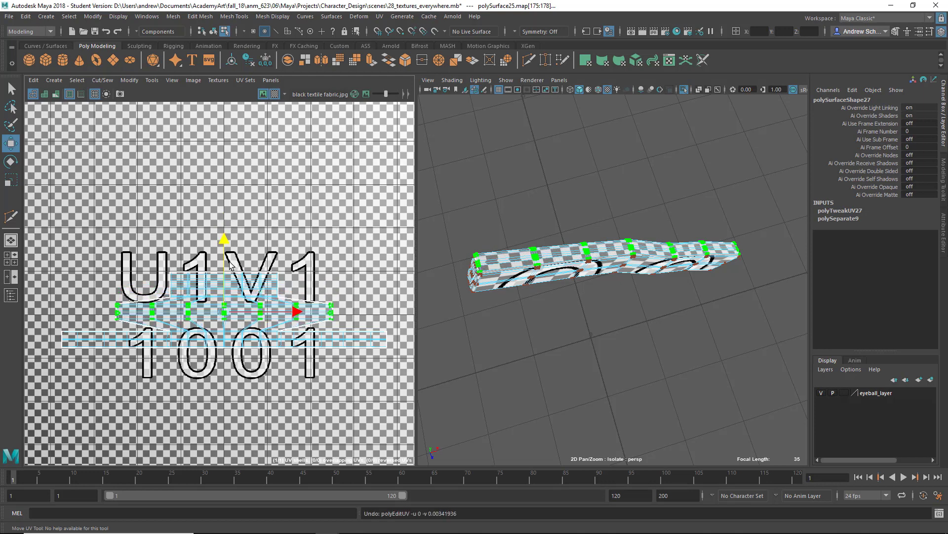
Scale the widened UV rows vertically and examine the resulting checker pattern on the strap from several angles.
{"action": "key", "text": "r"}
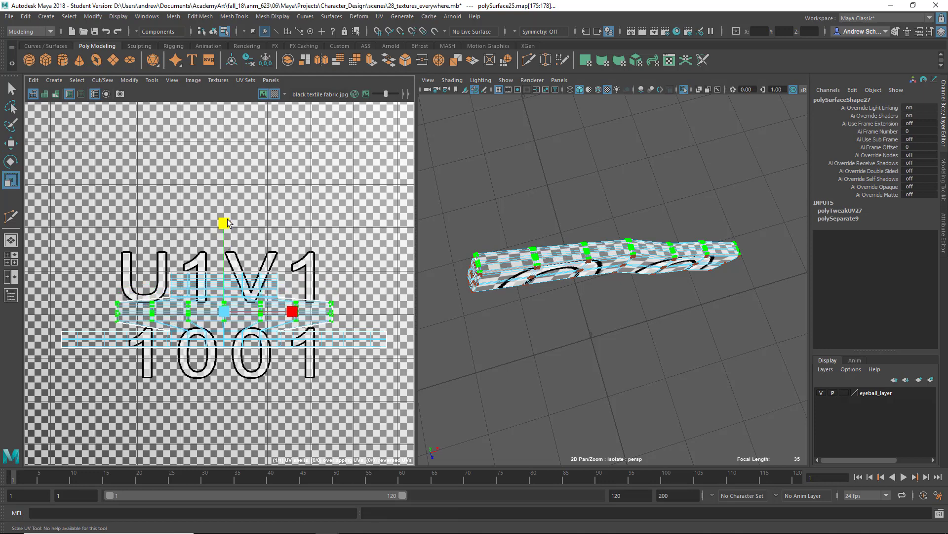
{"action": "left_click_drag", "start_coordinate": [229, 208], "coordinate": [242, 262]}
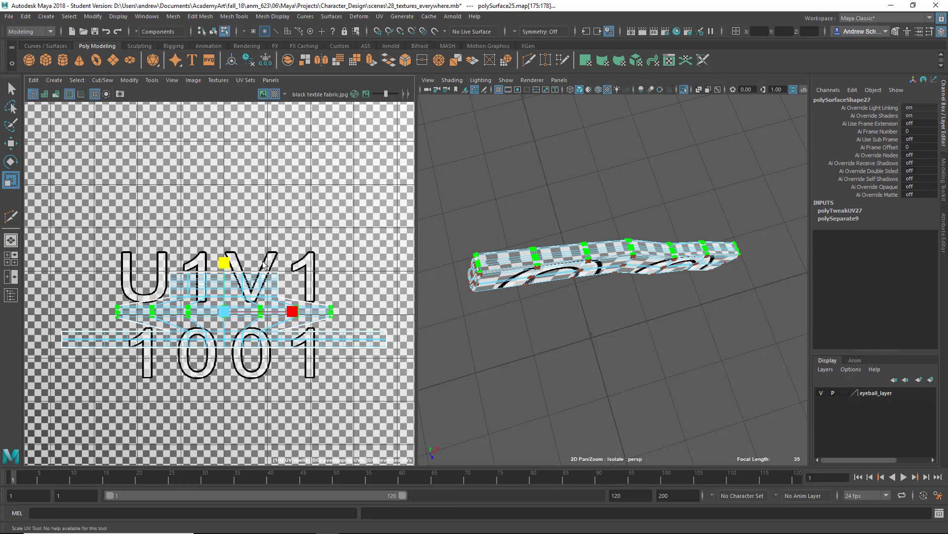
{"action": "left_click_drag", "start_coordinate": [550, 321], "coordinate": [535, 343], "text": "alt"}
{"action": "right_click_drag", "start_coordinate": [559, 340], "coordinate": [681, 337], "text": "alt"}
{"action": "left_click_drag", "start_coordinate": [597, 334], "coordinate": [614, 269], "text": "alt"}
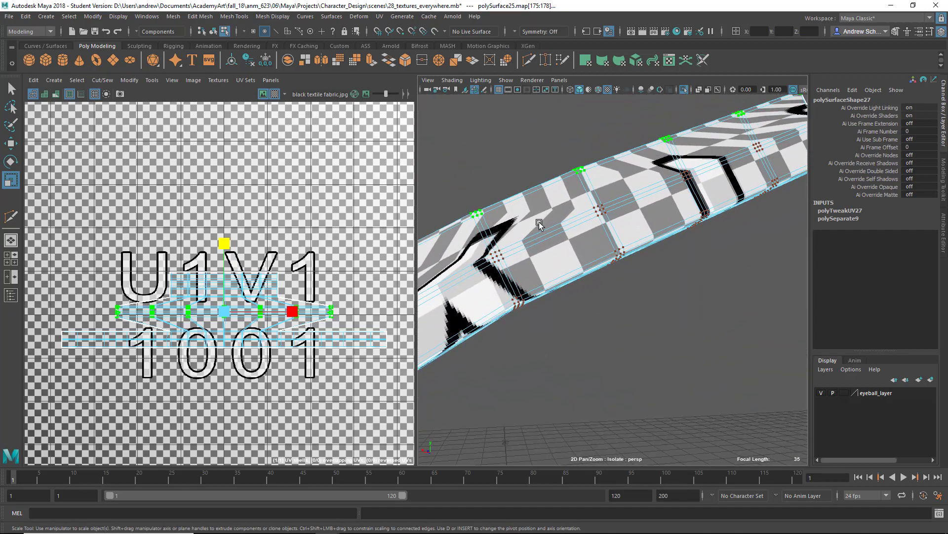
{"action": "left_click_drag", "start_coordinate": [607, 341], "coordinate": [626, 341], "text": "alt"}
Undo all of the strap's UV moves, scales and selections, back to before it was isolated.
{"action": "key", "text": "ctrl+z"}
{"action": "key", "text": "ctrl+z"}
{"action": "key", "text": "ctrl+z"}
{"action": "key", "text": "ctrl+z"}
{"action": "key", "text": "ctrl+z"}
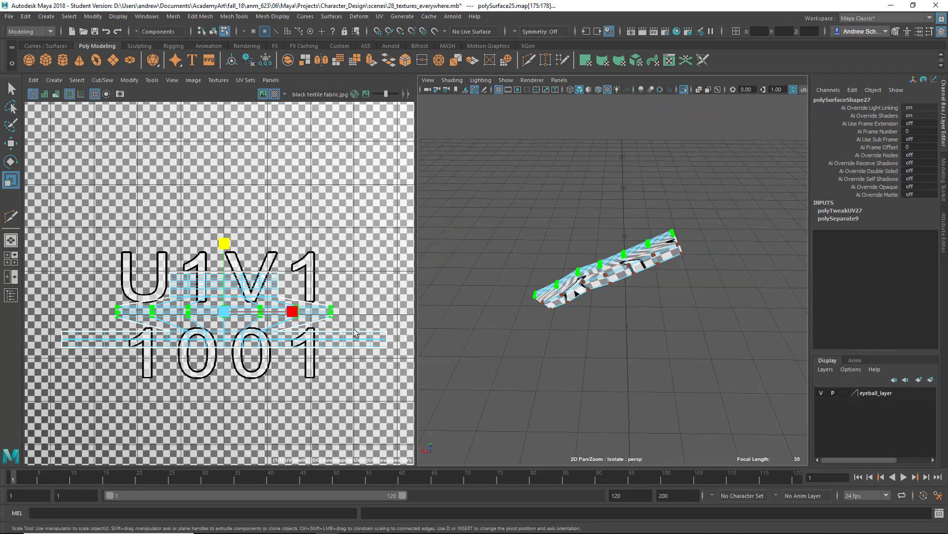
{"action": "key", "text": "ctrl+z"}
{"action": "key", "text": "ctrl+z"}
{"action": "key", "text": "ctrl+z"}
{"action": "key", "text": "ctrl+z"}
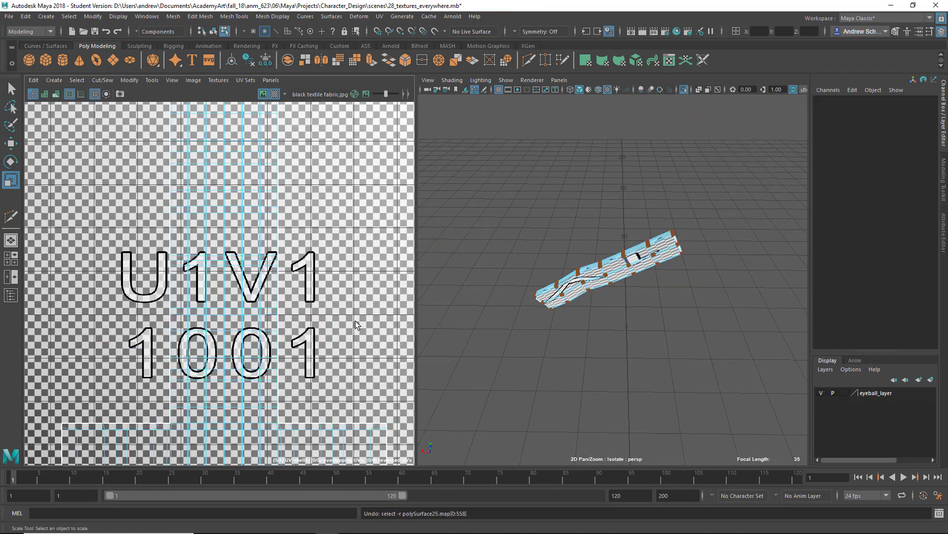
{"action": "scroll", "coordinate": [327, 341], "scroll_direction": "down", "scroll_amount": 3}
{"action": "scroll", "coordinate": [321, 341], "scroll_direction": "down", "scroll_amount": 4}
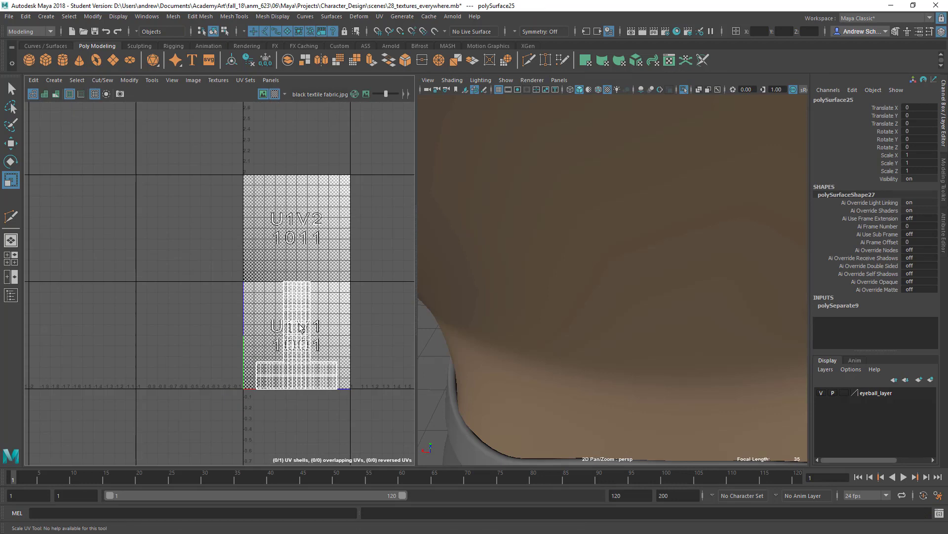
Bring the hips back into view, reselect the long strap in object mode and isolate it.
{"action": "right_click_drag", "start_coordinate": [298, 324], "coordinate": [461, 336]}
{"action": "right_click_drag", "start_coordinate": [691, 343], "coordinate": [474, 336], "text": "alt"}
{"action": "left_click_drag", "start_coordinate": [639, 330], "coordinate": [425, 319], "text": "alt"}
{"action": "right_click_drag", "start_coordinate": [607, 341], "coordinate": [680, 320], "text": "alt"}
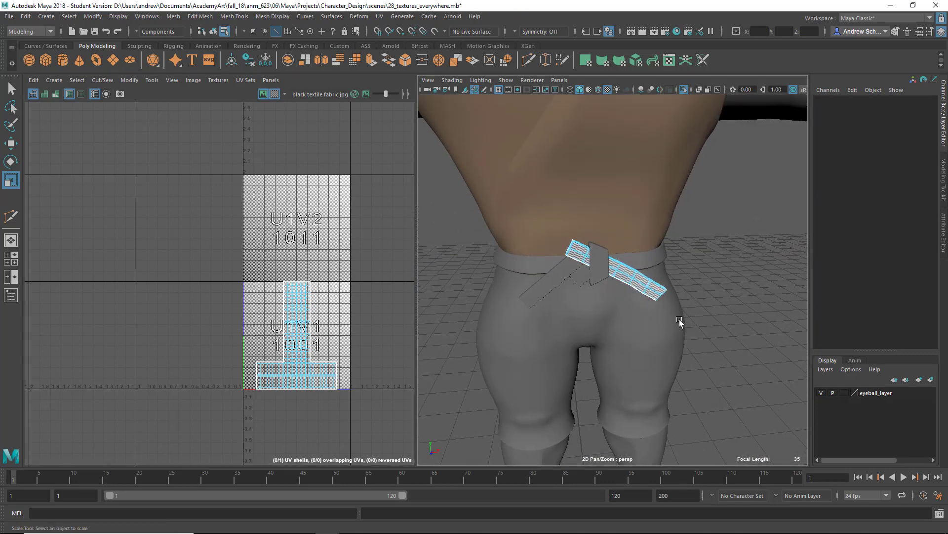
{"action": "right_click_drag", "start_coordinate": [642, 269], "coordinate": [673, 241]}
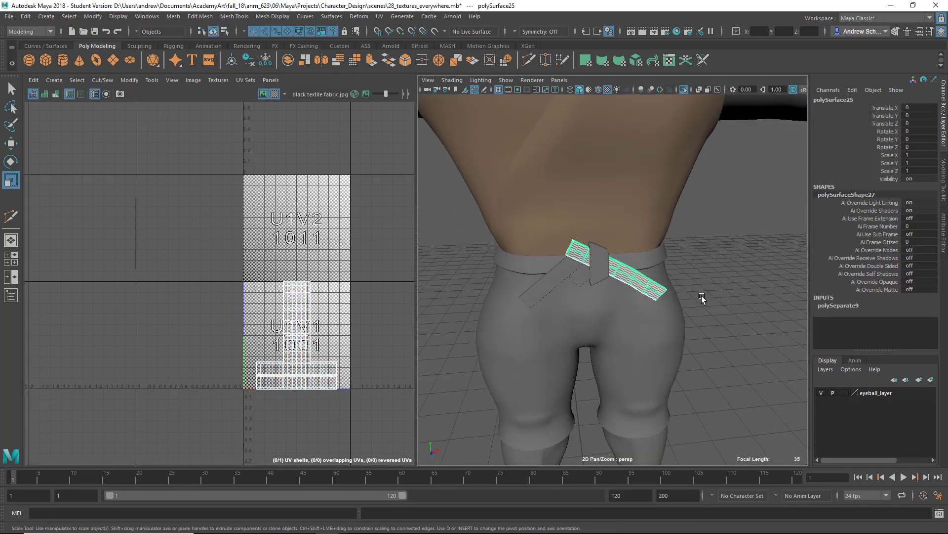
{"action": "left_click", "coordinate": [724, 279]}
{"action": "left_click", "coordinate": [646, 281]}
{"action": "left_click", "coordinate": [684, 89]}
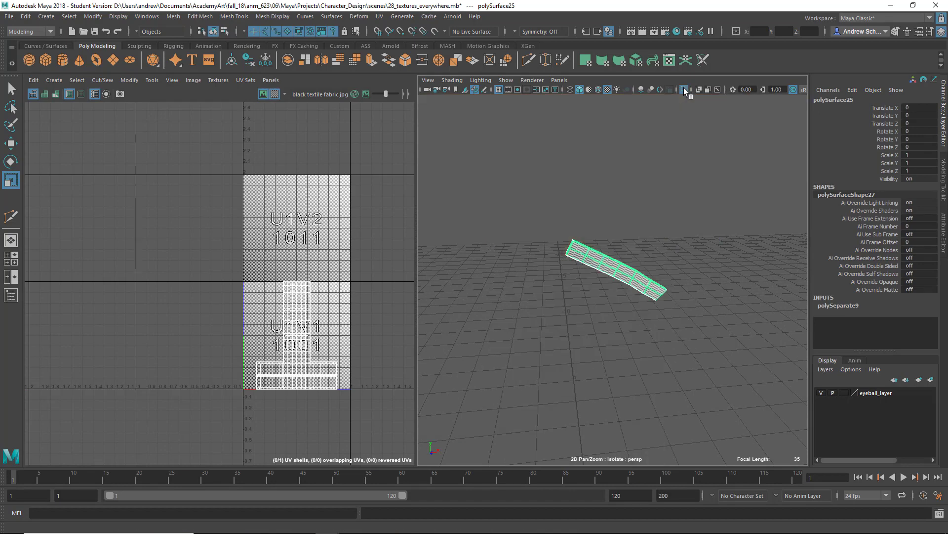
Frame the isolated strap in an enlarged perspective view and switch it to edge selection.
{"action": "left_click", "coordinate": [703, 221]}
{"action": "left_click", "coordinate": [609, 257]}
{"action": "left_click_drag", "start_coordinate": [659, 319], "coordinate": [615, 325], "text": "alt"}
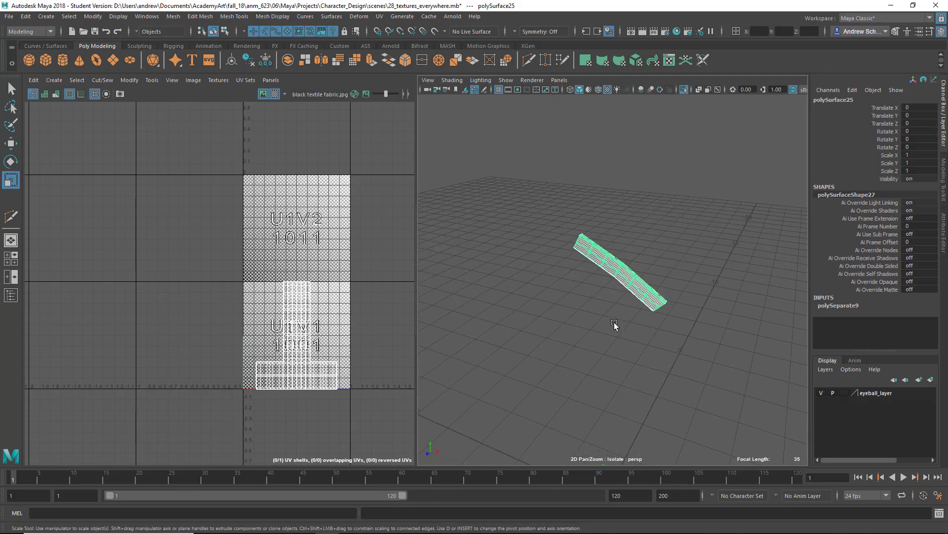
{"action": "key", "text": "f"}
{"action": "mouse_move", "coordinate": [653, 288]}
{"action": "left_mouse_down", "text": "alt"}
{"action": "mouse_move", "coordinate": [605, 284]}
{"action": "mouse_move", "coordinate": [672, 291]}
{"action": "left_mouse_up", "text": "alt"}
{"action": "key", "text": "space"}
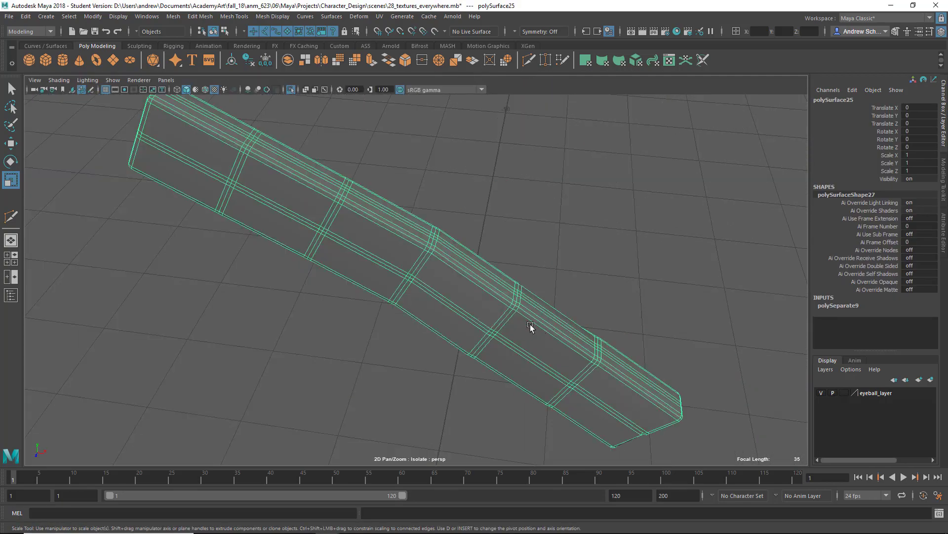
{"action": "right_click_drag", "start_coordinate": [474, 251], "coordinate": [475, 227]}
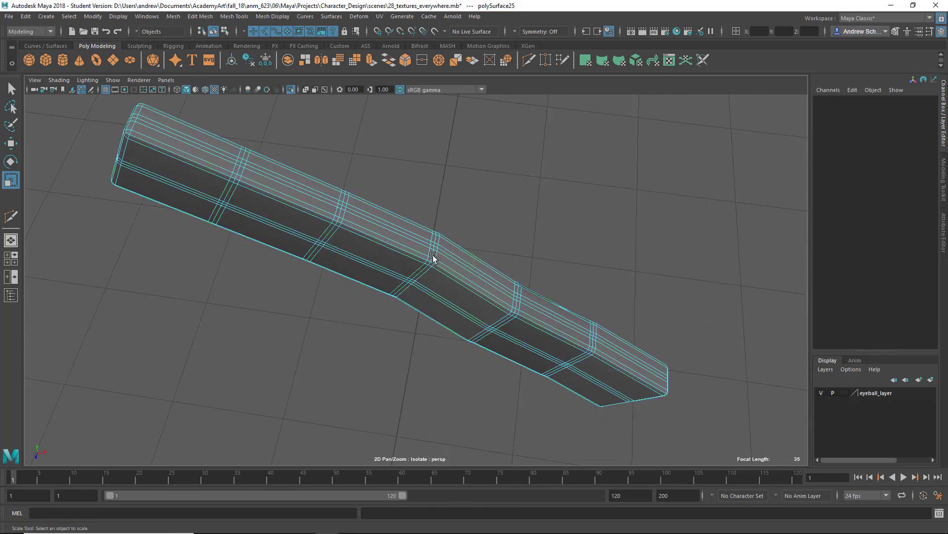
Select the edge loops along the strap's long corners and around the border of its near end cap.
{"action": "left_click_drag", "start_coordinate": [366, 262], "coordinate": [392, 265], "text": "alt"}
{"action": "left_click", "coordinate": [387, 251]}
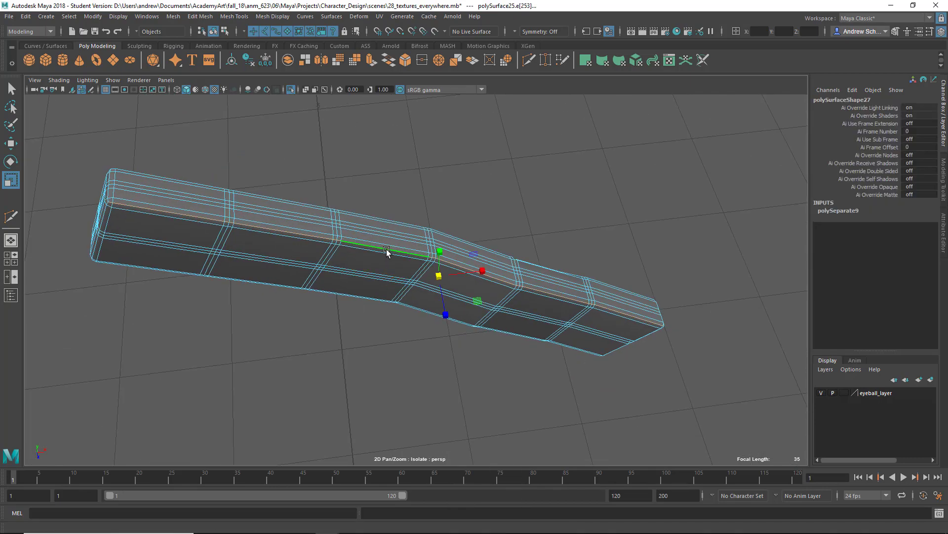
{"action": "left_click_drag", "start_coordinate": [320, 293], "coordinate": [349, 302], "text": "alt"}
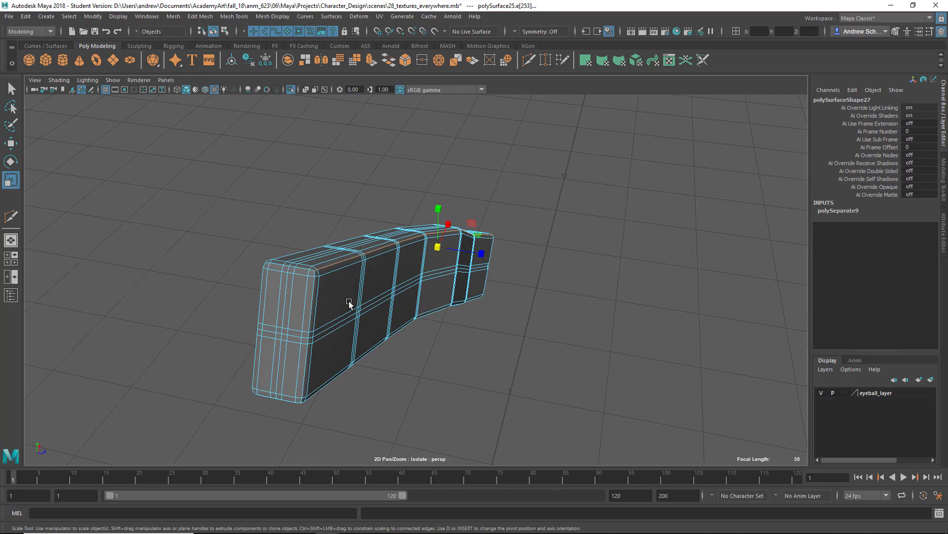
{"action": "double_click", "coordinate": [311, 306], "text": "shift"}
{"action": "left_click_drag", "start_coordinate": [428, 398], "coordinate": [436, 350], "text": "alt"}
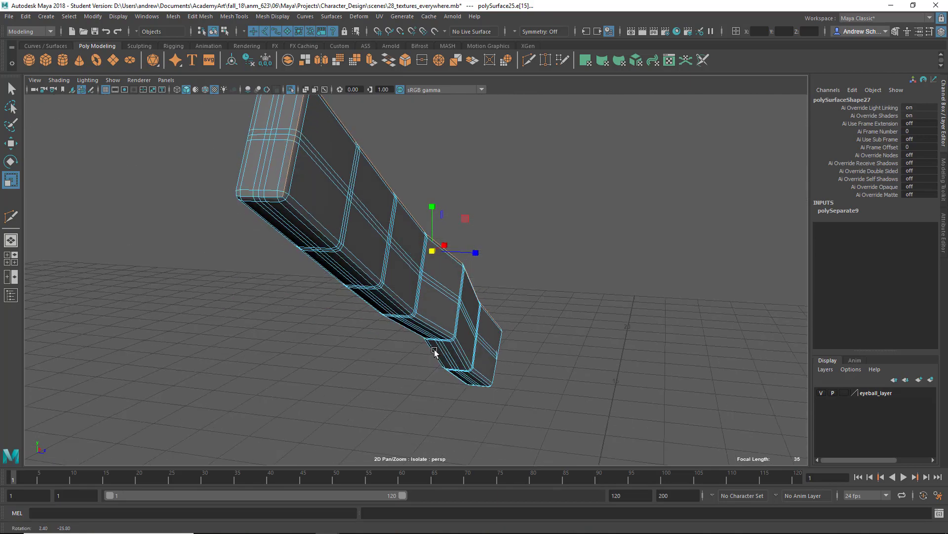
{"action": "double_click", "coordinate": [320, 231], "text": "shift"}
Add the remaining long corner edges and the other end-cap border edges to the strap's seam selection.
{"action": "left_click_drag", "start_coordinate": [482, 400], "coordinate": [330, 386], "text": "alt"}
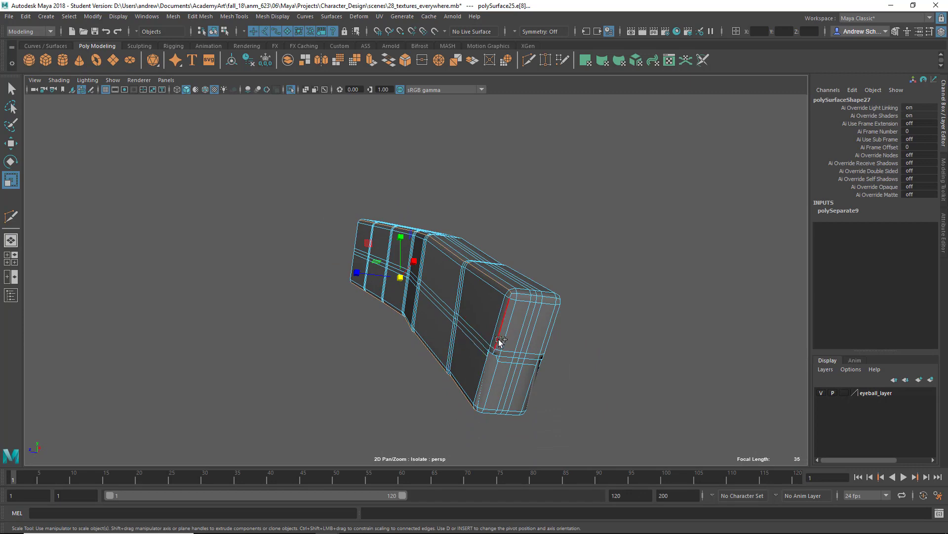
{"action": "left_click_drag", "start_coordinate": [593, 393], "coordinate": [644, 377], "text": "alt"}
{"action": "left_click_drag", "start_coordinate": [680, 309], "coordinate": [629, 339], "text": "alt"}
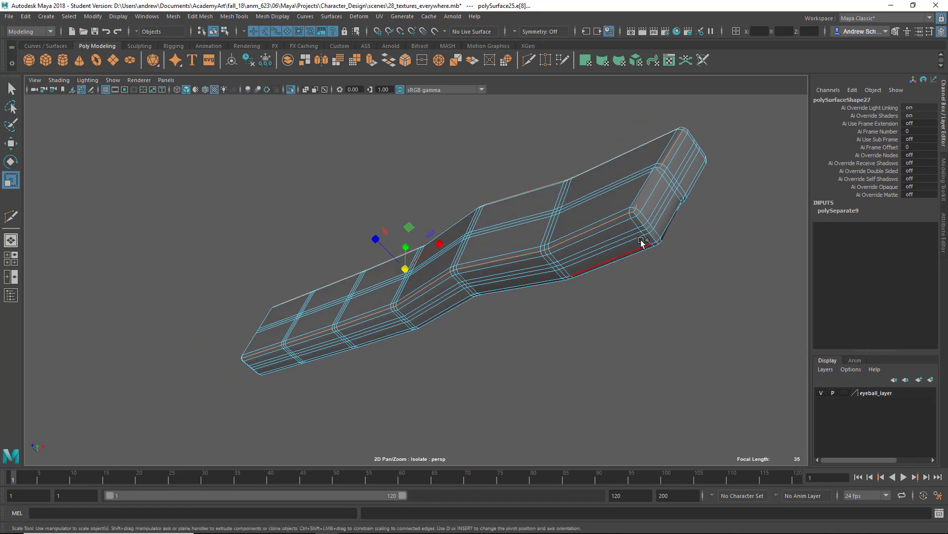
{"action": "left_click_drag", "start_coordinate": [642, 223], "coordinate": [649, 308], "text": "alt"}
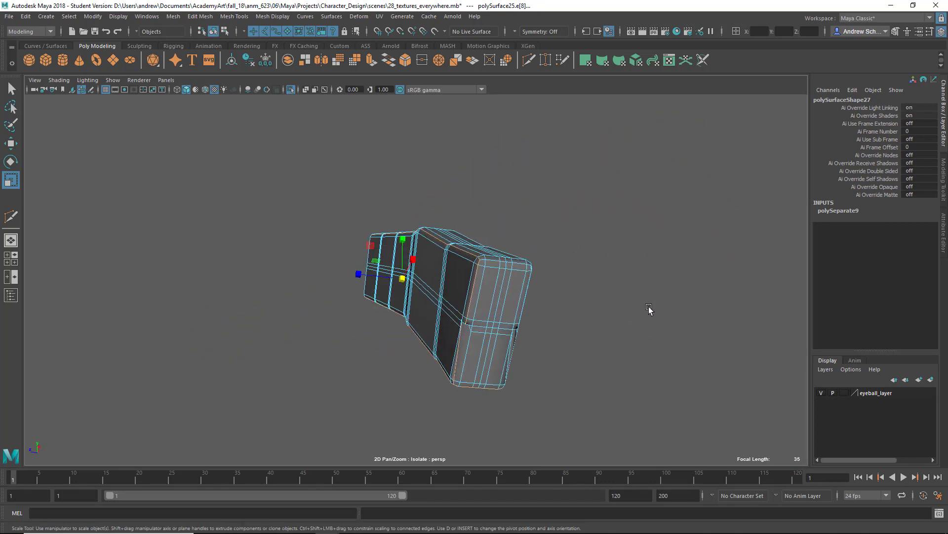
{"action": "left_click_drag", "start_coordinate": [722, 351], "coordinate": [663, 363], "text": "alt"}
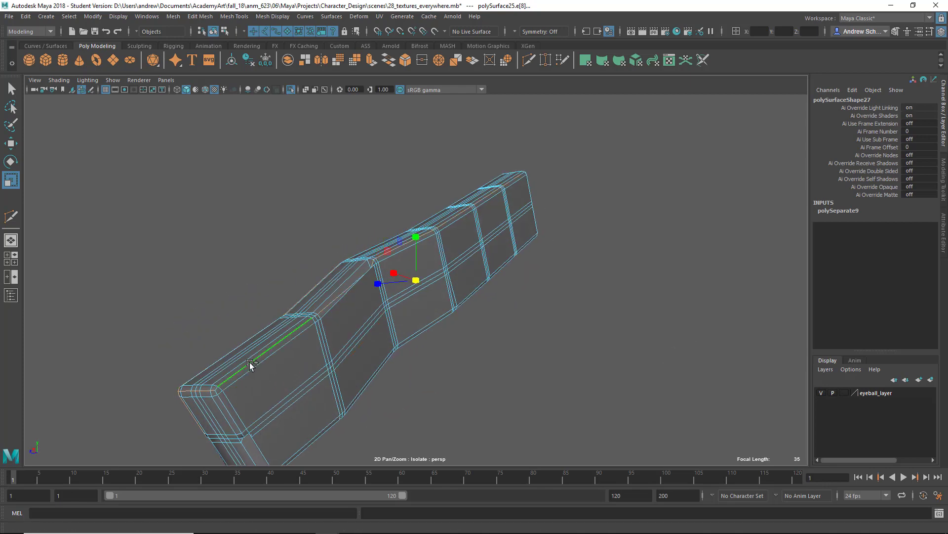
{"action": "left_click_drag", "start_coordinate": [250, 362], "coordinate": [312, 357], "text": "alt"}
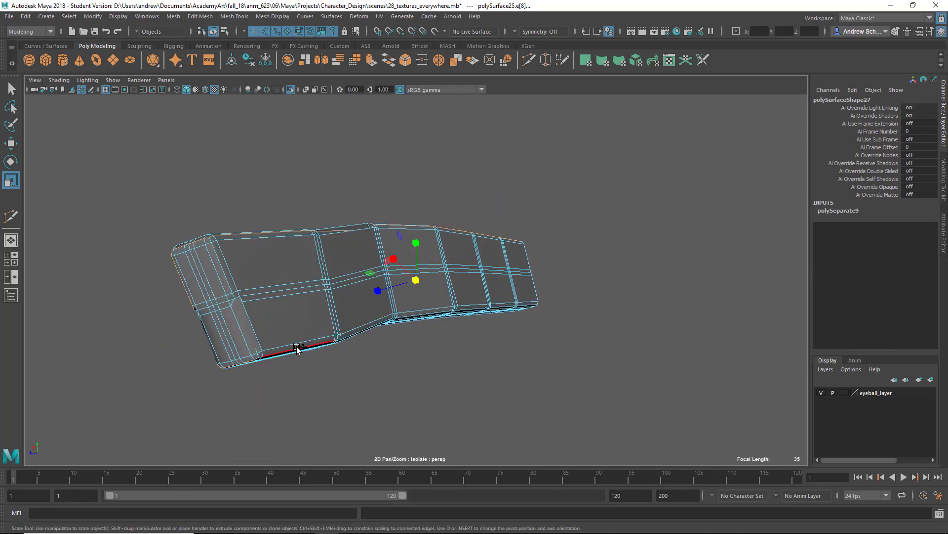
{"action": "left_click", "coordinate": [297, 350], "text": "shift"}
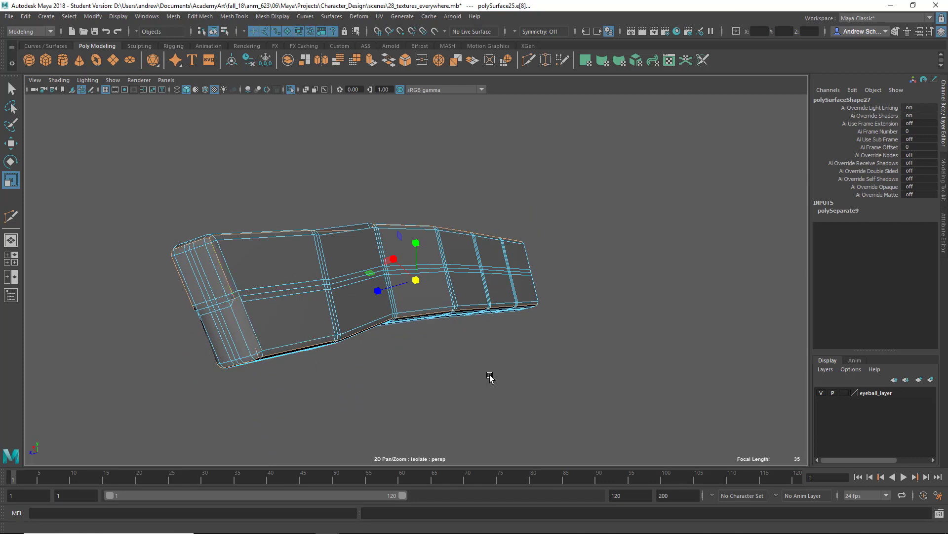
{"action": "left_click_drag", "start_coordinate": [489, 377], "coordinate": [495, 240], "text": "alt"}
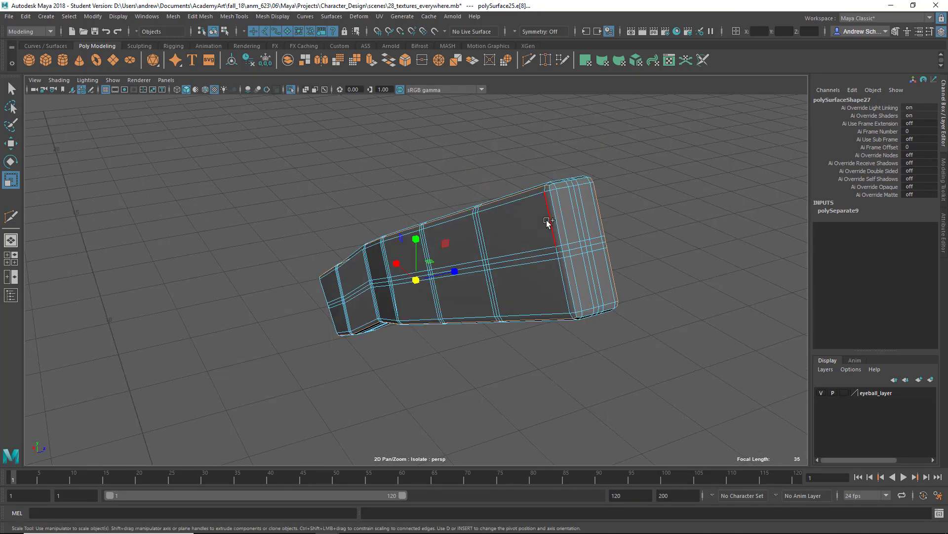
{"action": "left_click_drag", "start_coordinate": [614, 339], "coordinate": [583, 368], "text": "alt"}
Return to the UV layout beside the model and cut the strap's UVs along the selected seam edges.
{"action": "scroll", "coordinate": [583, 369], "scroll_direction": "down", "scroll_amount": 5}
{"action": "key", "text": "space"}
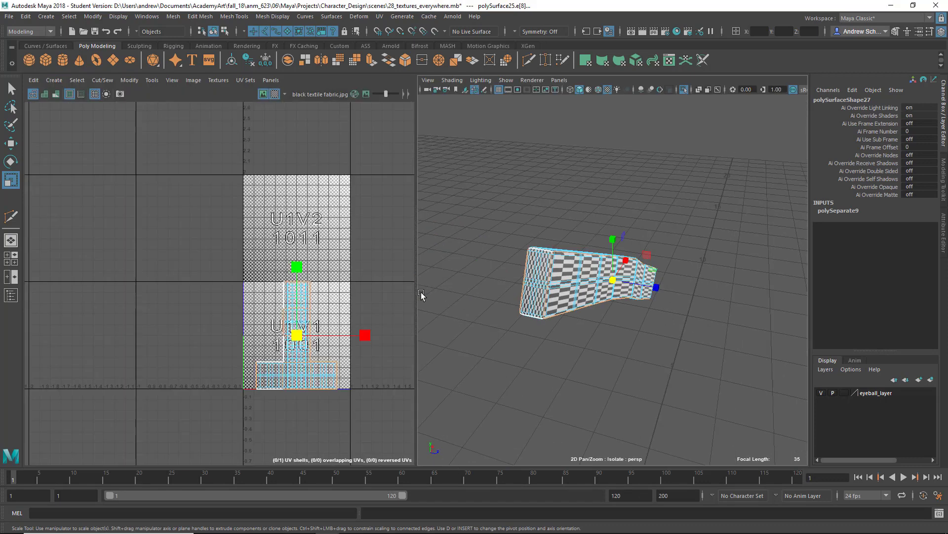
{"action": "scroll", "coordinate": [497, 299], "scroll_direction": "up", "scroll_amount": 5}
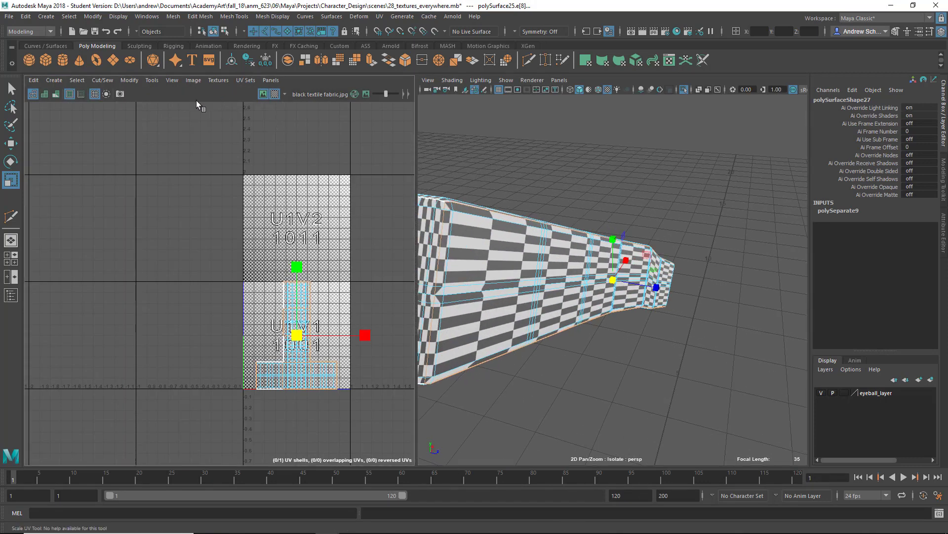
{"action": "key", "text": "shift+x"}
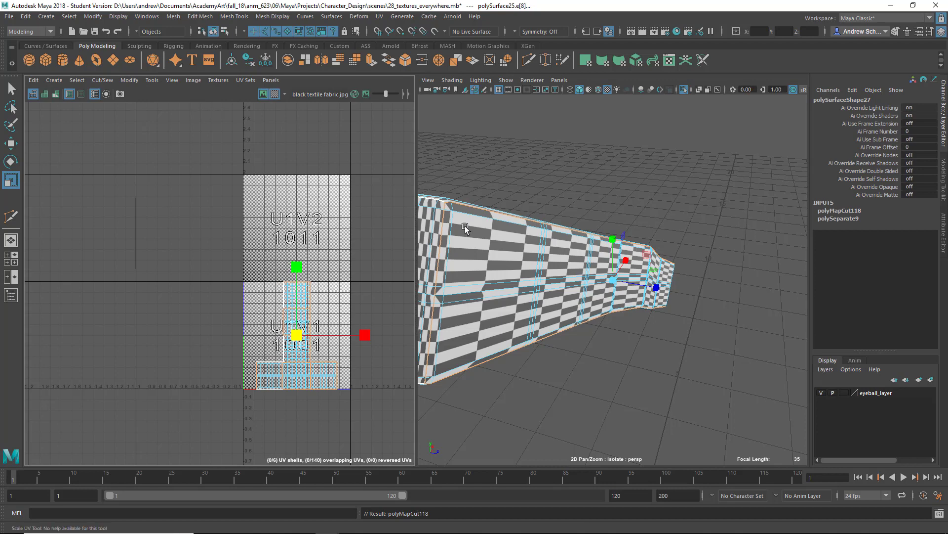
{"action": "left_click", "coordinate": [100, 81]}
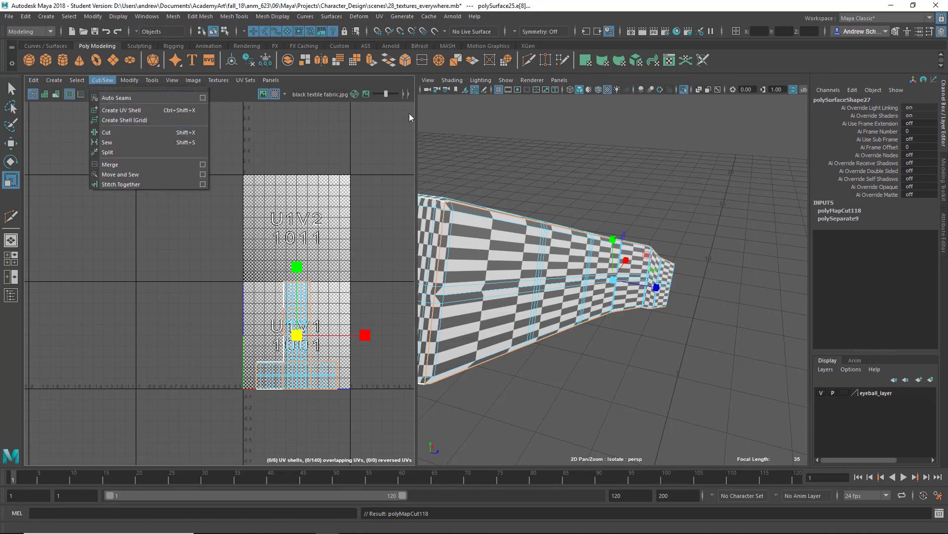
{"action": "left_click", "coordinate": [674, 76]}
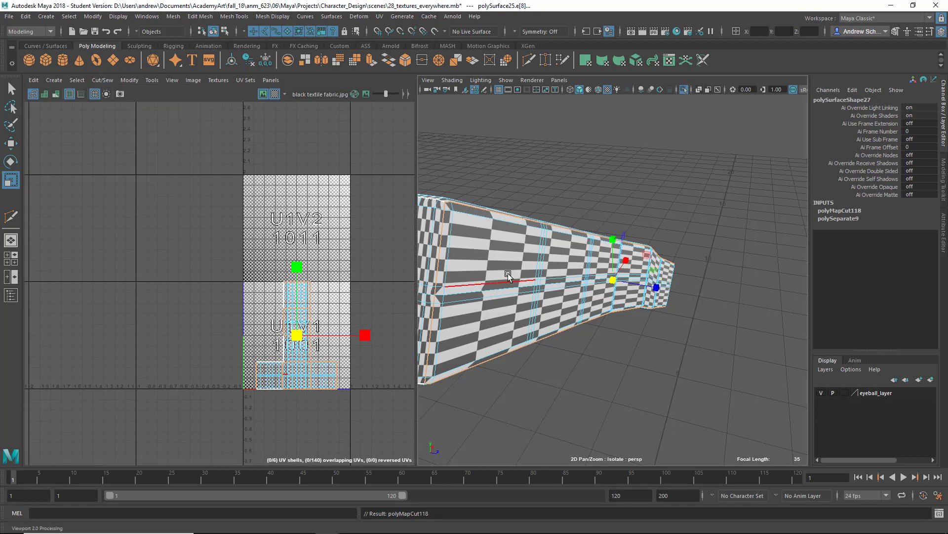
Select all of the strap's UV faces, unfold them, and lay out the resulting shells within the UV tile.
{"action": "right_click", "coordinate": [296, 305]}
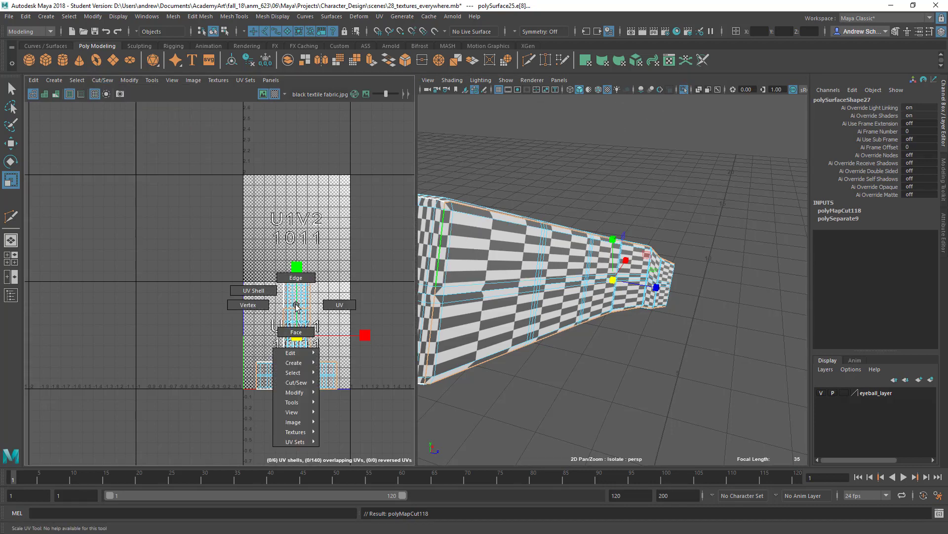
{"action": "right_click_drag", "start_coordinate": [296, 329], "coordinate": [296, 332]}
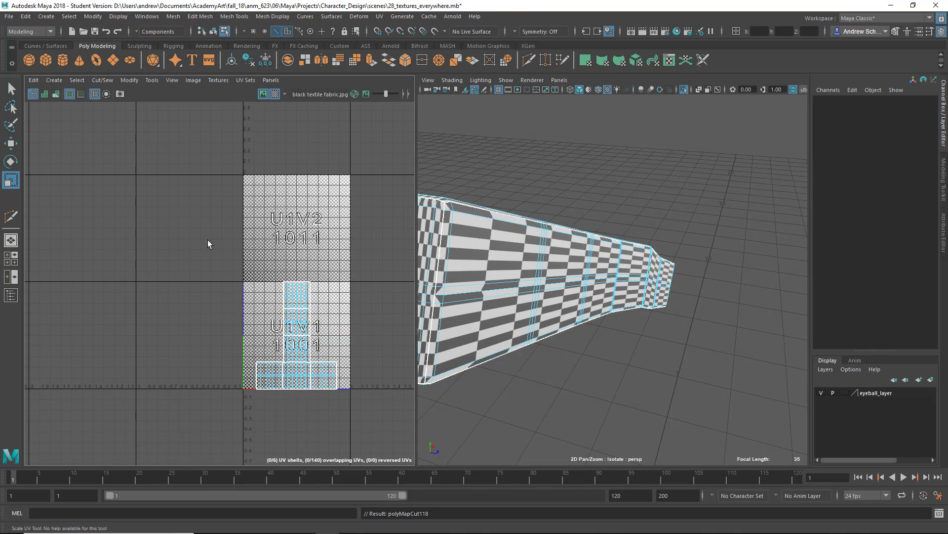
{"action": "left_click_drag", "start_coordinate": [208, 240], "coordinate": [391, 442]}
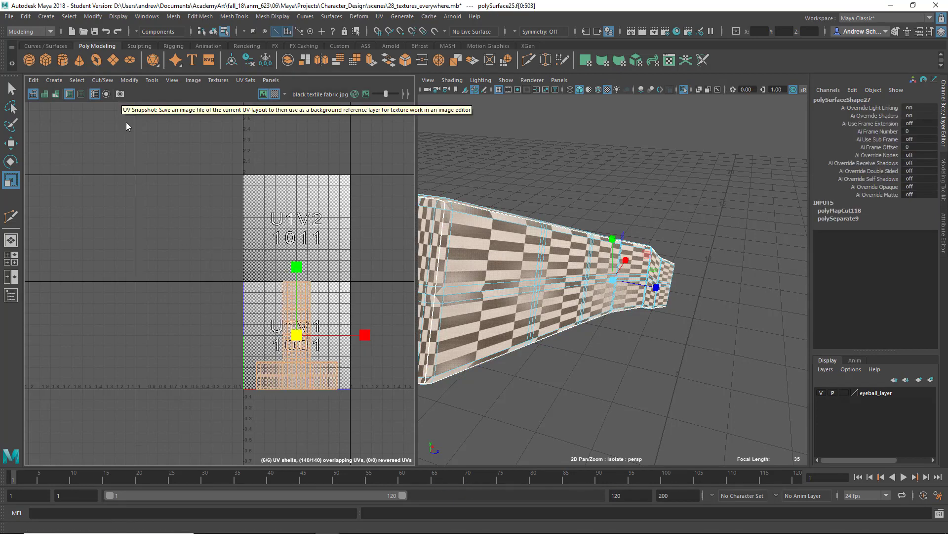
{"action": "left_click", "coordinate": [129, 82]}
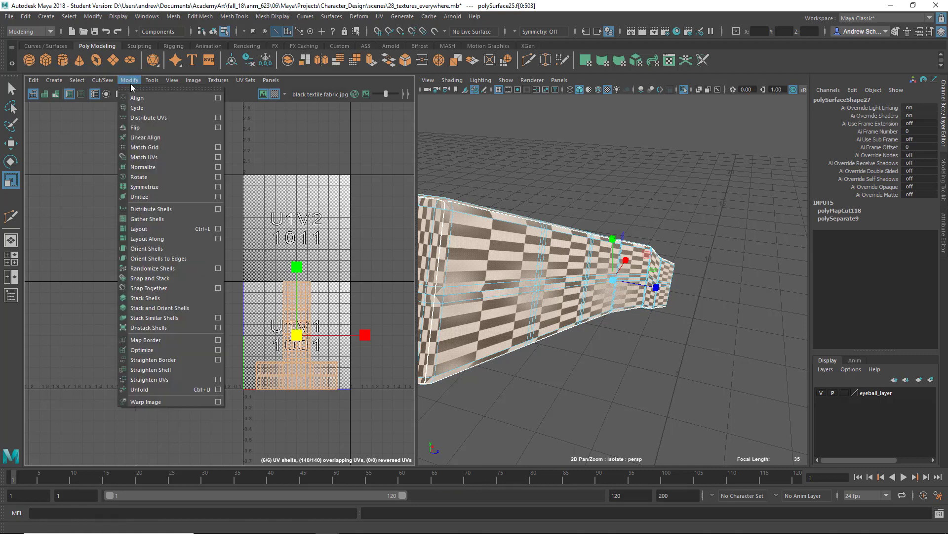
{"action": "left_click", "coordinate": [197, 390]}
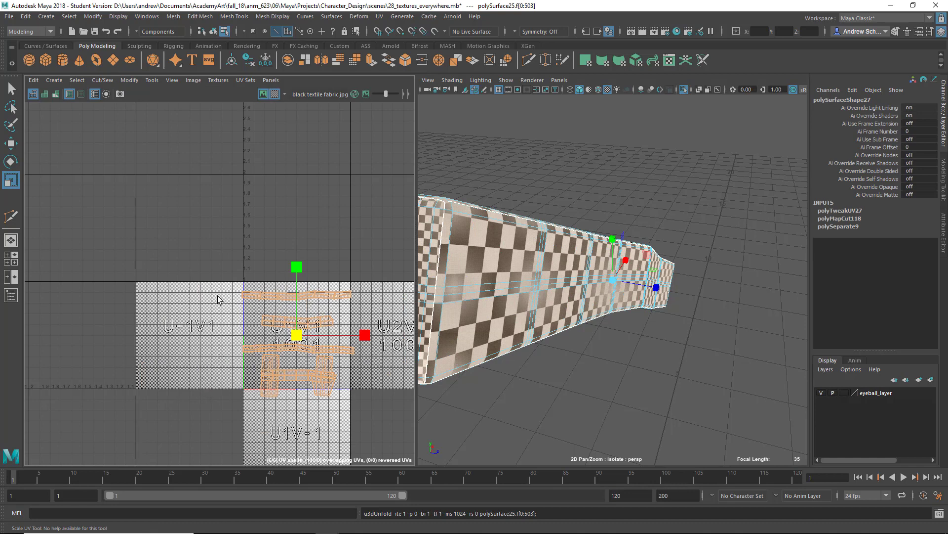
{"action": "key", "text": "ctrl+l"}
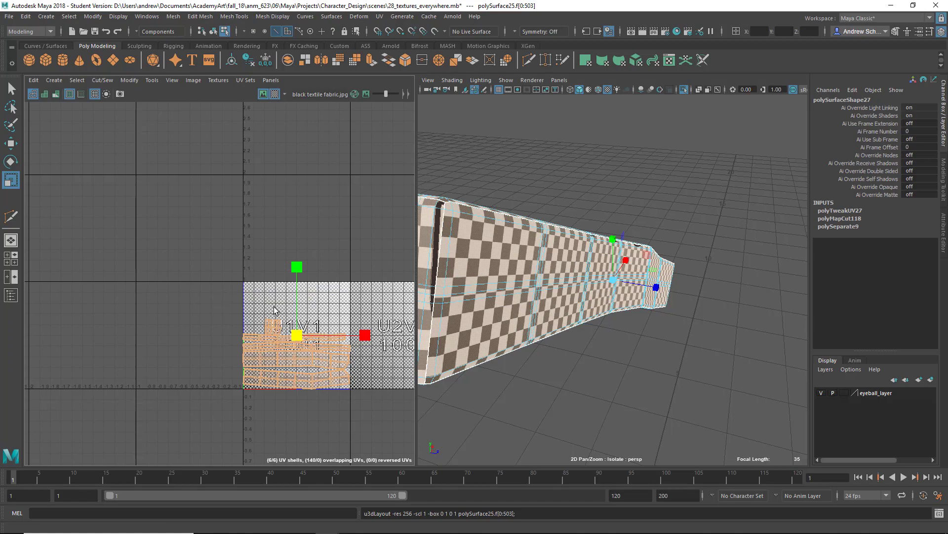
Examine the unfolded strap's checker pattern and UV shells from several angles, ending with the strap selected in object mode.
{"action": "left_click_drag", "start_coordinate": [573, 391], "coordinate": [558, 344], "text": "alt"}
{"action": "right_click_drag", "start_coordinate": [558, 253], "coordinate": [605, 236]}
{"action": "left_click", "coordinate": [504, 363]}
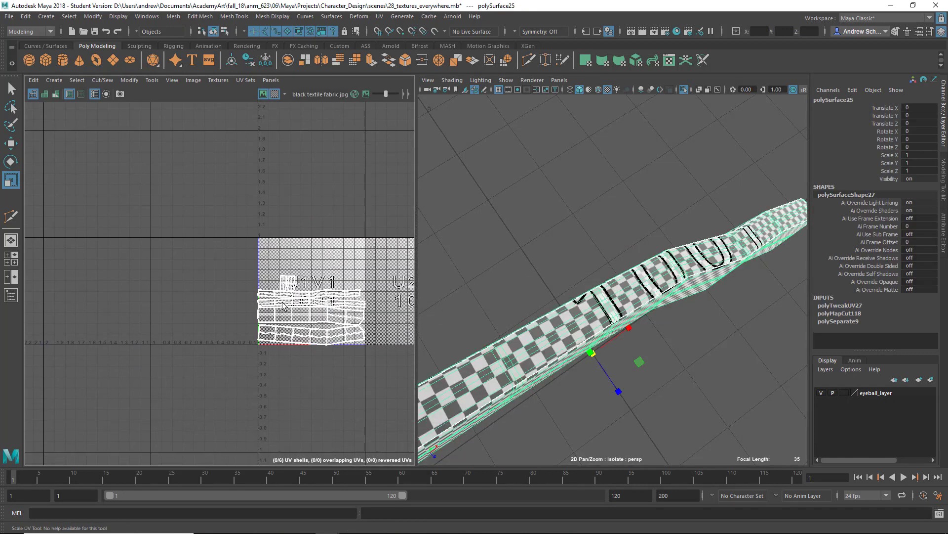
{"action": "right_click_drag", "start_coordinate": [275, 296], "coordinate": [312, 298]}
{"action": "left_click_drag", "start_coordinate": [237, 258], "coordinate": [363, 366]}
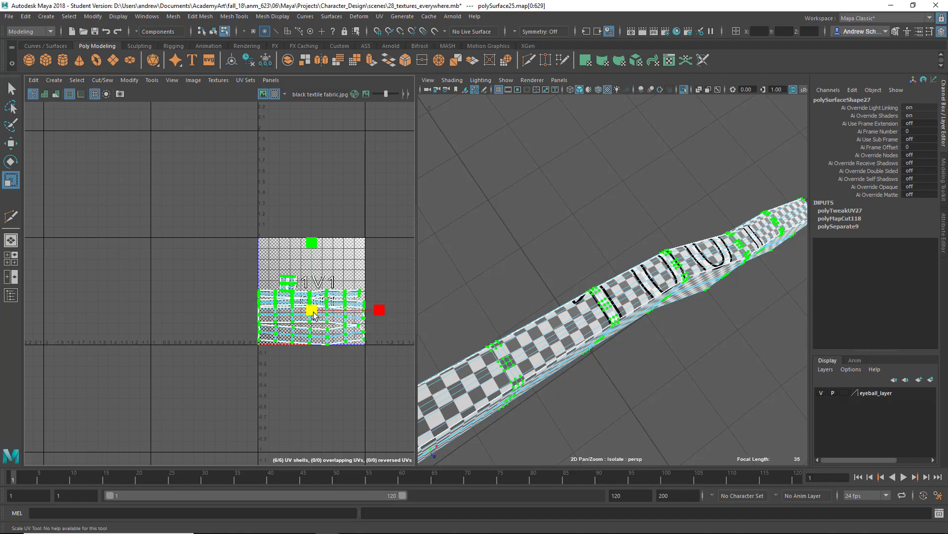
{"action": "right_click_drag", "start_coordinate": [512, 361], "coordinate": [570, 216]}
{"action": "left_click", "coordinate": [571, 217]}
{"action": "left_click_drag", "start_coordinate": [564, 317], "coordinate": [520, 154], "text": "alt"}
{"action": "left_click", "coordinate": [551, 280]}
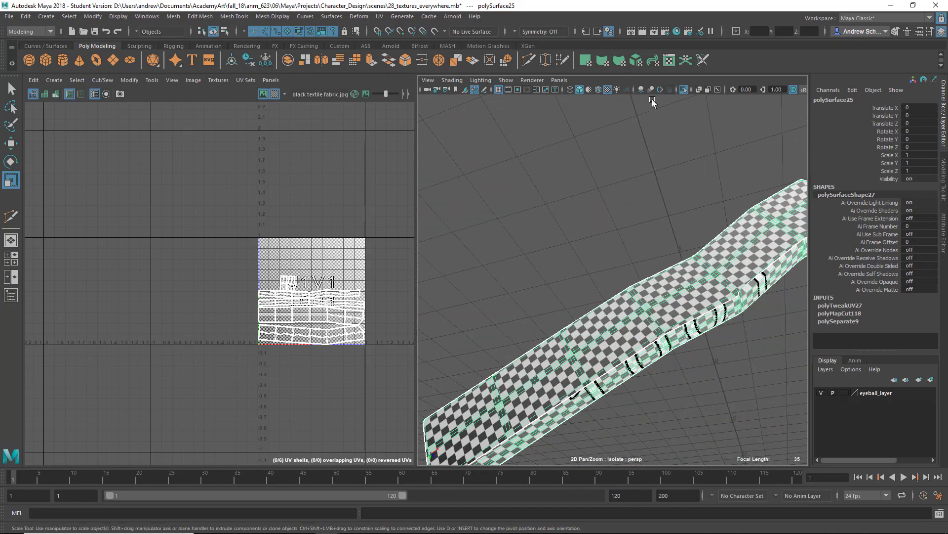
Turn off the strap's isolation to show the whole character, and examine the checker pattern on the outstretched arm.
{"action": "left_click", "coordinate": [685, 90]}
{"action": "left_click_drag", "start_coordinate": [635, 212], "coordinate": [633, 185], "text": "alt"}
{"action": "left_click_drag", "start_coordinate": [681, 236], "coordinate": [509, 418], "text": "alt"}
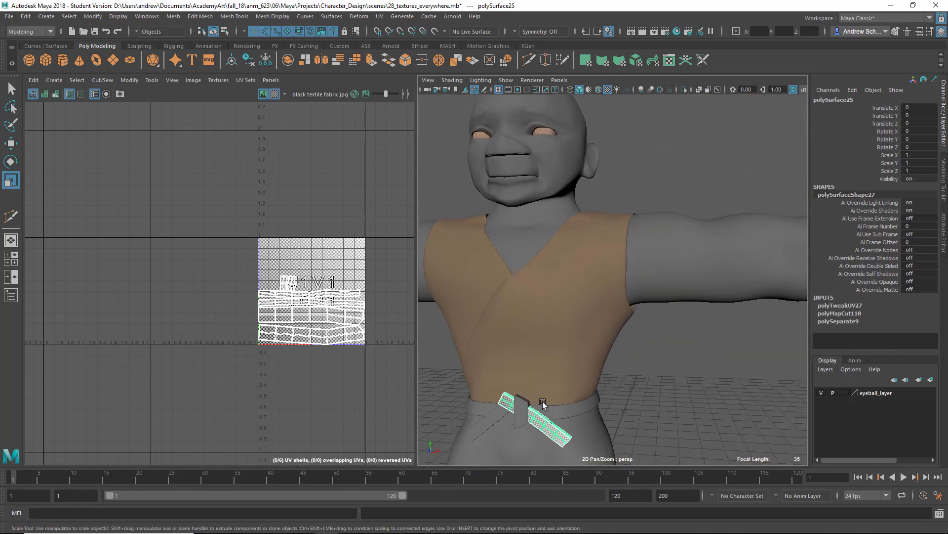
{"action": "left_click", "coordinate": [577, 306]}
{"action": "left_click", "coordinate": [678, 254]}
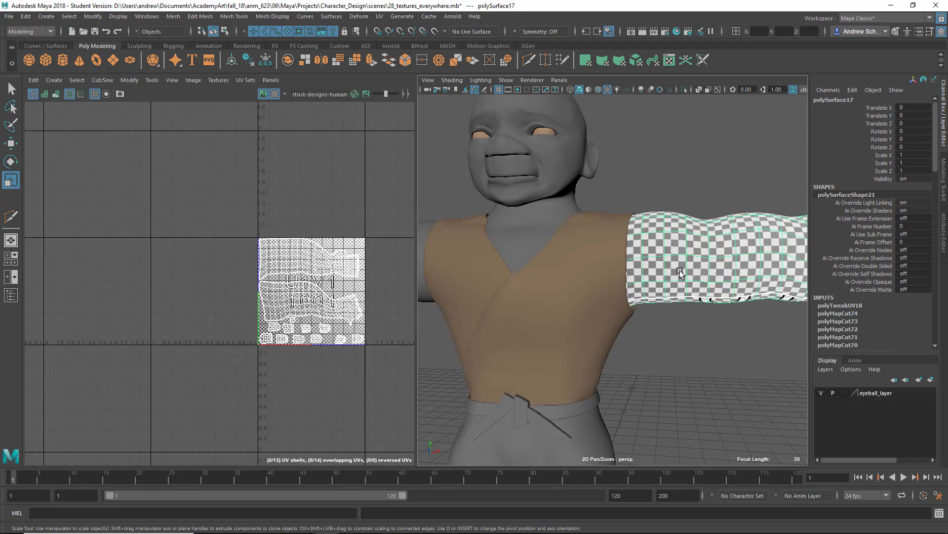
{"action": "left_click_drag", "start_coordinate": [680, 270], "coordinate": [664, 301], "text": "alt"}
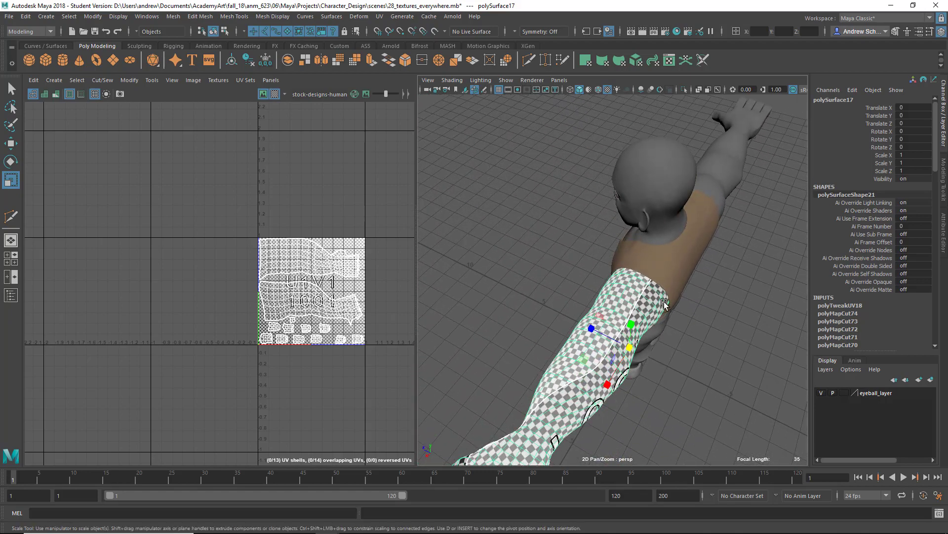
Select and frame the head, inspect its checker pattern up close, and turn off the checker map display.
{"action": "left_click", "coordinate": [659, 221]}
{"action": "left_click_drag", "start_coordinate": [659, 220], "coordinate": [795, 229], "text": "alt"}
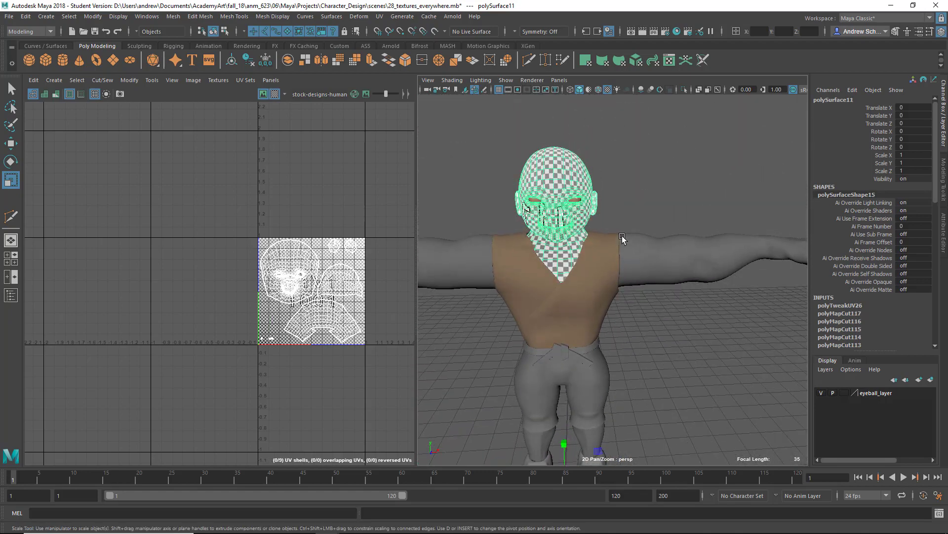
{"action": "key", "text": "f"}
{"action": "left_click_drag", "start_coordinate": [577, 275], "coordinate": [565, 283], "text": "alt"}
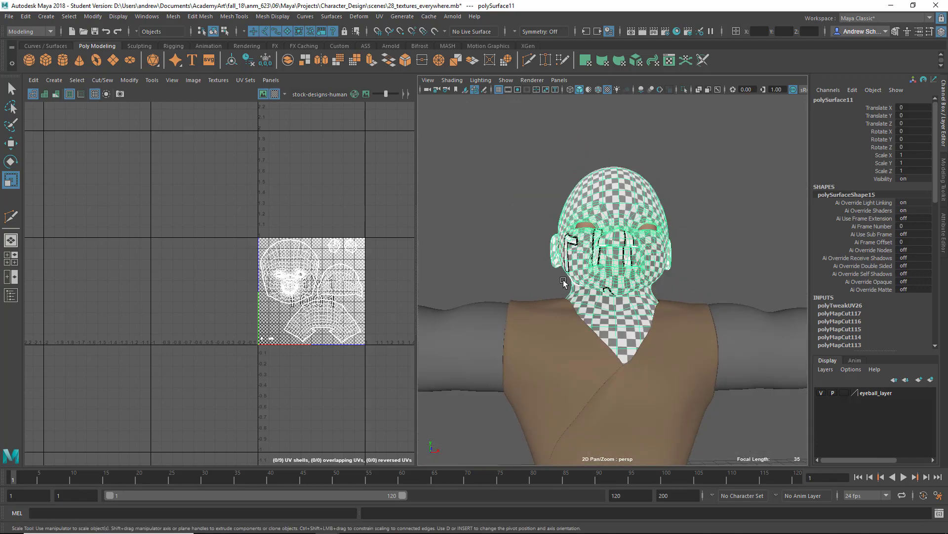
{"action": "right_click_drag", "start_coordinate": [565, 283], "coordinate": [726, 283], "text": "alt"}
{"action": "left_click_drag", "start_coordinate": [725, 283], "coordinate": [749, 267], "text": "alt"}
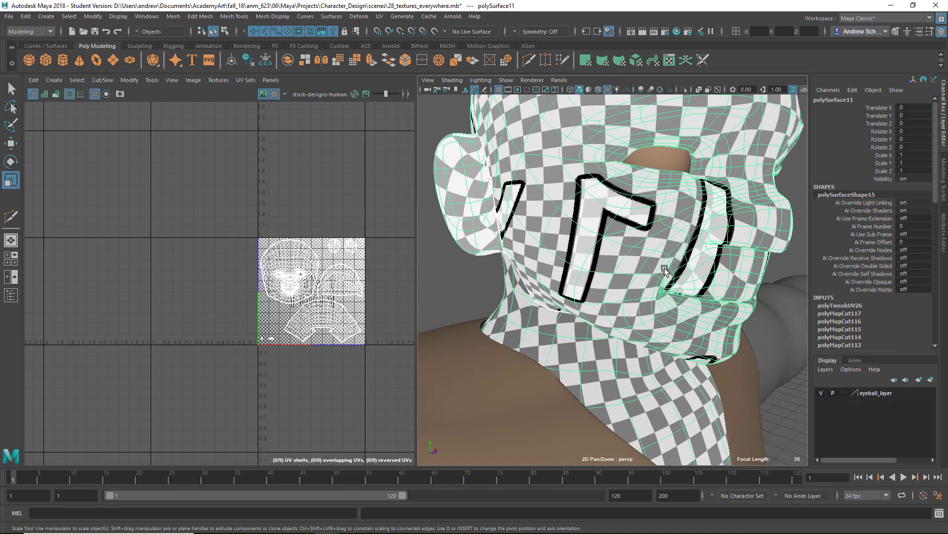
{"action": "middle_click_drag", "start_coordinate": [677, 260], "coordinate": [616, 302], "text": "alt"}
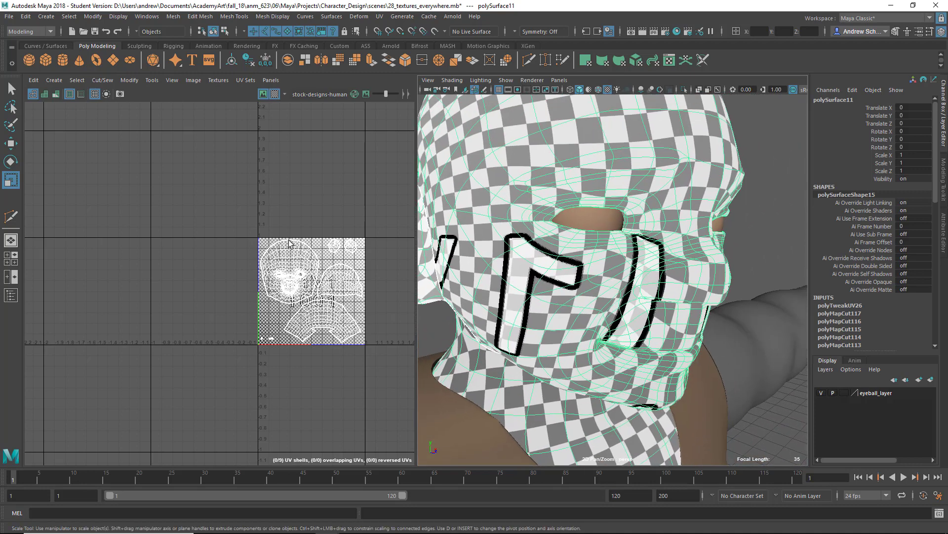
{"action": "left_click", "coordinate": [274, 94]}
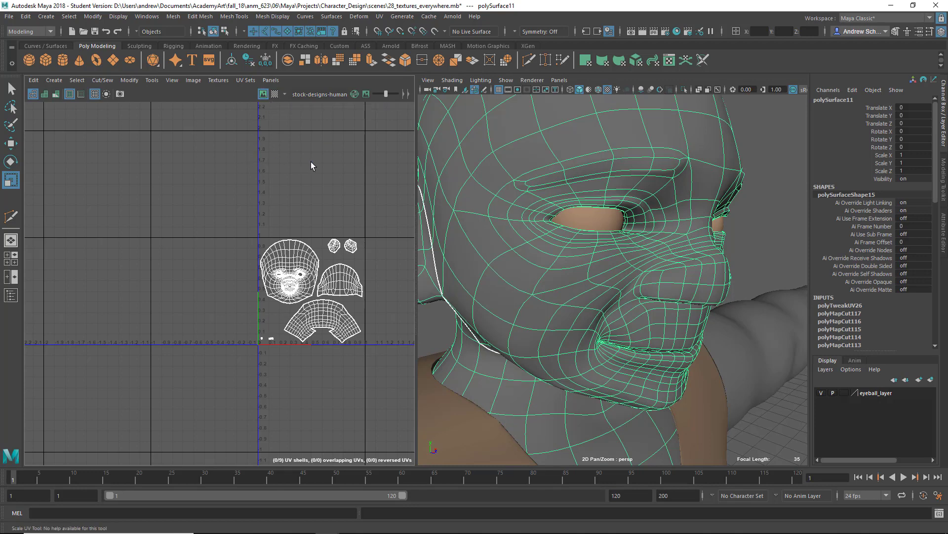
Display the UV distortion shading on the head, inspect it from a wider view, and turn the shading off.
{"action": "left_click", "coordinate": [55, 93]}
{"action": "scroll", "coordinate": [567, 266], "scroll_direction": "down", "scroll_amount": 3}
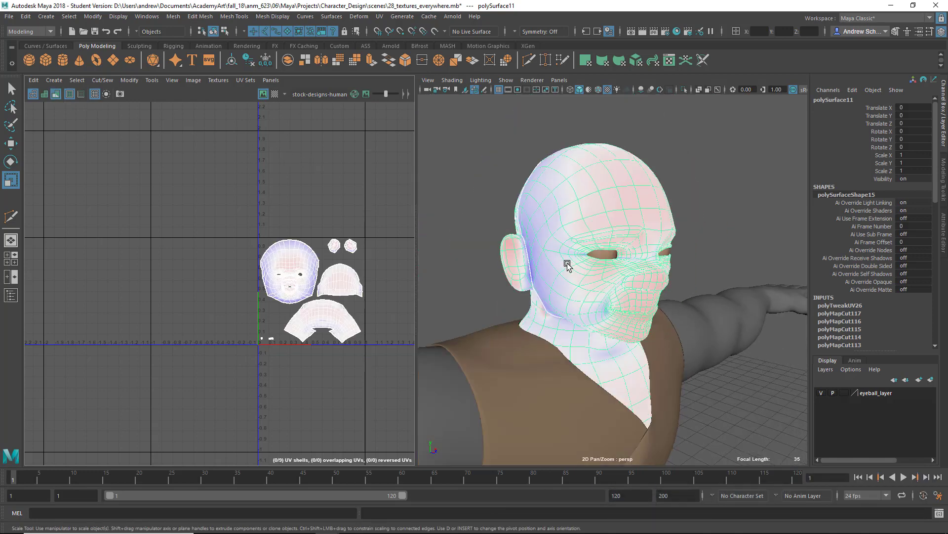
{"action": "left_click_drag", "start_coordinate": [645, 323], "coordinate": [671, 313], "text": "alt"}
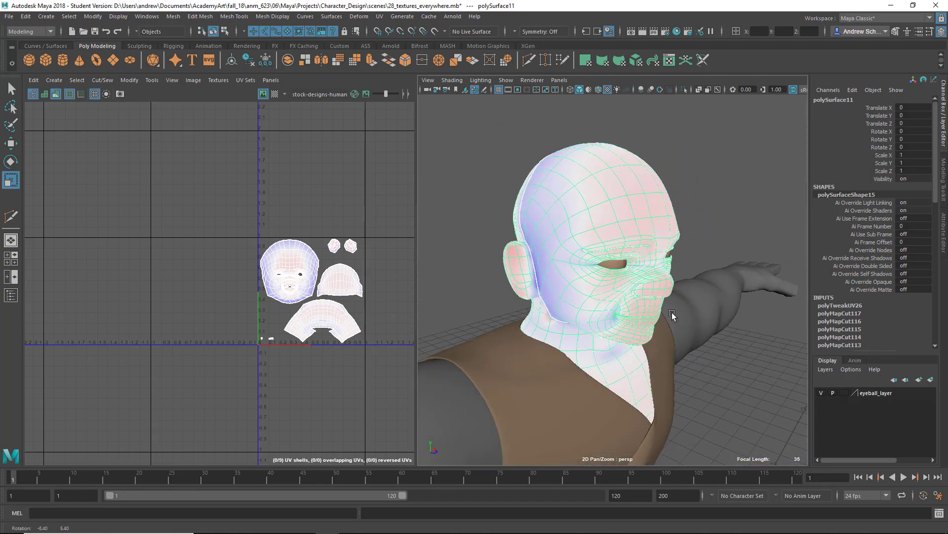
{"action": "left_click", "coordinate": [56, 93]}
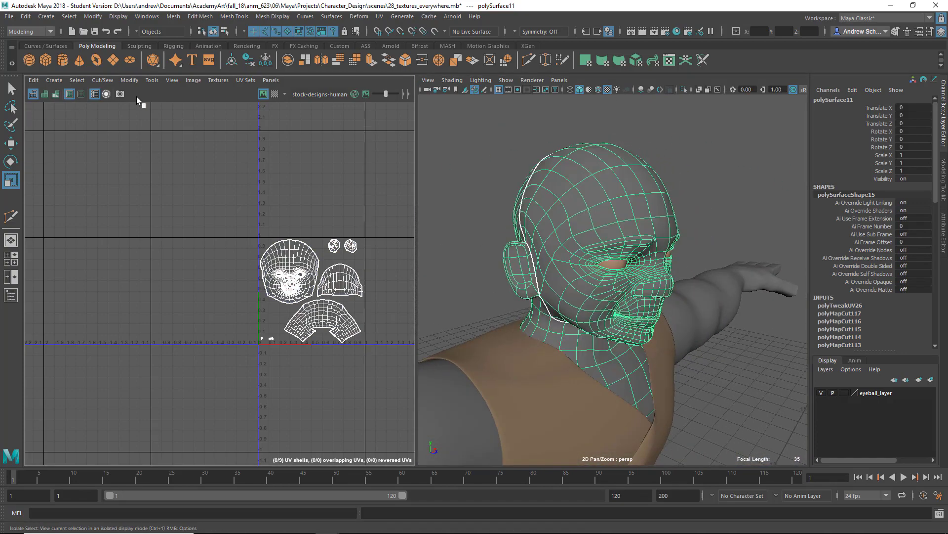
Turn on the checker map for the head and examine the pattern around the cheeks, mouth and nose, ending with the whole figure.
{"action": "left_click", "coordinate": [275, 94]}
{"action": "left_click_drag", "start_coordinate": [428, 226], "coordinate": [395, 212], "text": "alt"}
{"action": "right_click_drag", "start_coordinate": [654, 296], "coordinate": [797, 307], "text": "alt"}
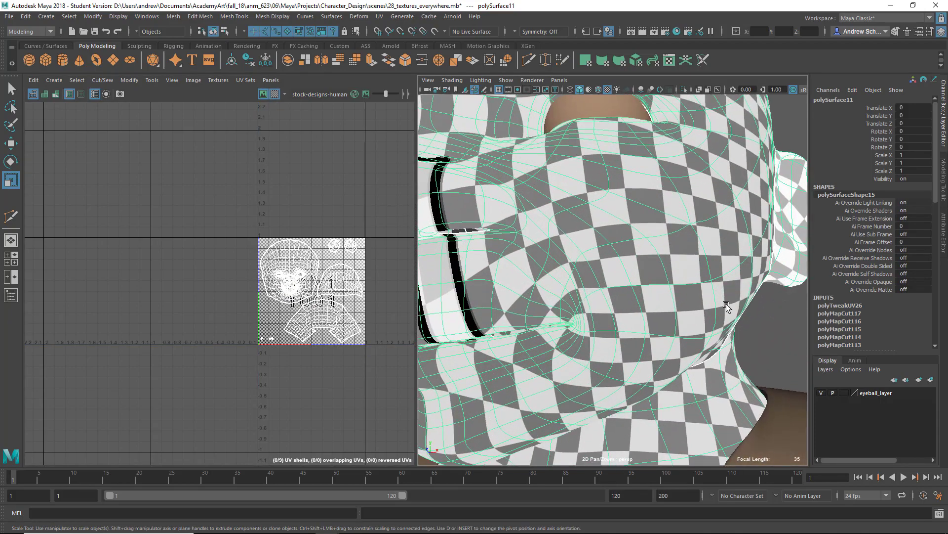
{"action": "left_click_drag", "start_coordinate": [604, 256], "coordinate": [695, 262], "text": "alt"}
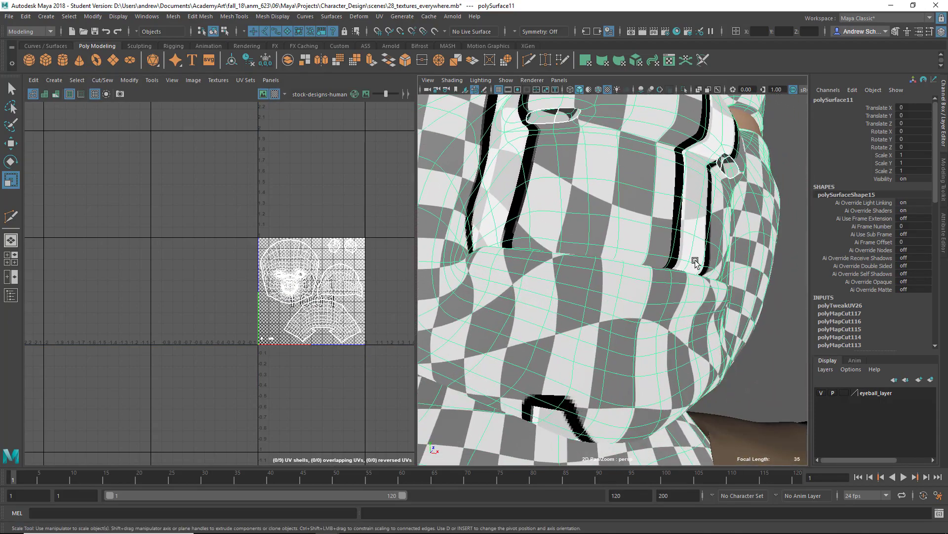
{"action": "right_click_drag", "start_coordinate": [694, 262], "coordinate": [582, 281], "text": "alt"}
{"action": "left_click_drag", "start_coordinate": [583, 281], "coordinate": [557, 292], "text": "alt"}
{"action": "right_click_drag", "start_coordinate": [592, 306], "coordinate": [527, 321], "text": "alt"}
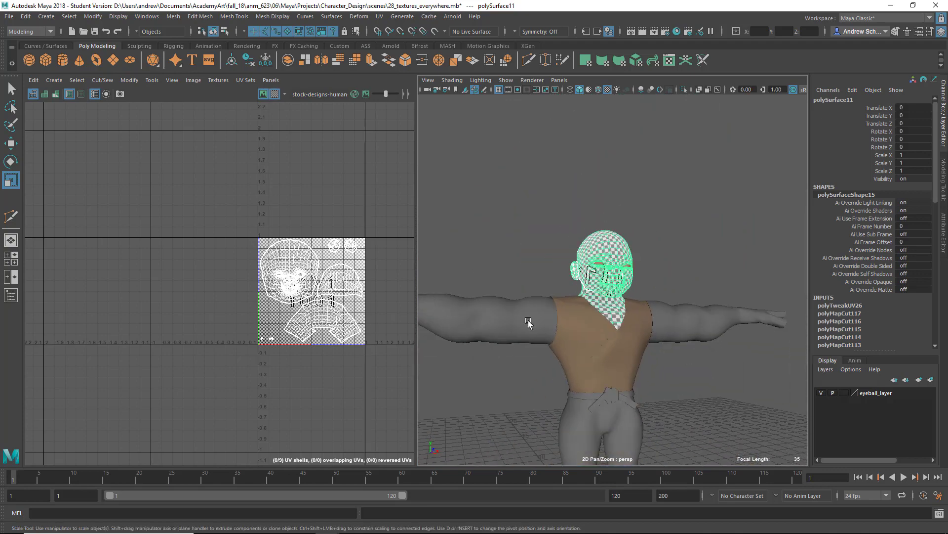
{"action": "middle_click_drag", "start_coordinate": [527, 322], "coordinate": [548, 172], "text": "alt"}
{"action": "left_click_drag", "start_coordinate": [548, 173], "coordinate": [532, 296], "text": "alt"}
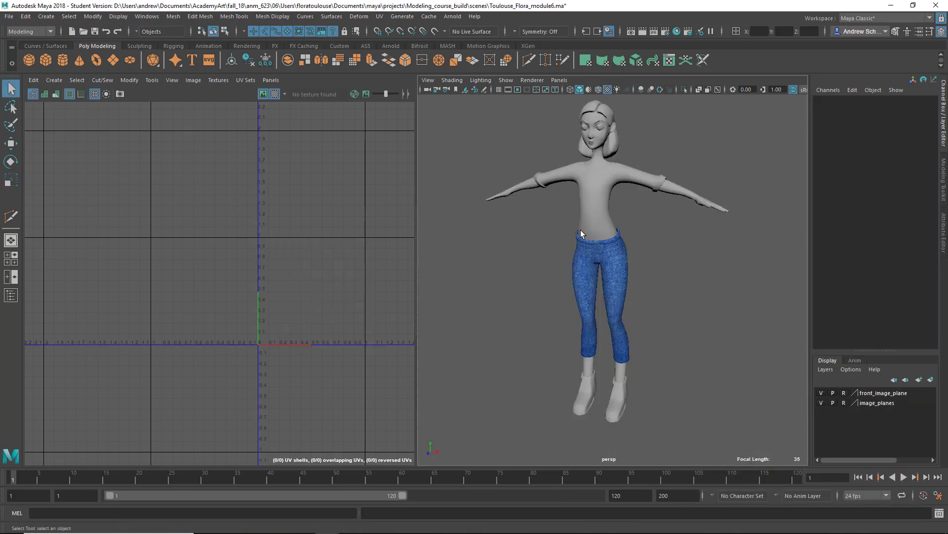
Select the shirt of the character wearing jeans and examine its checker pattern from several angles.
{"action": "left_click_drag", "start_coordinate": [535, 221], "coordinate": [599, 215], "text": "alt"}
{"action": "left_click", "coordinate": [599, 215]}
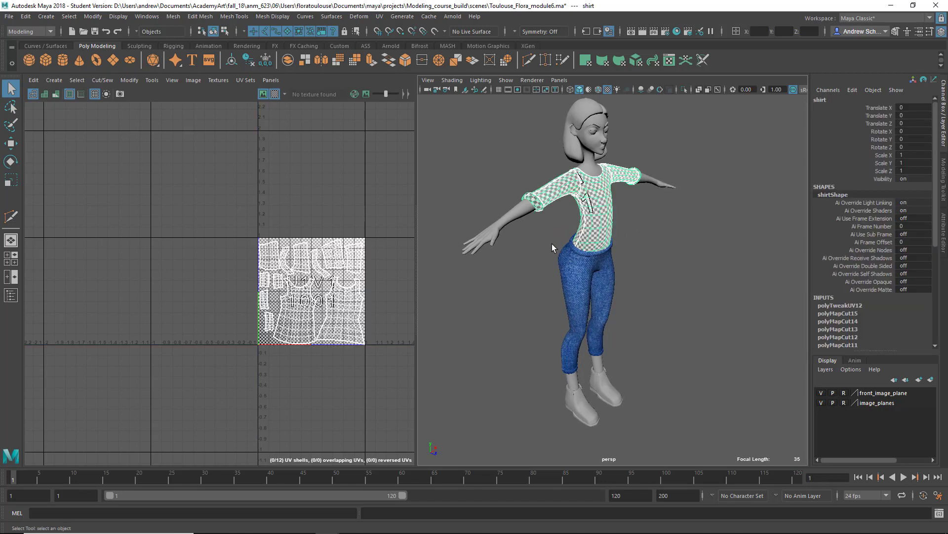
{"action": "right_click_drag", "start_coordinate": [549, 240], "coordinate": [620, 294], "text": "alt"}
{"action": "left_click_drag", "start_coordinate": [698, 297], "coordinate": [571, 282], "text": "alt"}
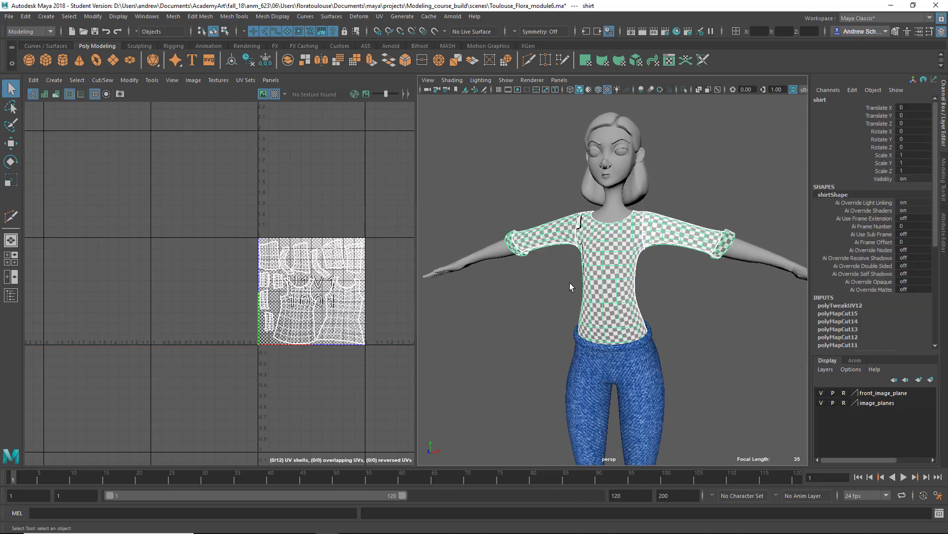
{"action": "right_click_drag", "start_coordinate": [570, 282], "coordinate": [760, 282], "text": "alt"}
{"action": "left_click_drag", "start_coordinate": [759, 282], "coordinate": [580, 301], "text": "alt"}
Select the jeans and examine their checker pattern from the waistband to the cuffs.
{"action": "left_click", "coordinate": [621, 388]}
{"action": "middle_click_drag", "start_coordinate": [701, 445], "coordinate": [657, 304], "text": "alt"}
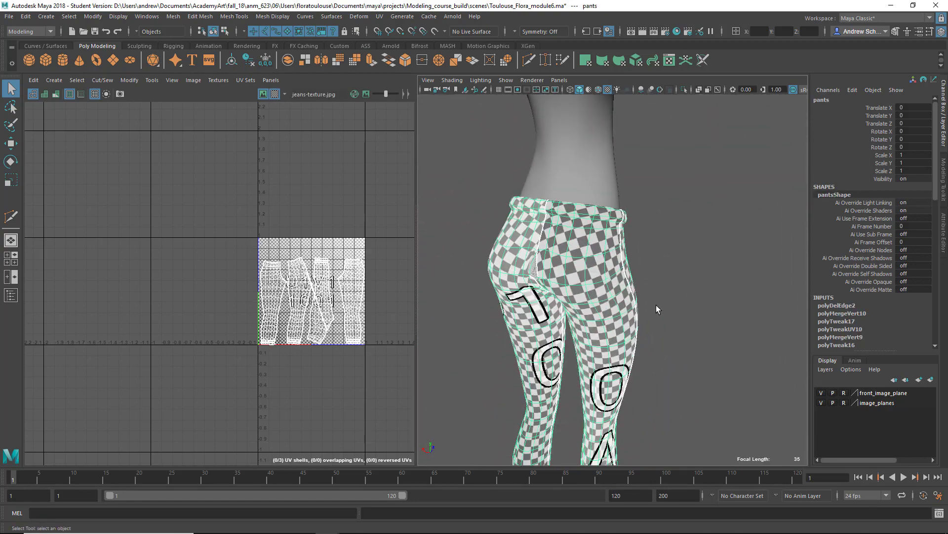
{"action": "left_click_drag", "start_coordinate": [656, 305], "coordinate": [614, 315], "text": "alt"}
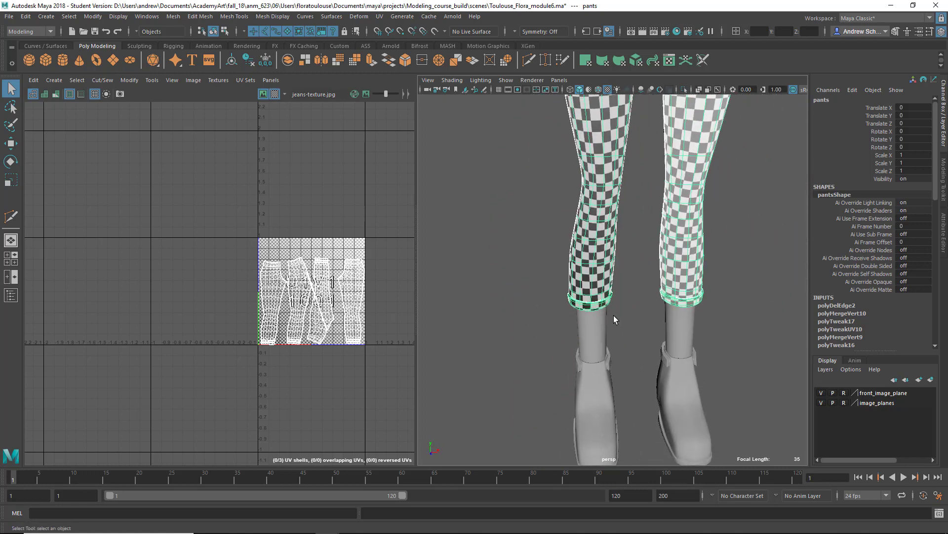
Select and frame the right shin, inspect its checker pattern, and select the left shin for comparison.
{"action": "left_click", "coordinate": [598, 341]}
{"action": "middle_click_drag", "start_coordinate": [601, 366], "coordinate": [599, 293], "text": "alt"}
{"action": "key", "text": "f"}
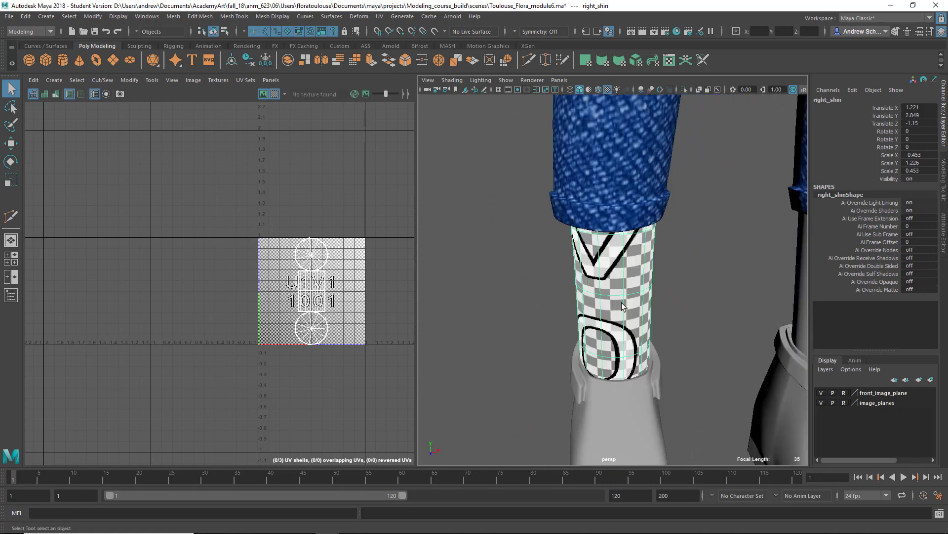
{"action": "left_click_drag", "start_coordinate": [642, 287], "coordinate": [689, 277], "text": "alt"}
{"action": "left_click", "coordinate": [720, 273]}
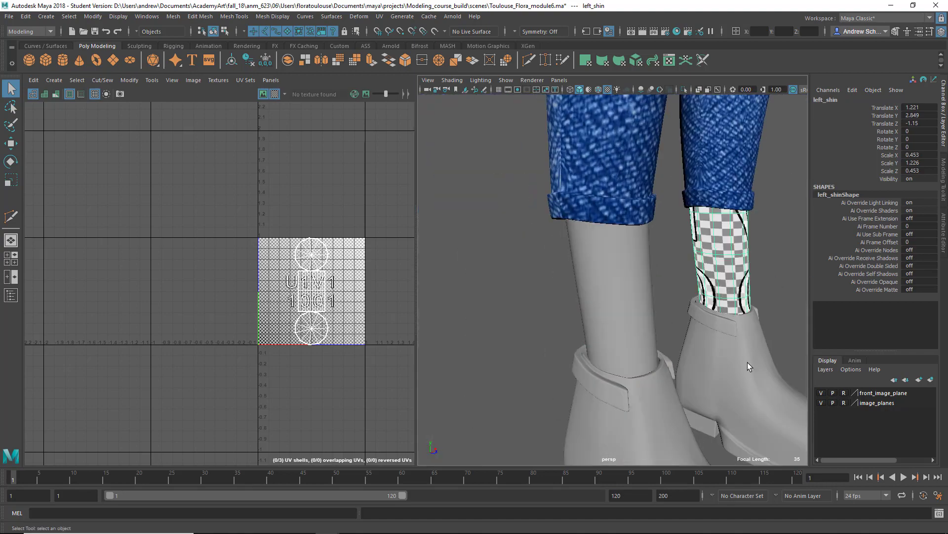
Select the left shoe and examine its checker pattern around the toe, heel and ankle.
{"action": "left_click", "coordinate": [748, 365]}
{"action": "middle_click_drag", "start_coordinate": [747, 377], "coordinate": [672, 218], "text": "alt"}
{"action": "left_click_drag", "start_coordinate": [784, 257], "coordinate": [697, 256], "text": "alt"}
{"action": "middle_click_drag", "start_coordinate": [696, 257], "coordinate": [590, 242], "text": "alt"}
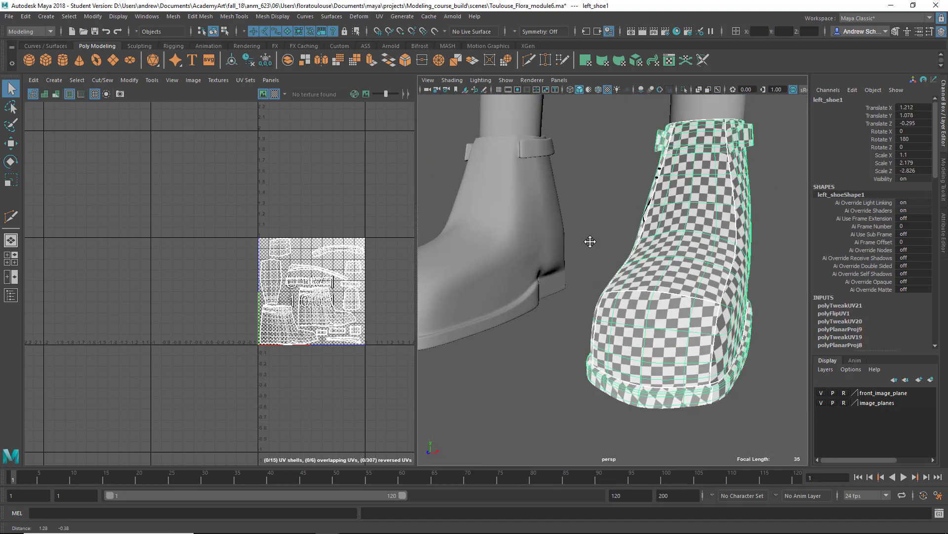
{"action": "left_click_drag", "start_coordinate": [590, 241], "coordinate": [591, 347], "text": "alt"}
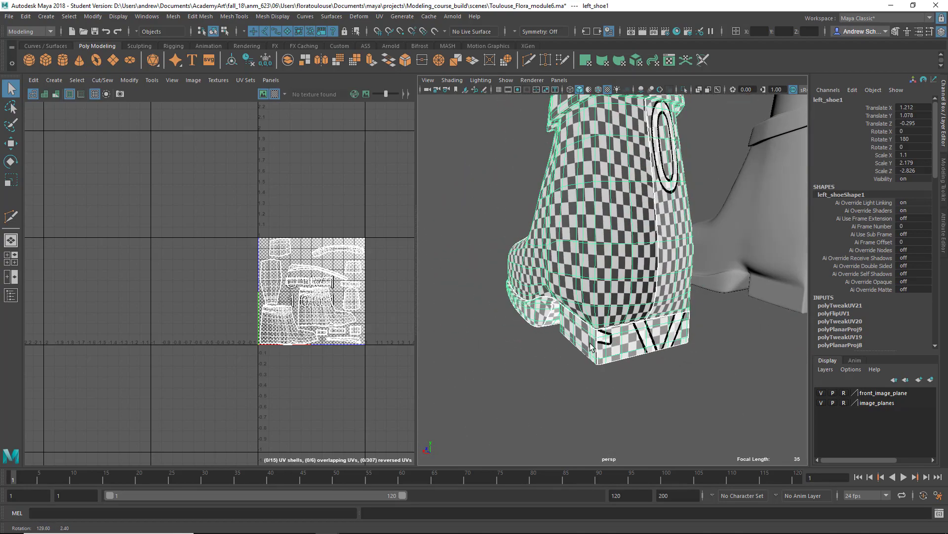
{"action": "left_click_drag", "start_coordinate": [614, 245], "coordinate": [641, 204], "text": "alt"}
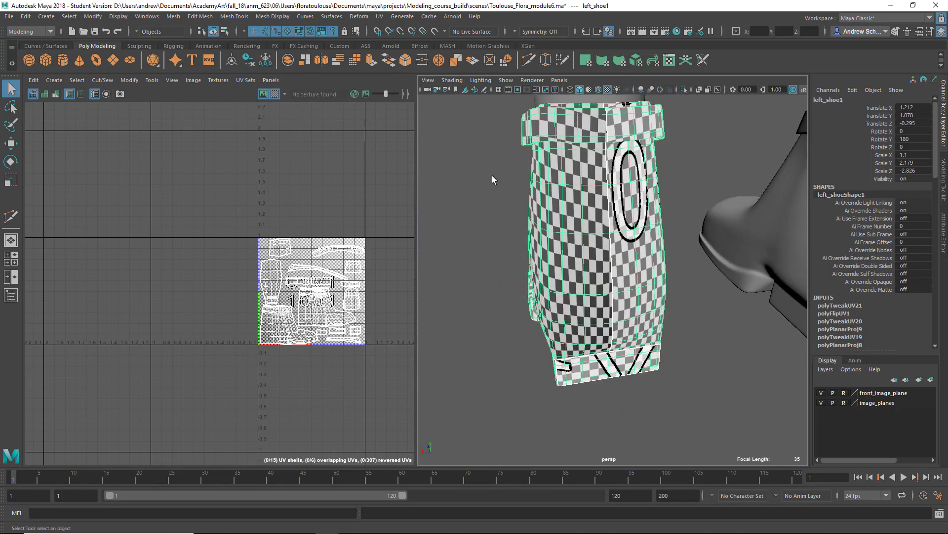
Switch the left shoe from the checker map to UV distortion shading, inspect its front and back, and restore the checker map.
{"action": "left_click", "coordinate": [274, 94]}
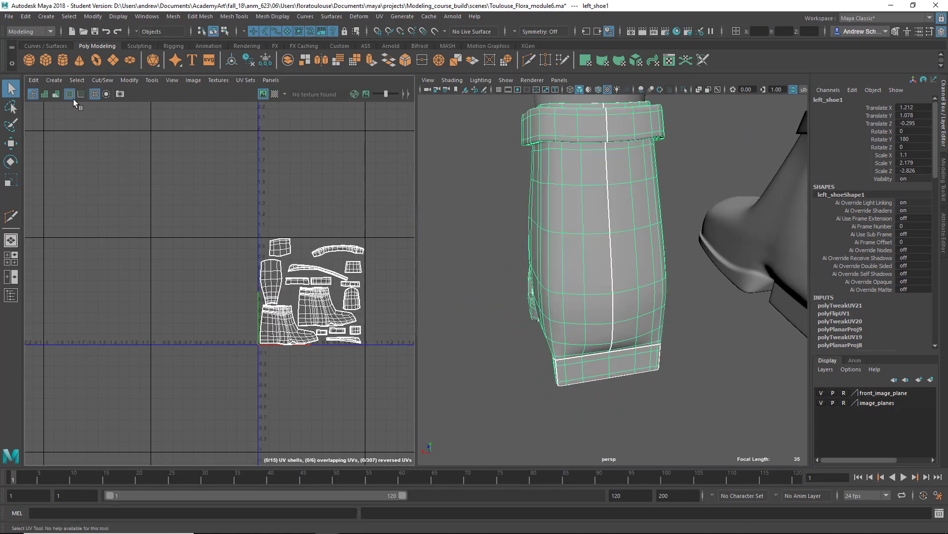
{"action": "left_click", "coordinate": [56, 94]}
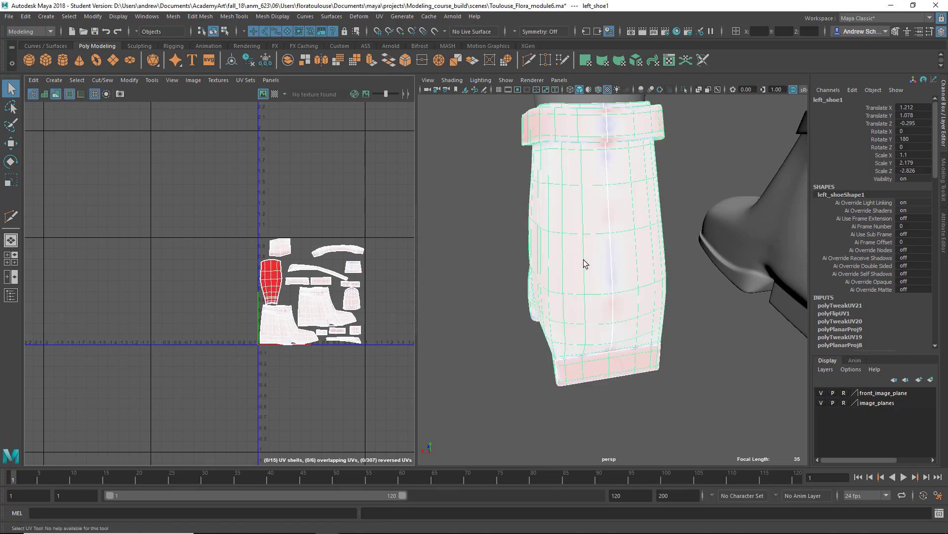
{"action": "mouse_move", "coordinate": [513, 303]}
{"action": "left_mouse_down", "text": "alt"}
{"action": "mouse_move", "coordinate": [630, 345]}
{"action": "mouse_move", "coordinate": [599, 295]}
{"action": "mouse_move", "coordinate": [673, 293]}
{"action": "left_mouse_up", "text": "alt"}
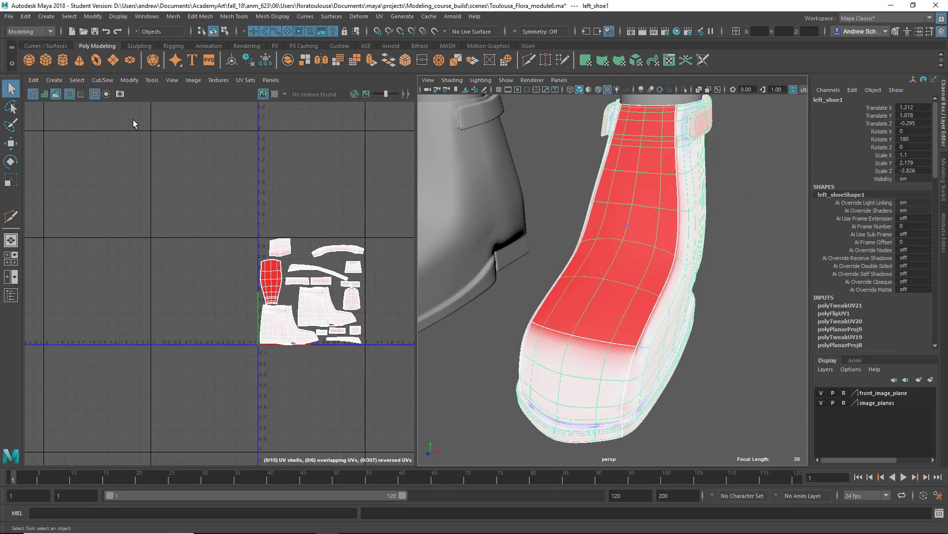
{"action": "left_click", "coordinate": [56, 94]}
{"action": "left_click", "coordinate": [275, 94]}
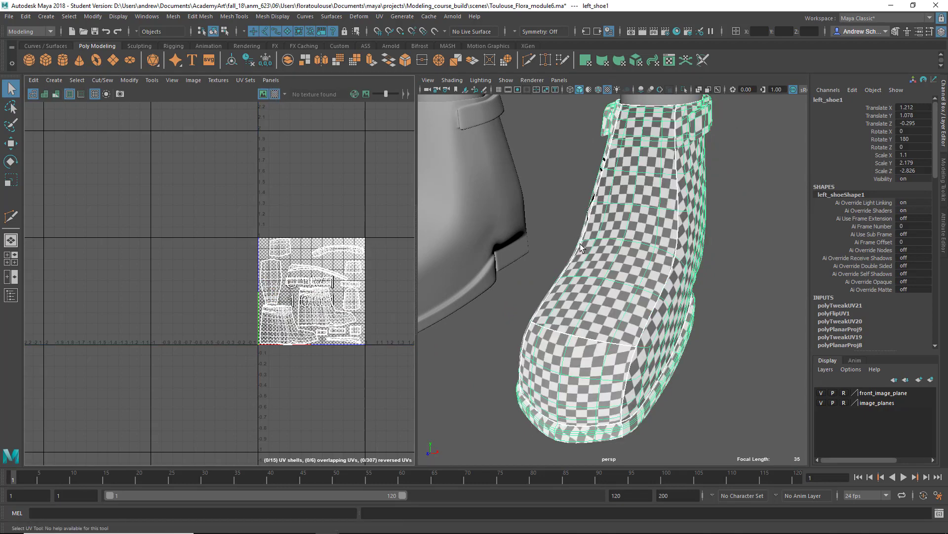
Check the left shoe's front UV shell in face mode, and select the right shoe to view its UVs.
{"action": "mouse_move", "coordinate": [607, 288]}
{"action": "left_mouse_down", "text": "alt"}
{"action": "mouse_move", "coordinate": [637, 252]}
{"action": "mouse_move", "coordinate": [671, 315]}
{"action": "mouse_move", "coordinate": [669, 339]}
{"action": "mouse_move", "coordinate": [607, 279]}
{"action": "left_mouse_up", "text": "alt"}
{"action": "right_click_drag", "start_coordinate": [622, 252], "coordinate": [621, 278]}
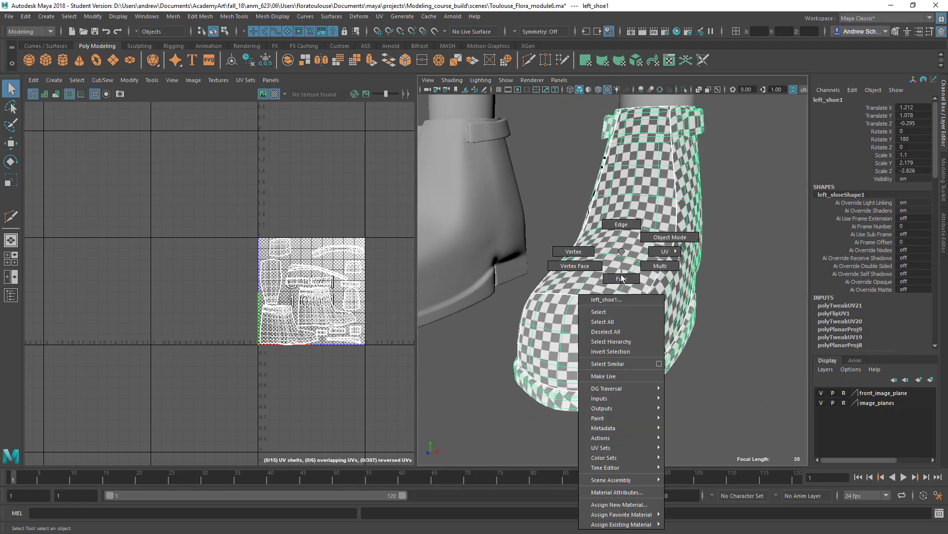
{"action": "right_click_drag", "start_coordinate": [667, 253], "coordinate": [669, 281]}
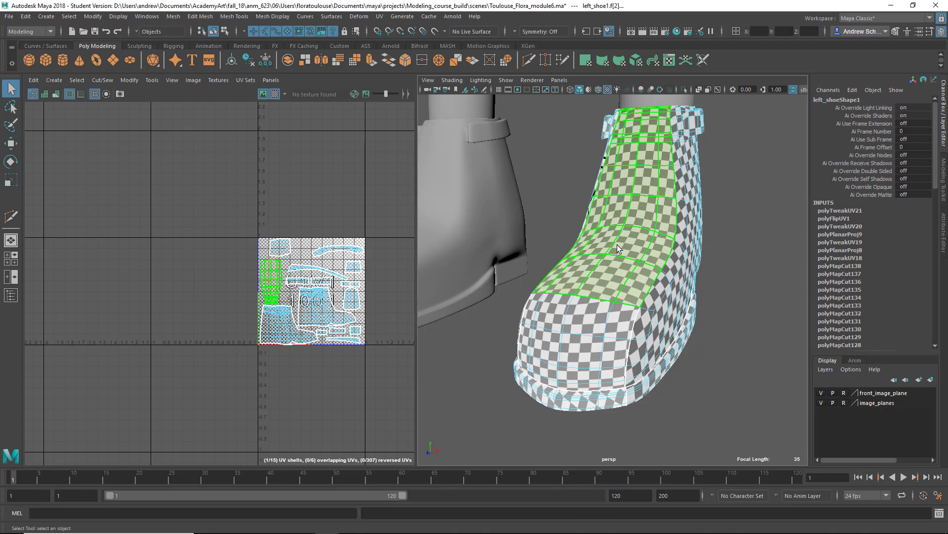
{"action": "left_click", "coordinate": [617, 244]}
{"action": "scroll", "coordinate": [213, 330], "scroll_direction": "up", "scroll_amount": 2}
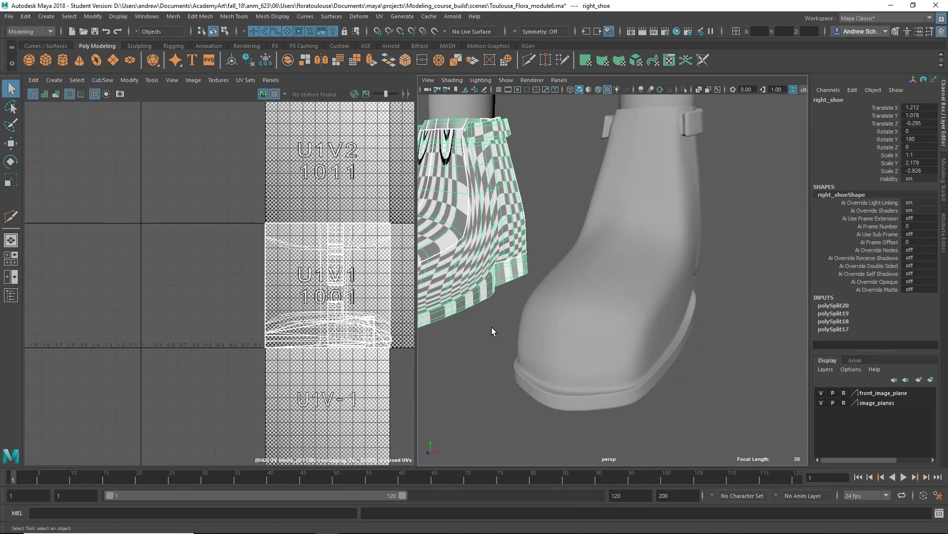
Compare the checker patterns and UV layouts of the left and right shoes from several angles.
{"action": "left_click_drag", "start_coordinate": [491, 327], "coordinate": [583, 346], "text": "alt"}
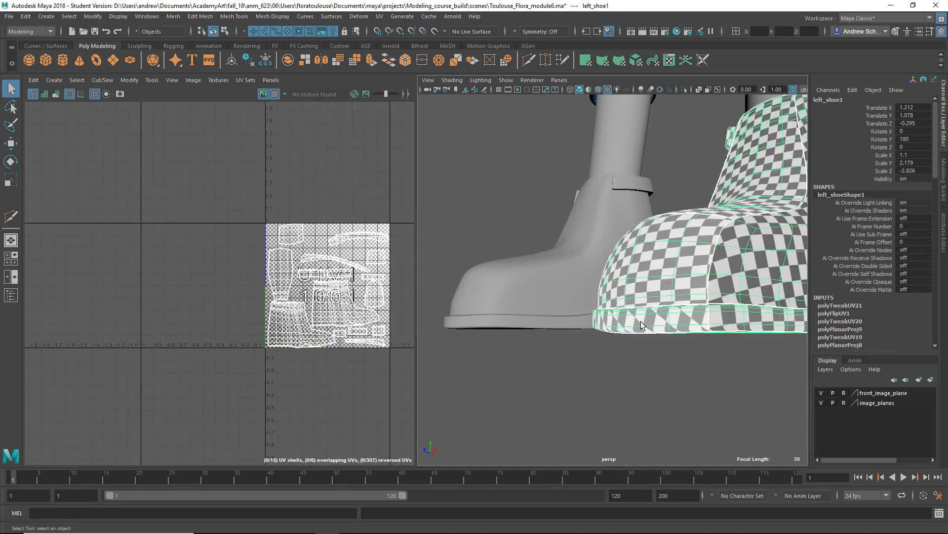
{"action": "left_click_drag", "start_coordinate": [691, 321], "coordinate": [550, 291], "text": "alt"}
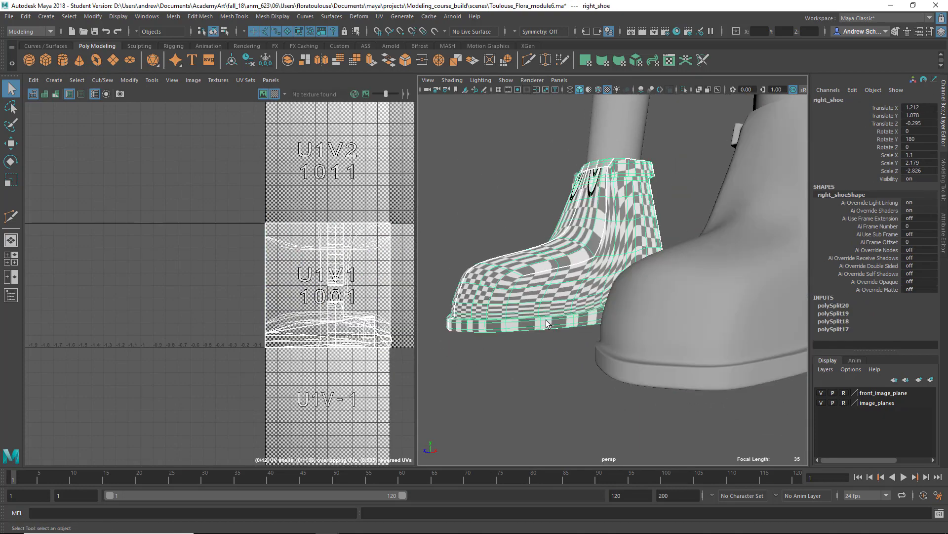
{"action": "left_click_drag", "start_coordinate": [548, 320], "coordinate": [555, 322], "text": "alt"}
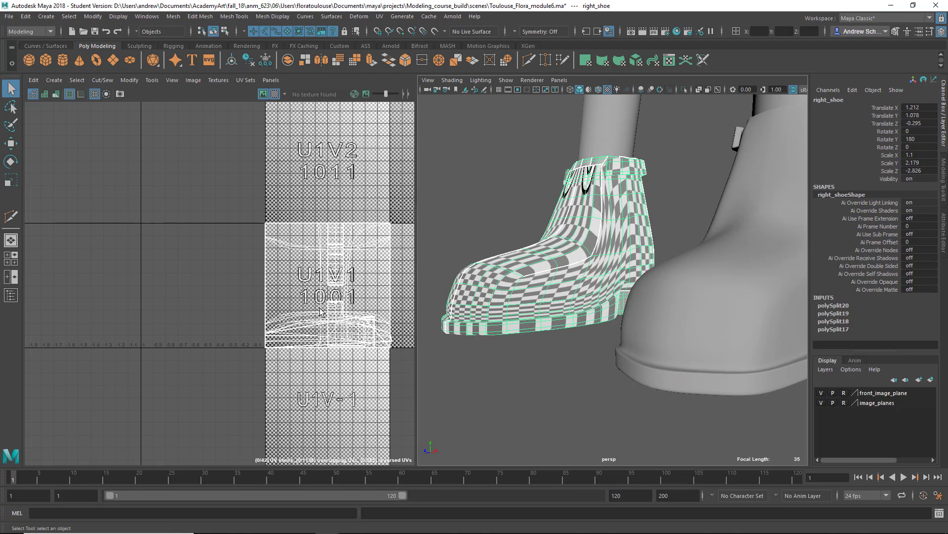
{"action": "left_click_drag", "start_coordinate": [494, 321], "coordinate": [573, 362], "text": "alt"}
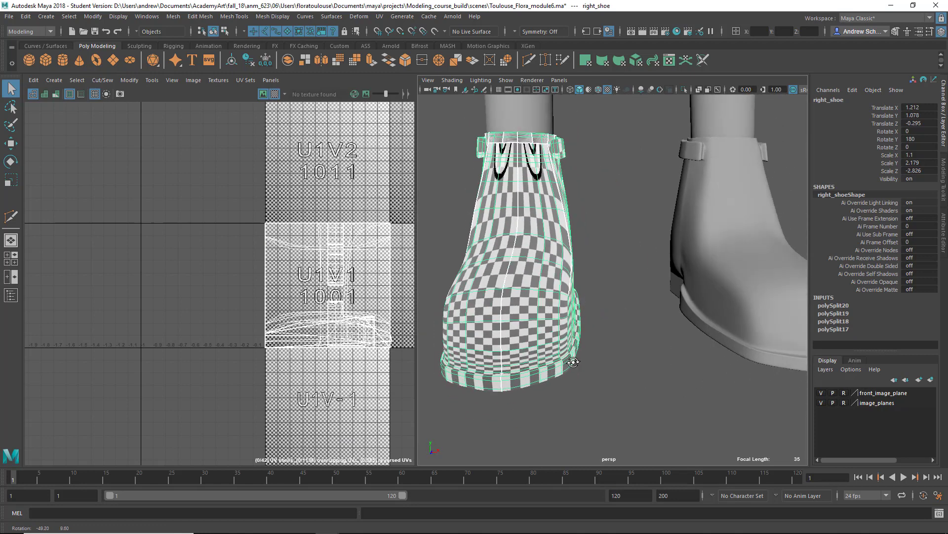
{"action": "scroll", "coordinate": [627, 356], "scroll_direction": "down", "scroll_amount": 4}
{"action": "scroll", "coordinate": [627, 357], "scroll_direction": "up", "scroll_amount": 4}
Delete the right shoe and select the left shoe with the Move tool.
{"action": "key", "text": "Delete"}
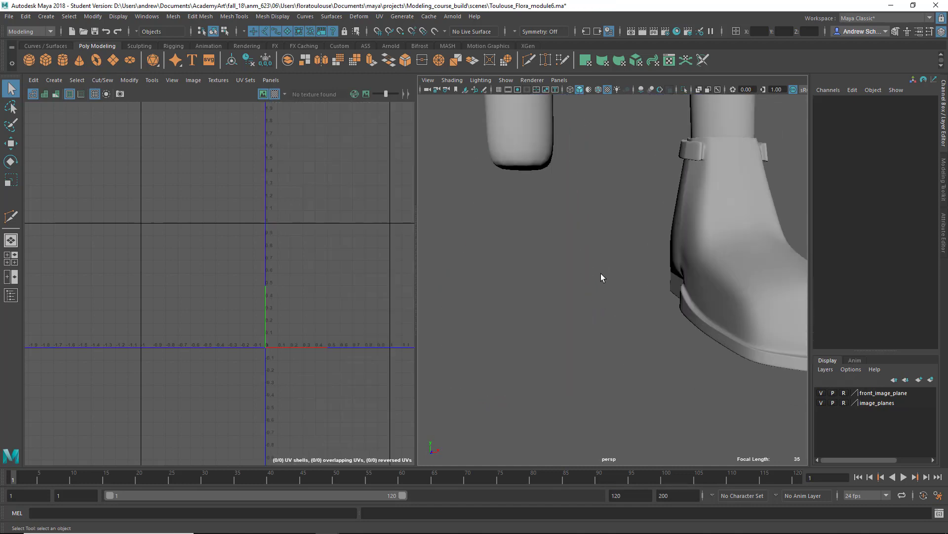
{"action": "left_click", "coordinate": [703, 262]}
{"action": "key", "text": "w"}
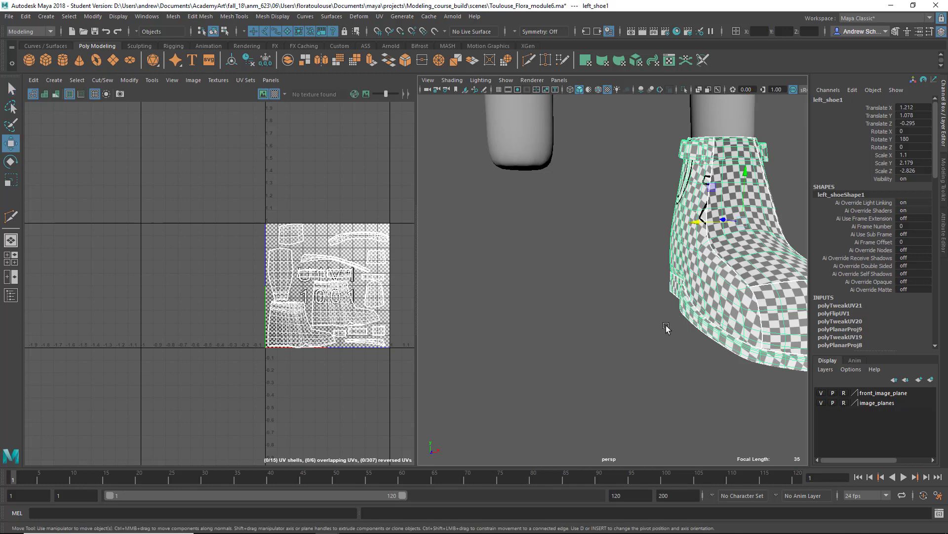
{"action": "left_click_drag", "start_coordinate": [612, 232], "coordinate": [599, 239], "text": "alt"}
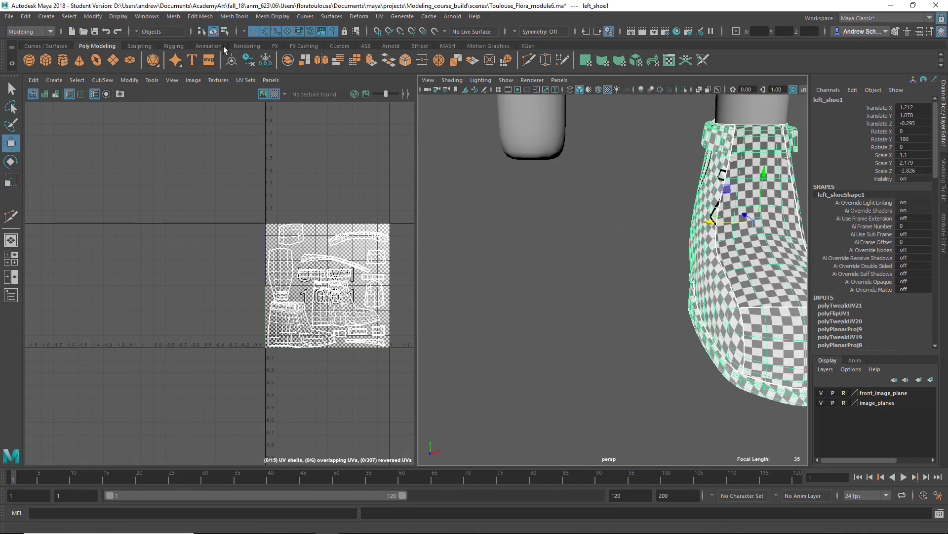
Show the grid in the perspective viewport around the character's feet.
{"action": "left_click", "coordinate": [118, 17]}
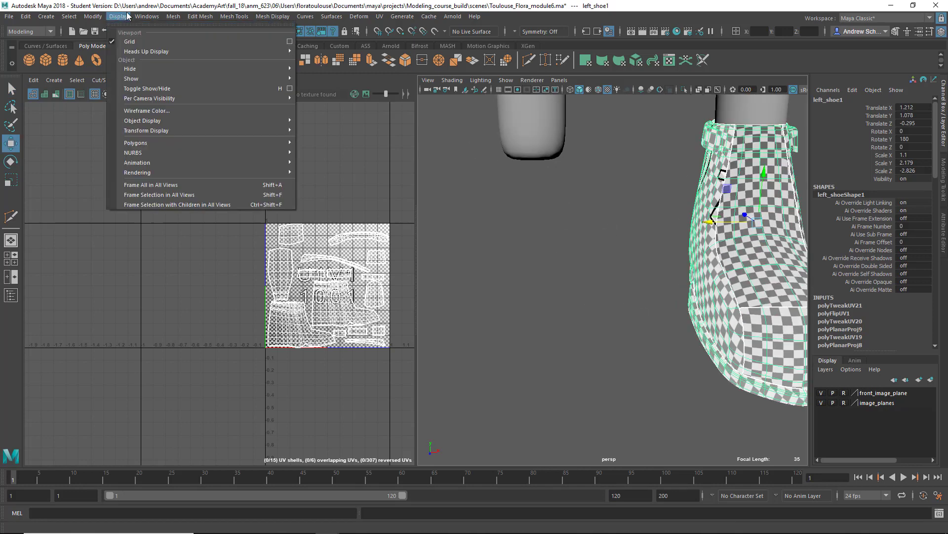
{"action": "left_click", "coordinate": [135, 12]}
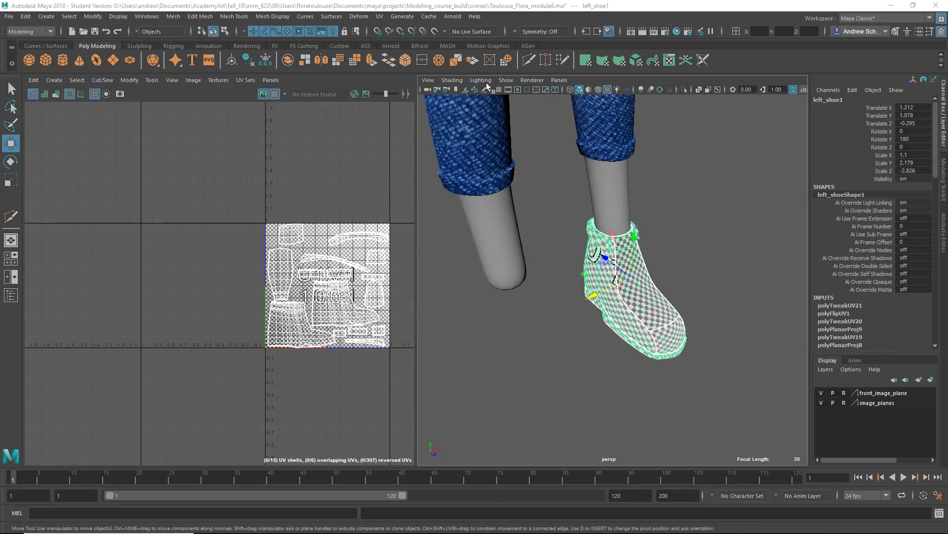
{"action": "left_click", "coordinate": [505, 80]}
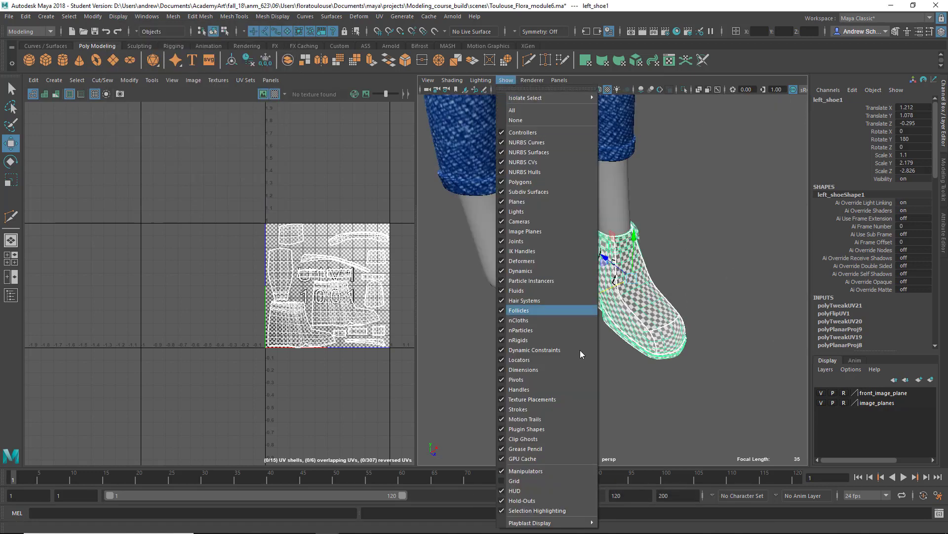
{"action": "left_click", "coordinate": [571, 479]}
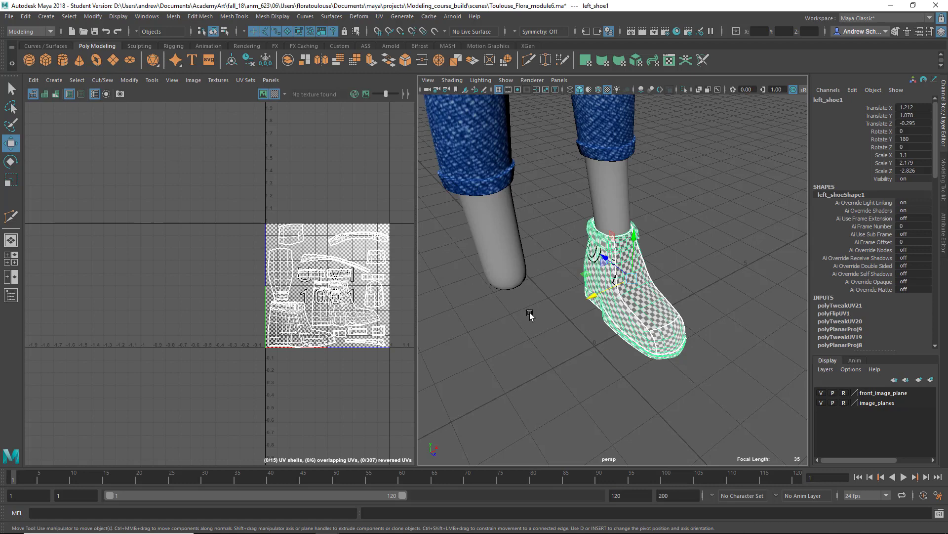
Snap the left shoe's pivot to the grid origin and duplicate the shoe.
{"action": "key", "text": "d"}
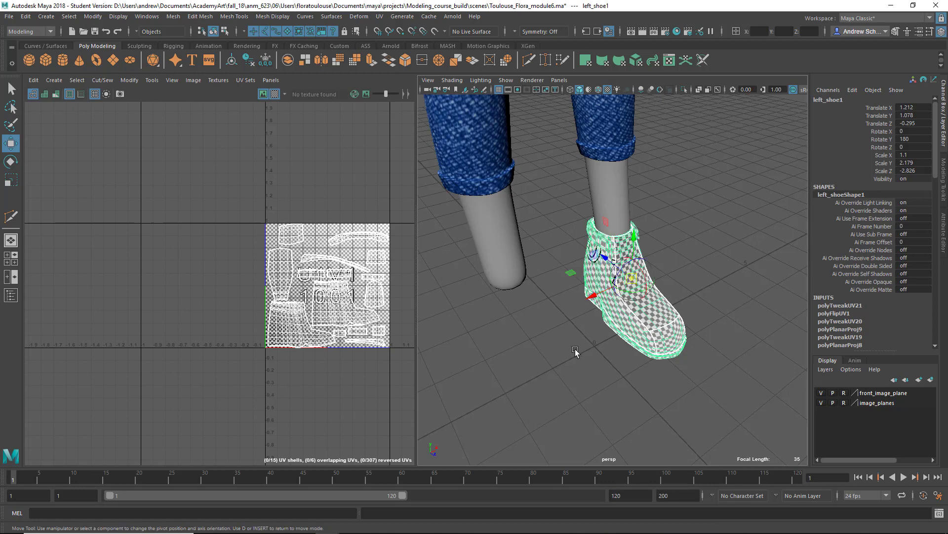
{"action": "middle_click_drag", "start_coordinate": [579, 343], "coordinate": [594, 349]}
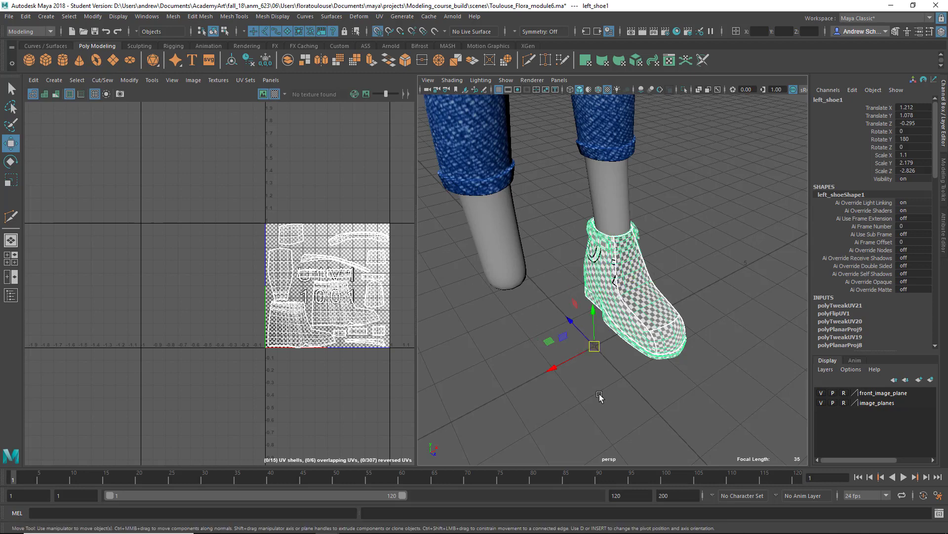
{"action": "left_click_drag", "start_coordinate": [548, 364], "coordinate": [529, 343], "text": "alt"}
{"action": "key", "text": "ctrl+d"}
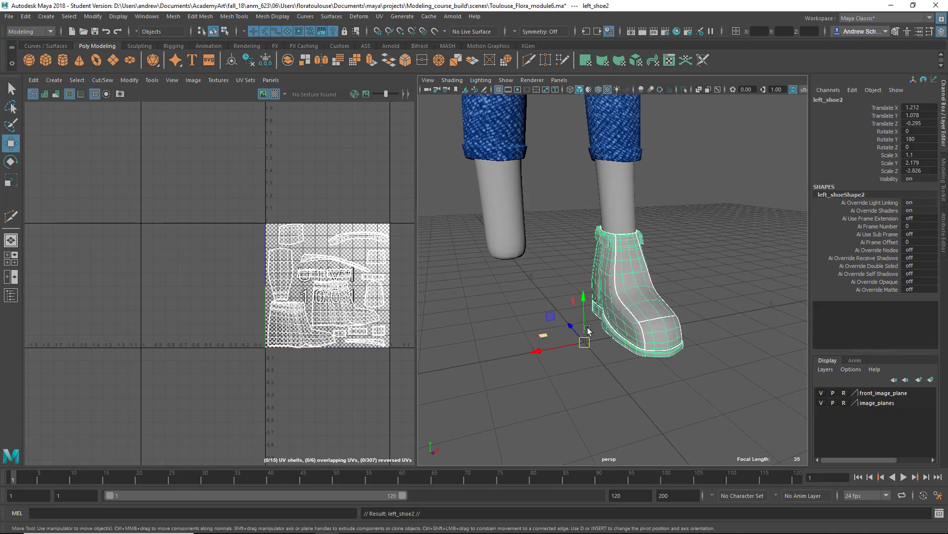
Freeze only the scale of the duplicated shoe and mirror it to the other foot with Scale X set to -1.
{"action": "left_click", "coordinate": [913, 162]}
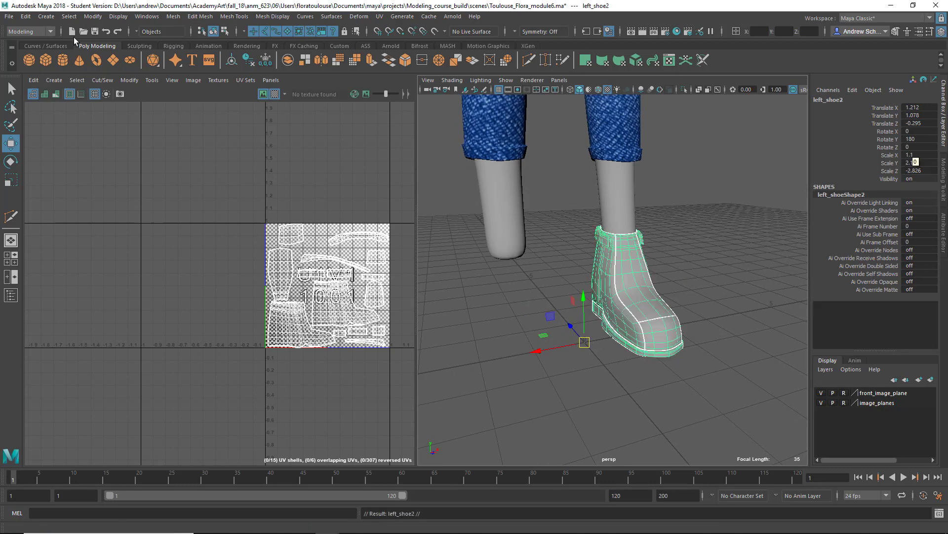
{"action": "left_click", "coordinate": [92, 16]}
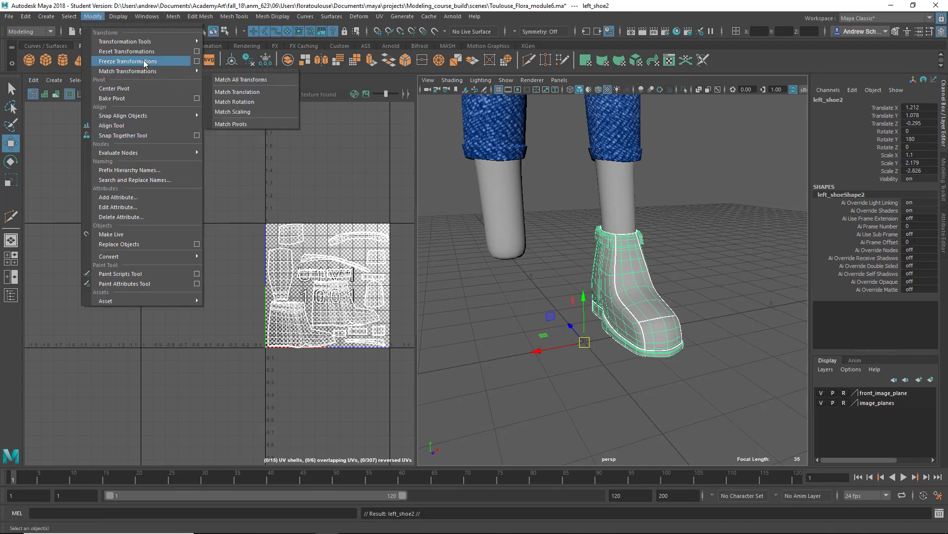
{"action": "left_click", "coordinate": [178, 62]}
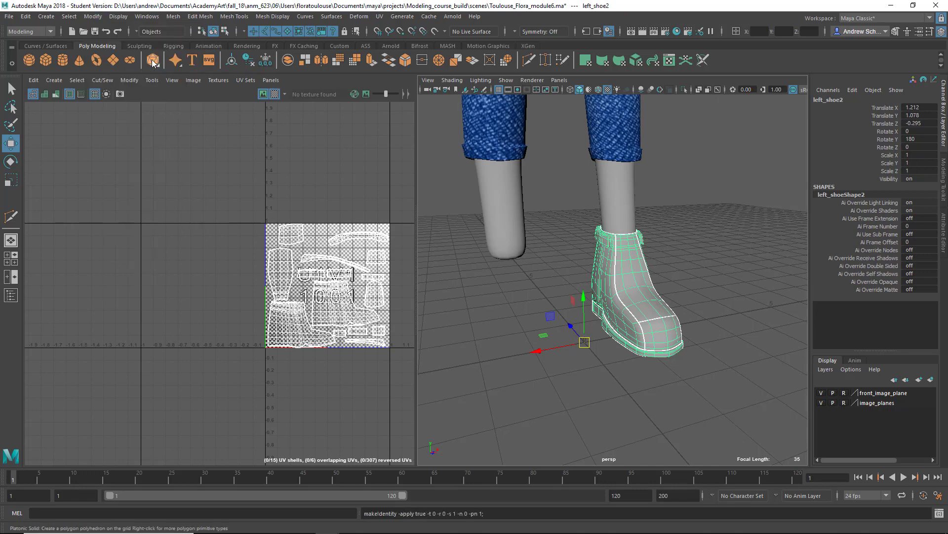
{"action": "left_click", "coordinate": [913, 153]}
{"action": "type", "text": "-1"}
{"action": "key", "text": "Return"}
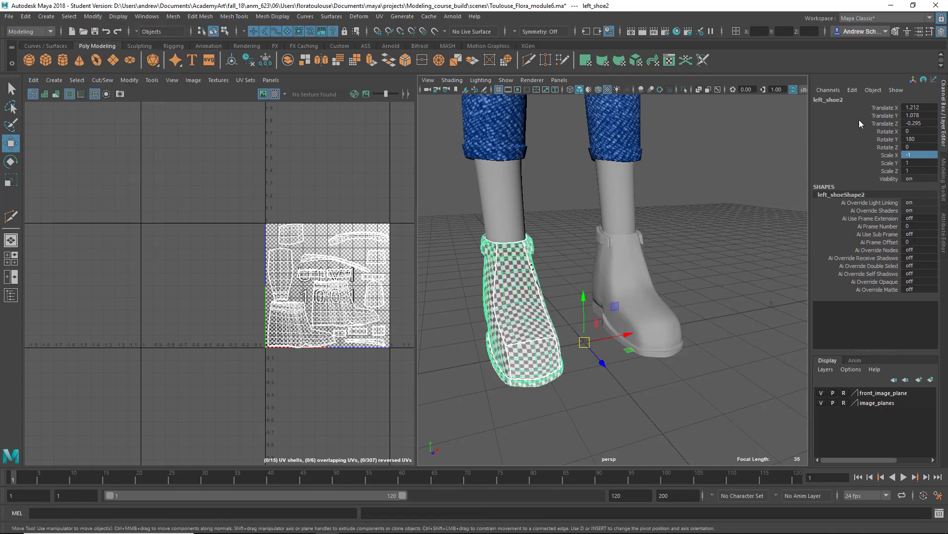
Check the checker pattern on the mirrored right shoe from several angles.
{"action": "left_click_drag", "start_coordinate": [783, 254], "coordinate": [653, 344], "text": "alt"}
{"action": "left_click", "coordinate": [721, 323]}
{"action": "left_click", "coordinate": [511, 296]}
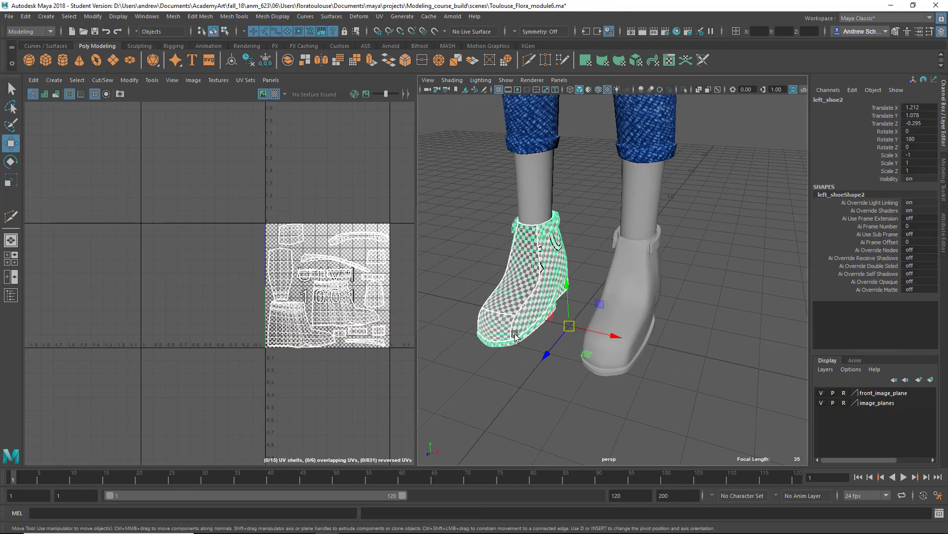
{"action": "left_click_drag", "start_coordinate": [545, 353], "coordinate": [587, 330], "text": "alt"}
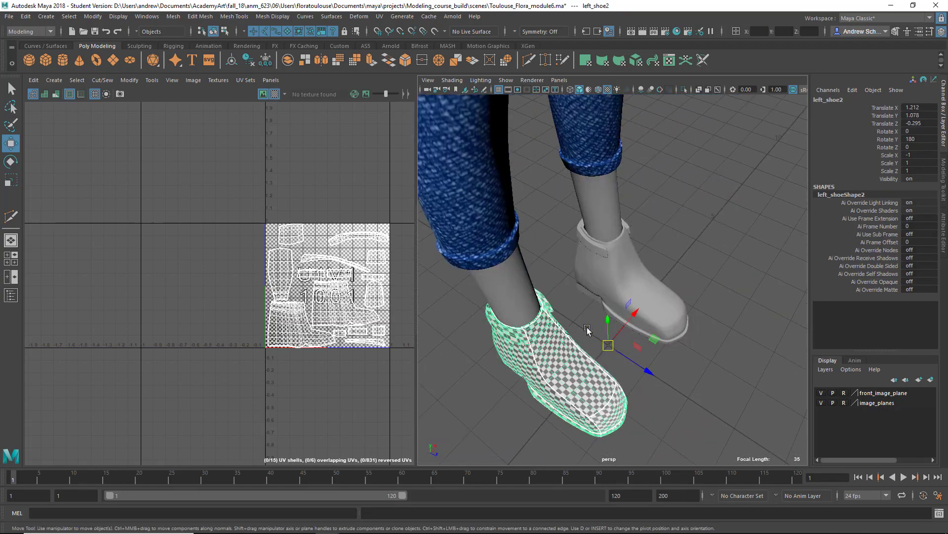
View the UVs of the pants and shirt, and frame the right hand to examine its checker pattern up close.
{"action": "left_click", "coordinate": [488, 176]}
{"action": "scroll", "coordinate": [548, 219], "scroll_direction": "down", "scroll_amount": 10}
{"action": "left_click_drag", "start_coordinate": [548, 219], "coordinate": [579, 272], "text": "alt"}
{"action": "left_click", "coordinate": [593, 268]}
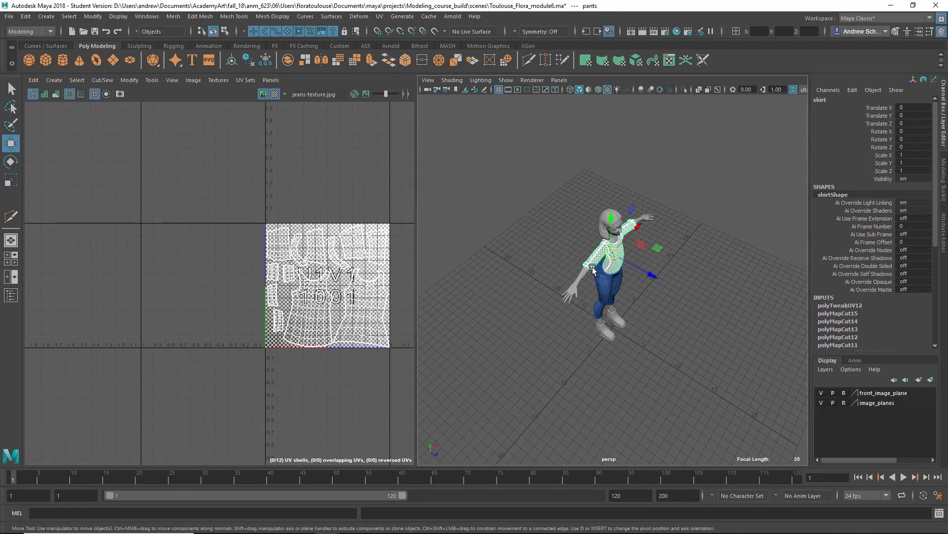
{"action": "left_click", "coordinate": [573, 293]}
{"action": "key", "text": "f"}
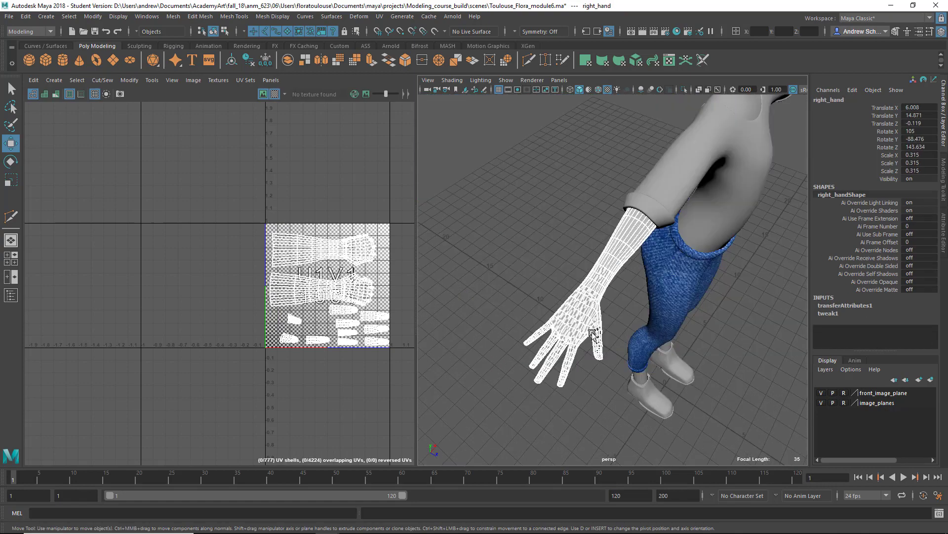
{"action": "mouse_move", "coordinate": [593, 296]}
{"action": "left_mouse_down", "text": "alt"}
{"action": "mouse_move", "coordinate": [587, 279]}
{"action": "mouse_move", "coordinate": [609, 288]}
{"action": "left_mouse_up", "text": "alt"}
{"action": "right_click_drag", "start_coordinate": [609, 288], "coordinate": [775, 283], "text": "alt"}
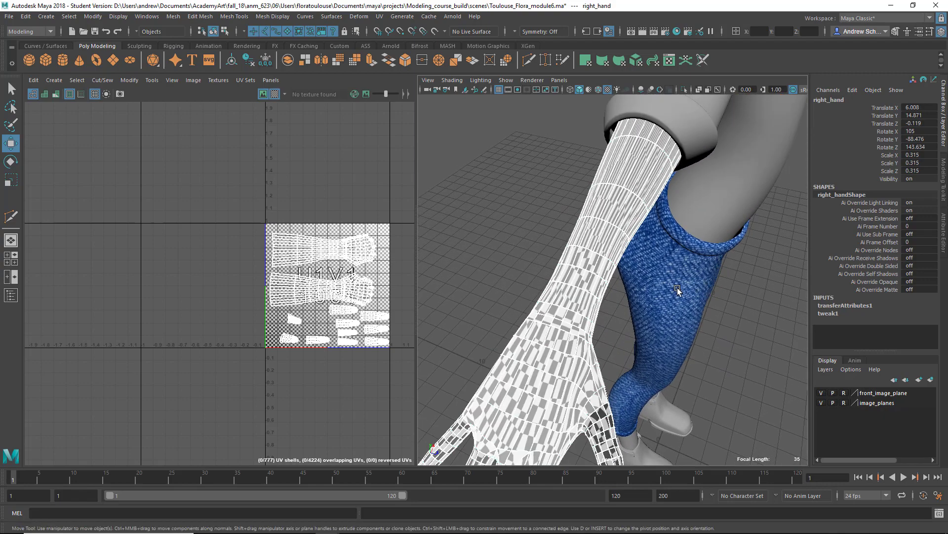
Examine the right hand's UV shells and the stretched checker pattern along its forearm.
{"action": "left_click", "coordinate": [514, 252]}
{"action": "left_click", "coordinate": [563, 314]}
{"action": "left_click_drag", "start_coordinate": [535, 292], "coordinate": [417, 290], "text": "alt"}
{"action": "scroll", "coordinate": [335, 289], "scroll_direction": "up", "scroll_amount": 3}
{"action": "right_click_drag", "start_coordinate": [861, 297], "coordinate": [862, 297], "text": "alt"}
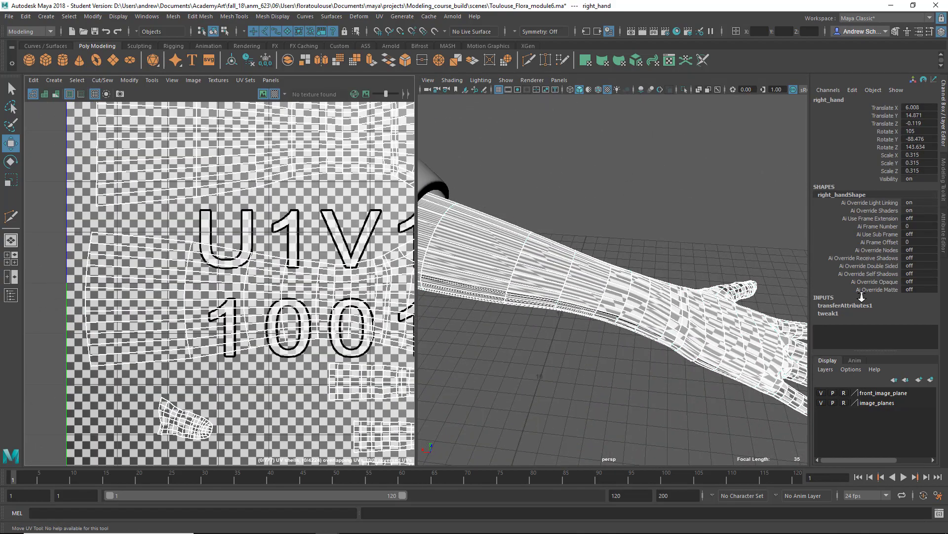
{"action": "scroll", "coordinate": [365, 282], "scroll_direction": "down", "scroll_amount": 5}
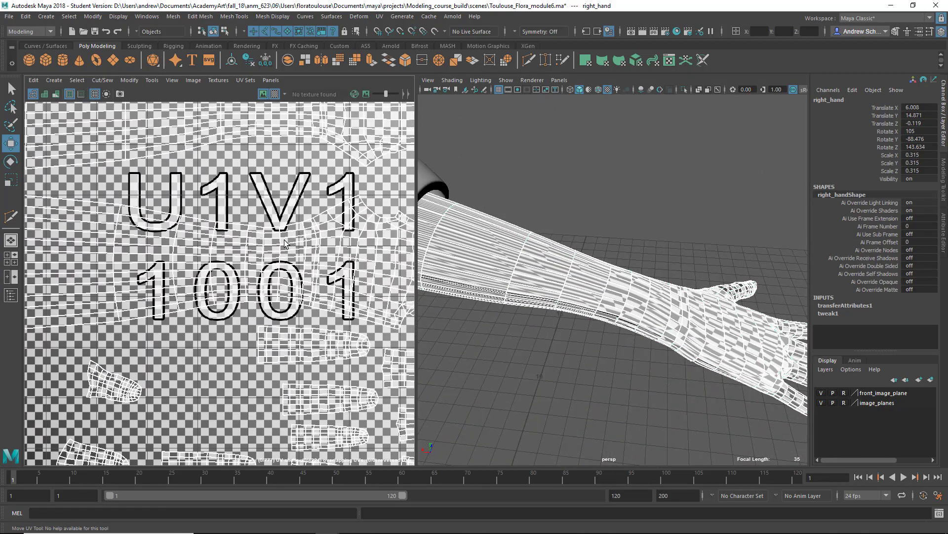
{"action": "mouse_move", "coordinate": [491, 283]}
{"action": "left_mouse_down", "text": "alt"}
{"action": "mouse_move", "coordinate": [513, 213]}
{"action": "mouse_move", "coordinate": [511, 183]}
{"action": "mouse_move", "coordinate": [553, 294]}
{"action": "mouse_move", "coordinate": [563, 262]}
{"action": "mouse_move", "coordinate": [552, 358]}
{"action": "mouse_move", "coordinate": [530, 401]}
{"action": "left_mouse_up", "text": "alt"}
{"action": "middle_click_drag", "start_coordinate": [532, 303], "coordinate": [646, 304], "text": "alt"}
{"action": "right_click_drag", "start_coordinate": [645, 304], "coordinate": [476, 303], "text": "alt"}
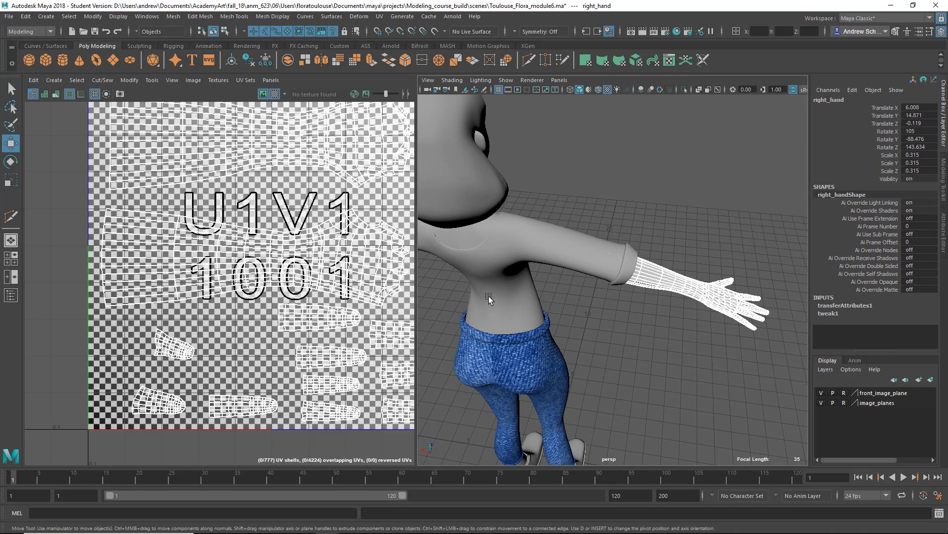
Select the left hand and inspect its checker pattern for comparison with the right hand.
{"action": "left_click_drag", "start_coordinate": [489, 299], "coordinate": [672, 308], "text": "alt"}
{"action": "left_click", "coordinate": [614, 264]}
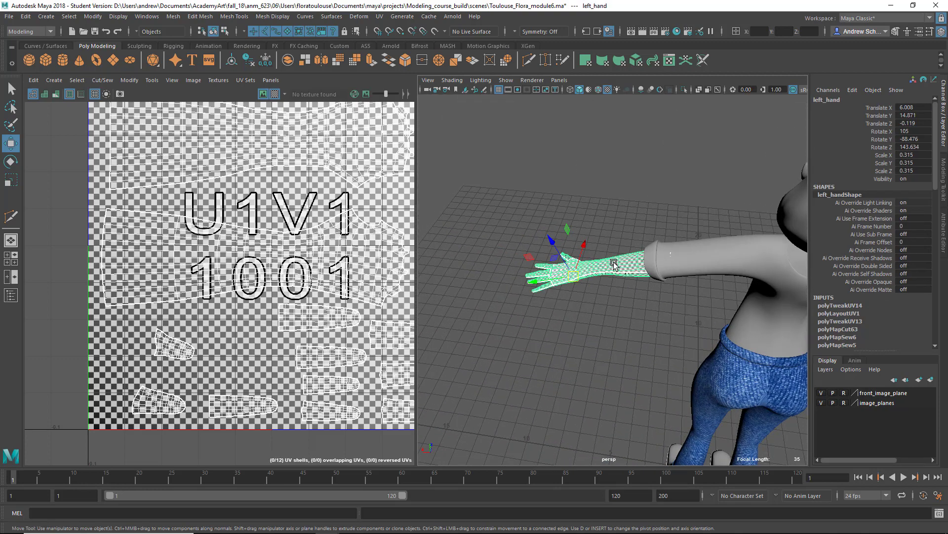
{"action": "scroll", "coordinate": [609, 306], "scroll_direction": "up", "scroll_amount": 2}
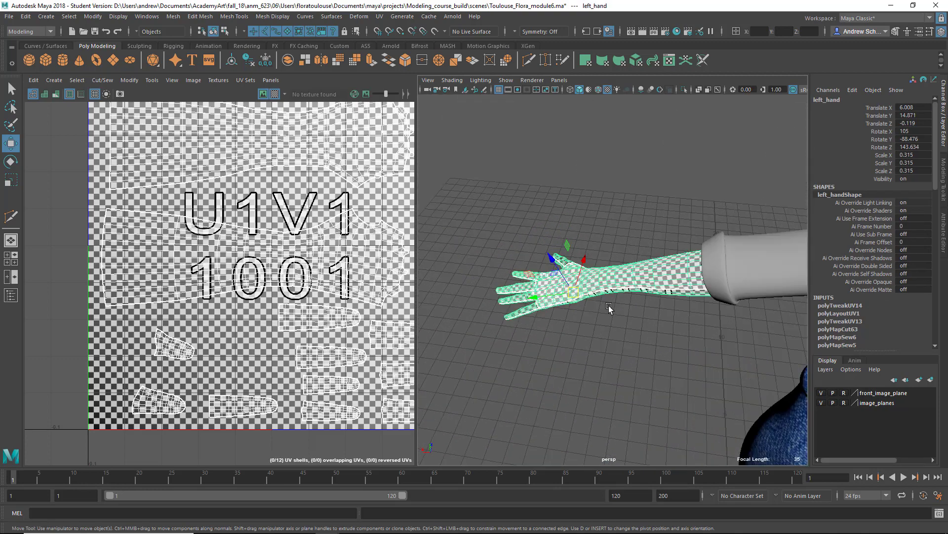
{"action": "left_click_drag", "start_coordinate": [626, 312], "coordinate": [679, 307], "text": "alt"}
{"action": "scroll", "coordinate": [680, 307], "scroll_direction": "down", "scroll_amount": 3}
{"action": "middle_click_drag", "start_coordinate": [624, 316], "coordinate": [310, 301], "text": "alt"}
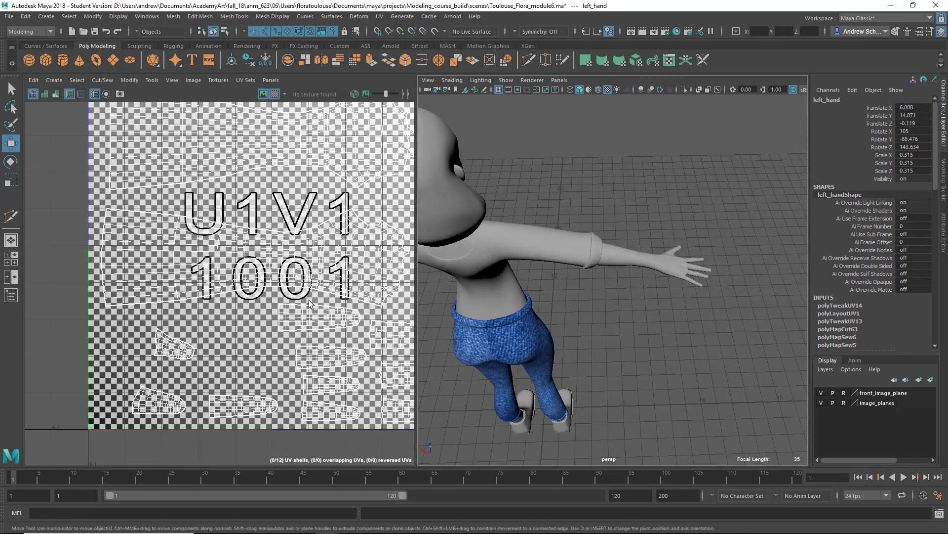
Reselect the right hand and examine its checker pattern in unsmoothed and smoothed display.
{"action": "left_click_drag", "start_coordinate": [514, 326], "coordinate": [644, 272], "text": "alt"}
{"action": "left_click", "coordinate": [639, 273]}
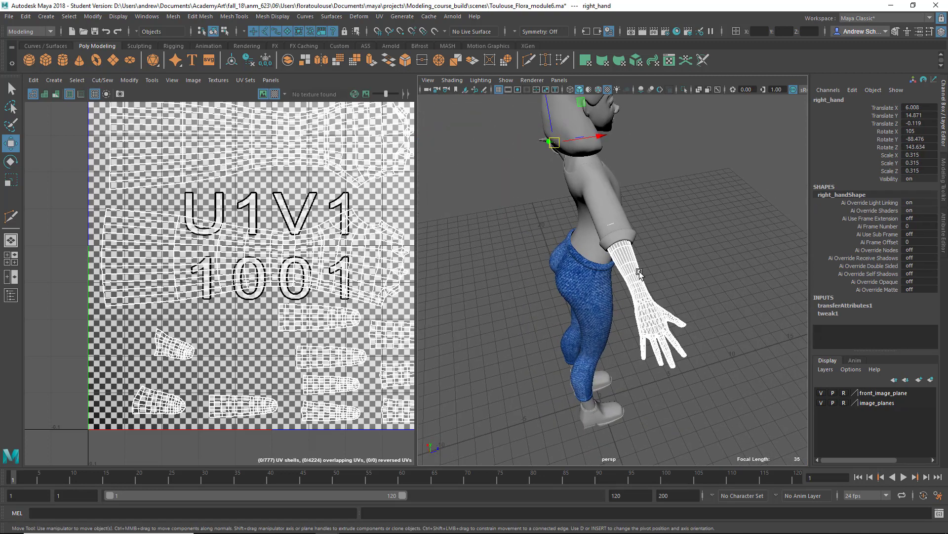
{"action": "right_click_drag", "start_coordinate": [626, 286], "coordinate": [788, 333], "text": "alt"}
{"action": "key", "text": "1"}
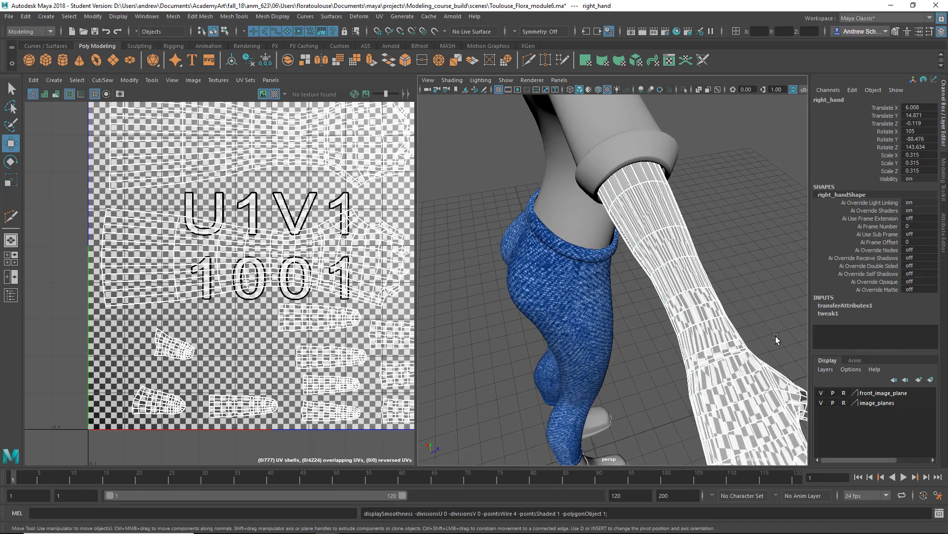
{"action": "key", "text": "3"}
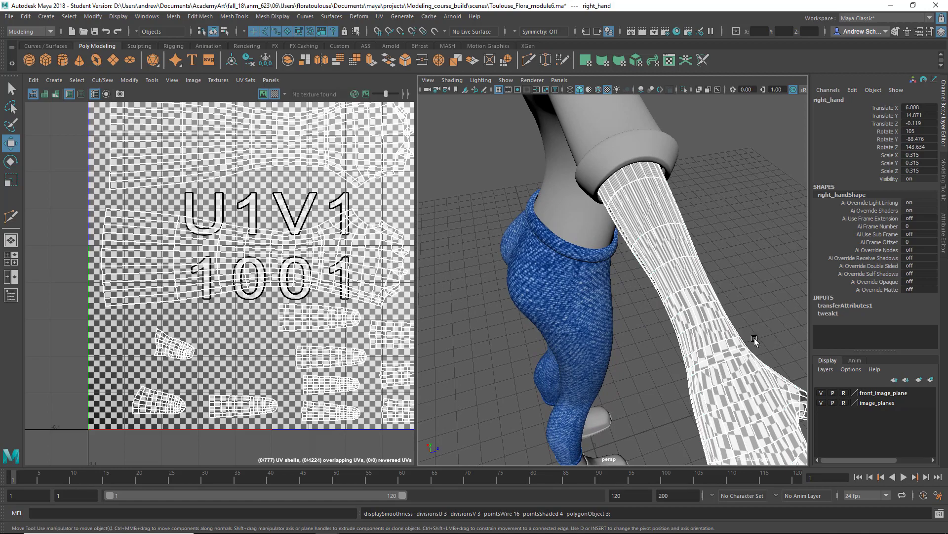
{"action": "left_click_drag", "start_coordinate": [754, 338], "coordinate": [576, 330], "text": "alt"}
{"action": "scroll", "coordinate": [589, 333], "scroll_direction": "down", "scroll_amount": 6}
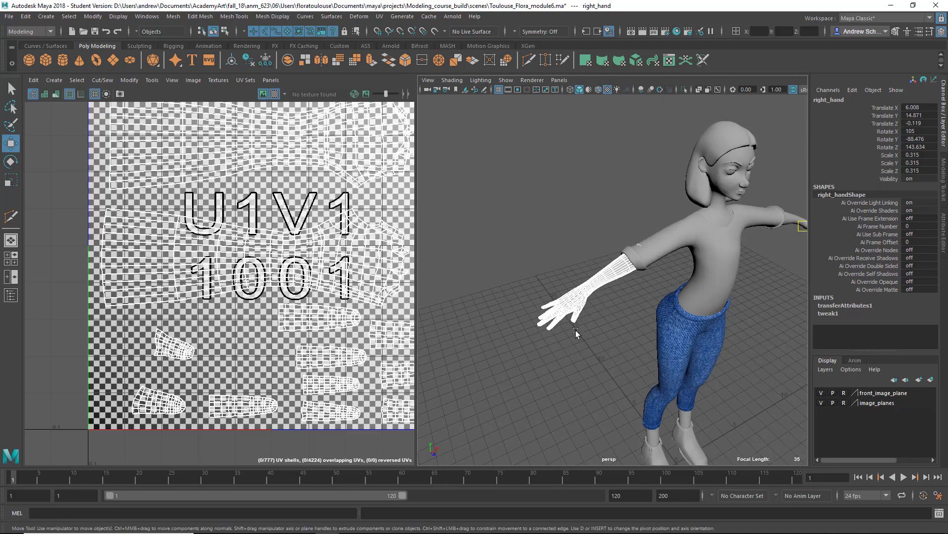
{"action": "right_click_drag", "start_coordinate": [576, 331], "coordinate": [784, 337], "text": "alt"}
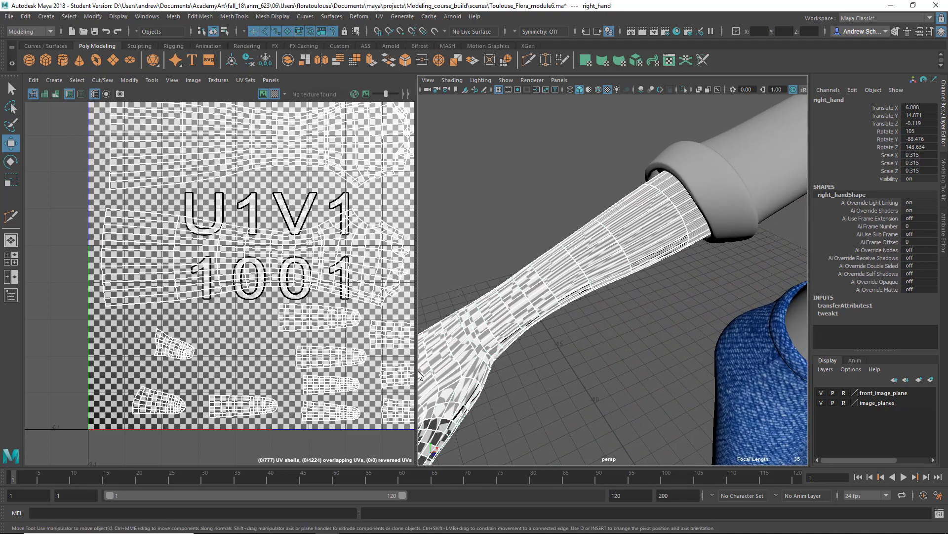
Check the right hand with UV distortion shading and the checker map, leaving both displays off.
{"action": "left_click", "coordinate": [274, 95]}
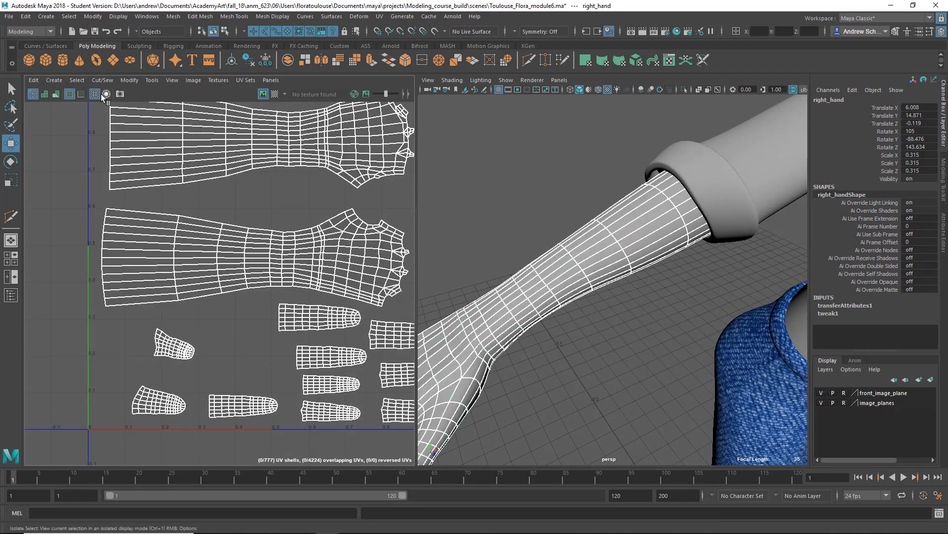
{"action": "left_click", "coordinate": [56, 95]}
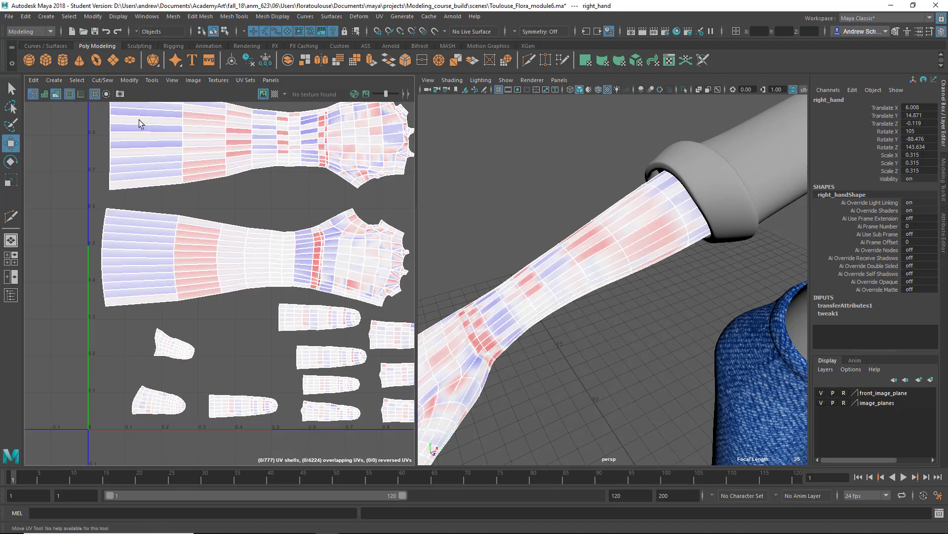
{"action": "left_click", "coordinate": [57, 94]}
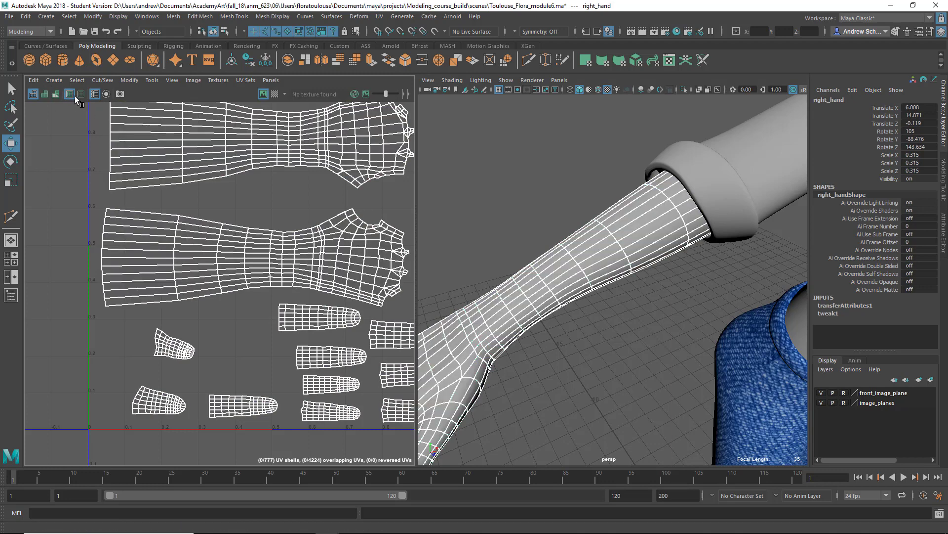
{"action": "left_click", "coordinate": [275, 94]}
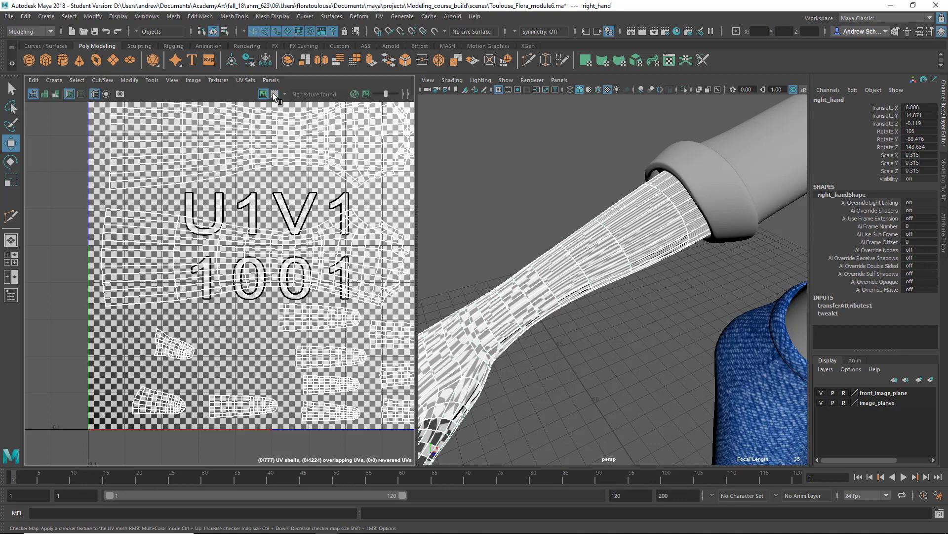
{"action": "left_click", "coordinate": [275, 94]}
Select the left hand and snap its pivot to the grid origin between the feet.
{"action": "scroll", "coordinate": [639, 267], "scroll_direction": "down", "scroll_amount": 5}
{"action": "left_click_drag", "start_coordinate": [617, 277], "coordinate": [445, 254], "text": "alt"}
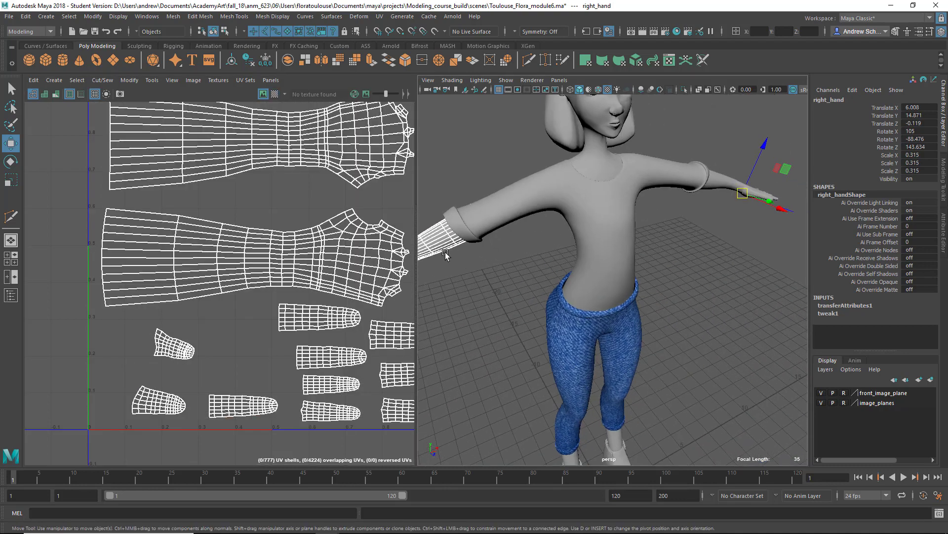
{"action": "left_click", "coordinate": [667, 234]}
{"action": "left_click", "coordinate": [724, 185]}
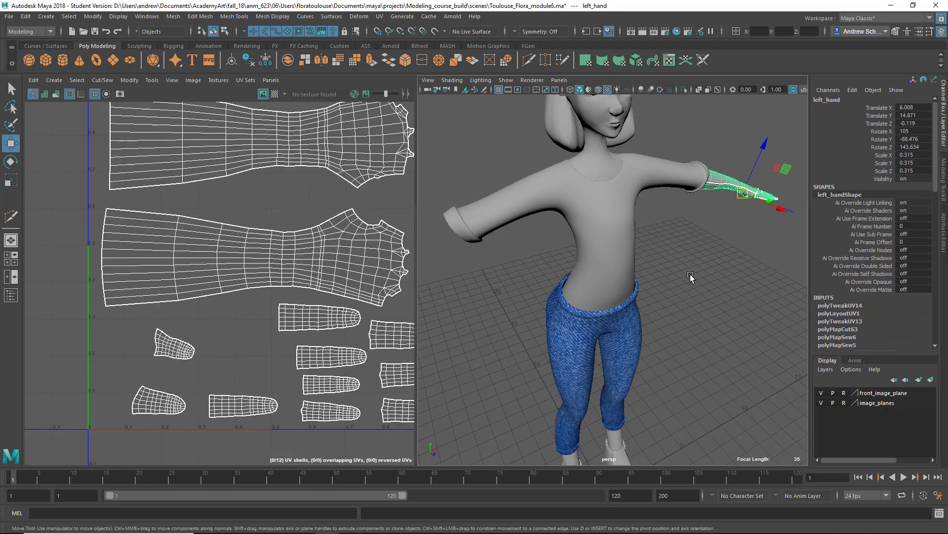
{"action": "middle_click_drag", "start_coordinate": [688, 275], "coordinate": [638, 120], "text": "alt"}
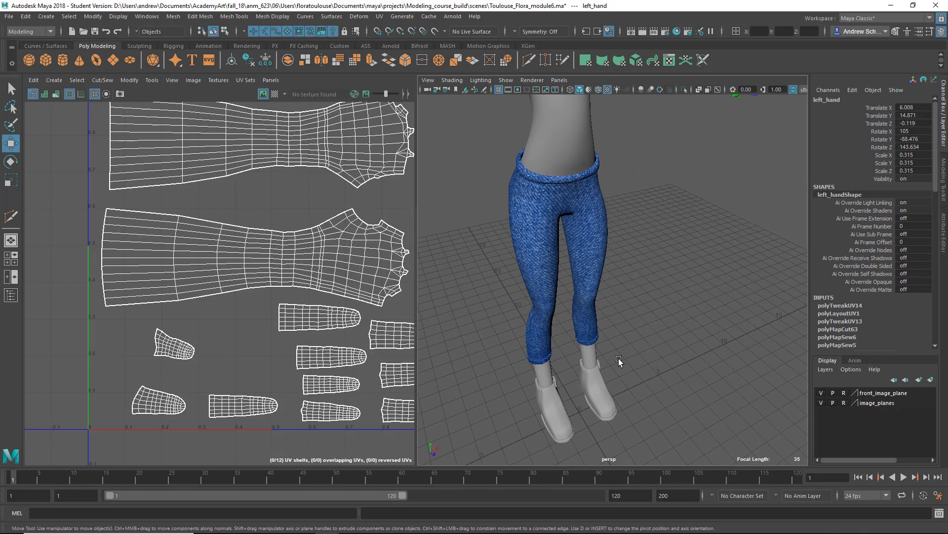
{"action": "key", "text": "d"}
{"action": "middle_click_drag", "start_coordinate": [582, 396], "coordinate": [579, 411]}
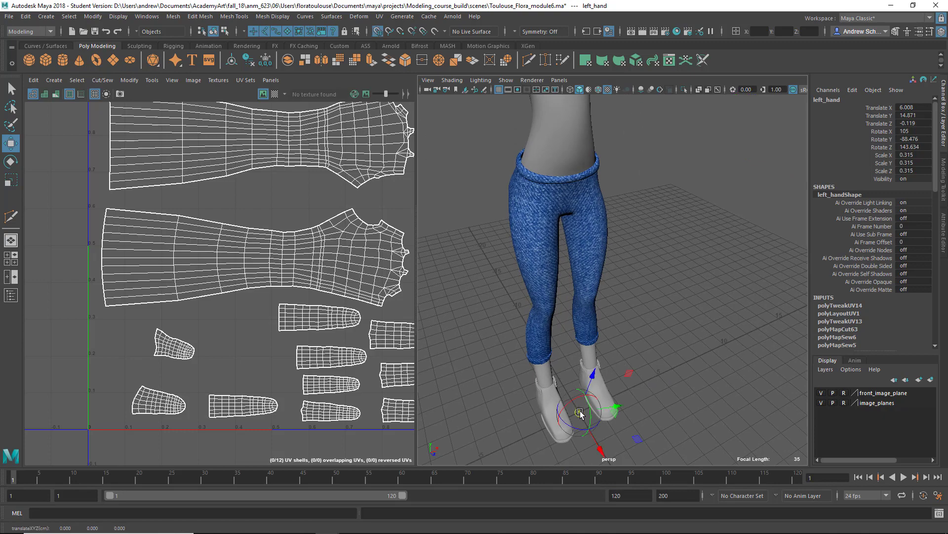
Freeze only the scale transformation of the left hand.
{"action": "left_click_drag", "start_coordinate": [650, 359], "coordinate": [639, 354], "text": "alt"}
{"action": "middle_click_drag", "start_coordinate": [637, 307], "coordinate": [595, 192], "text": "alt"}
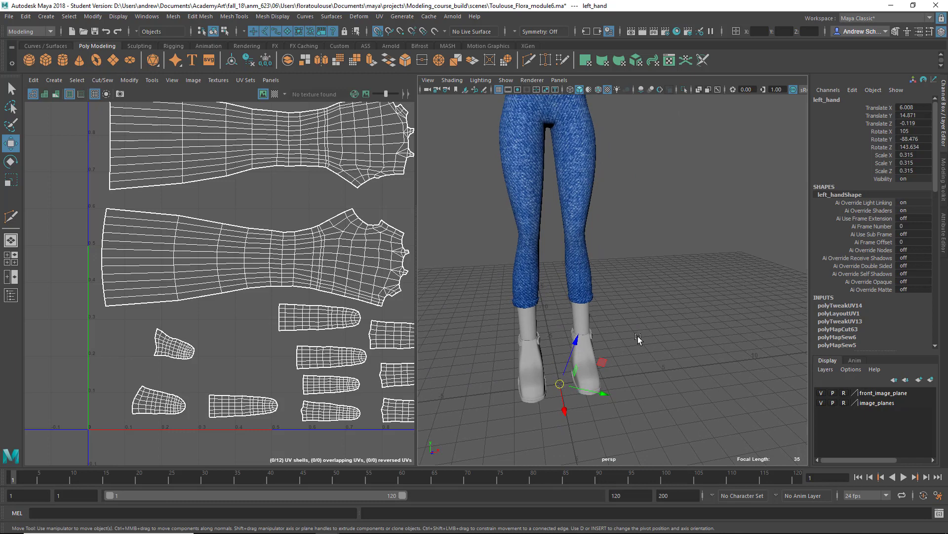
{"action": "middle_click_drag", "start_coordinate": [651, 290], "coordinate": [645, 452], "text": "alt"}
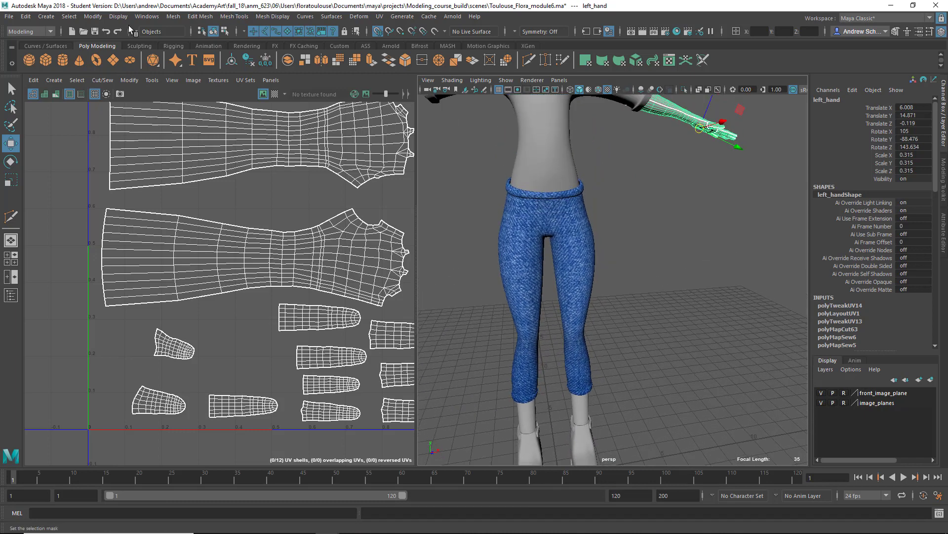
{"action": "left_click", "coordinate": [93, 16]}
{"action": "left_click", "coordinate": [99, 62]}
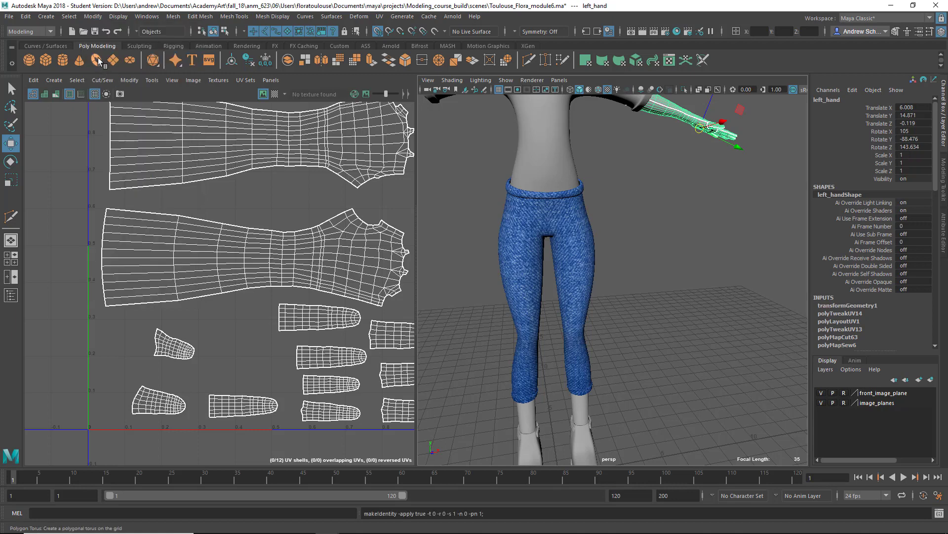
Move the left hand's pivot back to the grid origin between the feet, ready for scaling.
{"action": "left_click_drag", "start_coordinate": [675, 230], "coordinate": [648, 223], "text": "alt"}
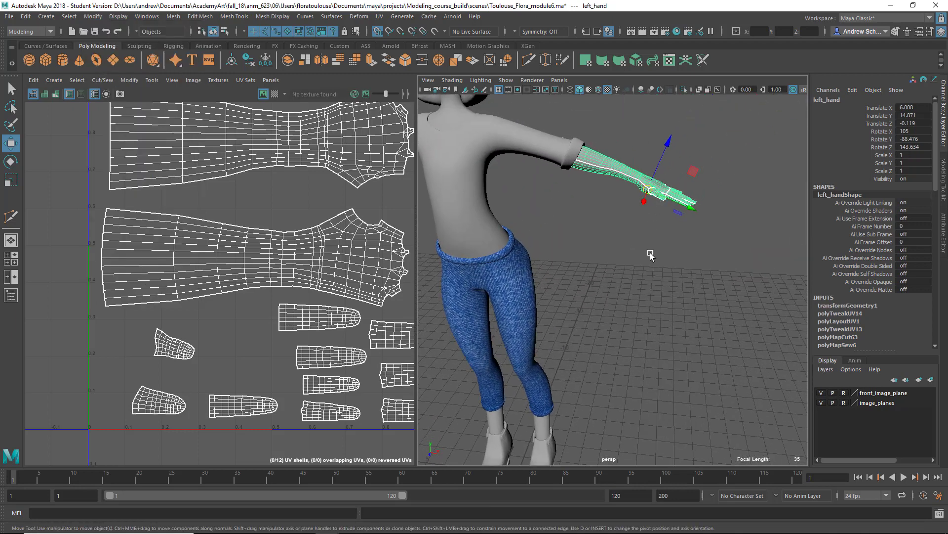
{"action": "left_click_drag", "start_coordinate": [650, 256], "coordinate": [692, 277], "text": "alt"}
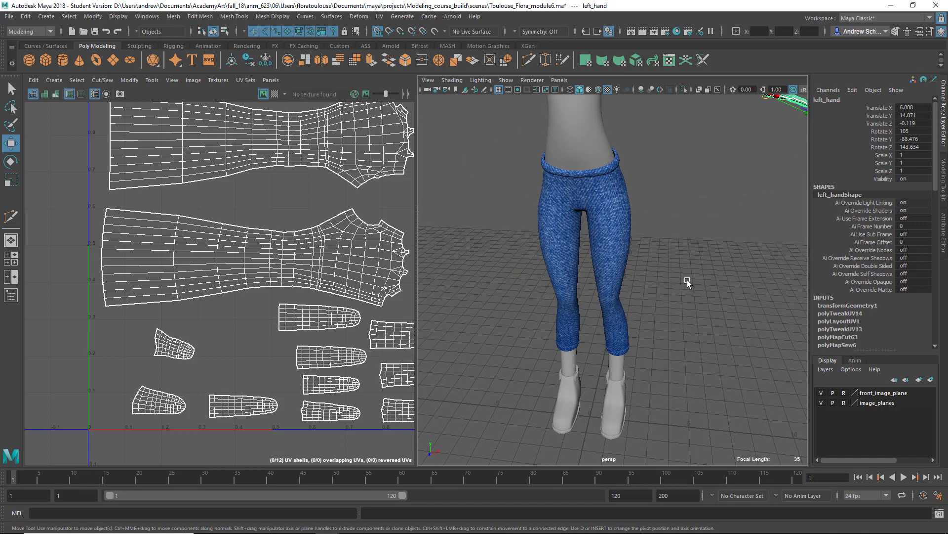
{"action": "key", "text": "d"}
{"action": "middle_click_drag", "start_coordinate": [630, 358], "coordinate": [589, 417]}
{"action": "key", "text": "r"}
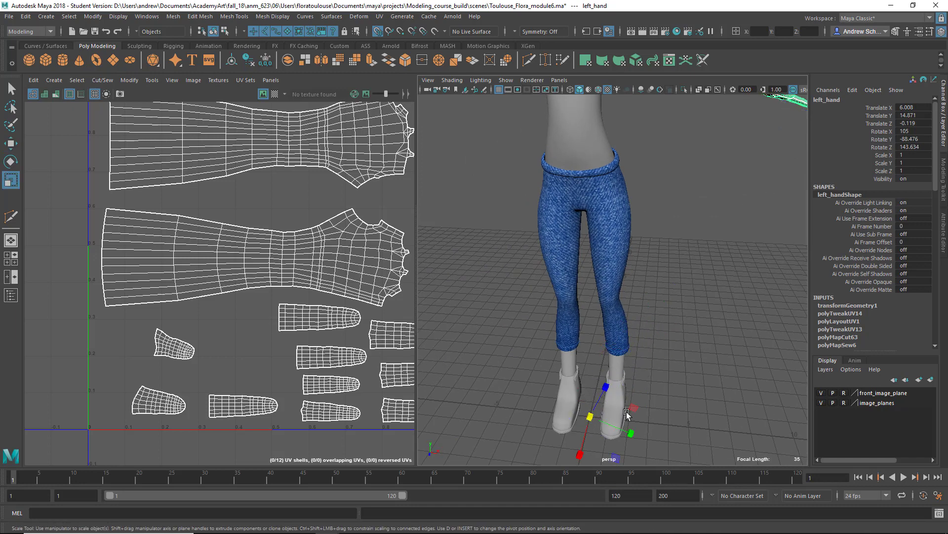
Review the Scale tool's settings for the left hand and close them without changes.
{"action": "left_click_drag", "start_coordinate": [648, 372], "coordinate": [658, 347], "text": "alt"}
{"action": "middle_click_drag", "start_coordinate": [659, 347], "coordinate": [661, 172], "text": "alt"}
{"action": "right_click_drag", "start_coordinate": [660, 299], "coordinate": [608, 318], "text": "alt"}
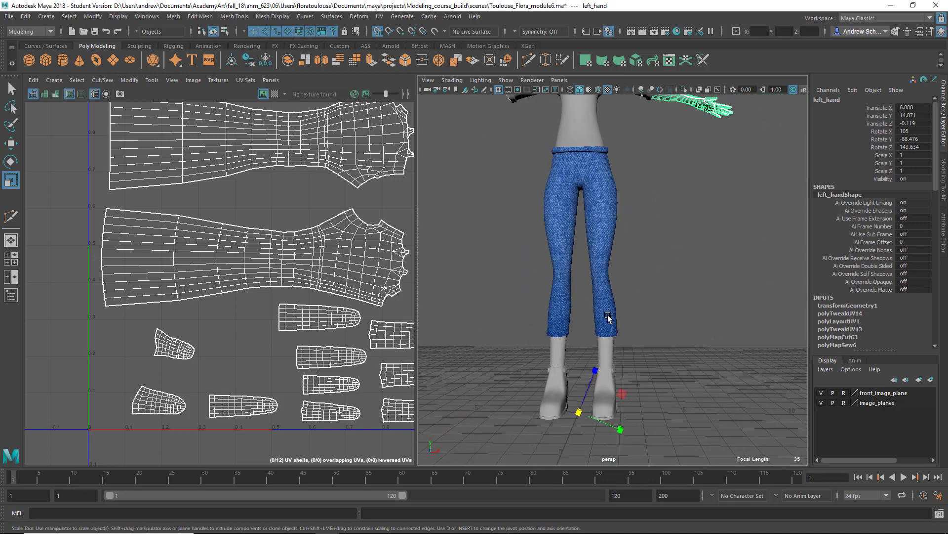
{"action": "double_click", "coordinate": [11, 180]}
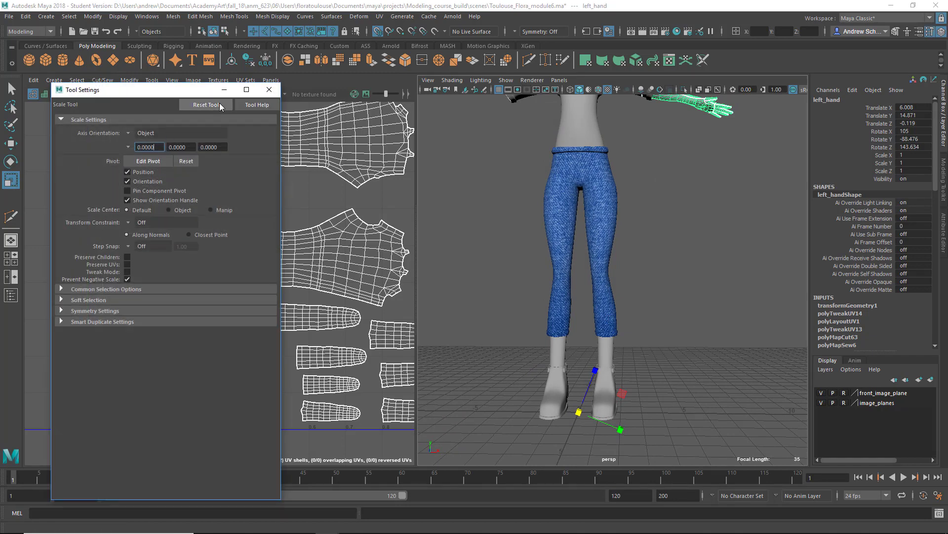
{"action": "left_click", "coordinate": [270, 89]}
{"action": "left_click_drag", "start_coordinate": [557, 292], "coordinate": [530, 292], "text": "alt"}
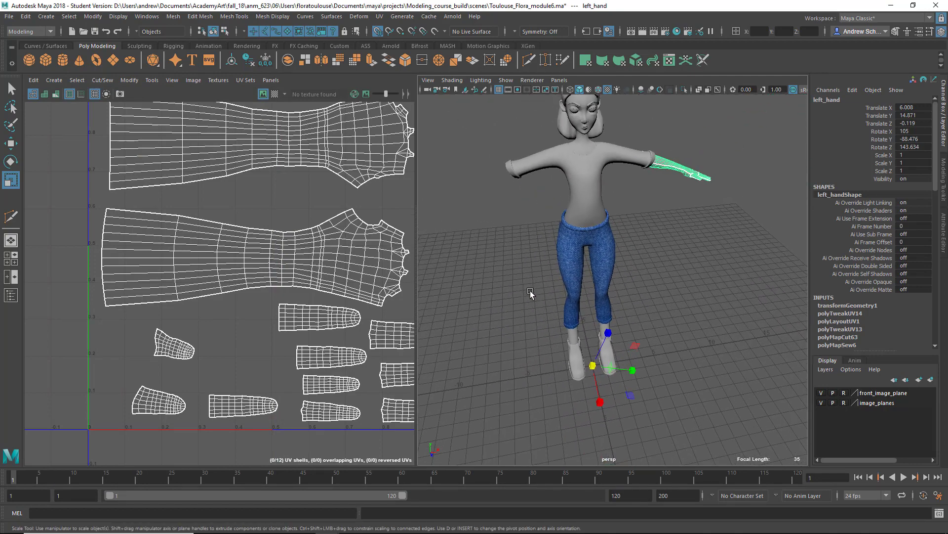
Group the left hand, try mirroring the group with a Scale X of -1, and undo that scaling.
{"action": "key", "text": "ctrl+g"}
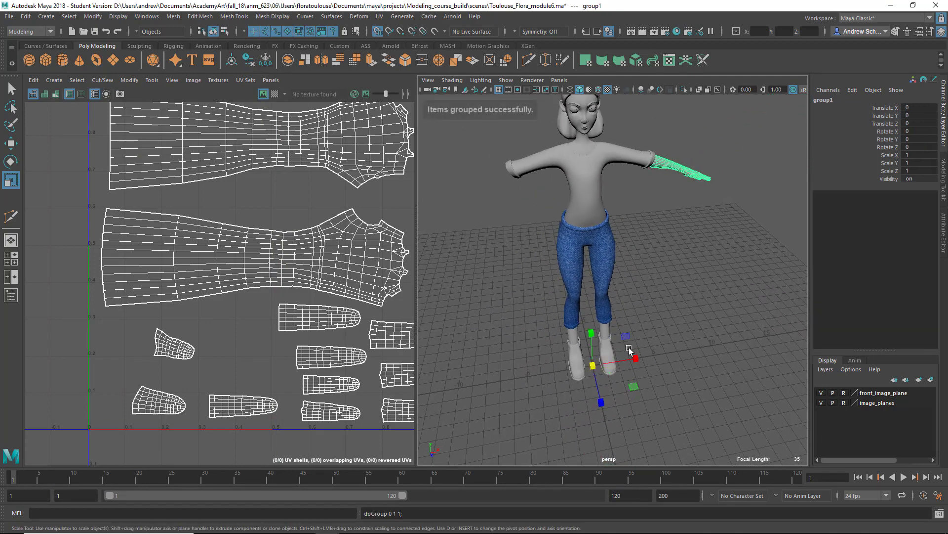
{"action": "left_click", "coordinate": [916, 155]}
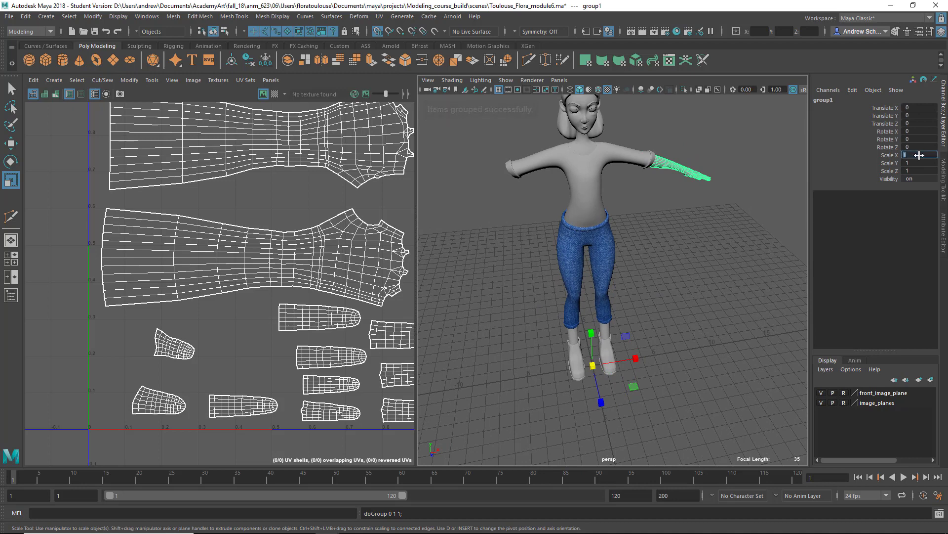
{"action": "key", "text": "Return"}
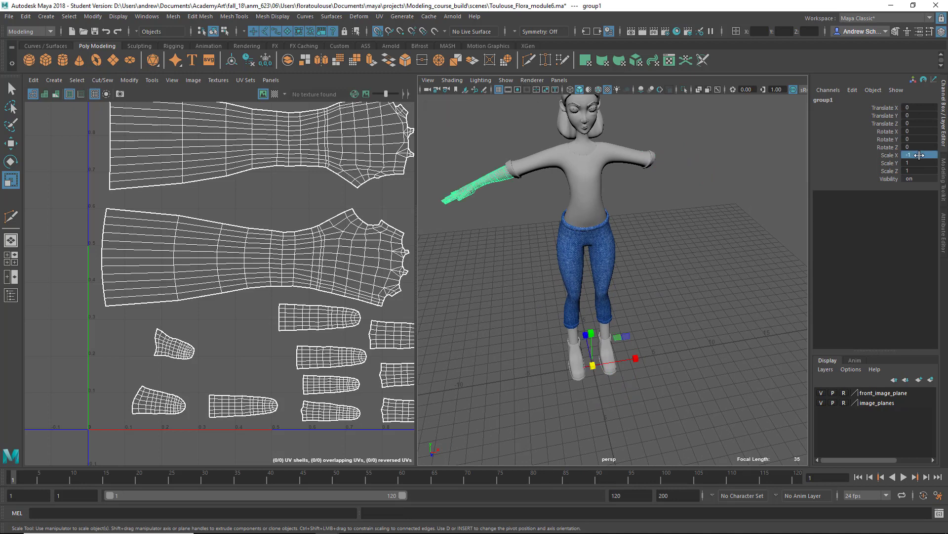
{"action": "key", "text": "ctrl+z"}
Duplicate the left-hand group and mirror the copy to the right side with a Scale X of -1.
{"action": "key", "text": "ctrl+d"}
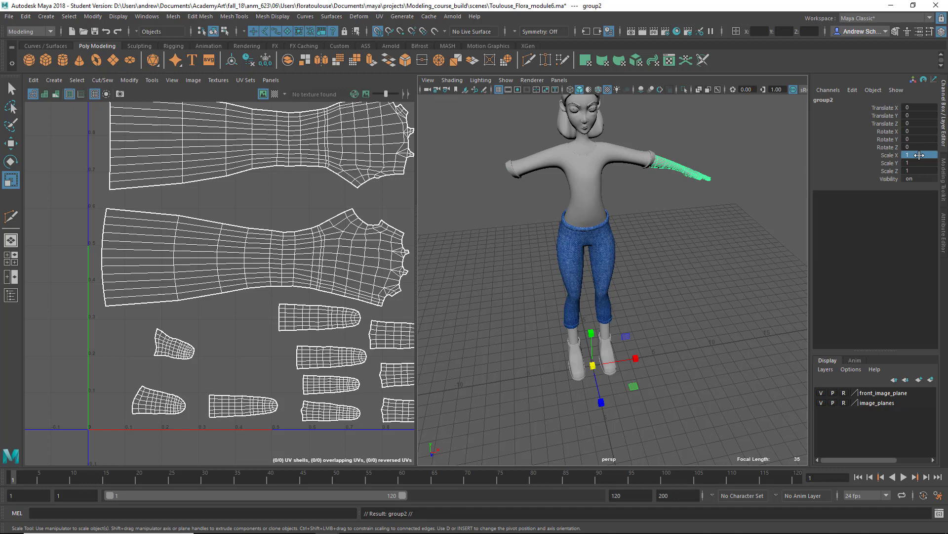
{"action": "left_click", "coordinate": [919, 155]}
{"action": "type", "text": "-1"}
{"action": "key", "text": "Return"}
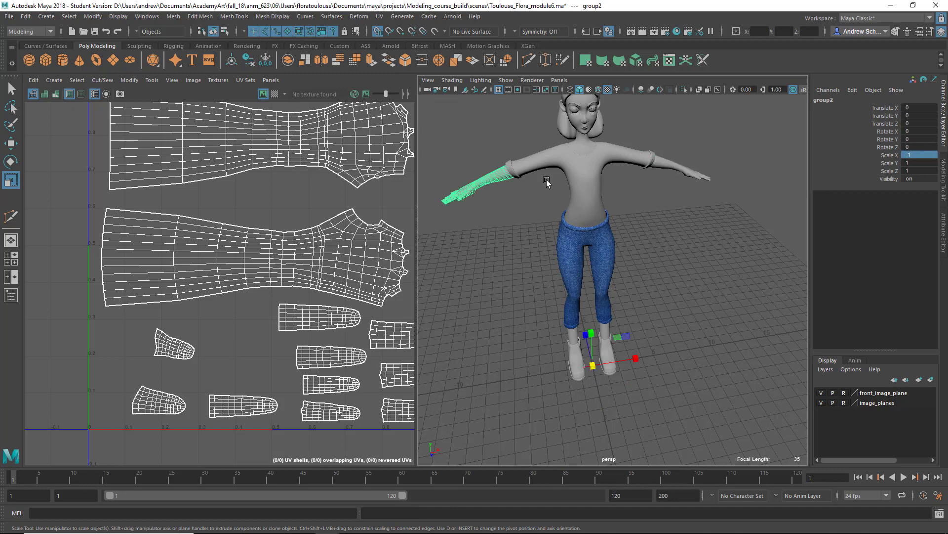
Select the mirrored hand and examine its UVs with the checker map displayed.
{"action": "left_click", "coordinate": [506, 220]}
{"action": "left_click_drag", "start_coordinate": [506, 220], "coordinate": [468, 263], "text": "alt"}
{"action": "left_click", "coordinate": [480, 283]}
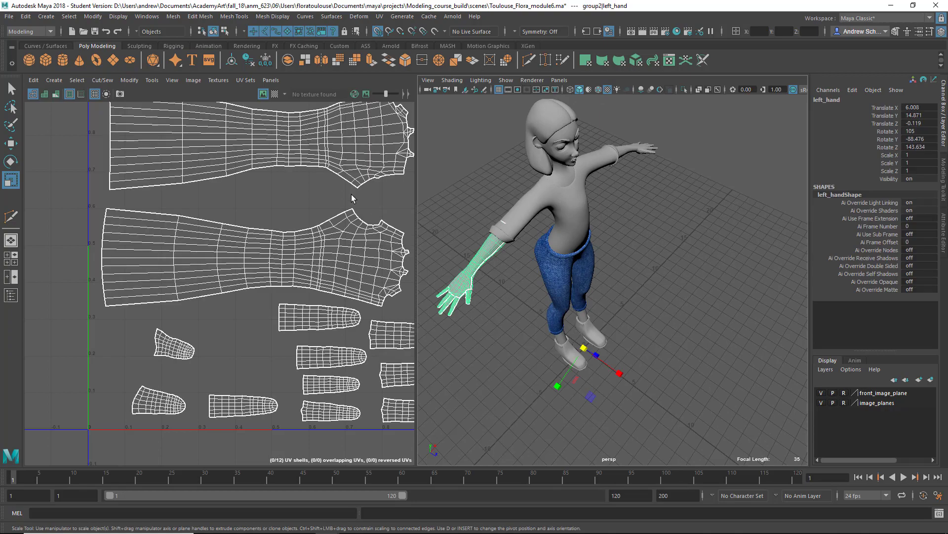
{"action": "left_click", "coordinate": [274, 94]}
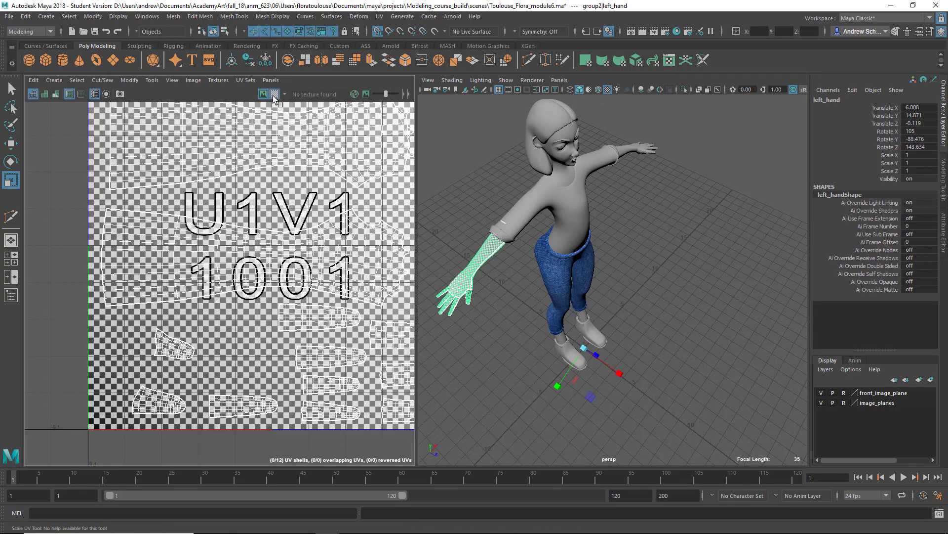
{"action": "middle_click_drag", "start_coordinate": [540, 307], "coordinate": [613, 257], "text": "alt"}
{"action": "right_click_drag", "start_coordinate": [548, 268], "coordinate": [559, 249], "text": "alt"}
{"action": "middle_click_drag", "start_coordinate": [559, 249], "coordinate": [590, 308], "text": "alt"}
{"action": "right_click_drag", "start_coordinate": [590, 307], "coordinate": [660, 271], "text": "alt"}
{"action": "left_click_drag", "start_coordinate": [660, 271], "coordinate": [630, 267], "text": "alt"}
{"action": "right_click_drag", "start_coordinate": [629, 266], "coordinate": [579, 260], "text": "alt"}
Isolate the head and examine its checker pattern from the front, sides and back.
{"action": "left_click", "coordinate": [690, 207]}
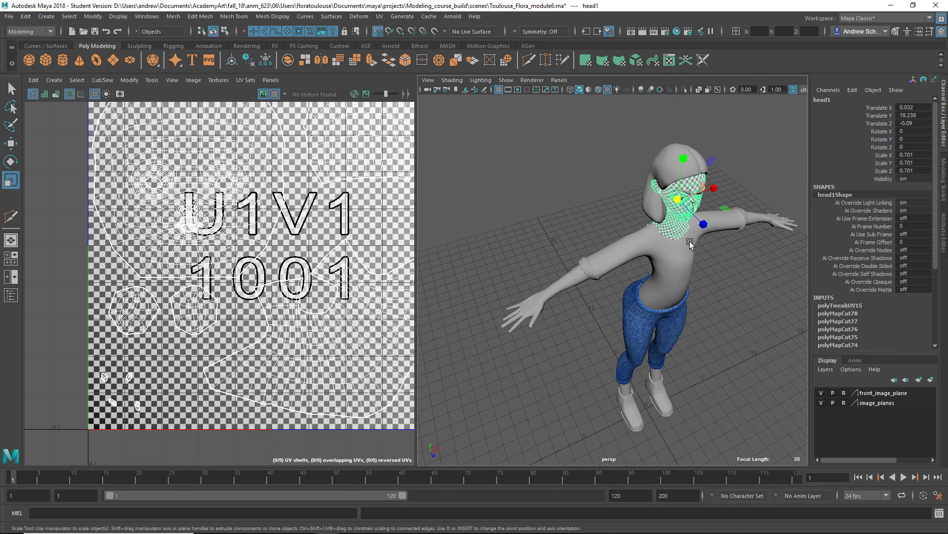
{"action": "key", "text": "f"}
{"action": "left_click_drag", "start_coordinate": [711, 299], "coordinate": [695, 269], "text": "alt"}
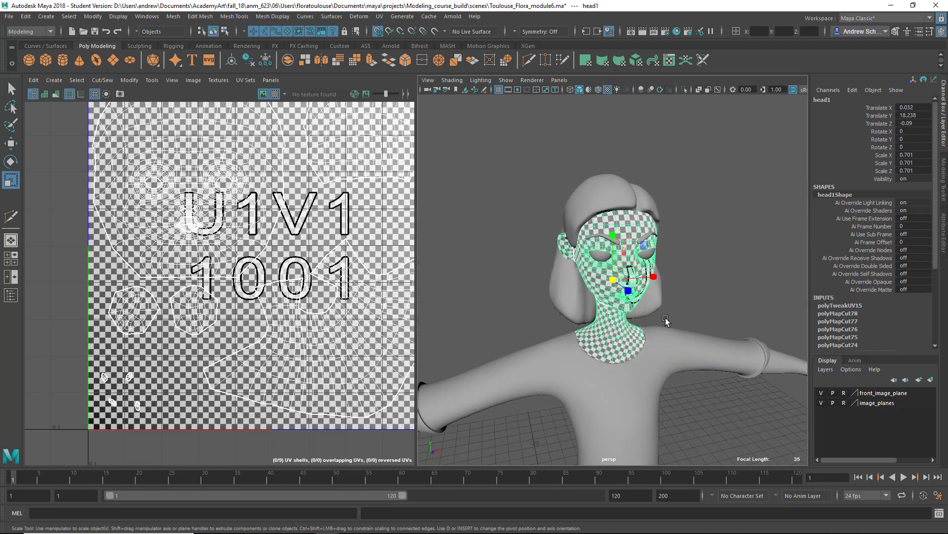
{"action": "left_click_drag", "start_coordinate": [664, 316], "coordinate": [641, 308], "text": "alt"}
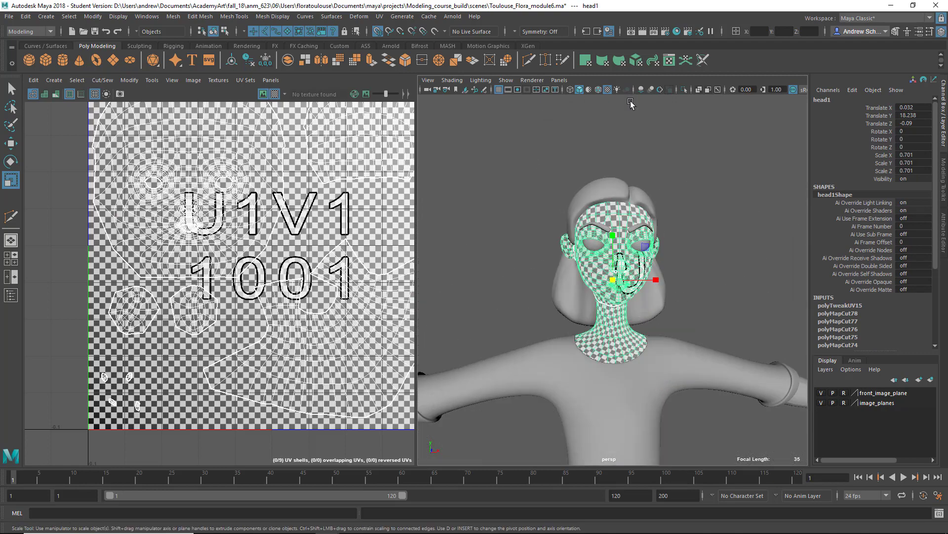
{"action": "left_click", "coordinate": [684, 90]}
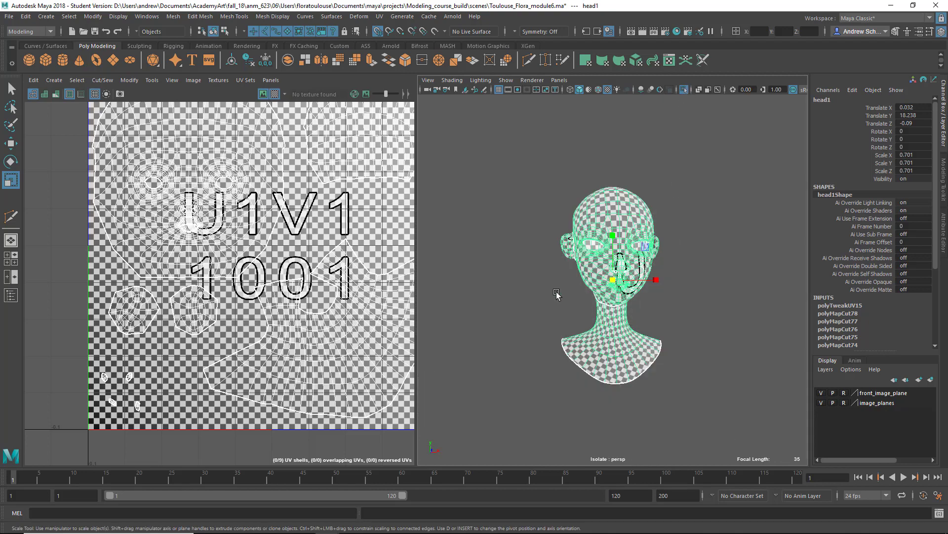
{"action": "key", "text": "q"}
{"action": "right_click_drag", "start_coordinate": [534, 300], "coordinate": [732, 303], "text": "alt"}
{"action": "left_click_drag", "start_coordinate": [710, 305], "coordinate": [835, 294], "text": "alt"}
{"action": "right_click_drag", "start_coordinate": [746, 316], "coordinate": [635, 330], "text": "alt"}
{"action": "left_click_drag", "start_coordinate": [635, 329], "coordinate": [512, 331], "text": "alt"}
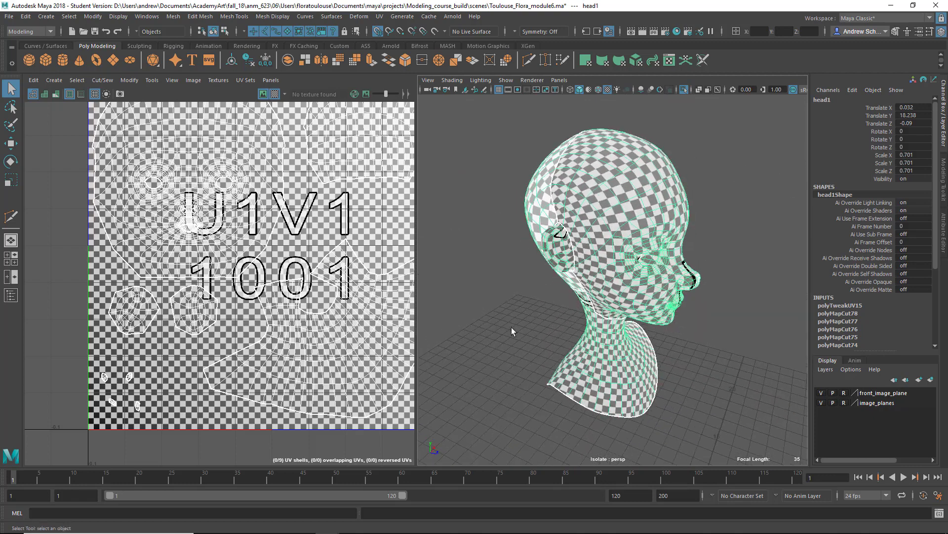
Replace the checker map with UV distortion shading, examine the head from several angles, and end its isolation.
{"action": "left_click", "coordinate": [275, 94]}
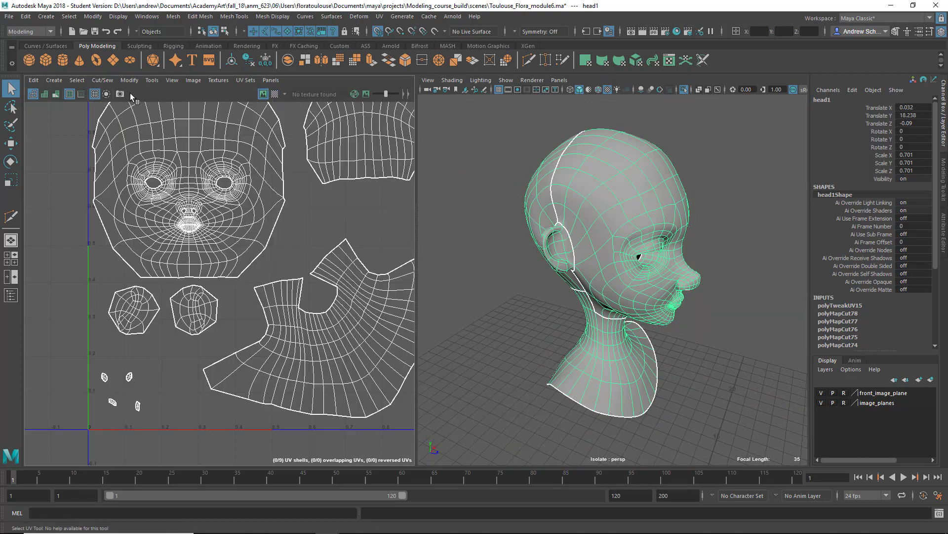
{"action": "left_click", "coordinate": [55, 93]}
{"action": "left_click_drag", "start_coordinate": [720, 292], "coordinate": [678, 269], "text": "alt"}
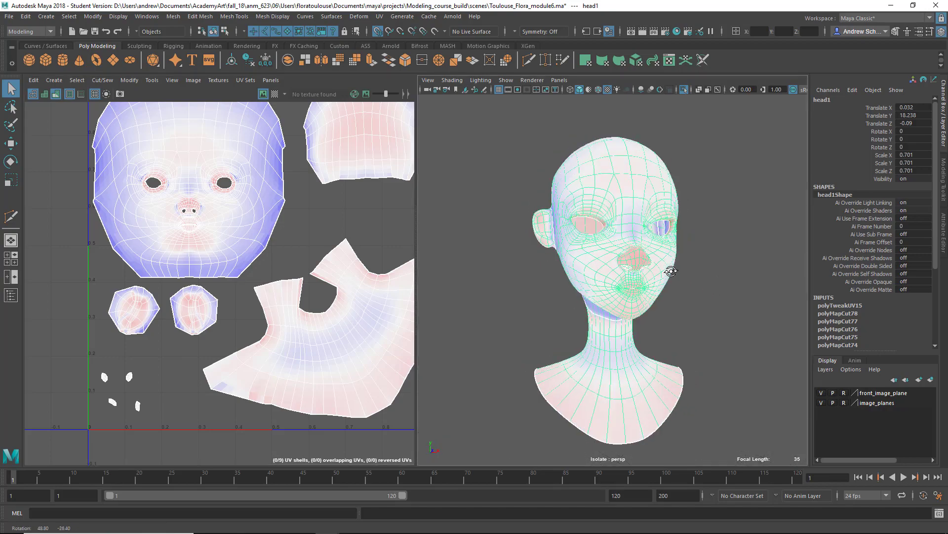
{"action": "right_click_drag", "start_coordinate": [678, 269], "coordinate": [646, 224], "text": "alt"}
{"action": "left_click_drag", "start_coordinate": [646, 224], "coordinate": [704, 237], "text": "alt"}
{"action": "right_click_drag", "start_coordinate": [705, 237], "coordinate": [650, 237], "text": "alt"}
{"action": "left_click_drag", "start_coordinate": [649, 236], "coordinate": [684, 250], "text": "alt"}
{"action": "right_click_drag", "start_coordinate": [685, 251], "coordinate": [673, 246], "text": "alt"}
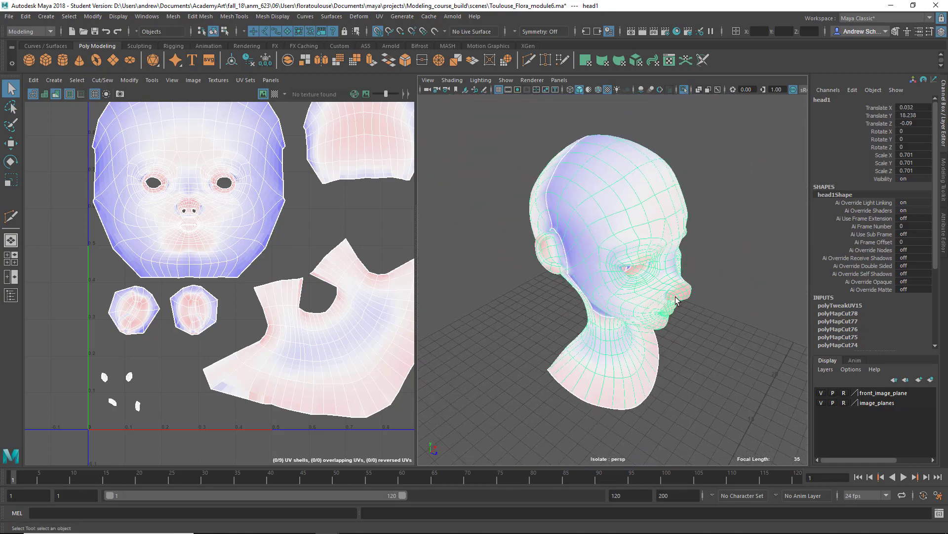
{"action": "left_click_drag", "start_coordinate": [675, 300], "coordinate": [643, 272], "text": "alt"}
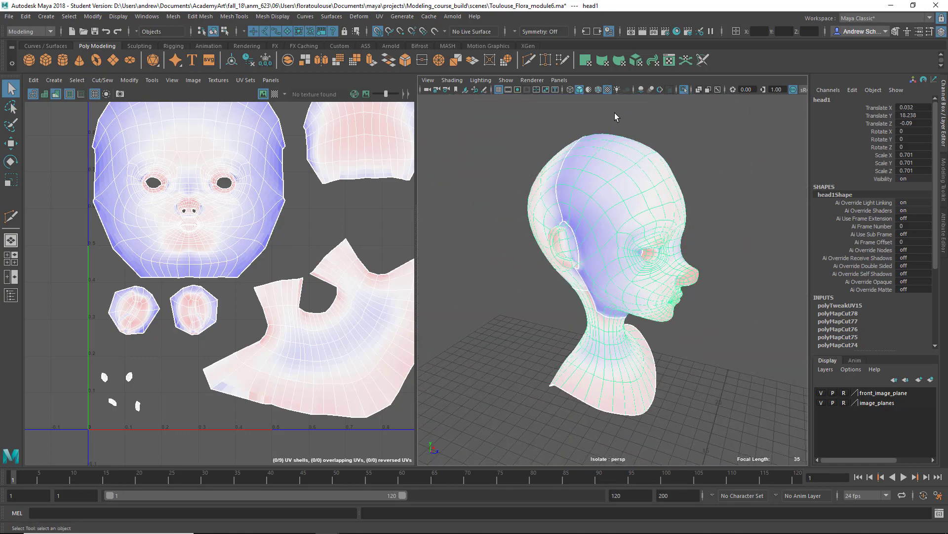
{"action": "left_click", "coordinate": [683, 89]}
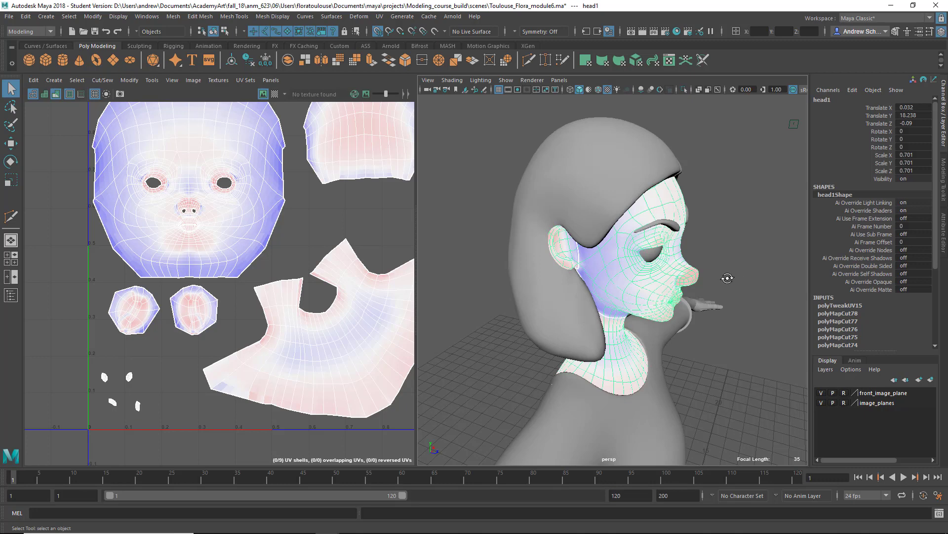
Select the hair and inspect its UVs, replacing the distortion shading with the checker map.
{"action": "left_click_drag", "start_coordinate": [668, 140], "coordinate": [549, 96], "text": "alt"}
{"action": "left_click", "coordinate": [598, 168]}
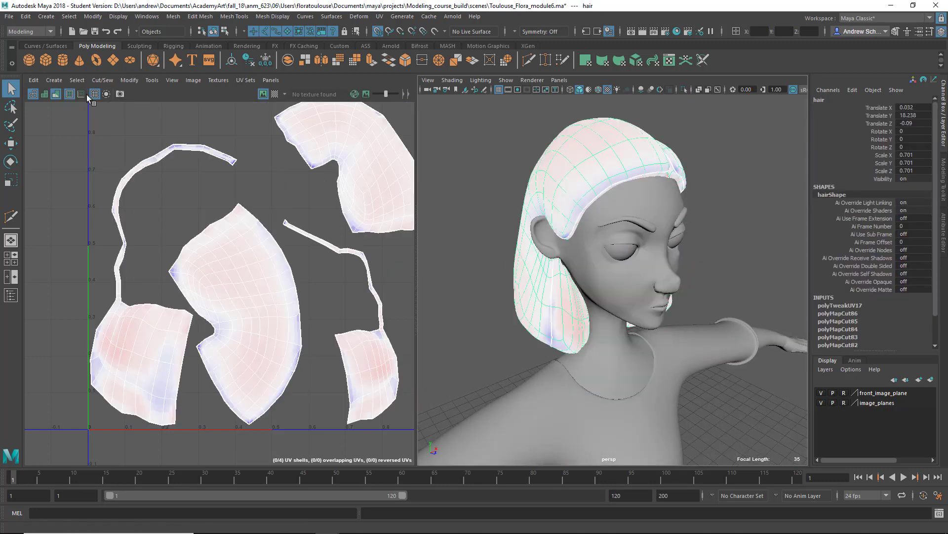
{"action": "left_click", "coordinate": [56, 94]}
{"action": "left_click", "coordinate": [69, 94]}
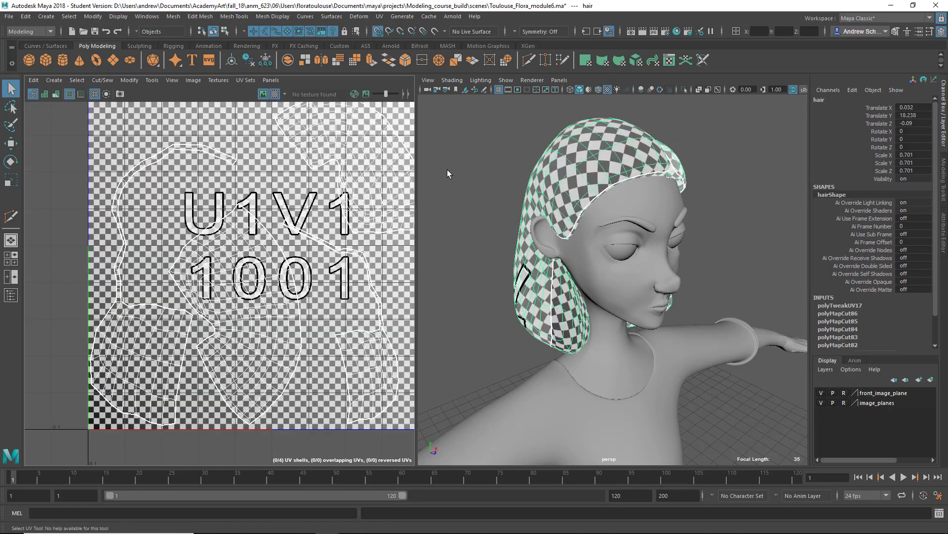
{"action": "left_click_drag", "start_coordinate": [447, 171], "coordinate": [892, 192], "text": "alt"}
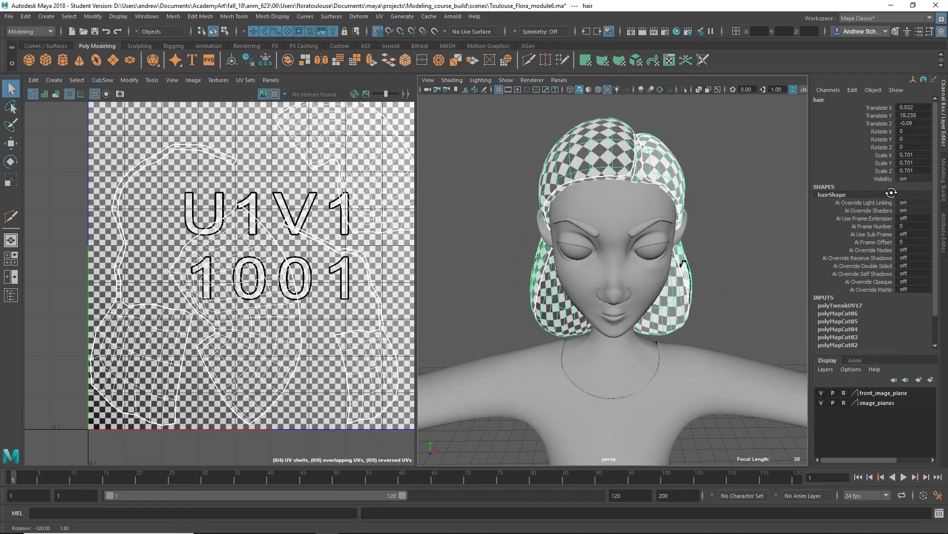
Select the left and right eyebrows in turn and inspect their UVs with the checker map.
{"action": "left_click", "coordinate": [654, 226]}
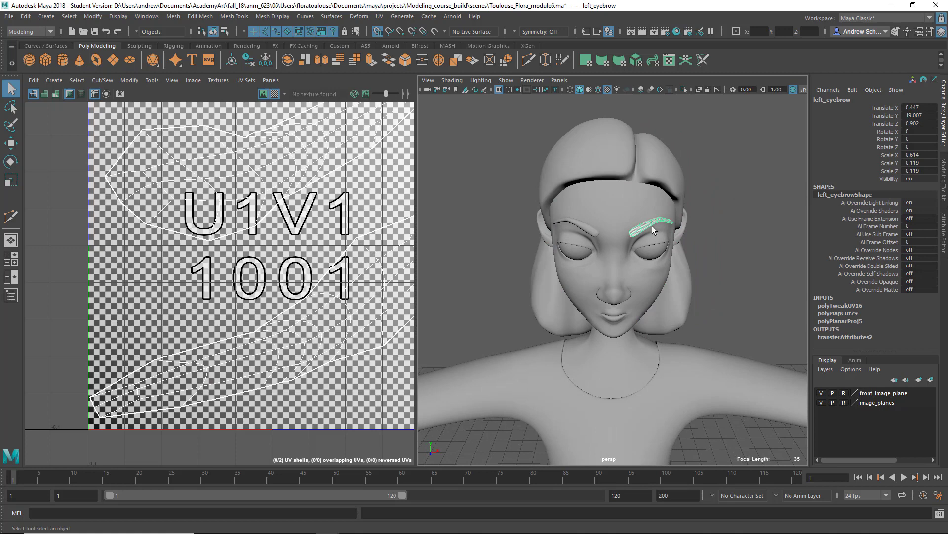
{"action": "key", "text": "f"}
{"action": "left_click_drag", "start_coordinate": [685, 265], "coordinate": [651, 273], "text": "alt"}
{"action": "middle_click_drag", "start_coordinate": [652, 273], "coordinate": [888, 251], "text": "alt"}
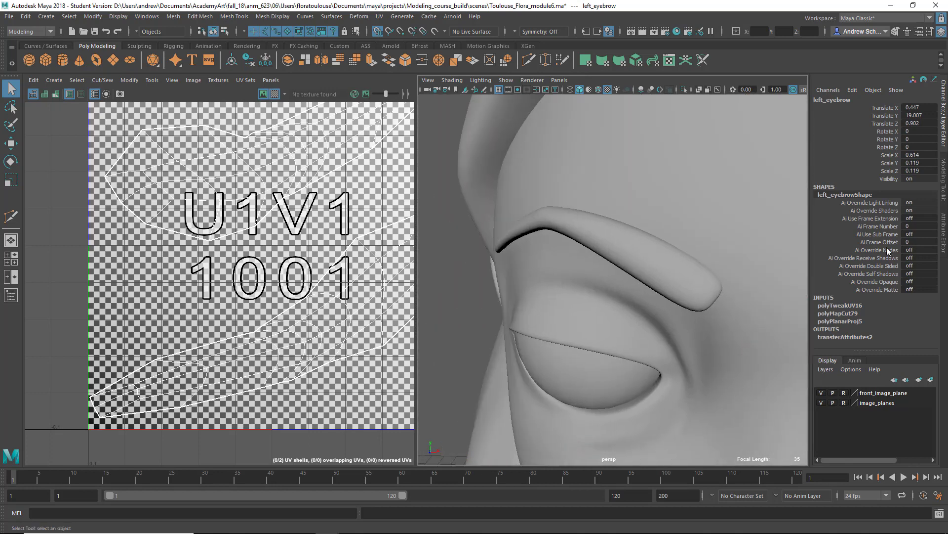
{"action": "left_click", "coordinate": [634, 259]}
{"action": "scroll", "coordinate": [639, 262], "scroll_direction": "down", "scroll_amount": 10}
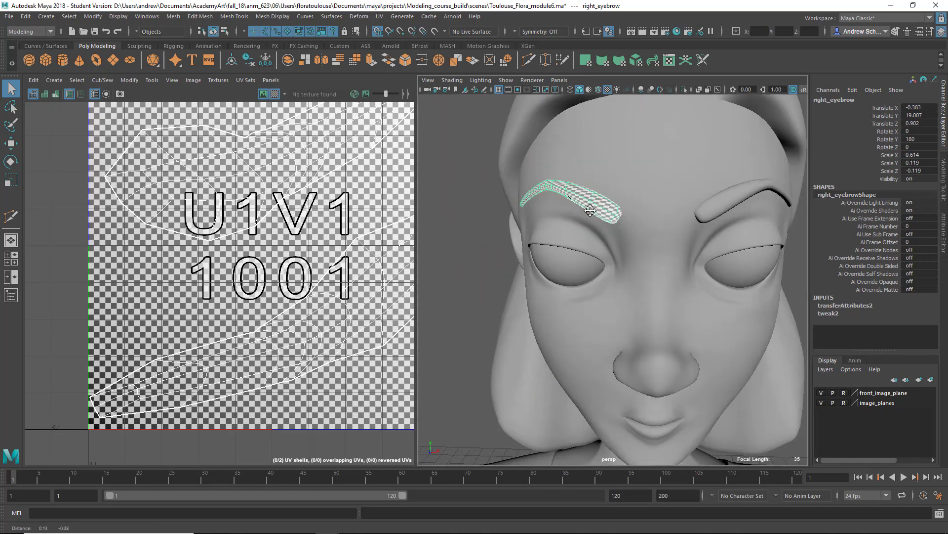
{"action": "left_click_drag", "start_coordinate": [615, 315], "coordinate": [703, 313], "text": "alt"}
Select the head, move inside to the mouth, and select the edge loop along the mouth's UV seam.
{"action": "left_click", "coordinate": [506, 265]}
{"action": "left_click_drag", "start_coordinate": [564, 277], "coordinate": [669, 273], "text": "alt"}
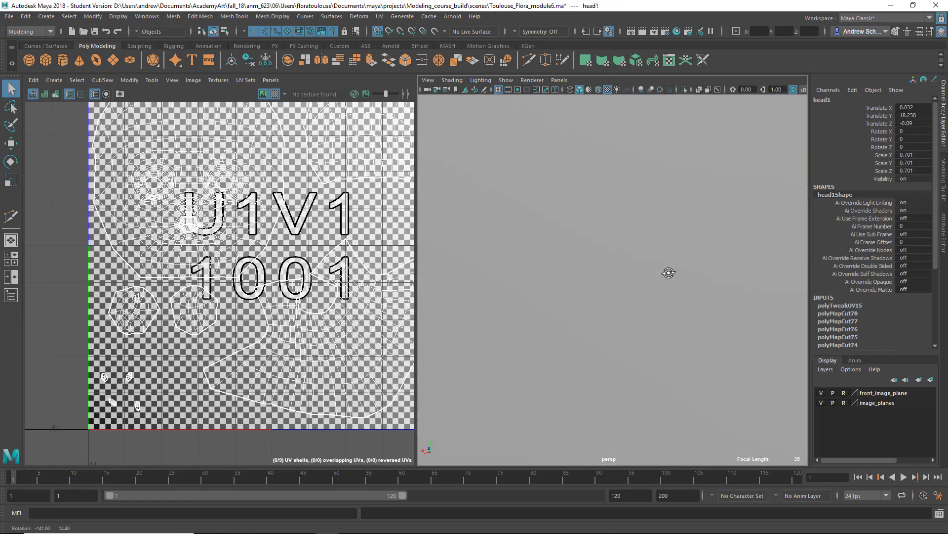
{"action": "right_click_drag", "start_coordinate": [669, 273], "coordinate": [819, 285], "text": "alt"}
{"action": "mouse_move", "coordinate": [637, 306]}
{"action": "left_mouse_down", "text": "alt"}
{"action": "mouse_move", "coordinate": [649, 304]}
{"action": "mouse_move", "coordinate": [636, 311]}
{"action": "left_mouse_up", "text": "alt"}
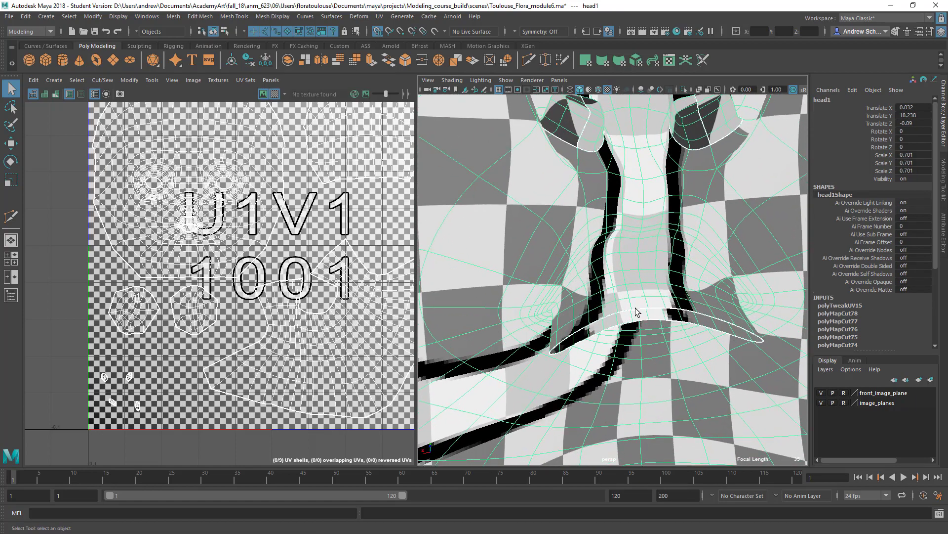
{"action": "right_click_drag", "start_coordinate": [636, 251], "coordinate": [637, 283]}
{"action": "double_click", "coordinate": [636, 312]}
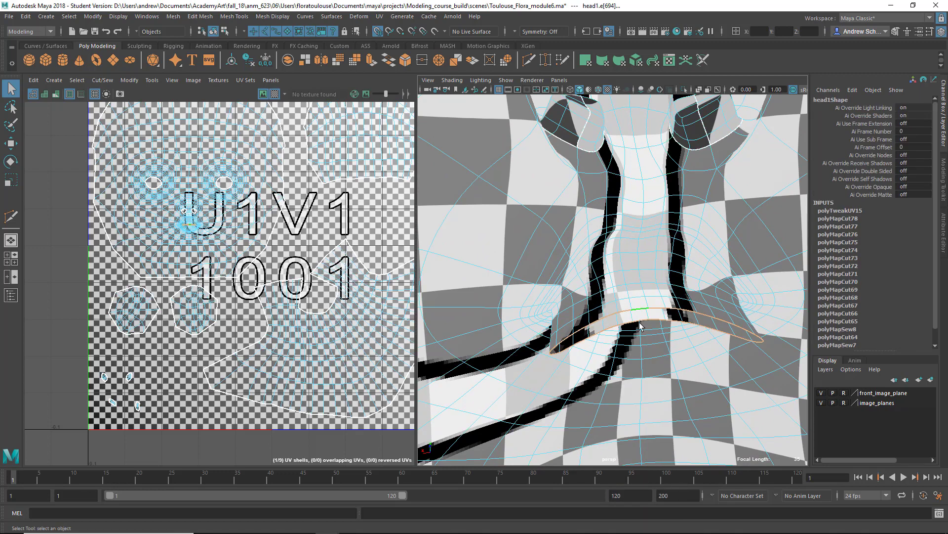
Enable soft selection on the mouth's edge loop and shrink its falloff to the edges just around the lips.
{"action": "left_click_drag", "start_coordinate": [636, 313], "coordinate": [652, 357], "text": "alt"}
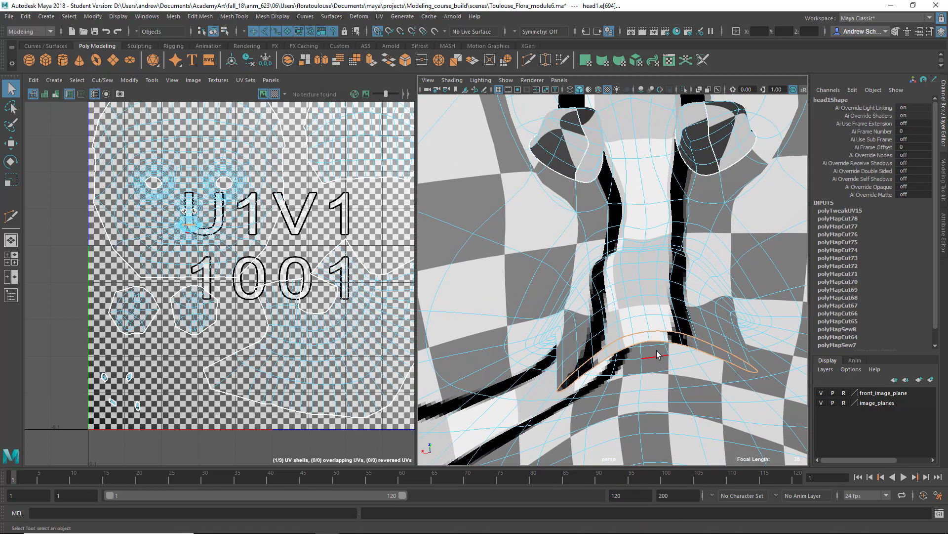
{"action": "key", "text": "b"}
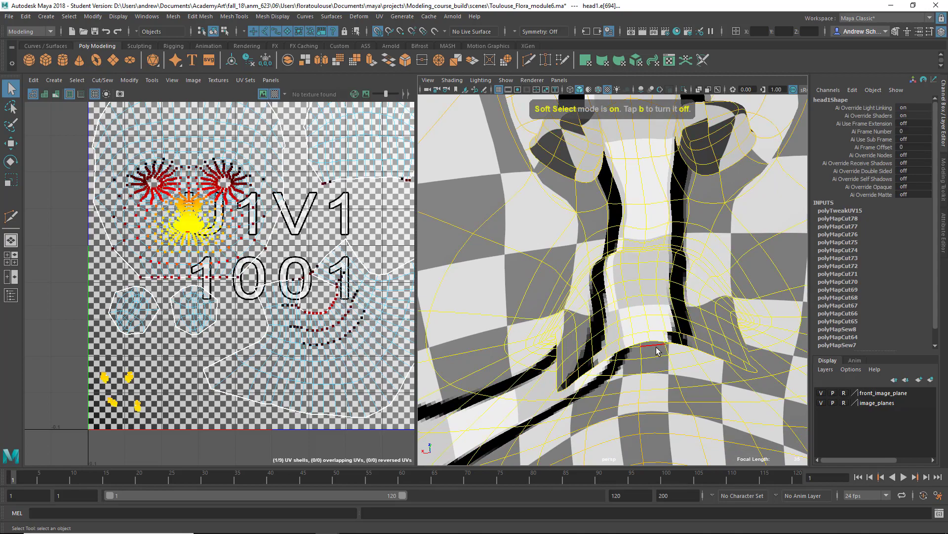
{"action": "left_click_drag", "start_coordinate": [686, 322], "coordinate": [529, 332]}
{"action": "left_click_drag", "start_coordinate": [603, 331], "coordinate": [528, 334]}
{"action": "left_click_drag", "start_coordinate": [623, 332], "coordinate": [538, 339]}
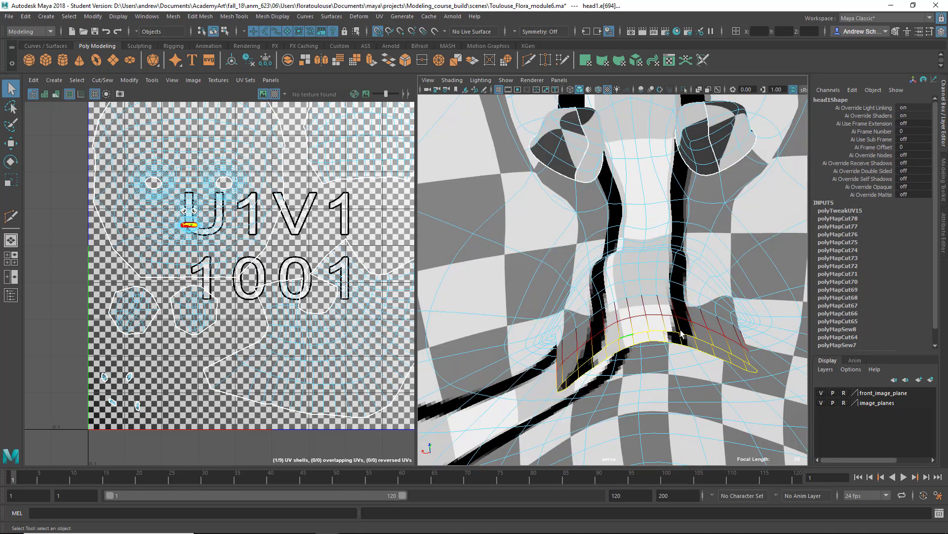
Move the soft-selected mouth edge loop back from the lips, deeper into the head's interior.
{"action": "key", "text": "w"}
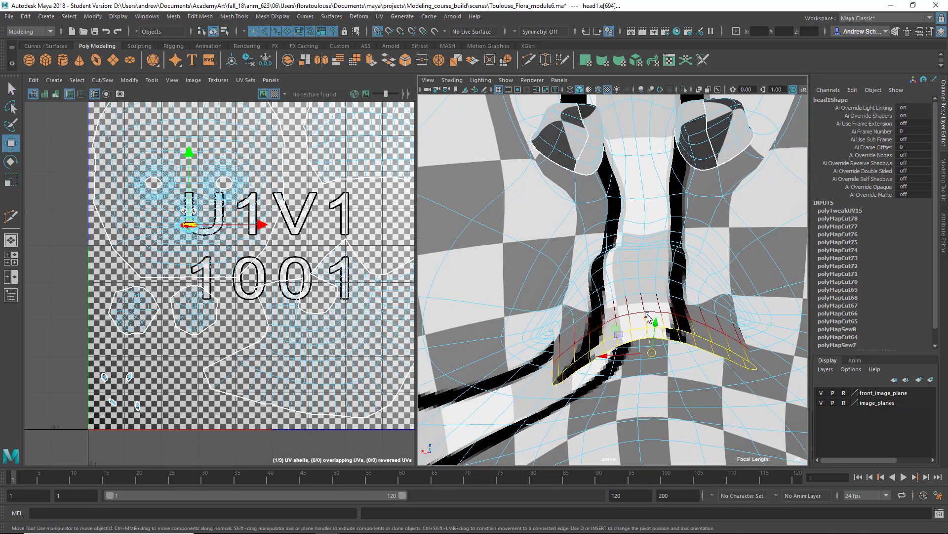
{"action": "left_click_drag", "start_coordinate": [648, 315], "coordinate": [645, 330]}
{"action": "key", "text": "ctrl+z"}
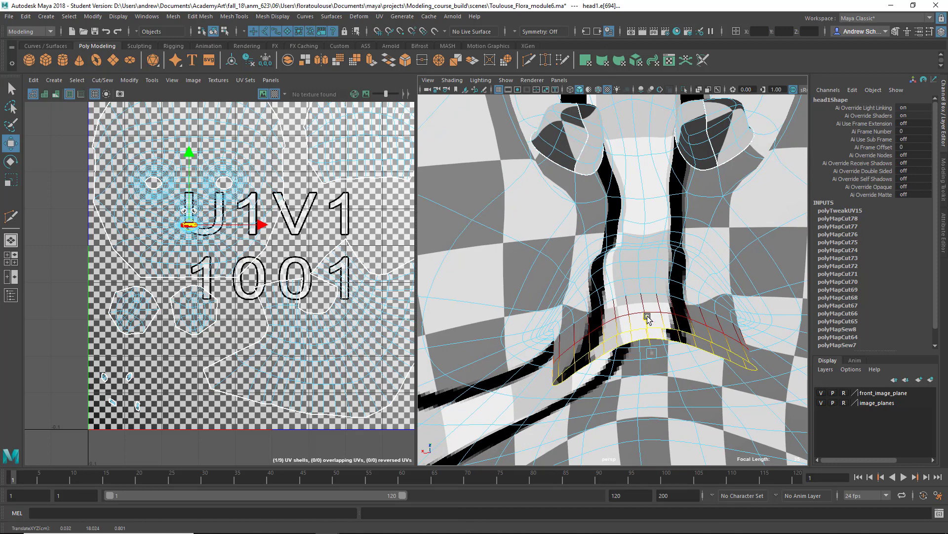
{"action": "left_click_drag", "start_coordinate": [642, 318], "coordinate": [659, 385]}
{"action": "key", "text": "r"}
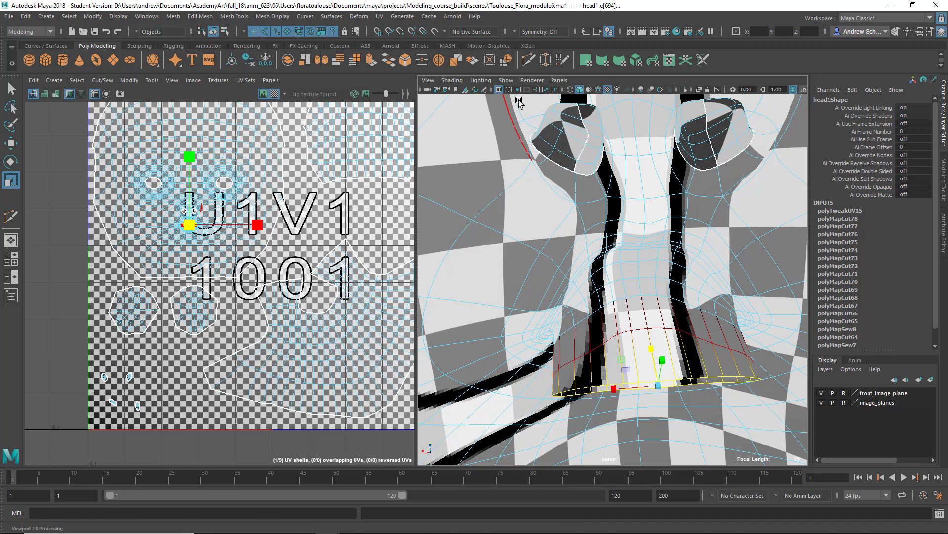
Circularize the mouth's inner border loop, scale it up uniformly, and squash it vertically into an oval.
{"action": "left_click", "coordinate": [511, 63]}
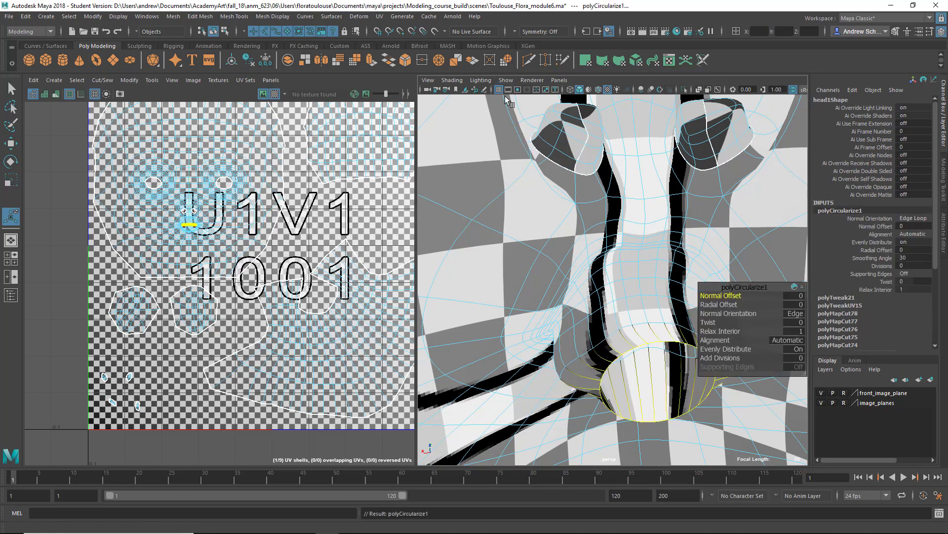
{"action": "left_click_drag", "start_coordinate": [605, 392], "coordinate": [595, 375], "text": "alt"}
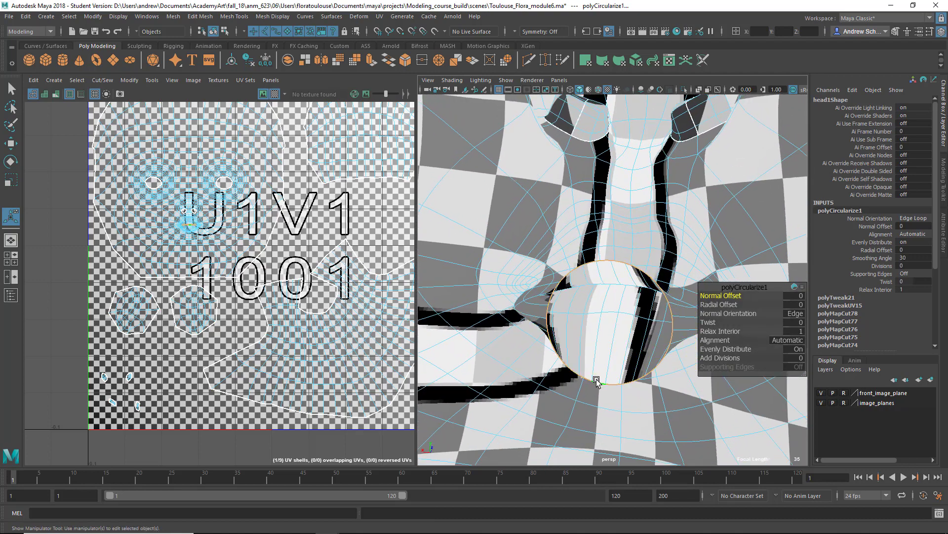
{"action": "key", "text": "r"}
{"action": "left_click_drag", "start_coordinate": [608, 324], "coordinate": [618, 334]}
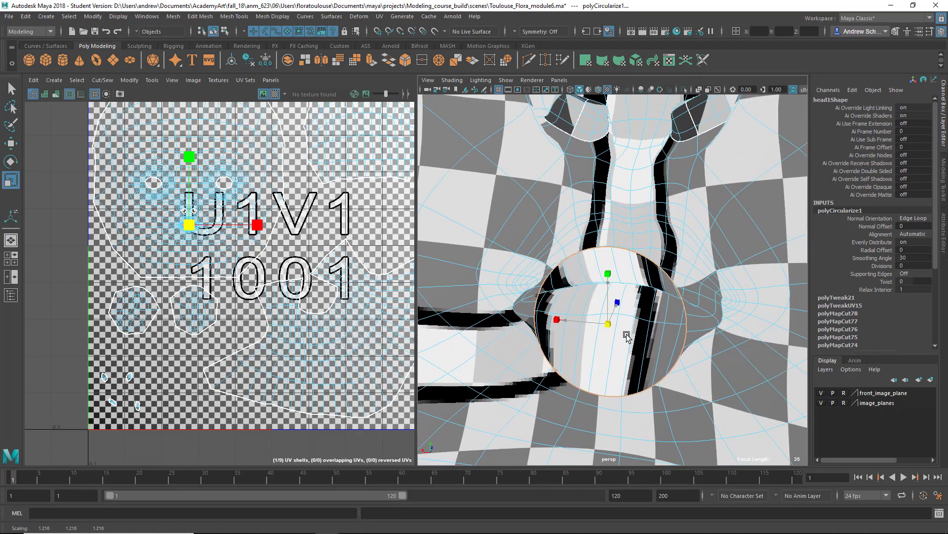
{"action": "left_click_drag", "start_coordinate": [608, 278], "coordinate": [612, 304]}
Select the edge loop between the lips and the oval mouth border, and try circularizing it.
{"action": "left_click_drag", "start_coordinate": [636, 339], "coordinate": [616, 366], "text": "alt"}
{"action": "left_click", "coordinate": [599, 337]}
{"action": "double_click", "coordinate": [600, 337]}
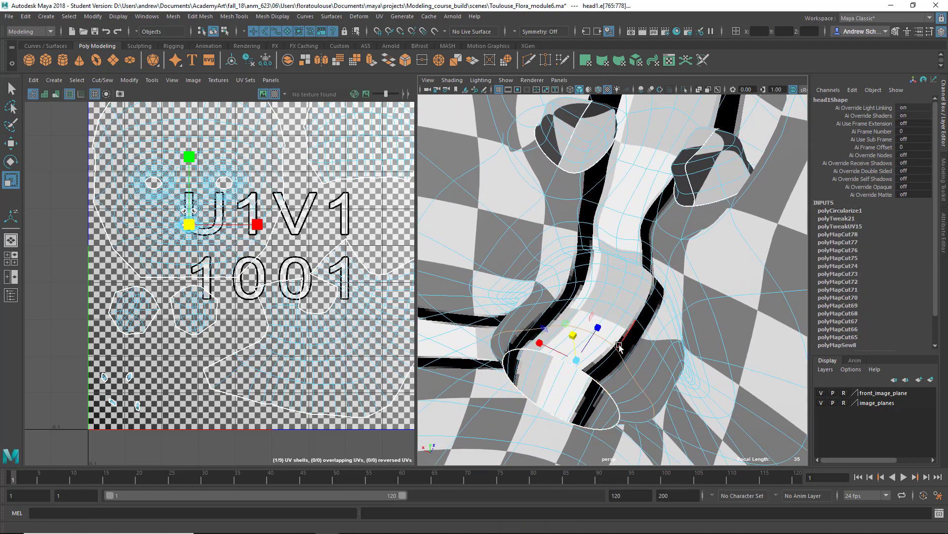
{"action": "left_click", "coordinate": [509, 63]}
{"action": "left_click_drag", "start_coordinate": [620, 312], "coordinate": [616, 292], "text": "alt"}
{"action": "key", "text": "ctrl+z"}
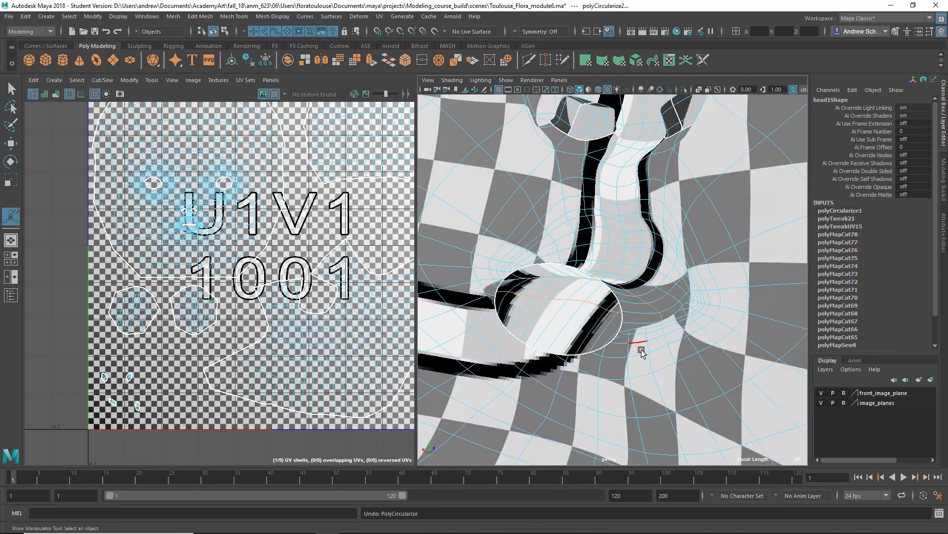
Flatten the selected intermediate mouth loop along Z, circularize it, and adjust its horizontal scale.
{"action": "left_click_drag", "start_coordinate": [635, 346], "coordinate": [659, 379], "text": "alt"}
{"action": "key", "text": "r"}
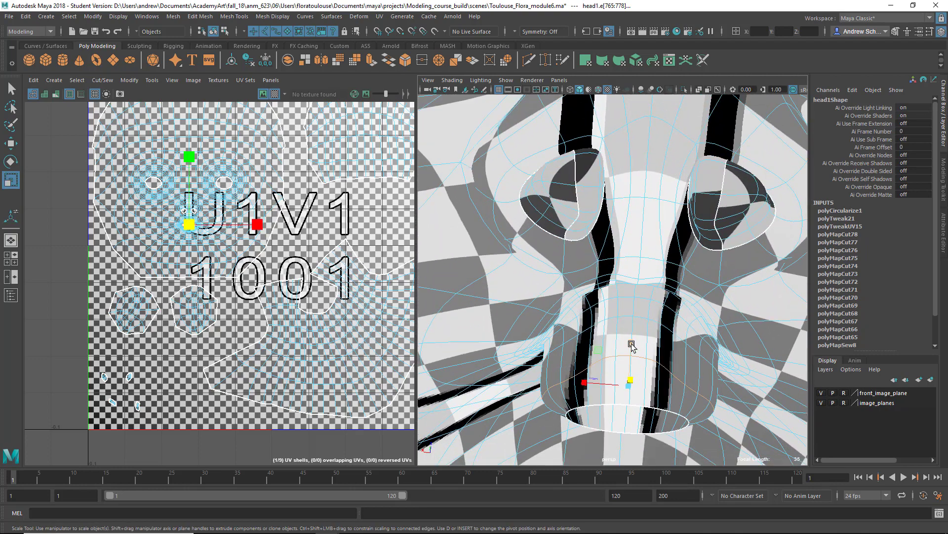
{"action": "left_click_drag", "start_coordinate": [632, 345], "coordinate": [626, 384]}
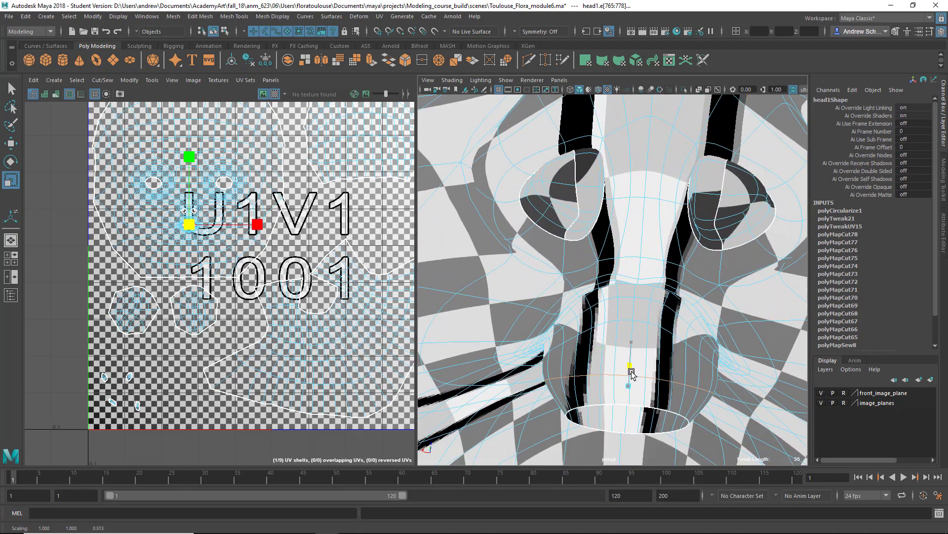
{"action": "left_click_drag", "start_coordinate": [630, 319], "coordinate": [646, 351], "text": "alt"}
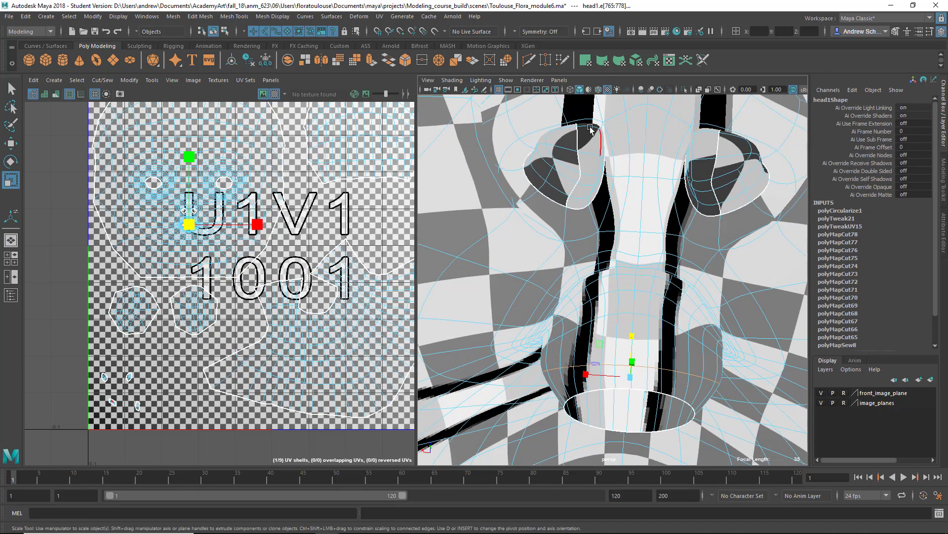
{"action": "left_click", "coordinate": [507, 61]}
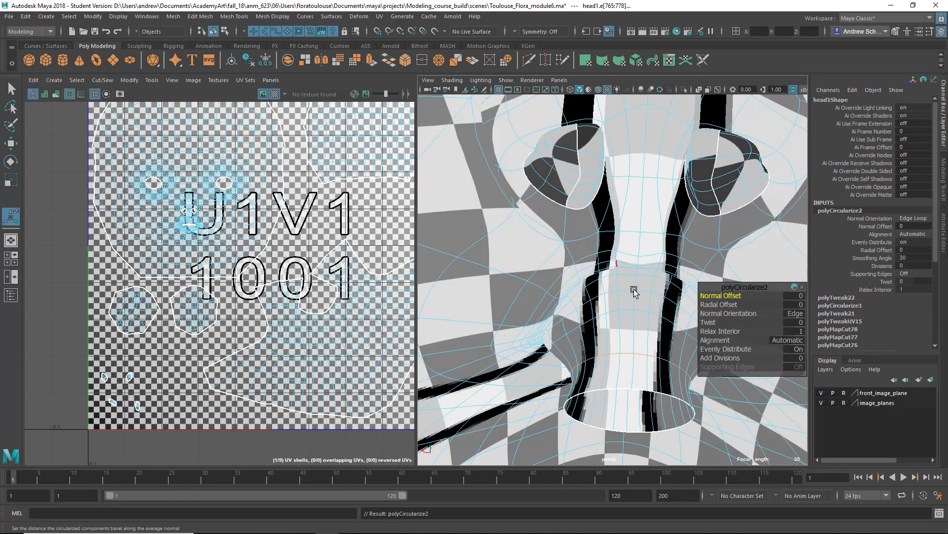
{"action": "left_click_drag", "start_coordinate": [576, 290], "coordinate": [635, 275], "text": "alt"}
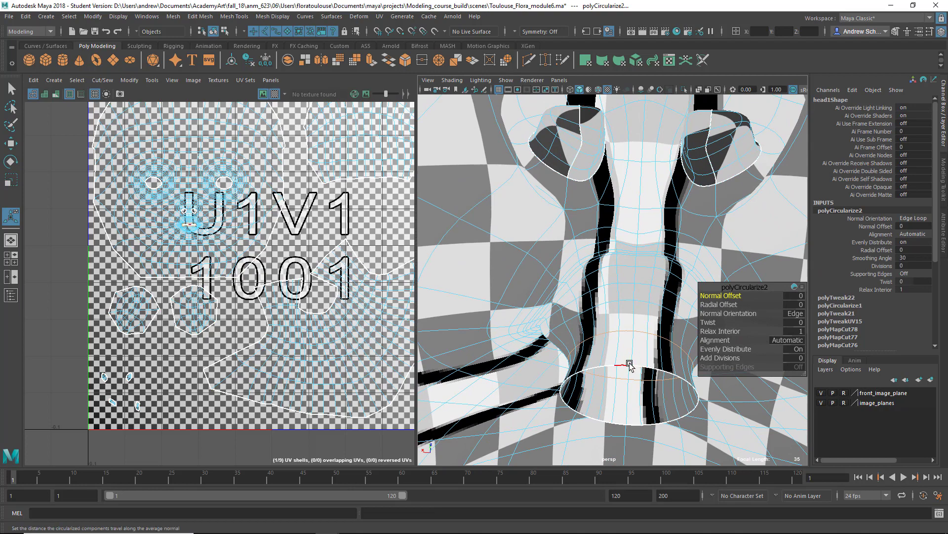
{"action": "key", "text": "r"}
{"action": "left_click_drag", "start_coordinate": [588, 361], "coordinate": [626, 359]}
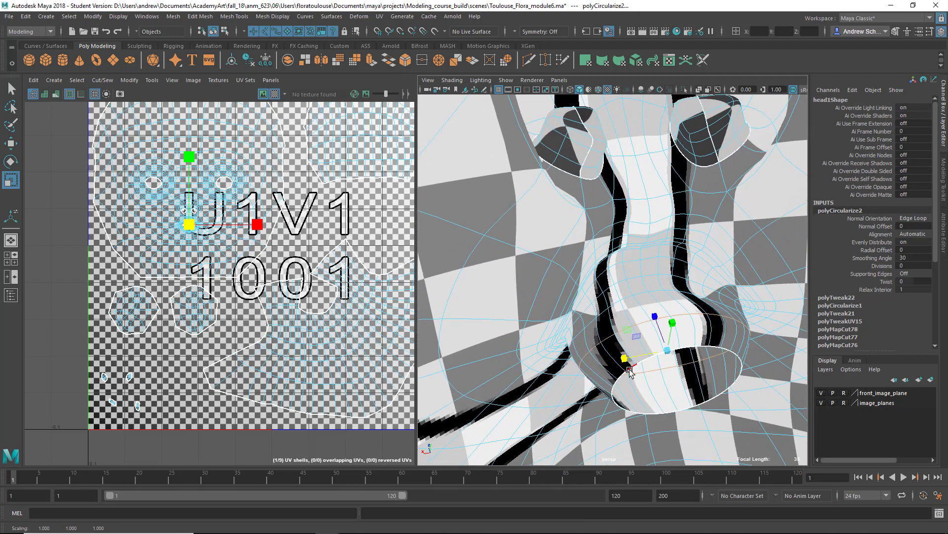
Extrude the oval border loop at the back of the mouth, move the new edges deeper into the head, and scale them.
{"action": "double_click", "coordinate": [631, 372]}
{"action": "key", "text": "Caps_Lock"}
{"action": "right_click_drag", "start_coordinate": [623, 341], "coordinate": [642, 370], "text": "shift"}
{"action": "key", "text": "ctrl+z"}
{"action": "left_click_drag", "start_coordinate": [680, 396], "coordinate": [684, 413], "text": "alt"}
{"action": "key", "text": "w"}
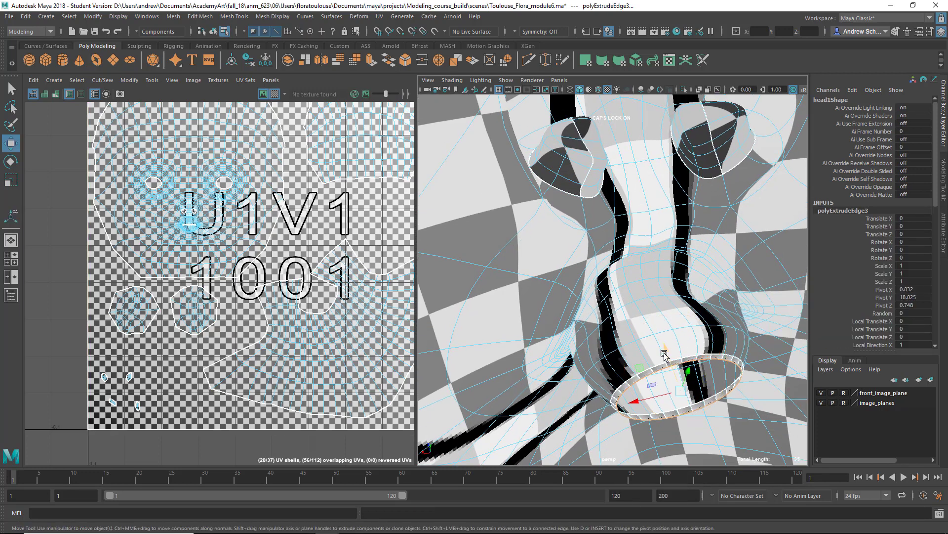
{"action": "left_click_drag", "start_coordinate": [664, 355], "coordinate": [688, 392]}
{"action": "key", "text": "r"}
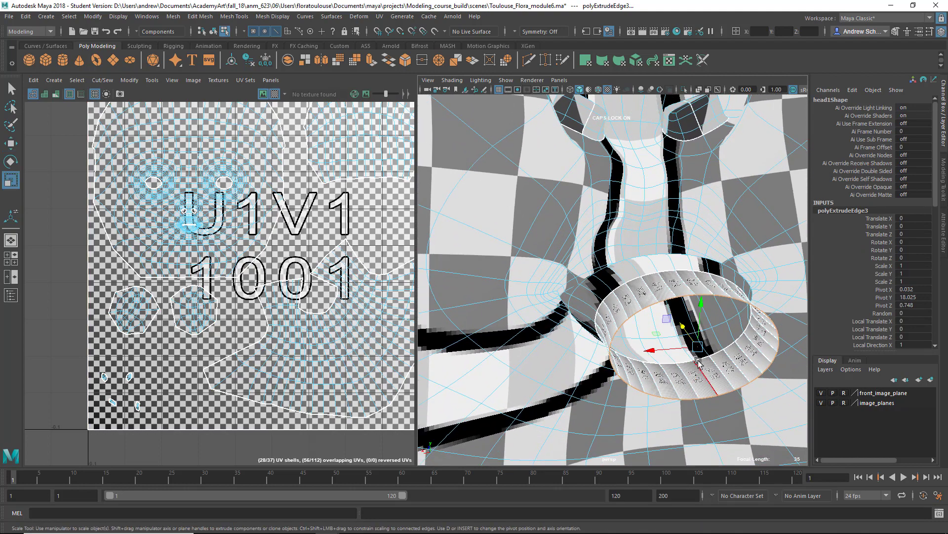
{"action": "left_click_drag", "start_coordinate": [699, 346], "coordinate": [516, 308]}
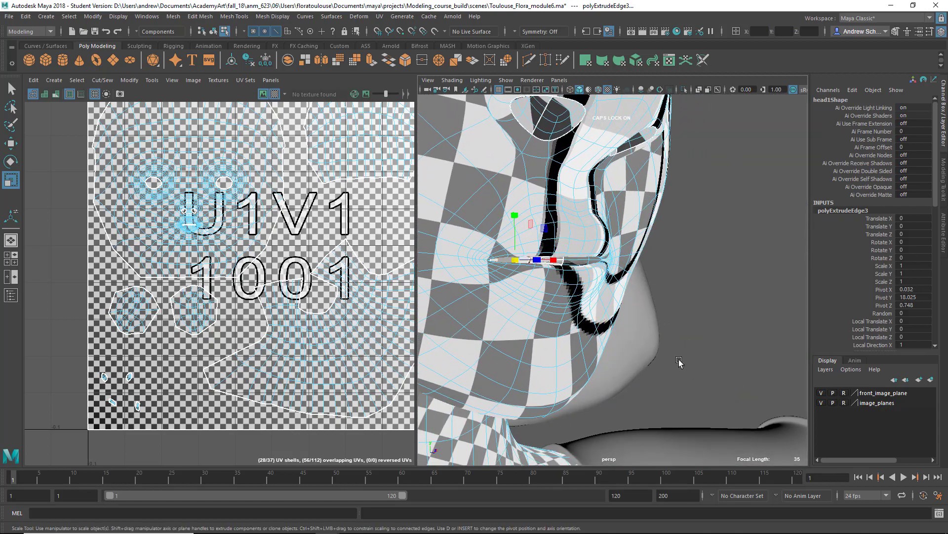
Return the head to object mode and view the whole face and neck from the side.
{"action": "right_click_drag", "start_coordinate": [521, 309], "coordinate": [668, 378], "text": "alt"}
{"action": "middle_click_drag", "start_coordinate": [668, 379], "coordinate": [741, 382], "text": "alt"}
{"action": "right_click_drag", "start_coordinate": [741, 381], "coordinate": [566, 367], "text": "alt"}
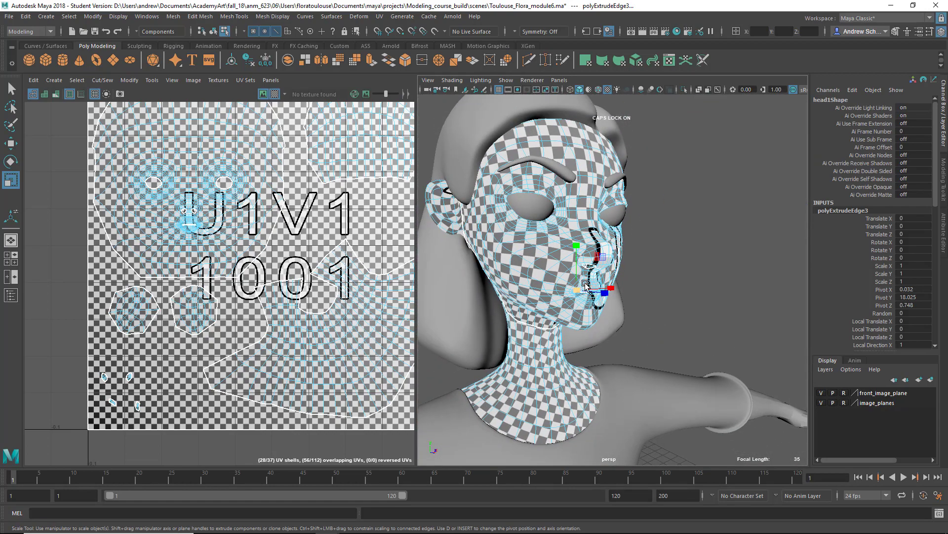
{"action": "right_click_drag", "start_coordinate": [586, 251], "coordinate": [612, 227]}
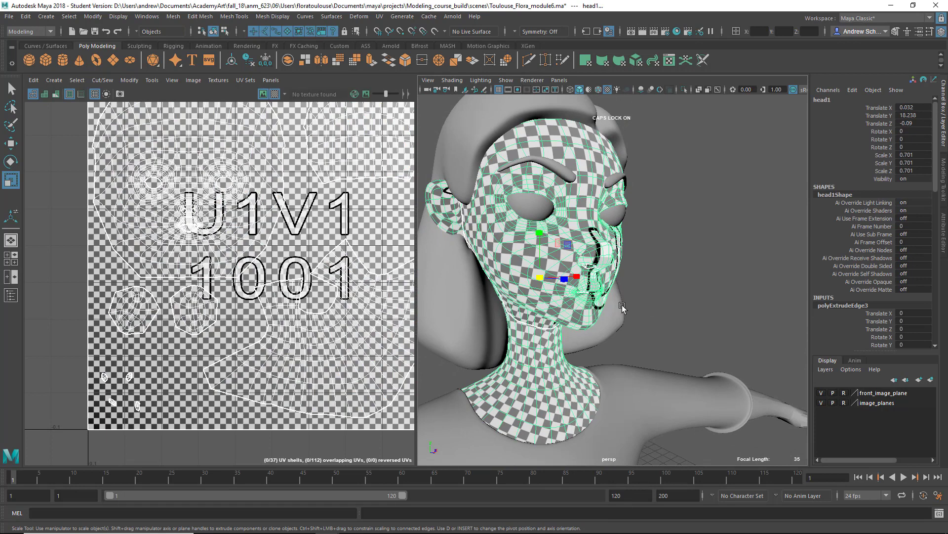
{"action": "left_click_drag", "start_coordinate": [606, 329], "coordinate": [636, 336], "text": "alt"}
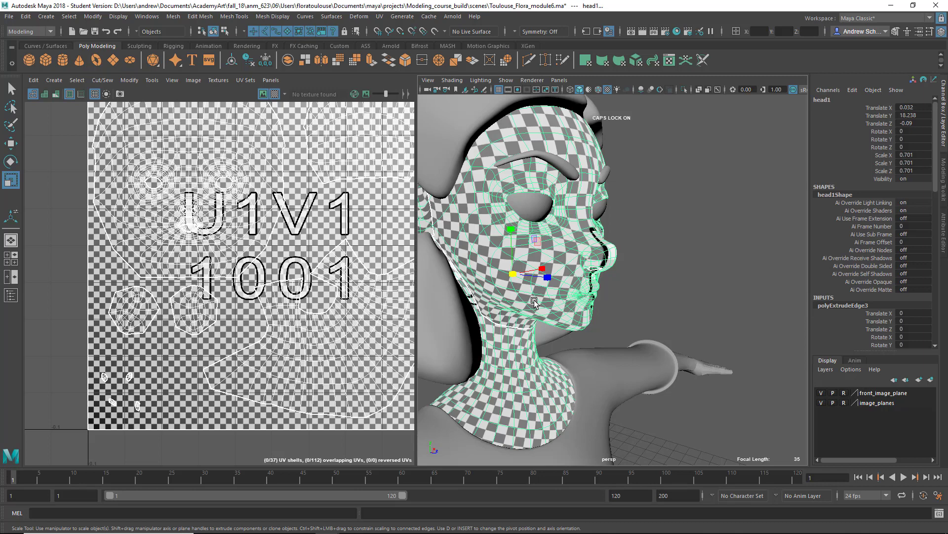
{"action": "key", "text": "Caps_Lock"}
Select the right and left eyeballs in turn and inspect their UVs with the checker map.
{"action": "left_click", "coordinate": [525, 205]}
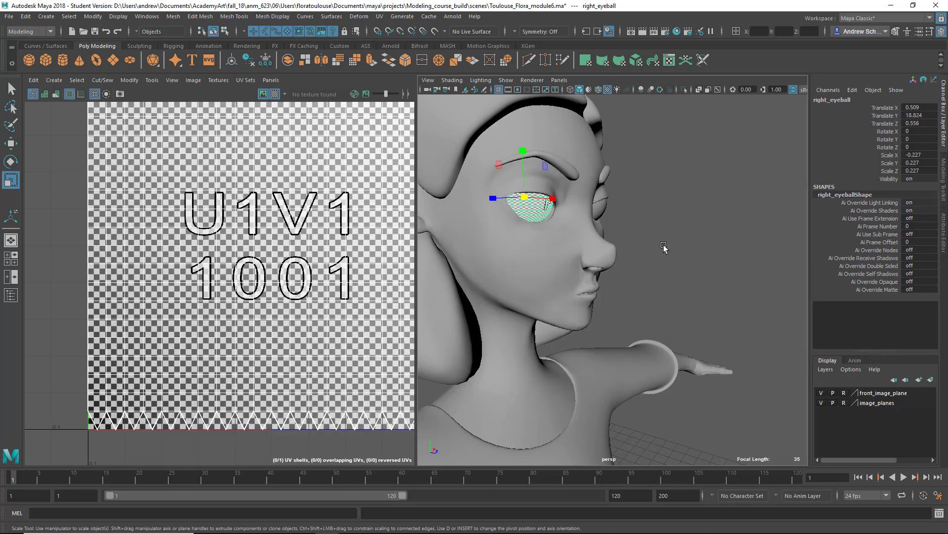
{"action": "left_click_drag", "start_coordinate": [664, 247], "coordinate": [597, 250], "text": "alt"}
{"action": "left_click", "coordinate": [646, 209]}
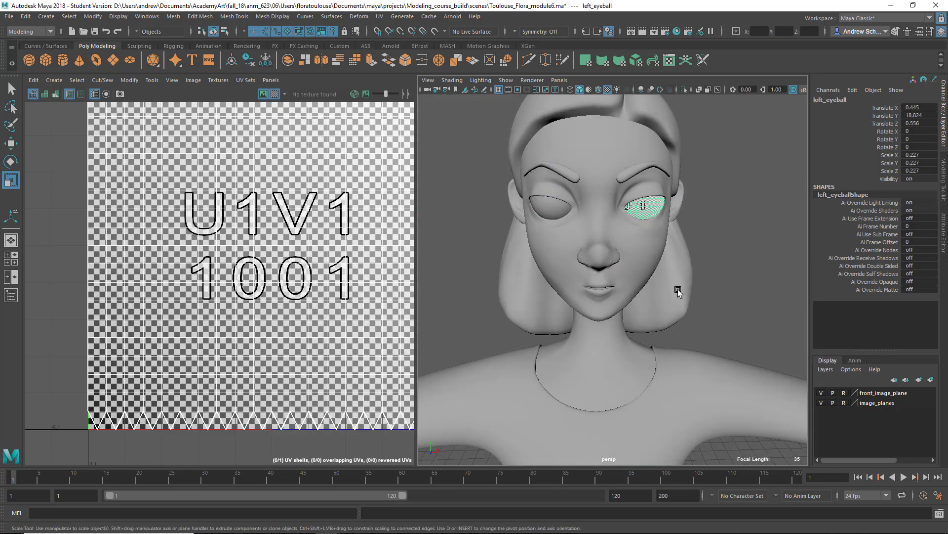
{"action": "left_click_drag", "start_coordinate": [679, 293], "coordinate": [641, 299], "text": "alt"}
{"action": "scroll", "coordinate": [641, 299], "scroll_direction": "up", "scroll_amount": 5}
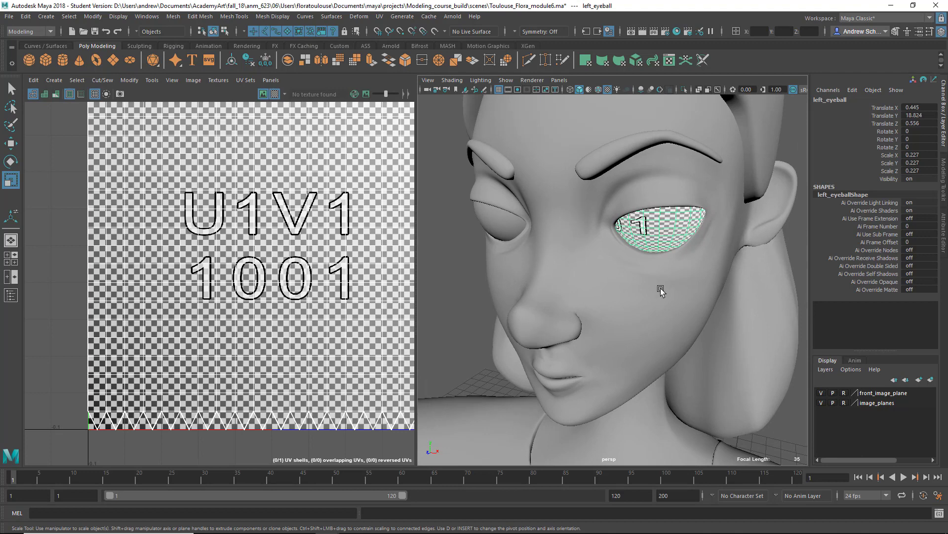
Select both eyeballs together, center their pivots, and clear the selection.
{"action": "key", "text": "e"}
{"action": "scroll", "coordinate": [644, 231], "scroll_direction": "down", "scroll_amount": 5}
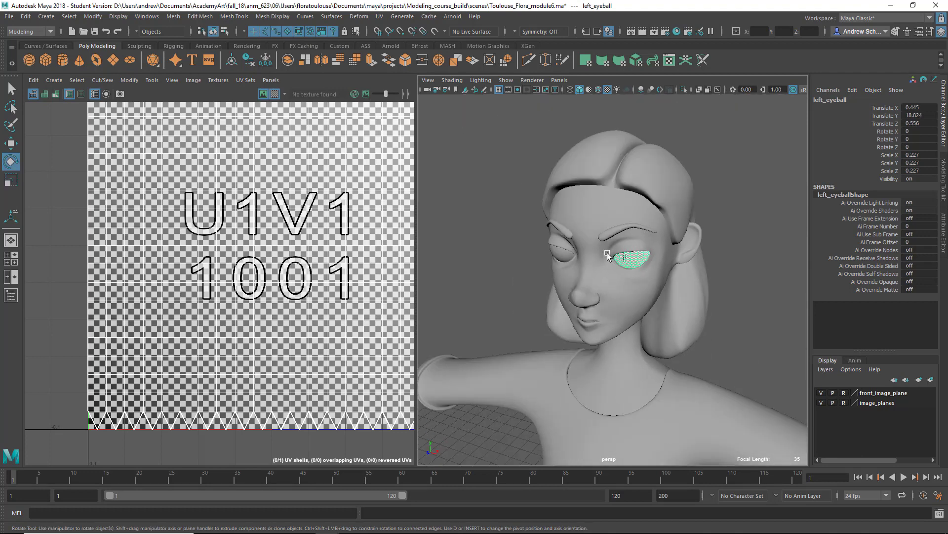
{"action": "key", "text": "a"}
{"action": "key", "text": "f"}
{"action": "left_click", "coordinate": [544, 245]}
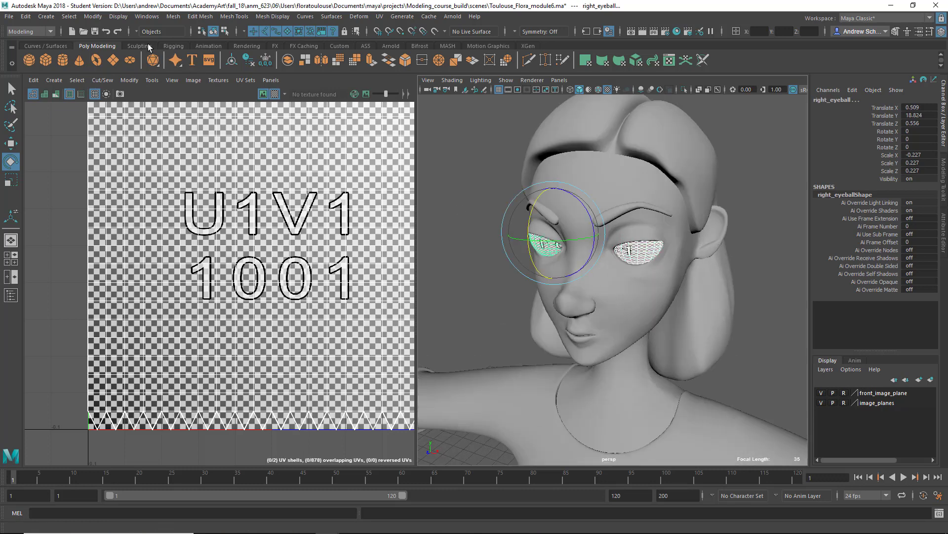
{"action": "left_click", "coordinate": [92, 16]}
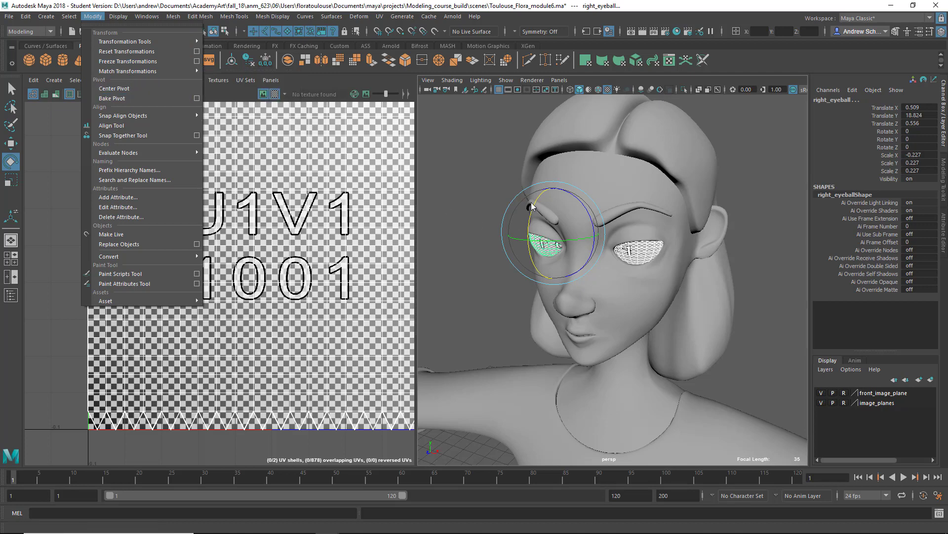
{"action": "left_click", "coordinate": [140, 89]}
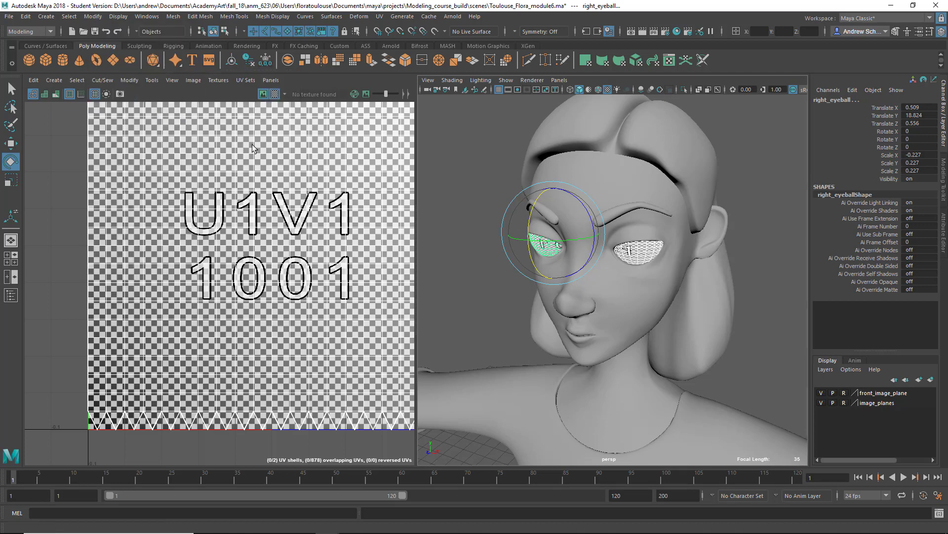
{"action": "left_click_drag", "start_coordinate": [535, 225], "coordinate": [508, 302]}
{"action": "left_click", "coordinate": [508, 302]}
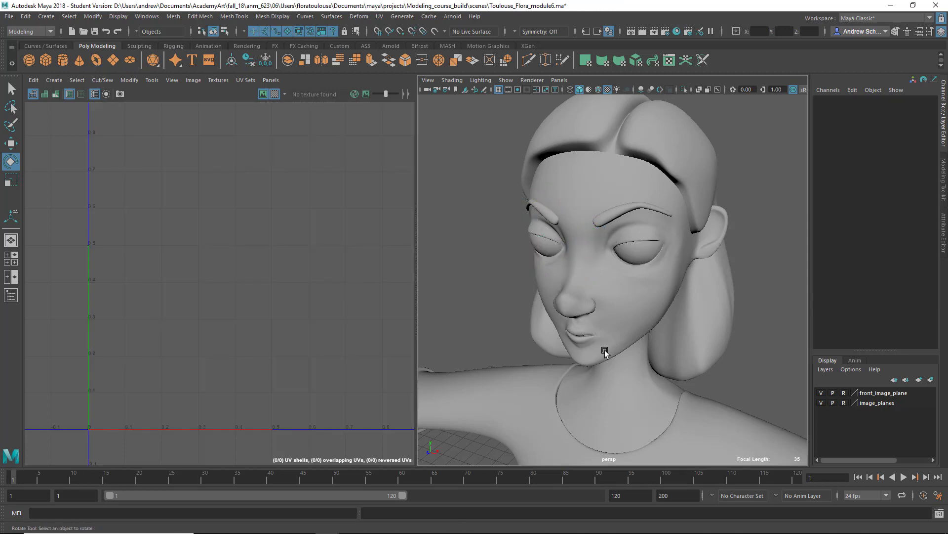
{"action": "scroll", "coordinate": [605, 350], "scroll_direction": "down", "scroll_amount": 5}
{"action": "scroll", "coordinate": [605, 350], "scroll_direction": "down", "scroll_amount": 3}
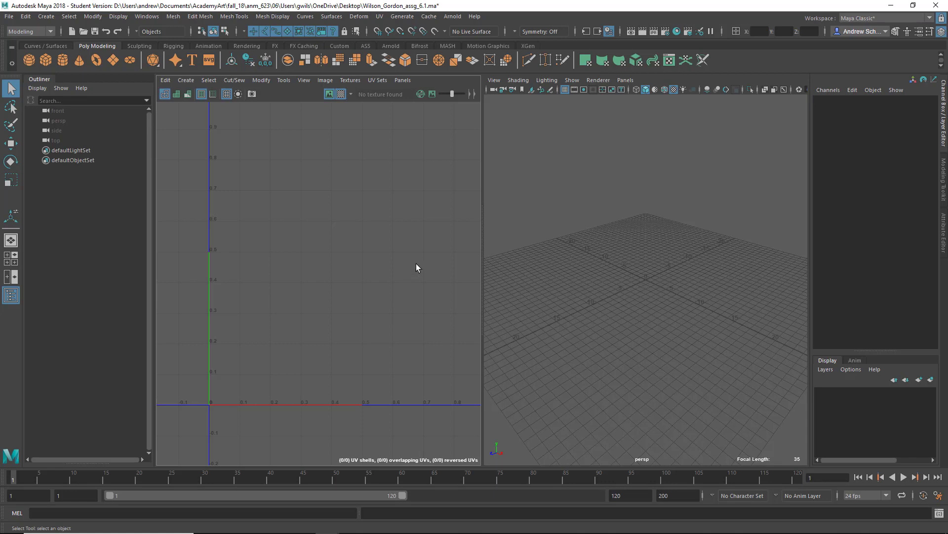
Start opening a scene and go up from the Desktop folder to the 06 folder.
{"action": "key", "text": "ctrl+o"}
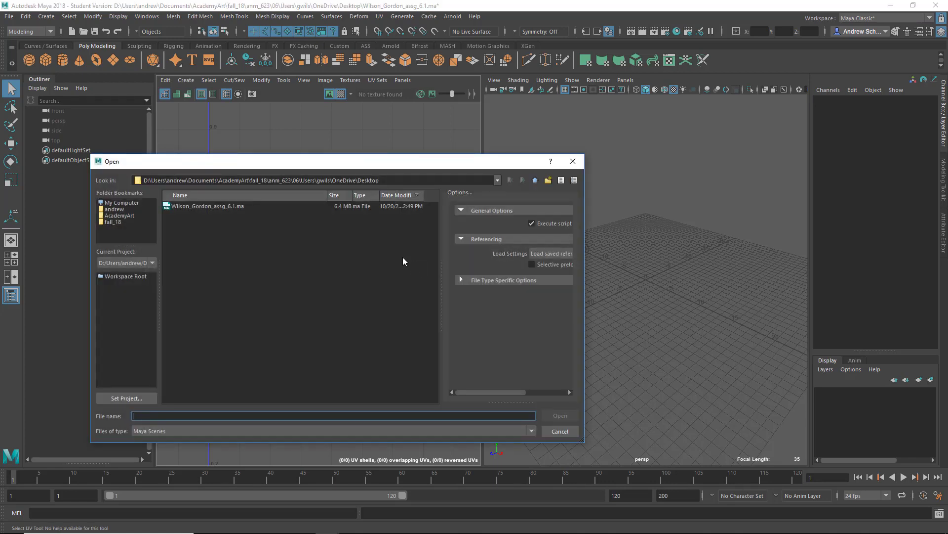
{"action": "double_click", "coordinate": [538, 180]}
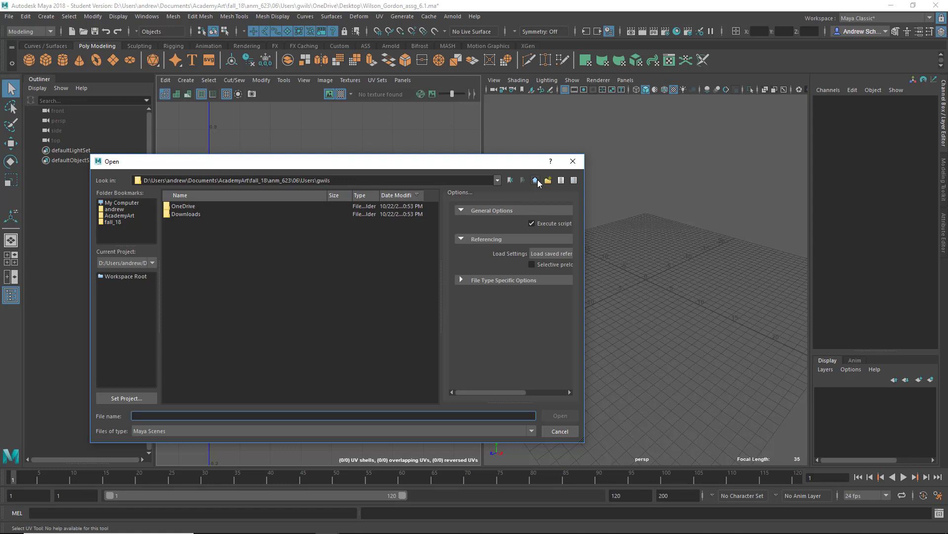
{"action": "left_click", "coordinate": [536, 181]}
{"action": "left_click", "coordinate": [536, 181]}
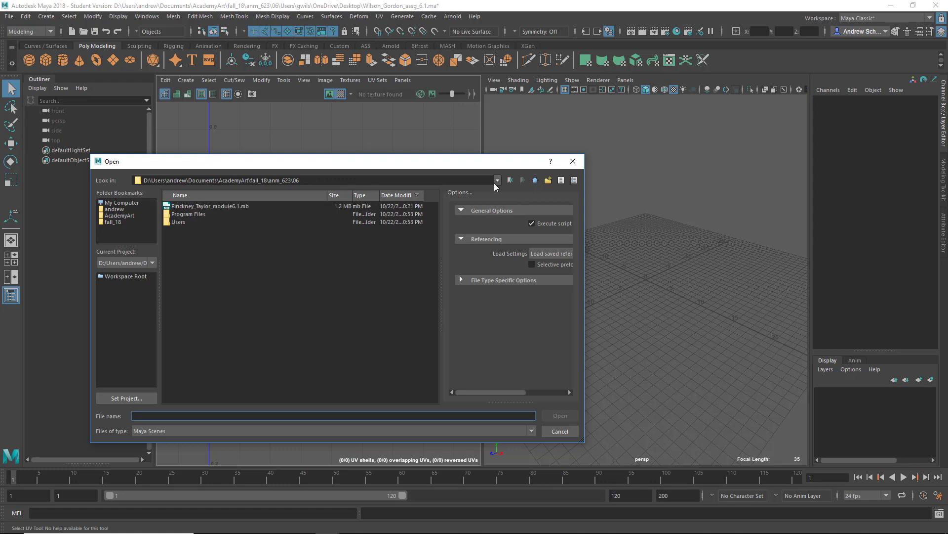
Look for scene files in the nested Program Files folders down to Textures, and return to the 06 folder.
{"action": "double_click", "coordinate": [216, 215]}
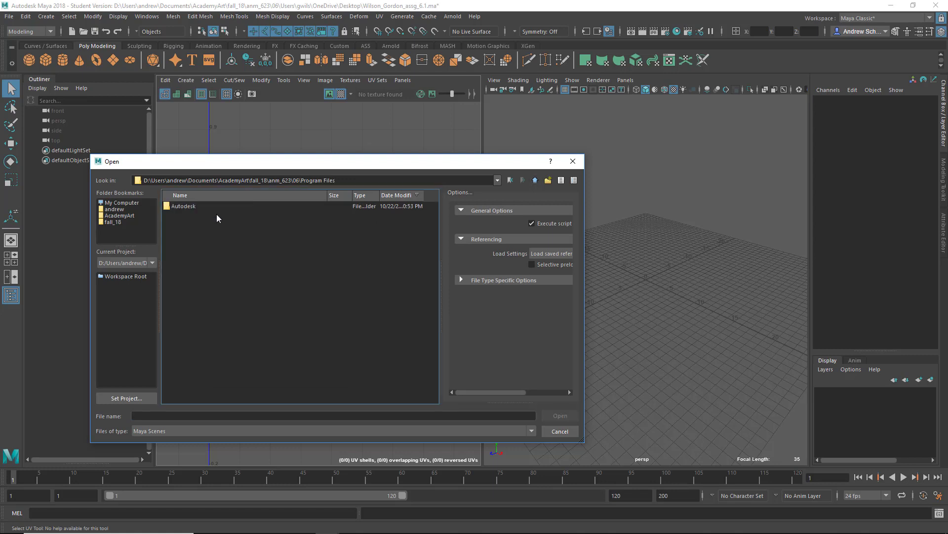
{"action": "double_click", "coordinate": [215, 205]}
{"action": "double_click", "coordinate": [215, 206]}
{"action": "double_click", "coordinate": [215, 206]}
{"action": "double_click", "coordinate": [215, 206]}
{"action": "double_click", "coordinate": [215, 206]}
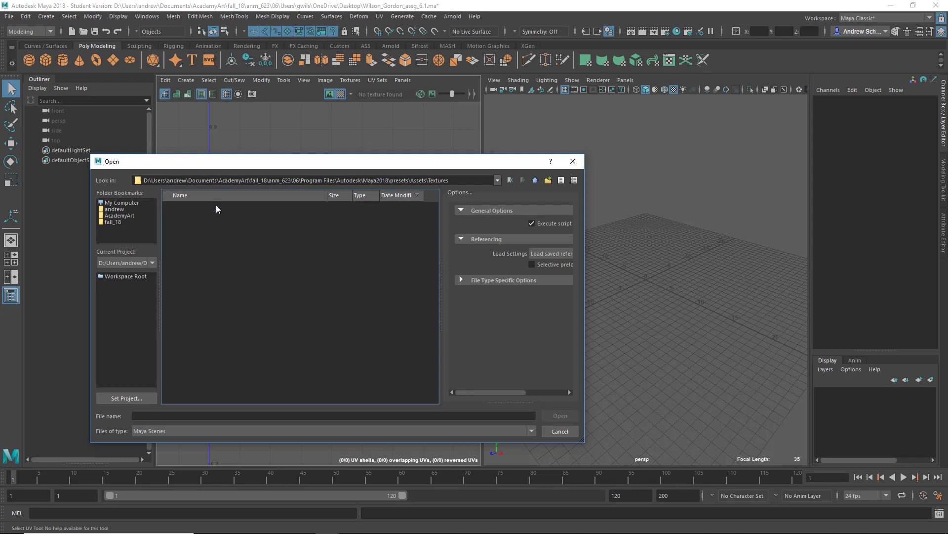
{"action": "left_click", "coordinate": [535, 181]}
{"action": "left_click", "coordinate": [535, 181]}
{"action": "left_click", "coordinate": [535, 181]}
{"action": "left_click", "coordinate": [535, 181]}
{"action": "left_click", "coordinate": [535, 181]}
{"action": "left_click", "coordinate": [535, 180]}
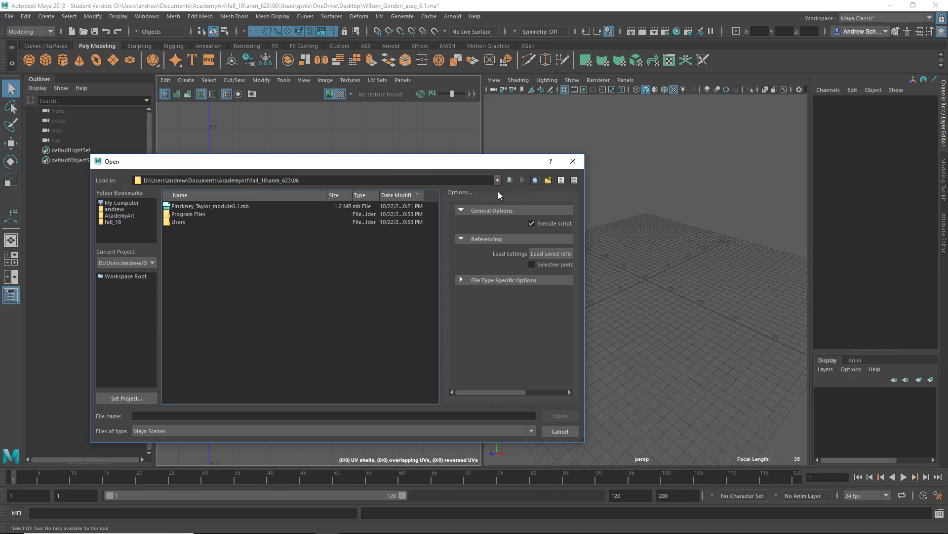
Check the Downloads folder inside the Users folder of 06 for scenes, and go back up one level.
{"action": "double_click", "coordinate": [213, 223]}
{"action": "double_click", "coordinate": [212, 207]}
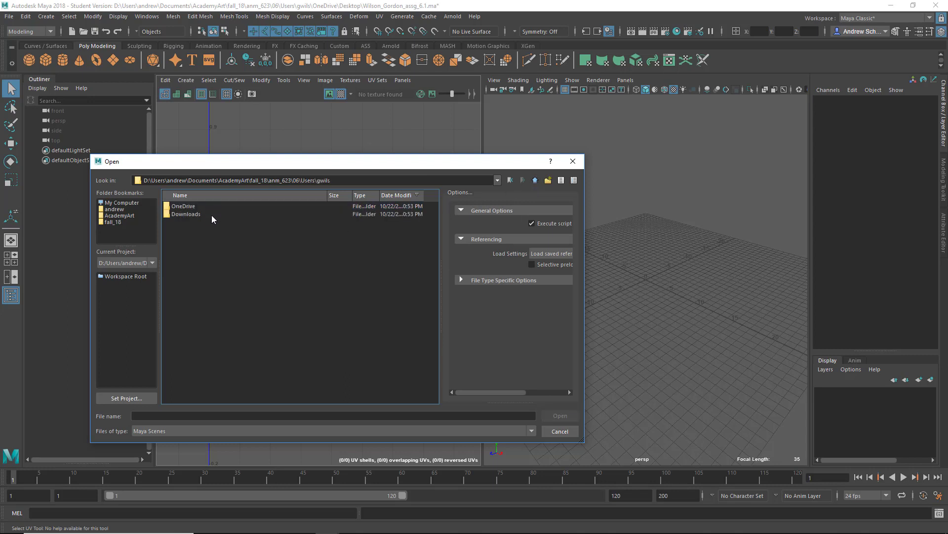
{"action": "double_click", "coordinate": [212, 216]}
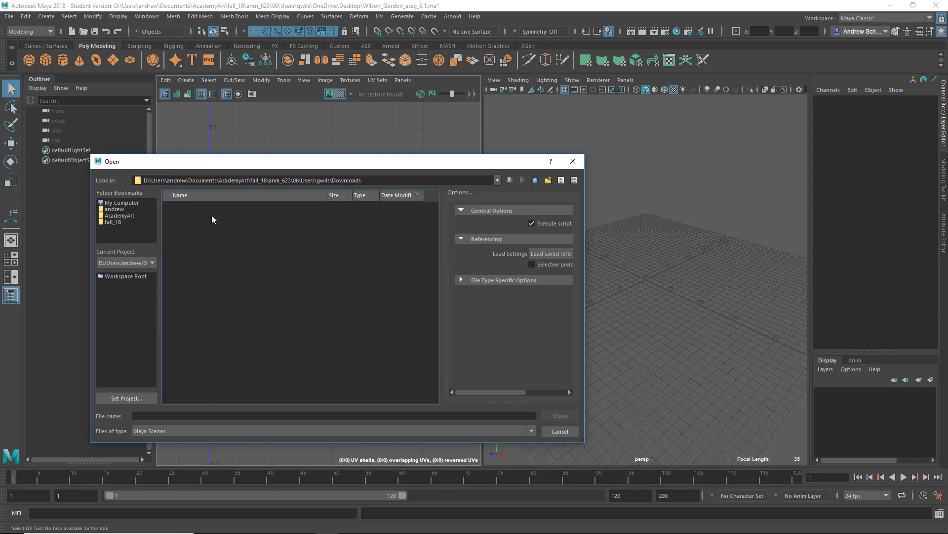
{"action": "left_click", "coordinate": [535, 180]}
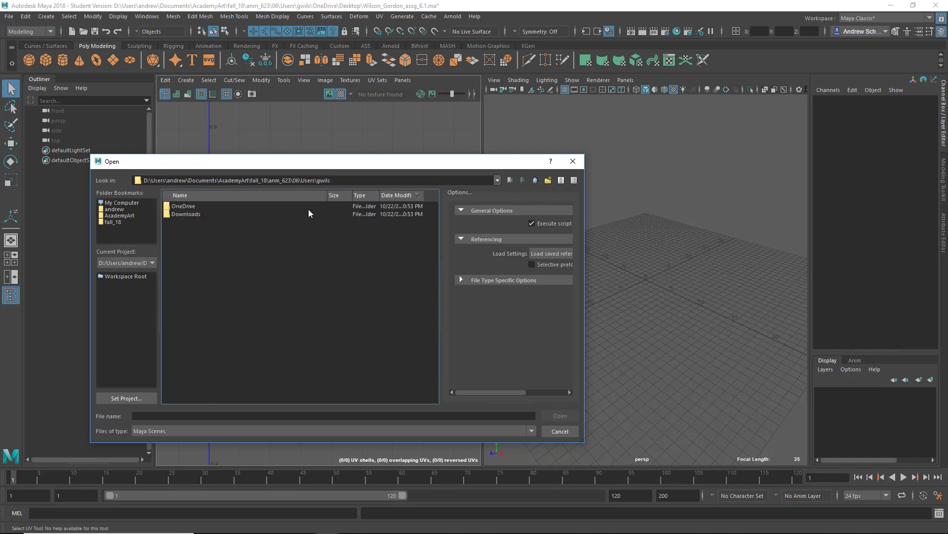
Open the student's assg_6.1 scene from the OneDrive Desktop folder.
{"action": "double_click", "coordinate": [308, 206]}
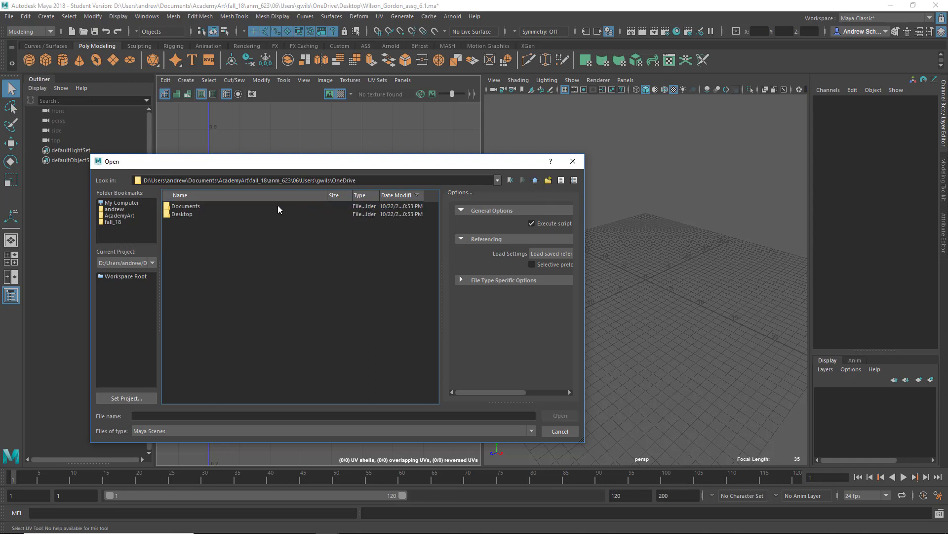
{"action": "double_click", "coordinate": [185, 215]}
{"action": "left_click", "coordinate": [183, 208]}
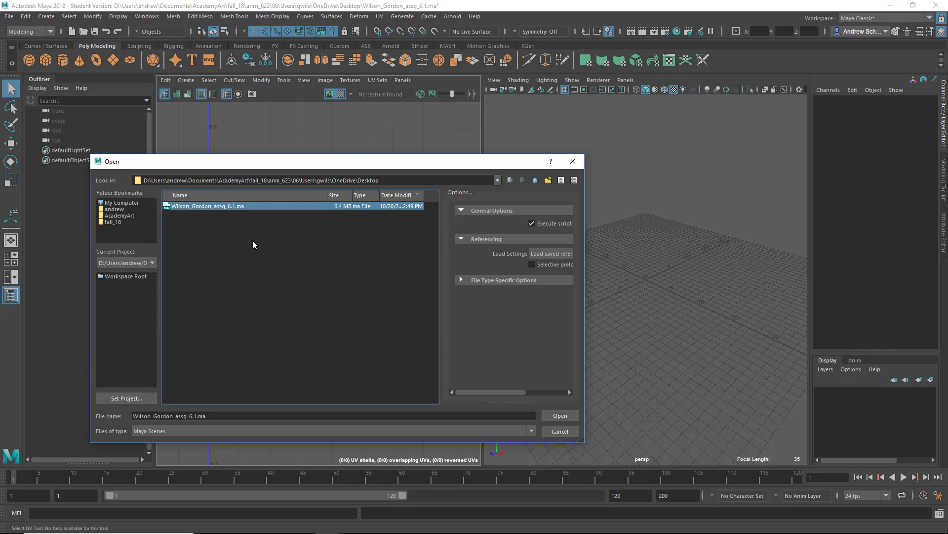
{"action": "double_click", "coordinate": [258, 206]}
{"action": "left_click", "coordinate": [464, 273]}
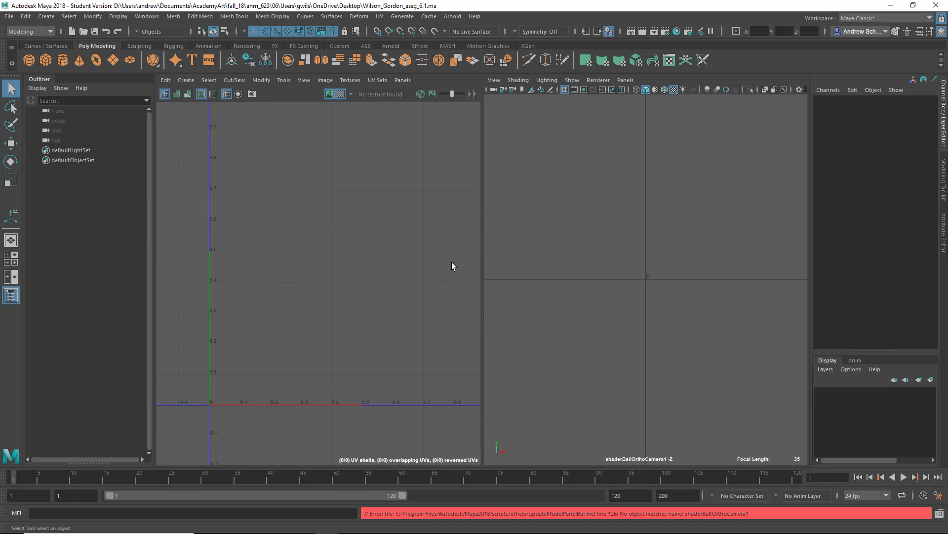
Load the next student's module6.1 scene, check its scenes folder in File Explorer, and return to Maya.
{"action": "left_click", "coordinate": [9, 16]}
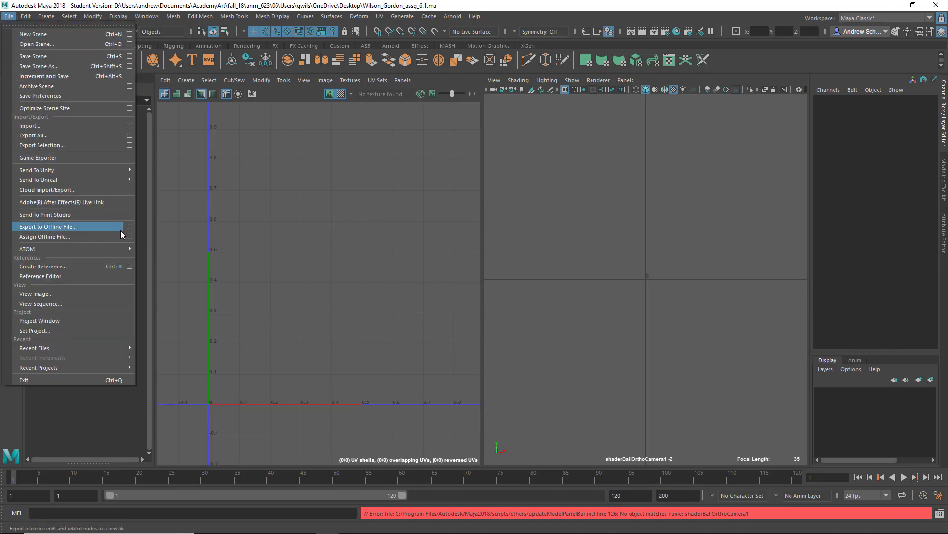
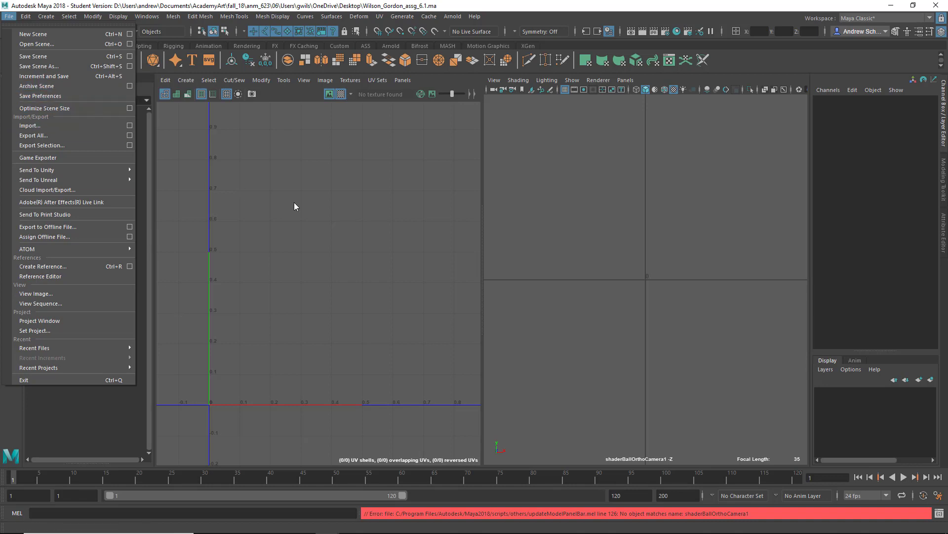
{"action": "left_click", "coordinate": [455, 248]}
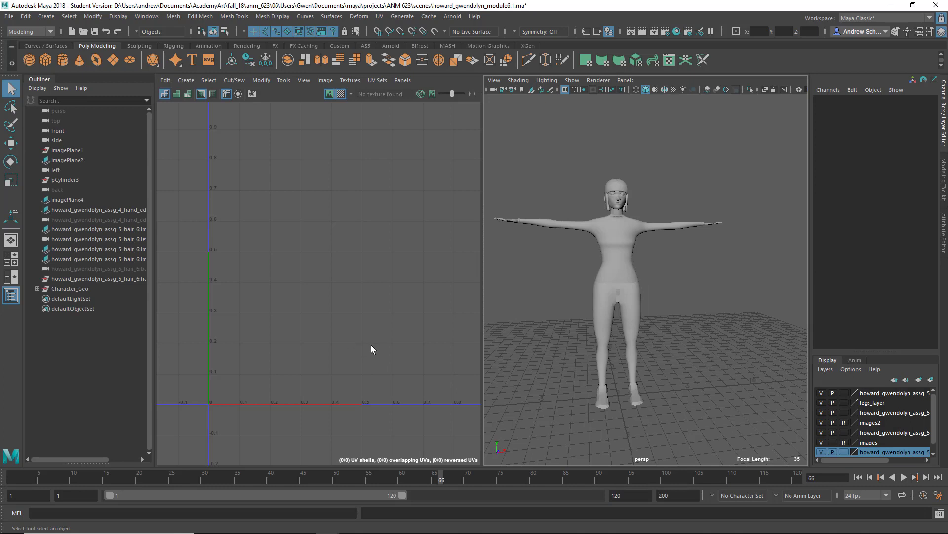
{"action": "mouse_move", "coordinate": [328, 531]}
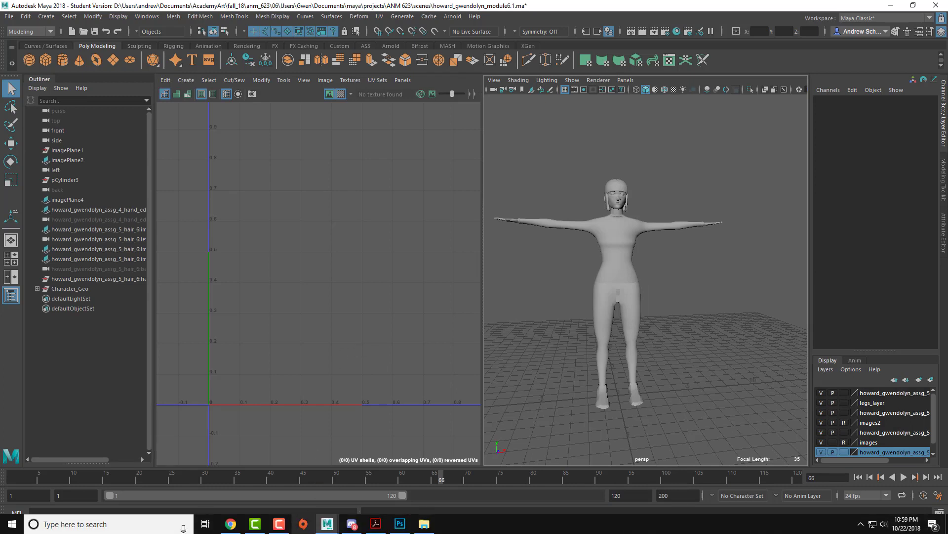
{"action": "left_click", "coordinate": [415, 527]}
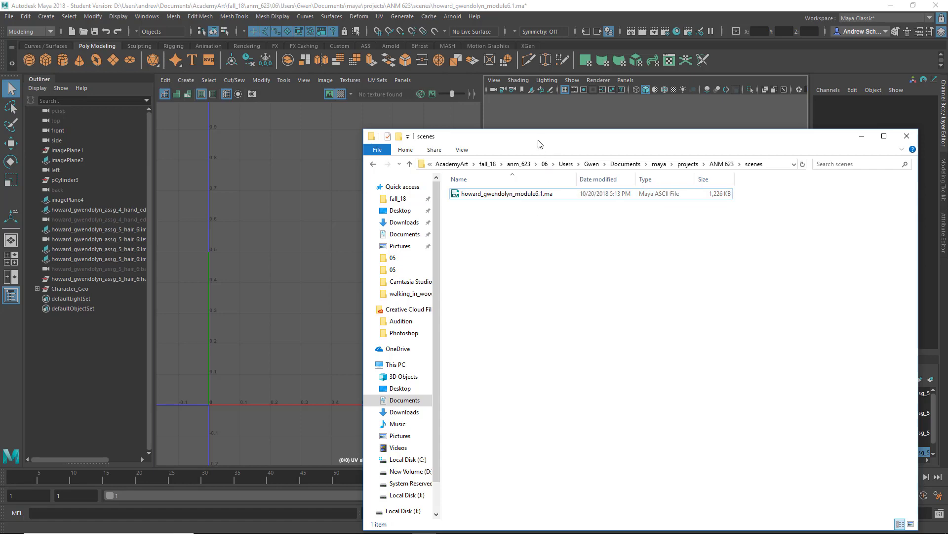
{"action": "left_click", "coordinate": [533, 113]}
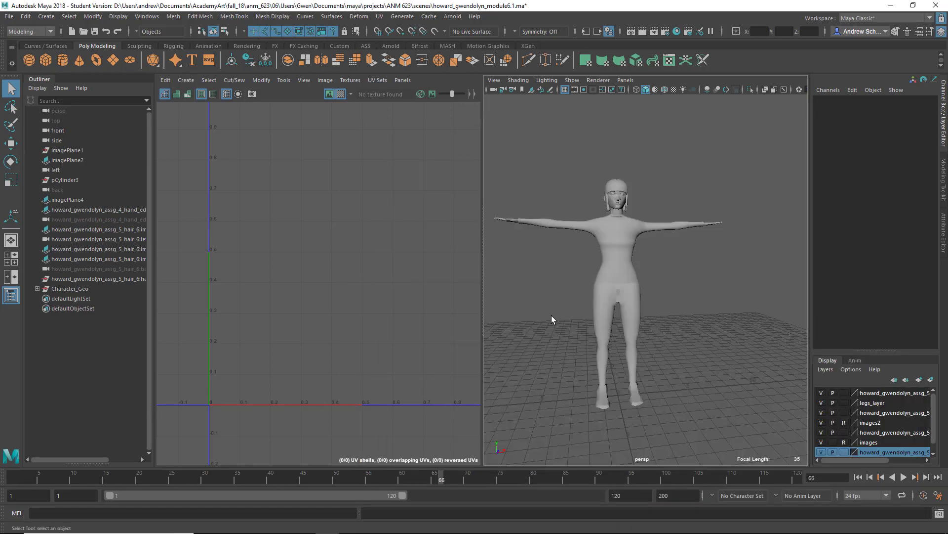
Select the upper body and inspect its checker map on the front and back of the torso.
{"action": "left_click", "coordinate": [606, 262]}
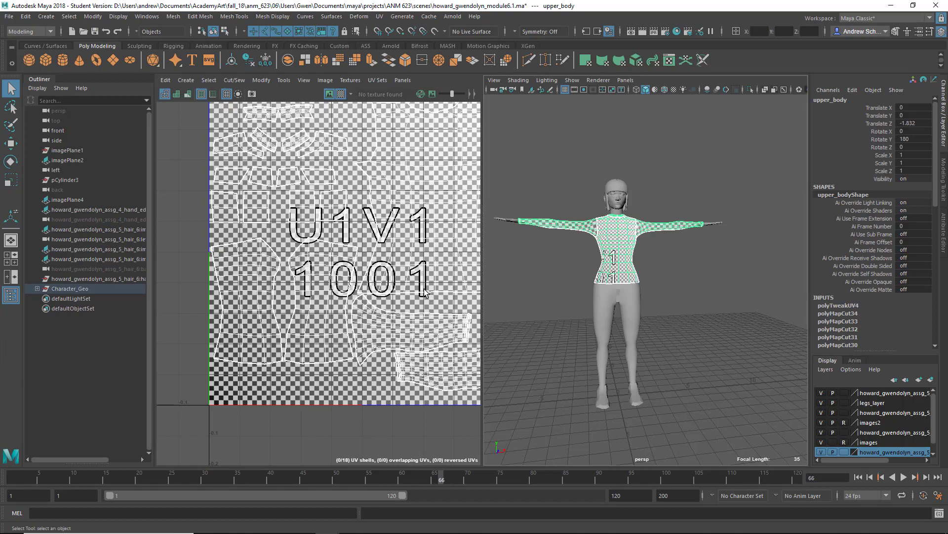
{"action": "scroll", "coordinate": [595, 252], "scroll_direction": "up", "scroll_amount": 5}
{"action": "middle_click_drag", "start_coordinate": [574, 231], "coordinate": [677, 393], "text": "alt"}
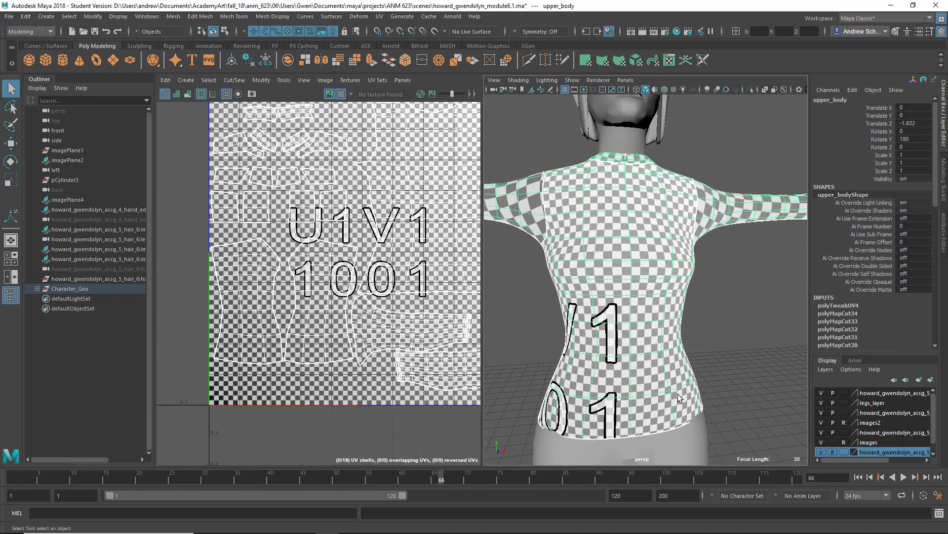
{"action": "left_click_drag", "start_coordinate": [548, 266], "coordinate": [808, 336], "text": "alt"}
{"action": "right_click_drag", "start_coordinate": [806, 336], "coordinate": [826, 305], "text": "alt"}
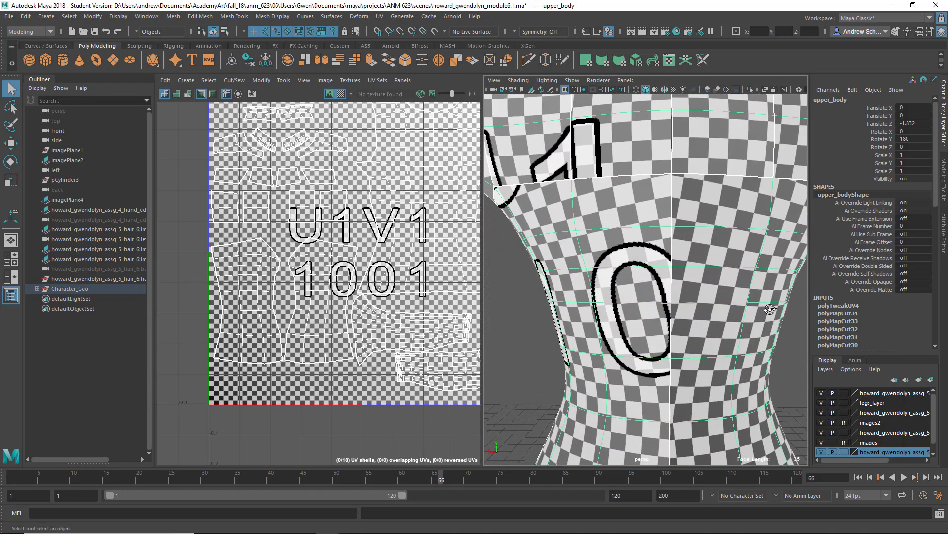
{"action": "left_click_drag", "start_coordinate": [771, 316], "coordinate": [763, 334], "text": "alt"}
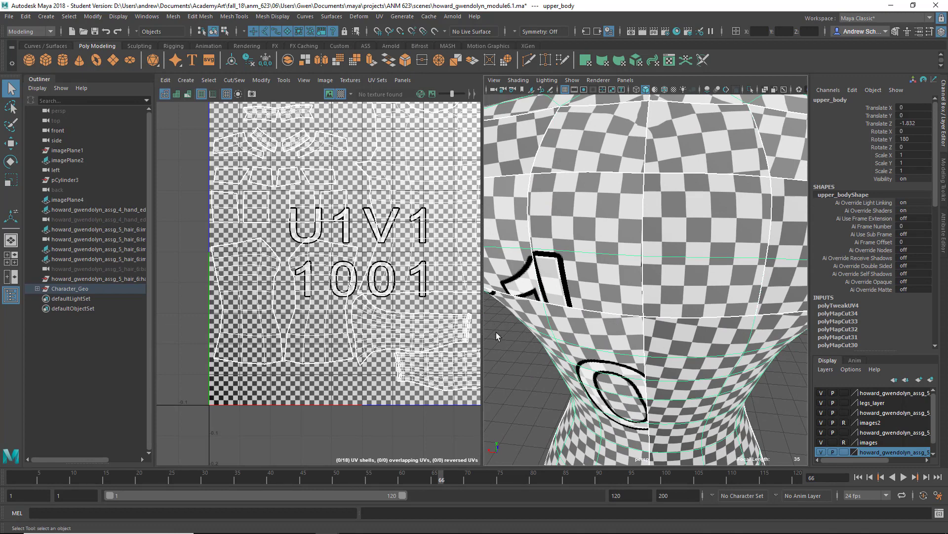
{"action": "scroll", "coordinate": [527, 343], "scroll_direction": "down", "scroll_amount": 5}
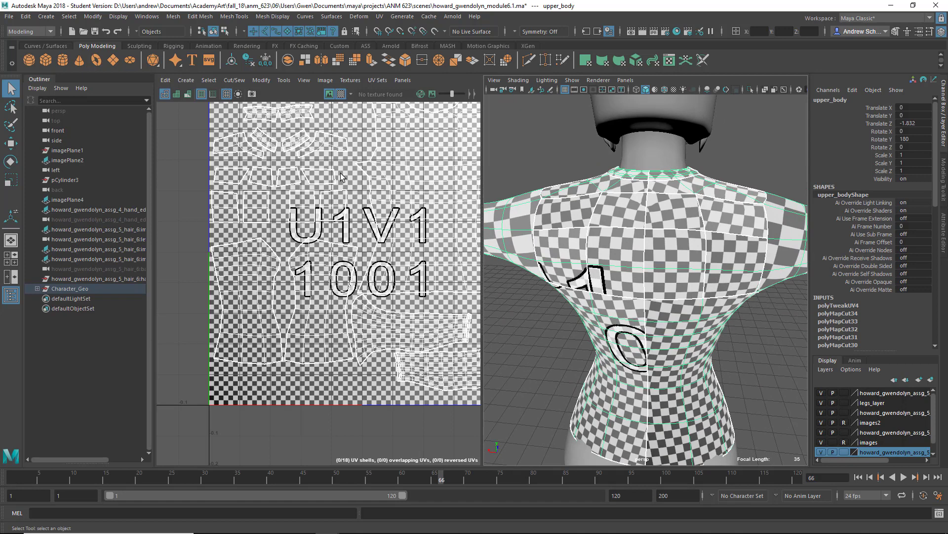
Replace the checker map on the upper body with the UV distortion display.
{"action": "left_click", "coordinate": [340, 94]}
{"action": "left_click", "coordinate": [188, 94]}
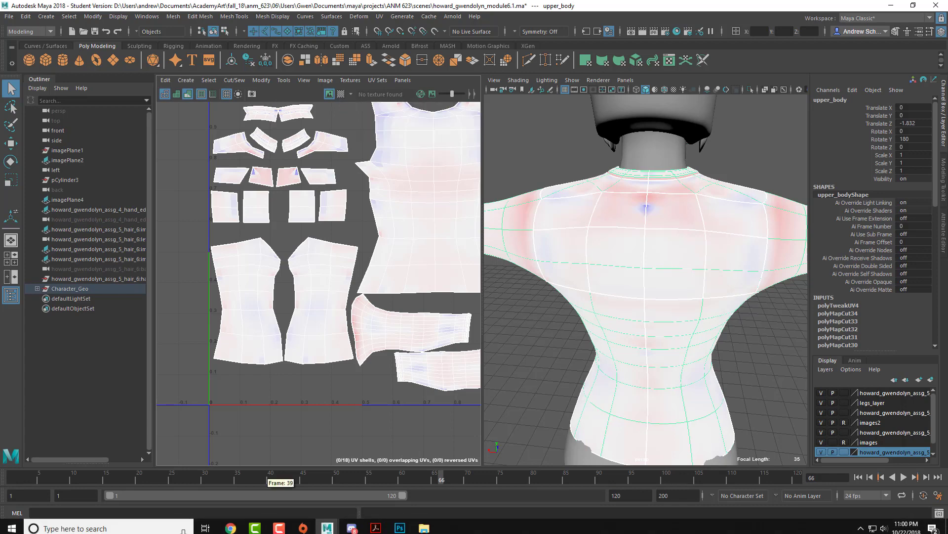
{"action": "left_click", "coordinate": [283, 530]}
{"action": "left_click", "coordinate": [282, 528]}
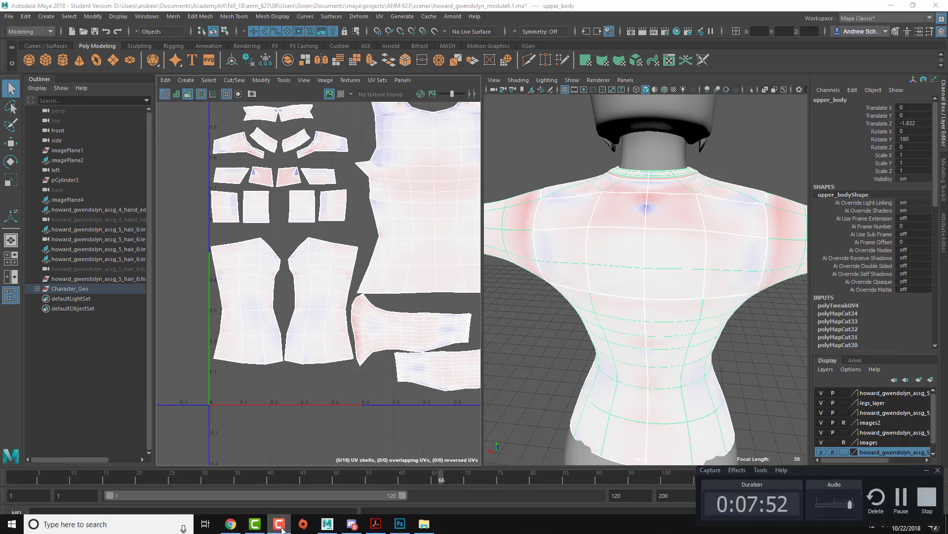
{"action": "left_click", "coordinate": [282, 528]}
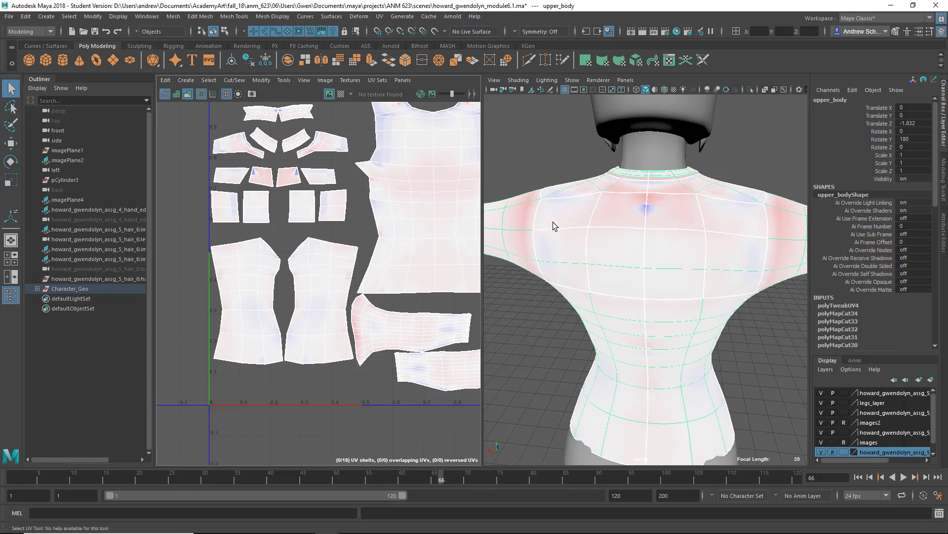
Examine the distortion on the character's back, and turn off the distortion and checker displays for the upper body.
{"action": "left_click_drag", "start_coordinate": [552, 274], "coordinate": [582, 270], "text": "alt"}
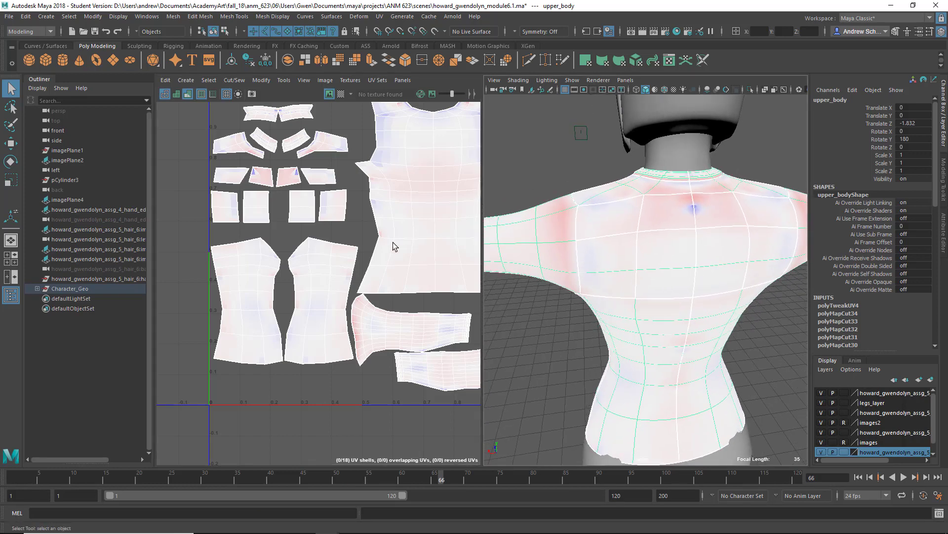
{"action": "right_click", "coordinate": [332, 223]}
{"action": "right_click_drag", "start_coordinate": [335, 222], "coordinate": [335, 225]}
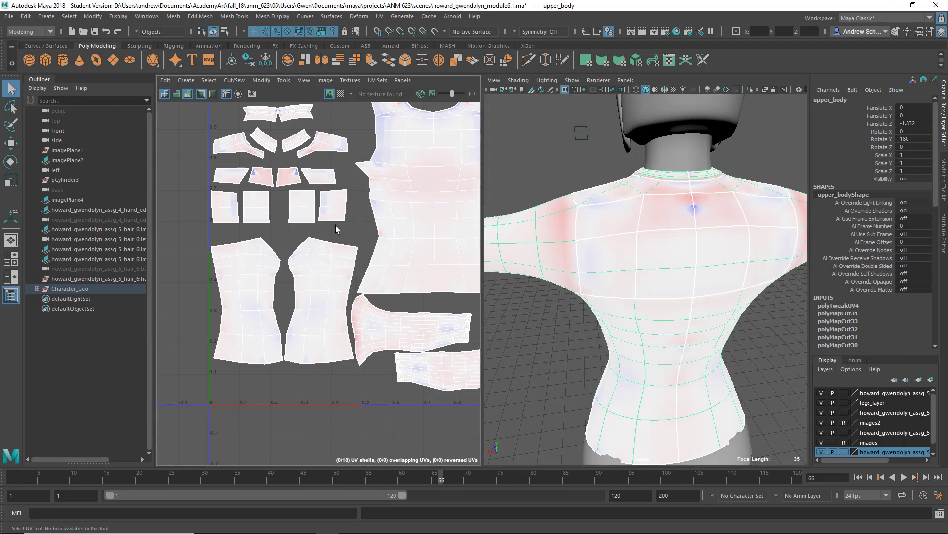
{"action": "left_click", "coordinate": [189, 94]}
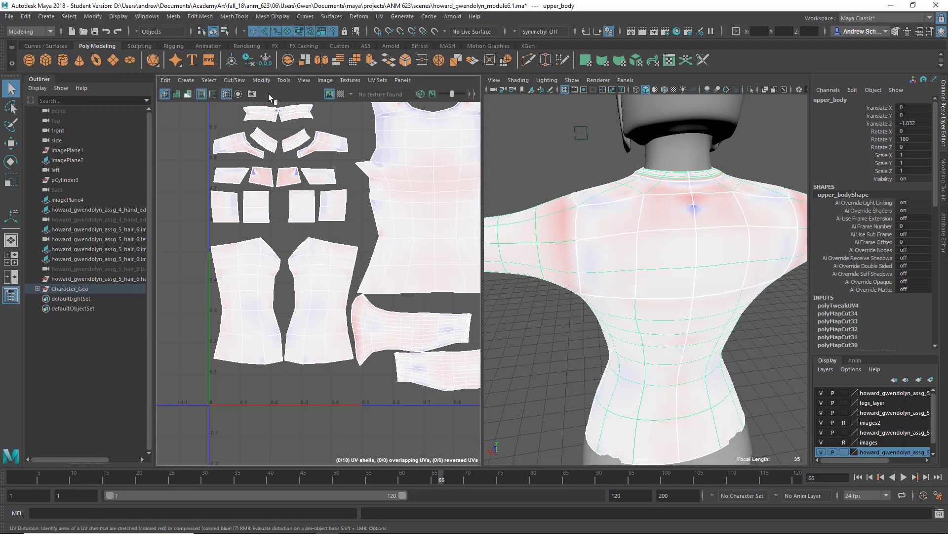
{"action": "left_click", "coordinate": [340, 94]}
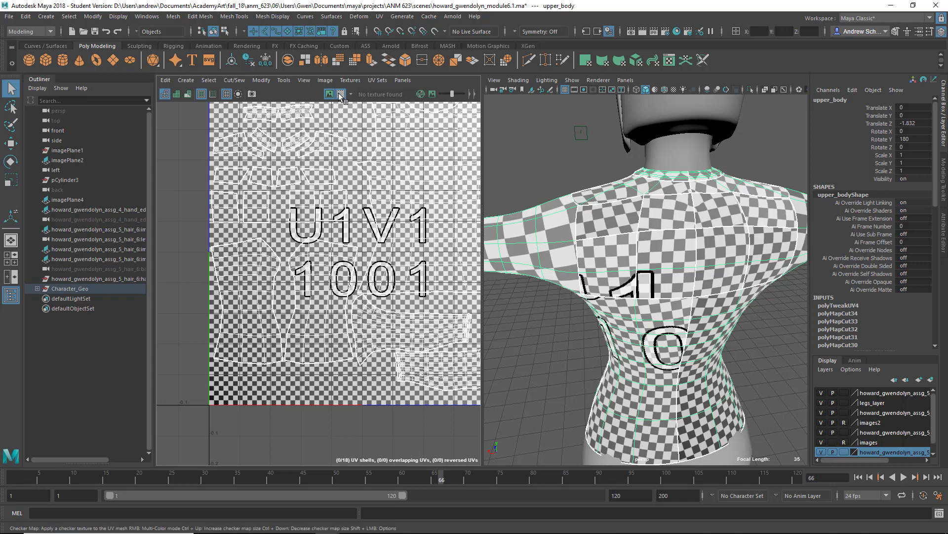
{"action": "left_click", "coordinate": [341, 94]}
Switch to face selection and pick faces in the small rectangular UV shells to locate them on the upper back.
{"action": "right_click", "coordinate": [341, 181]}
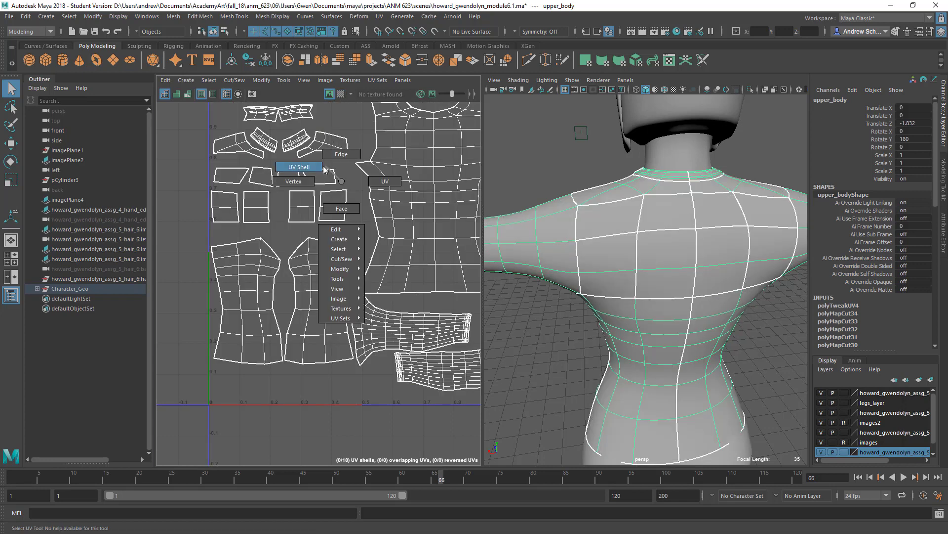
{"action": "left_click", "coordinate": [341, 207]}
{"action": "left_click", "coordinate": [333, 204]}
{"action": "left_click", "coordinate": [301, 204]}
{"action": "left_click", "coordinate": [300, 201]}
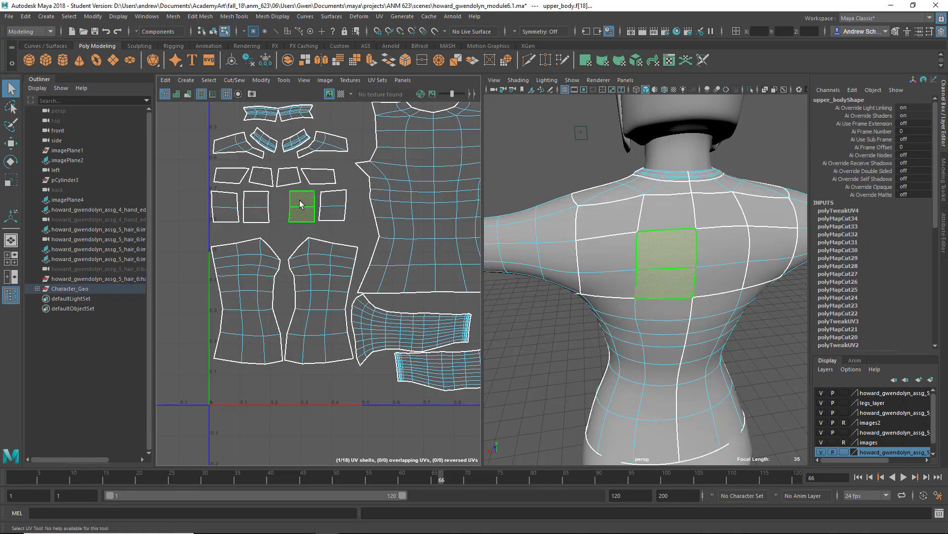
{"action": "left_click", "coordinate": [259, 203]}
{"action": "left_click", "coordinate": [230, 205]}
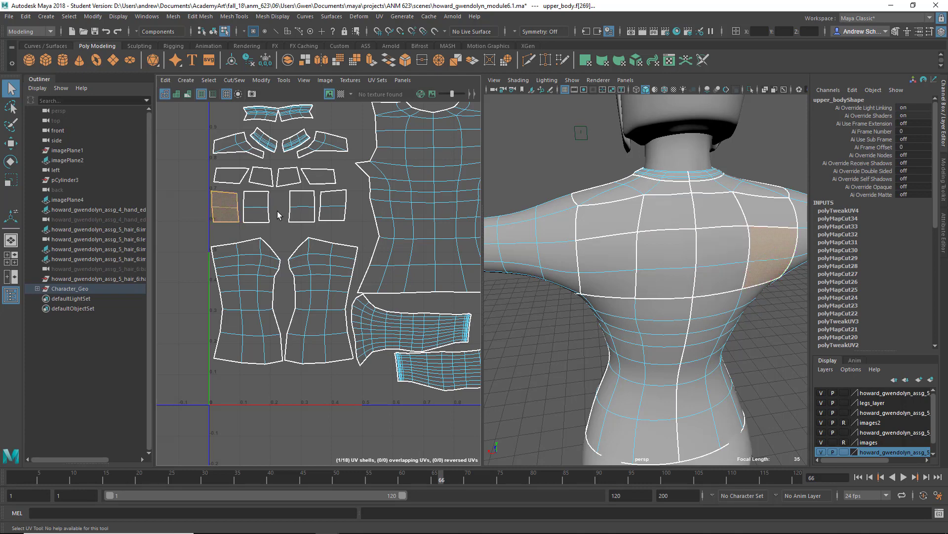
Join two neighbouring rectangular upper-back UV shells by selecting their shared side edges and applying Move and Sew.
{"action": "left_click", "coordinate": [277, 211]}
{"action": "right_click_drag", "start_coordinate": [300, 213], "coordinate": [301, 176]}
{"action": "left_click", "coordinate": [291, 207]}
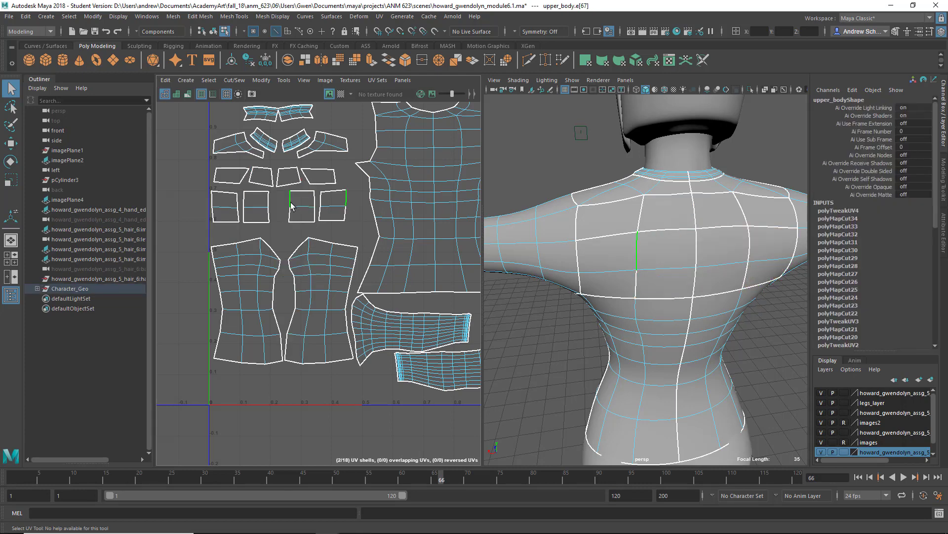
{"action": "left_click", "coordinate": [290, 201]}
{"action": "left_click", "coordinate": [290, 212], "text": "shift"}
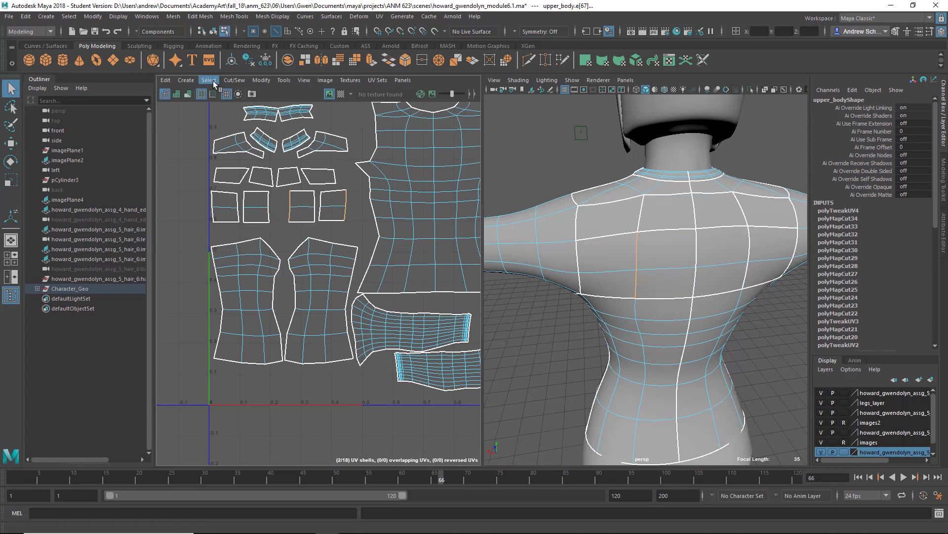
{"action": "left_click", "coordinate": [228, 79]}
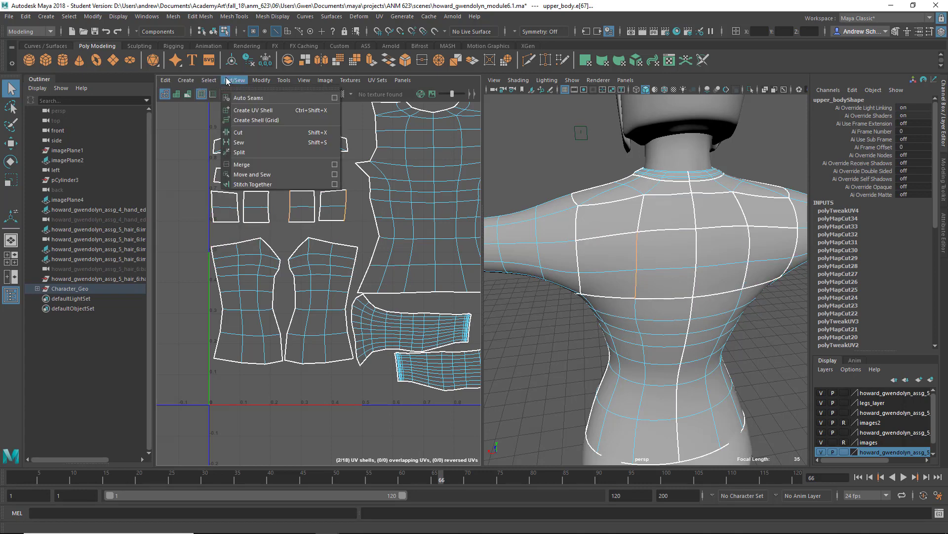
{"action": "left_click", "coordinate": [252, 174]}
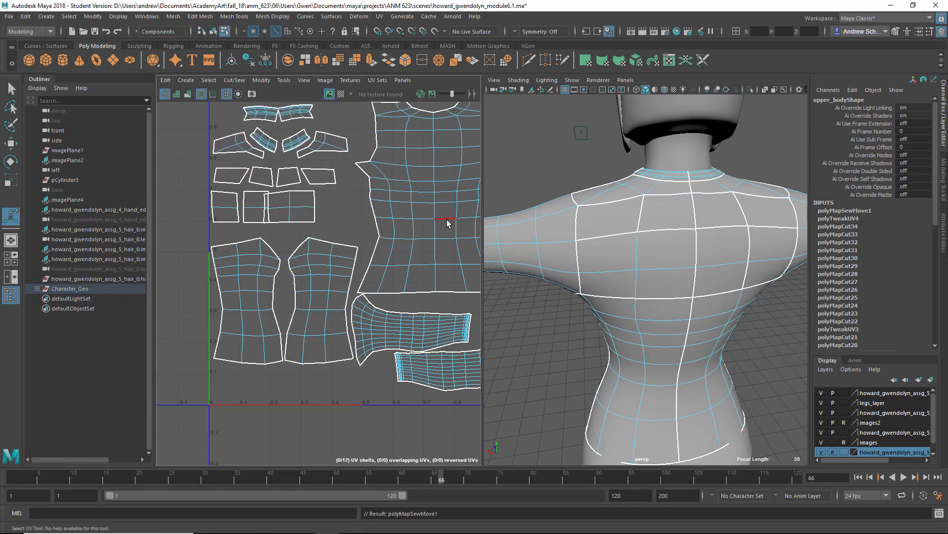
Select the joined upper-back UV shell and move it clear of the rectangular shell it overlaps.
{"action": "left_click", "coordinate": [301, 220]}
{"action": "right_click", "coordinate": [302, 218]}
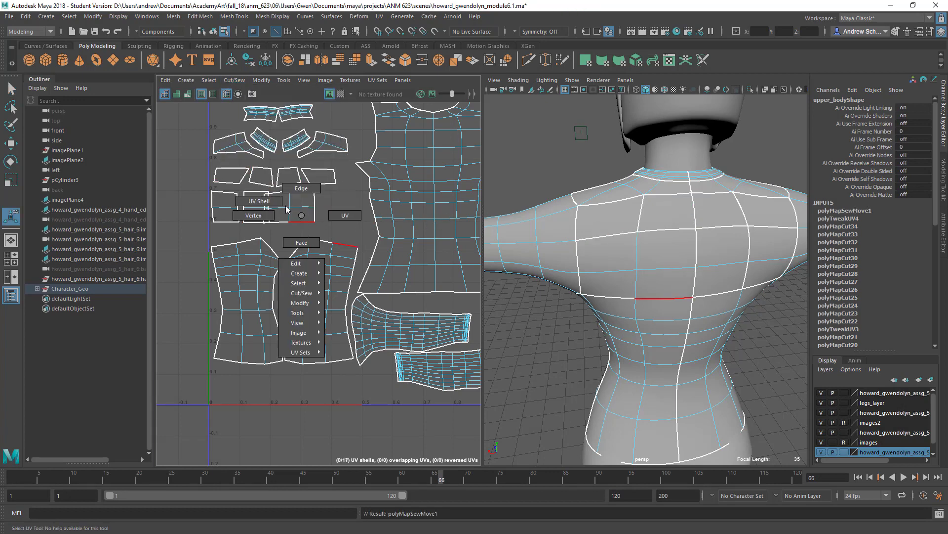
{"action": "right_click_drag", "start_coordinate": [286, 209], "coordinate": [282, 206]}
{"action": "left_click", "coordinate": [289, 211]}
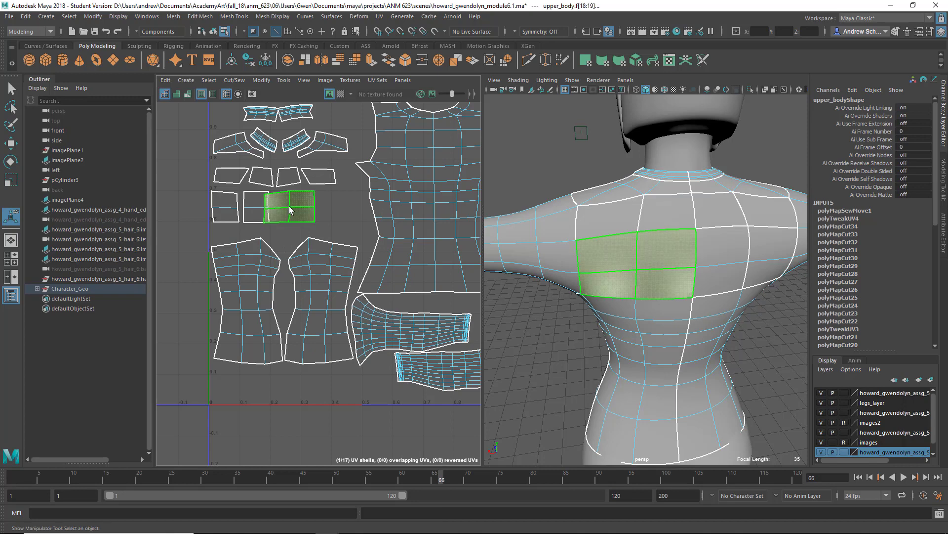
{"action": "key", "text": "w"}
{"action": "left_click_drag", "start_coordinate": [291, 208], "coordinate": [312, 207]}
Select the edges that the joined upper-back shell shares with its neighbour and attach that shell with Move and Sew.
{"action": "right_click_drag", "start_coordinate": [297, 203], "coordinate": [297, 173]}
{"action": "left_click", "coordinate": [286, 213]}
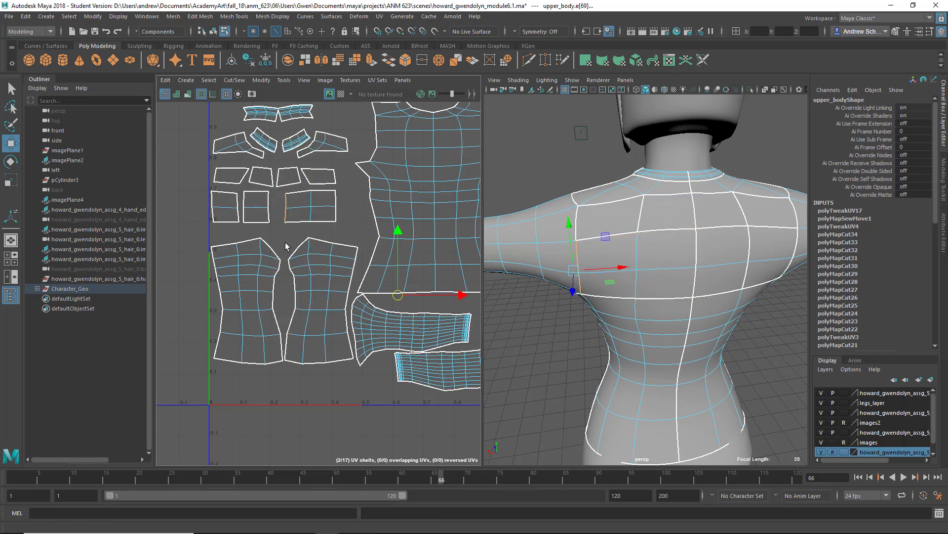
{"action": "scroll", "coordinate": [284, 241], "scroll_direction": "down", "scroll_amount": 3}
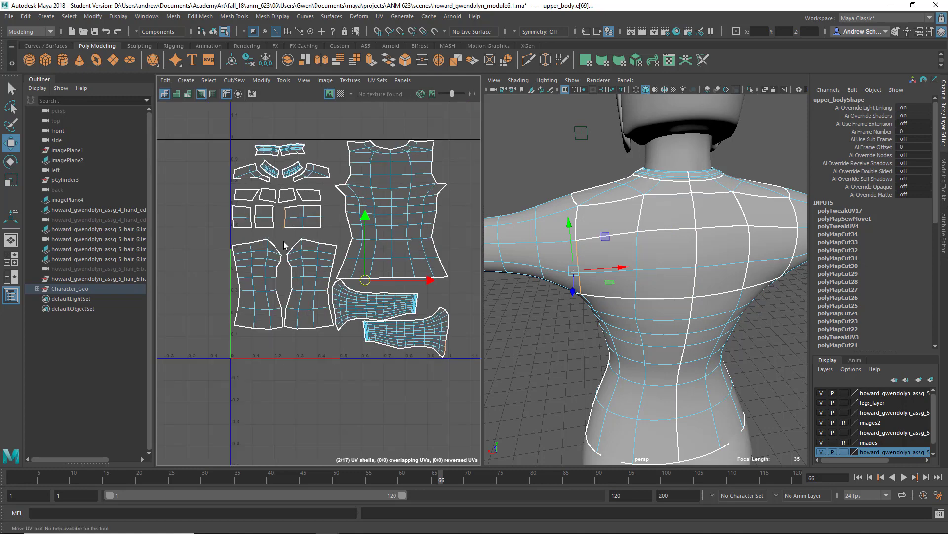
{"action": "left_click", "coordinate": [320, 221]}
{"action": "left_click", "coordinate": [320, 223]}
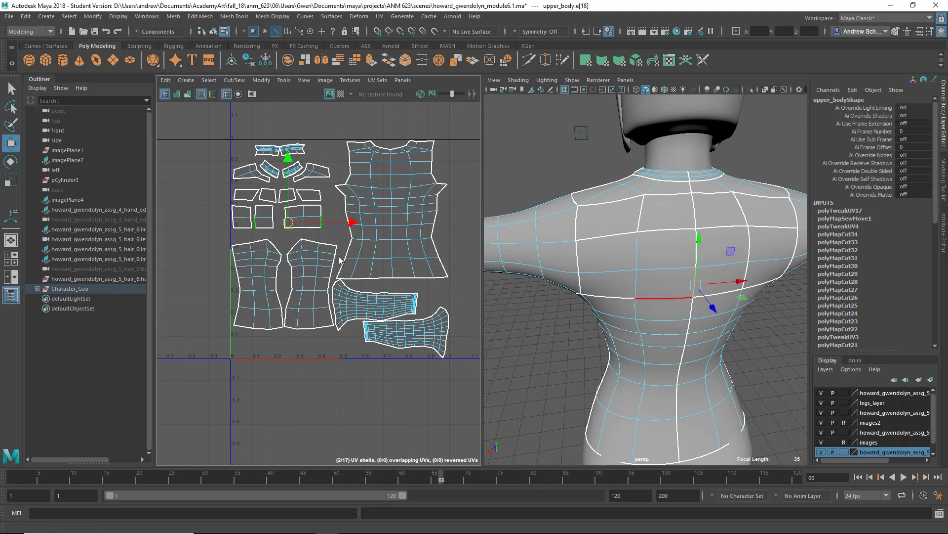
{"action": "left_click", "coordinate": [321, 211], "text": "shift"}
{"action": "right_click", "coordinate": [332, 207]}
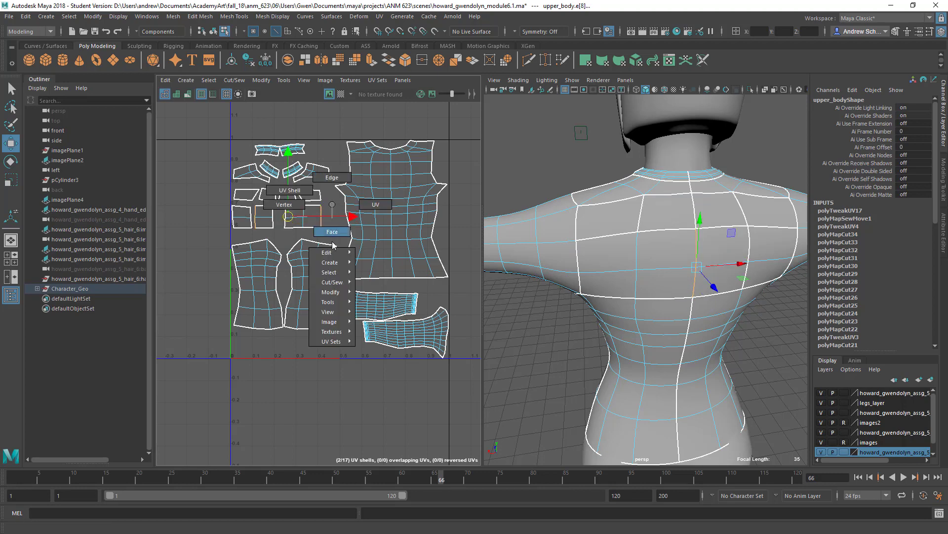
{"action": "mouse_move", "coordinate": [335, 283]}
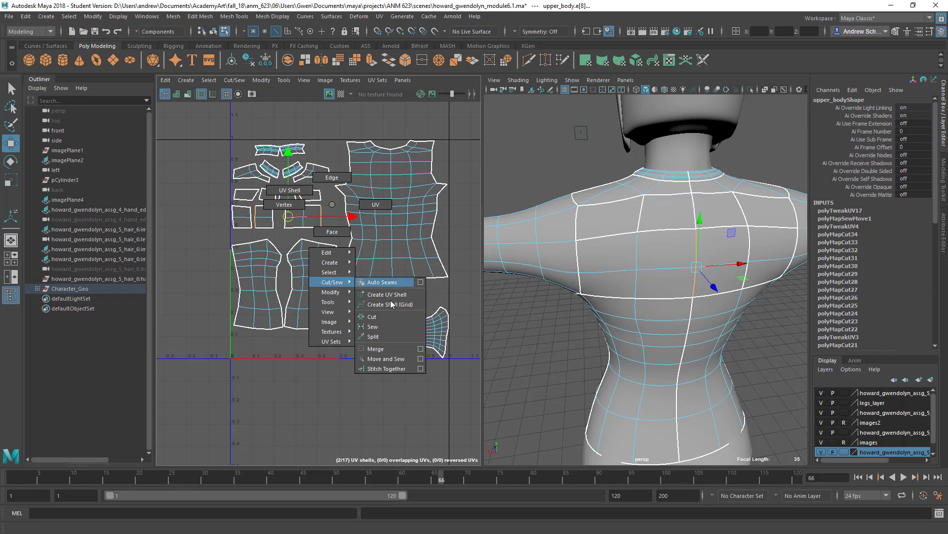
{"action": "left_click", "coordinate": [386, 358]}
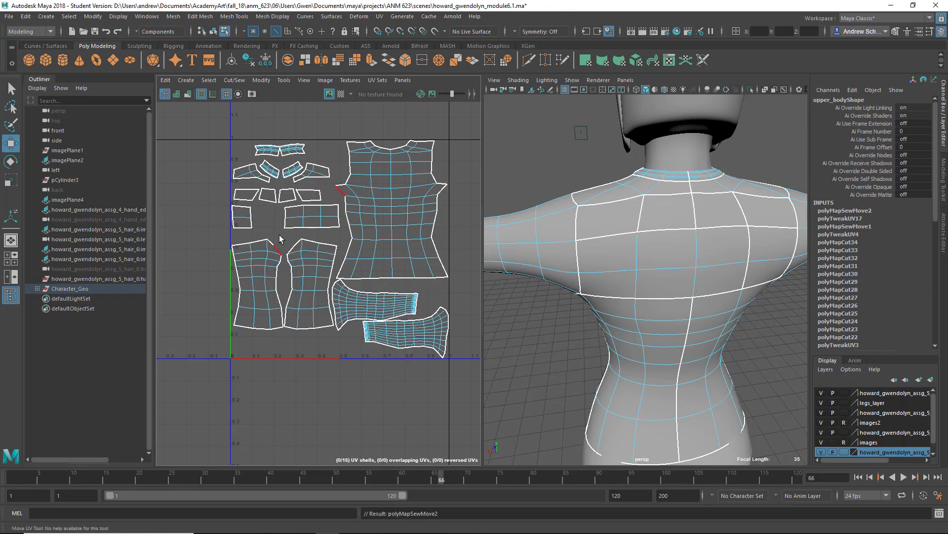
Attach the last single rectangular shell to the upper-back strip by repeating Move and Sew on its outer side edges.
{"action": "left_click", "coordinate": [233, 214]}
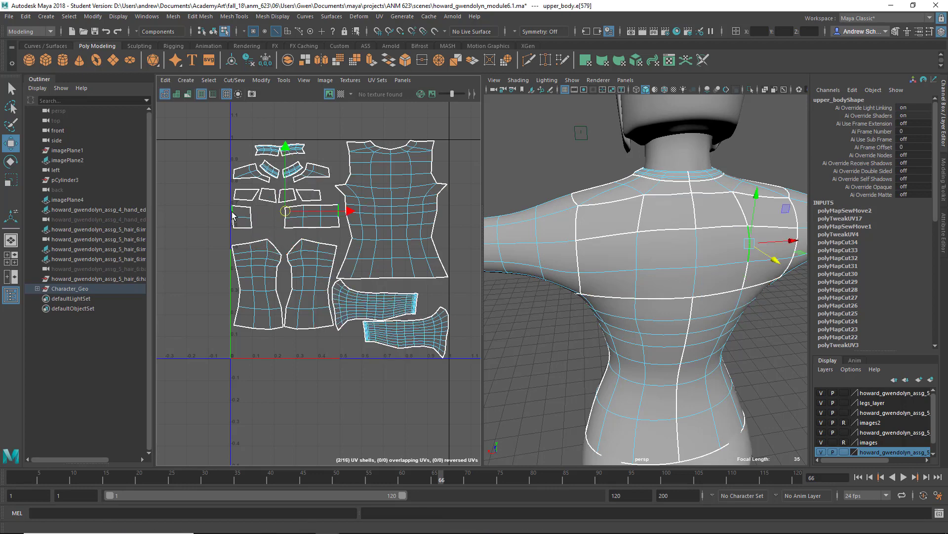
{"action": "left_click", "coordinate": [232, 223]}
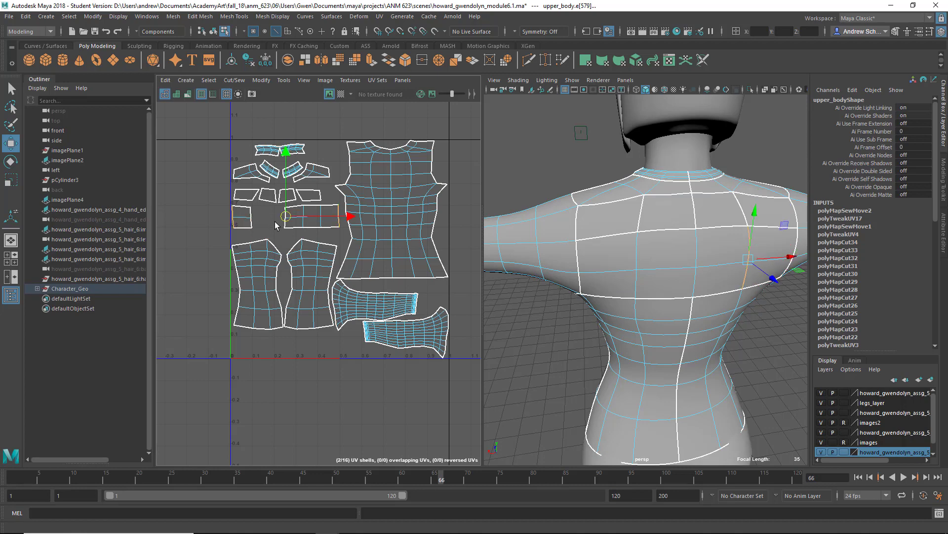
{"action": "key", "text": "g"}
Select the strip's upper border edges and sew the row of four small trapezoid shells onto it with Move and Sew.
{"action": "left_click", "coordinate": [292, 208]}
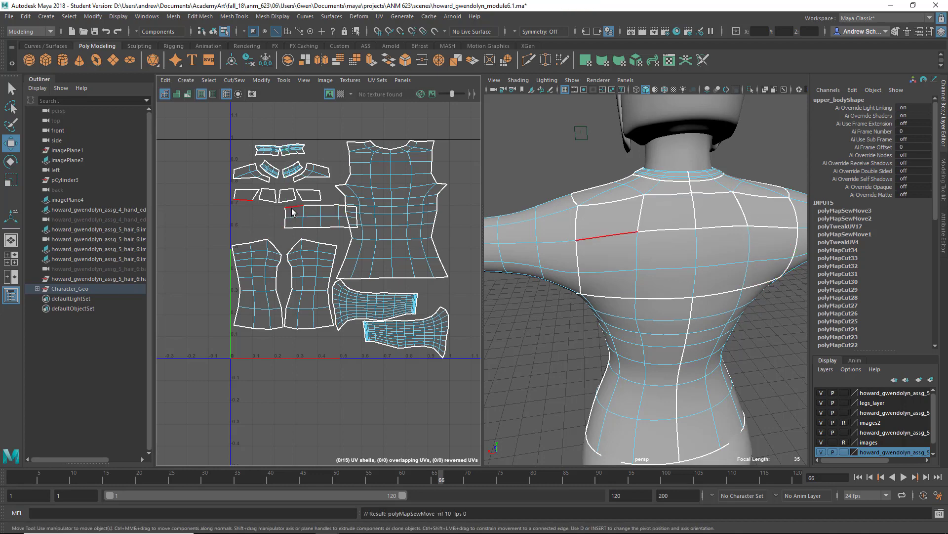
{"action": "left_click", "coordinate": [292, 210]}
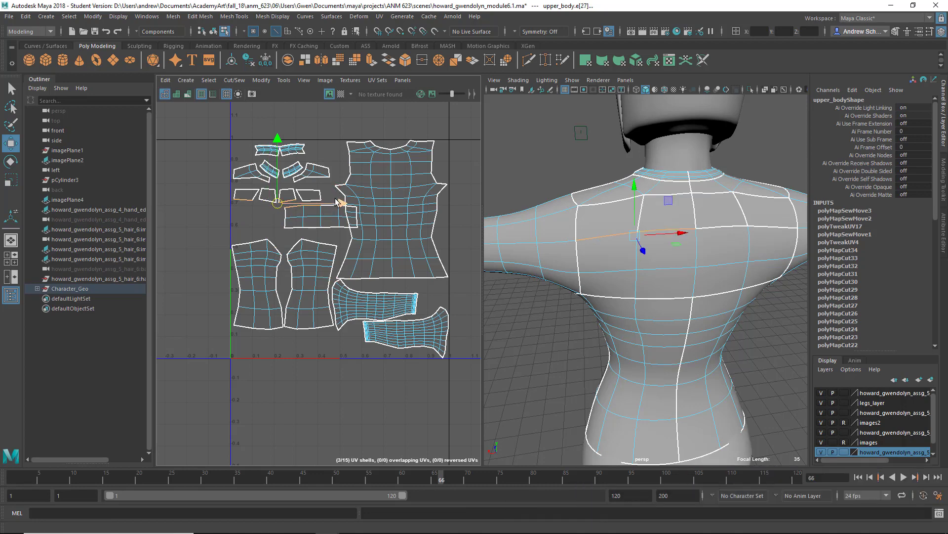
{"action": "key", "text": "q"}
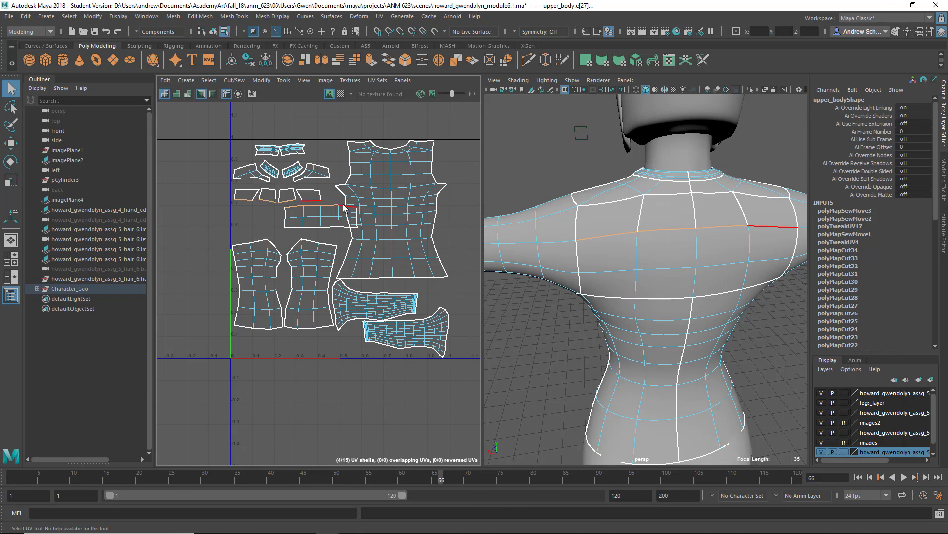
{"action": "key", "text": "g"}
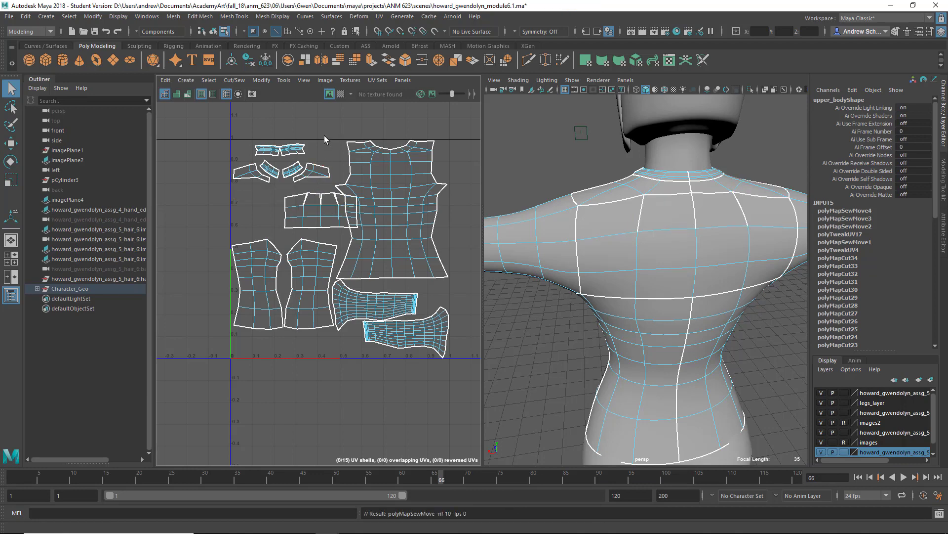
Close the three short vertical gaps along the upper part of the back shell by sewing their edges together.
{"action": "middle_click_drag", "start_coordinate": [288, 205], "coordinate": [247, 230], "text": "alt"}
{"action": "scroll", "coordinate": [247, 232], "scroll_direction": "up", "scroll_amount": 2}
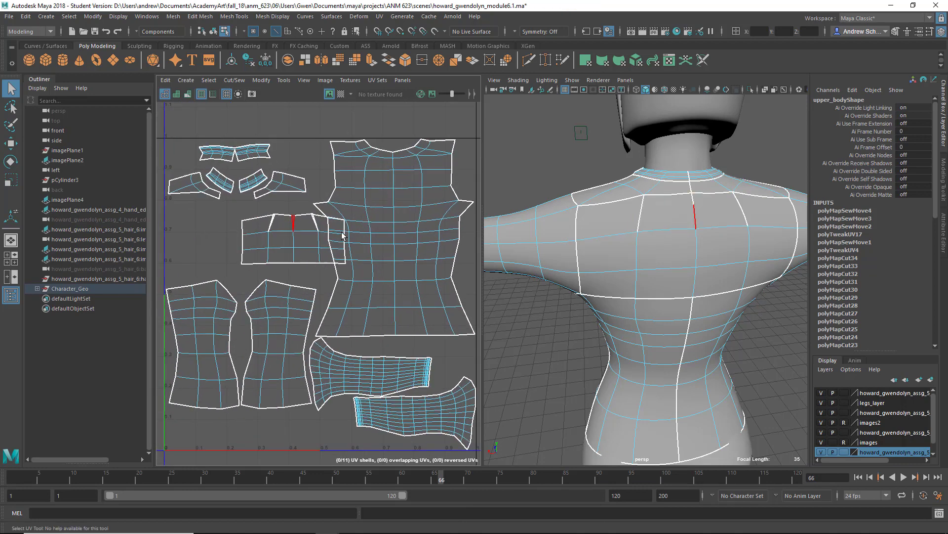
{"action": "left_click", "coordinate": [273, 220]}
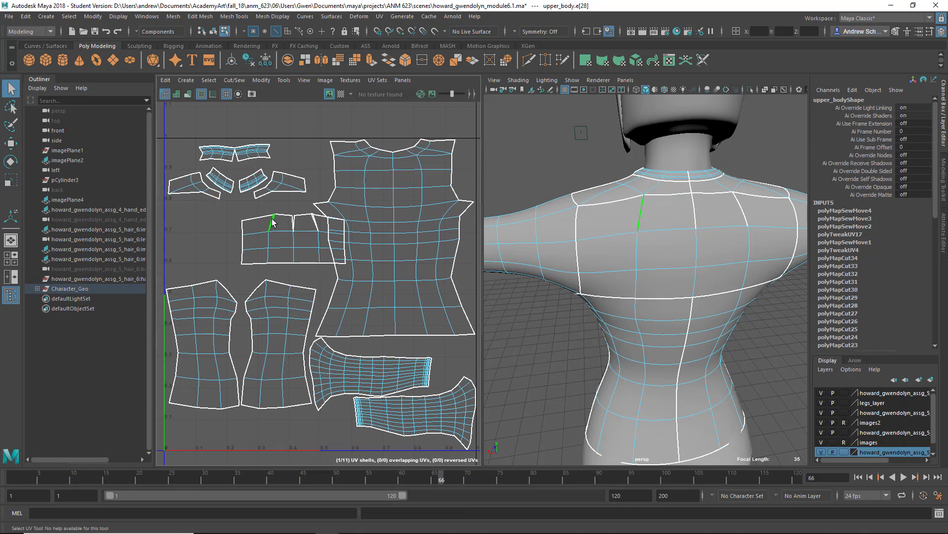
{"action": "key", "text": "g"}
{"action": "left_click", "coordinate": [295, 224]}
{"action": "key", "text": "g"}
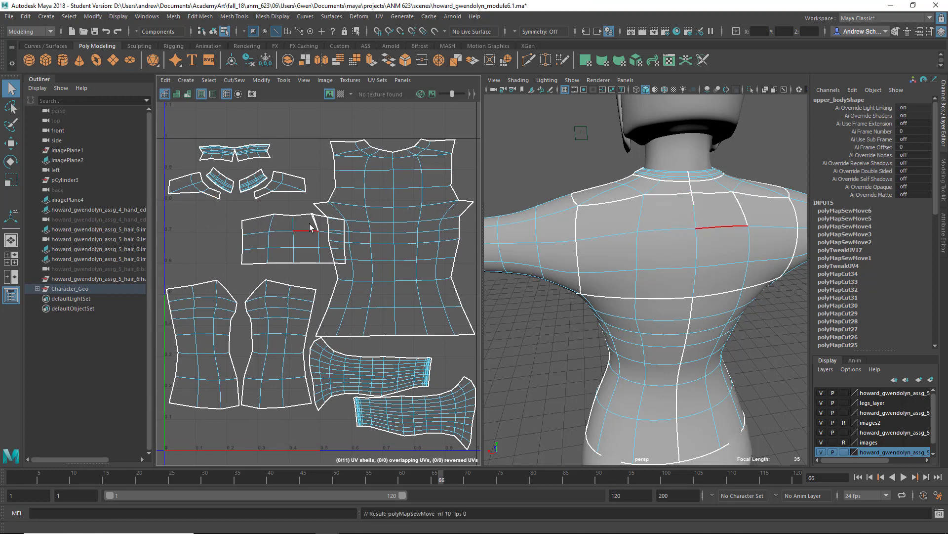
{"action": "left_click", "coordinate": [311, 229]}
{"action": "key", "text": "ctrl+shift+m"}
Select the whole upper-back UV shell and move it off the large torso shell it overlaps.
{"action": "middle_click_drag", "start_coordinate": [286, 231], "coordinate": [249, 238], "text": "alt"}
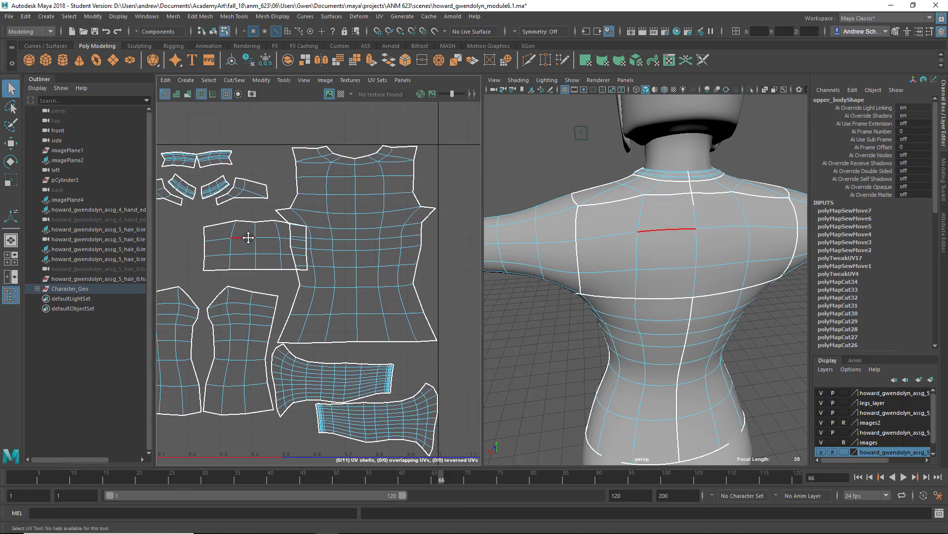
{"action": "mouse_move", "coordinate": [250, 231]}
{"action": "right_mouse_down"}
{"action": "mouse_move", "coordinate": [258, 233]}
{"action": "mouse_move", "coordinate": [237, 229]}
{"action": "right_mouse_up"}
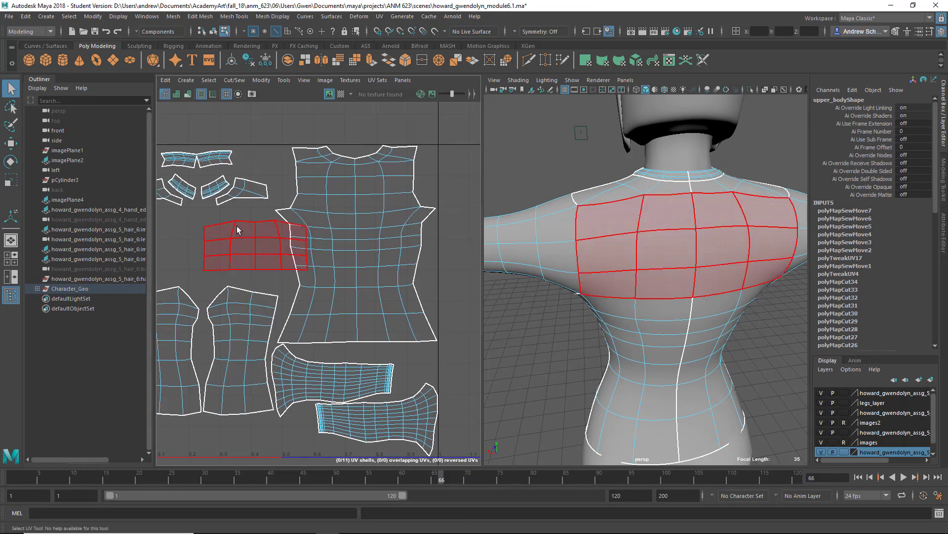
{"action": "left_click", "coordinate": [238, 237]}
{"action": "key", "text": "w"}
{"action": "left_click_drag", "start_coordinate": [254, 246], "coordinate": [199, 246]}
{"action": "middle_click_drag", "start_coordinate": [276, 241], "coordinate": [390, 270], "text": "alt"}
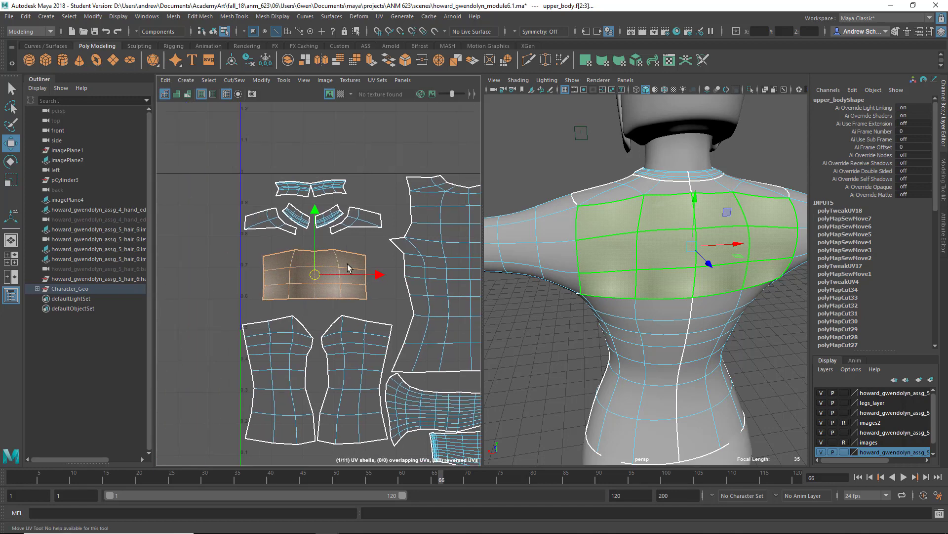
Select the upper border edges of the back shell and attach the two shoulder shells with Move and Sew.
{"action": "right_click_drag", "start_coordinate": [270, 260], "coordinate": [270, 239]}
{"action": "left_click", "coordinate": [276, 254]}
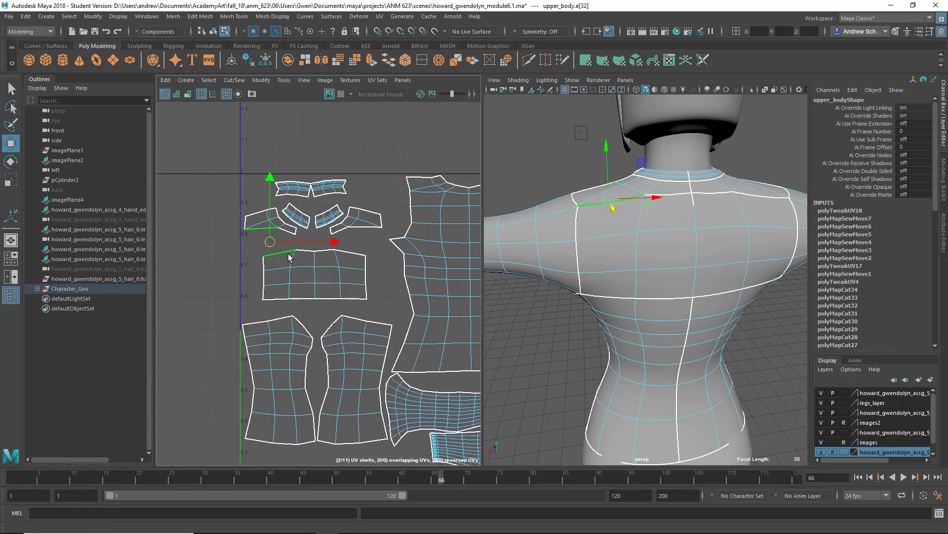
{"action": "left_click", "coordinate": [332, 252], "text": "shift"}
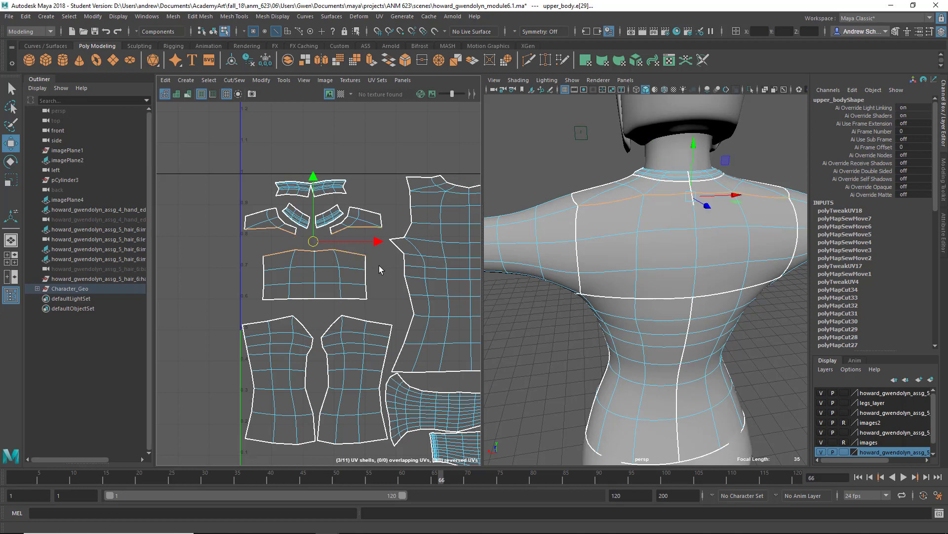
{"action": "right_click_drag", "start_coordinate": [378, 262], "coordinate": [432, 419]}
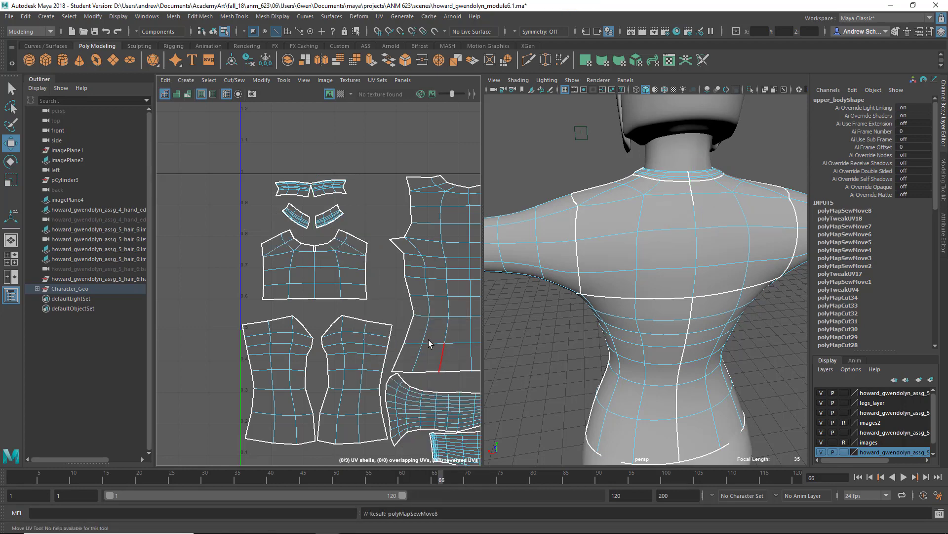
Examine the short centre seam at the neckline of the back shell by selecting its edge on the model.
{"action": "left_click", "coordinate": [341, 273]}
{"action": "scroll", "coordinate": [295, 274], "scroll_direction": "up", "scroll_amount": 5}
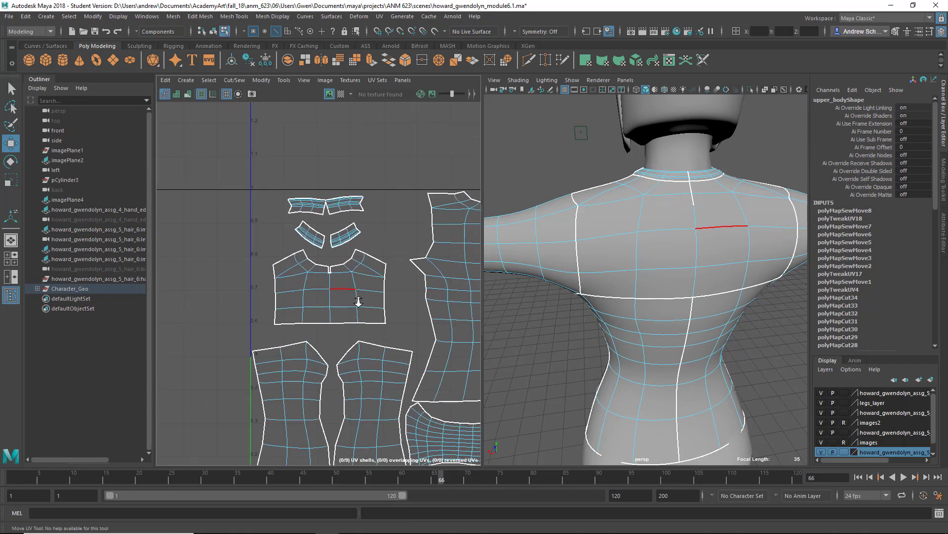
{"action": "right_click_drag", "start_coordinate": [592, 321], "coordinate": [629, 323], "text": "alt"}
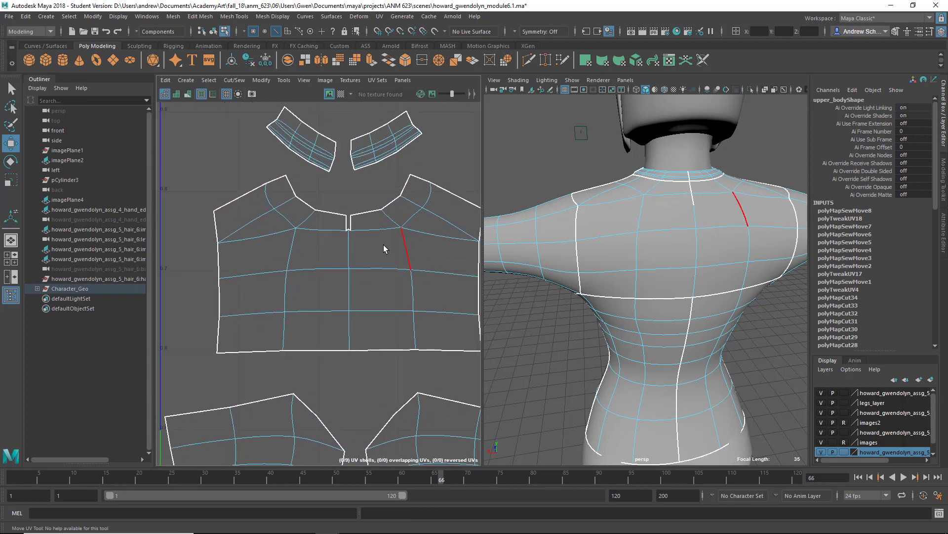
{"action": "right_click_drag", "start_coordinate": [694, 204], "coordinate": [690, 182]}
{"action": "left_click", "coordinate": [693, 198]}
{"action": "key", "text": "w"}
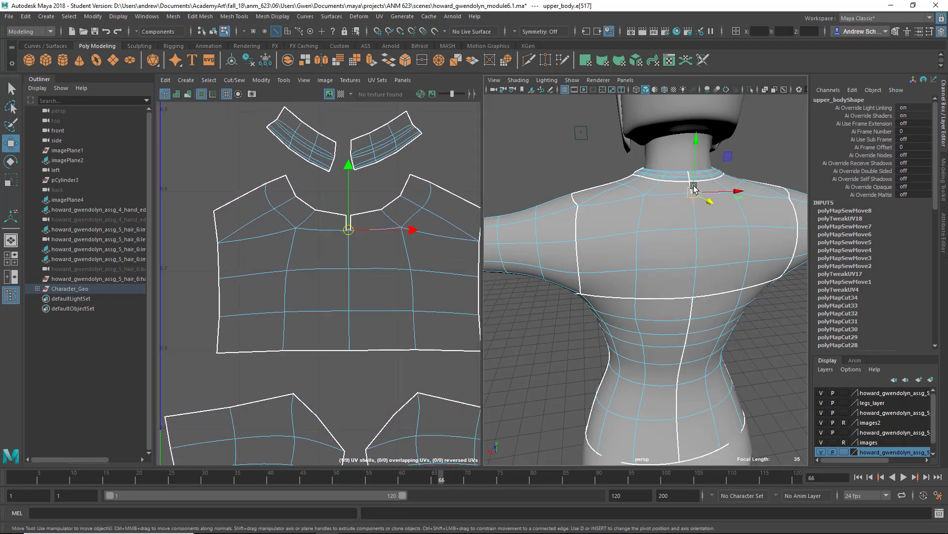
{"action": "left_click", "coordinate": [577, 222]}
{"action": "left_click", "coordinate": [605, 232]}
{"action": "left_click", "coordinate": [771, 208]}
{"action": "key", "text": "q"}
{"action": "left_click", "coordinate": [767, 179]}
Switch to vertex selection and delete the extra vertex at the lower end of the short centre seam on the upper back.
{"action": "right_click_drag", "start_coordinate": [693, 210], "coordinate": [665, 221]}
{"action": "left_click", "coordinate": [695, 206]}
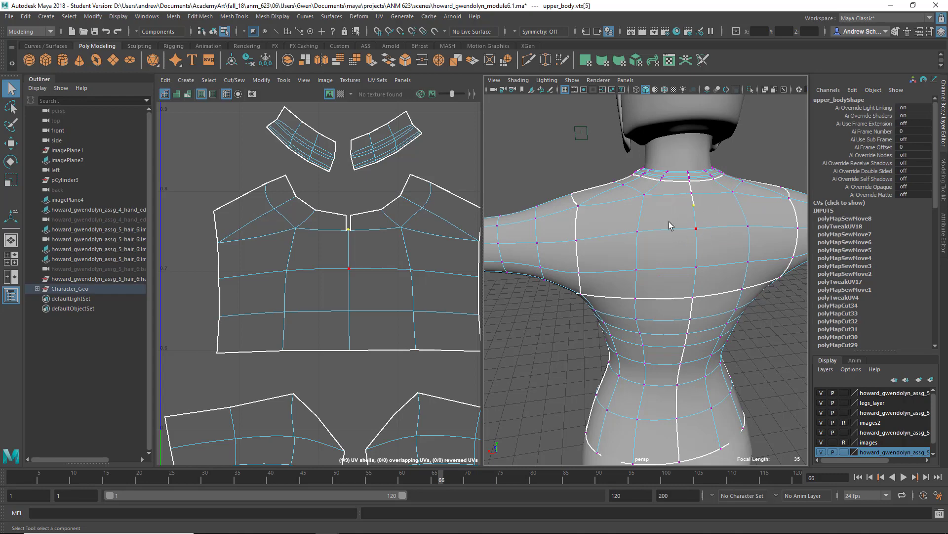
{"action": "right_click", "coordinate": [659, 211], "text": "shift"}
{"action": "right_click_drag", "start_coordinate": [654, 216], "coordinate": [637, 221], "text": "shift"}
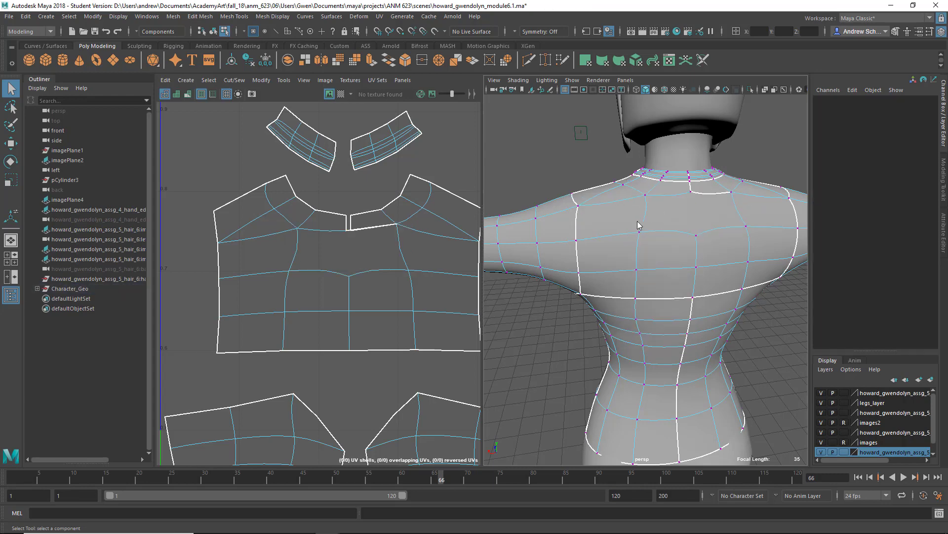
Turn off the smooth preview and cut a centre edge between the two middle vertices of the upper back with Multi-Cut.
{"action": "key", "text": "1"}
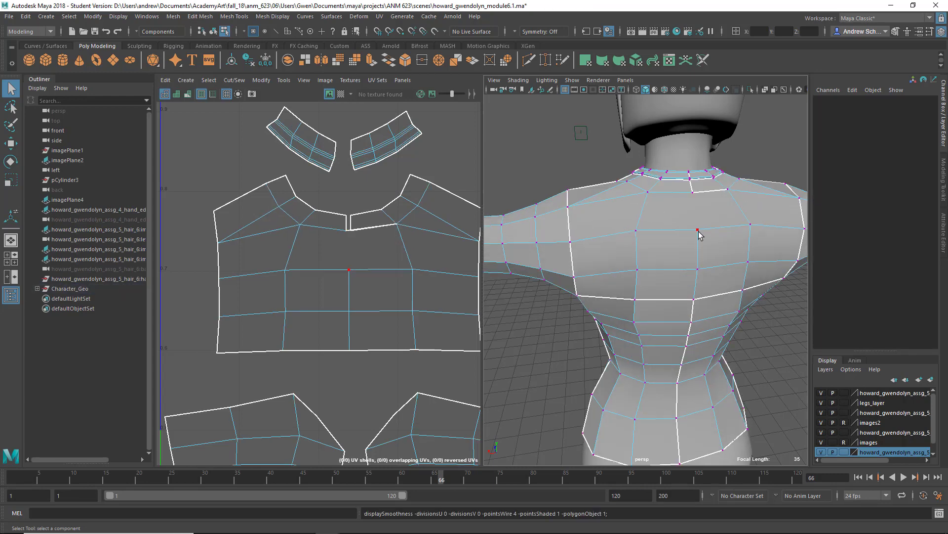
{"action": "key", "text": "ctrl+shift+x"}
{"action": "left_click", "coordinate": [693, 193]}
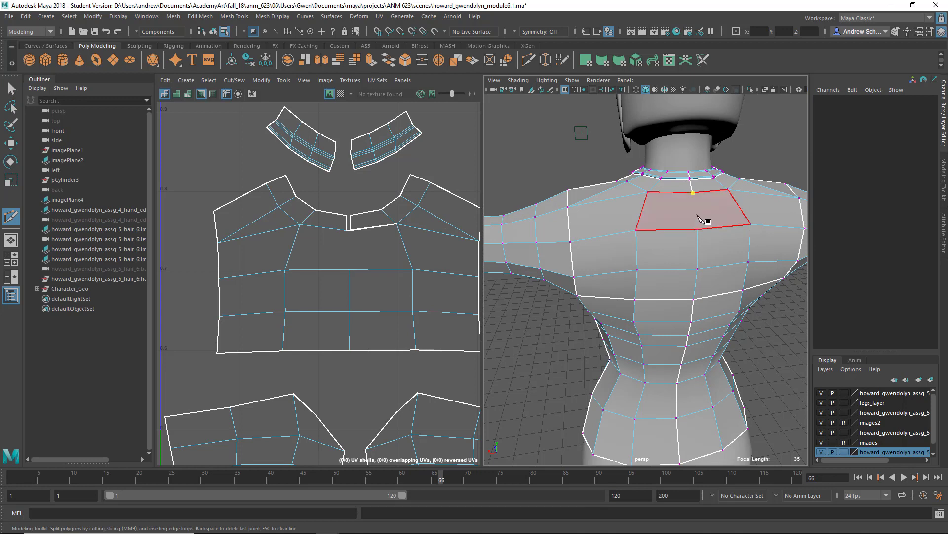
{"action": "left_click", "coordinate": [698, 229]}
{"action": "key", "text": "Return"}
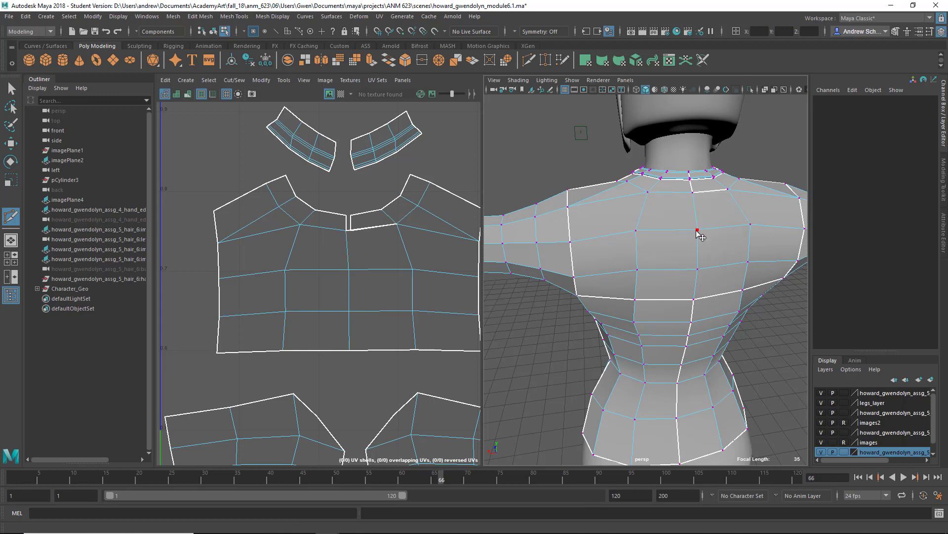
Switch to edge selection and close the neckline gap at the top centre of the back shell by applying Move and Sew to its edges.
{"action": "key", "text": "q"}
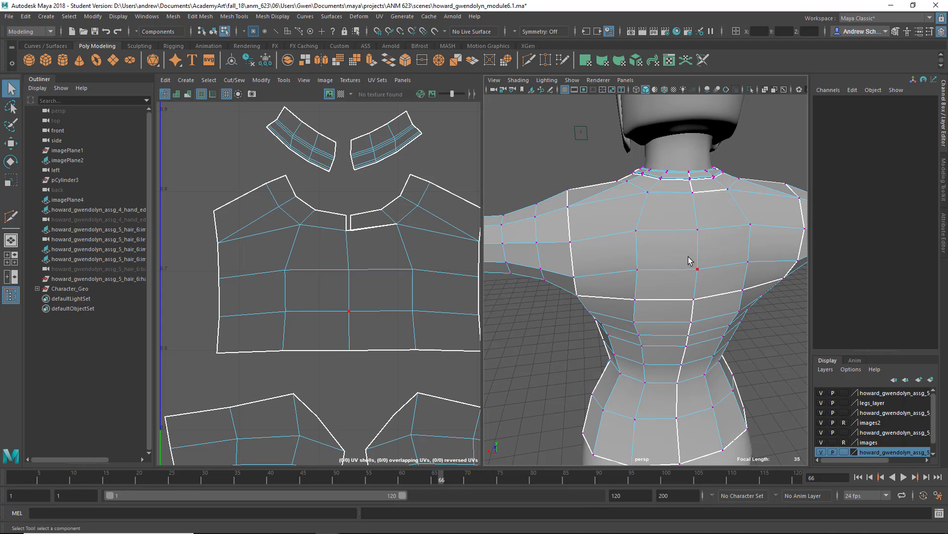
{"action": "right_click_drag", "start_coordinate": [710, 197], "coordinate": [709, 171]}
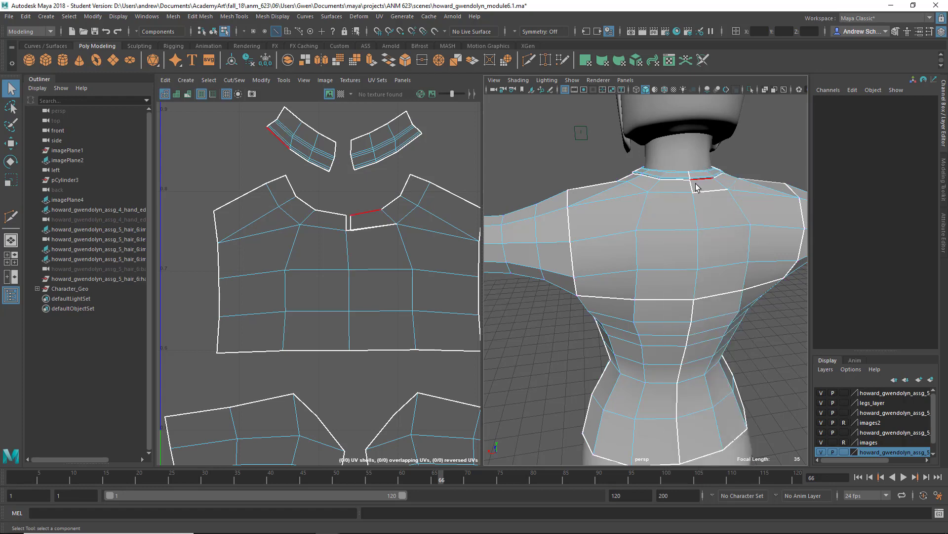
{"action": "left_click", "coordinate": [709, 193]}
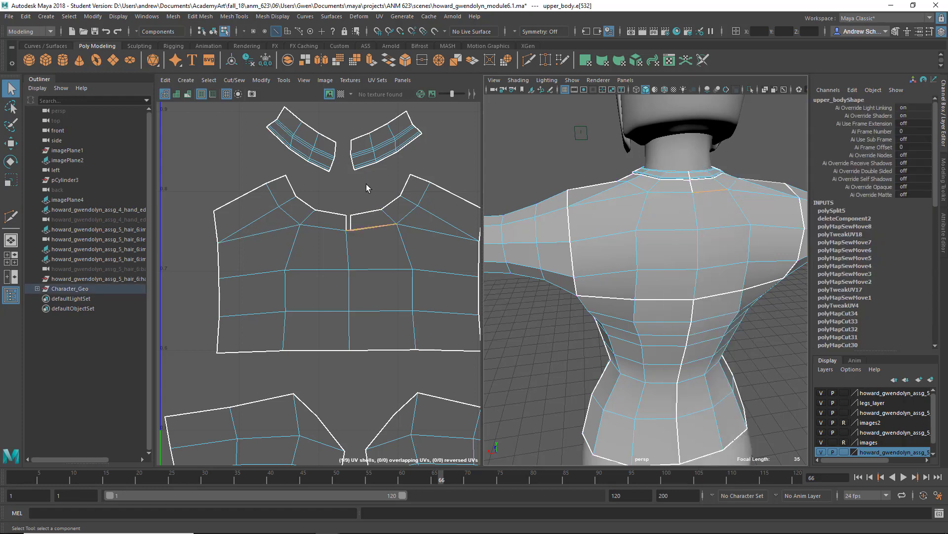
{"action": "right_click_drag", "start_coordinate": [286, 163], "coordinate": [339, 317]}
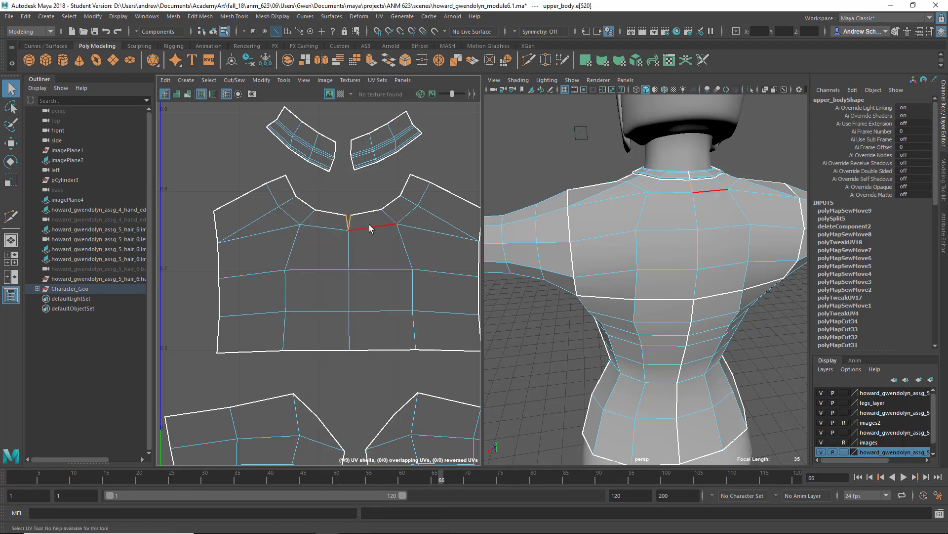
{"action": "right_click_drag", "start_coordinate": [355, 192], "coordinate": [409, 350]}
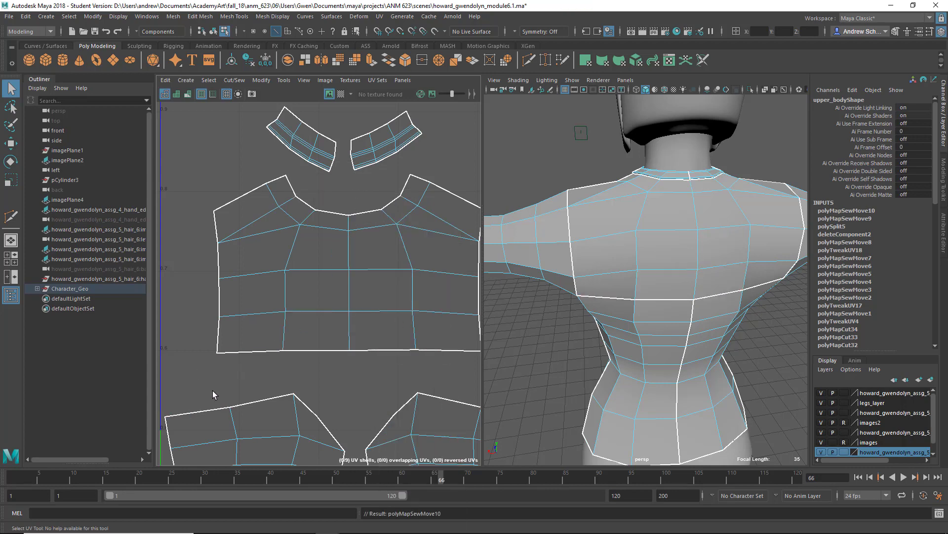
Select the lower border edges of the upper-back shell and attach the two lower-back shells with Move and Sew.
{"action": "middle_click_drag", "start_coordinate": [212, 393], "coordinate": [220, 271], "text": "alt"}
{"action": "left_click", "coordinate": [239, 228]}
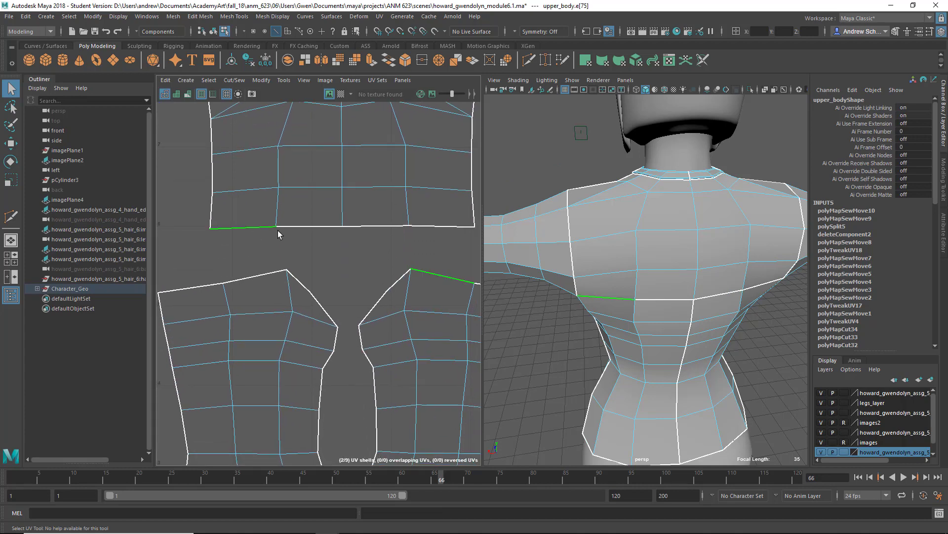
{"action": "left_click", "coordinate": [303, 224], "text": "shift"}
{"action": "left_click", "coordinate": [385, 223], "text": "shift"}
{"action": "left_click", "coordinate": [429, 222], "text": "shift"}
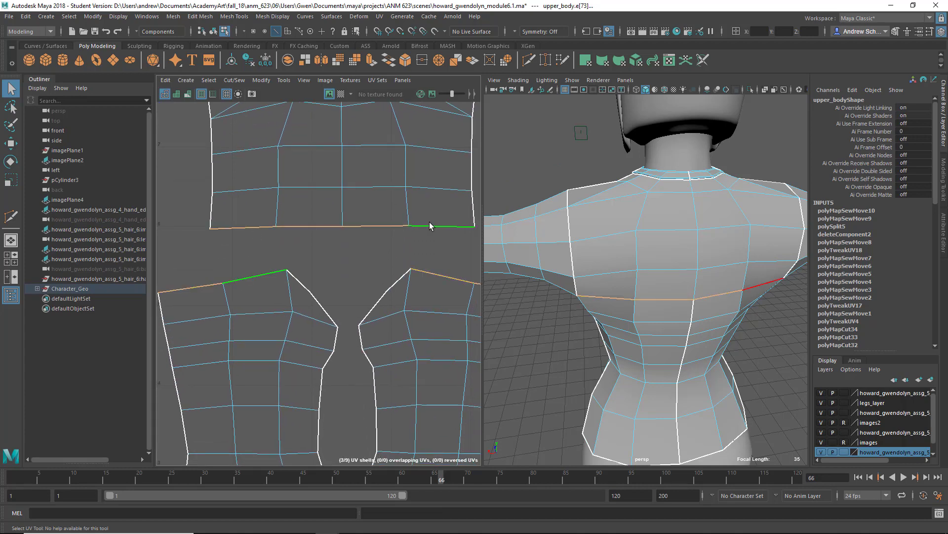
{"action": "key", "text": "g"}
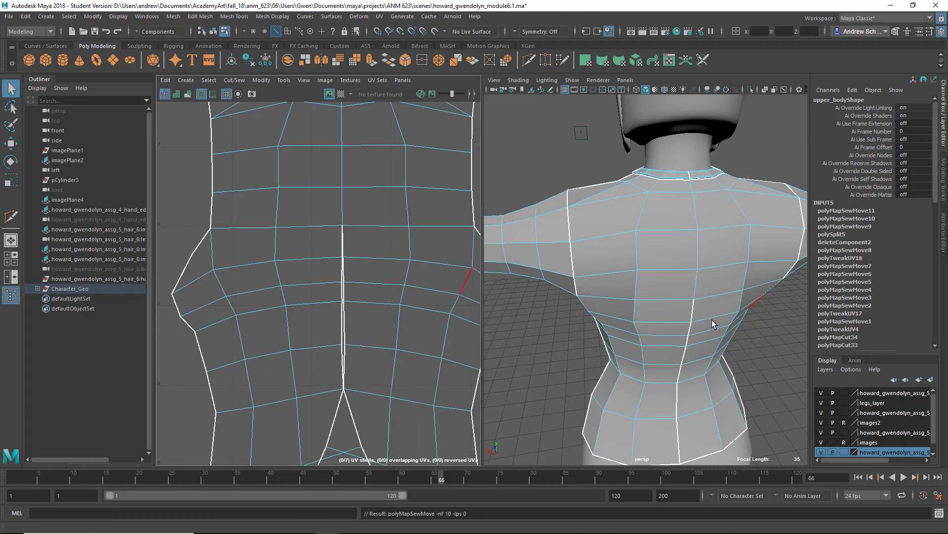
Select the whole centre seam down the lower back on the model and join both halves with Move and Sew.
{"action": "right_click_drag", "start_coordinate": [695, 315], "coordinate": [695, 225]}
{"action": "middle_click_drag", "start_coordinate": [705, 339], "coordinate": [637, 237], "text": "alt"}
{"action": "left_click", "coordinate": [635, 232]}
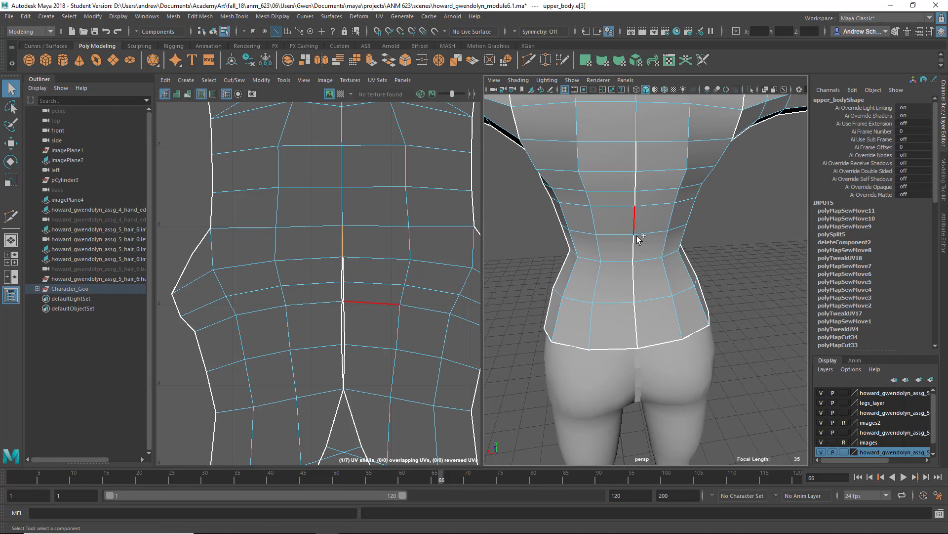
{"action": "double_click", "coordinate": [636, 328]}
{"action": "right_click_drag", "start_coordinate": [387, 208], "coordinate": [450, 307]}
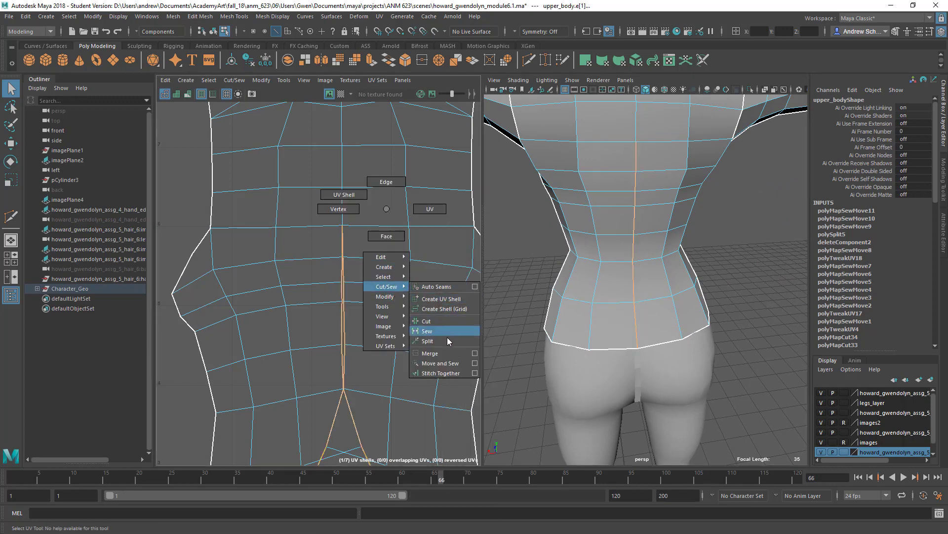
{"action": "right_click_drag", "start_coordinate": [447, 339], "coordinate": [445, 358]}
Examine the centre seam at the back of the collar on the model.
{"action": "scroll", "coordinate": [547, 336], "scroll_direction": "down", "scroll_amount": 5}
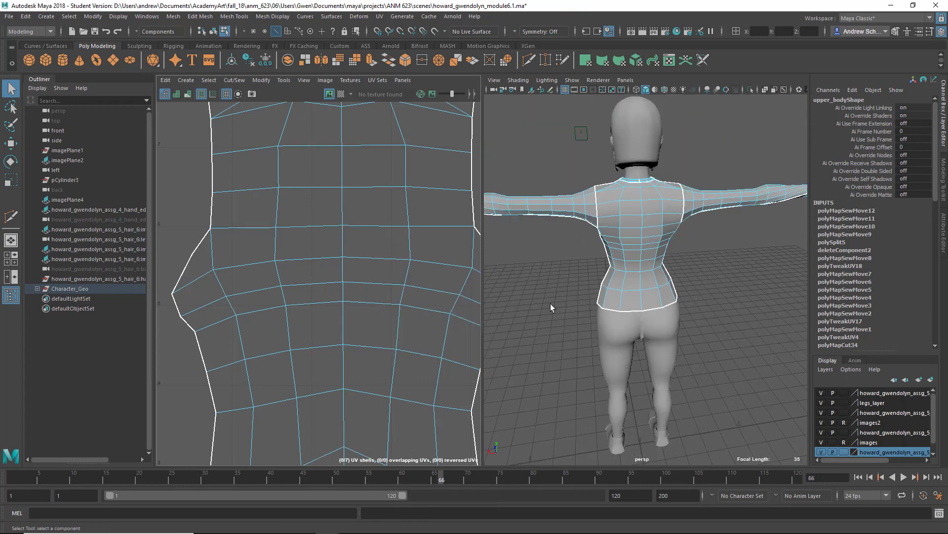
{"action": "left_click_drag", "start_coordinate": [549, 300], "coordinate": [540, 328], "text": "alt"}
{"action": "right_click_drag", "start_coordinate": [541, 328], "coordinate": [636, 324], "text": "alt"}
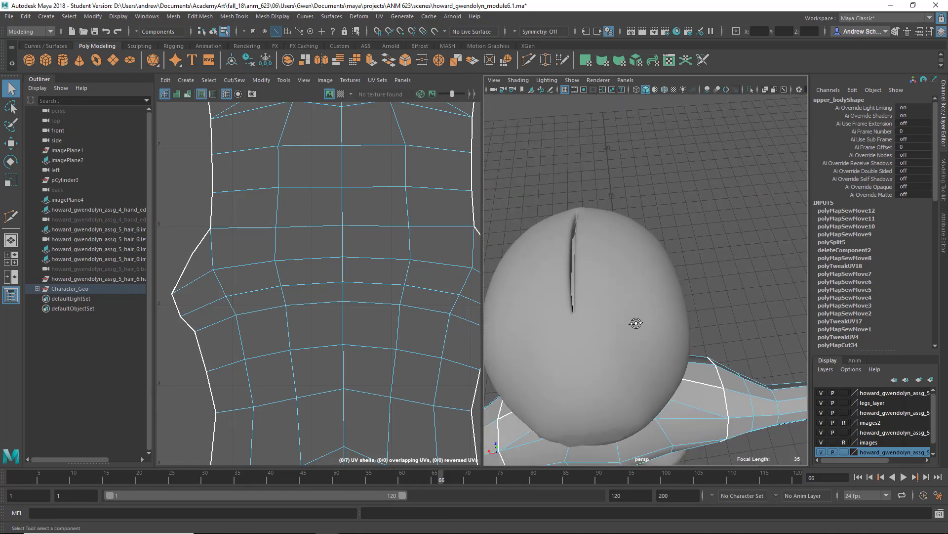
{"action": "left_click_drag", "start_coordinate": [636, 324], "coordinate": [639, 302], "text": "alt"}
{"action": "right_click_drag", "start_coordinate": [639, 303], "coordinate": [688, 292], "text": "alt"}
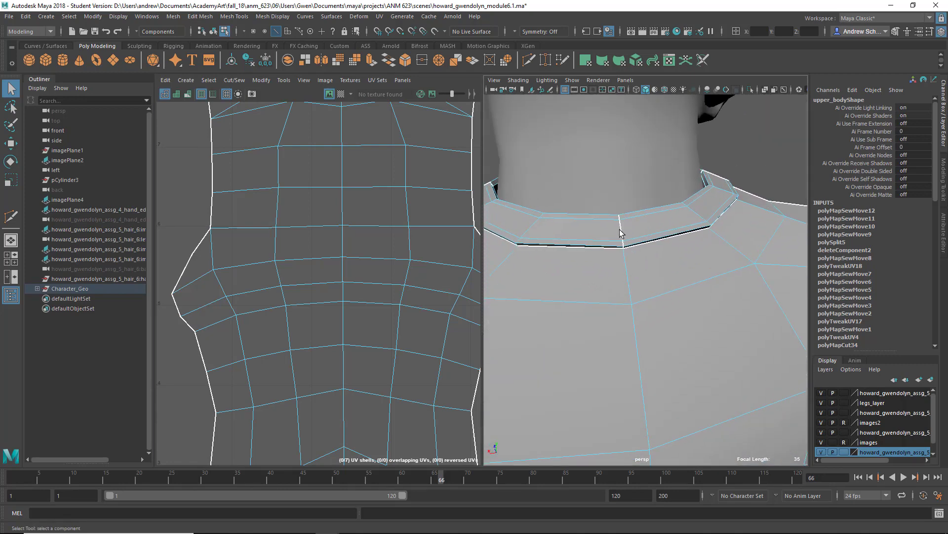
Select the complete back piece as a UV shell and unfold it.
{"action": "scroll", "coordinate": [341, 262], "scroll_direction": "down", "scroll_amount": 4}
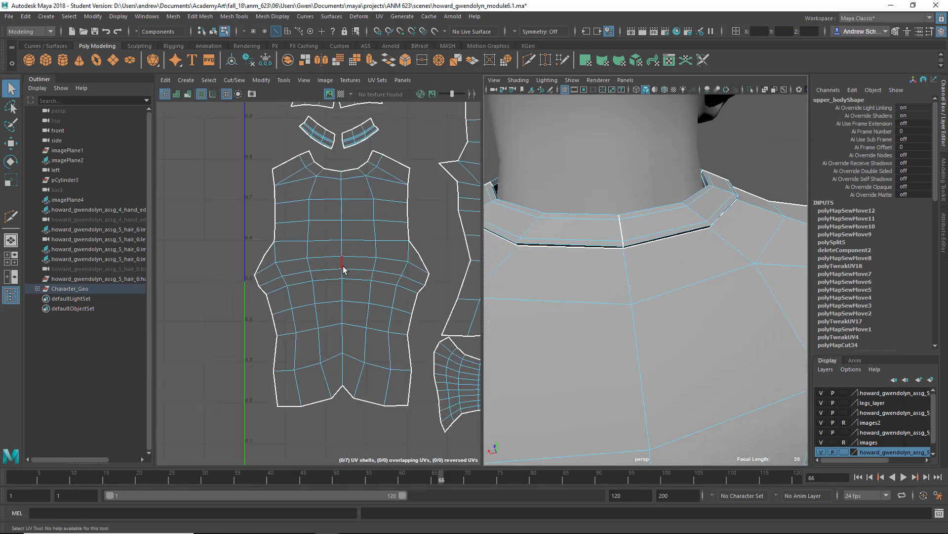
{"action": "right_click", "coordinate": [344, 268]}
{"action": "right_click_drag", "start_coordinate": [343, 265], "coordinate": [316, 253]}
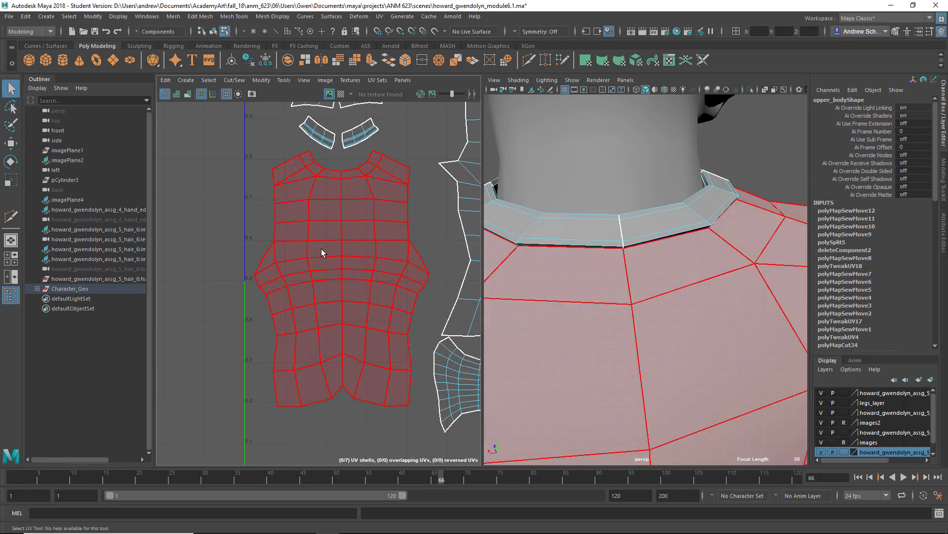
{"action": "scroll", "coordinate": [664, 319], "scroll_direction": "down", "scroll_amount": 6}
{"action": "left_click_drag", "start_coordinate": [662, 341], "coordinate": [660, 324], "text": "alt"}
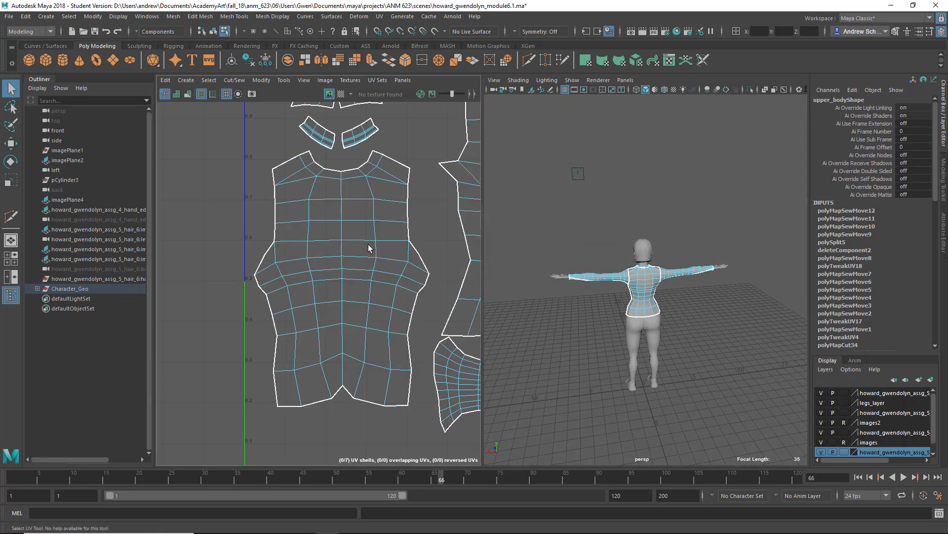
{"action": "left_click", "coordinate": [383, 254]}
{"action": "key", "text": "f"}
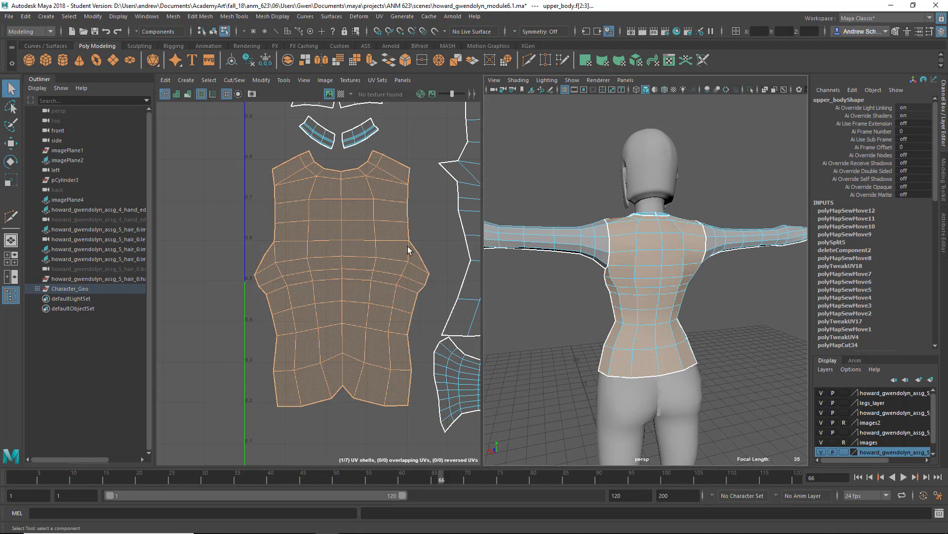
{"action": "key", "text": "ctrl+u"}
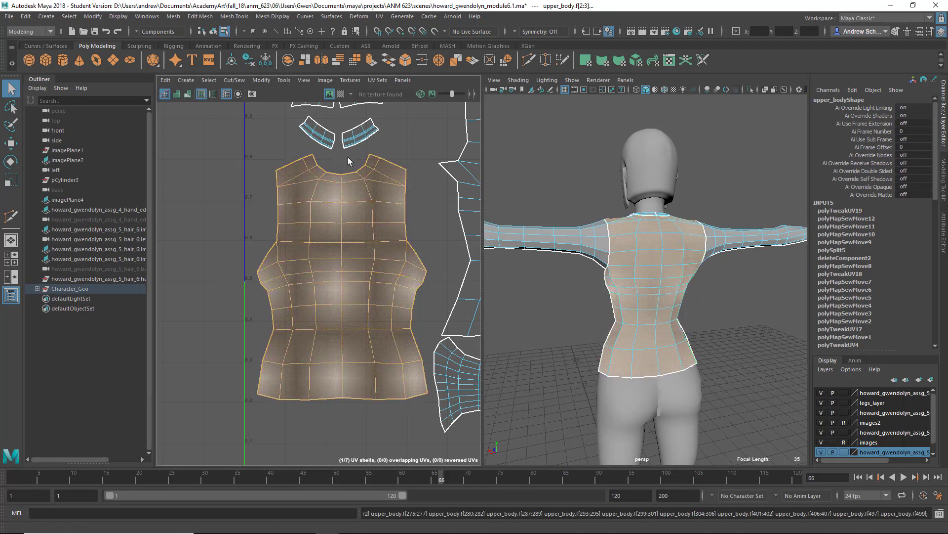
Apply the checker map display, clear the shell selection and return to object selection mode.
{"action": "left_click", "coordinate": [342, 95]}
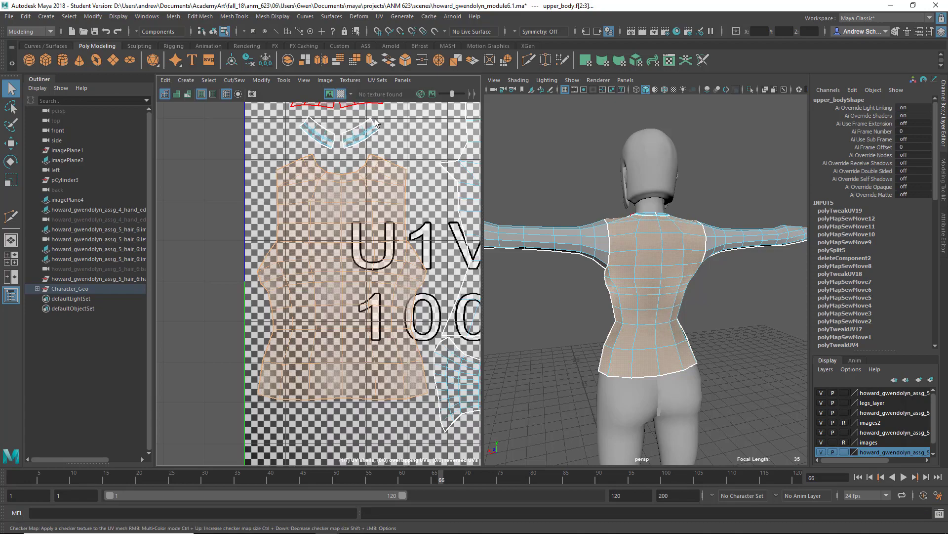
{"action": "left_click_drag", "start_coordinate": [764, 396], "coordinate": [751, 357], "text": "alt"}
{"action": "left_click", "coordinate": [718, 347]}
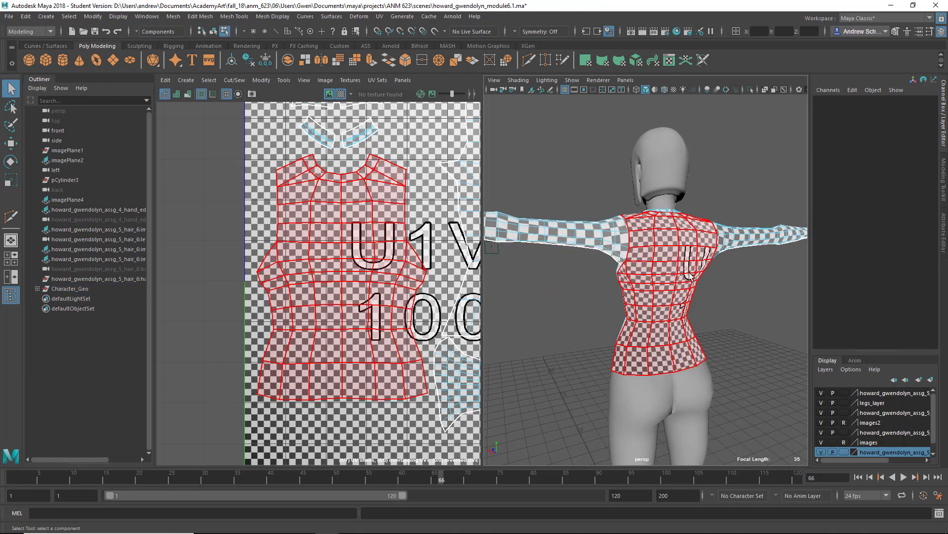
{"action": "right_click_drag", "start_coordinate": [684, 279], "coordinate": [724, 237]}
{"action": "left_click", "coordinate": [722, 300]}
{"action": "left_click_drag", "start_coordinate": [719, 321], "coordinate": [688, 333], "text": "alt"}
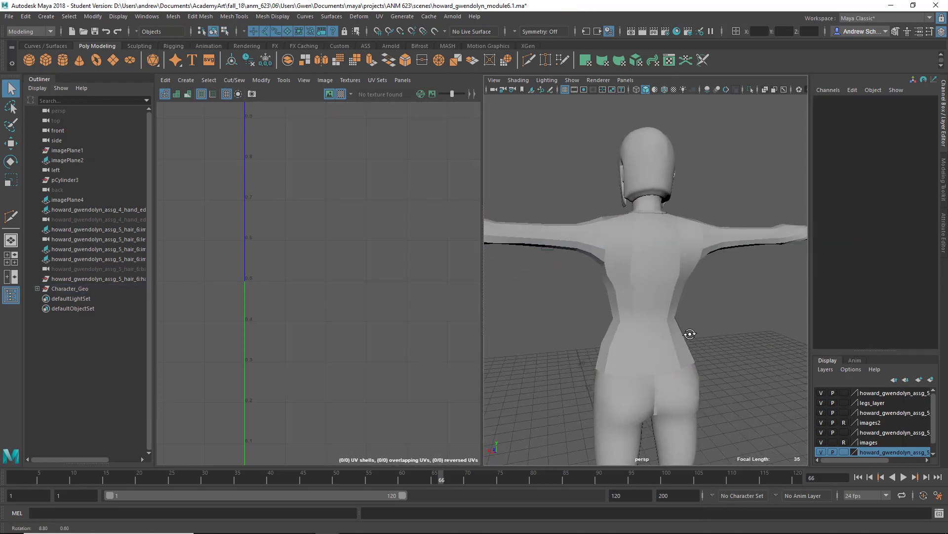
Select the upper body and inspect its checker pattern from the front in textured shading.
{"action": "left_click", "coordinate": [678, 316]}
{"action": "key", "text": "4"}
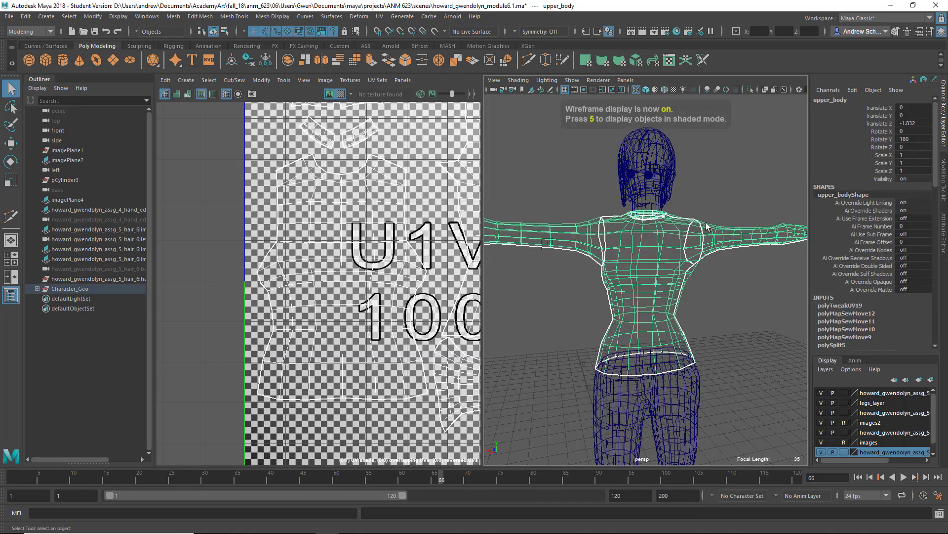
{"action": "left_click", "coordinate": [714, 204]}
{"action": "left_click", "coordinate": [682, 280]}
{"action": "key", "text": "6"}
{"action": "left_click_drag", "start_coordinate": [696, 339], "coordinate": [734, 317], "text": "alt"}
{"action": "middle_click_drag", "start_coordinate": [718, 321], "coordinate": [667, 345], "text": "alt"}
{"action": "right_click_drag", "start_coordinate": [667, 344], "coordinate": [796, 393], "text": "alt"}
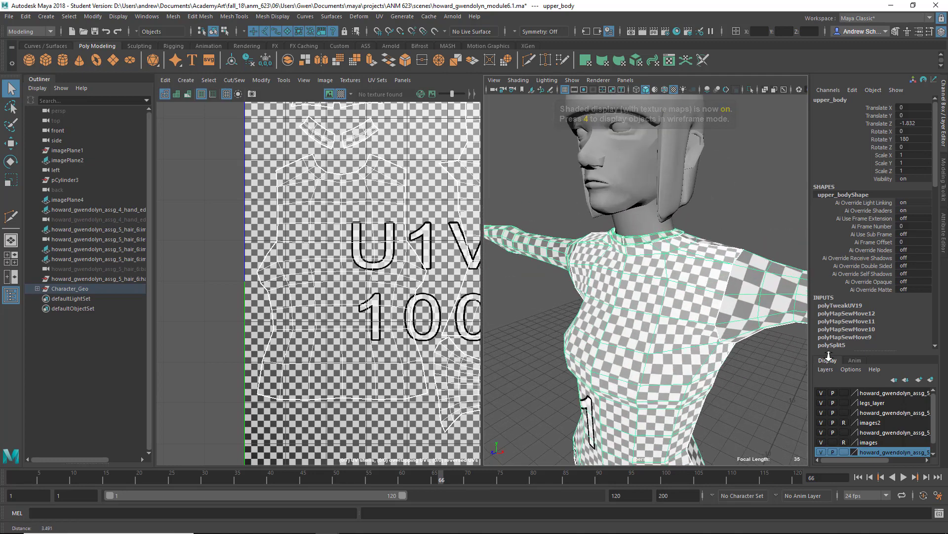
Select the face mesh and maximize the perspective view.
{"action": "left_click", "coordinate": [647, 217]}
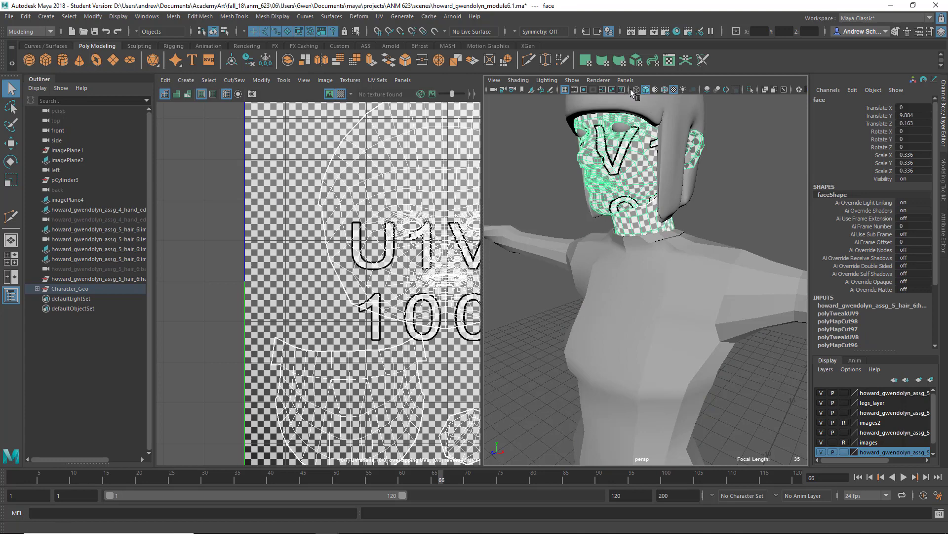
{"action": "key", "text": "space"}
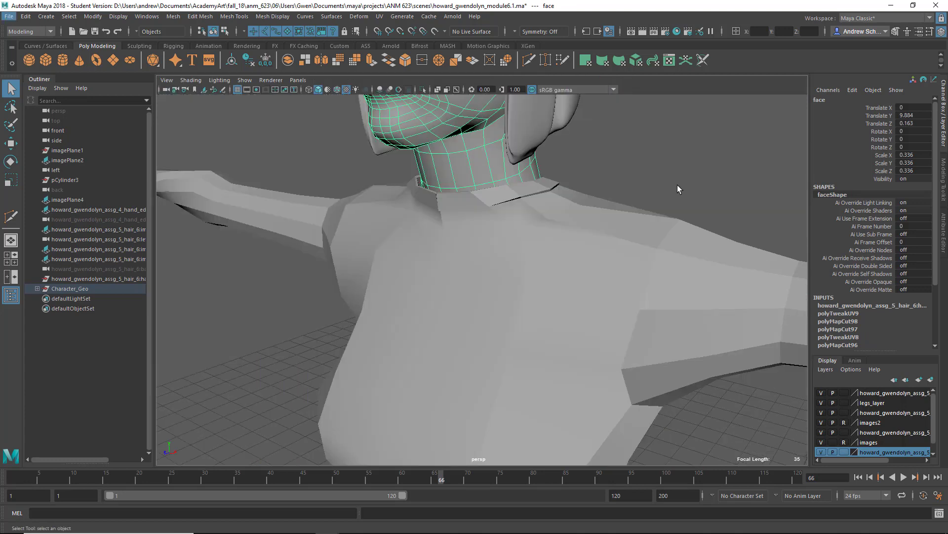
Show the UV editor beside the perspective view and isolate the face mesh to examine its checker pattern.
{"action": "key", "text": "space"}
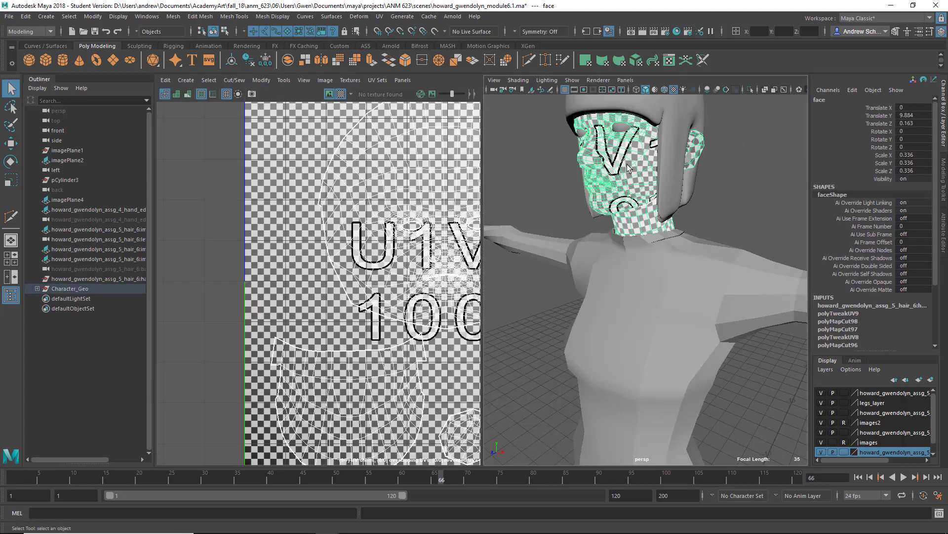
{"action": "left_click", "coordinate": [750, 89]}
{"action": "middle_click_drag", "start_coordinate": [719, 193], "coordinate": [711, 338], "text": "alt"}
{"action": "scroll", "coordinate": [686, 328], "scroll_direction": "up", "scroll_amount": 4}
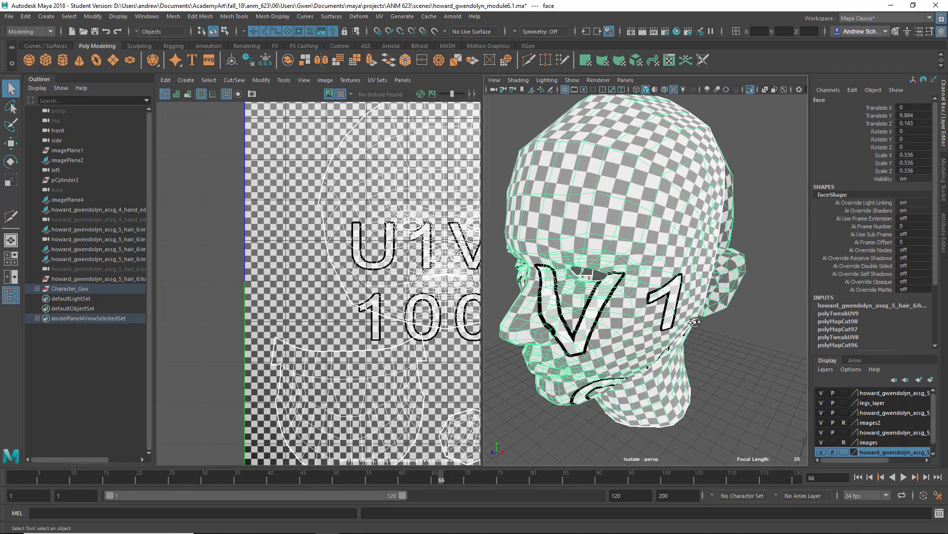
{"action": "left_click_drag", "start_coordinate": [695, 321], "coordinate": [741, 328], "text": "alt"}
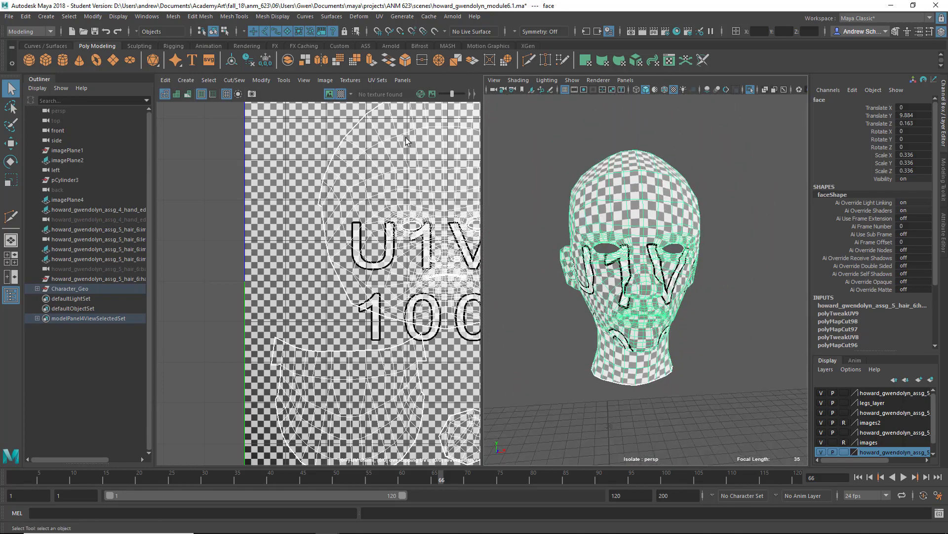
Replace the face's checker map with UV distortion shading and examine the stretching around the nose and eyes.
{"action": "left_click", "coordinate": [341, 94]}
{"action": "left_click", "coordinate": [188, 93]}
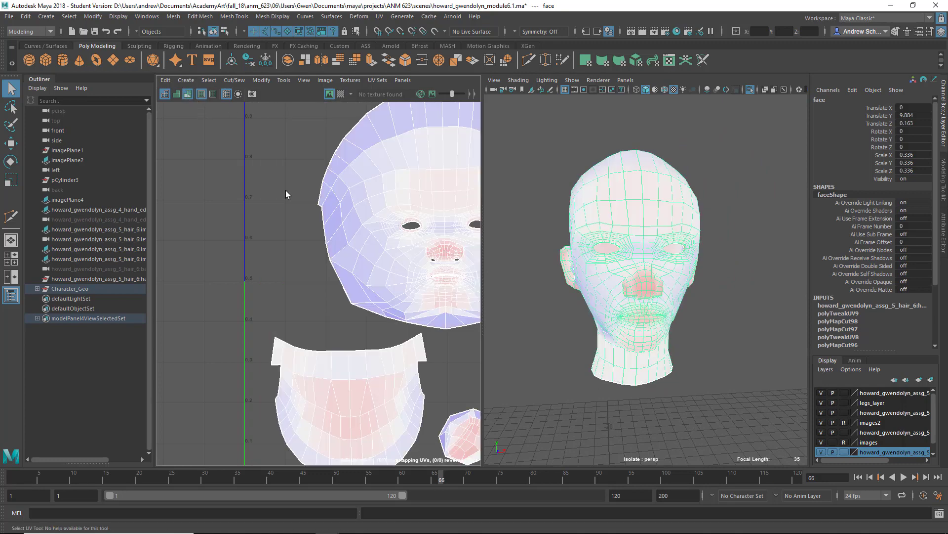
{"action": "left_click_drag", "start_coordinate": [626, 361], "coordinate": [643, 322], "text": "alt"}
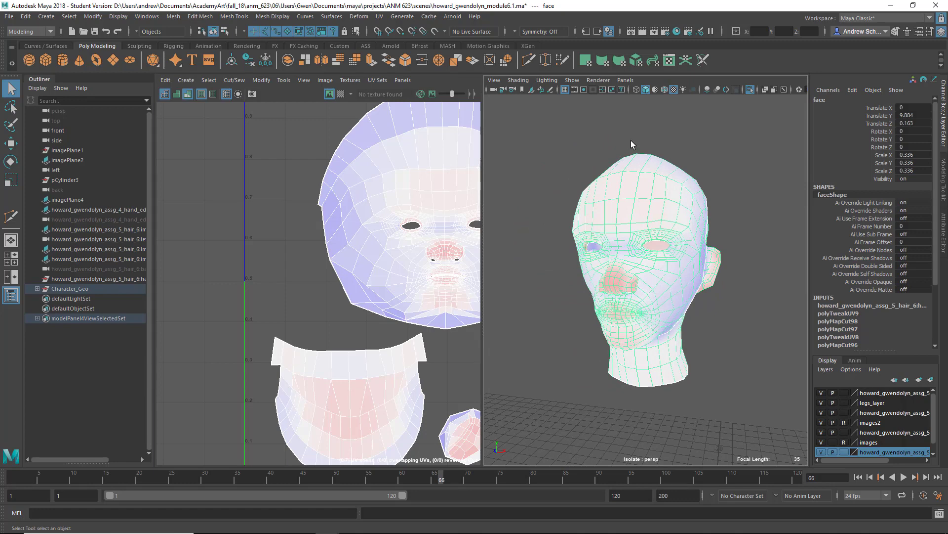
{"action": "scroll", "coordinate": [625, 258], "scroll_direction": "up", "scroll_amount": 5}
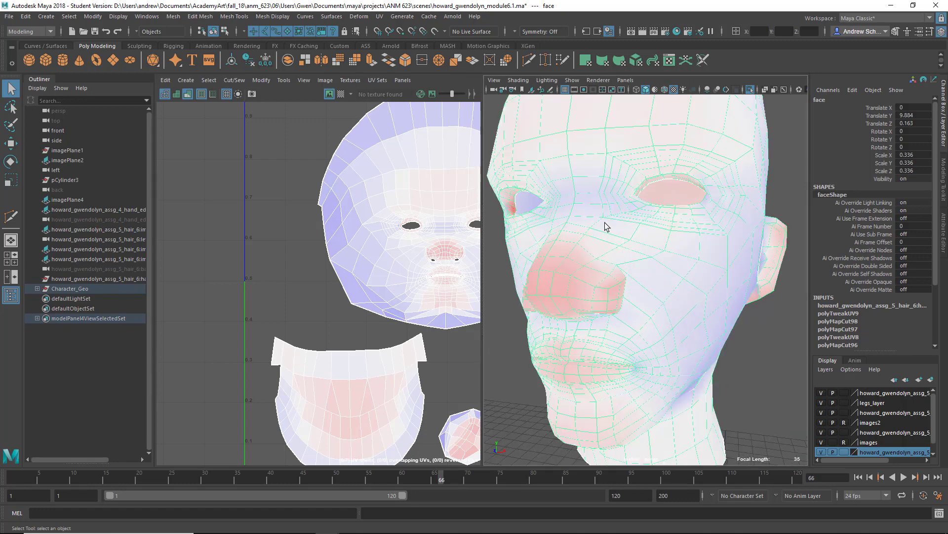
End the face isolation, select the hair mesh and examine its UVs with the checker map instead of distortion shading.
{"action": "left_click", "coordinate": [749, 90]}
{"action": "scroll", "coordinate": [667, 176], "scroll_direction": "down", "scroll_amount": 5}
{"action": "left_click", "coordinate": [692, 221]}
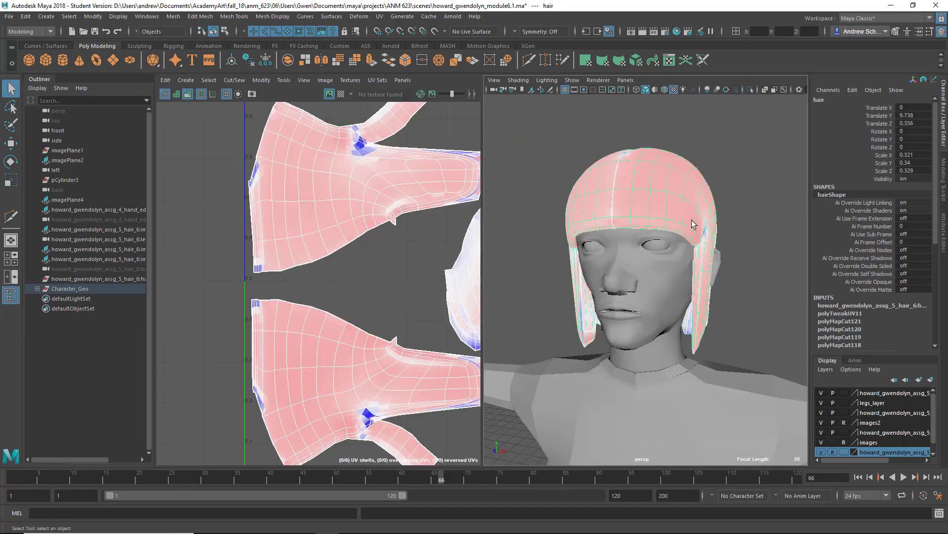
{"action": "left_click", "coordinate": [186, 94]}
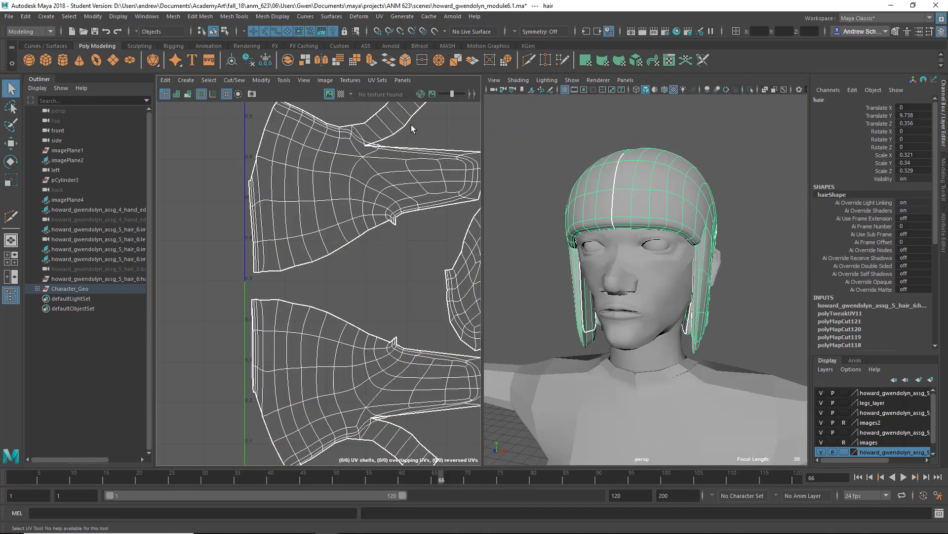
{"action": "left_click", "coordinate": [341, 94]}
{"action": "left_click_drag", "start_coordinate": [592, 227], "coordinate": [524, 239], "text": "alt"}
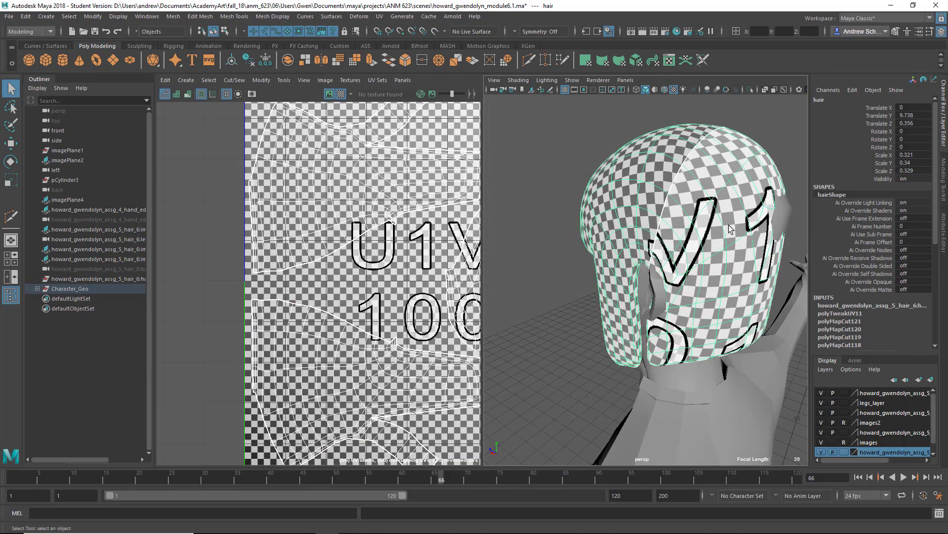
Show the head in smooth preview and examine the checker pattern on the hair and the face and neck.
{"action": "left_click", "coordinate": [787, 218]}
{"action": "key", "text": "3"}
{"action": "left_click", "coordinate": [705, 207]}
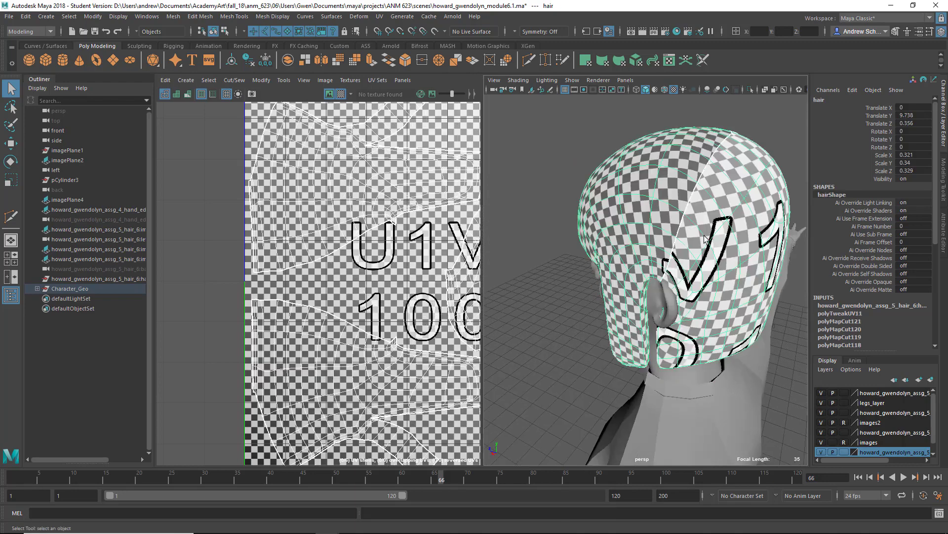
{"action": "left_click_drag", "start_coordinate": [706, 208], "coordinate": [775, 247], "text": "alt"}
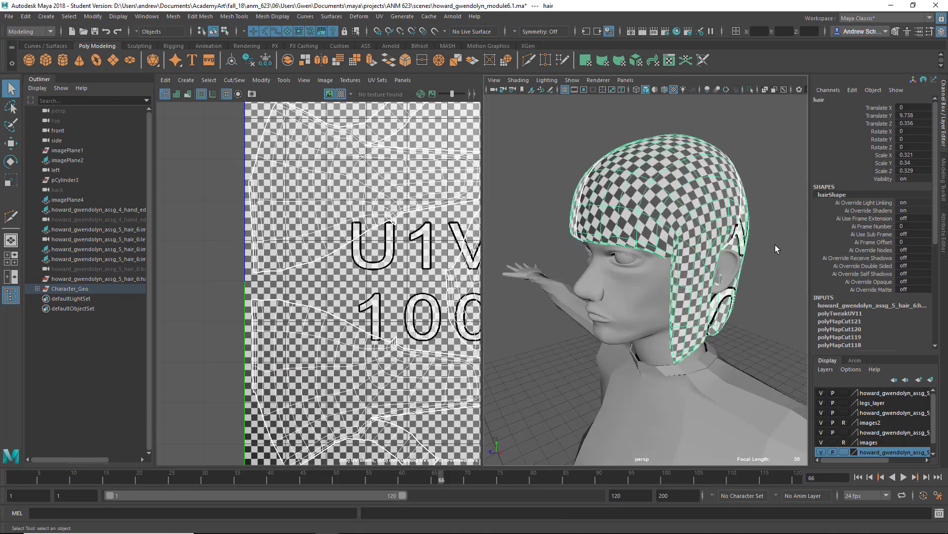
{"action": "left_click", "coordinate": [725, 266]}
{"action": "middle_click_drag", "start_coordinate": [728, 304], "coordinate": [660, 163], "text": "alt"}
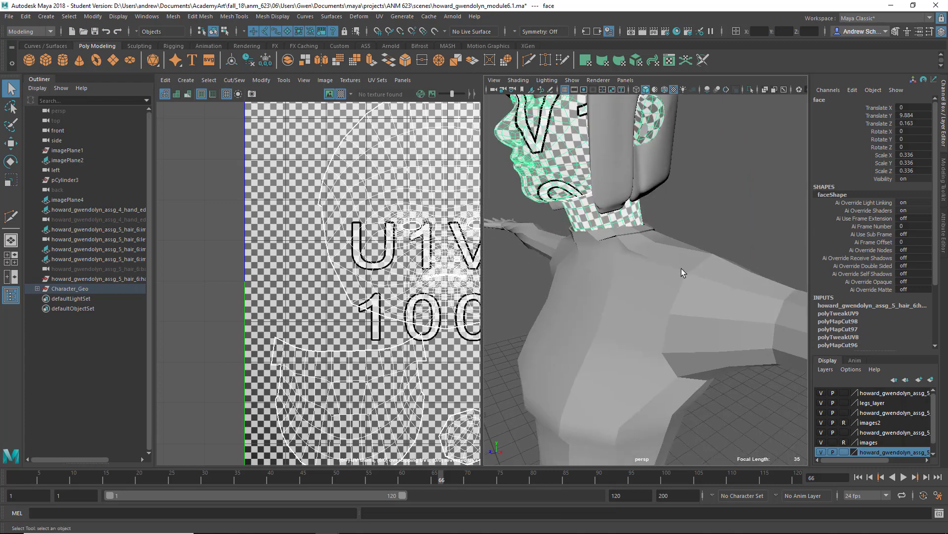
Select the legs mesh and examine its checker pattern from behind and from the side.
{"action": "left_click", "coordinate": [709, 322]}
{"action": "scroll", "coordinate": [709, 324], "scroll_direction": "down", "scroll_amount": 8}
{"action": "left_click_drag", "start_coordinate": [709, 324], "coordinate": [573, 357], "text": "alt"}
{"action": "left_click", "coordinate": [684, 414]}
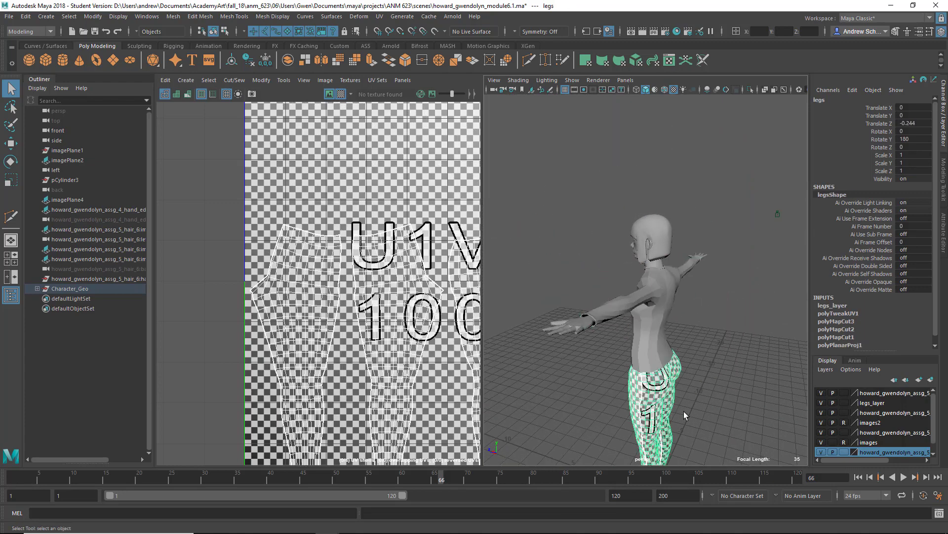
{"action": "scroll", "coordinate": [684, 414], "scroll_direction": "down", "scroll_amount": 3}
{"action": "middle_click_drag", "start_coordinate": [683, 414], "coordinate": [606, 214], "text": "alt"}
{"action": "left_click_drag", "start_coordinate": [632, 262], "coordinate": [576, 280], "text": "alt"}
{"action": "right_click_drag", "start_coordinate": [576, 280], "coordinate": [721, 269], "text": "alt"}
{"action": "middle_click_drag", "start_coordinate": [670, 279], "coordinate": [668, 328], "text": "alt"}
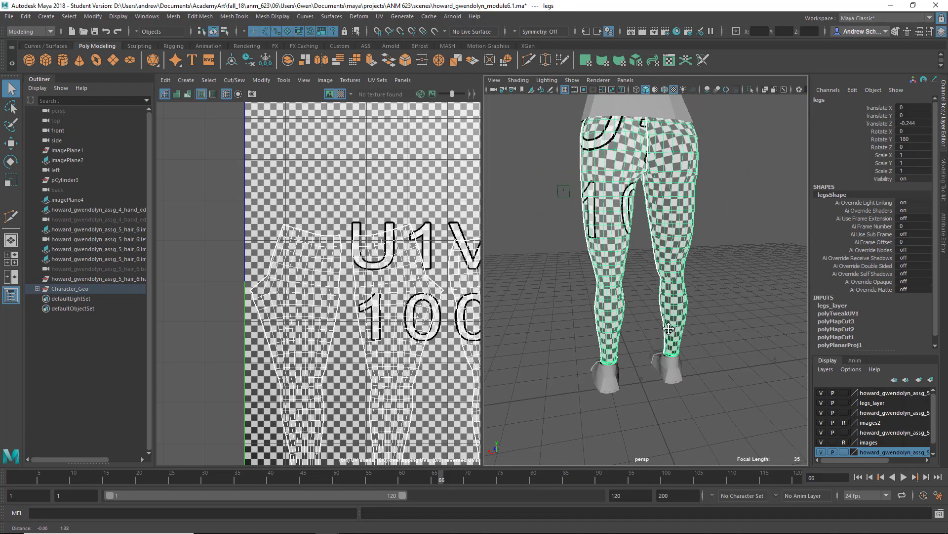
{"action": "left_click_drag", "start_coordinate": [587, 272], "coordinate": [690, 273], "text": "alt"}
{"action": "right_click_drag", "start_coordinate": [690, 273], "coordinate": [800, 233], "text": "alt"}
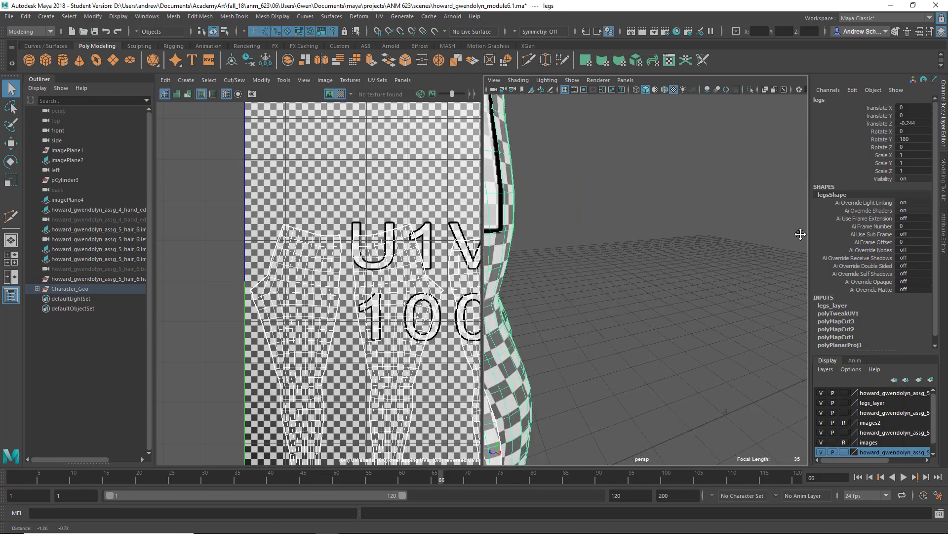
{"action": "middle_click_drag", "start_coordinate": [573, 402], "coordinate": [719, 345], "text": "alt"}
Select the R_foot and L_foot meshes alternately to compare their UV layouts and checker patterns.
{"action": "left_click", "coordinate": [655, 388]}
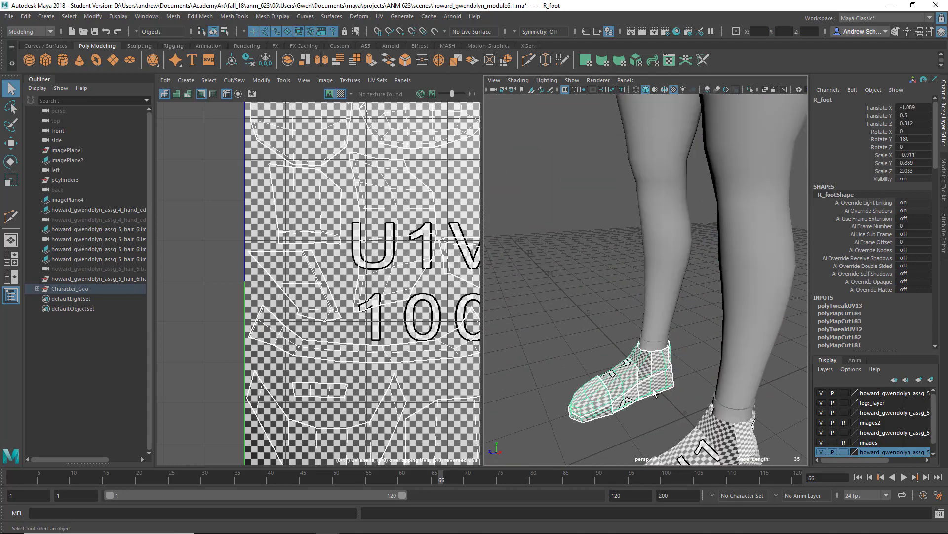
{"action": "left_click_drag", "start_coordinate": [655, 392], "coordinate": [743, 343], "text": "alt"}
{"action": "middle_click_drag", "start_coordinate": [744, 343], "coordinate": [650, 343], "text": "alt"}
{"action": "left_click_drag", "start_coordinate": [650, 343], "coordinate": [684, 329], "text": "alt"}
{"action": "left_click", "coordinate": [700, 317]}
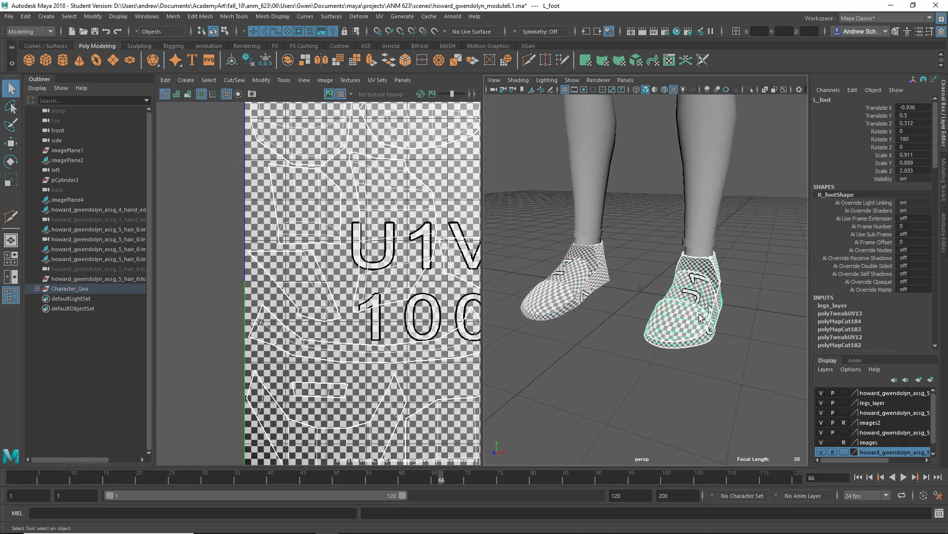
{"action": "left_click", "coordinate": [584, 297]}
{"action": "left_click", "coordinate": [705, 305]}
{"action": "left_click", "coordinate": [595, 291]}
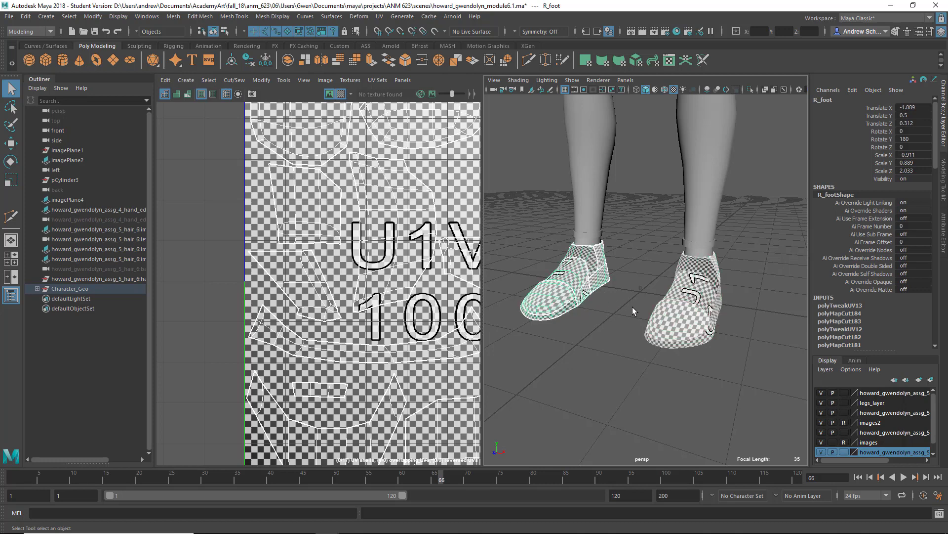
{"action": "left_click", "coordinate": [687, 315]}
Examine the L_foot mesh up close with UV distortion shading in place of the checker map.
{"action": "scroll", "coordinate": [662, 335], "scroll_direction": "up", "scroll_amount": 3}
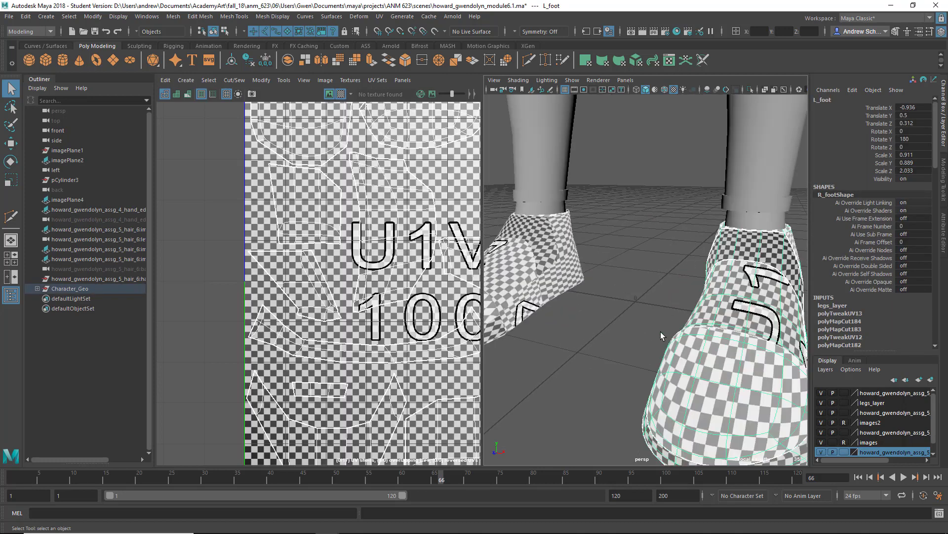
{"action": "mouse_move", "coordinate": [662, 335]}
{"action": "left_mouse_down", "text": "alt"}
{"action": "mouse_move", "coordinate": [691, 341]}
{"action": "mouse_move", "coordinate": [731, 316]}
{"action": "mouse_move", "coordinate": [794, 194]}
{"action": "mouse_move", "coordinate": [750, 339]}
{"action": "mouse_move", "coordinate": [567, 342]}
{"action": "mouse_move", "coordinate": [592, 301]}
{"action": "mouse_move", "coordinate": [748, 295]}
{"action": "mouse_move", "coordinate": [707, 315]}
{"action": "mouse_move", "coordinate": [653, 319]}
{"action": "left_mouse_up", "text": "alt"}
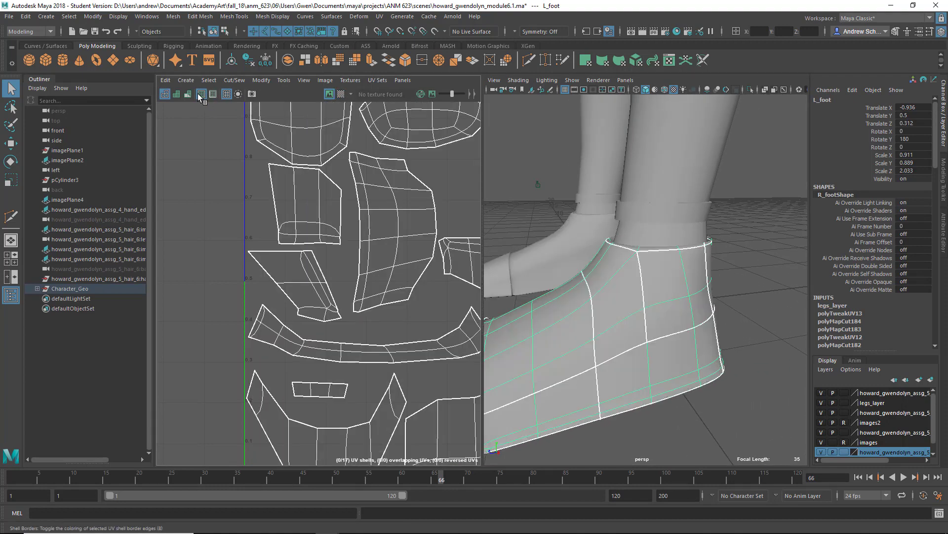
{"action": "left_click", "coordinate": [188, 94]}
{"action": "mouse_move", "coordinate": [548, 230]}
{"action": "left_mouse_down", "text": "alt"}
{"action": "mouse_move", "coordinate": [636, 264]}
{"action": "mouse_move", "coordinate": [469, 263]}
{"action": "mouse_move", "coordinate": [632, 266]}
{"action": "left_mouse_up", "text": "alt"}
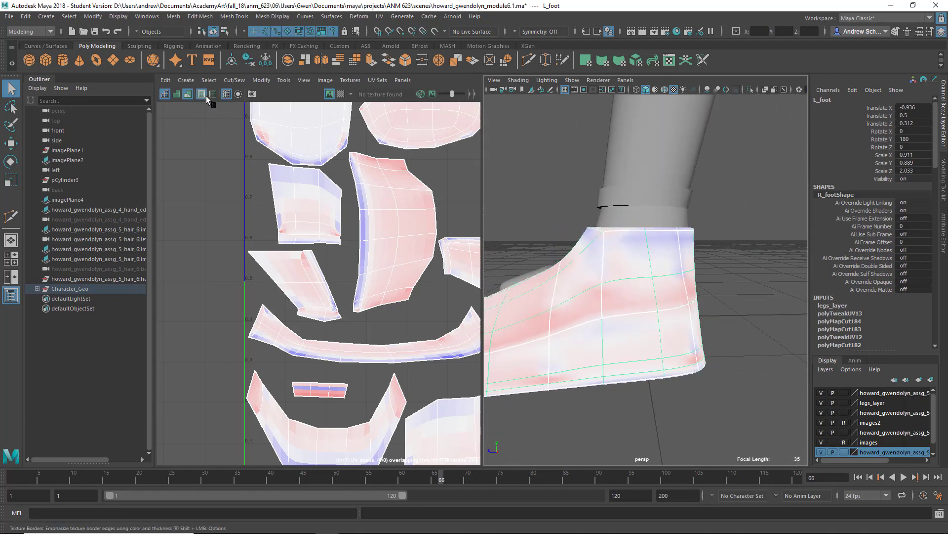
Switch L_foot back from distortion shading to the checker map, examine the whole shoe, and turn the checker map off.
{"action": "left_click", "coordinate": [341, 94]}
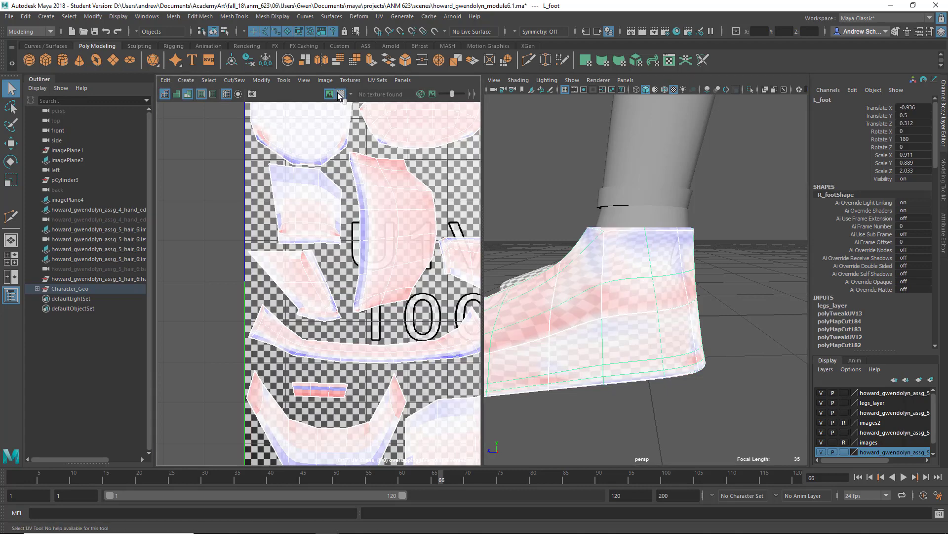
{"action": "left_click", "coordinate": [188, 93]}
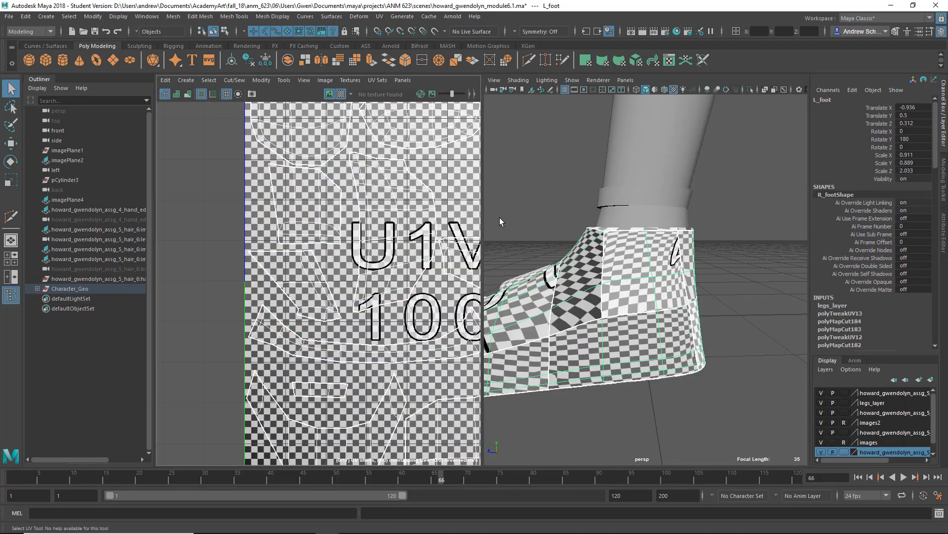
{"action": "left_click_drag", "start_coordinate": [503, 222], "coordinate": [569, 286], "text": "alt"}
{"action": "scroll", "coordinate": [357, 286], "scroll_direction": "down", "scroll_amount": 3}
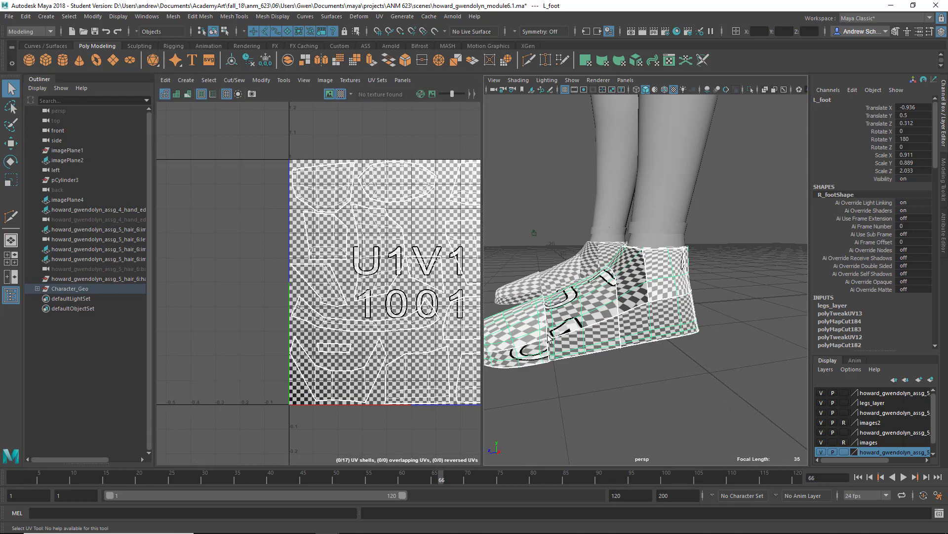
{"action": "left_click_drag", "start_coordinate": [549, 338], "coordinate": [633, 355], "text": "alt"}
{"action": "left_click", "coordinate": [328, 94]}
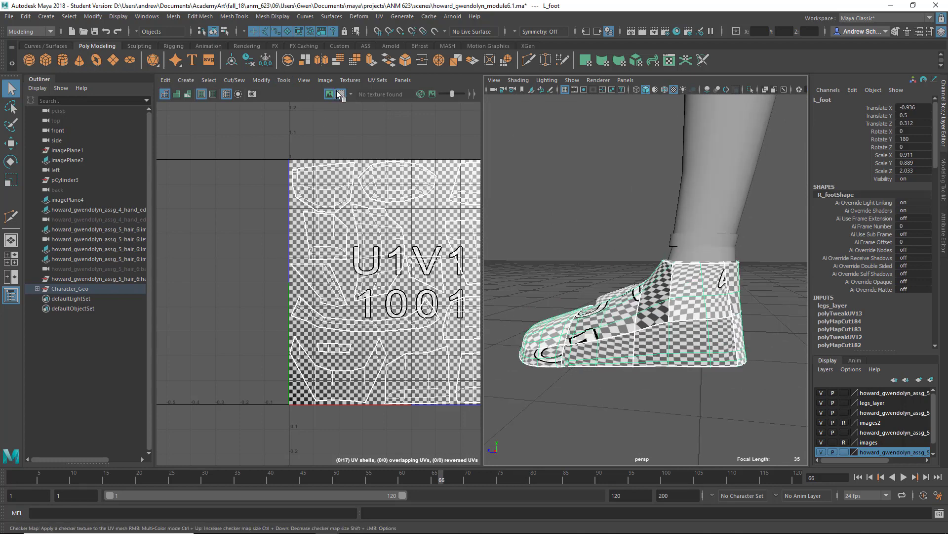
{"action": "left_click_drag", "start_coordinate": [597, 286], "coordinate": [625, 301], "text": "alt"}
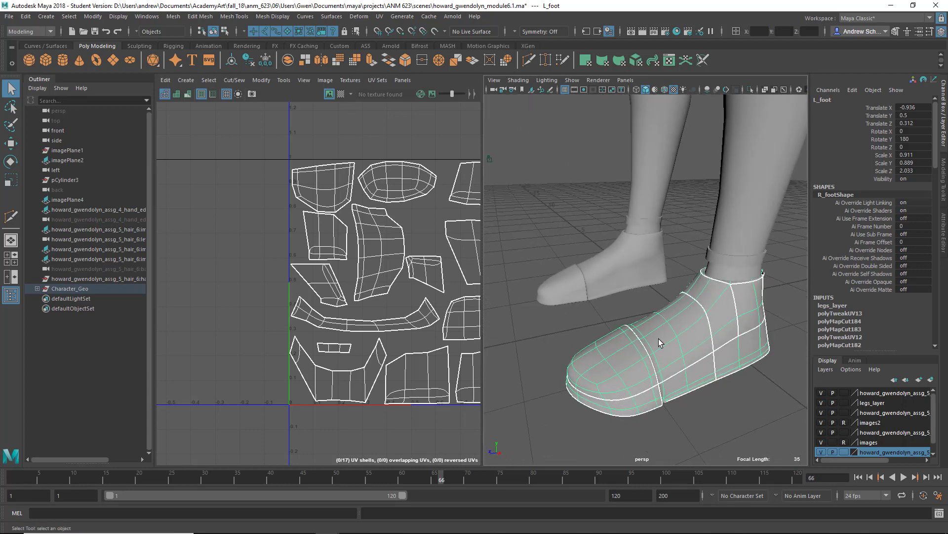
Select the edge line across L_foot's instep and compare the highlighted edges on both feet.
{"action": "right_click_drag", "start_coordinate": [659, 252], "coordinate": [659, 226]}
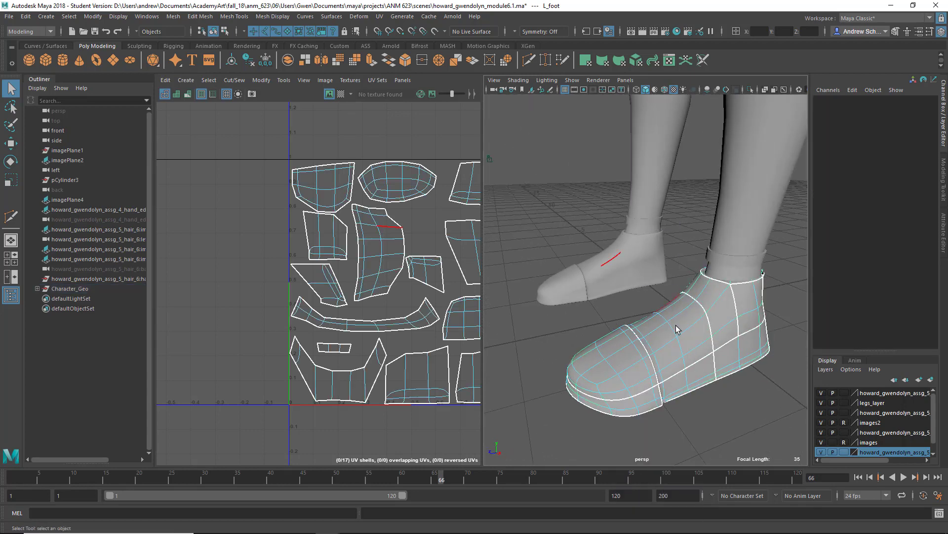
{"action": "left_click", "coordinate": [713, 345]}
{"action": "left_click_drag", "start_coordinate": [582, 322], "coordinate": [708, 320], "text": "alt"}
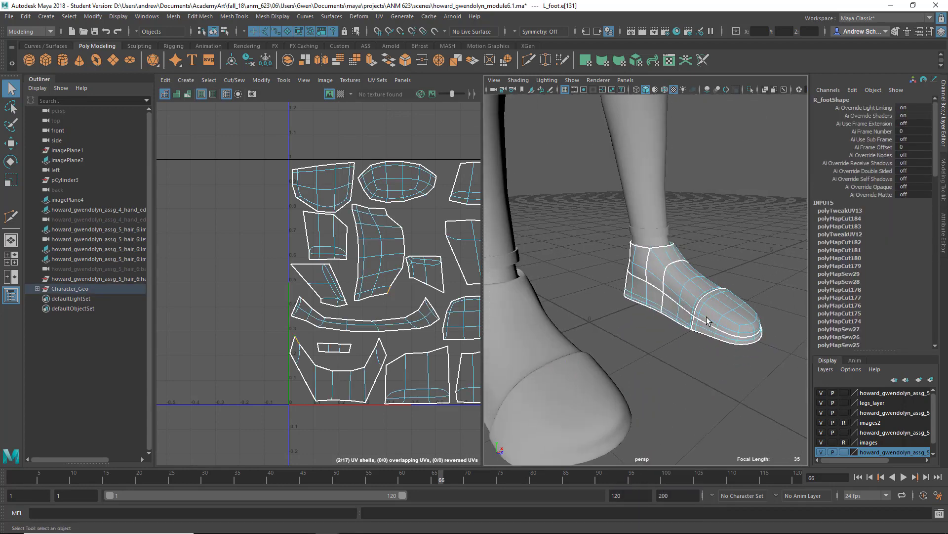
{"action": "double_click", "coordinate": [664, 287]}
{"action": "left_click_drag", "start_coordinate": [653, 334], "coordinate": [560, 332], "text": "alt"}
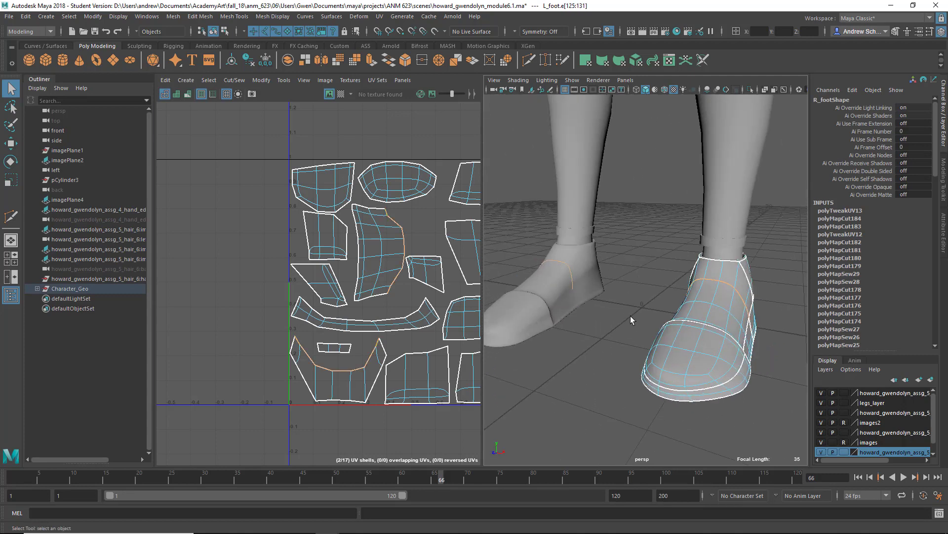
Return to object selection, delete the construction history of L_foot, and check the inputs of R_foot.
{"action": "right_click_drag", "start_coordinate": [687, 247], "coordinate": [751, 227]}
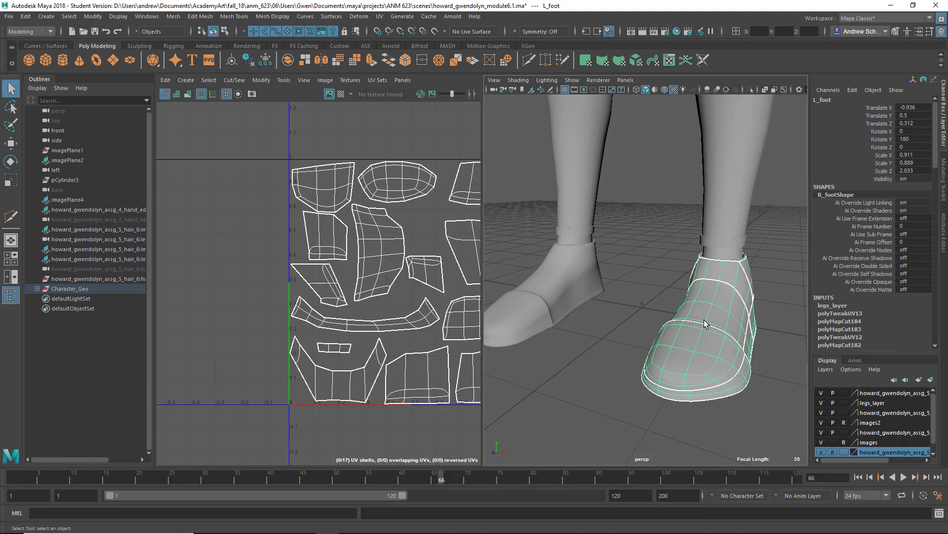
{"action": "key", "text": "alt+shift+d"}
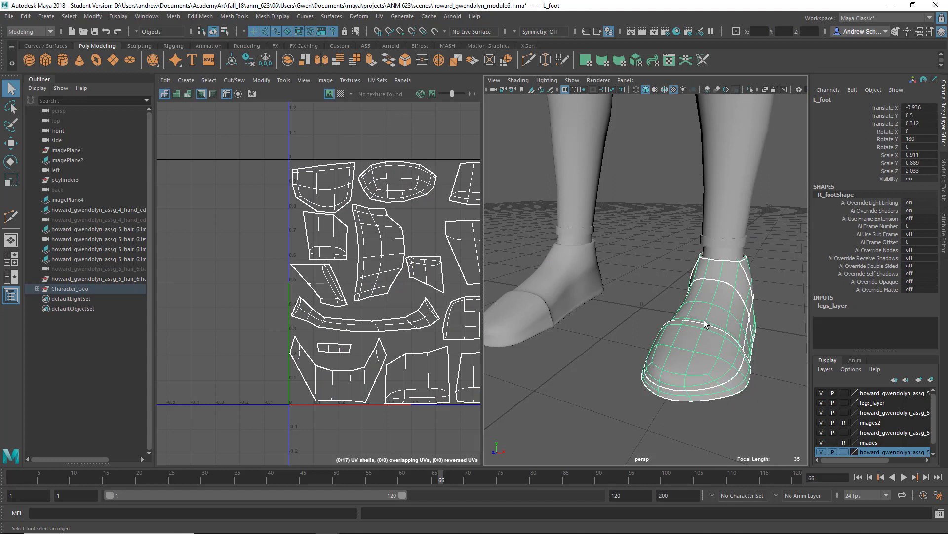
{"action": "left_click", "coordinate": [574, 300]}
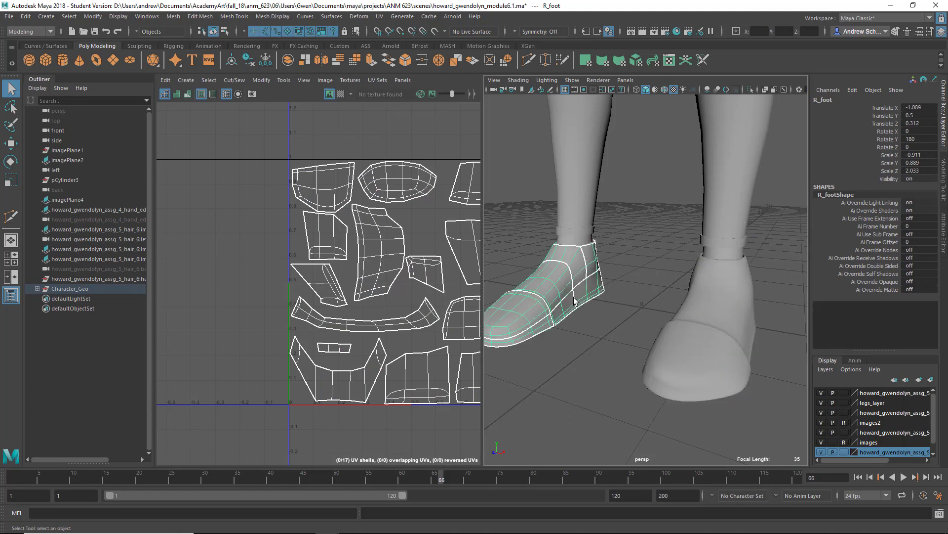
Try moving part of the L_foot mesh in component mode, undo the move, and return to object selection.
{"action": "left_click", "coordinate": [706, 296]}
{"action": "right_click_drag", "start_coordinate": [719, 251], "coordinate": [720, 224]}
{"action": "left_click_drag", "start_coordinate": [658, 305], "coordinate": [704, 262], "text": "alt"}
{"action": "key", "text": "w"}
{"action": "key", "text": "ctrl+z"}
{"action": "right_click_drag", "start_coordinate": [568, 291], "coordinate": [603, 267]}
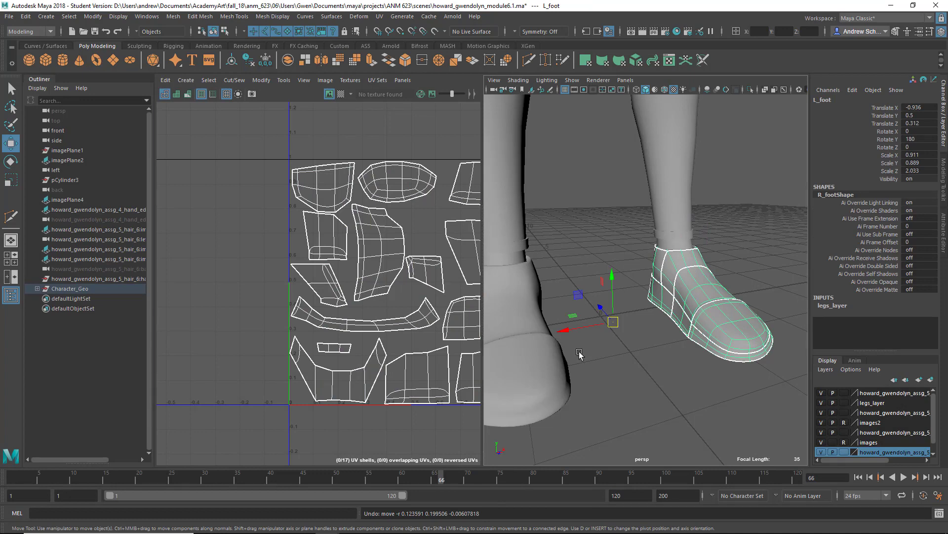
Convert the R_foot instance to an independent object.
{"action": "left_click", "coordinate": [548, 365]}
{"action": "scroll", "coordinate": [642, 364], "scroll_direction": "down", "scroll_amount": 2}
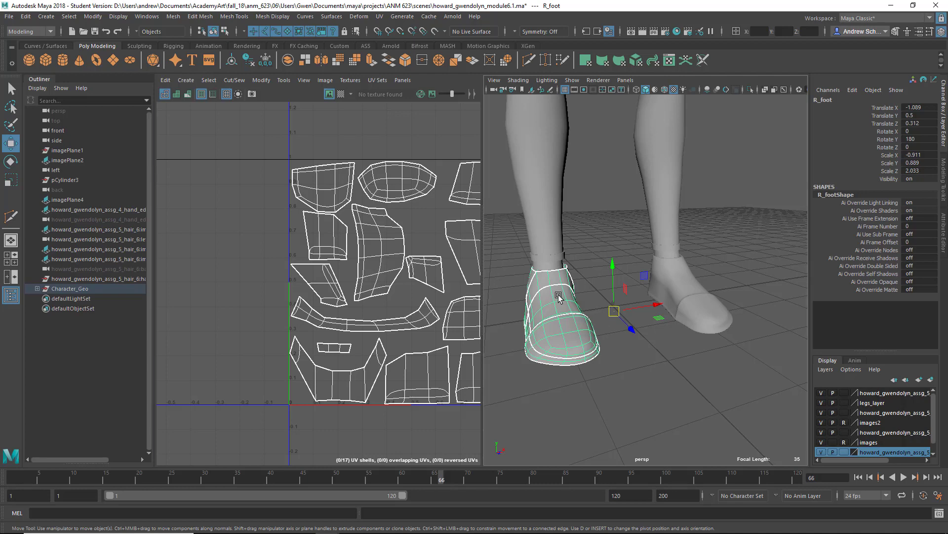
{"action": "left_click", "coordinate": [93, 16]}
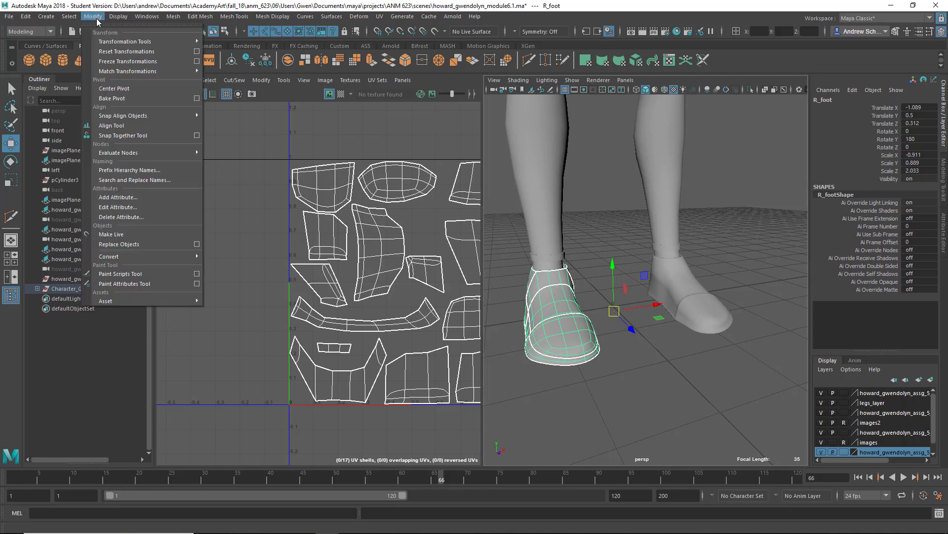
{"action": "mouse_move", "coordinate": [137, 257]}
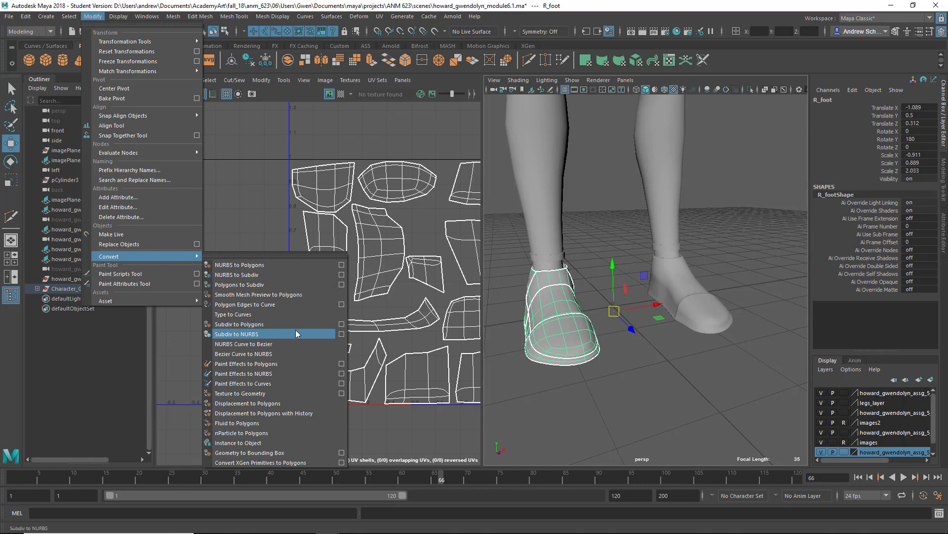
{"action": "left_click", "coordinate": [267, 443]}
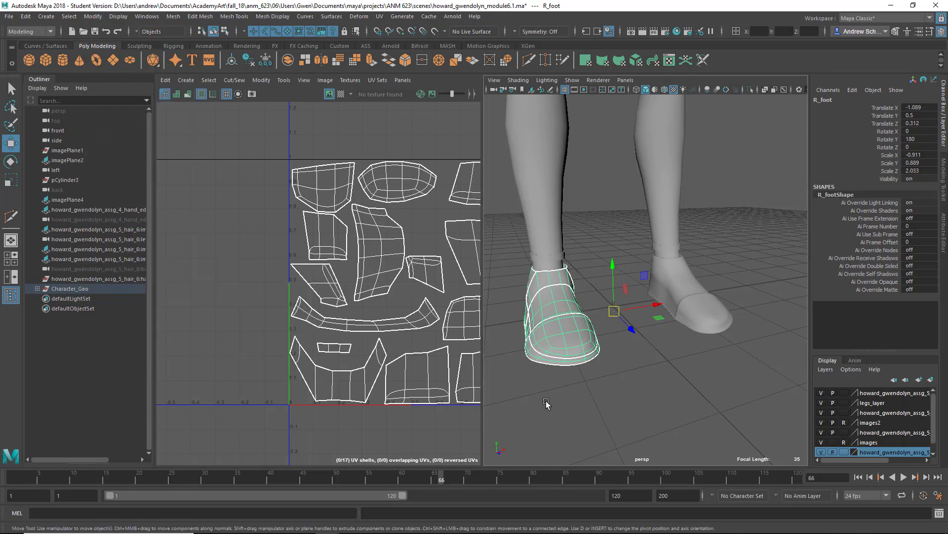
Compare the inputs of both feet, try moving the edge line across L_foot's instep, and undo the move.
{"action": "left_click", "coordinate": [707, 304]}
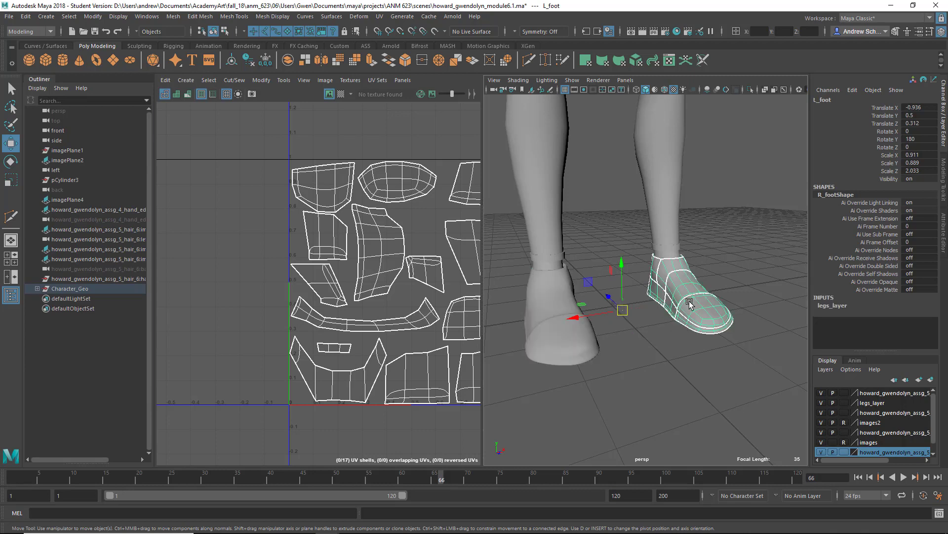
{"action": "left_click", "coordinate": [549, 312]}
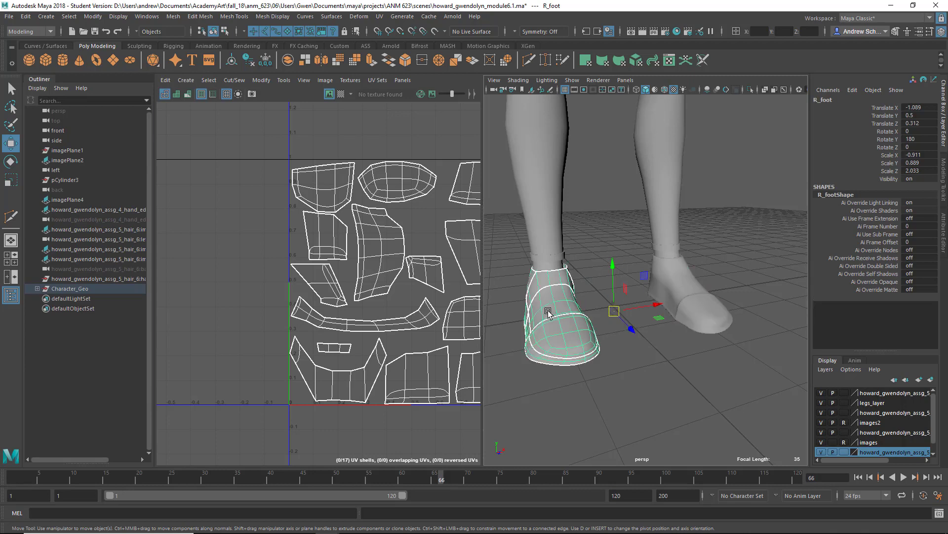
{"action": "right_click_drag", "start_coordinate": [685, 279], "coordinate": [692, 212]}
{"action": "double_click", "coordinate": [692, 275]}
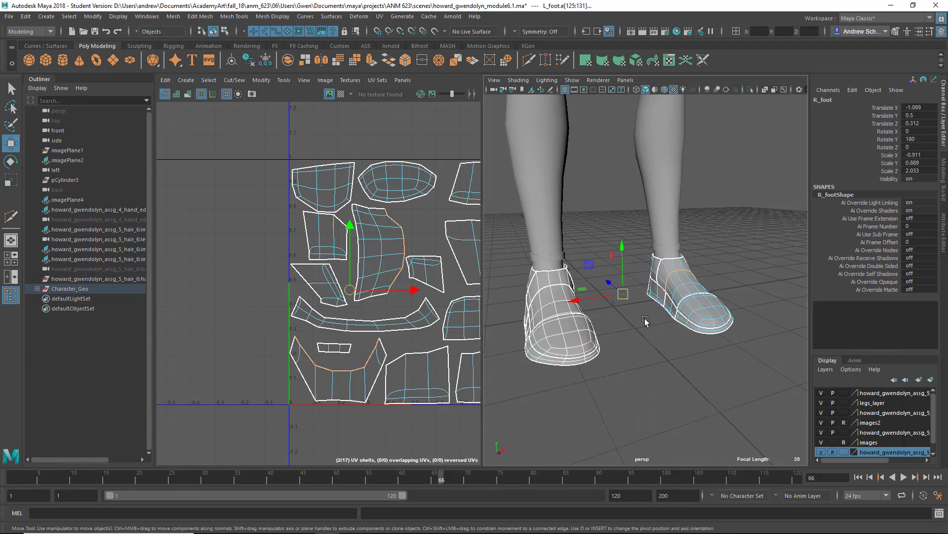
{"action": "left_click_drag", "start_coordinate": [621, 294], "coordinate": [619, 286]}
{"action": "key", "text": "ctrl+z"}
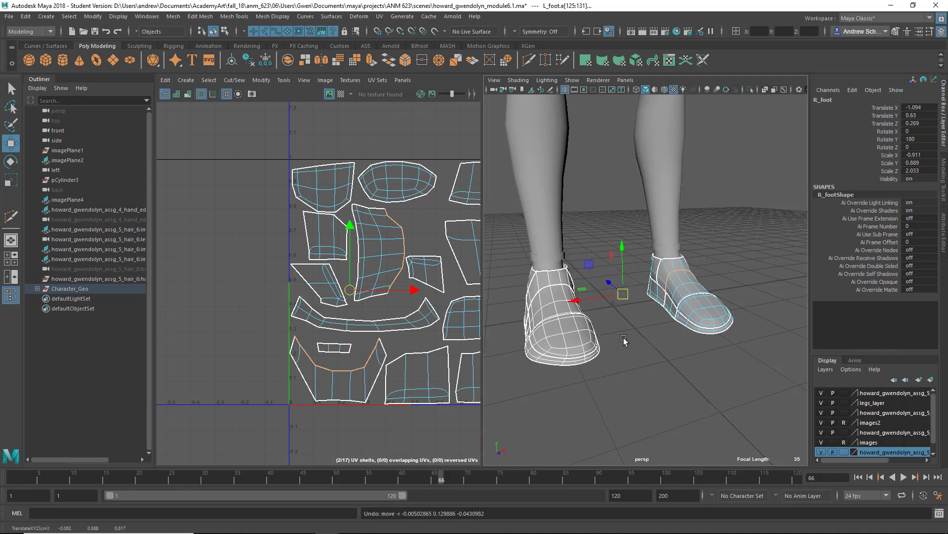
Select the whole seam edge line across L_foot's instep and join its UV shells with Move and Sew.
{"action": "left_click", "coordinate": [625, 341]}
{"action": "double_click", "coordinate": [669, 273]}
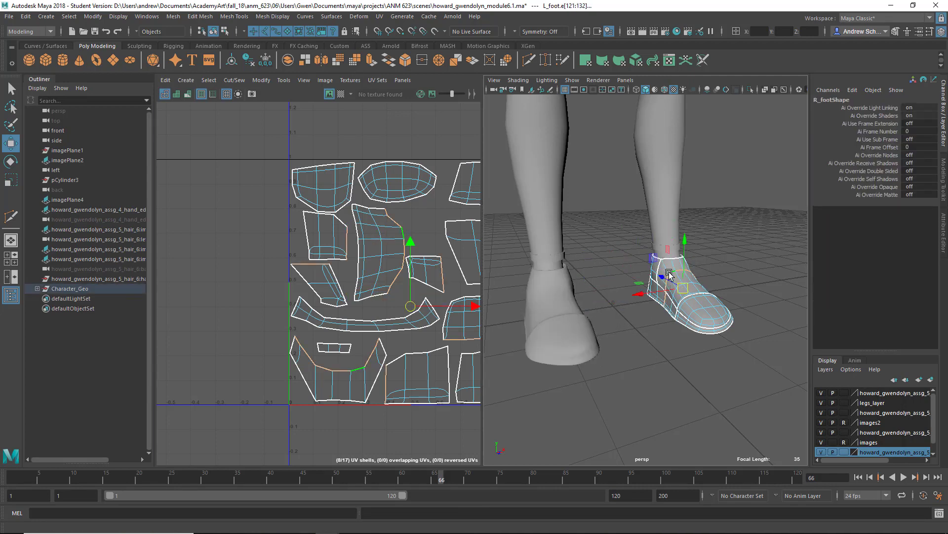
{"action": "left_click", "coordinate": [650, 335]}
{"action": "right_click_drag", "start_coordinate": [650, 335], "coordinate": [674, 285], "text": "alt"}
{"action": "left_click", "coordinate": [757, 358]}
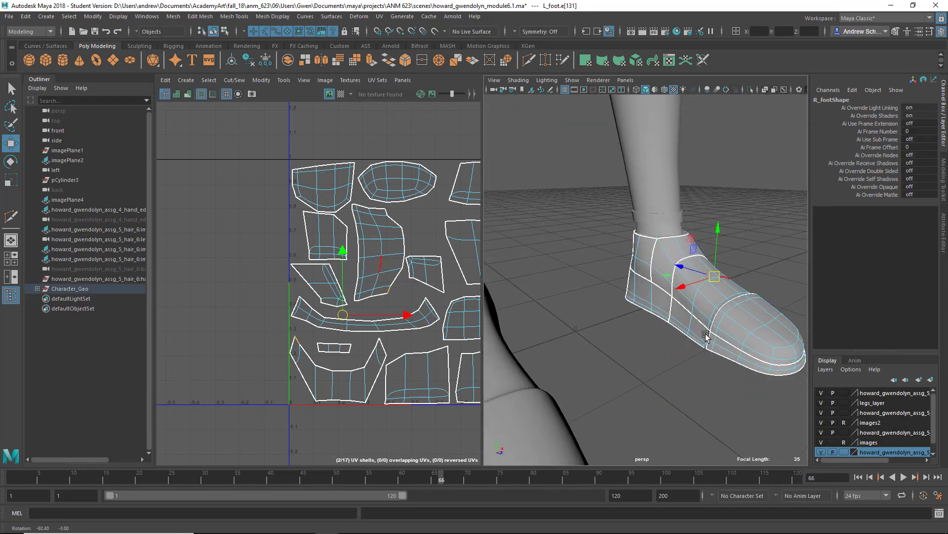
{"action": "key", "text": "q"}
{"action": "double_click", "coordinate": [671, 292]}
{"action": "left_click_drag", "start_coordinate": [672, 292], "coordinate": [500, 327], "text": "alt"}
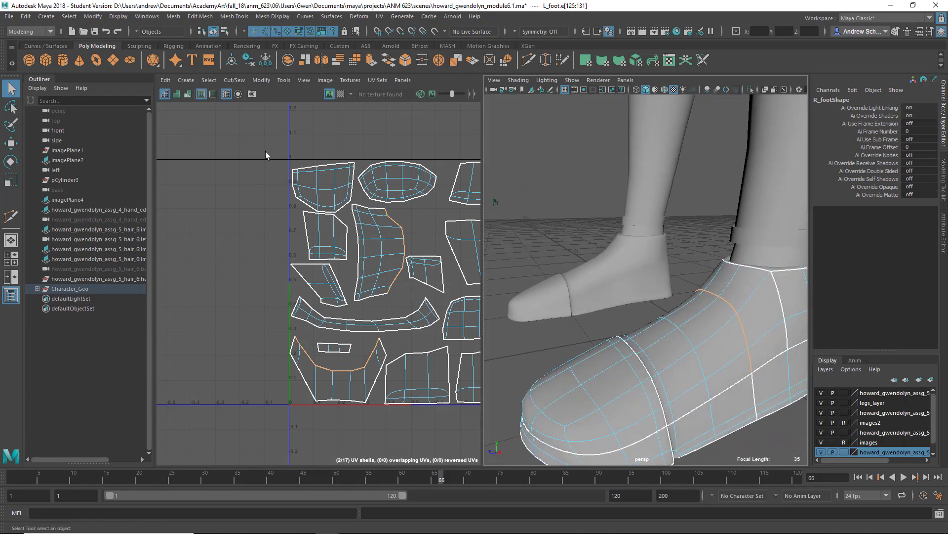
{"action": "left_click", "coordinate": [234, 80]}
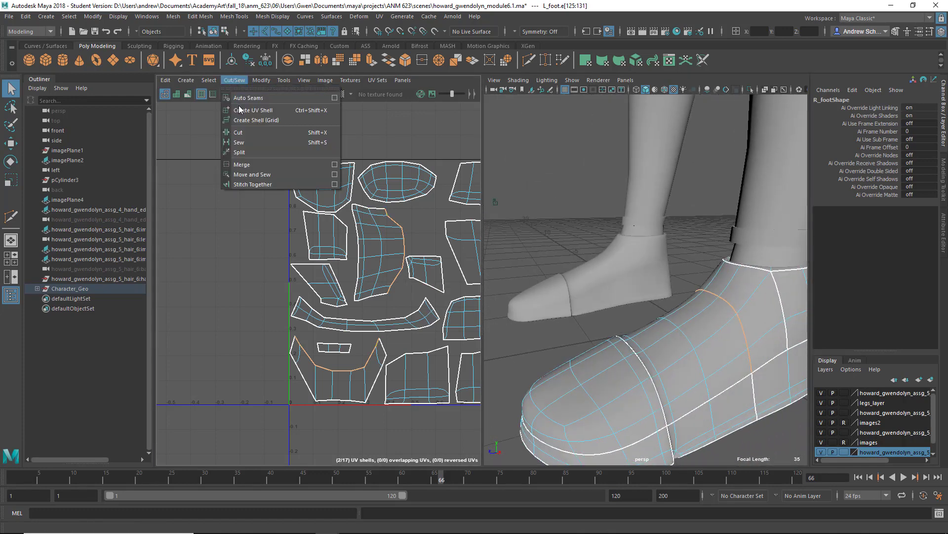
{"action": "left_click", "coordinate": [253, 174]}
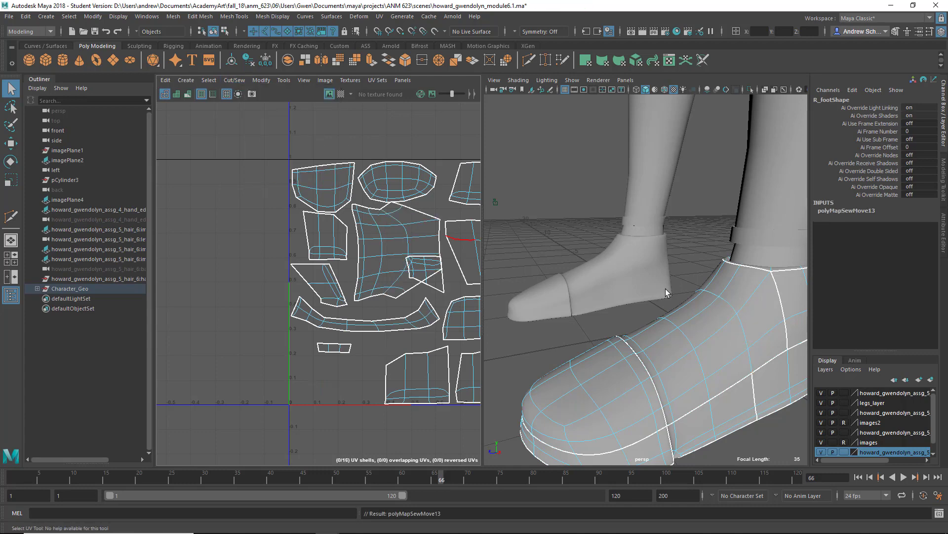
Move and Sew the vertical UV seams on both sides of L_foot's upper heel.
{"action": "left_click_drag", "start_coordinate": [665, 292], "coordinate": [537, 307], "text": "alt"}
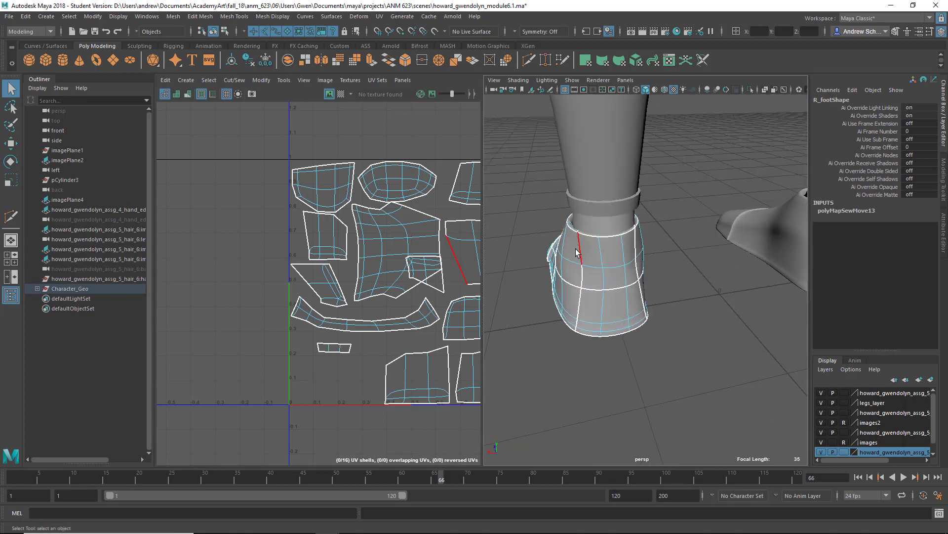
{"action": "left_click", "coordinate": [578, 251]}
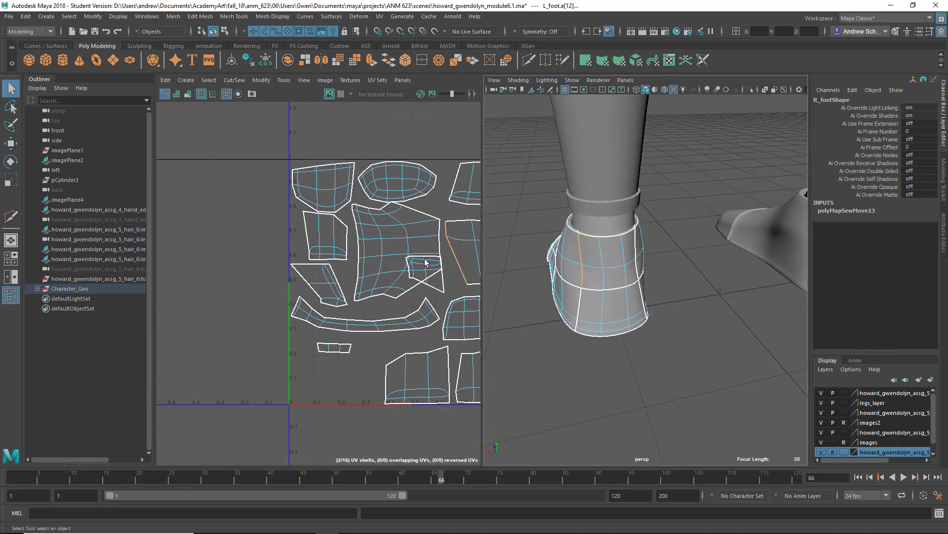
{"action": "key", "text": "g"}
{"action": "left_click_drag", "start_coordinate": [712, 275], "coordinate": [632, 246], "text": "alt"}
{"action": "left_click", "coordinate": [627, 243]}
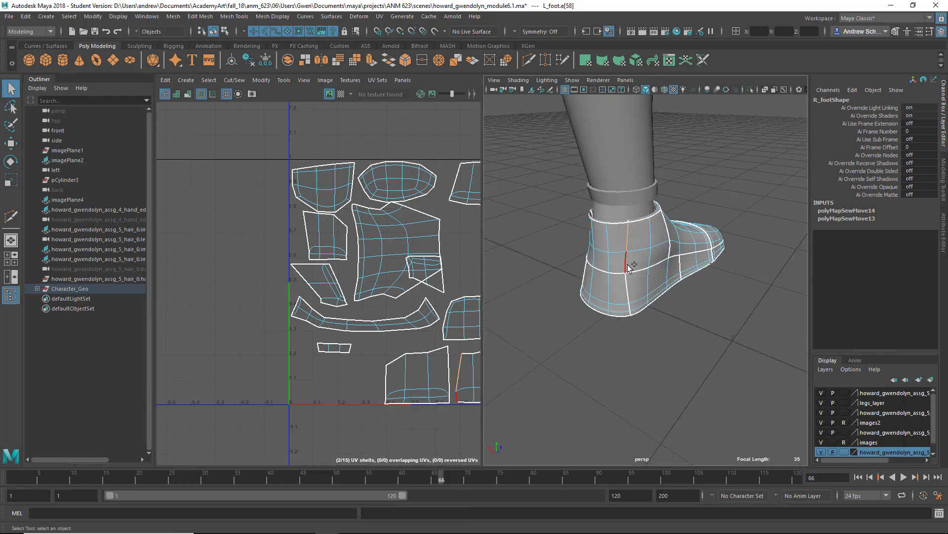
{"action": "key", "text": "g"}
Move and Sew the short vertical UV seam on each lower side of L_foot, just above the sole.
{"action": "left_click_drag", "start_coordinate": [679, 332], "coordinate": [795, 321], "text": "alt"}
{"action": "left_click_drag", "start_coordinate": [668, 278], "coordinate": [542, 266], "text": "alt"}
{"action": "left_click_drag", "start_coordinate": [667, 218], "coordinate": [674, 263], "text": "alt"}
{"action": "scroll", "coordinate": [674, 264], "scroll_direction": "up", "scroll_amount": 5}
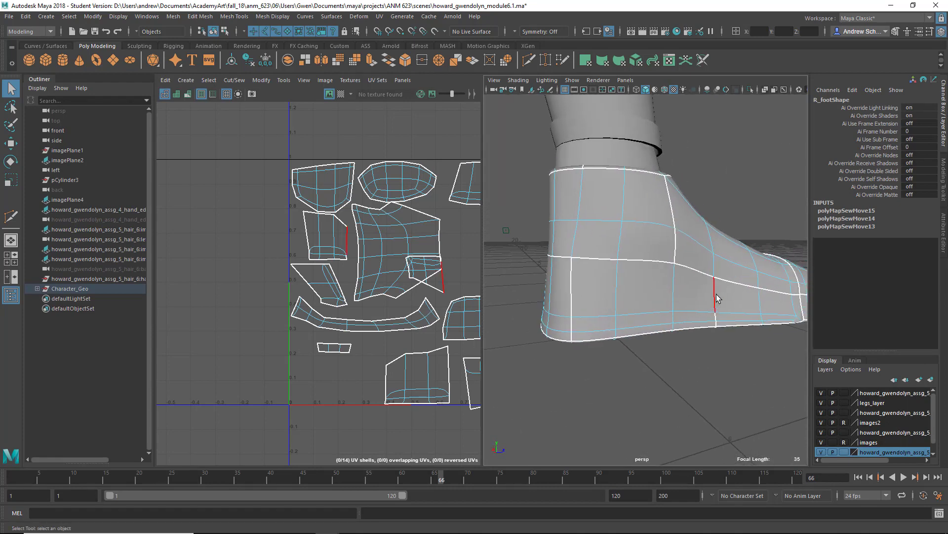
{"action": "left_click", "coordinate": [716, 307]}
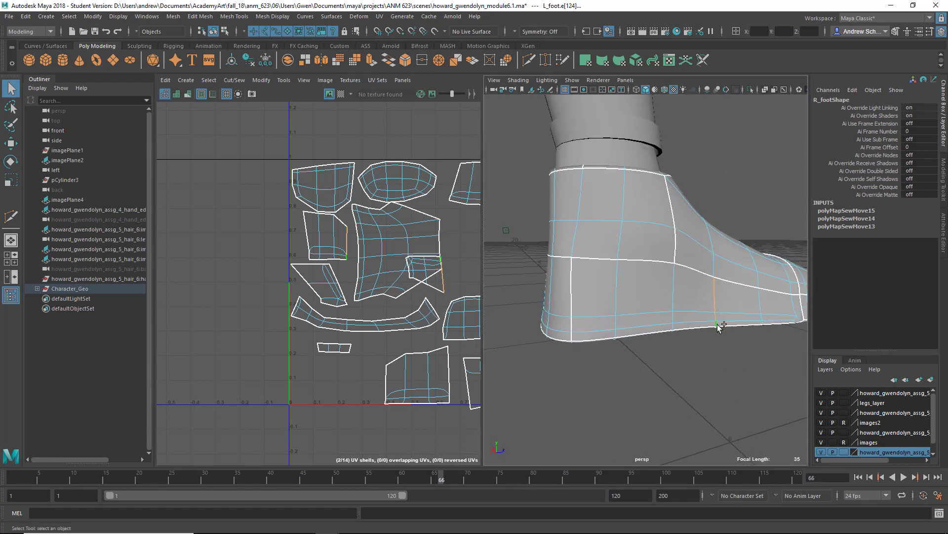
{"action": "left_click_drag", "start_coordinate": [601, 338], "coordinate": [611, 336], "text": "alt"}
{"action": "key", "text": "g"}
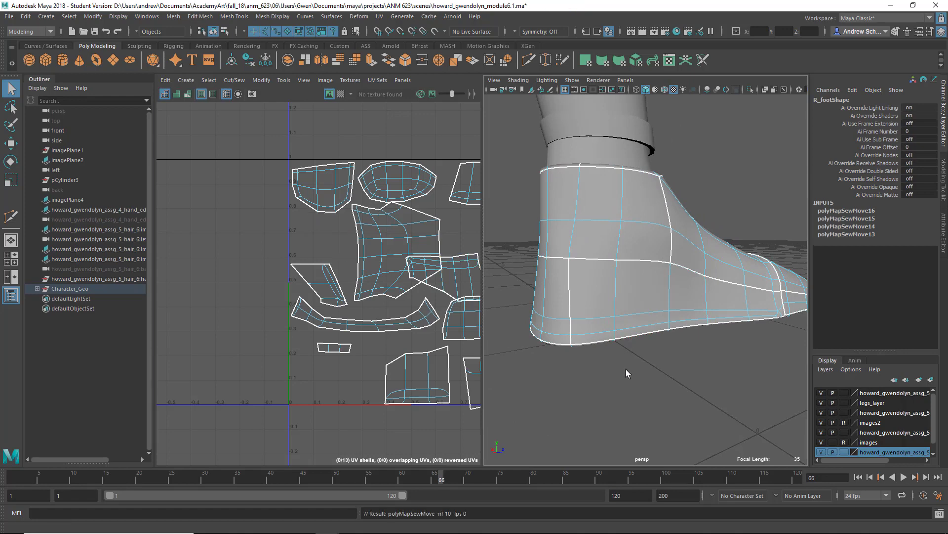
{"action": "left_click_drag", "start_coordinate": [626, 373], "coordinate": [641, 340], "text": "alt"}
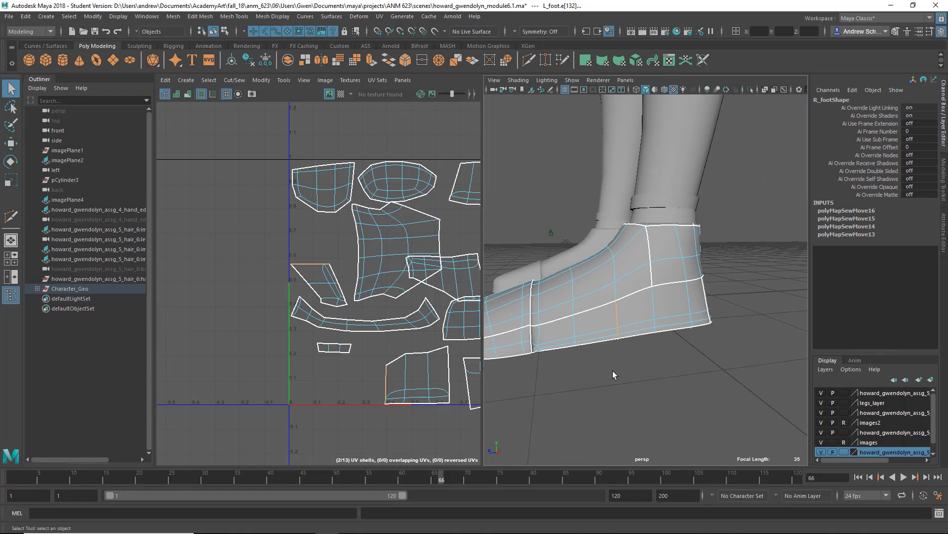
{"action": "key", "text": "g"}
Move and Sew the two UV seams that run across L_foot's sole.
{"action": "left_click_drag", "start_coordinate": [593, 335], "coordinate": [594, 306], "text": "alt"}
{"action": "right_click_drag", "start_coordinate": [593, 307], "coordinate": [621, 311], "text": "alt"}
{"action": "middle_click_drag", "start_coordinate": [621, 312], "coordinate": [673, 303], "text": "alt"}
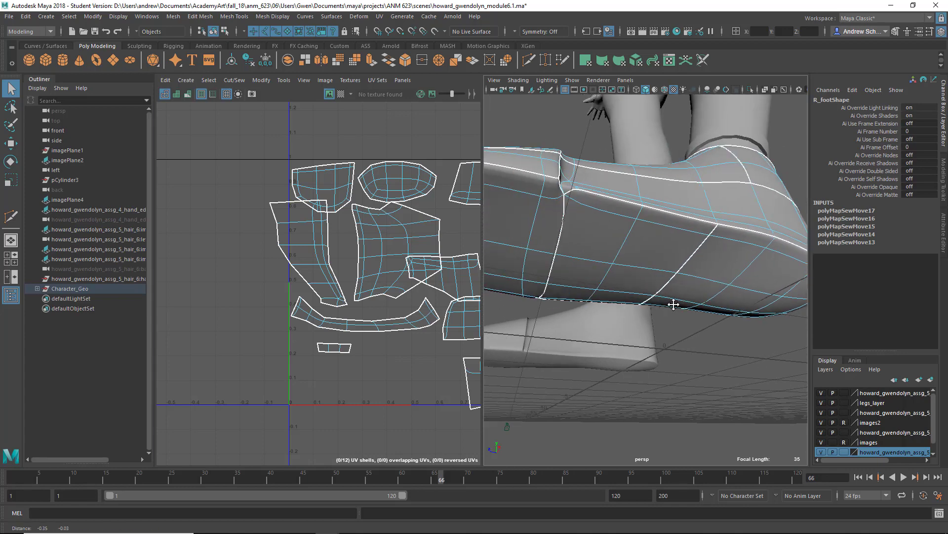
{"action": "left_click_drag", "start_coordinate": [621, 256], "coordinate": [640, 232], "text": "alt"}
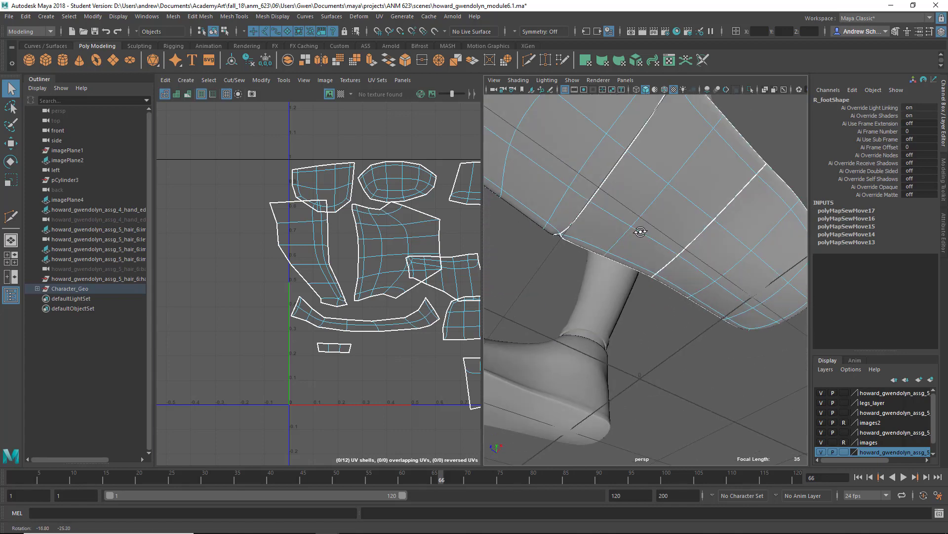
{"action": "left_click", "coordinate": [583, 223]}
{"action": "left_click", "coordinate": [613, 176], "text": "shift"}
{"action": "left_click", "coordinate": [656, 117], "text": "shift"}
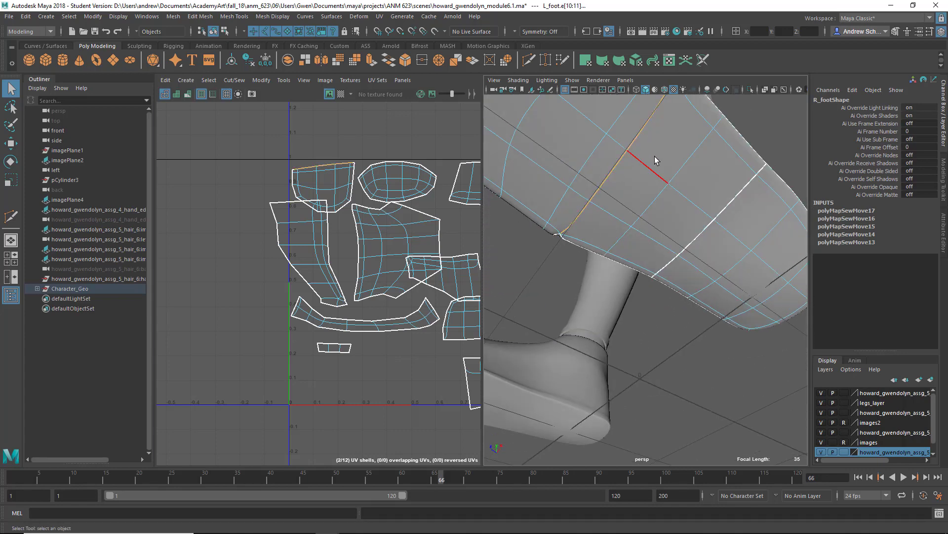
{"action": "key", "text": "g"}
{"action": "left_click", "coordinate": [740, 193]}
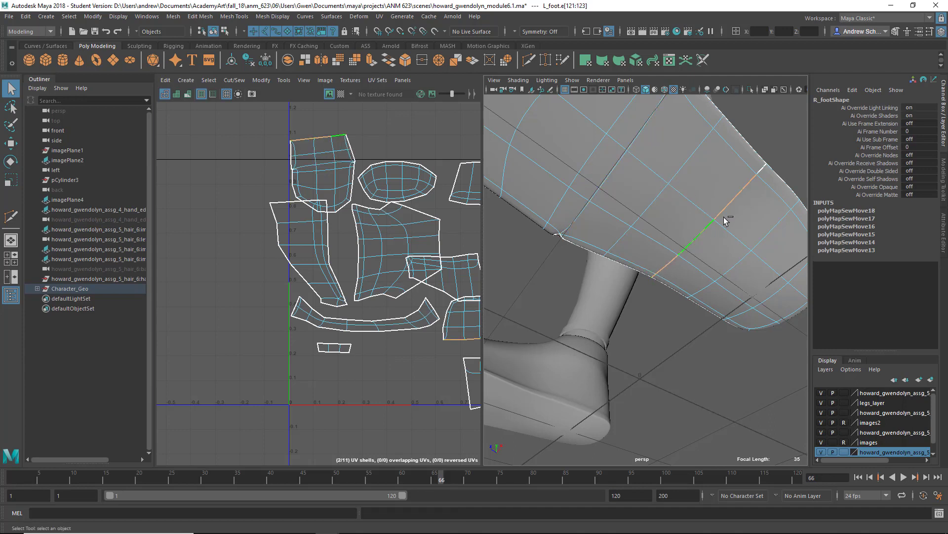
{"action": "right_click_drag", "start_coordinate": [745, 223], "coordinate": [515, 251], "text": "shift"}
Turn off the smooth preview on L_foot and hide the Outliner to enlarge the UV editor and perspective view.
{"action": "key", "text": "space"}
{"action": "key", "text": "1"}
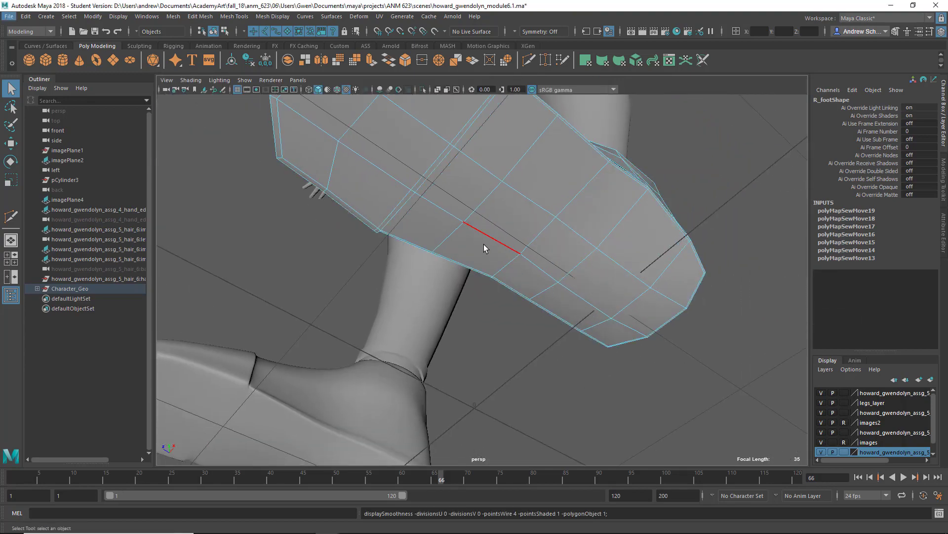
{"action": "left_click_drag", "start_coordinate": [486, 249], "coordinate": [562, 269], "text": "alt"}
{"action": "key", "text": "space"}
{"action": "left_click", "coordinate": [11, 296]}
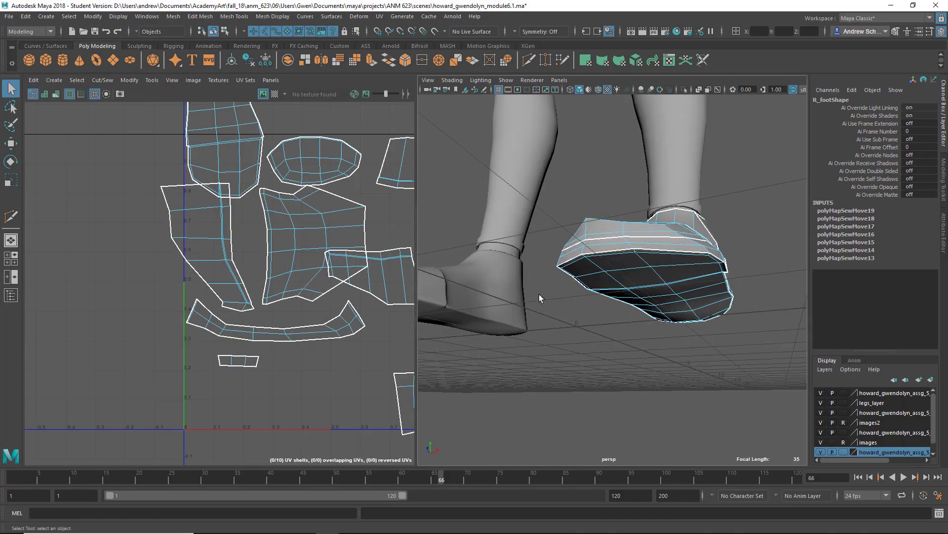
{"action": "left_click_drag", "start_coordinate": [541, 302], "coordinate": [551, 338], "text": "alt"}
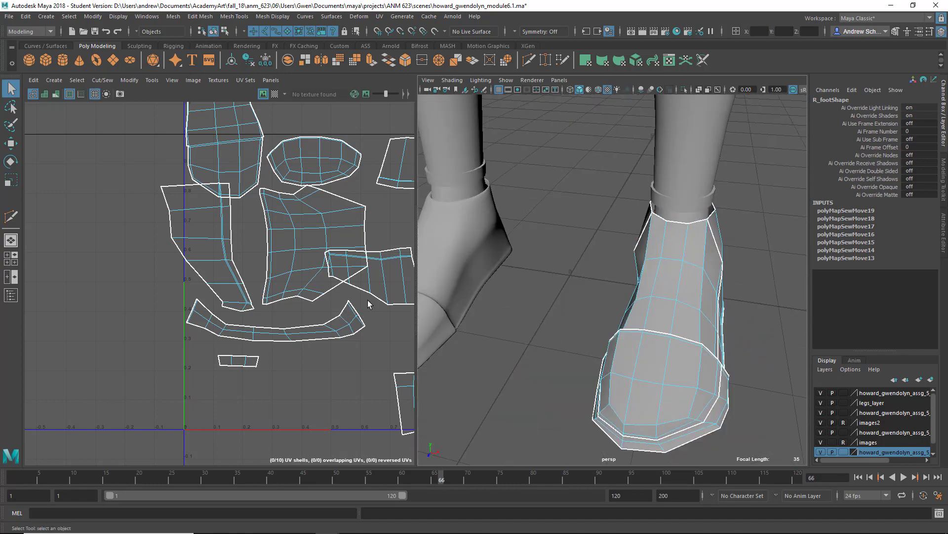
Select the faces of L_foot's smallest UV shell and look for them around the ankle and heel of the shoe.
{"action": "scroll", "coordinate": [304, 301], "scroll_direction": "down", "scroll_amount": 5}
{"action": "right_click_drag", "start_coordinate": [279, 332], "coordinate": [245, 319]}
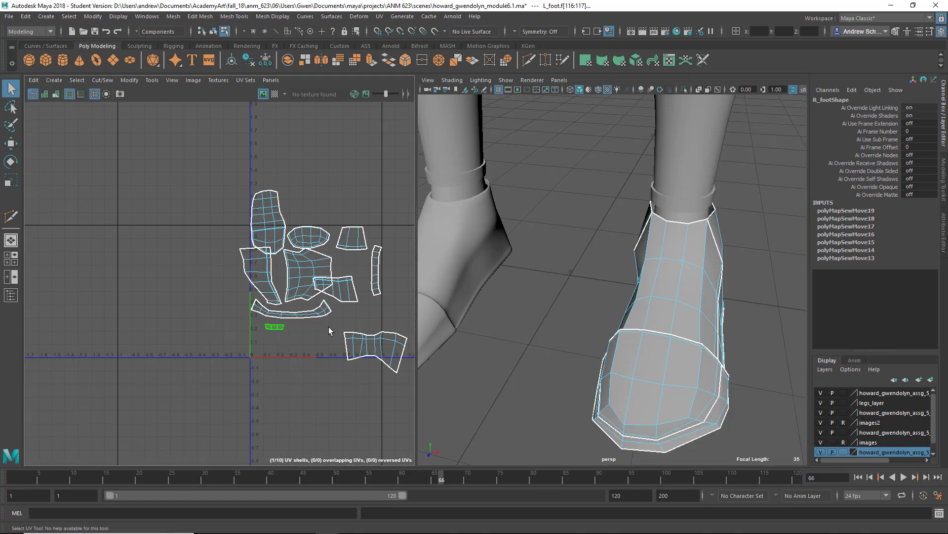
{"action": "left_click", "coordinate": [357, 340]}
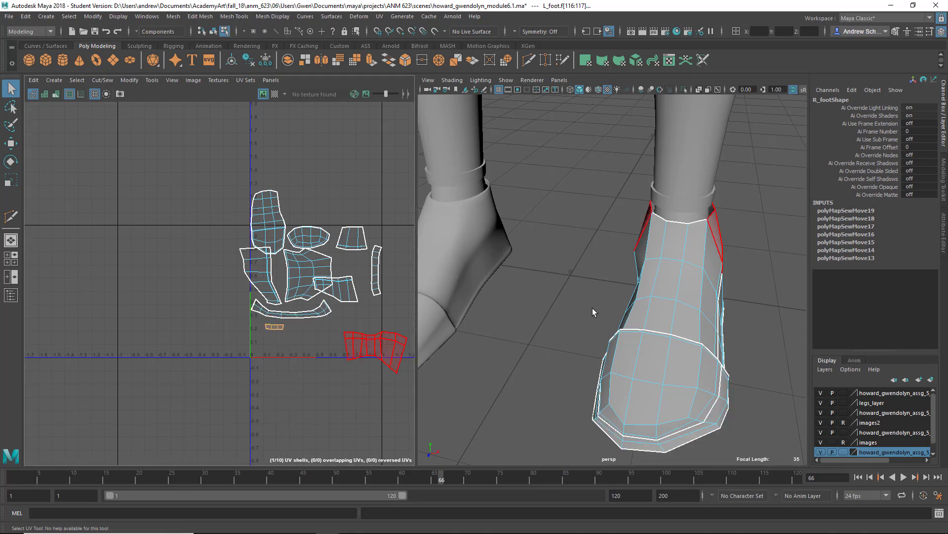
{"action": "left_click", "coordinate": [463, 302]}
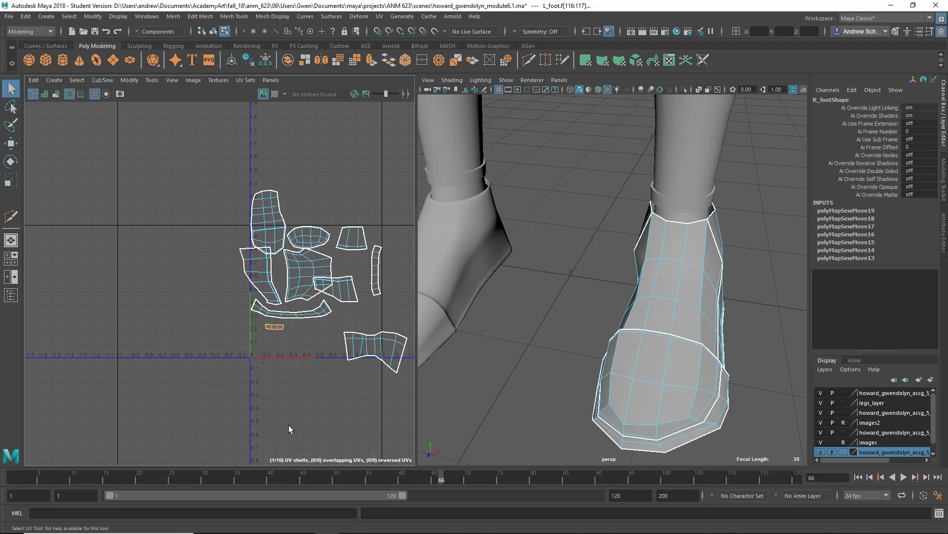
{"action": "key", "text": "f"}
{"action": "right_click_drag", "start_coordinate": [624, 354], "coordinate": [444, 375], "text": "alt"}
{"action": "left_click_drag", "start_coordinate": [444, 374], "coordinate": [250, 368], "text": "alt"}
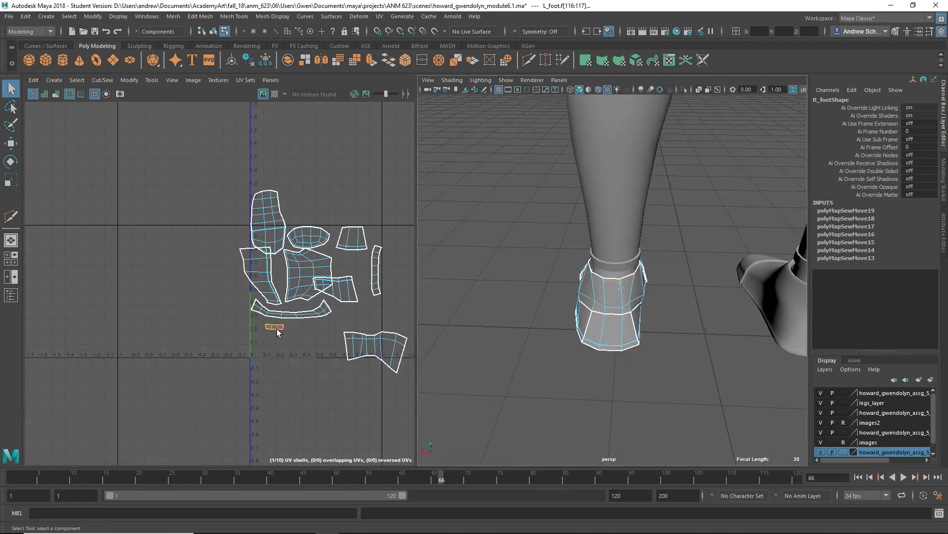
{"action": "left_click_drag", "start_coordinate": [576, 378], "coordinate": [585, 178], "text": "alt"}
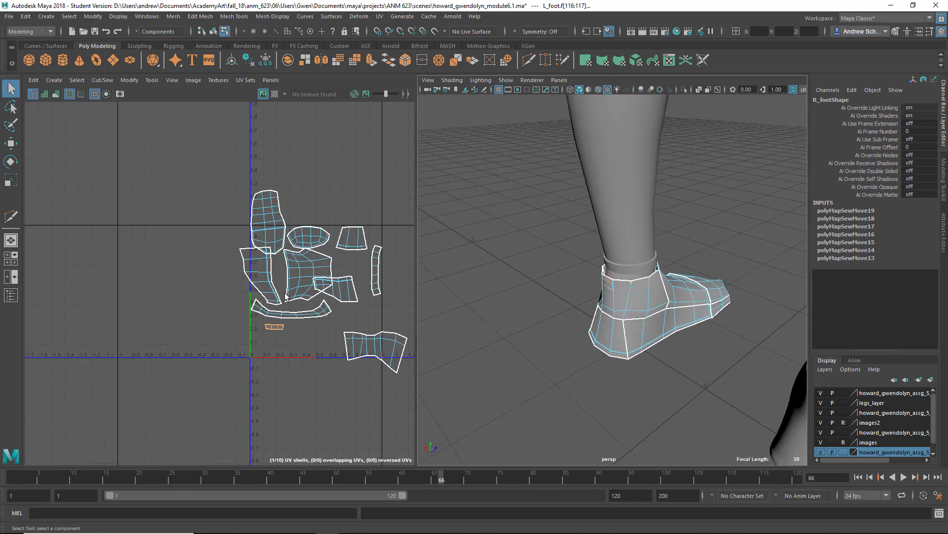
Return to object selection, isolate the small shell's faces in the perspective view, and examine them with nothing selected.
{"action": "right_click_drag", "start_coordinate": [285, 292], "coordinate": [247, 276]}
{"action": "right_click_drag", "start_coordinate": [619, 301], "coordinate": [662, 227]}
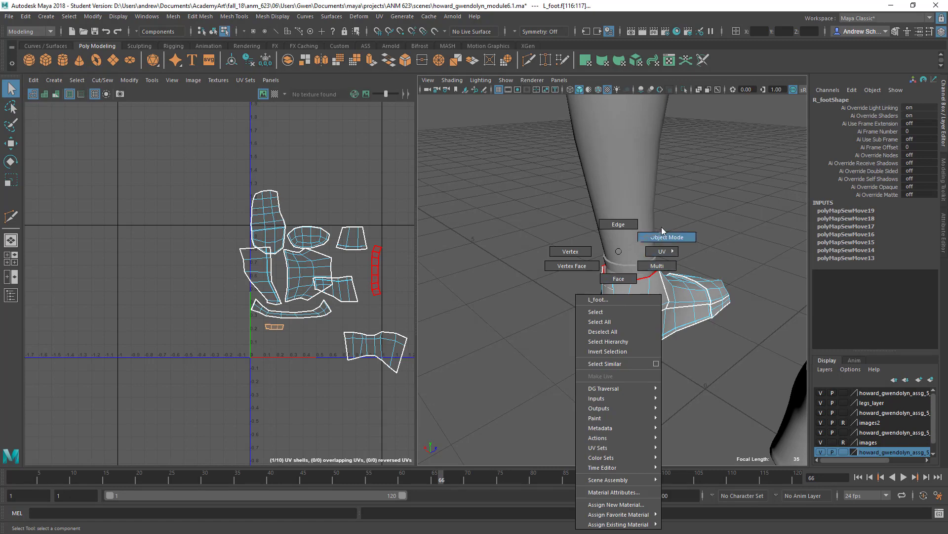
{"action": "left_click", "coordinate": [664, 237]}
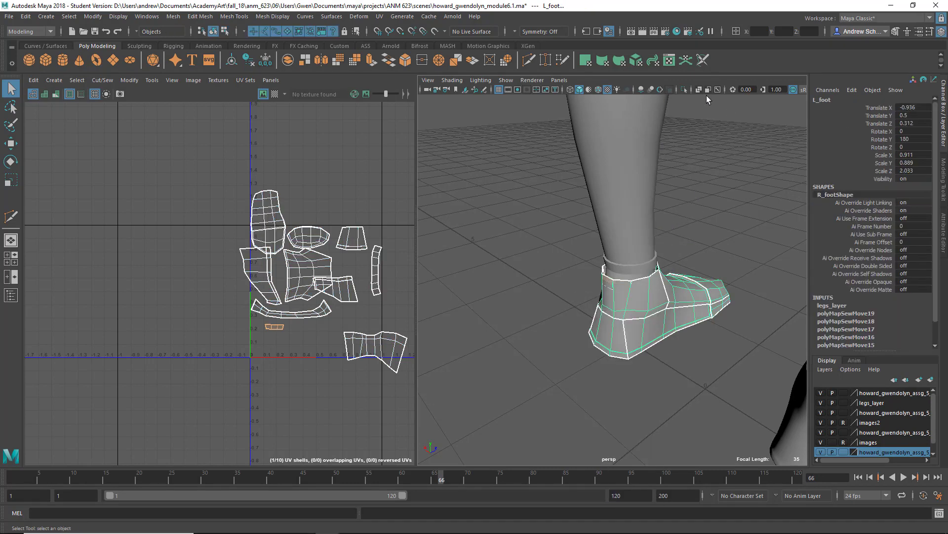
{"action": "left_click", "coordinate": [684, 89]}
{"action": "left_click_drag", "start_coordinate": [675, 223], "coordinate": [515, 240], "text": "alt"}
{"action": "left_click", "coordinate": [516, 273]}
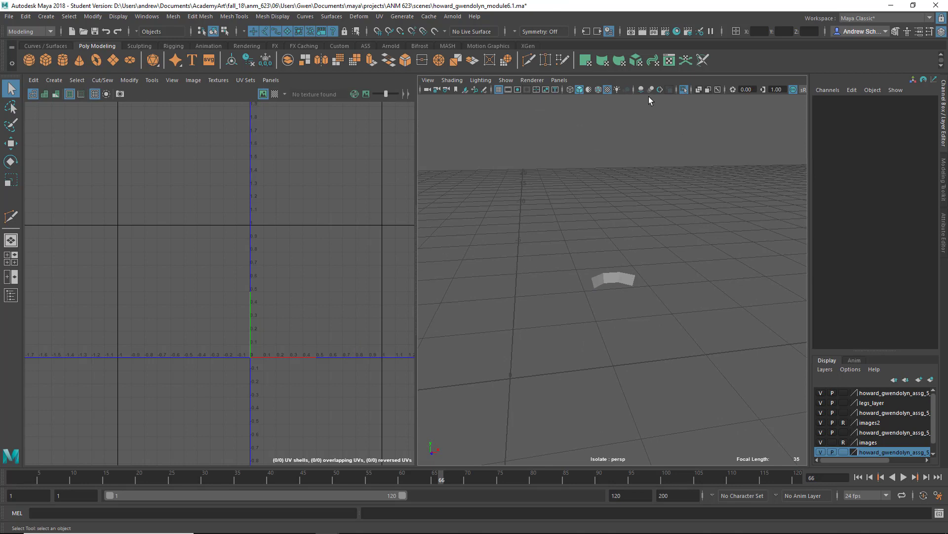
Bring back the full scene and isolate the whole L_foot mesh instead, leaving nothing selected.
{"action": "left_click", "coordinate": [683, 89]}
{"action": "left_click", "coordinate": [637, 325]}
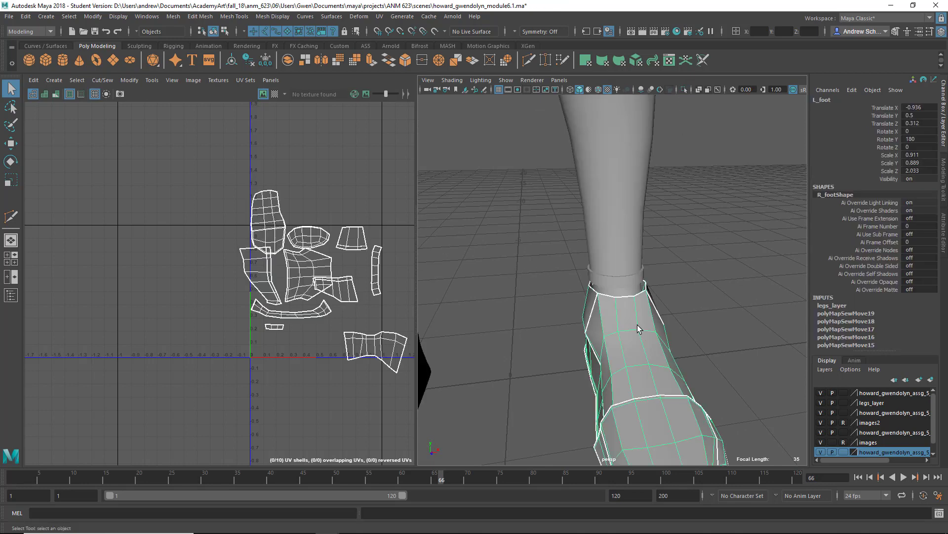
{"action": "left_click", "coordinate": [683, 89]}
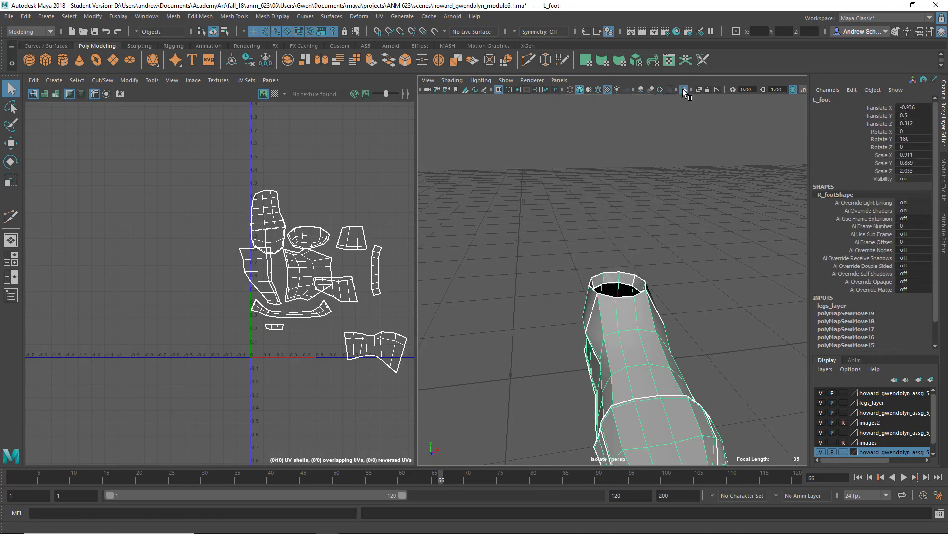
{"action": "left_click", "coordinate": [444, 281]}
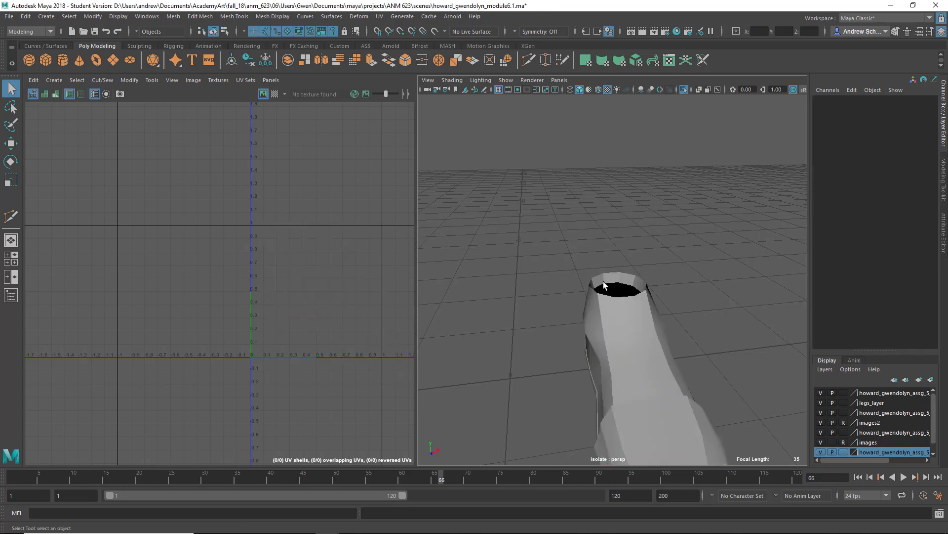
Locate the smallest UV shell's faces inside L_foot's ankle opening and select the seam edge joining them to the adjacent strip.
{"action": "right_click_drag", "start_coordinate": [603, 285], "coordinate": [652, 237]}
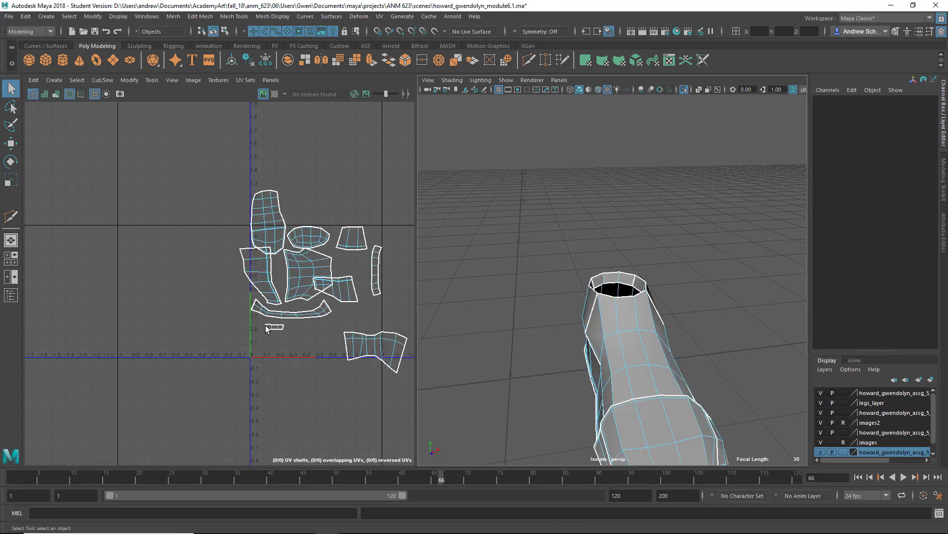
{"action": "right_click", "coordinate": [274, 327]}
{"action": "left_click", "coordinate": [235, 310]}
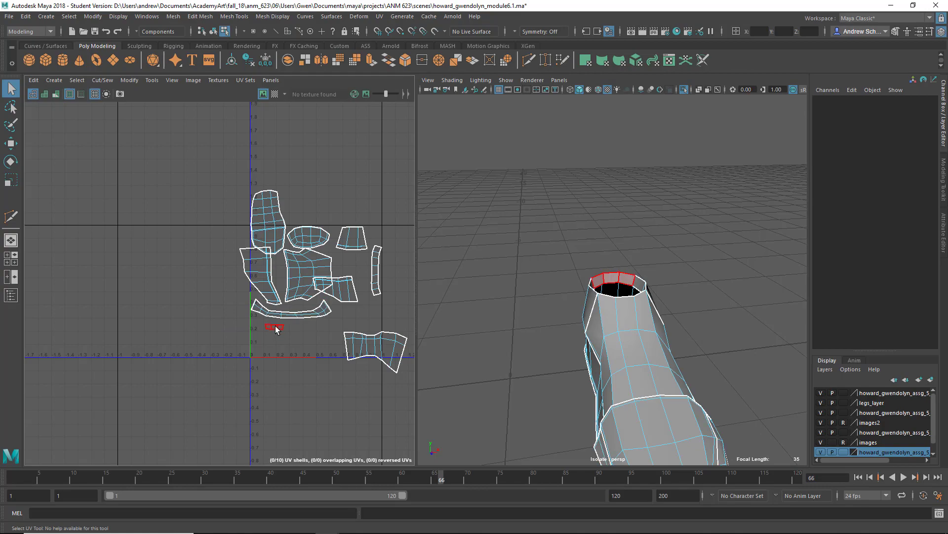
{"action": "left_click", "coordinate": [276, 327]}
{"action": "left_click_drag", "start_coordinate": [509, 366], "coordinate": [467, 380], "text": "alt"}
{"action": "right_click_drag", "start_coordinate": [467, 375], "coordinate": [790, 378], "text": "alt"}
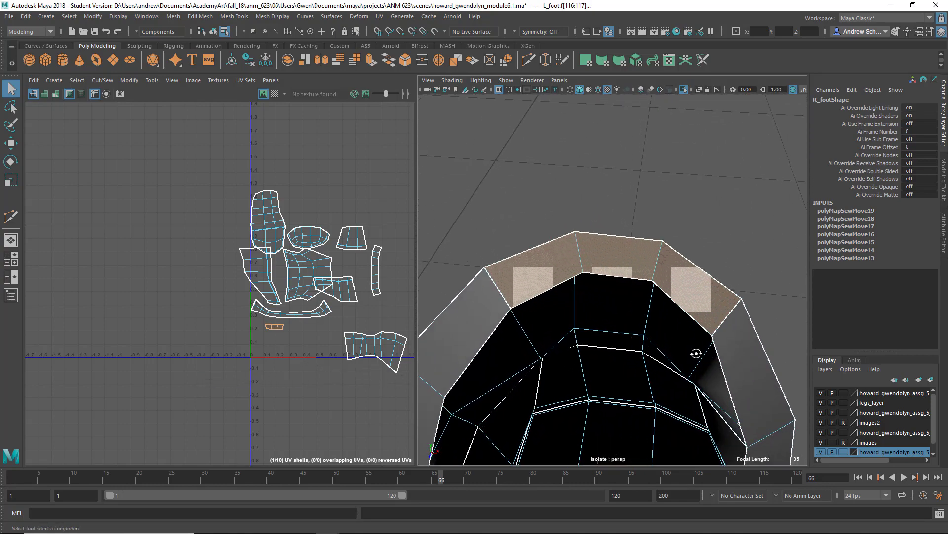
{"action": "left_click_drag", "start_coordinate": [696, 354], "coordinate": [699, 343], "text": "alt"}
{"action": "right_click_drag", "start_coordinate": [495, 254], "coordinate": [496, 212]}
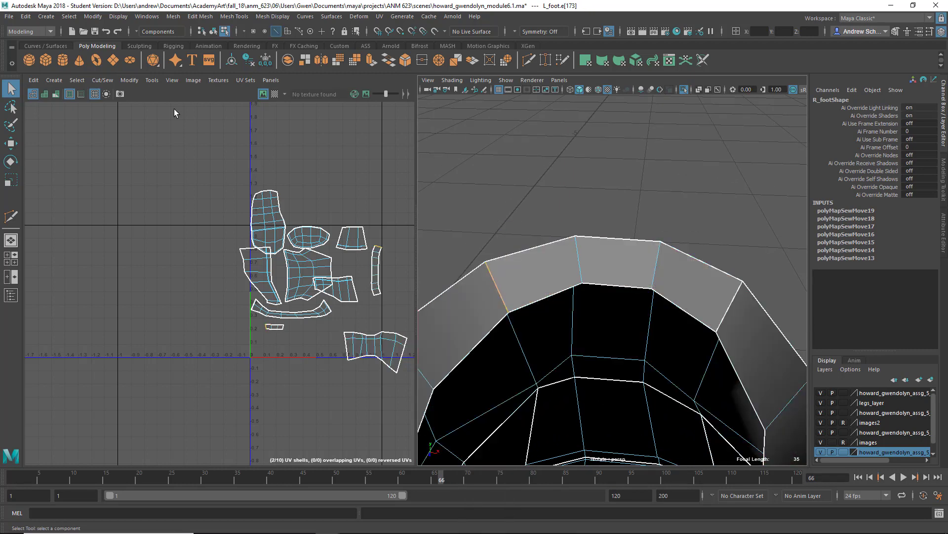
{"action": "right_click_drag", "start_coordinate": [215, 162], "coordinate": [256, 244]}
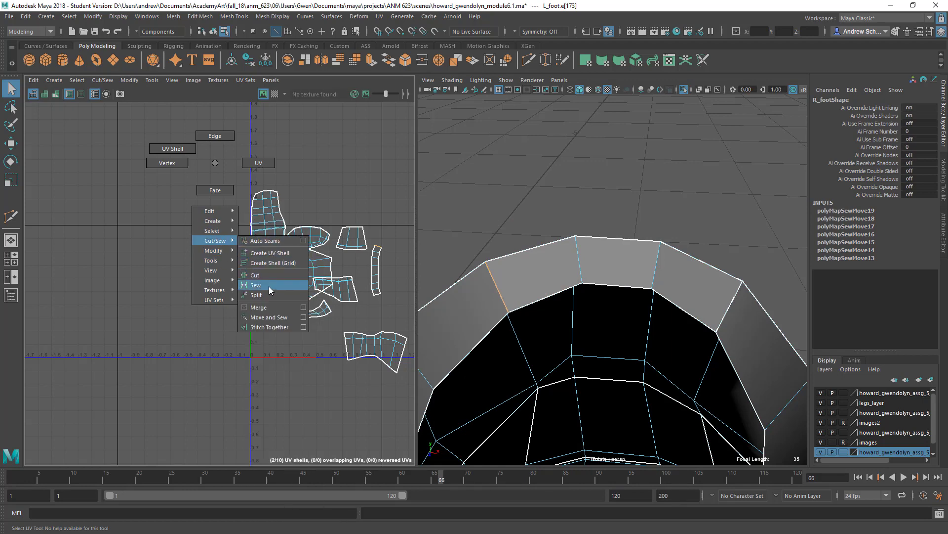
{"action": "right_click_drag", "start_coordinate": [268, 287], "coordinate": [269, 286]}
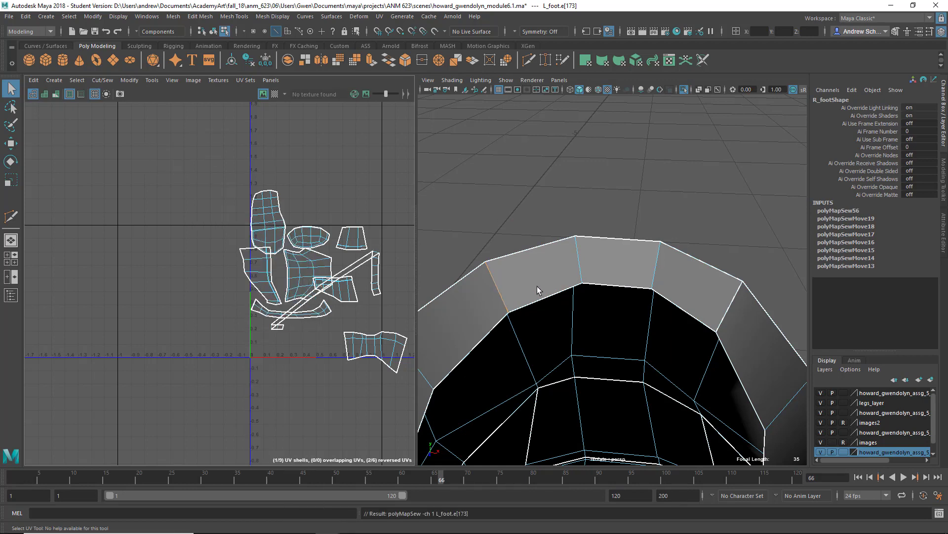
{"action": "key", "text": "ctrl+z"}
Move and Sew the selected edge to attach the smallest shell to the neighbouring ankle strip.
{"action": "right_click_drag", "start_coordinate": [258, 152], "coordinate": [302, 231]}
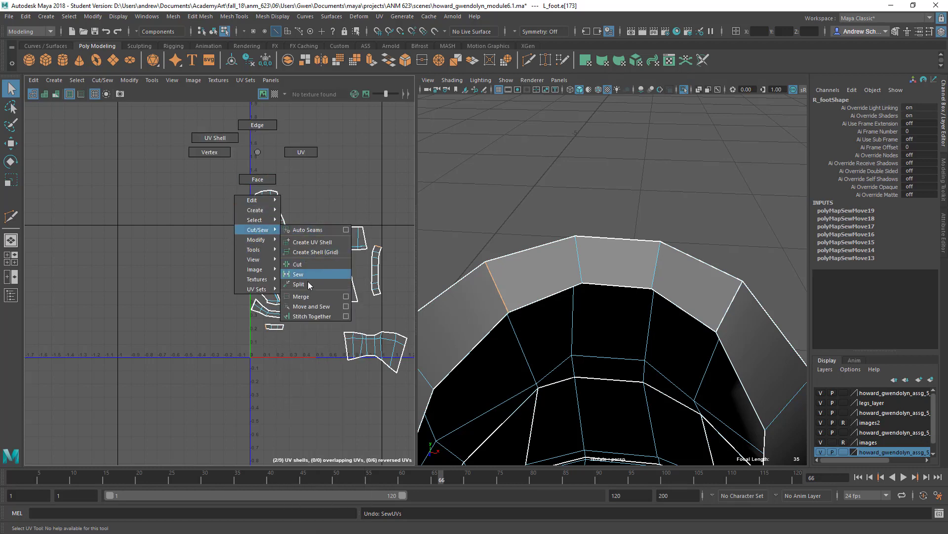
{"action": "right_click_drag", "start_coordinate": [309, 309], "coordinate": [311, 306]}
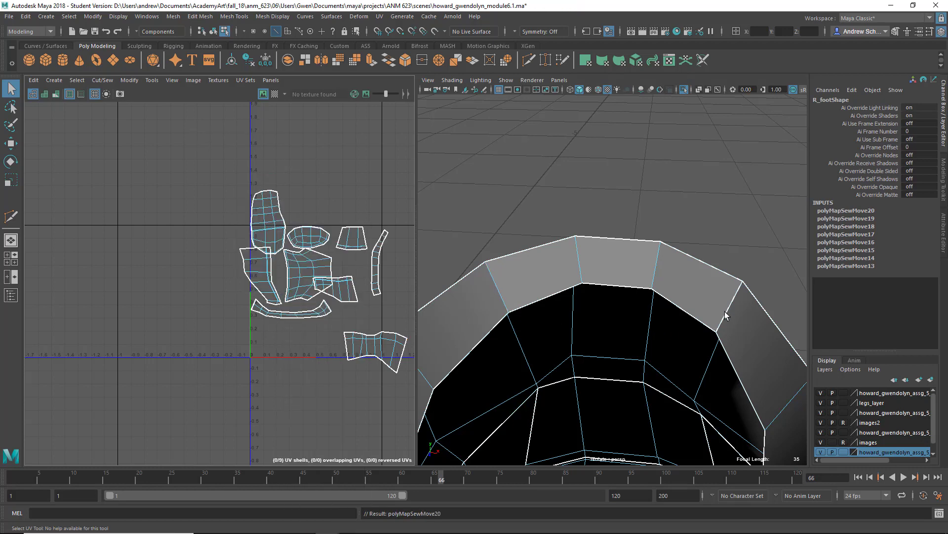
{"action": "right_click_drag", "start_coordinate": [724, 311], "coordinate": [729, 228]}
{"action": "left_click", "coordinate": [736, 307]}
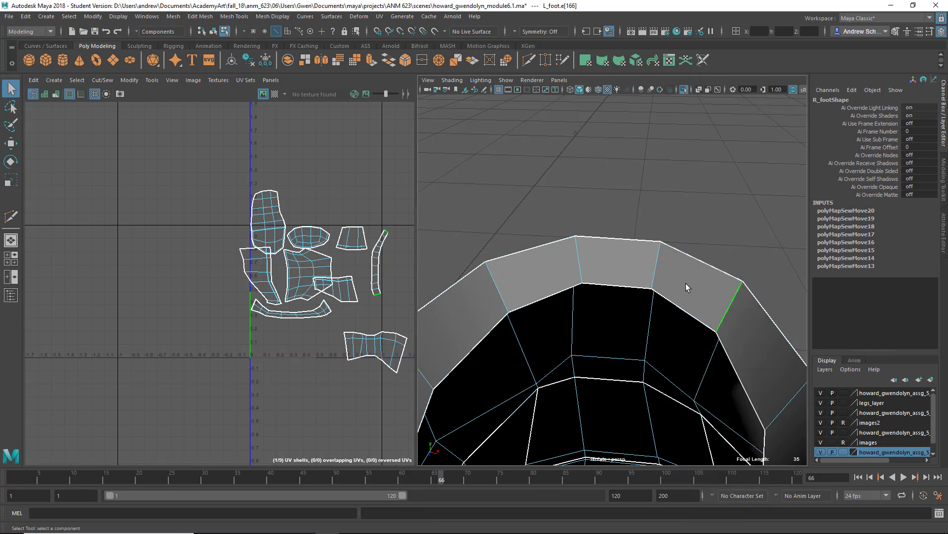
{"action": "right_click_drag", "start_coordinate": [360, 182], "coordinate": [360, 183]}
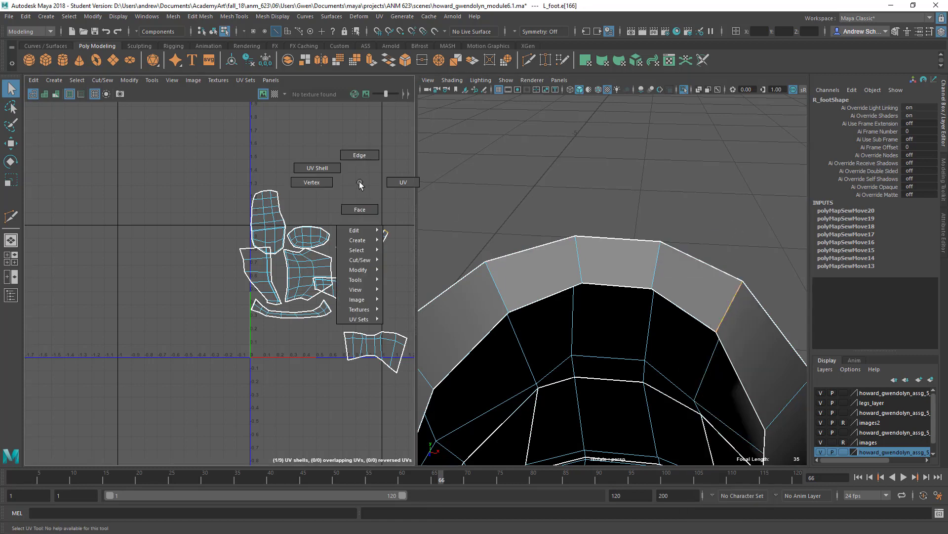
{"action": "right_click_drag", "start_coordinate": [359, 182], "coordinate": [360, 183]}
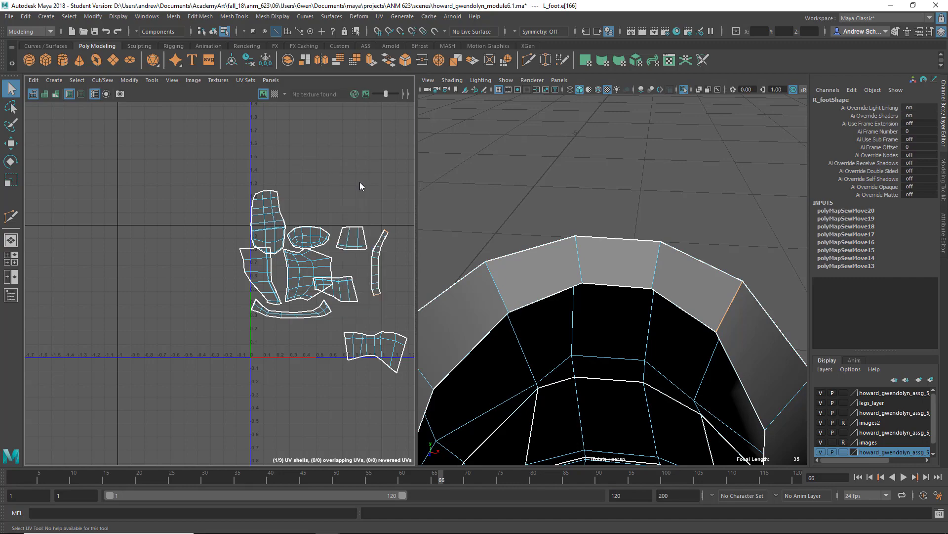
{"action": "right_click_drag", "start_coordinate": [607, 279], "coordinate": [527, 288], "text": "alt"}
{"action": "left_click_drag", "start_coordinate": [595, 281], "coordinate": [621, 302], "text": "alt"}
{"action": "left_click", "coordinate": [398, 313]}
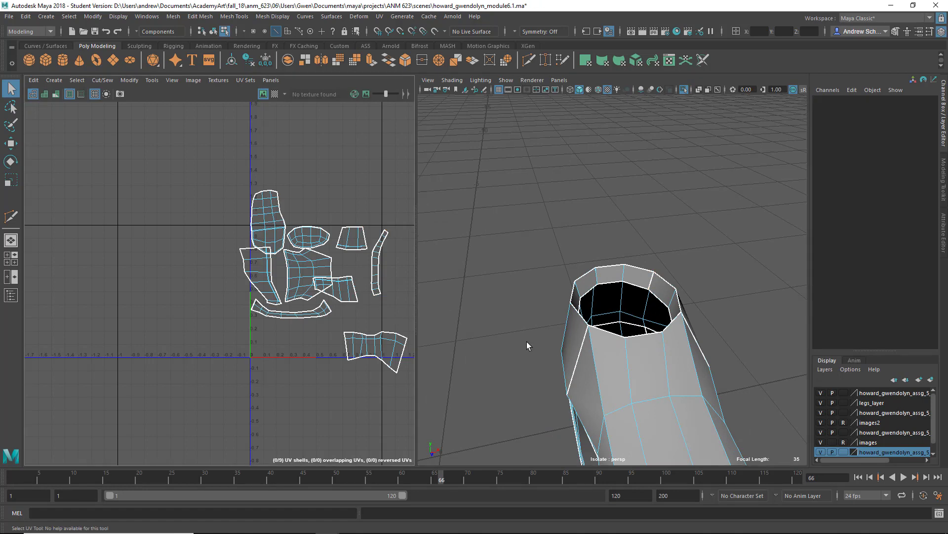
Select all faces of L_foot in the UV editor, unfold them, and lay out the shells within the 0 to 1 UV space.
{"action": "left_click_drag", "start_coordinate": [527, 342], "coordinate": [509, 328], "text": "alt"}
{"action": "scroll", "coordinate": [591, 379], "scroll_direction": "down", "scroll_amount": 10}
{"action": "left_click_drag", "start_coordinate": [596, 384], "coordinate": [548, 316], "text": "alt"}
{"action": "right_click_drag", "start_coordinate": [547, 250], "coordinate": [594, 229]}
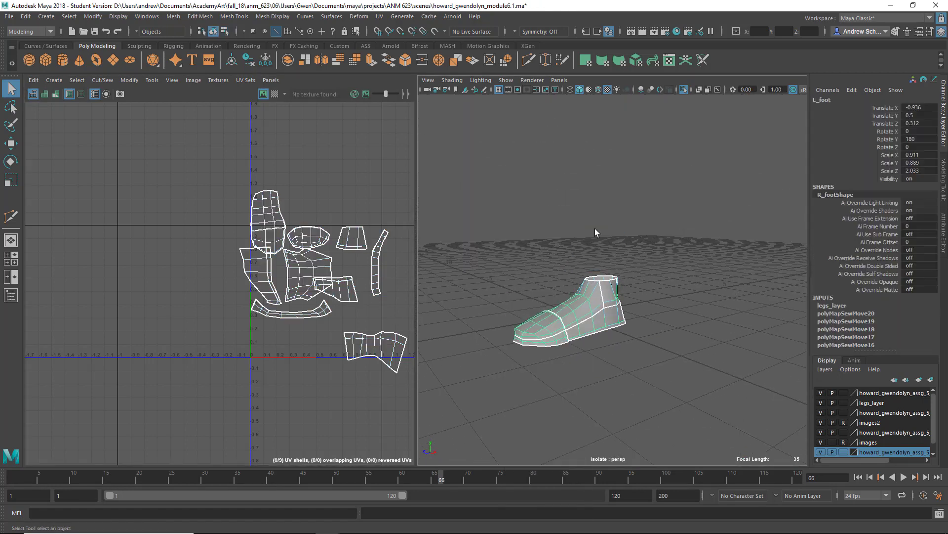
{"action": "right_click_drag", "start_coordinate": [308, 277], "coordinate": [306, 299]}
{"action": "left_click_drag", "start_coordinate": [225, 174], "coordinate": [471, 425]}
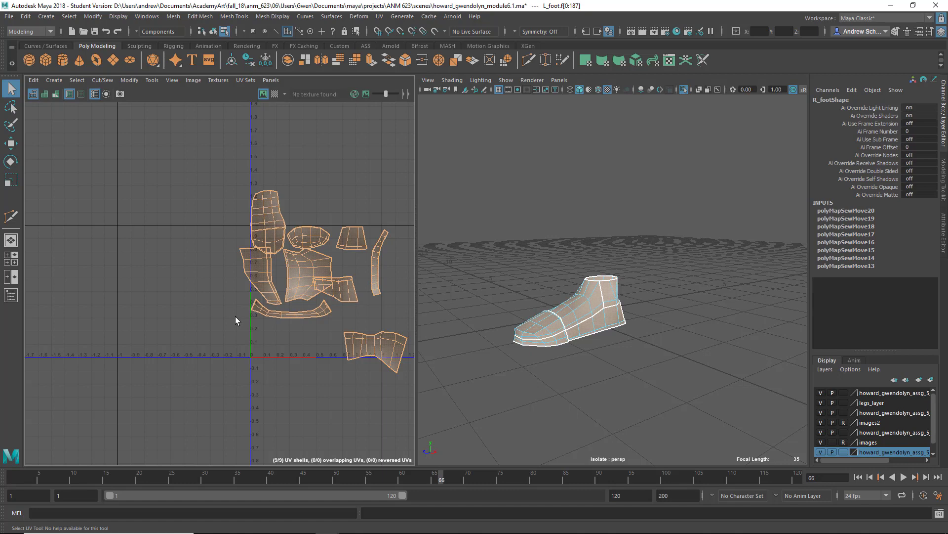
{"action": "key", "text": "ctrl+u"}
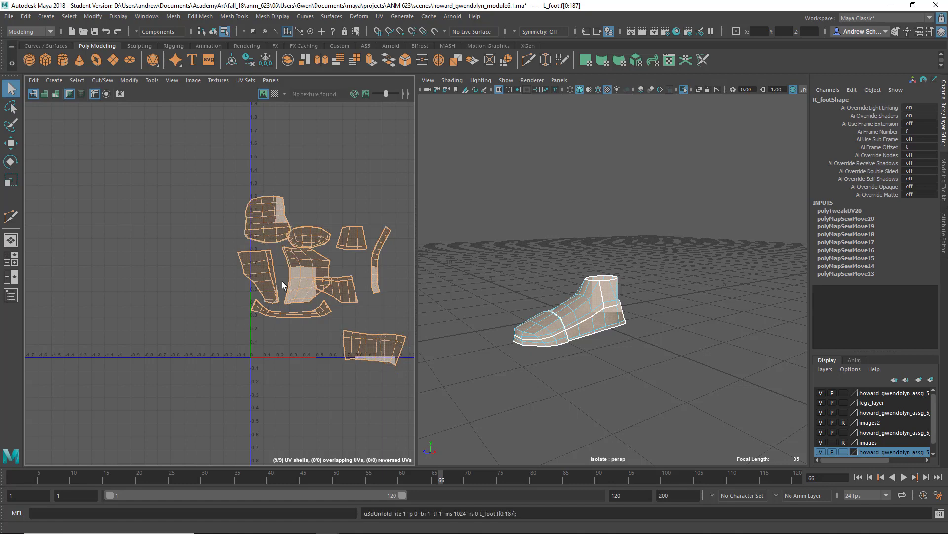
{"action": "key", "text": "ctrl+l"}
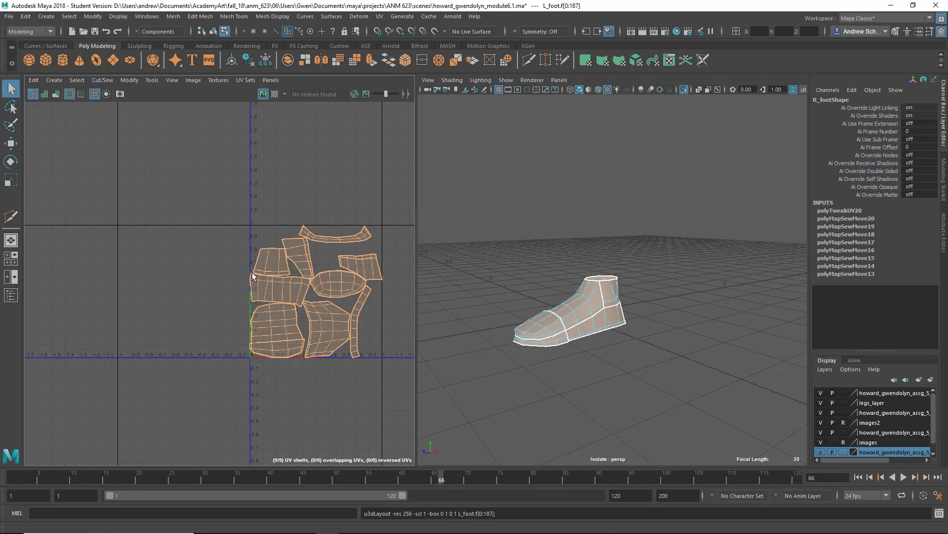
Return to object selection on L_foot and display the checker map on it.
{"action": "right_click_drag", "start_coordinate": [595, 316], "coordinate": [641, 231]}
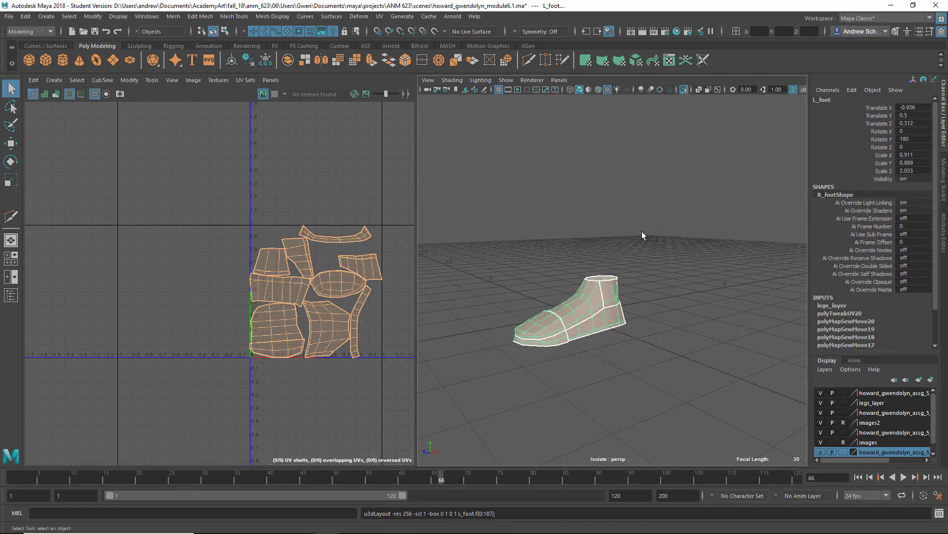
{"action": "left_click", "coordinate": [642, 231]}
{"action": "left_click", "coordinate": [598, 290]}
{"action": "left_click", "coordinate": [272, 96]}
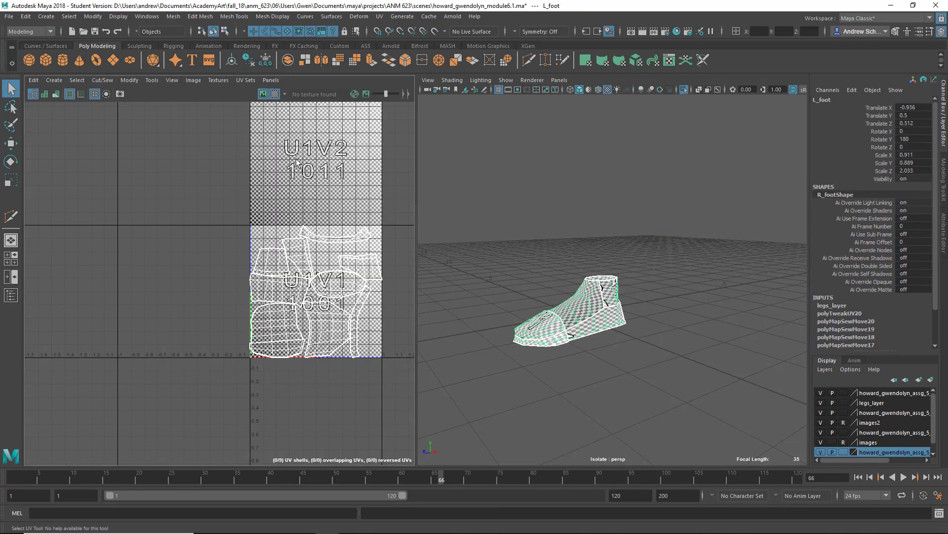
Select all of L_foot's UVs with the Scale tool active and examine the checker pattern around the shoe.
{"action": "mouse_move", "coordinate": [337, 265]}
{"action": "right_mouse_down"}
{"action": "mouse_move", "coordinate": [297, 265]}
{"action": "mouse_move", "coordinate": [296, 254]}
{"action": "mouse_move", "coordinate": [365, 263]}
{"action": "right_mouse_up"}
{"action": "mouse_move", "coordinate": [200, 184]}
{"action": "left_mouse_down"}
{"action": "mouse_move", "coordinate": [264, 249]}
{"action": "mouse_move", "coordinate": [415, 360]}
{"action": "left_mouse_up"}
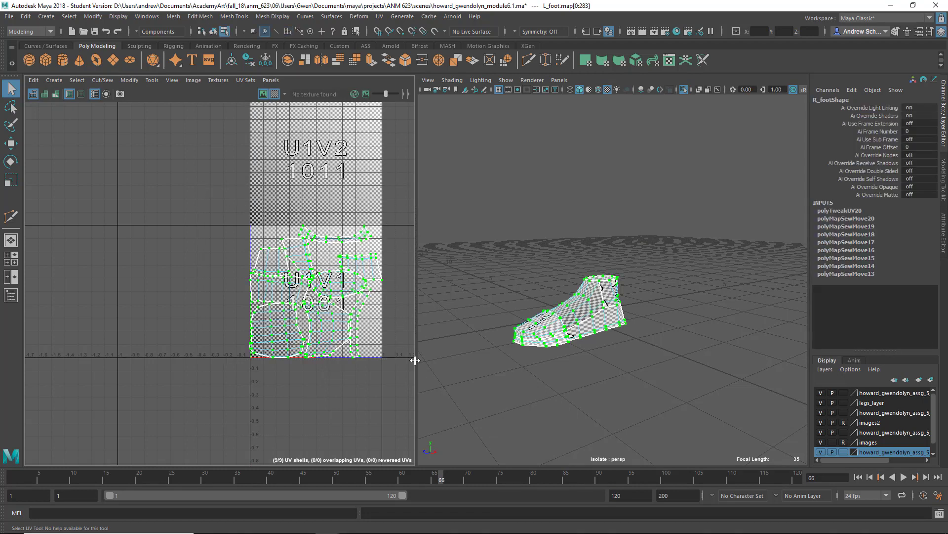
{"action": "key", "text": "r"}
{"action": "left_click_drag", "start_coordinate": [317, 292], "coordinate": [316, 291]}
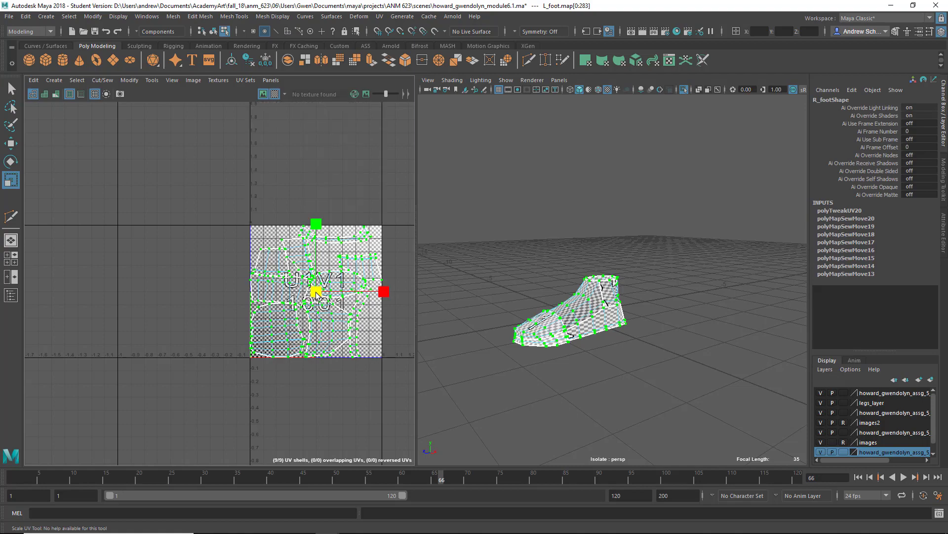
{"action": "scroll", "coordinate": [573, 355], "scroll_direction": "up", "scroll_amount": 10}
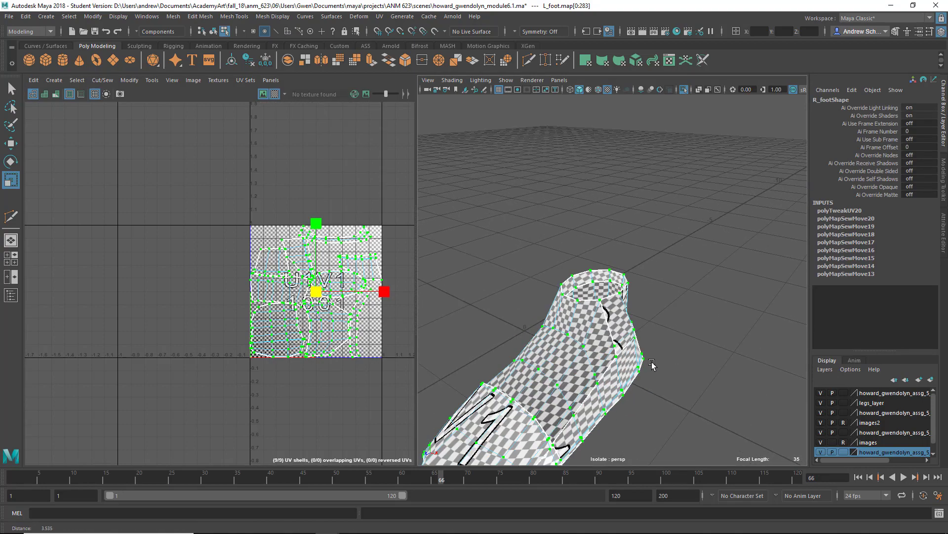
{"action": "right_click_drag", "start_coordinate": [626, 277], "coordinate": [601, 344], "text": "alt"}
{"action": "left_click_drag", "start_coordinate": [601, 345], "coordinate": [499, 326], "text": "alt"}
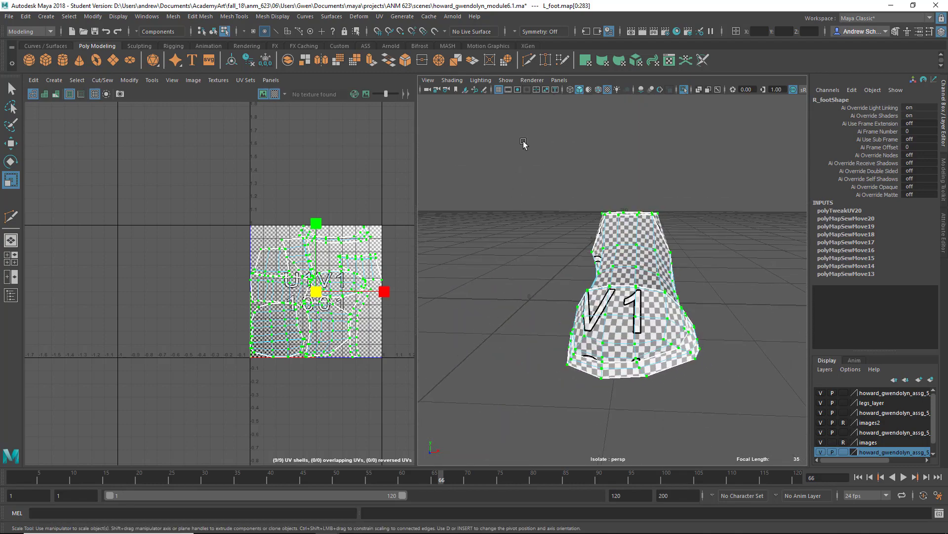
Turn off isolation, compare the checker pattern on both feet, and return to object selection with nothing selected.
{"action": "left_click", "coordinate": [683, 90]}
{"action": "middle_click_drag", "start_coordinate": [522, 231], "coordinate": [687, 235], "text": "alt"}
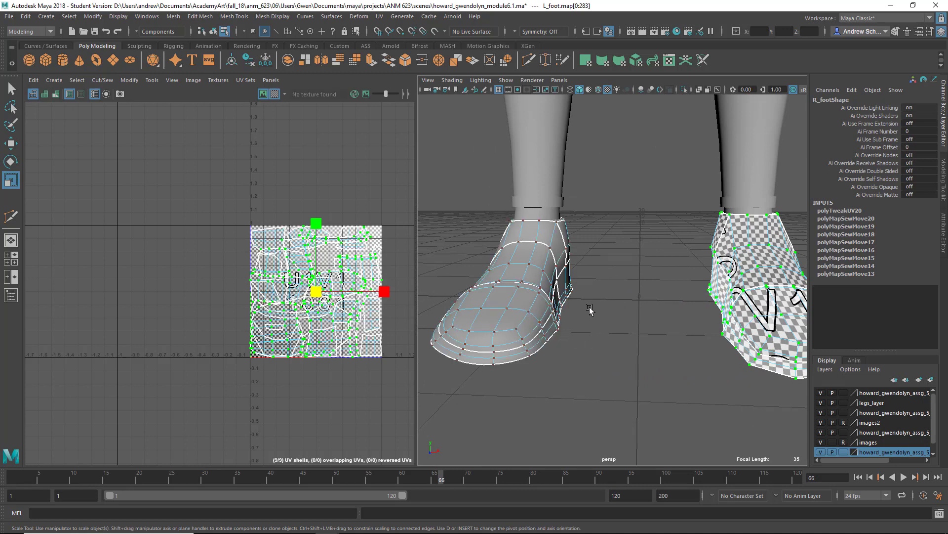
{"action": "left_click", "coordinate": [609, 320]}
{"action": "right_click", "coordinate": [545, 303]}
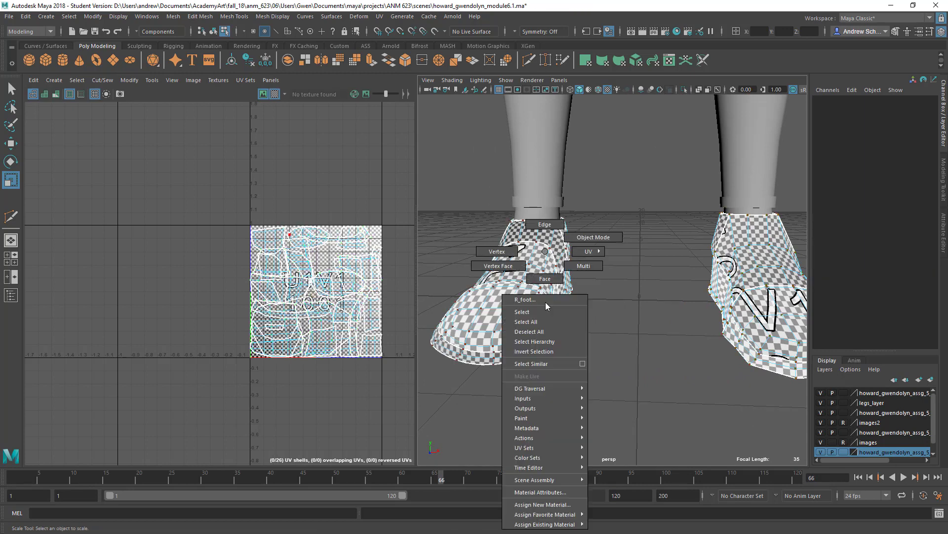
{"action": "left_click_drag", "start_coordinate": [588, 322], "coordinate": [582, 360], "text": "alt"}
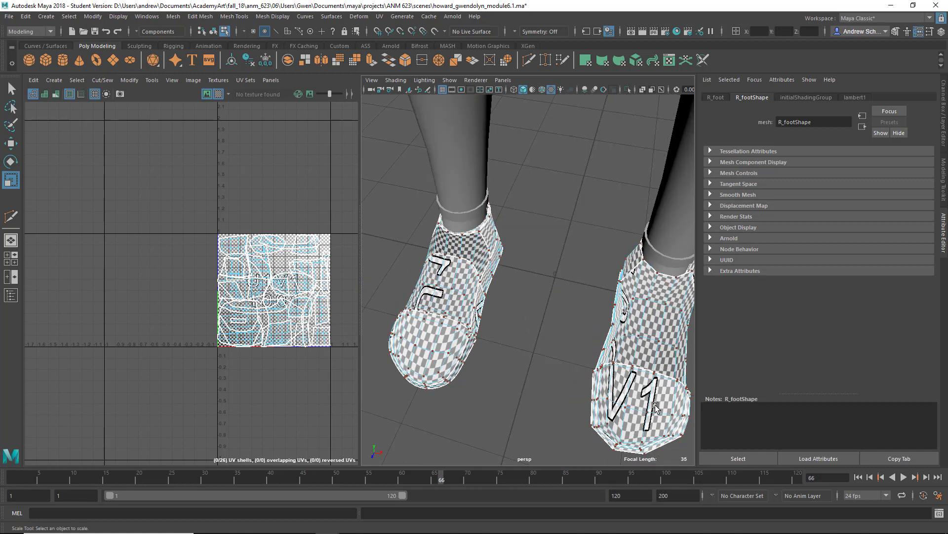
{"action": "left_click_drag", "start_coordinate": [537, 388], "coordinate": [486, 376], "text": "alt"}
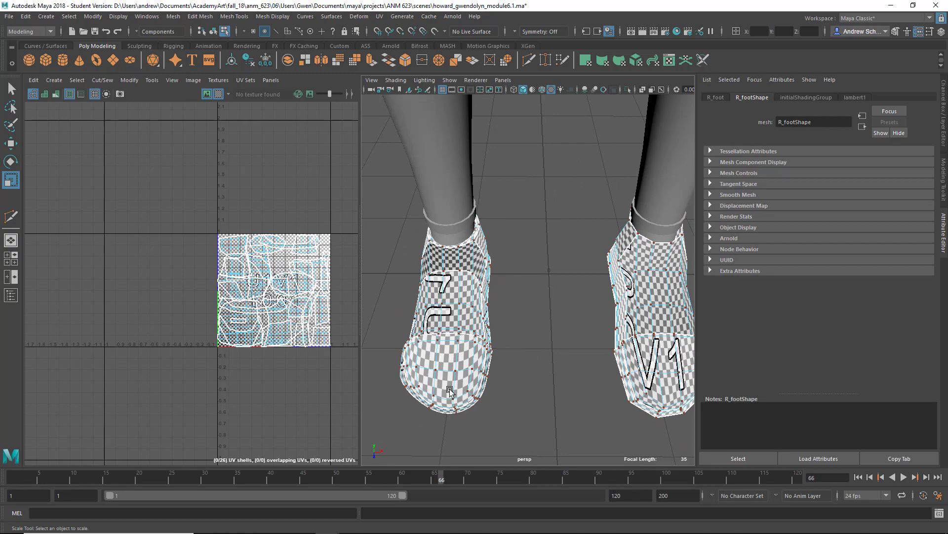
{"action": "left_click_drag", "start_coordinate": [651, 371], "coordinate": [482, 322], "text": "alt"}
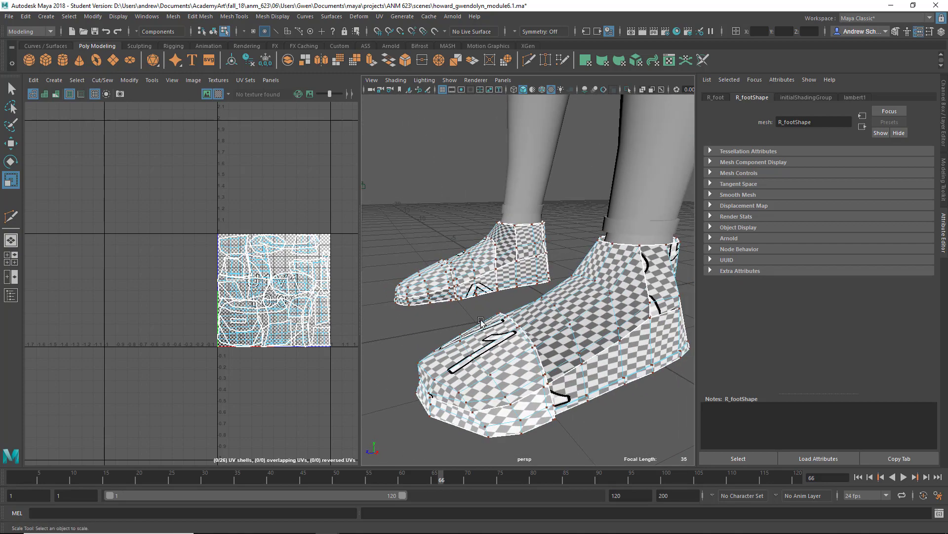
{"action": "right_click_drag", "start_coordinate": [536, 242], "coordinate": [582, 211]}
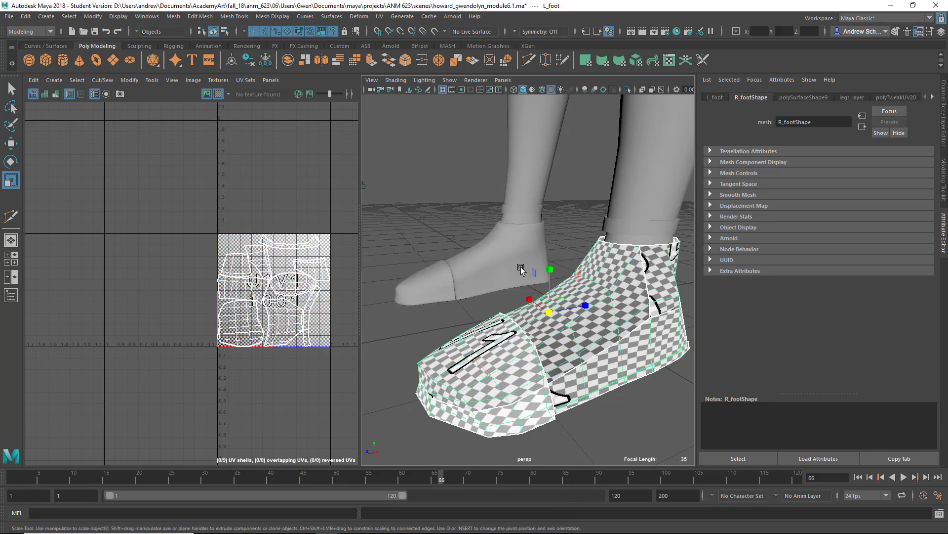
{"action": "left_click", "coordinate": [445, 231]}
Turn on the smooth preview for the legs mesh and select it to examine its checker pattern.
{"action": "left_click_drag", "start_coordinate": [423, 264], "coordinate": [519, 307], "text": "alt"}
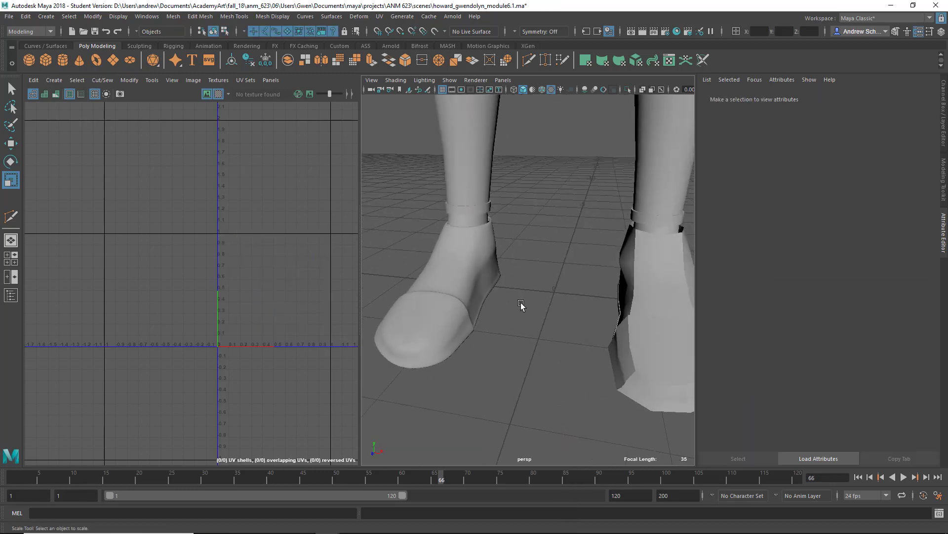
{"action": "right_click_drag", "start_coordinate": [519, 307], "coordinate": [398, 291], "text": "alt"}
{"action": "middle_click_drag", "start_coordinate": [496, 264], "coordinate": [465, 452], "text": "alt"}
{"action": "middle_click_drag", "start_coordinate": [494, 339], "coordinate": [480, 452], "text": "alt"}
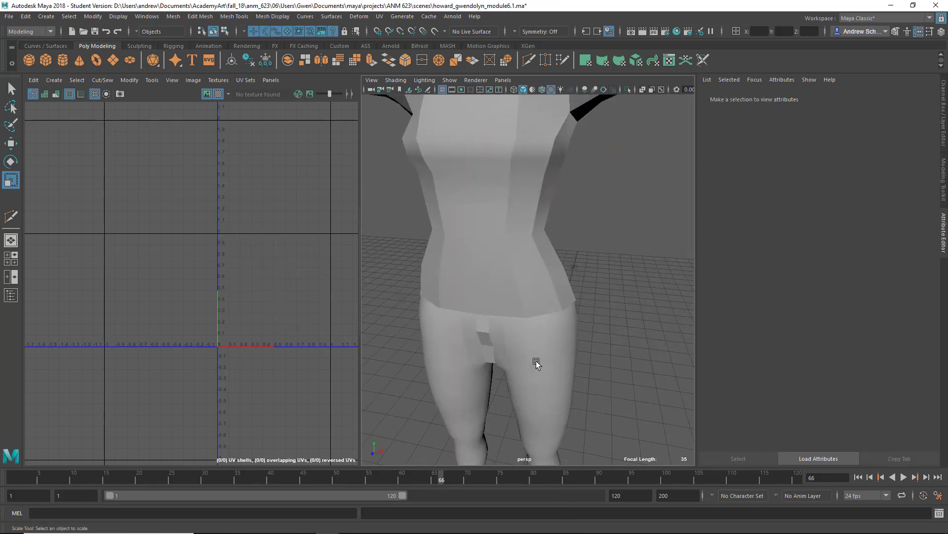
{"action": "left_click", "coordinate": [535, 362]}
{"action": "left_click_drag", "start_coordinate": [564, 386], "coordinate": [452, 282], "text": "alt"}
{"action": "key", "text": "3"}
{"action": "left_click", "coordinate": [474, 316]}
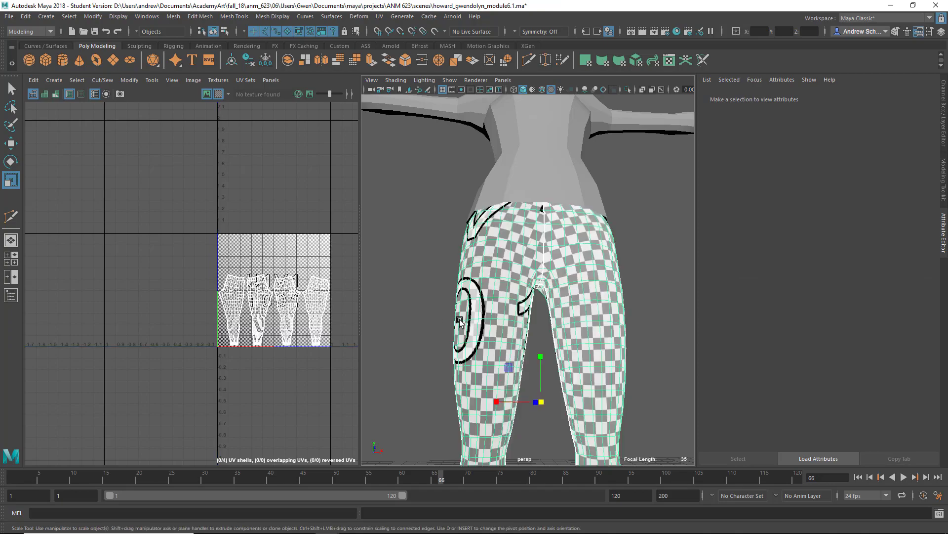
Select the upper_body mesh and examine its checker pattern at the waist beside the legs.
{"action": "scroll", "coordinate": [516, 309], "scroll_direction": "up", "scroll_amount": 10}
{"action": "right_click_drag", "start_coordinate": [516, 309], "coordinate": [415, 316], "text": "alt"}
{"action": "left_click_drag", "start_coordinate": [567, 314], "coordinate": [533, 339], "text": "alt"}
{"action": "left_click", "coordinate": [516, 242]}
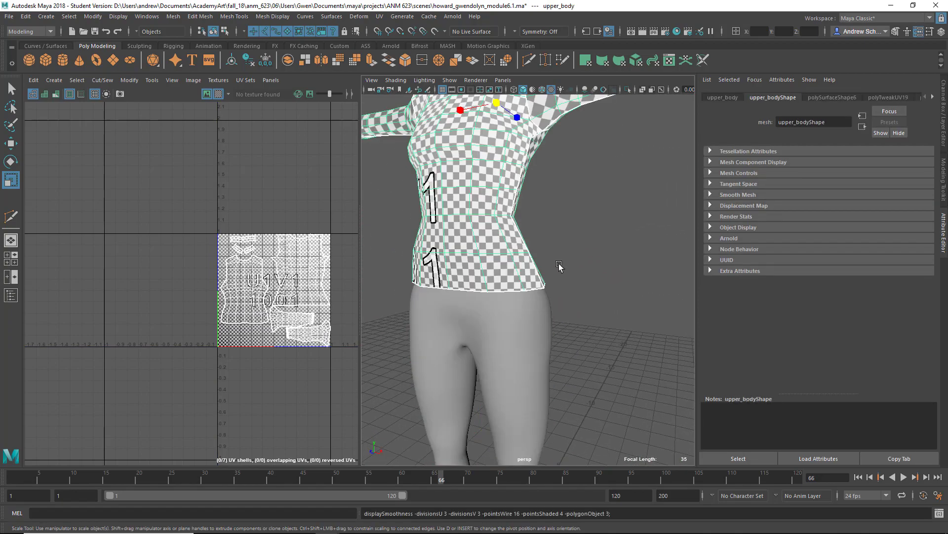
Select the L_hand mesh and examine its checker pattern on the palm, back and fingers.
{"action": "left_click_drag", "start_coordinate": [591, 254], "coordinate": [582, 301], "text": "alt"}
{"action": "right_click_drag", "start_coordinate": [582, 302], "coordinate": [524, 269], "text": "alt"}
{"action": "right_click_drag", "start_coordinate": [616, 304], "coordinate": [543, 304], "text": "alt"}
{"action": "left_click_drag", "start_coordinate": [543, 304], "coordinate": [492, 307], "text": "alt"}
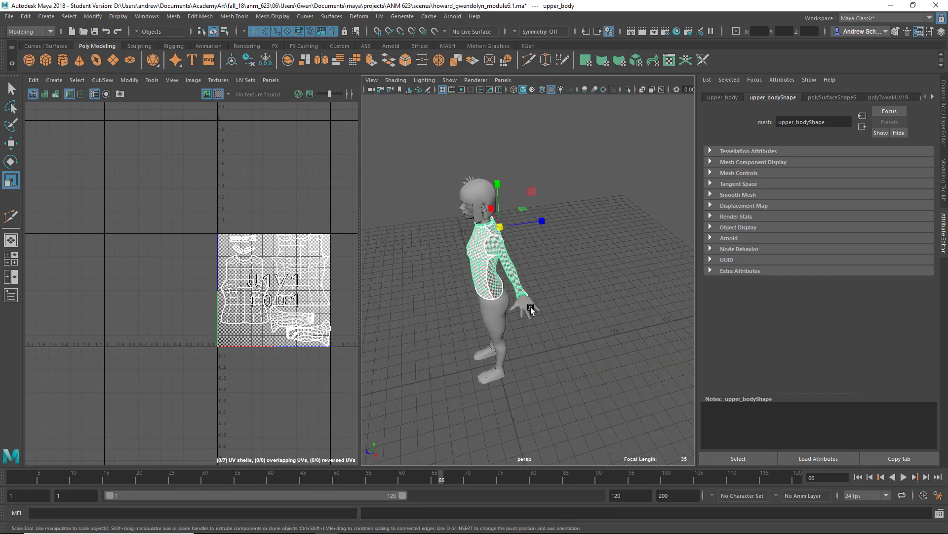
{"action": "left_click", "coordinate": [531, 309]}
{"action": "scroll", "coordinate": [532, 351], "scroll_direction": "up", "scroll_amount": 5}
{"action": "left_click_drag", "start_coordinate": [532, 350], "coordinate": [540, 262], "text": "alt"}
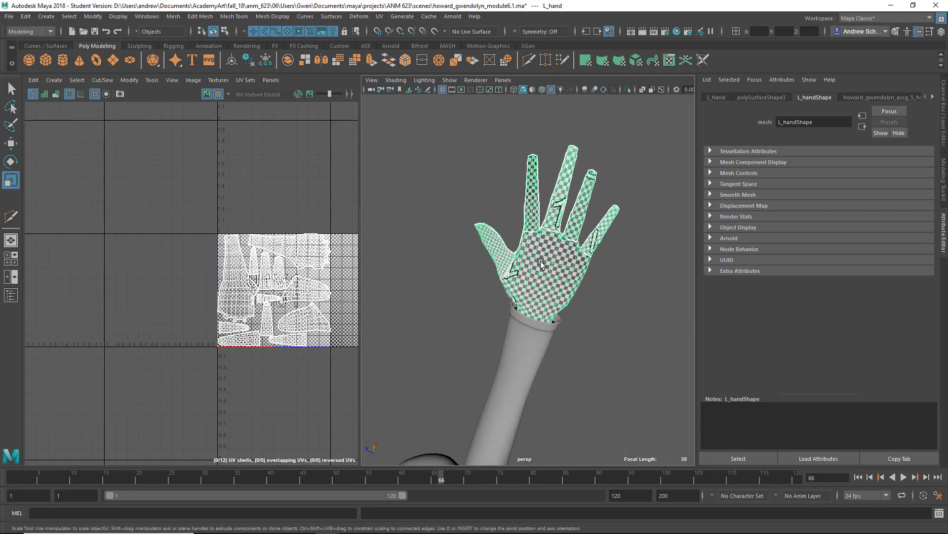
{"action": "scroll", "coordinate": [655, 289], "scroll_direction": "up", "scroll_amount": 5}
{"action": "left_click_drag", "start_coordinate": [678, 292], "coordinate": [639, 383], "text": "alt"}
{"action": "right_click_drag", "start_coordinate": [640, 384], "coordinate": [481, 365], "text": "alt"}
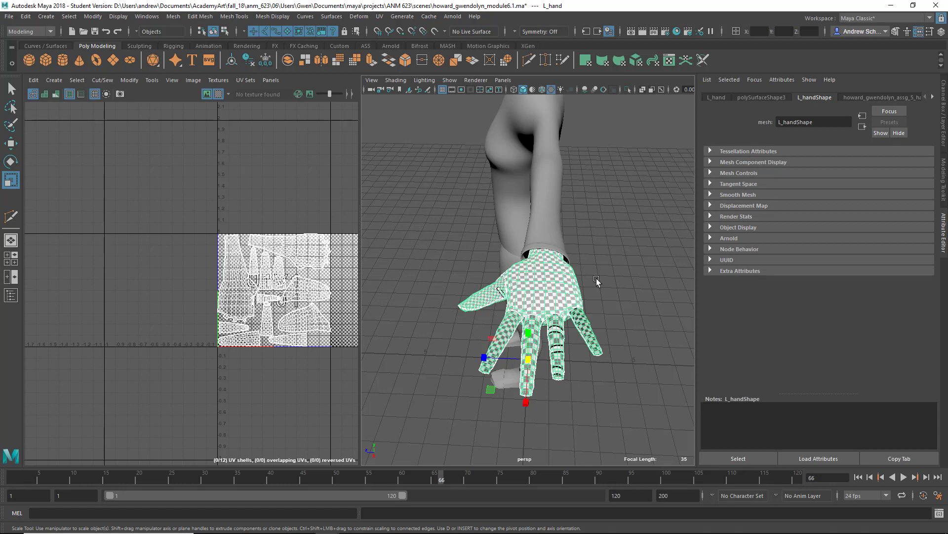
Select the upper_body mesh and compare its checker size on the sleeve and the back.
{"action": "left_click_drag", "start_coordinate": [597, 281], "coordinate": [480, 264], "text": "alt"}
{"action": "middle_click_drag", "start_coordinate": [623, 244], "coordinate": [375, 257], "text": "alt"}
{"action": "left_click", "coordinate": [672, 230]}
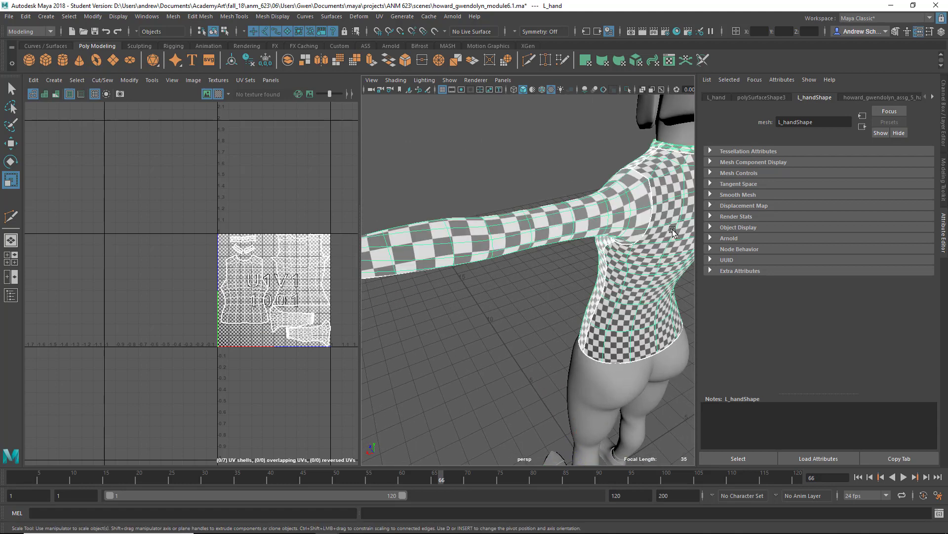
{"action": "left_click_drag", "start_coordinate": [631, 259], "coordinate": [514, 276], "text": "alt"}
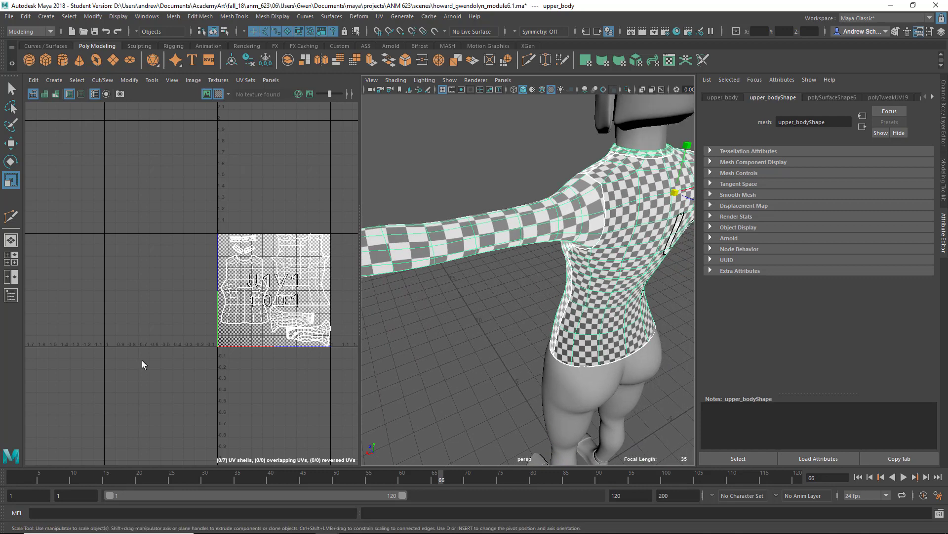
{"action": "right_click_drag", "start_coordinate": [141, 360], "coordinate": [164, 353], "text": "alt"}
{"action": "scroll", "coordinate": [164, 353], "scroll_direction": "down", "scroll_amount": 1}
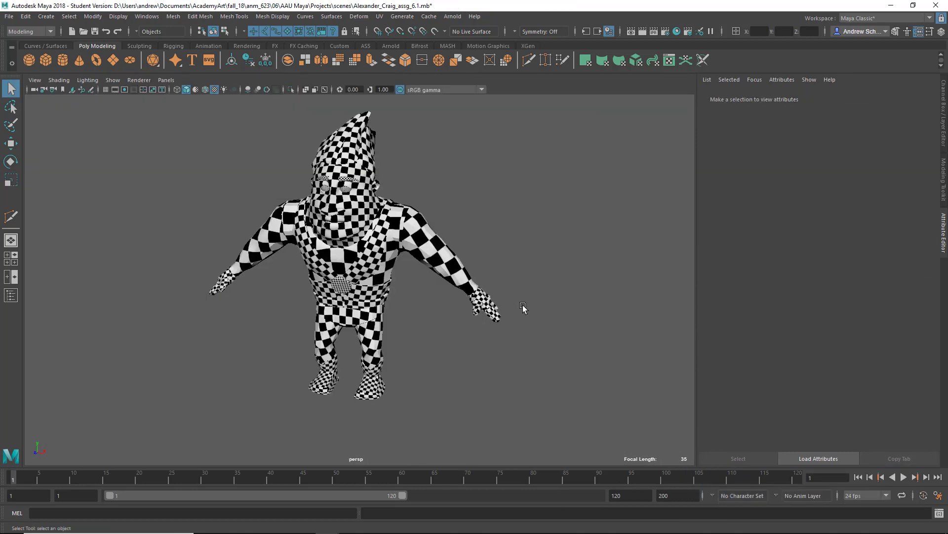
In the gnome character scene, select the torso mesh and examine the checker pattern on its chest, arms and back.
{"action": "left_click_drag", "start_coordinate": [348, 297], "coordinate": [388, 312], "text": "alt"}
{"action": "left_click", "coordinate": [320, 291]}
{"action": "left_click_drag", "start_coordinate": [286, 314], "coordinate": [305, 322], "text": "alt"}
{"action": "right_click_drag", "start_coordinate": [304, 322], "coordinate": [385, 310], "text": "alt"}
{"action": "left_click_drag", "start_coordinate": [384, 310], "coordinate": [534, 317], "text": "alt"}
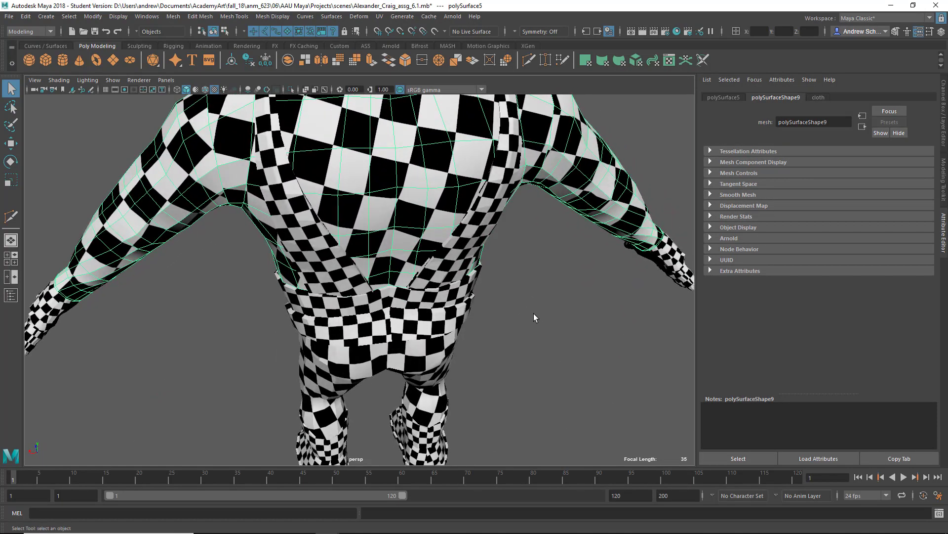
Select the gnome's belt mesh and examine its checker pattern around the waist.
{"action": "left_click", "coordinate": [463, 307]}
{"action": "left_click_drag", "start_coordinate": [471, 342], "coordinate": [622, 314], "text": "alt"}
{"action": "left_click_drag", "start_coordinate": [483, 326], "coordinate": [386, 343], "text": "alt"}
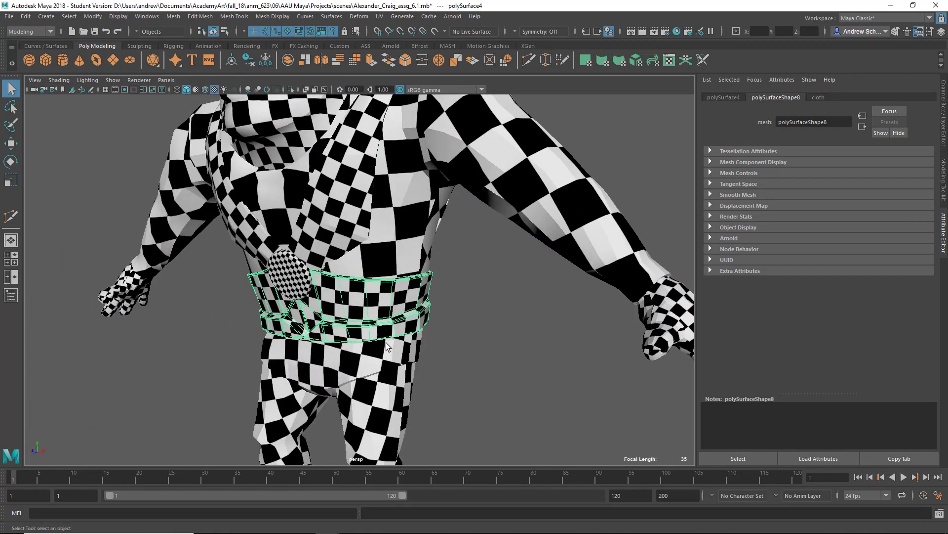
Select the gnome's legs and L_foot meshes in turn and compare their checker sizes.
{"action": "left_click", "coordinate": [387, 343]}
{"action": "key", "text": "f"}
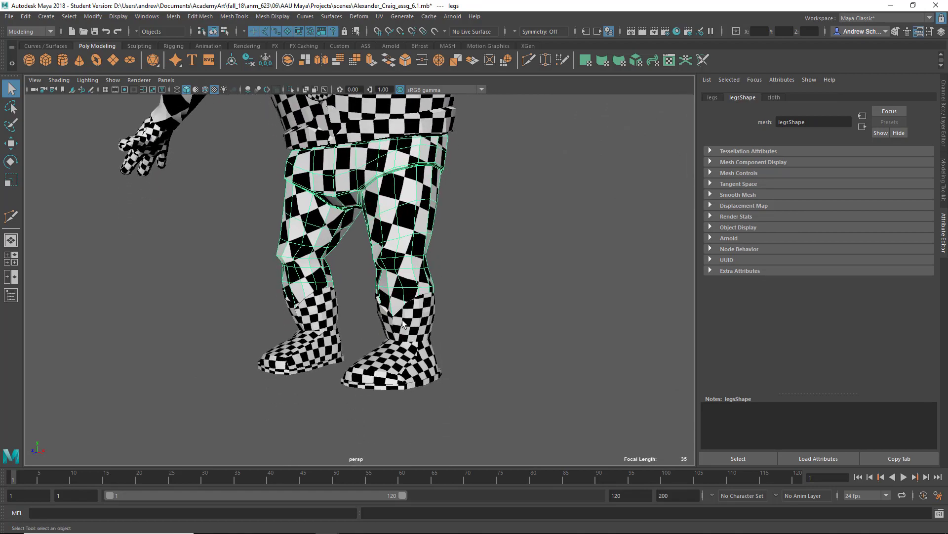
{"action": "left_click", "coordinate": [402, 319]}
{"action": "left_click_drag", "start_coordinate": [402, 319], "coordinate": [470, 304], "text": "alt"}
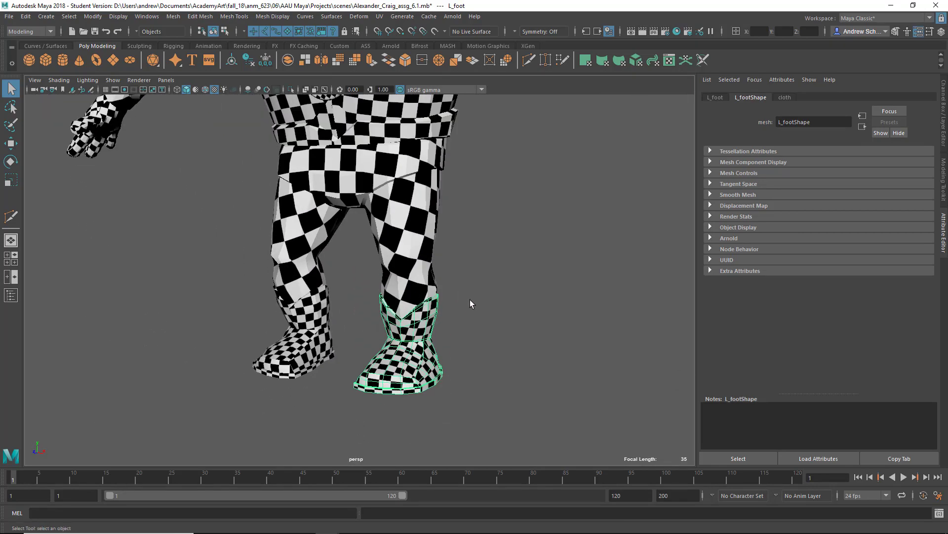
{"action": "middle_click_drag", "start_coordinate": [470, 299], "coordinate": [420, 393], "text": "alt"}
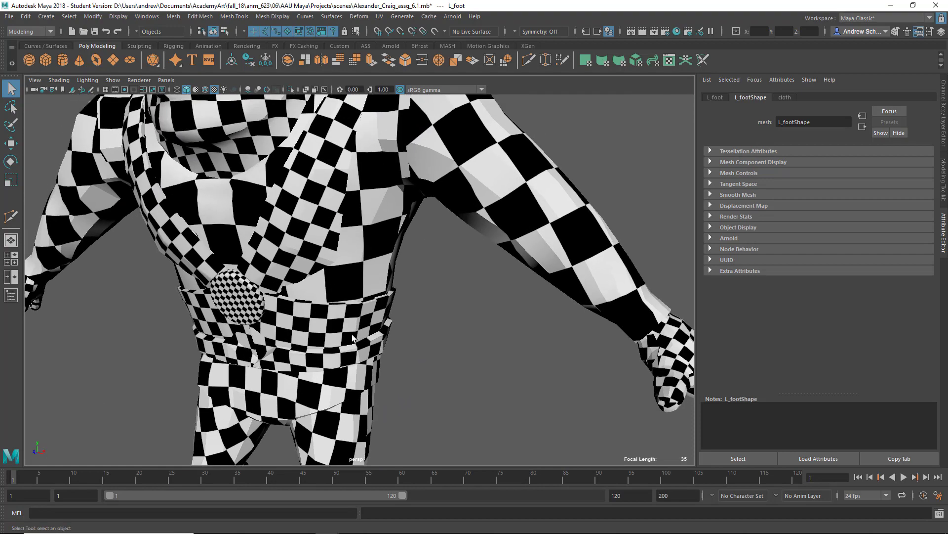
Compare the checker sizes at the belt buckle and arm, ending with the torso mesh selected.
{"action": "left_click", "coordinate": [258, 304]}
{"action": "left_click", "coordinate": [444, 329]}
{"action": "middle_click_drag", "start_coordinate": [445, 330], "coordinate": [367, 438], "text": "alt"}
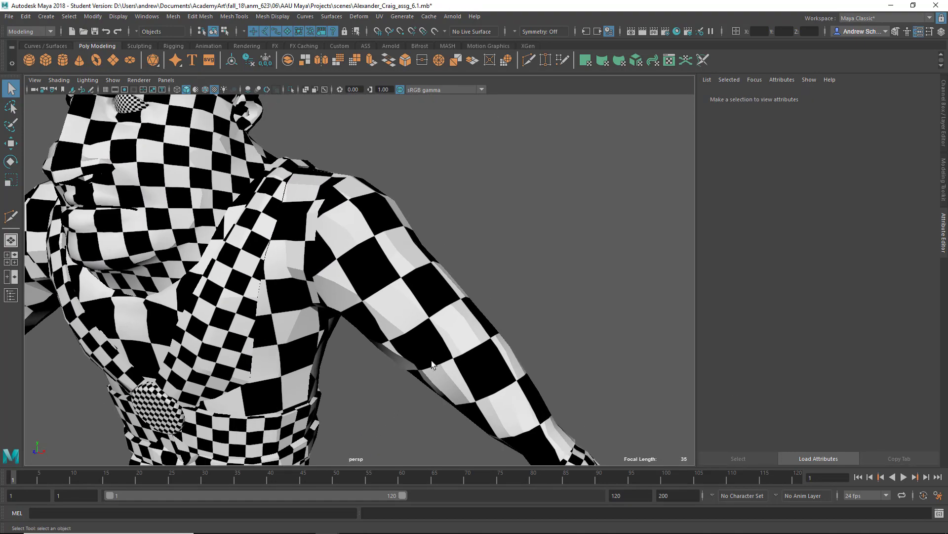
{"action": "left_click", "coordinate": [481, 361]}
{"action": "right_click_drag", "start_coordinate": [463, 336], "coordinate": [371, 340], "text": "alt"}
{"action": "middle_click_drag", "start_coordinate": [372, 341], "coordinate": [459, 434], "text": "alt"}
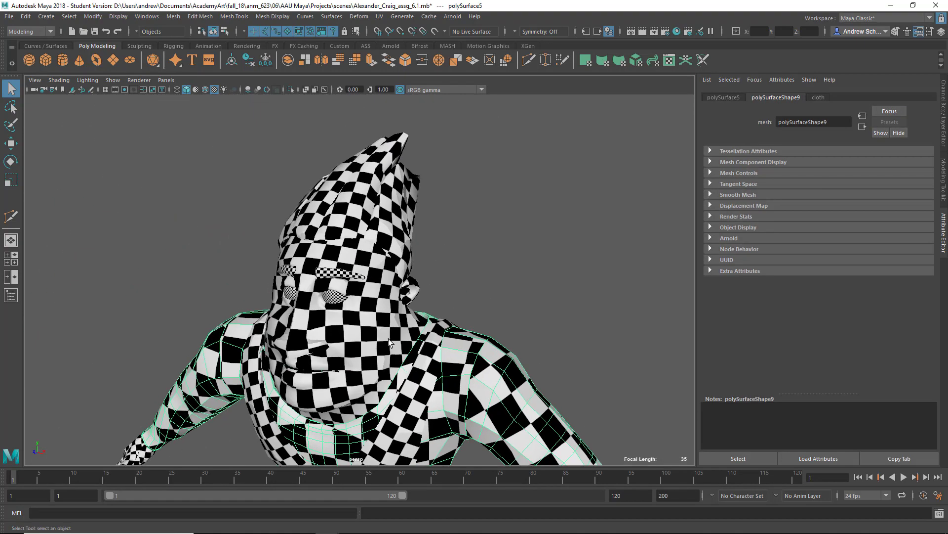
Select the gnome's head and hat meshes in turn and examine their checker patterns from the front and back.
{"action": "left_click", "coordinate": [383, 324]}
{"action": "left_click", "coordinate": [394, 232]}
{"action": "left_click_drag", "start_coordinate": [447, 243], "coordinate": [271, 261], "text": "alt"}
{"action": "left_click", "coordinate": [363, 368]}
{"action": "left_click", "coordinate": [352, 298]}
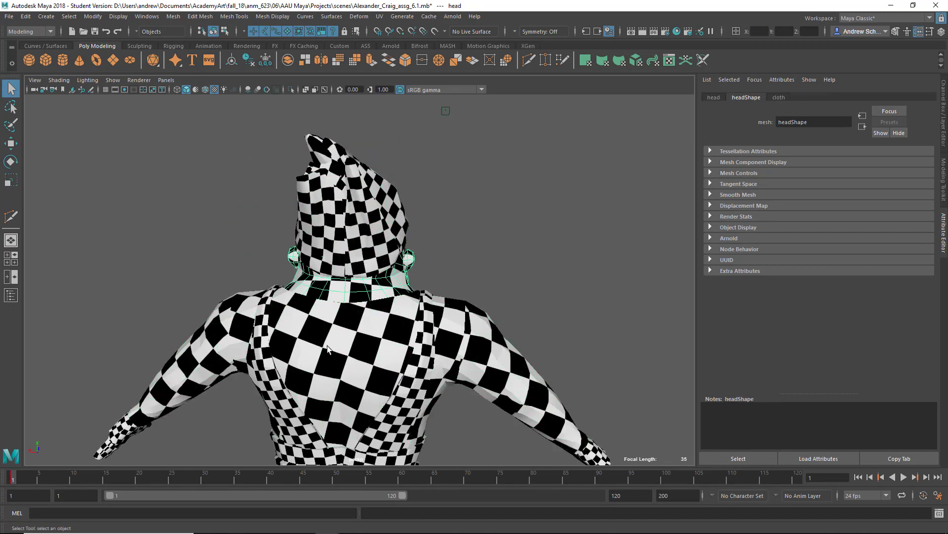
{"action": "left_click_drag", "start_coordinate": [320, 332], "coordinate": [509, 323], "text": "alt"}
{"action": "right_click_drag", "start_coordinate": [508, 323], "coordinate": [359, 287], "text": "alt"}
{"action": "middle_click_drag", "start_coordinate": [359, 287], "coordinate": [407, 203], "text": "alt"}
{"action": "scroll", "coordinate": [407, 202], "scroll_direction": "down", "scroll_amount": 2}
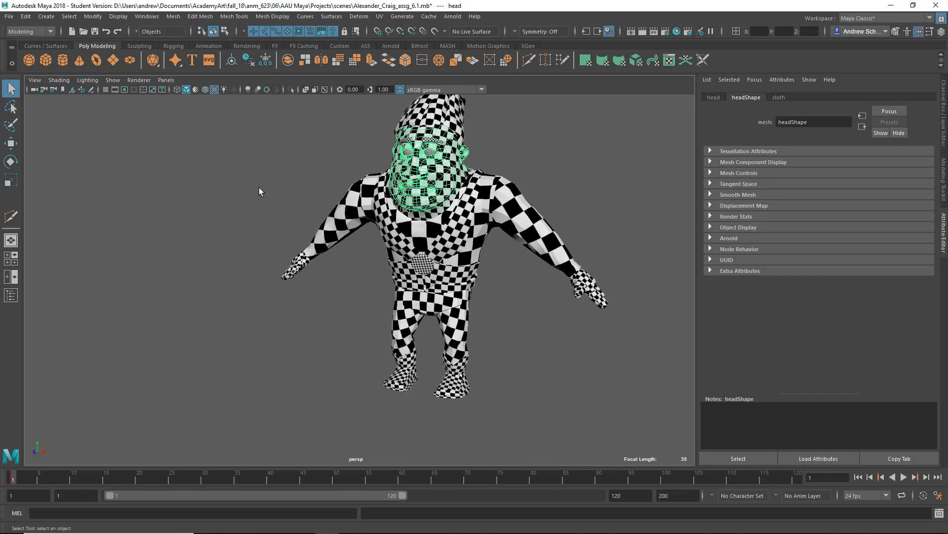
Switch to a side-by-side layout with the UV Editor beside the perspective view.
{"action": "key", "text": "space"}
{"action": "key", "text": "space"}
{"action": "left_click", "coordinate": [11, 277]}
{"action": "left_click", "coordinate": [167, 80]}
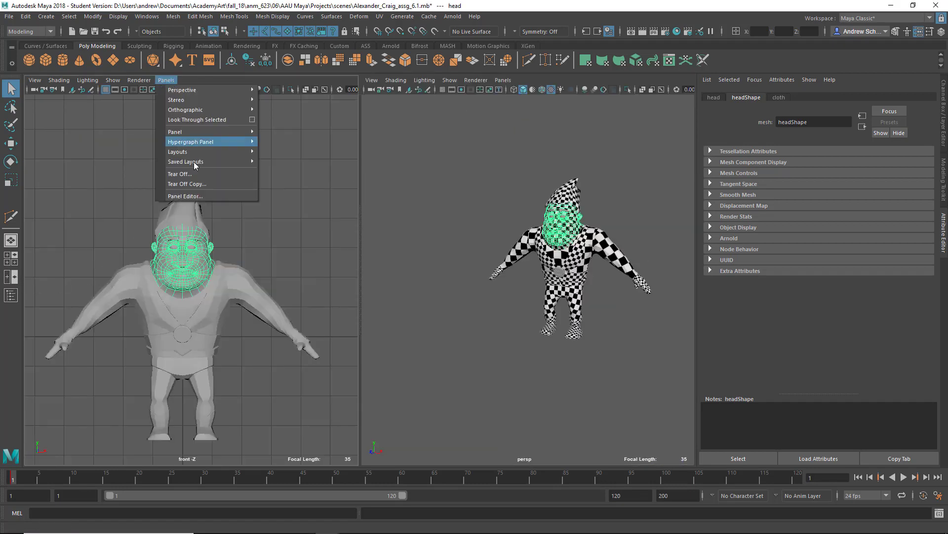
{"action": "mouse_move", "coordinate": [209, 131]}
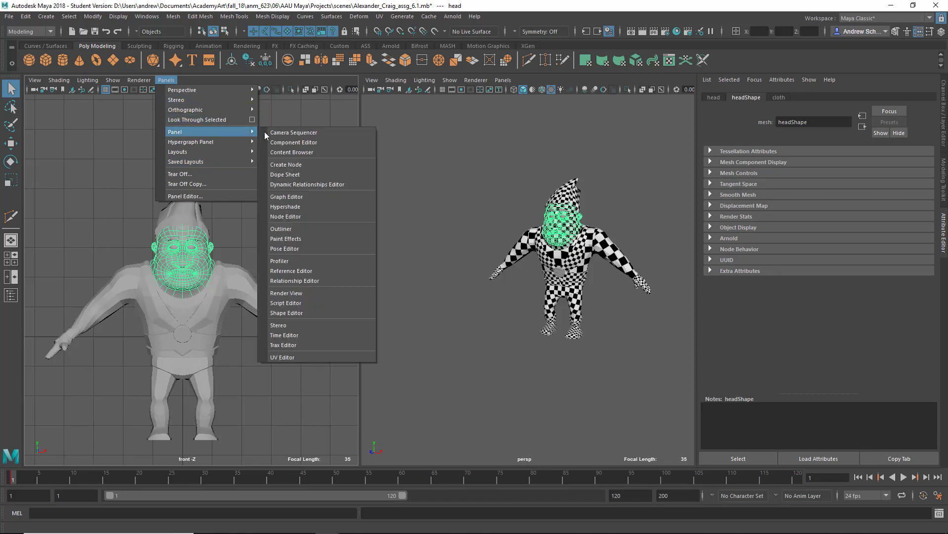
{"action": "left_click", "coordinate": [313, 354]}
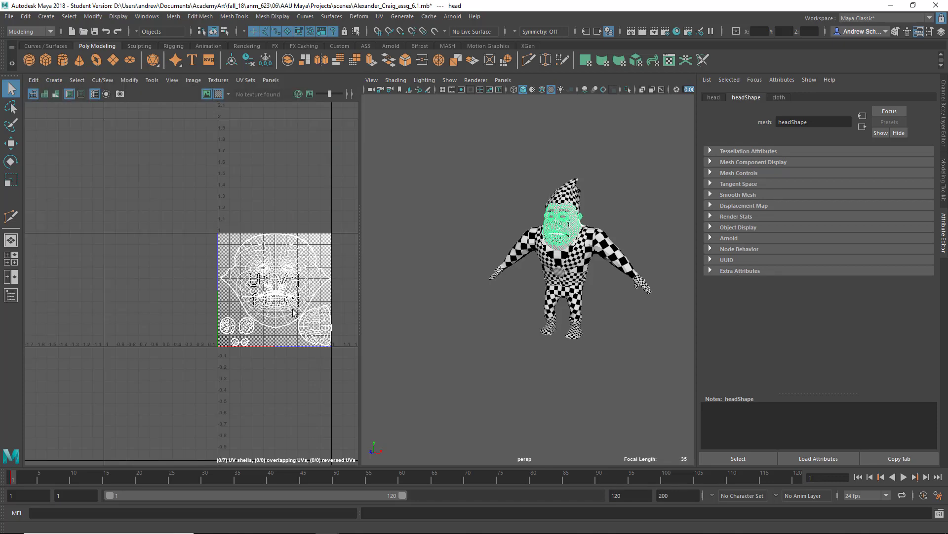
Turn on UV distortion shading and examine the head's stretched and compressed areas.
{"action": "middle_click_drag", "start_coordinate": [446, 253], "coordinate": [434, 271], "text": "alt"}
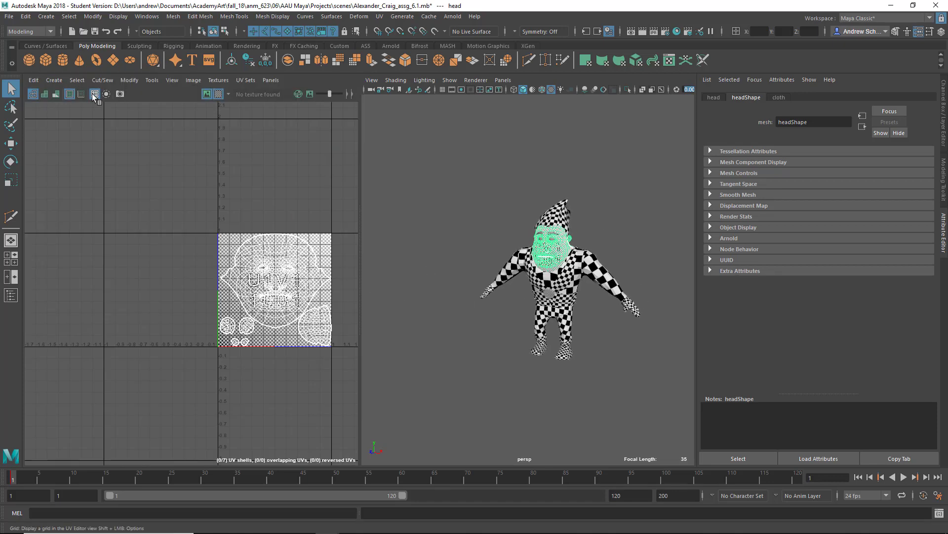
{"action": "left_click", "coordinate": [55, 94]}
{"action": "scroll", "coordinate": [514, 300], "scroll_direction": "up", "scroll_amount": 1}
{"action": "scroll", "coordinate": [514, 301], "scroll_direction": "up", "scroll_amount": 3}
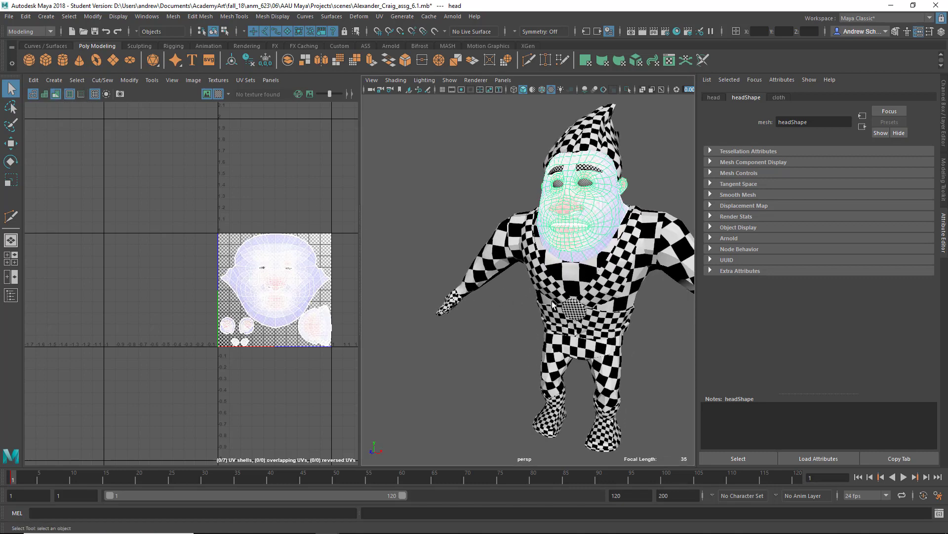
Select the shoulder braces and the torso mesh in turn and examine their UV distortion.
{"action": "left_click", "coordinate": [606, 292]}
{"action": "left_click", "coordinate": [559, 292]}
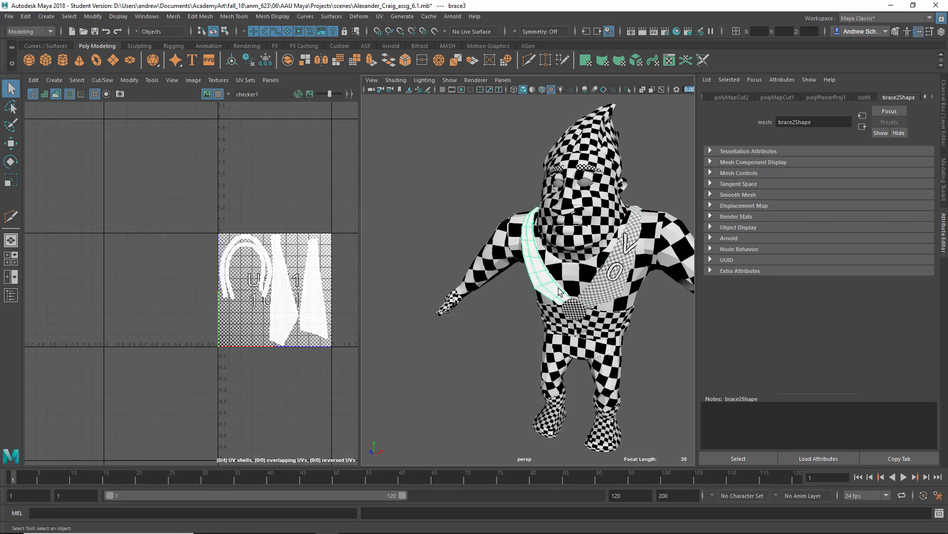
{"action": "left_click", "coordinate": [565, 283]}
{"action": "left_click_drag", "start_coordinate": [569, 290], "coordinate": [472, 318], "text": "alt"}
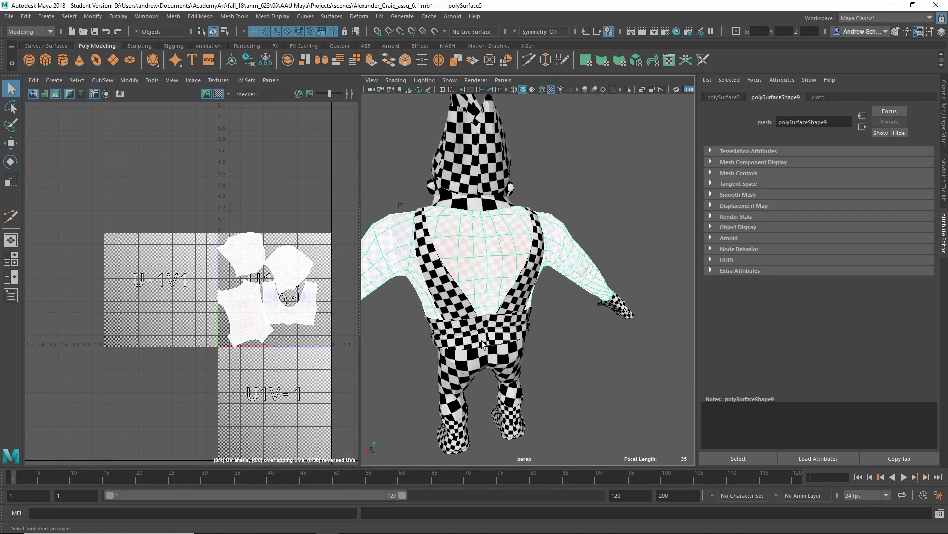
Inspect the belt and braces from behind, select brace2, and turn off the UV Editor's checker map.
{"action": "left_click", "coordinate": [483, 344]}
{"action": "right_click_drag", "start_coordinate": [465, 338], "coordinate": [535, 346], "text": "alt"}
{"action": "left_click", "coordinate": [498, 317]}
{"action": "left_click", "coordinate": [403, 328]}
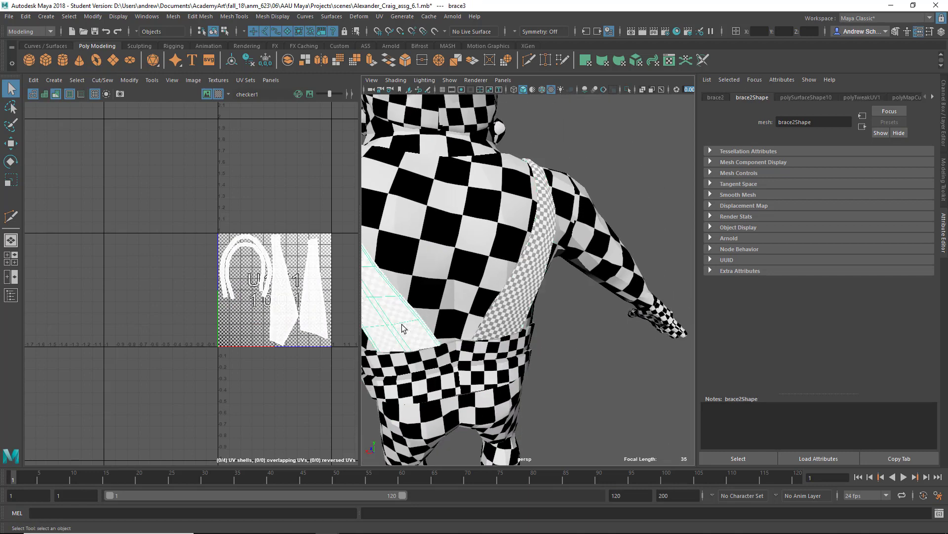
{"action": "left_click_drag", "start_coordinate": [451, 359], "coordinate": [364, 263], "text": "alt"}
{"action": "left_click", "coordinate": [218, 97]}
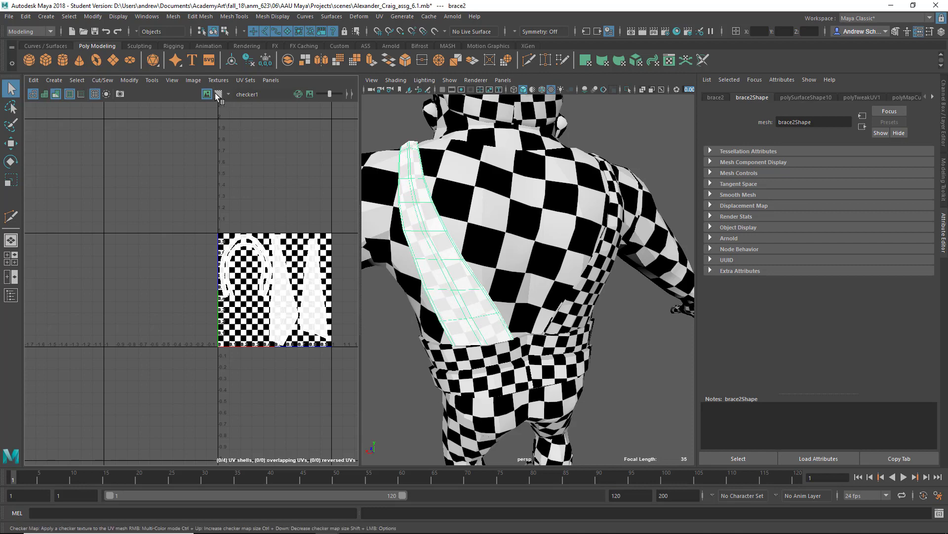
{"action": "left_click_drag", "start_coordinate": [558, 345], "coordinate": [668, 345], "text": "alt"}
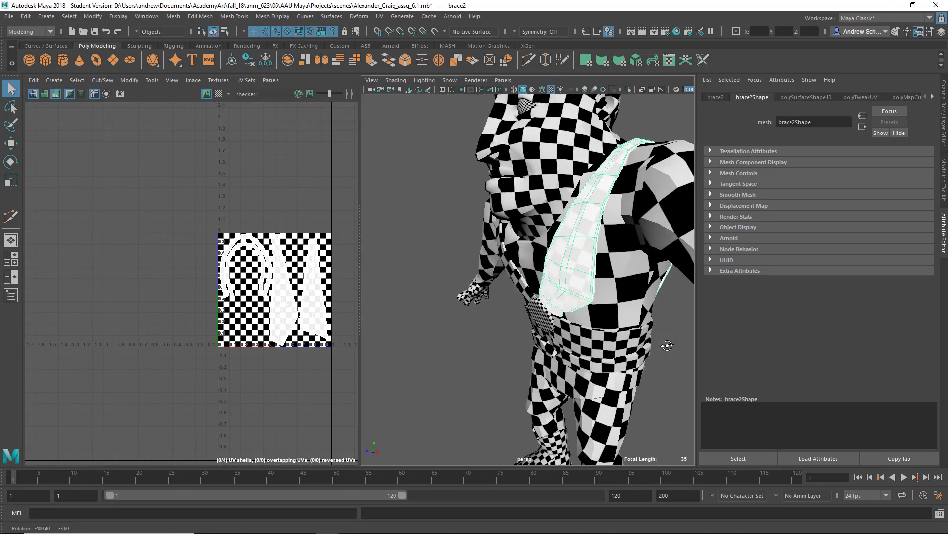
Select the belt and legs meshes in turn and examine their UV distortion.
{"action": "left_click", "coordinate": [611, 356]}
{"action": "left_click_drag", "start_coordinate": [612, 384], "coordinate": [626, 397], "text": "alt"}
{"action": "left_click", "coordinate": [623, 409]}
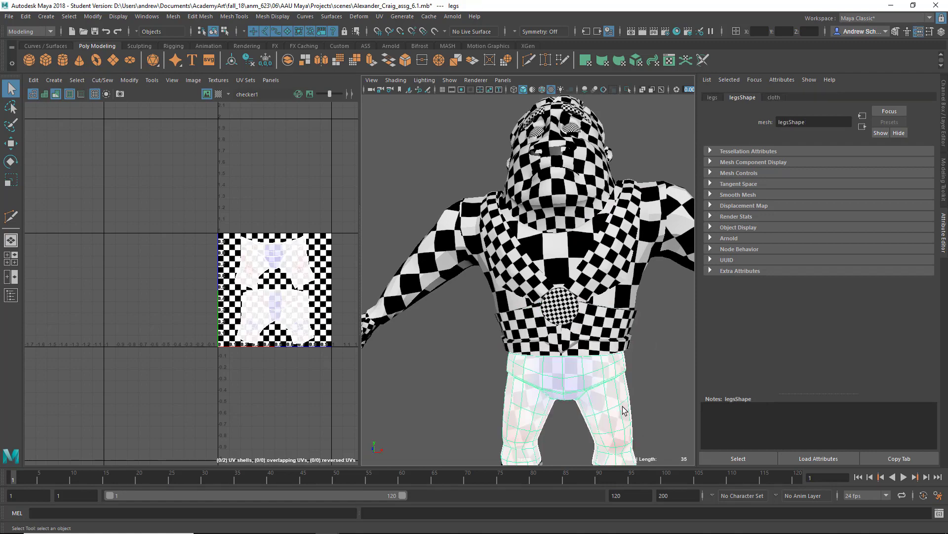
Select the L_foot mesh and examine its UV distortion and the checker pattern from behind.
{"action": "scroll", "coordinate": [638, 422], "scroll_direction": "down", "scroll_amount": 5}
{"action": "left_click", "coordinate": [602, 347]}
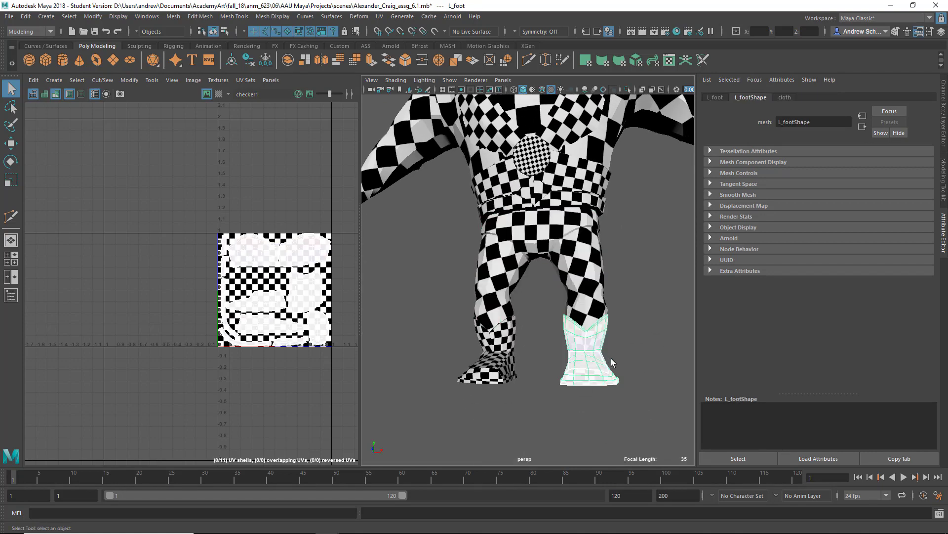
{"action": "key", "text": "ctrl+d"}
{"action": "left_click_drag", "start_coordinate": [532, 402], "coordinate": [360, 405], "text": "alt"}
{"action": "left_click", "coordinate": [475, 352]}
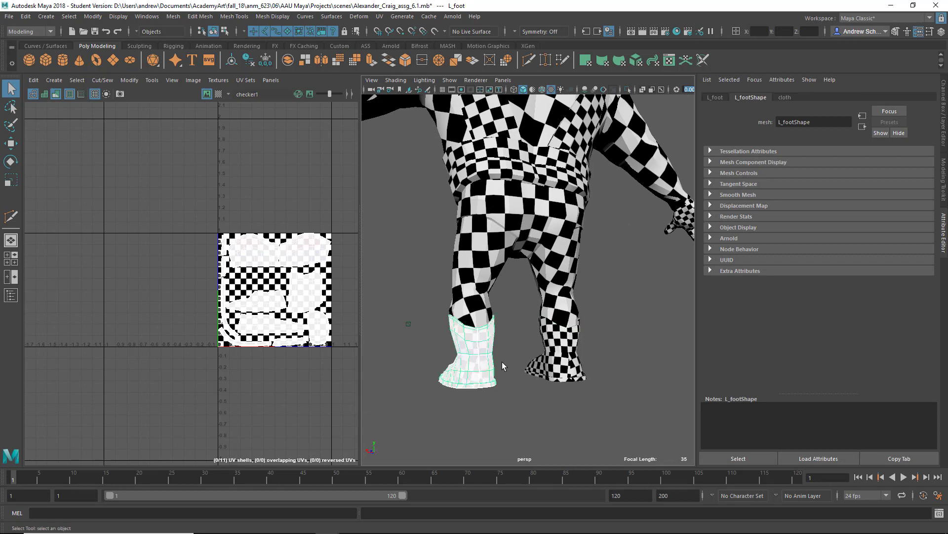
{"action": "left_click_drag", "start_coordinate": [497, 387], "coordinate": [513, 398], "text": "alt"}
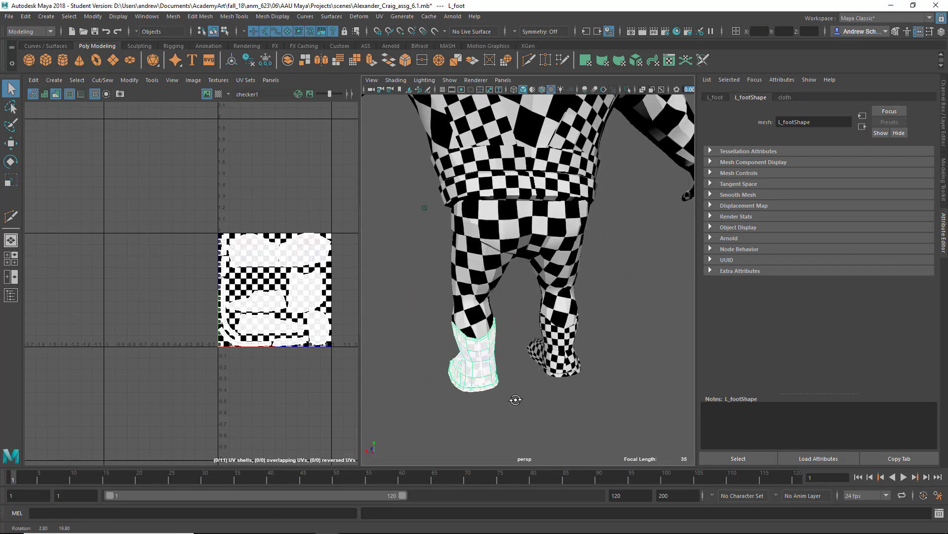
{"action": "left_click_drag", "start_coordinate": [531, 343], "coordinate": [531, 415], "text": "alt"}
{"action": "middle_click_drag", "start_coordinate": [495, 287], "coordinate": [495, 412], "text": "alt"}
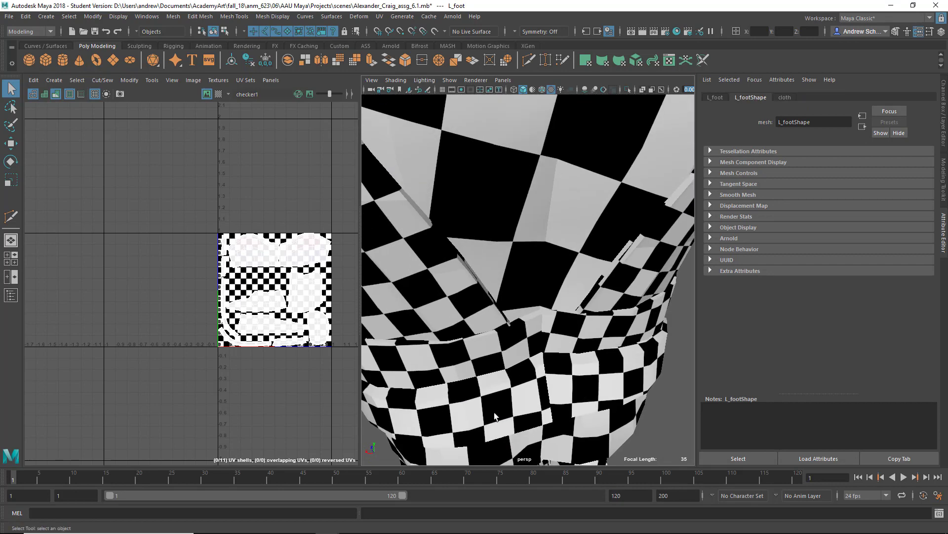
Examine the checker pattern on the gnome's back and hat, then clear the selection.
{"action": "left_click", "coordinate": [545, 233]}
{"action": "right_click_drag", "start_coordinate": [545, 233], "coordinate": [494, 228], "text": "alt"}
{"action": "left_click_drag", "start_coordinate": [496, 242], "coordinate": [633, 300], "text": "alt"}
{"action": "left_click", "coordinate": [505, 275]}
{"action": "left_click", "coordinate": [609, 367]}
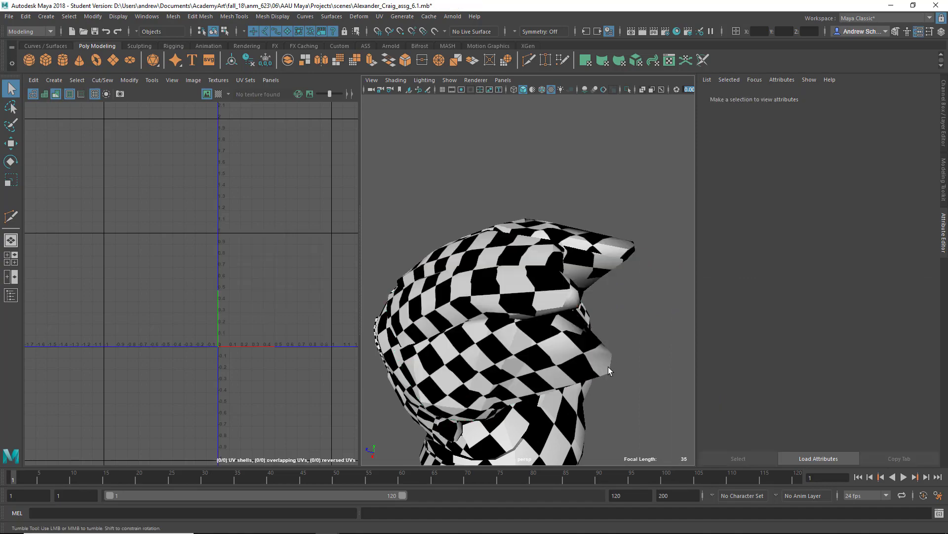
Select the head mesh, examine the UV distortion on the face, and clear the selection.
{"action": "left_click_drag", "start_coordinate": [609, 367], "coordinate": [620, 286], "text": "alt"}
{"action": "left_click", "coordinate": [549, 259]}
{"action": "left_click", "coordinate": [547, 280]}
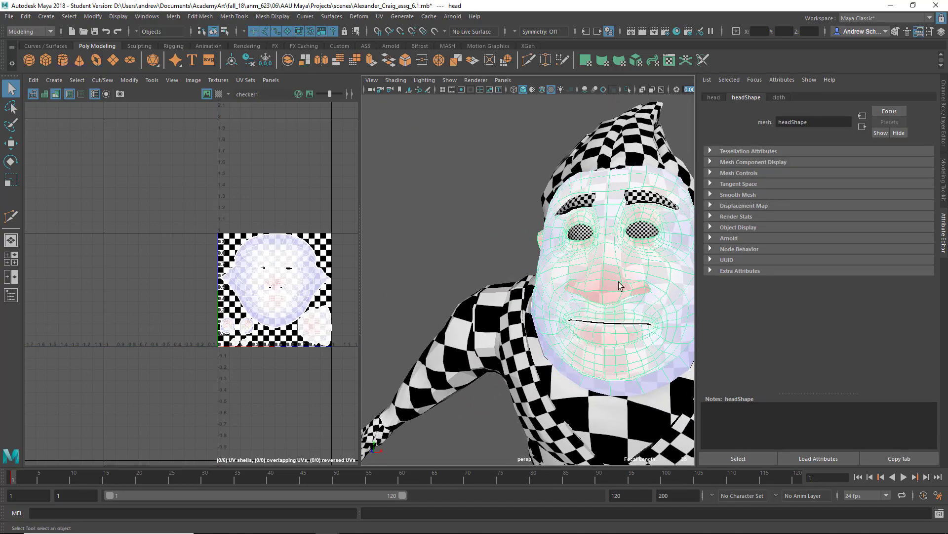
{"action": "left_click", "coordinate": [460, 229]}
{"action": "left_click_drag", "start_coordinate": [460, 230], "coordinate": [456, 272], "text": "alt"}
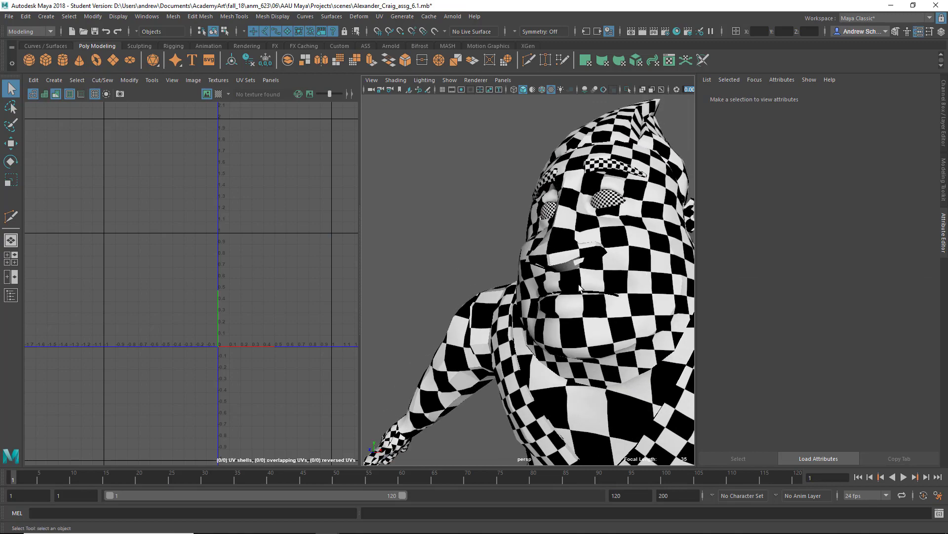
Select the head mesh again and examine its UV distortion around the nose and side profile.
{"action": "left_click_drag", "start_coordinate": [579, 287], "coordinate": [641, 294], "text": "alt"}
{"action": "left_click", "coordinate": [638, 302]}
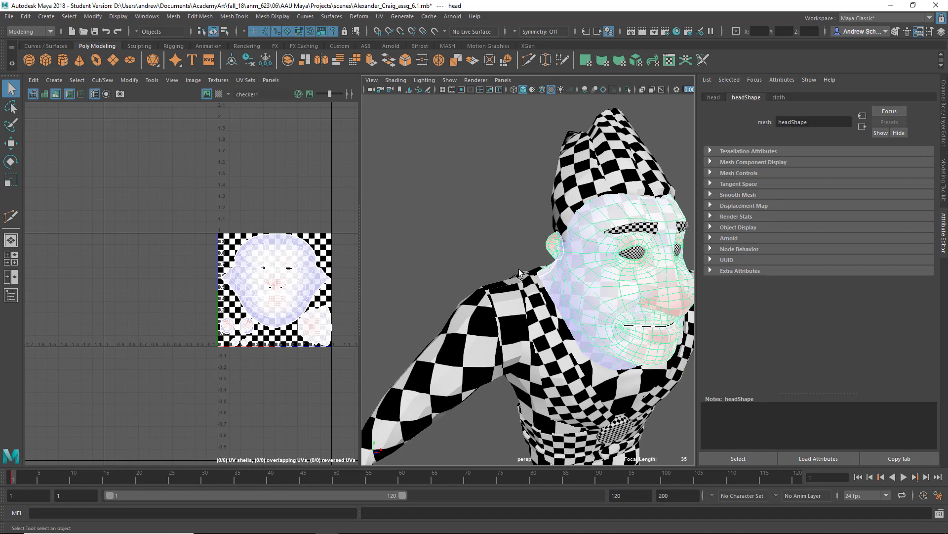
{"action": "left_click_drag", "start_coordinate": [518, 270], "coordinate": [371, 258], "text": "alt"}
{"action": "scroll", "coordinate": [431, 277], "scroll_direction": "down", "scroll_amount": 6}
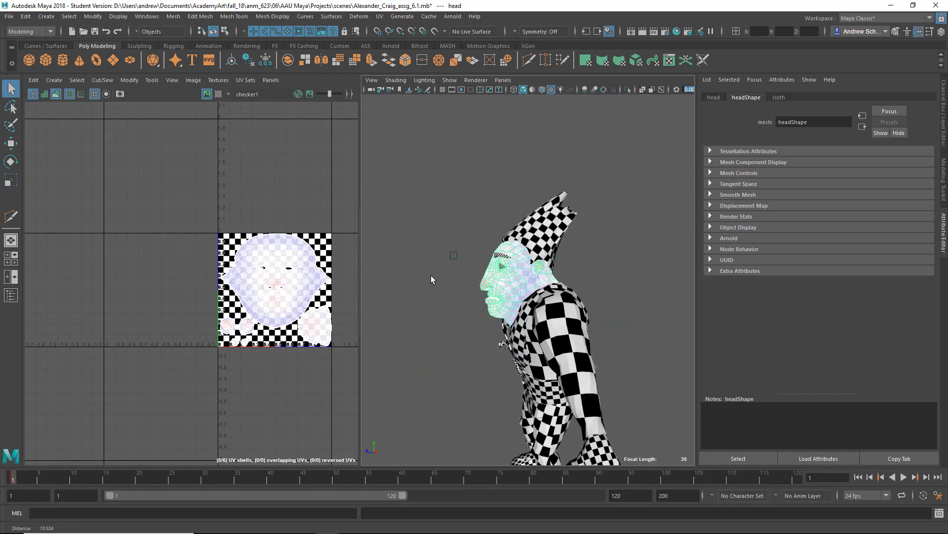
Examine the head mesh's UV distortion from the front and the surrounding checker pattern on the hat and torso.
{"action": "left_click_drag", "start_coordinate": [473, 330], "coordinate": [541, 338], "text": "alt"}
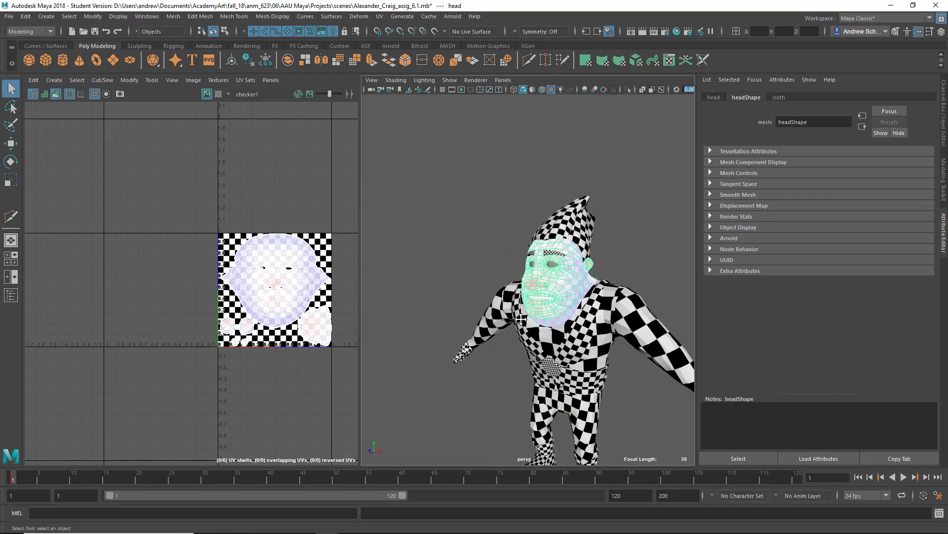
{"action": "middle_click_drag", "start_coordinate": [521, 319], "coordinate": [449, 244], "text": "alt"}
{"action": "left_click_drag", "start_coordinate": [468, 305], "coordinate": [514, 309], "text": "alt"}
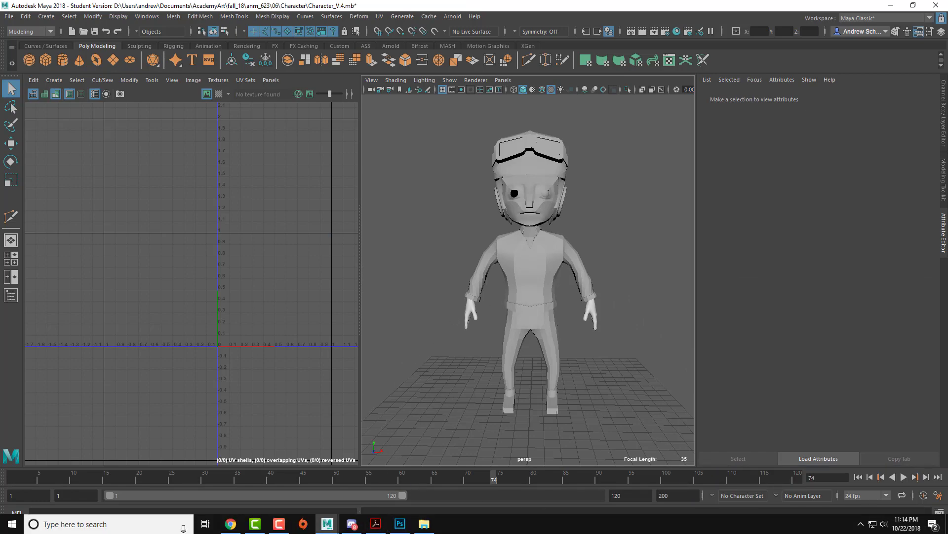
Check the contents of the Character project folder in File Explorer and return to the Character_V.4.mb scene in Maya.
{"action": "left_click", "coordinate": [424, 525]}
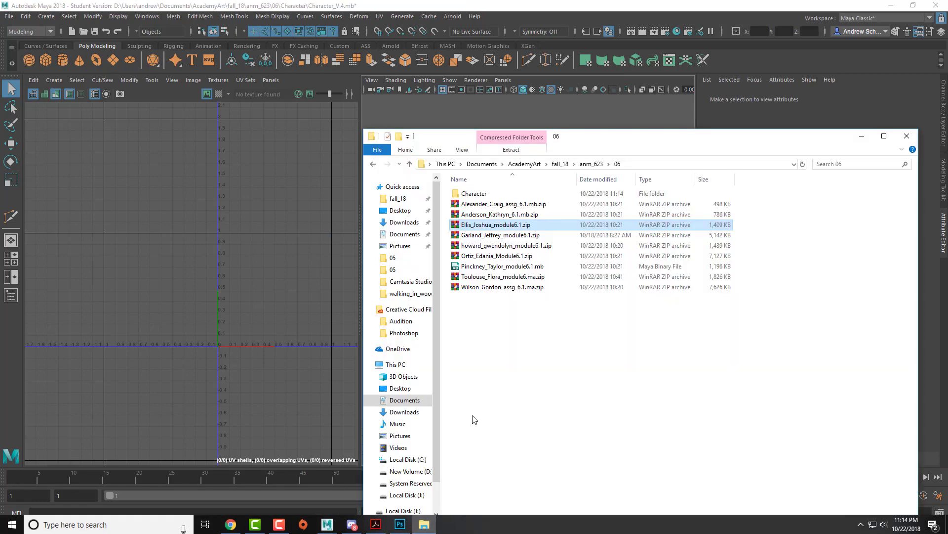
{"action": "double_click", "coordinate": [474, 194]}
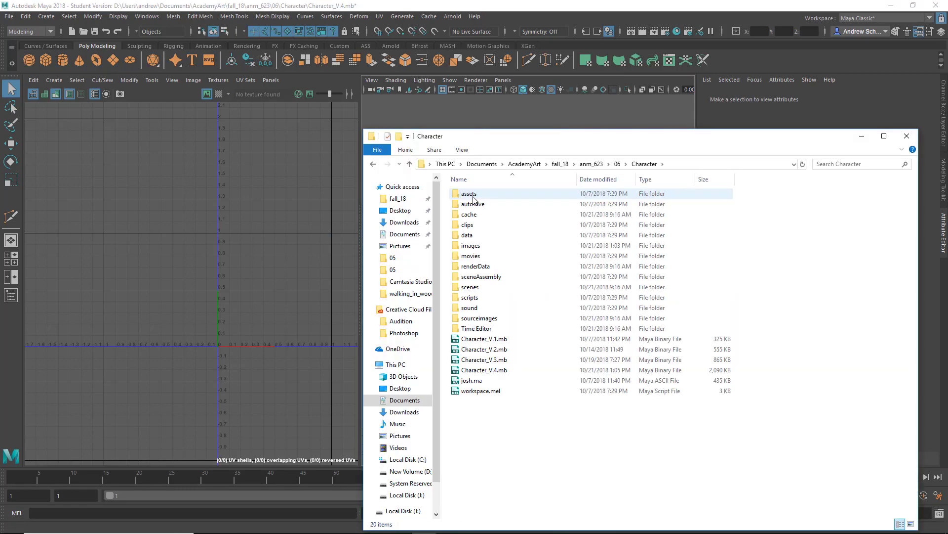
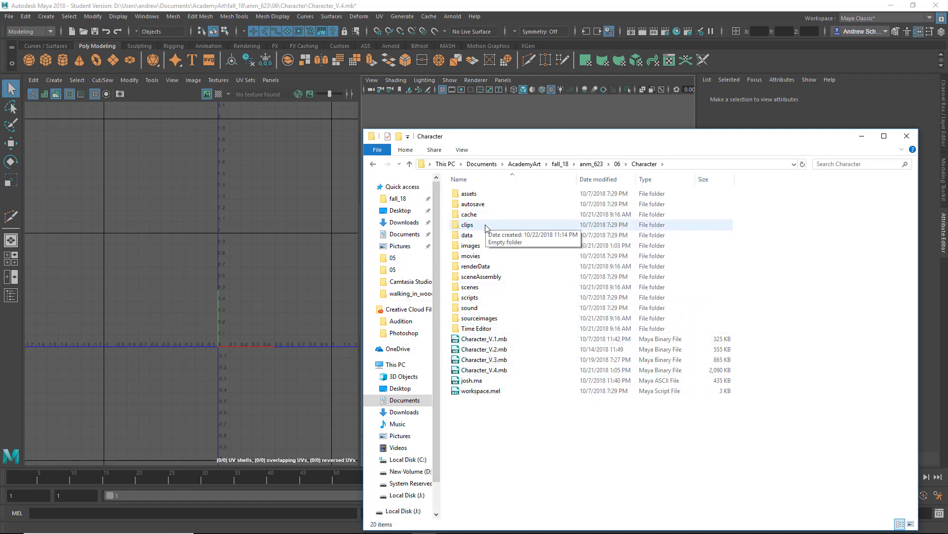
{"action": "left_click", "coordinate": [435, 118]}
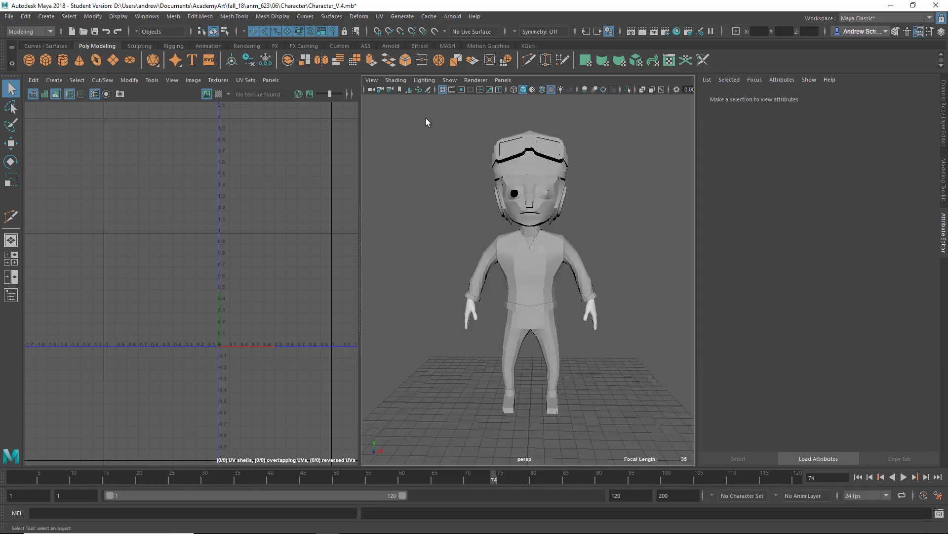
{"action": "left_click", "coordinate": [10, 20]}
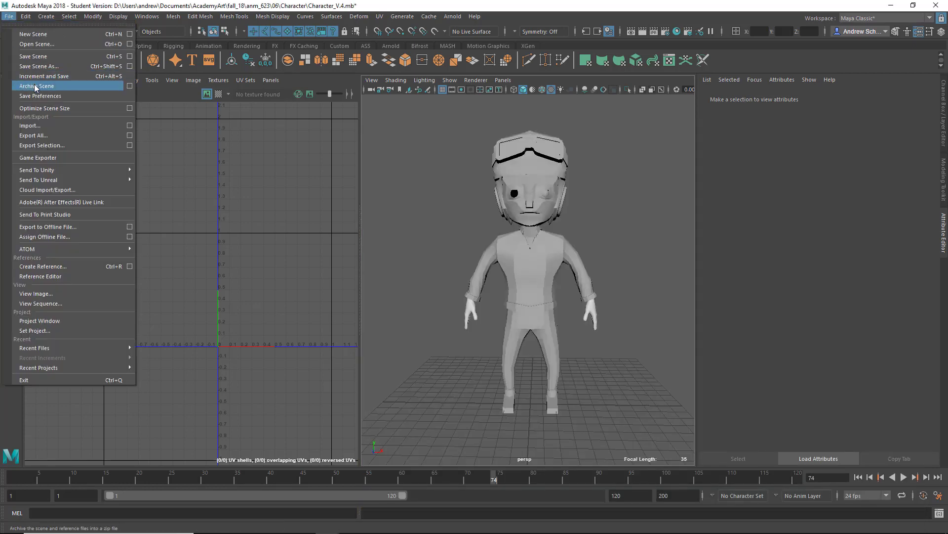
{"action": "left_click", "coordinate": [405, 144]}
Select the Hand mesh and examine its UV distortion up close.
{"action": "scroll", "coordinate": [608, 243], "scroll_direction": "up", "scroll_amount": 3}
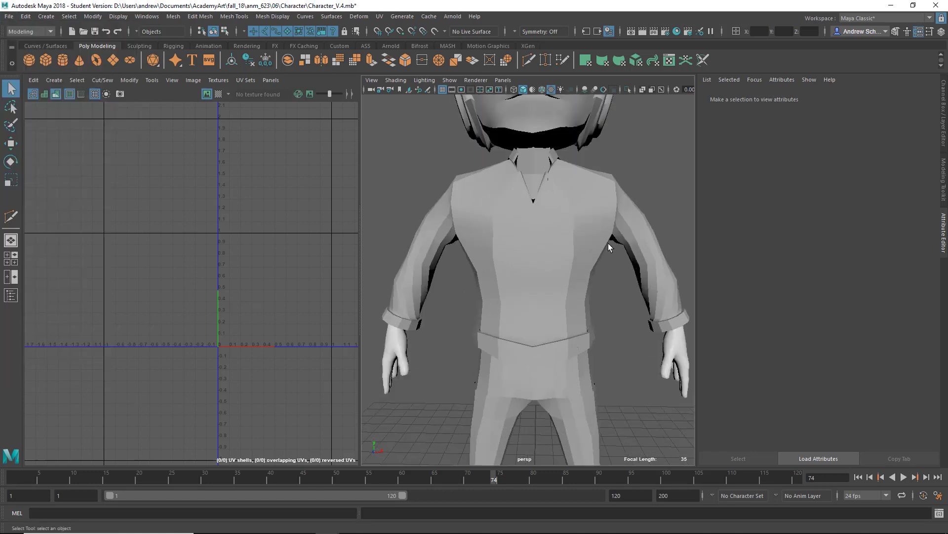
{"action": "scroll", "coordinate": [586, 226], "scroll_direction": "down", "scroll_amount": 2}
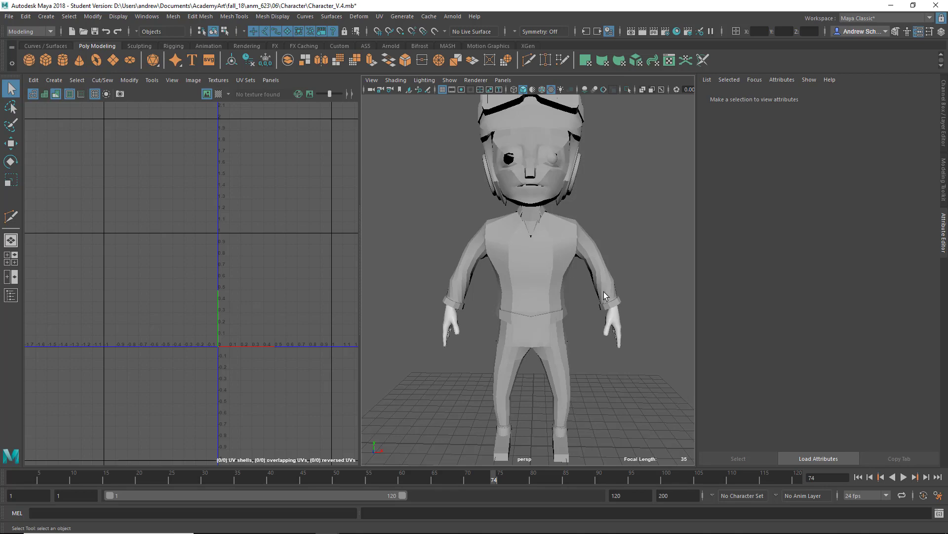
{"action": "left_click", "coordinate": [618, 328]}
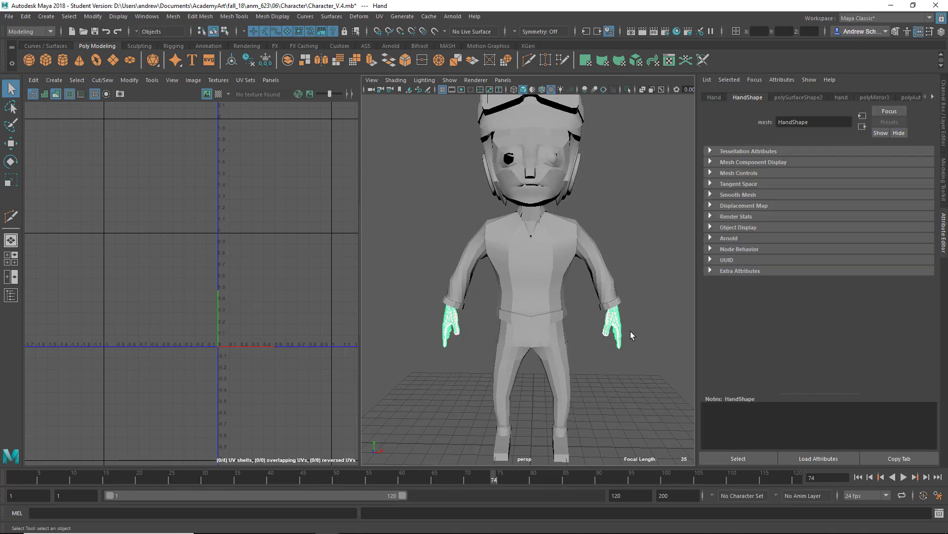
{"action": "left_click_drag", "start_coordinate": [630, 331], "coordinate": [509, 290], "text": "alt"}
{"action": "right_click_drag", "start_coordinate": [509, 290], "coordinate": [589, 277], "text": "alt"}
{"action": "middle_click_drag", "start_coordinate": [588, 277], "coordinate": [495, 260], "text": "alt"}
{"action": "left_click_drag", "start_coordinate": [494, 260], "coordinate": [466, 253], "text": "alt"}
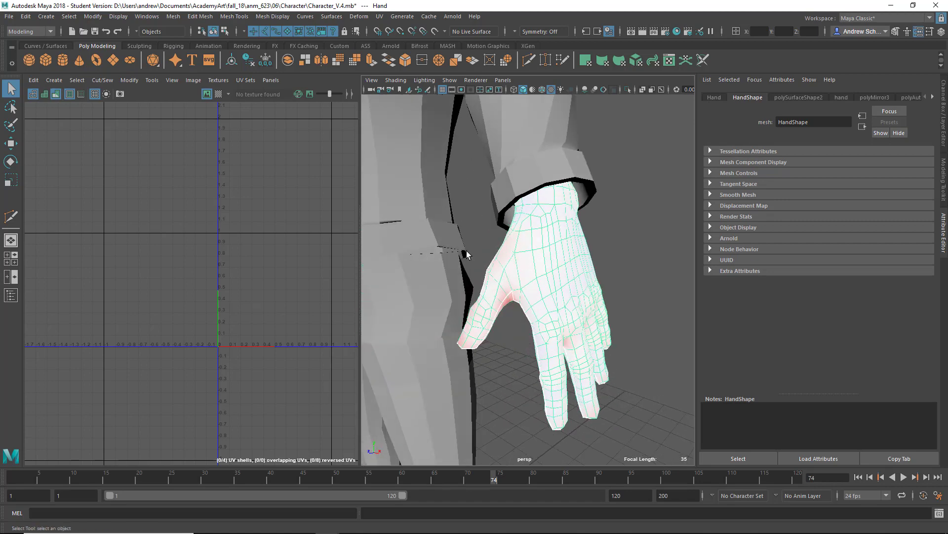
Turn on the checker map and frame the Hand mesh's UV shells in the UV Editor.
{"action": "left_click", "coordinate": [218, 94]}
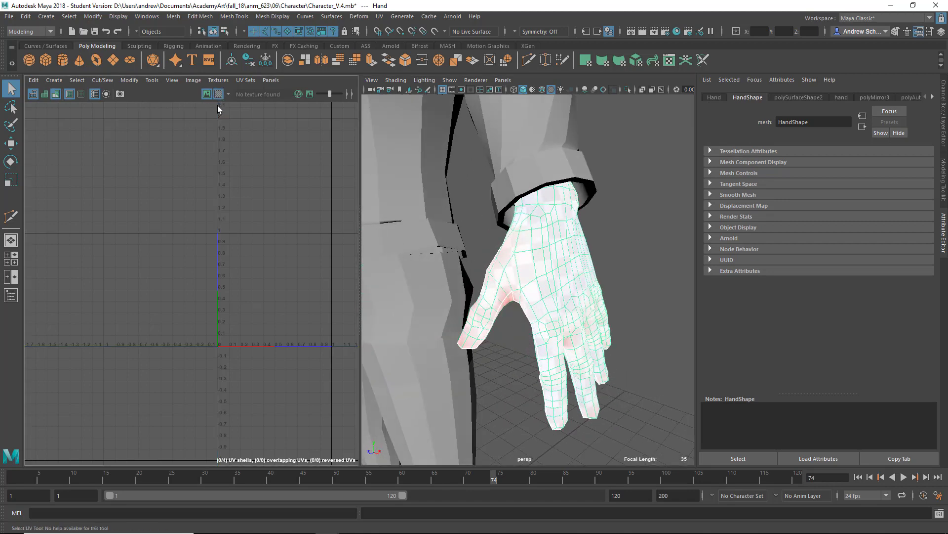
{"action": "left_click_drag", "start_coordinate": [516, 216], "coordinate": [212, 254], "text": "alt"}
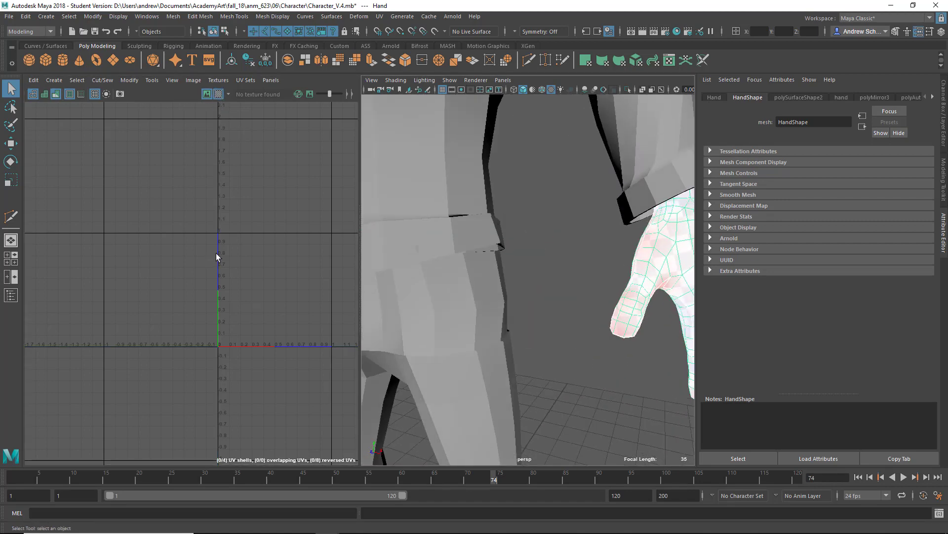
{"action": "key", "text": "f"}
{"action": "scroll", "coordinate": [275, 250], "scroll_direction": "down", "scroll_amount": 4}
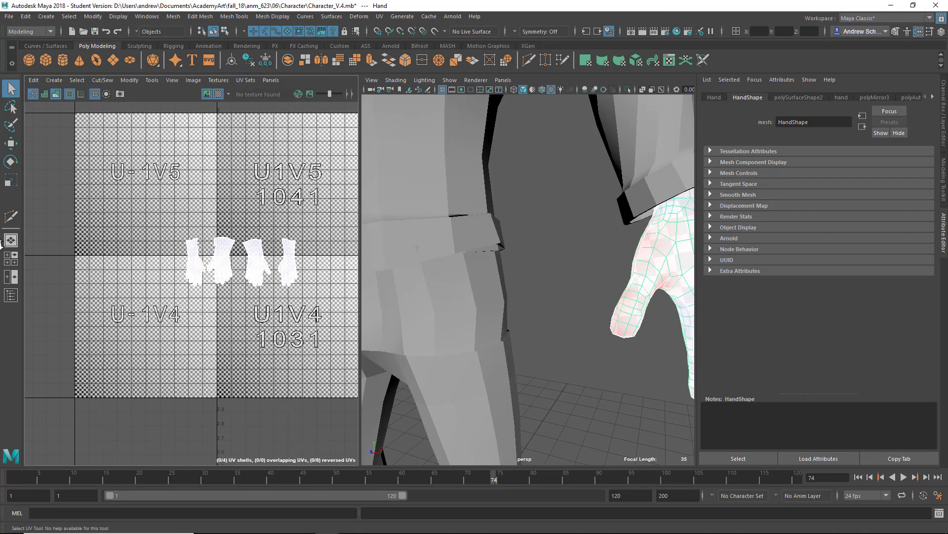
{"action": "middle_click_drag", "start_coordinate": [254, 244], "coordinate": [163, 252], "text": "alt"}
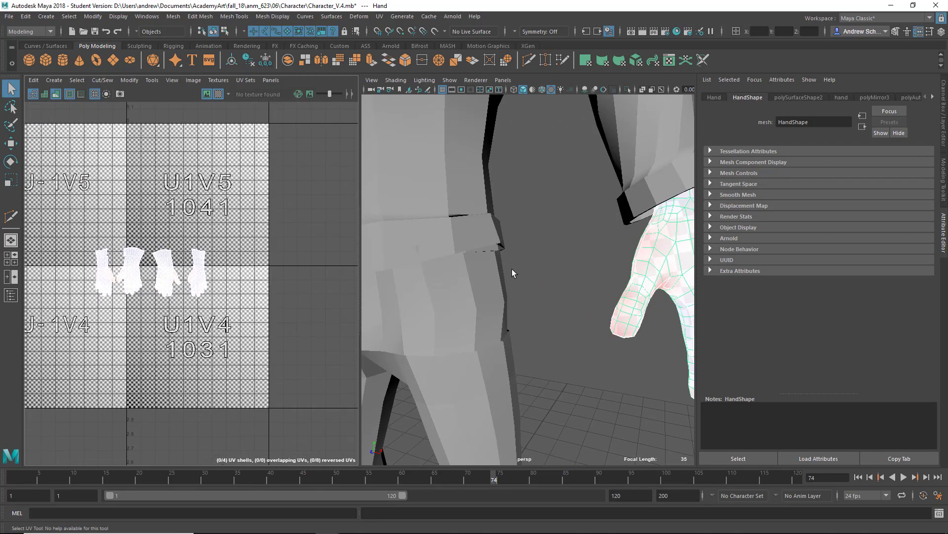
Separate the combined Hand mesh into individual hands and select the character's left hand.
{"action": "left_click_drag", "start_coordinate": [512, 269], "coordinate": [532, 237], "text": "alt"}
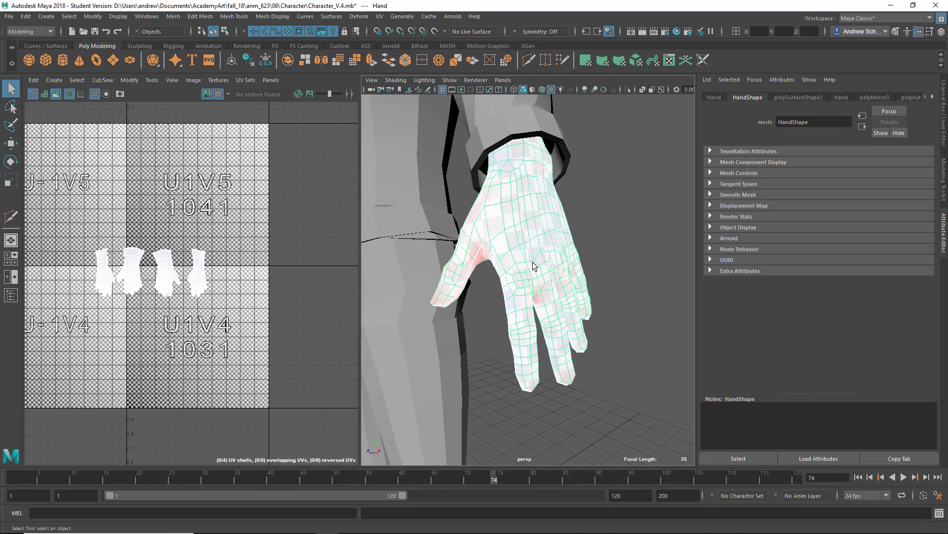
{"action": "key", "text": "f"}
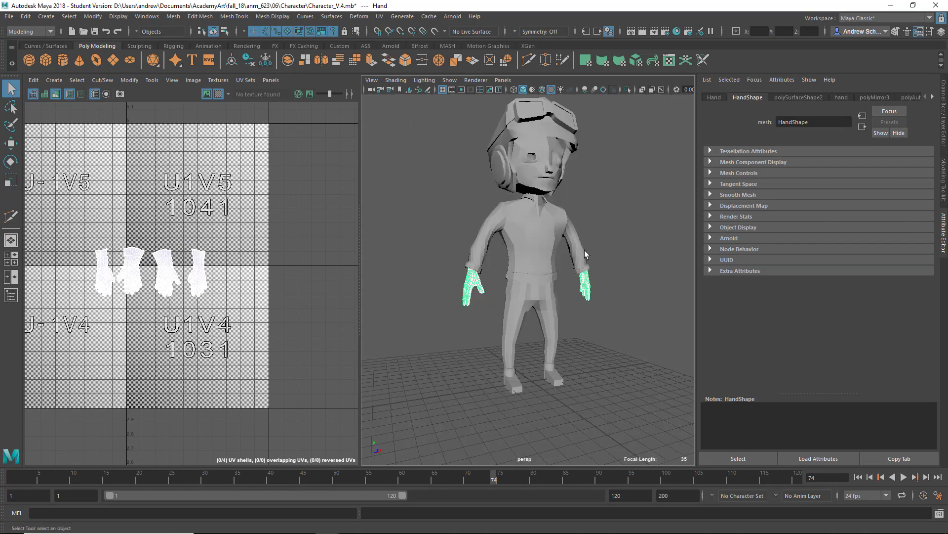
{"action": "left_click_drag", "start_coordinate": [585, 250], "coordinate": [451, 210], "text": "alt"}
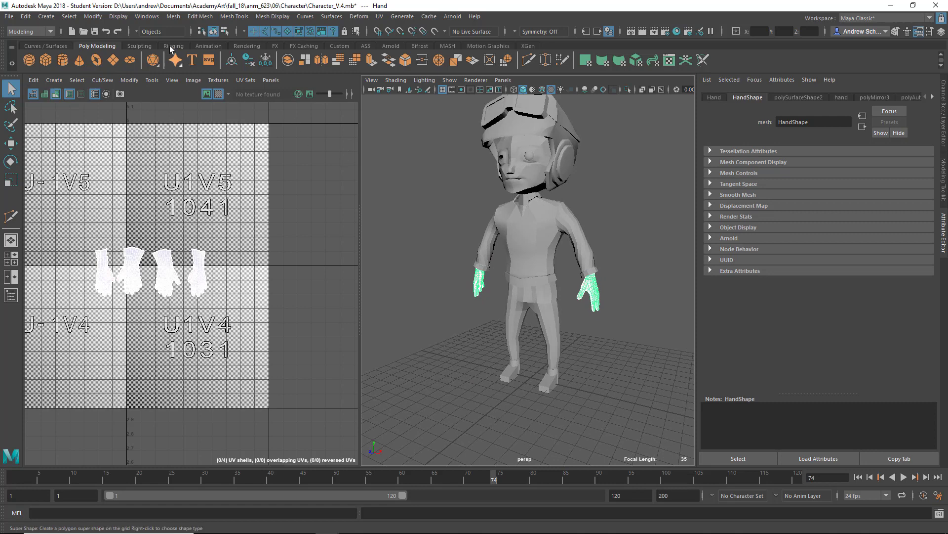
{"action": "left_click", "coordinate": [178, 18]}
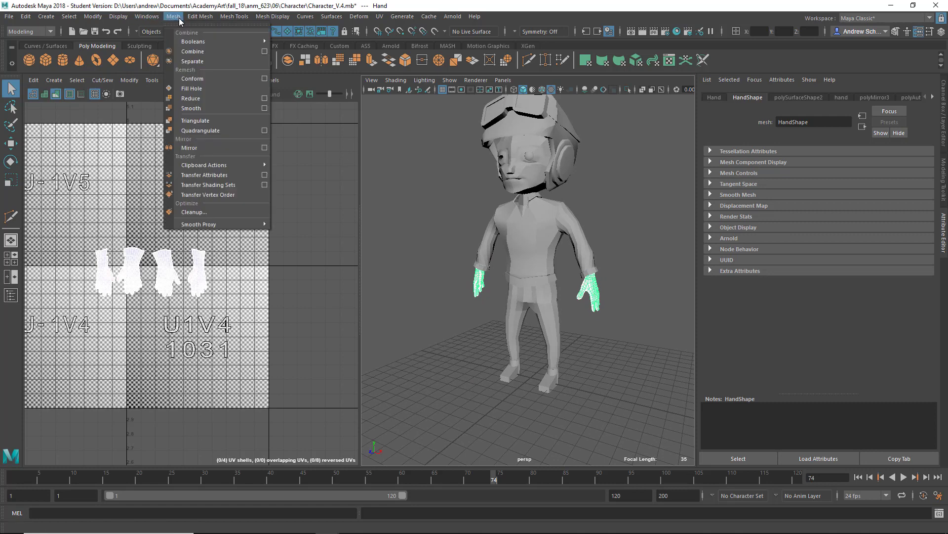
{"action": "left_click", "coordinate": [206, 62]}
{"action": "left_click", "coordinate": [569, 309]}
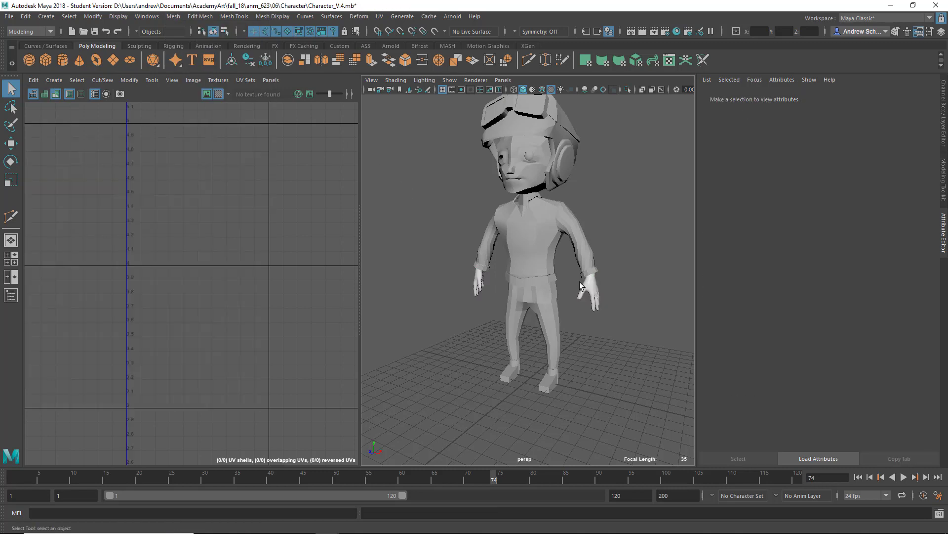
{"action": "left_click", "coordinate": [597, 295]}
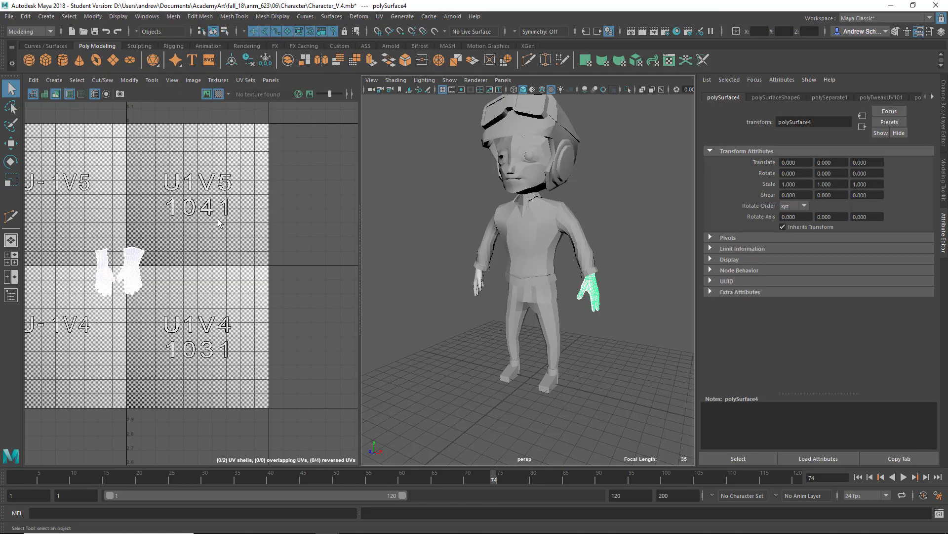
Try to lay out the left hand's UVs in the 0 to 1 tile with the whole object selected.
{"action": "key", "text": "ctrl+l"}
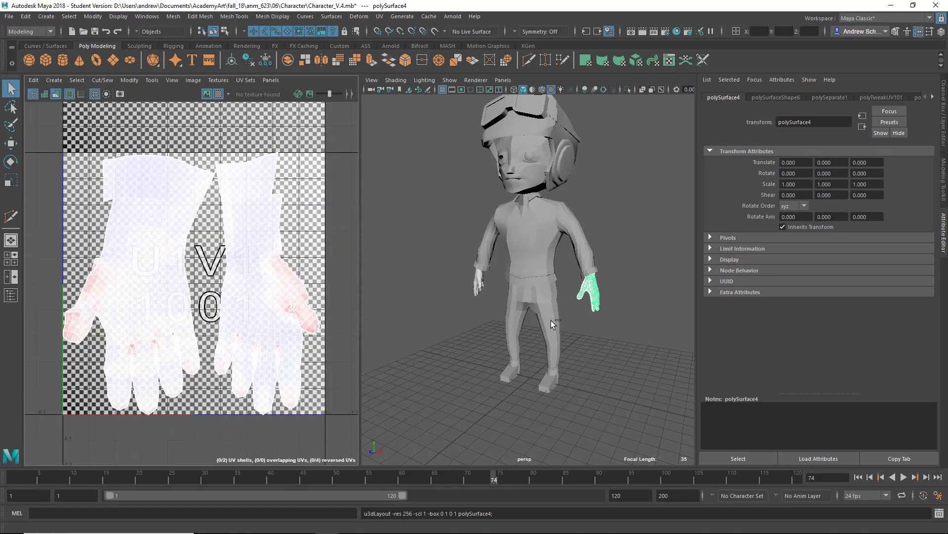
{"action": "right_click_drag", "start_coordinate": [600, 318], "coordinate": [685, 314], "text": "alt"}
{"action": "middle_click_drag", "start_coordinate": [607, 302], "coordinate": [543, 298], "text": "alt"}
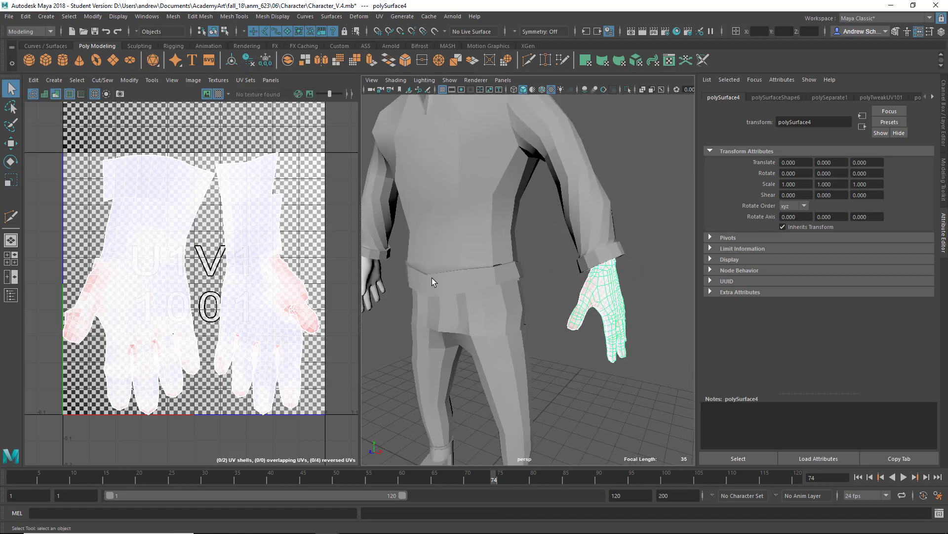
{"action": "key", "text": "ctrl+z"}
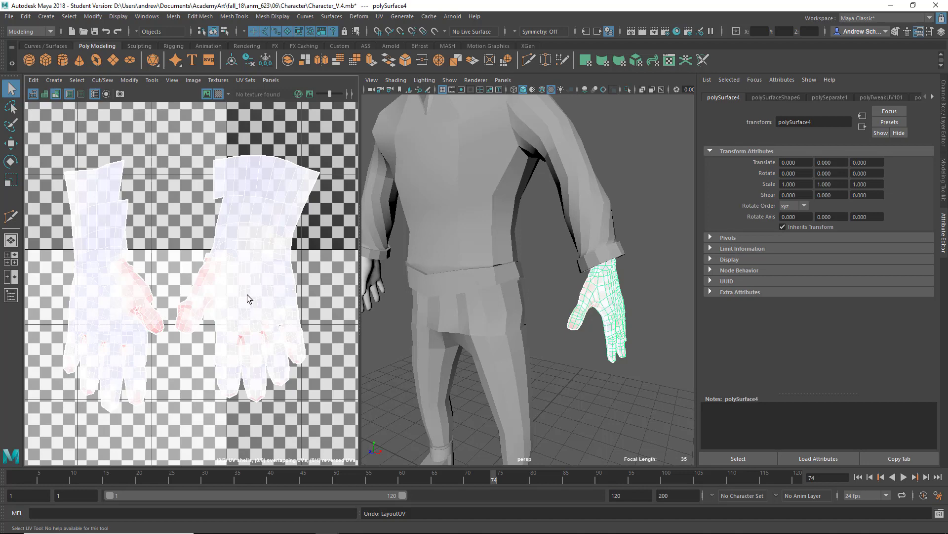
Select all UV faces of the left hand, lay them out in the 0 to 1 tile and frame them.
{"action": "scroll", "coordinate": [255, 266], "scroll_direction": "down", "scroll_amount": 3}
{"action": "right_click_drag", "start_coordinate": [250, 272], "coordinate": [250, 298]}
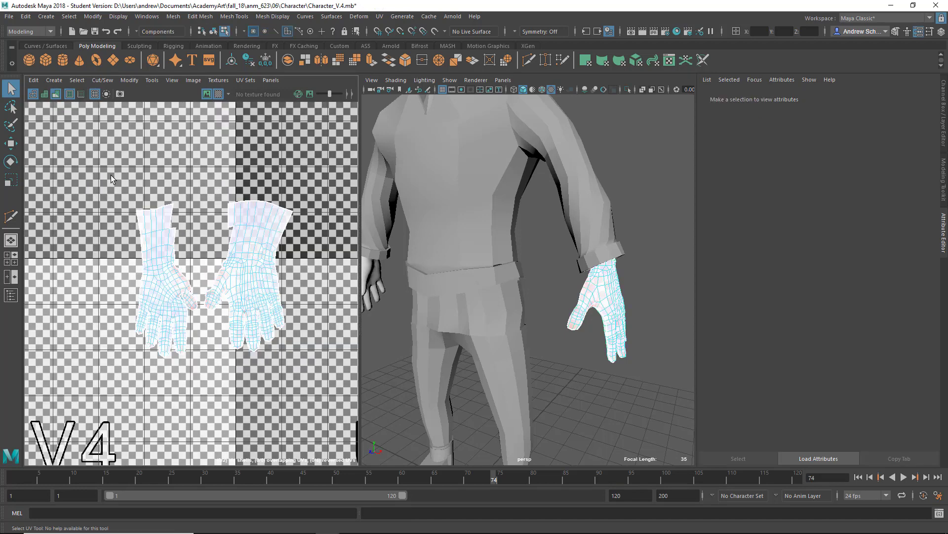
{"action": "left_click_drag", "start_coordinate": [374, 413], "coordinate": [374, 414]}
{"action": "key", "text": "ctrl+l"}
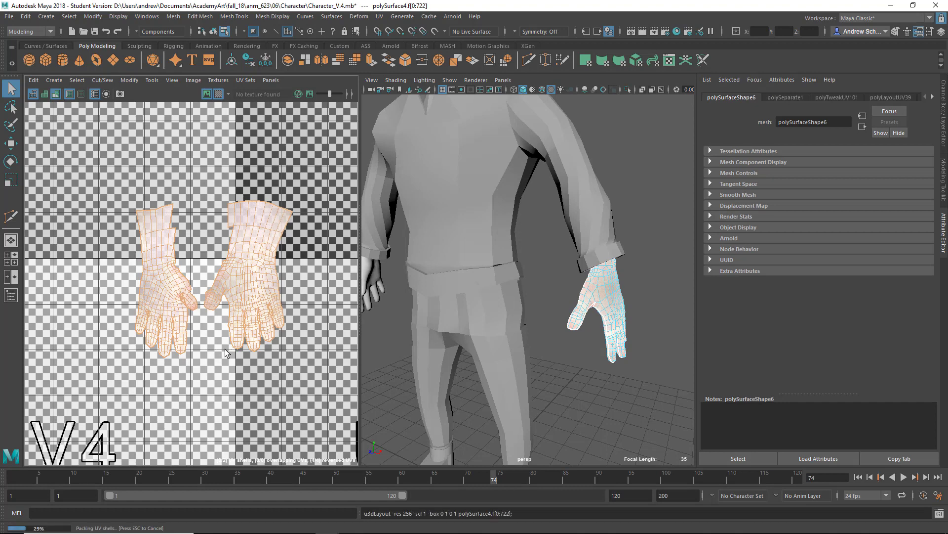
{"action": "key", "text": "f"}
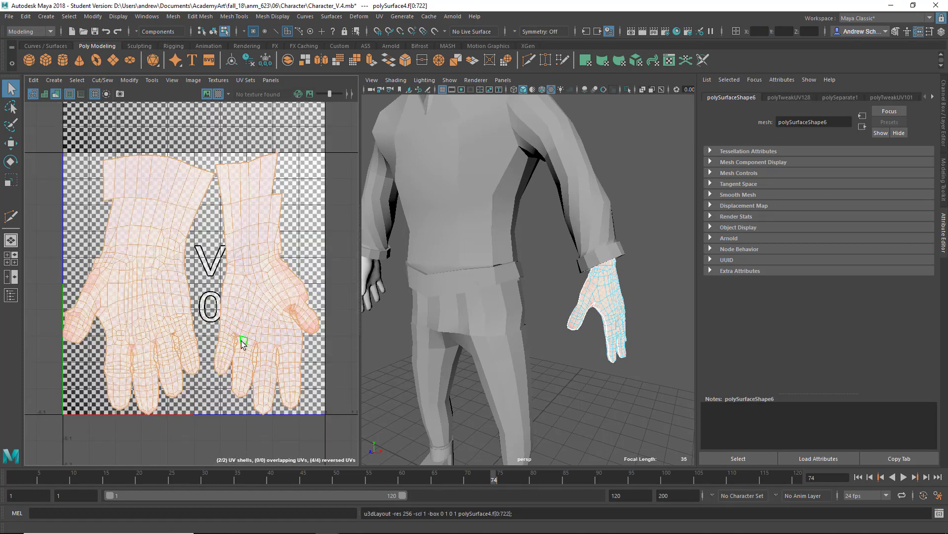
Scale the left hand's UV shells down slightly to leave a margin inside the tile, and clear the selection.
{"action": "key", "text": "r"}
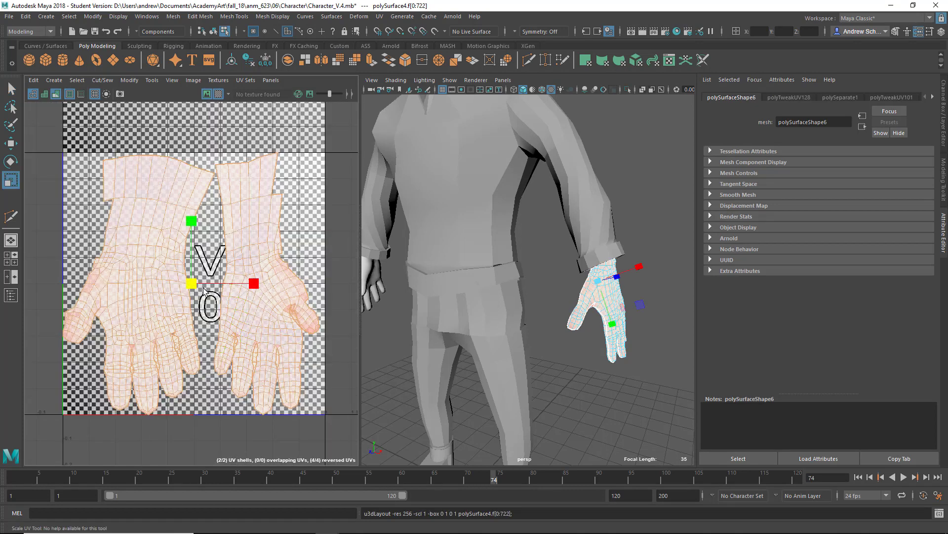
{"action": "left_click_drag", "start_coordinate": [200, 289], "coordinate": [195, 286]}
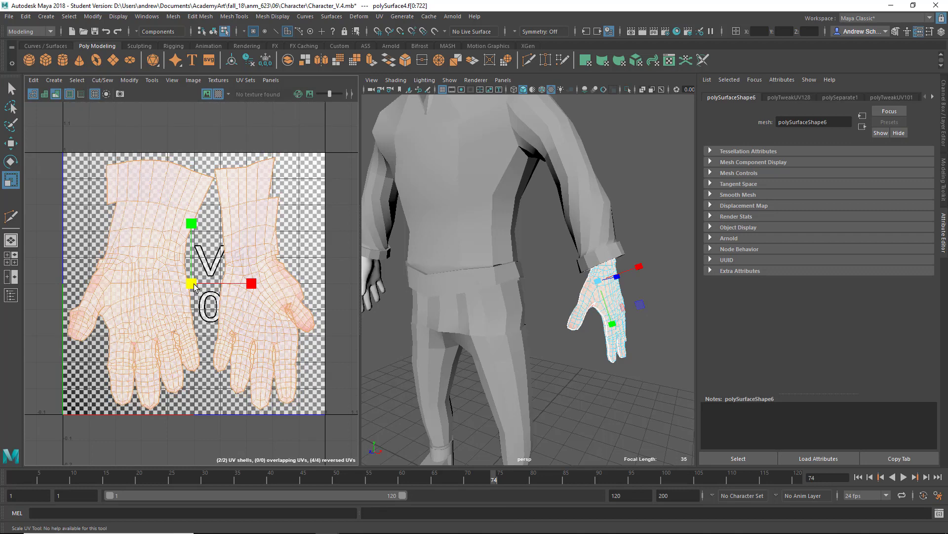
{"action": "left_click", "coordinate": [390, 344]}
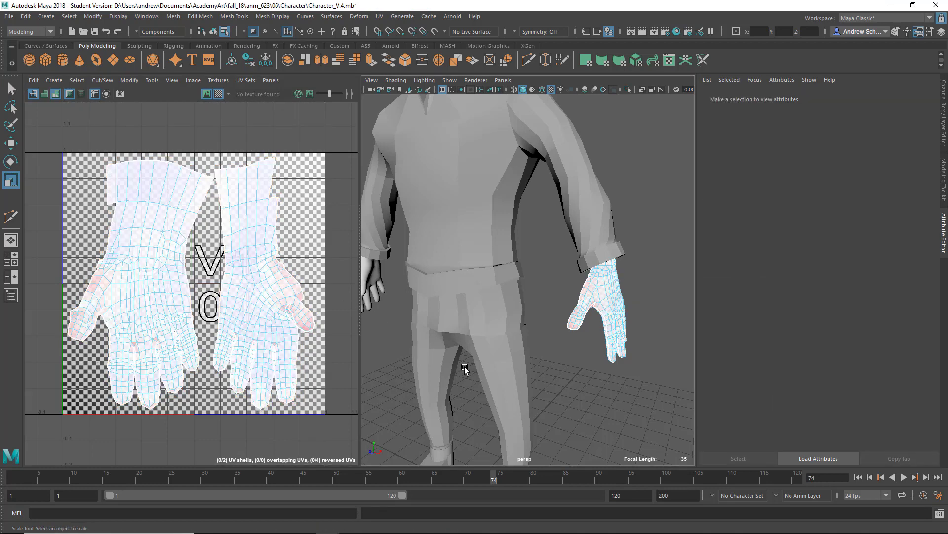
Examine the checker pattern and UV distortion on the back of the left hand and between its fingers.
{"action": "left_click_drag", "start_coordinate": [550, 363], "coordinate": [526, 347], "text": "alt"}
{"action": "scroll", "coordinate": [604, 336], "scroll_direction": "up", "scroll_amount": 15}
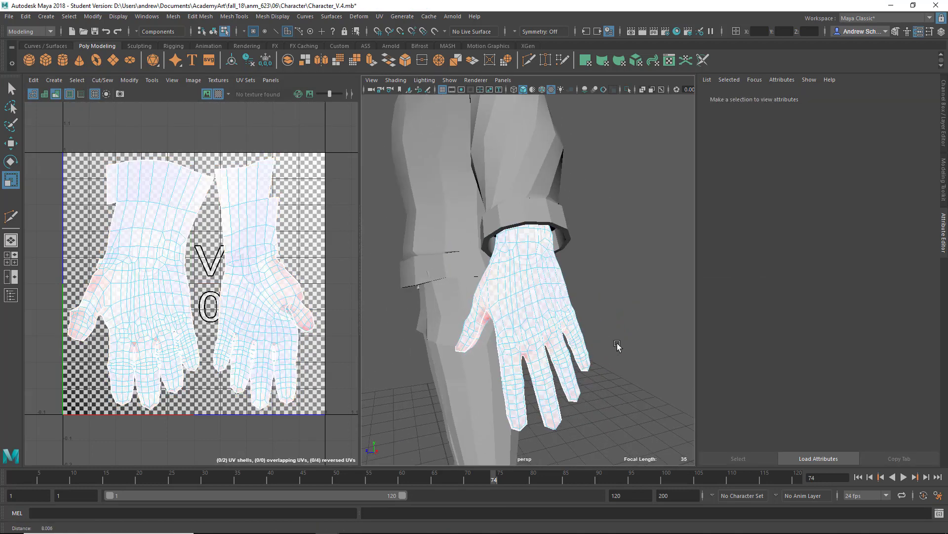
{"action": "scroll", "coordinate": [585, 314], "scroll_direction": "down", "scroll_amount": 6}
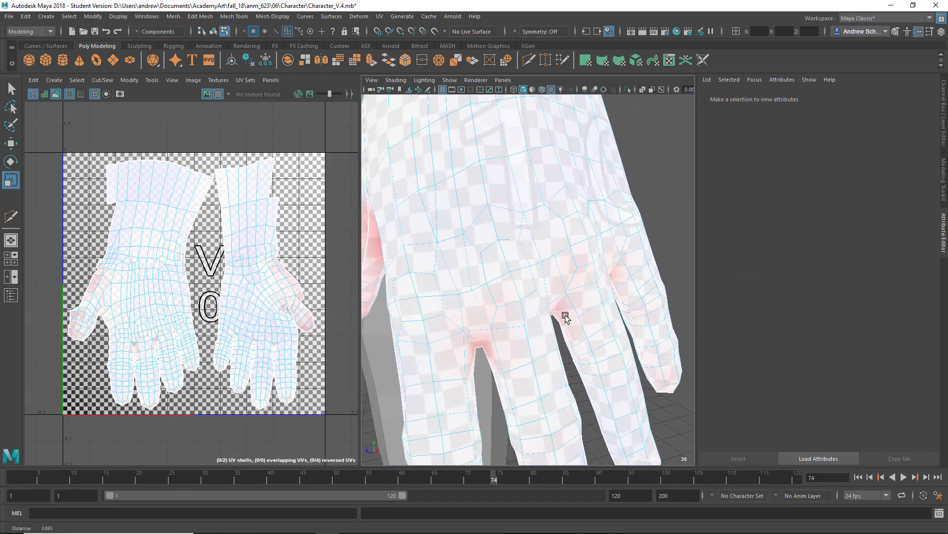
{"action": "left_click_drag", "start_coordinate": [566, 318], "coordinate": [542, 317], "text": "alt"}
Return to object selection, select the left hand mesh, and compare its thumb and finger distortion with its UV shells.
{"action": "right_click_drag", "start_coordinate": [578, 251], "coordinate": [610, 216]}
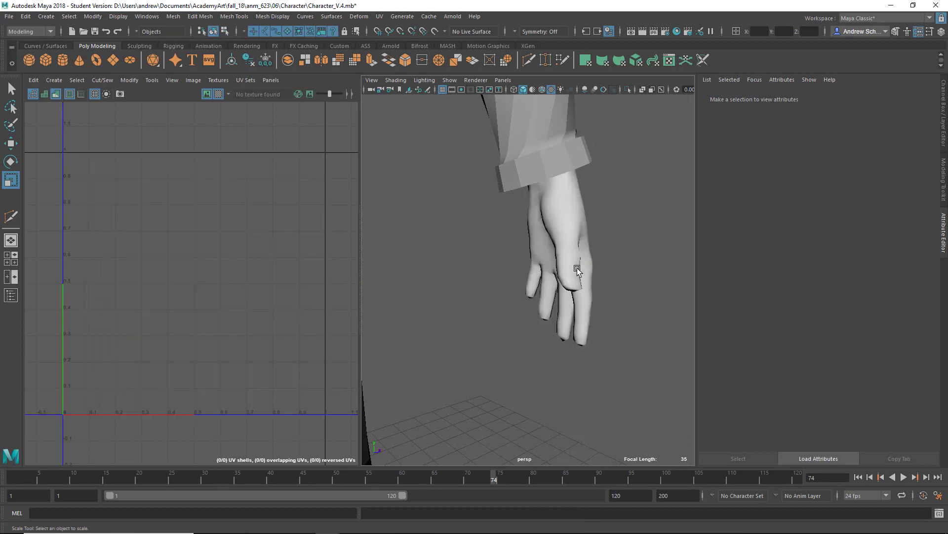
{"action": "left_click", "coordinate": [575, 267]}
{"action": "mouse_move", "coordinate": [600, 296]}
{"action": "left_mouse_down", "text": "alt"}
{"action": "mouse_move", "coordinate": [624, 292]}
{"action": "mouse_move", "coordinate": [610, 280]}
{"action": "mouse_move", "coordinate": [588, 297]}
{"action": "left_mouse_up", "text": "alt"}
{"action": "scroll", "coordinate": [283, 359], "scroll_direction": "up", "scroll_amount": 6}
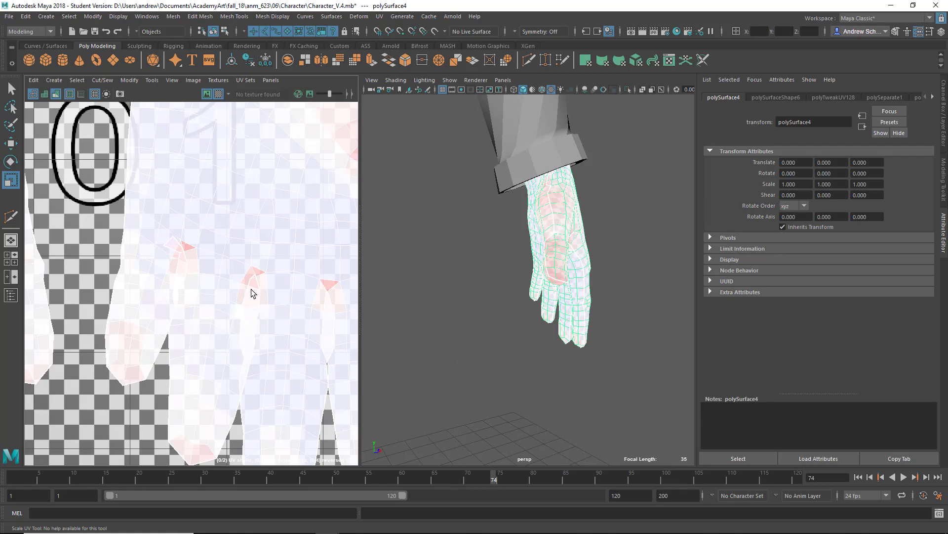
{"action": "left_click_drag", "start_coordinate": [584, 316], "coordinate": [511, 320], "text": "alt"}
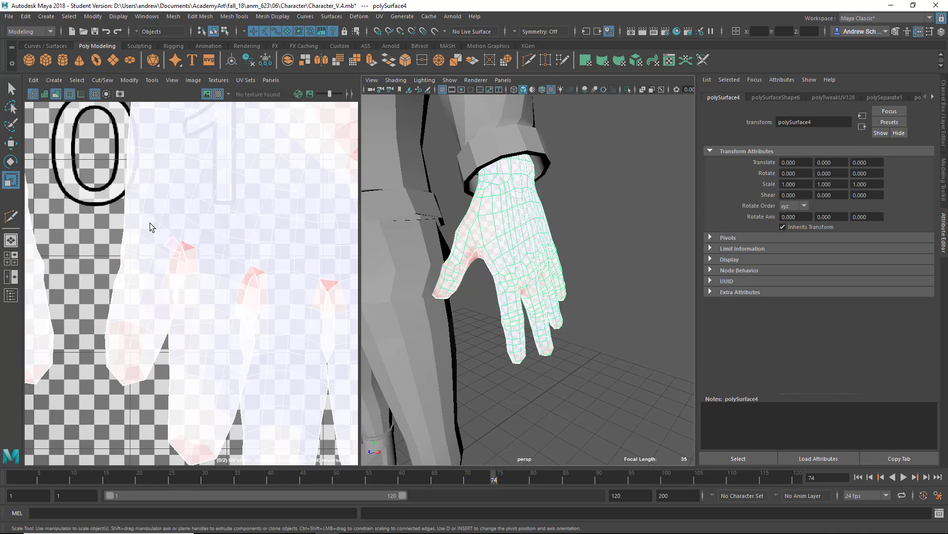
Turn off the checker map and the UV distortion shading on the left hand.
{"action": "scroll", "coordinate": [533, 321], "scroll_direction": "down", "scroll_amount": 3}
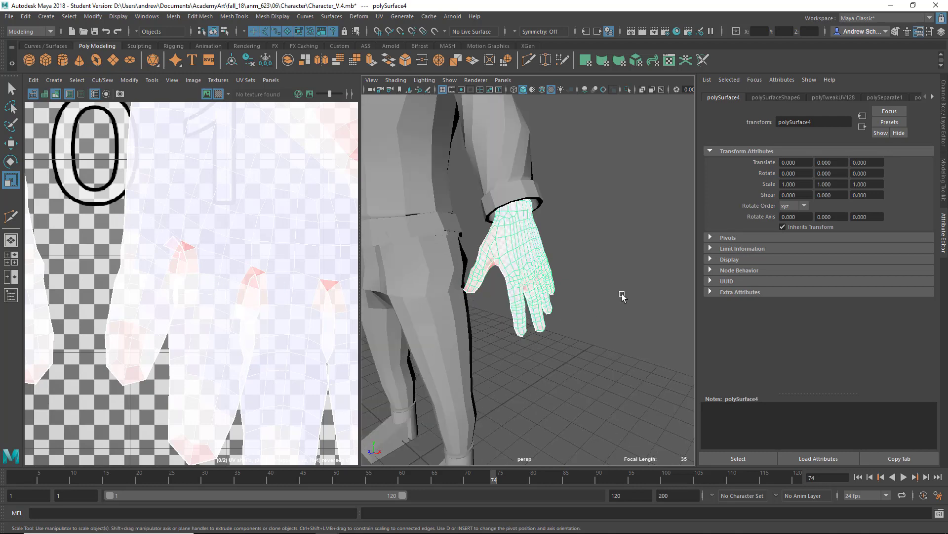
{"action": "left_click", "coordinate": [621, 295]}
{"action": "left_click_drag", "start_coordinate": [621, 296], "coordinate": [529, 267], "text": "alt"}
{"action": "left_click", "coordinate": [527, 264]}
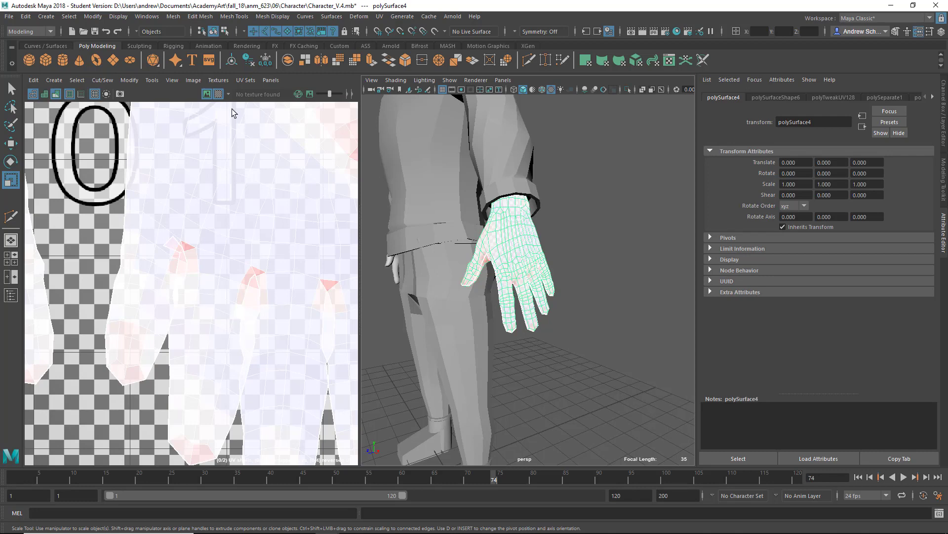
{"action": "left_click", "coordinate": [218, 94]}
{"action": "scroll", "coordinate": [494, 257], "scroll_direction": "up", "scroll_amount": 5}
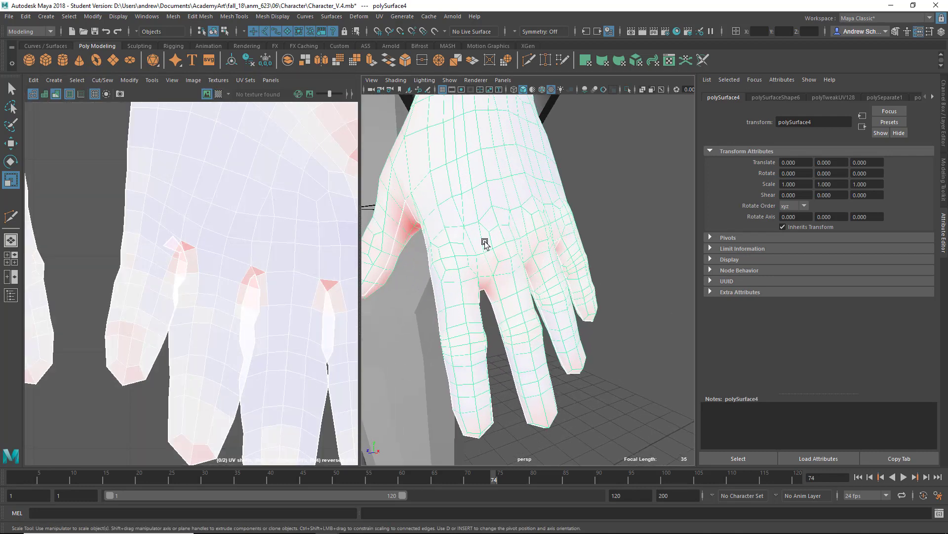
{"action": "left_click", "coordinate": [56, 93]}
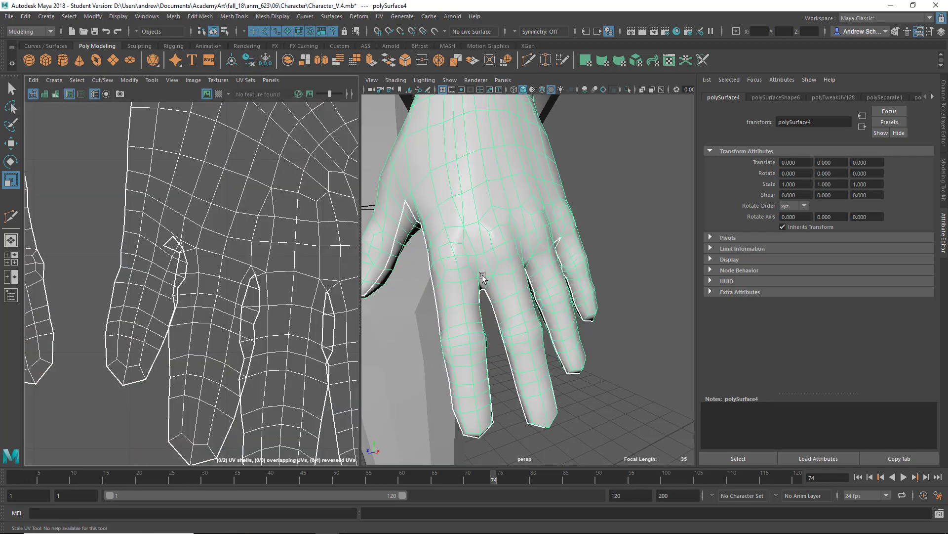
Switch the left hand to edge selection and select edges around the index finger's base and across the palm below the adjacent fingers.
{"action": "right_click_drag", "start_coordinate": [482, 277], "coordinate": [458, 237]}
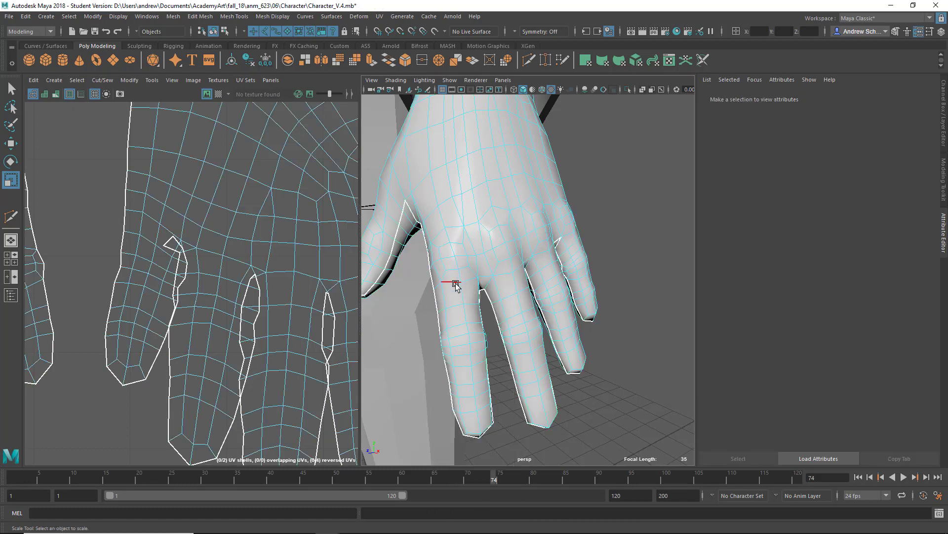
{"action": "left_click", "coordinate": [455, 285]}
{"action": "left_click", "coordinate": [456, 307]}
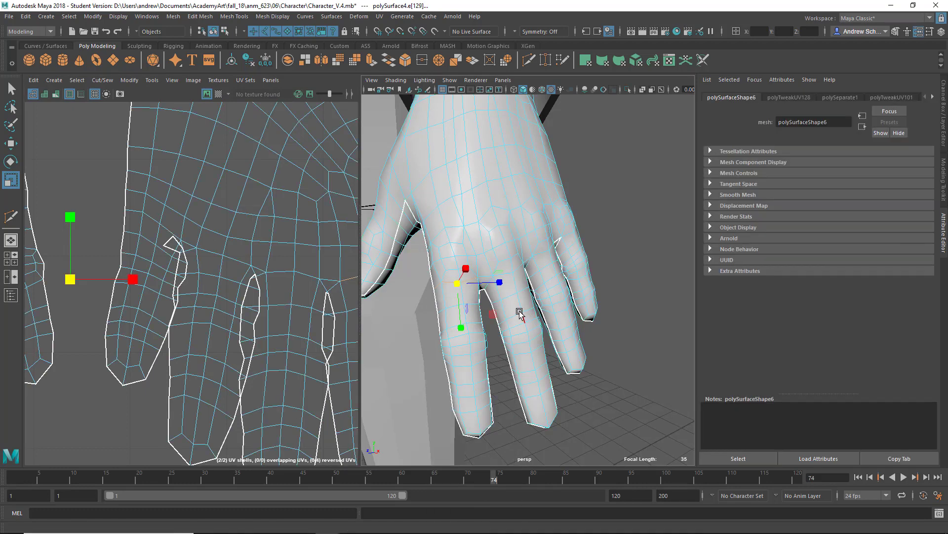
{"action": "left_click_drag", "start_coordinate": [516, 292], "coordinate": [682, 313], "text": "alt"}
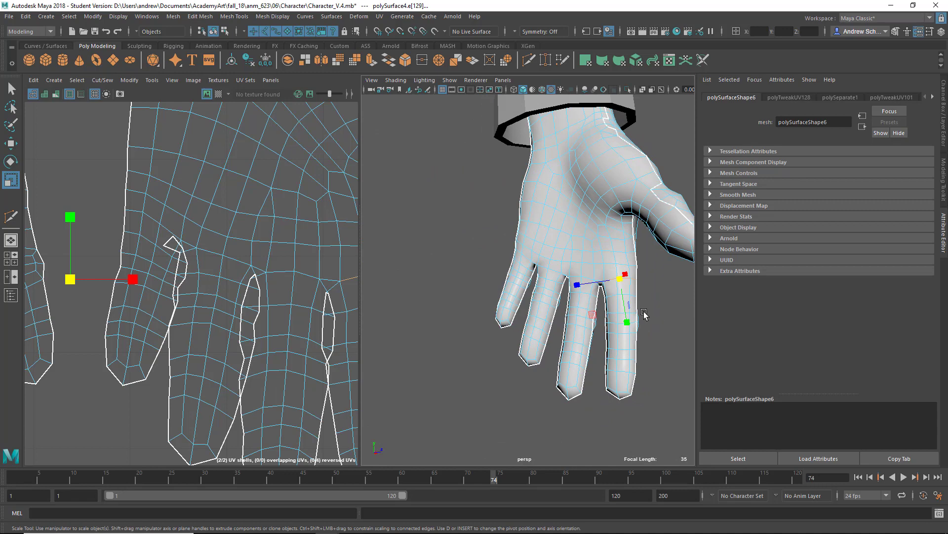
{"action": "middle_click_drag", "start_coordinate": [644, 312], "coordinate": [587, 322], "text": "alt"}
{"action": "right_click_drag", "start_coordinate": [587, 323], "coordinate": [822, 318], "text": "alt"}
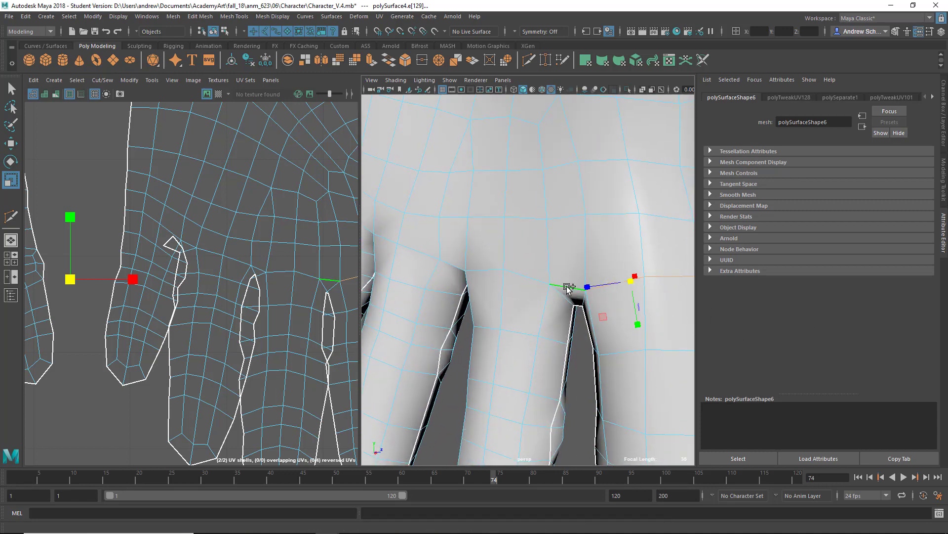
{"action": "left_click", "coordinate": [544, 282]}
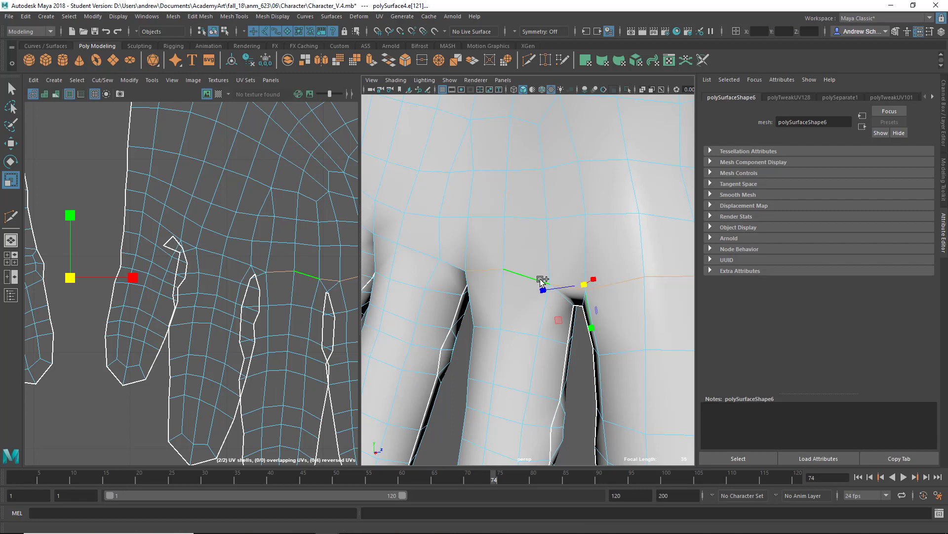
{"action": "left_click", "coordinate": [446, 263], "text": "shift"}
{"action": "double_click", "coordinate": [424, 253], "text": "shift"}
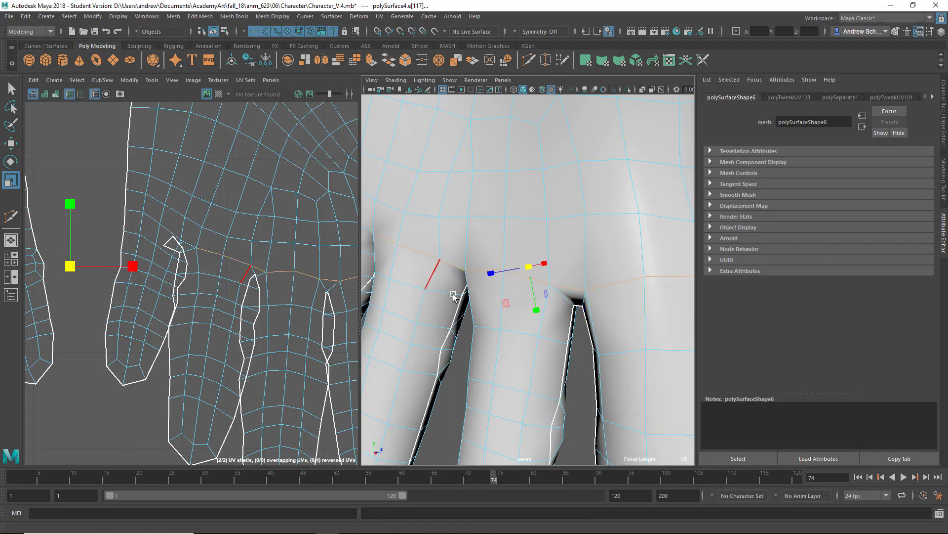
Extend the edge selection across the palm to the base of the little finger.
{"action": "left_click_drag", "start_coordinate": [453, 295], "coordinate": [493, 301], "text": "alt"}
{"action": "middle_click_drag", "start_coordinate": [493, 301], "coordinate": [563, 368], "text": "alt"}
{"action": "right_click_drag", "start_coordinate": [563, 368], "coordinate": [583, 373], "text": "alt"}
{"action": "middle_click_drag", "start_coordinate": [583, 373], "coordinate": [532, 369], "text": "alt"}
{"action": "right_click_drag", "start_coordinate": [532, 369], "coordinate": [484, 356], "text": "alt"}
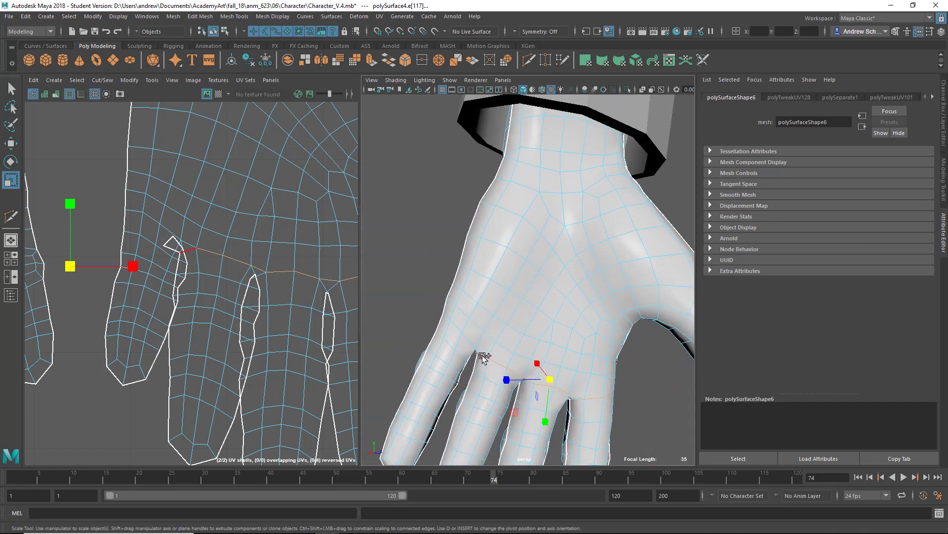
{"action": "double_click", "coordinate": [482, 357], "text": "shift"}
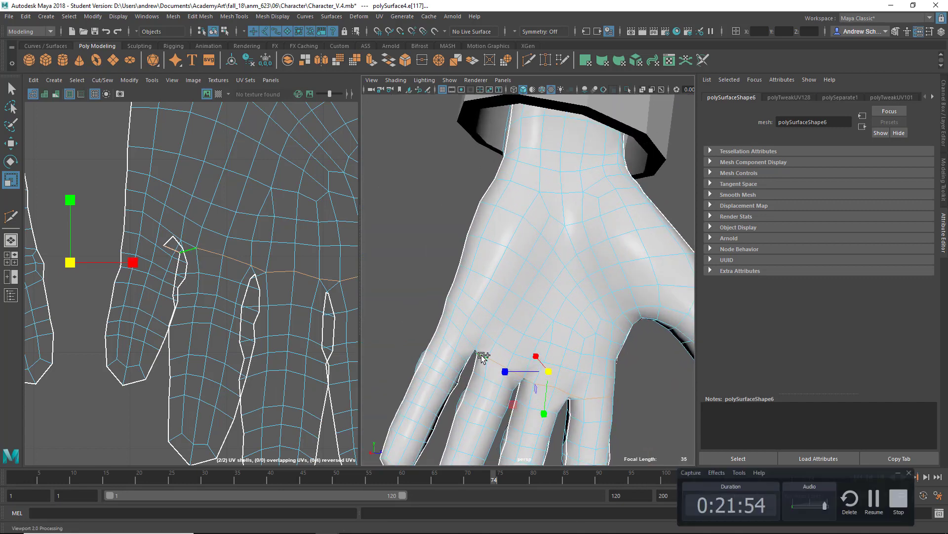
{"action": "left_click", "coordinate": [469, 342], "text": "shift"}
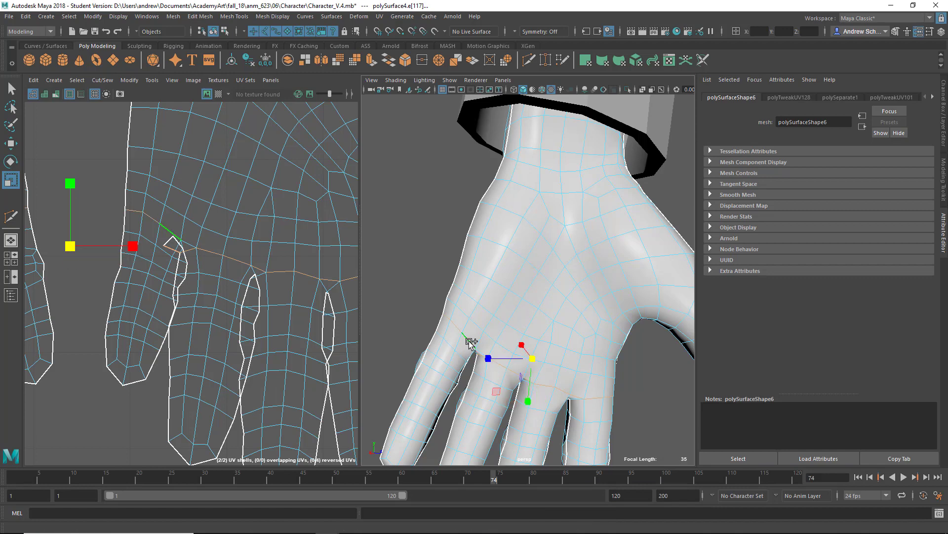
Add the edges on the back of the hand around the gap beside the little finger, and switch to the Select tool.
{"action": "left_click_drag", "start_coordinate": [469, 376], "coordinate": [573, 312], "text": "alt"}
{"action": "left_click", "coordinate": [572, 311], "text": "shift"}
{"action": "left_click", "coordinate": [534, 333], "text": "shift"}
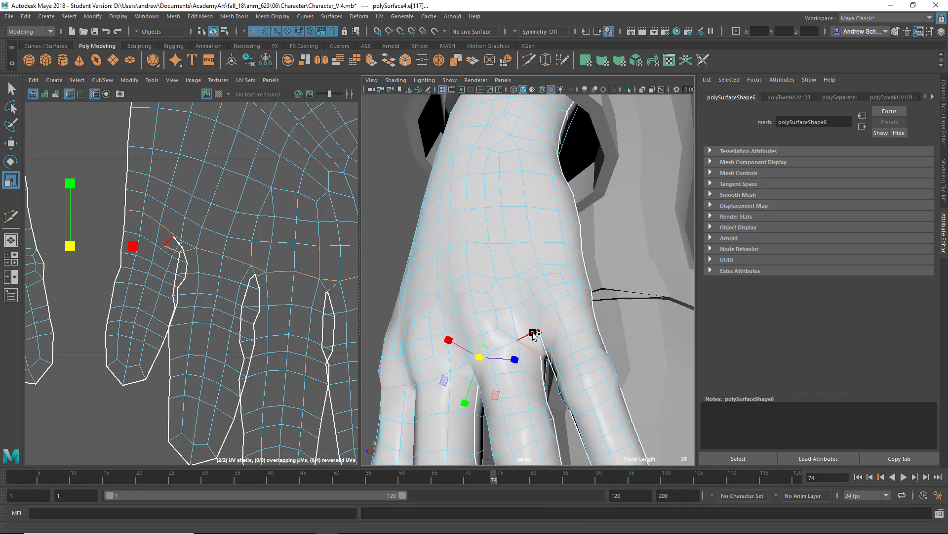
{"action": "left_click", "coordinate": [507, 342], "text": "shift"}
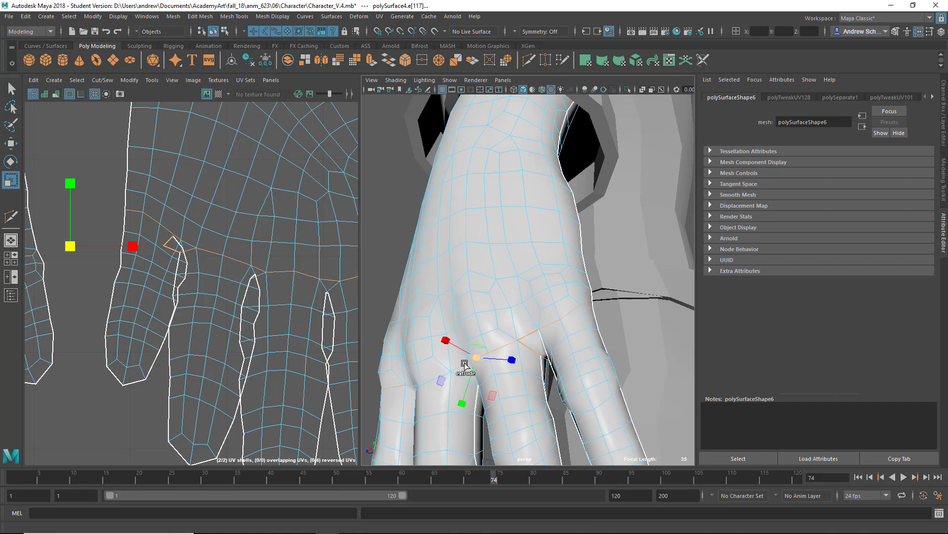
{"action": "key", "text": "q"}
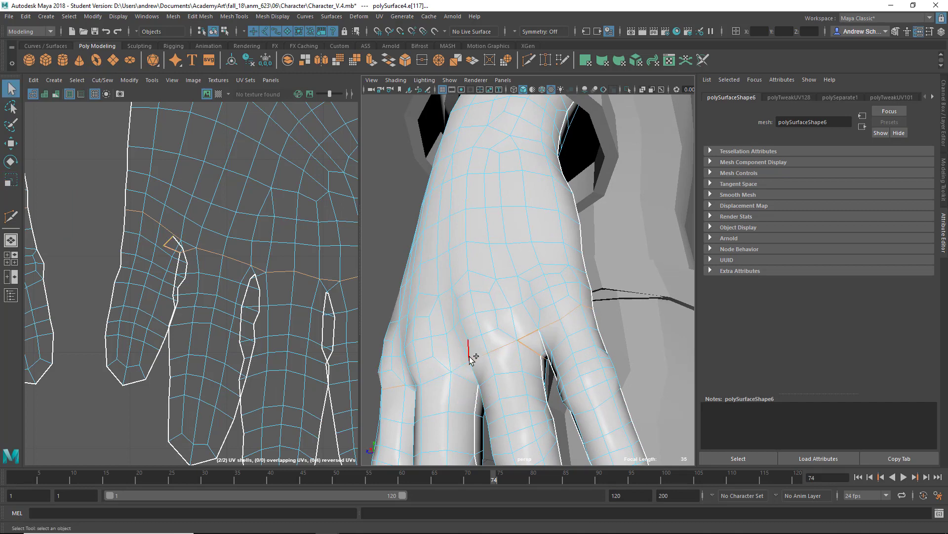
Check the edge selection between the fingers and cut the UVs along the finger bases.
{"action": "left_click_drag", "start_coordinate": [435, 387], "coordinate": [489, 386], "text": "alt"}
{"action": "left_click_drag", "start_coordinate": [603, 370], "coordinate": [607, 321], "text": "alt"}
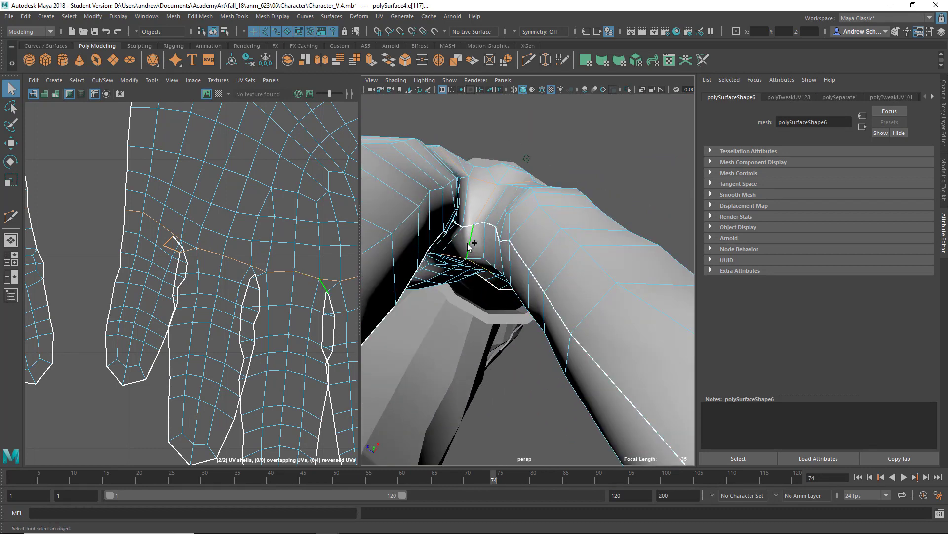
{"action": "left_click_drag", "start_coordinate": [469, 246], "coordinate": [479, 218], "text": "alt"}
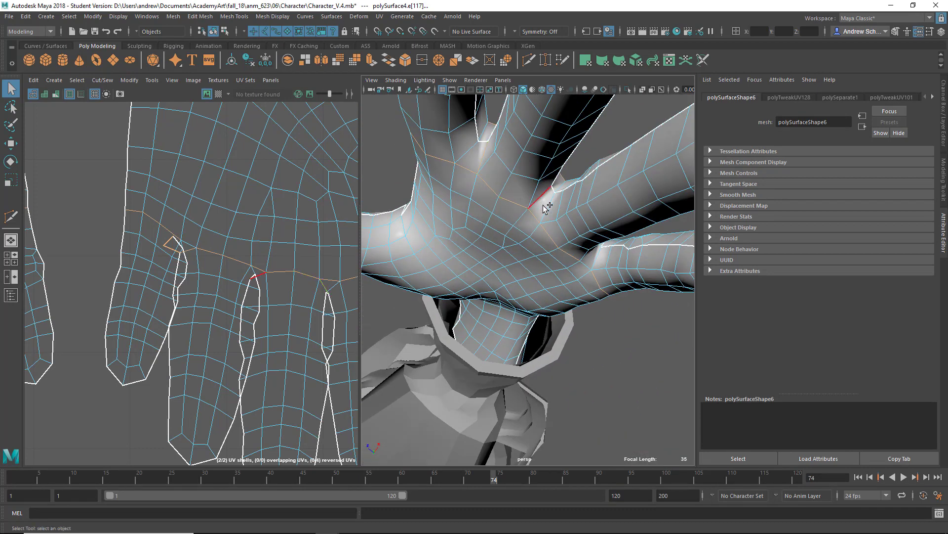
{"action": "left_click_drag", "start_coordinate": [547, 208], "coordinate": [470, 237], "text": "alt"}
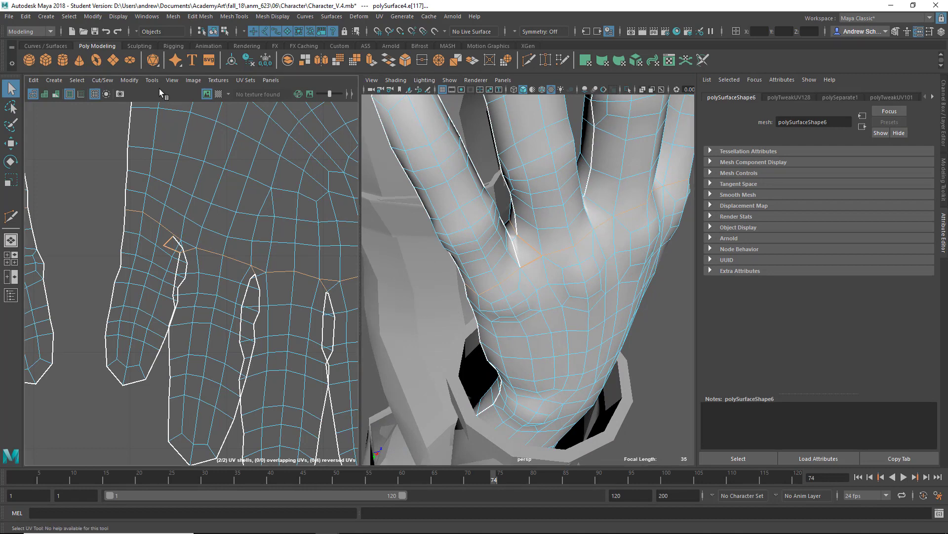
{"action": "key", "text": "ctrl+x"}
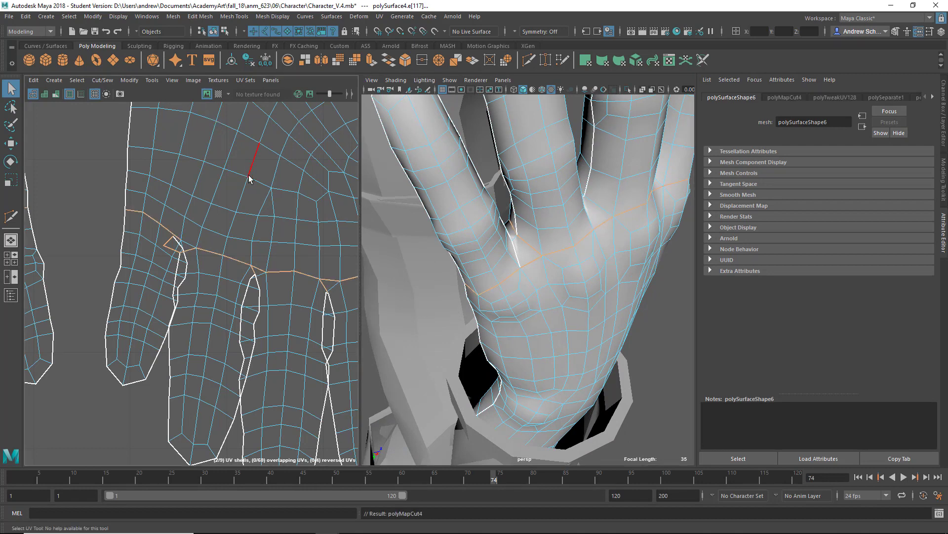
Select all of the hand's UV faces, unfold them and lay the shells out in the 0 to 1 tile.
{"action": "scroll", "coordinate": [255, 251], "scroll_direction": "down", "scroll_amount": 4}
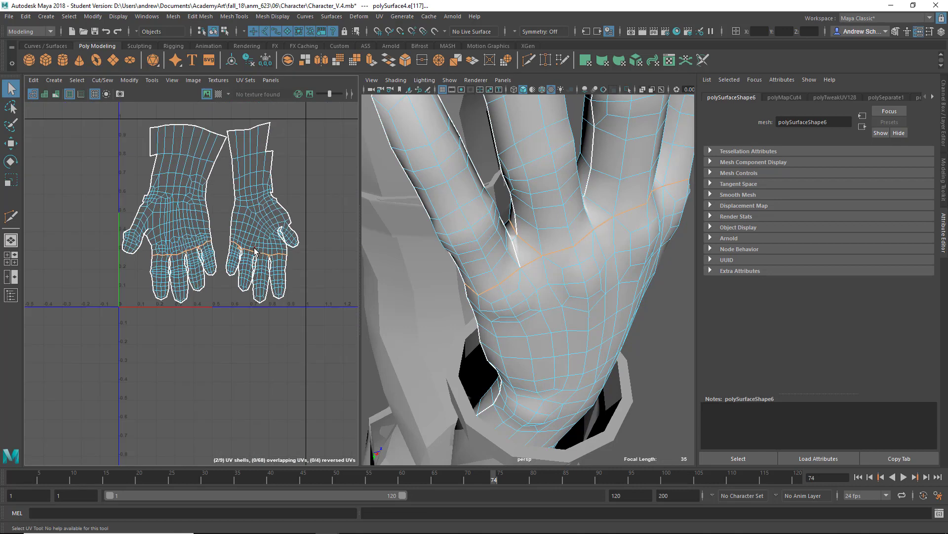
{"action": "right_click_drag", "start_coordinate": [255, 251], "coordinate": [269, 271]}
{"action": "left_click_drag", "start_coordinate": [303, 326], "coordinate": [74, 140]}
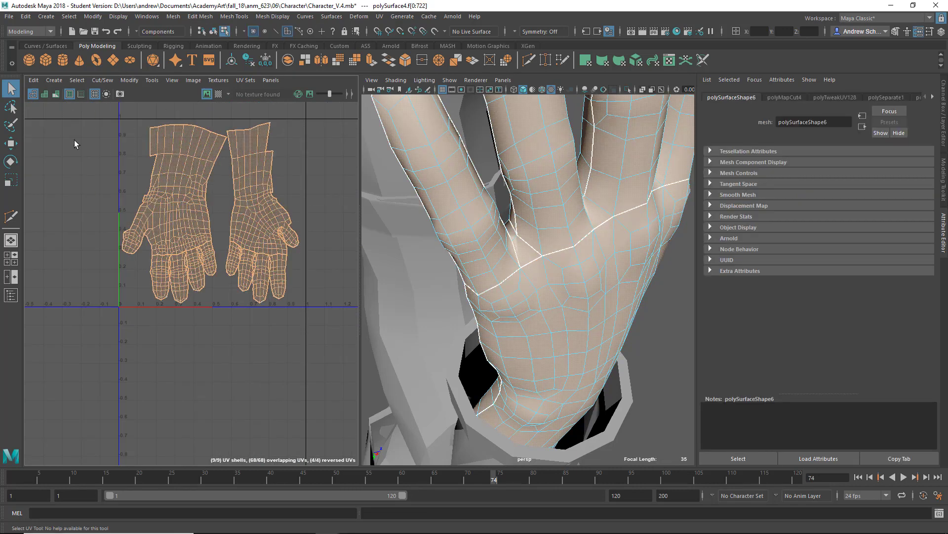
{"action": "key", "text": "ctrl+u"}
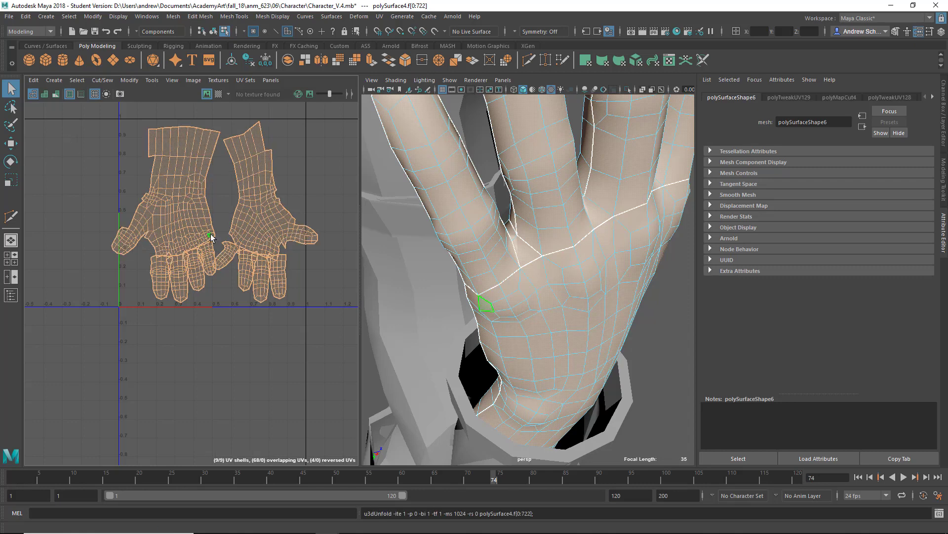
{"action": "key", "text": "ctrl+l"}
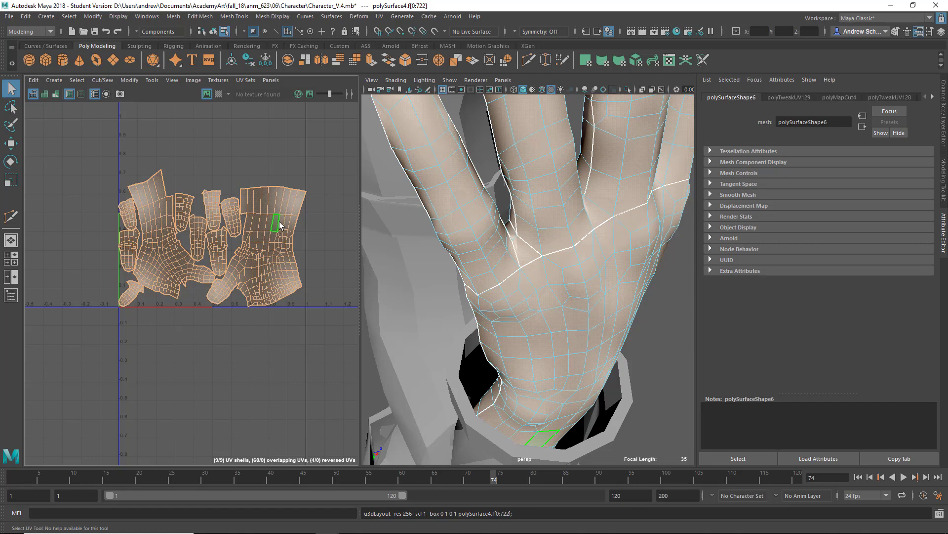
Show the checker map, scale the hand's UV shells down slightly, clear the selection and inspect the checkers around the hand.
{"action": "left_click", "coordinate": [218, 94]}
{"action": "key", "text": "r"}
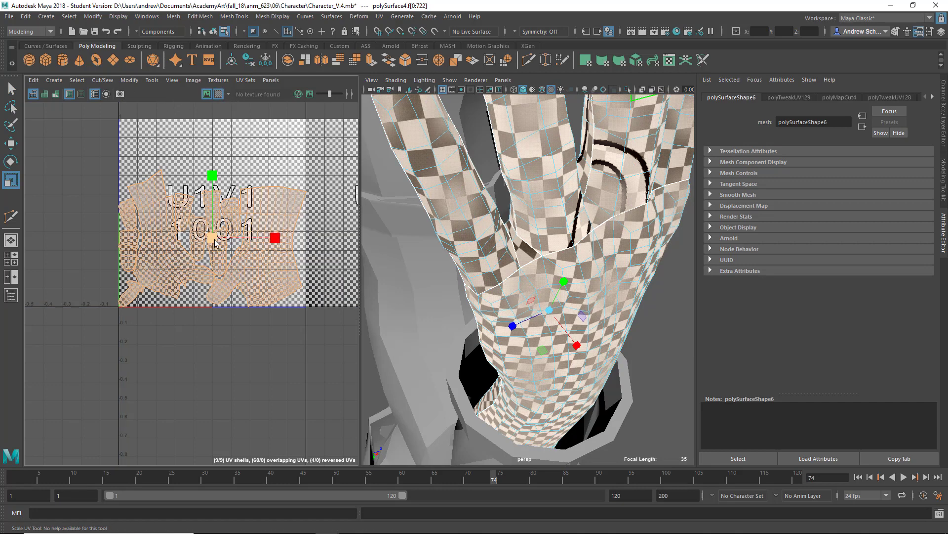
{"action": "left_click_drag", "start_coordinate": [214, 242], "coordinate": [212, 242]}
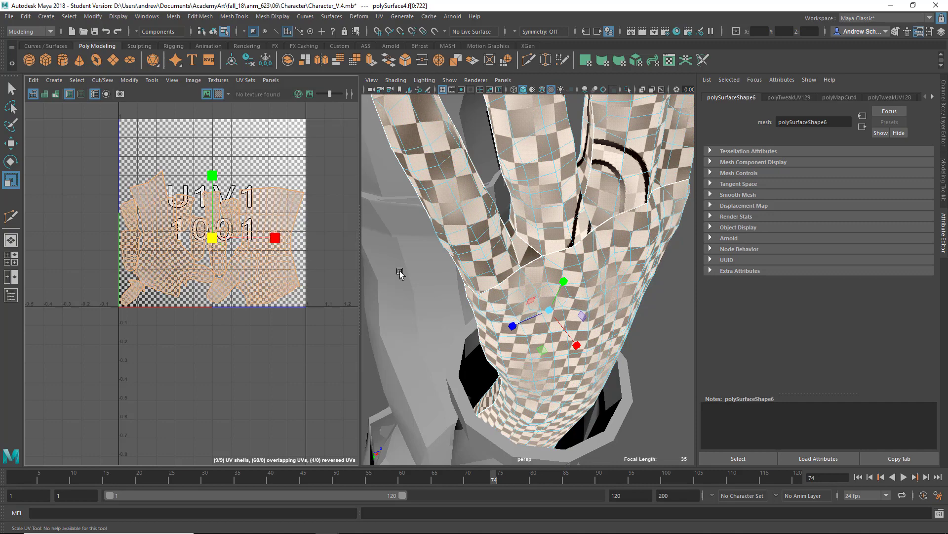
{"action": "left_click", "coordinate": [684, 314]}
{"action": "left_click_drag", "start_coordinate": [672, 338], "coordinate": [769, 361], "text": "alt"}
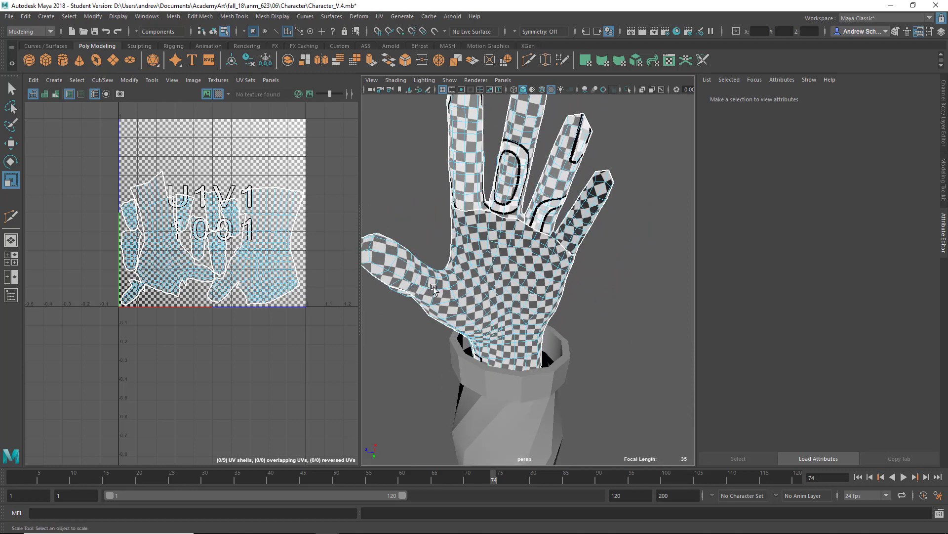
{"action": "left_click_drag", "start_coordinate": [499, 286], "coordinate": [642, 307], "text": "alt"}
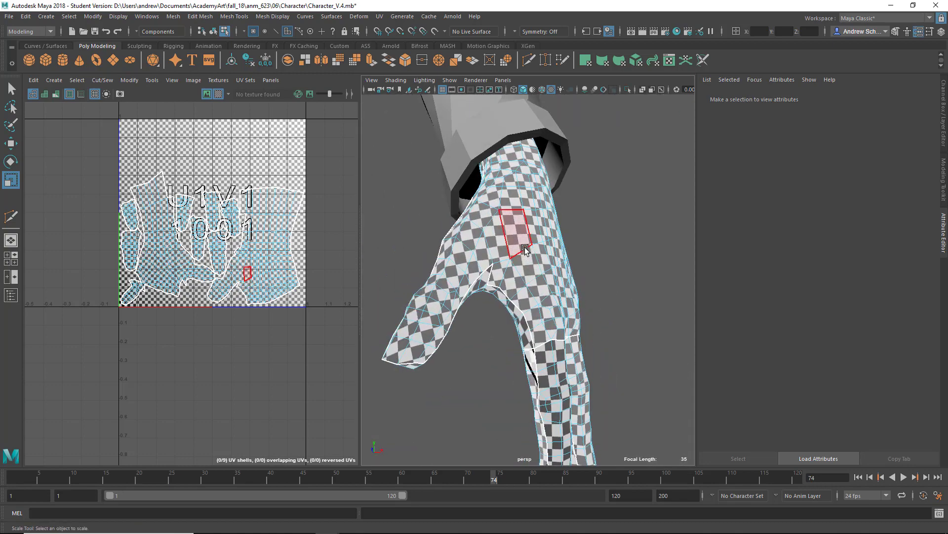
Return to object selection, deselect the hand, and select the jacket mesh with smooth preview on.
{"action": "right_click_drag", "start_coordinate": [508, 222], "coordinate": [595, 222]}
{"action": "left_click", "coordinate": [592, 232]}
{"action": "scroll", "coordinate": [576, 274], "scroll_direction": "down", "scroll_amount": 10}
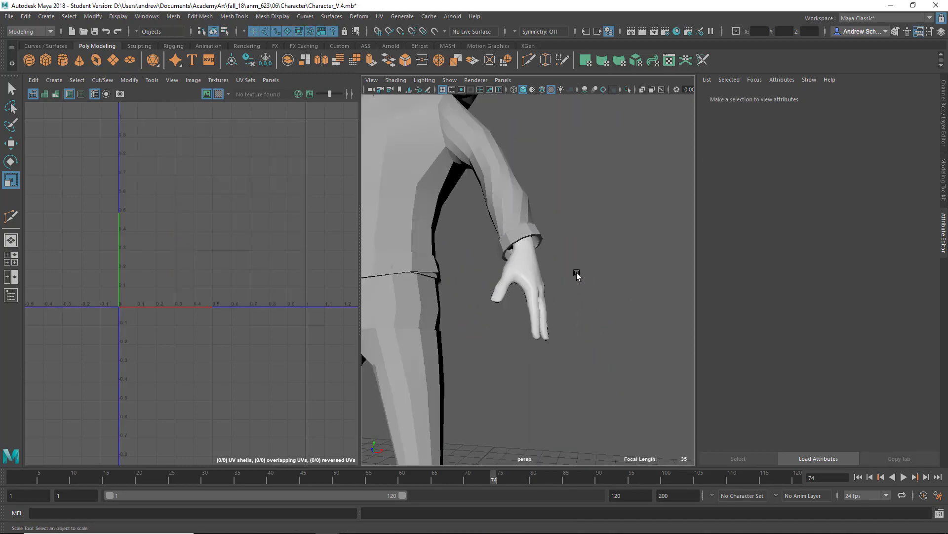
{"action": "left_click", "coordinate": [517, 226]}
{"action": "middle_click_drag", "start_coordinate": [489, 229], "coordinate": [530, 272], "text": "alt"}
{"action": "key", "text": "3"}
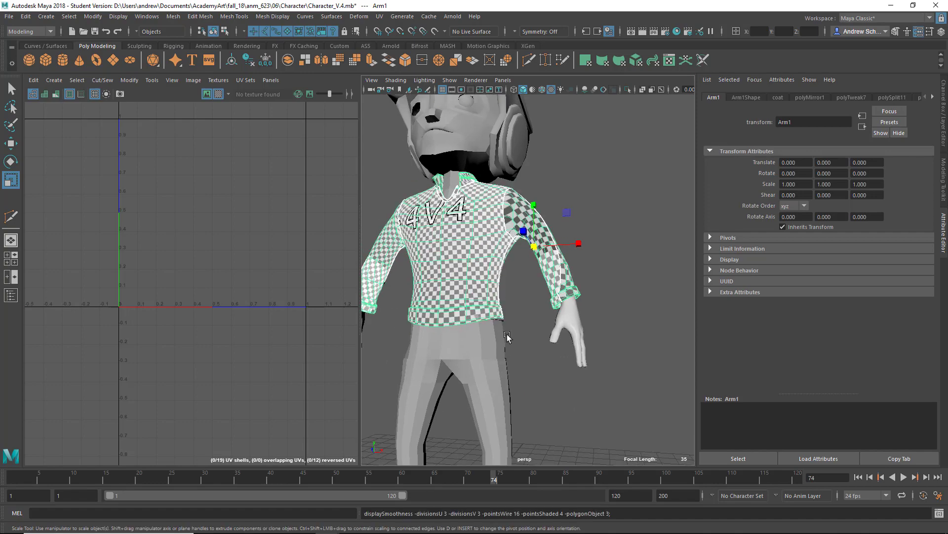
Examine the checker size and direction on the jacket's torso and sleeves against its UV shells across the tiles.
{"action": "left_click_drag", "start_coordinate": [506, 330], "coordinate": [529, 331], "text": "alt"}
{"action": "middle_click_drag", "start_coordinate": [529, 332], "coordinate": [590, 401], "text": "alt"}
{"action": "left_click_drag", "start_coordinate": [590, 401], "coordinate": [482, 395], "text": "alt"}
{"action": "right_click_drag", "start_coordinate": [494, 375], "coordinate": [634, 340], "text": "alt"}
{"action": "left_click_drag", "start_coordinate": [634, 339], "coordinate": [357, 347], "text": "alt"}
{"action": "scroll", "coordinate": [549, 308], "scroll_direction": "down", "scroll_amount": 3}
{"action": "scroll", "coordinate": [501, 342], "scroll_direction": "down", "scroll_amount": 4}
{"action": "left_click_drag", "start_coordinate": [500, 341], "coordinate": [472, 321], "text": "alt"}
{"action": "left_click_drag", "start_coordinate": [530, 265], "coordinate": [528, 242], "text": "alt"}
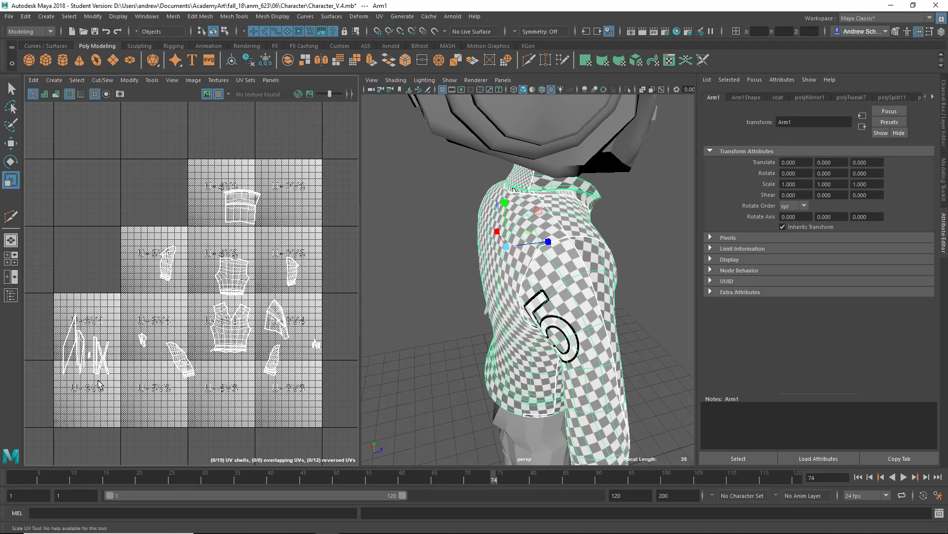
Select all of the jacket's UV faces, unfold them and lay the shells out in the 0 to 1 tile.
{"action": "right_click_drag", "start_coordinate": [233, 329], "coordinate": [233, 357]}
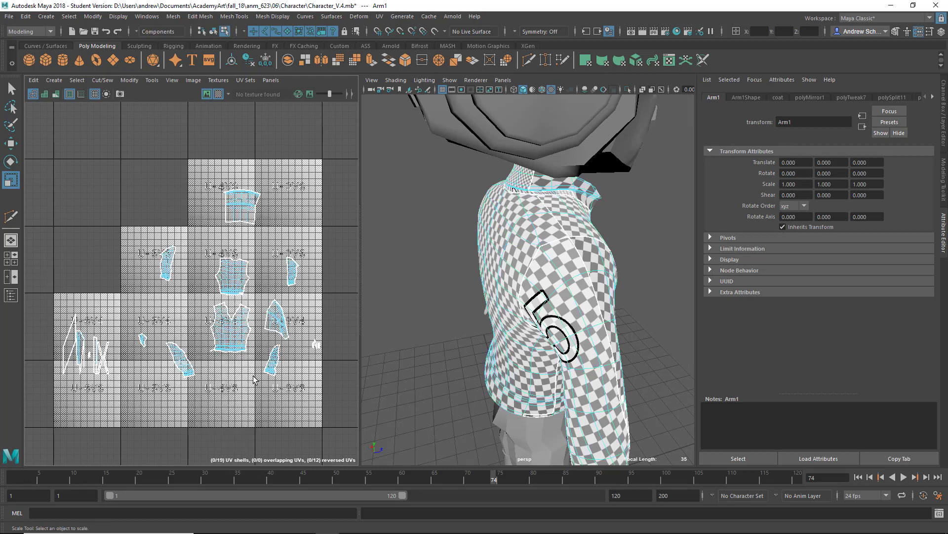
{"action": "left_click_drag", "start_coordinate": [350, 441], "coordinate": [5, 70]}
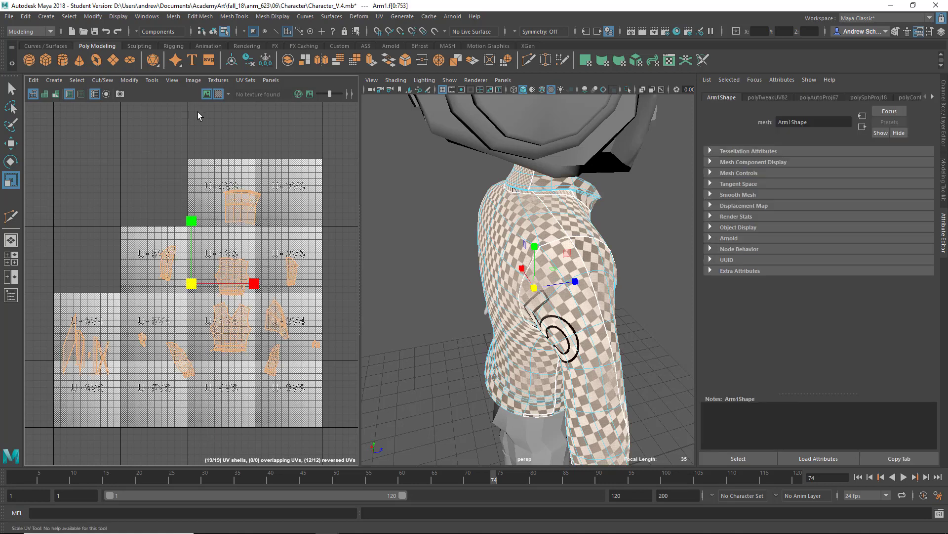
{"action": "key", "text": "ctrl+u"}
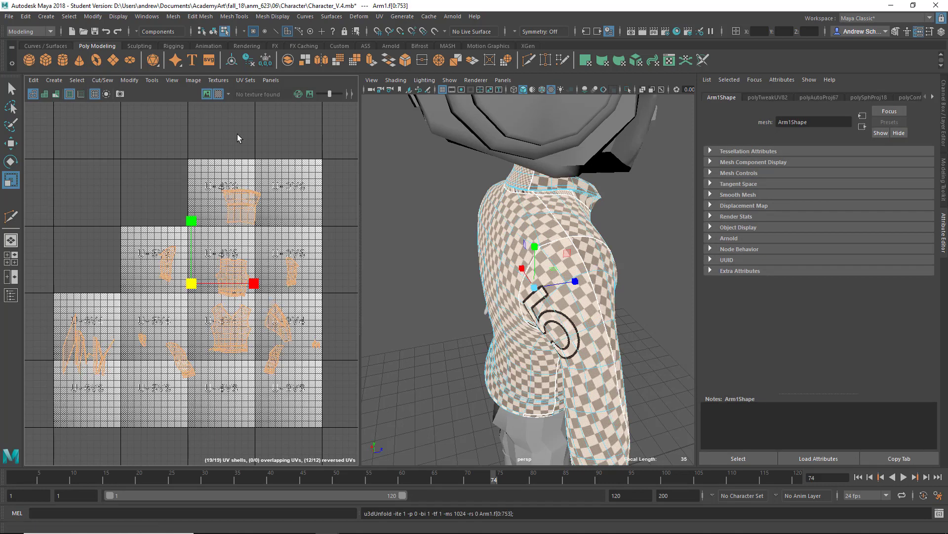
{"action": "key", "text": "ctrl+l"}
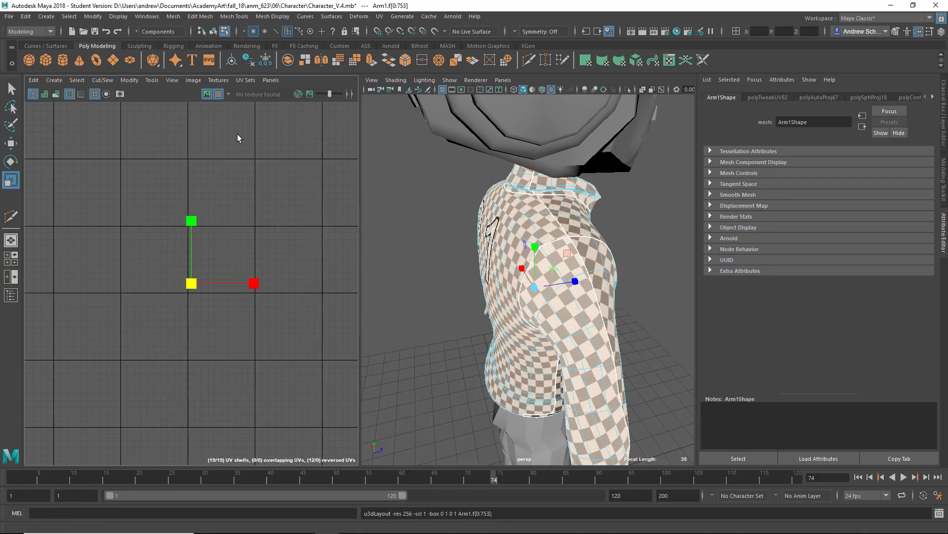
Clear the jacket's face selection and examine its new UV layout and the checkers across the back and sleeve.
{"action": "key", "text": "f"}
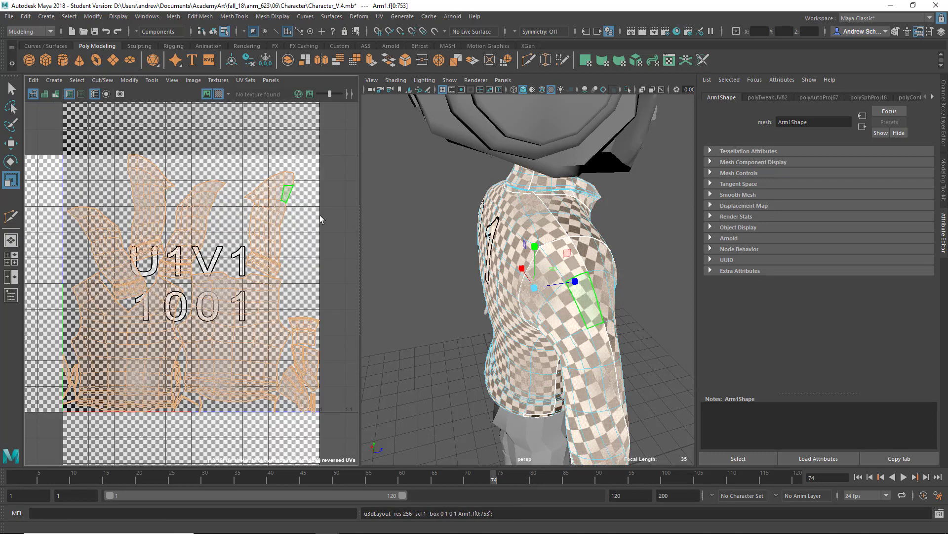
{"action": "left_click", "coordinate": [455, 281]}
{"action": "left_click_drag", "start_coordinate": [577, 281], "coordinate": [480, 253], "text": "alt"}
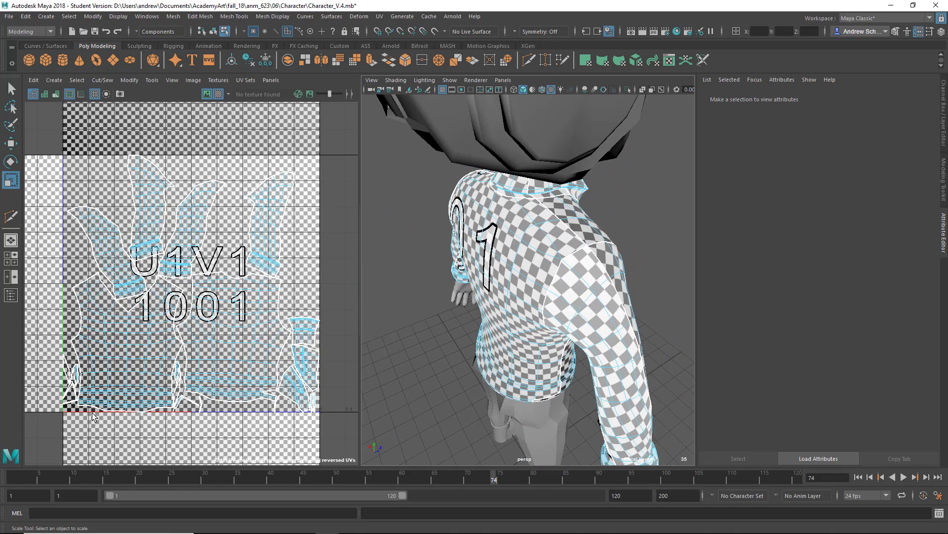
Switch to UV face selection by shell and pick the small, narrow jacket shells near the 0,0 corner of the tile.
{"action": "middle_click_drag", "start_coordinate": [63, 394], "coordinate": [131, 331], "text": "alt"}
{"action": "right_click_drag", "start_coordinate": [131, 331], "coordinate": [672, 324], "text": "alt"}
{"action": "right_click", "coordinate": [200, 246]}
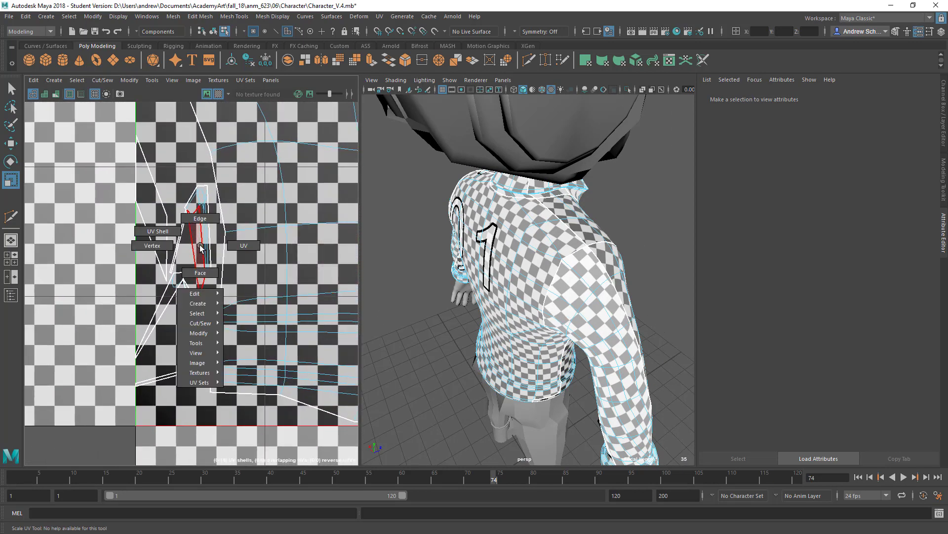
{"action": "right_click_drag", "start_coordinate": [200, 245], "coordinate": [163, 230]}
{"action": "left_click", "coordinate": [157, 228]}
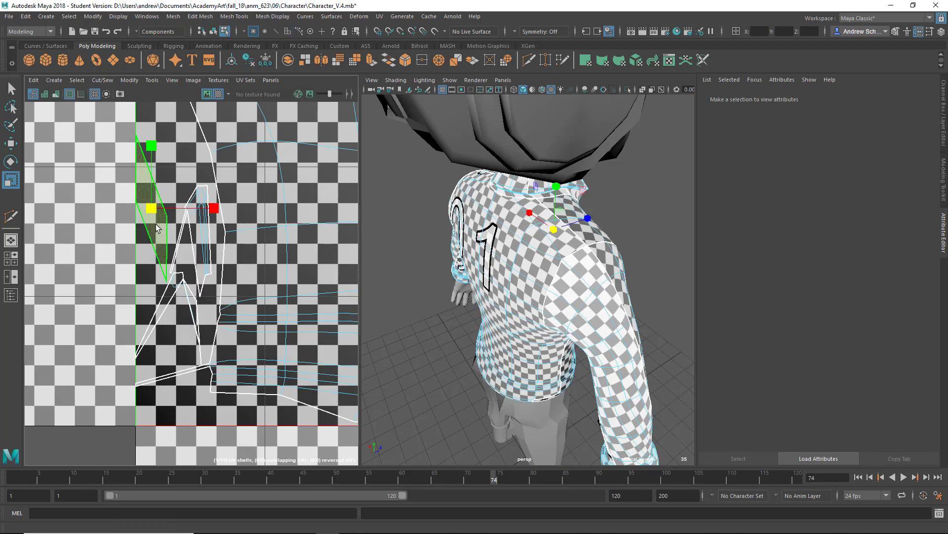
{"action": "left_click", "coordinate": [188, 228]}
{"action": "left_click", "coordinate": [188, 299]}
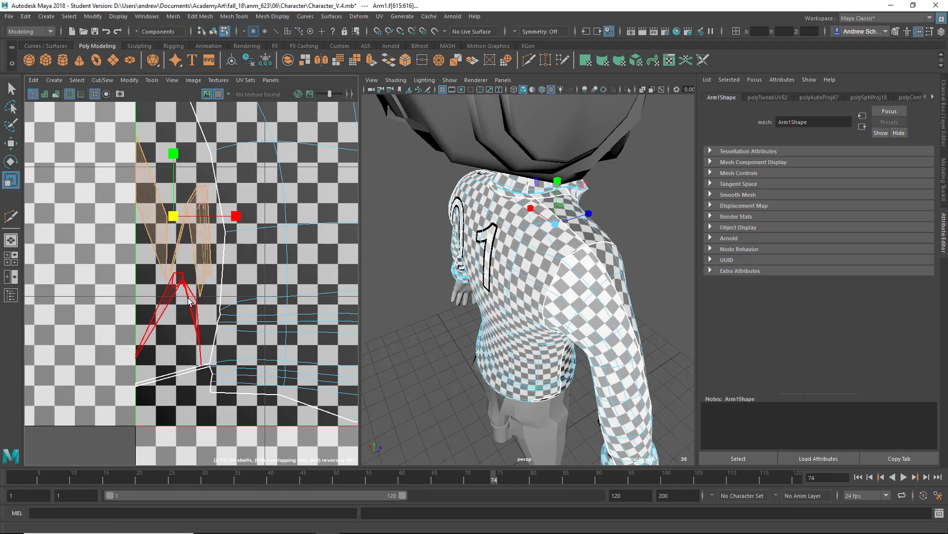
Identify in wireframe which parts of the jacket the small sliver shells and the large torso shell belong to.
{"action": "left_click_drag", "start_coordinate": [523, 302], "coordinate": [606, 379], "text": "alt"}
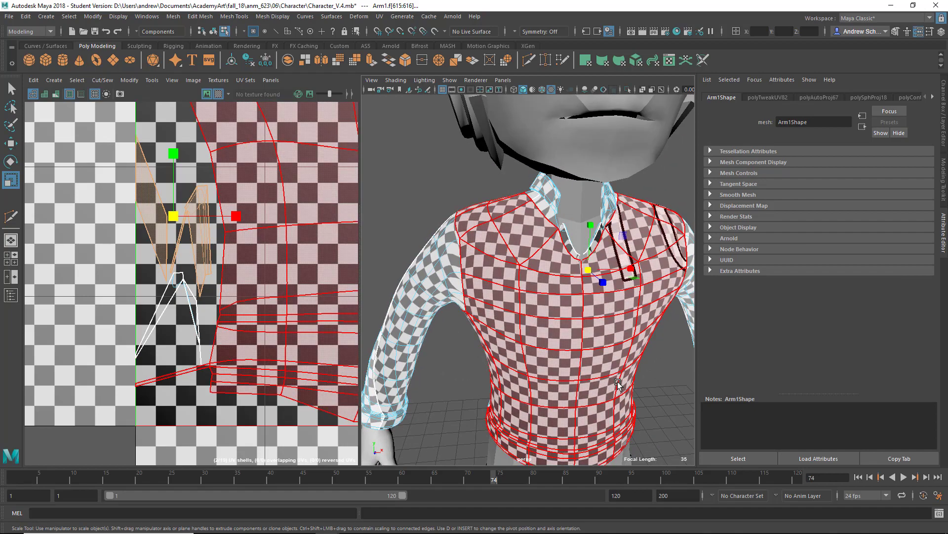
{"action": "key", "text": "4"}
{"action": "left_click_drag", "start_coordinate": [666, 408], "coordinate": [637, 413], "text": "alt"}
{"action": "left_click", "coordinate": [172, 321]}
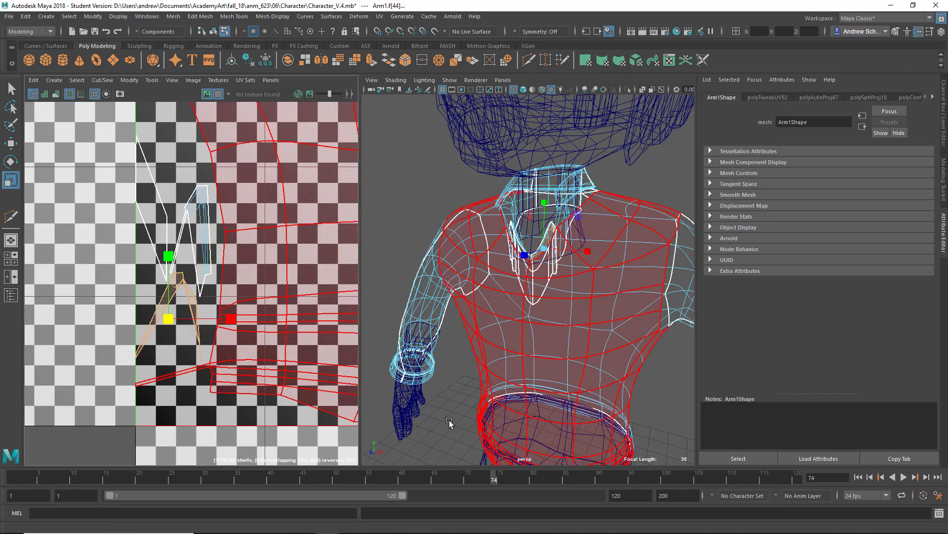
{"action": "left_click_drag", "start_coordinate": [449, 422], "coordinate": [428, 424], "text": "alt"}
{"action": "left_click", "coordinate": [173, 374]}
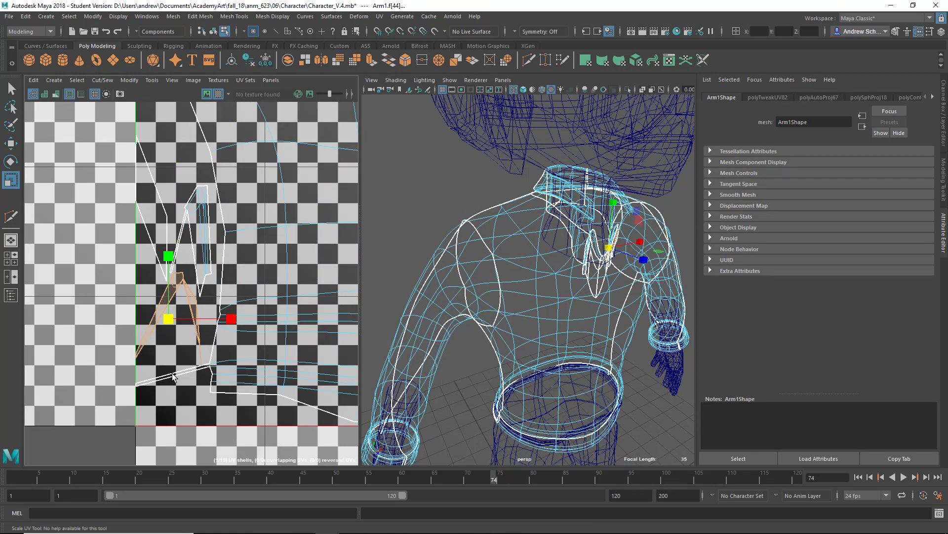
{"action": "scroll", "coordinate": [189, 387], "scroll_direction": "down", "scroll_amount": 4}
{"action": "scroll", "coordinate": [197, 393], "scroll_direction": "down", "scroll_amount": 5}
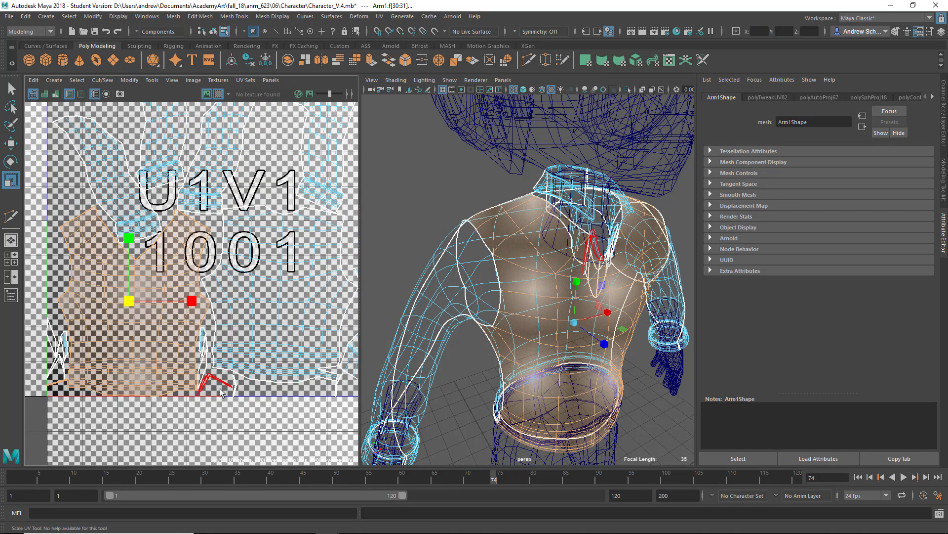
{"action": "left_click_drag", "start_coordinate": [571, 375], "coordinate": [508, 378], "text": "alt"}
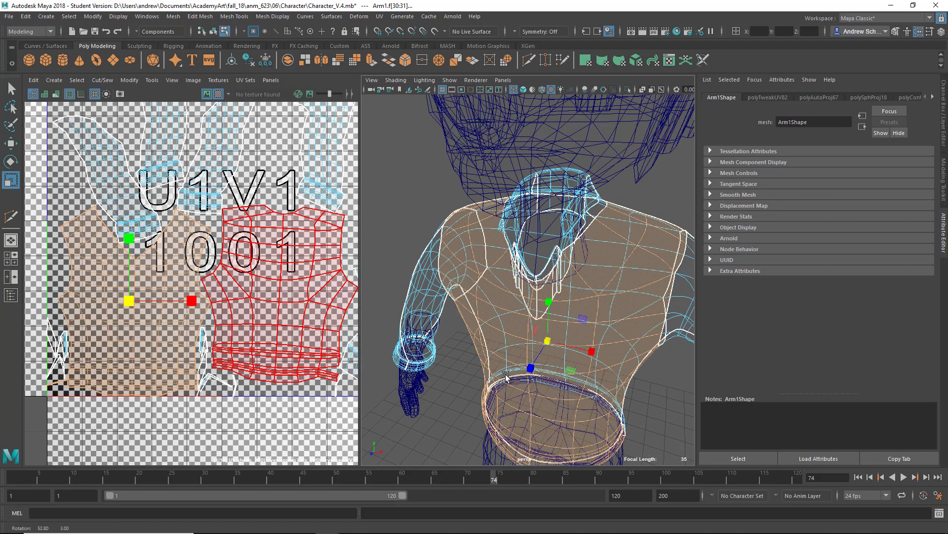
Return to object selection with textured shading, select the pants mesh and inspect the checkers on its legs.
{"action": "right_click_drag", "start_coordinate": [533, 252], "coordinate": [593, 210]}
{"action": "left_click", "coordinate": [440, 221]}
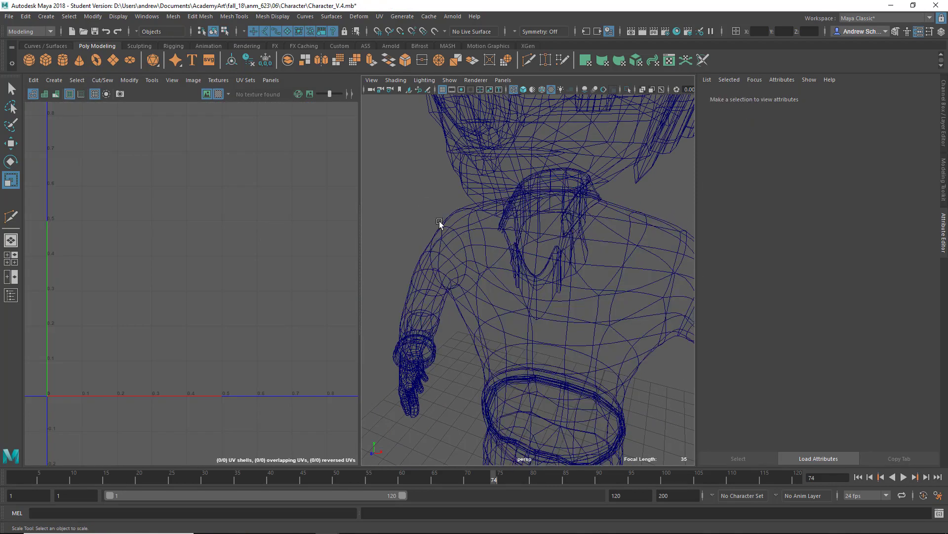
{"action": "key", "text": "6"}
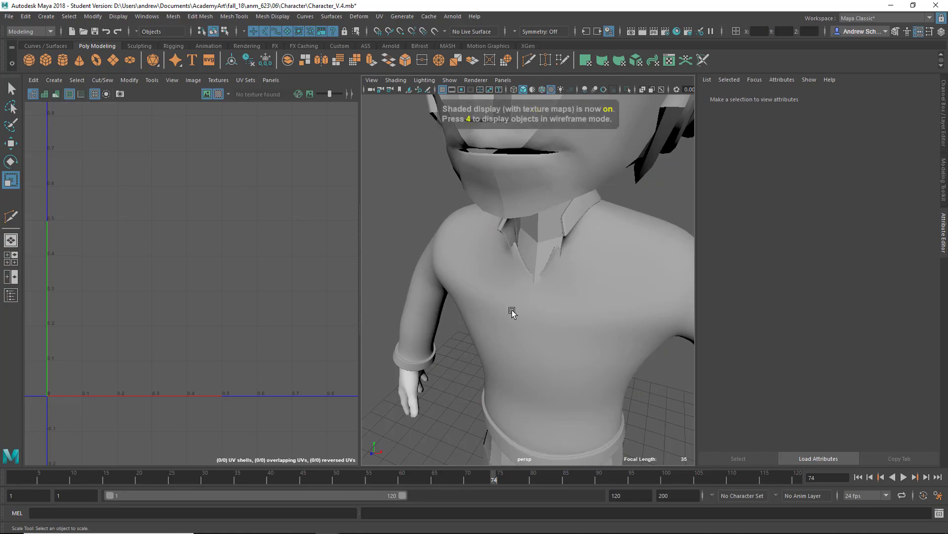
{"action": "left_click", "coordinate": [512, 312]}
{"action": "left_click_drag", "start_coordinate": [564, 284], "coordinate": [754, 277], "text": "alt"}
{"action": "middle_click_drag", "start_coordinate": [547, 390], "coordinate": [541, 258], "text": "alt"}
{"action": "left_click", "coordinate": [534, 308]}
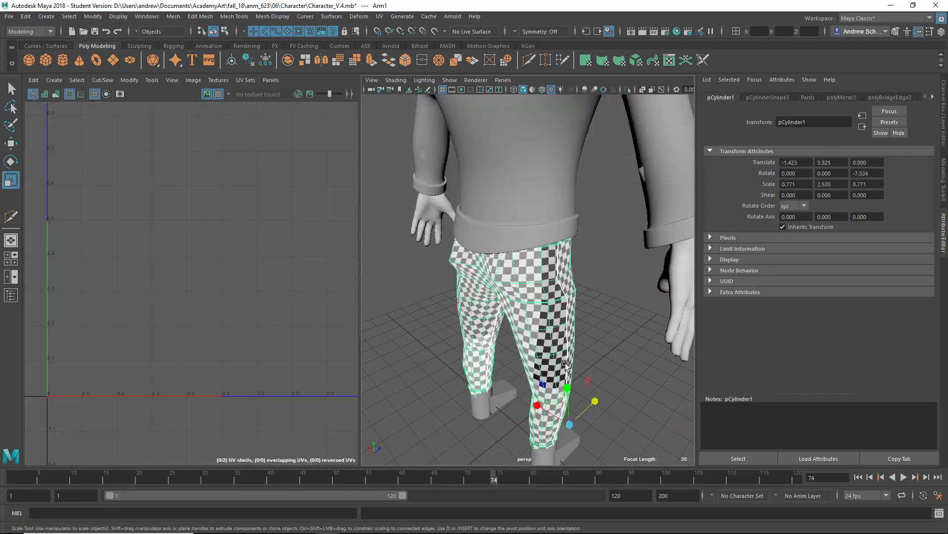
{"action": "left_click_drag", "start_coordinate": [591, 366], "coordinate": [571, 341], "text": "alt"}
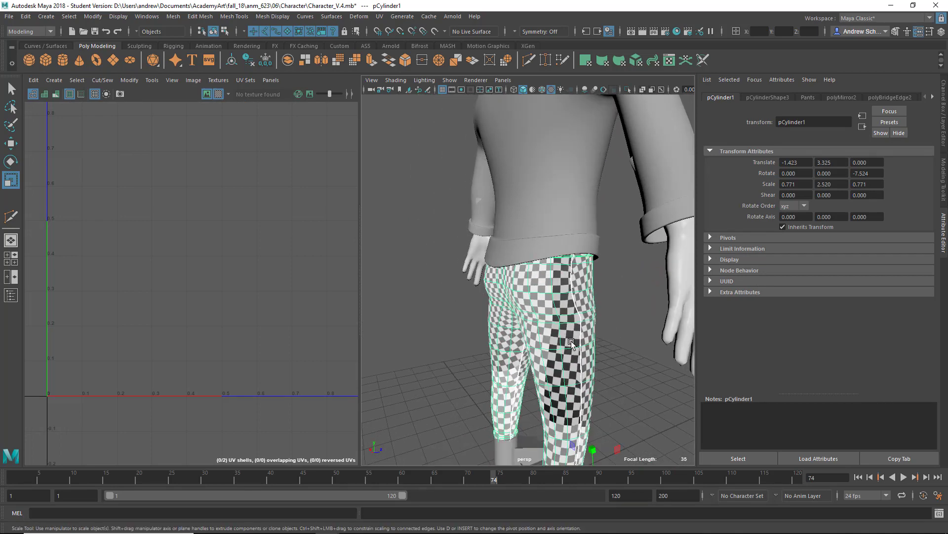
Select all UV faces of the pants' two shells and lay them out in the 0 to 1 tile.
{"action": "key", "text": "f"}
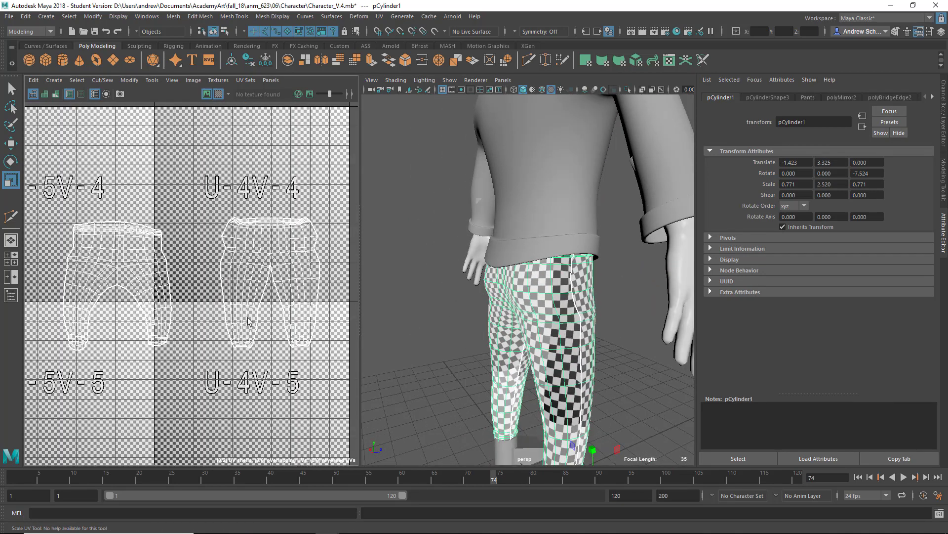
{"action": "scroll", "coordinate": [252, 337], "scroll_direction": "down", "scroll_amount": 2}
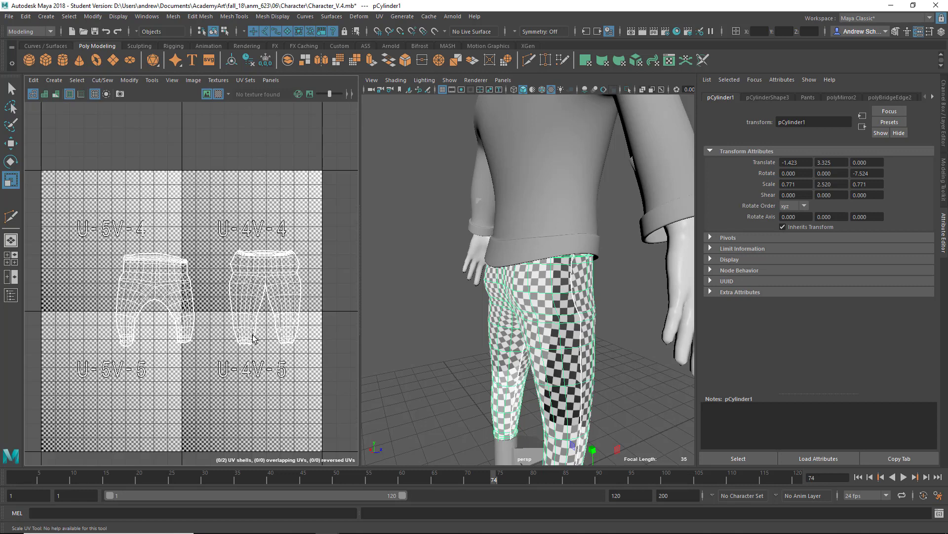
{"action": "right_click", "coordinate": [244, 314]}
{"action": "left_click", "coordinate": [247, 339]}
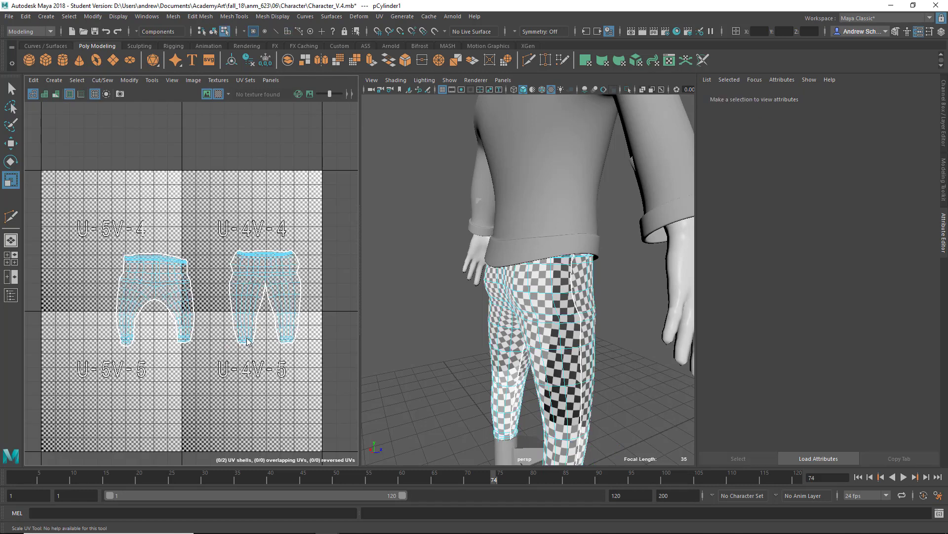
{"action": "left_click_drag", "start_coordinate": [319, 365], "coordinate": [30, 186]}
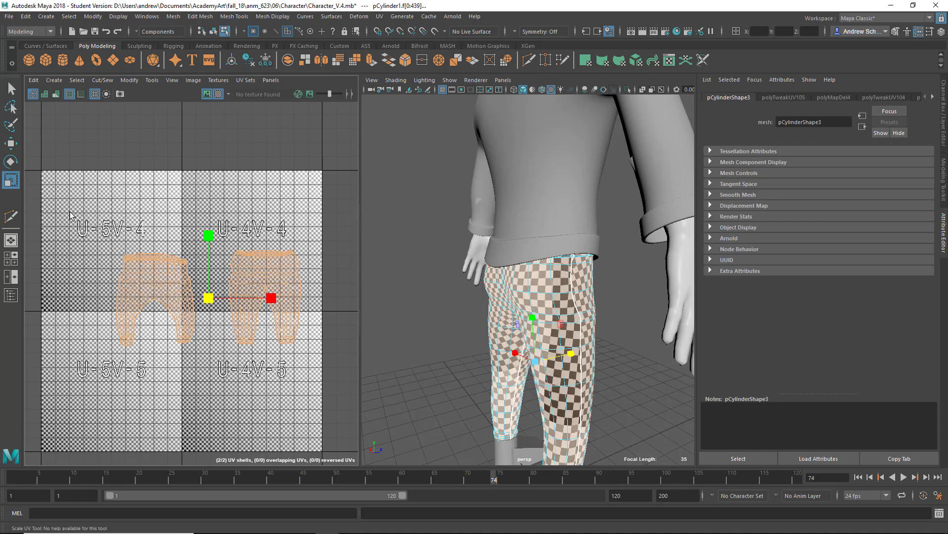
{"action": "key", "text": "ctrl+l"}
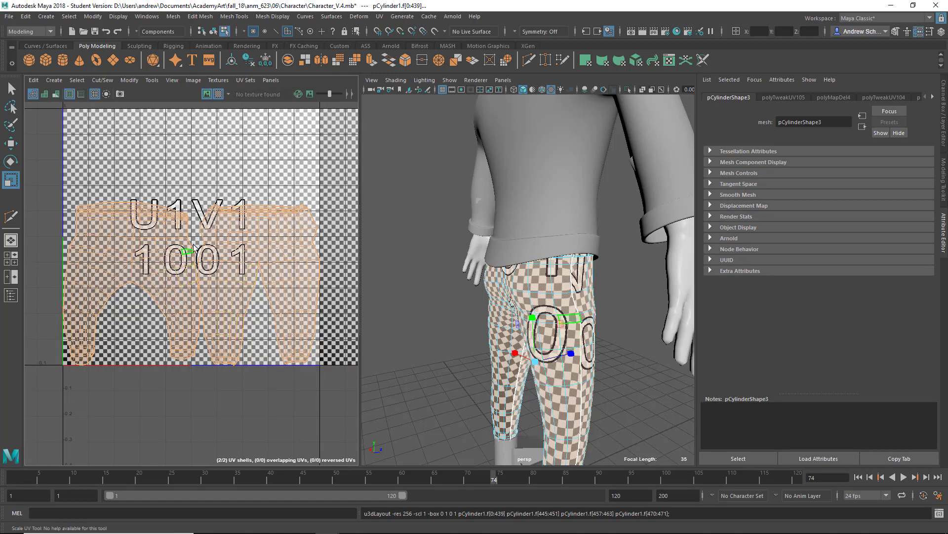
Select all of the pants' UVs and scale them down slightly to leave a margin inside the tile.
{"action": "scroll", "coordinate": [220, 284], "scroll_direction": "down", "scroll_amount": 8}
{"action": "scroll", "coordinate": [221, 284], "scroll_direction": "up", "scroll_amount": 10}
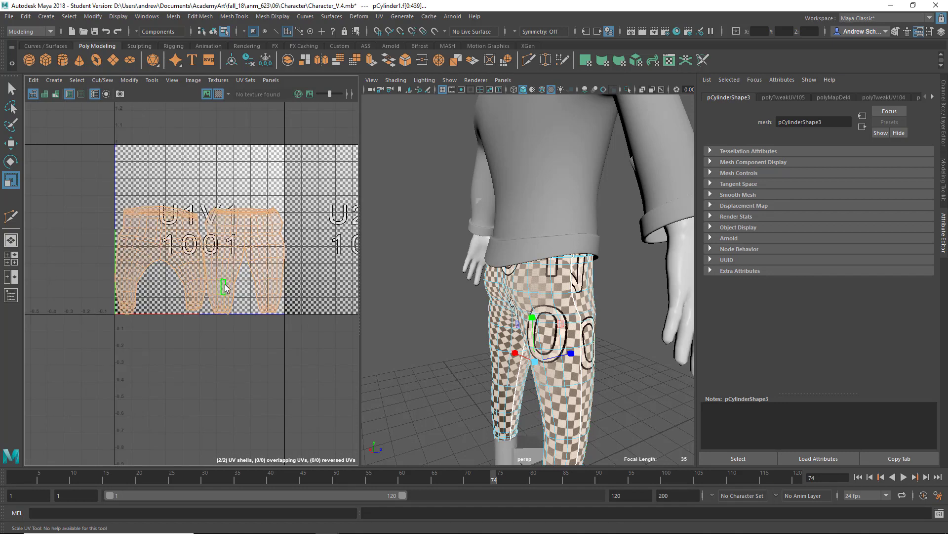
{"action": "scroll", "coordinate": [223, 300], "scroll_direction": "down", "scroll_amount": 4}
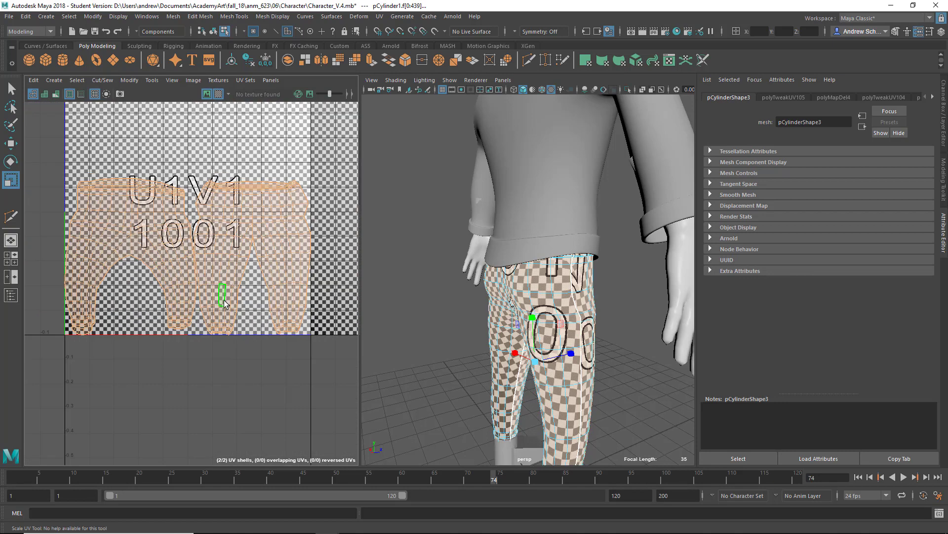
{"action": "right_click_drag", "start_coordinate": [223, 268], "coordinate": [262, 269]}
{"action": "left_click_drag", "start_coordinate": [339, 360], "coordinate": [35, 149]}
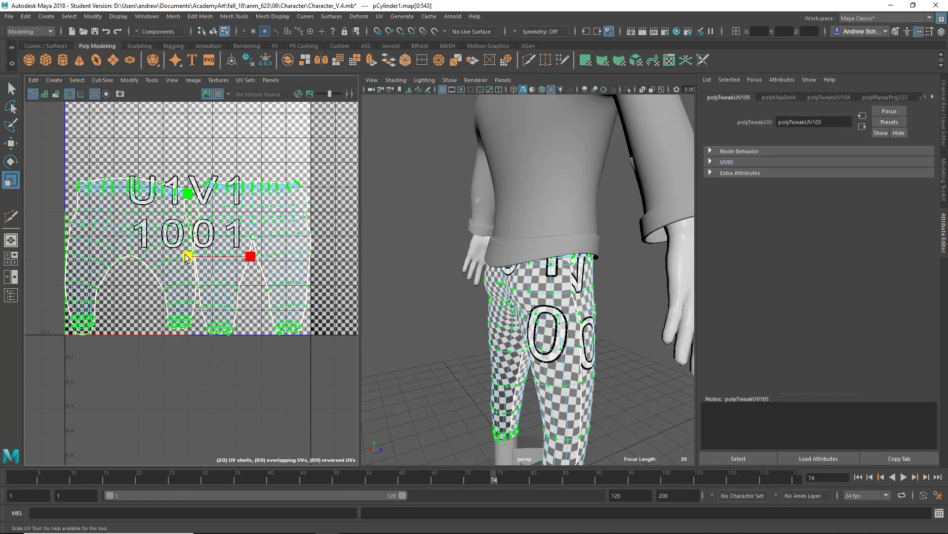
{"action": "left_click_drag", "start_coordinate": [188, 256], "coordinate": [186, 258]}
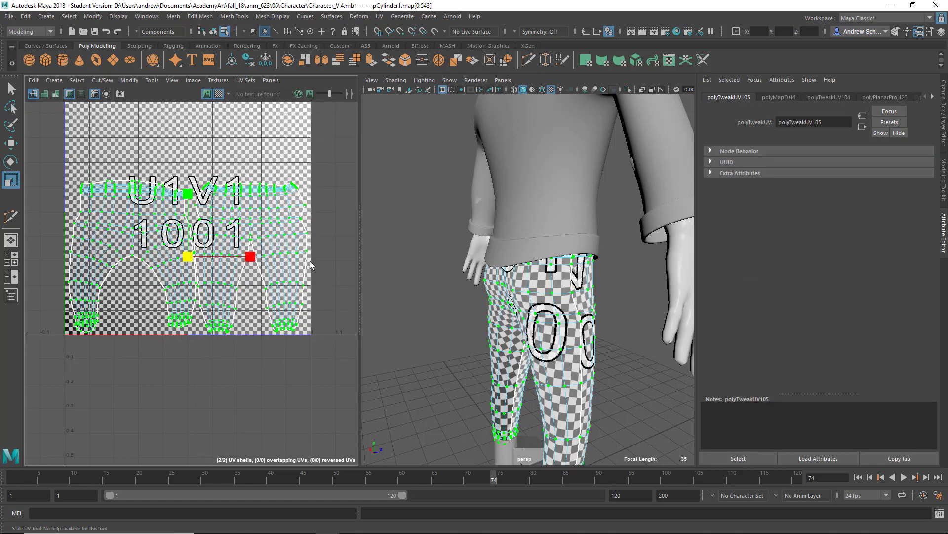
Select the face mesh in object mode and isolate it in the viewport with textured shading.
{"action": "left_click_drag", "start_coordinate": [559, 364], "coordinate": [390, 362], "text": "alt"}
{"action": "right_click_drag", "start_coordinate": [585, 346], "coordinate": [520, 281], "text": "alt"}
{"action": "middle_click_drag", "start_coordinate": [520, 281], "coordinate": [493, 361], "text": "alt"}
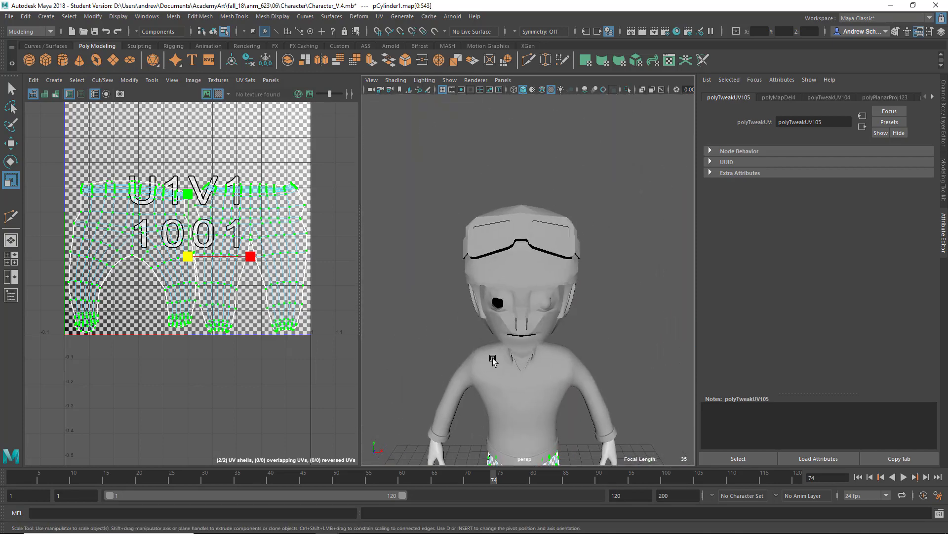
{"action": "left_click", "coordinate": [519, 295]}
{"action": "key", "text": "4"}
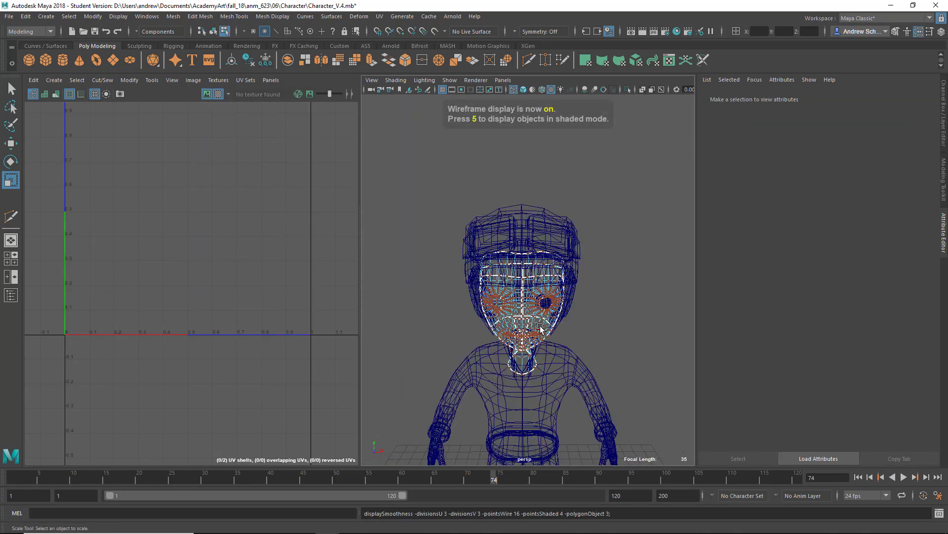
{"action": "right_click_drag", "start_coordinate": [542, 325], "coordinate": [593, 237]}
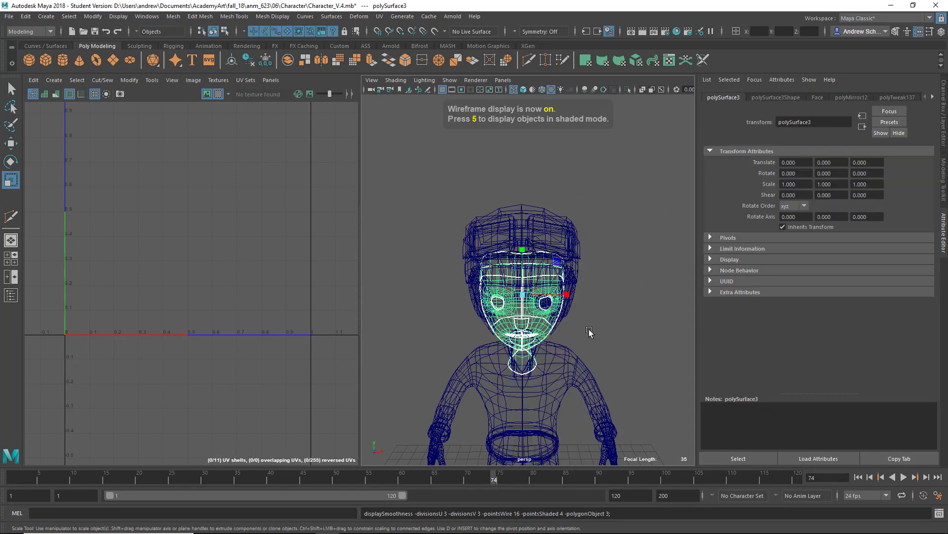
{"action": "mouse_move", "coordinate": [589, 331]}
{"action": "left_mouse_down", "text": "alt"}
{"action": "mouse_move", "coordinate": [591, 340]}
{"action": "mouse_move", "coordinate": [593, 307]}
{"action": "mouse_move", "coordinate": [581, 328]}
{"action": "left_mouse_up", "text": "alt"}
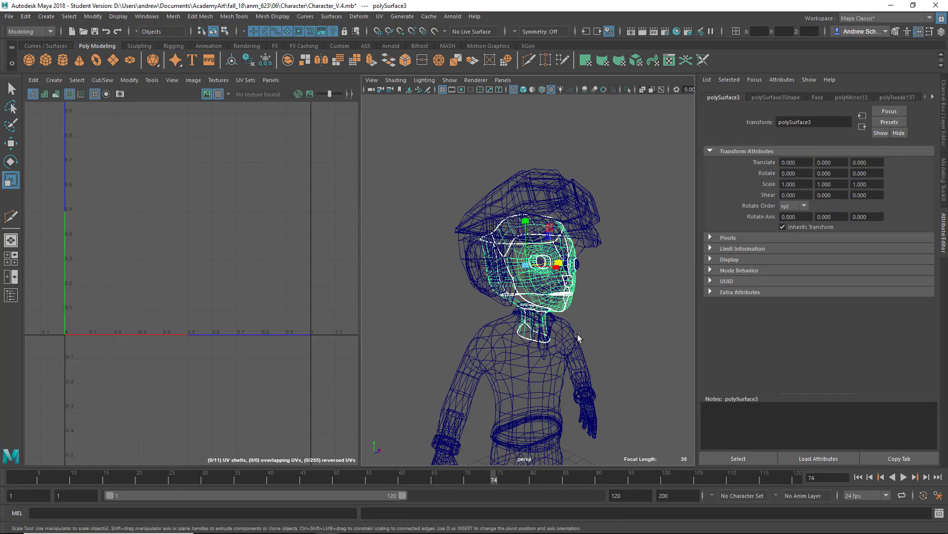
{"action": "key", "text": "6"}
{"action": "left_click_drag", "start_coordinate": [599, 264], "coordinate": [568, 266], "text": "alt"}
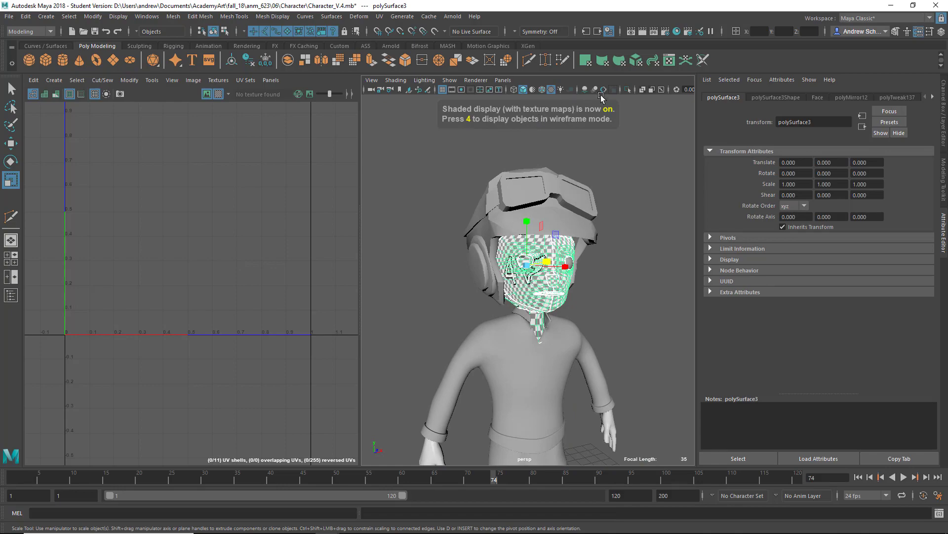
{"action": "left_click", "coordinate": [627, 90]}
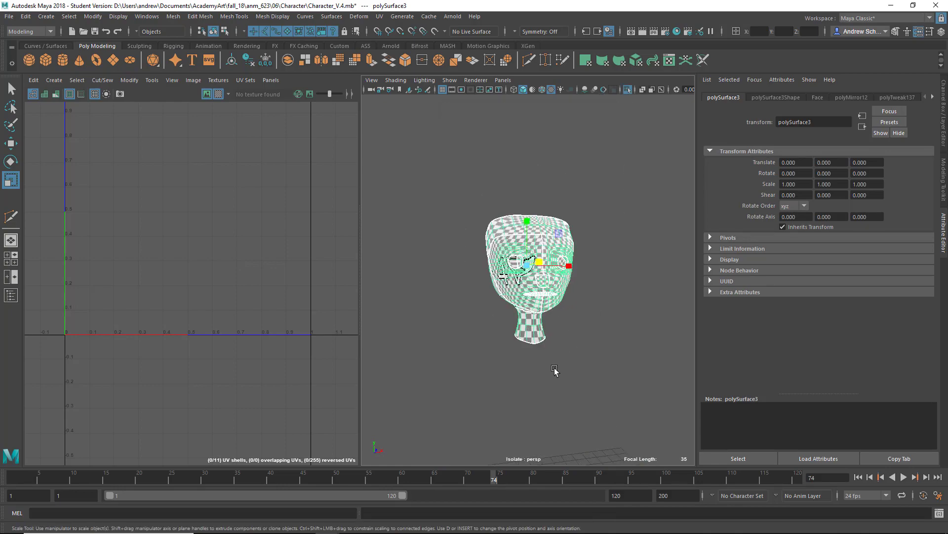
Deselect the isolated head and examine its shape around the eyes, nose, mouth and neck.
{"action": "right_click_drag", "start_coordinate": [554, 373], "coordinate": [676, 362], "text": "alt"}
{"action": "left_click_drag", "start_coordinate": [635, 355], "coordinate": [536, 358], "text": "alt"}
{"action": "key", "text": "q"}
{"action": "left_click", "coordinate": [602, 393]}
{"action": "left_click_drag", "start_coordinate": [603, 392], "coordinate": [631, 377], "text": "alt"}
{"action": "right_click_drag", "start_coordinate": [631, 377], "coordinate": [586, 379], "text": "alt"}
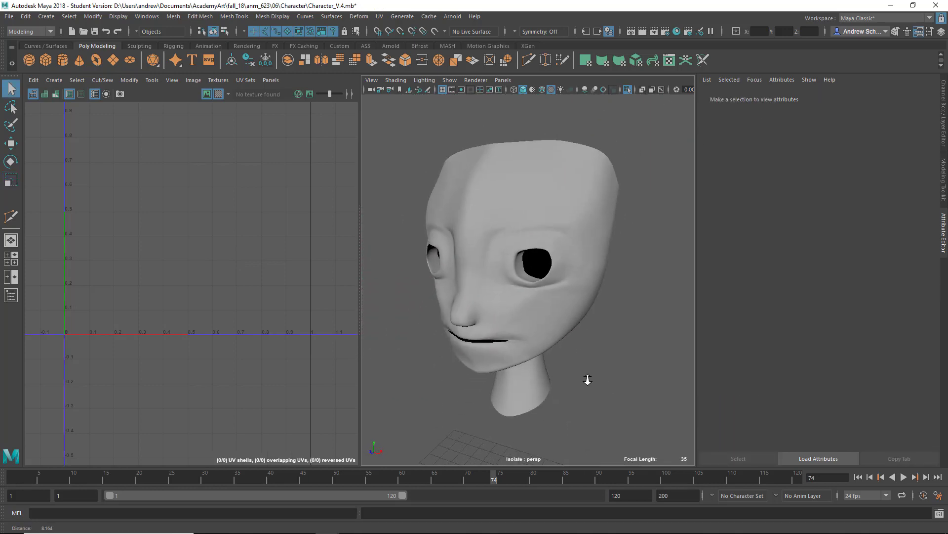
{"action": "left_click_drag", "start_coordinate": [549, 279], "coordinate": [583, 326], "text": "alt"}
Select the head mesh, compare its checkers with its UV shells and lay the shells out in the 0 to 1 tile.
{"action": "left_click", "coordinate": [577, 322]}
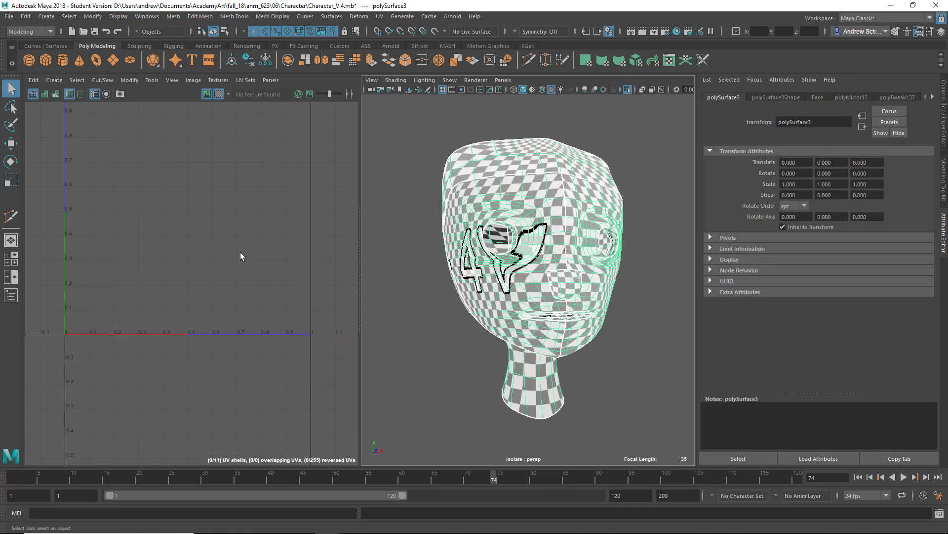
{"action": "key", "text": "f"}
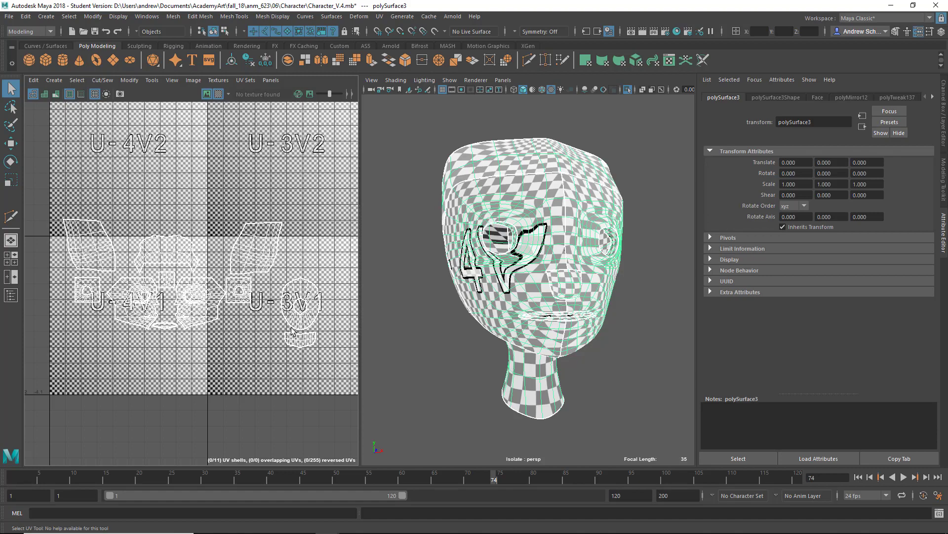
{"action": "left_click_drag", "start_coordinate": [593, 315], "coordinate": [583, 345], "text": "alt"}
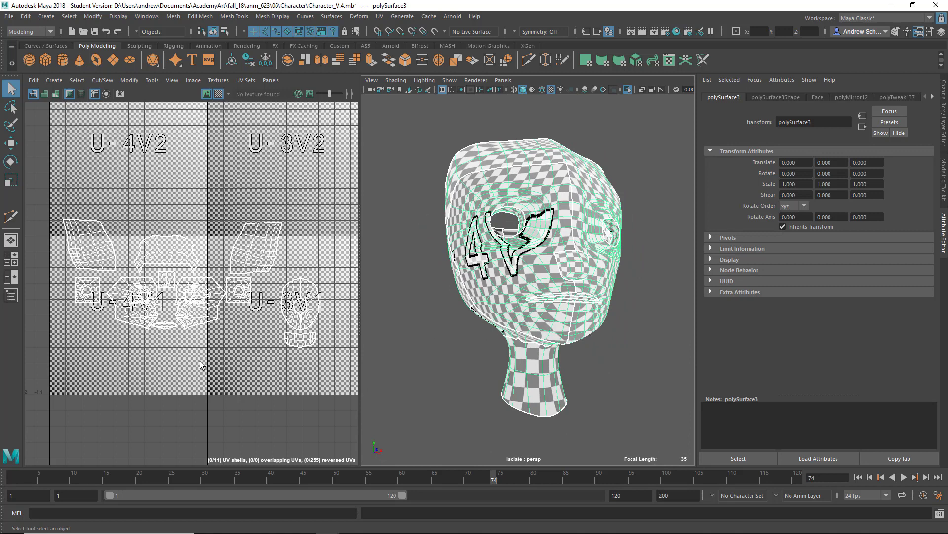
{"action": "left_click", "coordinate": [187, 345]}
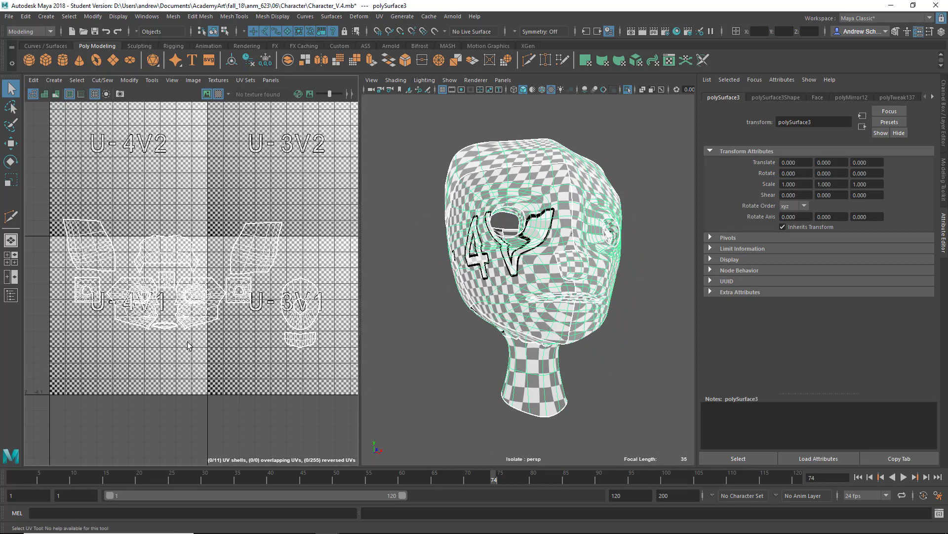
{"action": "key", "text": "ctrl+l"}
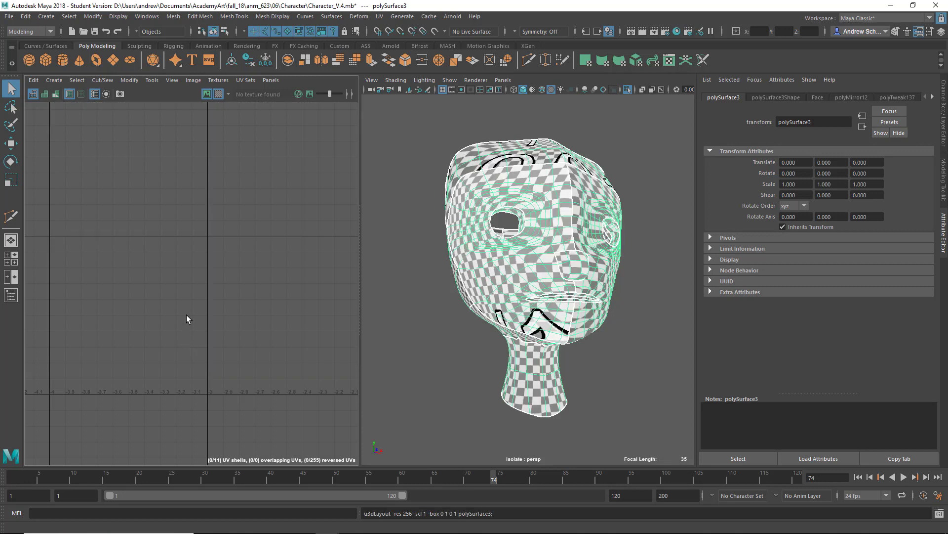
Select UVs on one side of the chin, grow the selection and examine where they sit in the head's UV shells.
{"action": "key", "text": "f"}
{"action": "scroll", "coordinate": [203, 325], "scroll_direction": "down", "scroll_amount": 2}
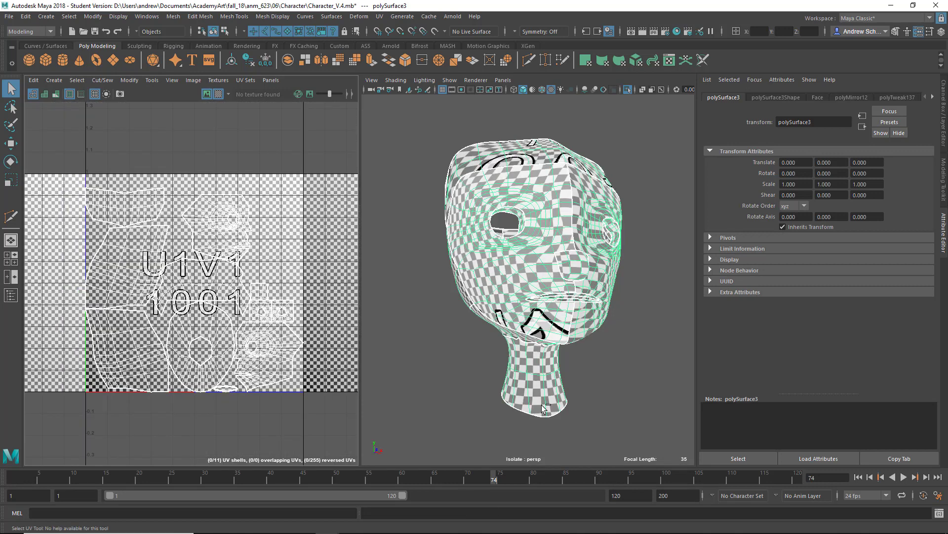
{"action": "left_click_drag", "start_coordinate": [543, 408], "coordinate": [528, 395], "text": "alt"}
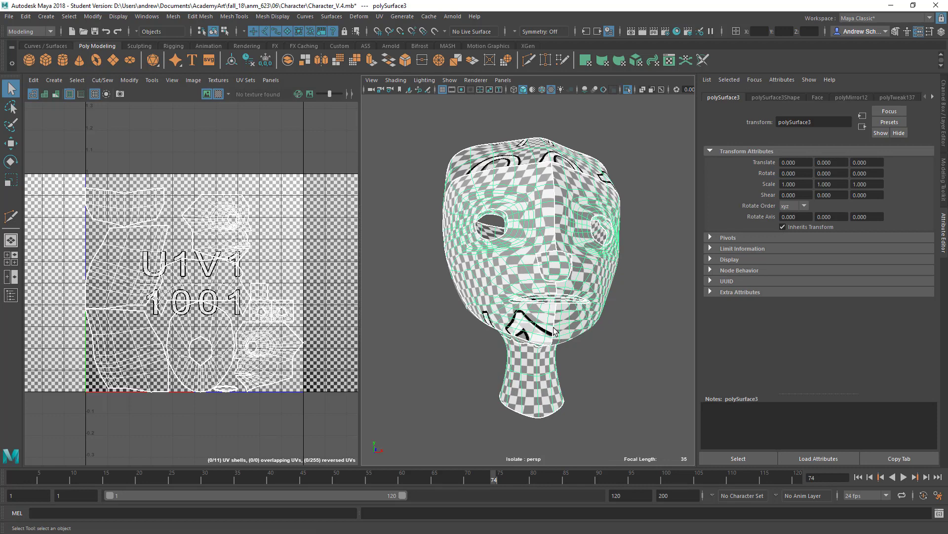
{"action": "right_click_drag", "start_coordinate": [554, 251], "coordinate": [610, 256]}
{"action": "left_click", "coordinate": [580, 332]}
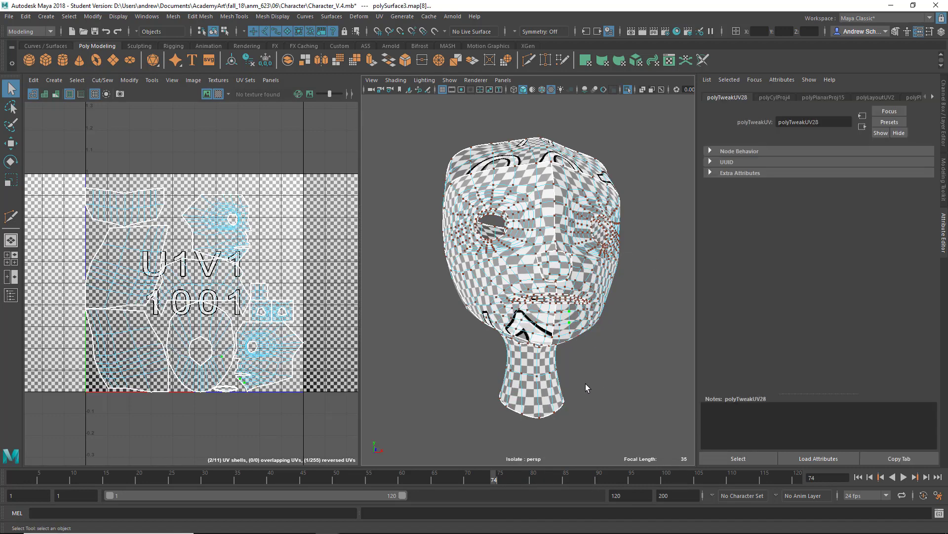
{"action": "key", "text": "shift+period"}
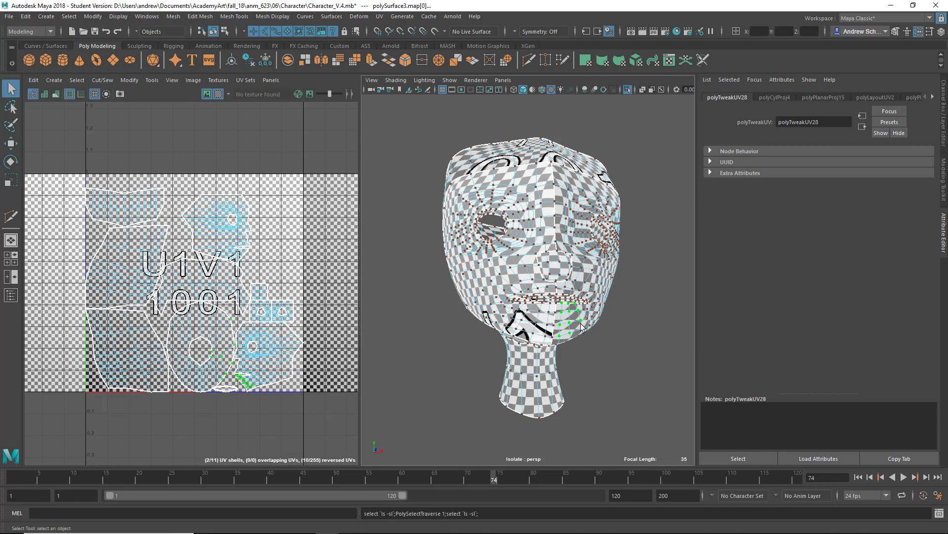
{"action": "scroll", "coordinate": [243, 390], "scroll_direction": "up", "scroll_amount": 5}
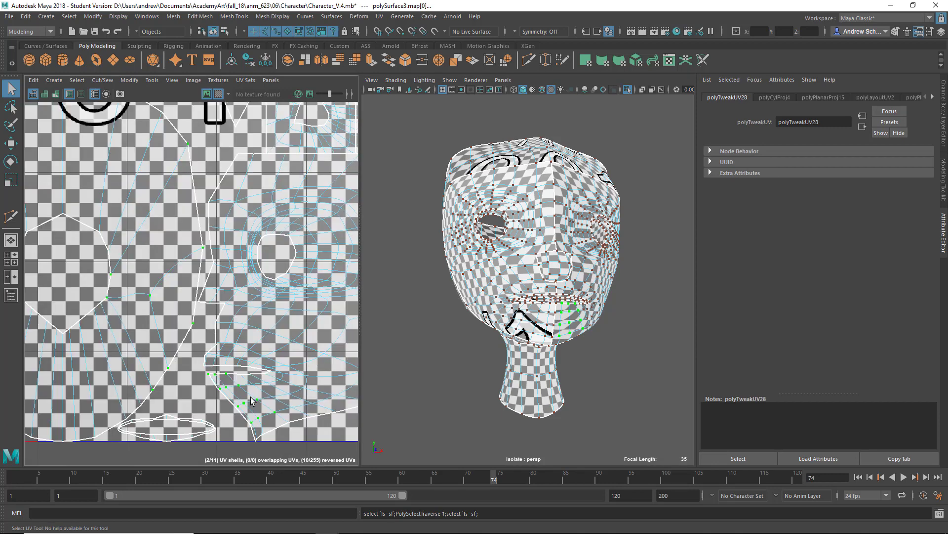
{"action": "middle_click_drag", "start_coordinate": [261, 373], "coordinate": [223, 334], "text": "alt"}
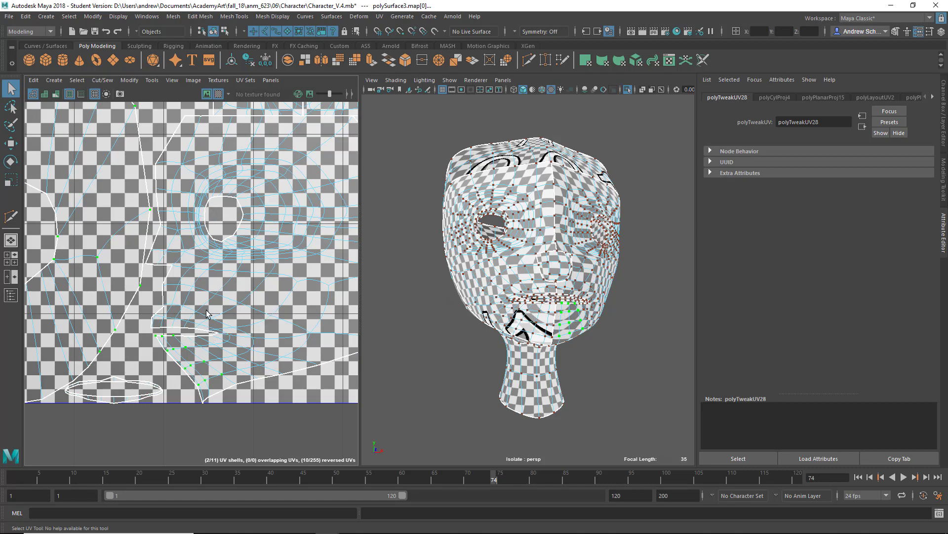
{"action": "middle_click_drag", "start_coordinate": [201, 302], "coordinate": [203, 268], "text": "alt"}
{"action": "right_click_drag", "start_coordinate": [272, 261], "coordinate": [161, 270], "text": "alt"}
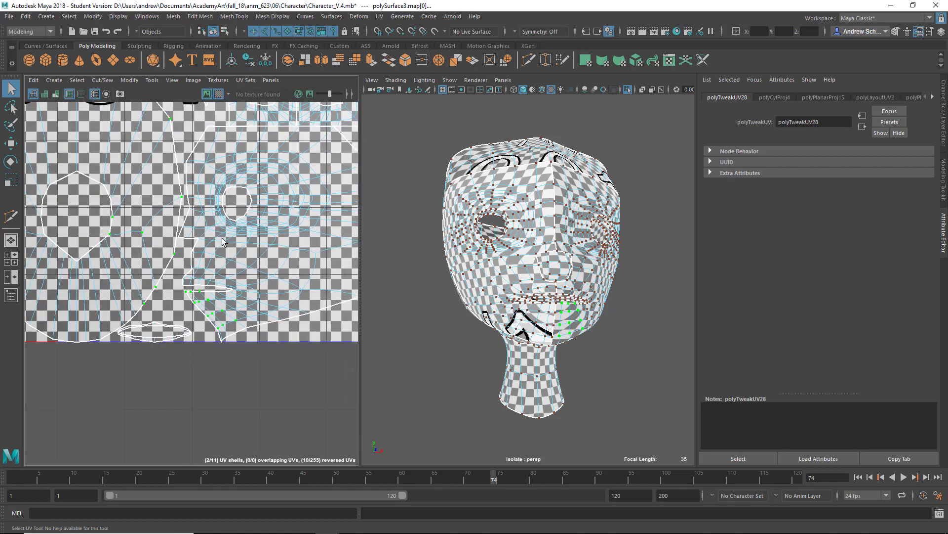
{"action": "middle_click_drag", "start_coordinate": [227, 244], "coordinate": [289, 294], "text": "alt"}
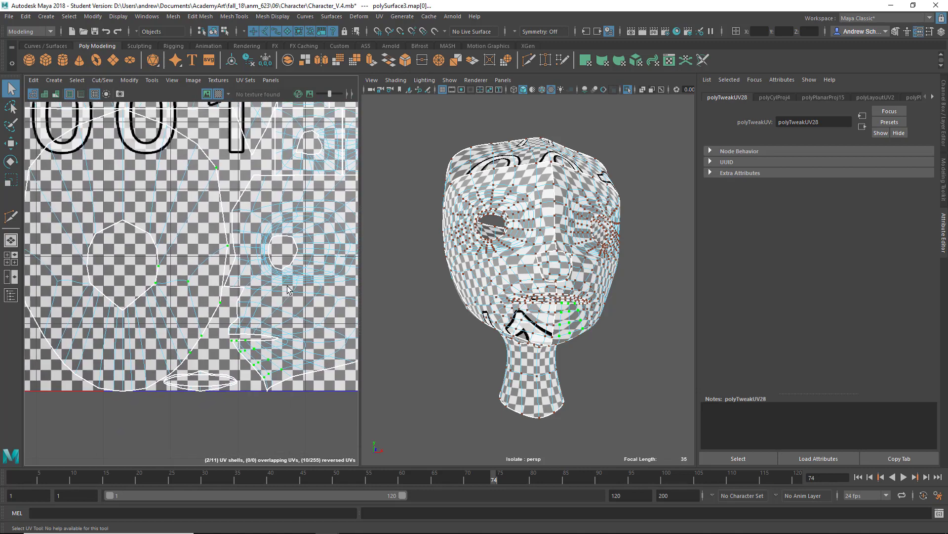
{"action": "scroll", "coordinate": [316, 306], "scroll_direction": "down", "scroll_amount": 5}
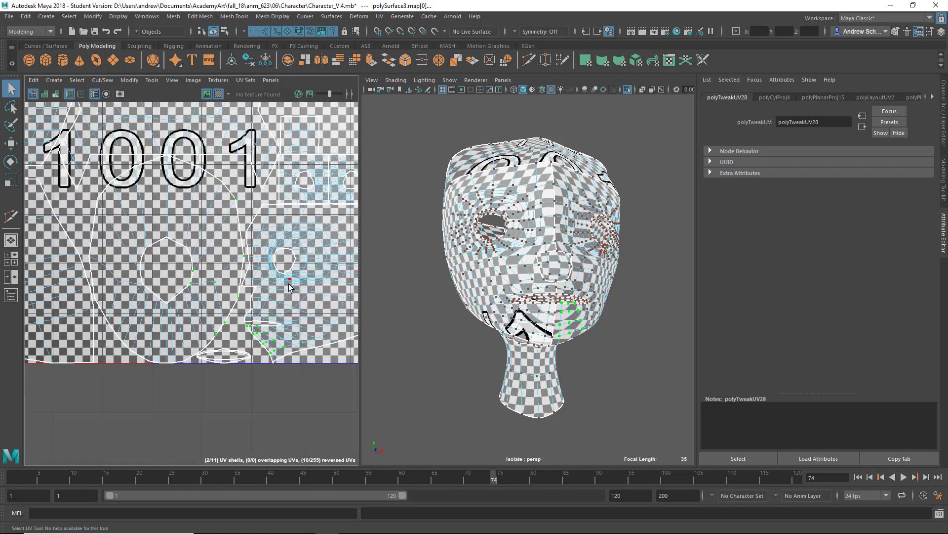
Select all of the head's UVs, unfold them, lay them out in the 0 to 1 tile and scale them down slightly.
{"action": "right_click", "coordinate": [288, 280]}
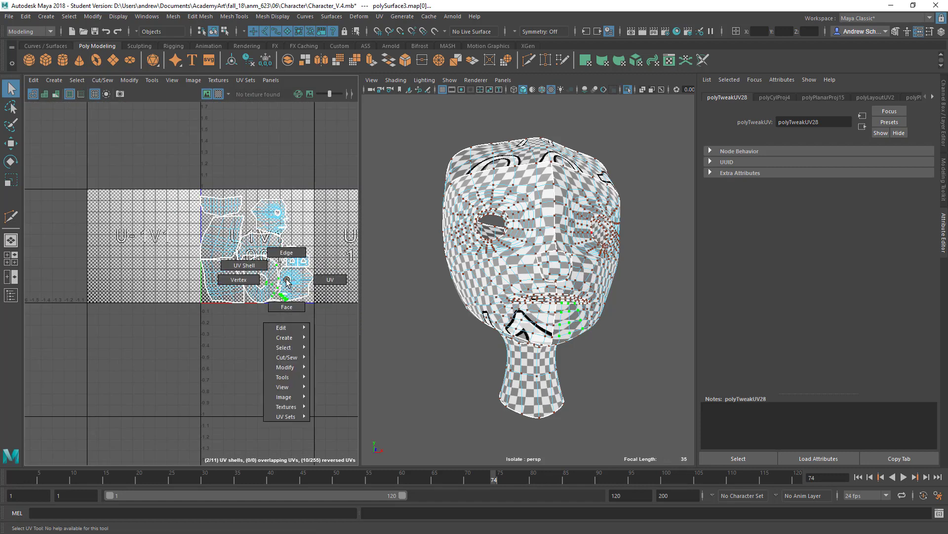
{"action": "right_click_drag", "start_coordinate": [288, 280], "coordinate": [328, 282]}
{"action": "left_click_drag", "start_coordinate": [328, 343], "coordinate": [151, 161]}
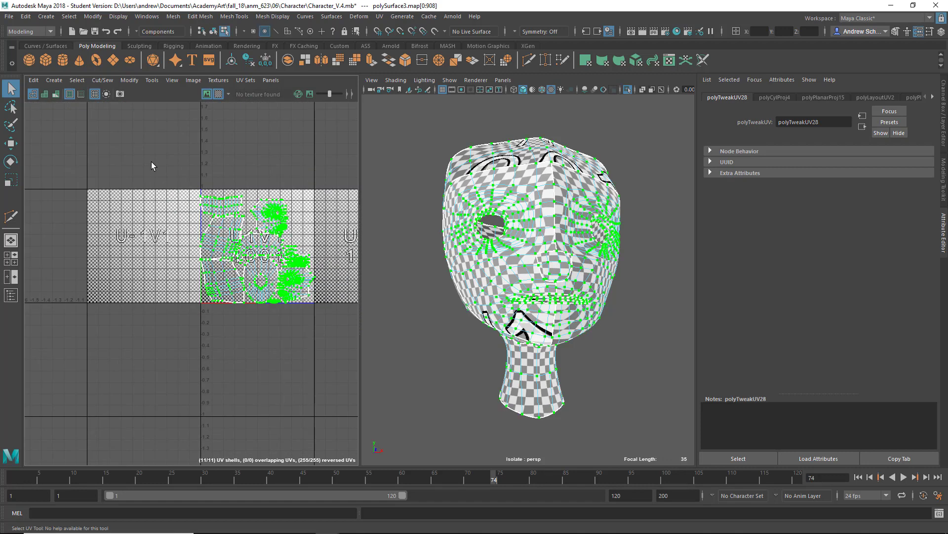
{"action": "key", "text": "ctrl+u"}
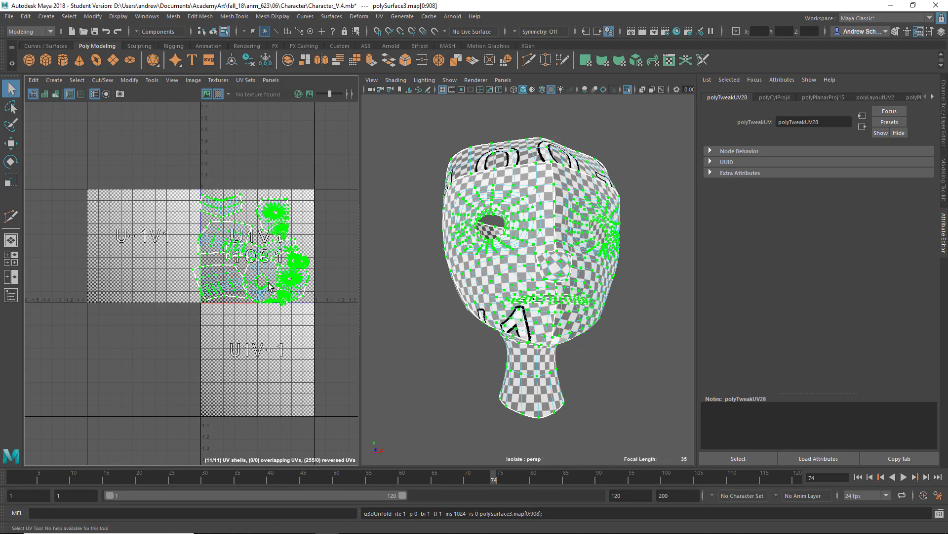
{"action": "key", "text": "ctrl+l"}
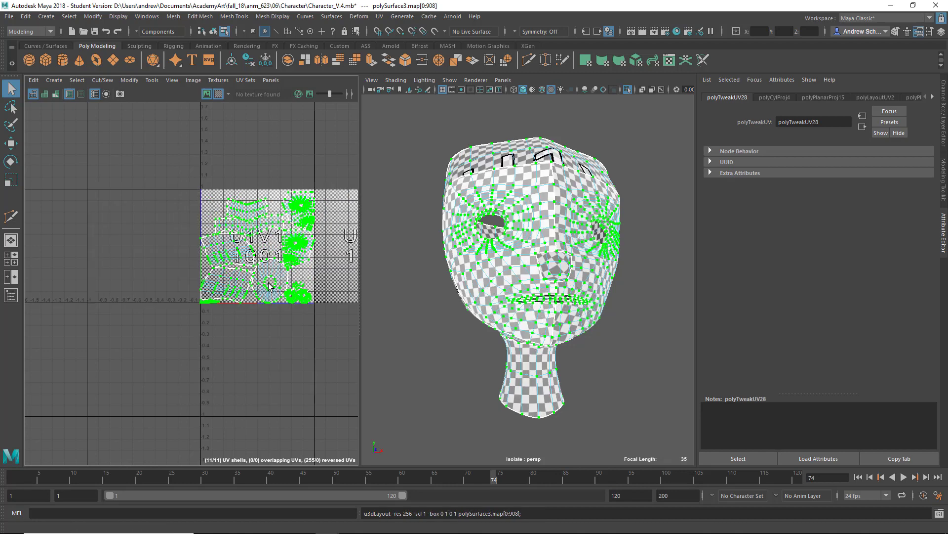
{"action": "key", "text": "r"}
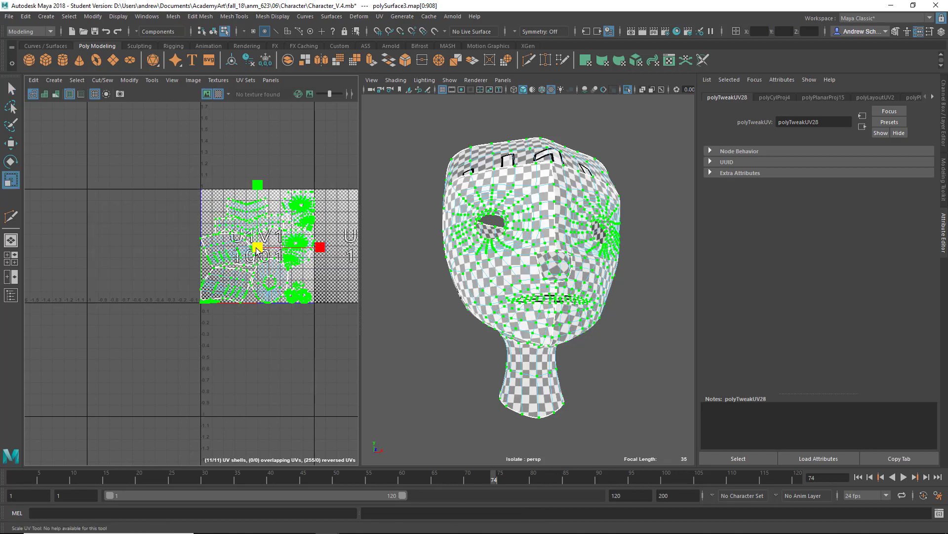
{"action": "left_click_drag", "start_coordinate": [255, 247], "coordinate": [254, 247]}
Return to object mode, reselect the head mesh and inspect the new checkers from the side and front.
{"action": "right_click_drag", "start_coordinate": [481, 250], "coordinate": [529, 237]}
{"action": "left_click", "coordinate": [621, 331]}
{"action": "left_click_drag", "start_coordinate": [622, 340], "coordinate": [585, 339], "text": "alt"}
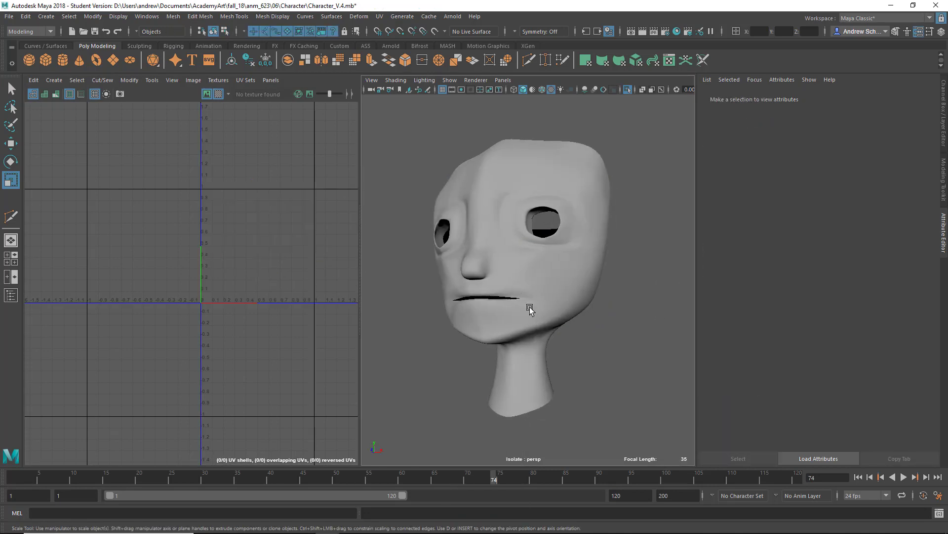
{"action": "left_click", "coordinate": [529, 307]}
{"action": "left_click_drag", "start_coordinate": [529, 308], "coordinate": [535, 352], "text": "alt"}
{"action": "left_click_drag", "start_coordinate": [518, 312], "coordinate": [509, 300], "text": "alt"}
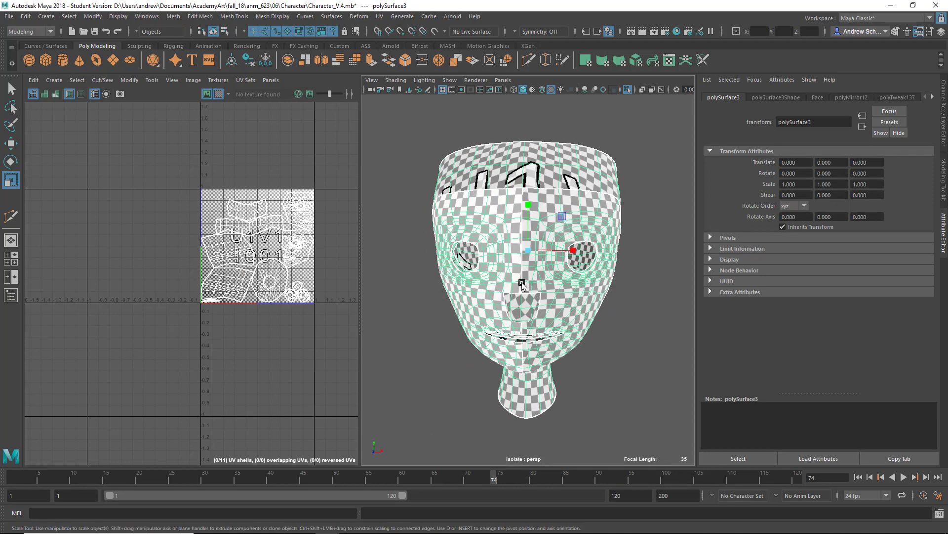
Select the face's centre seam edges from the forehead to the nose and move and sew the two face halves together.
{"action": "right_click_drag", "start_coordinate": [522, 282], "coordinate": [521, 229]}
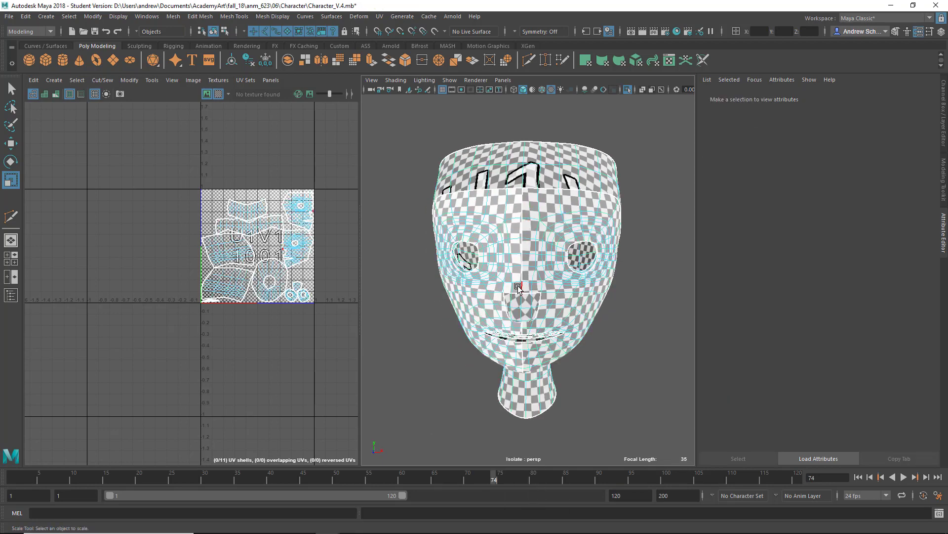
{"action": "left_click", "coordinate": [518, 287]}
{"action": "left_click", "coordinate": [522, 199], "text": "shift"}
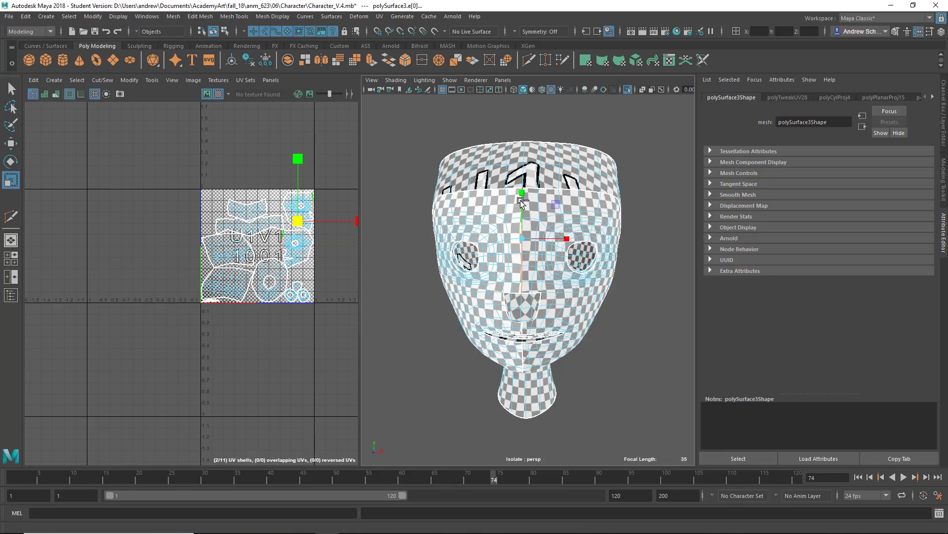
{"action": "right_click_drag", "start_coordinate": [188, 159], "coordinate": [244, 310]}
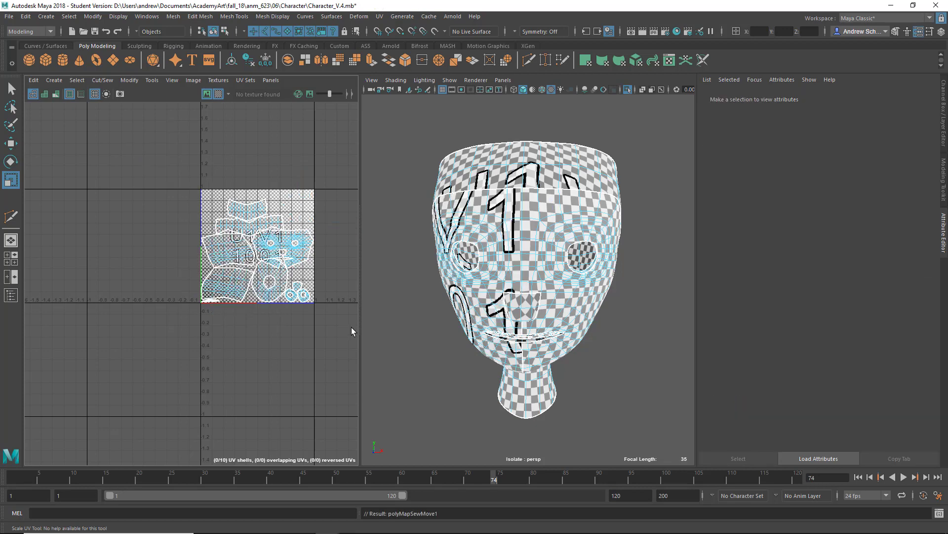
Select the centre seam edges from below the mouth to under the chin and move and sew them together.
{"action": "scroll", "coordinate": [417, 321], "scroll_direction": "up", "scroll_amount": 5}
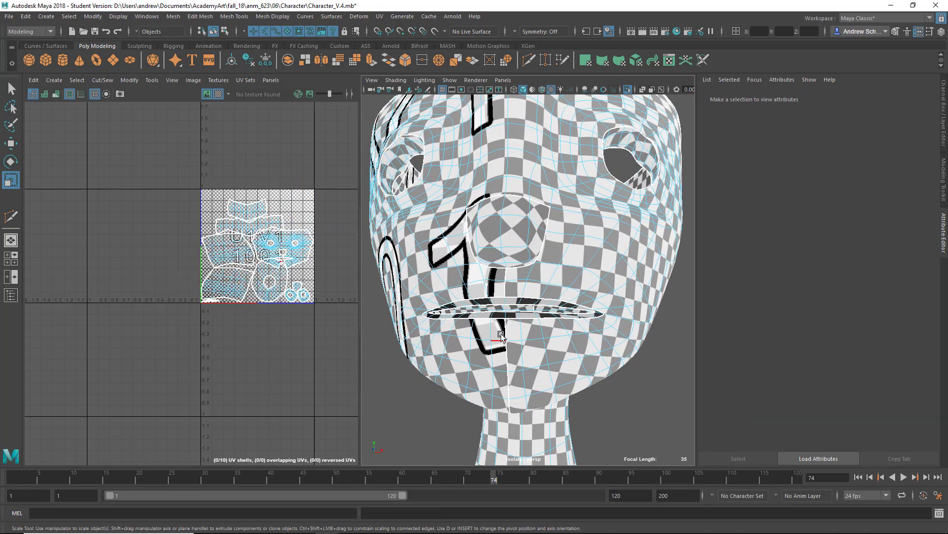
{"action": "left_click", "coordinate": [502, 334]}
{"action": "left_click_drag", "start_coordinate": [515, 402], "coordinate": [519, 340], "text": "alt"}
{"action": "left_click", "coordinate": [509, 277]}
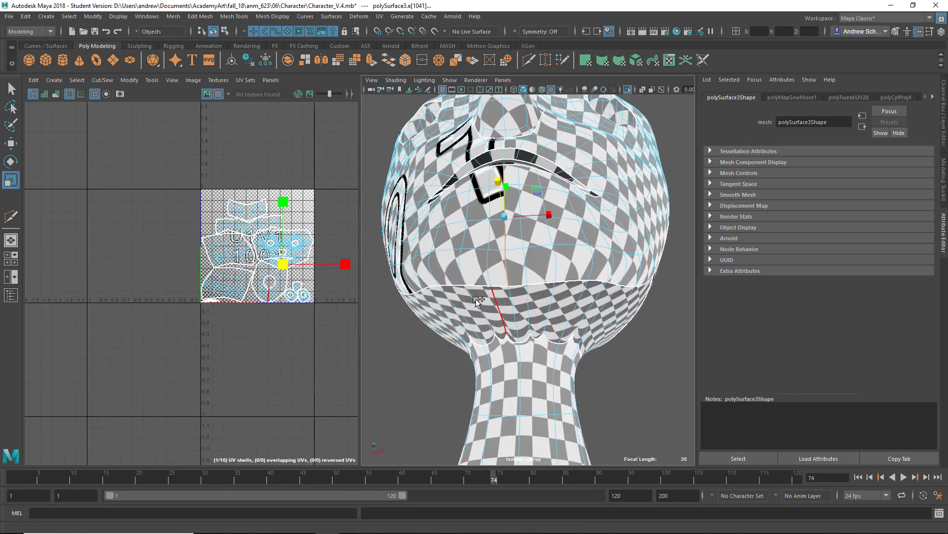
{"action": "right_click_drag", "start_coordinate": [290, 220], "coordinate": [347, 376]}
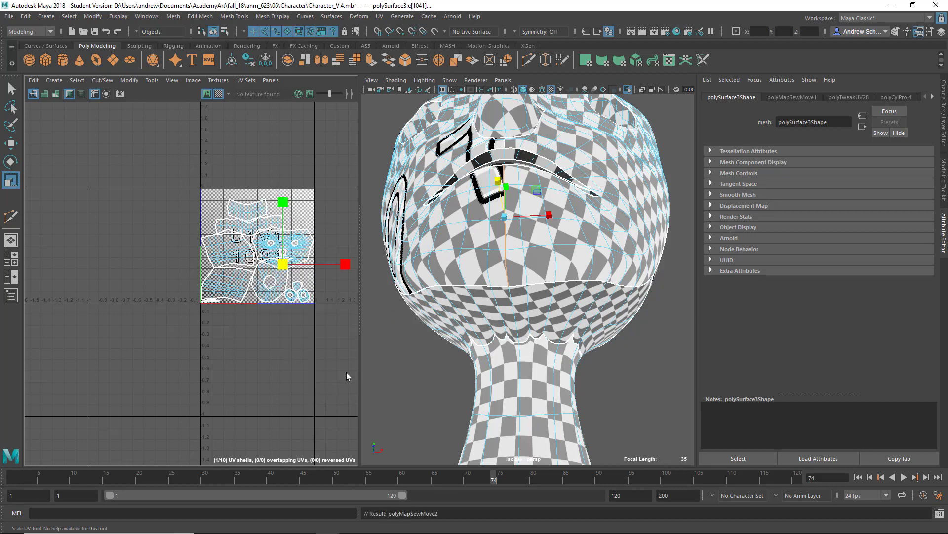
{"action": "left_click", "coordinate": [346, 373]}
Select all UVs of the sewn head, unfold them, lay them out in the tile and scale them down slightly.
{"action": "left_click_drag", "start_coordinate": [420, 289], "coordinate": [437, 336], "text": "alt"}
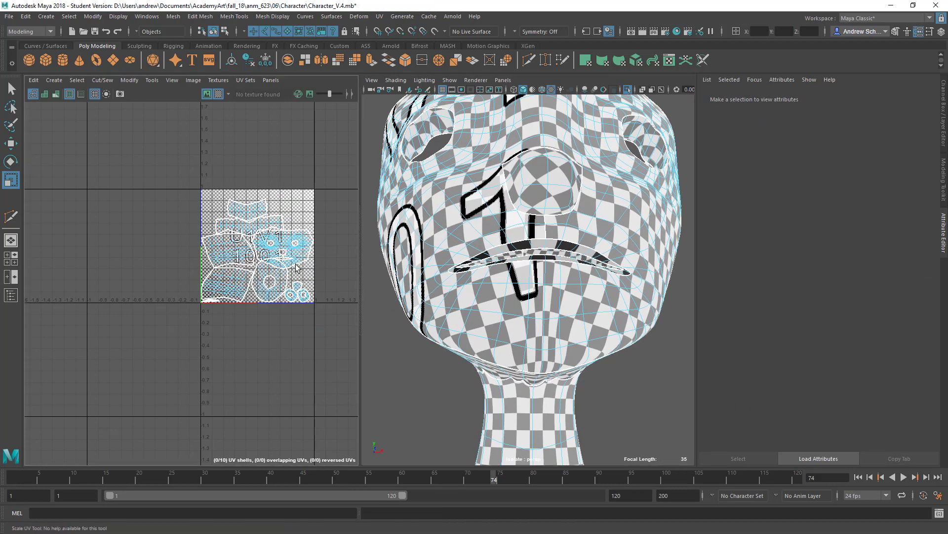
{"action": "right_click_drag", "start_coordinate": [306, 265], "coordinate": [341, 266]}
{"action": "left_click_drag", "start_coordinate": [149, 163], "coordinate": [334, 325]}
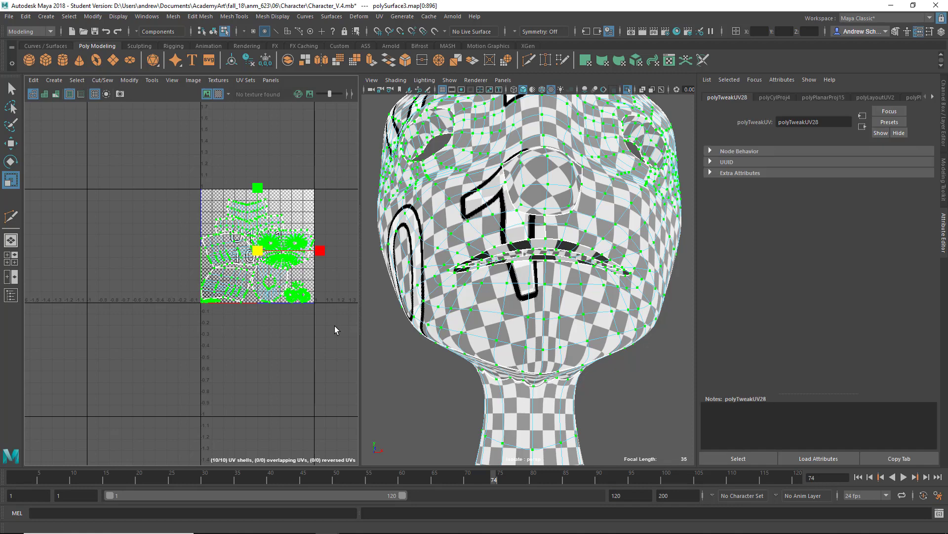
{"action": "key", "text": "ctrl+u"}
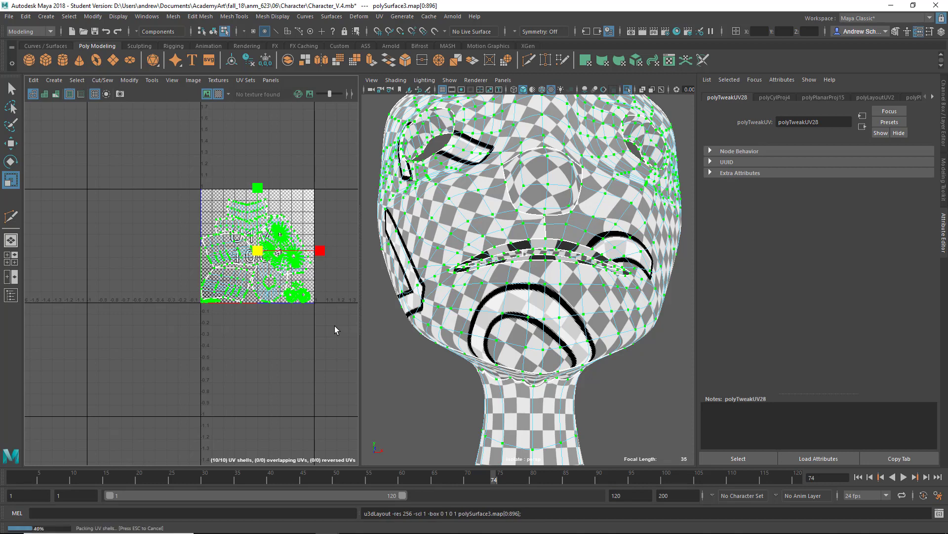
{"action": "key", "text": "ctrl+l"}
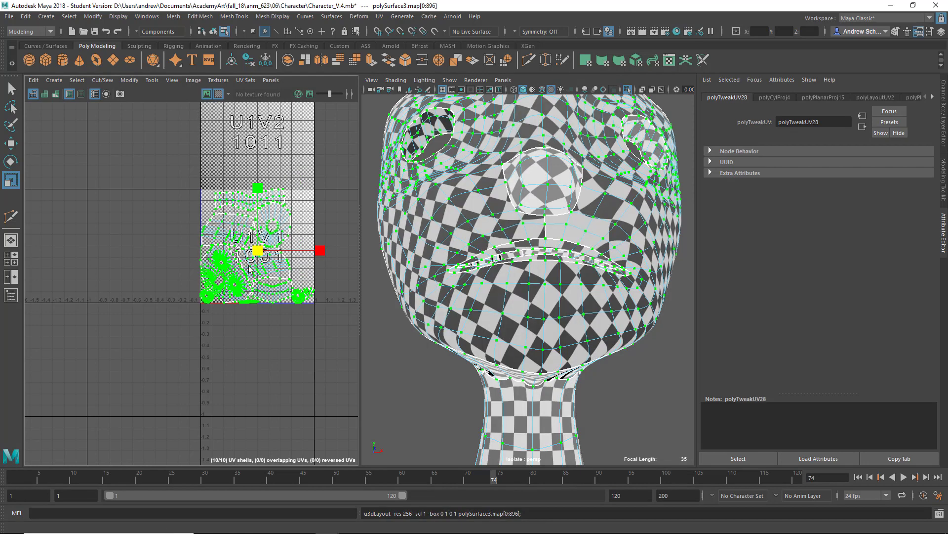
{"action": "left_click_drag", "start_coordinate": [257, 250], "coordinate": [259, 254]}
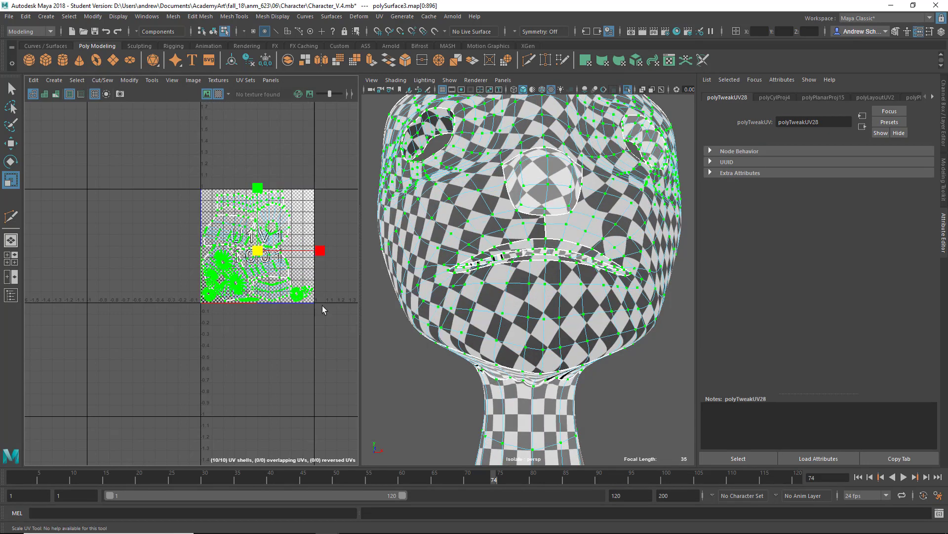
Deselect the UVs and inspect the head's checkers around the face, neck and forehead.
{"action": "left_click", "coordinate": [425, 368]}
{"action": "left_click_drag", "start_coordinate": [496, 344], "coordinate": [485, 378], "text": "alt"}
{"action": "right_click_drag", "start_coordinate": [529, 346], "coordinate": [458, 337], "text": "alt"}
{"action": "left_click_drag", "start_coordinate": [551, 329], "coordinate": [460, 207], "text": "alt"}
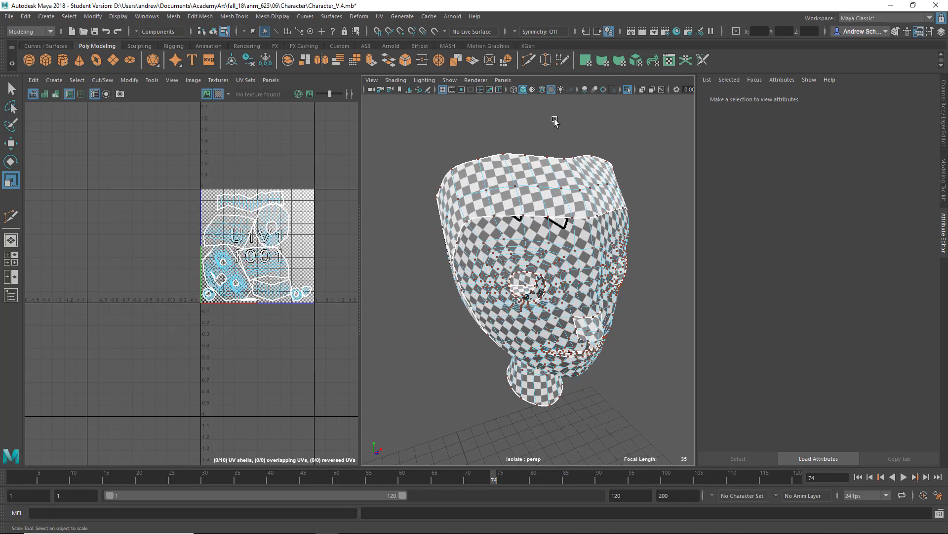
Turn off isolation to show the whole character and select the helmet in object mode.
{"action": "left_click", "coordinate": [627, 89]}
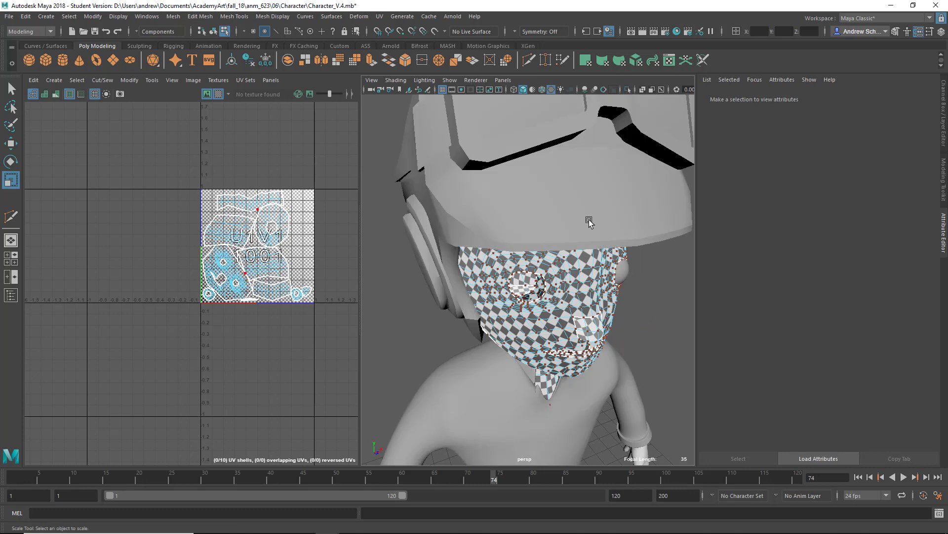
{"action": "right_click_drag", "start_coordinate": [554, 191], "coordinate": [595, 148]}
{"action": "left_click", "coordinate": [561, 191]}
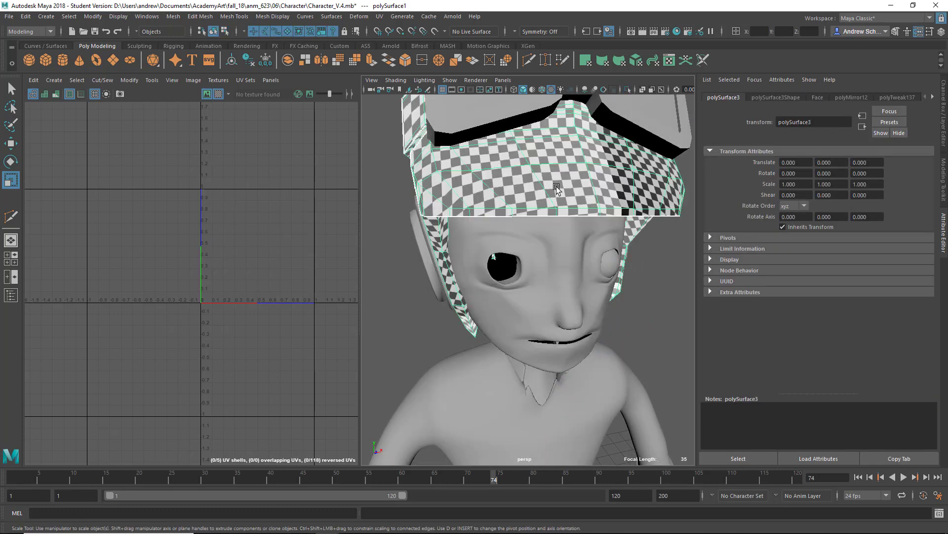
Frame the helmet's UV shells, examine its checkers from the back, sides and front, and preview the mesh smoothed.
{"action": "left_click_drag", "start_coordinate": [558, 188], "coordinate": [704, 222], "text": "alt"}
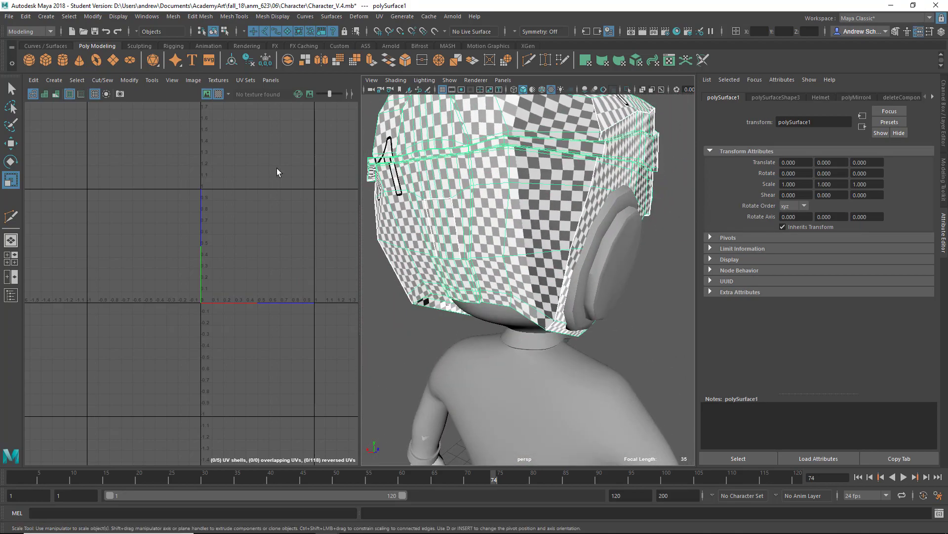
{"action": "key", "text": "f"}
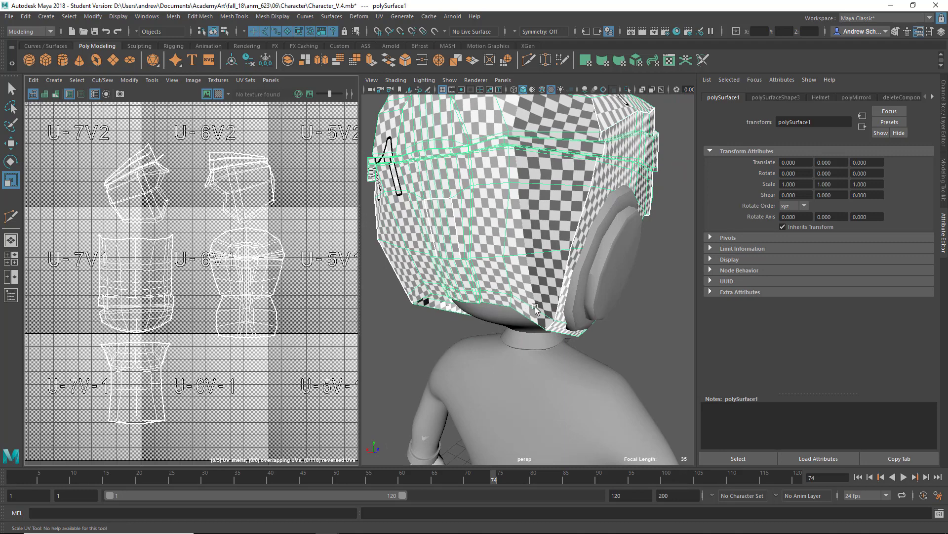
{"action": "left_click_drag", "start_coordinate": [517, 302], "coordinate": [534, 165], "text": "alt"}
{"action": "left_click_drag", "start_coordinate": [615, 214], "coordinate": [529, 247], "text": "alt"}
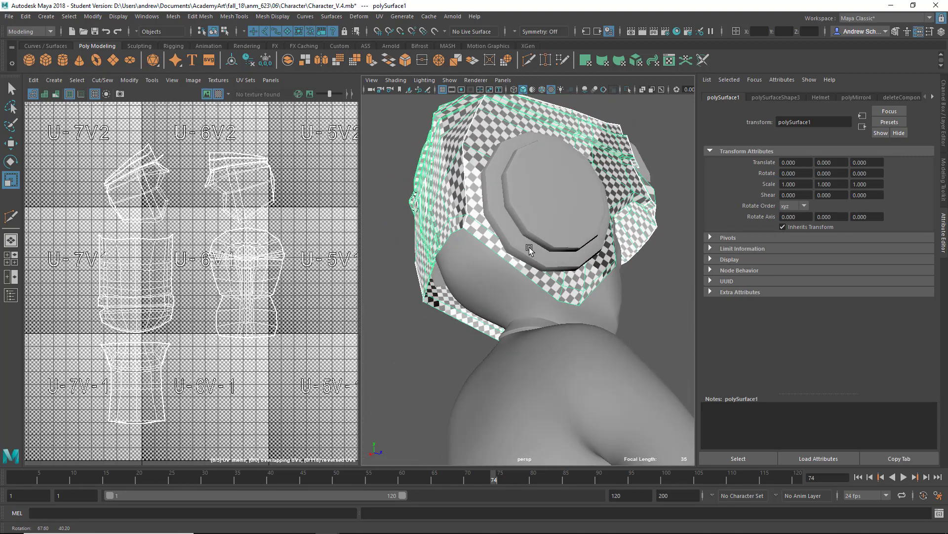
{"action": "left_click_drag", "start_coordinate": [494, 167], "coordinate": [619, 169], "text": "alt"}
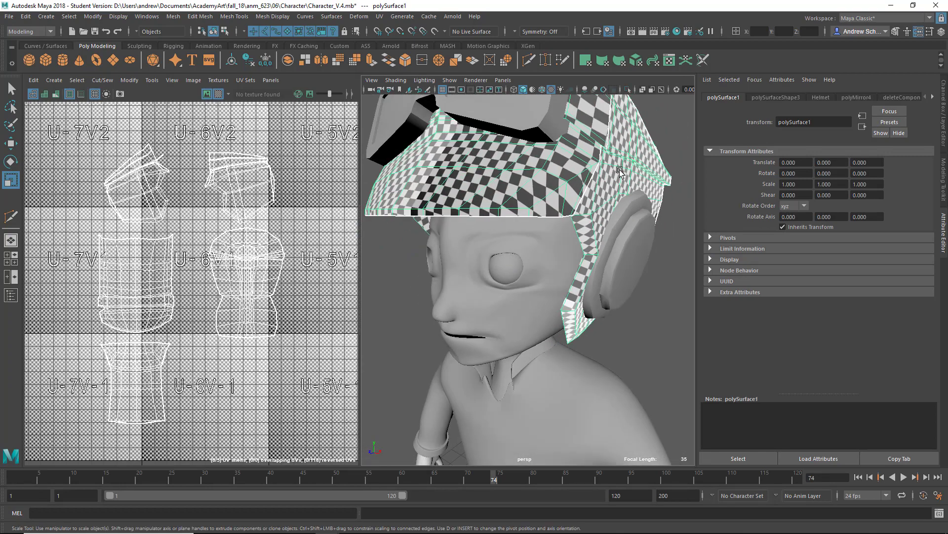
{"action": "key", "text": "3"}
{"action": "left_click_drag", "start_coordinate": [580, 208], "coordinate": [775, 245], "text": "alt"}
{"action": "left_click_drag", "start_coordinate": [566, 251], "coordinate": [618, 222], "text": "alt"}
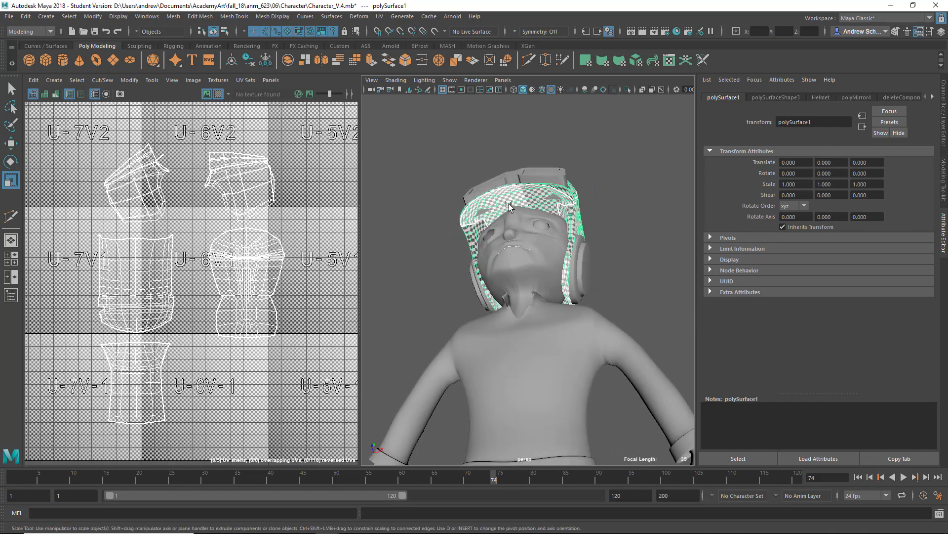
Select the goggles, frame their UVs and look at the checkers on the goggles and the helmet.
{"action": "left_click_drag", "start_coordinate": [501, 207], "coordinate": [569, 253], "text": "alt"}
{"action": "left_click", "coordinate": [572, 204]}
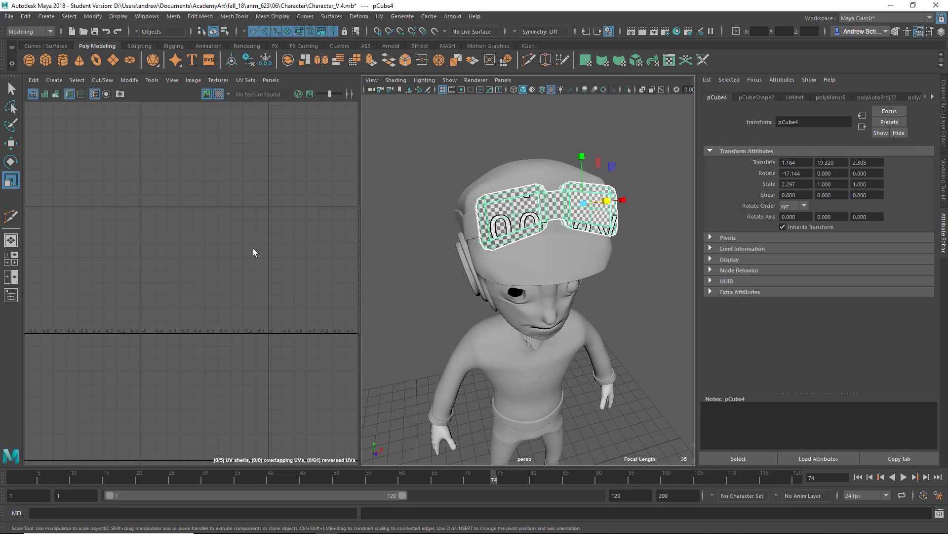
{"action": "key", "text": "f"}
{"action": "left_click_drag", "start_coordinate": [445, 236], "coordinate": [516, 197], "text": "alt"}
{"action": "left_click", "coordinate": [543, 245]}
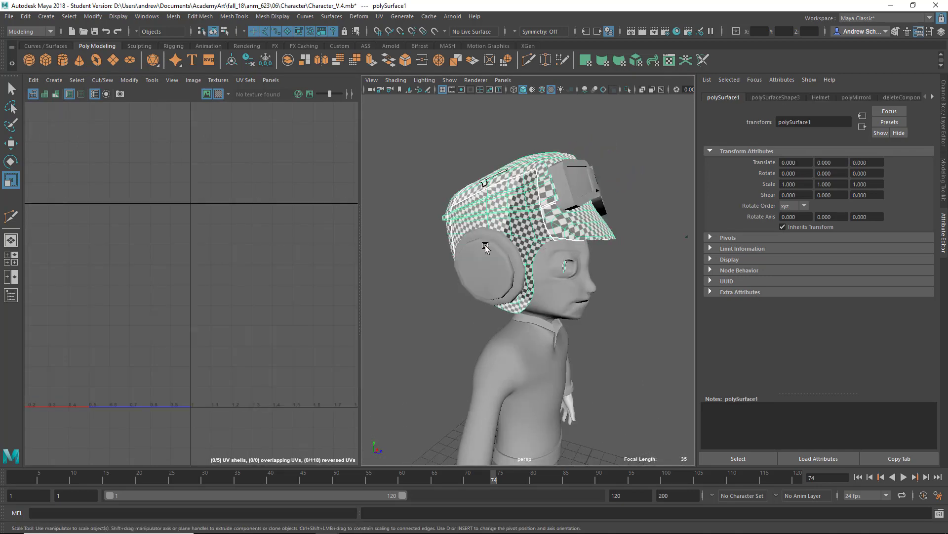
Select the round ear cup on the helmet, frame its UV shells and set the selection to faces.
{"action": "left_click", "coordinate": [486, 264]}
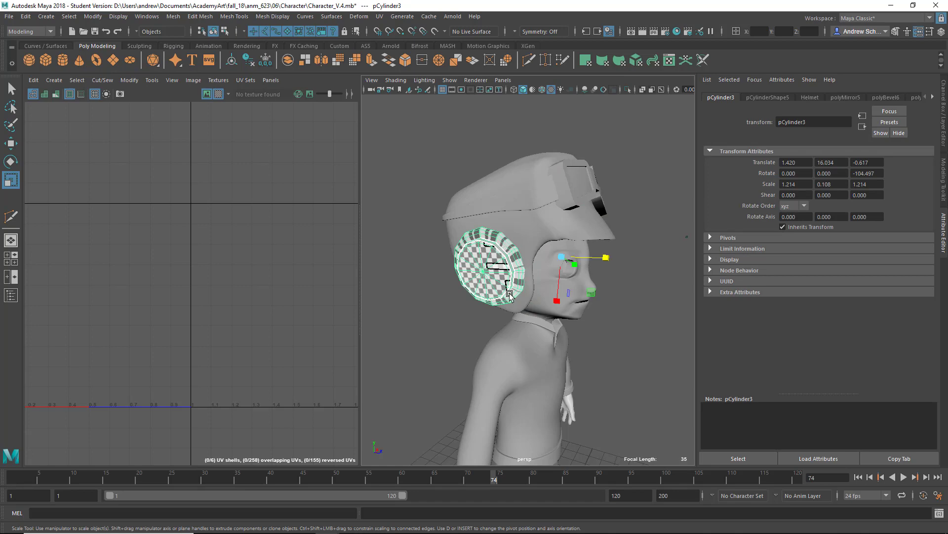
{"action": "key", "text": "f"}
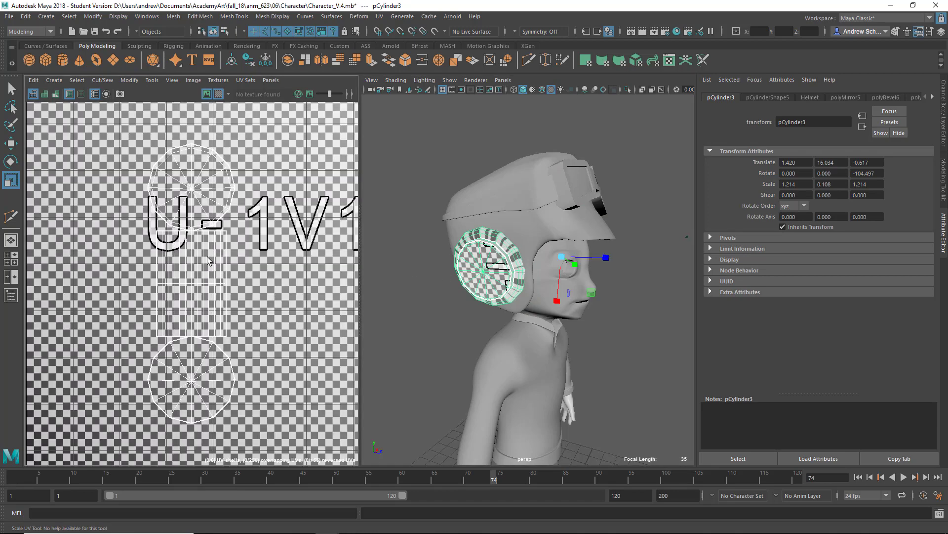
{"action": "right_click", "coordinate": [207, 257]}
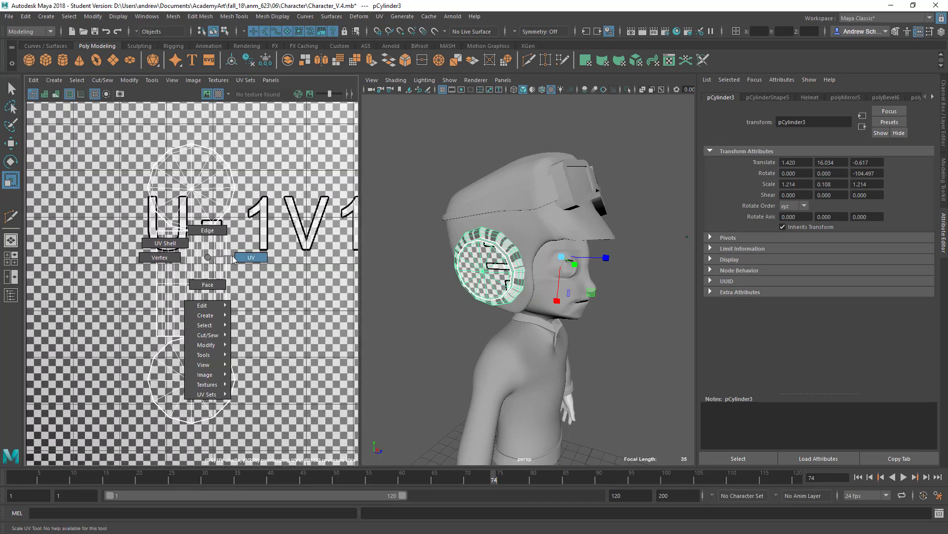
{"action": "right_click_drag", "start_coordinate": [216, 257], "coordinate": [214, 283]}
Try to unfold all of the ear cup's faces, and undo the unfold.
{"action": "left_click_drag", "start_coordinate": [269, 436], "coordinate": [103, 117]}
{"action": "key", "text": "ctrl+u"}
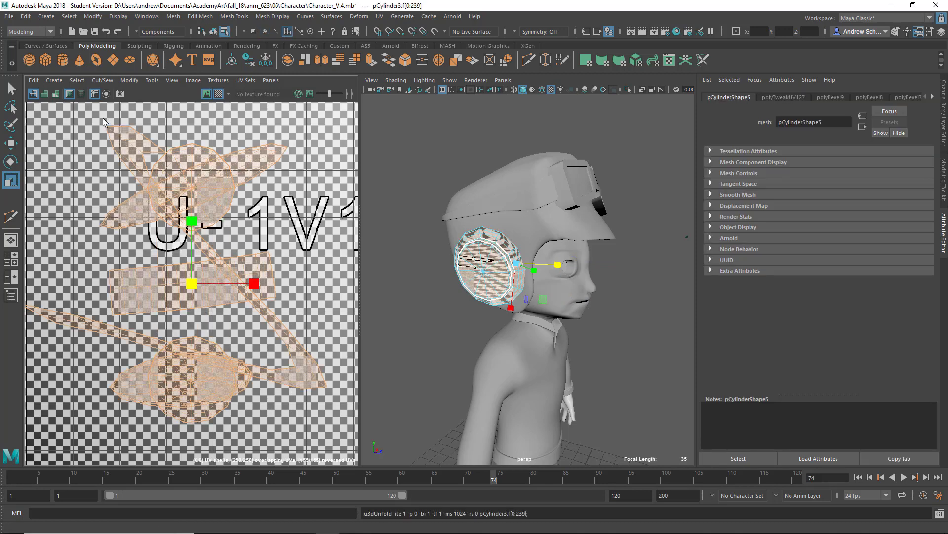
{"action": "key", "text": "ctrl+z"}
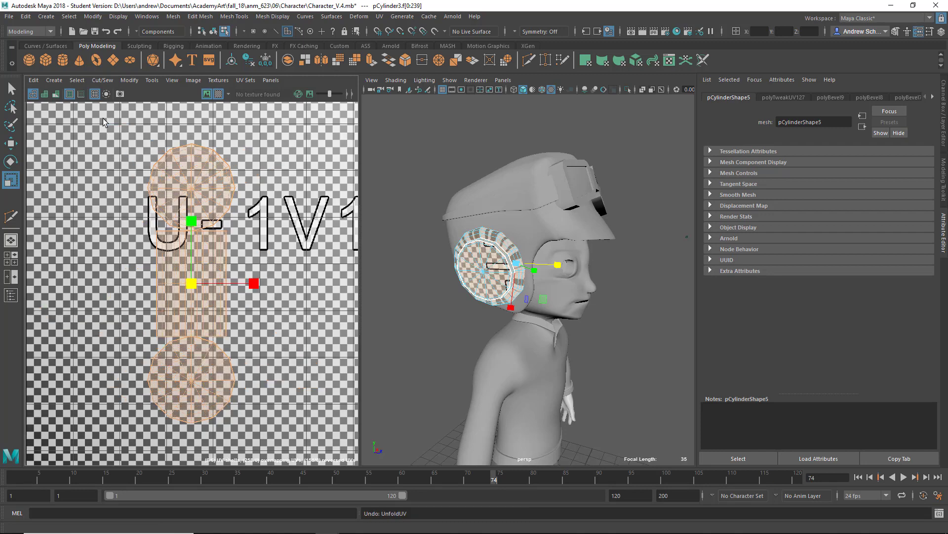
Examine how the ear cup's shells connect by selecting the border edges where the round cap meets the rectangular strip.
{"action": "left_click_drag", "start_coordinate": [459, 286], "coordinate": [476, 252], "text": "alt"}
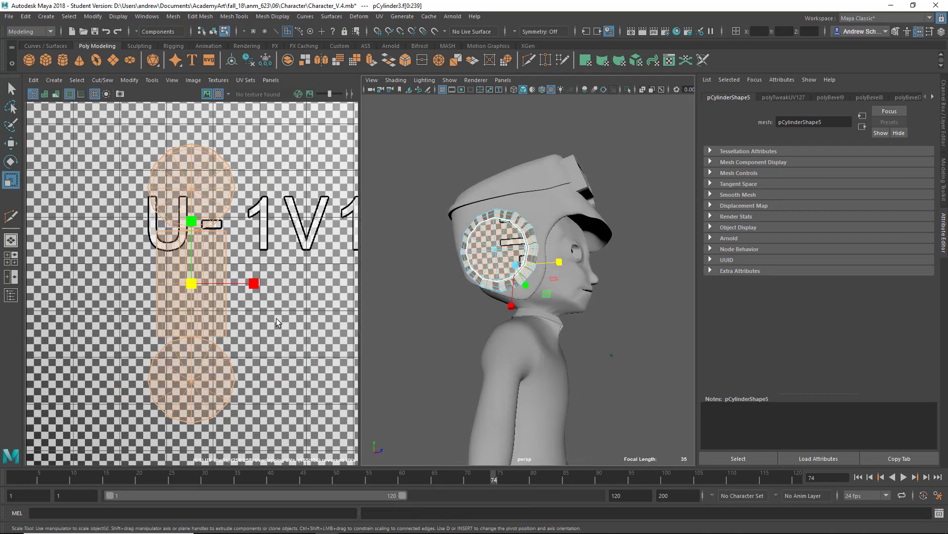
{"action": "middle_click_drag", "start_coordinate": [221, 292], "coordinate": [247, 314], "text": "alt"}
{"action": "right_click_drag", "start_coordinate": [248, 315], "coordinate": [353, 265], "text": "alt"}
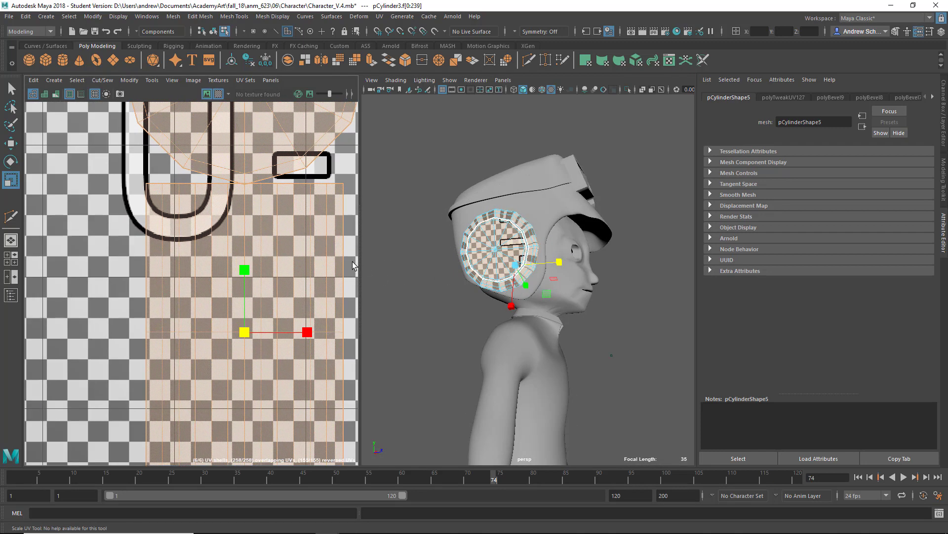
{"action": "middle_click_drag", "start_coordinate": [245, 187], "coordinate": [192, 311], "text": "alt"}
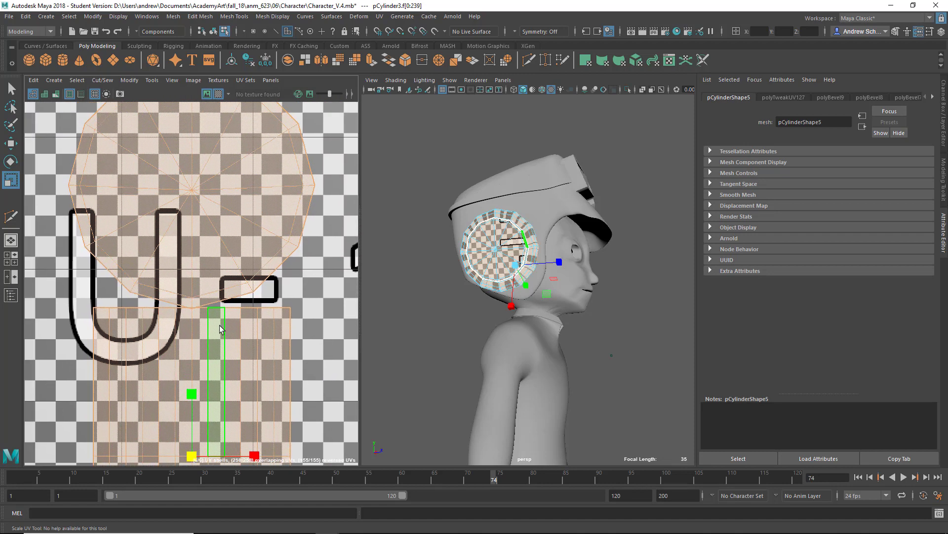
{"action": "right_click_drag", "start_coordinate": [192, 310], "coordinate": [195, 256]}
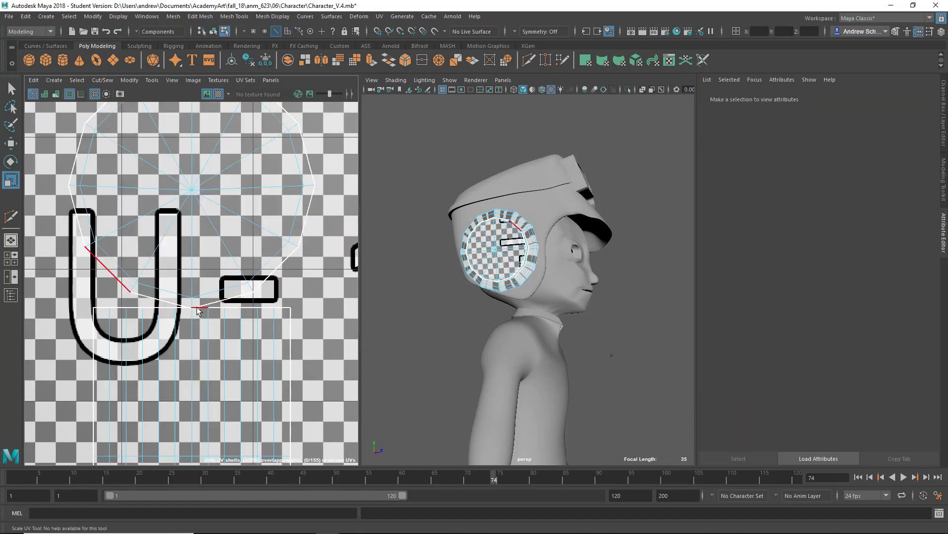
{"action": "left_click", "coordinate": [239, 310]}
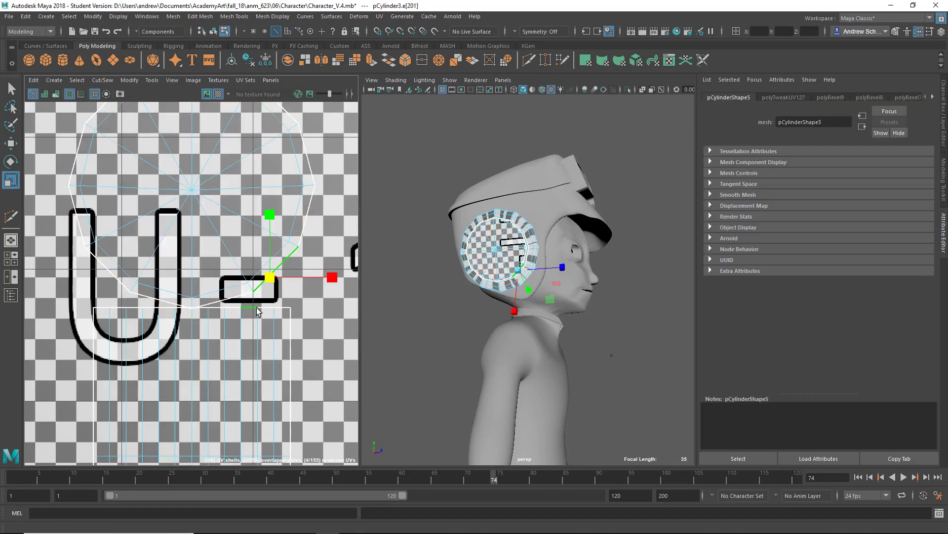
{"action": "left_click", "coordinate": [266, 310]}
{"action": "double_click", "coordinate": [267, 310]}
{"action": "scroll", "coordinate": [314, 318], "scroll_direction": "down", "scroll_amount": 4}
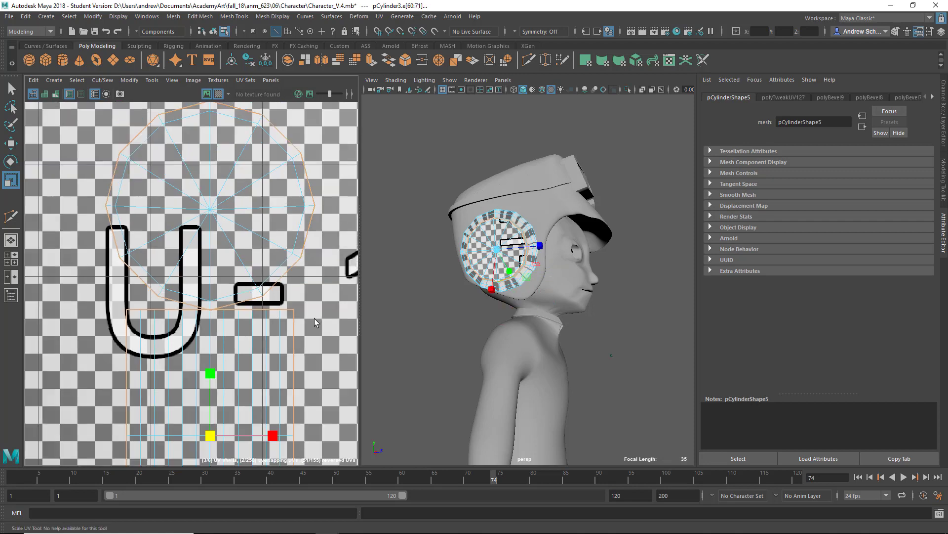
{"action": "middle_click_drag", "start_coordinate": [315, 318], "coordinate": [237, 310], "text": "alt"}
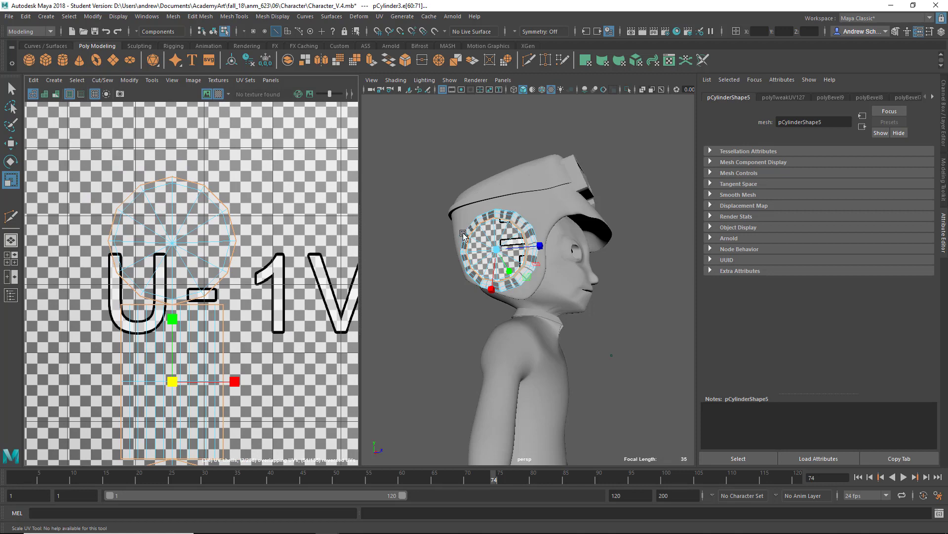
{"action": "middle_click_drag", "start_coordinate": [278, 333], "coordinate": [269, 301], "text": "alt"}
Select a face on the ear cup's rim and examine the stretched checkers along the rim up close.
{"action": "right_click_drag", "start_coordinate": [515, 219], "coordinate": [516, 240]}
{"action": "left_click", "coordinate": [524, 225]}
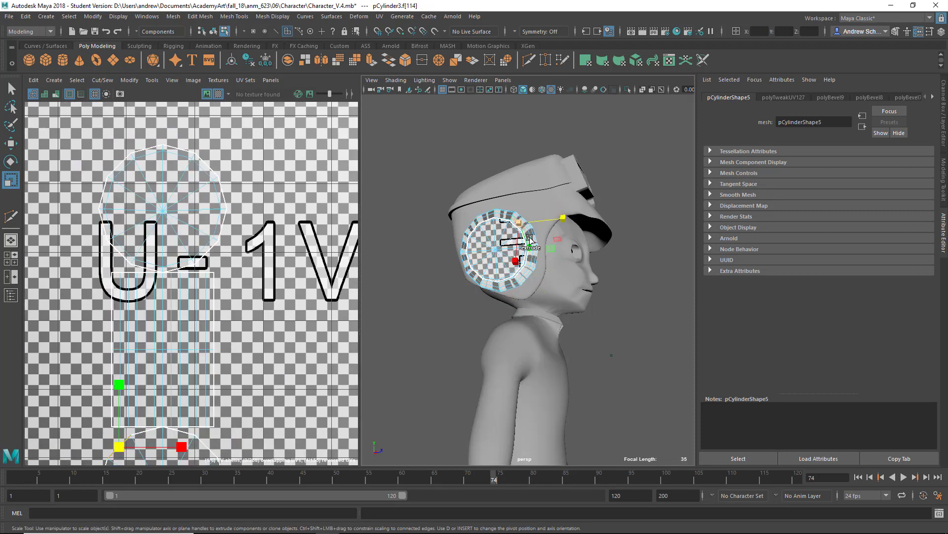
{"action": "scroll", "coordinate": [537, 243], "scroll_direction": "up", "scroll_amount": 5}
{"action": "scroll", "coordinate": [537, 243], "scroll_direction": "down", "scroll_amount": 3}
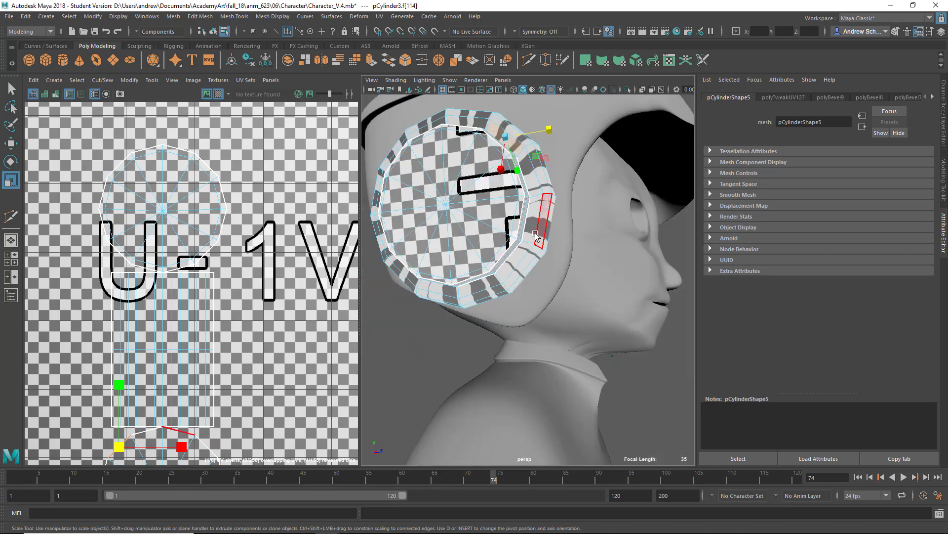
{"action": "middle_click_drag", "start_coordinate": [539, 240], "coordinate": [524, 324], "text": "alt"}
{"action": "right_click_drag", "start_coordinate": [494, 293], "coordinate": [580, 292], "text": "alt"}
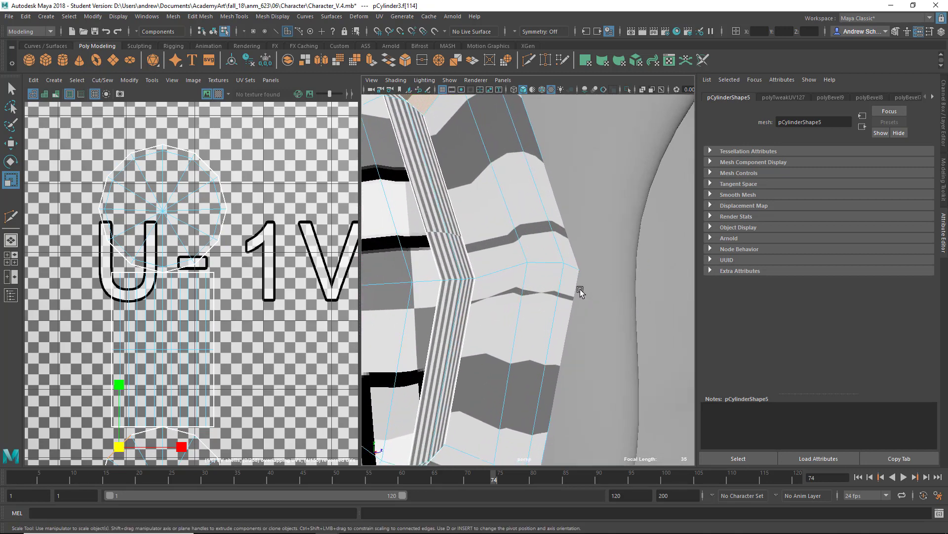
Select both halves of the rectangular shell for the ear cup's stretched side band, try unfolding them, and undo the unfold.
{"action": "left_click", "coordinate": [446, 244]}
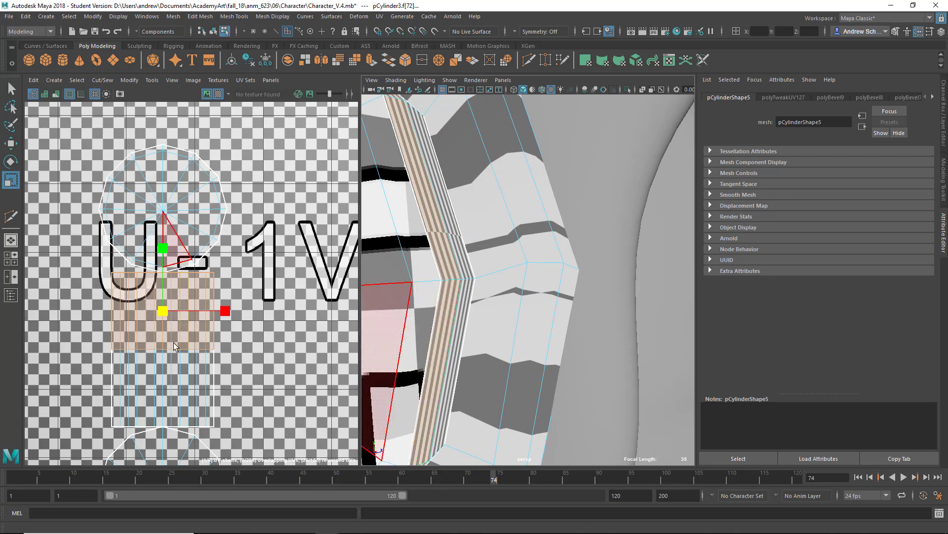
{"action": "middle_click_drag", "start_coordinate": [220, 378], "coordinate": [254, 316], "text": "alt"}
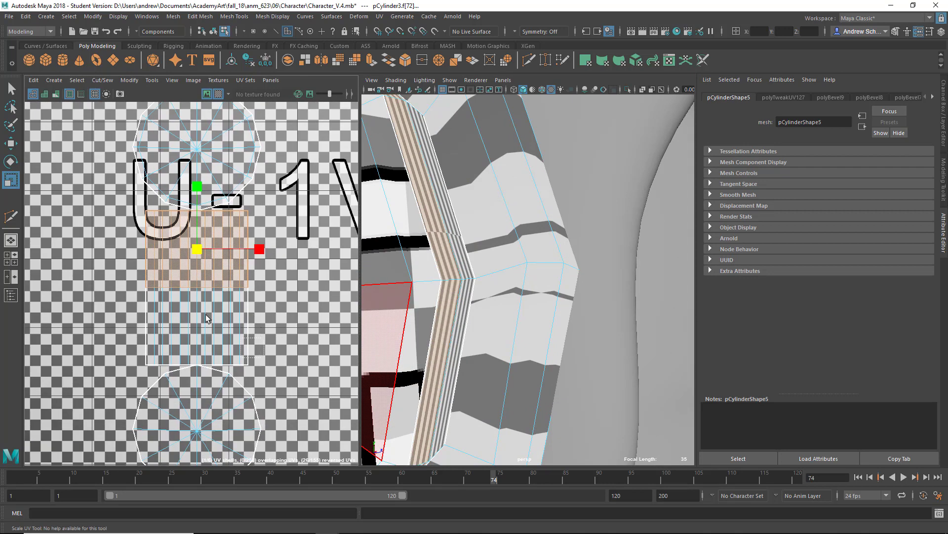
{"action": "left_click_drag", "start_coordinate": [206, 314], "coordinate": [105, 247]}
{"action": "scroll", "coordinate": [424, 301], "scroll_direction": "down", "scroll_amount": 12}
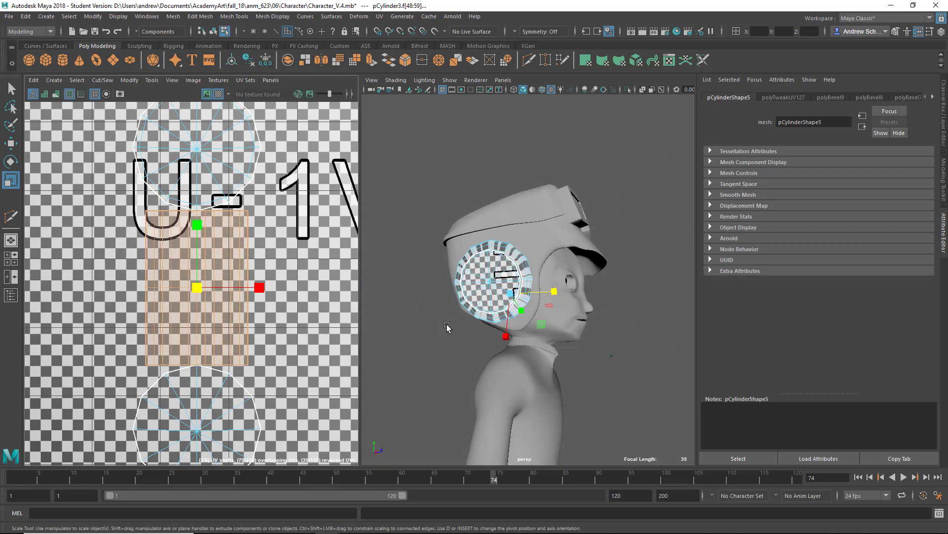
{"action": "left_click_drag", "start_coordinate": [446, 326], "coordinate": [437, 343], "text": "alt"}
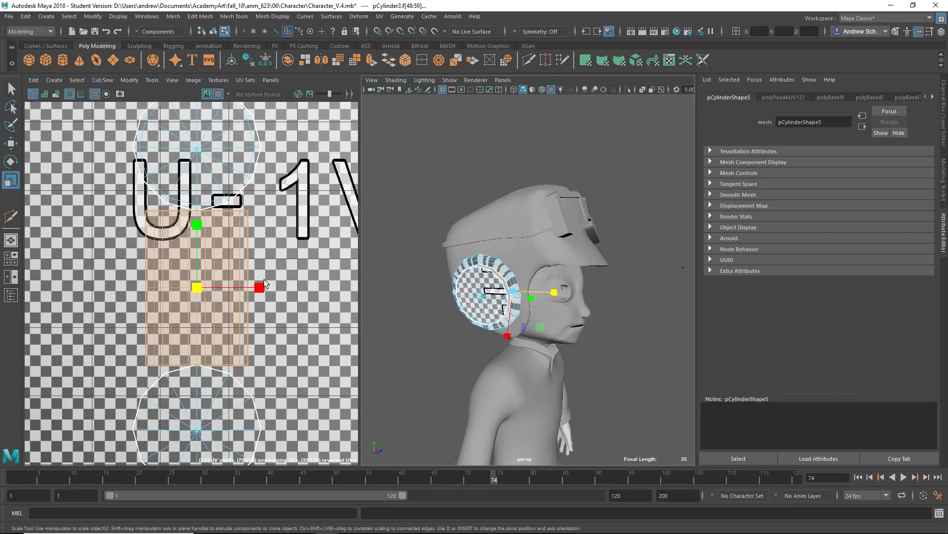
{"action": "key", "text": "ctrl+u"}
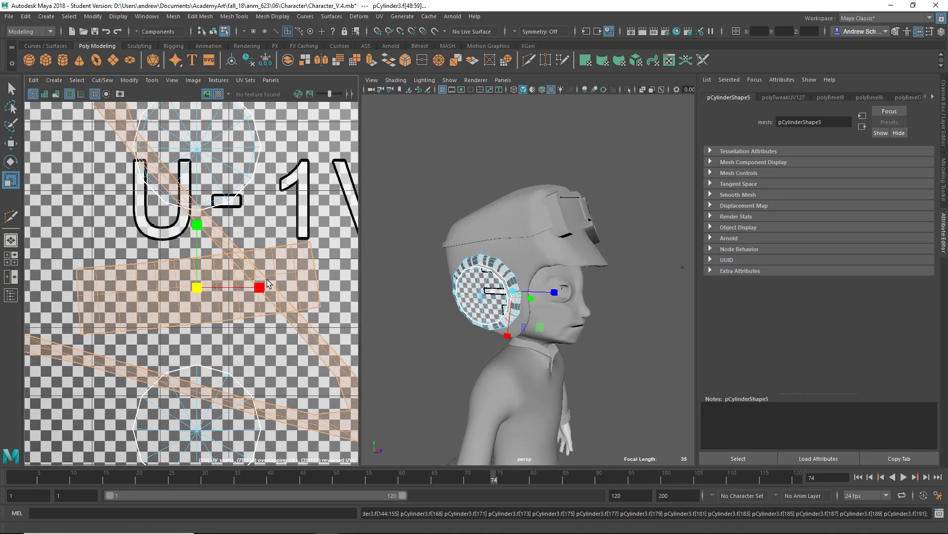
{"action": "left_click_drag", "start_coordinate": [477, 322], "coordinate": [443, 328], "text": "alt"}
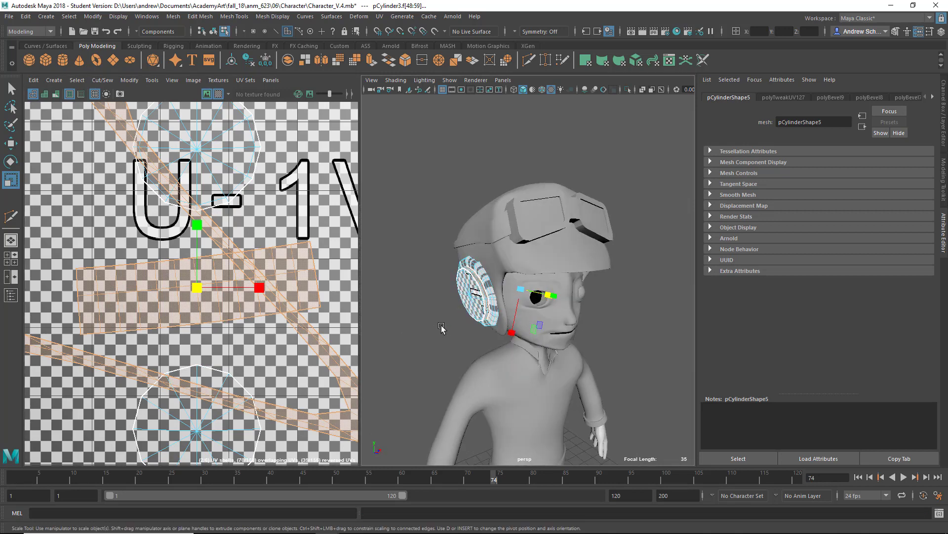
{"action": "right_click_drag", "start_coordinate": [443, 328], "coordinate": [613, 322], "text": "alt"}
{"action": "scroll", "coordinate": [296, 320], "scroll_direction": "down", "scroll_amount": 5}
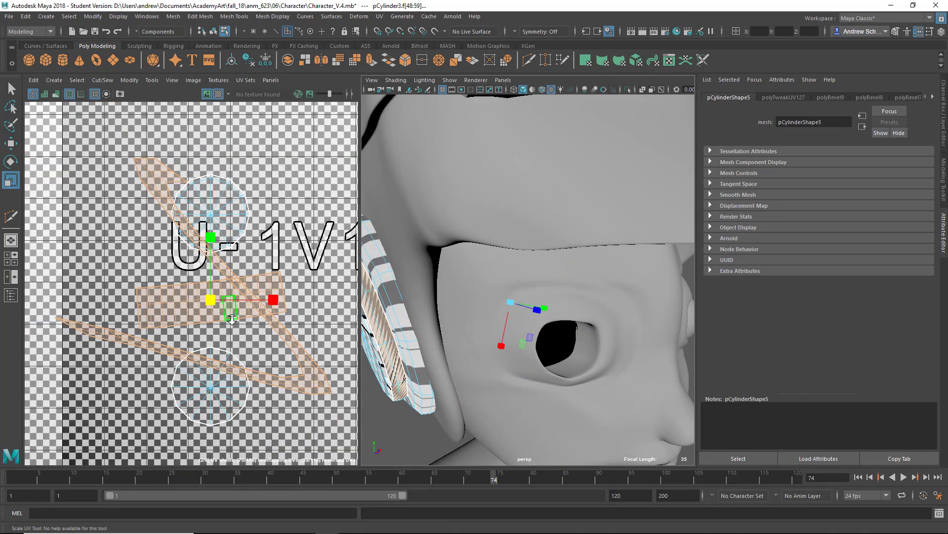
{"action": "key", "text": "ctrl+z"}
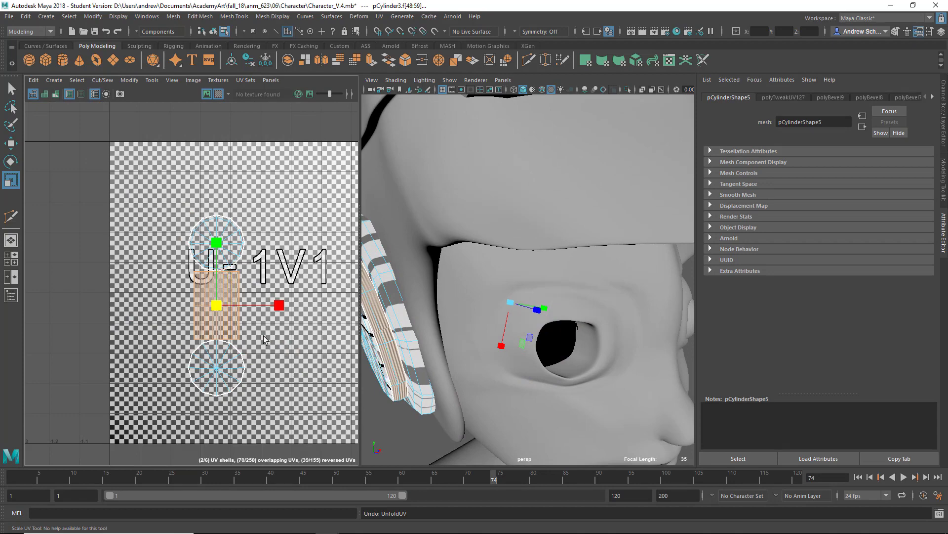
Select the edges along the lower end of the ear cup's rectangular side-band shell and cut the UVs there.
{"action": "scroll", "coordinate": [253, 326], "scroll_direction": "up", "scroll_amount": 6}
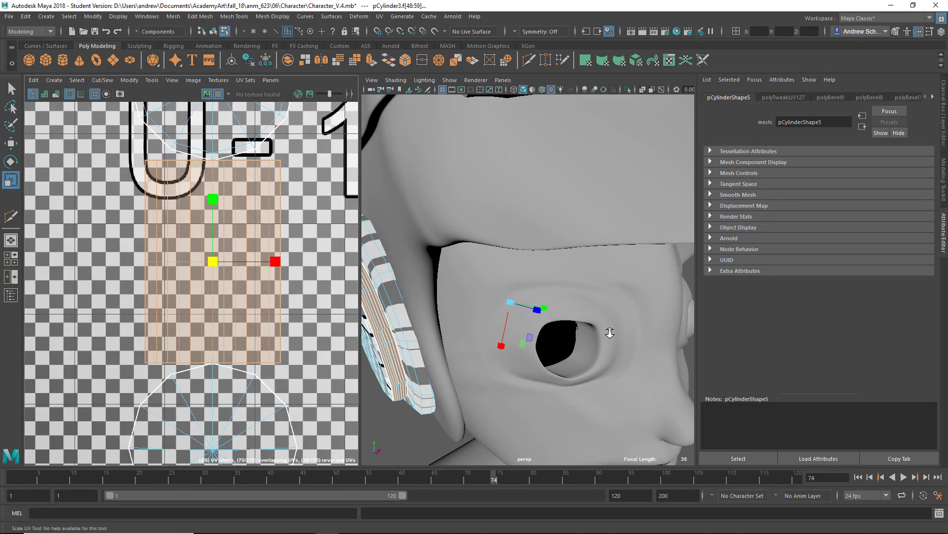
{"action": "right_click_drag", "start_coordinate": [276, 329], "coordinate": [276, 264]}
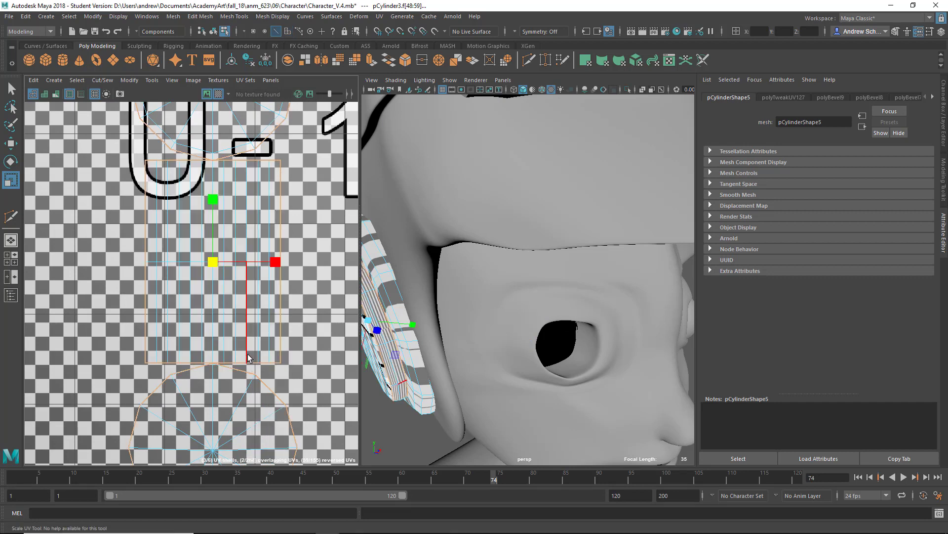
{"action": "left_click", "coordinate": [254, 362]}
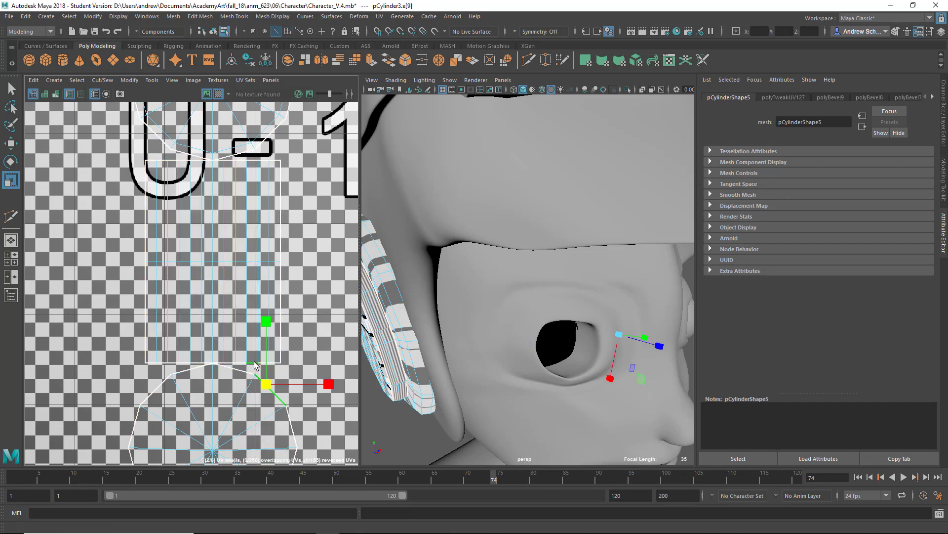
{"action": "left_click", "coordinate": [279, 364]}
{"action": "left_click", "coordinate": [154, 366]}
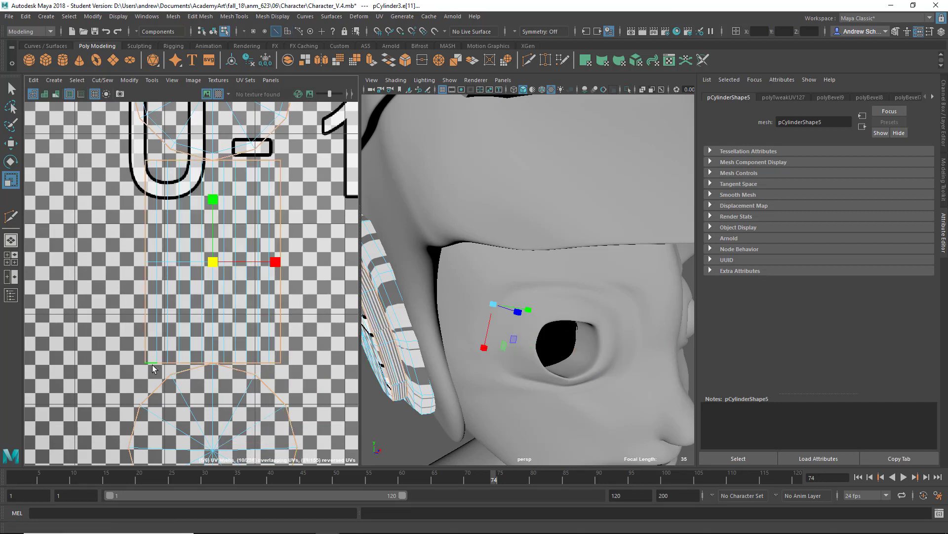
{"action": "left_click", "coordinate": [150, 364]}
{"action": "left_click", "coordinate": [164, 364], "text": "shift"}
{"action": "left_click", "coordinate": [181, 364], "text": "shift"}
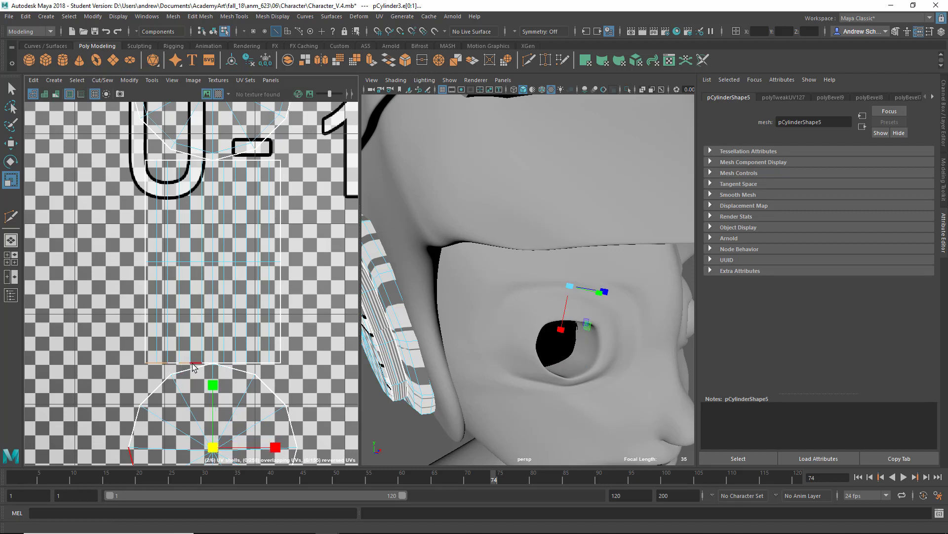
{"action": "left_click", "coordinate": [193, 365], "text": "shift"}
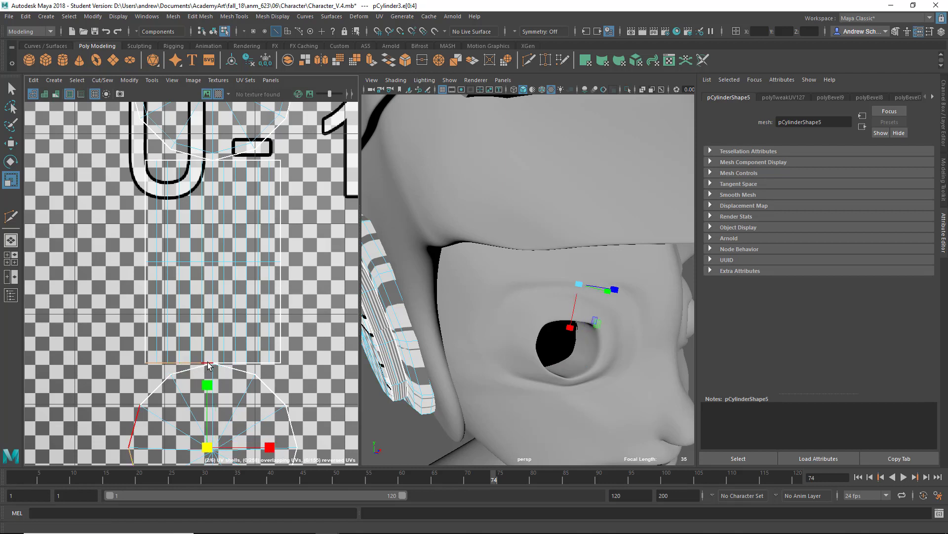
{"action": "left_click", "coordinate": [215, 364], "text": "shift"}
{"action": "left_click", "coordinate": [232, 364], "text": "shift"}
{"action": "left_click", "coordinate": [233, 363], "text": "shift"}
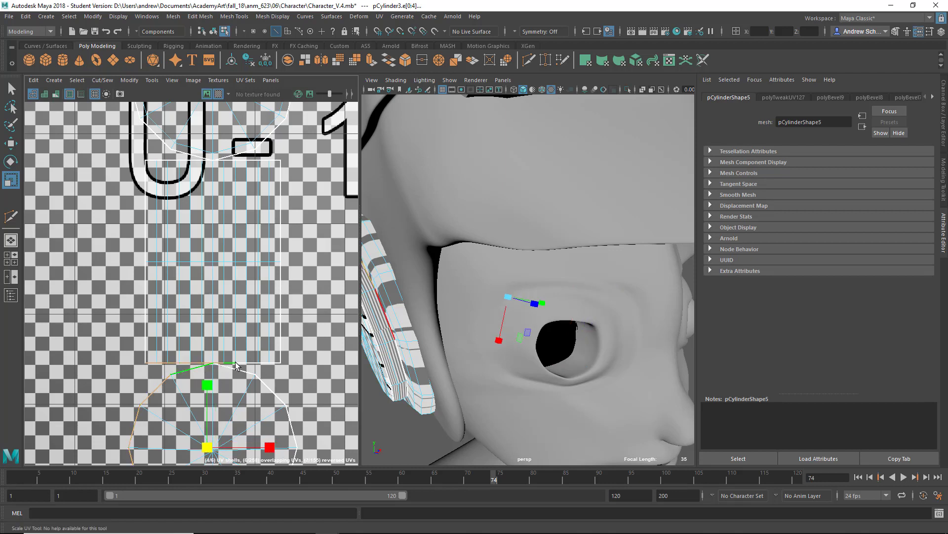
{"action": "left_click", "coordinate": [242, 364], "text": "shift"}
{"action": "left_click", "coordinate": [264, 366], "text": "shift"}
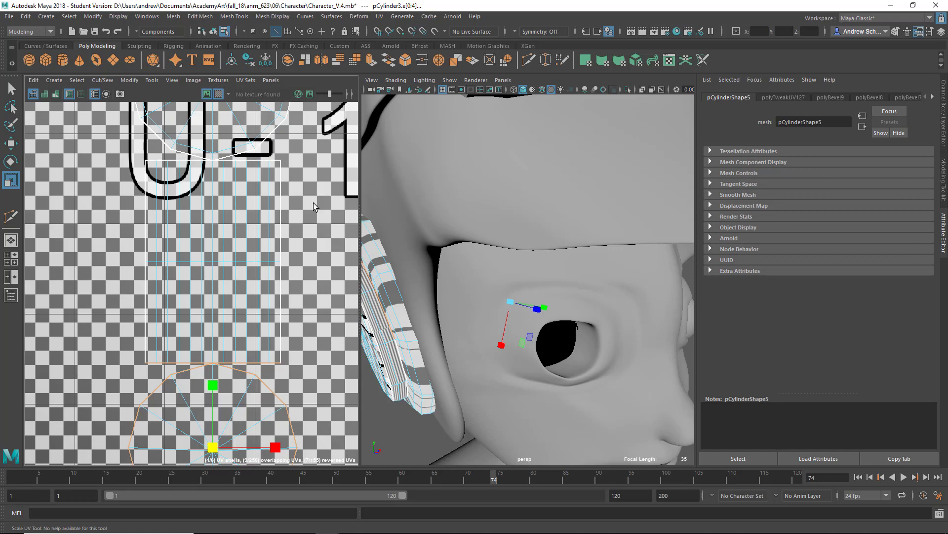
{"action": "key", "text": "ctrl+x"}
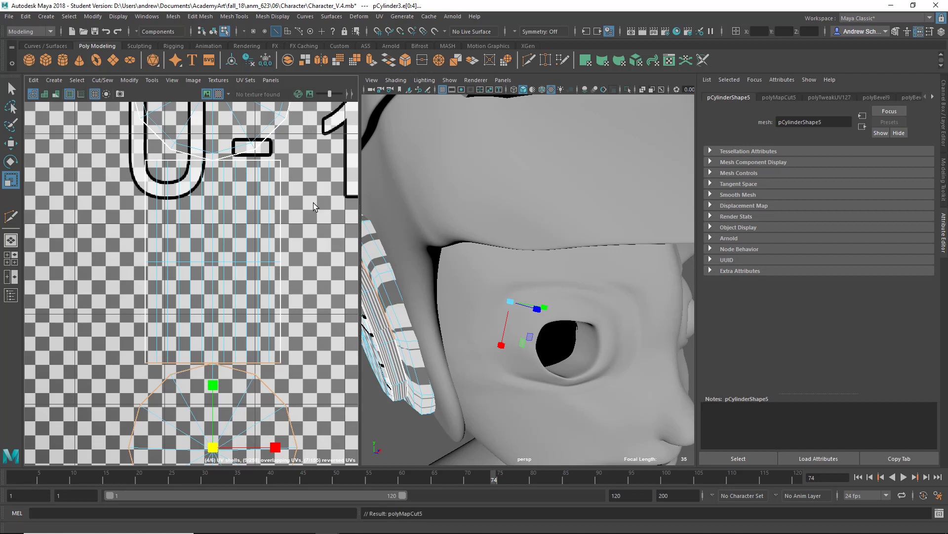
{"action": "middle_click_drag", "start_coordinate": [164, 162], "coordinate": [170, 210], "text": "alt"}
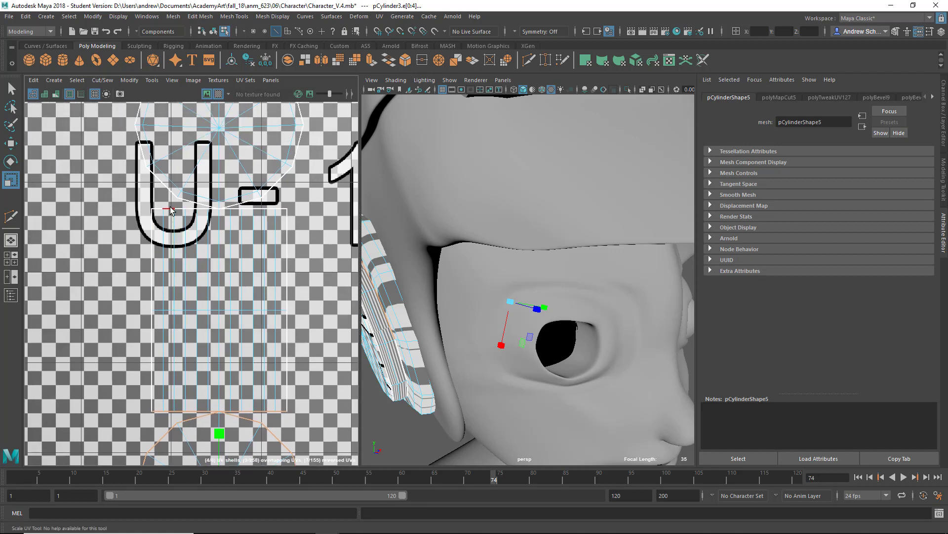
Select the edges along the upper end of the ear cup's rectangular side-band shell and cut the UVs there.
{"action": "double_click", "coordinate": [170, 210]}
{"action": "scroll", "coordinate": [227, 288], "scroll_direction": "down", "scroll_amount": 2}
{"action": "scroll", "coordinate": [225, 289], "scroll_direction": "up", "scroll_amount": 2}
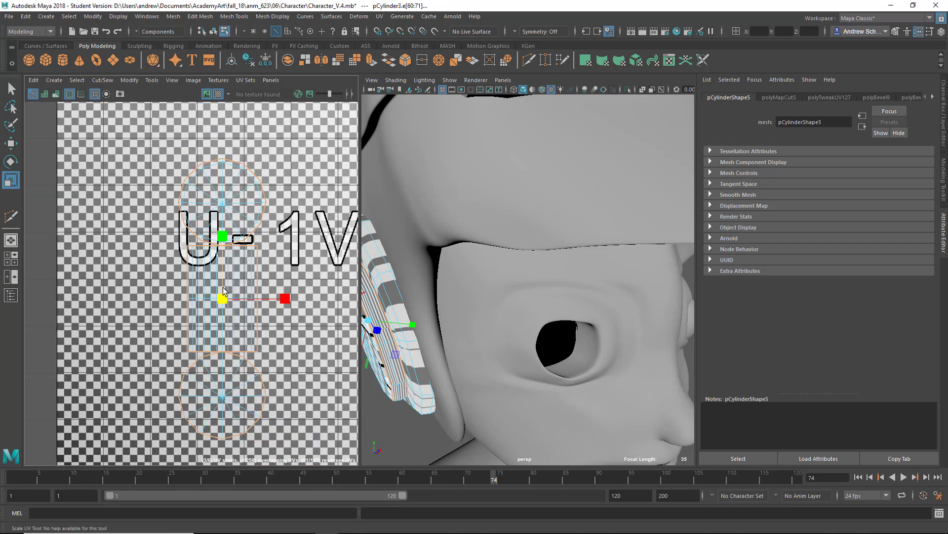
{"action": "key", "text": "ctrl+x"}
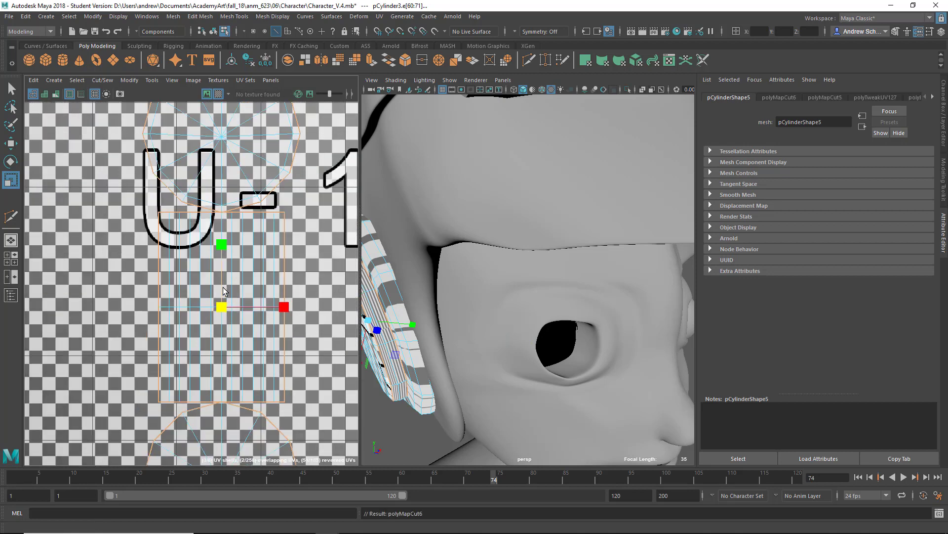
Try unfolding all of the ear cup's UV shells together, undo the unfold, and clear the selection.
{"action": "scroll", "coordinate": [224, 291], "scroll_direction": "down", "scroll_amount": 3}
{"action": "right_click_drag", "start_coordinate": [236, 343], "coordinate": [236, 370]}
{"action": "left_click_drag", "start_coordinate": [315, 450], "coordinate": [161, 179]}
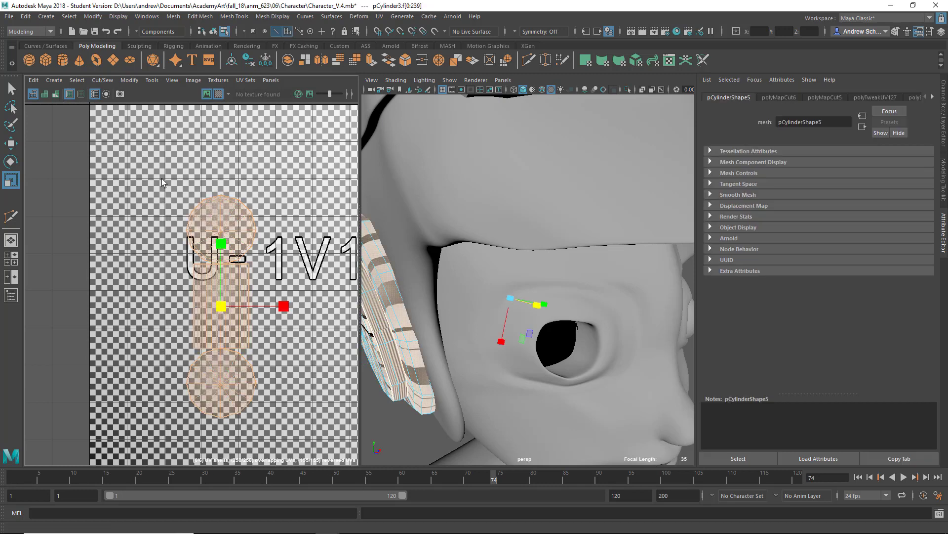
{"action": "key", "text": "ctrl+u"}
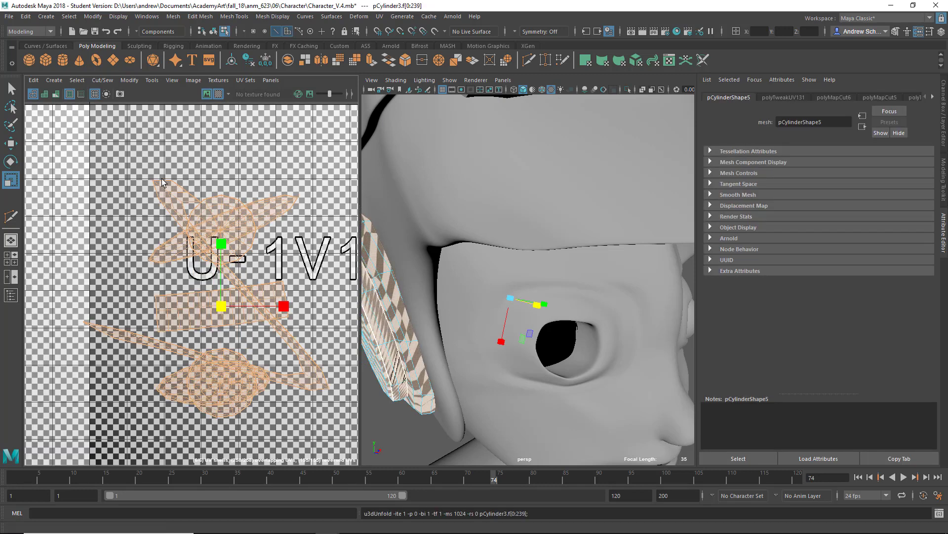
{"action": "key", "text": "ctrl+z"}
{"action": "left_click", "coordinate": [321, 357]}
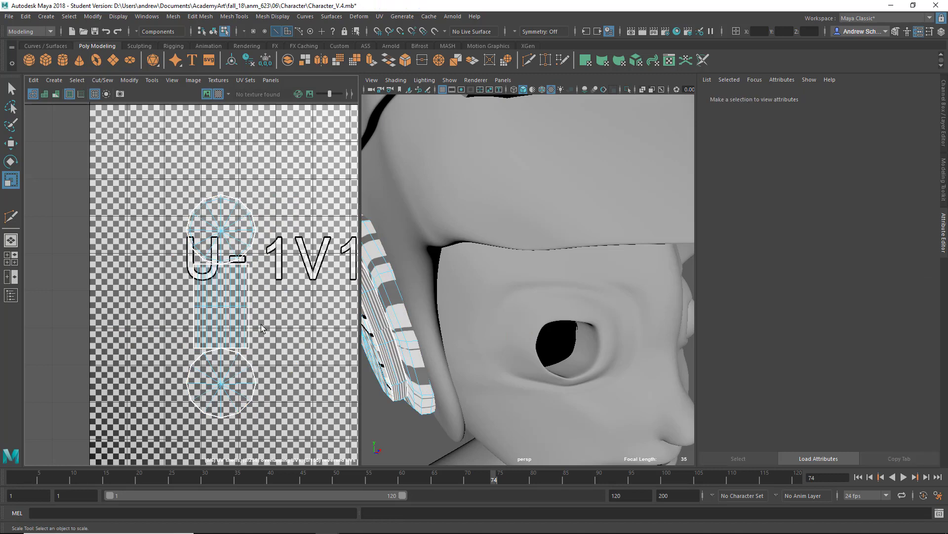
Select the rectangular shell's faces and examine where they sit on the ear cup's side band.
{"action": "right_click_drag", "start_coordinate": [222, 310], "coordinate": [223, 328]}
{"action": "left_click_drag", "start_coordinate": [167, 307], "coordinate": [138, 268]}
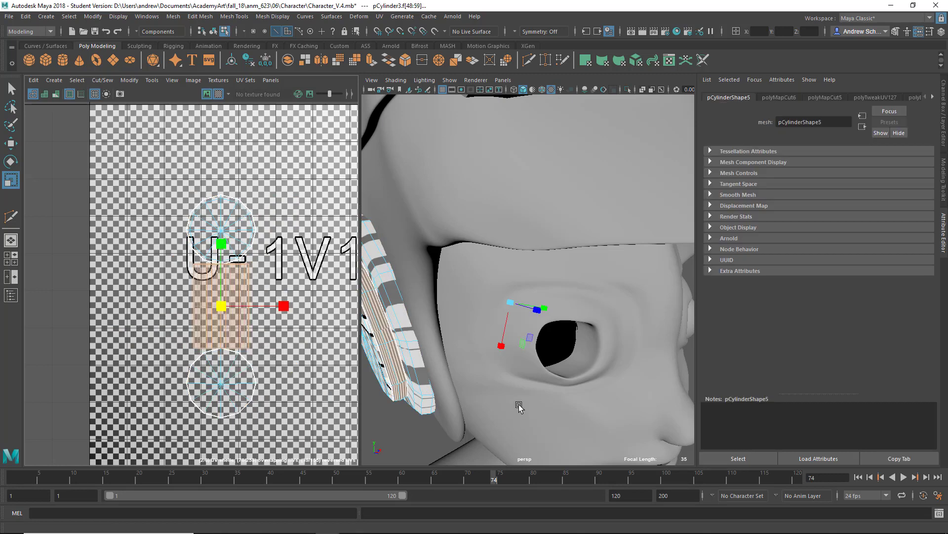
{"action": "key", "text": "f"}
{"action": "left_click_drag", "start_coordinate": [581, 374], "coordinate": [631, 363], "text": "alt"}
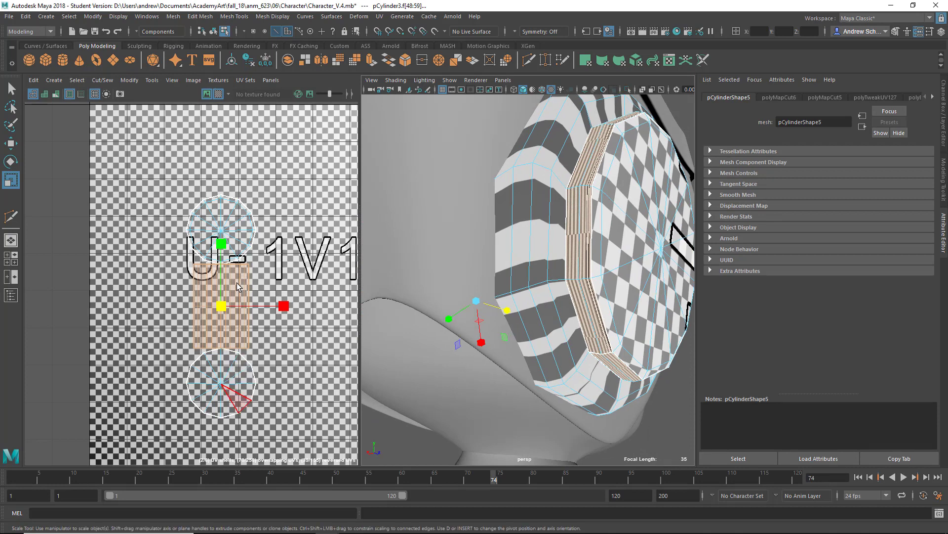
Select the lengthwise middle edges of the rectangular side-band shell, check them in wireframe, and cut the UVs there.
{"action": "right_click_drag", "start_coordinate": [236, 283], "coordinate": [237, 275]}
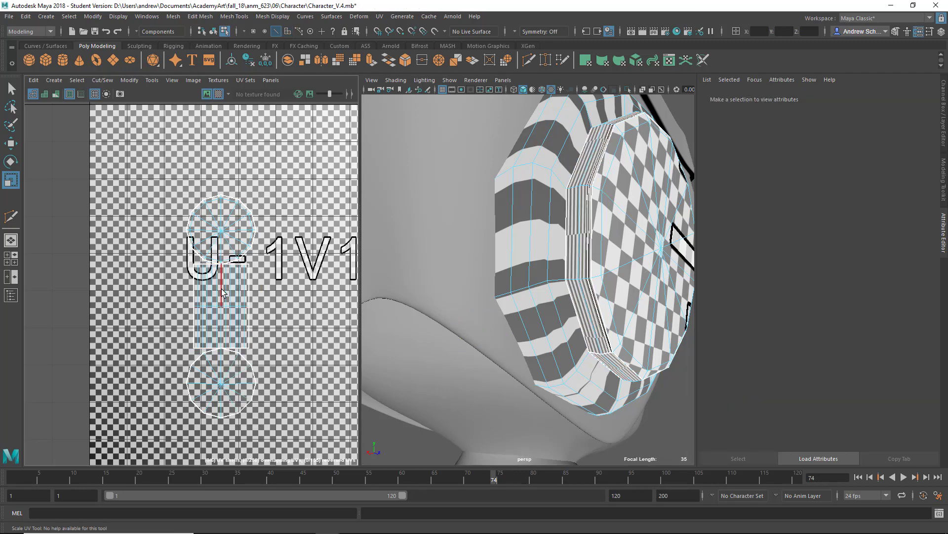
{"action": "left_click", "coordinate": [222, 293]}
{"action": "left_click_drag", "start_coordinate": [619, 309], "coordinate": [508, 341], "text": "alt"}
{"action": "key", "text": "4"}
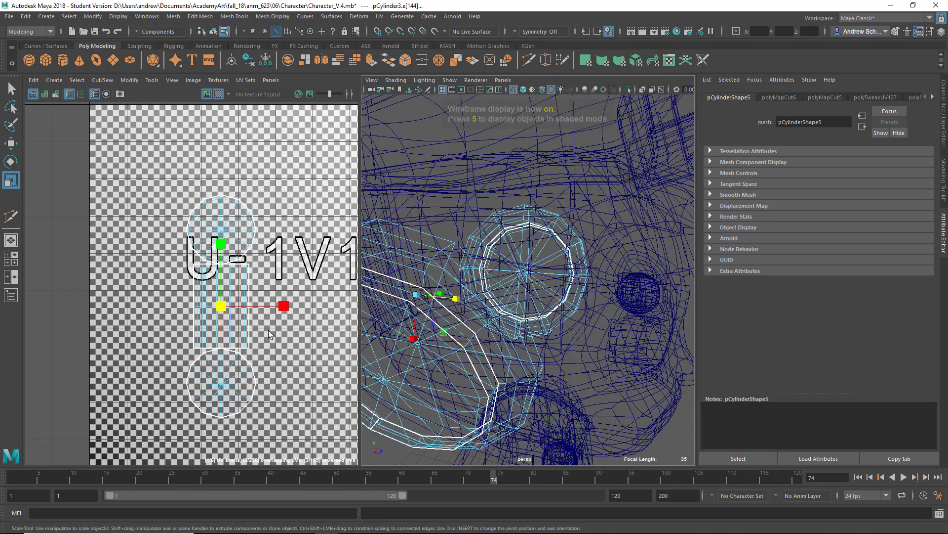
{"action": "key", "text": "ctrl+x"}
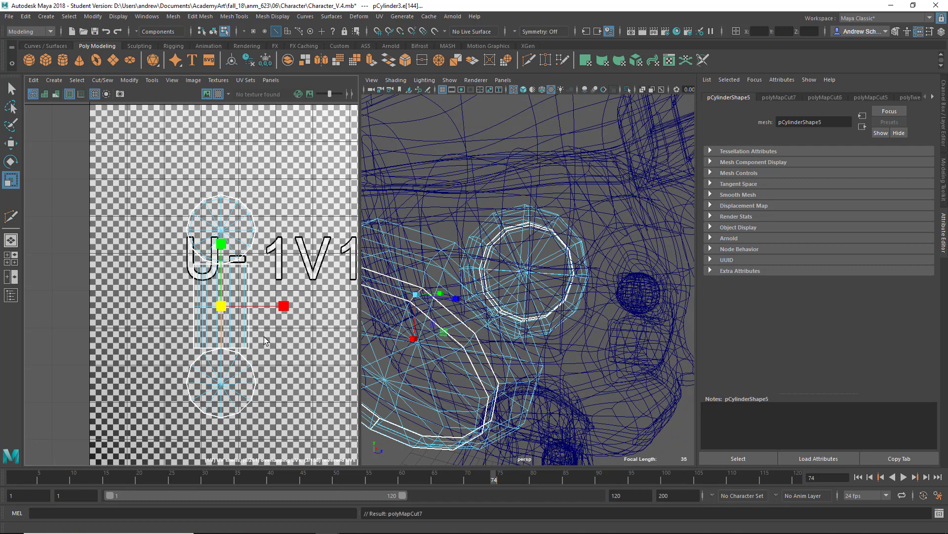
Try unfolding the rectangular side-band faces, inspect the ear cup in wireframe and textured display, and undo the unfold.
{"action": "right_click_drag", "start_coordinate": [263, 336], "coordinate": [265, 362]}
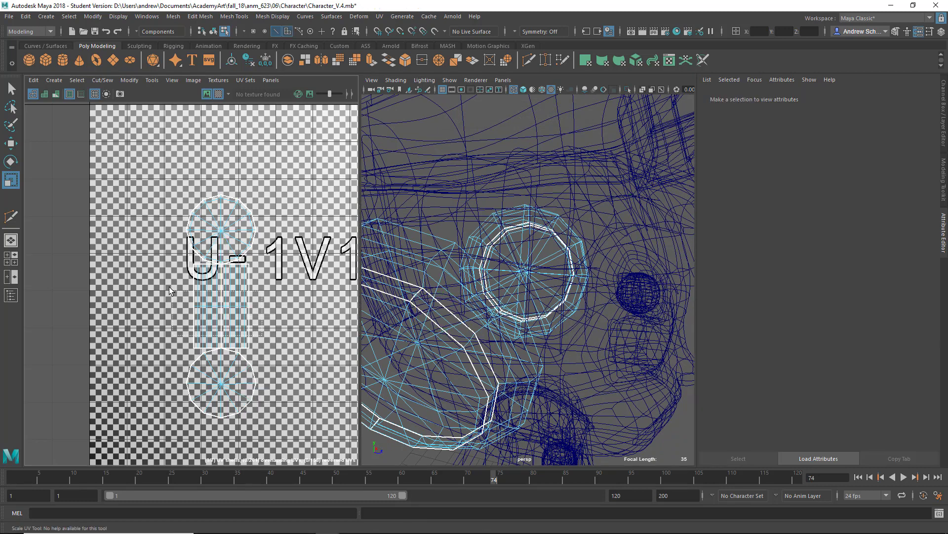
{"action": "left_click_drag", "start_coordinate": [161, 274], "coordinate": [159, 272]}
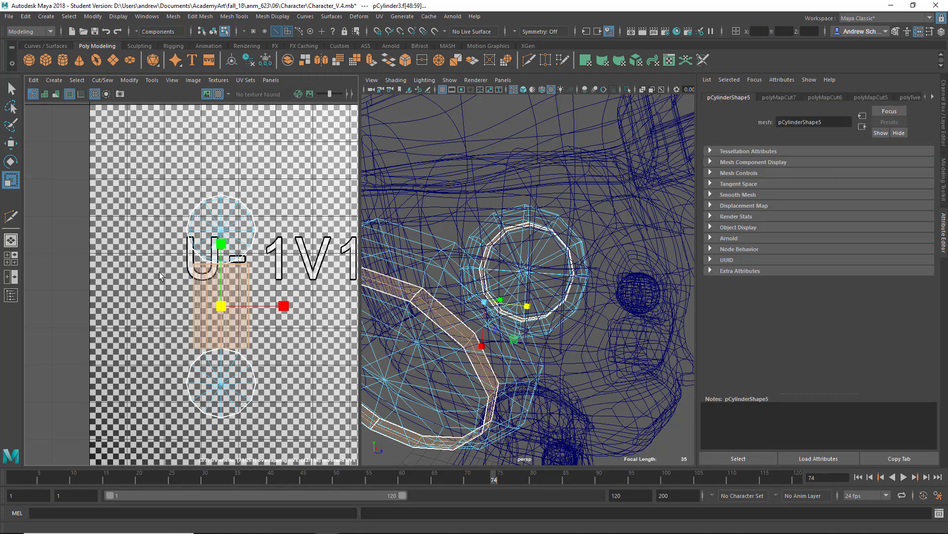
{"action": "key", "text": "ctrl+u"}
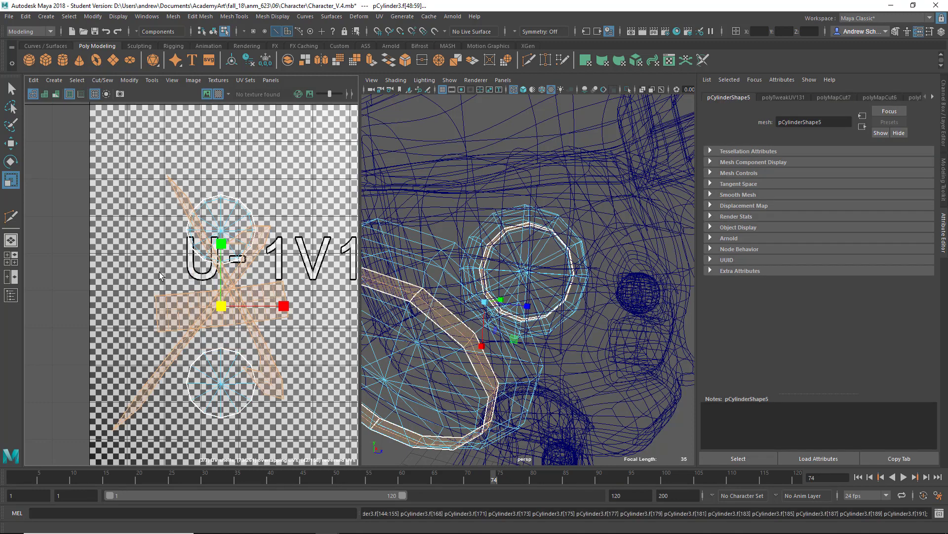
{"action": "middle_click_drag", "start_coordinate": [522, 309], "coordinate": [632, 304], "text": "alt"}
{"action": "left_click_drag", "start_coordinate": [632, 304], "coordinate": [595, 301], "text": "alt"}
{"action": "key", "text": "6"}
{"action": "left_click_drag", "start_coordinate": [487, 337], "coordinate": [438, 334], "text": "alt"}
{"action": "key", "text": "ctrl+z"}
Separate the overlapping side-band shells, moving the wide shell left of the round caps and the two narrow shells to their right.
{"action": "right_click_drag", "start_coordinate": [231, 327], "coordinate": [211, 315]}
{"action": "left_click", "coordinate": [226, 319]}
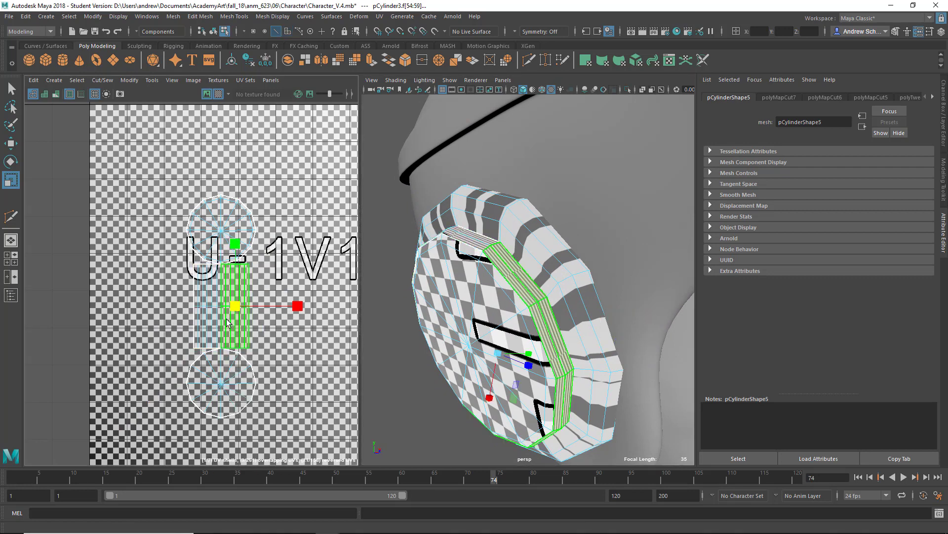
{"action": "key", "text": "w"}
{"action": "left_click_drag", "start_coordinate": [239, 309], "coordinate": [319, 284]}
{"action": "left_click", "coordinate": [227, 307]}
{"action": "left_click_drag", "start_coordinate": [226, 307], "coordinate": [141, 306]}
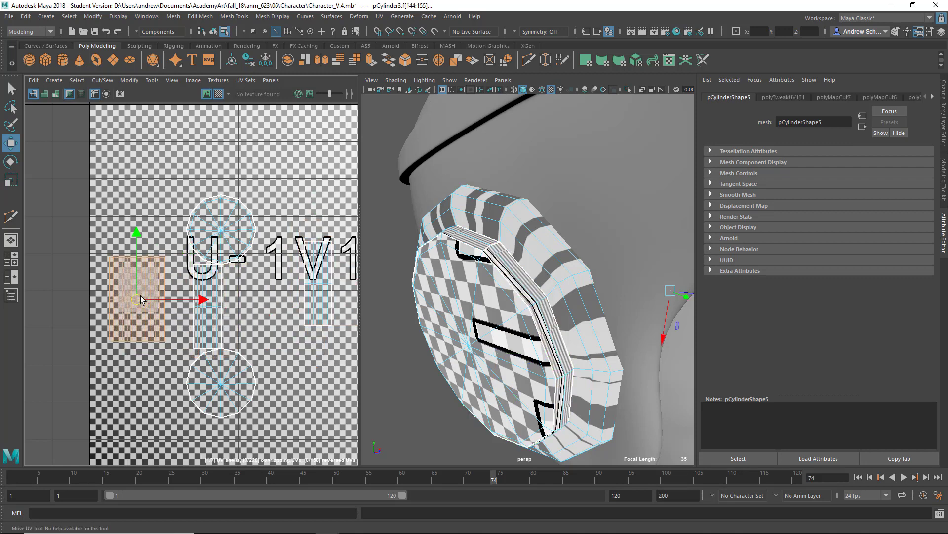
{"action": "left_click", "coordinate": [208, 304]}
{"action": "left_click_drag", "start_coordinate": [208, 306], "coordinate": [270, 310]}
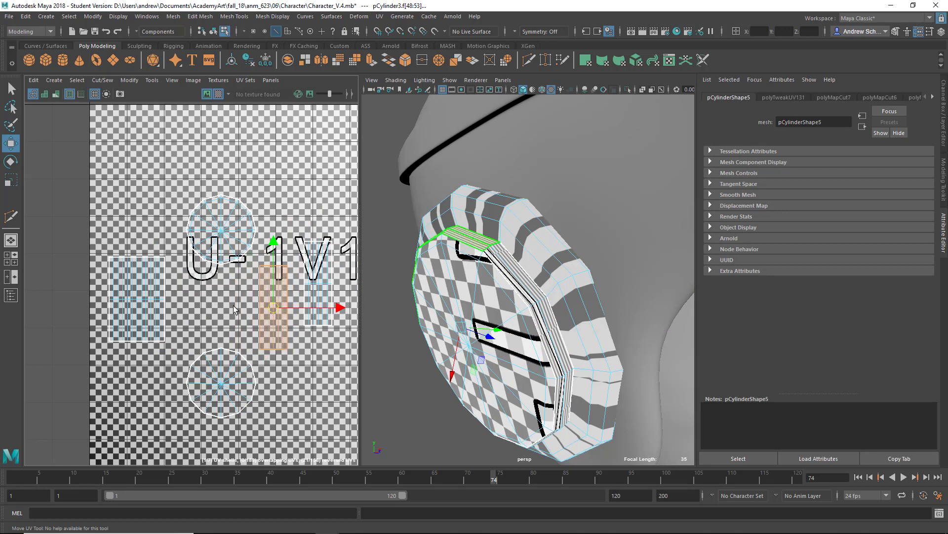
Select the wide side-band shell and both narrow side-band shells together.
{"action": "left_click", "coordinate": [155, 305]}
{"action": "left_click", "coordinate": [277, 307], "text": "shift"}
{"action": "left_click", "coordinate": [319, 289], "text": "shift"}
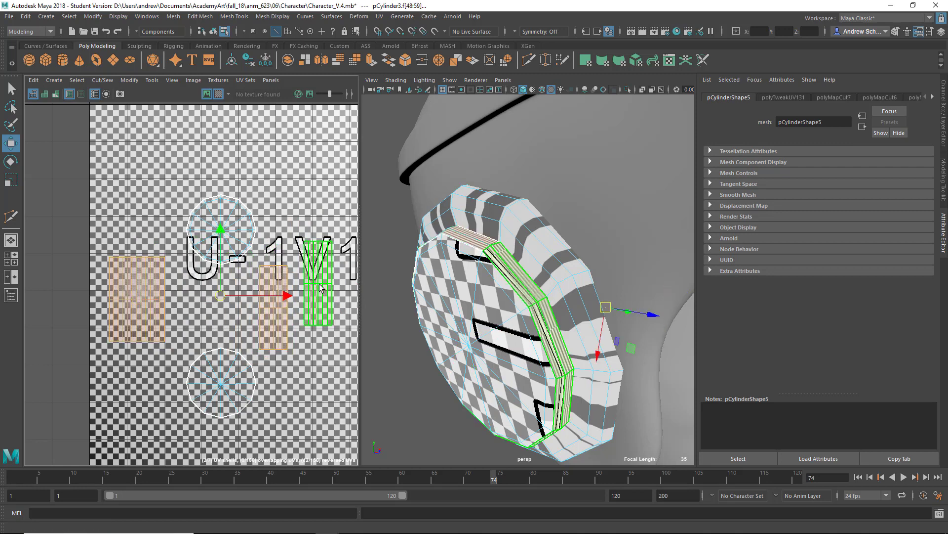
Rescale the rightmost rectangular UV shell into a thin horizontal strip with even checkers and move it above the upper circular shell.
{"action": "key", "text": "ctrl+u"}
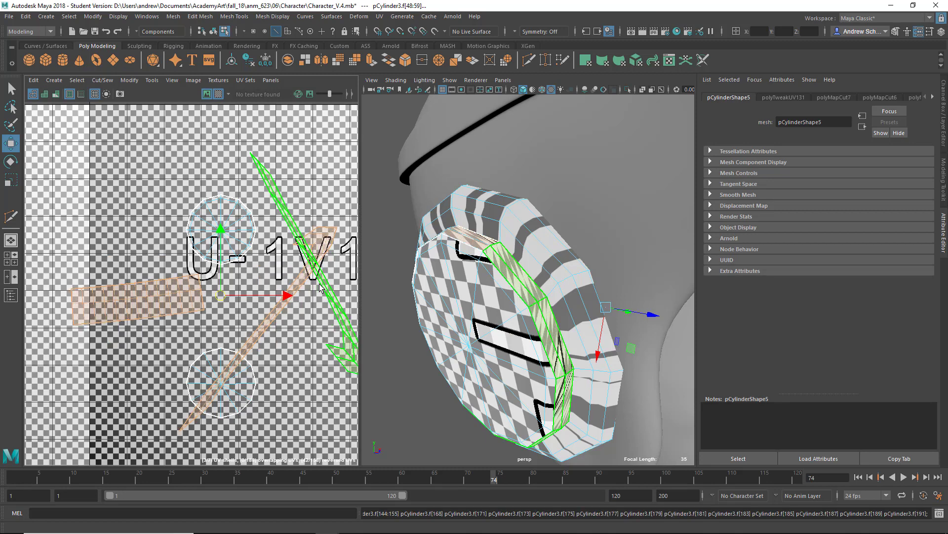
{"action": "key", "text": "ctrl+z"}
{"action": "left_click", "coordinate": [324, 304]}
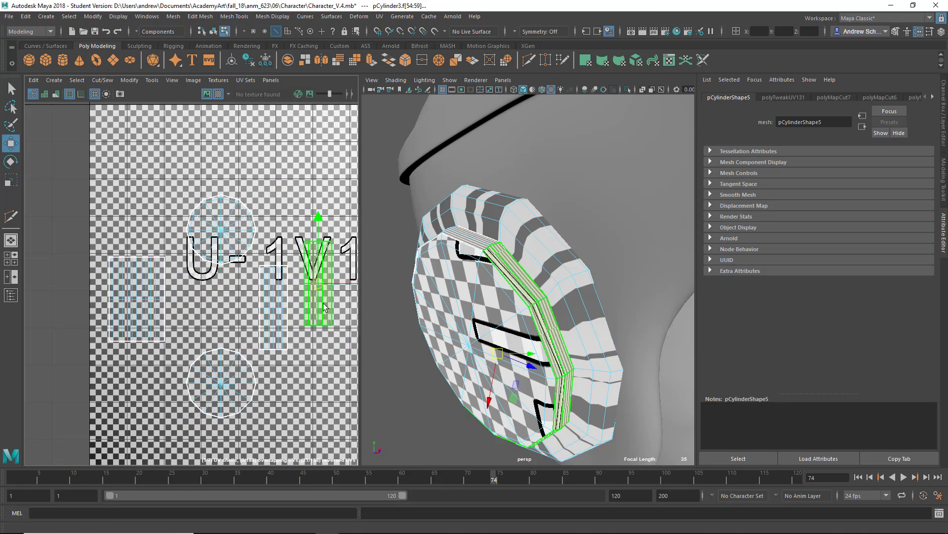
{"action": "left_click_drag", "start_coordinate": [554, 317], "coordinate": [572, 334], "text": "alt"}
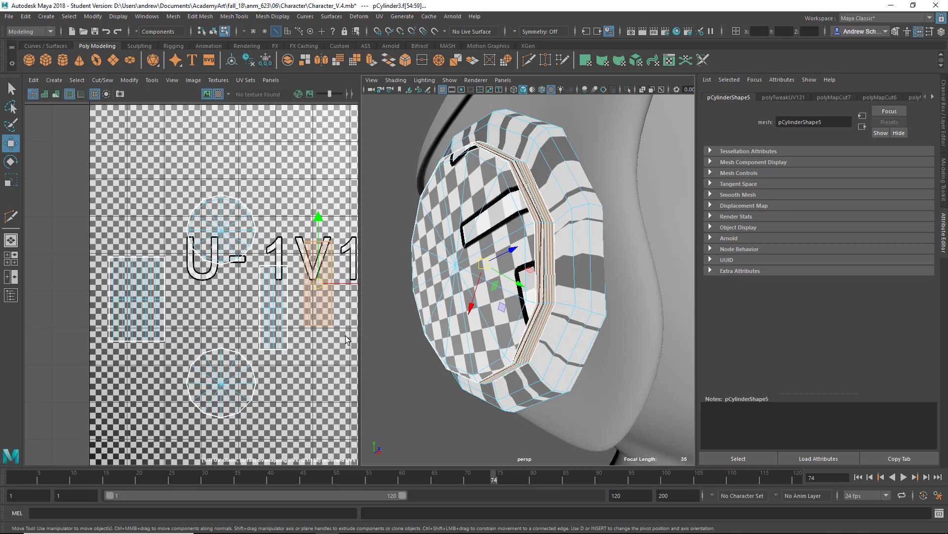
{"action": "key", "text": "r"}
{"action": "left_click_drag", "start_coordinate": [319, 212], "coordinate": [327, 262]}
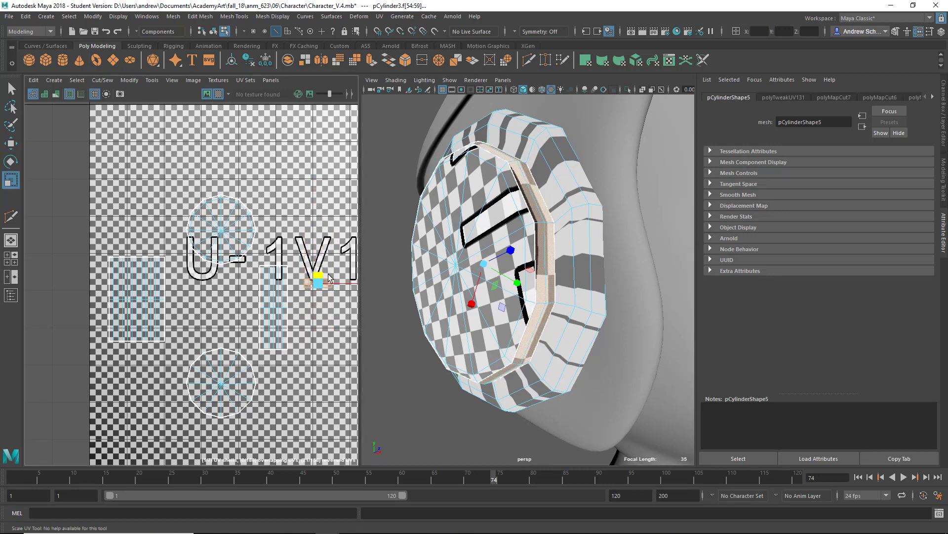
{"action": "left_click_drag", "start_coordinate": [321, 283], "coordinate": [549, 278]}
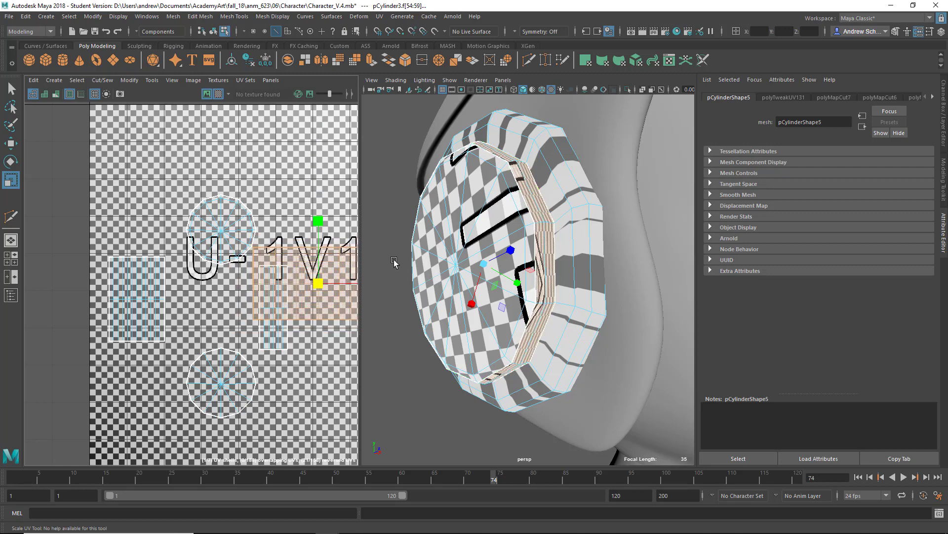
{"action": "left_click_drag", "start_coordinate": [320, 224], "coordinate": [331, 276]}
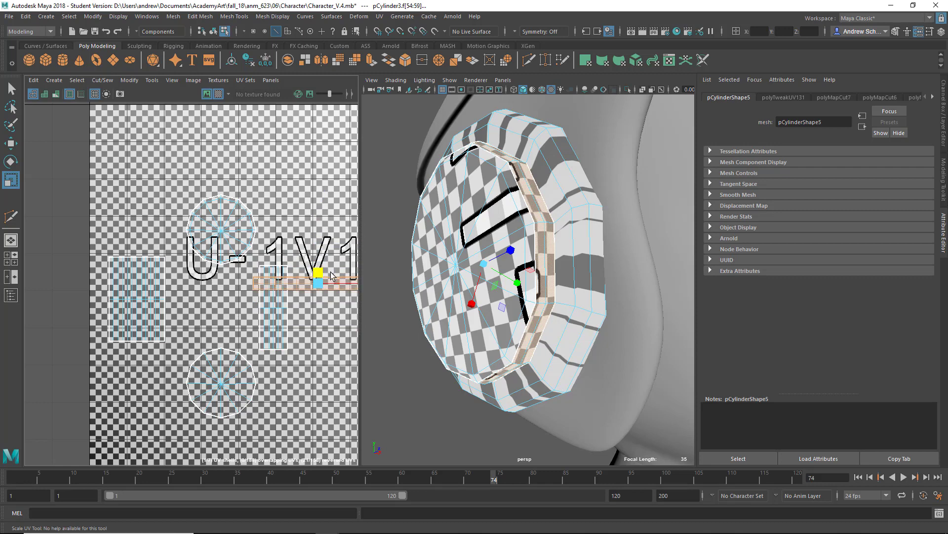
{"action": "key", "text": "w"}
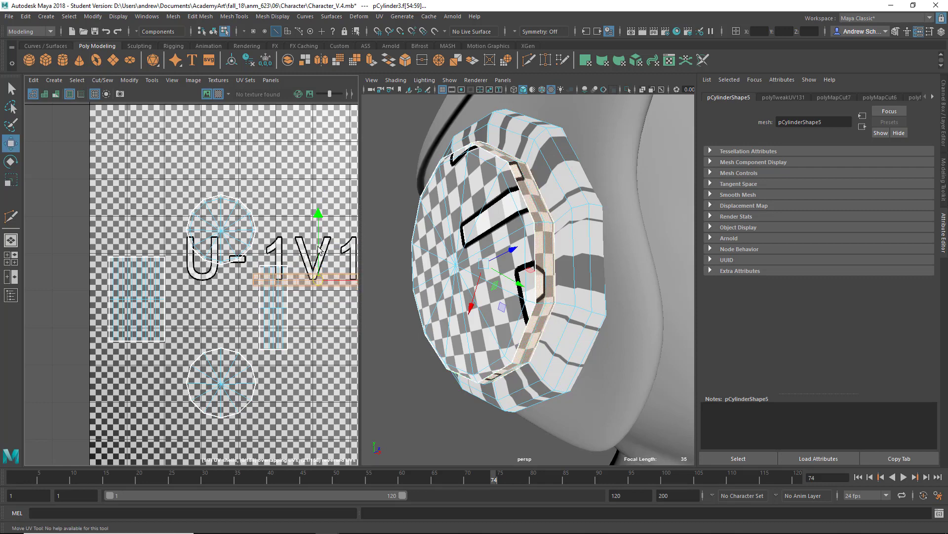
{"action": "left_click_drag", "start_coordinate": [316, 285], "coordinate": [221, 148]}
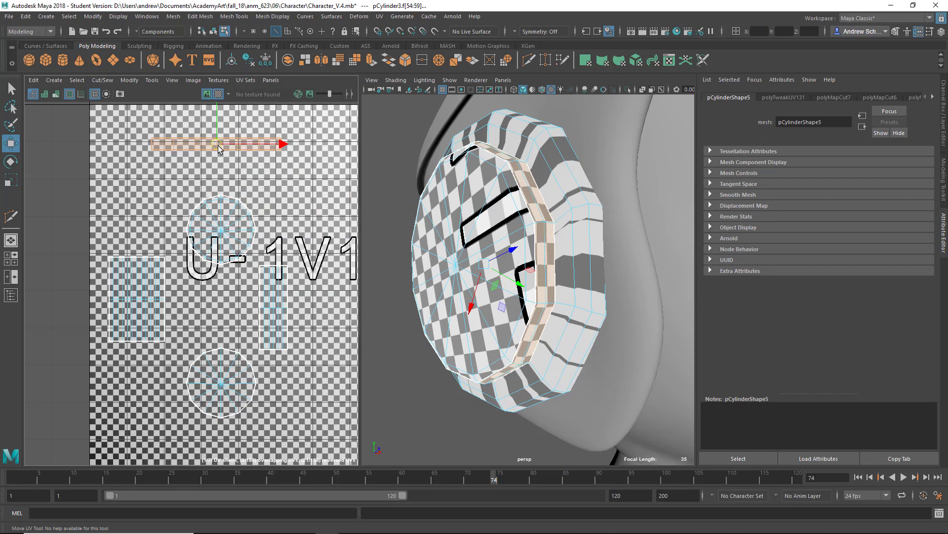
Flatten and widen the narrow rectangular UV shell between the circles and the U-1V1 tile edge until its rim checkers look even.
{"action": "left_click", "coordinate": [274, 292]}
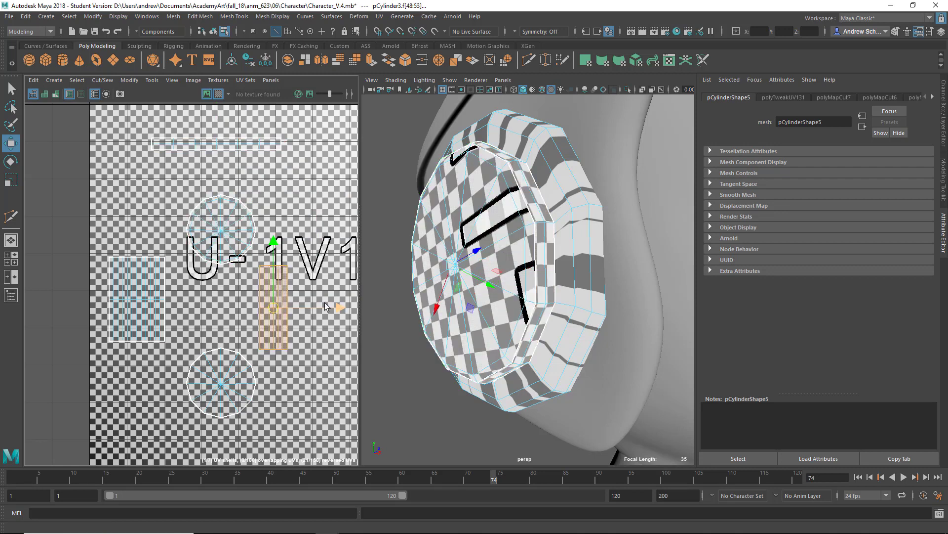
{"action": "left_click_drag", "start_coordinate": [538, 353], "coordinate": [635, 361], "text": "alt"}
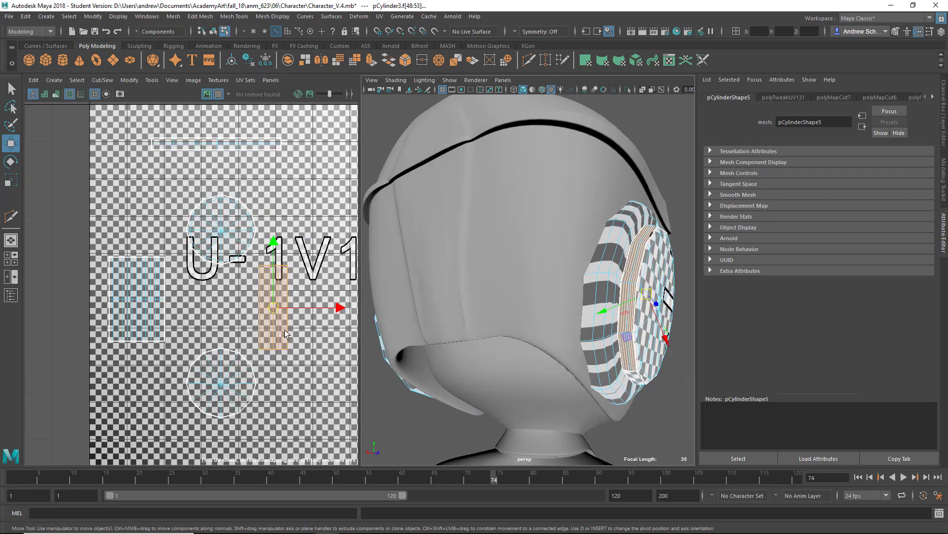
{"action": "key", "text": "r"}
{"action": "left_click_drag", "start_coordinate": [335, 309], "coordinate": [413, 322]}
{"action": "key", "text": "ctrl+z"}
{"action": "left_click_drag", "start_coordinate": [274, 245], "coordinate": [318, 306]}
{"action": "middle_click_drag", "start_coordinate": [318, 305], "coordinate": [386, 305]}
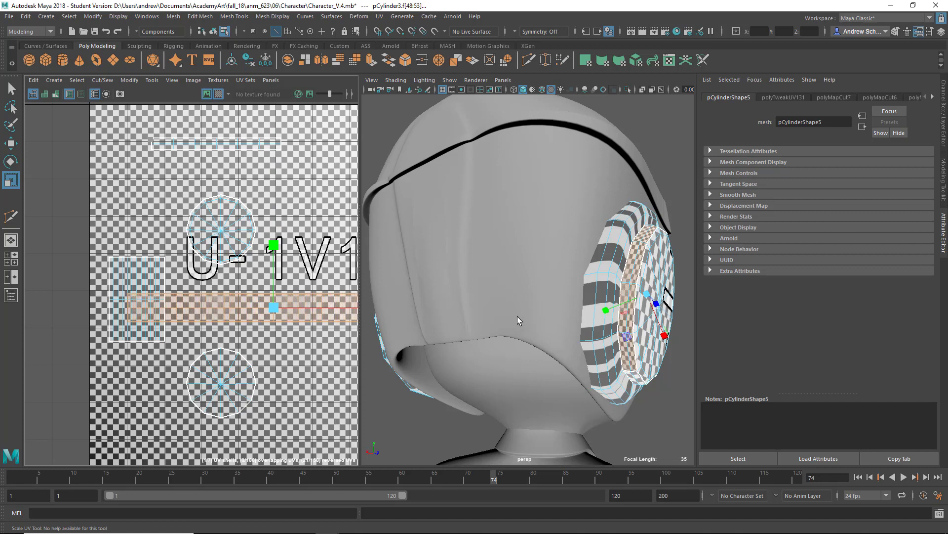
{"action": "left_click_drag", "start_coordinate": [522, 319], "coordinate": [518, 319]}
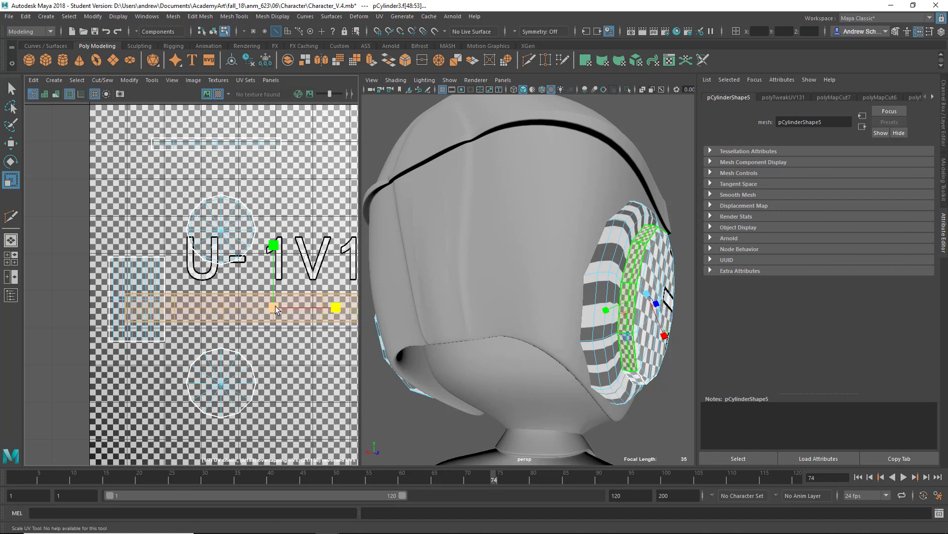
Move the second strip directly below the first and scale it down uniformly to about the same length.
{"action": "left_click_drag", "start_coordinate": [275, 306], "coordinate": [227, 173]}
{"action": "key", "text": "w"}
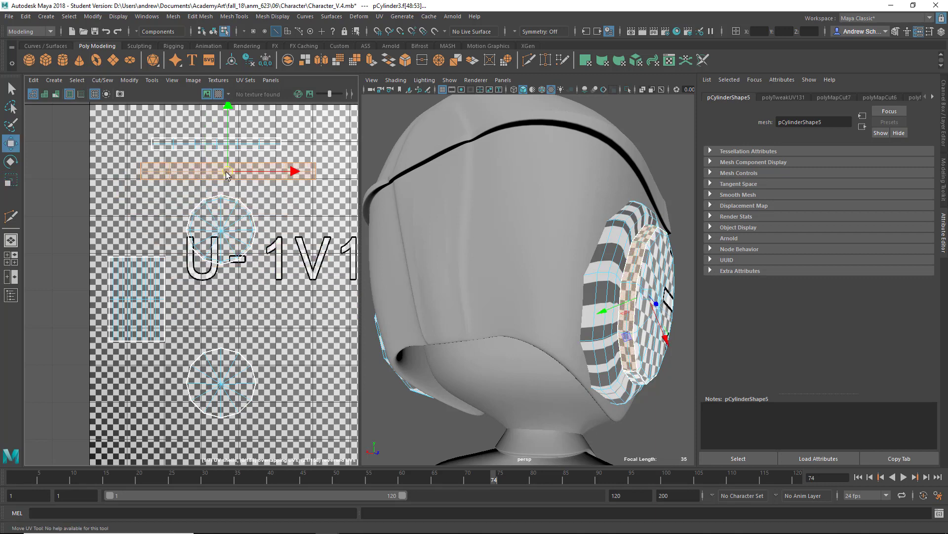
{"action": "key", "text": "r"}
{"action": "middle_click_drag", "start_coordinate": [227, 173], "coordinate": [210, 175]}
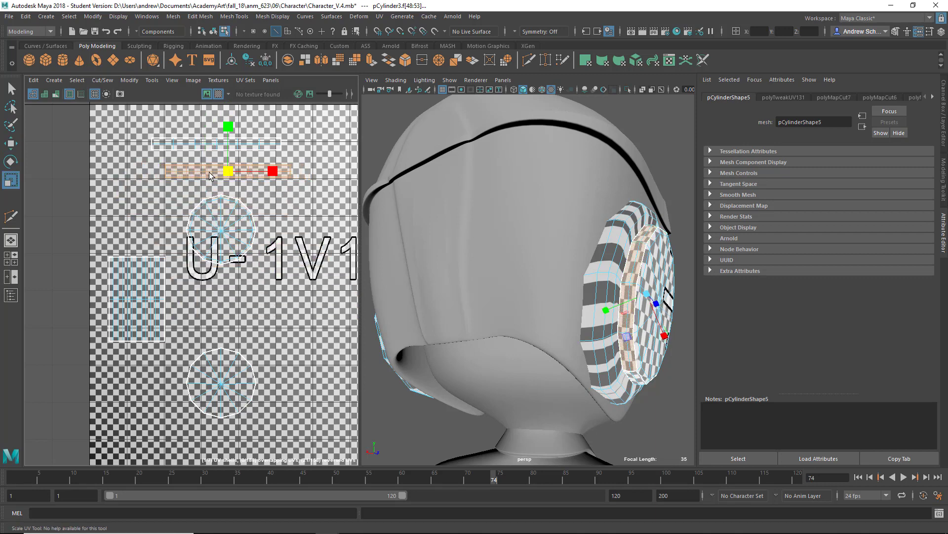
{"action": "key", "text": "w"}
{"action": "left_click_drag", "start_coordinate": [227, 173], "coordinate": [216, 168]}
Select the remaining wide rectangular UV shell and flatten it vertically into a short strip.
{"action": "left_click_drag", "start_coordinate": [568, 304], "coordinate": [429, 315], "text": "alt"}
{"action": "left_click", "coordinate": [141, 312]}
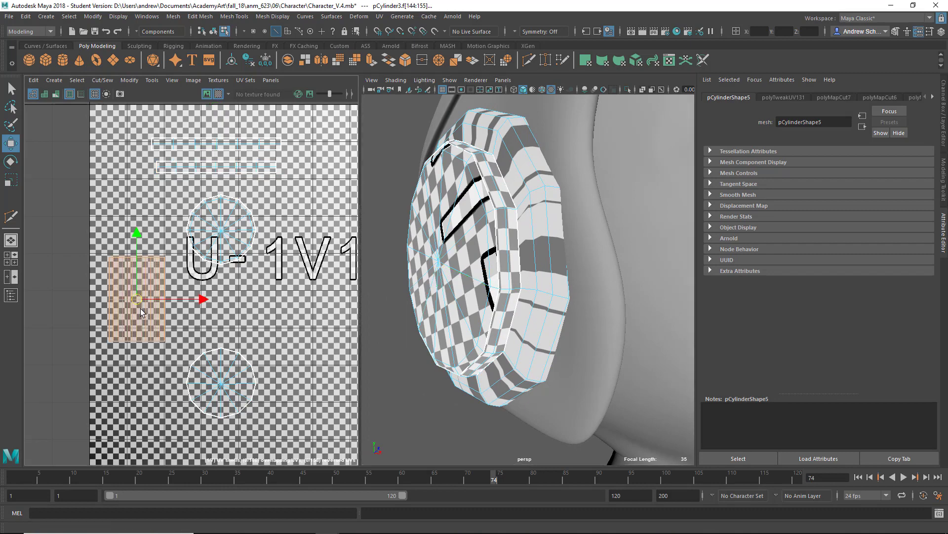
{"action": "left_click_drag", "start_coordinate": [510, 311], "coordinate": [521, 401], "text": "alt"}
{"action": "key", "text": "f"}
{"action": "left_click_drag", "start_coordinate": [535, 362], "coordinate": [562, 354], "text": "alt"}
{"action": "scroll", "coordinate": [585, 317], "scroll_direction": "down", "scroll_amount": 5}
{"action": "scroll", "coordinate": [584, 316], "scroll_direction": "down", "scroll_amount": 3}
{"action": "key", "text": "4"}
{"action": "left_click_drag", "start_coordinate": [496, 416], "coordinate": [642, 447], "text": "alt"}
{"action": "key", "text": "6"}
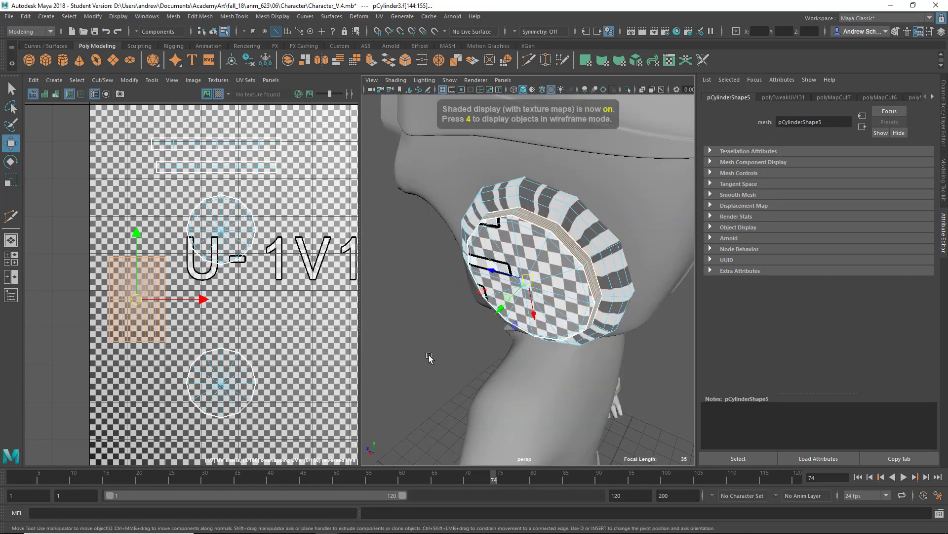
{"action": "key", "text": "r"}
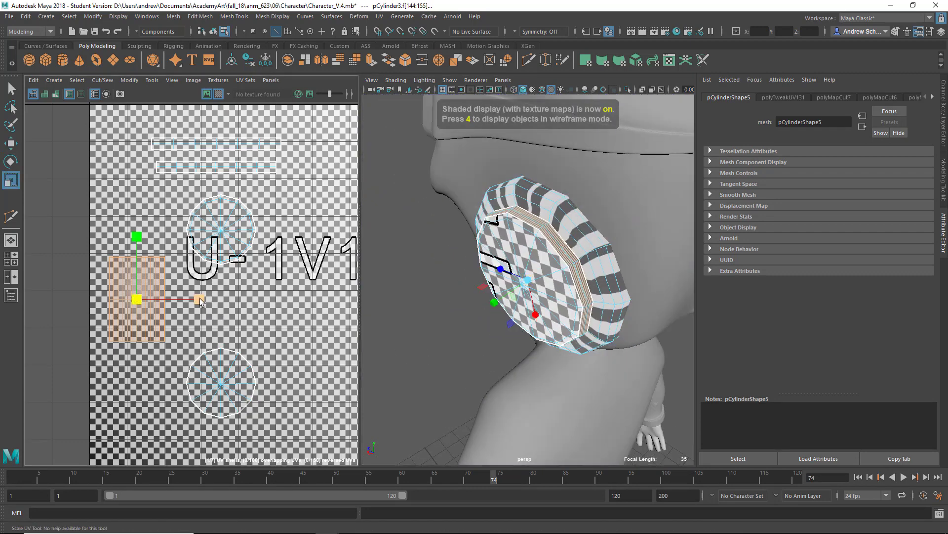
{"action": "mouse_move", "coordinate": [200, 302]}
{"action": "left_mouse_down"}
{"action": "mouse_move", "coordinate": [324, 301]}
{"action": "mouse_move", "coordinate": [146, 306]}
{"action": "mouse_move", "coordinate": [313, 306]}
{"action": "mouse_move", "coordinate": [199, 307]}
{"action": "left_mouse_up"}
{"action": "left_click_drag", "start_coordinate": [137, 237], "coordinate": [139, 285]}
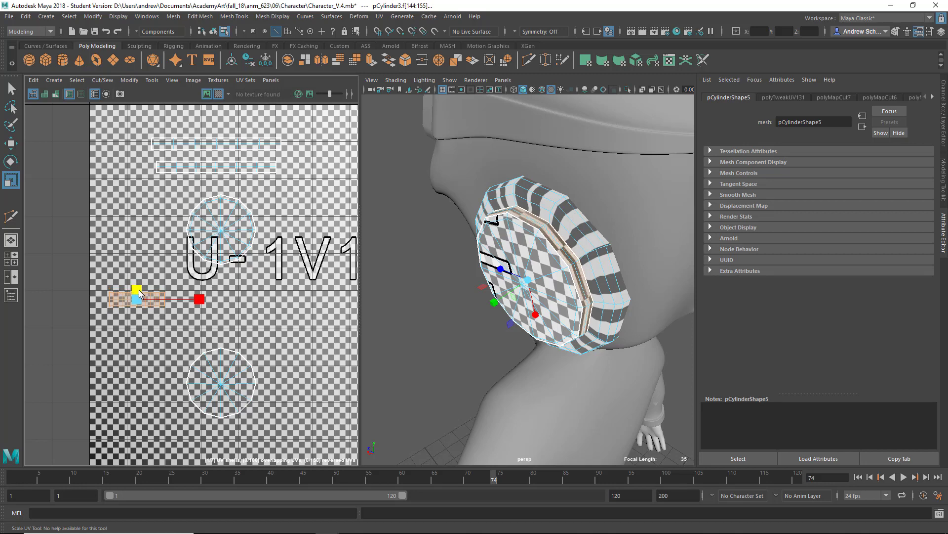
Stretch this shell horizontally and thin it further to even out the checkers around the earpiece's rim.
{"action": "left_click_drag", "start_coordinate": [228, 298], "coordinate": [340, 302]}
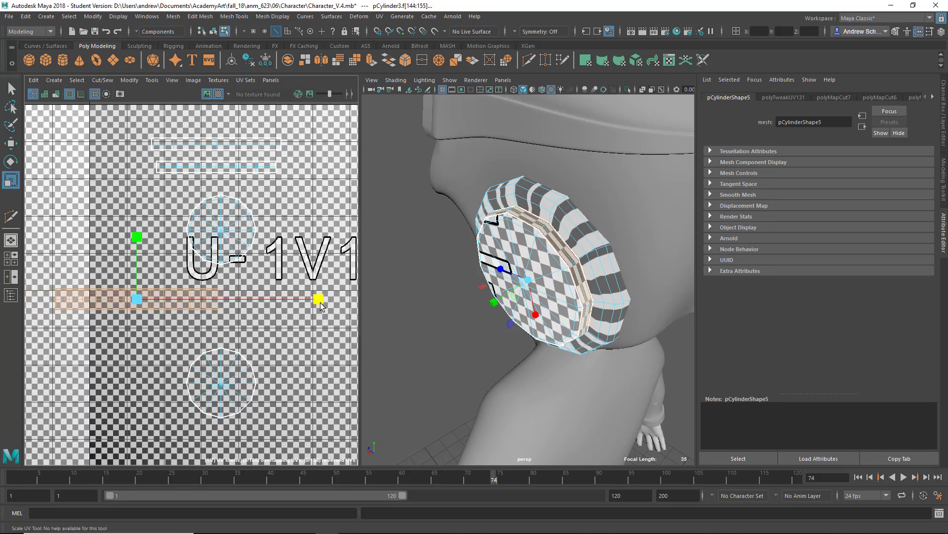
{"action": "left_click_drag", "start_coordinate": [136, 238], "coordinate": [136, 273]}
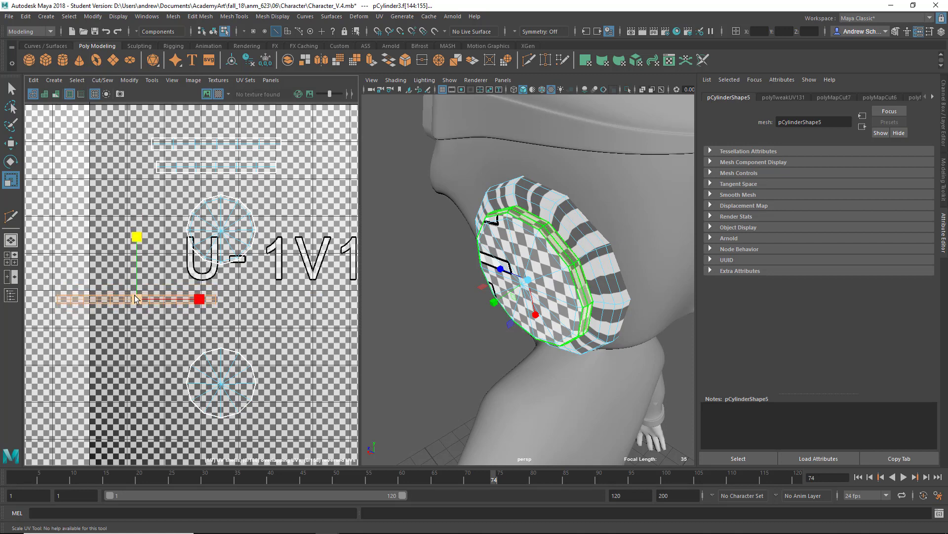
{"action": "mouse_move", "coordinate": [132, 299]}
{"action": "left_mouse_down"}
{"action": "mouse_move", "coordinate": [123, 298]}
{"action": "mouse_move", "coordinate": [157, 299]}
{"action": "mouse_move", "coordinate": [136, 299]}
{"action": "left_mouse_up"}
{"action": "left_click_drag", "start_coordinate": [420, 303], "coordinate": [408, 319], "text": "alt"}
{"action": "right_click_drag", "start_coordinate": [408, 319], "coordinate": [498, 320], "text": "alt"}
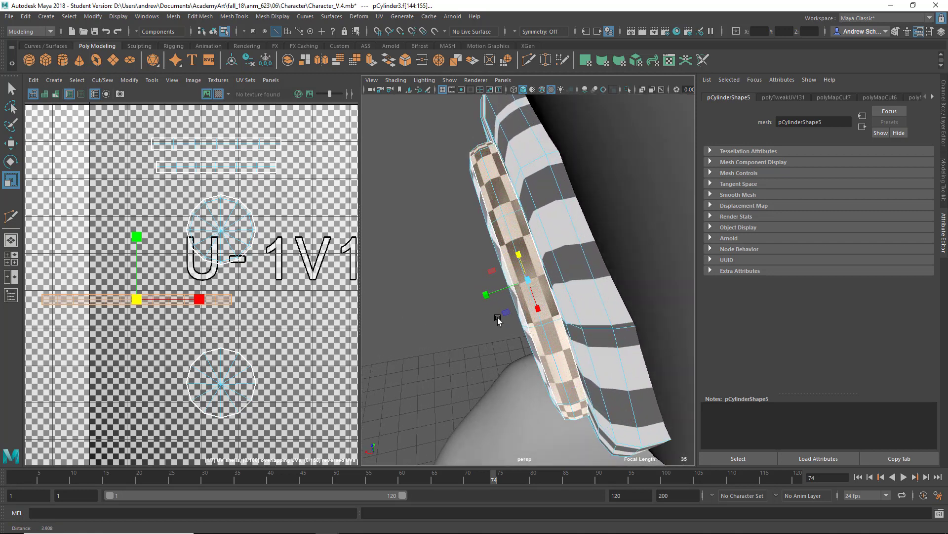
{"action": "left_click_drag", "start_coordinate": [203, 302], "coordinate": [263, 303]}
Move the long strip shell between the two circular shells so it fits inside the U-1V1 tile.
{"action": "right_click_drag", "start_coordinate": [307, 357], "coordinate": [123, 349], "text": "alt"}
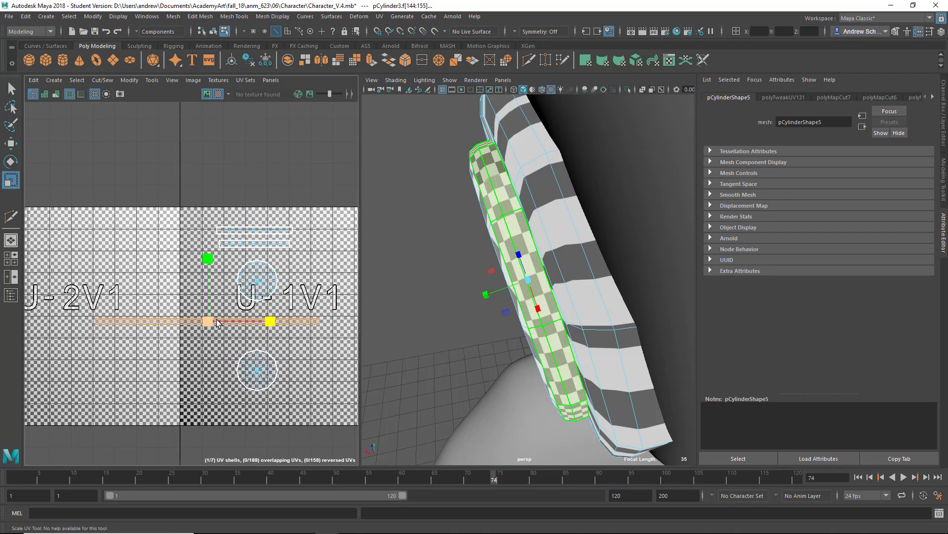
{"action": "left_click_drag", "start_coordinate": [213, 322], "coordinate": [267, 324]}
{"action": "key", "text": "w"}
{"action": "middle_click_drag", "start_coordinate": [294, 347], "coordinate": [201, 343], "text": "alt"}
{"action": "left_click_drag", "start_coordinate": [182, 320], "coordinate": [214, 325]}
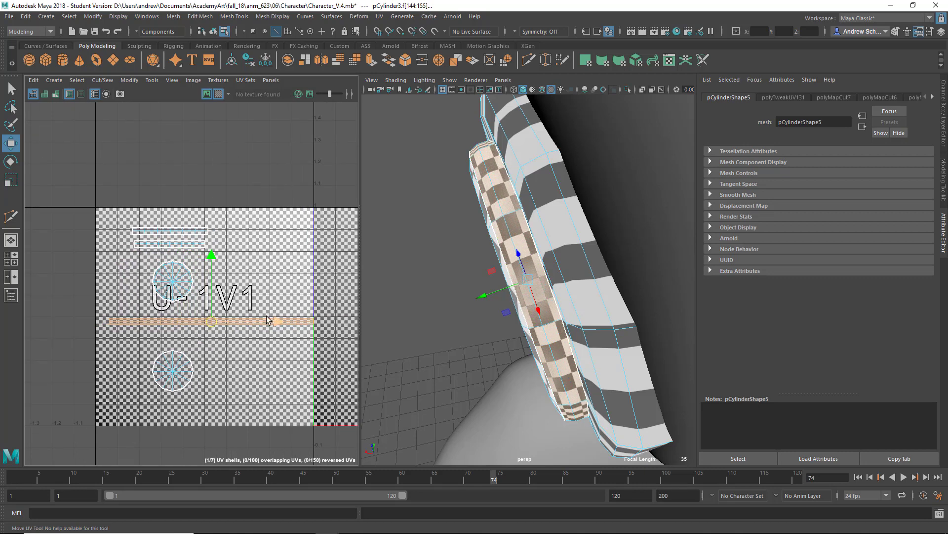
Cut the outer ring's UVs along one radial edge of the lower circular shell.
{"action": "left_click_drag", "start_coordinate": [414, 321], "coordinate": [479, 296], "text": "alt"}
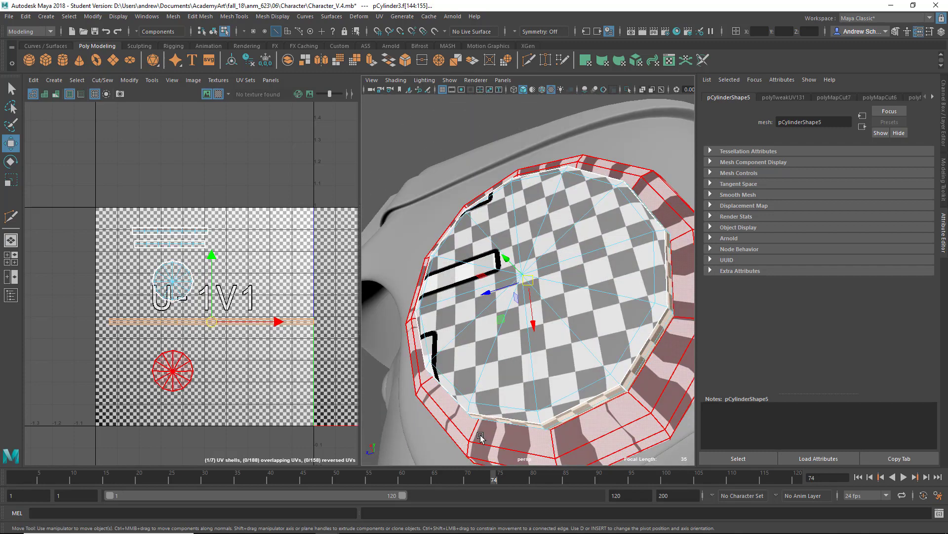
{"action": "double_click", "coordinate": [493, 418]}
{"action": "middle_click_drag", "start_coordinate": [308, 375], "coordinate": [333, 363], "text": "alt"}
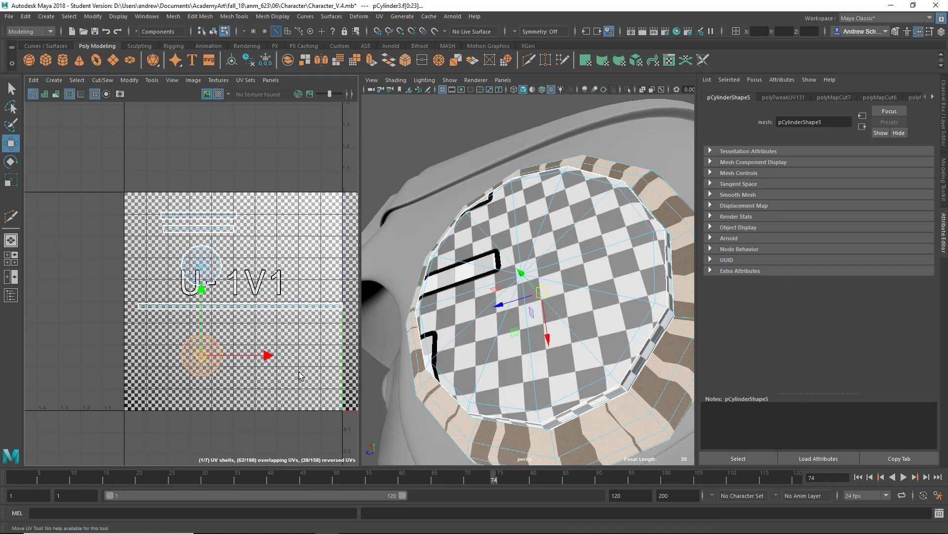
{"action": "middle_click_drag", "start_coordinate": [256, 387], "coordinate": [269, 386], "text": "alt"}
{"action": "right_click_drag", "start_coordinate": [265, 386], "coordinate": [332, 379], "text": "alt"}
{"action": "scroll", "coordinate": [235, 386], "scroll_direction": "up", "scroll_amount": 5}
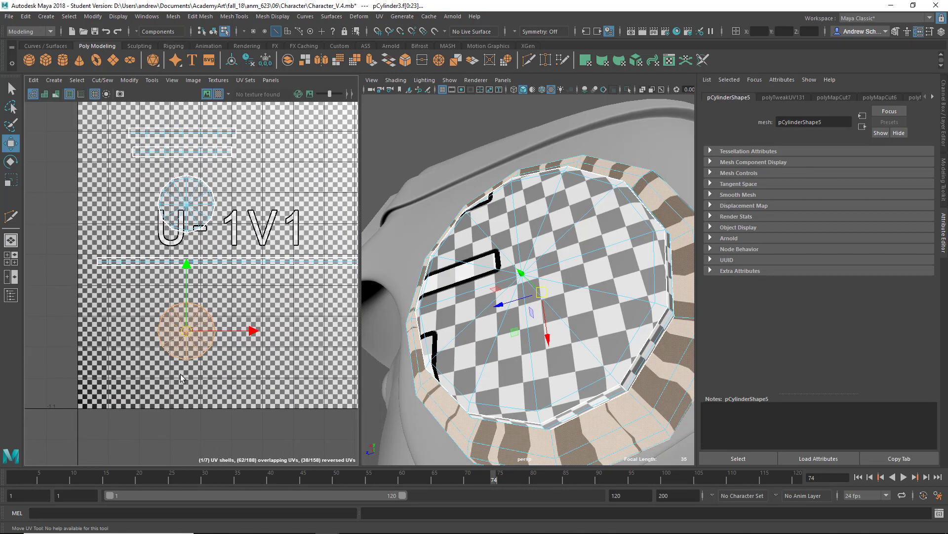
{"action": "right_click", "coordinate": [198, 295]}
{"action": "left_click", "coordinate": [197, 265]}
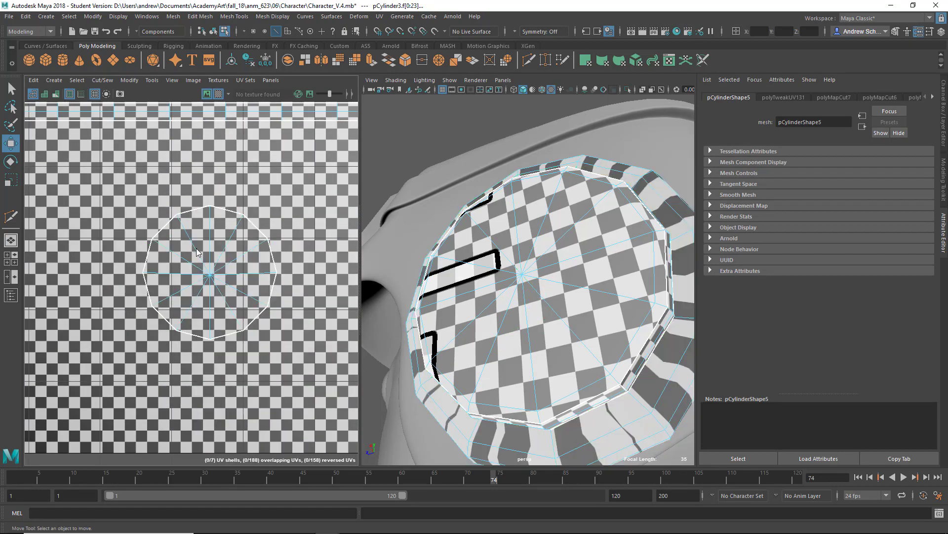
{"action": "left_click", "coordinate": [240, 294]}
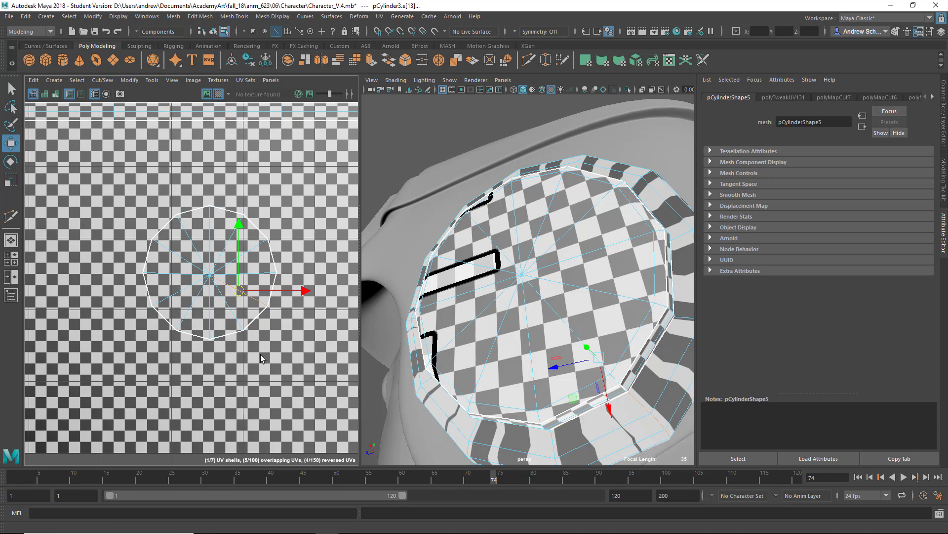
Select all faces of the lower circular shells and unfold their UVs.
{"action": "right_click", "coordinate": [207, 315]}
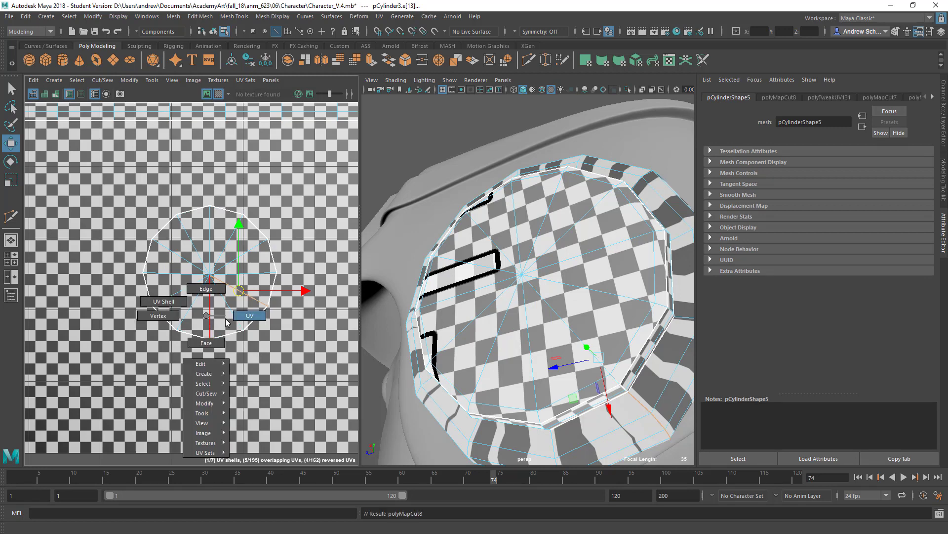
{"action": "left_click", "coordinate": [207, 342]}
{"action": "left_click_drag", "start_coordinate": [293, 350], "coordinate": [136, 173]}
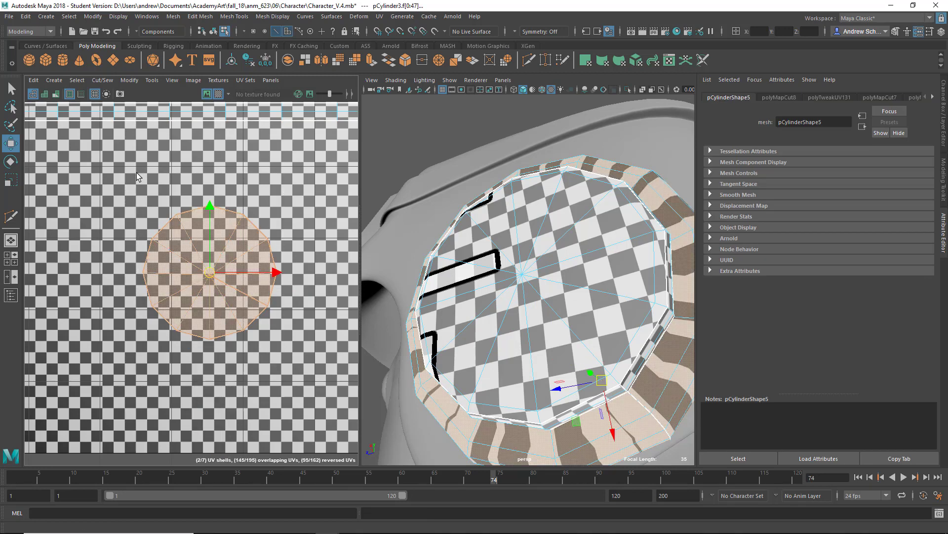
{"action": "key", "text": "ctrl+u"}
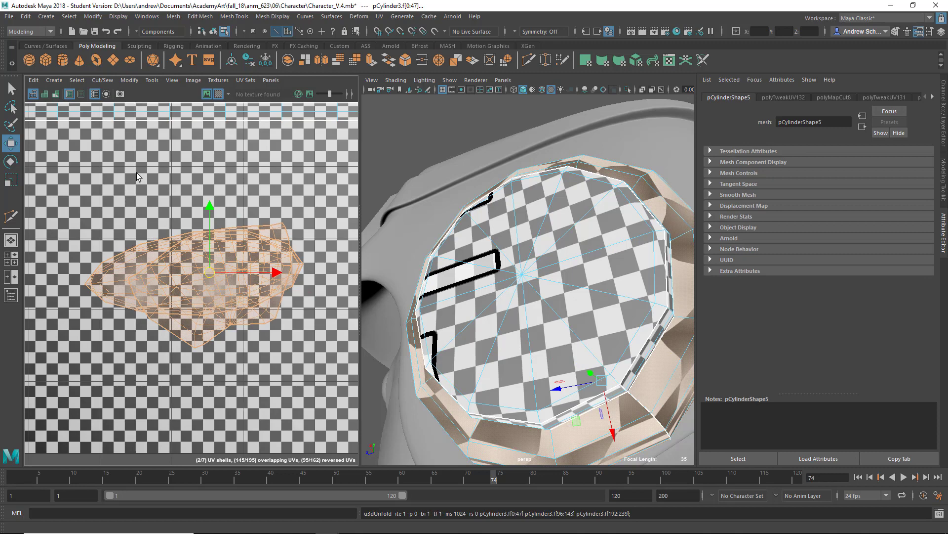
Separate the two overlapping unfolded shells, placing the fan-shaped one above and the pointed-oval one below.
{"action": "middle_click_drag", "start_coordinate": [174, 289], "coordinate": [178, 274], "text": "alt"}
{"action": "left_click_drag", "start_coordinate": [502, 340], "coordinate": [445, 341], "text": "alt"}
{"action": "right_click", "coordinate": [263, 303]}
{"action": "right_click_drag", "start_coordinate": [251, 299], "coordinate": [221, 289]}
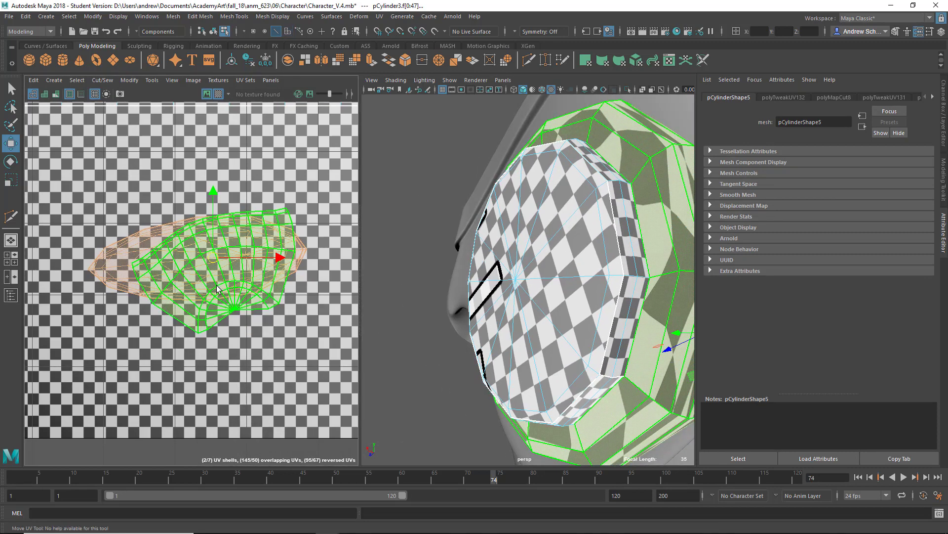
{"action": "left_click", "coordinate": [217, 301]}
{"action": "left_click_drag", "start_coordinate": [213, 267], "coordinate": [109, 167]}
{"action": "left_click", "coordinate": [191, 264]}
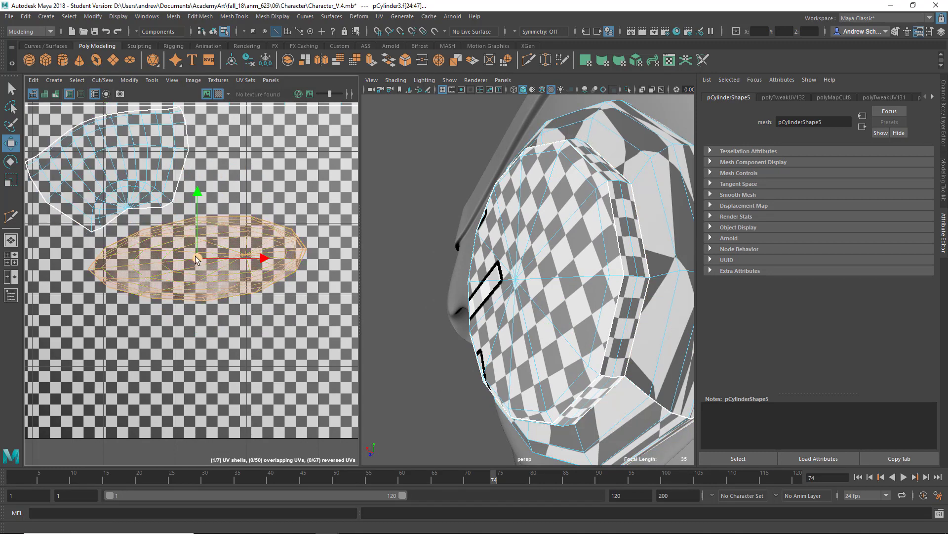
{"action": "left_click_drag", "start_coordinate": [196, 257], "coordinate": [252, 293]}
Move the fan-shaped UV shell under the long strip, up beside the pointed-oval shell.
{"action": "right_click_drag", "start_coordinate": [271, 318], "coordinate": [161, 324], "text": "alt"}
{"action": "left_click_drag", "start_coordinate": [434, 317], "coordinate": [583, 355], "text": "alt"}
{"action": "left_click", "coordinate": [150, 212]}
{"action": "middle_click_drag", "start_coordinate": [150, 213], "coordinate": [151, 252], "text": "alt"}
{"action": "left_click_drag", "start_coordinate": [151, 251], "coordinate": [164, 278]}
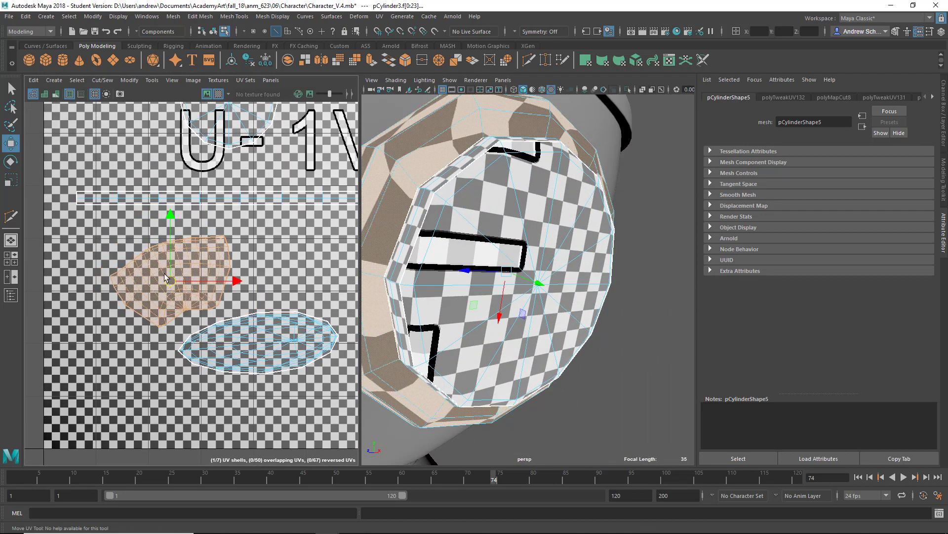
Cut the fan-shaped UV shell in two along its middle edges and unfold both halves.
{"action": "right_click_drag", "start_coordinate": [172, 291], "coordinate": [168, 269]}
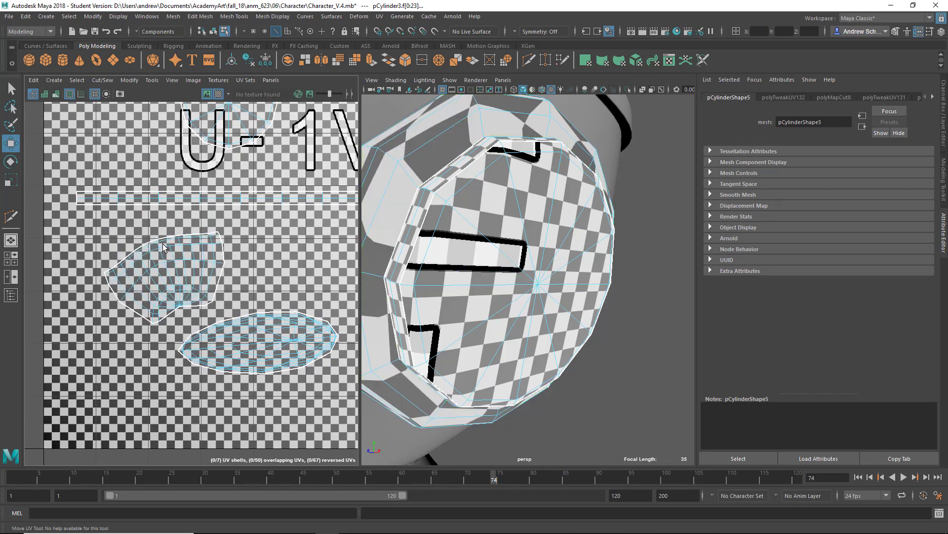
{"action": "left_click", "coordinate": [168, 271]}
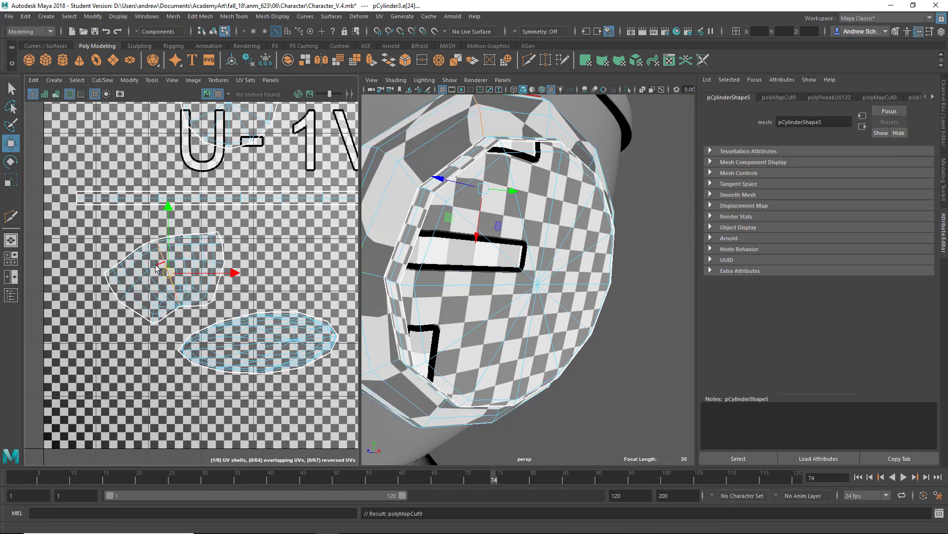
{"action": "right_click", "coordinate": [148, 276]}
{"action": "left_click", "coordinate": [149, 300]}
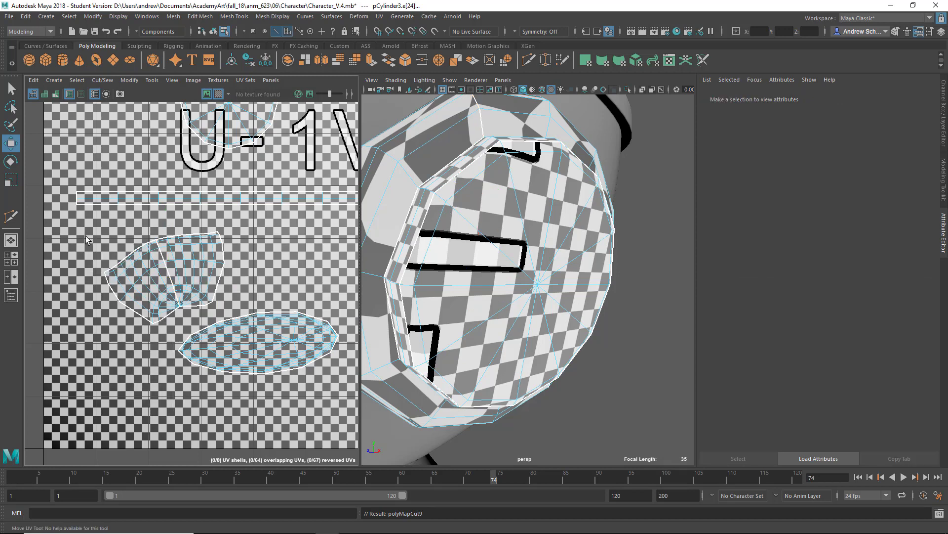
{"action": "double_click", "coordinate": [234, 330]}
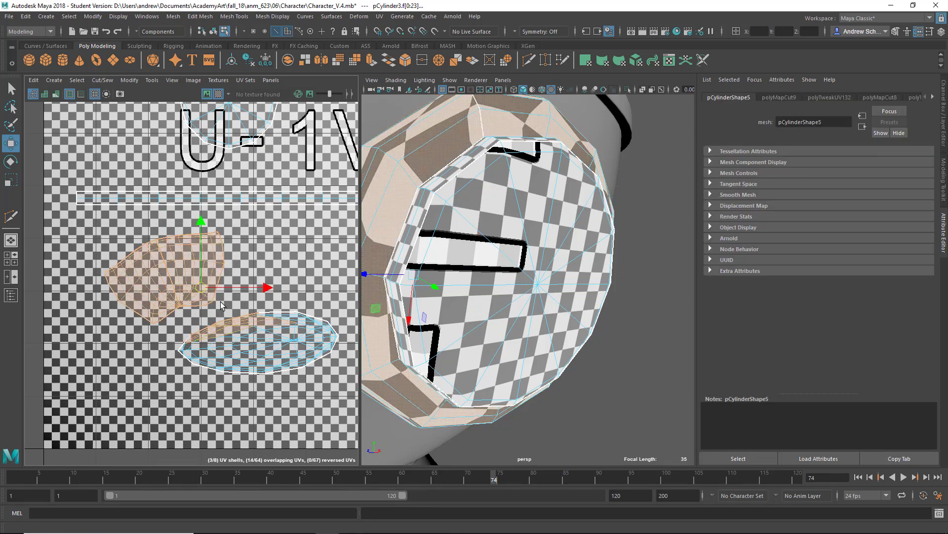
{"action": "left_click_drag", "start_coordinate": [182, 314], "coordinate": [321, 371], "text": "ctrl"}
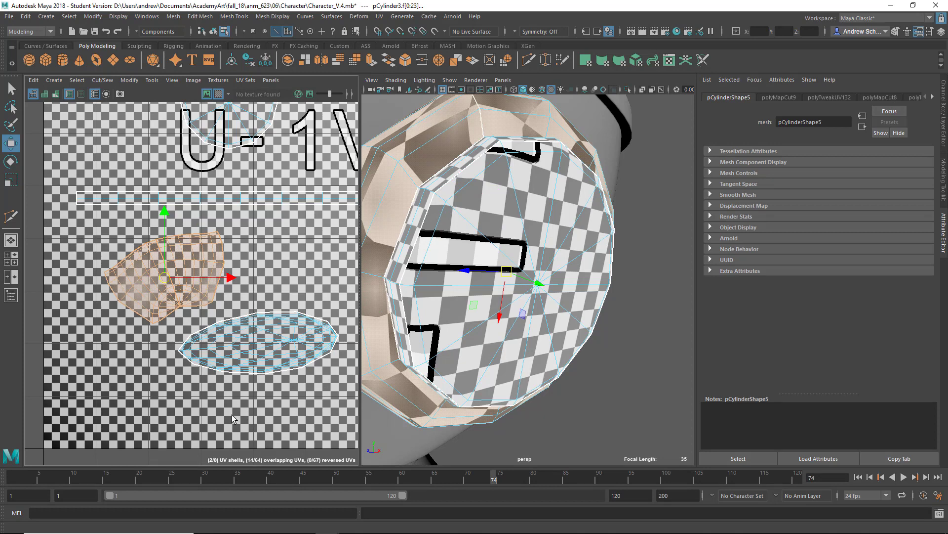
{"action": "key", "text": "ctrl+u"}
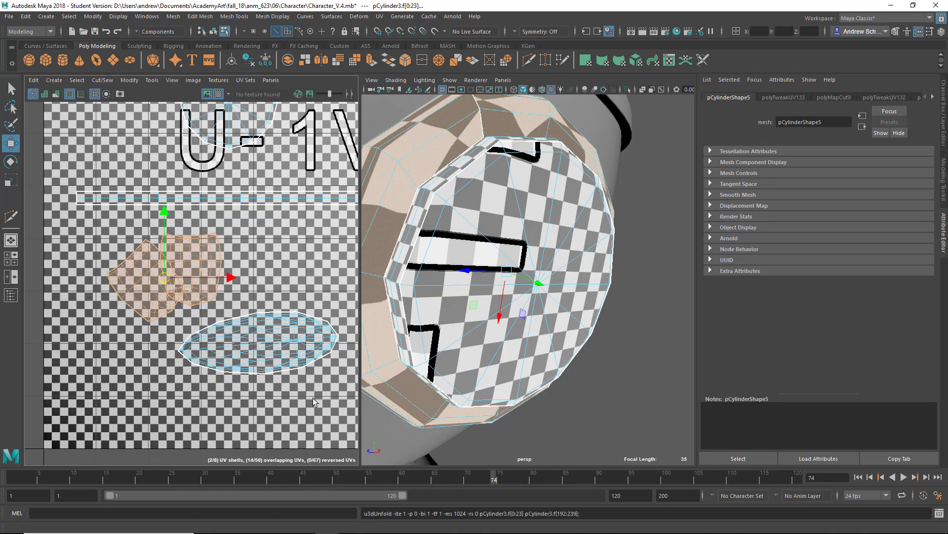
Select the pointed-oval UV shell and examine in wireframe which earpiece on the helmet it belongs to.
{"action": "right_click_drag", "start_coordinate": [561, 423], "coordinate": [475, 387], "text": "alt"}
{"action": "left_click_drag", "start_coordinate": [475, 387], "coordinate": [457, 366], "text": "alt"}
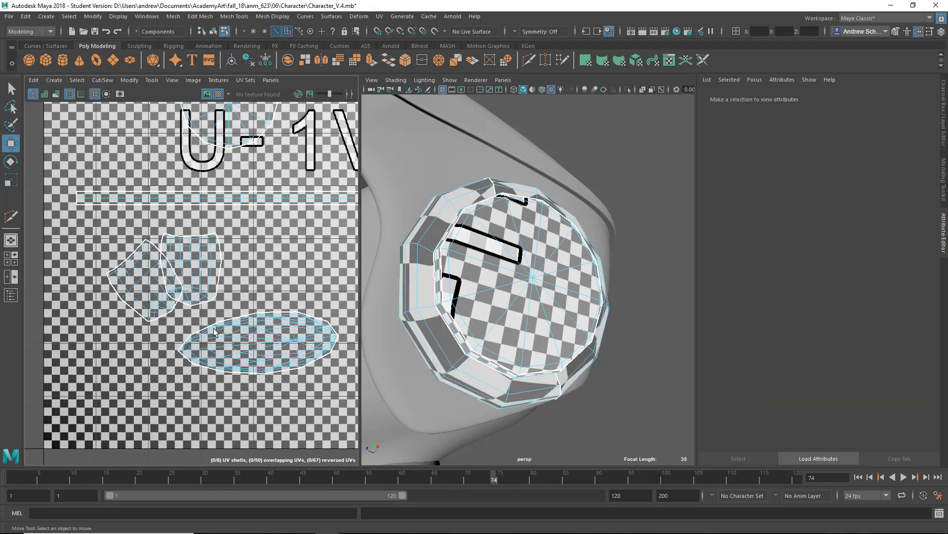
{"action": "left_click", "coordinate": [226, 341]}
{"action": "right_click", "coordinate": [278, 359]}
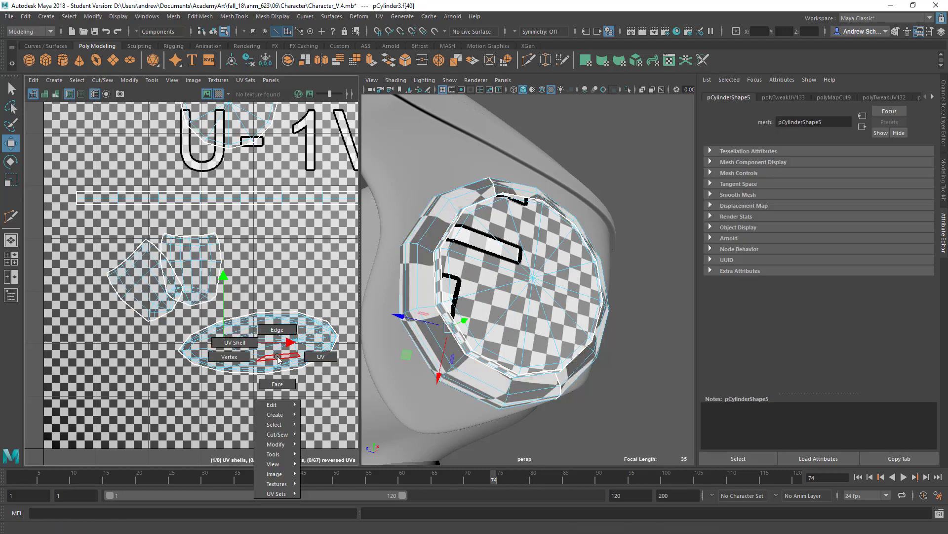
{"action": "left_click", "coordinate": [236, 340]}
{"action": "key", "text": "4"}
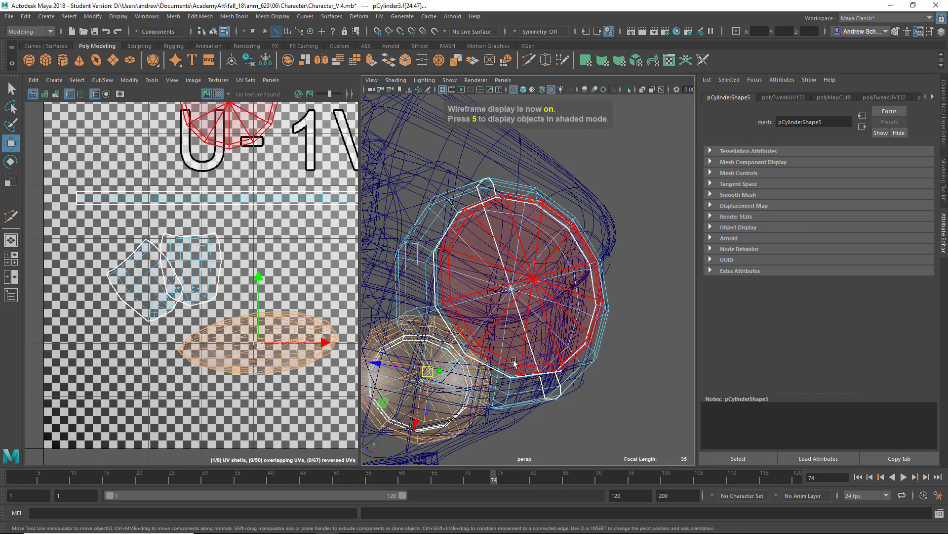
{"action": "left_click_drag", "start_coordinate": [517, 378], "coordinate": [533, 457], "text": "alt"}
{"action": "right_click_drag", "start_coordinate": [488, 395], "coordinate": [370, 400], "text": "alt"}
{"action": "left_click_drag", "start_coordinate": [494, 398], "coordinate": [360, 400], "text": "alt"}
Select all the earpiece faces in the UV layout and lay out their shells automatically within the 0 to 1 tile.
{"action": "scroll", "coordinate": [213, 356], "scroll_direction": "down", "scroll_amount": 5}
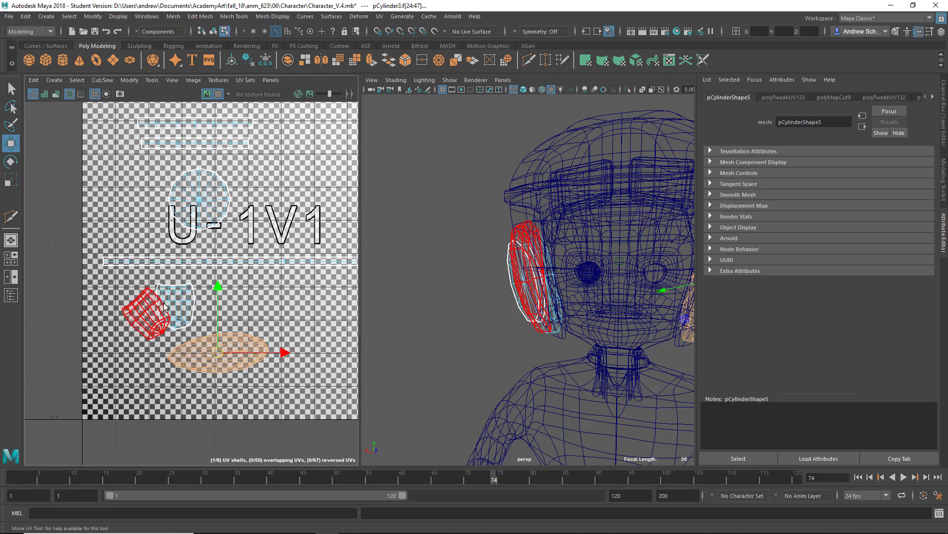
{"action": "scroll", "coordinate": [165, 301], "scroll_direction": "down", "scroll_amount": 3}
{"action": "right_click", "coordinate": [233, 200]}
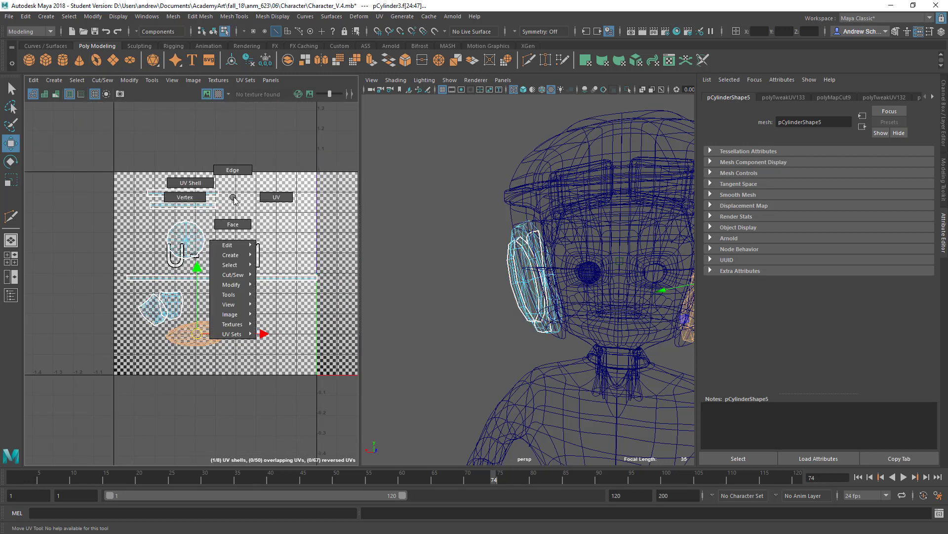
{"action": "right_click_drag", "start_coordinate": [234, 225], "coordinate": [233, 227]}
{"action": "left_click_drag", "start_coordinate": [108, 148], "coordinate": [416, 452]}
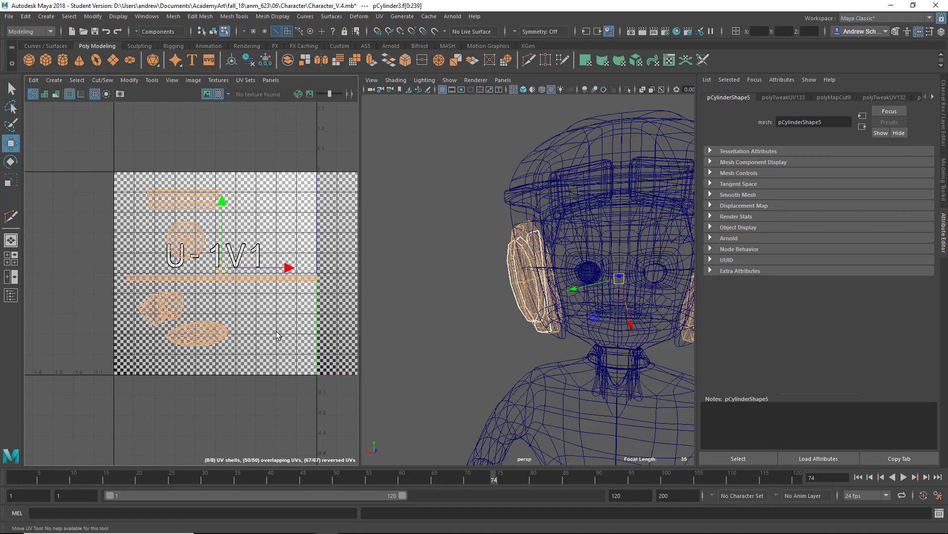
{"action": "key", "text": "ctrl+l"}
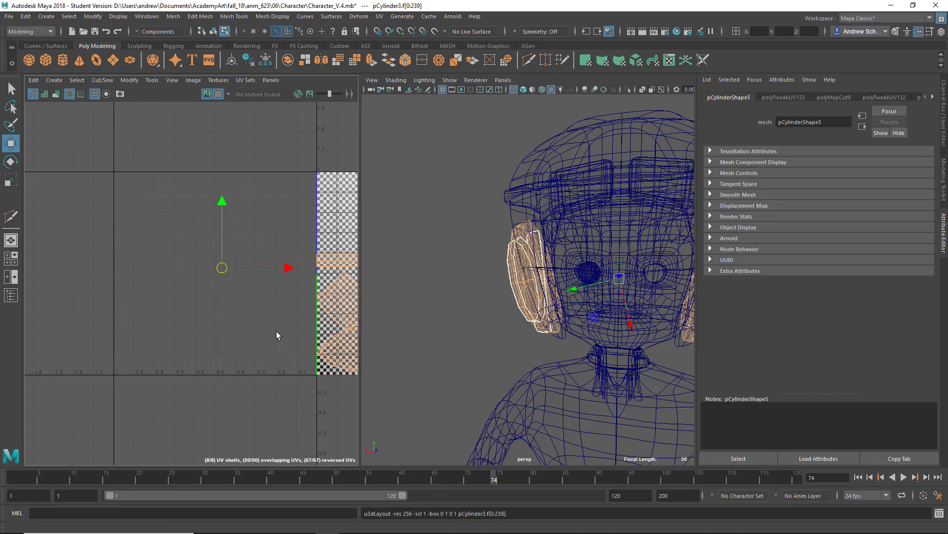
{"action": "key", "text": "f"}
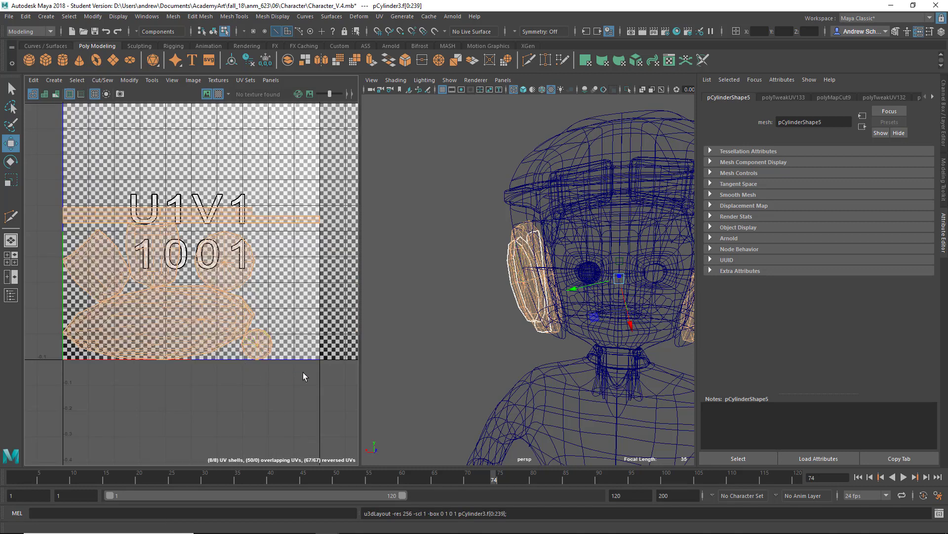
Show the textured model again, select the diamond-shaped UV shell from the earpiece's outer ring, and unfold it.
{"action": "mouse_move", "coordinate": [454, 359]}
{"action": "left_mouse_down", "text": "alt"}
{"action": "mouse_move", "coordinate": [545, 331]}
{"action": "mouse_move", "coordinate": [516, 329]}
{"action": "mouse_move", "coordinate": [553, 316]}
{"action": "mouse_move", "coordinate": [503, 304]}
{"action": "mouse_move", "coordinate": [559, 326]}
{"action": "mouse_move", "coordinate": [484, 355]}
{"action": "mouse_move", "coordinate": [440, 349]}
{"action": "left_mouse_up", "text": "alt"}
{"action": "key", "text": "6"}
{"action": "right_click_drag", "start_coordinate": [440, 349], "coordinate": [597, 247], "text": "alt"}
{"action": "left_click", "coordinate": [606, 232]}
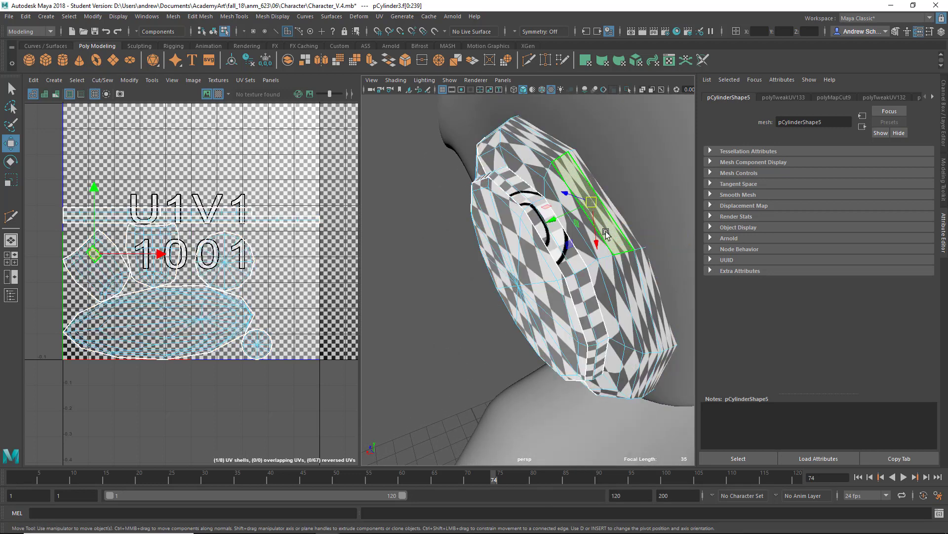
{"action": "key", "text": "alt"}
{"action": "left_click", "coordinate": [606, 269]}
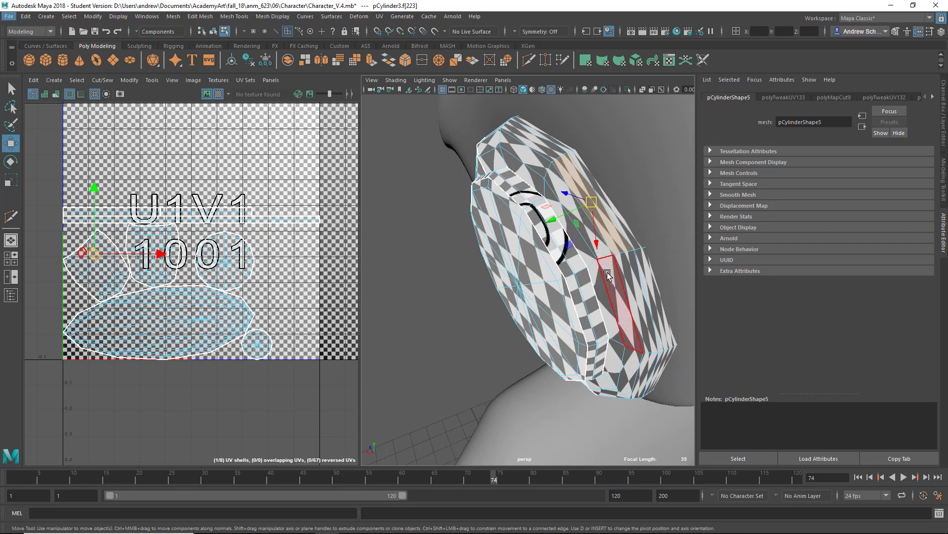
{"action": "right_click_drag", "start_coordinate": [614, 259], "coordinate": [647, 254]}
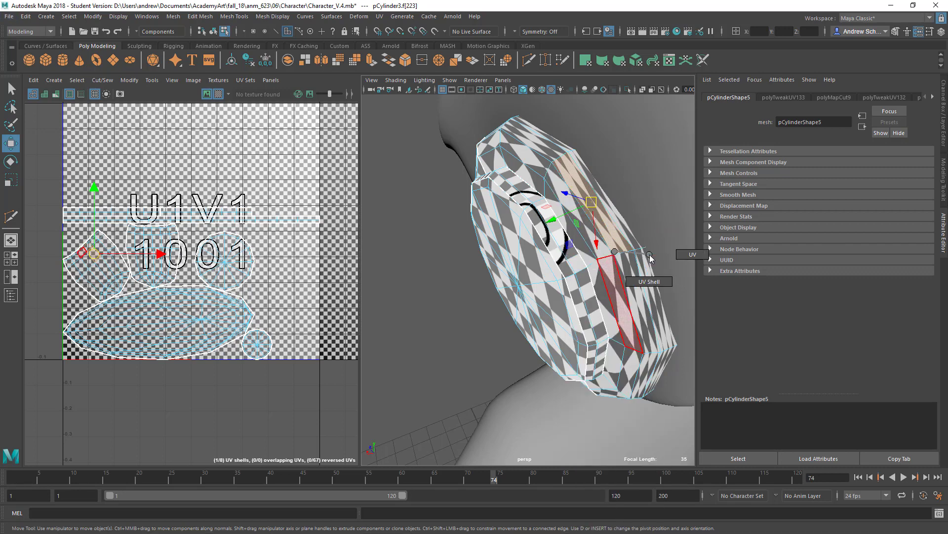
{"action": "left_click", "coordinate": [630, 281]}
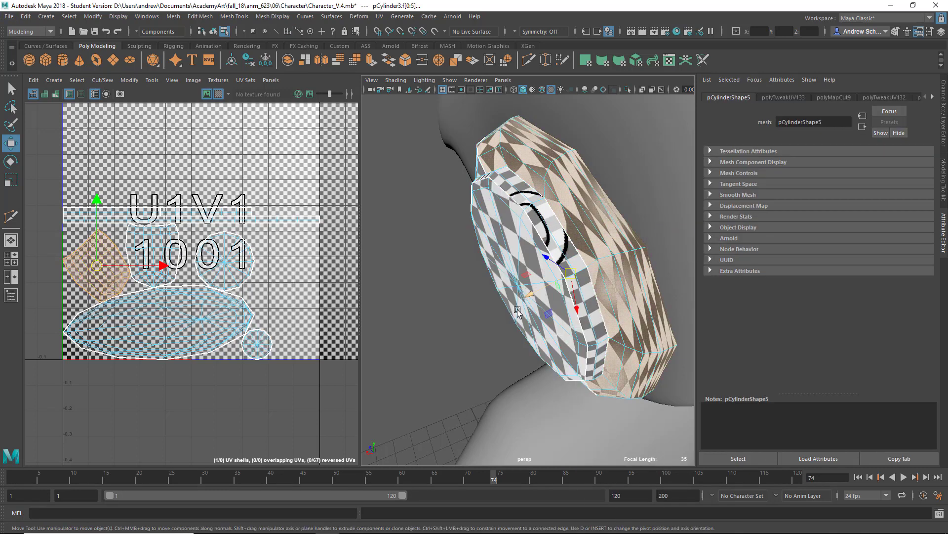
{"action": "left_click_drag", "start_coordinate": [516, 370], "coordinate": [590, 274], "text": "alt"}
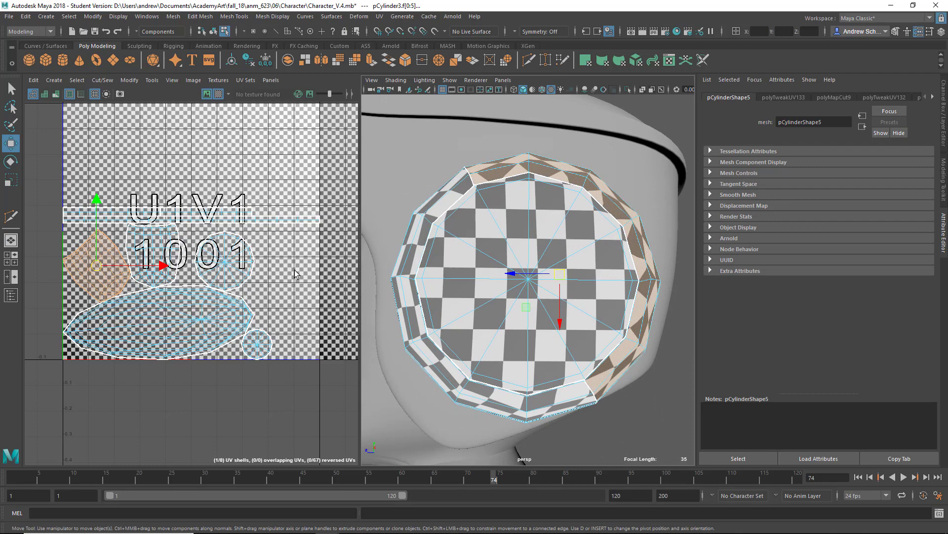
{"action": "key", "text": "ctrl+u"}
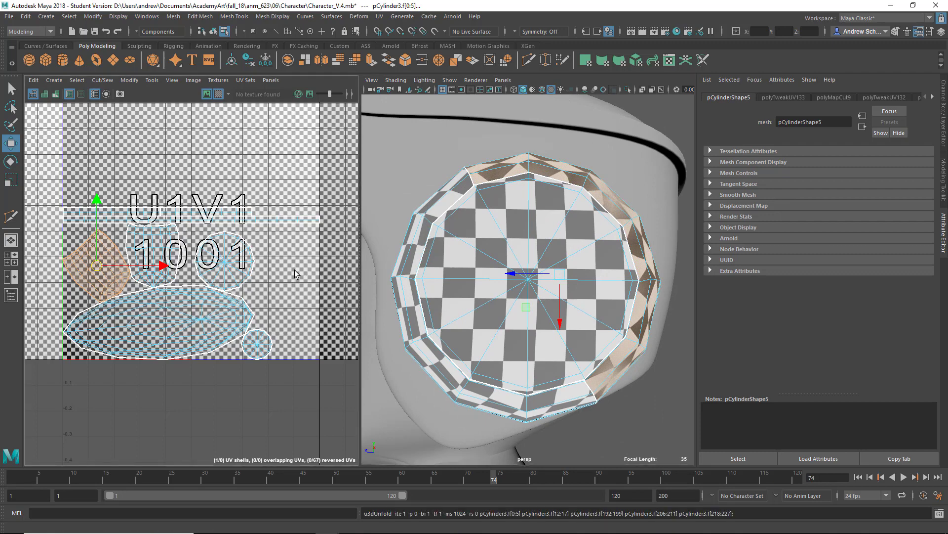
Isolate the selected shell's faces in the viewport to examine the checker stretching on its back and sides, then restore the full view.
{"action": "left_click_drag", "start_coordinate": [536, 299], "coordinate": [499, 244], "text": "alt"}
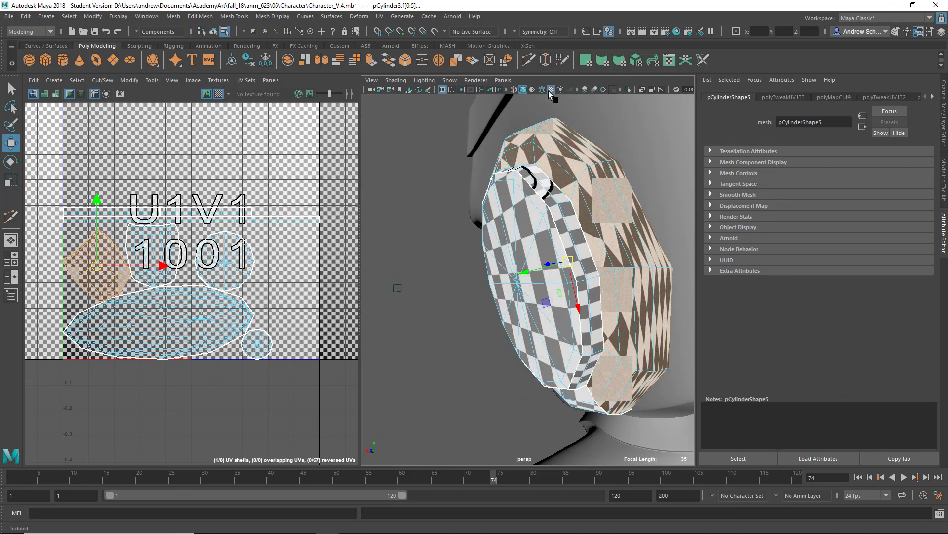
{"action": "left_click_drag", "start_coordinate": [612, 190], "coordinate": [536, 211], "text": "alt"}
{"action": "key", "text": "F8"}
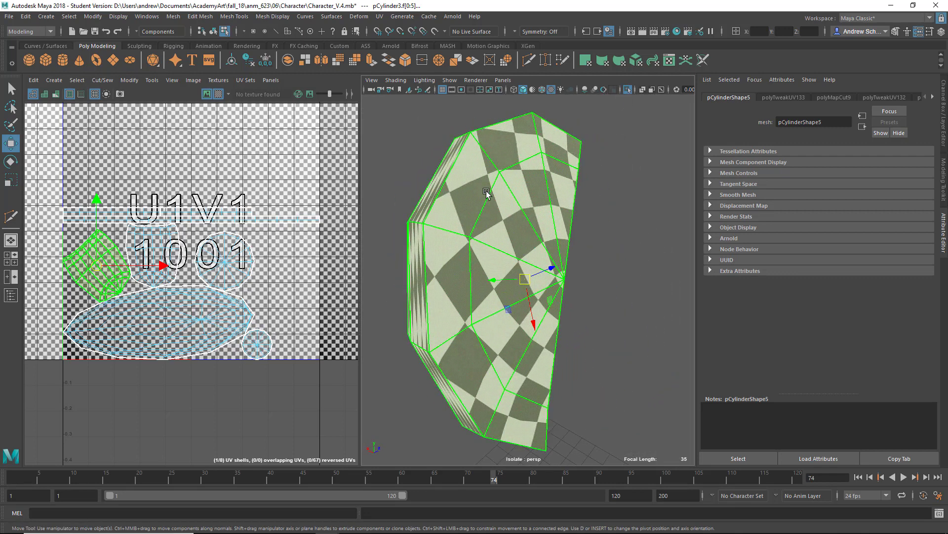
{"action": "key", "text": "ctrl+1"}
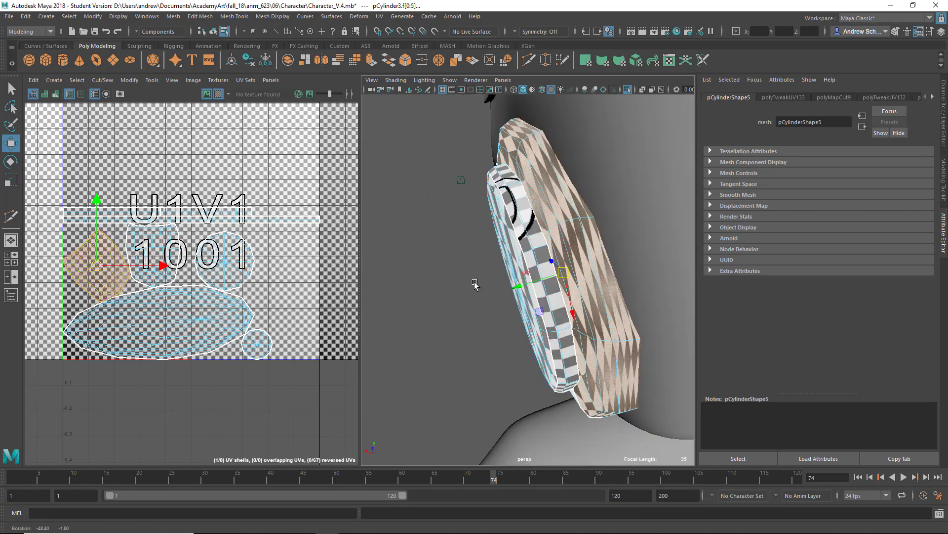
Select the whole earpiece cylinder object and isolate it in the viewport.
{"action": "key", "text": "f"}
{"action": "right_click_drag", "start_coordinate": [546, 275], "coordinate": [604, 237]}
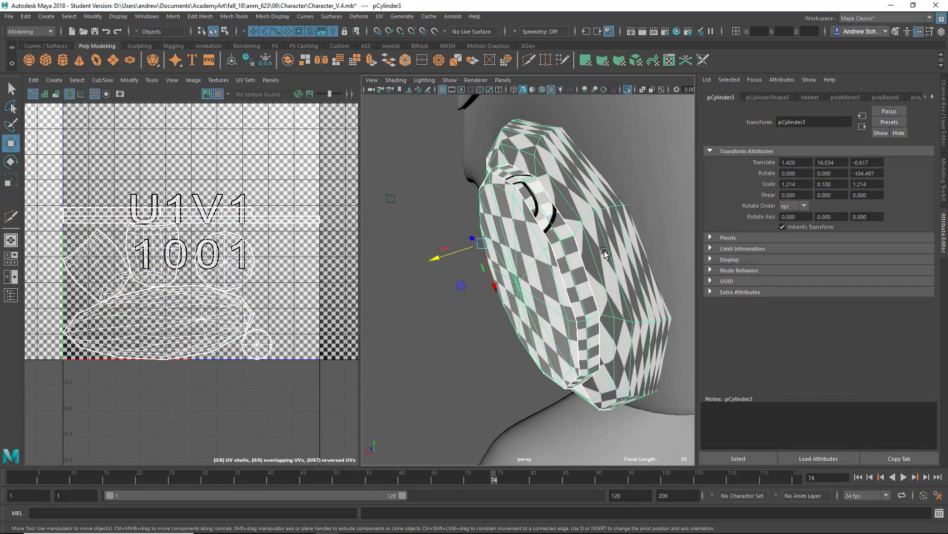
{"action": "left_click", "coordinate": [628, 89]}
{"action": "left_click_drag", "start_coordinate": [612, 163], "coordinate": [541, 170], "text": "alt"}
Cut the UVs along the edge loop around the rim of the earpiece's back face.
{"action": "right_click_drag", "start_coordinate": [487, 183], "coordinate": [488, 156]}
{"action": "double_click", "coordinate": [511, 167]}
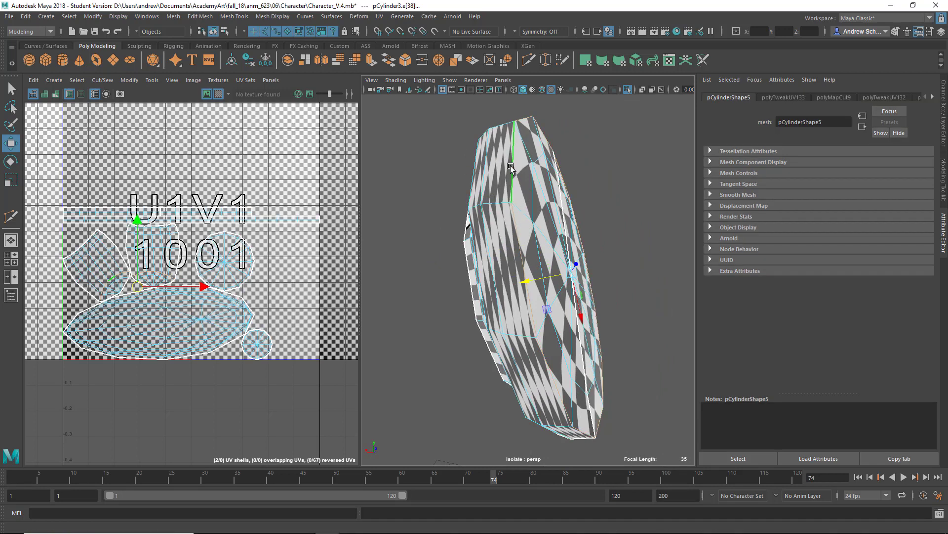
{"action": "left_click_drag", "start_coordinate": [511, 168], "coordinate": [384, 232], "text": "alt"}
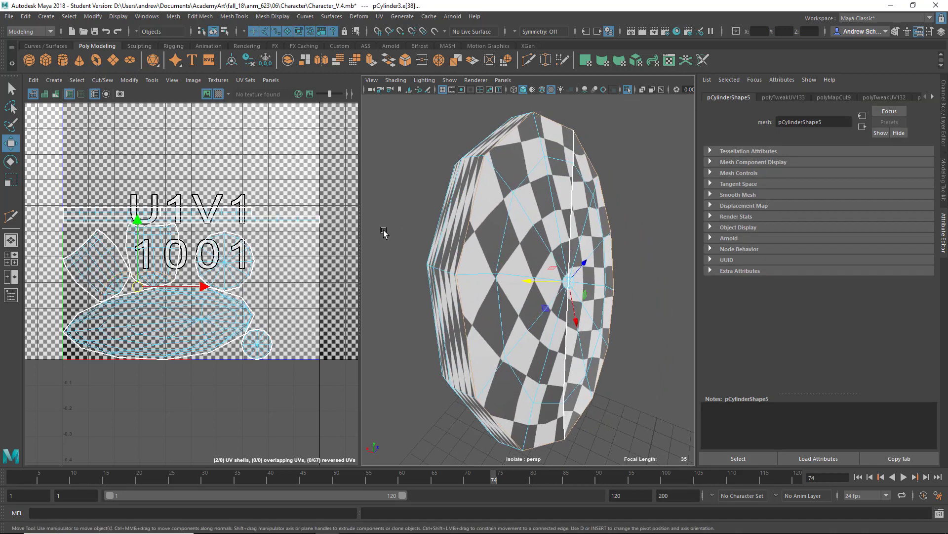
{"action": "left_click", "coordinate": [170, 90]}
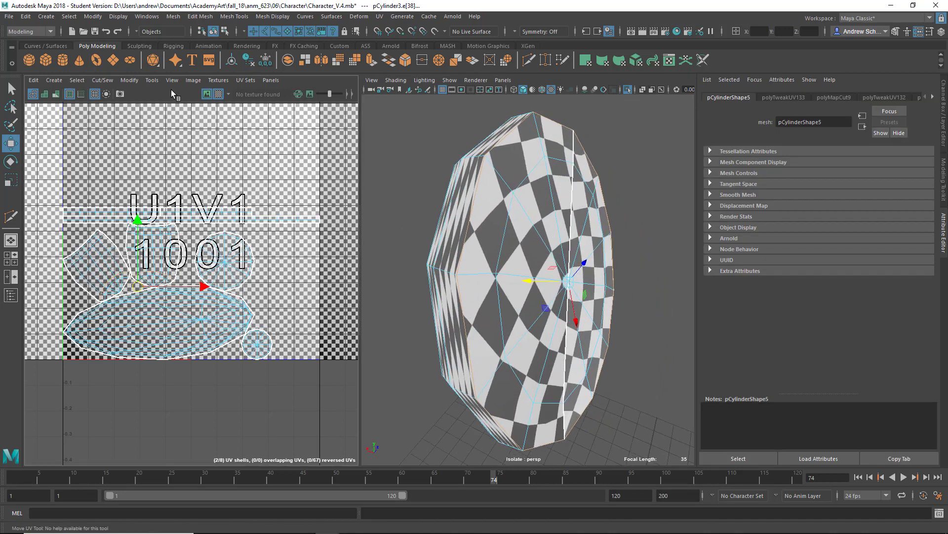
{"action": "key", "text": "shift+x"}
Select all faces of the newly cut earpiece only and unfold their UVs.
{"action": "scroll", "coordinate": [229, 248], "scroll_direction": "down", "scroll_amount": 1}
{"action": "scroll", "coordinate": [228, 250], "scroll_direction": "down", "scroll_amount": 1}
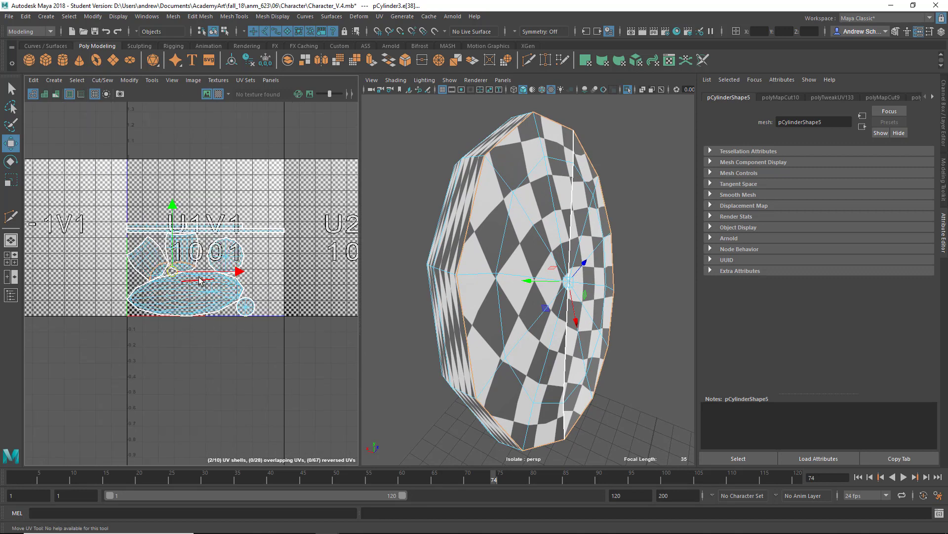
{"action": "right_click_drag", "start_coordinate": [477, 305], "coordinate": [480, 281]}
{"action": "scroll", "coordinate": [509, 294], "scroll_direction": "down", "scroll_amount": 8}
{"action": "left_click_drag", "start_coordinate": [569, 338], "coordinate": [493, 255]}
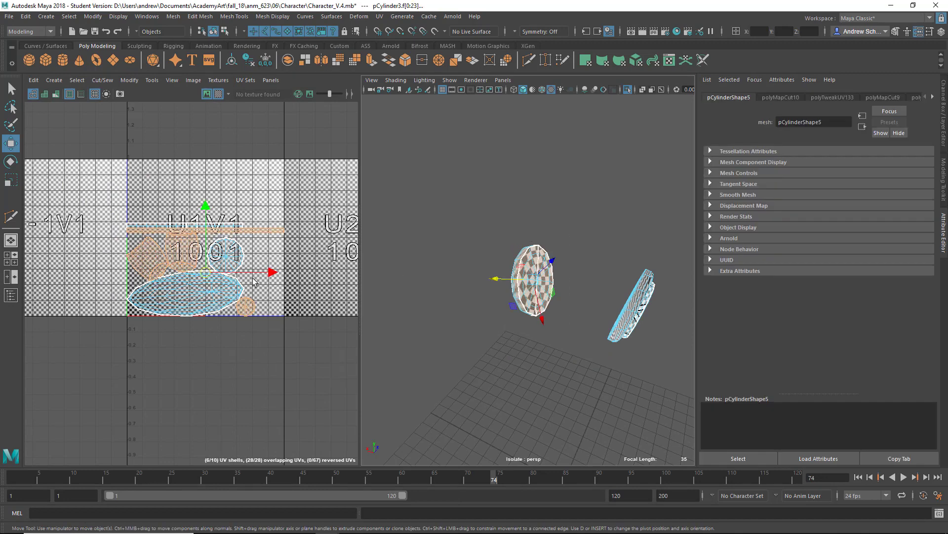
{"action": "scroll", "coordinate": [254, 281], "scroll_direction": "up", "scroll_amount": 3}
{"action": "left_click_drag", "start_coordinate": [492, 315], "coordinate": [517, 314], "text": "alt"}
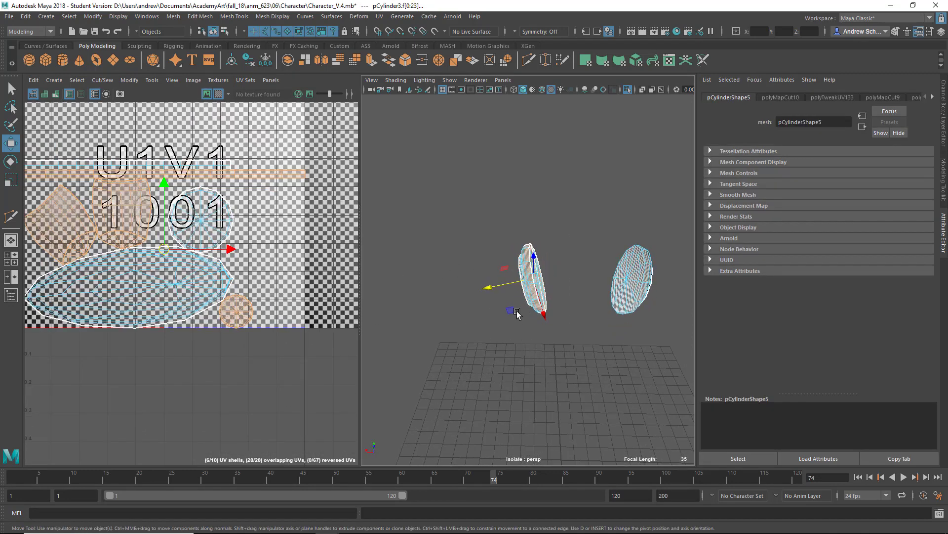
{"action": "key", "text": "f"}
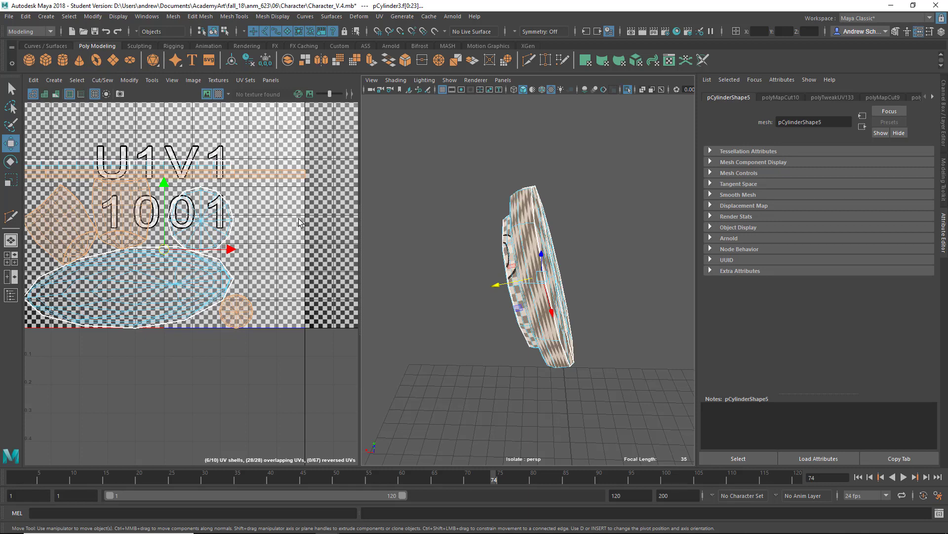
{"action": "key", "text": "ctrl+u"}
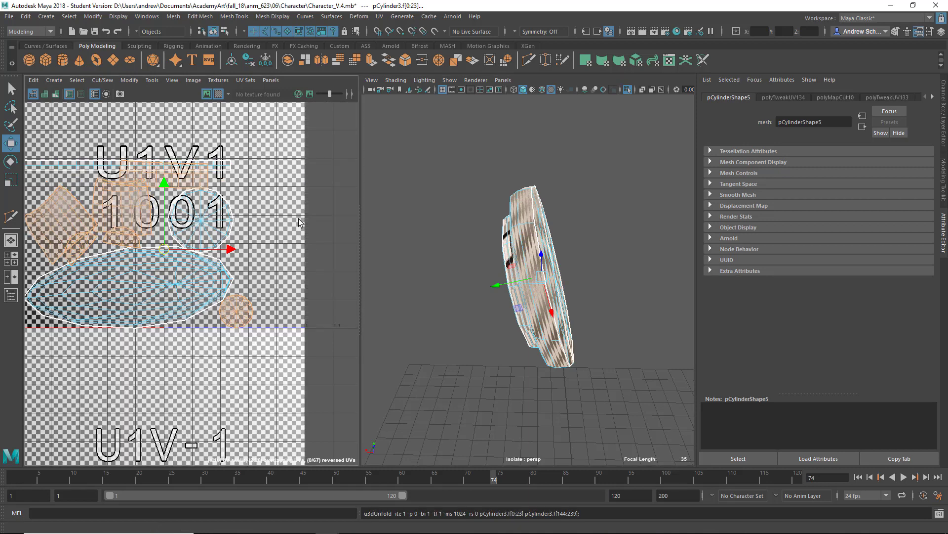
Select the diamond-shaped UV shell on the earpiece and inspect the checker pattern from several sides.
{"action": "left_click_drag", "start_coordinate": [374, 251], "coordinate": [528, 240], "text": "alt"}
{"action": "right_click", "coordinate": [528, 239]}
{"action": "right_click_drag", "start_coordinate": [528, 239], "coordinate": [563, 259]}
{"action": "left_click", "coordinate": [539, 228]}
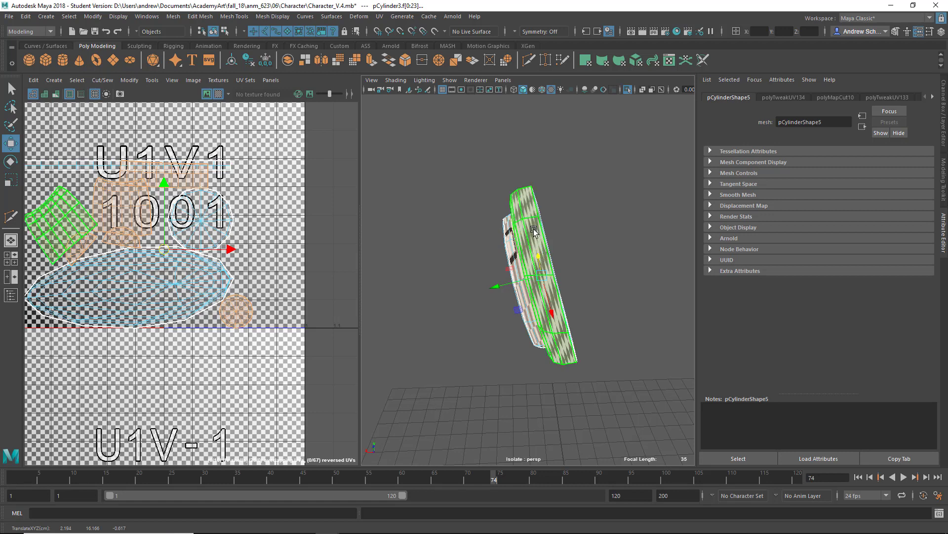
{"action": "left_click_drag", "start_coordinate": [433, 292], "coordinate": [593, 270], "text": "alt"}
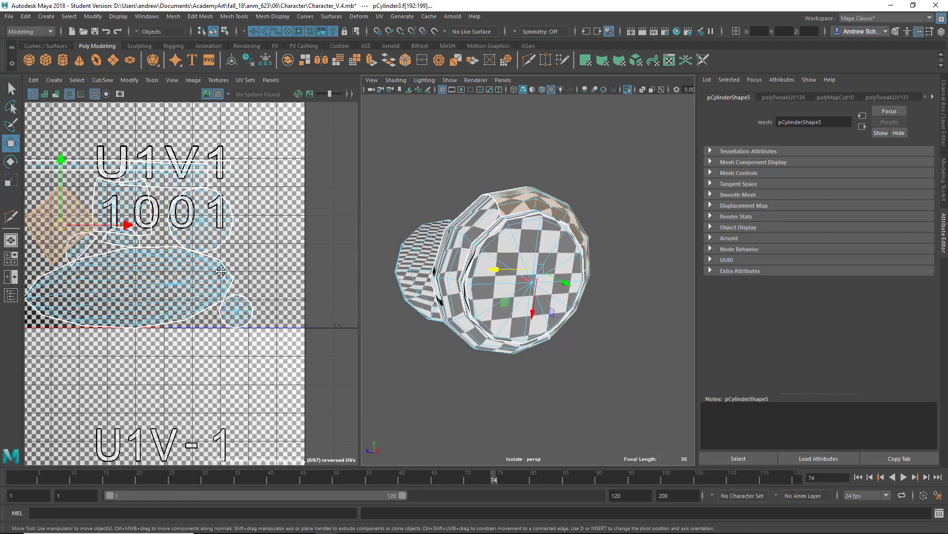
{"action": "middle_click_drag", "start_coordinate": [221, 271], "coordinate": [258, 271], "text": "alt"}
{"action": "left_click_drag", "start_coordinate": [421, 313], "coordinate": [515, 307], "text": "alt"}
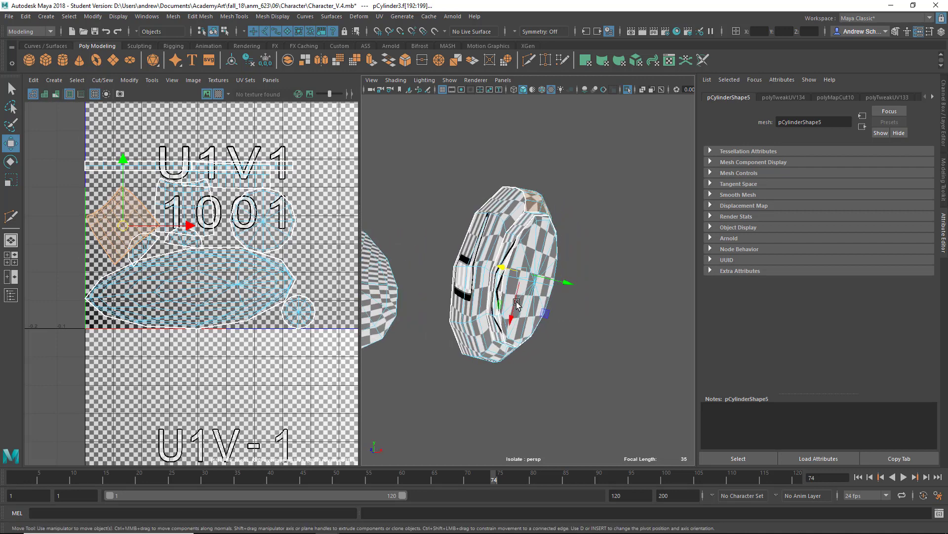
Unfold the earpiece's two outer rim shells together, and rotate the diamond-shaped one until its edges align with the UV grid.
{"action": "left_click", "coordinate": [476, 259], "text": "shift"}
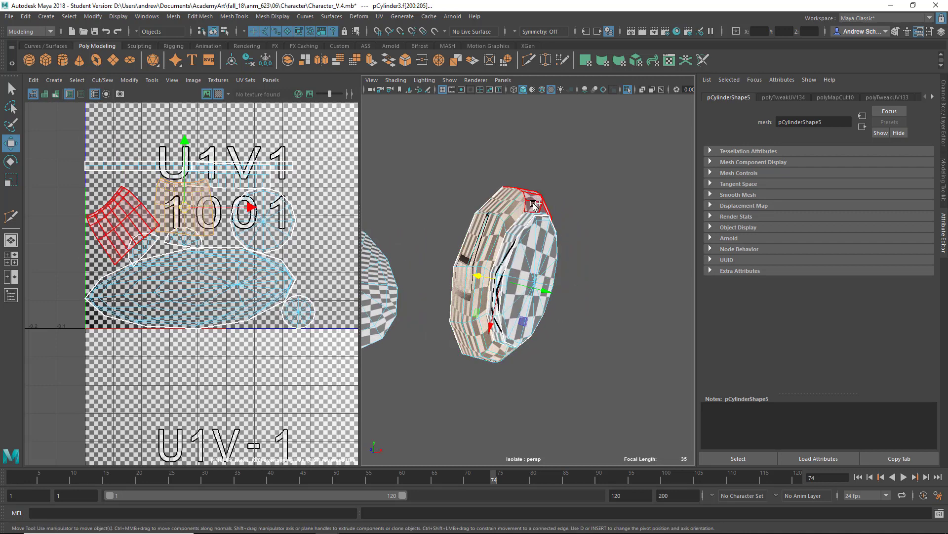
{"action": "key", "text": "ctrl+u"}
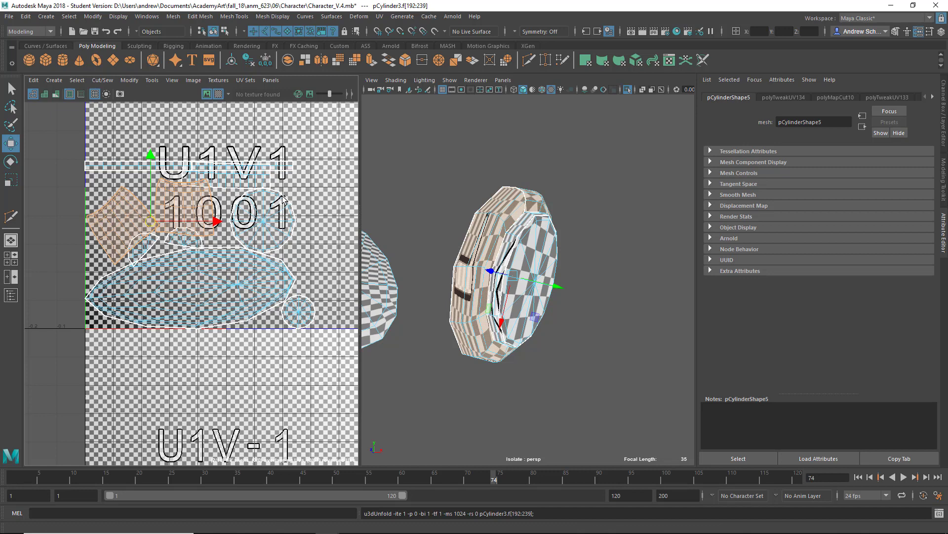
{"action": "left_click", "coordinate": [129, 220]}
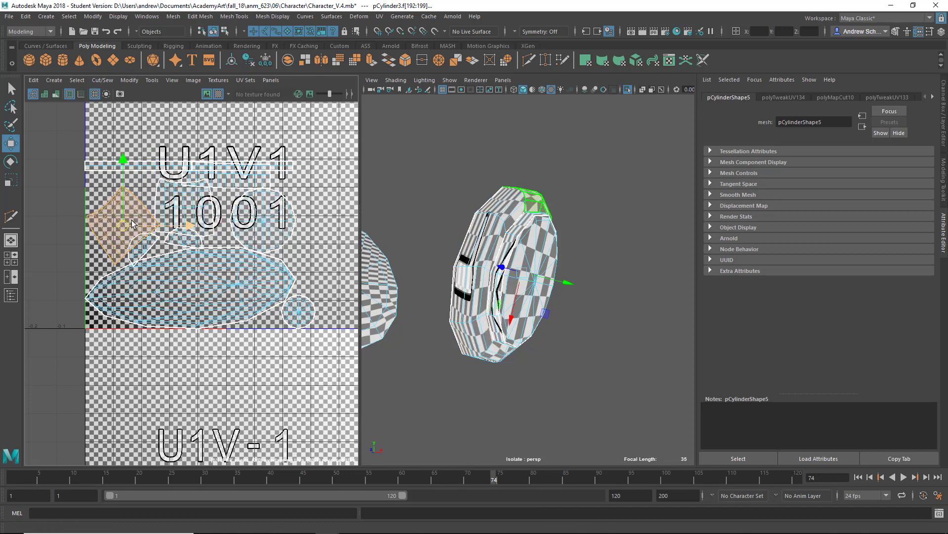
{"action": "key", "text": "e"}
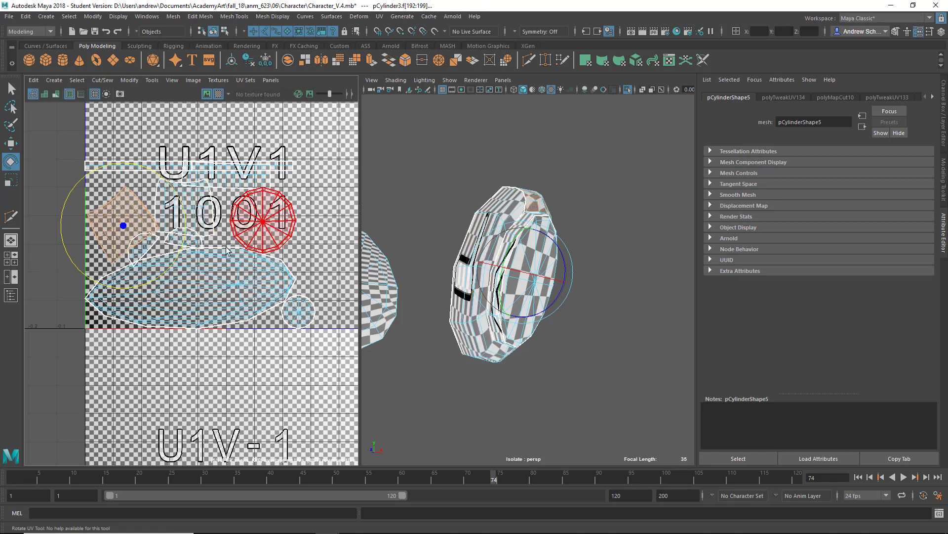
{"action": "middle_click_drag", "start_coordinate": [226, 234], "coordinate": [201, 296]}
{"action": "left_click_drag", "start_coordinate": [486, 302], "coordinate": [328, 360], "text": "alt"}
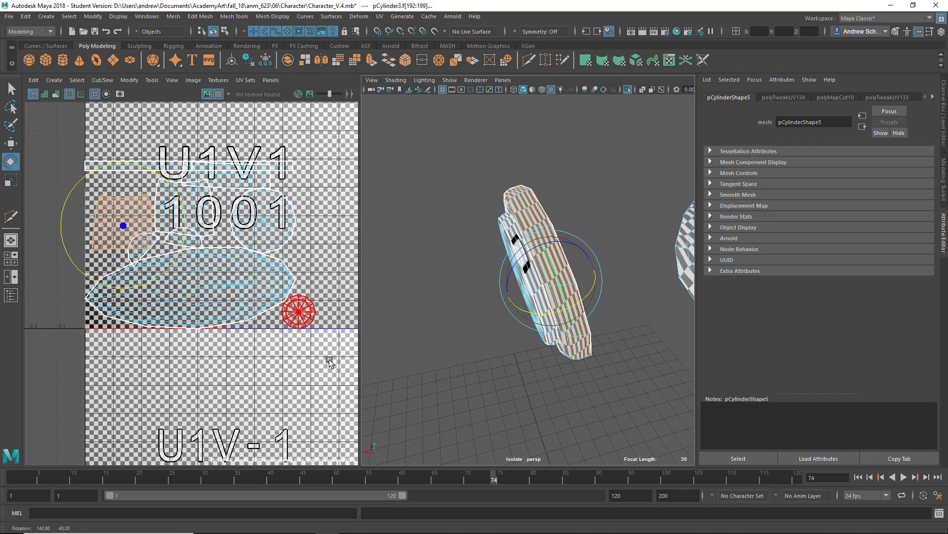
Stretch the squared-up rim shell horizontally until its checkers look even, and move it into the upper part of the UV tile.
{"action": "key", "text": "r"}
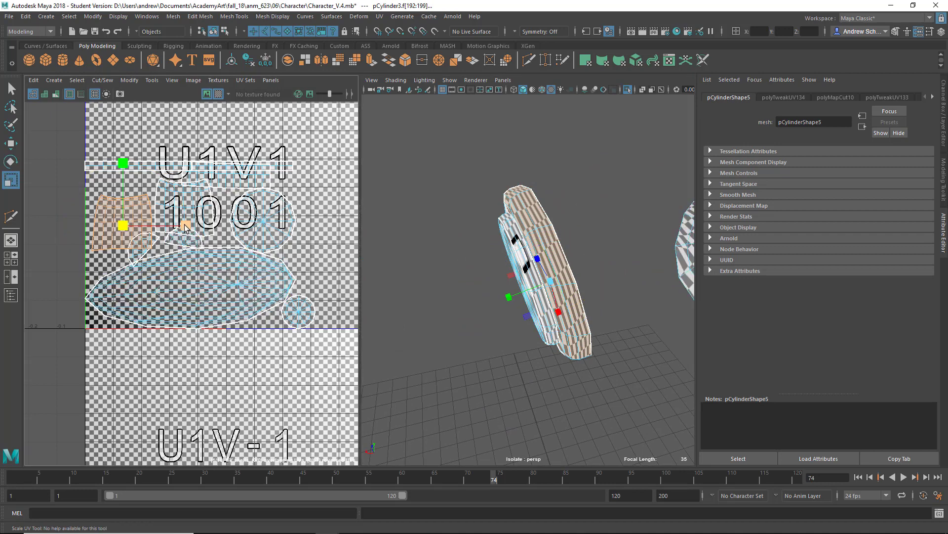
{"action": "left_click_drag", "start_coordinate": [186, 226], "coordinate": [432, 241]}
{"action": "right_click_drag", "start_coordinate": [277, 290], "coordinate": [110, 291], "text": "alt"}
{"action": "key", "text": "w"}
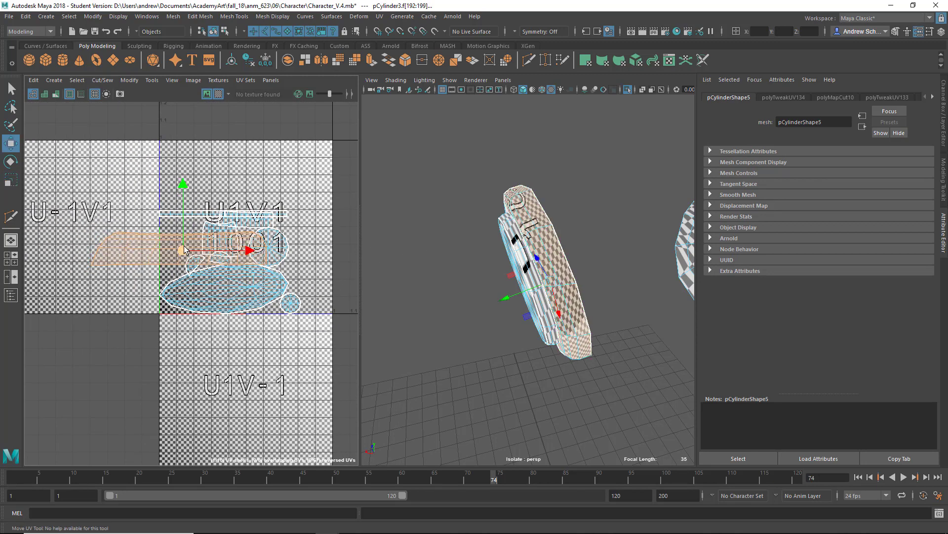
{"action": "left_click_drag", "start_coordinate": [187, 249], "coordinate": [243, 178]}
Stretch the other outer rim shell horizontally to even its checkers, place it below the first strip and scale it slightly taller.
{"action": "key", "text": "r"}
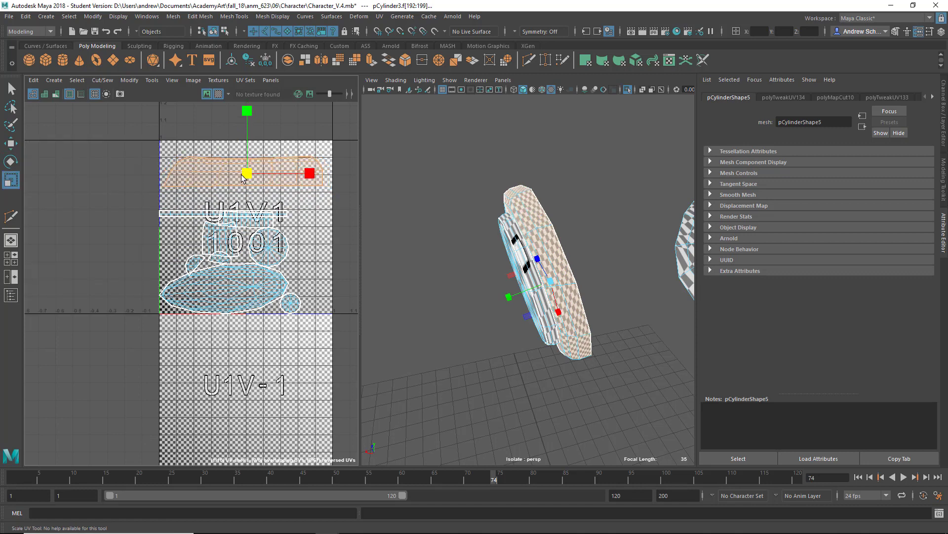
{"action": "left_click_drag", "start_coordinate": [449, 350], "coordinate": [564, 349], "text": "alt"}
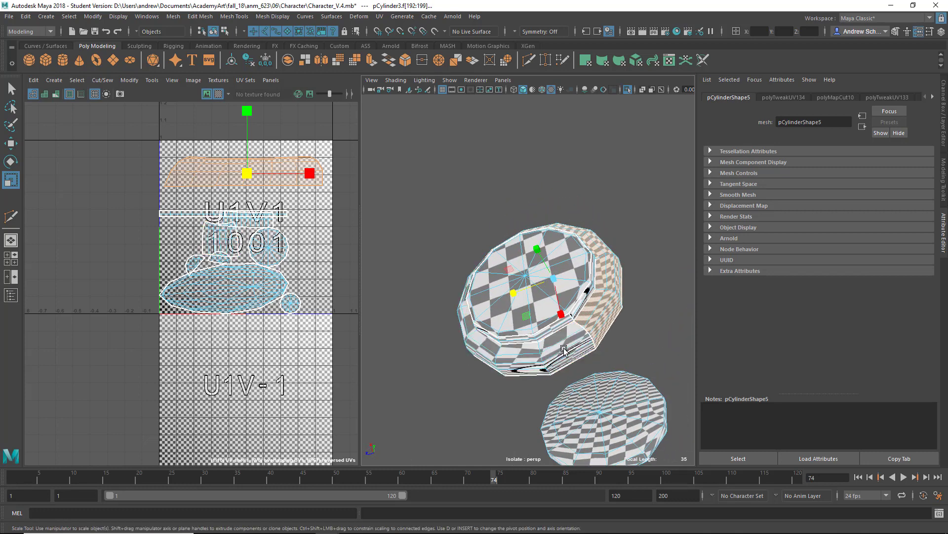
{"action": "left_click", "coordinate": [562, 350]}
{"action": "left_click_drag", "start_coordinate": [484, 385], "coordinate": [518, 402], "text": "alt"}
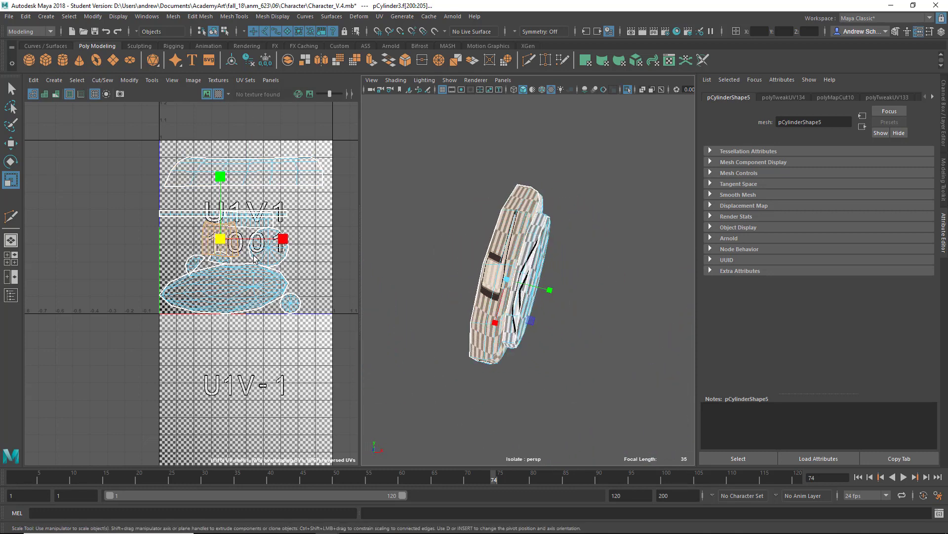
{"action": "left_click_drag", "start_coordinate": [292, 240], "coordinate": [340, 240]}
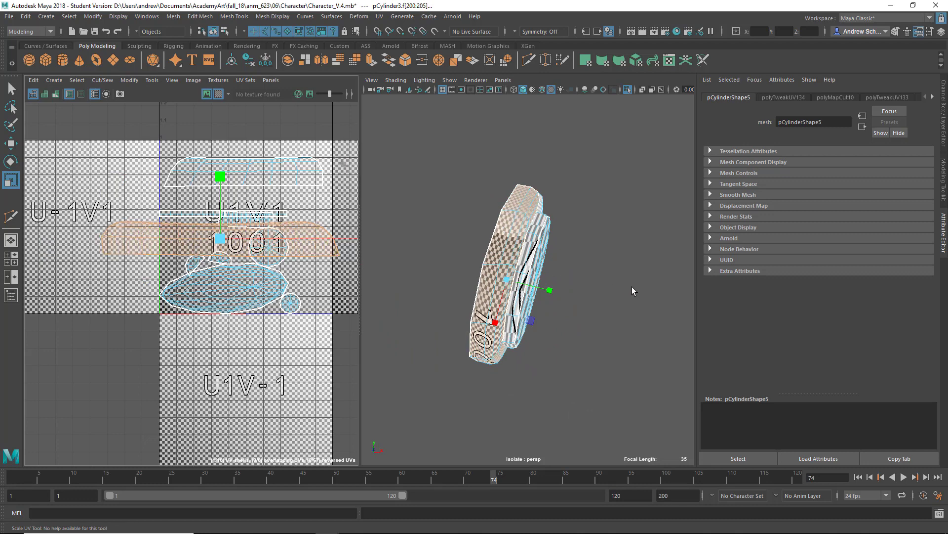
{"action": "left_click_drag", "start_coordinate": [220, 238], "coordinate": [249, 202]}
{"action": "key", "text": "w"}
{"action": "key", "text": "r"}
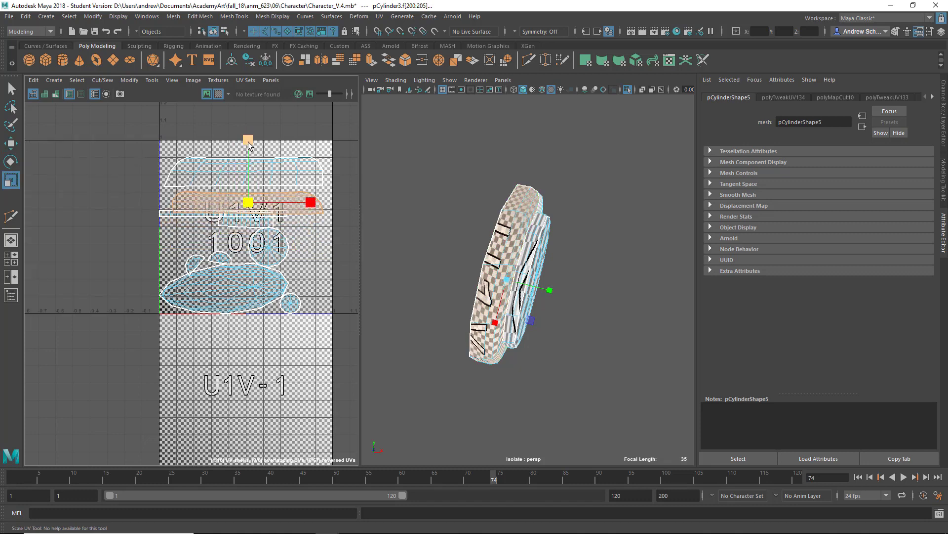
{"action": "left_click_drag", "start_coordinate": [248, 143], "coordinate": [250, 110]}
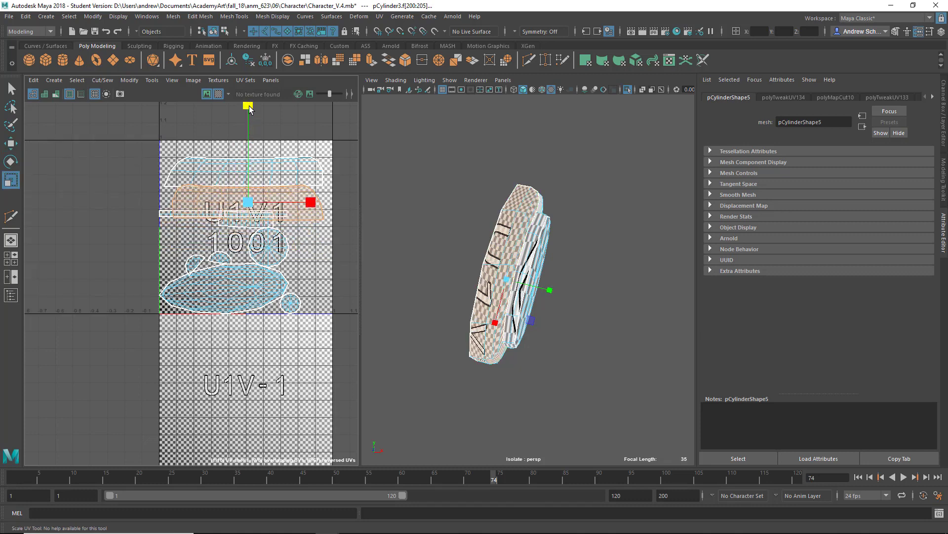
Select all of the earpieces' UV shells and lay them out automatically in the UV tile.
{"action": "left_click_drag", "start_coordinate": [116, 137], "coordinate": [369, 422]}
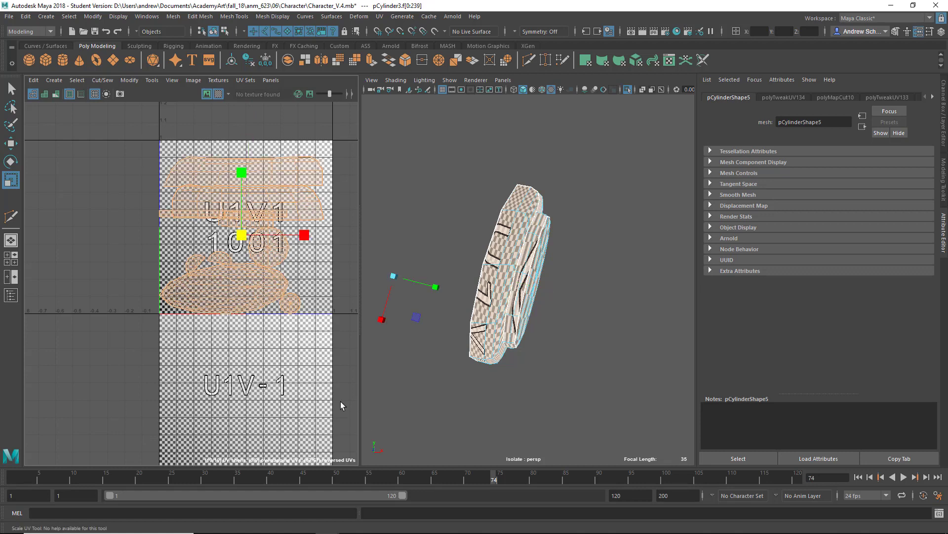
{"action": "key", "text": "ctrl+l"}
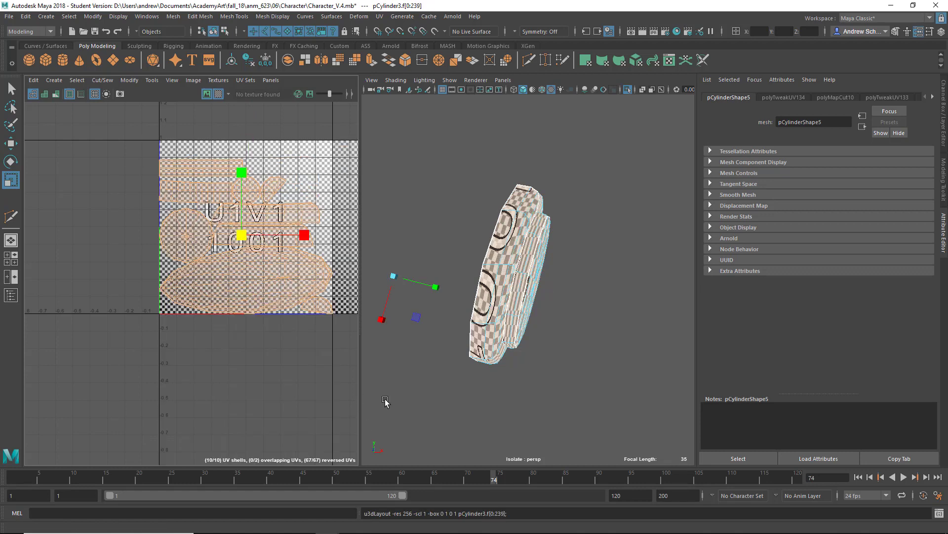
Stretch the UV shell of the earpiece's narrow inner ring horizontally to even its checkers, and move it back within the UV tile.
{"action": "left_click_drag", "start_coordinate": [507, 379], "coordinate": [530, 323], "text": "alt"}
{"action": "double_click", "coordinate": [529, 323]}
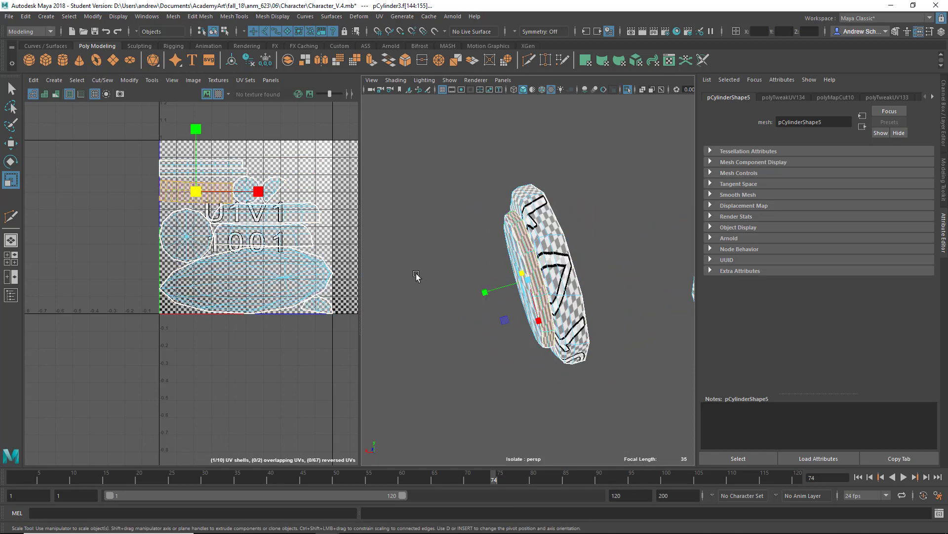
{"action": "left_click_drag", "start_coordinate": [416, 275], "coordinate": [606, 275], "text": "alt"}
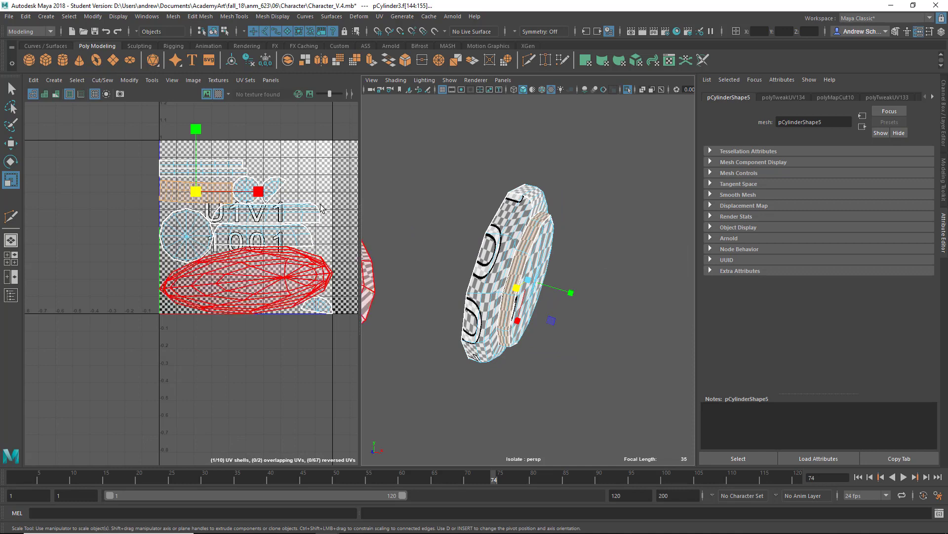
{"action": "left_click_drag", "start_coordinate": [260, 193], "coordinate": [387, 193]}
{"action": "middle_click_drag", "start_coordinate": [236, 214], "coordinate": [199, 237], "text": "alt"}
{"action": "key", "text": "w"}
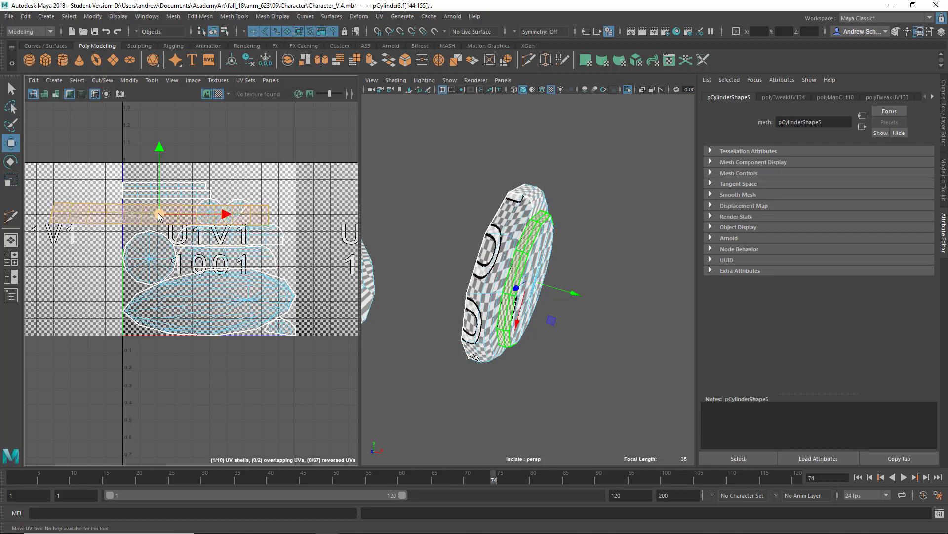
{"action": "left_click_drag", "start_coordinate": [159, 214], "coordinate": [192, 217]}
{"action": "key", "text": "r"}
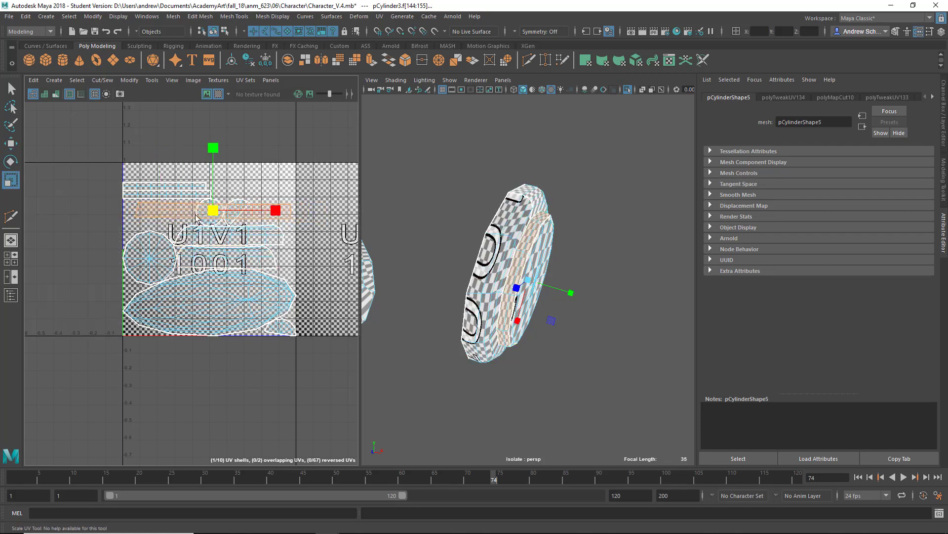
Select all of the earpieces' UV shells and lay them out again, without keeping a new unfold.
{"action": "left_click_drag", "start_coordinate": [113, 148], "coordinate": [356, 420]}
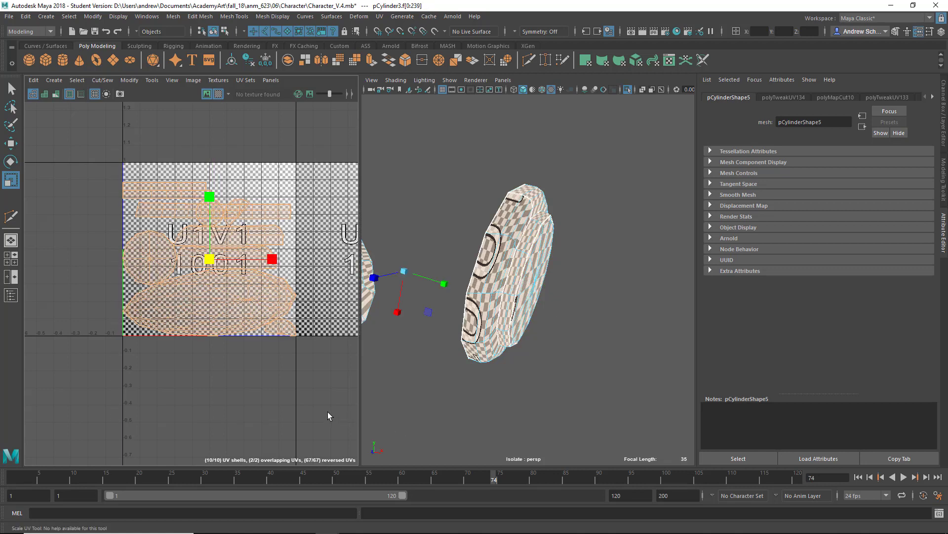
{"action": "key", "text": "ctrl+u"}
{"action": "key", "text": "ctrl+z"}
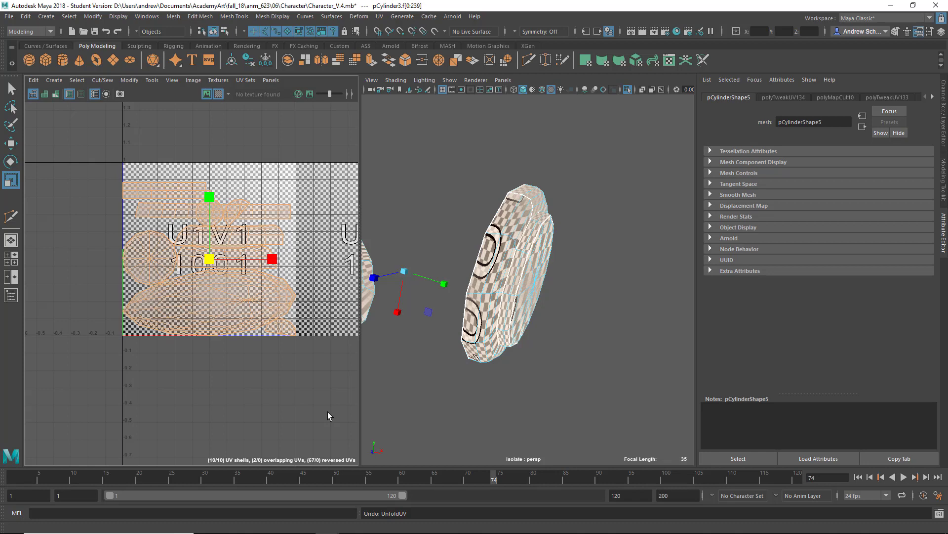
{"action": "key", "text": "ctrl+l"}
{"action": "left_click_drag", "start_coordinate": [485, 384], "coordinate": [438, 320], "text": "alt"}
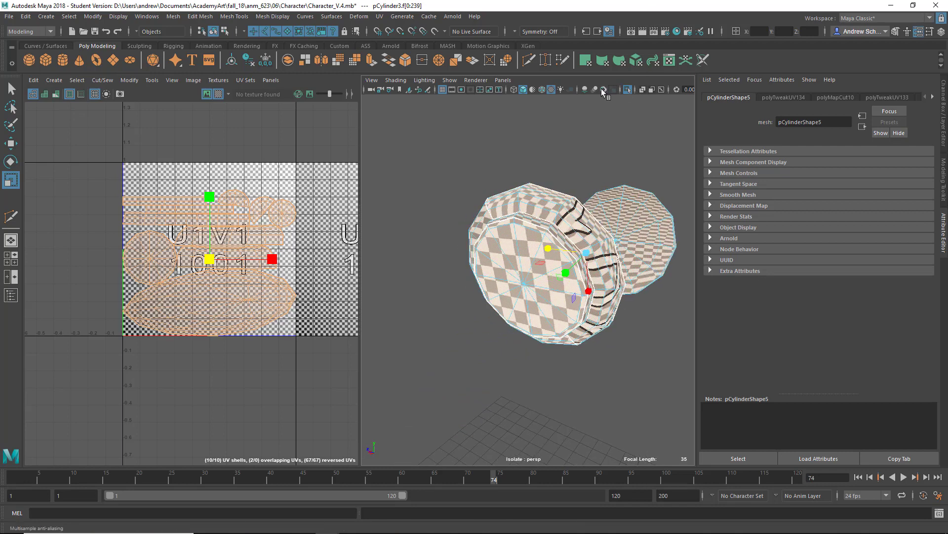
Turn off viewport isolation to show the whole character, return to object selection and deselect everything.
{"action": "left_click", "coordinate": [626, 91]}
{"action": "scroll", "coordinate": [550, 236], "scroll_direction": "down", "scroll_amount": 6}
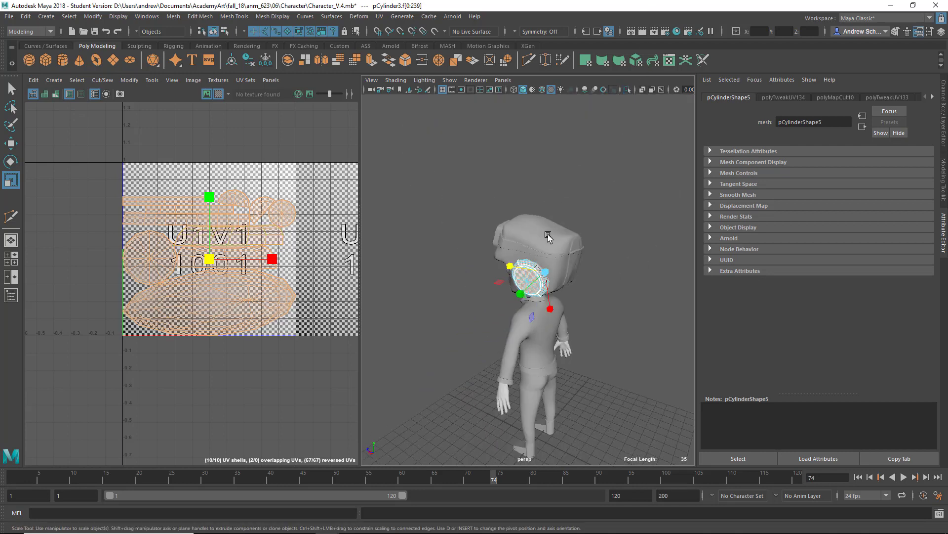
{"action": "left_click_drag", "start_coordinate": [551, 237], "coordinate": [719, 214], "text": "alt"}
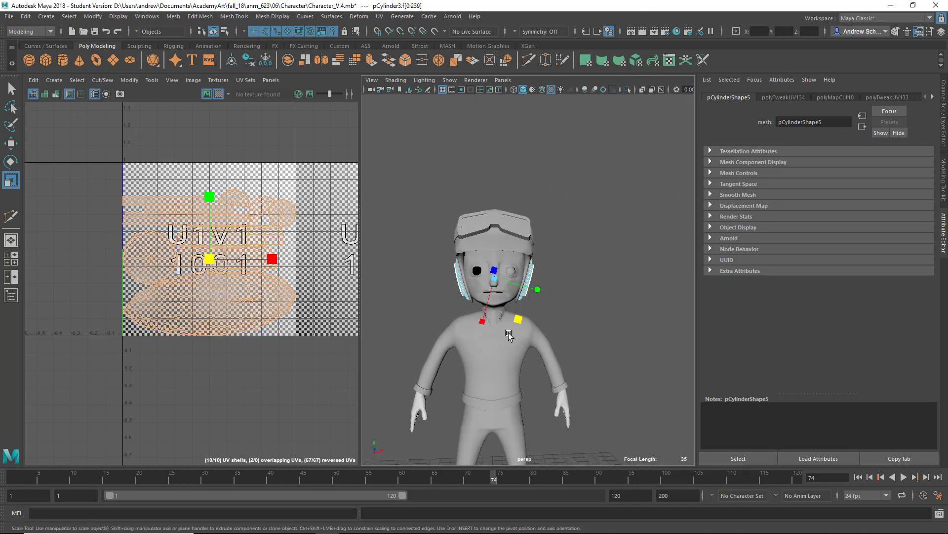
{"action": "left_click", "coordinate": [504, 257]}
{"action": "right_click_drag", "start_coordinate": [508, 251], "coordinate": [507, 363]}
{"action": "left_click", "coordinate": [536, 327]}
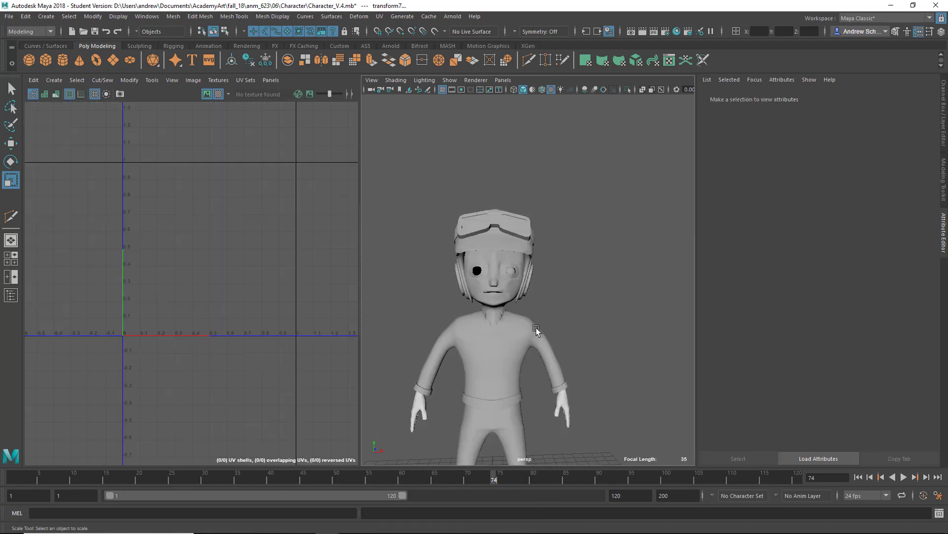
Select the character's face mesh and examine its checker pattern around the mouth and nose, and from the side.
{"action": "right_click_drag", "start_coordinate": [442, 317], "coordinate": [635, 314], "text": "alt"}
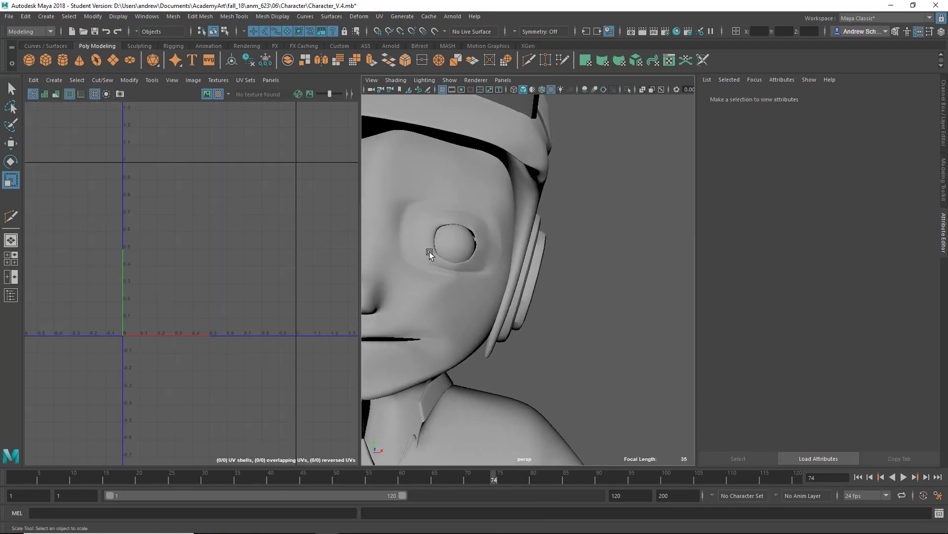
{"action": "left_click_drag", "start_coordinate": [435, 295], "coordinate": [494, 291], "text": "alt"}
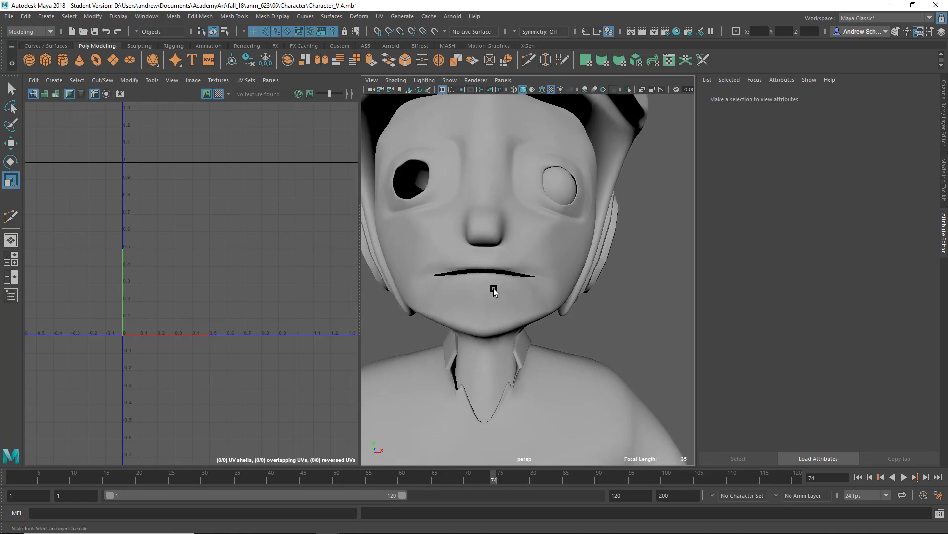
{"action": "left_click", "coordinate": [533, 266]}
{"action": "left_click_drag", "start_coordinate": [533, 266], "coordinate": [517, 320], "text": "alt"}
{"action": "right_click_drag", "start_coordinate": [517, 320], "coordinate": [618, 315], "text": "alt"}
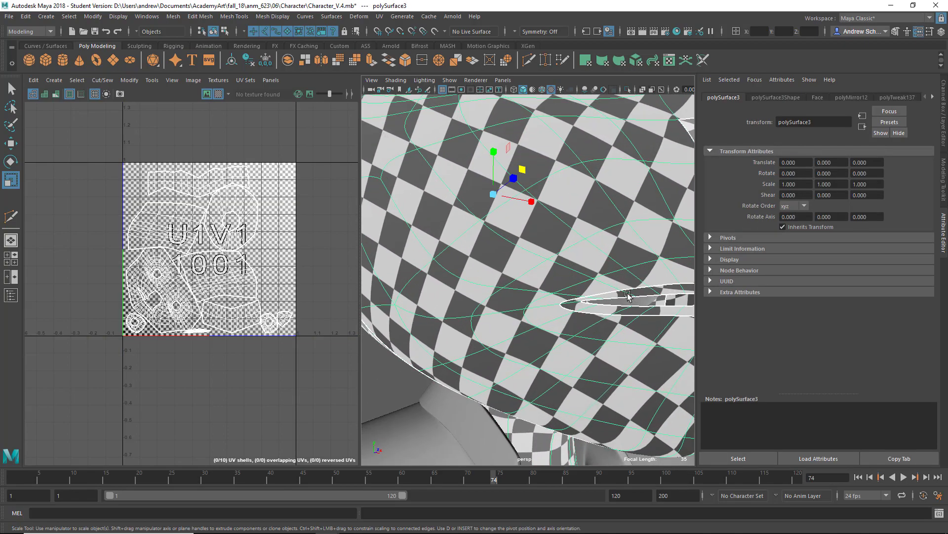
{"action": "left_click_drag", "start_coordinate": [628, 295], "coordinate": [591, 285], "text": "alt"}
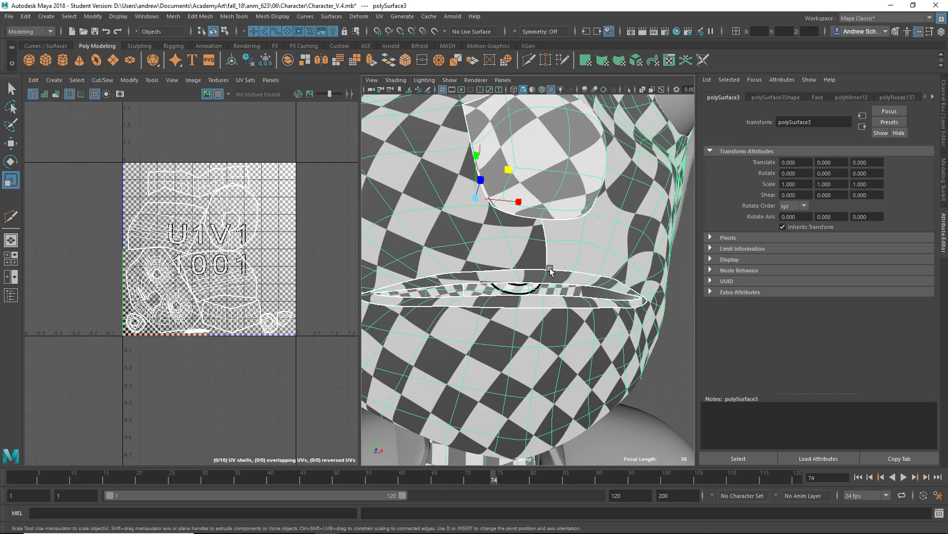
{"action": "key", "text": "f"}
{"action": "left_click_drag", "start_coordinate": [534, 259], "coordinate": [605, 269], "text": "alt"}
{"action": "right_click_drag", "start_coordinate": [606, 277], "coordinate": [519, 347], "text": "alt"}
{"action": "middle_click_drag", "start_coordinate": [520, 347], "coordinate": [469, 276], "text": "alt"}
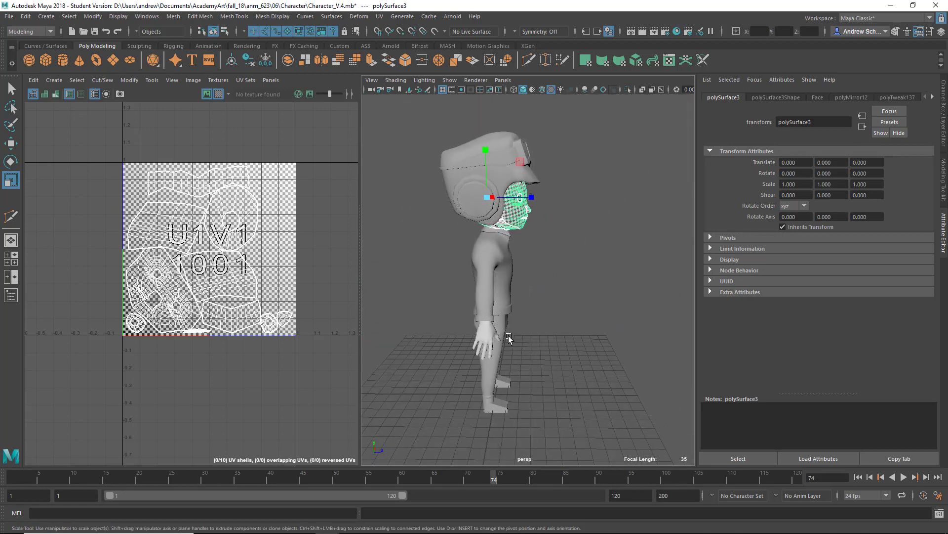
{"action": "left_click_drag", "start_coordinate": [509, 338], "coordinate": [479, 378], "text": "alt"}
Select each shoe in turn and examine its checker pattern from the front and side.
{"action": "left_click", "coordinate": [498, 384]}
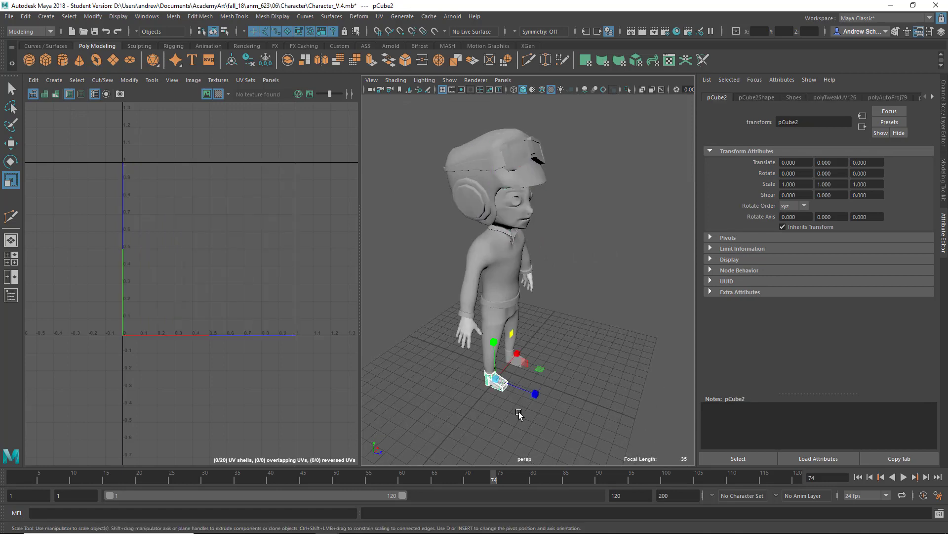
{"action": "key", "text": "f"}
{"action": "left_click_drag", "start_coordinate": [518, 412], "coordinate": [514, 365], "text": "alt"}
{"action": "key", "text": "3"}
{"action": "key", "text": "1"}
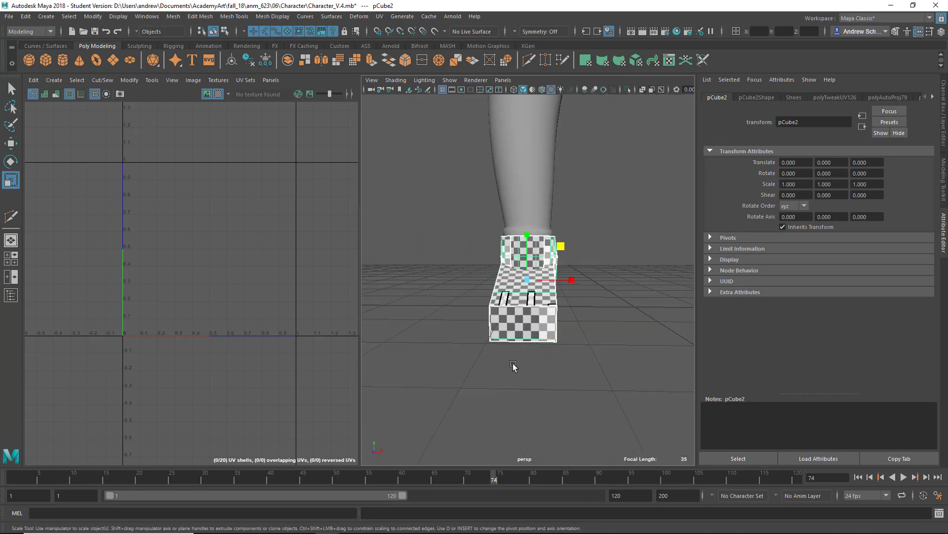
{"action": "right_click_drag", "start_coordinate": [515, 364], "coordinate": [507, 354], "text": "alt"}
{"action": "left_click_drag", "start_coordinate": [507, 353], "coordinate": [552, 334], "text": "alt"}
{"action": "left_click", "coordinate": [621, 354]}
{"action": "left_click_drag", "start_coordinate": [626, 389], "coordinate": [568, 380], "text": "alt"}
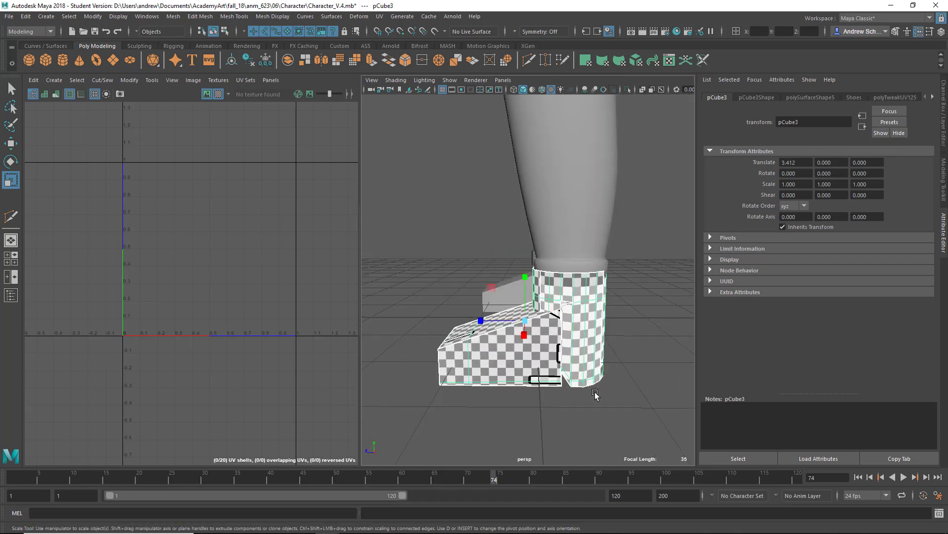
{"action": "left_click_drag", "start_coordinate": [587, 352], "coordinate": [620, 368], "text": "alt"}
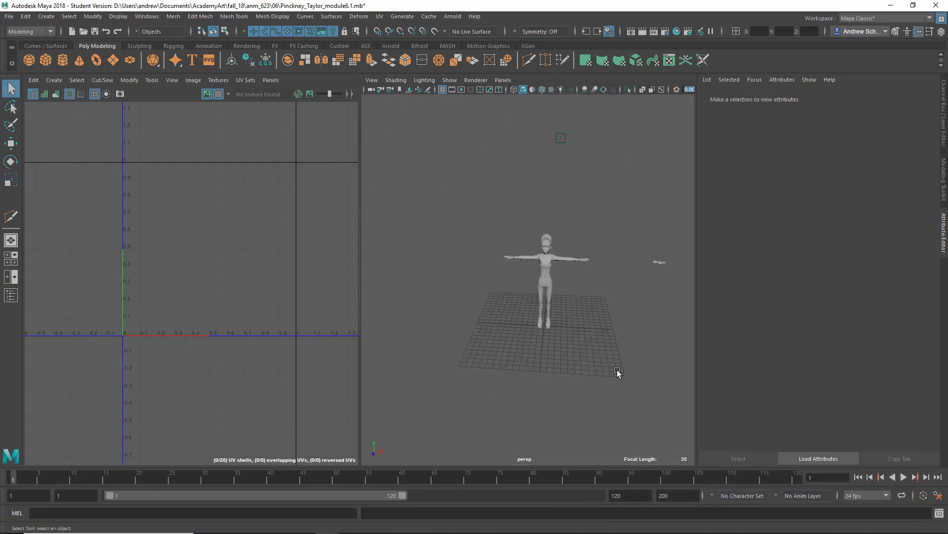
Select the second character's head mesh and lay out its UVs, allowing the non-manifold geometry to be fixed always.
{"action": "left_click", "coordinate": [549, 254]}
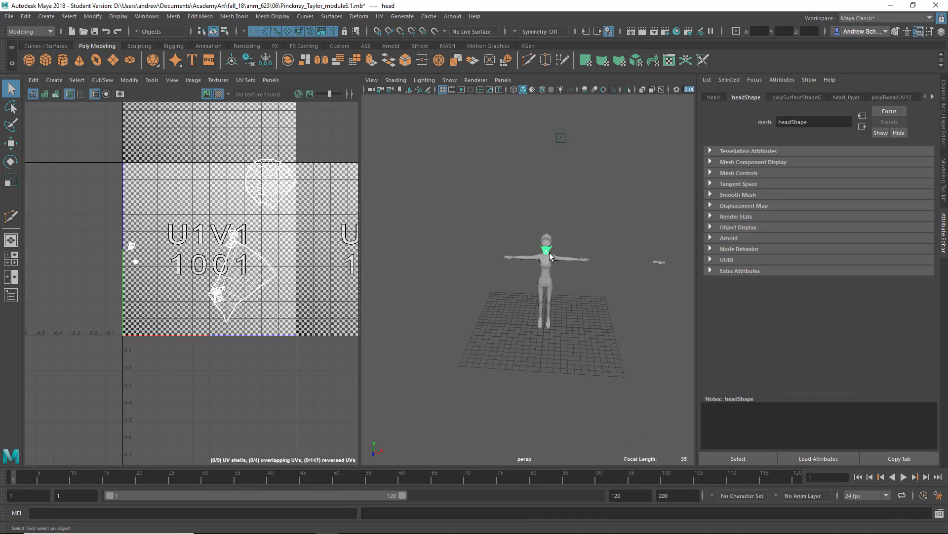
{"action": "key", "text": "f"}
{"action": "scroll", "coordinate": [271, 328], "scroll_direction": "down", "scroll_amount": 1}
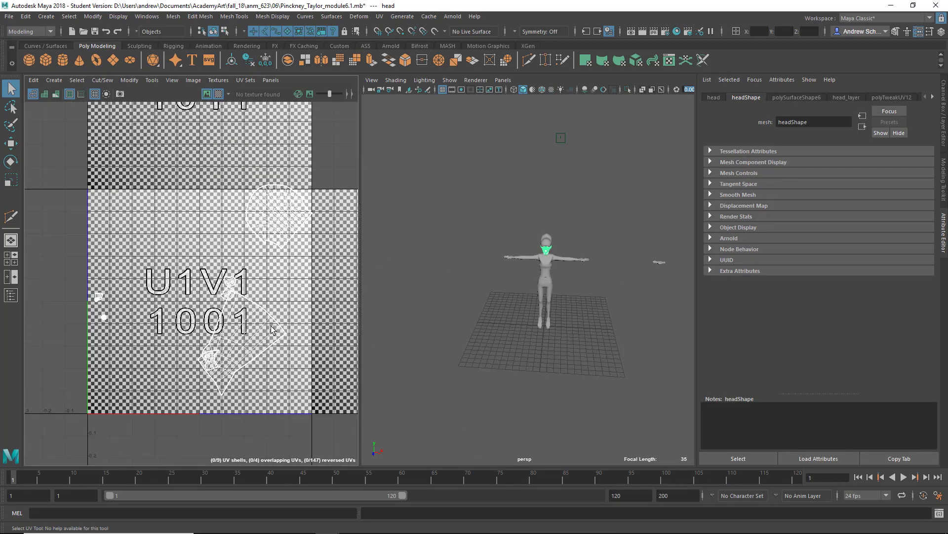
{"action": "middle_click_drag", "start_coordinate": [541, 349], "coordinate": [508, 423], "text": "alt"}
{"action": "right_click_drag", "start_coordinate": [557, 379], "coordinate": [527, 406], "text": "alt"}
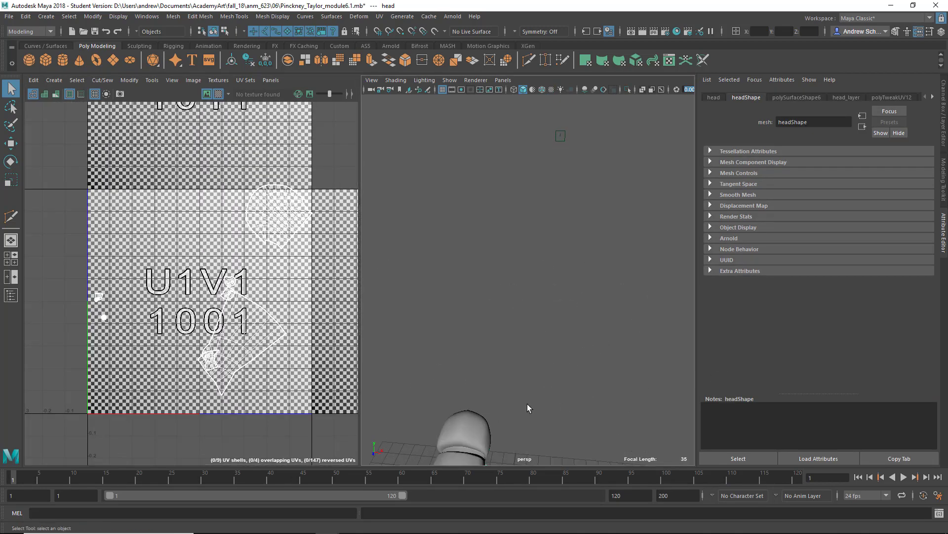
{"action": "middle_click_drag", "start_coordinate": [493, 432], "coordinate": [595, 201], "text": "alt"}
{"action": "key", "text": "f"}
{"action": "left_click_drag", "start_coordinate": [569, 312], "coordinate": [594, 296], "text": "alt"}
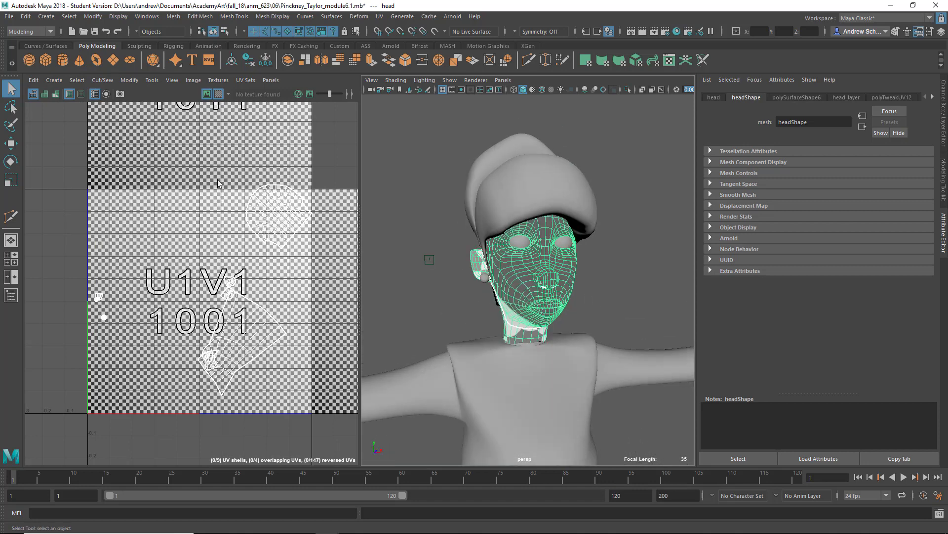
{"action": "key", "text": "ctrl+l"}
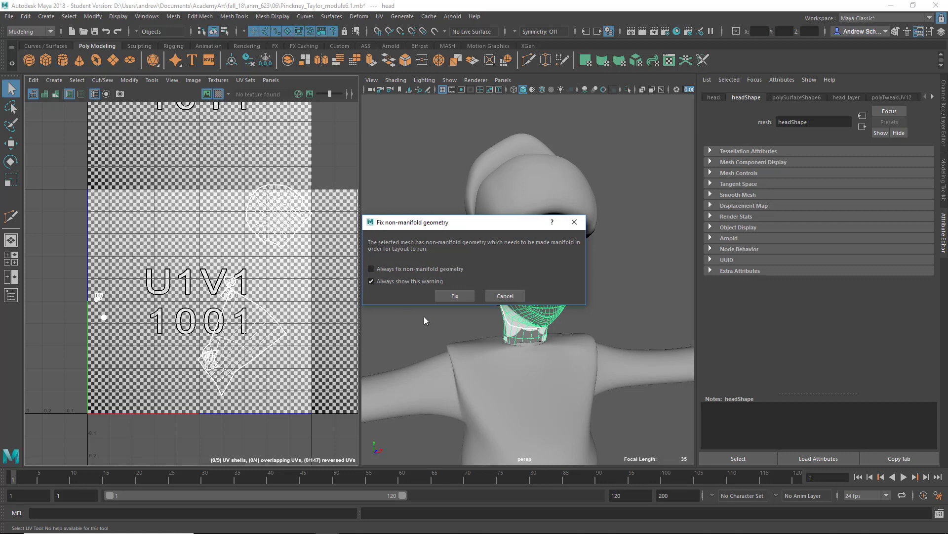
{"action": "left_click", "coordinate": [417, 268]}
{"action": "left_click", "coordinate": [455, 295]}
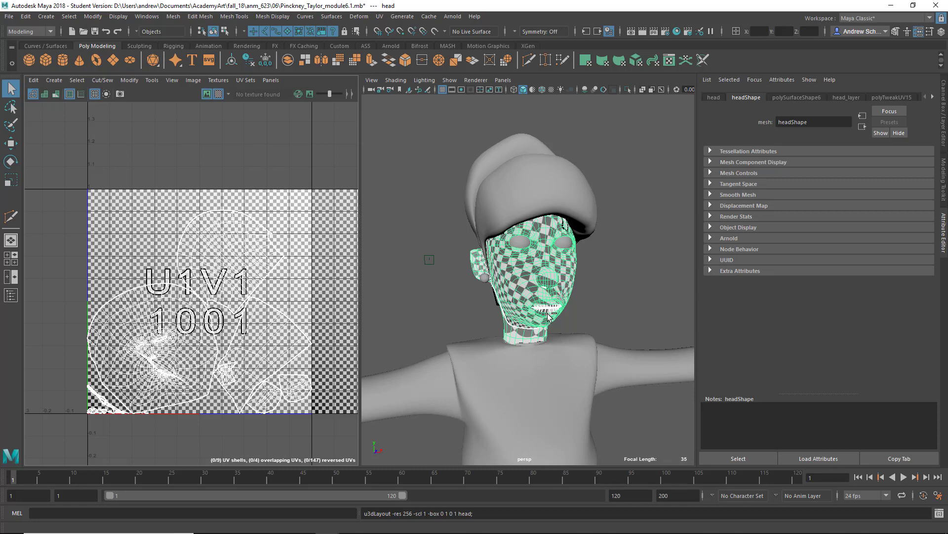
Isolate the head and examine its checker pattern around the face, mouth, neck and back of the skull.
{"action": "left_click_drag", "start_coordinate": [549, 316], "coordinate": [620, 258], "text": "alt"}
{"action": "right_click_drag", "start_coordinate": [621, 258], "coordinate": [664, 323], "text": "alt"}
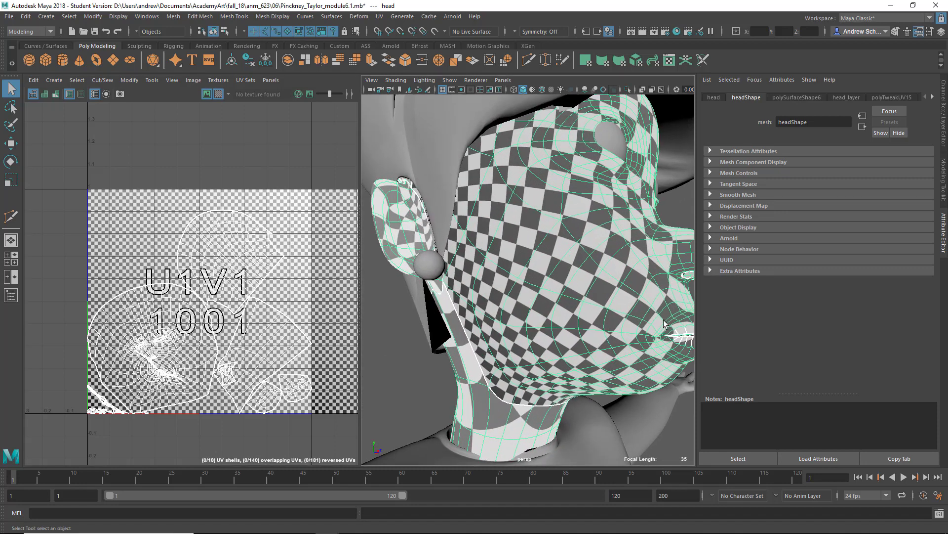
{"action": "left_click_drag", "start_coordinate": [665, 324], "coordinate": [530, 270], "text": "alt"}
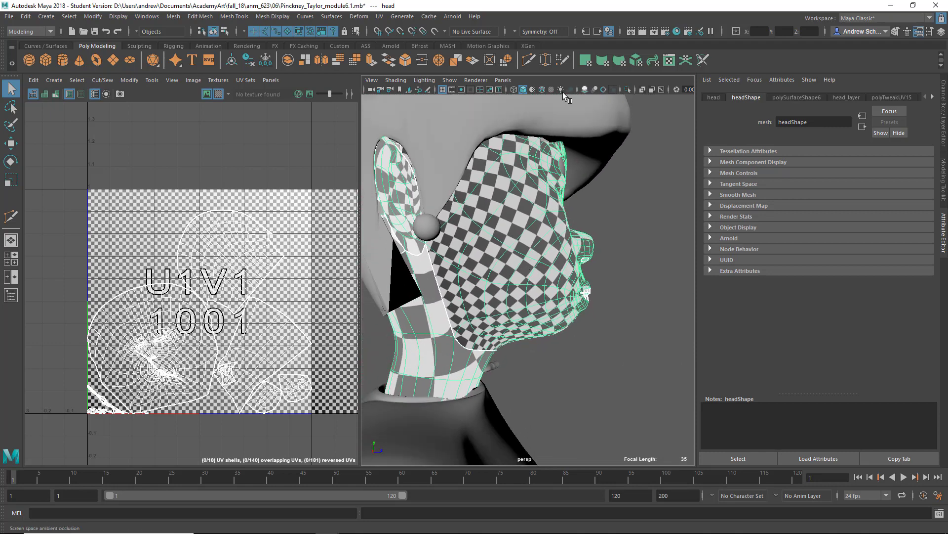
{"action": "left_click_drag", "start_coordinate": [618, 190], "coordinate": [427, 215], "text": "alt"}
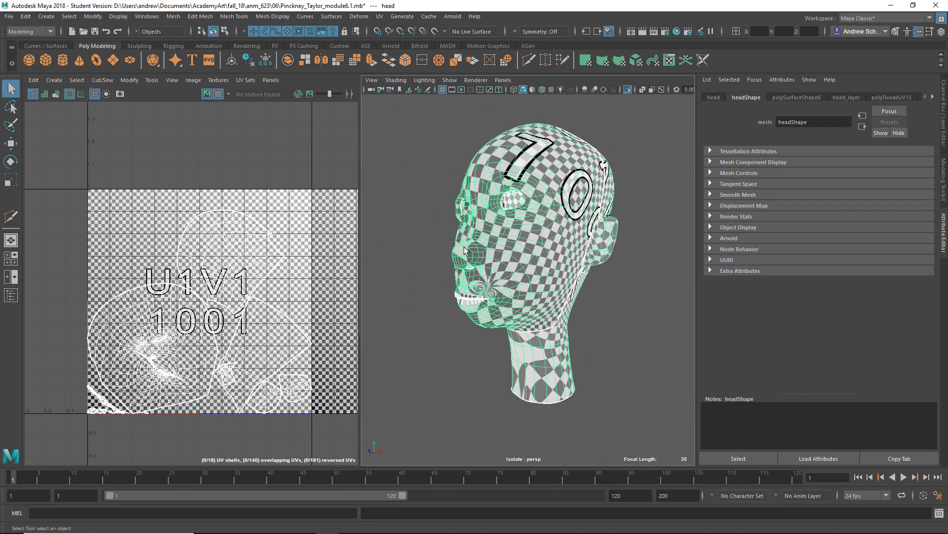
{"action": "scroll", "coordinate": [474, 290], "scroll_direction": "up", "scroll_amount": 5}
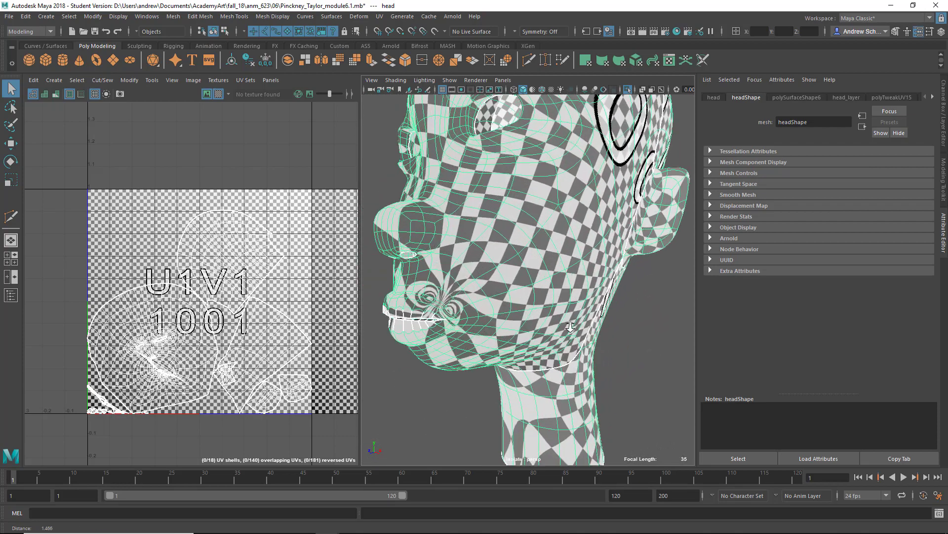
{"action": "scroll", "coordinate": [419, 325], "scroll_direction": "down", "scroll_amount": 5}
{"action": "left_click_drag", "start_coordinate": [419, 324], "coordinate": [627, 302], "text": "alt"}
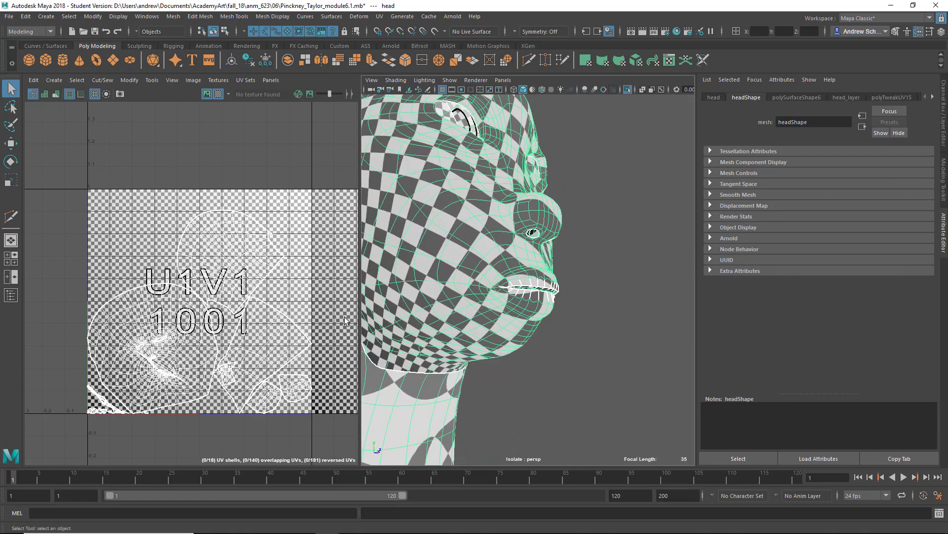
{"action": "left_click_drag", "start_coordinate": [569, 322], "coordinate": [685, 335], "text": "alt"}
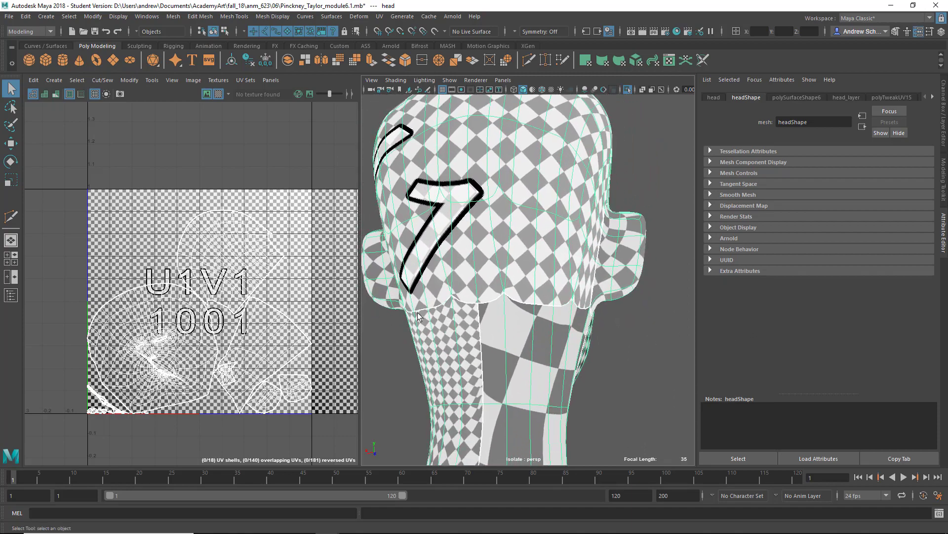
{"action": "left_click_drag", "start_coordinate": [418, 317], "coordinate": [594, 270], "text": "alt"}
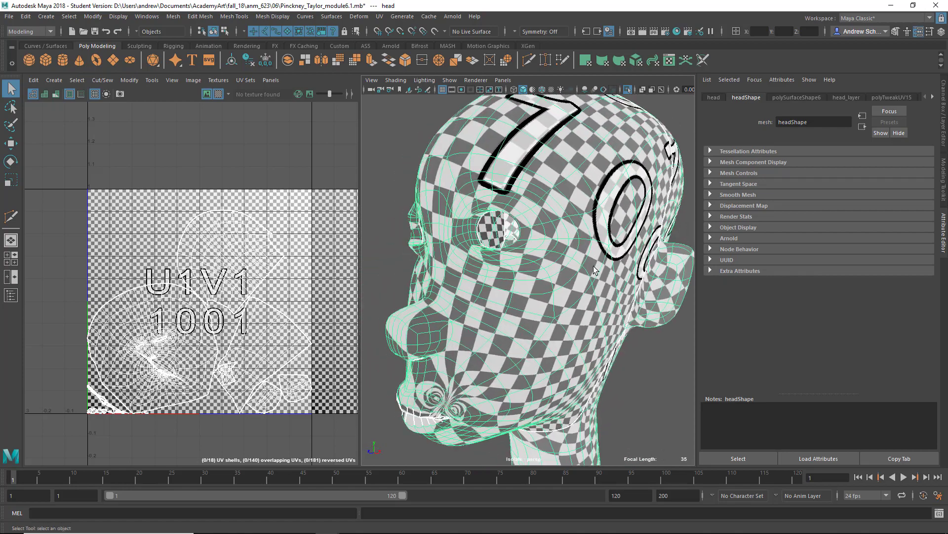
Apply a planar UV projection to the whole head, return to object selection and examine the UV borders around the lips.
{"action": "left_click", "coordinate": [380, 17]}
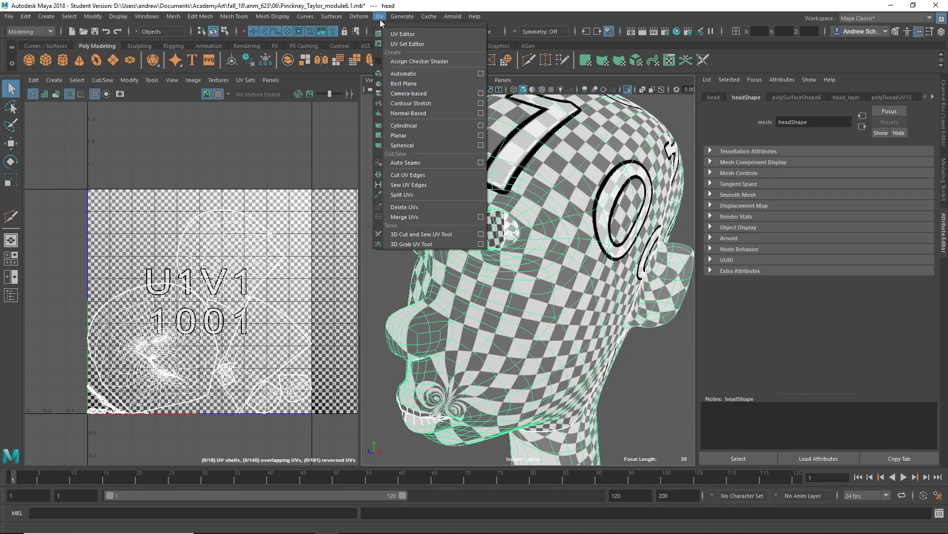
{"action": "left_click", "coordinate": [409, 135]}
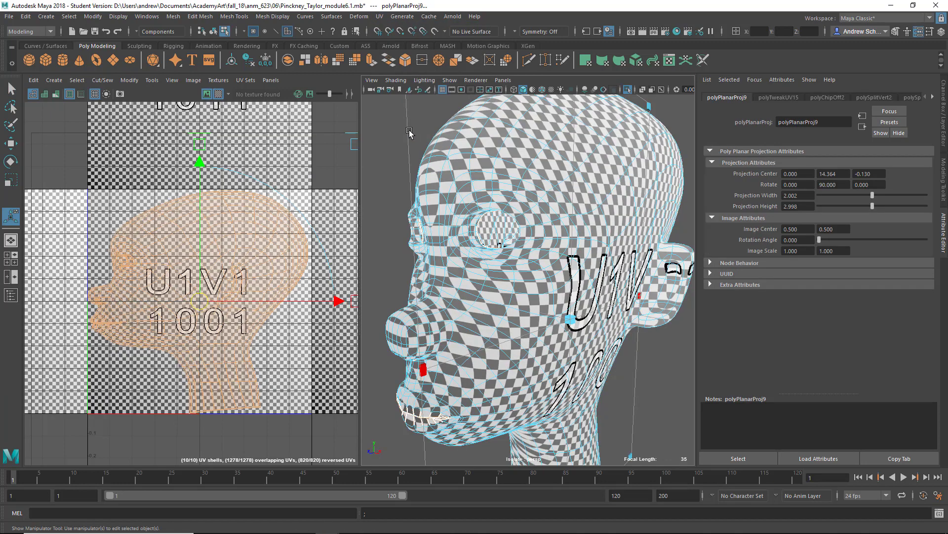
{"action": "scroll", "coordinate": [486, 235], "scroll_direction": "down", "scroll_amount": 5}
{"action": "scroll", "coordinate": [512, 270], "scroll_direction": "up", "scroll_amount": 5}
{"action": "middle_click_drag", "start_coordinate": [533, 307], "coordinate": [623, 211], "text": "alt"}
{"action": "right_click_drag", "start_coordinate": [579, 256], "coordinate": [705, 252], "text": "alt"}
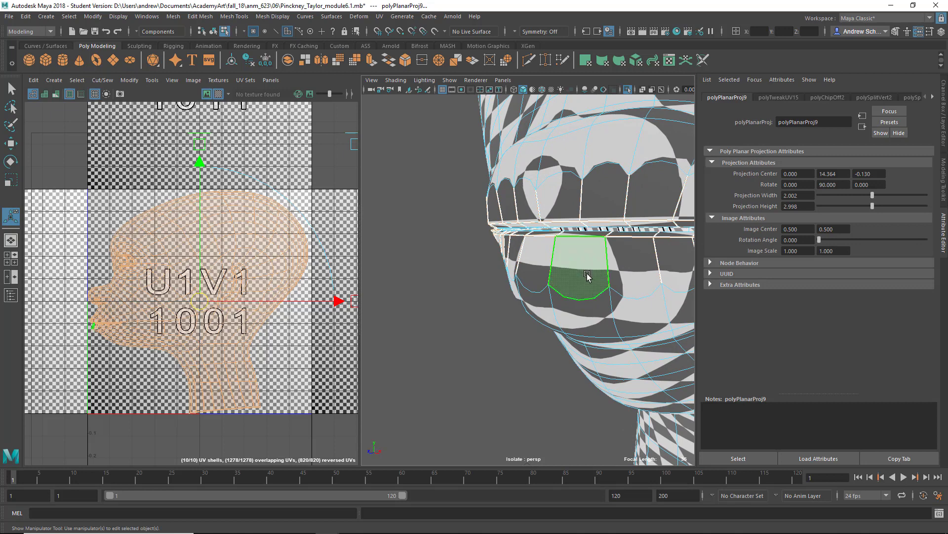
{"action": "left_click", "coordinate": [474, 315]}
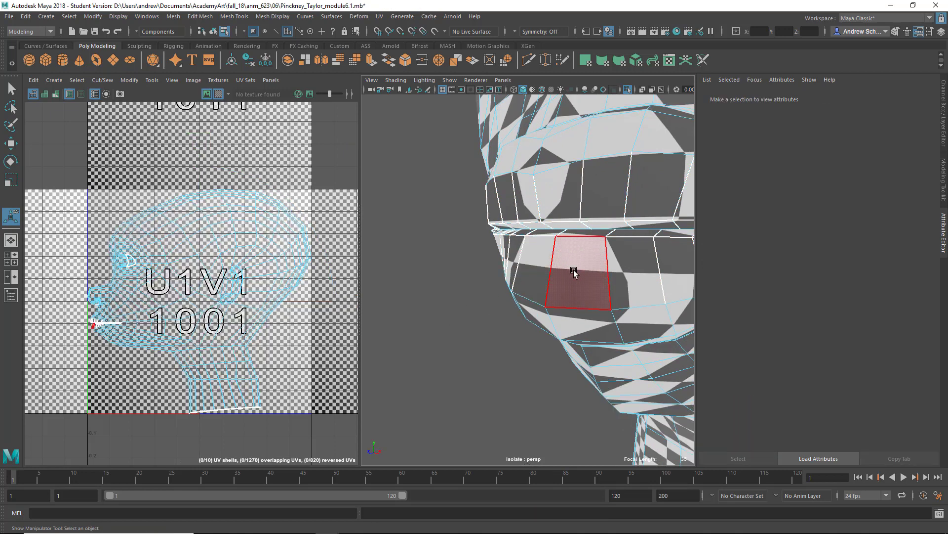
{"action": "right_click", "coordinate": [563, 252]}
{"action": "right_click_drag", "start_coordinate": [626, 216], "coordinate": [611, 237]}
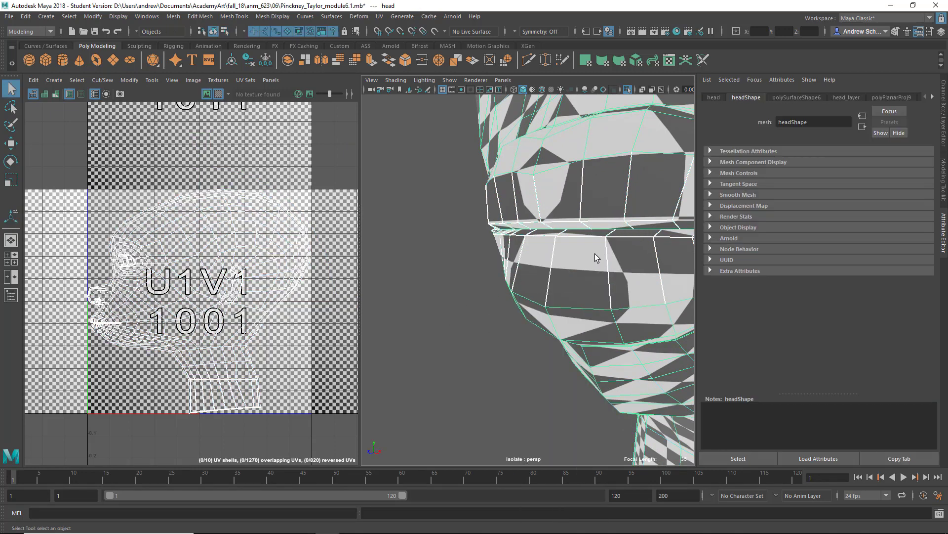
{"action": "left_click_drag", "start_coordinate": [580, 280], "coordinate": [538, 274], "text": "alt"}
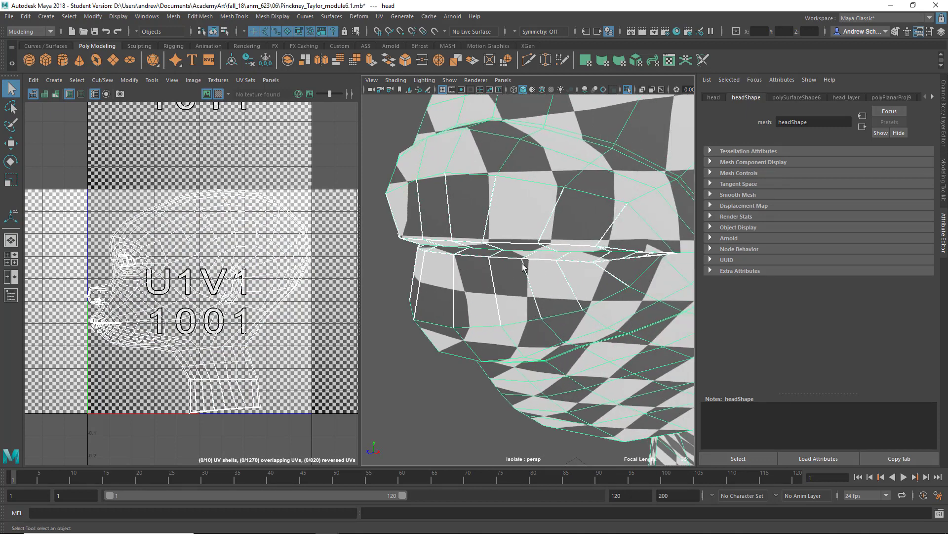
Enlarge the 3D view, try pulling individual lower-lip faces away from the head to test for detached faces, and undo each move.
{"action": "key", "text": "space"}
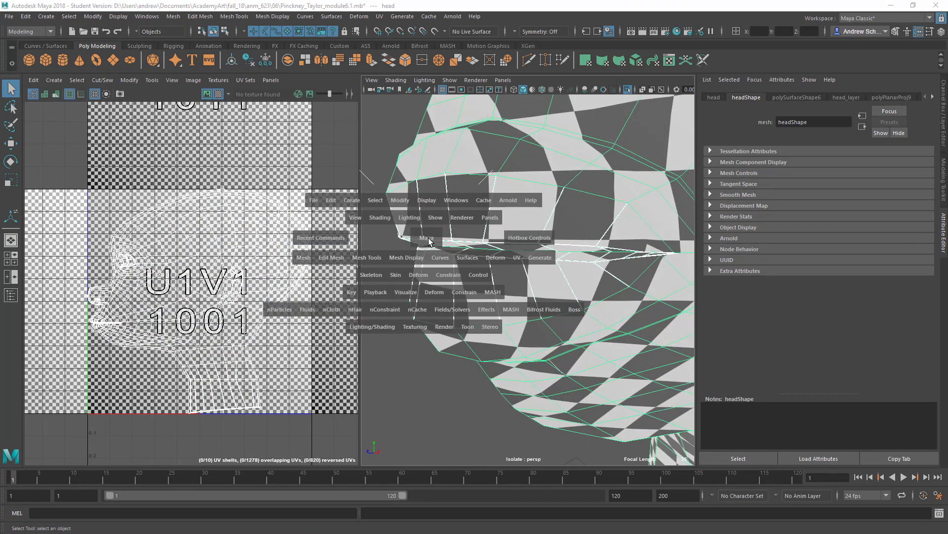
{"action": "right_click_drag", "start_coordinate": [385, 277], "coordinate": [383, 286]}
{"action": "left_click", "coordinate": [381, 292]}
{"action": "key", "text": "w"}
{"action": "left_click_drag", "start_coordinate": [377, 286], "coordinate": [405, 312]}
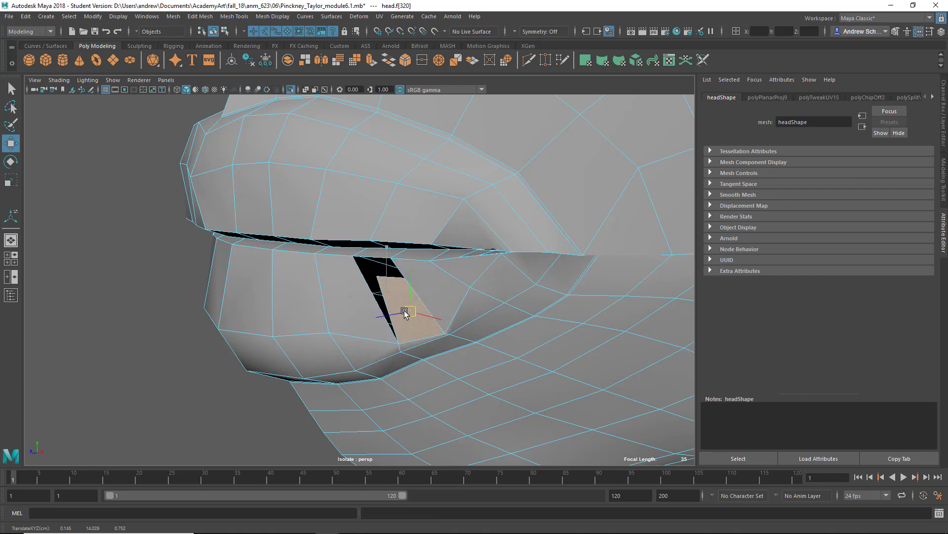
{"action": "key", "text": "ctrl+z"}
{"action": "left_click", "coordinate": [325, 290]}
{"action": "left_click", "coordinate": [260, 290]}
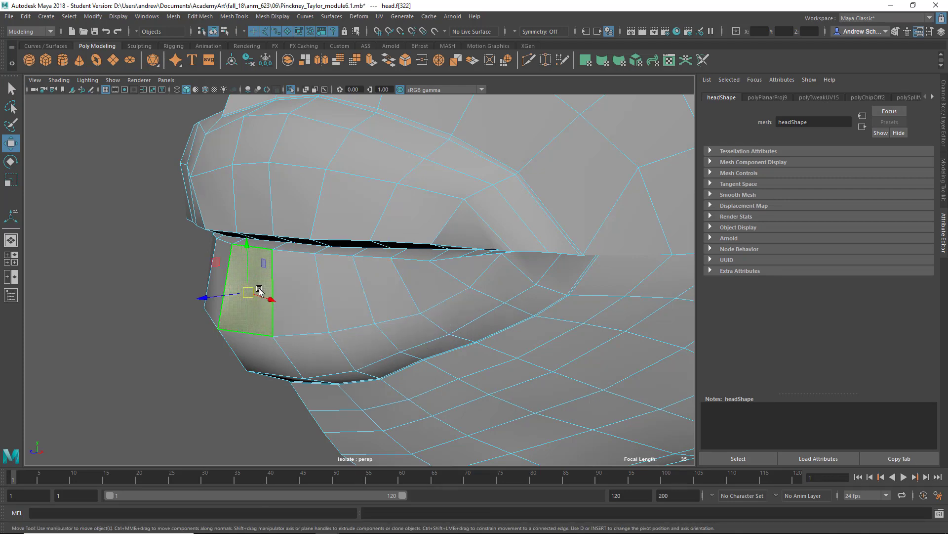
{"action": "left_click_drag", "start_coordinate": [251, 290], "coordinate": [203, 327]}
{"action": "key", "text": "ctrl+z"}
Select all of the head's vertices and merge them with a threshold of 0.0010.
{"action": "left_click_drag", "start_coordinate": [347, 301], "coordinate": [357, 281], "text": "alt"}
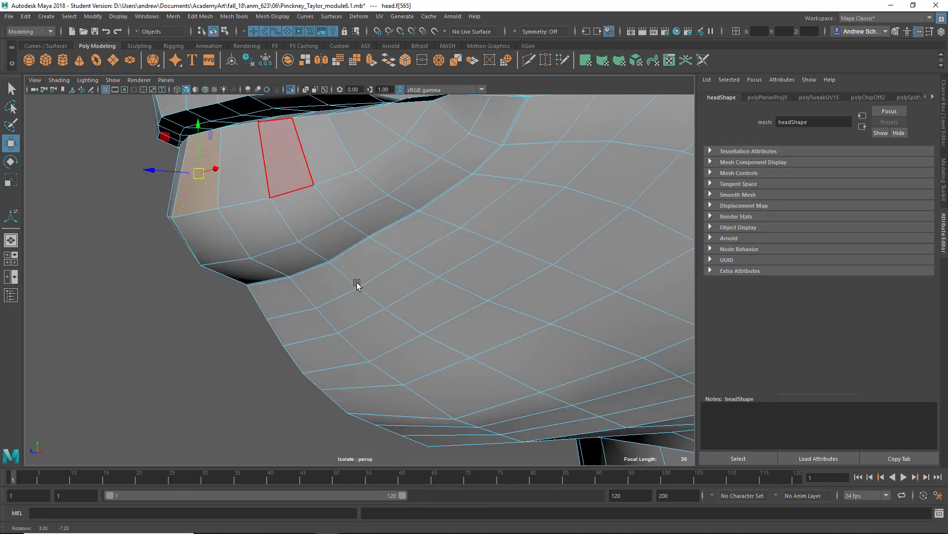
{"action": "right_click_drag", "start_coordinate": [357, 282], "coordinate": [82, 286], "text": "alt"}
{"action": "middle_click_drag", "start_coordinate": [373, 265], "coordinate": [324, 349], "text": "alt"}
{"action": "right_click_drag", "start_coordinate": [414, 251], "coordinate": [348, 253]}
{"action": "right_click_drag", "start_coordinate": [484, 277], "coordinate": [324, 289], "text": "alt"}
{"action": "left_click_drag", "start_coordinate": [290, 181], "coordinate": [559, 469]}
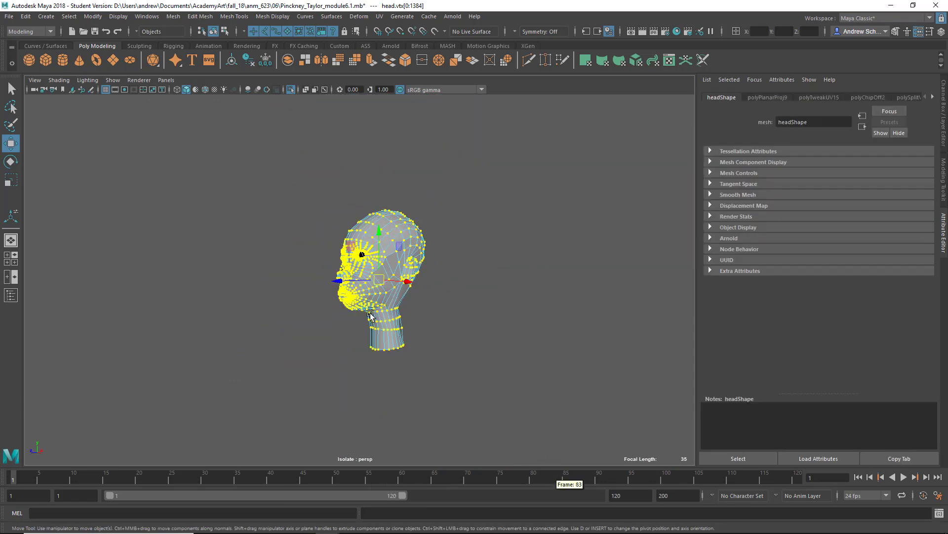
{"action": "middle_click_drag", "start_coordinate": [277, 311], "coordinate": [356, 335], "text": "alt"}
{"action": "right_click_drag", "start_coordinate": [356, 336], "coordinate": [445, 331], "text": "alt"}
{"action": "middle_click_drag", "start_coordinate": [444, 331], "coordinate": [333, 319], "text": "alt"}
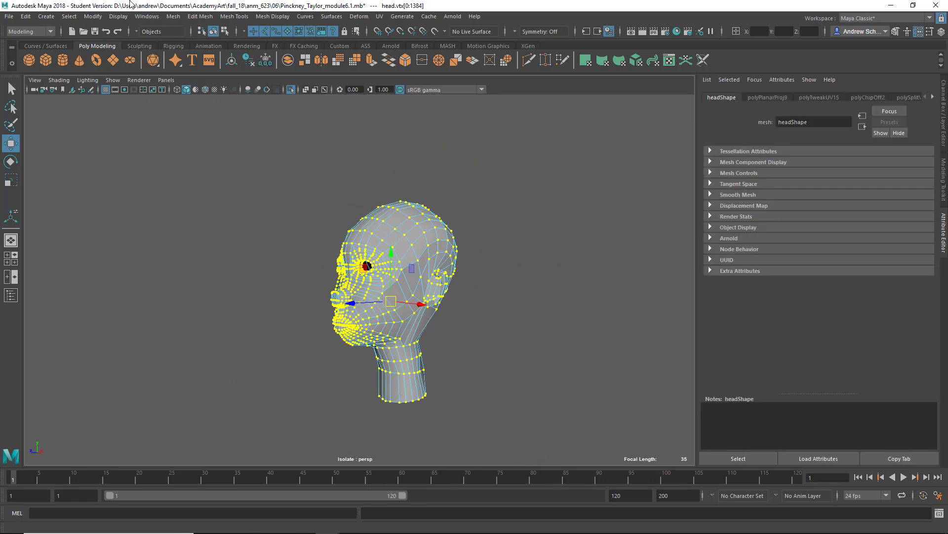
{"action": "left_click", "coordinate": [200, 17]}
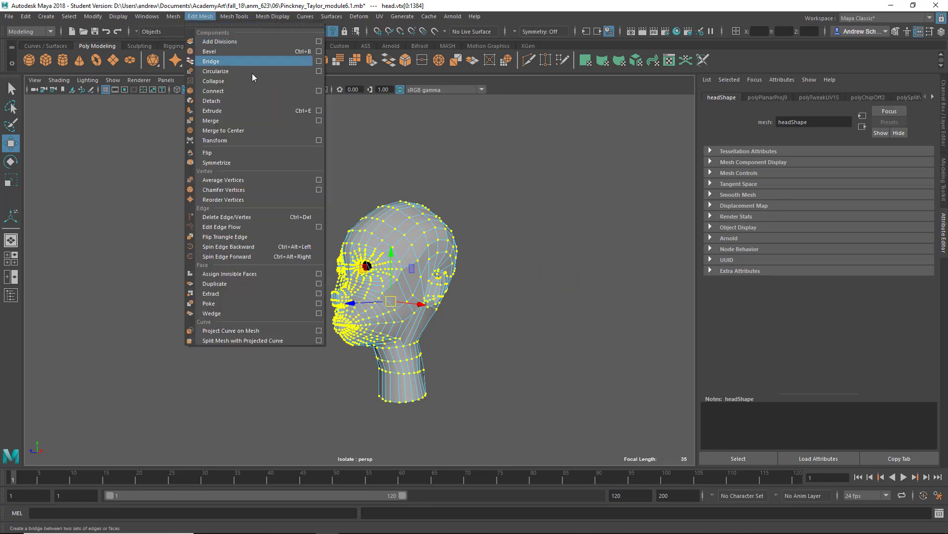
{"action": "left_click", "coordinate": [319, 120]}
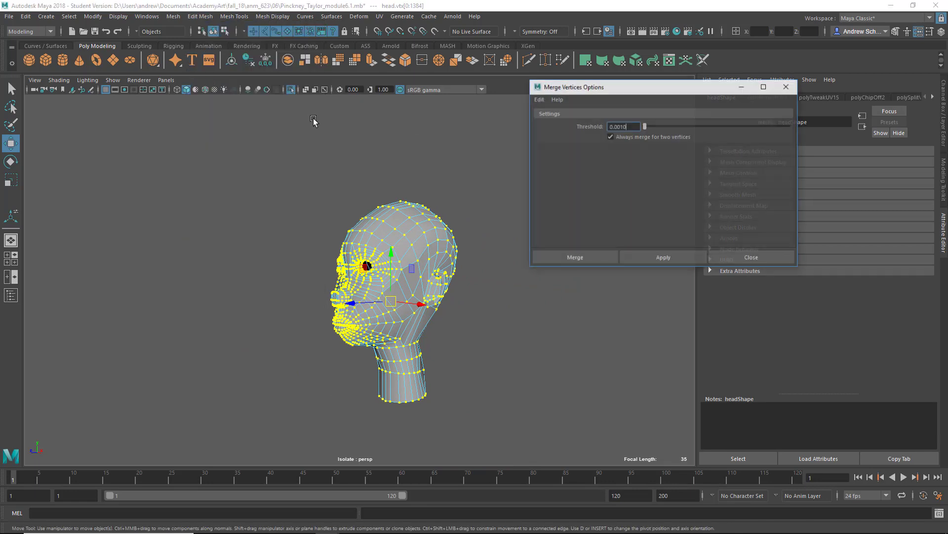
{"action": "left_click", "coordinate": [596, 255]}
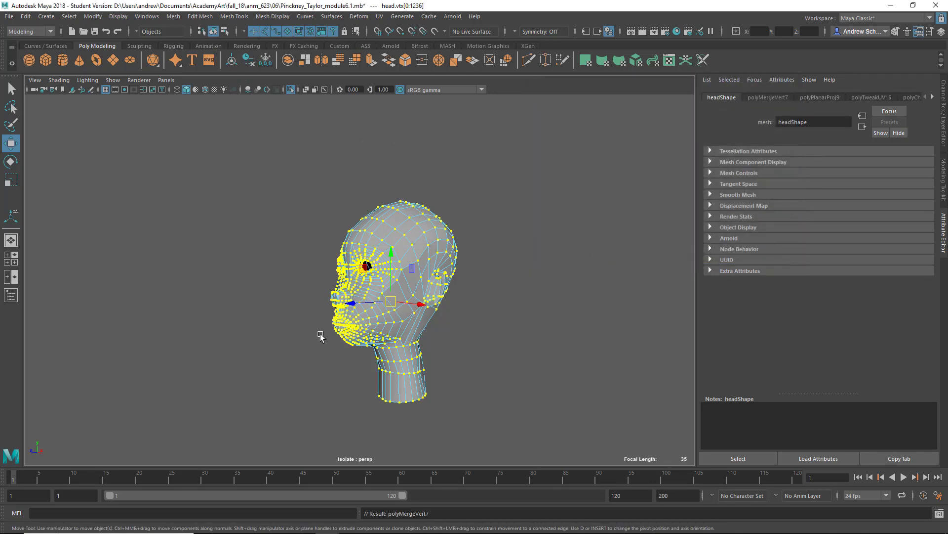
Bring back the UV editor beside the 3D view, return the head to object selection and examine the UV borders around the mouth.
{"action": "left_click_drag", "start_coordinate": [332, 328], "coordinate": [375, 319], "text": "alt"}
{"action": "middle_click_drag", "start_coordinate": [376, 319], "coordinate": [416, 310], "text": "alt"}
{"action": "key", "text": "space"}
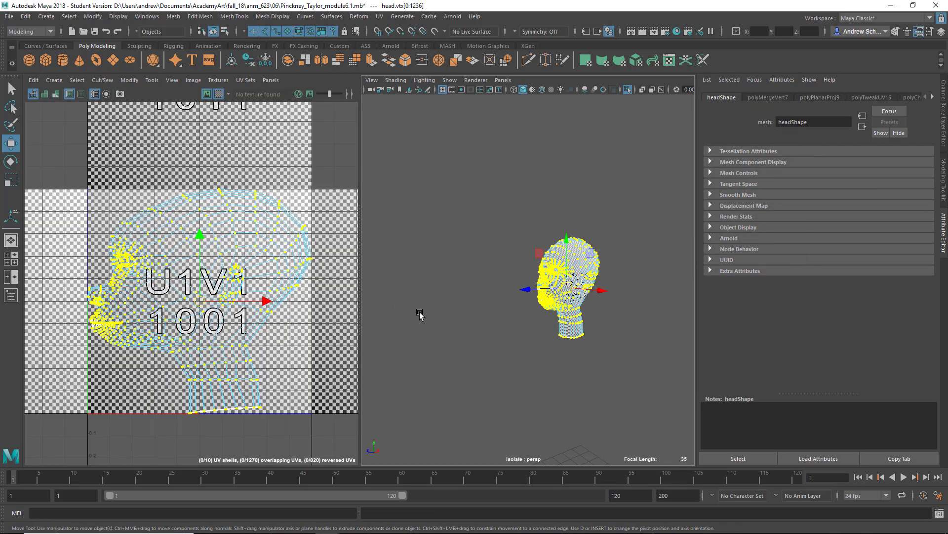
{"action": "middle_click_drag", "start_coordinate": [499, 302], "coordinate": [391, 333], "text": "alt"}
{"action": "right_click_drag", "start_coordinate": [455, 250], "coordinate": [519, 254]}
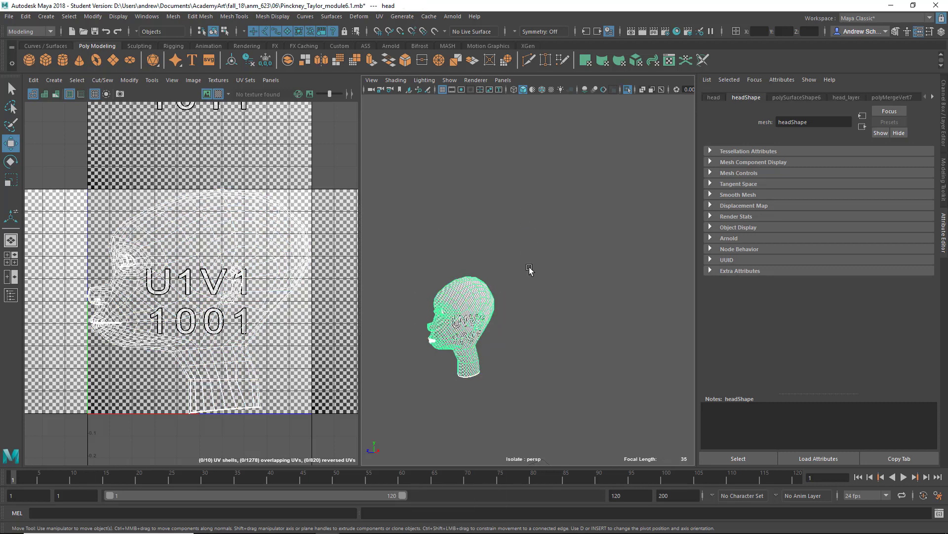
{"action": "middle_click_drag", "start_coordinate": [540, 311], "coordinate": [576, 275], "text": "alt"}
{"action": "left_click_drag", "start_coordinate": [484, 314], "coordinate": [509, 317], "text": "alt"}
{"action": "left_click_drag", "start_coordinate": [444, 283], "coordinate": [480, 318], "text": "ctrl+alt"}
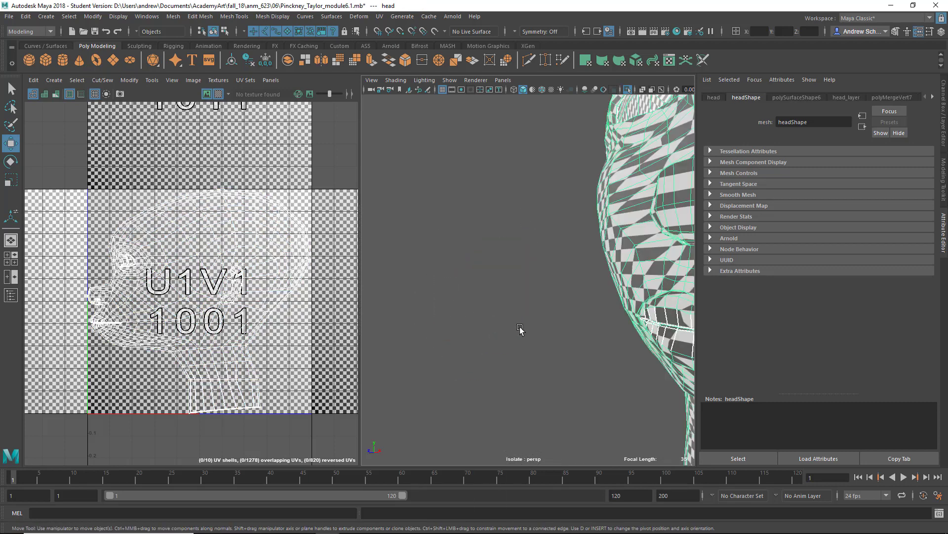
{"action": "middle_click_drag", "start_coordinate": [548, 309], "coordinate": [422, 311], "text": "alt"}
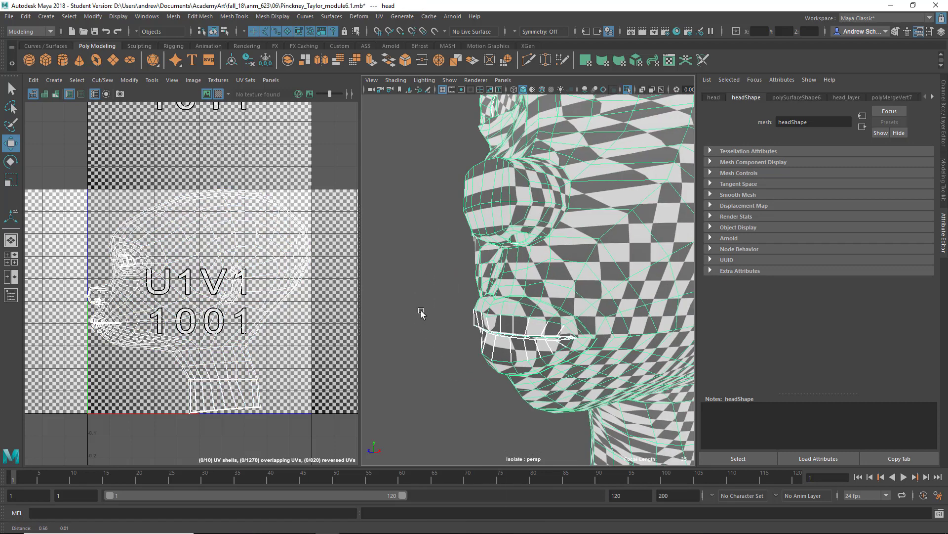
Project new planar UVs onto the merged head from the side and return to object selection.
{"action": "left_click", "coordinate": [381, 17]}
{"action": "left_click", "coordinate": [401, 135]}
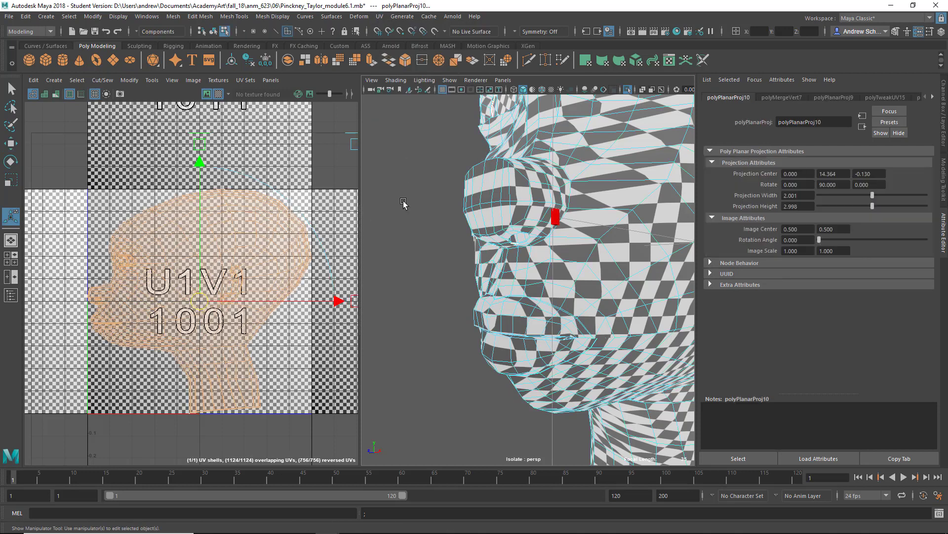
{"action": "left_click", "coordinate": [409, 305]}
{"action": "right_click_drag", "start_coordinate": [503, 317], "coordinate": [479, 270]}
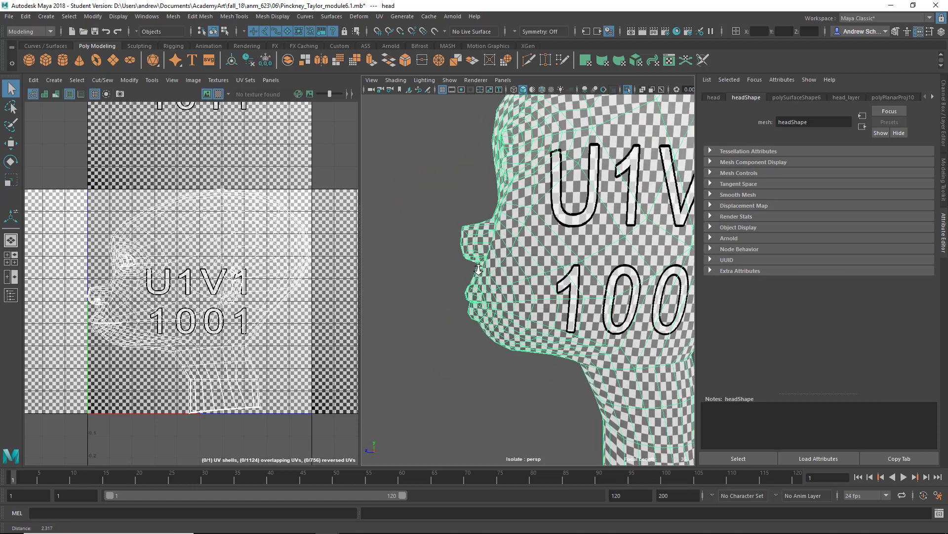
{"action": "left_click_drag", "start_coordinate": [479, 269], "coordinate": [373, 259], "text": "alt"}
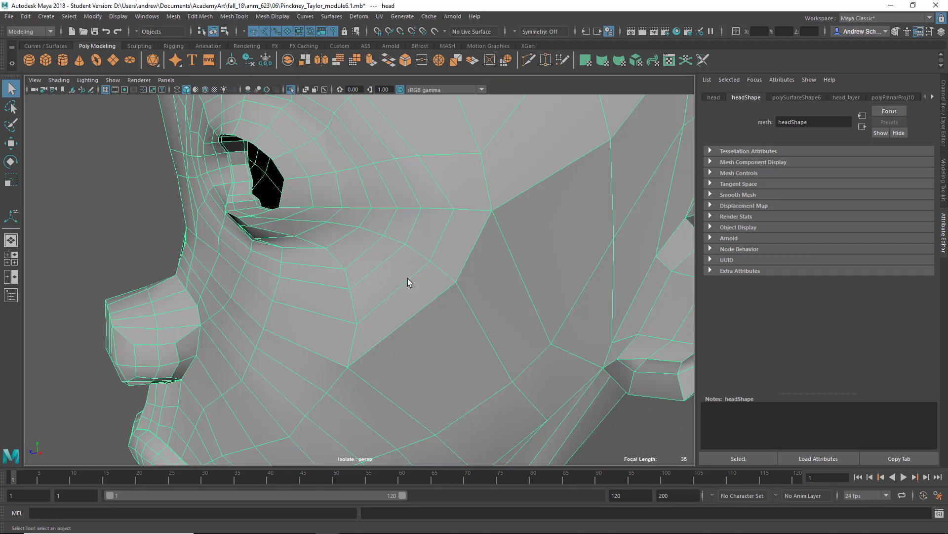
Select the head's edge loop running over the crown, in front of the ears and under the jaw, and cut the UVs along it.
{"action": "left_click_drag", "start_coordinate": [408, 278], "coordinate": [448, 259], "text": "alt"}
{"action": "right_click_drag", "start_coordinate": [449, 259], "coordinate": [349, 261], "text": "alt"}
{"action": "left_click_drag", "start_coordinate": [514, 301], "coordinate": [444, 311], "text": "alt"}
{"action": "right_click_drag", "start_coordinate": [444, 311], "coordinate": [378, 304], "text": "alt"}
{"action": "left_click_drag", "start_coordinate": [377, 304], "coordinate": [433, 266], "text": "alt"}
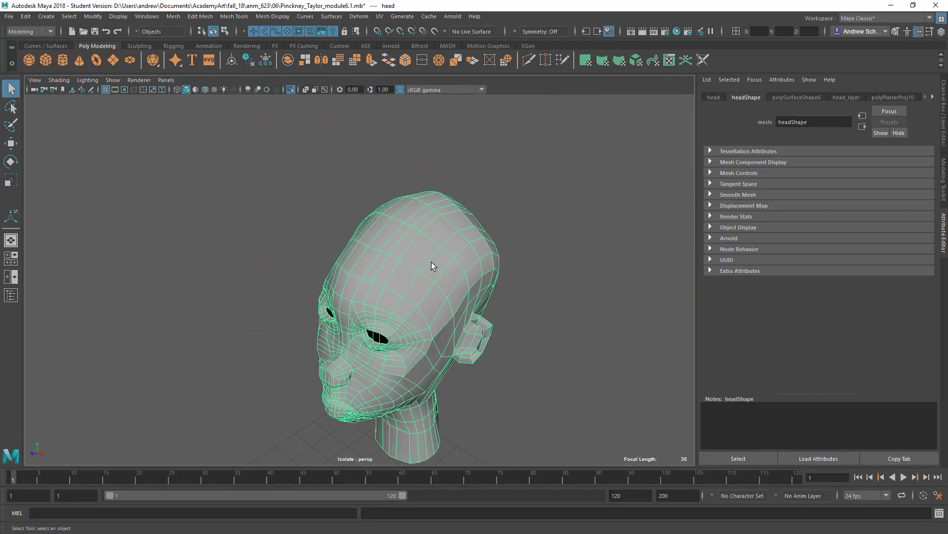
{"action": "right_click_drag", "start_coordinate": [433, 266], "coordinate": [430, 220]}
{"action": "left_click", "coordinate": [428, 234]}
{"action": "left_click_drag", "start_coordinate": [428, 234], "coordinate": [390, 257], "text": "alt"}
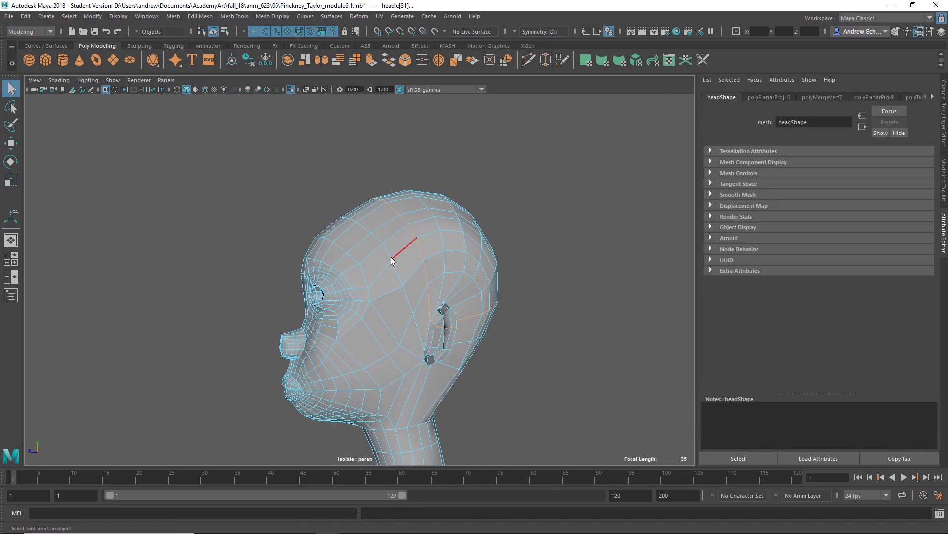
{"action": "left_click_drag", "start_coordinate": [500, 320], "coordinate": [328, 210], "text": "alt"}
{"action": "key", "text": "space"}
{"action": "key", "text": "f"}
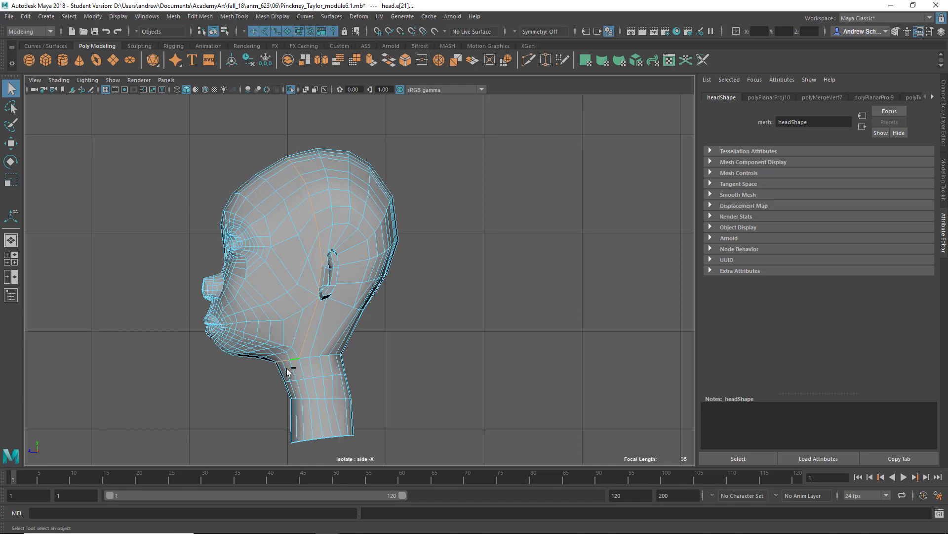
{"action": "key", "text": "space"}
{"action": "left_click_drag", "start_coordinate": [257, 387], "coordinate": [468, 415]}
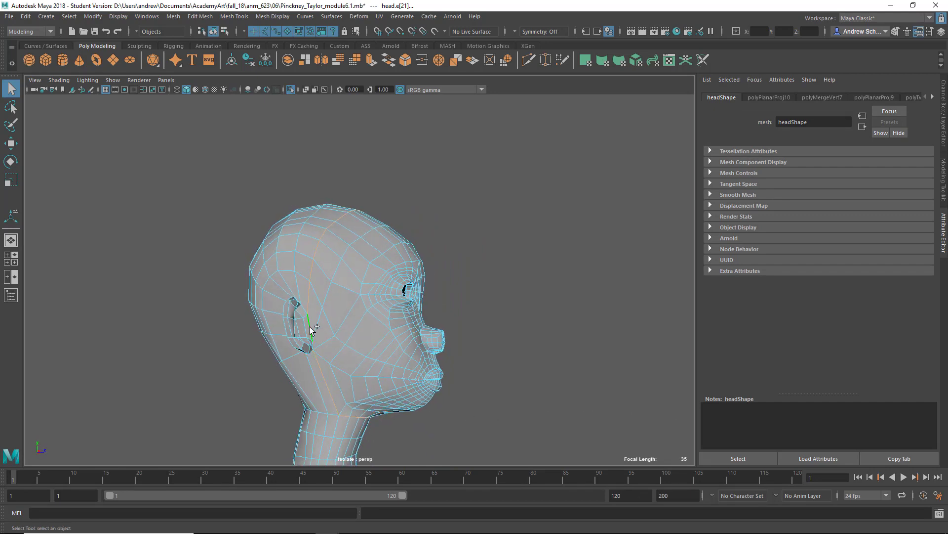
{"action": "left_click_drag", "start_coordinate": [518, 395], "coordinate": [463, 390], "text": "alt"}
{"action": "key", "text": "space"}
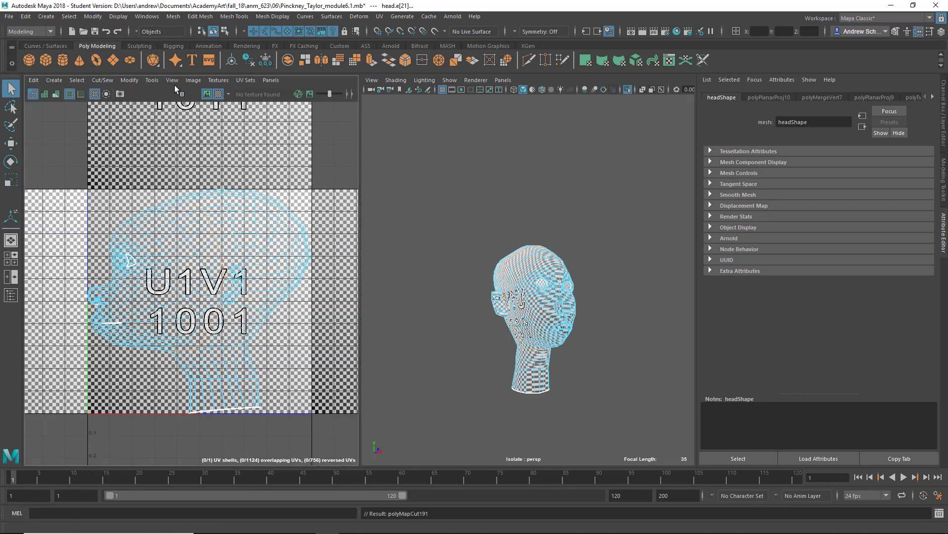
{"action": "left_click_drag", "start_coordinate": [392, 241], "coordinate": [430, 321], "text": "alt"}
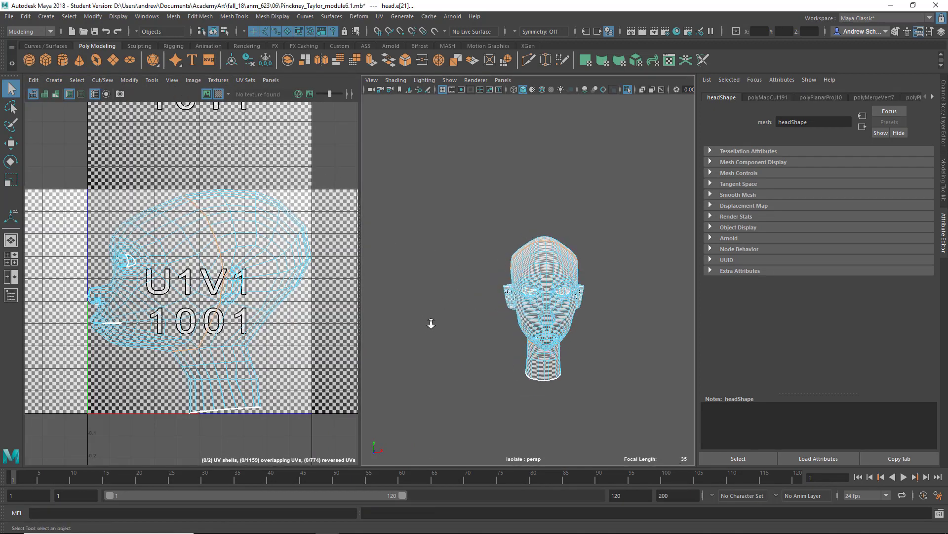
Select the edge loop where the neck meets the head and cut the UVs to separate the neck.
{"action": "right_click_drag", "start_coordinate": [430, 321], "coordinate": [416, 412], "text": "alt"}
{"action": "middle_click_drag", "start_coordinate": [416, 412], "coordinate": [414, 305], "text": "alt"}
{"action": "left_click_drag", "start_coordinate": [414, 305], "coordinate": [543, 299], "text": "alt"}
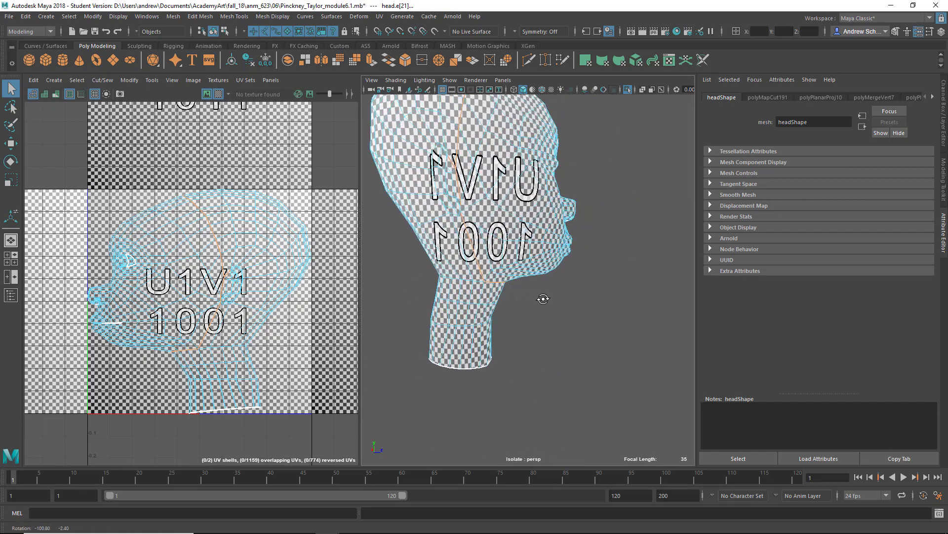
{"action": "left_click", "coordinate": [480, 282]}
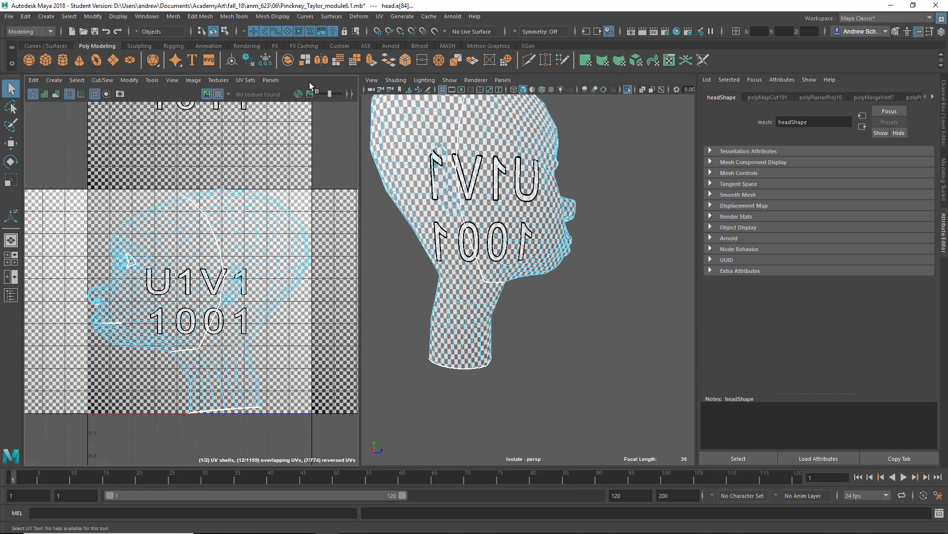
{"action": "left_click_drag", "start_coordinate": [456, 380], "coordinate": [544, 378], "text": "alt"}
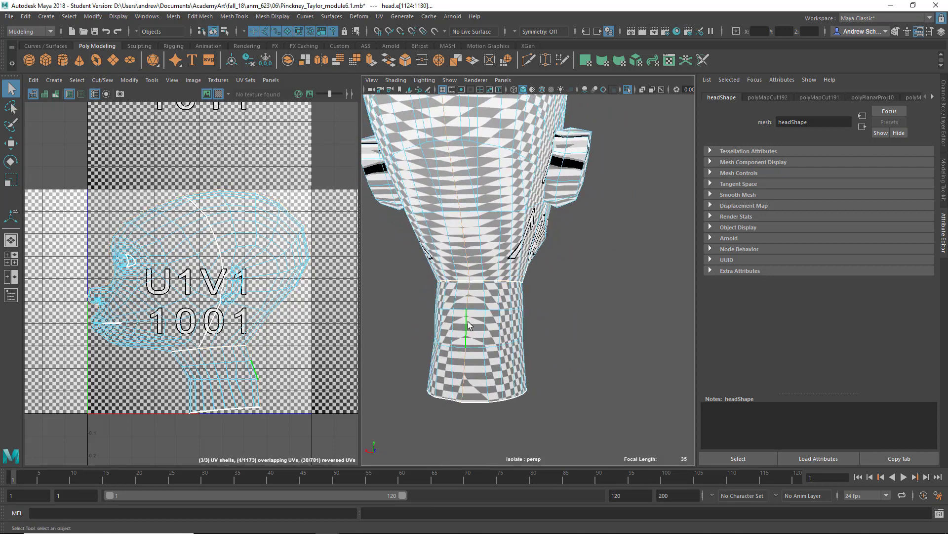
Select the vertical centre edges down the back of the neck and cut the UVs along them.
{"action": "left_click_drag", "start_coordinate": [536, 435], "coordinate": [612, 407], "text": "alt"}
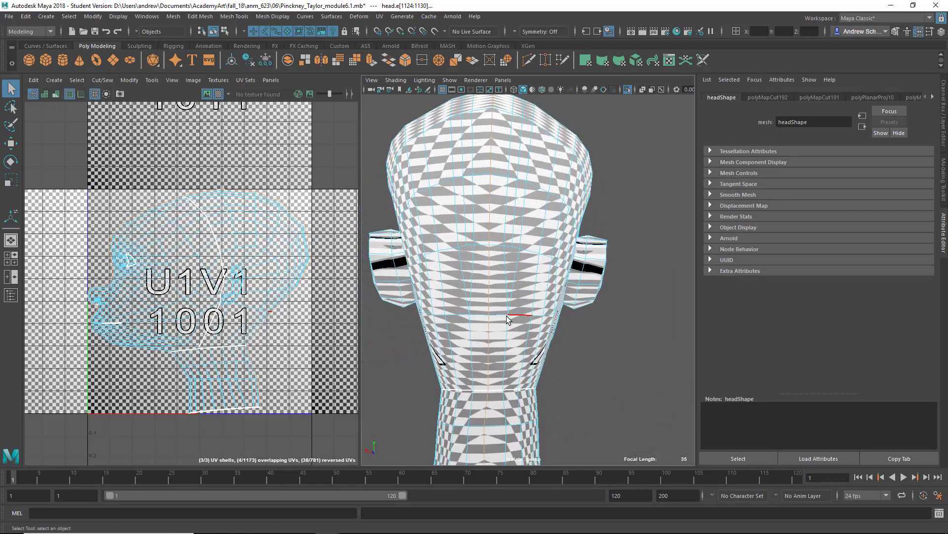
{"action": "key", "text": "space"}
{"action": "scroll", "coordinate": [554, 368], "scroll_direction": "down", "scroll_amount": 5}
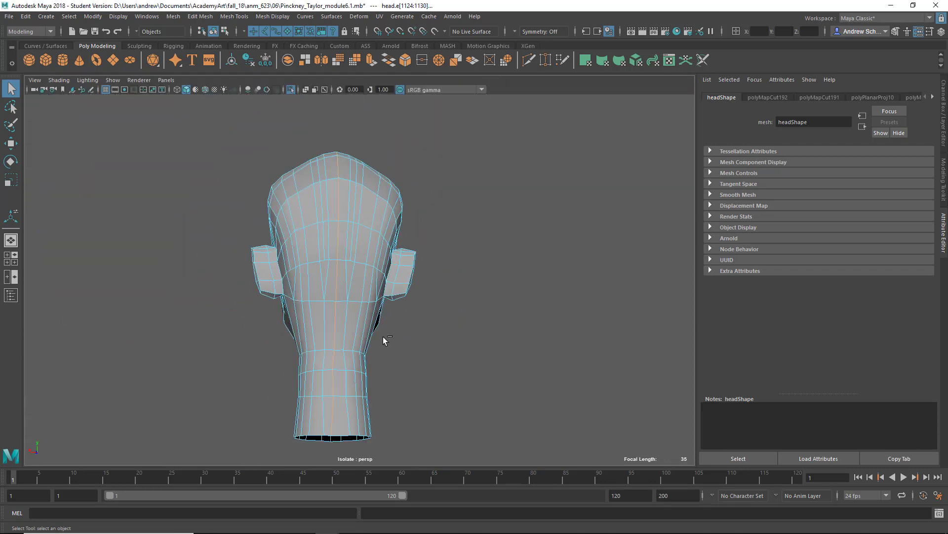
{"action": "left_click_drag", "start_coordinate": [309, 265], "coordinate": [181, 129]}
{"action": "left_click_drag", "start_coordinate": [549, 330], "coordinate": [435, 340], "text": "alt"}
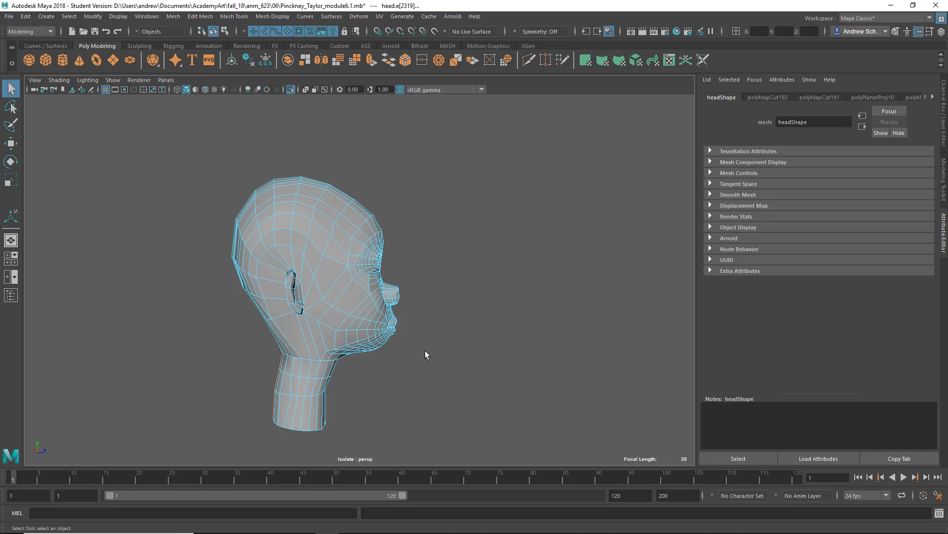
{"action": "key", "text": "space"}
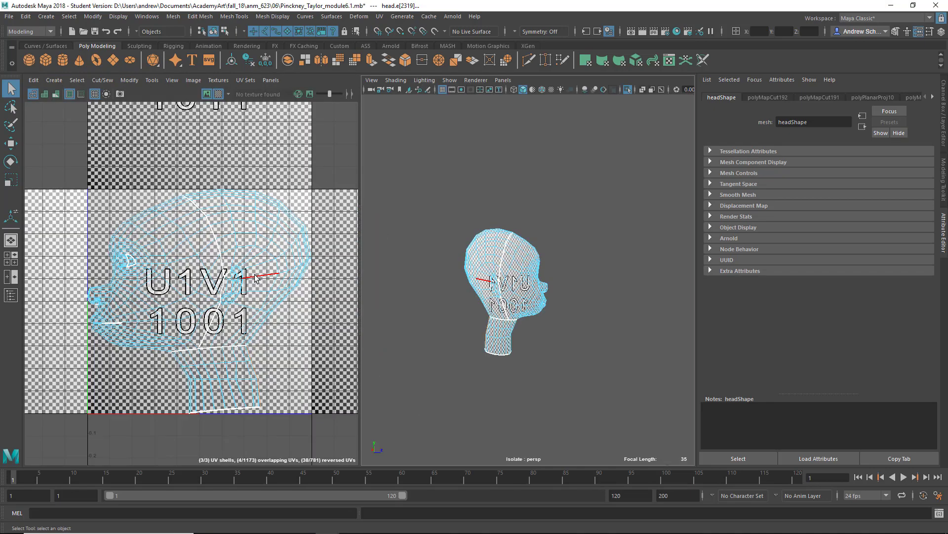
{"action": "key", "text": "shift+x"}
Select the centre edges on the back of the head from the neck seam to the crown seam and cut the UVs there.
{"action": "left_click_drag", "start_coordinate": [476, 380], "coordinate": [600, 380], "text": "alt"}
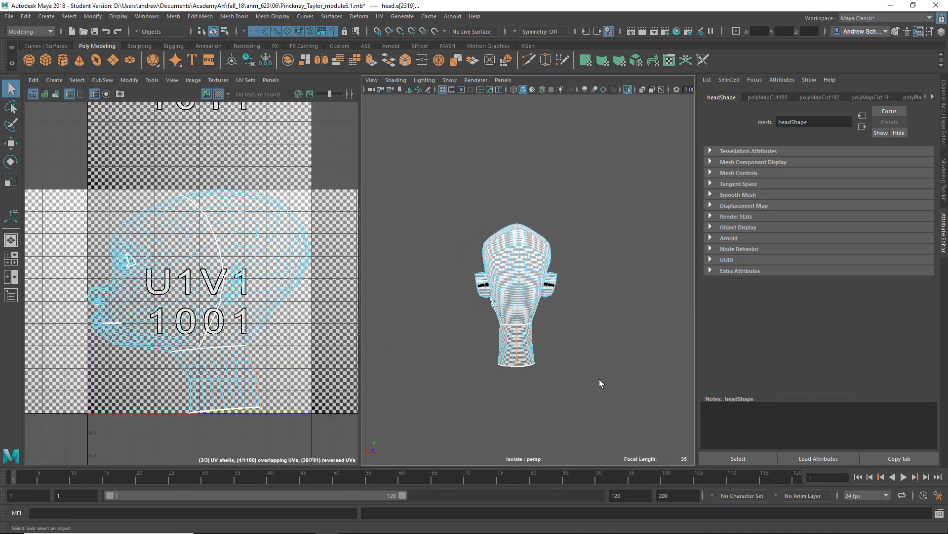
{"action": "left_click", "coordinate": [600, 380]}
{"action": "mouse_move", "coordinate": [549, 407]}
{"action": "left_mouse_down", "text": "alt"}
{"action": "mouse_move", "coordinate": [620, 406]}
{"action": "mouse_move", "coordinate": [588, 415]}
{"action": "mouse_move", "coordinate": [588, 447]}
{"action": "mouse_move", "coordinate": [545, 421]}
{"action": "left_mouse_up", "text": "alt"}
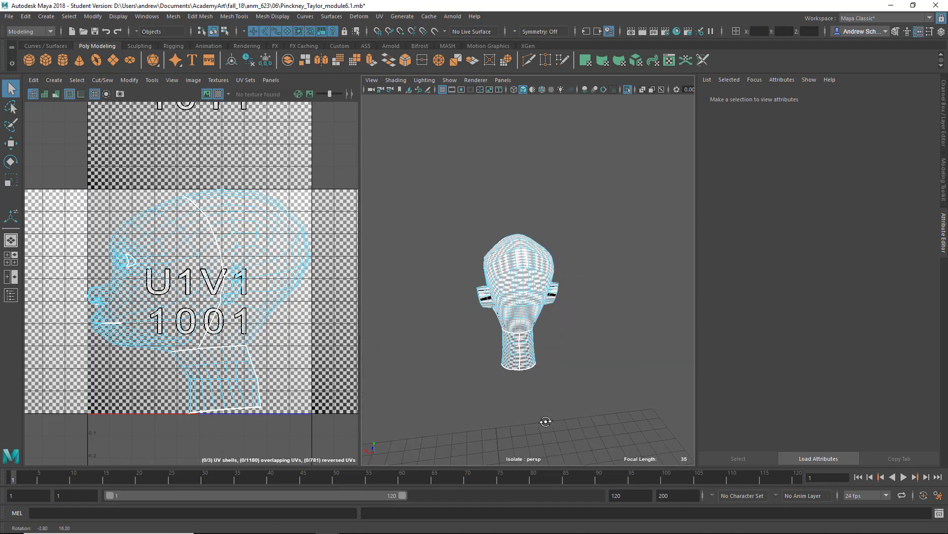
{"action": "left_click", "coordinate": [521, 328]}
{"action": "left_click_drag", "start_coordinate": [576, 338], "coordinate": [526, 319], "text": "alt"}
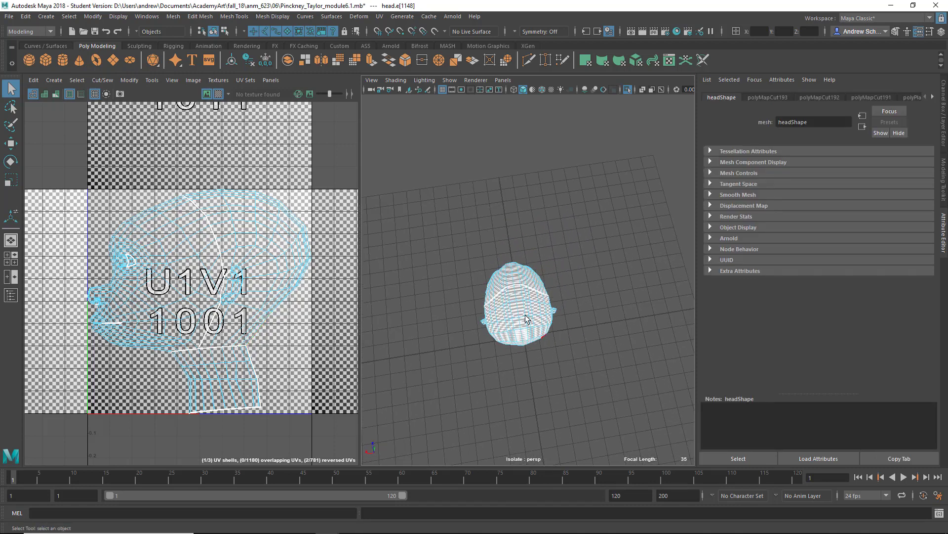
{"action": "double_click", "coordinate": [515, 291], "text": "shift"}
{"action": "left_click_drag", "start_coordinate": [599, 368], "coordinate": [593, 329], "text": "alt"}
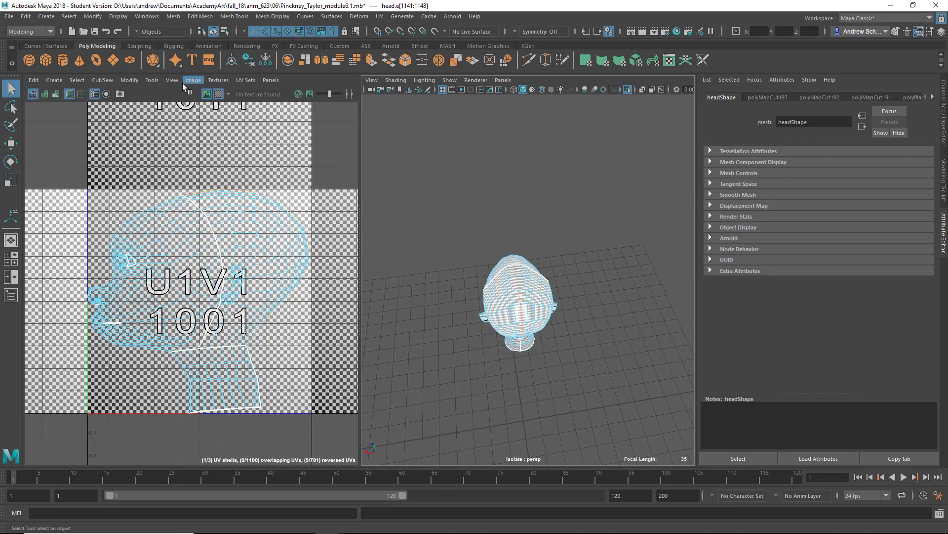
Enlarge the 3D view around the ear without the checker texture and enable Object X symmetry for the Move tool.
{"action": "left_click_drag", "start_coordinate": [508, 377], "coordinate": [561, 346], "text": "alt"}
{"action": "scroll", "coordinate": [589, 360], "scroll_direction": "up", "scroll_amount": 10}
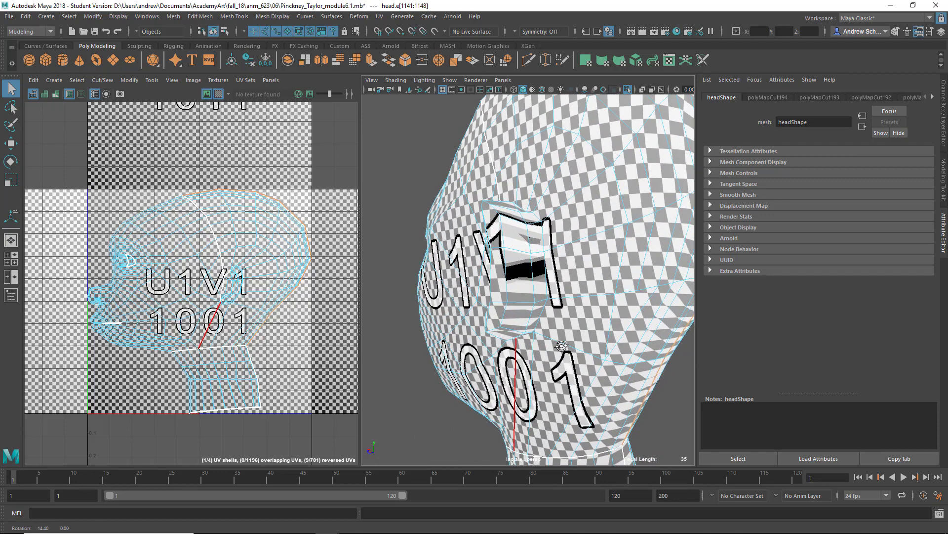
{"action": "key", "text": "space"}
{"action": "key", "text": "5"}
{"action": "key", "text": "w"}
{"action": "left_click", "coordinate": [523, 331]}
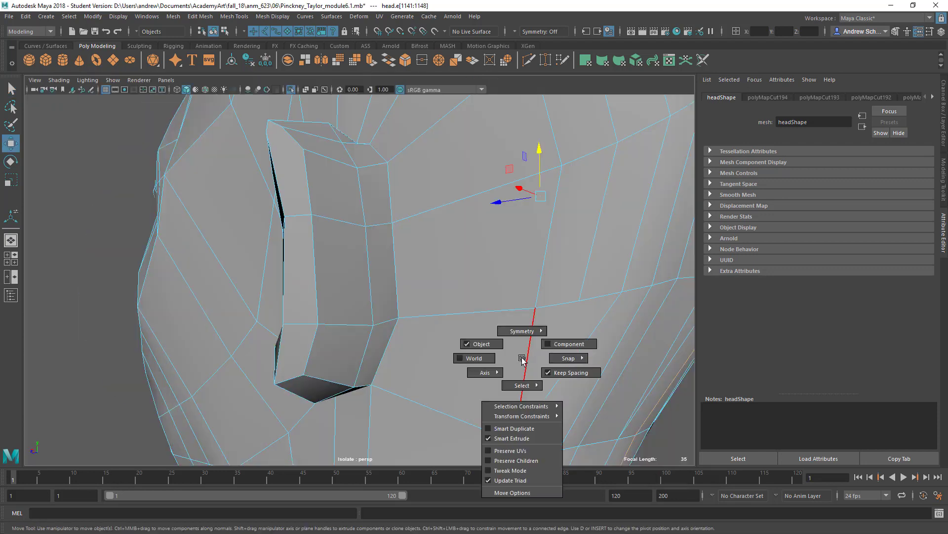
{"action": "left_click", "coordinate": [523, 303]}
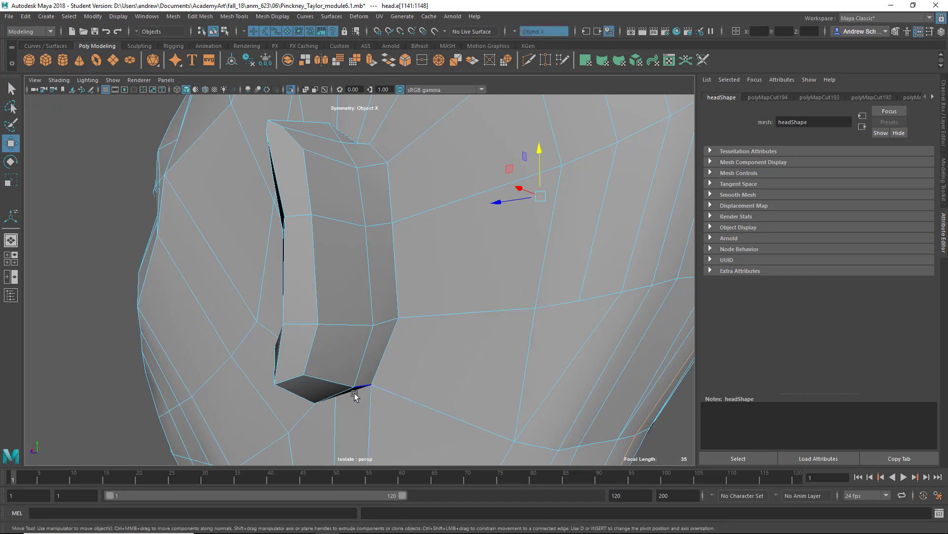
Select the edges around the base of both ears using symmetry and cut the UVs to separate the ears.
{"action": "left_click_drag", "start_coordinate": [354, 395], "coordinate": [381, 387], "text": "alt"}
{"action": "left_click", "coordinate": [483, 227]}
{"action": "left_click", "coordinate": [503, 217]}
{"action": "left_click_drag", "start_coordinate": [534, 235], "coordinate": [510, 246], "text": "alt"}
{"action": "left_click", "coordinate": [393, 298], "text": "shift"}
{"action": "left_click_drag", "start_coordinate": [393, 298], "coordinate": [536, 340], "text": "alt"}
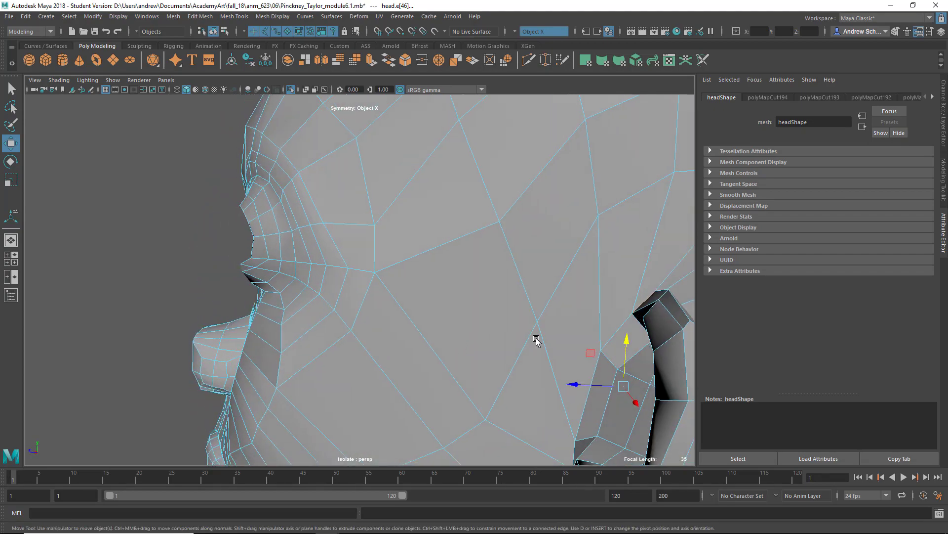
{"action": "left_click", "coordinate": [621, 328], "text": "shift"}
{"action": "left_click", "coordinate": [597, 360], "text": "shift"}
{"action": "middle_click_drag", "start_coordinate": [586, 361], "coordinate": [529, 217], "text": "alt"}
{"action": "left_click_drag", "start_coordinate": [553, 324], "coordinate": [773, 321], "text": "alt"}
{"action": "left_click_drag", "start_coordinate": [524, 357], "coordinate": [507, 386], "text": "alt"}
{"action": "key", "text": "space"}
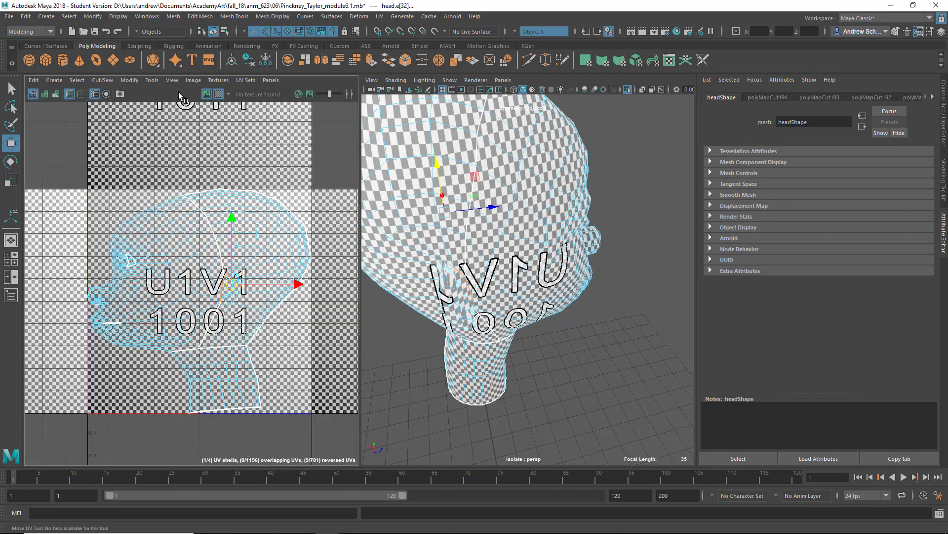
{"action": "key", "text": "ctrl+x"}
Select the centre edges under the jaw from the neck seam toward the chin and cut the UVs along them.
{"action": "left_click_drag", "start_coordinate": [578, 445], "coordinate": [453, 388], "text": "alt"}
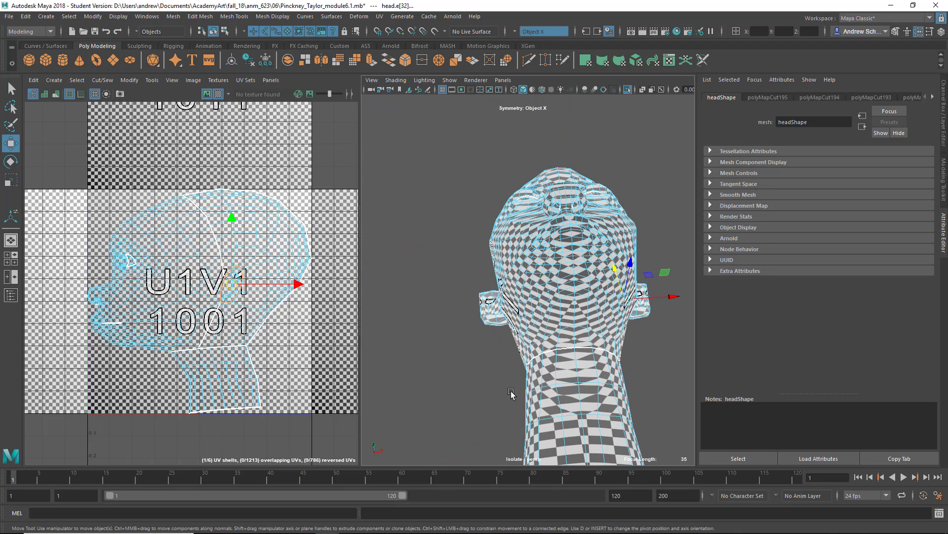
{"action": "left_click", "coordinate": [574, 333]}
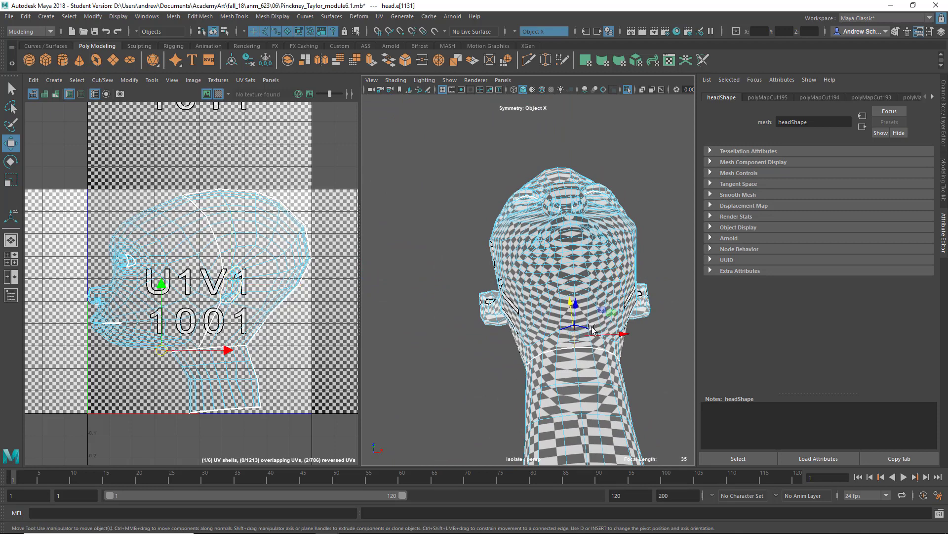
{"action": "key", "text": "q"}
{"action": "left_click_drag", "start_coordinate": [581, 316], "coordinate": [576, 309], "text": "alt"}
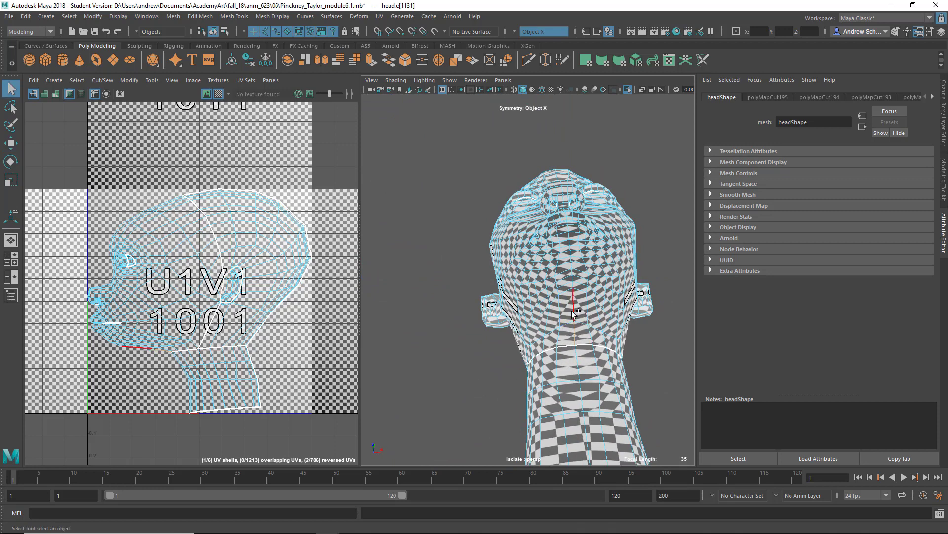
{"action": "left_click", "coordinate": [573, 312]}
{"action": "left_click", "coordinate": [596, 290]}
{"action": "scroll", "coordinate": [593, 290], "scroll_direction": "up", "scroll_amount": 6}
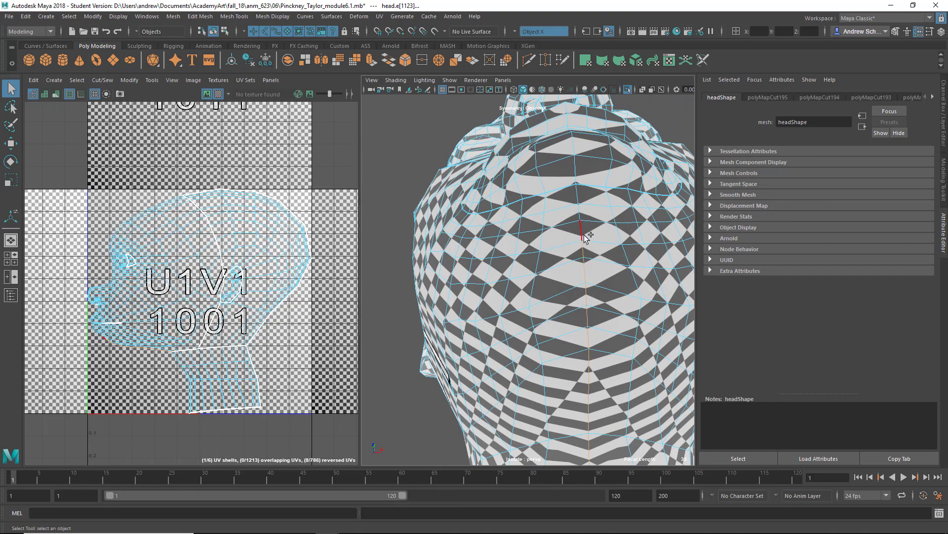
{"action": "left_click_drag", "start_coordinate": [587, 257], "coordinate": [593, 366], "text": "alt"}
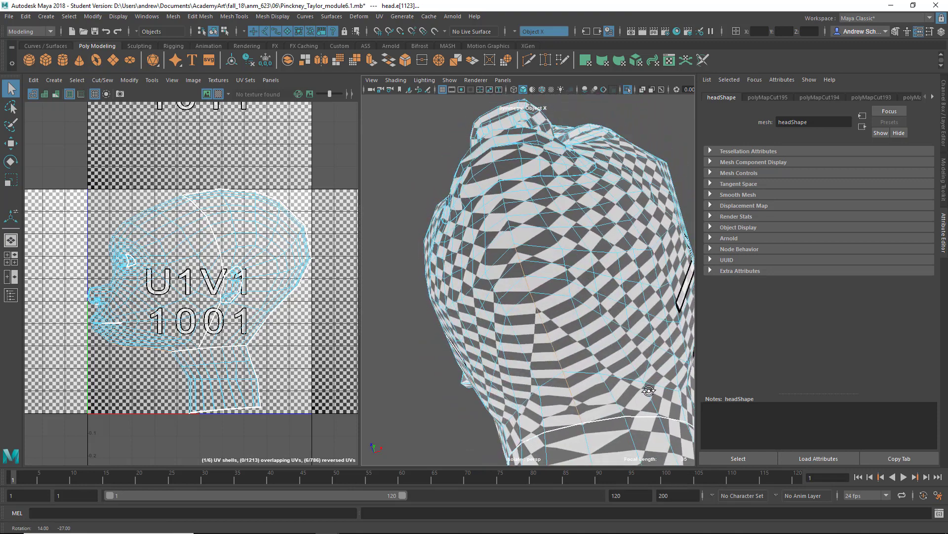
{"action": "left_click", "coordinate": [167, 93]}
{"action": "key", "text": "shift+x"}
Select all of the head's UV faces, unfold them with the non-manifold geometry fix, and lay out the shells in the first tile.
{"action": "left_click_drag", "start_coordinate": [559, 368], "coordinate": [467, 424], "text": "alt"}
{"action": "scroll", "coordinate": [494, 383], "scroll_direction": "down", "scroll_amount": 6}
{"action": "right_click", "coordinate": [167, 299]}
{"action": "right_click_drag", "start_coordinate": [166, 297], "coordinate": [166, 323]}
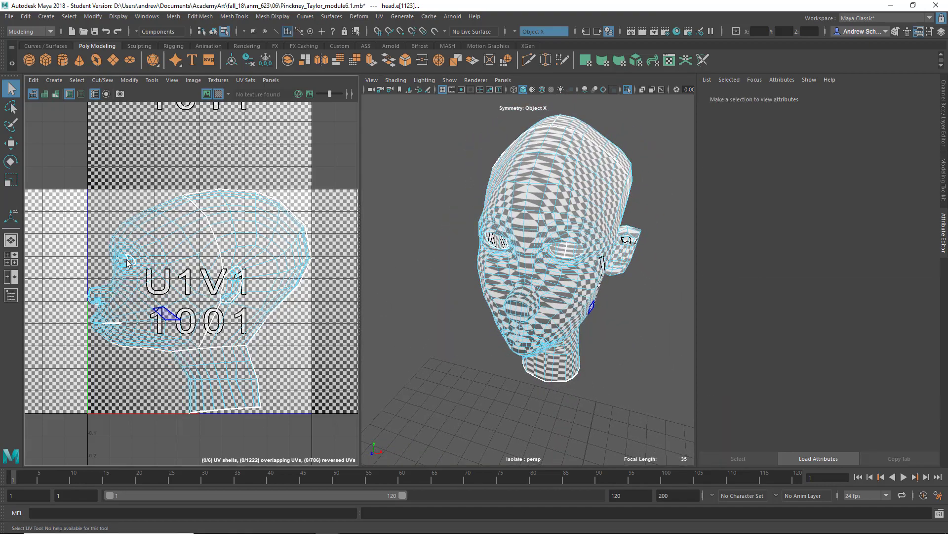
{"action": "left_click_drag", "start_coordinate": [64, 180], "coordinate": [416, 496]}
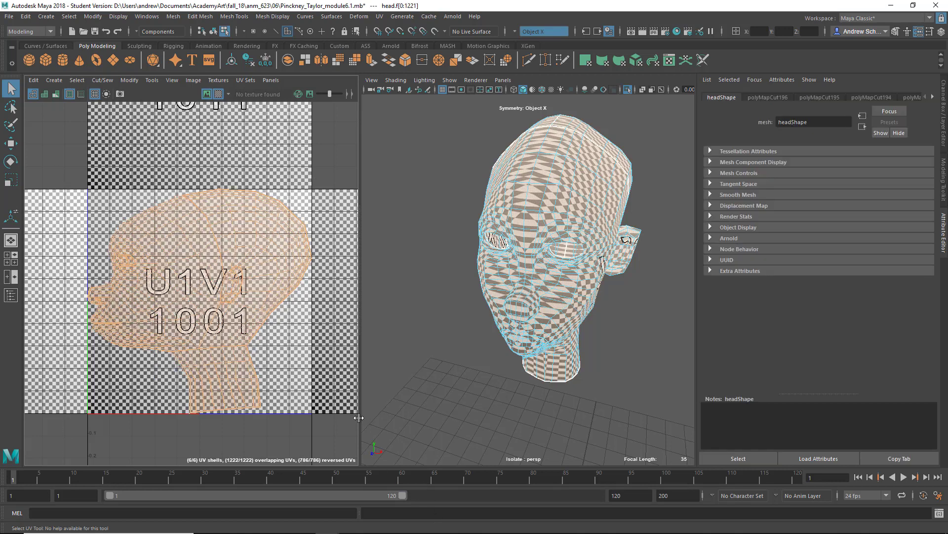
{"action": "key", "text": "ctrl+u"}
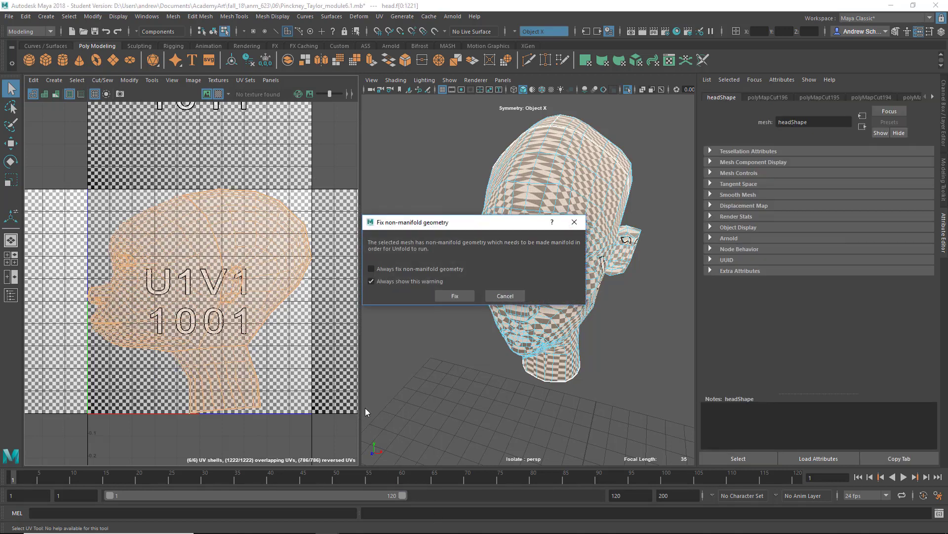
{"action": "left_click", "coordinate": [455, 295]}
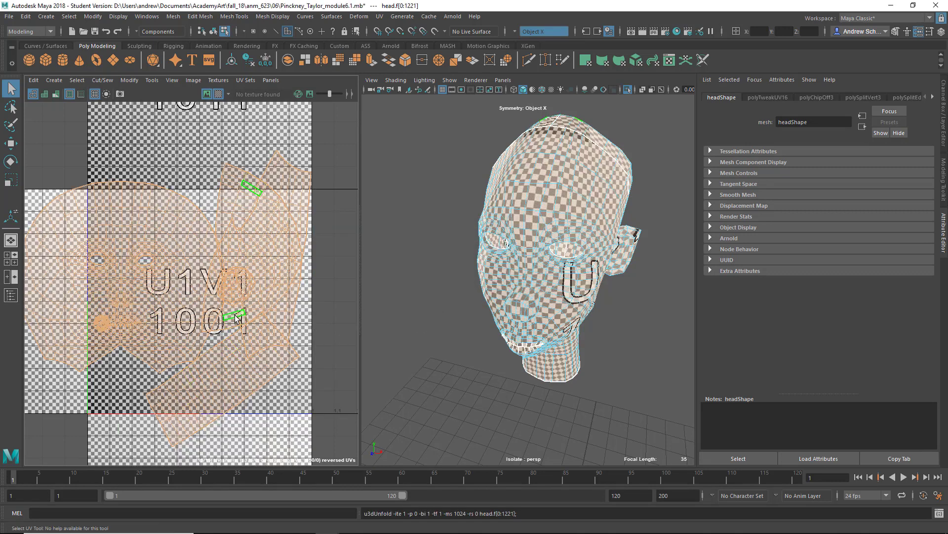
{"action": "key", "text": "ctrl+l"}
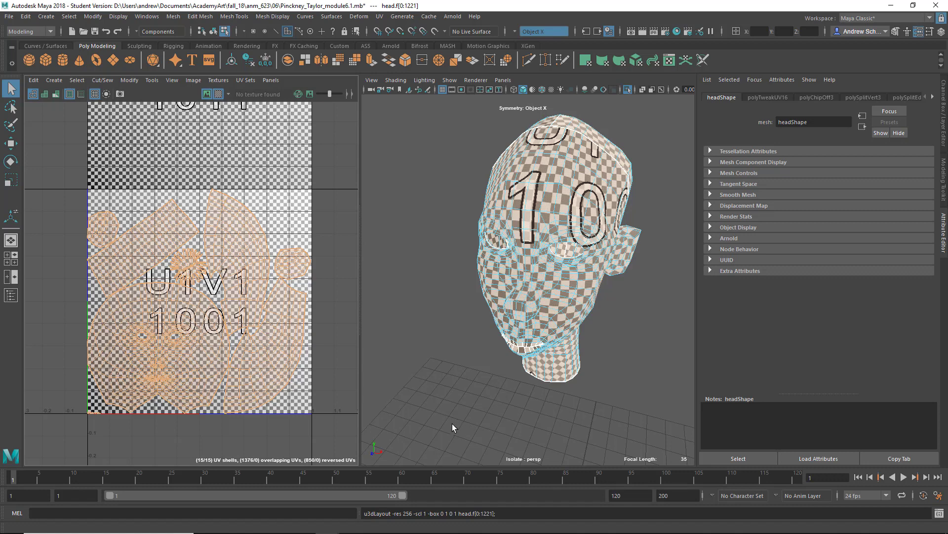
Clear the current UV selection and select the small spiky shell above the face shell in UV shell mode.
{"action": "left_click_drag", "start_coordinate": [481, 410], "coordinate": [476, 405], "text": "alt"}
{"action": "right_click_drag", "start_coordinate": [252, 339], "coordinate": [233, 331]}
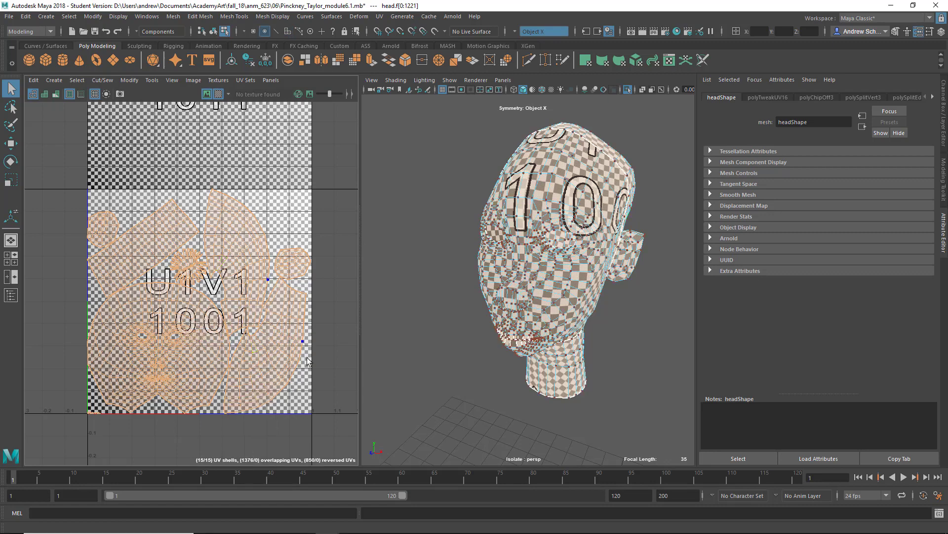
{"action": "left_click", "coordinate": [302, 415]}
{"action": "scroll", "coordinate": [243, 388], "scroll_direction": "up", "scroll_amount": 4}
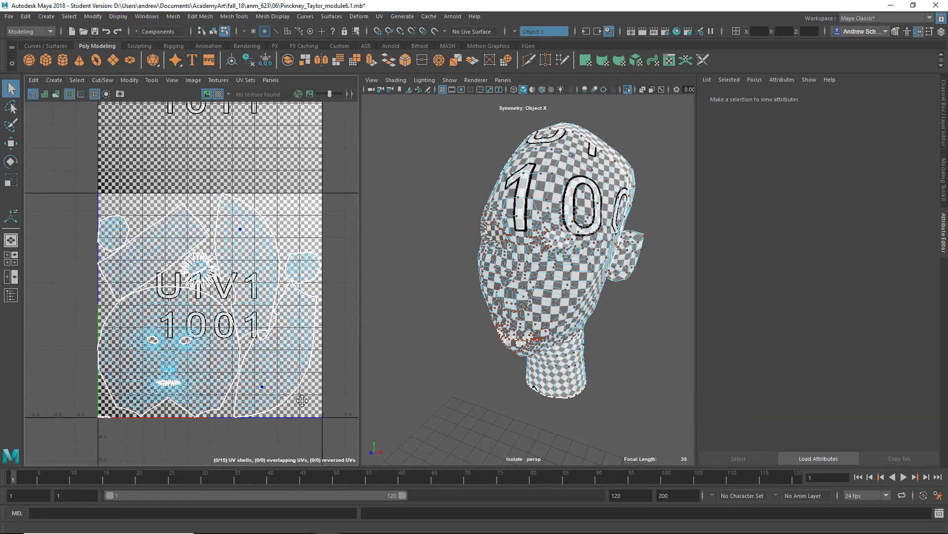
{"action": "right_click_drag", "start_coordinate": [176, 207], "coordinate": [157, 199]}
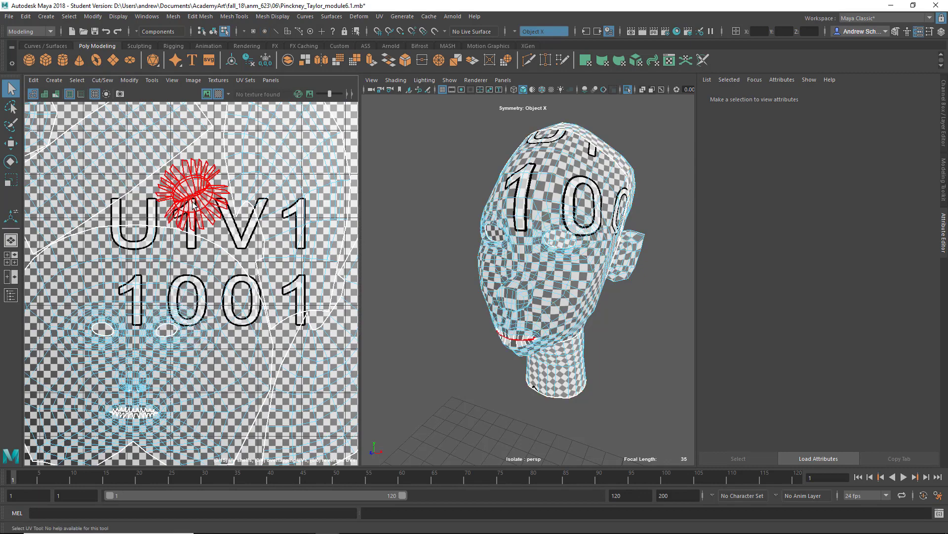
{"action": "left_click", "coordinate": [193, 205]}
Examine the lips up close in the 3D view to find where the small spiky UV shells belong.
{"action": "left_click_drag", "start_coordinate": [385, 301], "coordinate": [460, 333], "text": "alt"}
{"action": "right_click_drag", "start_coordinate": [460, 345], "coordinate": [596, 350], "text": "alt"}
{"action": "left_click", "coordinate": [538, 364]}
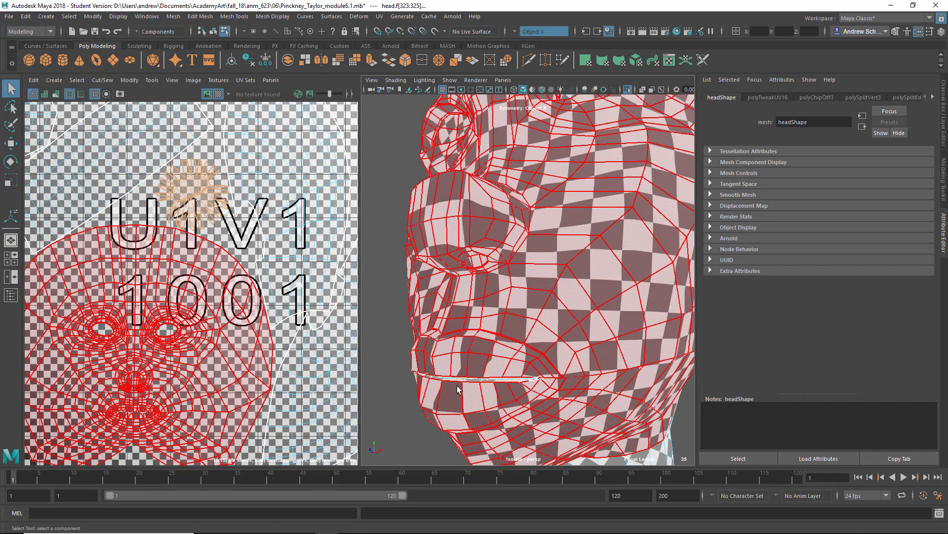
{"action": "scroll", "coordinate": [457, 385], "scroll_direction": "down", "scroll_amount": 4}
{"action": "left_click", "coordinate": [479, 372]}
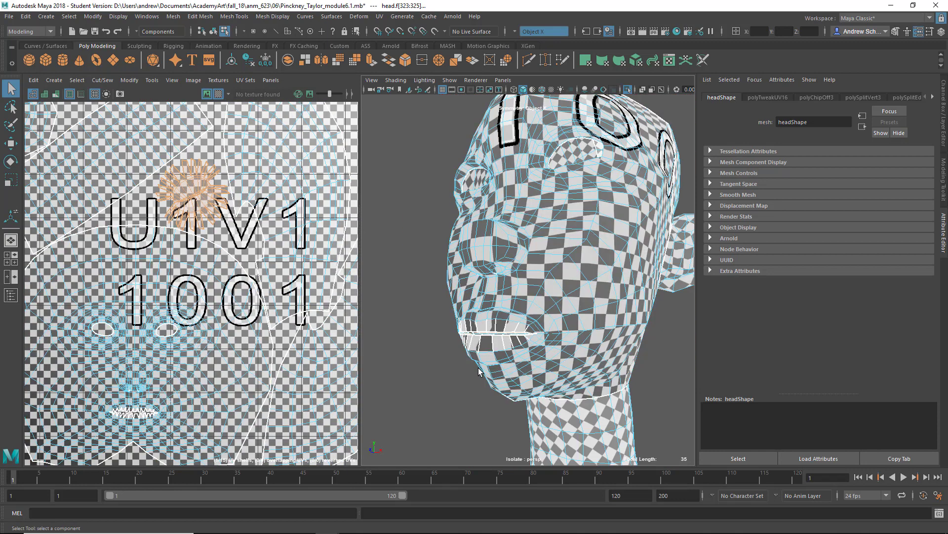
{"action": "left_click", "coordinate": [482, 360]}
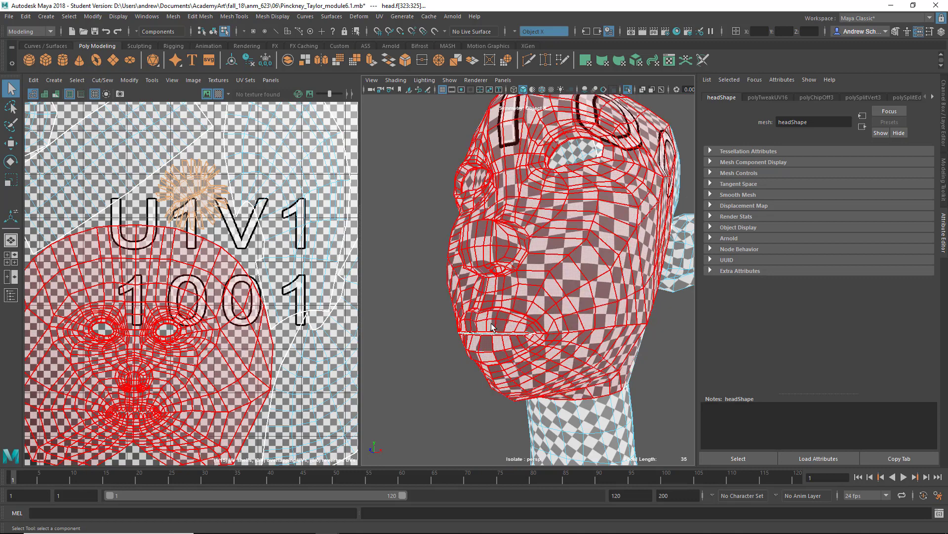
{"action": "left_click", "coordinate": [387, 329]}
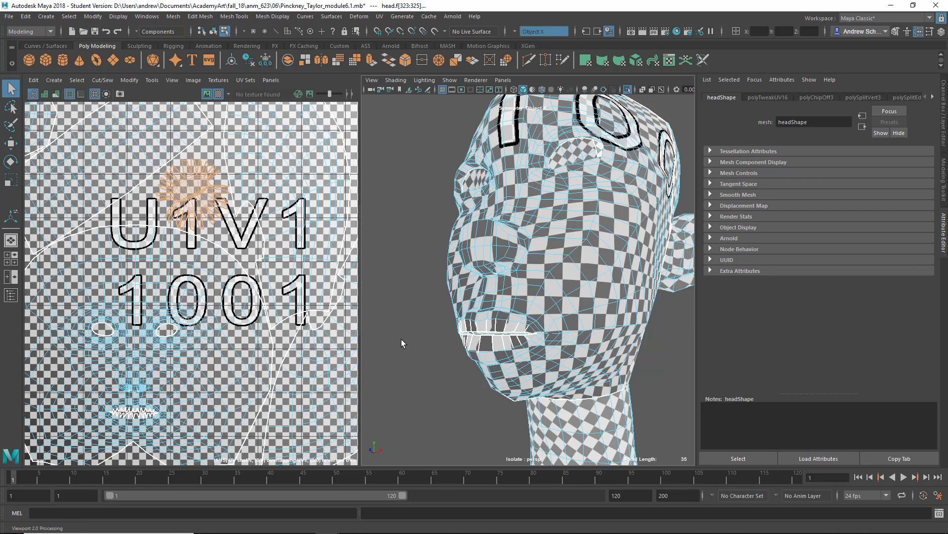
{"action": "scroll", "coordinate": [401, 339], "scroll_direction": "down", "scroll_amount": 5}
{"action": "scroll", "coordinate": [401, 339], "scroll_direction": "up", "scroll_amount": 9}
{"action": "left_click", "coordinate": [442, 343]}
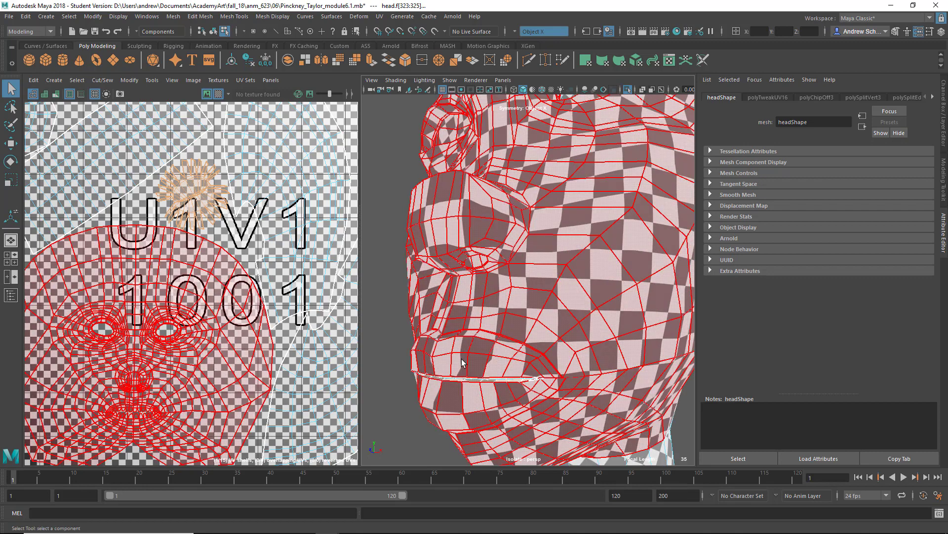
{"action": "scroll", "coordinate": [484, 355], "scroll_direction": "down", "scroll_amount": 4}
Select a single upper lip face in the enlarged 3D view, try moving it upward, and undo the move.
{"action": "right_click_drag", "start_coordinate": [484, 332], "coordinate": [482, 270]}
{"action": "left_click", "coordinate": [490, 326]}
{"action": "left_click", "coordinate": [486, 342]}
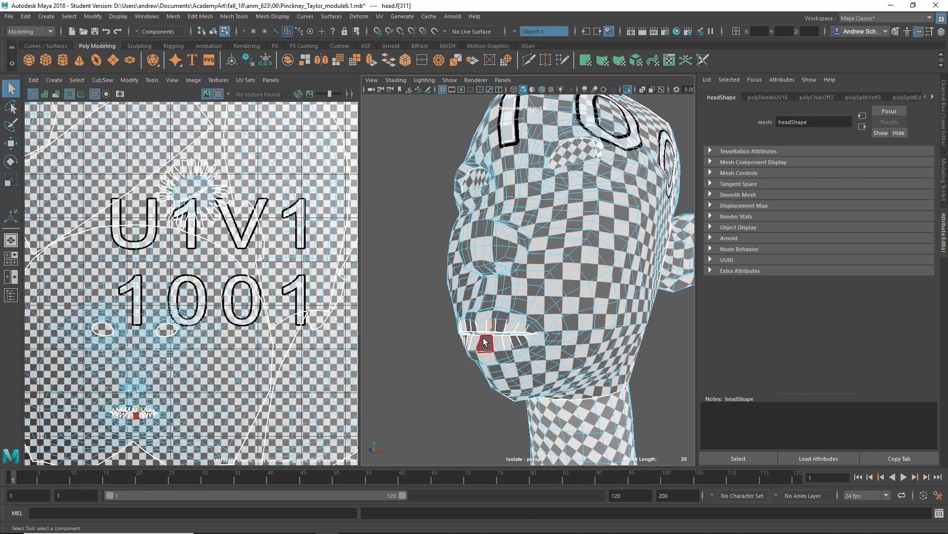
{"action": "key", "text": "space"}
{"action": "scroll", "coordinate": [462, 345], "scroll_direction": "up", "scroll_amount": 5}
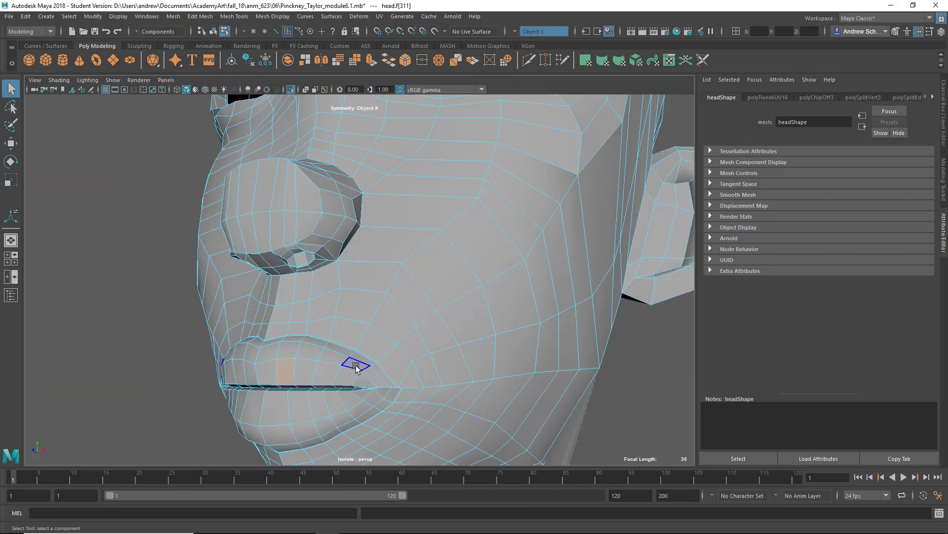
{"action": "key", "text": "w"}
{"action": "left_click_drag", "start_coordinate": [286, 371], "coordinate": [287, 351]}
{"action": "key", "text": "ctrl+z"}
Switch to vertex mode and select all vertices of the head mesh.
{"action": "left_click_drag", "start_coordinate": [296, 401], "coordinate": [341, 284], "text": "alt"}
{"action": "right_click", "coordinate": [342, 280]}
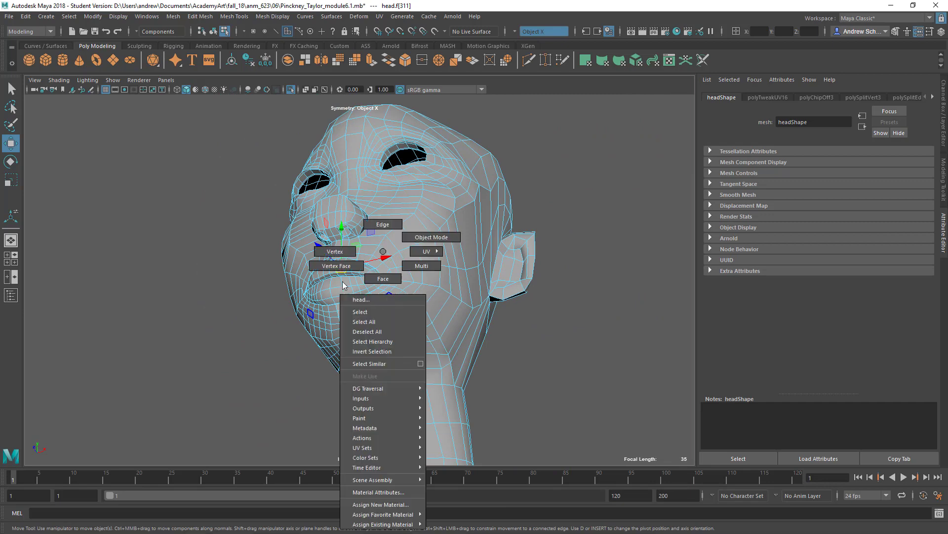
{"action": "right_click_drag", "start_coordinate": [342, 281], "coordinate": [324, 251]}
{"action": "scroll", "coordinate": [373, 326], "scroll_direction": "down", "scroll_amount": 5}
{"action": "left_click_drag", "start_coordinate": [281, 170], "coordinate": [493, 410]}
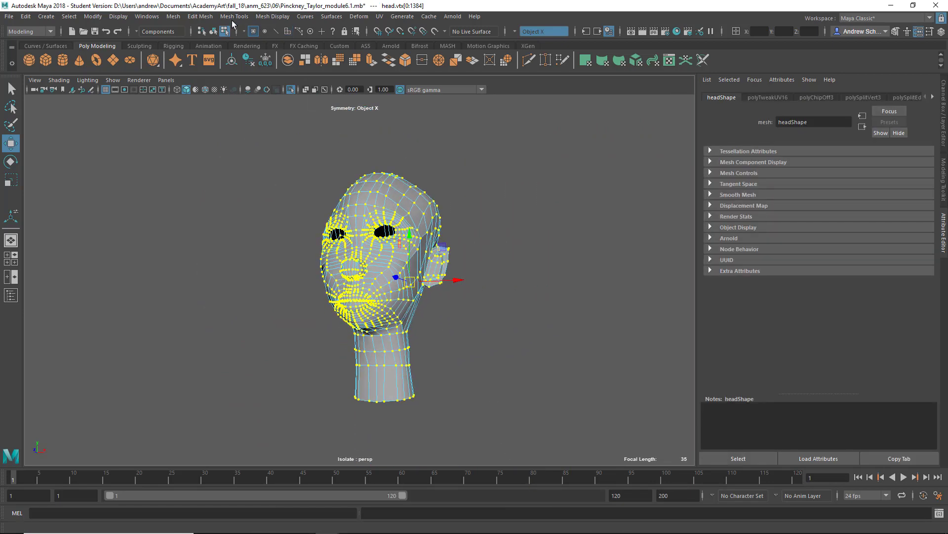
Try merging the selected head vertices with a threshold of 0.01, and undo the merge.
{"action": "left_click", "coordinate": [201, 16]}
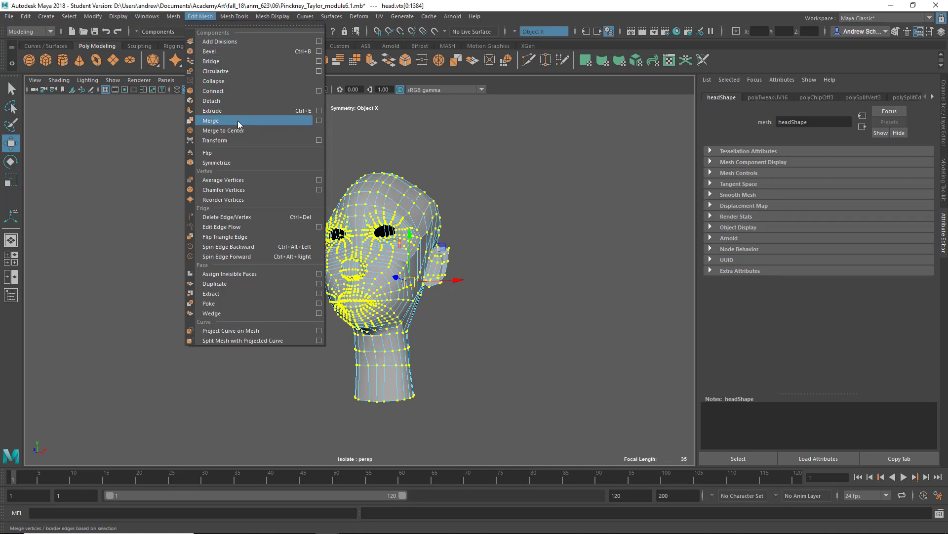
{"action": "left_click", "coordinate": [319, 121]}
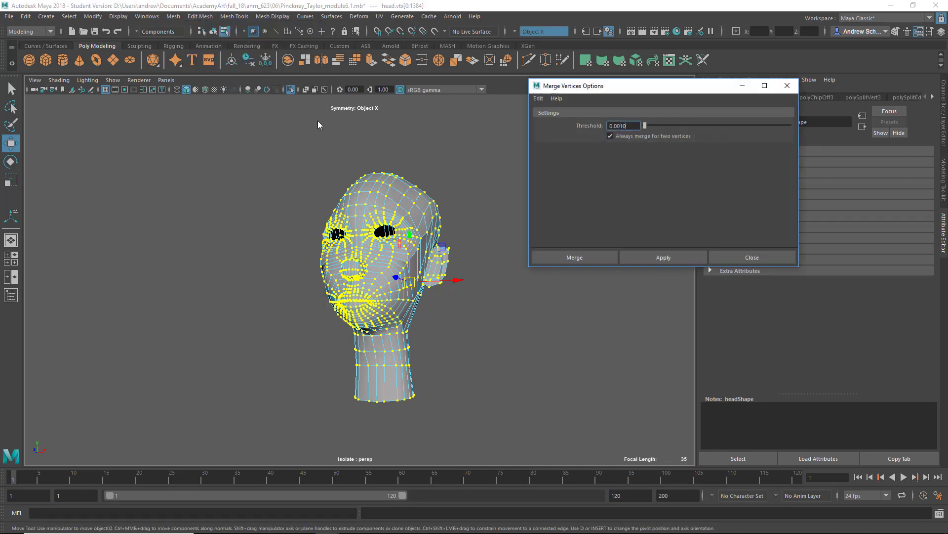
{"action": "left_click", "coordinate": [619, 126]}
{"action": "type", "text": "1"}
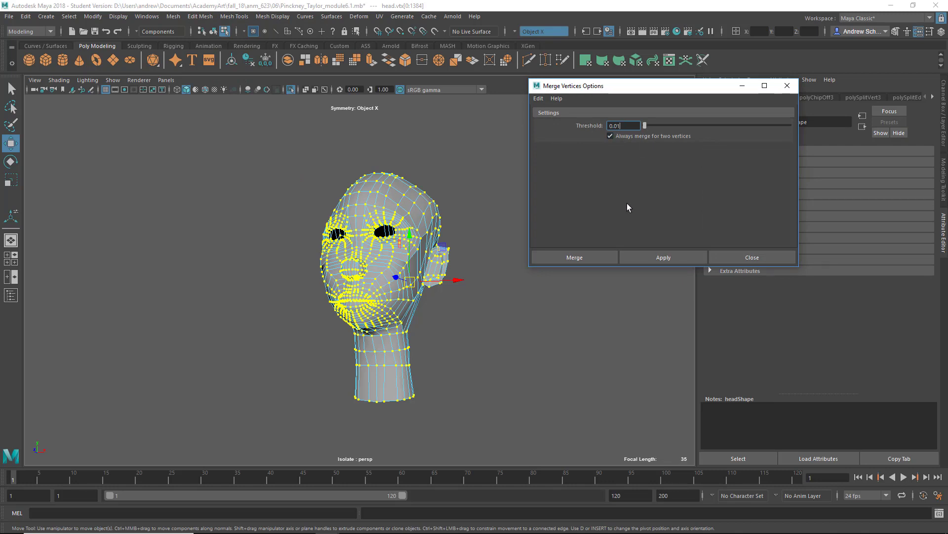
{"action": "left_click", "coordinate": [609, 256]}
{"action": "scroll", "coordinate": [377, 340], "scroll_direction": "up", "scroll_amount": 5}
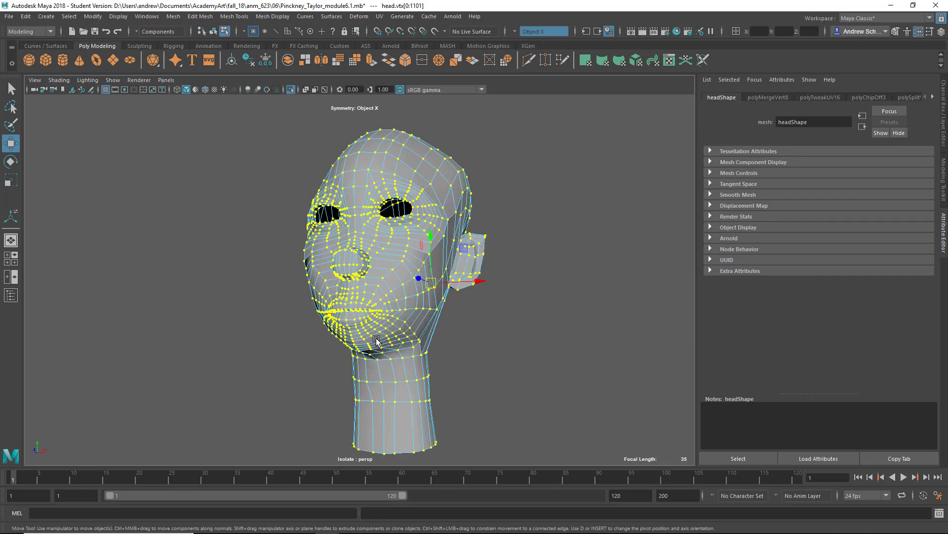
{"action": "scroll", "coordinate": [379, 339], "scroll_direction": "up", "scroll_amount": 3}
{"action": "key", "text": "ctrl+z"}
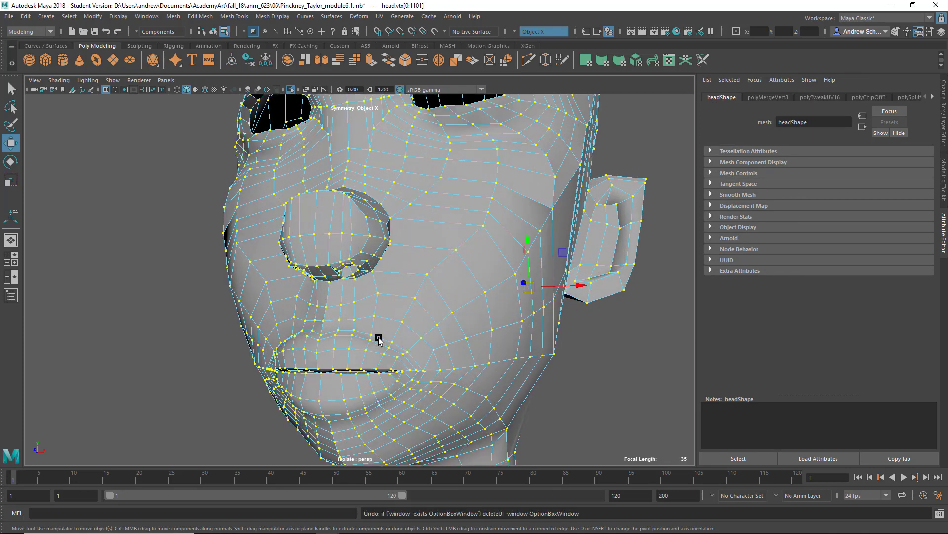
{"action": "key", "text": "ctrl+z"}
Merge all selected head vertices with a threshold of 0.005.
{"action": "left_click_drag", "start_coordinate": [407, 310], "coordinate": [417, 296], "text": "alt"}
{"action": "left_click", "coordinate": [232, 16]}
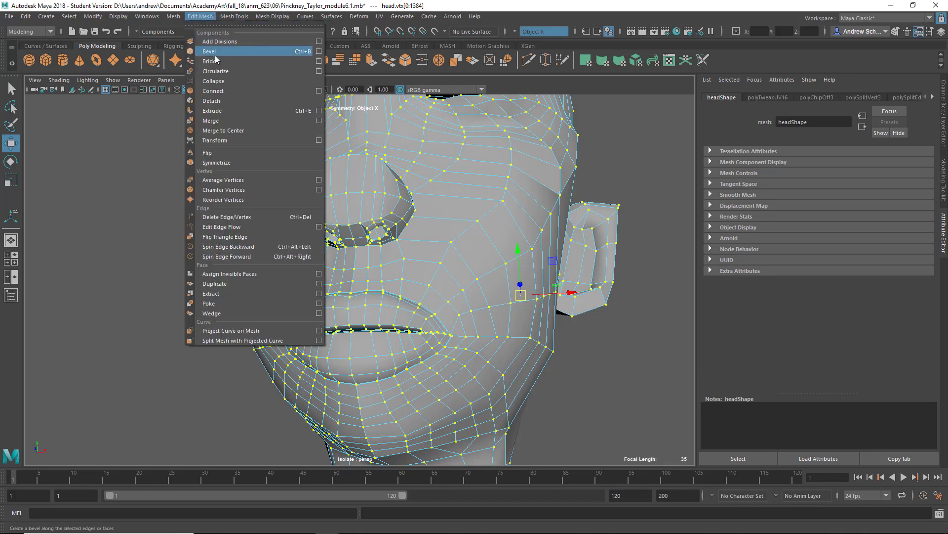
{"action": "left_click", "coordinate": [319, 120]}
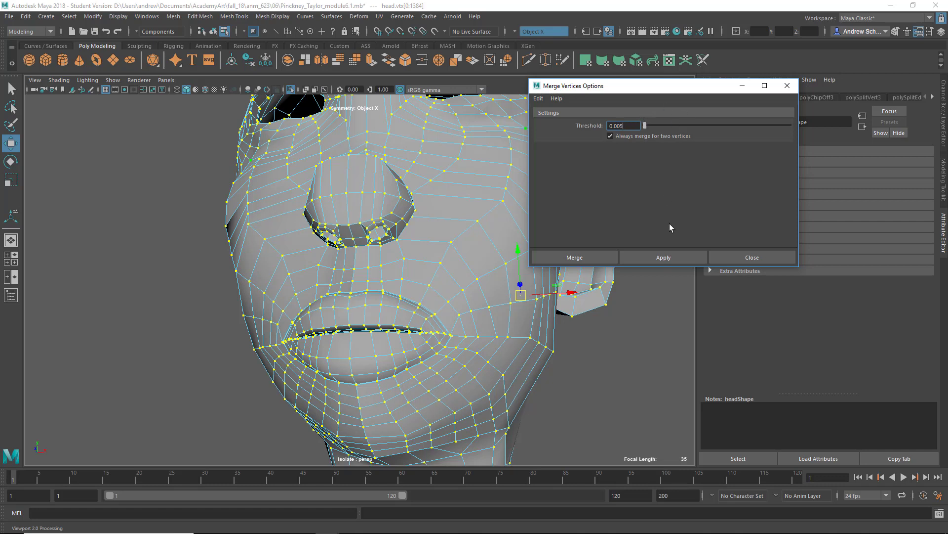
{"action": "left_click", "coordinate": [664, 258]}
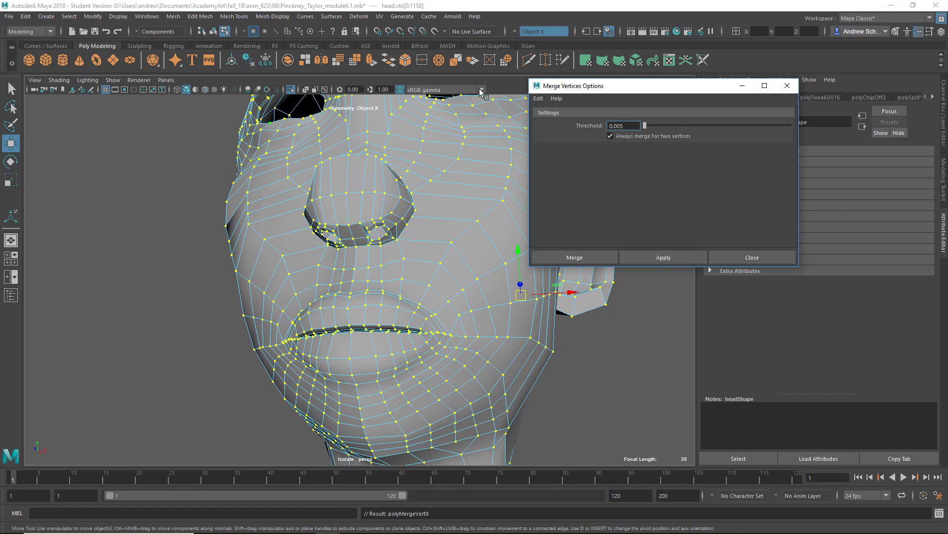
{"action": "left_click", "coordinate": [499, 84]}
{"action": "key", "text": "ctrl+z"}
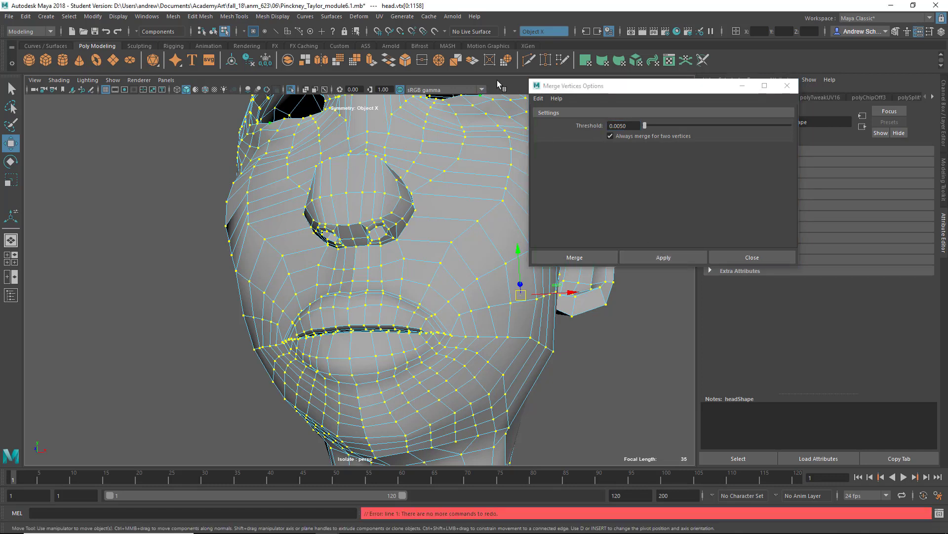
{"action": "key", "text": "ctrl+y"}
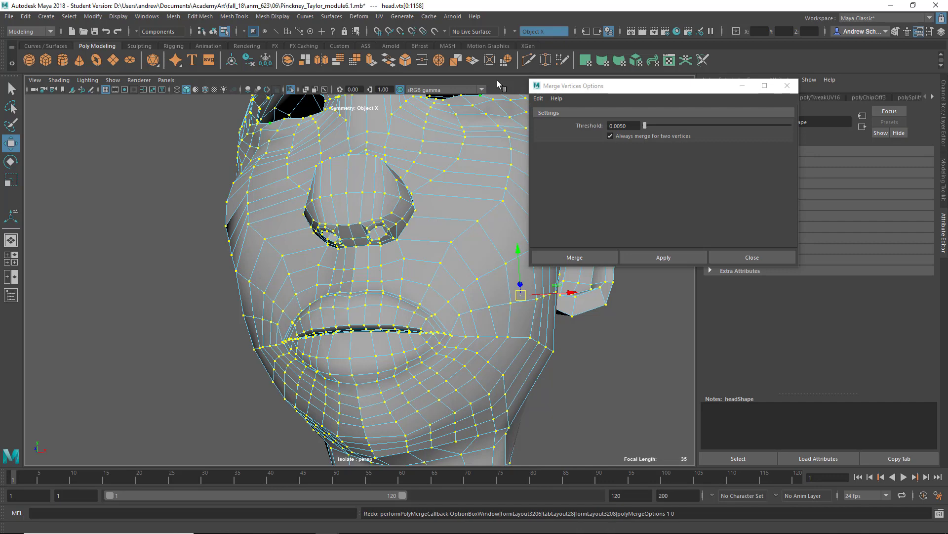
{"action": "left_click_drag", "start_coordinate": [496, 129], "coordinate": [433, 270], "text": "alt"}
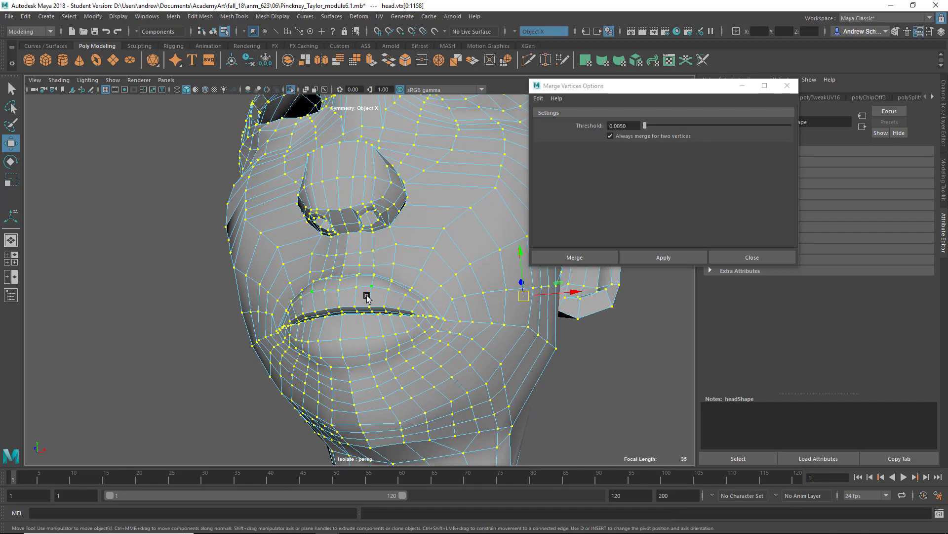
Try moving a face on the upper lip to check how the merged lip geometry is connected.
{"action": "right_click_drag", "start_coordinate": [366, 296], "coordinate": [422, 286]}
{"action": "right_click_drag", "start_coordinate": [381, 250], "coordinate": [378, 281]}
{"action": "left_click", "coordinate": [383, 301]}
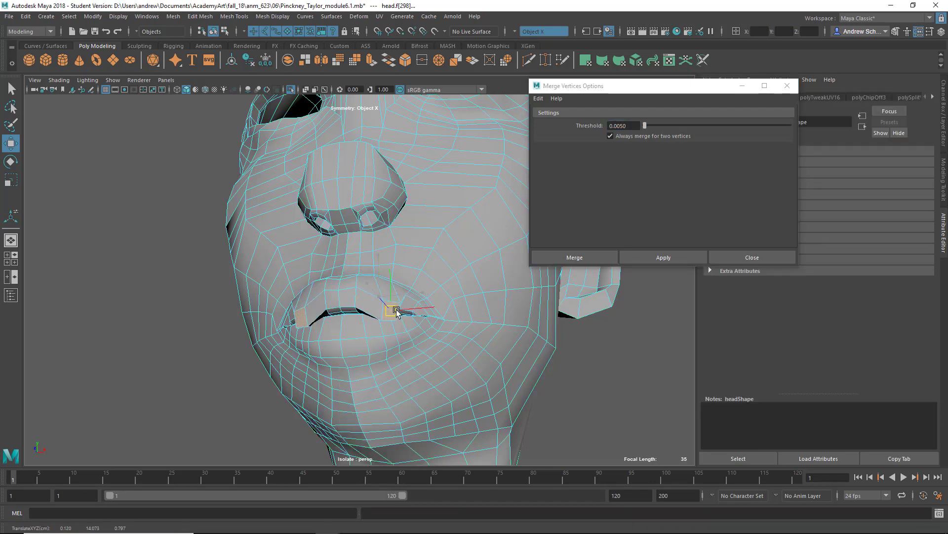
{"action": "left_click_drag", "start_coordinate": [445, 323], "coordinate": [475, 344], "text": "alt"}
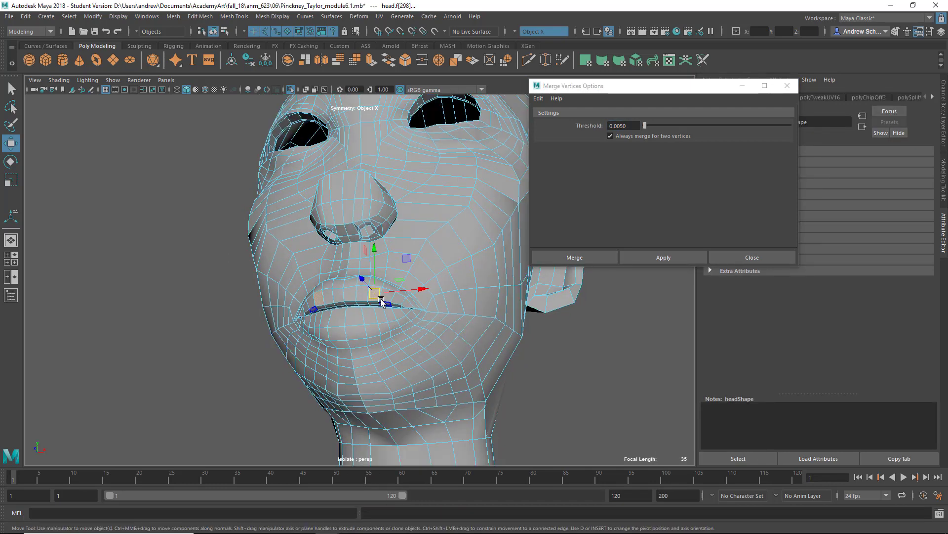
Select all of the head's UV shells beside the 3D view, unfold them, and close the vertex merge options.
{"action": "key", "text": "space"}
{"action": "scroll", "coordinate": [339, 328], "scroll_direction": "down", "scroll_amount": 3}
{"action": "scroll", "coordinate": [283, 298], "scroll_direction": "down", "scroll_amount": 3}
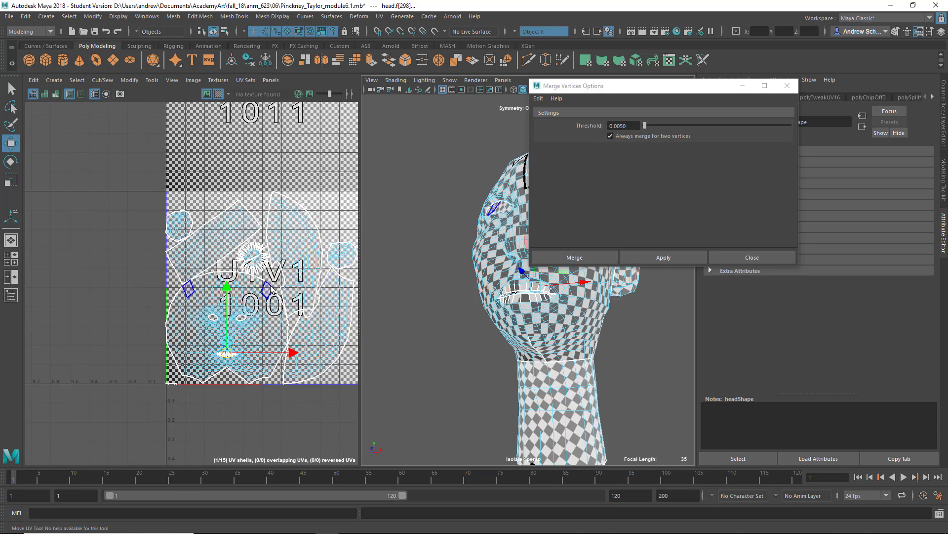
{"action": "right_click_drag", "start_coordinate": [269, 286], "coordinate": [311, 287]}
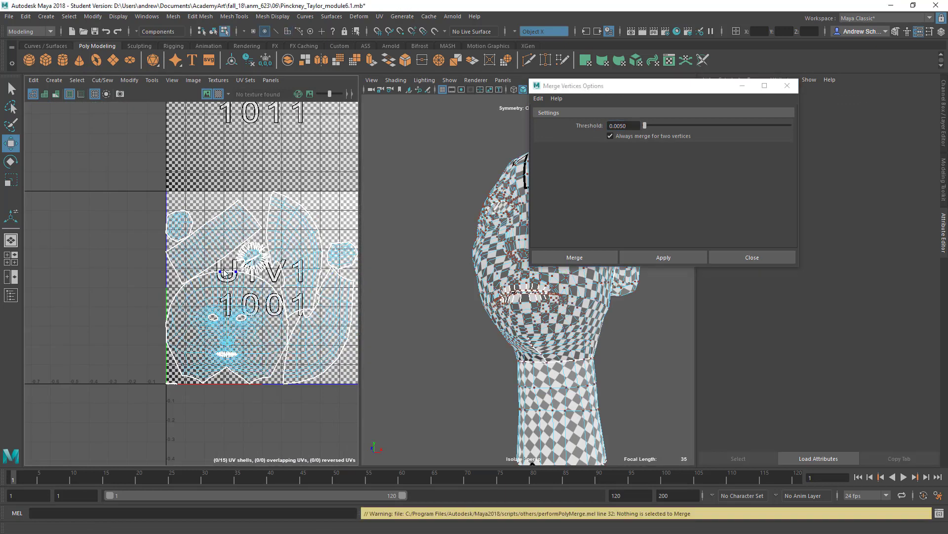
{"action": "left_click_drag", "start_coordinate": [162, 186], "coordinate": [443, 446]}
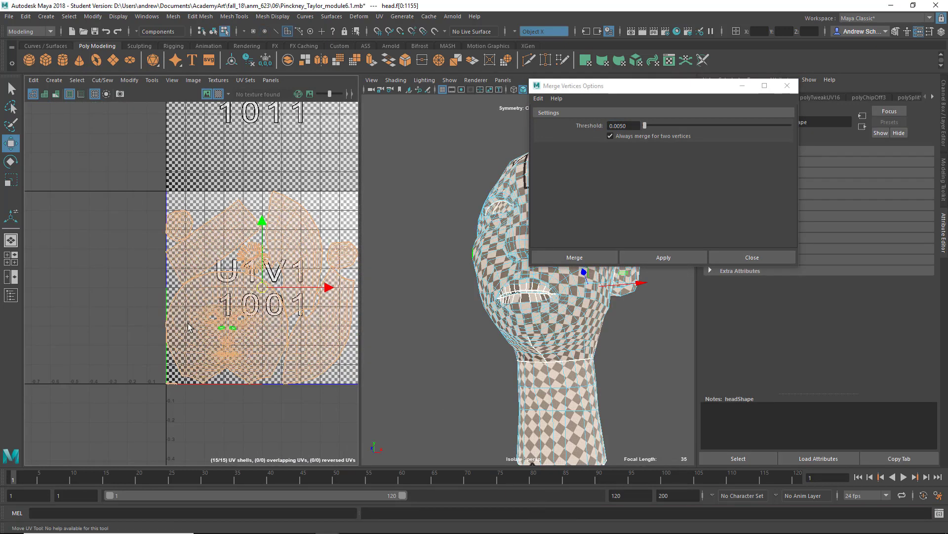
{"action": "key", "text": "ctrl+u"}
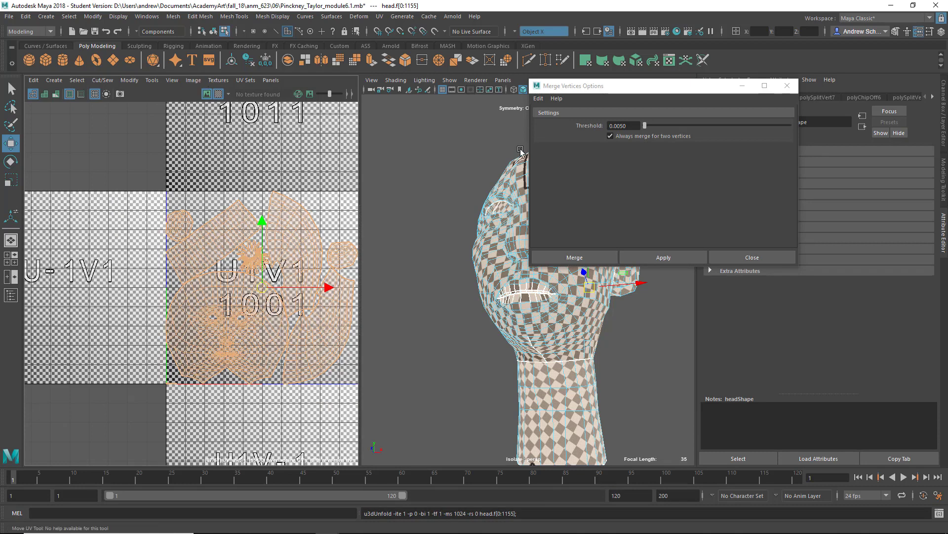
{"action": "left_click", "coordinate": [740, 253]}
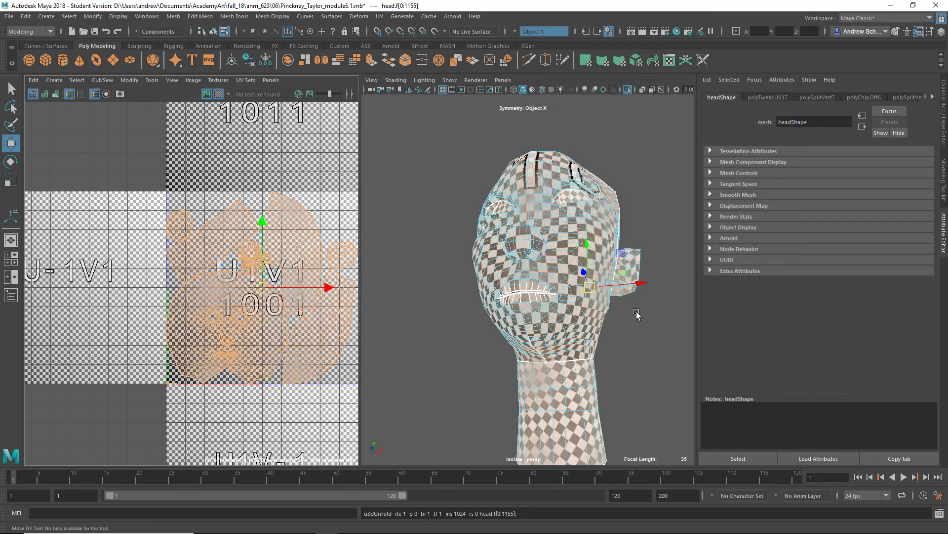
Try selecting the small overlapping lip UV shells one by one and growing the selection.
{"action": "scroll", "coordinate": [619, 314], "scroll_direction": "up", "scroll_amount": 5}
{"action": "scroll", "coordinate": [619, 314], "scroll_direction": "down", "scroll_amount": 2}
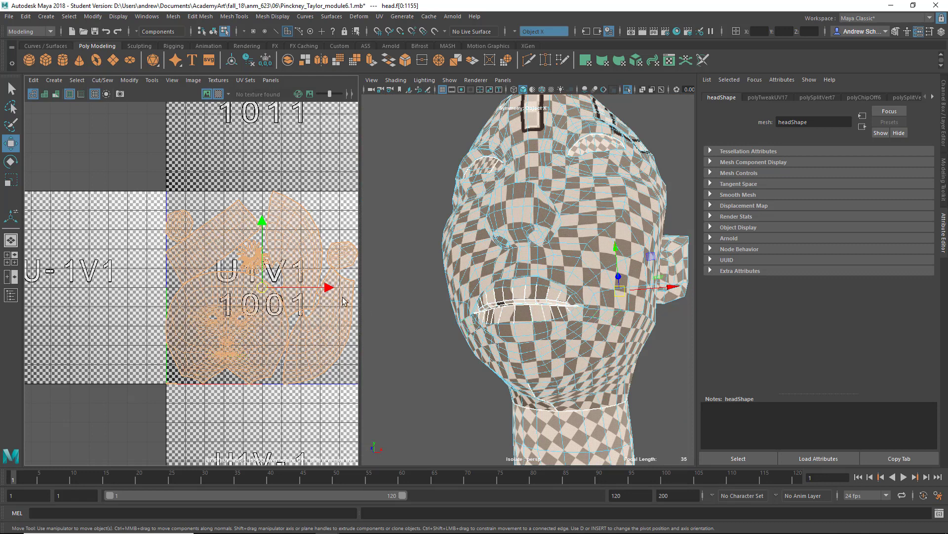
{"action": "right_click_drag", "start_coordinate": [251, 258], "coordinate": [246, 262]}
{"action": "left_click", "coordinate": [246, 262]}
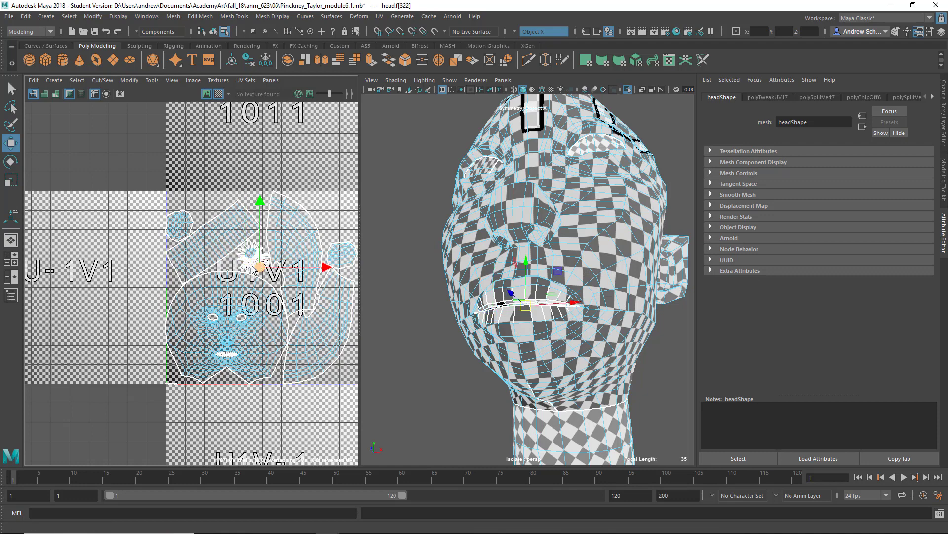
{"action": "scroll", "coordinate": [250, 263], "scroll_direction": "up", "scroll_amount": 5}
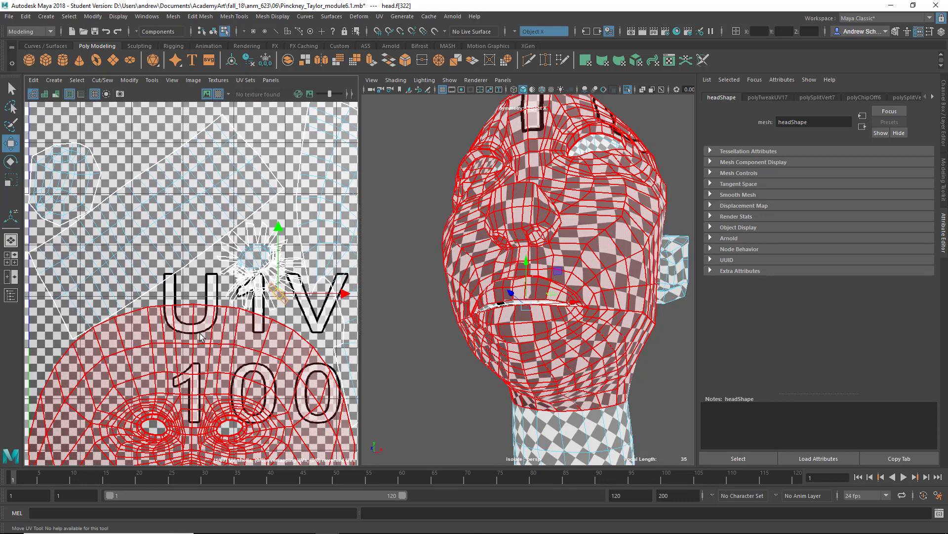
{"action": "left_click", "coordinate": [249, 268]}
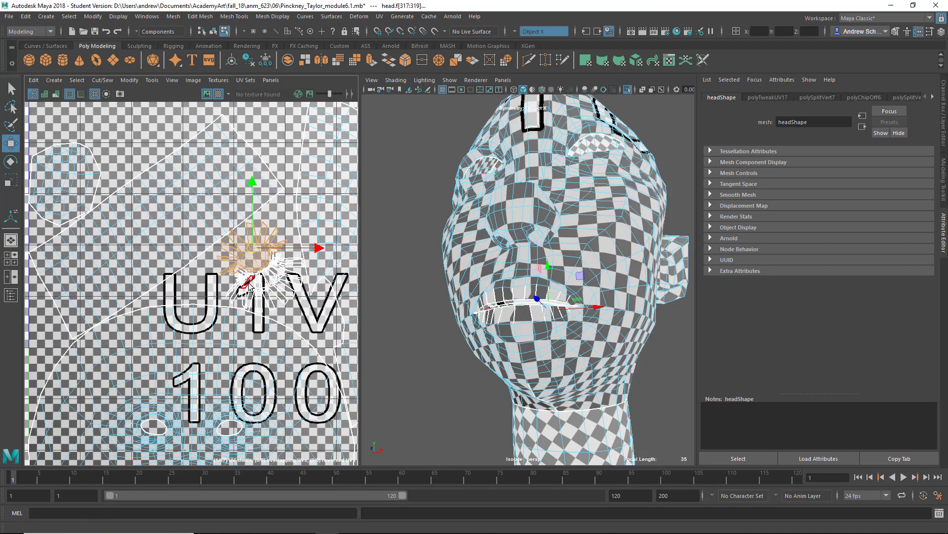
{"action": "left_click", "coordinate": [247, 284], "text": "shift"}
{"action": "left_click", "coordinate": [269, 285], "text": "shift"}
{"action": "left_click", "coordinate": [285, 290], "text": "shift"}
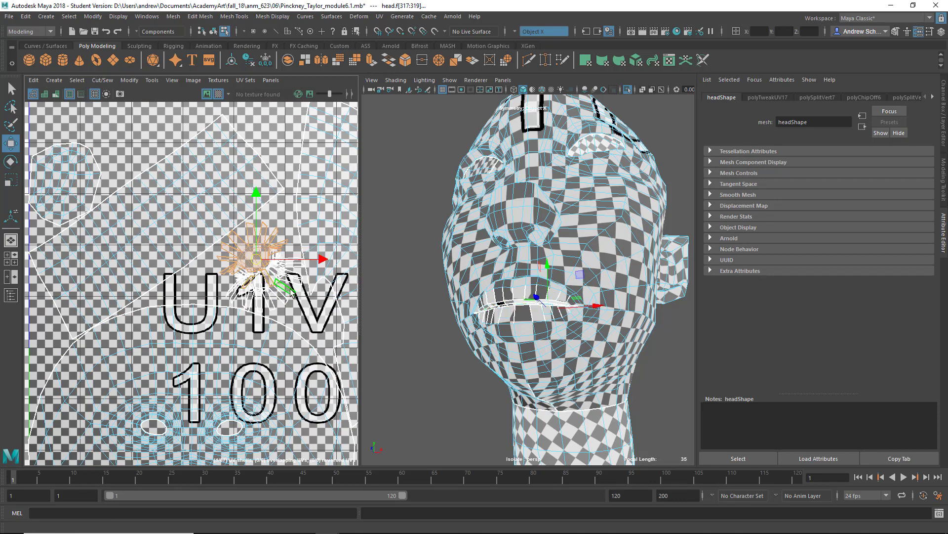
{"action": "left_click", "coordinate": [288, 292], "text": "shift"}
{"action": "left_click", "coordinate": [290, 295], "text": "shift"}
{"action": "scroll", "coordinate": [547, 383], "scroll_direction": "down", "scroll_amount": 5}
{"action": "scroll", "coordinate": [548, 380], "scroll_direction": "up", "scroll_amount": 3}
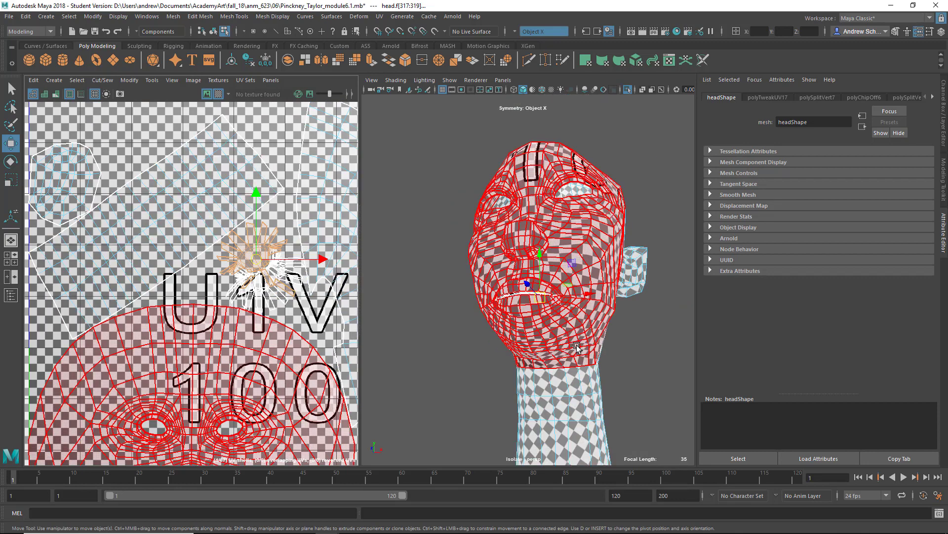
{"action": "left_click_drag", "start_coordinate": [579, 345], "coordinate": [562, 350], "text": "alt"}
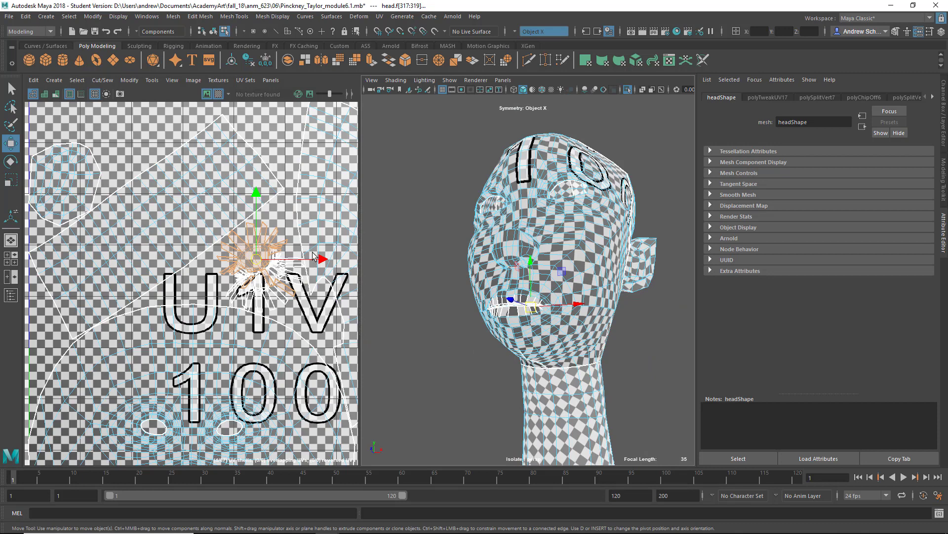
{"action": "key", "text": "shift+period"}
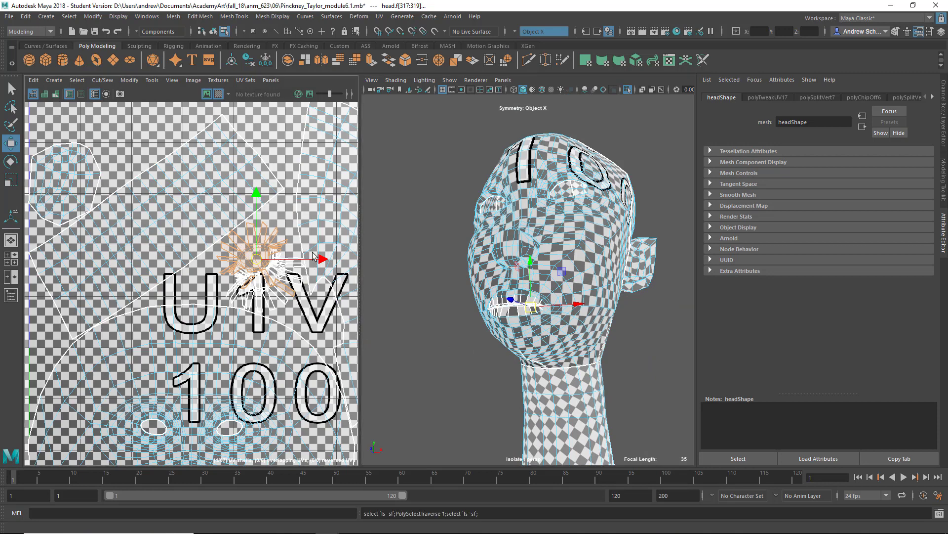
Select only the overlapping lip UV shells, excluding the neck, face and back-of-head shells, and join them with Move and Sew.
{"action": "left_click", "coordinate": [185, 214]}
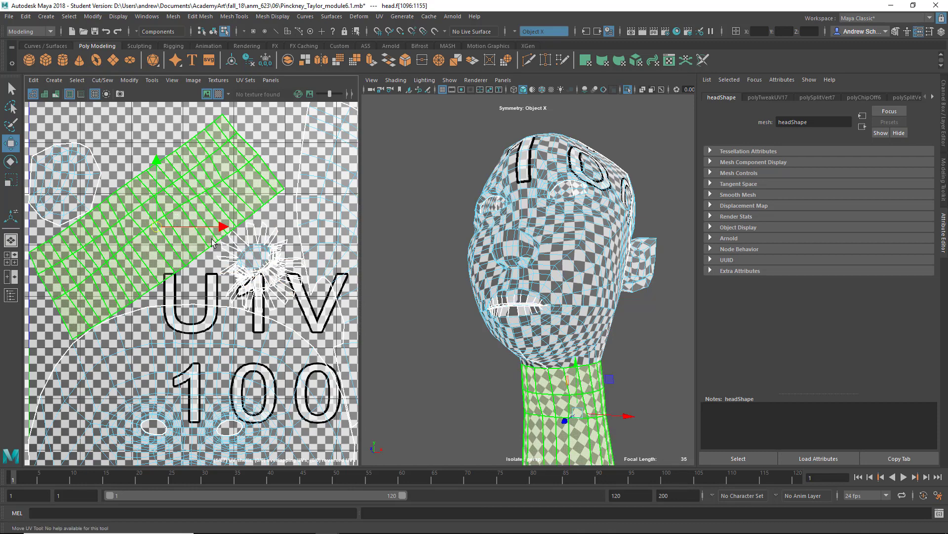
{"action": "left_click_drag", "start_coordinate": [334, 341], "coordinate": [338, 347]}
{"action": "scroll", "coordinate": [292, 316], "scroll_direction": "down", "scroll_amount": 2}
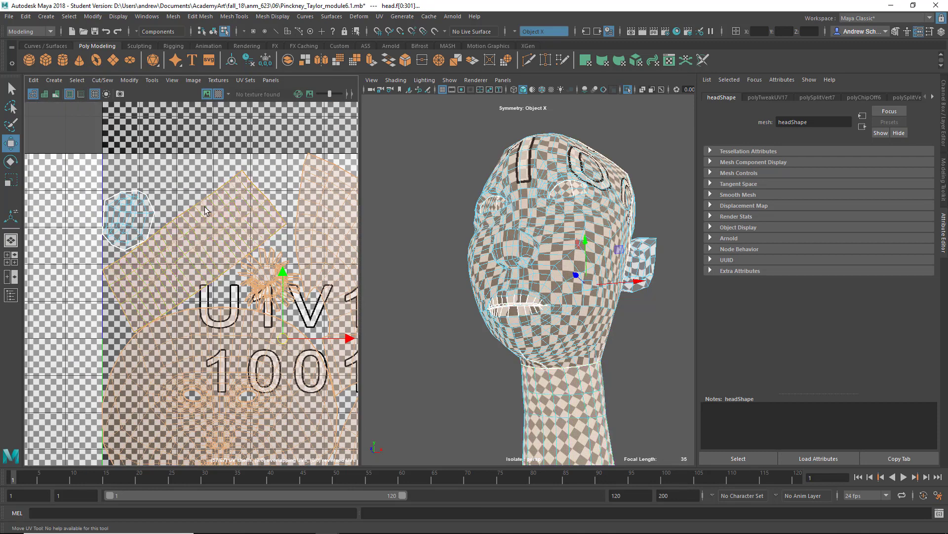
{"action": "left_click", "coordinate": [218, 253], "text": "ctrl"}
{"action": "left_click", "coordinate": [252, 366], "text": "ctrl"}
{"action": "left_click", "coordinate": [347, 316], "text": "ctrl"}
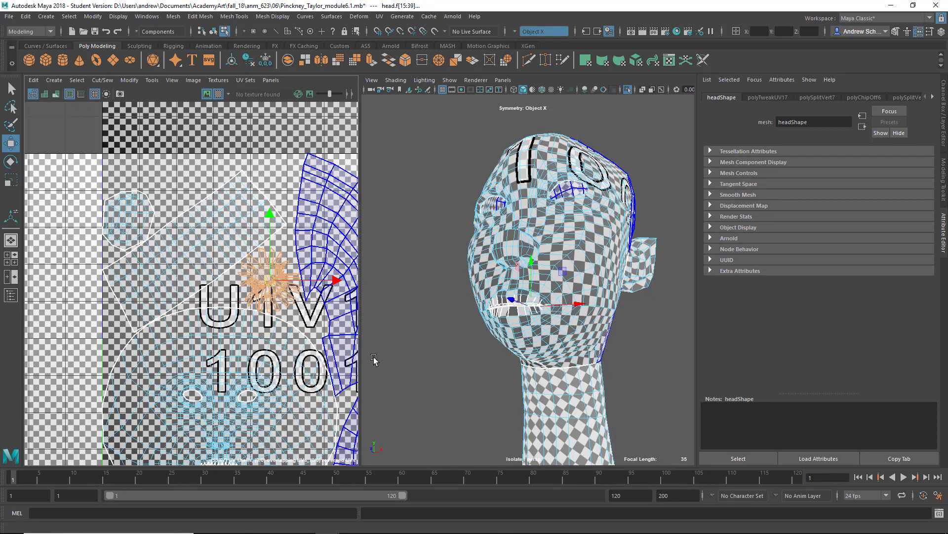
{"action": "middle_click_drag", "start_coordinate": [412, 342], "coordinate": [386, 345], "text": "alt"}
{"action": "middle_click_drag", "start_coordinate": [303, 319], "coordinate": [194, 322], "text": "alt"}
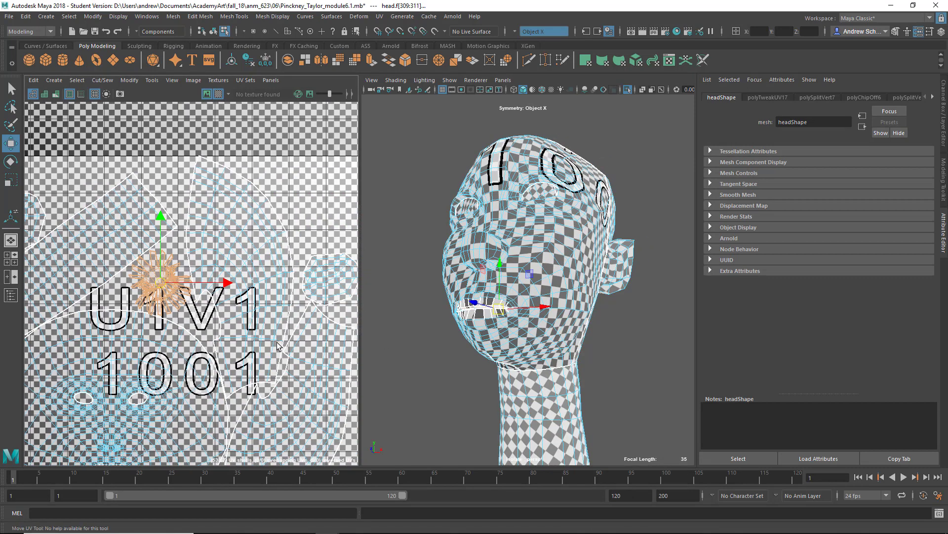
{"action": "left_click", "coordinate": [103, 80]}
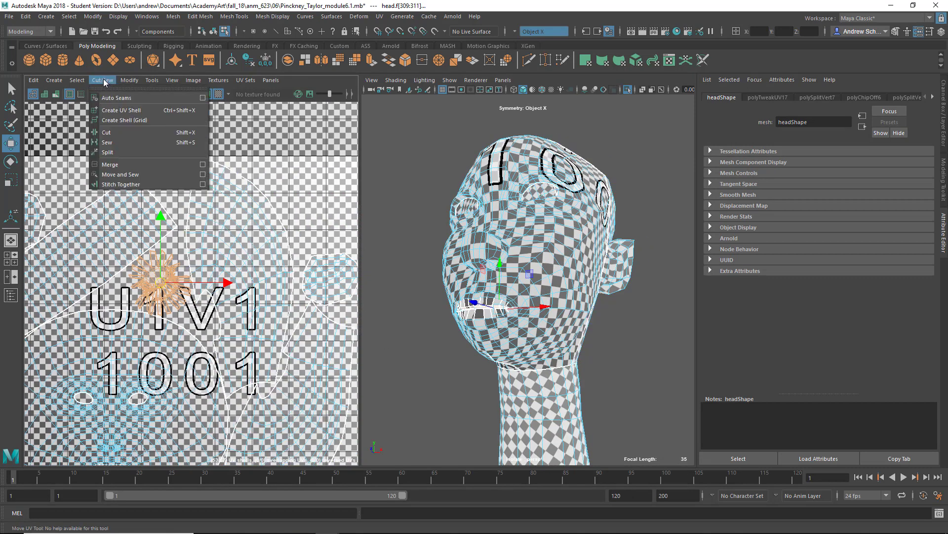
{"action": "left_click", "coordinate": [139, 175]}
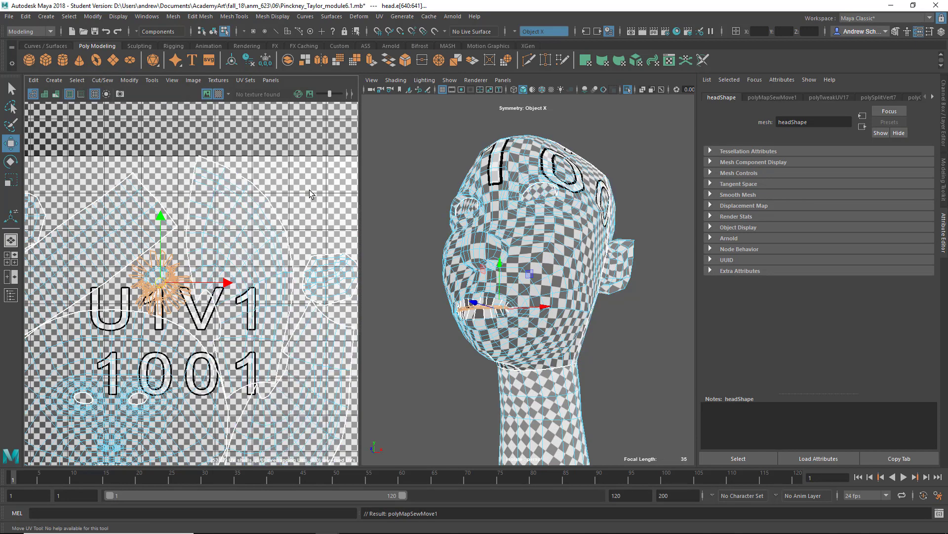
Return the head to object mode, delete its construction history, and enlarge the 3D view to fill the workspace.
{"action": "left_click", "coordinate": [442, 393]}
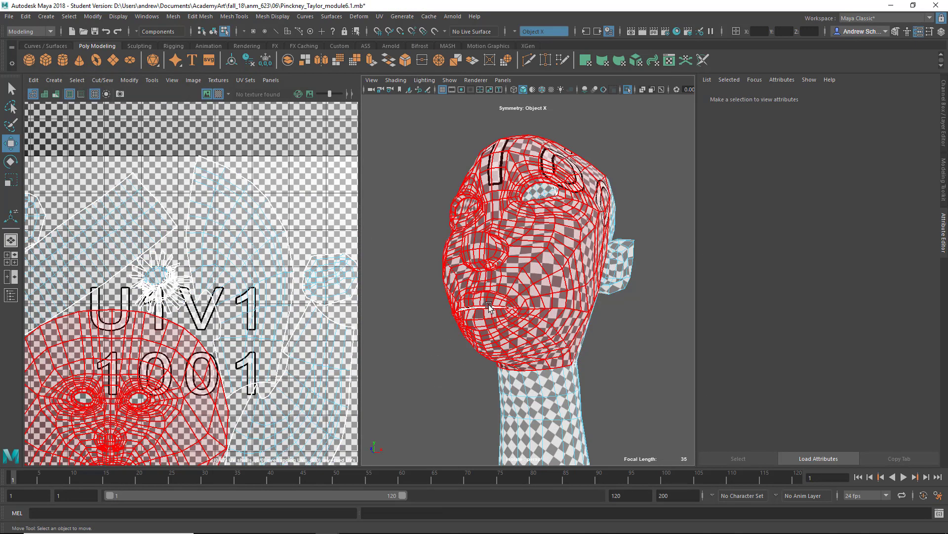
{"action": "right_click_drag", "start_coordinate": [491, 306], "coordinate": [575, 256]}
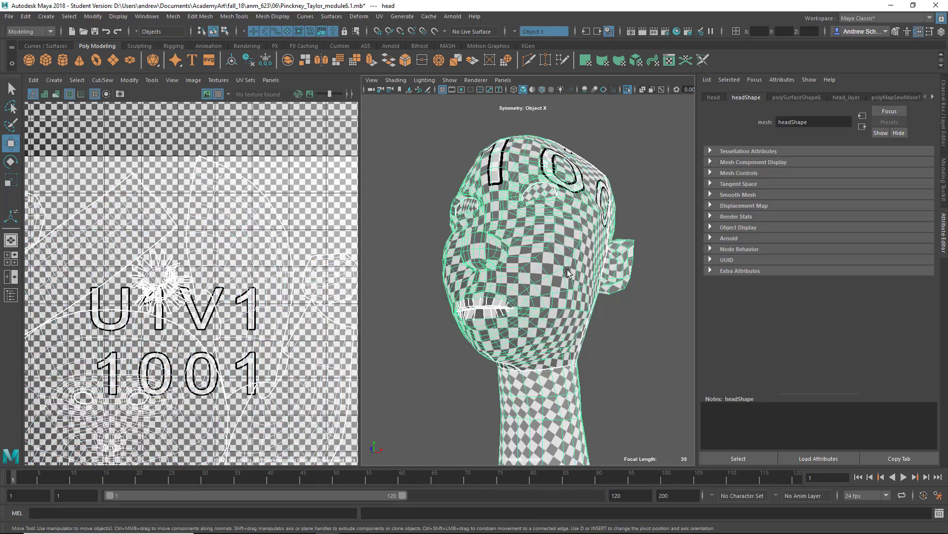
{"action": "key", "text": "alt+shift+d"}
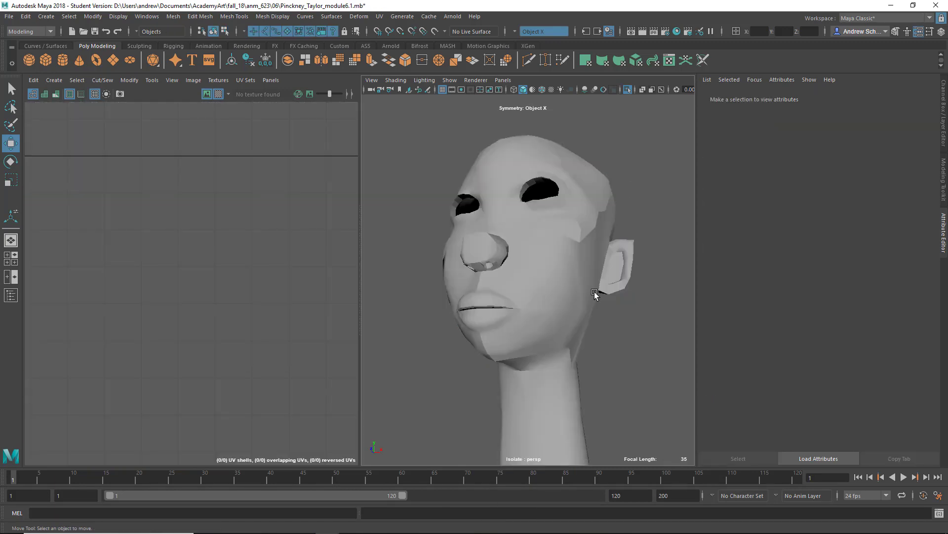
{"action": "key", "text": "space"}
{"action": "scroll", "coordinate": [523, 242], "scroll_direction": "down", "scroll_amount": 2}
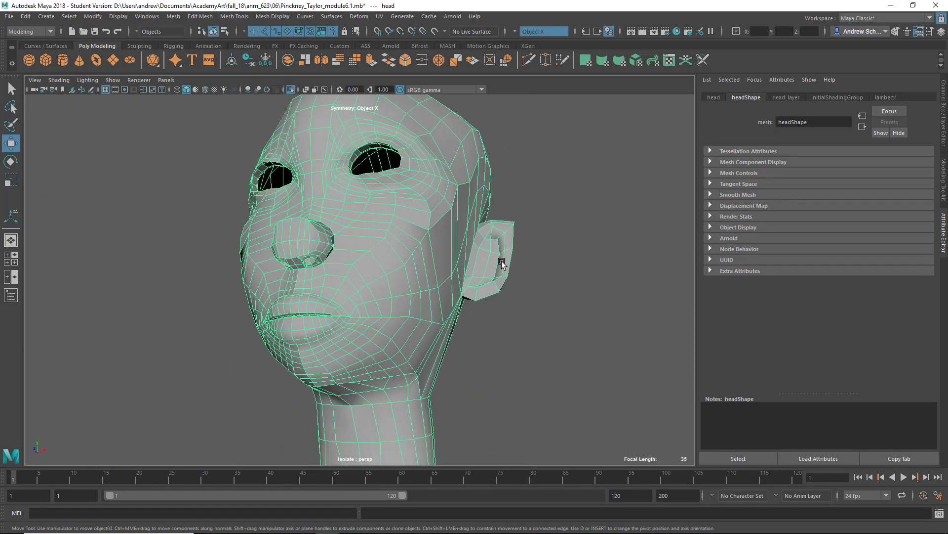
Try moving a face on the upper lip to test its connection to the surrounding faces, undoing each move.
{"action": "right_click_drag", "start_coordinate": [301, 316], "coordinate": [300, 278]}
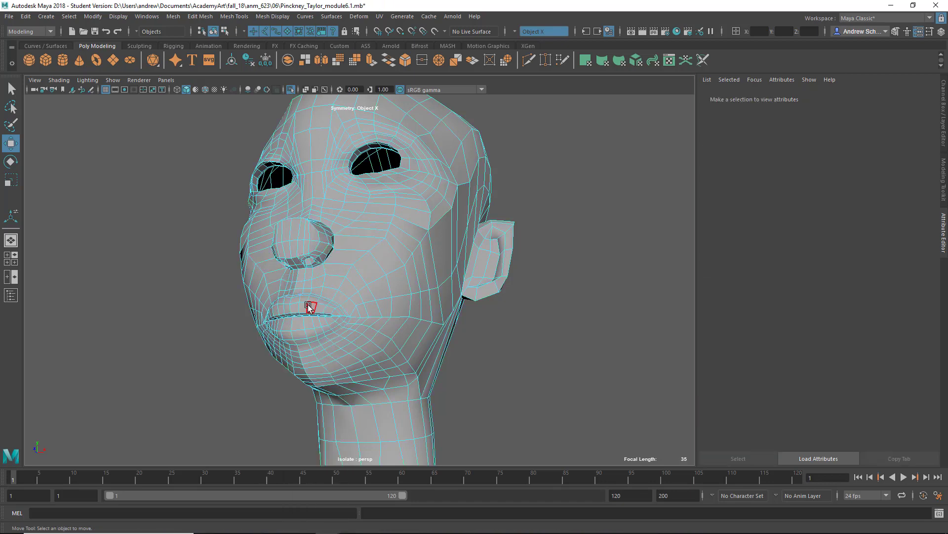
{"action": "left_click", "coordinate": [308, 313]}
{"action": "left_click_drag", "start_coordinate": [312, 307], "coordinate": [318, 290]}
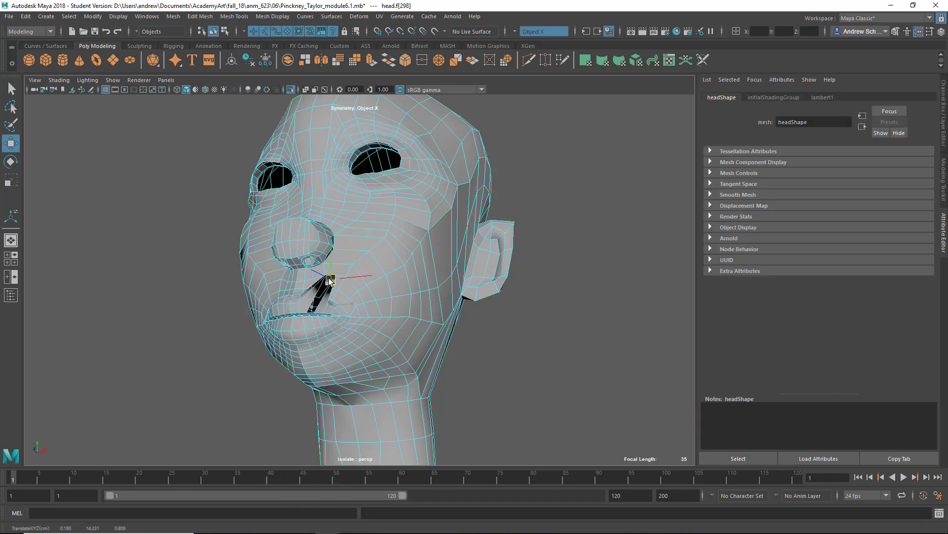
{"action": "key", "text": "ctrl+z"}
{"action": "left_click_drag", "start_coordinate": [272, 336], "coordinate": [275, 312], "text": "alt"}
{"action": "right_click_drag", "start_coordinate": [474, 290], "coordinate": [504, 294], "text": "alt"}
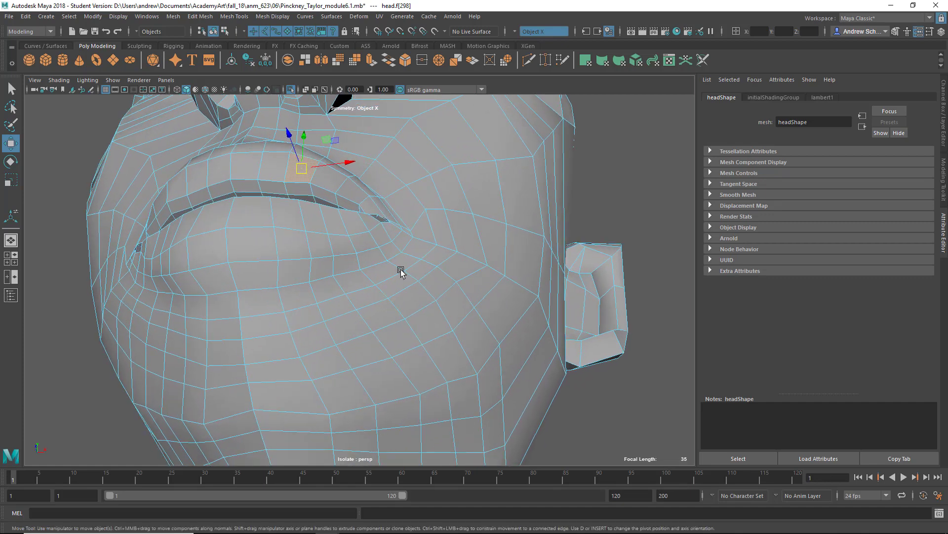
{"action": "middle_click_drag", "start_coordinate": [400, 270], "coordinate": [440, 336], "text": "alt"}
{"action": "left_click_drag", "start_coordinate": [356, 261], "coordinate": [360, 239]}
{"action": "key", "text": "ctrl+z"}
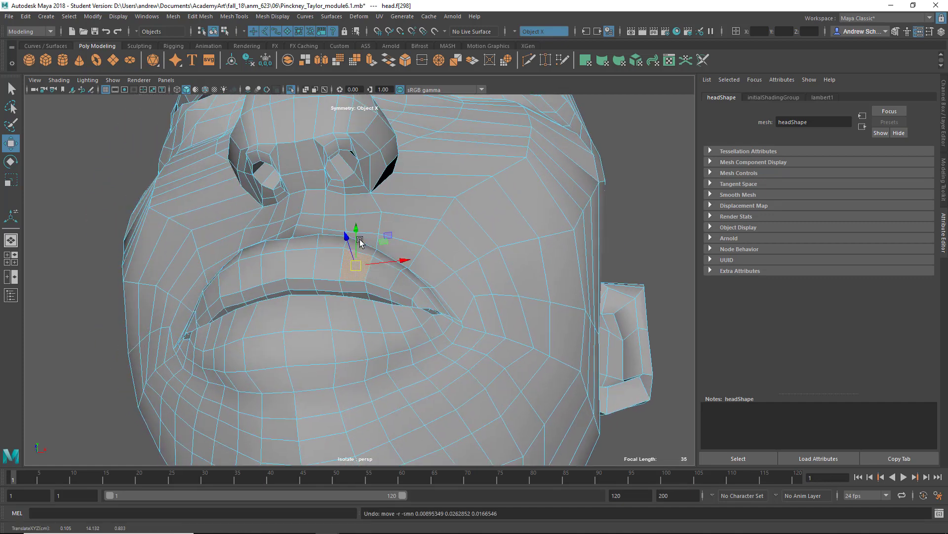
Select all of the head's vertices and merge them with a distance threshold of 0.005.
{"action": "right_click_drag", "start_coordinate": [369, 278], "coordinate": [328, 251]}
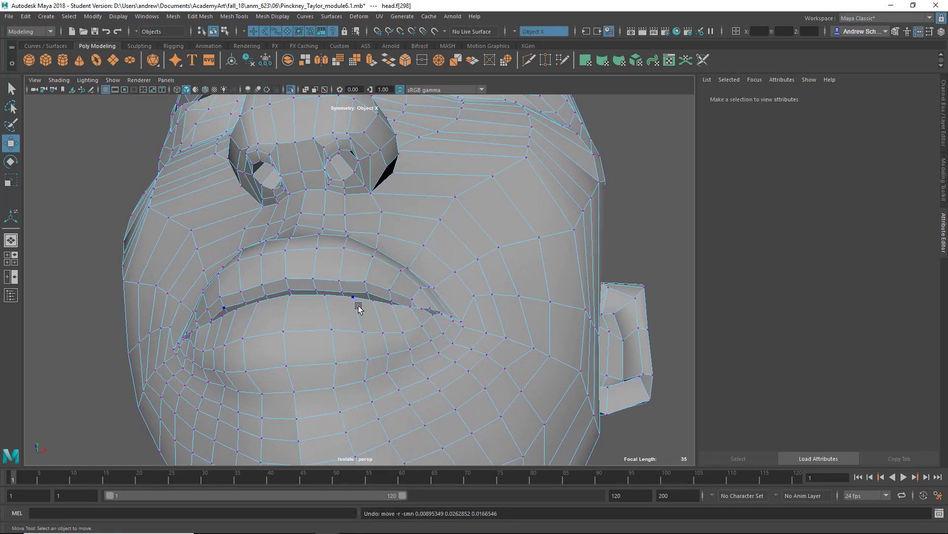
{"action": "right_click_drag", "start_coordinate": [357, 306], "coordinate": [345, 299], "text": "alt"}
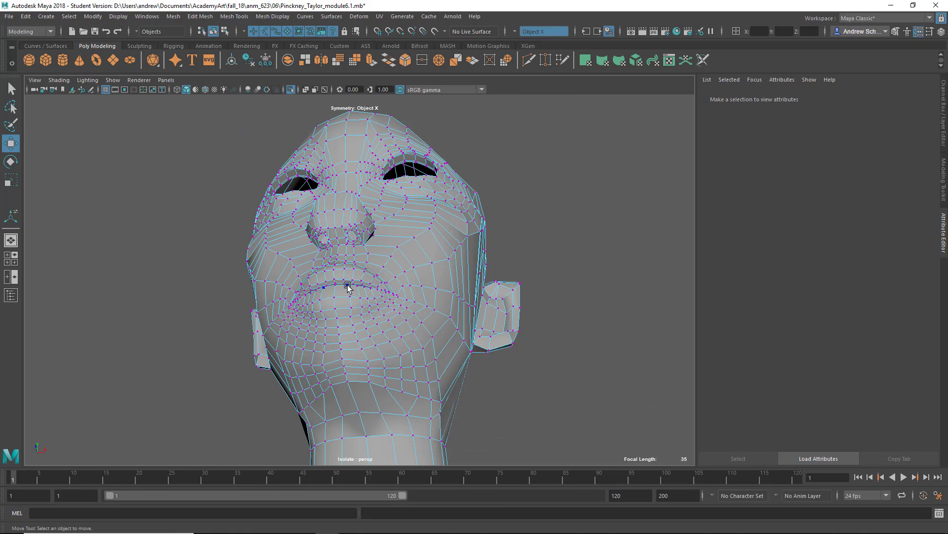
{"action": "scroll", "coordinate": [292, 257], "scroll_direction": "down", "scroll_amount": 5}
{"action": "left_click_drag", "start_coordinate": [258, 175], "coordinate": [566, 507]}
{"action": "left_click_drag", "start_coordinate": [511, 181], "coordinate": [476, 217], "text": "alt"}
{"action": "right_click_drag", "start_coordinate": [388, 281], "coordinate": [739, 287], "text": "alt"}
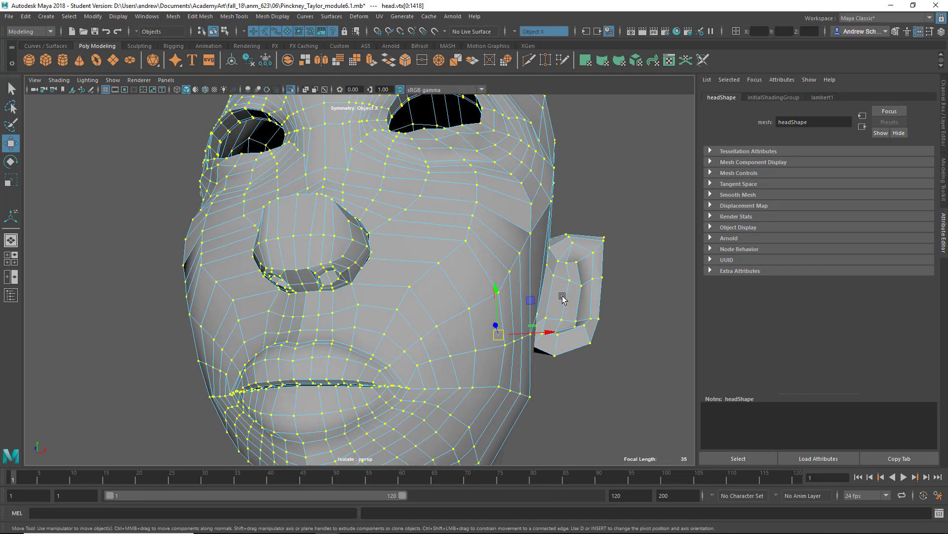
{"action": "left_click_drag", "start_coordinate": [475, 351], "coordinate": [460, 307], "text": "alt"}
{"action": "right_click_drag", "start_coordinate": [460, 307], "coordinate": [684, 318], "text": "alt"}
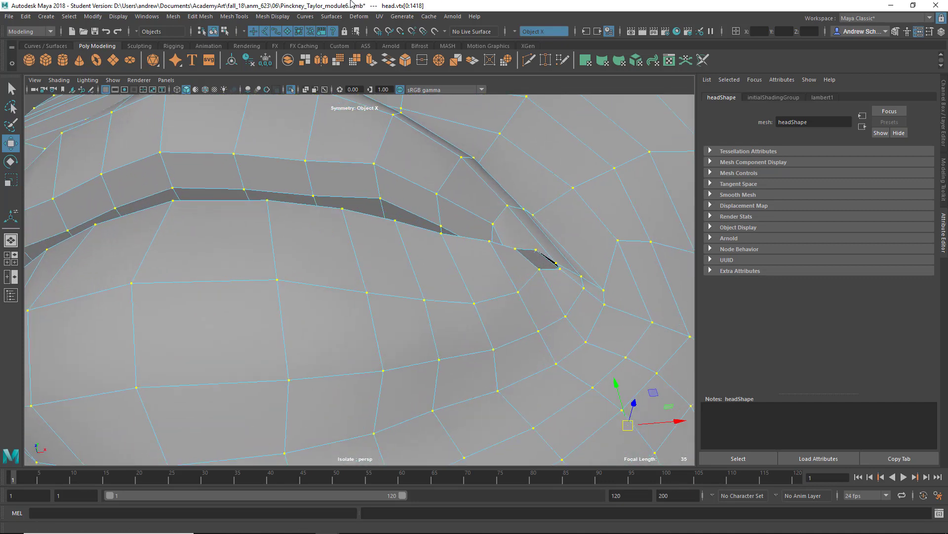
{"action": "left_click", "coordinate": [200, 16]}
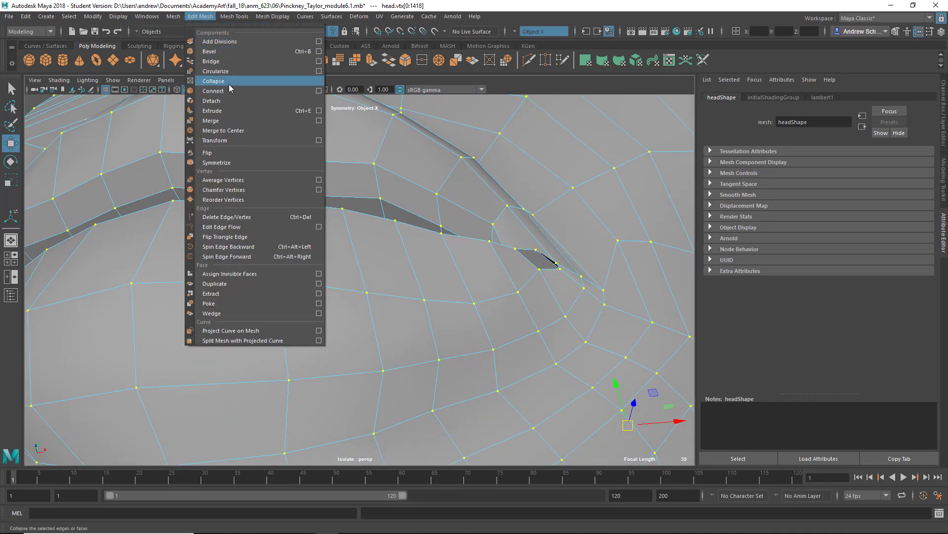
{"action": "left_click", "coordinate": [248, 122]}
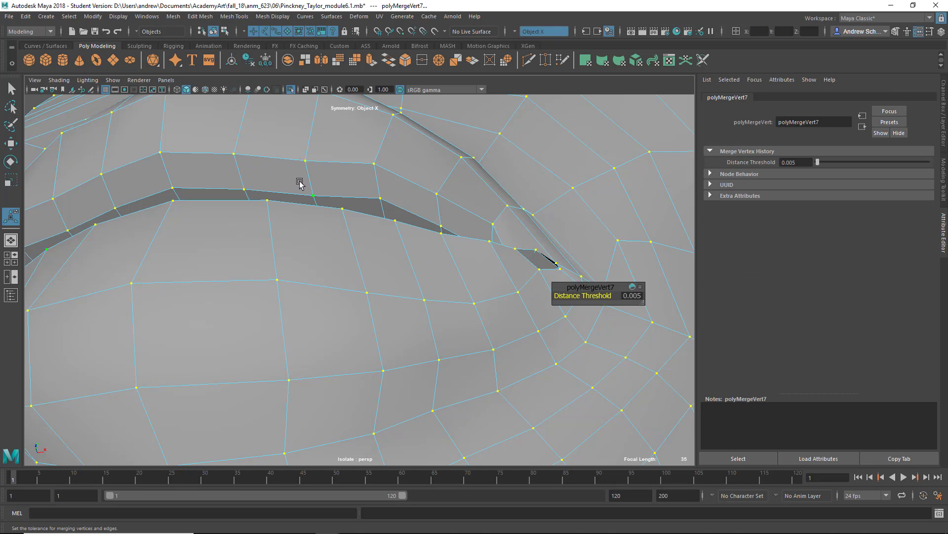
Try moving two individual vertices along the upper lip's edge to check that they are welded, undoing each move.
{"action": "left_click", "coordinate": [311, 164]}
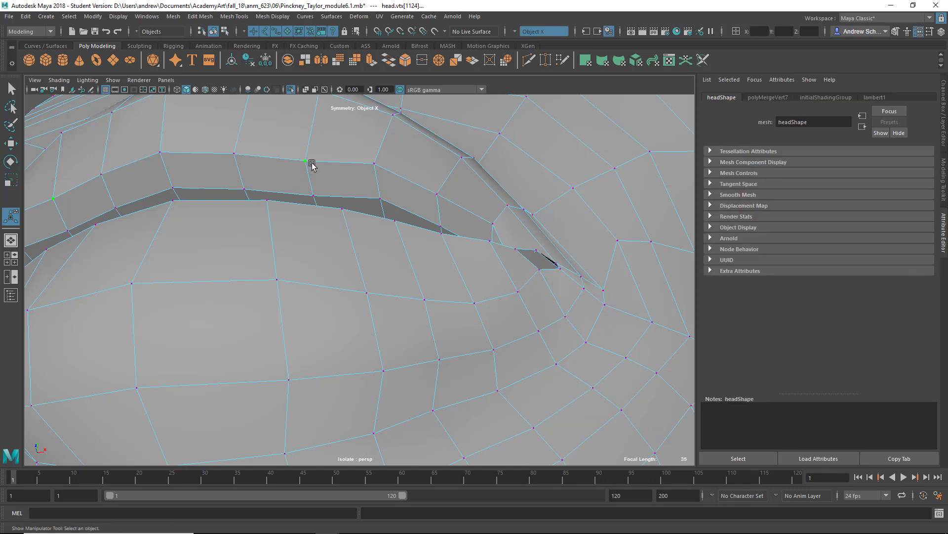
{"action": "key", "text": "w"}
{"action": "middle_click_drag", "start_coordinate": [311, 161], "coordinate": [325, 126]}
{"action": "key", "text": "ctrl+z"}
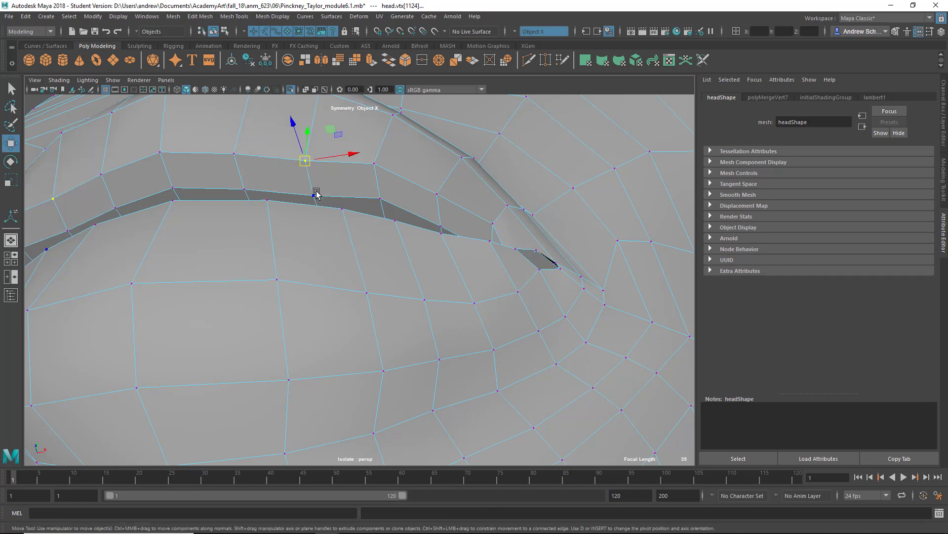
{"action": "left_click", "coordinate": [317, 192]}
{"action": "middle_click_drag", "start_coordinate": [318, 193], "coordinate": [326, 161]}
{"action": "key", "text": "ctrl+z"}
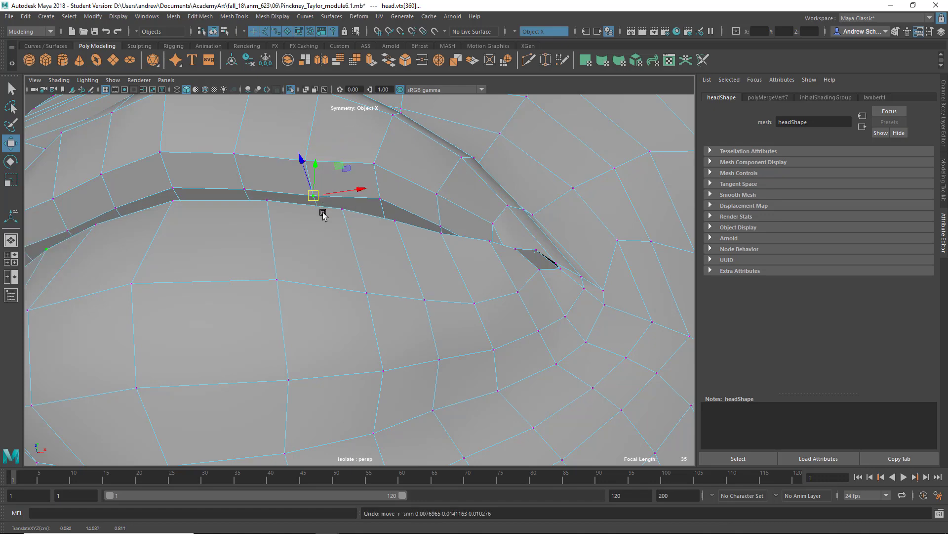
Examine the inner lip edges from inside the mouth opening and from the side, and return the head to object mode.
{"action": "left_click_drag", "start_coordinate": [323, 212], "coordinate": [339, 197], "text": "alt"}
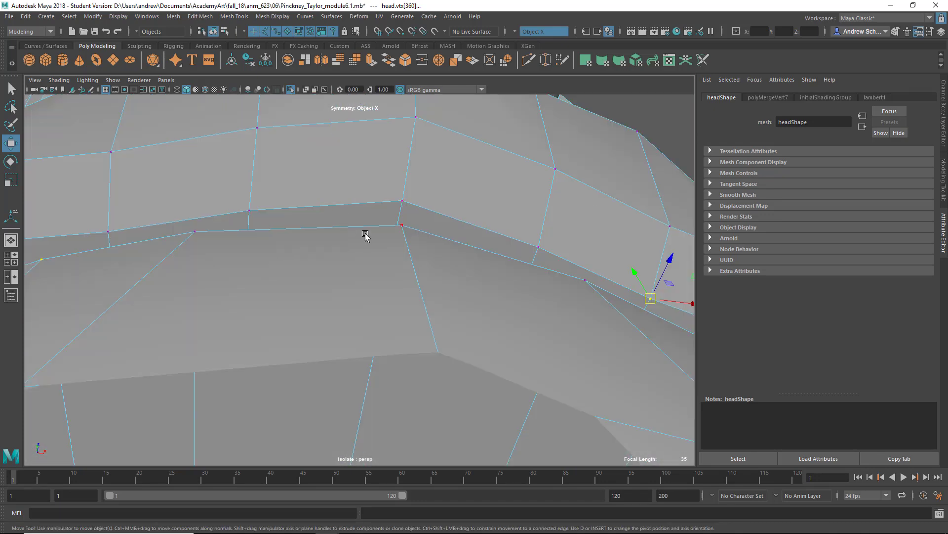
{"action": "left_click_drag", "start_coordinate": [365, 236], "coordinate": [420, 247], "text": "alt"}
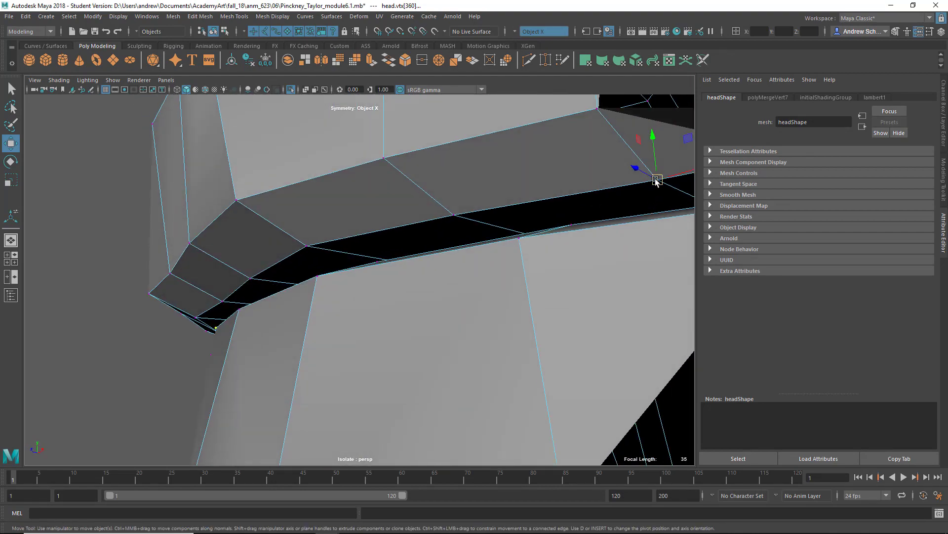
{"action": "mouse_move", "coordinate": [656, 181]}
{"action": "left_mouse_down"}
{"action": "mouse_move", "coordinate": [656, 223]}
{"action": "mouse_move", "coordinate": [654, 173]}
{"action": "left_mouse_up"}
{"action": "right_click_drag", "start_coordinate": [654, 173], "coordinate": [466, 251], "text": "alt"}
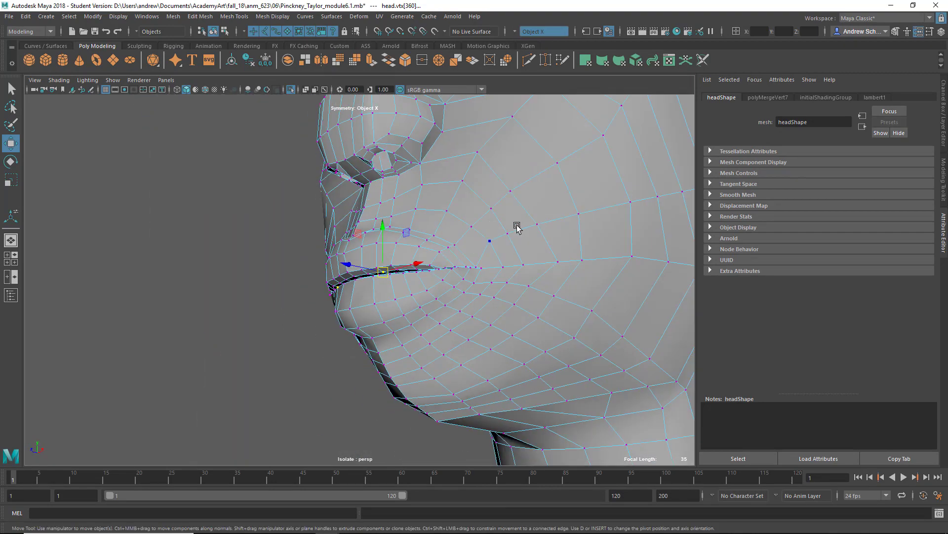
{"action": "left_click_drag", "start_coordinate": [466, 251], "coordinate": [364, 280], "text": "alt"}
{"action": "right_click_drag", "start_coordinate": [365, 279], "coordinate": [405, 248]}
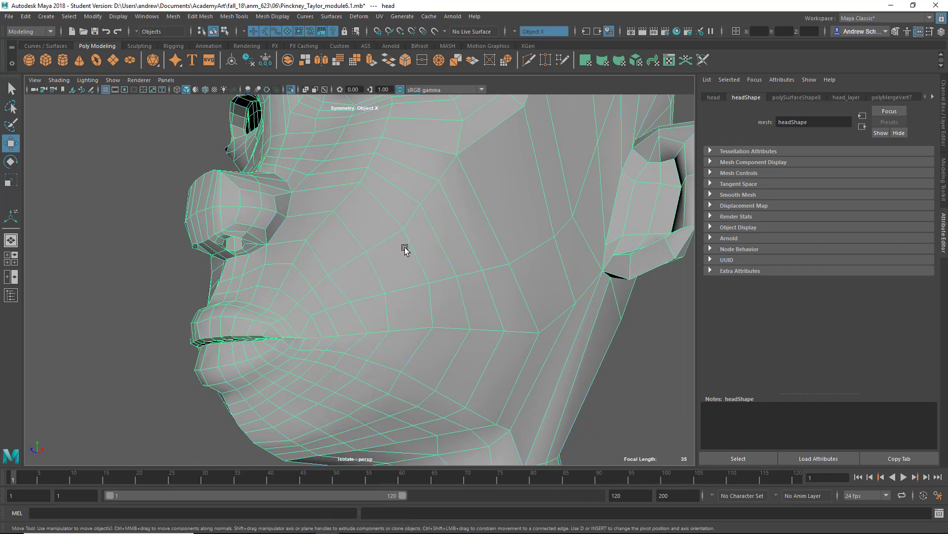
Apply a planar UV projection to the whole head and show its UVs in the UV editor beside the perspective view.
{"action": "right_click_drag", "start_coordinate": [226, 326], "coordinate": [274, 239]}
{"action": "scroll", "coordinate": [348, 282], "scroll_direction": "down", "scroll_amount": 10}
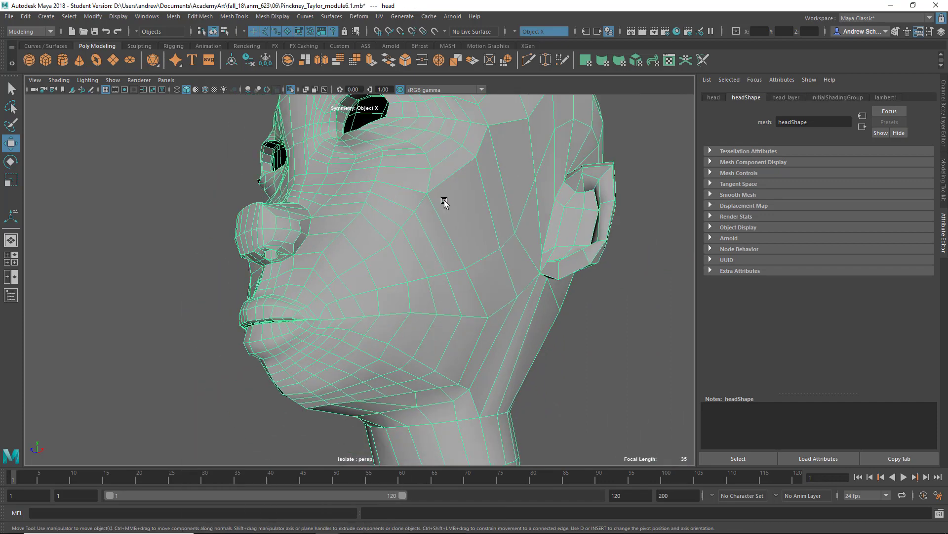
{"action": "left_click", "coordinate": [385, 17]}
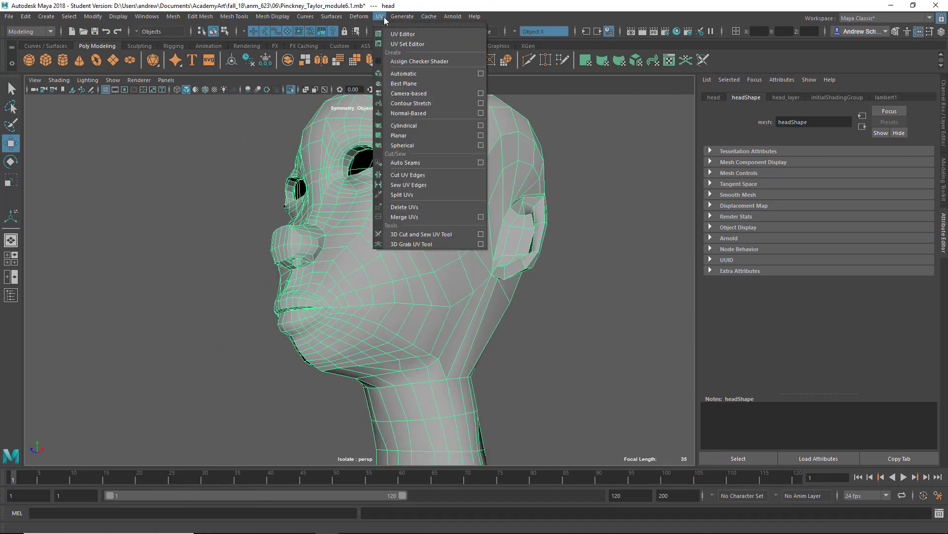
{"action": "left_click", "coordinate": [405, 137]}
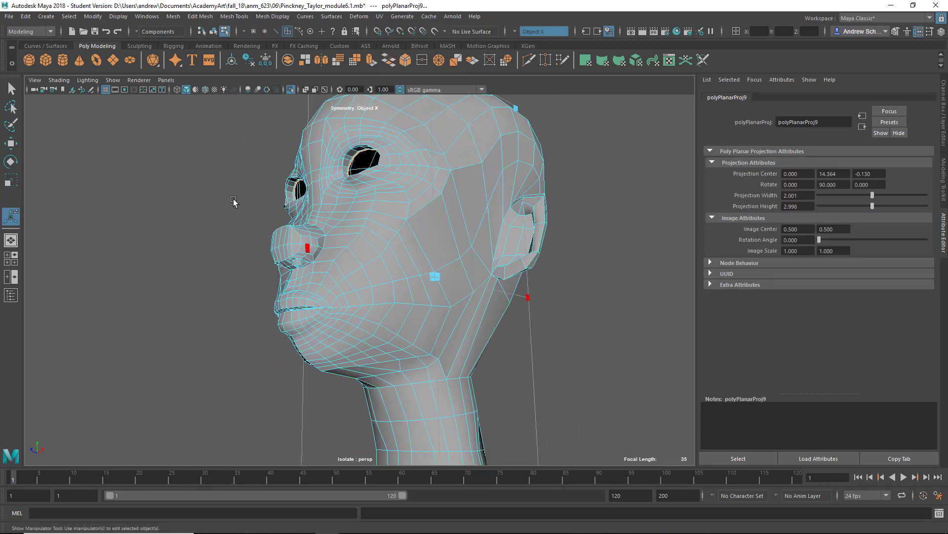
{"action": "left_click", "coordinate": [197, 267]}
{"action": "key", "text": "space"}
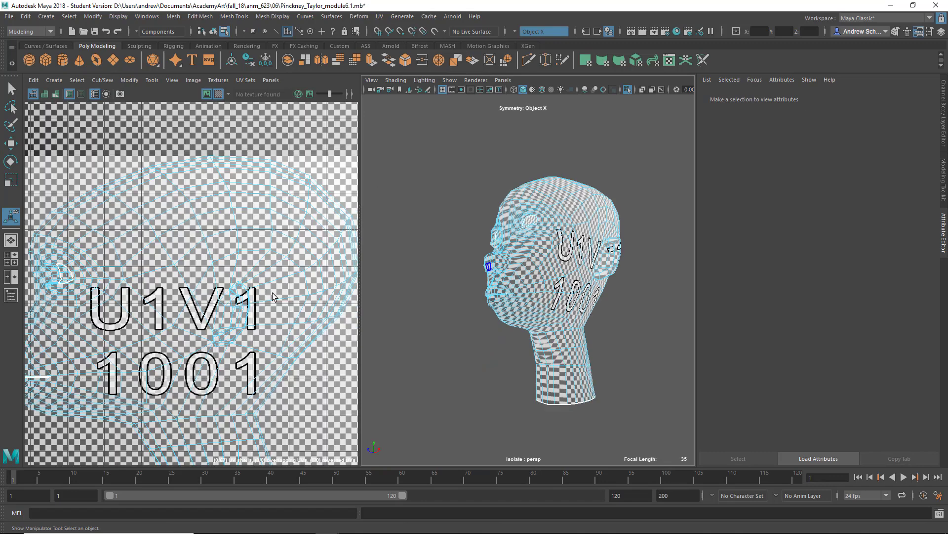
{"action": "scroll", "coordinate": [245, 301], "scroll_direction": "down", "scroll_amount": 2}
{"action": "scroll", "coordinate": [243, 301], "scroll_direction": "down", "scroll_amount": 1}
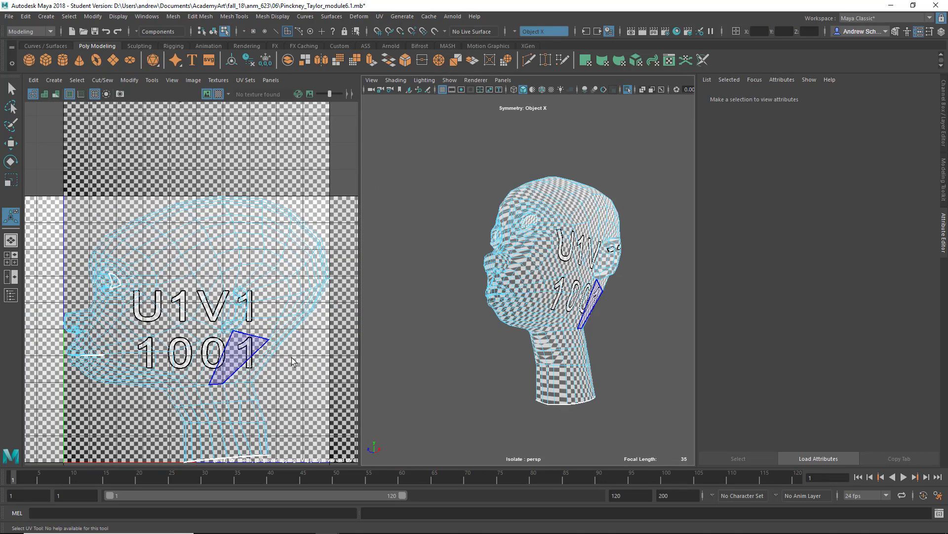
Cut a UV seam along the edge loop around the top of the neck, just below the jaw.
{"action": "left_click_drag", "start_coordinate": [511, 332], "coordinate": [423, 336], "text": "alt"}
{"action": "middle_click_drag", "start_coordinate": [564, 336], "coordinate": [471, 338], "text": "alt"}
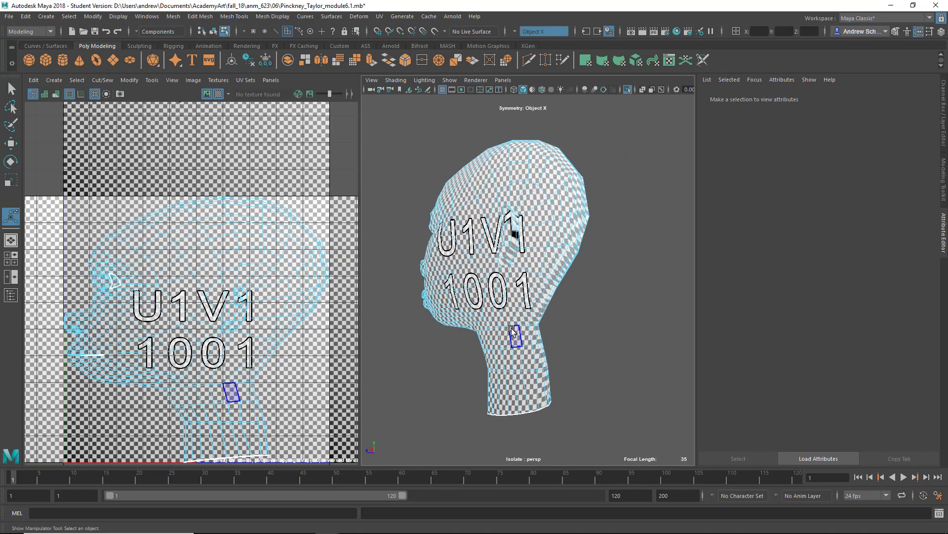
{"action": "right_click_drag", "start_coordinate": [515, 337], "coordinate": [512, 225]}
{"action": "left_click_drag", "start_coordinate": [518, 323], "coordinate": [608, 371], "text": "alt"}
{"action": "left_click", "coordinate": [506, 319]}
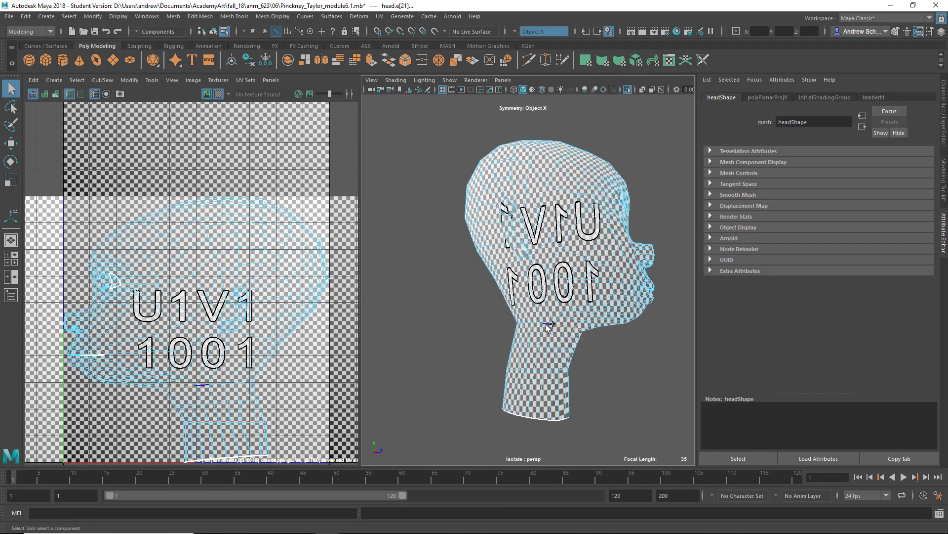
{"action": "left_click_drag", "start_coordinate": [445, 362], "coordinate": [578, 364], "text": "alt"}
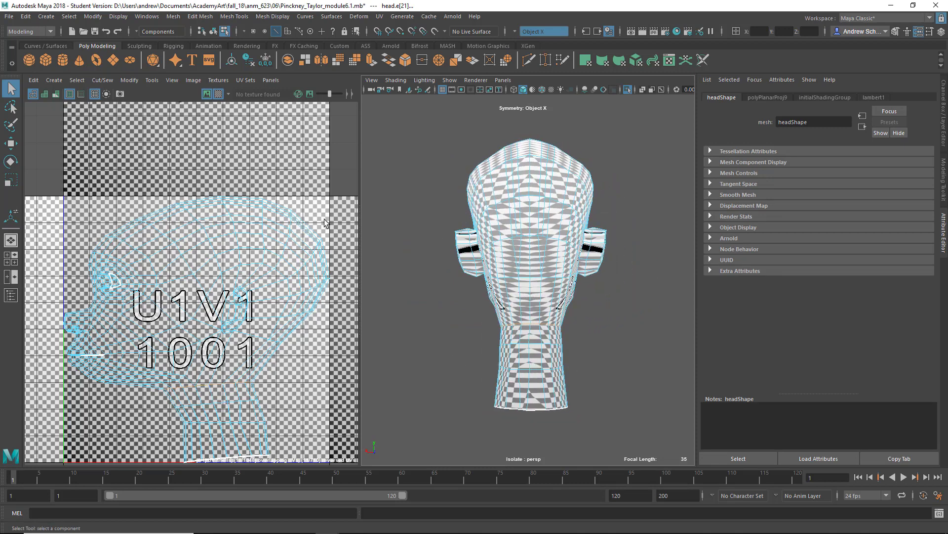
{"action": "key", "text": "shift+x"}
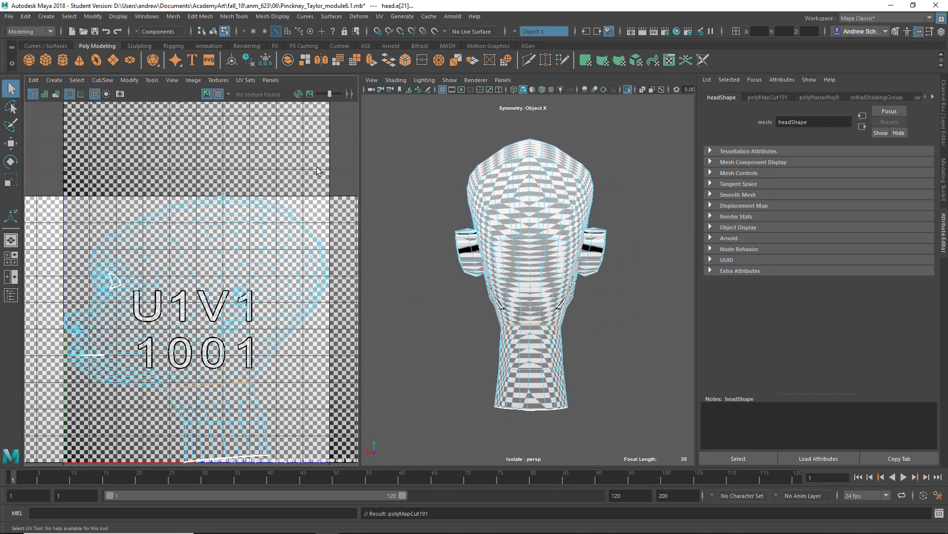
Cut a UV seam along the centre back edges, up the neck and over the back of the head to the crown.
{"action": "left_click_drag", "start_coordinate": [426, 298], "coordinate": [425, 301], "text": "alt"}
{"action": "left_click", "coordinate": [529, 337]}
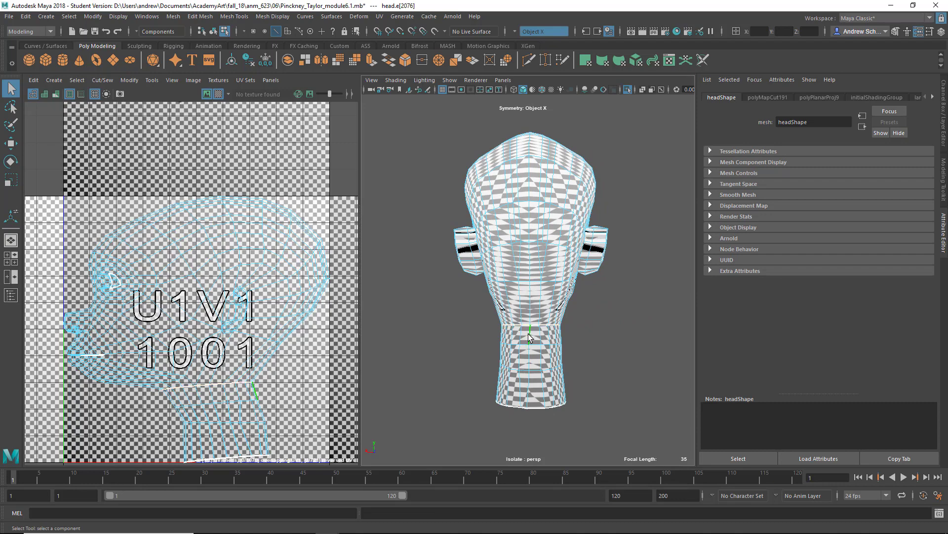
{"action": "left_click_drag", "start_coordinate": [588, 351], "coordinate": [495, 320], "text": "alt"}
{"action": "key", "text": "space"}
{"action": "right_click_drag", "start_coordinate": [585, 306], "coordinate": [347, 304], "text": "alt"}
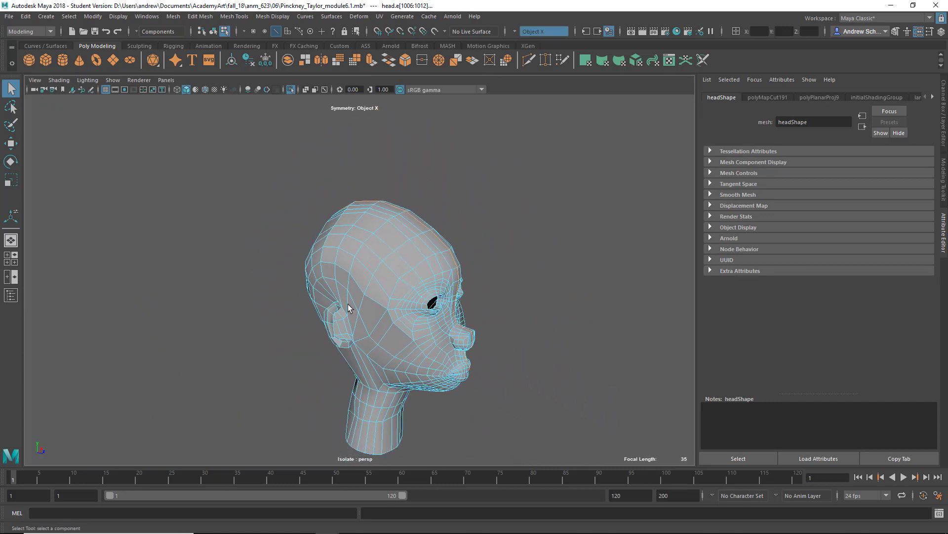
{"action": "left_click_drag", "start_coordinate": [454, 317], "coordinate": [495, 305], "text": "alt"}
{"action": "left_click_drag", "start_coordinate": [502, 345], "coordinate": [417, 197]}
{"action": "left_click_drag", "start_coordinate": [525, 303], "coordinate": [601, 357], "text": "alt"}
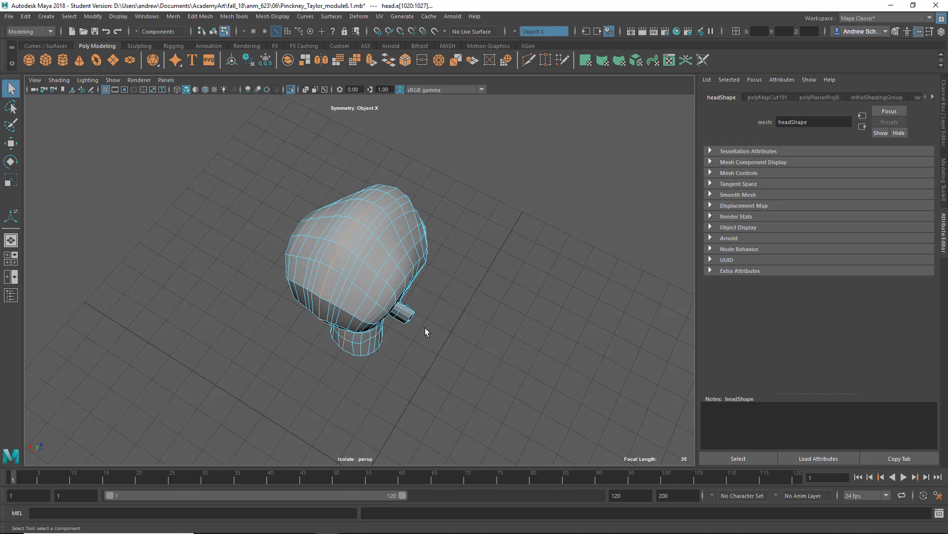
{"action": "key", "text": "space"}
{"action": "key", "text": "shift+x"}
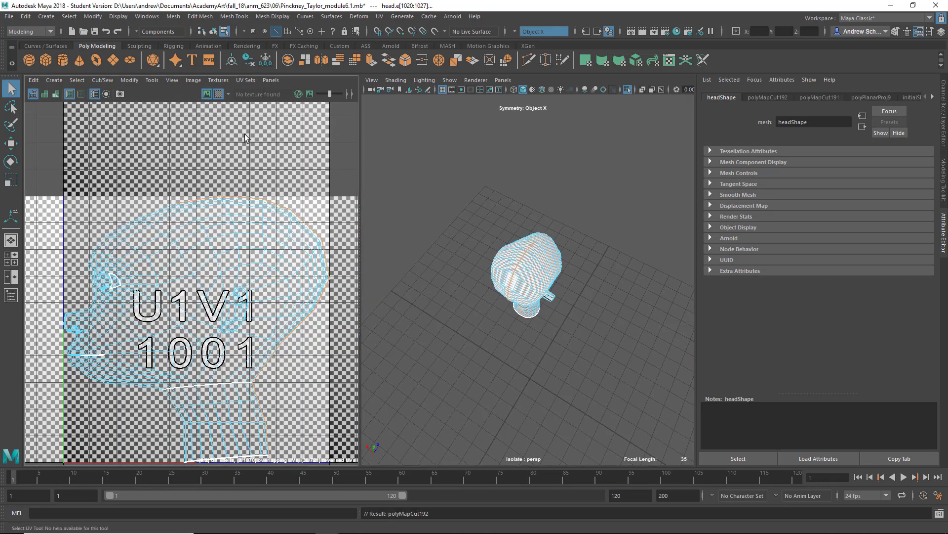
Turn off the checker texture display and clear the edge selection.
{"action": "left_click_drag", "start_coordinate": [475, 276], "coordinate": [490, 334], "text": "alt"}
{"action": "left_click", "coordinate": [218, 94]}
{"action": "right_click_drag", "start_coordinate": [451, 361], "coordinate": [565, 360], "text": "alt"}
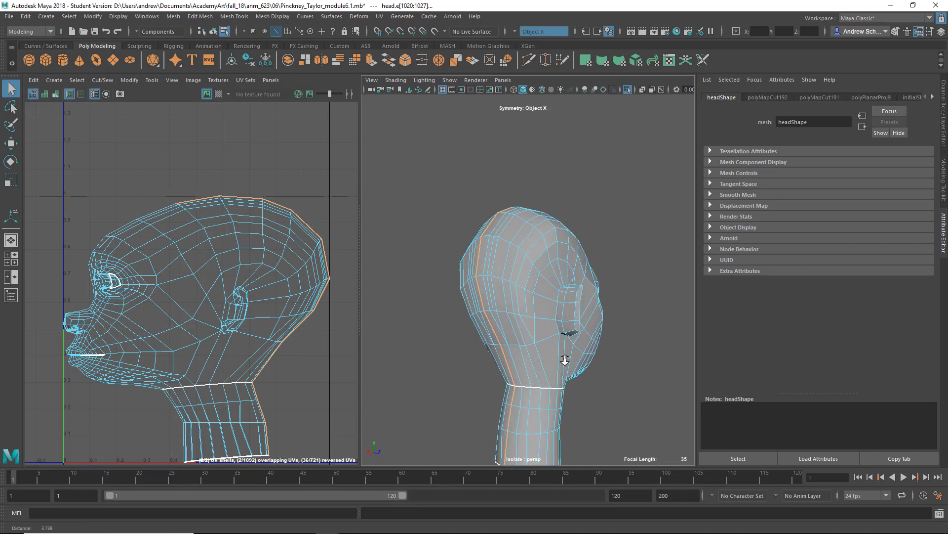
{"action": "left_click", "coordinate": [464, 380]}
{"action": "left_click_drag", "start_coordinate": [464, 384], "coordinate": [464, 362], "text": "alt"}
Cut a UV seam along the loop of edges where the ears join the head.
{"action": "left_click", "coordinate": [519, 320]}
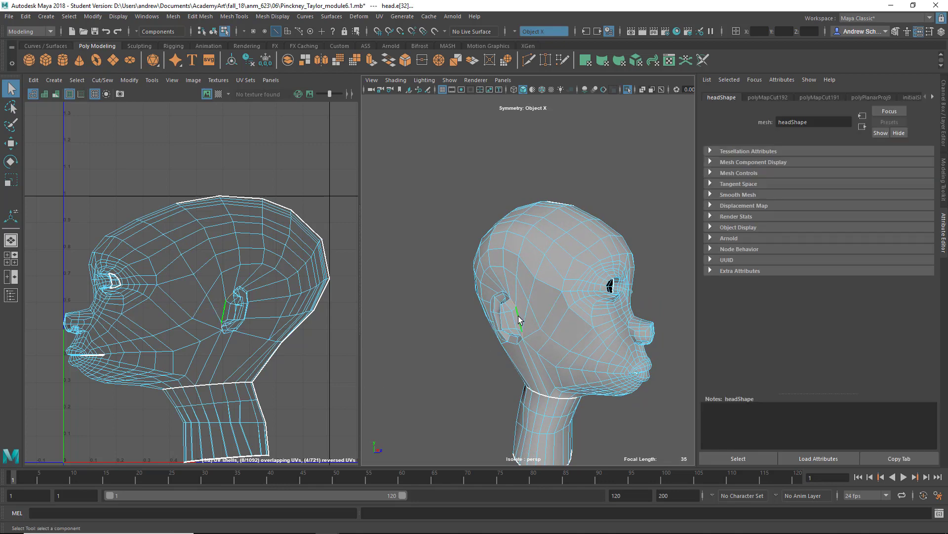
{"action": "left_click_drag", "start_coordinate": [516, 322], "coordinate": [533, 389], "text": "alt"}
{"action": "key", "text": "ctrl+z"}
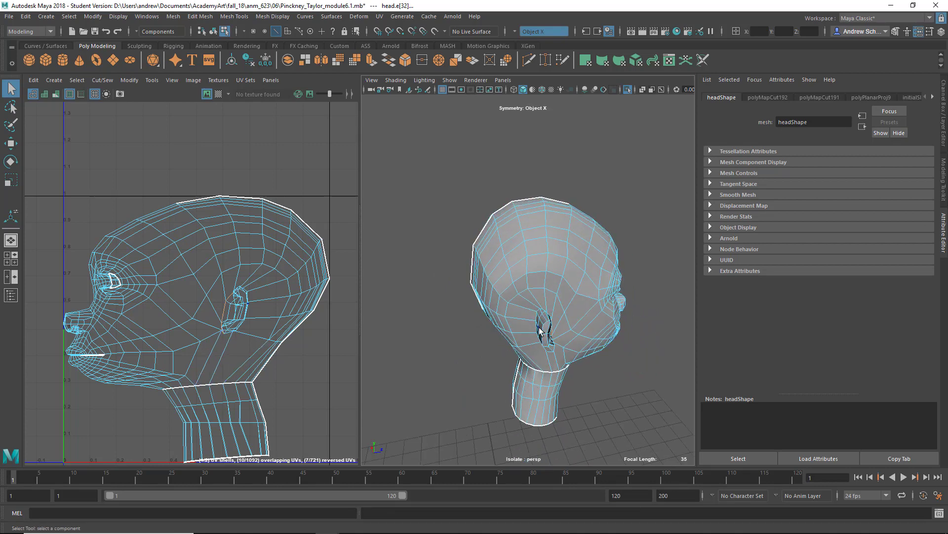
{"action": "left_click_drag", "start_coordinate": [540, 330], "coordinate": [572, 322], "text": "alt"}
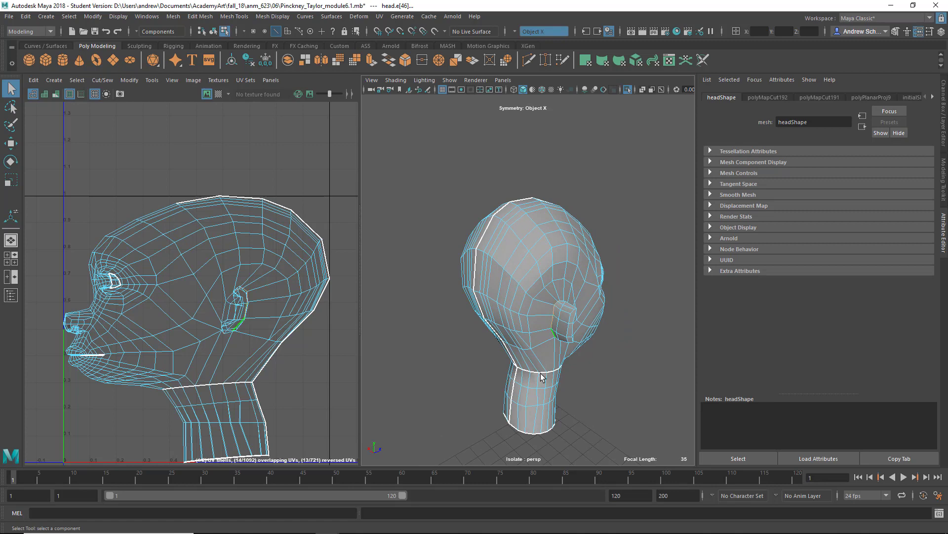
{"action": "left_click_drag", "start_coordinate": [542, 377], "coordinate": [421, 352], "text": "alt"}
{"action": "right_click_drag", "start_coordinate": [421, 353], "coordinate": [580, 348], "text": "alt"}
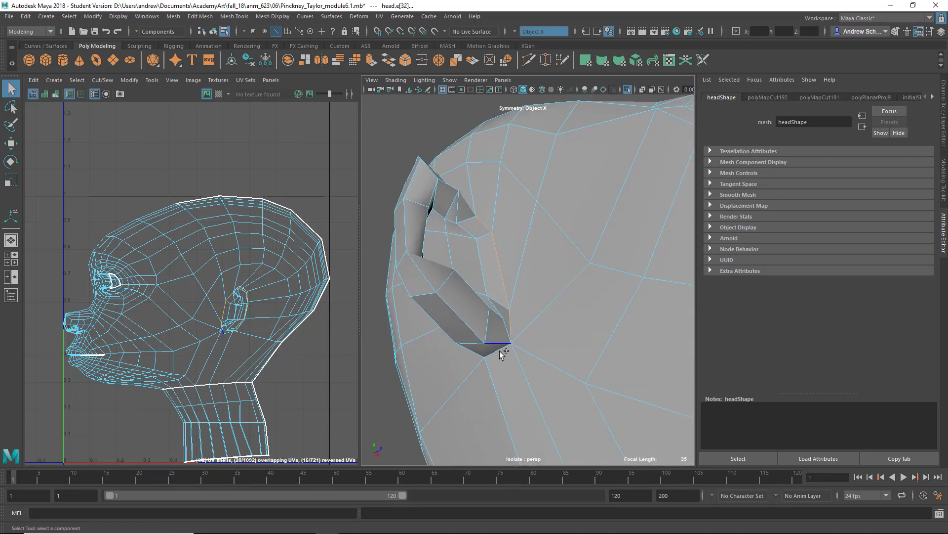
{"action": "left_click_drag", "start_coordinate": [497, 355], "coordinate": [429, 453], "text": "alt"}
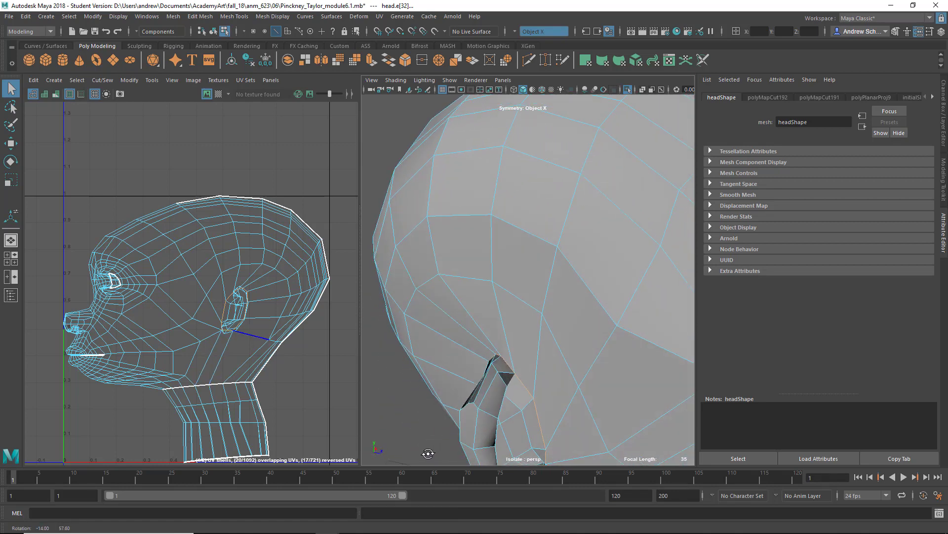
{"action": "key", "text": "shift+x"}
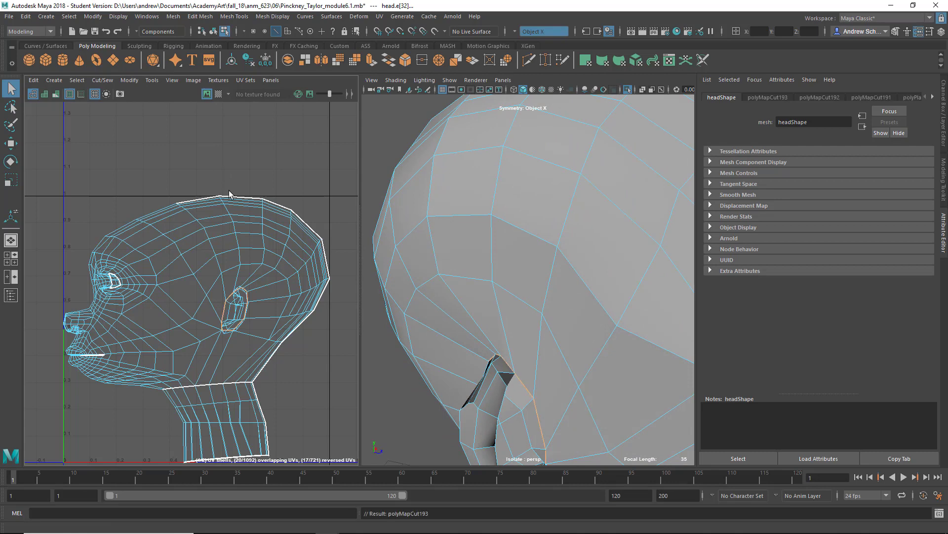
Cut UV seams from the ears down to the neck seam and up over the head to the crown, excluding extra edges behind the ears.
{"action": "left_click_drag", "start_coordinate": [400, 361], "coordinate": [547, 374], "text": "alt"}
{"action": "left_click", "coordinate": [546, 374]}
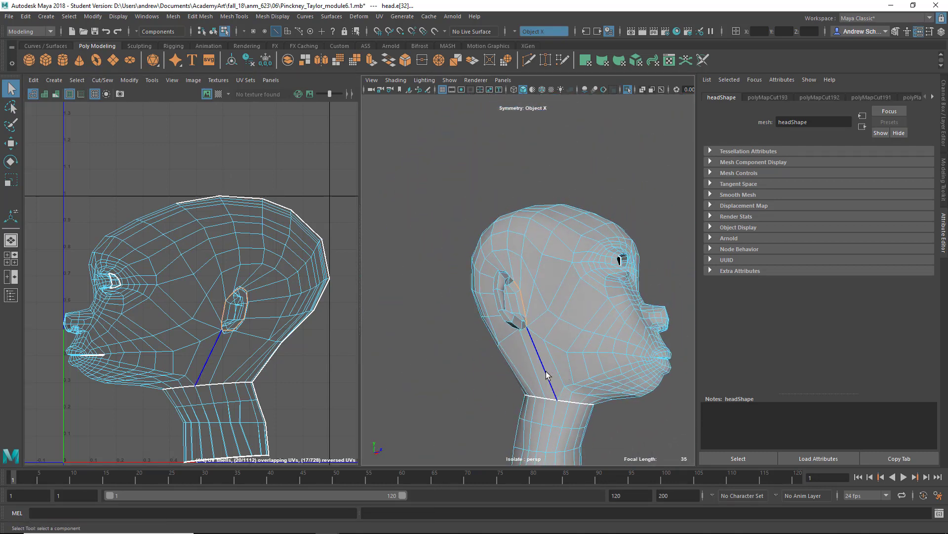
{"action": "left_click", "coordinate": [547, 374]}
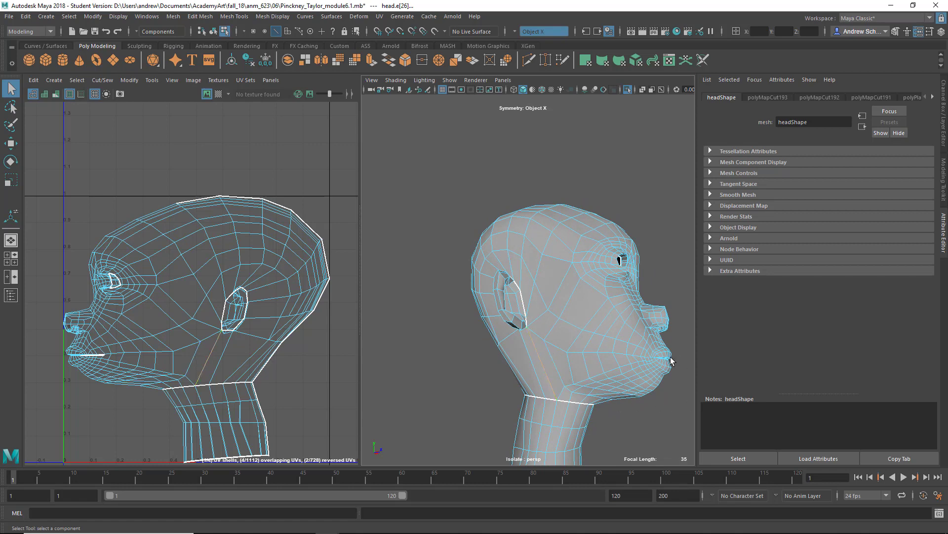
{"action": "left_click_drag", "start_coordinate": [671, 302], "coordinate": [542, 315], "text": "alt"}
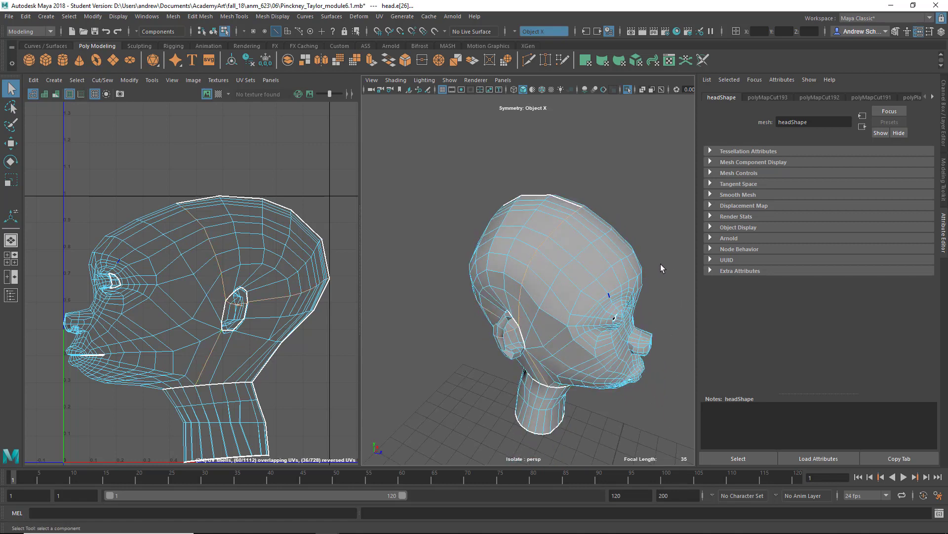
{"action": "left_click_drag", "start_coordinate": [662, 268], "coordinate": [719, 242], "text": "alt"}
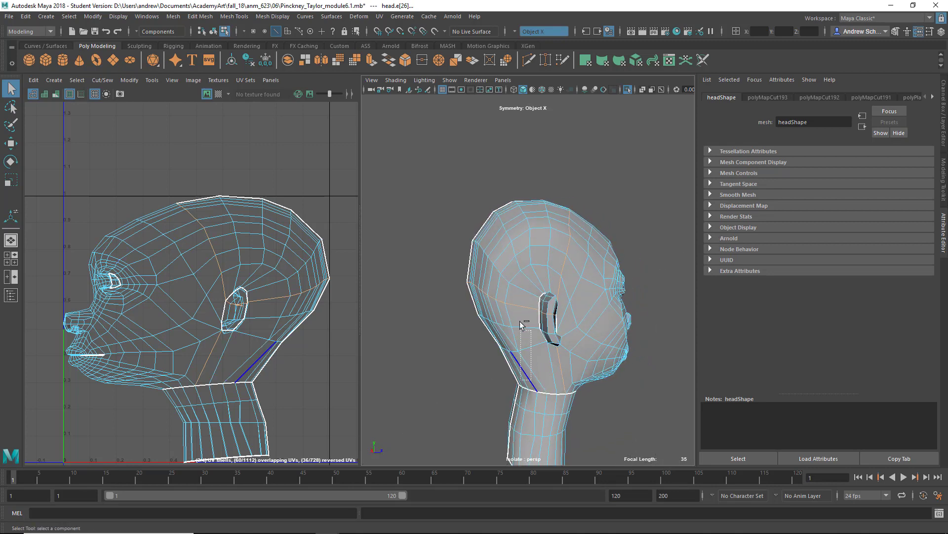
{"action": "left_click_drag", "start_coordinate": [520, 322], "coordinate": [405, 249], "text": "ctrl"}
{"action": "left_click_drag", "start_coordinate": [409, 340], "coordinate": [473, 338], "text": "alt"}
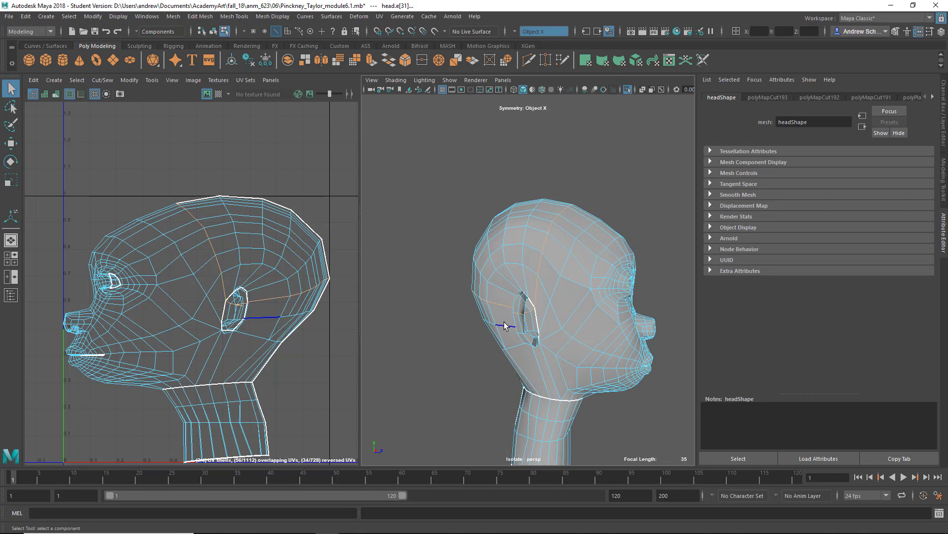
{"action": "left_click_drag", "start_coordinate": [499, 310], "coordinate": [498, 311], "text": "ctrl"}
{"action": "left_click_drag", "start_coordinate": [415, 255], "coordinate": [416, 255]}
{"action": "left_click_drag", "start_coordinate": [418, 262], "coordinate": [861, 323], "text": "alt"}
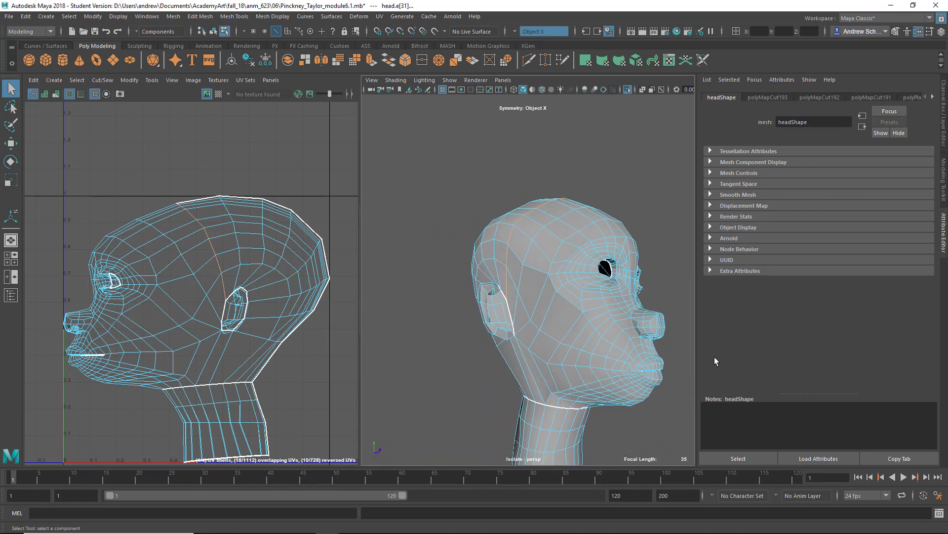
{"action": "left_click_drag", "start_coordinate": [475, 420], "coordinate": [332, 407], "text": "alt"}
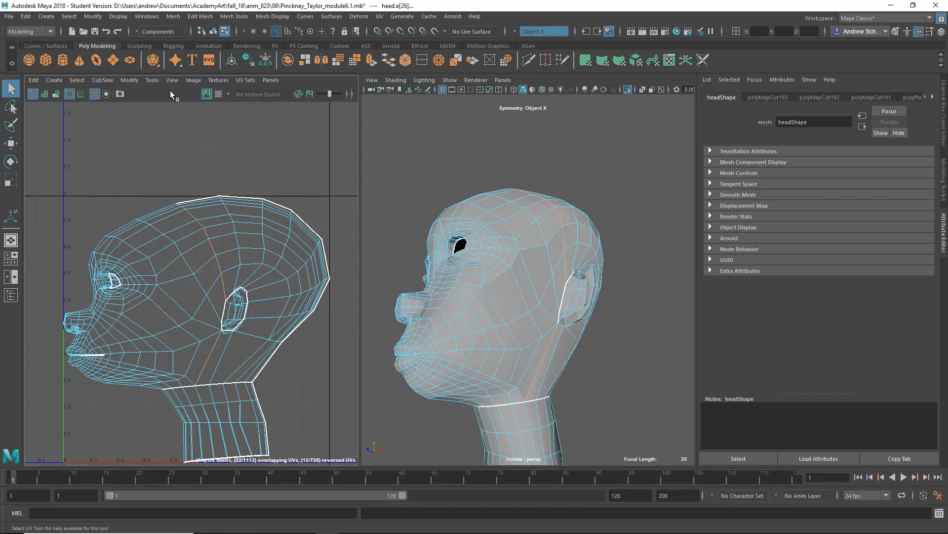
{"action": "key", "text": "shift+x"}
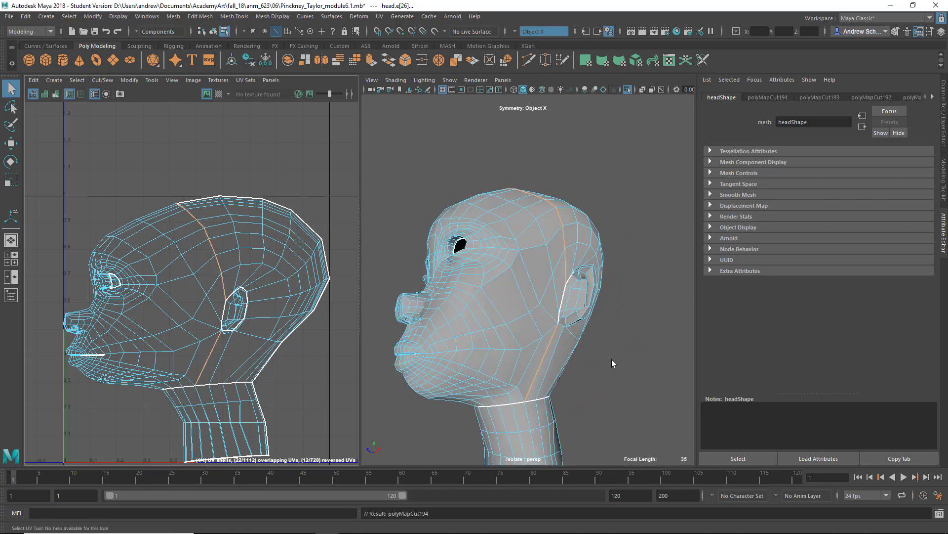
Cut a UV seam along the centre edges under the chin down to the neck seam.
{"action": "left_click", "coordinate": [620, 381]}
{"action": "left_click_drag", "start_coordinate": [627, 395], "coordinate": [691, 365], "text": "alt"}
{"action": "left_click", "coordinate": [547, 295]}
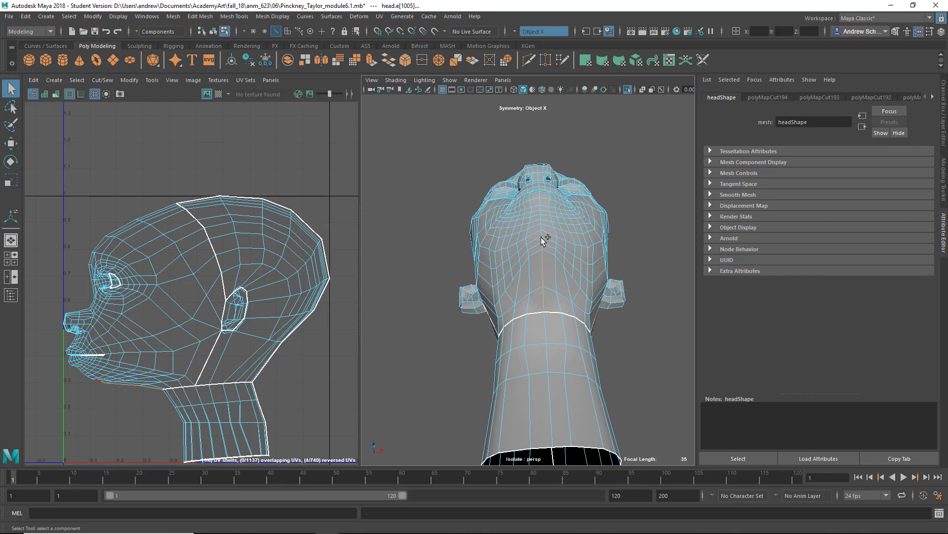
{"action": "left_click_drag", "start_coordinate": [547, 341], "coordinate": [546, 369], "text": "alt"}
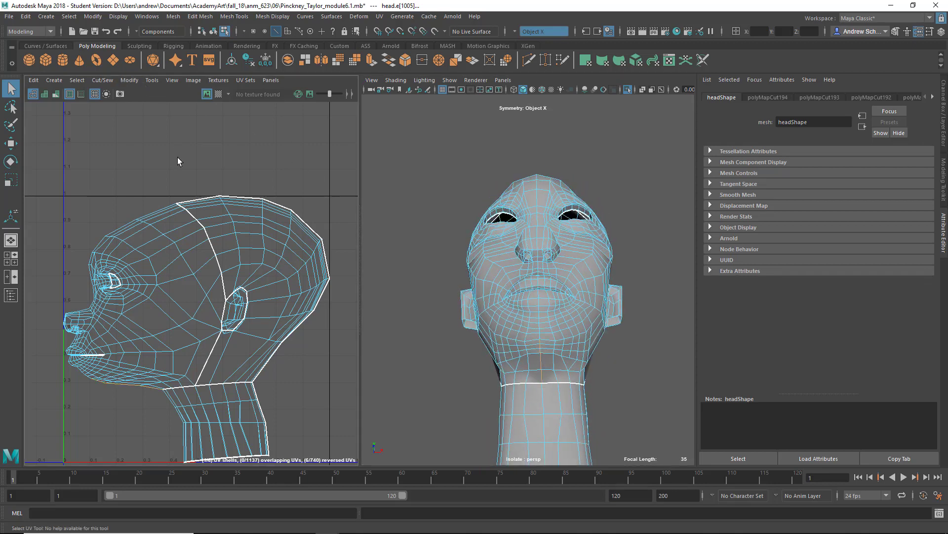
{"action": "left_click", "coordinate": [466, 366]}
Select all of the head's faces and unfold their UVs.
{"action": "left_click_drag", "start_coordinate": [466, 366], "coordinate": [497, 405], "text": "alt"}
{"action": "right_click_drag", "start_coordinate": [205, 309], "coordinate": [205, 335]}
{"action": "scroll", "coordinate": [148, 302], "scroll_direction": "down", "scroll_amount": 4}
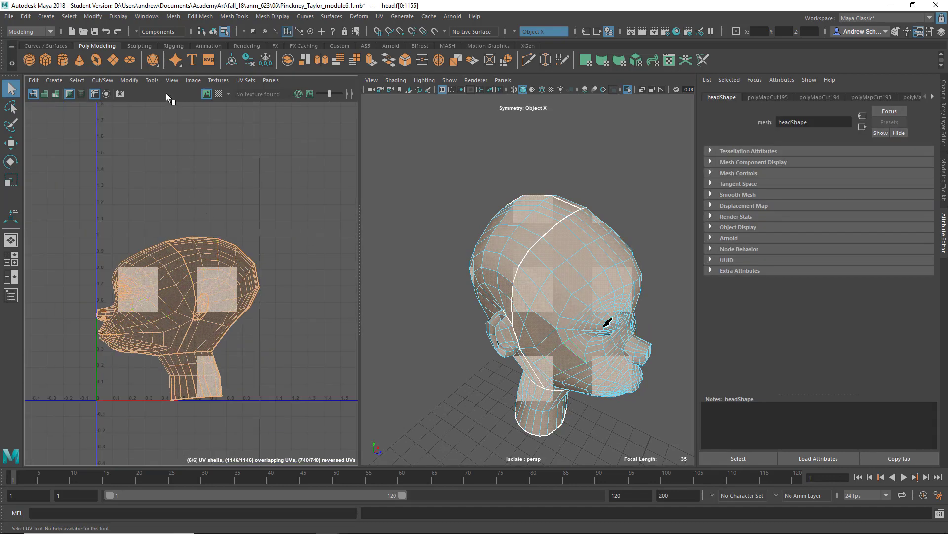
{"action": "key", "text": "ctrl+u"}
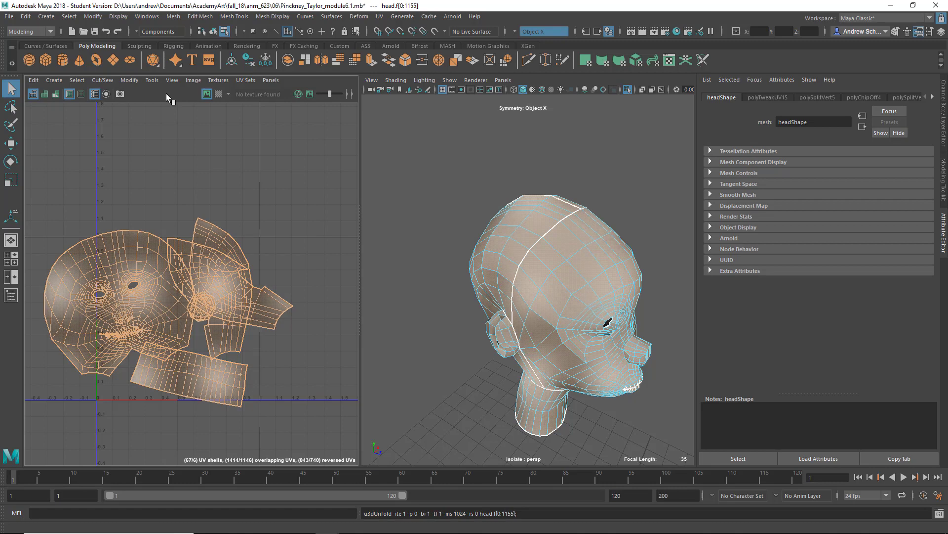
Try laying out the unfolded UV shells, undo the layout, and inspect the seams around the mouth.
{"action": "key", "text": "ctrl+l"}
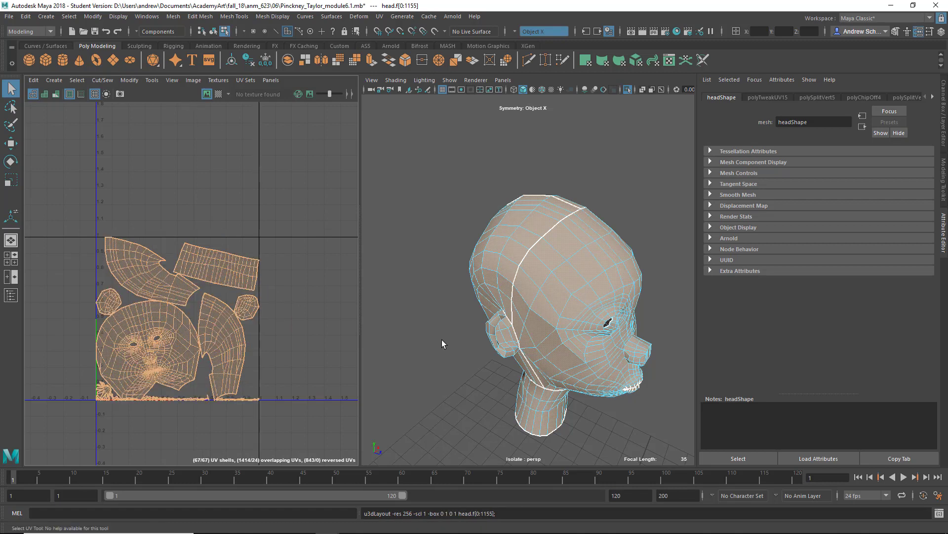
{"action": "key", "text": "ctrl+z"}
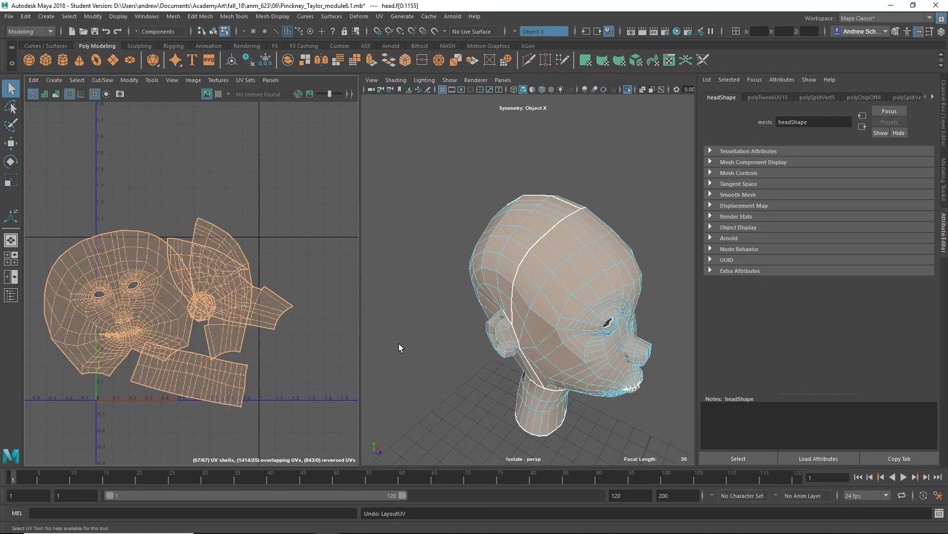
{"action": "left_click_drag", "start_coordinate": [445, 378], "coordinate": [407, 332], "text": "alt"}
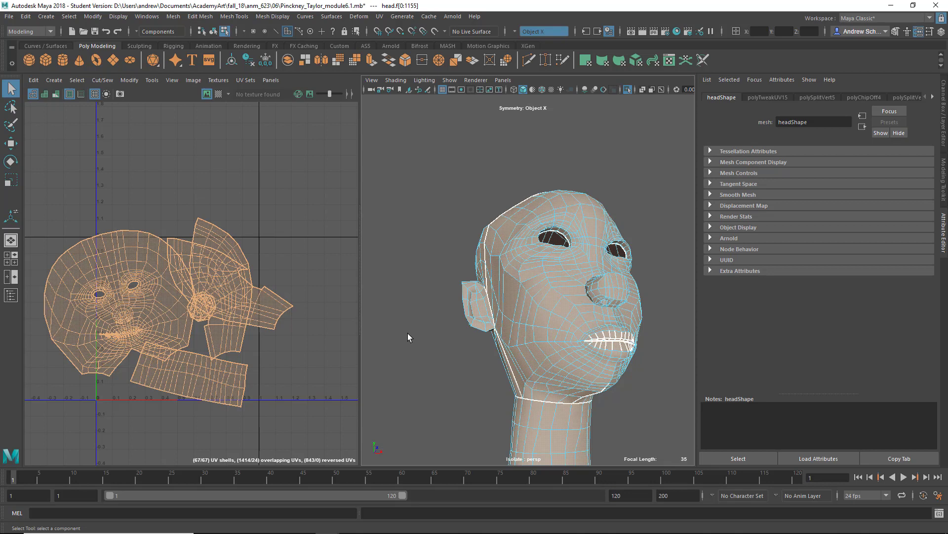
Undo the unfold, try moving a lower-lip face, and undo that move.
{"action": "key", "text": "ctrl+z"}
{"action": "left_click", "coordinate": [460, 343]}
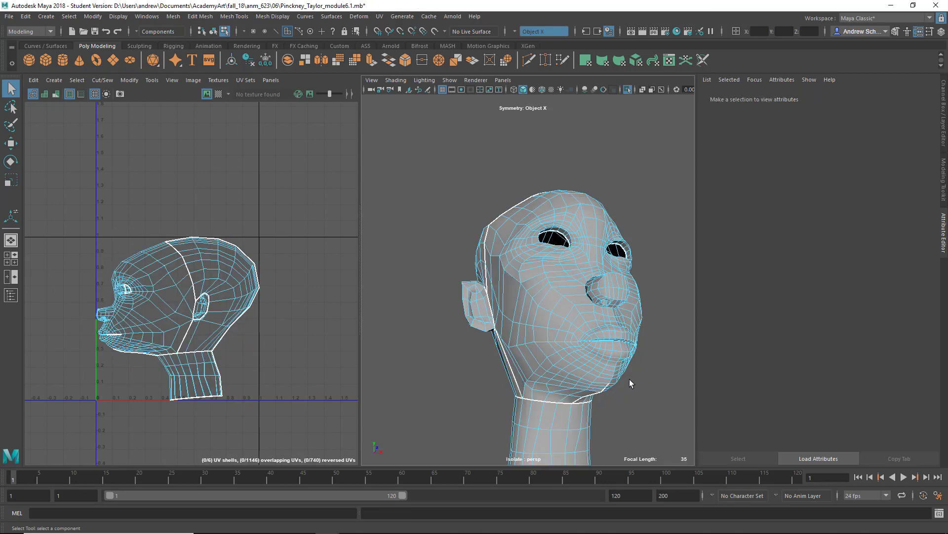
{"action": "left_click_drag", "start_coordinate": [629, 378], "coordinate": [533, 365], "text": "alt"}
{"action": "left_click", "coordinate": [515, 357]}
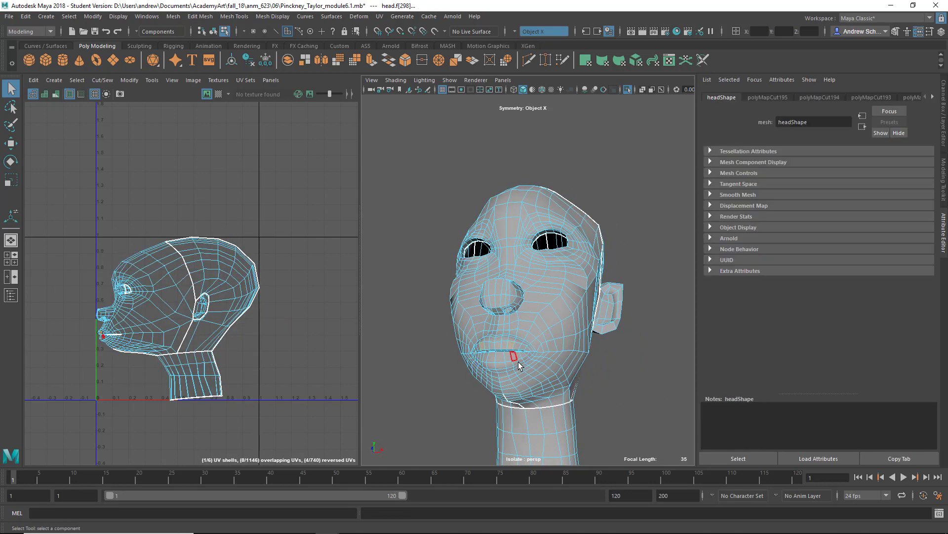
{"action": "key", "text": "w"}
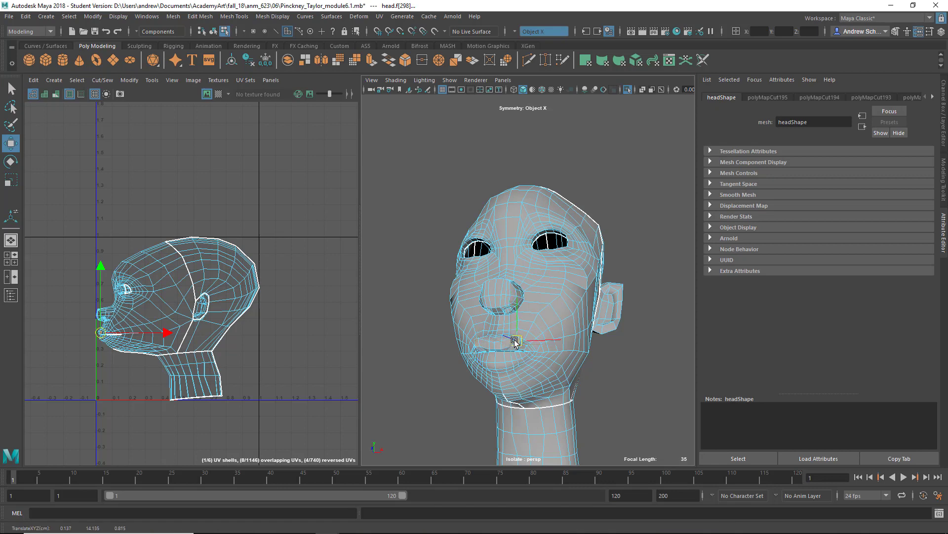
{"action": "left_click_drag", "start_coordinate": [512, 334], "coordinate": [507, 307]}
{"action": "key", "text": "ctrl+z"}
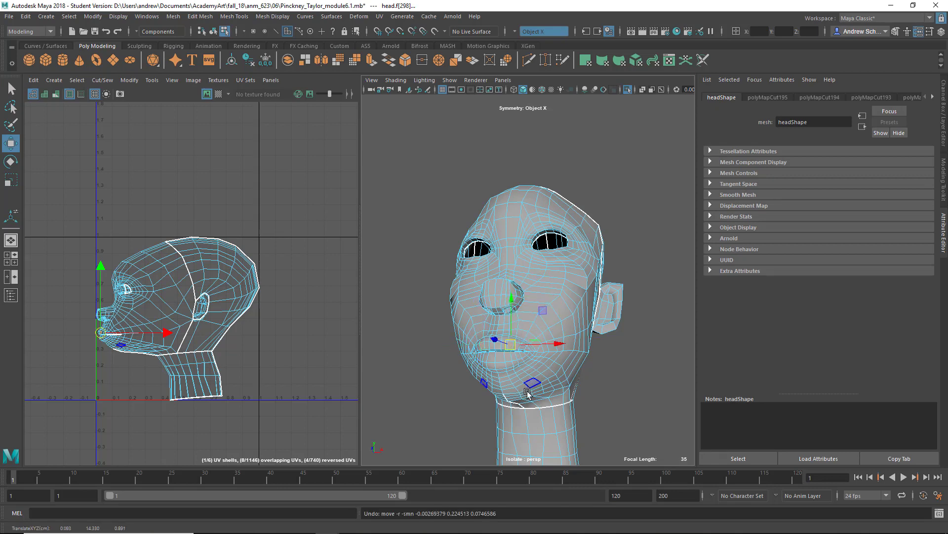
Select the whole head in object mode and delete its construction history.
{"action": "left_click", "coordinate": [458, 401]}
{"action": "left_click_drag", "start_coordinate": [488, 389], "coordinate": [478, 389], "text": "alt"}
{"action": "right_click_drag", "start_coordinate": [480, 386], "coordinate": [527, 236]}
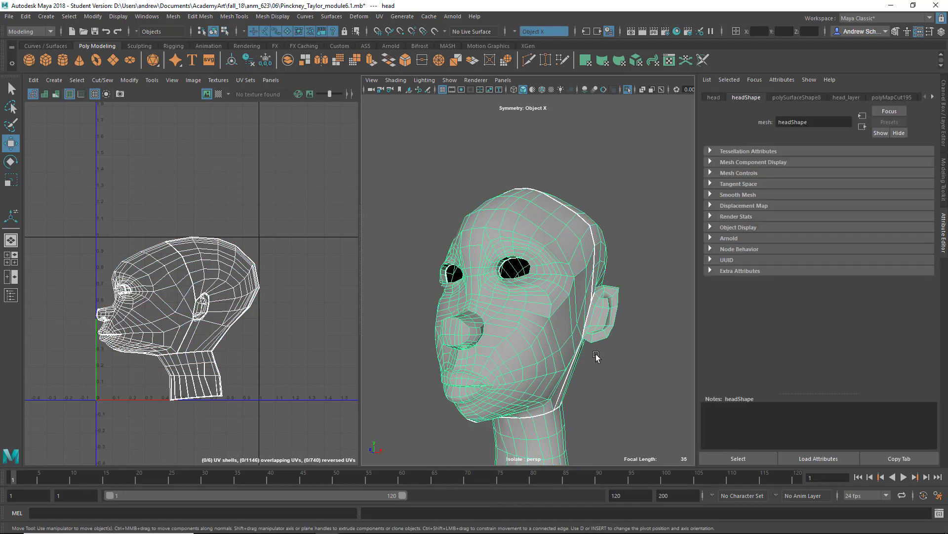
{"action": "middle_click_drag", "start_coordinate": [511, 406], "coordinate": [507, 347], "text": "alt"}
{"action": "right_click_drag", "start_coordinate": [508, 347], "coordinate": [566, 344], "text": "alt"}
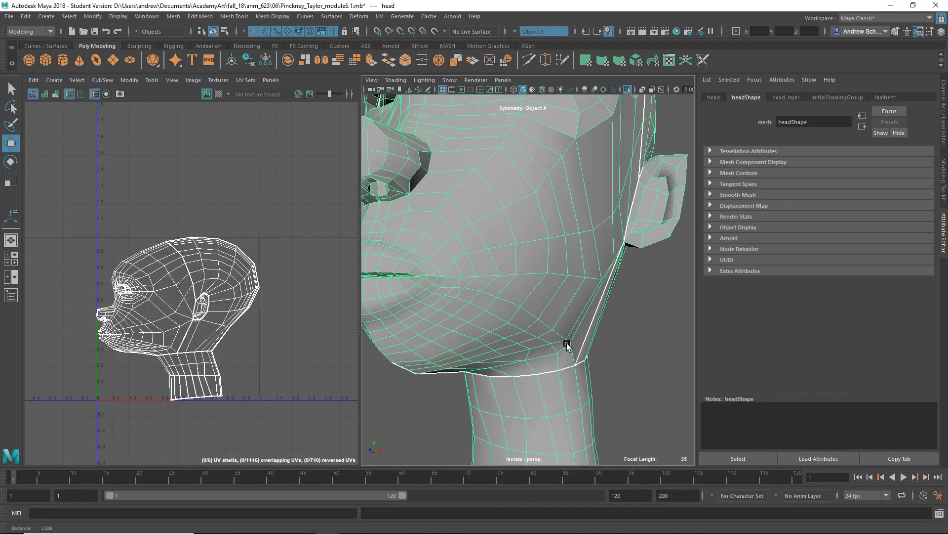
{"action": "mouse_move", "coordinate": [566, 344]}
{"action": "left_mouse_down", "text": "alt"}
{"action": "mouse_move", "coordinate": [560, 319]}
{"action": "mouse_move", "coordinate": [571, 346]}
{"action": "left_mouse_up", "text": "alt"}
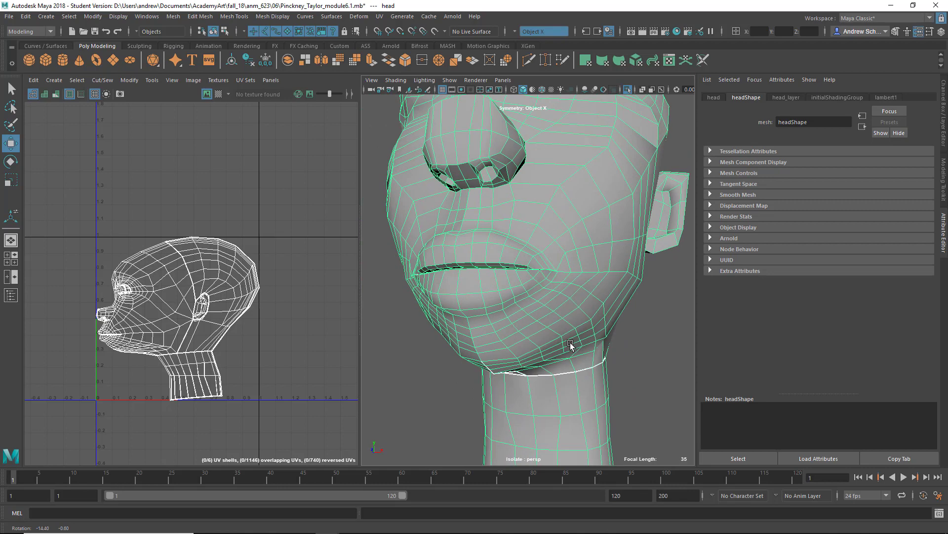
Try moving a lower-lip face upward and undo the move.
{"action": "right_click_drag", "start_coordinate": [473, 252], "coordinate": [473, 279]}
{"action": "left_click", "coordinate": [473, 284]}
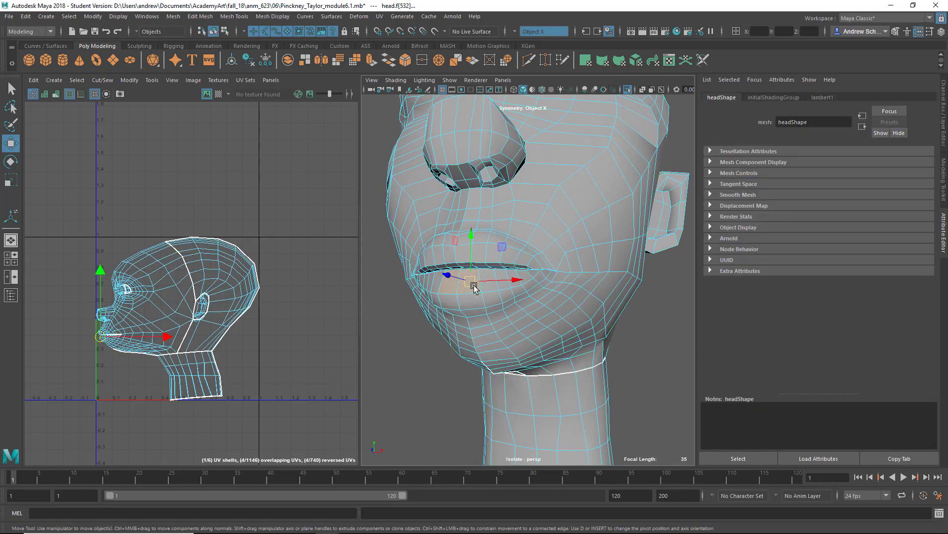
{"action": "left_click_drag", "start_coordinate": [472, 283], "coordinate": [503, 234]}
{"action": "key", "text": "ctrl+z"}
Turn symmetry off and try moving a face on the lower lip again, undoing the move.
{"action": "key", "text": "w"}
{"action": "left_click", "coordinate": [490, 291]}
{"action": "left_click_drag", "start_coordinate": [494, 304], "coordinate": [484, 324]}
{"action": "key", "text": "ctrl+z"}
Select all faces of the head and neck and unfold their UVs.
{"action": "scroll", "coordinate": [509, 351], "scroll_direction": "down", "scroll_amount": 6}
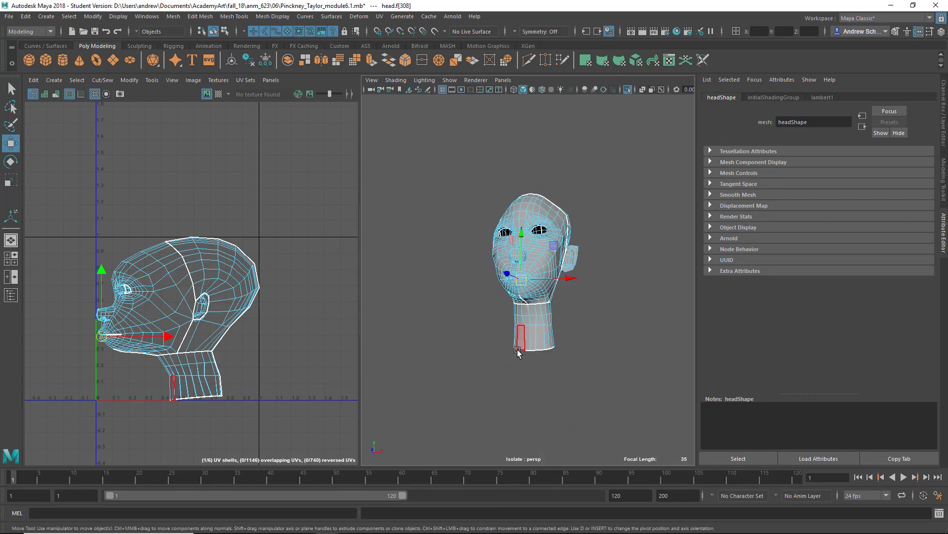
{"action": "scroll", "coordinate": [519, 349], "scroll_direction": "up", "scroll_amount": 4}
{"action": "mouse_move", "coordinate": [535, 333]}
{"action": "right_mouse_down"}
{"action": "mouse_move", "coordinate": [536, 309]}
{"action": "mouse_move", "coordinate": [544, 323]}
{"action": "right_mouse_up"}
{"action": "scroll", "coordinate": [543, 323], "scroll_direction": "down", "scroll_amount": 5}
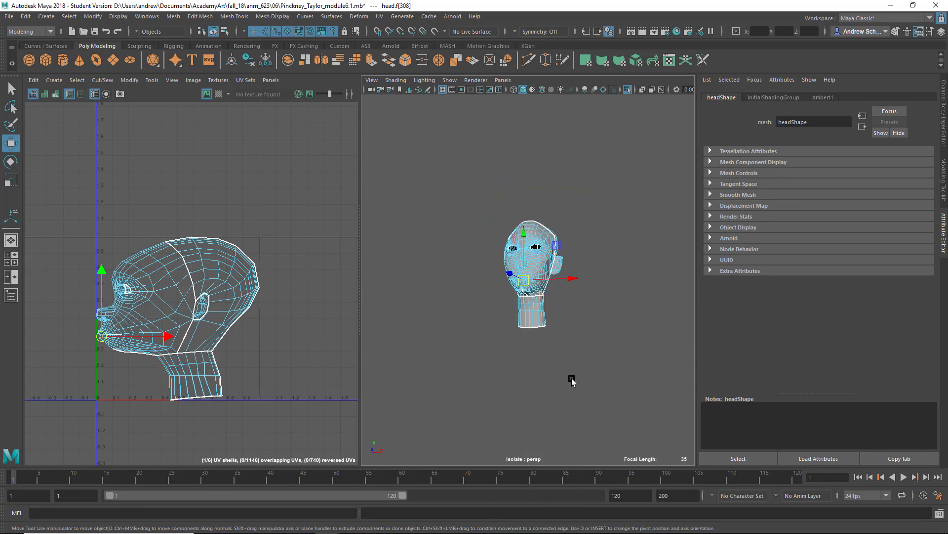
{"action": "left_click_drag", "start_coordinate": [571, 378], "coordinate": [489, 187]}
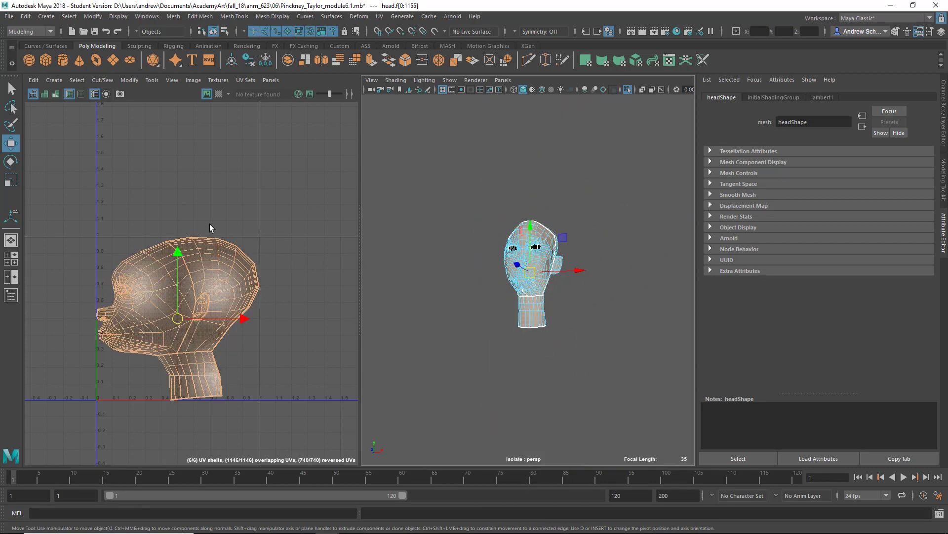
{"action": "key", "text": "ctrl+u"}
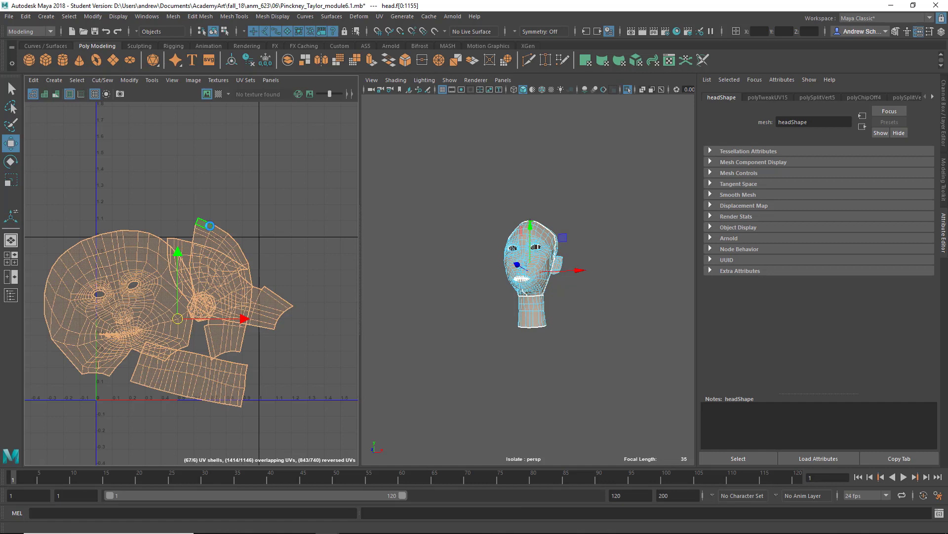
Inspect the unfolded UVs and seams around the mouth, then undo the unfold and clear the selection.
{"action": "scroll", "coordinate": [157, 359], "scroll_direction": "up", "scroll_amount": 5}
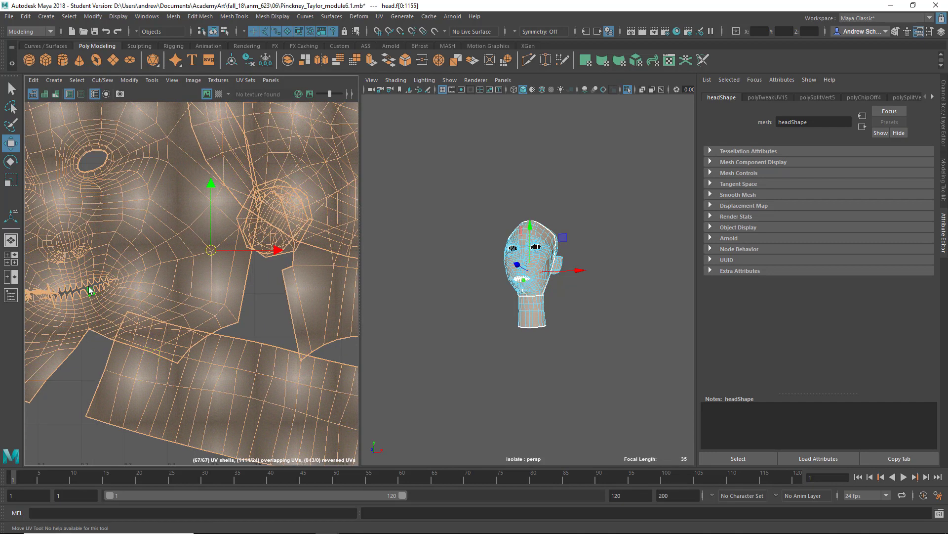
{"action": "scroll", "coordinate": [527, 360], "scroll_direction": "up", "scroll_amount": 5}
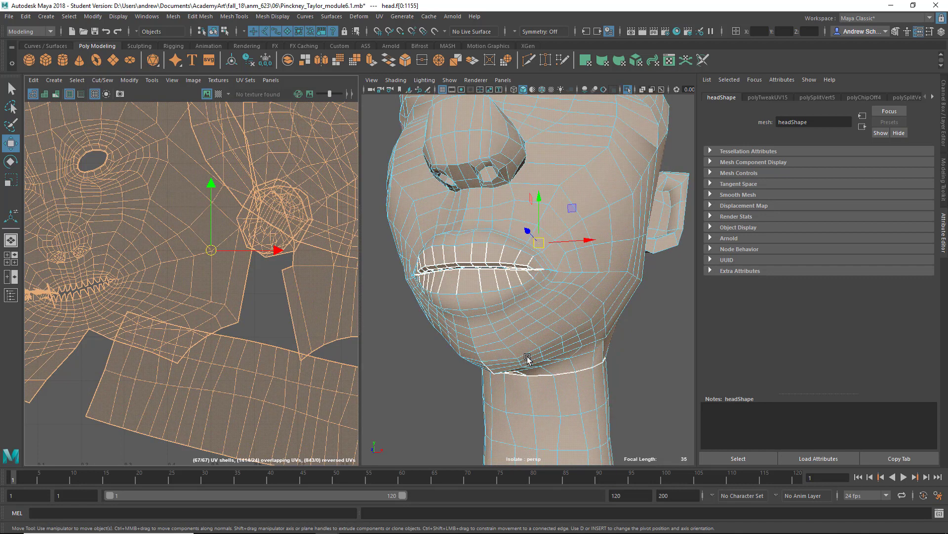
{"action": "key", "text": "ctrl+z"}
{"action": "key", "text": "ctrl+z"}
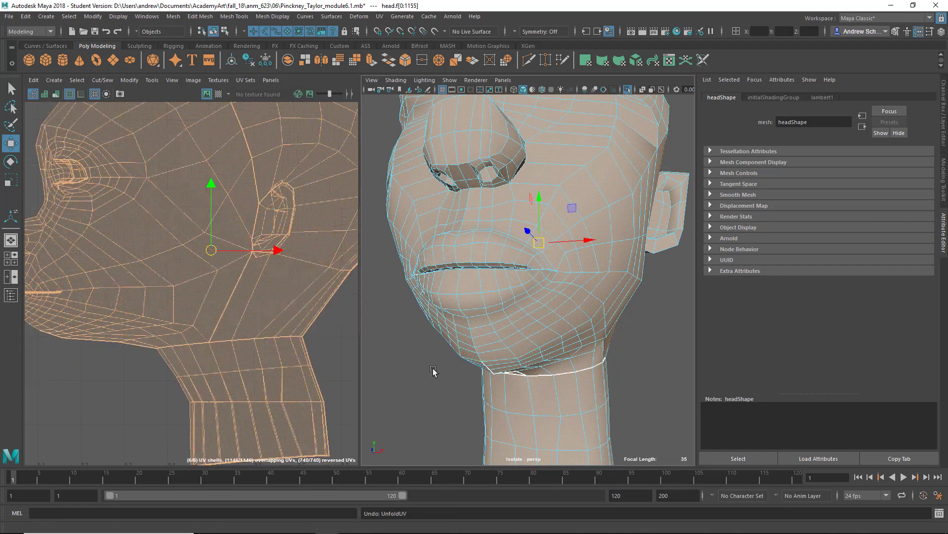
{"action": "left_click", "coordinate": [346, 357]}
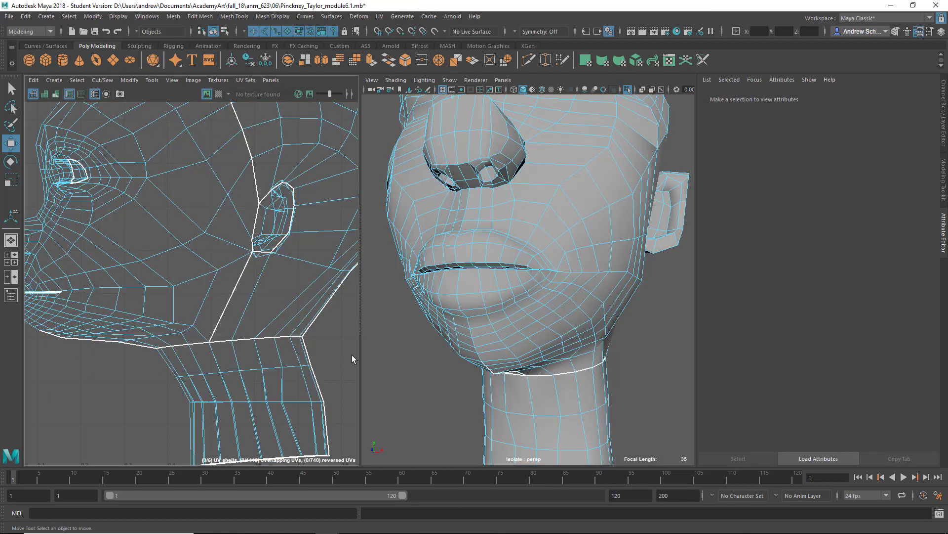
Cut a UV seam along the edge loop around the outside of the lips.
{"action": "key", "text": "f"}
{"action": "scroll", "coordinate": [315, 364], "scroll_direction": "down", "scroll_amount": 2}
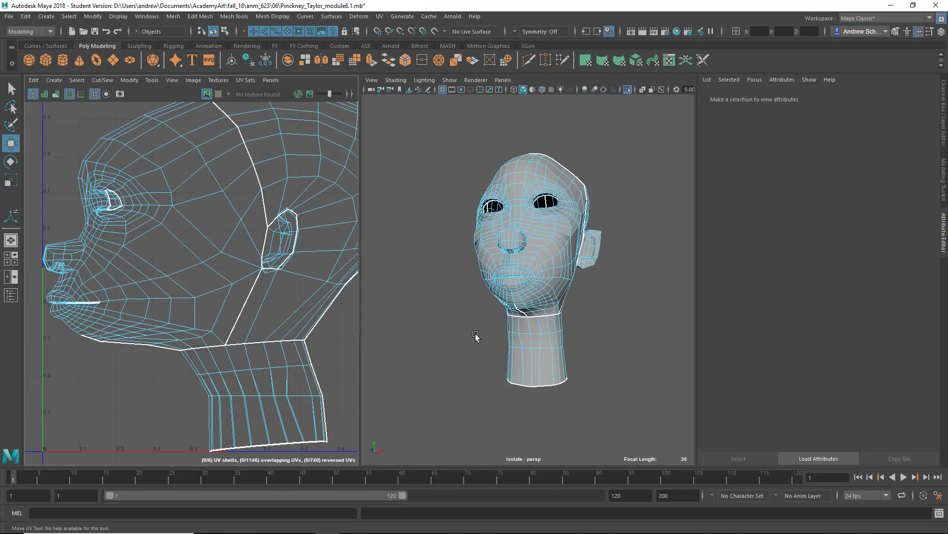
{"action": "left_click_drag", "start_coordinate": [472, 303], "coordinate": [528, 317], "text": "alt"}
{"action": "right_click_drag", "start_coordinate": [510, 315], "coordinate": [645, 330], "text": "alt"}
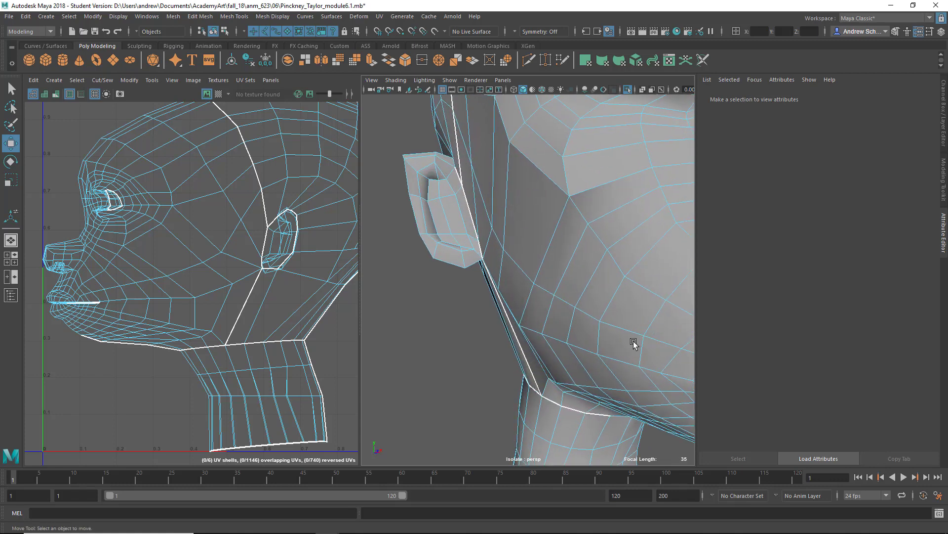
{"action": "middle_click_drag", "start_coordinate": [633, 341], "coordinate": [549, 327], "text": "alt"}
{"action": "right_click_drag", "start_coordinate": [558, 328], "coordinate": [558, 223]}
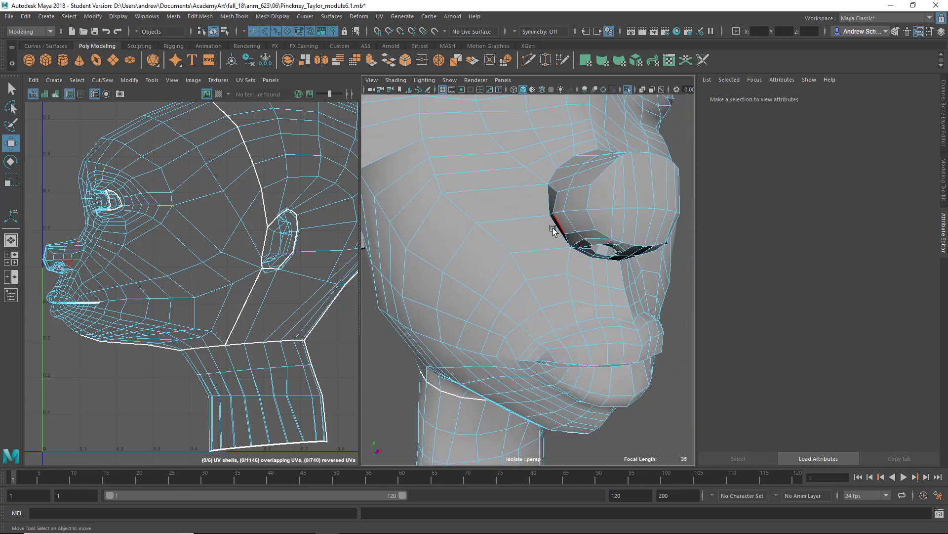
{"action": "double_click", "coordinate": [551, 330]}
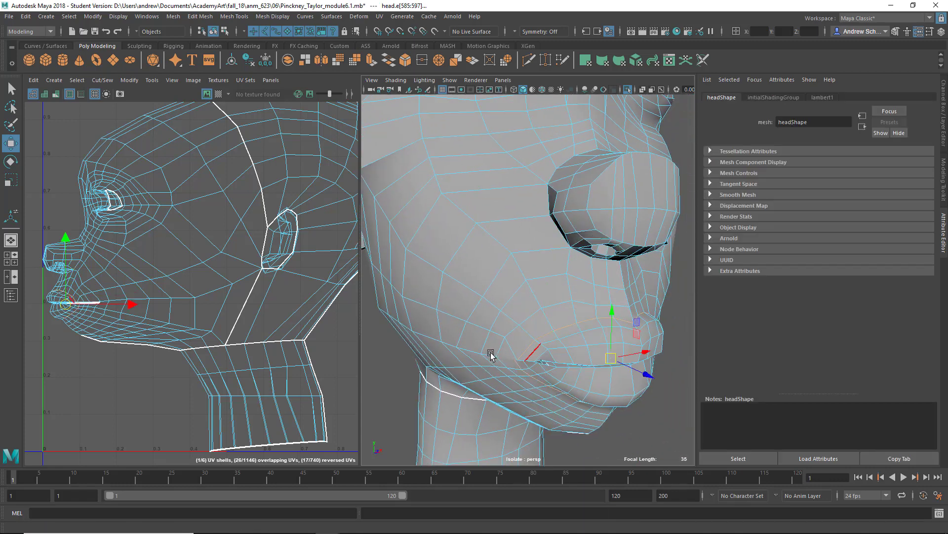
{"action": "left_click_drag", "start_coordinate": [492, 354], "coordinate": [467, 332], "text": "alt"}
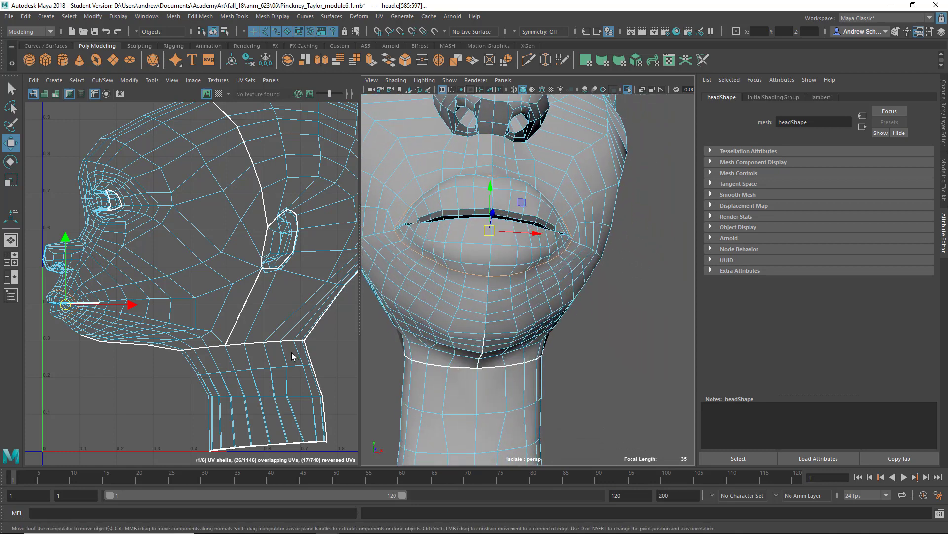
{"action": "left_click", "coordinate": [177, 96]}
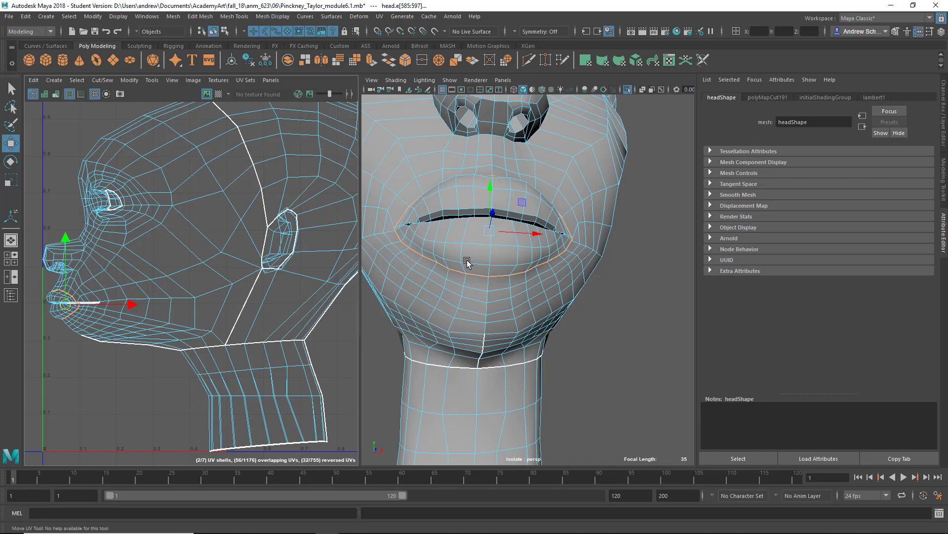
Select the lip faces inside the new seam and move their UV shell in front of the profile, outside the 0–1 UV space.
{"action": "scroll", "coordinate": [458, 319], "scroll_direction": "down", "scroll_amount": 5}
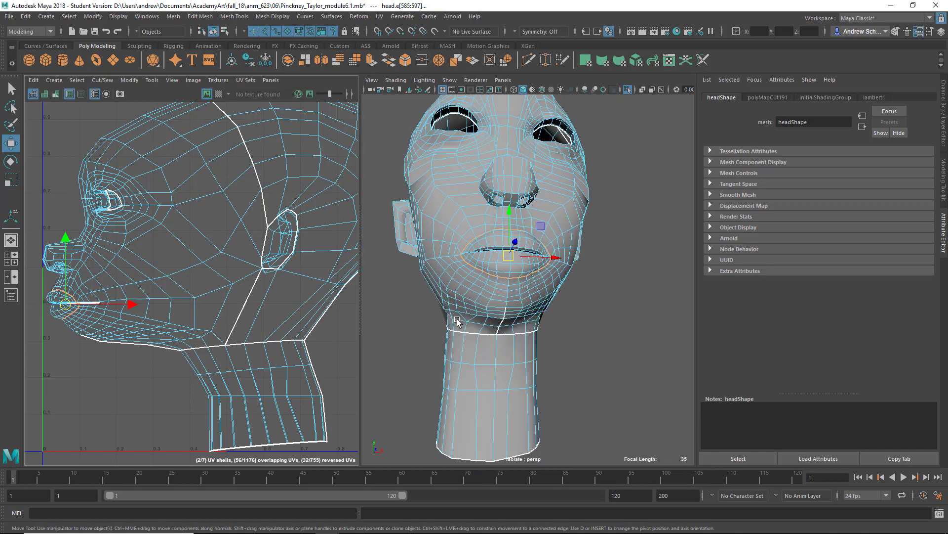
{"action": "right_click", "coordinate": [487, 251]}
{"action": "mouse_move", "coordinate": [486, 263]}
{"action": "right_mouse_down"}
{"action": "mouse_move", "coordinate": [533, 251]}
{"action": "mouse_move", "coordinate": [517, 274]}
{"action": "right_mouse_up"}
{"action": "left_click", "coordinate": [515, 271]}
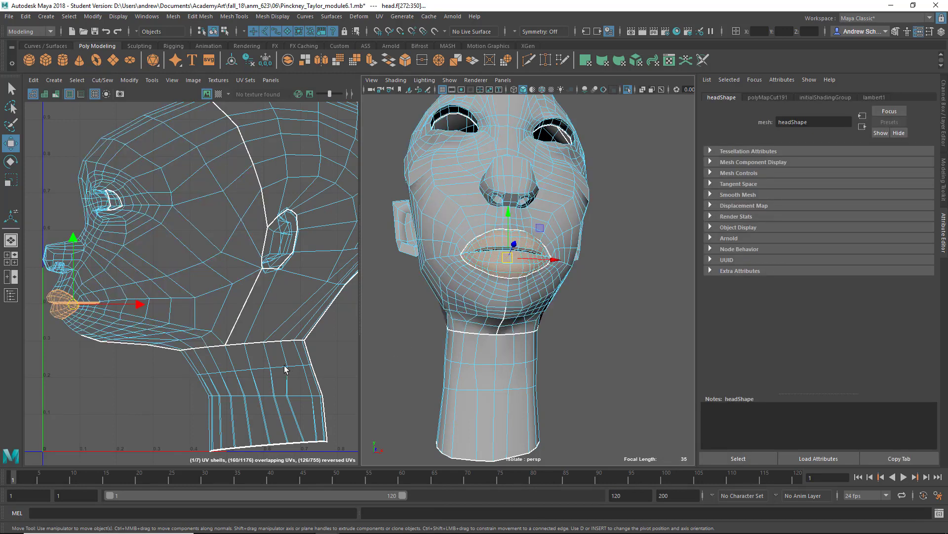
{"action": "middle_click_drag", "start_coordinate": [183, 378], "coordinate": [354, 385], "text": "alt"}
{"action": "left_click_drag", "start_coordinate": [245, 308], "coordinate": [96, 311]}
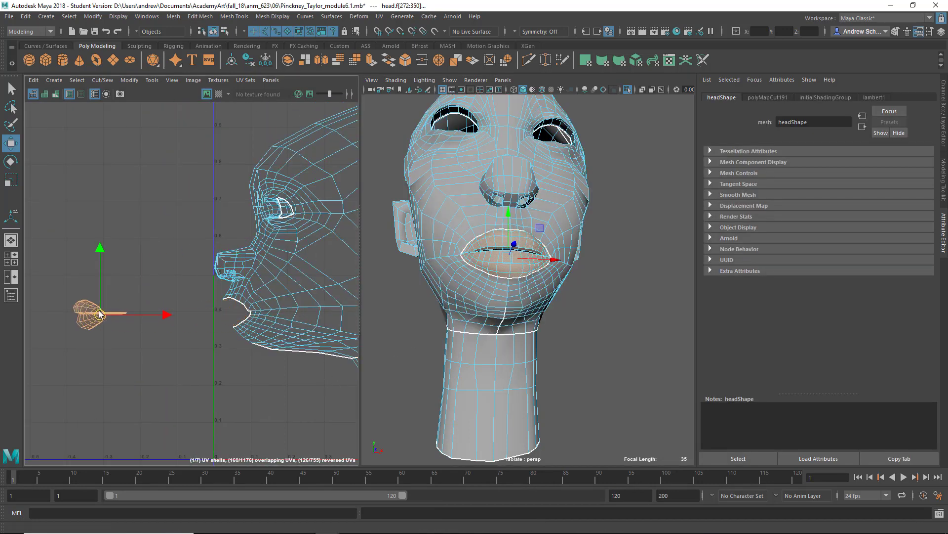
{"action": "scroll", "coordinate": [292, 394], "scroll_direction": "down", "scroll_amount": 3}
{"action": "middle_click_drag", "start_coordinate": [303, 384], "coordinate": [230, 383], "text": "alt"}
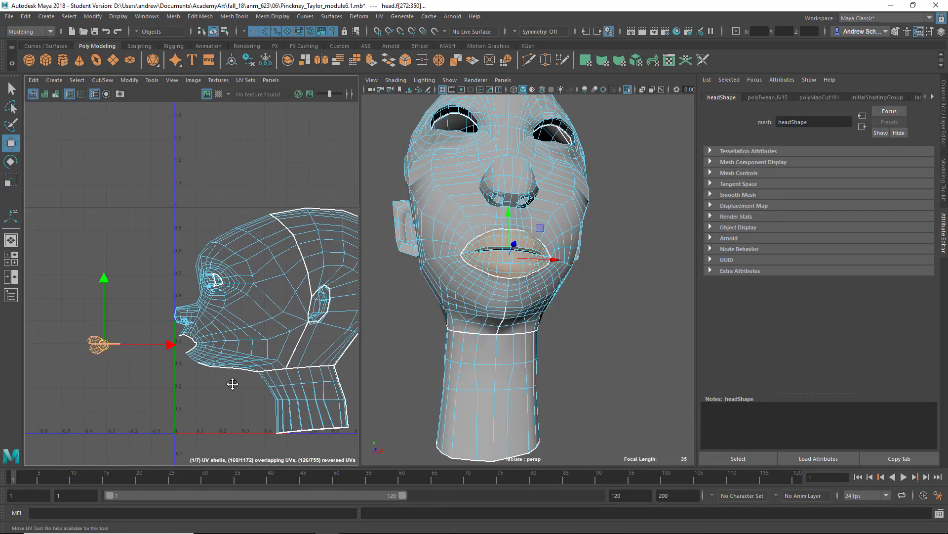
Select the faces of every UV shell except the lips, unfold them and lay out the shells.
{"action": "left_click", "coordinate": [177, 376]}
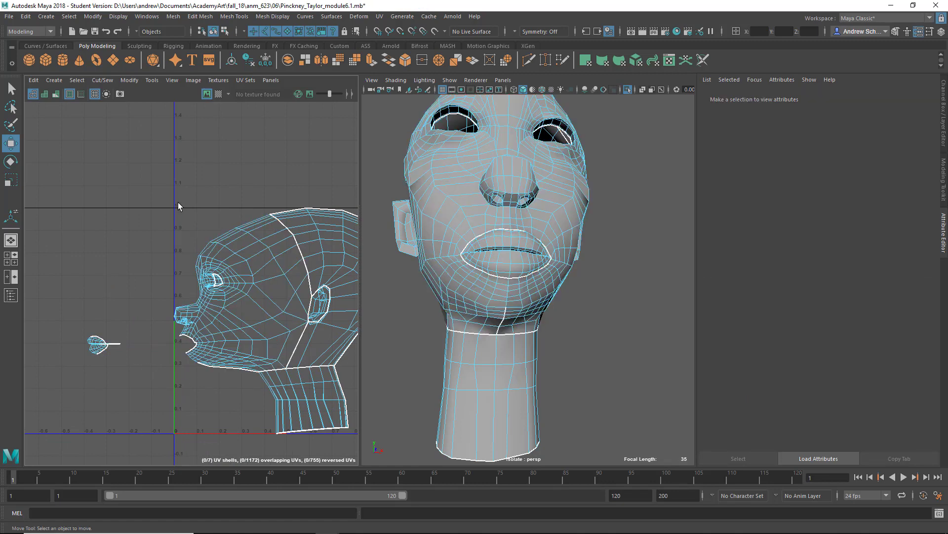
{"action": "right_click_drag", "start_coordinate": [224, 248], "coordinate": [224, 274]}
{"action": "left_click_drag", "start_coordinate": [162, 203], "coordinate": [374, 381]}
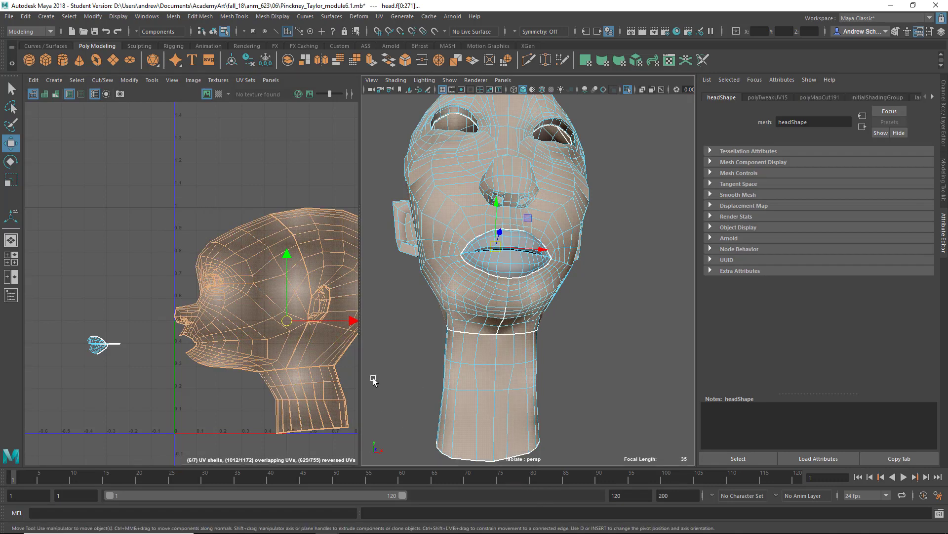
{"action": "scroll", "coordinate": [374, 380], "scroll_direction": "up", "scroll_amount": 3}
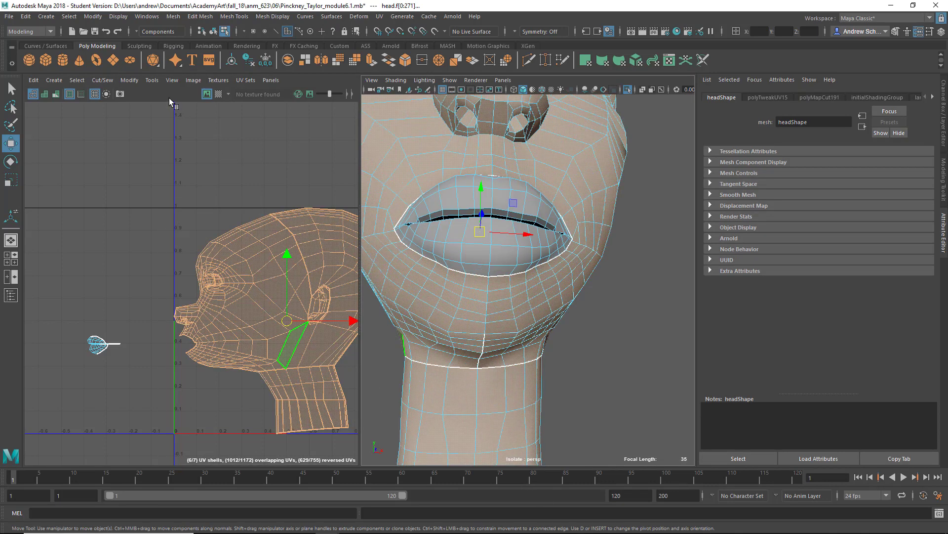
{"action": "key", "text": "ctrl+u"}
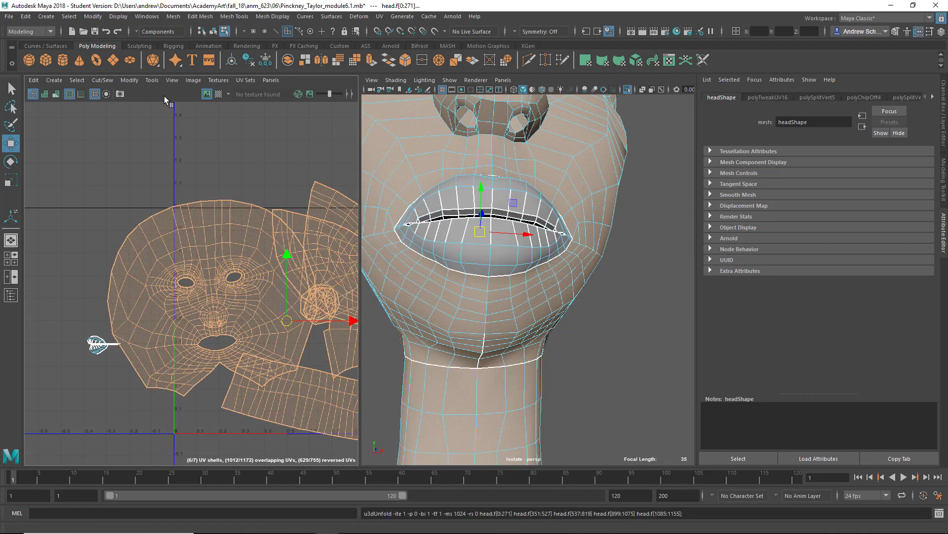
{"action": "key", "text": "ctrl+l"}
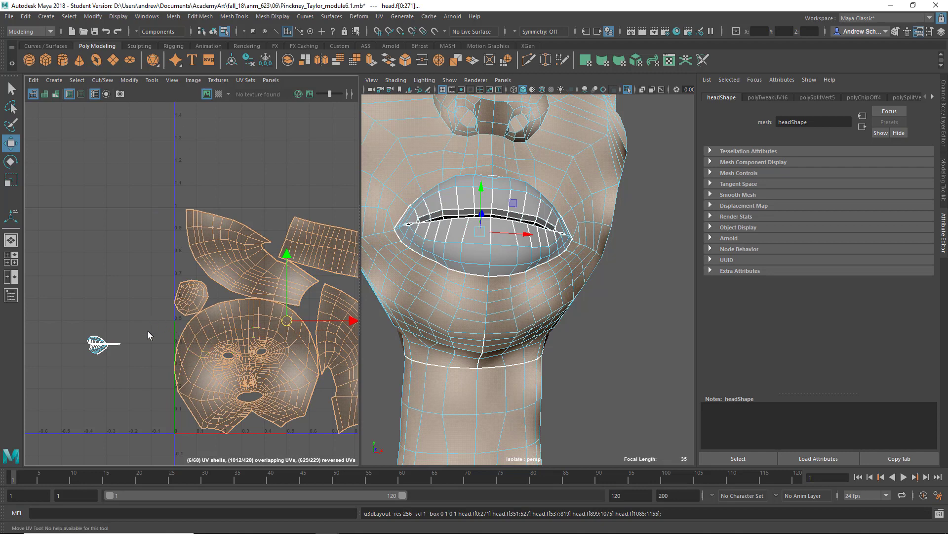
Try pulling a lower-lip face away from its neighbours and undo the move.
{"action": "left_click", "coordinate": [488, 240]}
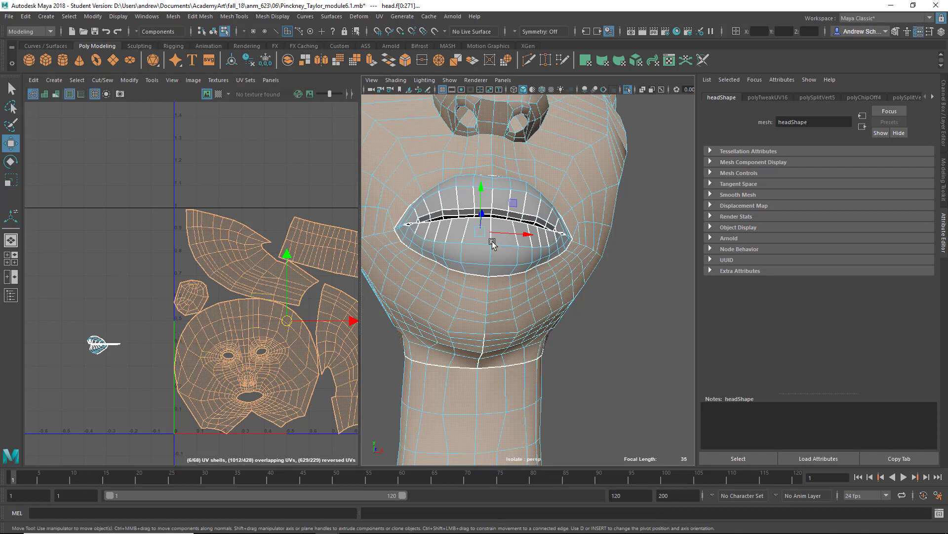
{"action": "left_click", "coordinate": [475, 241]}
{"action": "left_click_drag", "start_coordinate": [477, 233], "coordinate": [458, 252]}
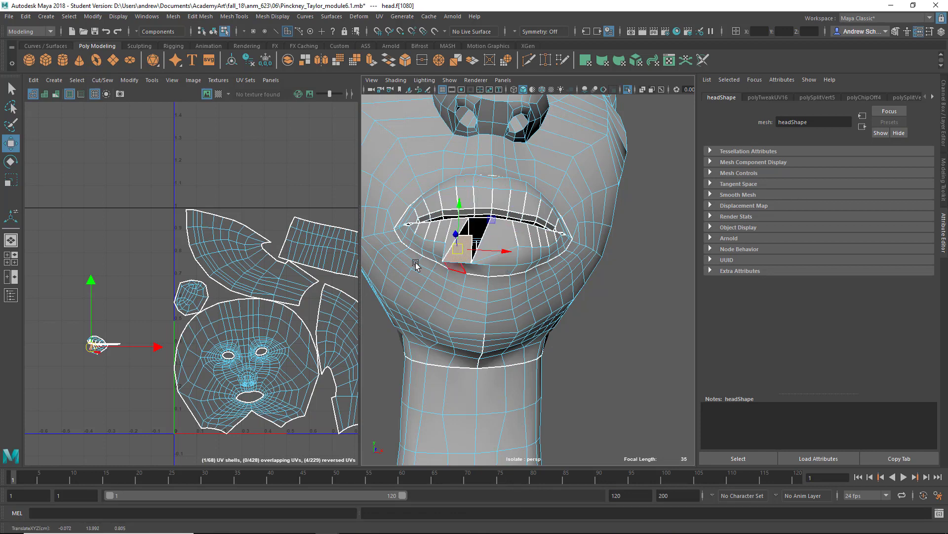
{"action": "key", "text": "ctrl+z"}
Convert the lip selection to vertices and merge them with a distance threshold of 0.005.
{"action": "right_click", "coordinate": [111, 342]}
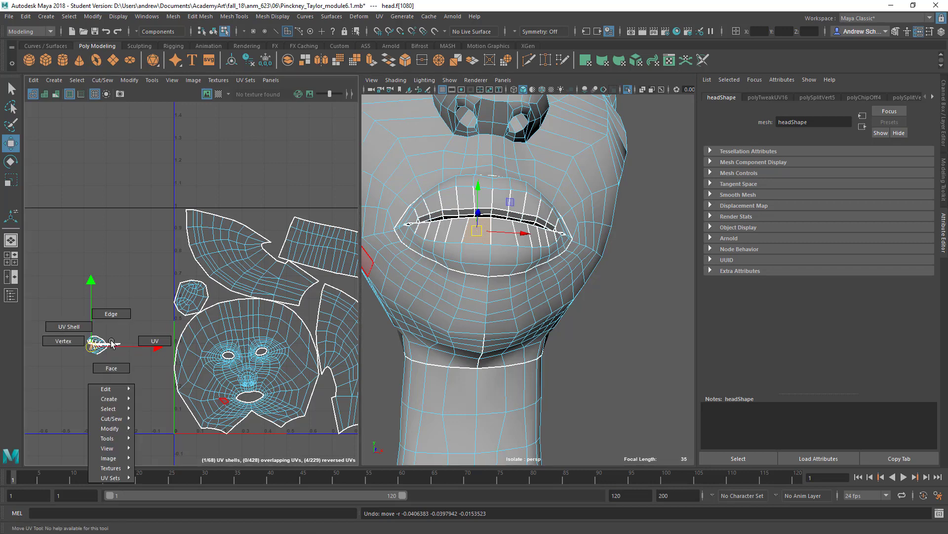
{"action": "left_click", "coordinate": [64, 340]}
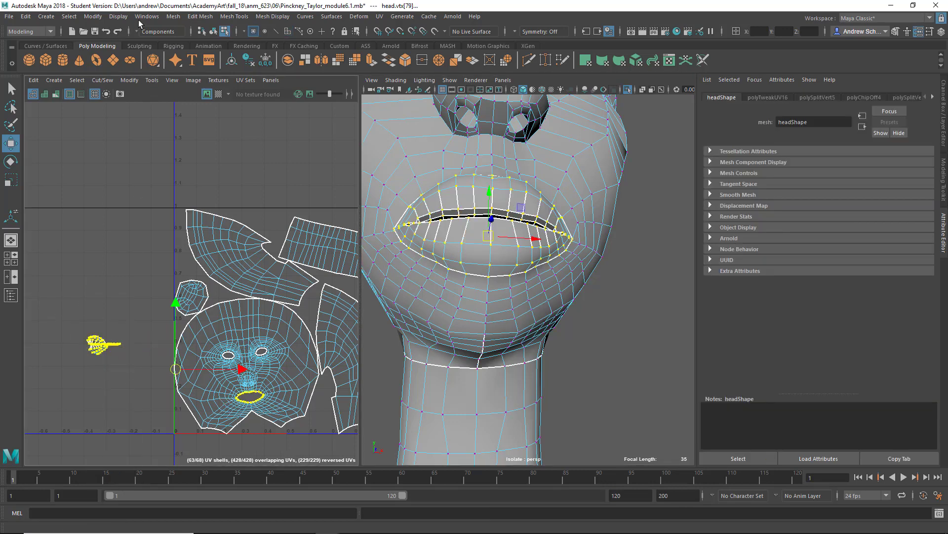
{"action": "left_click", "coordinate": [200, 16]}
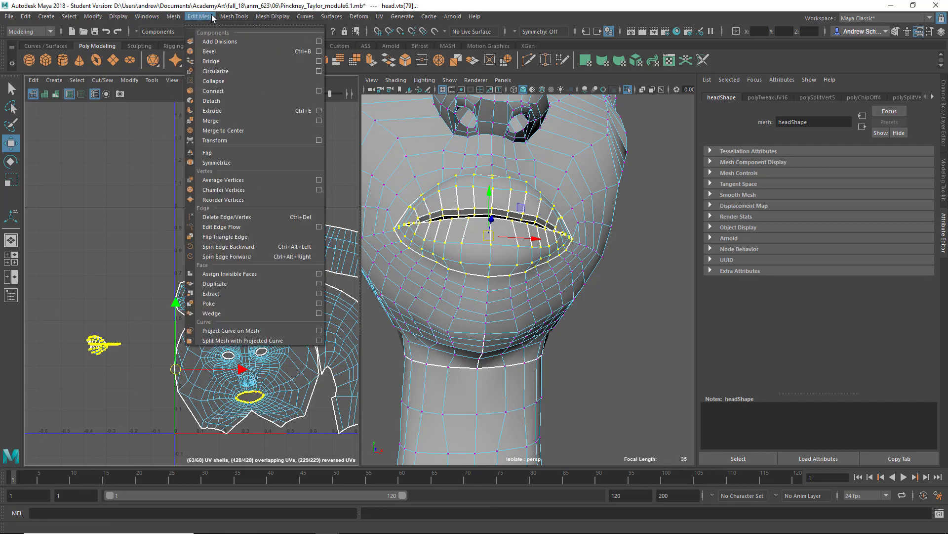
{"action": "left_click", "coordinate": [229, 121]}
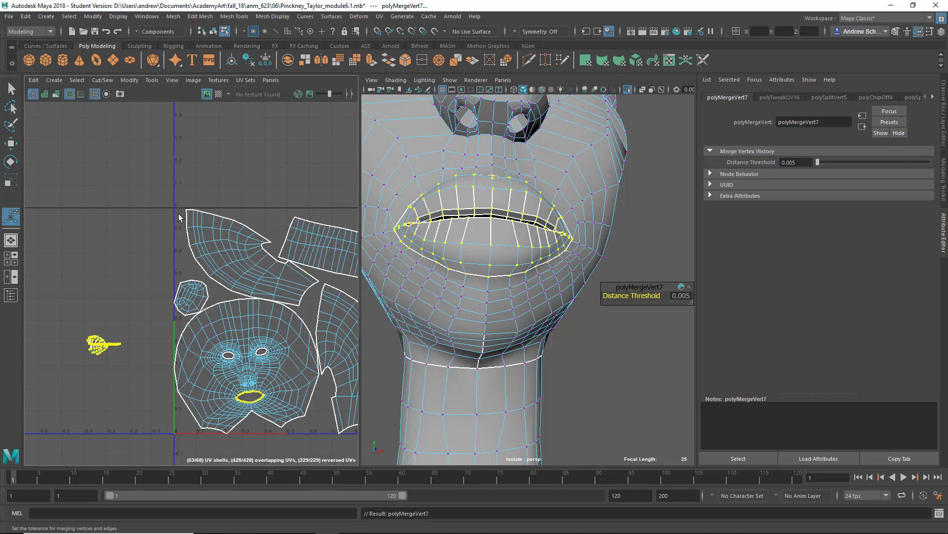
Try Move and Sew on all the lip edges, including the outer border, and undo it.
{"action": "right_click_drag", "start_coordinate": [117, 358], "coordinate": [90, 307]}
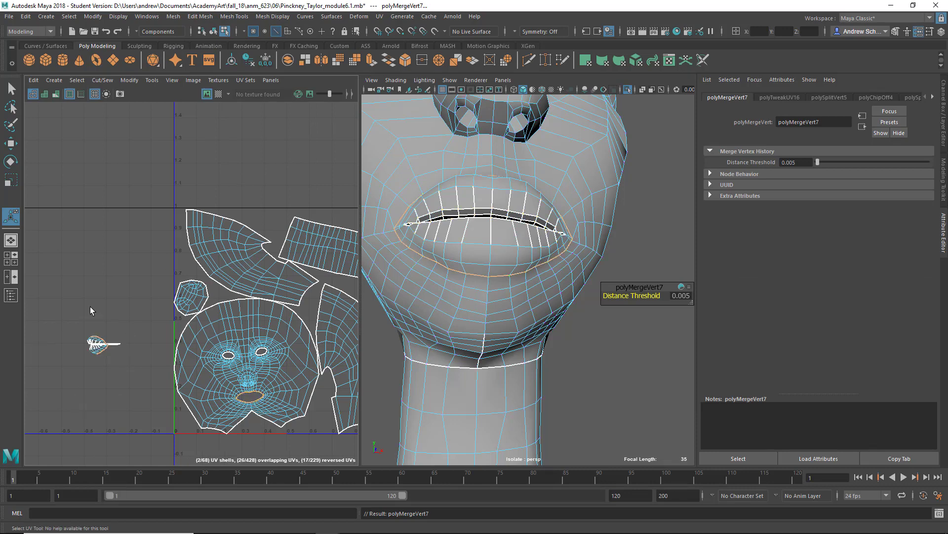
{"action": "left_click", "coordinate": [104, 80]}
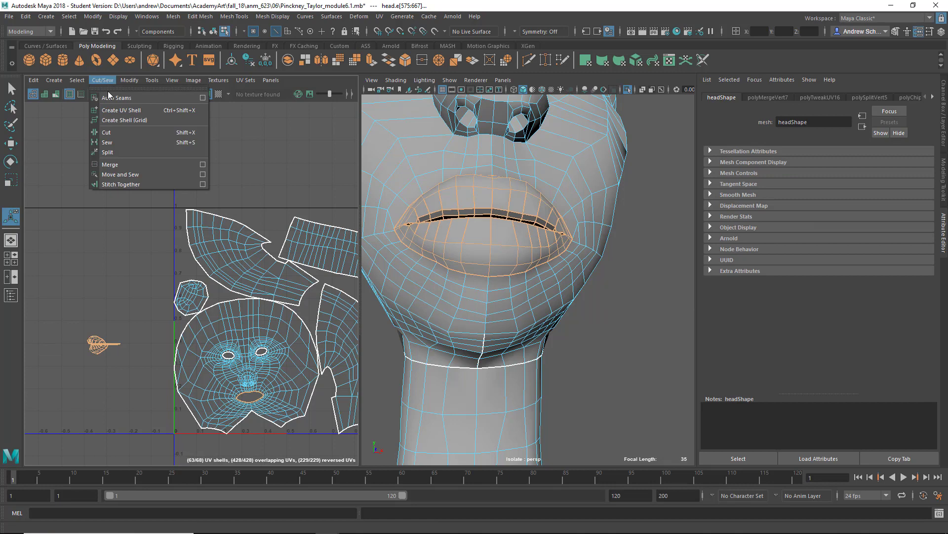
{"action": "left_click", "coordinate": [127, 175]}
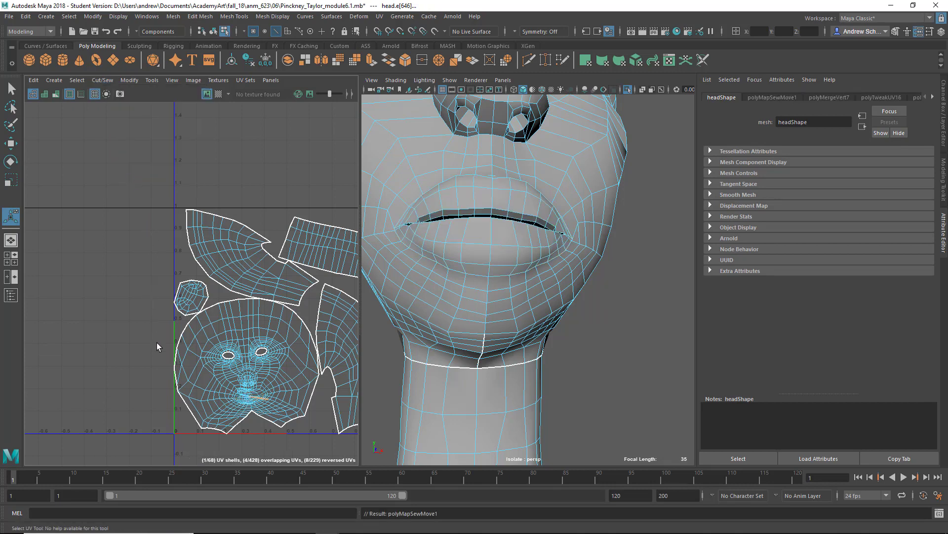
{"action": "key", "text": "ctrl+z"}
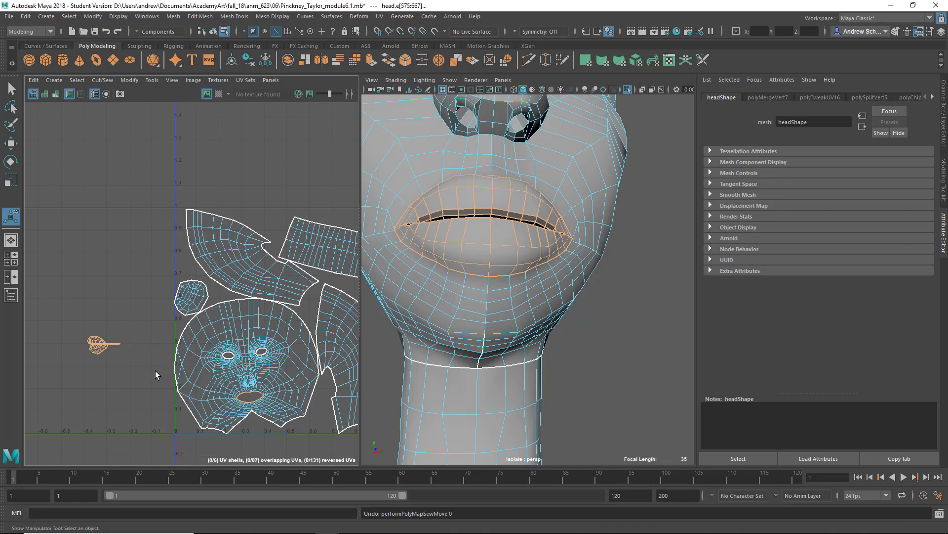
Deselect the edges around the mouth opening of the face shell and Move and Sew the remaining lip edges.
{"action": "left_click_drag", "start_coordinate": [220, 379], "coordinate": [281, 422], "text": "ctrl"}
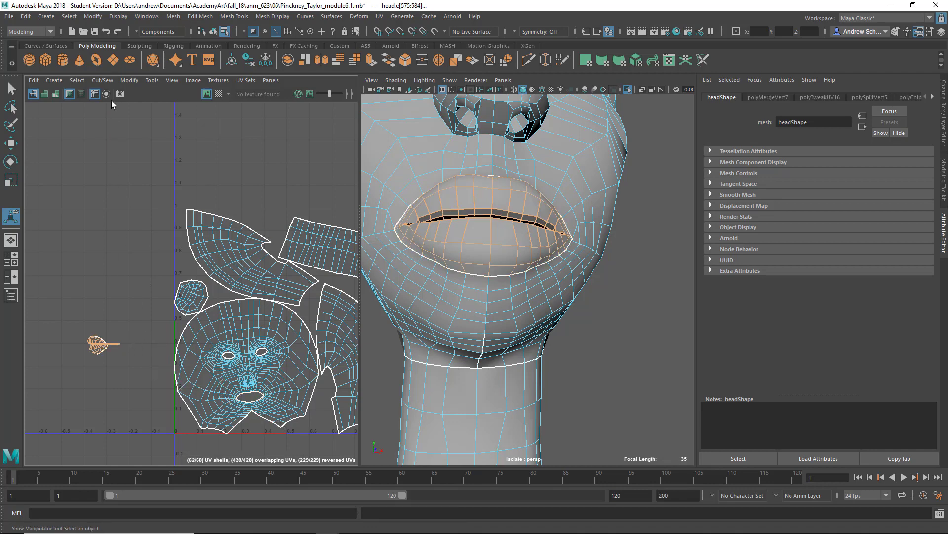
{"action": "left_click", "coordinate": [103, 80]}
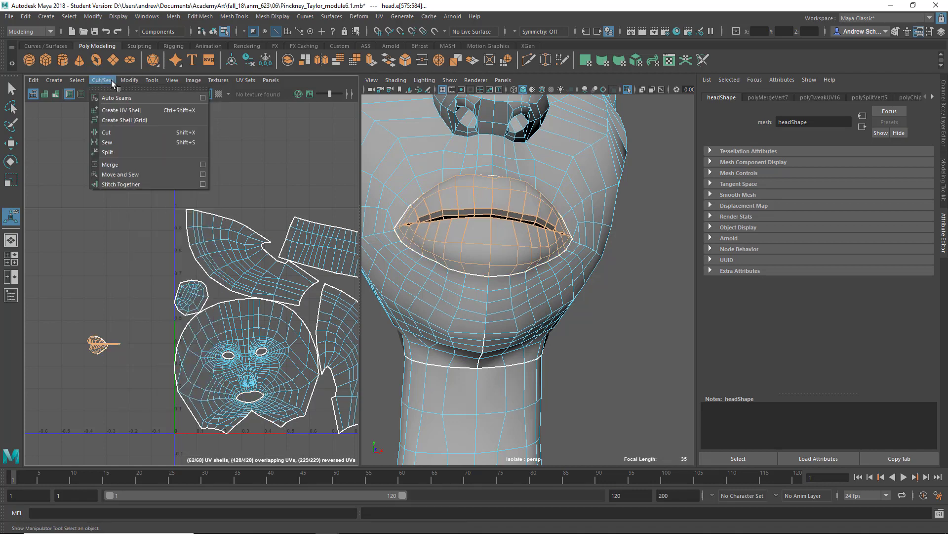
{"action": "left_click", "coordinate": [117, 176]}
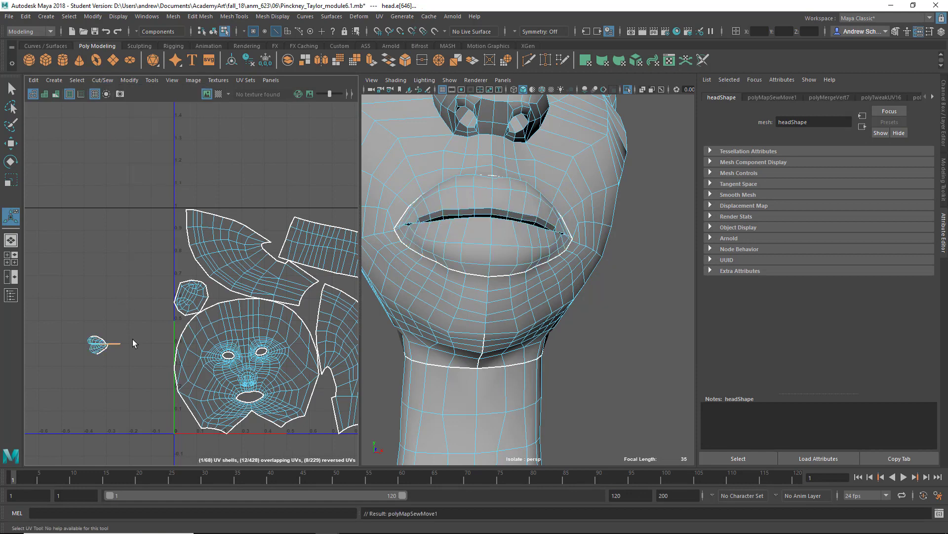
Check the connection between the sewn lip faces by pulling a lower-lip face, and undo the move.
{"action": "right_click_drag", "start_coordinate": [488, 233], "coordinate": [486, 252]}
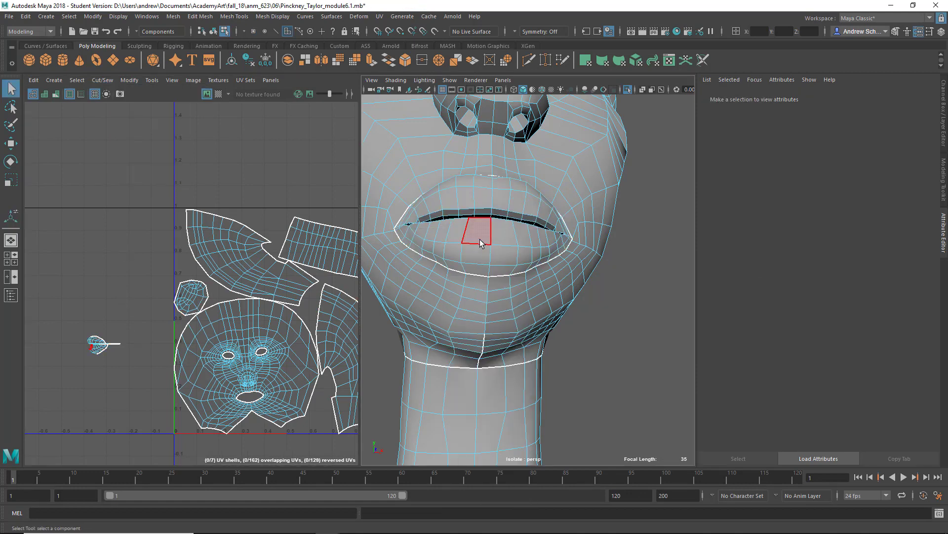
{"action": "left_click", "coordinate": [489, 245]}
{"action": "key", "text": "w"}
{"action": "left_click_drag", "start_coordinate": [489, 246], "coordinate": [486, 251]}
{"action": "key", "text": "ctrl+z"}
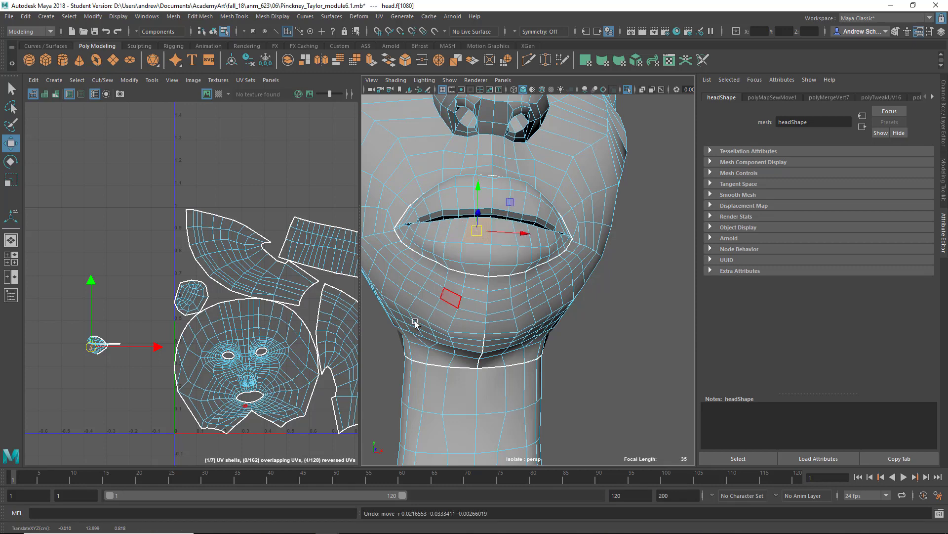
Select all faces of the lip UV shell, try unfolding them and undo the unfold.
{"action": "middle_click_drag", "start_coordinate": [121, 298], "coordinate": [170, 241], "text": "alt"}
{"action": "right_click_drag", "start_coordinate": [140, 291], "coordinate": [258, 282], "text": "alt"}
{"action": "scroll", "coordinate": [141, 289], "scroll_direction": "up", "scroll_amount": 2}
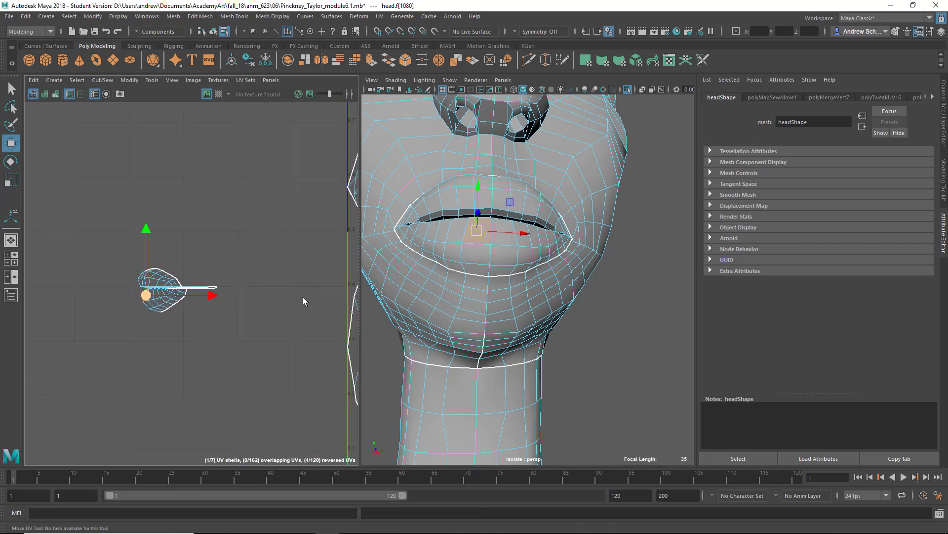
{"action": "right_click_drag", "start_coordinate": [164, 284], "coordinate": [167, 306]}
{"action": "left_click_drag", "start_coordinate": [111, 243], "coordinate": [279, 391]}
{"action": "key", "text": "ctrl+u"}
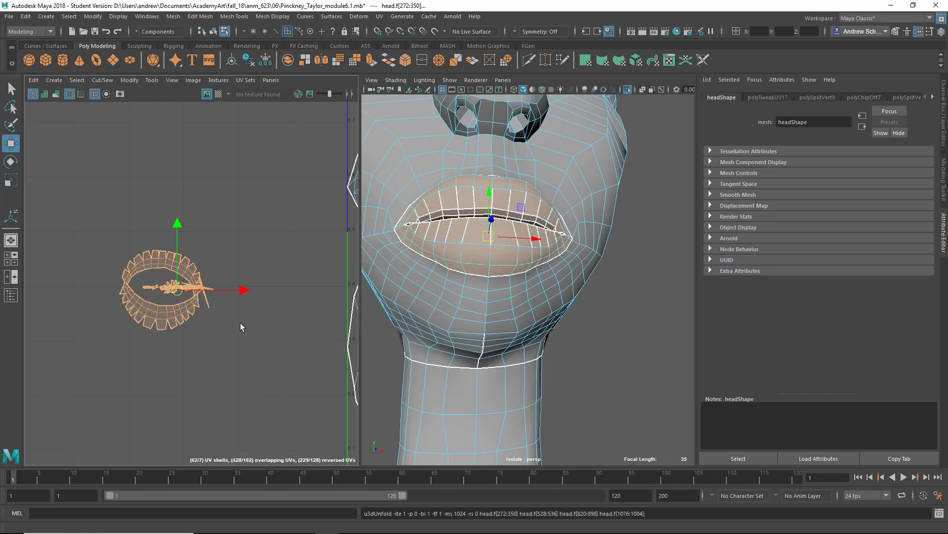
{"action": "key", "text": "ctrl+z"}
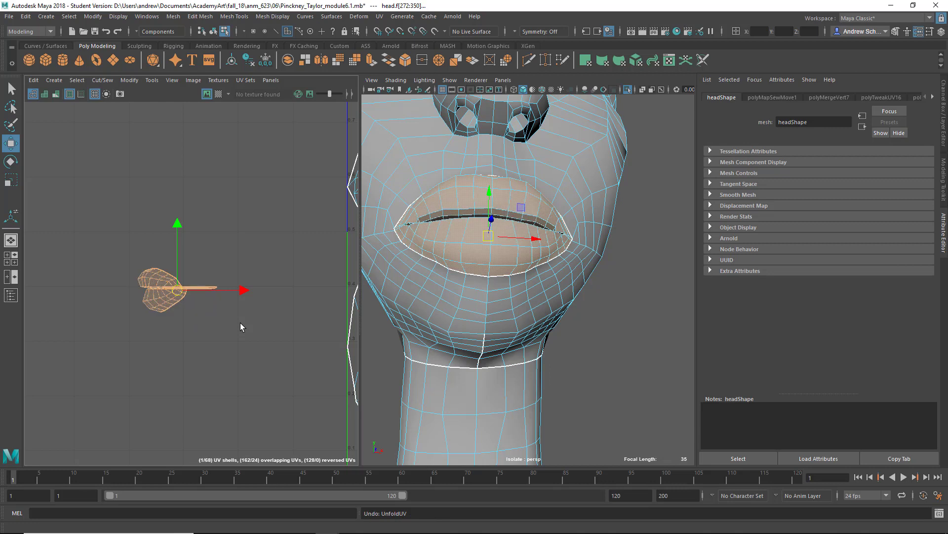
{"action": "middle_click_drag", "start_coordinate": [243, 312], "coordinate": [171, 339], "text": "alt"}
{"action": "scroll", "coordinate": [171, 339], "scroll_direction": "down", "scroll_amount": 3}
{"action": "left_click_drag", "start_coordinate": [476, 277], "coordinate": [545, 334], "text": "alt"}
{"action": "right_click_drag", "start_coordinate": [545, 336], "coordinate": [525, 268], "text": "alt"}
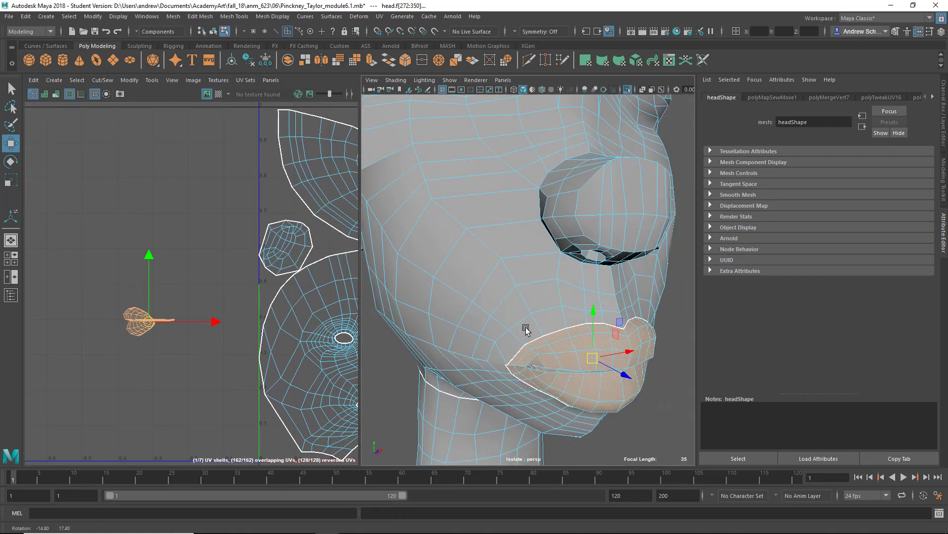
{"action": "right_click_drag", "start_coordinate": [131, 321], "coordinate": [163, 338]}
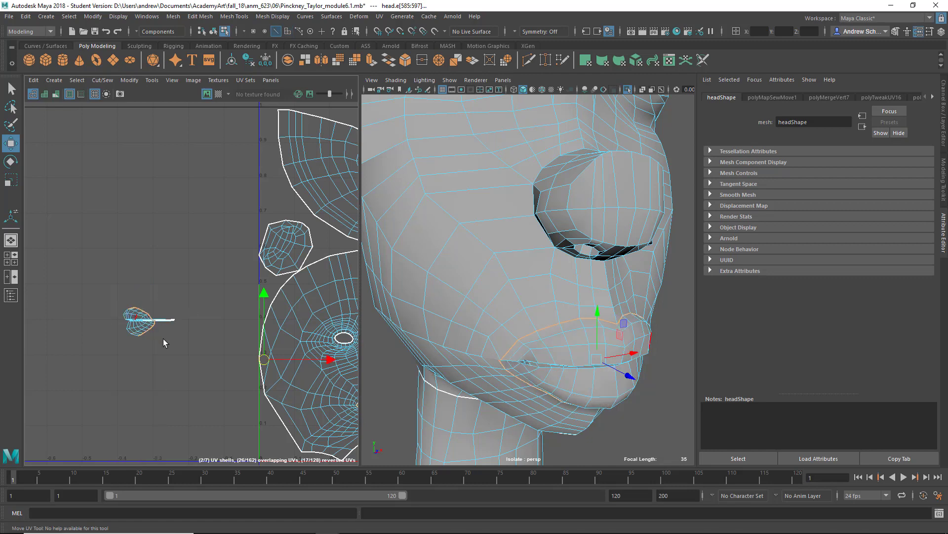
{"action": "scroll", "coordinate": [195, 353], "scroll_direction": "down", "scroll_amount": 3}
Run Cleanup on the whole head object for lamina faces, nonmanifold geometry, zero-length edges and faces with zero geometry area.
{"action": "right_click_drag", "start_coordinate": [584, 251], "coordinate": [623, 238]}
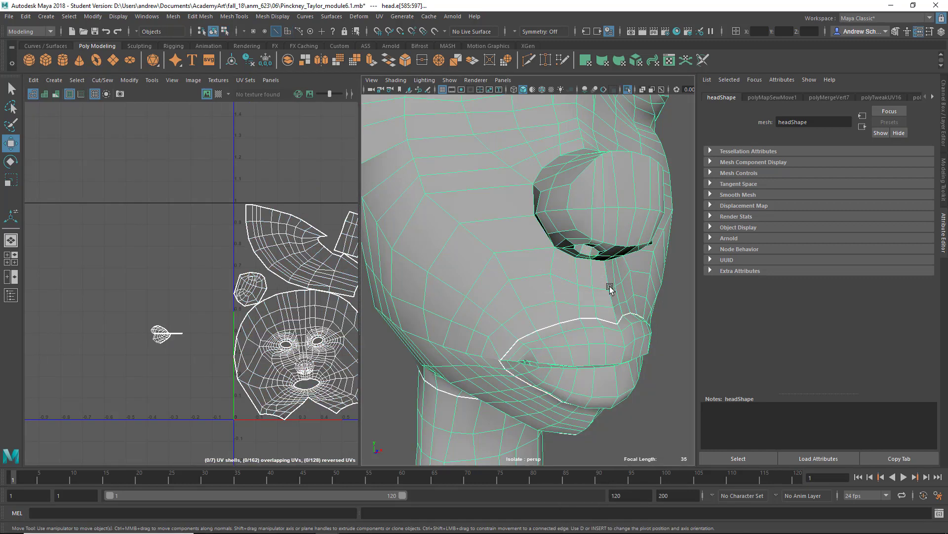
{"action": "scroll", "coordinate": [593, 321], "scroll_direction": "down", "scroll_amount": 5}
{"action": "scroll", "coordinate": [592, 320], "scroll_direction": "up", "scroll_amount": 3}
{"action": "scroll", "coordinate": [593, 320], "scroll_direction": "down", "scroll_amount": 2}
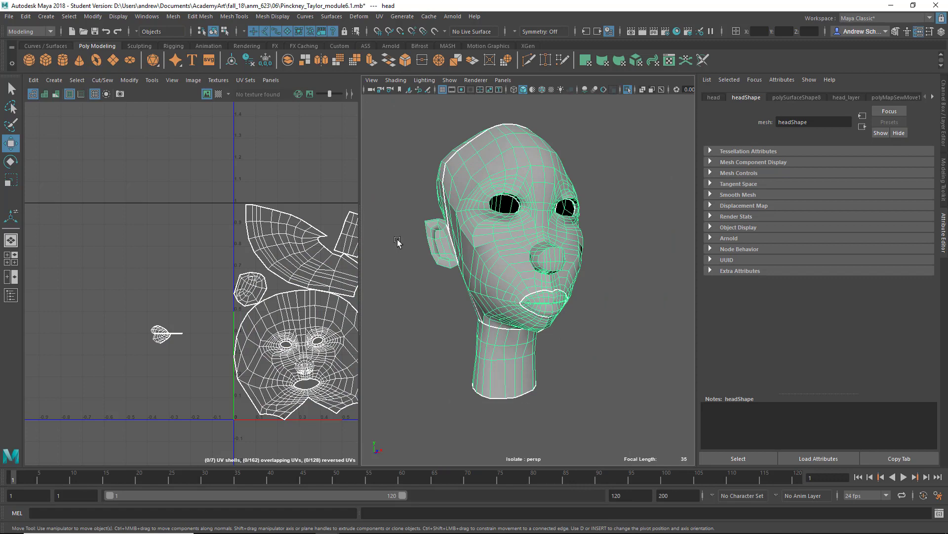
{"action": "left_click", "coordinate": [173, 17]}
{"action": "left_click", "coordinate": [196, 212]}
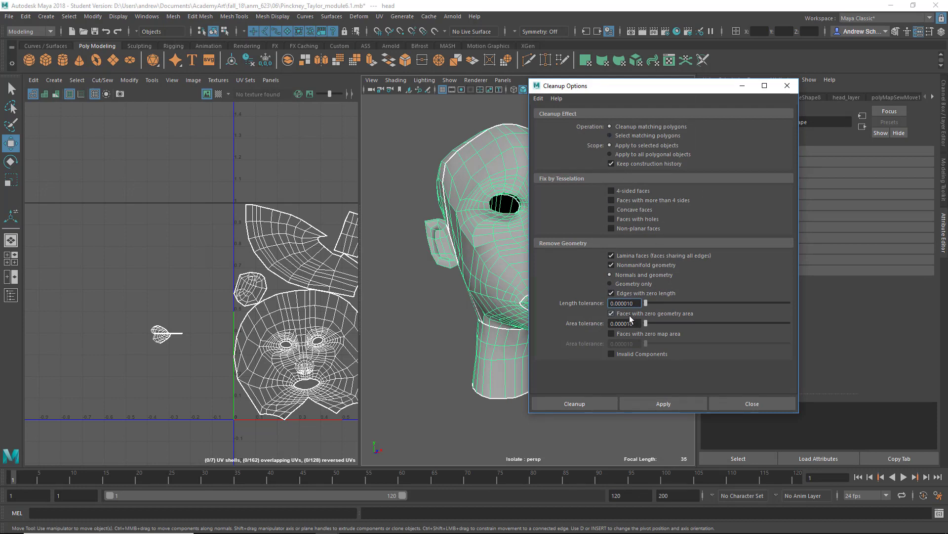
{"action": "left_click", "coordinate": [575, 404]}
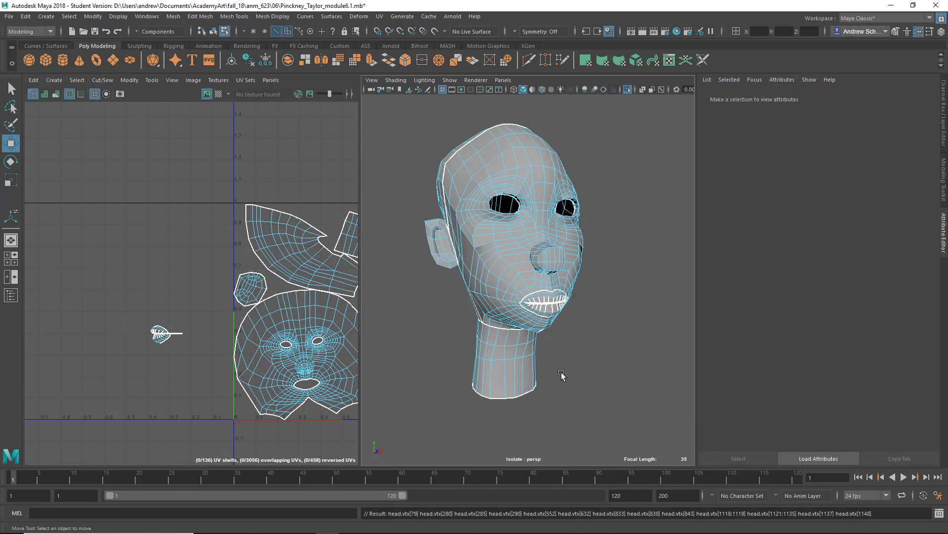
Select the lips' main UV shell outside the 0–1 space and Move and Sew it.
{"action": "right_click", "coordinate": [163, 337]}
{"action": "right_click_drag", "start_coordinate": [164, 337], "coordinate": [159, 330]}
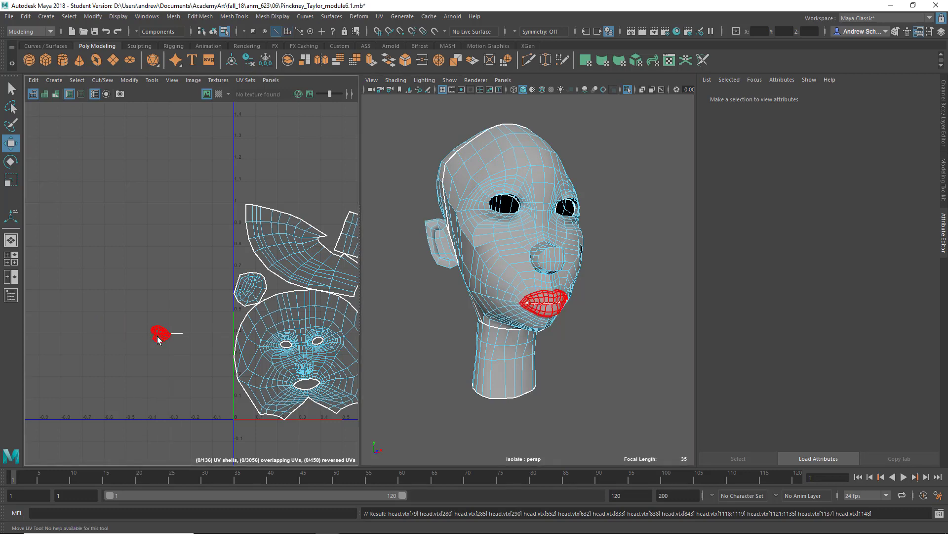
{"action": "left_click", "coordinate": [161, 334]}
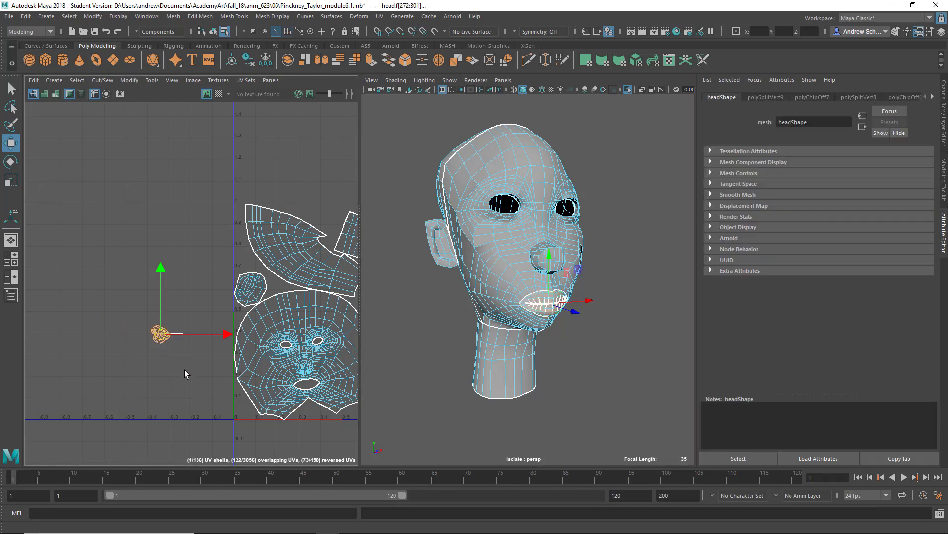
{"action": "middle_click_drag", "start_coordinate": [183, 368], "coordinate": [143, 322], "text": "alt"}
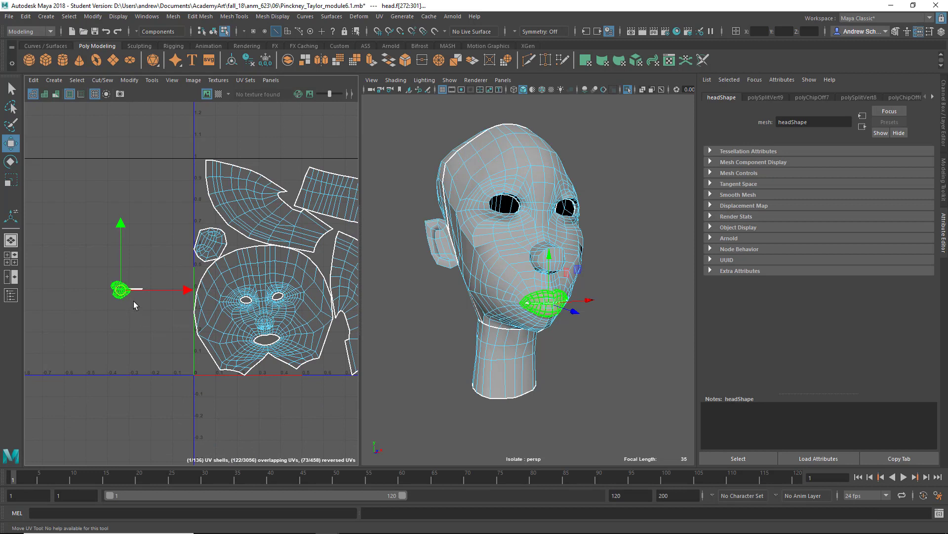
{"action": "left_click", "coordinate": [112, 81]}
{"action": "left_click", "coordinate": [133, 176]}
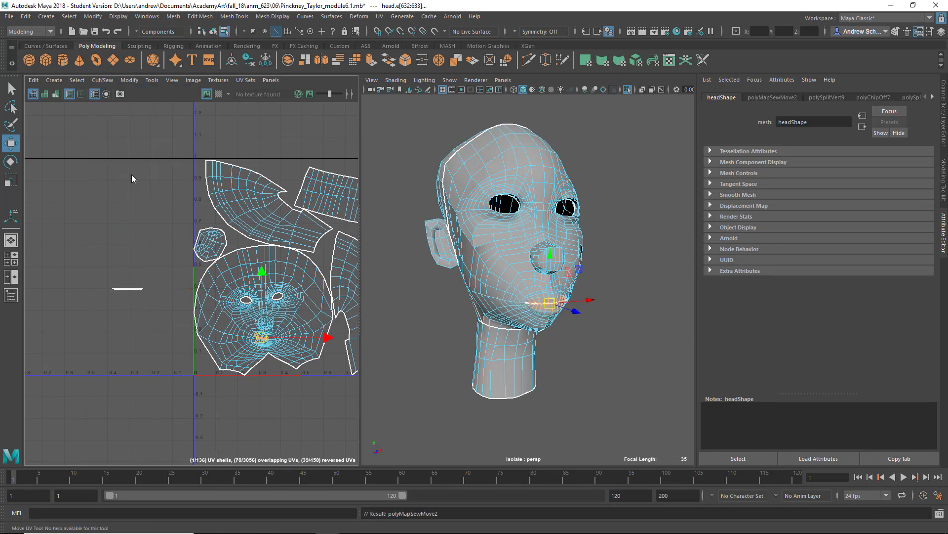
Undo the last UV Move and Sew and examine the separate lip shell in the UV layout.
{"action": "key", "text": "ctrl+z"}
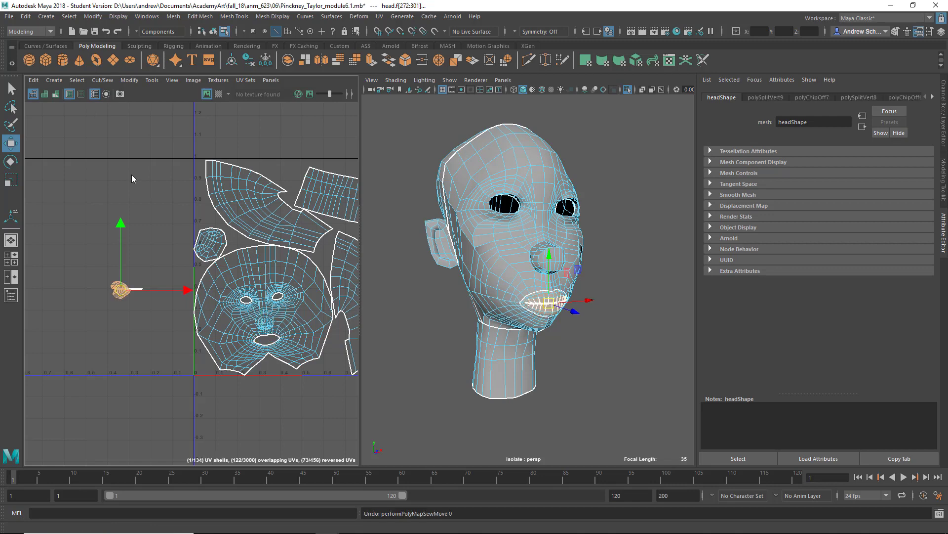
{"action": "left_click", "coordinate": [167, 254]}
{"action": "middle_click_drag", "start_coordinate": [155, 293], "coordinate": [214, 277], "text": "alt"}
{"action": "right_click_drag", "start_coordinate": [215, 278], "coordinate": [600, 294], "text": "alt"}
{"action": "left_click", "coordinate": [170, 289]}
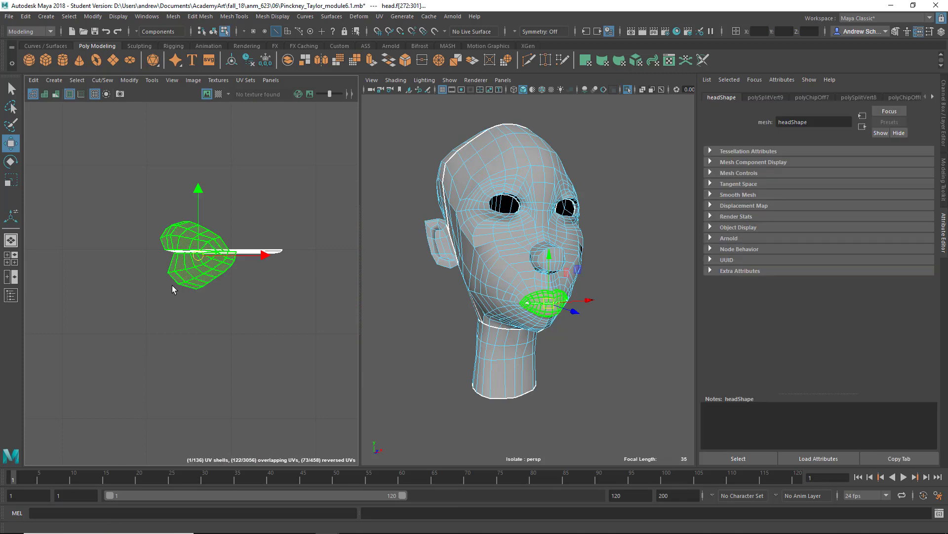
{"action": "left_click_drag", "start_coordinate": [544, 355], "coordinate": [388, 340], "text": "alt"}
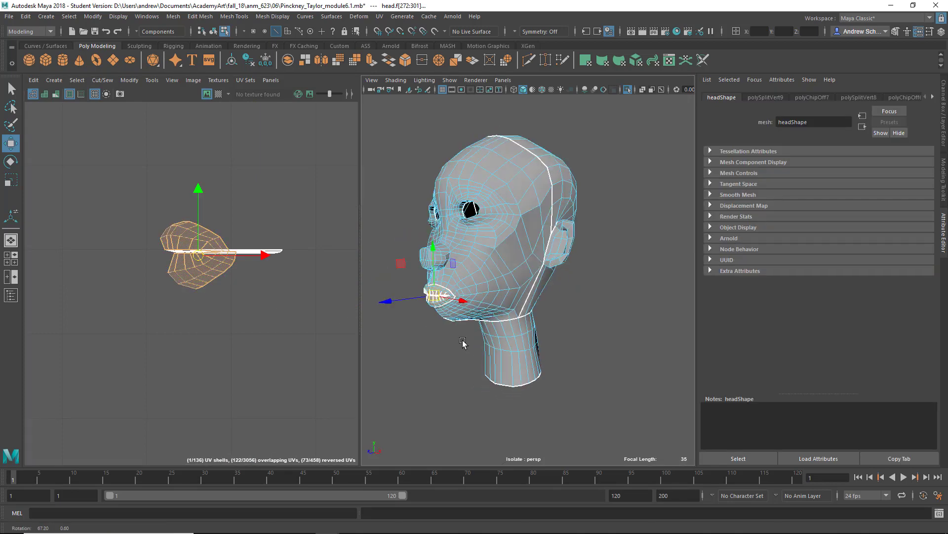
{"action": "key", "text": "ctrl+z"}
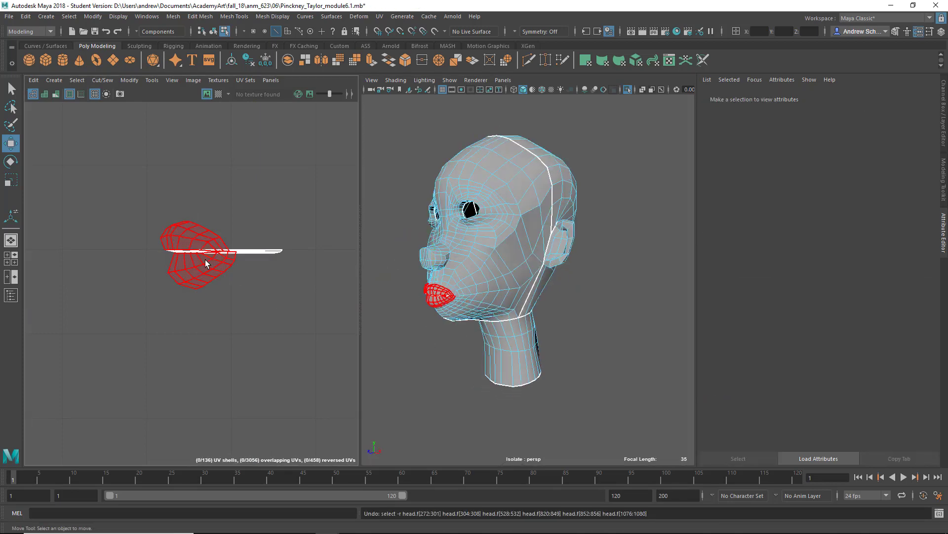
Move a single upper-lip face on the head to test whether it is attached to its neighbours.
{"action": "right_click_drag", "start_coordinate": [451, 247], "coordinate": [451, 277]}
{"action": "left_click", "coordinate": [440, 296]}
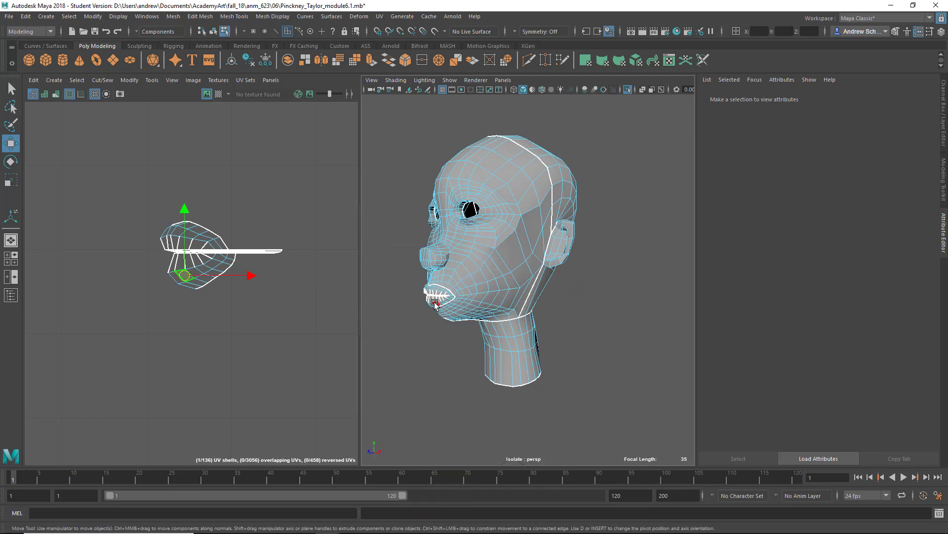
{"action": "left_click_drag", "start_coordinate": [426, 353], "coordinate": [463, 348], "text": "alt"}
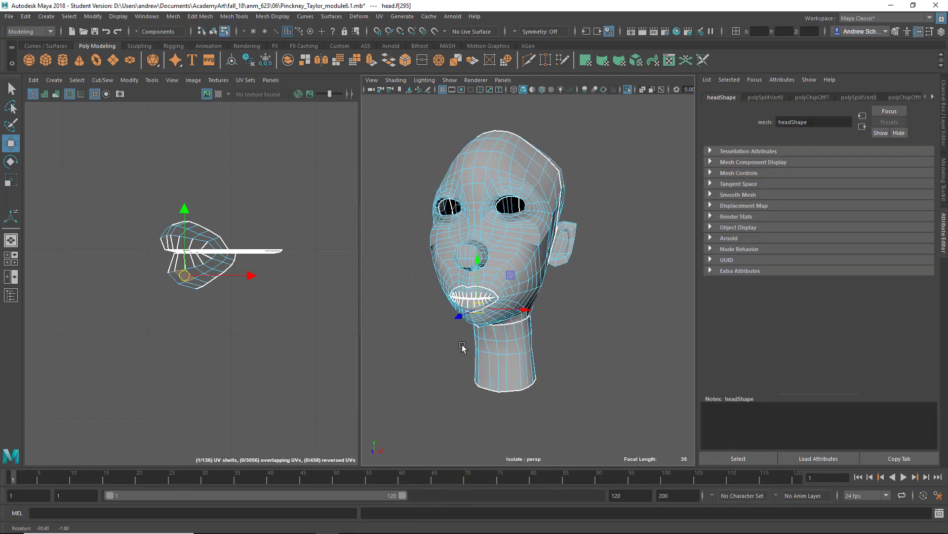
{"action": "right_click_drag", "start_coordinate": [463, 347], "coordinate": [588, 342], "text": "alt"}
{"action": "middle_click_drag", "start_coordinate": [487, 341], "coordinate": [582, 320], "text": "alt"}
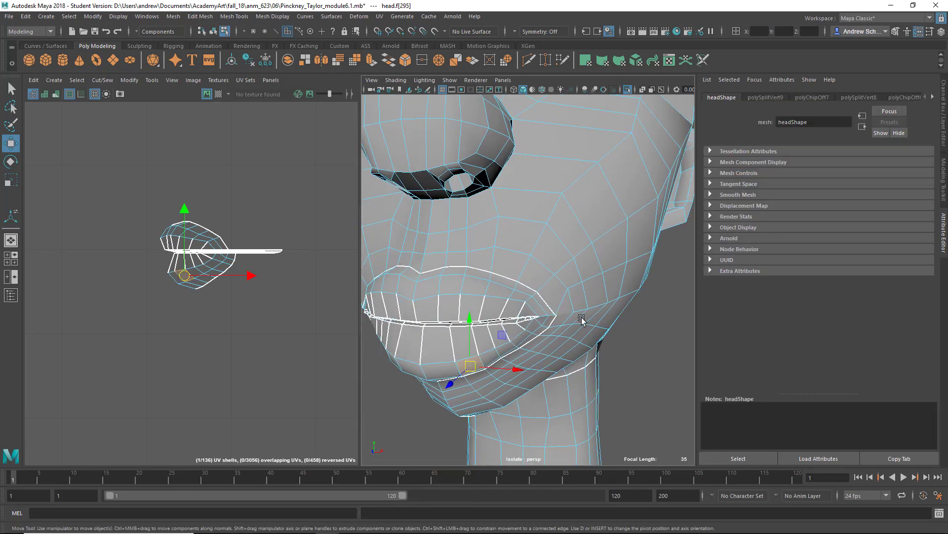
{"action": "left_click", "coordinate": [431, 311]}
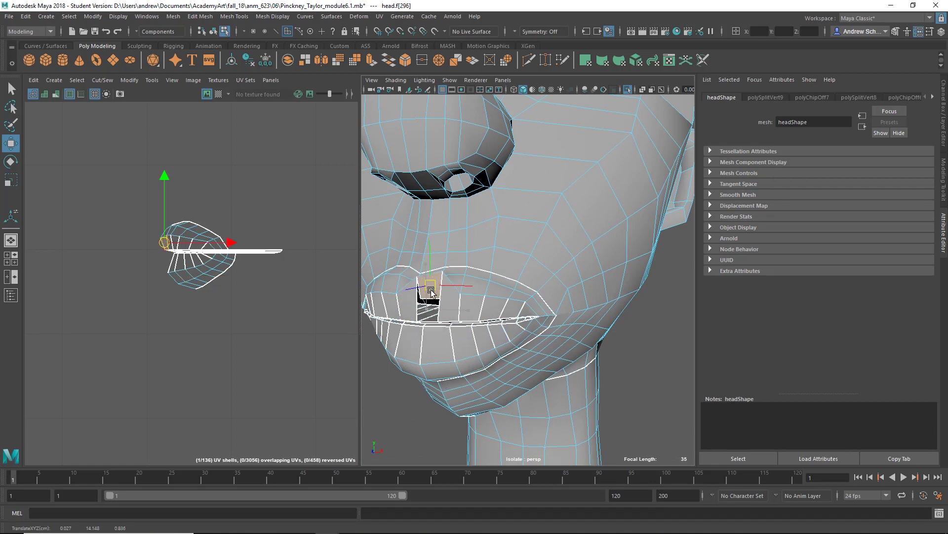
{"action": "scroll", "coordinate": [424, 312], "scroll_direction": "down", "scroll_amount": 10}
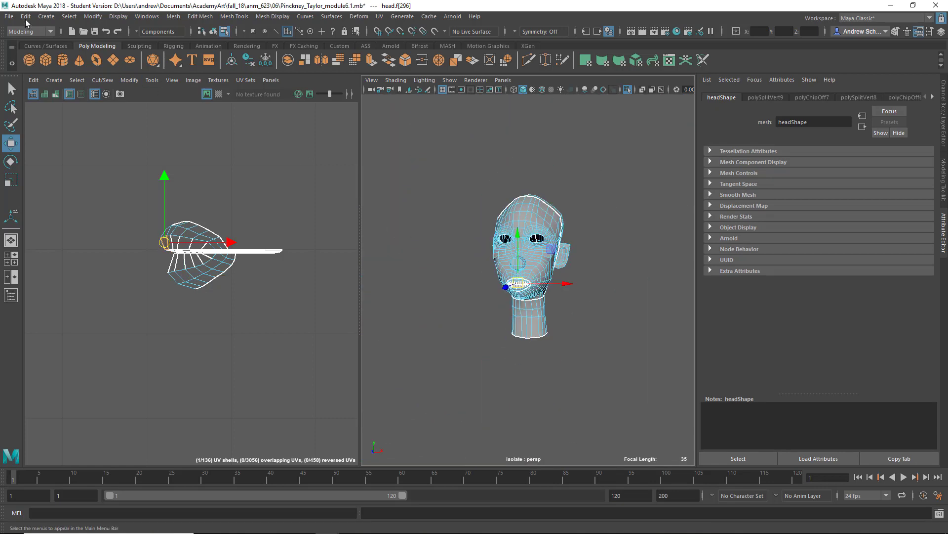
Reopen the current module6.1 scene from the recent files without saving the changes.
{"action": "left_click", "coordinate": [9, 16]}
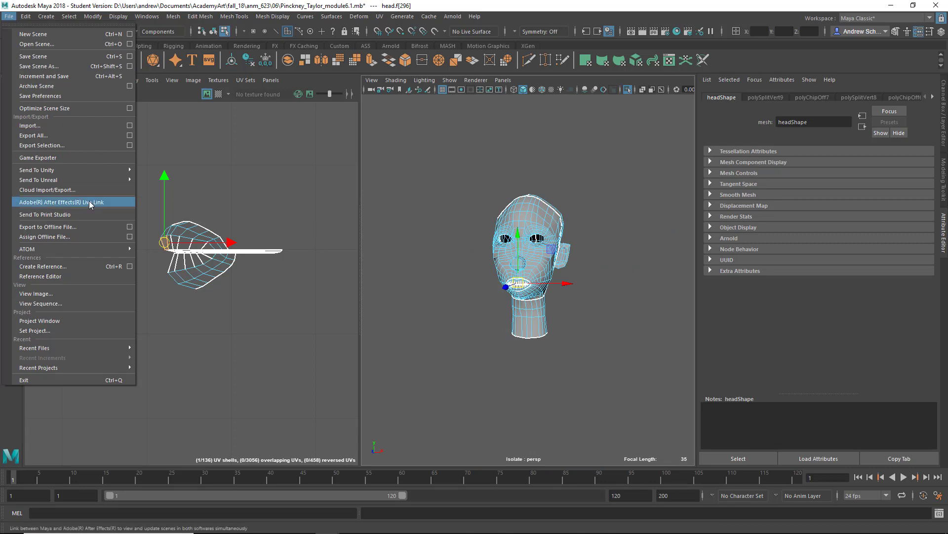
{"action": "mouse_move", "coordinate": [96, 348]}
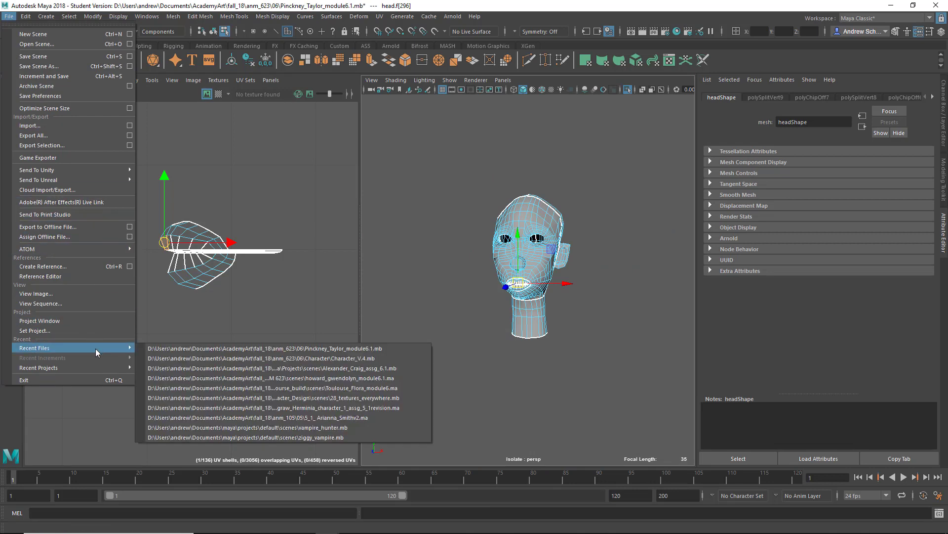
{"action": "left_click", "coordinate": [181, 349]}
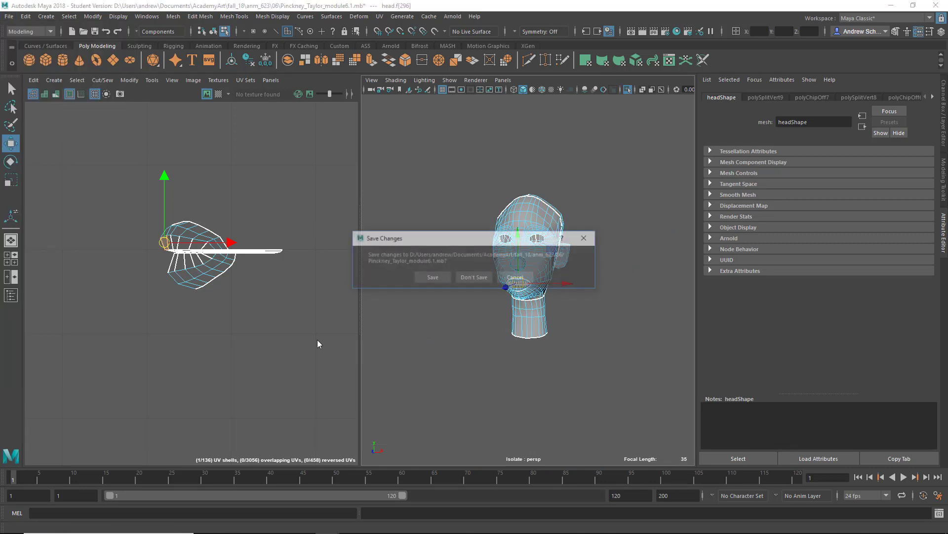
{"action": "left_click", "coordinate": [468, 280]}
{"action": "left_click", "coordinate": [454, 280]}
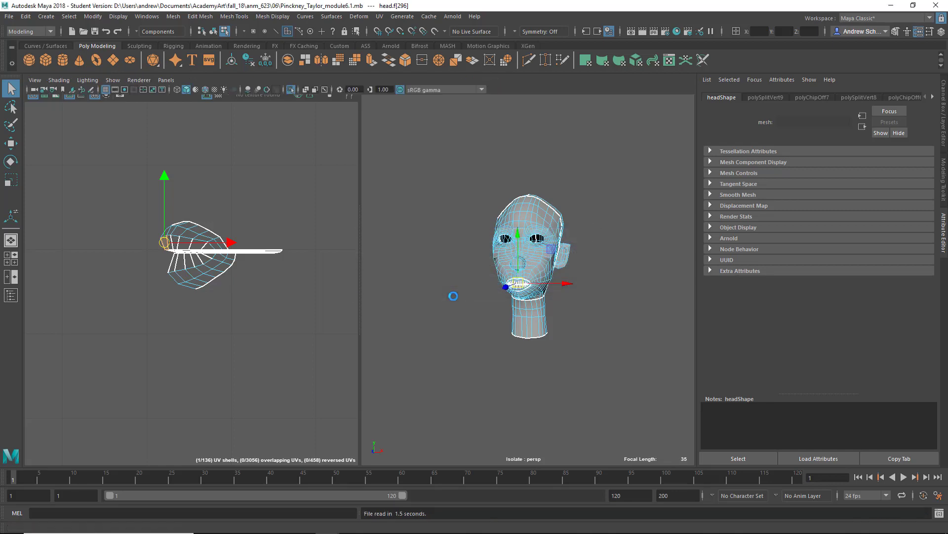
Select the character's head mesh, isolate it in the viewport and frame it.
{"action": "scroll", "coordinate": [367, 263], "scroll_direction": "up", "scroll_amount": 5}
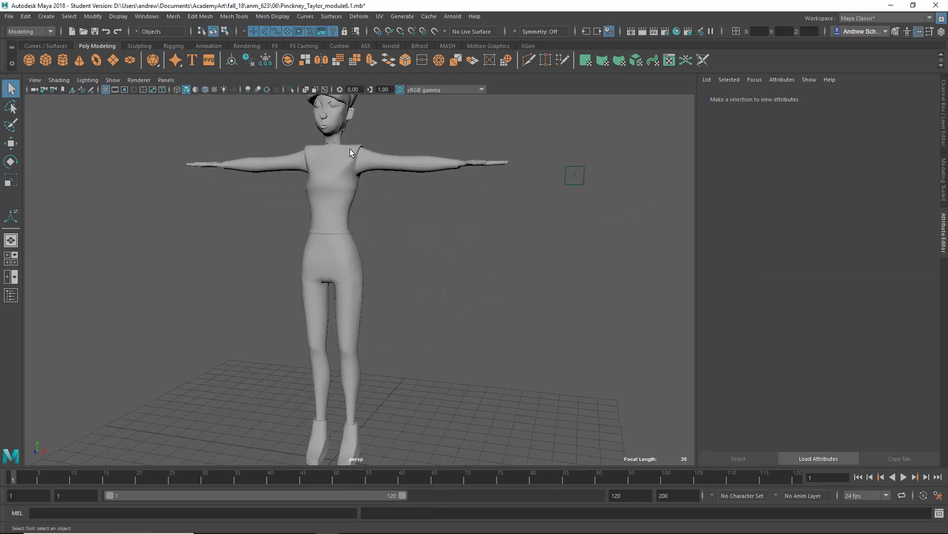
{"action": "left_click", "coordinate": [344, 143]}
{"action": "key", "text": "f"}
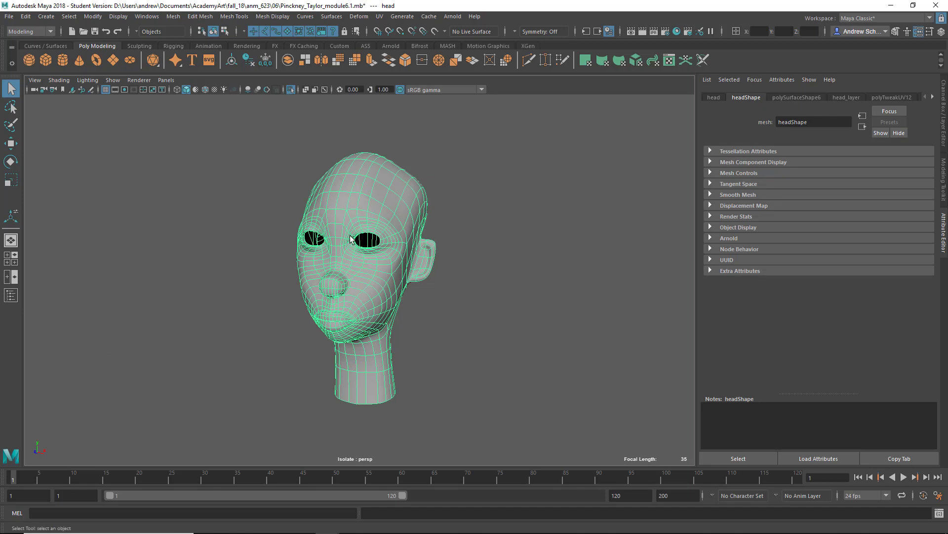
Test whether the upper-lip faces are attached by moving one face upward, and undo the move.
{"action": "left_click_drag", "start_coordinate": [354, 268], "coordinate": [367, 324], "text": "alt"}
{"action": "right_click_drag", "start_coordinate": [367, 321], "coordinate": [647, 320], "text": "alt"}
{"action": "right_click", "coordinate": [498, 328]}
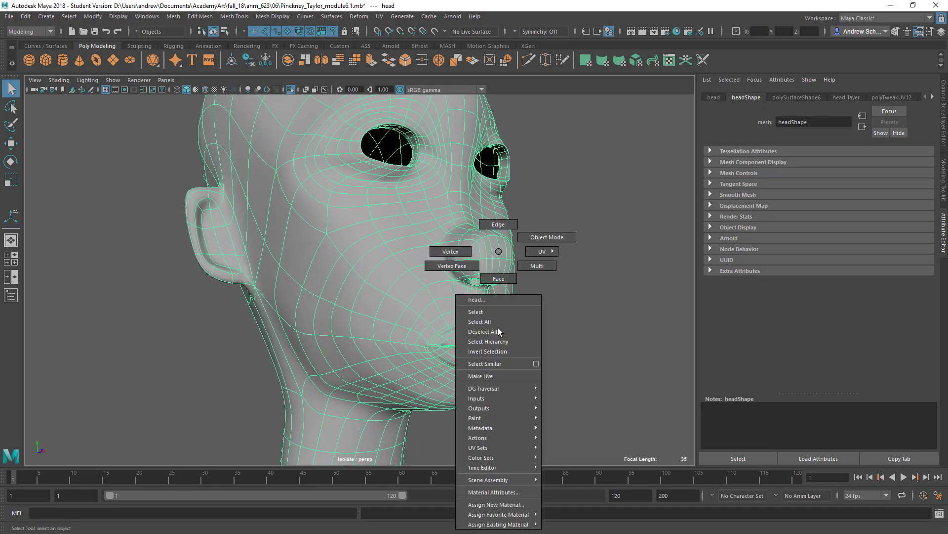
{"action": "right_click_drag", "start_coordinate": [511, 283], "coordinate": [512, 283]}
{"action": "left_click", "coordinate": [469, 340]}
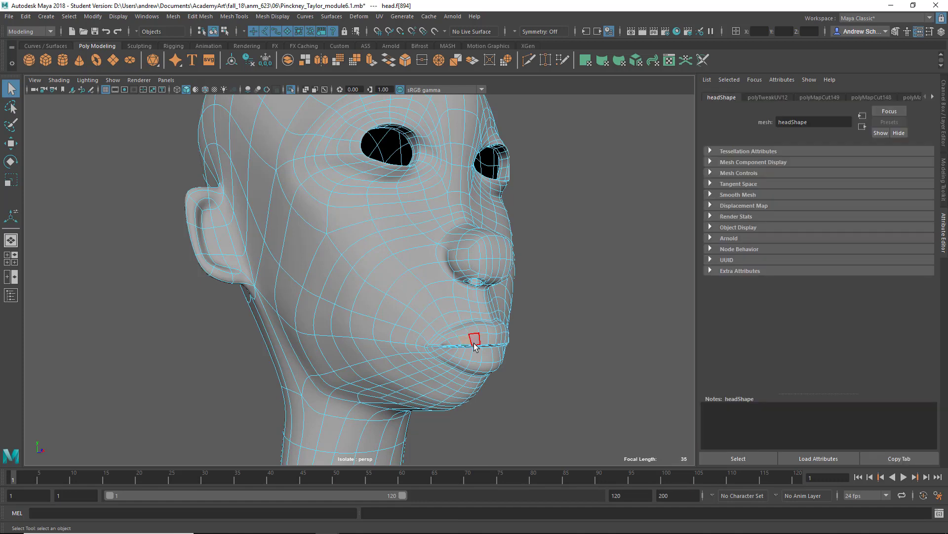
{"action": "key", "text": "w"}
{"action": "left_click_drag", "start_coordinate": [474, 341], "coordinate": [470, 315]}
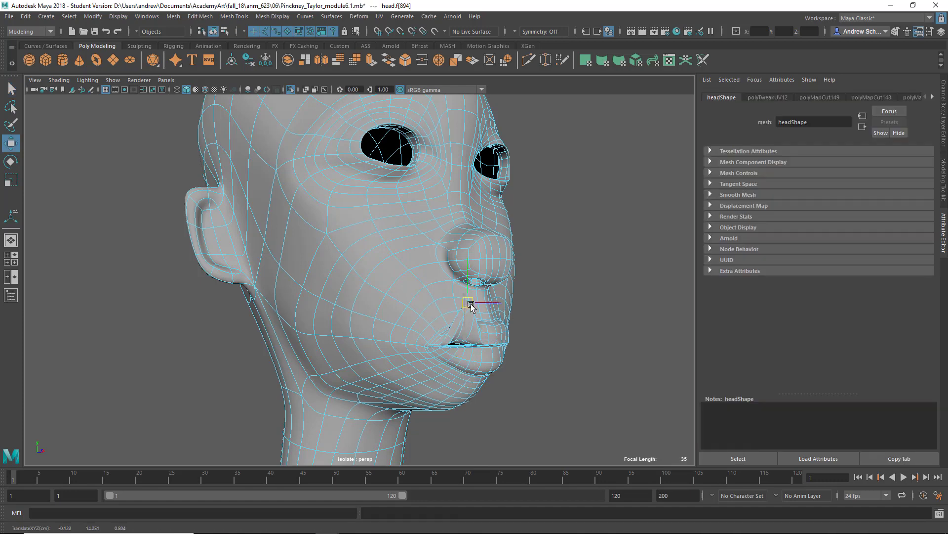
{"action": "key", "text": "ctrl+z"}
Turn off the head's smooth preview and return the mesh to object mode.
{"action": "scroll", "coordinate": [513, 315], "scroll_direction": "down", "scroll_amount": 2}
{"action": "left_click_drag", "start_coordinate": [529, 316], "coordinate": [264, 306], "text": "alt"}
{"action": "key", "text": "1"}
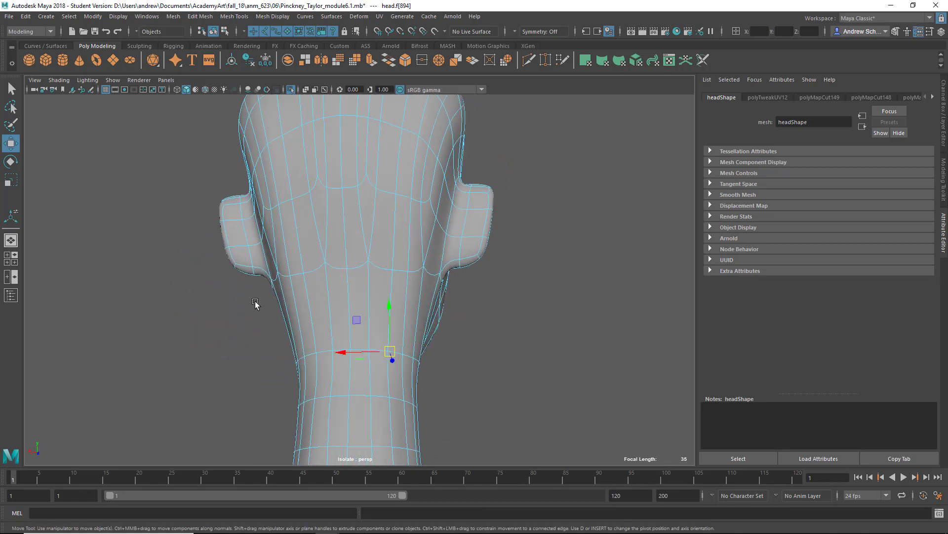
{"action": "left_click_drag", "start_coordinate": [388, 275], "coordinate": [543, 299], "text": "alt"}
{"action": "left_click_drag", "start_coordinate": [352, 334], "coordinate": [417, 332], "text": "alt"}
{"action": "scroll", "coordinate": [407, 322], "scroll_direction": "down", "scroll_amount": 3}
{"action": "right_click_drag", "start_coordinate": [417, 255], "coordinate": [489, 236]}
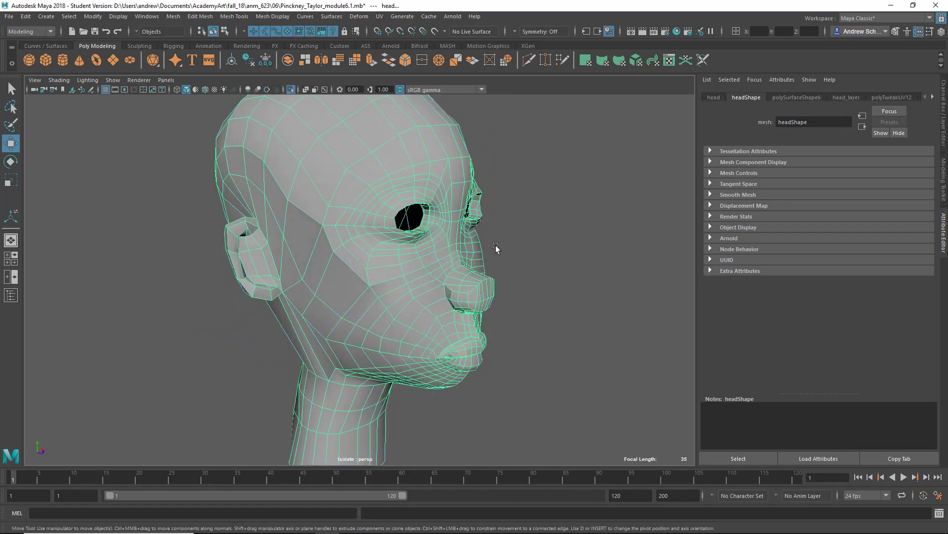
Run Mesh Cleanup on the head for lamina faces, nonmanifold normals and geometry, zero-length edges and zero-area faces, with tolerances of 0.000010.
{"action": "left_click_drag", "start_coordinate": [369, 308], "coordinate": [407, 312], "text": "alt"}
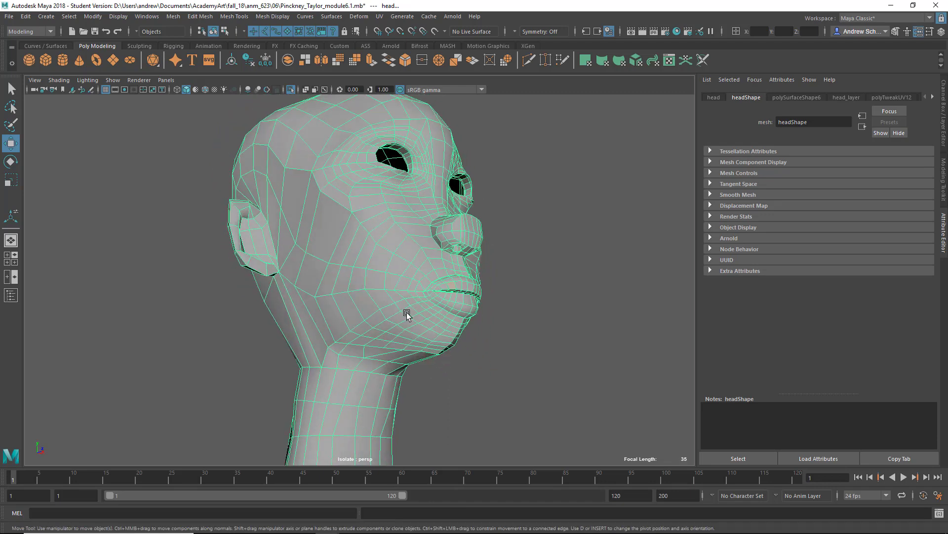
{"action": "left_click", "coordinate": [506, 343]}
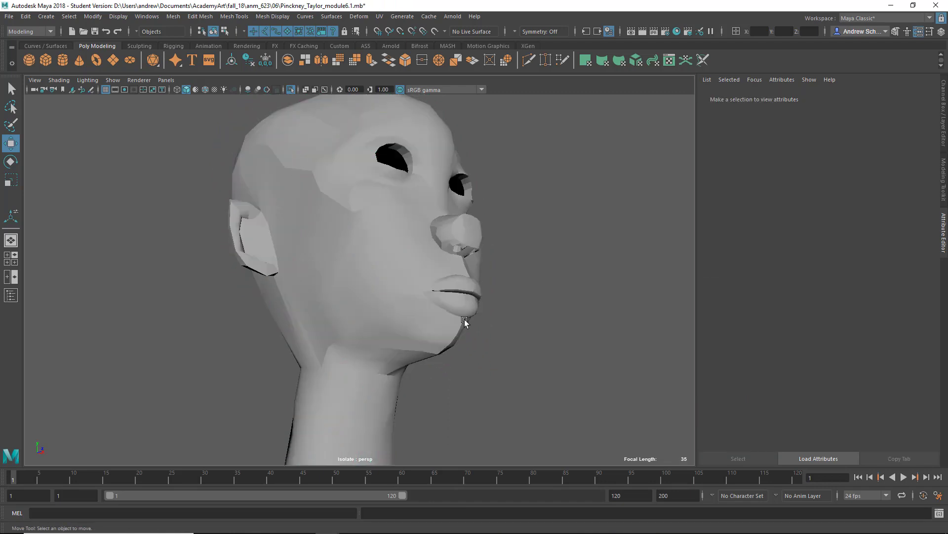
{"action": "left_click", "coordinate": [465, 321]}
{"action": "left_click", "coordinate": [173, 16]}
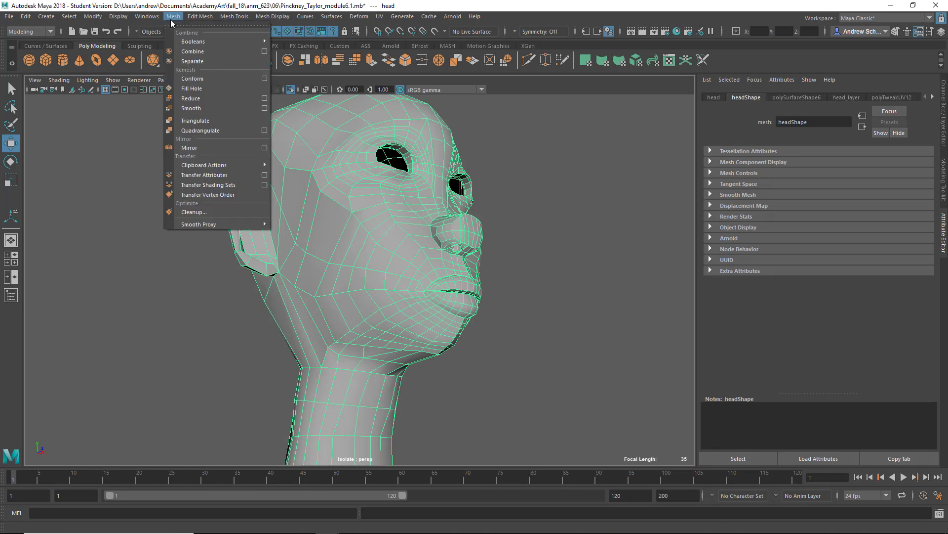
{"action": "left_click", "coordinate": [213, 217]}
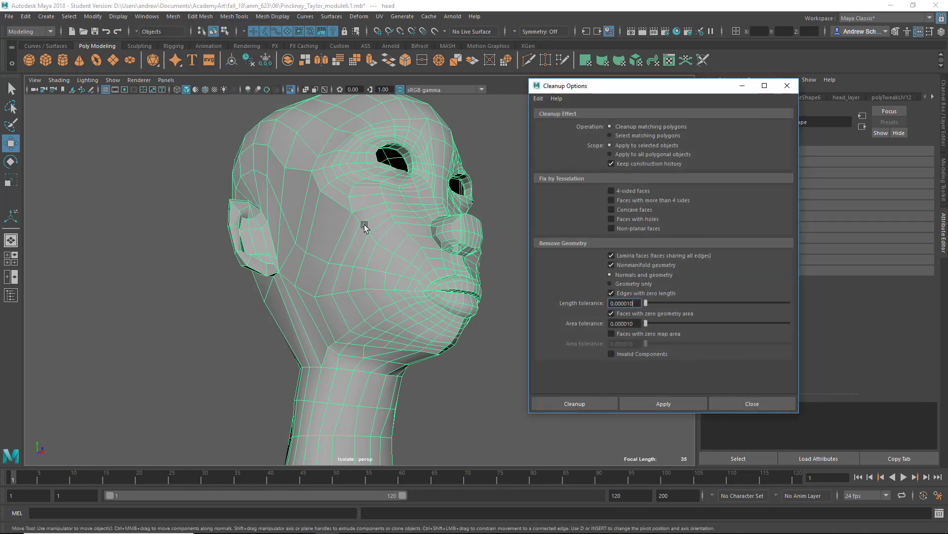
{"action": "left_click", "coordinate": [659, 404]}
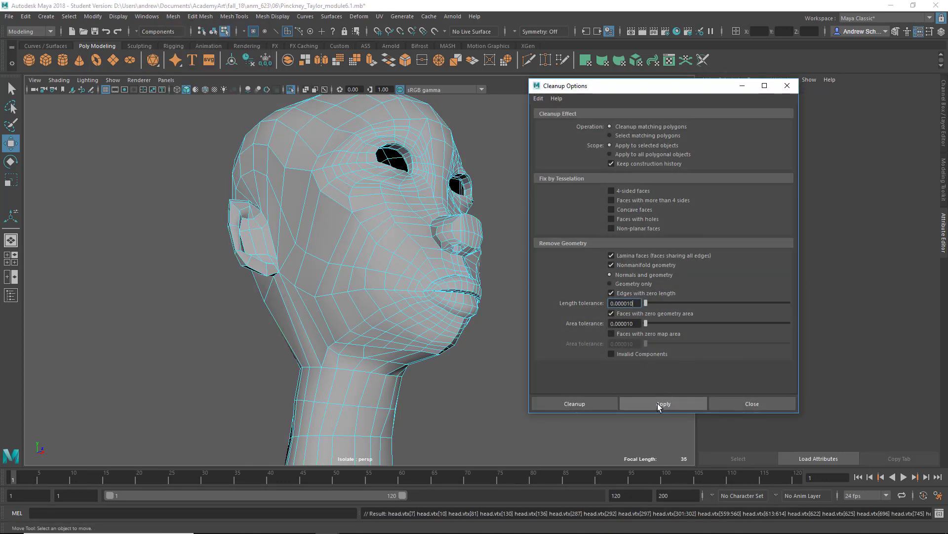
Return the head to object mode, apply the same cleanup again and close the cleanup options.
{"action": "right_click_drag", "start_coordinate": [435, 272], "coordinate": [482, 239]}
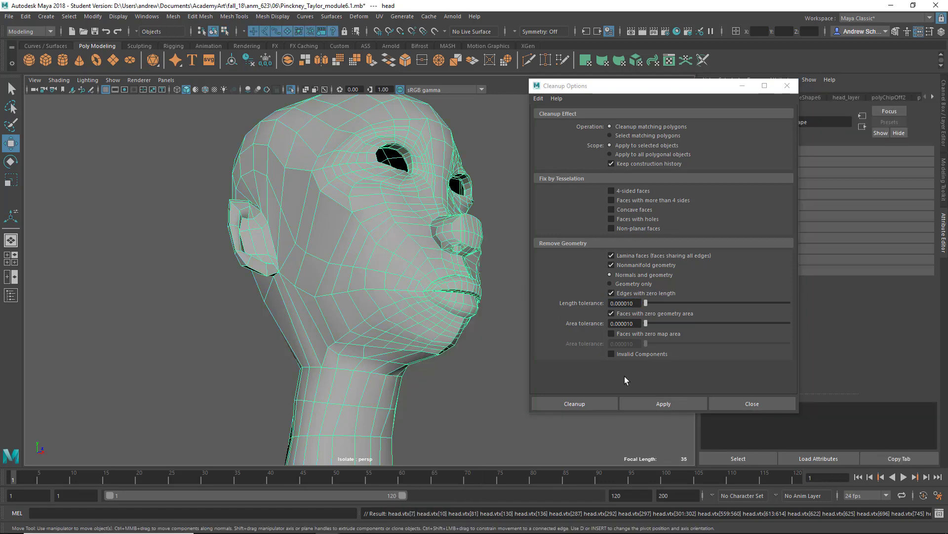
{"action": "left_click", "coordinate": [639, 402]}
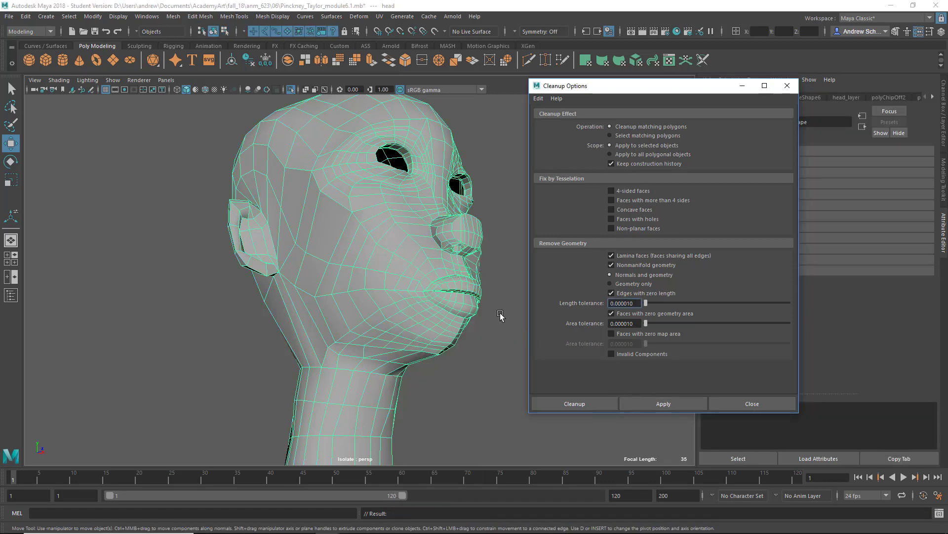
{"action": "left_click", "coordinate": [501, 316]}
{"action": "left_click", "coordinate": [724, 403]}
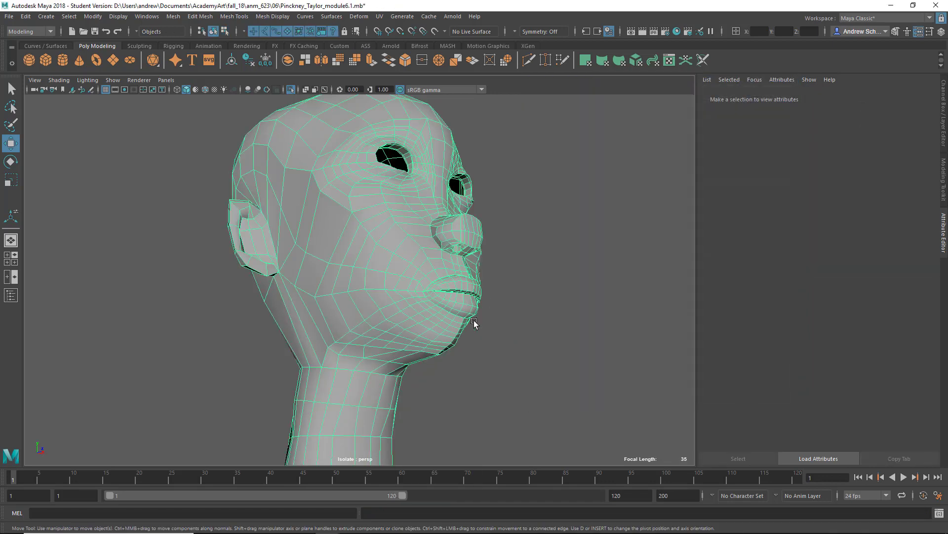
Examine the cleaned head from the side, back and front in smooth preview, and return to the unsmoothed display.
{"action": "left_click", "coordinate": [474, 323]}
{"action": "left_click_drag", "start_coordinate": [475, 324], "coordinate": [416, 188], "text": "alt"}
{"action": "left_click_drag", "start_coordinate": [493, 232], "coordinate": [454, 95], "text": "alt"}
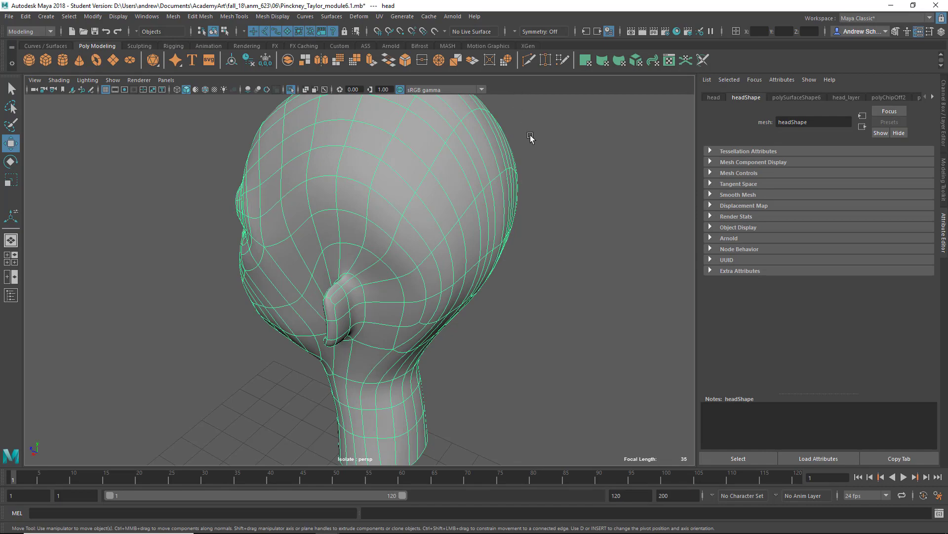
{"action": "left_click_drag", "start_coordinate": [529, 142], "coordinate": [711, 124], "text": "alt"}
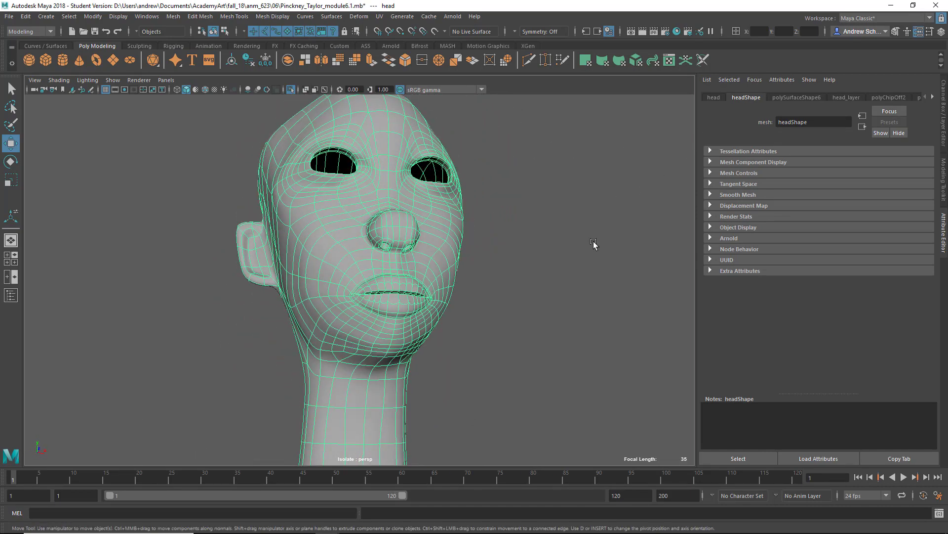
{"action": "key", "text": "1"}
{"action": "key", "text": "3"}
{"action": "right_click_drag", "start_coordinate": [336, 327], "coordinate": [473, 342], "text": "alt"}
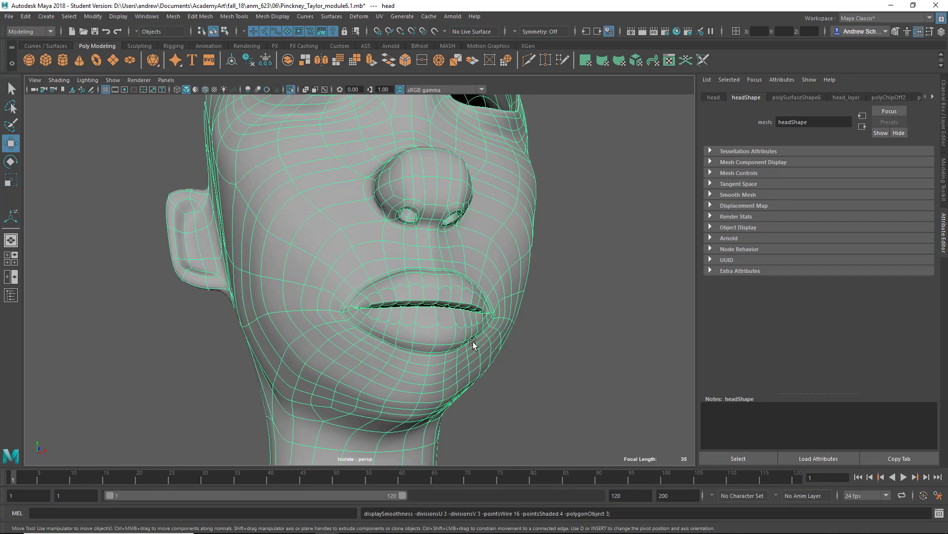
{"action": "key", "text": "1"}
Move one face of the cleaned head's upper lip upward as an attachment test, undo it, and inspect the mouth.
{"action": "right_click_drag", "start_coordinate": [432, 262], "coordinate": [433, 279]}
{"action": "left_click", "coordinate": [430, 294]}
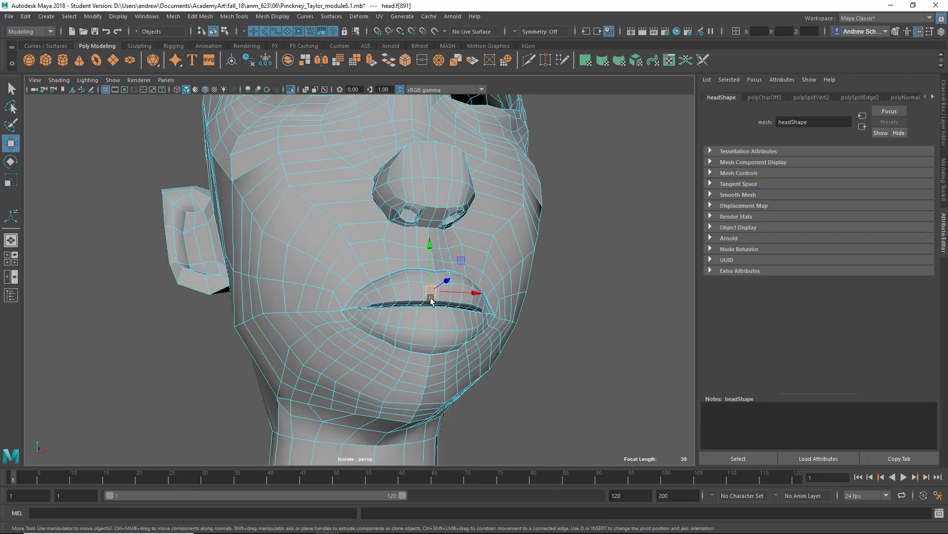
{"action": "left_click_drag", "start_coordinate": [430, 296], "coordinate": [433, 271]}
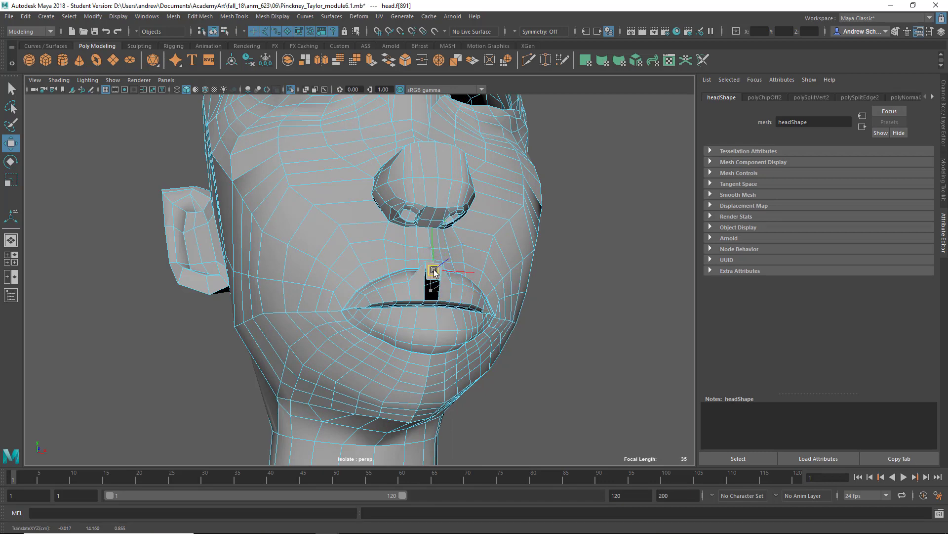
{"action": "left_click_drag", "start_coordinate": [536, 328], "coordinate": [457, 325], "text": "alt"}
{"action": "right_click_drag", "start_coordinate": [457, 325], "coordinate": [595, 326], "text": "alt"}
{"action": "middle_click_drag", "start_coordinate": [461, 282], "coordinate": [520, 322], "text": "alt"}
{"action": "left_click_drag", "start_coordinate": [496, 316], "coordinate": [527, 320], "text": "alt"}
{"action": "scroll", "coordinate": [396, 258], "scroll_direction": "down", "scroll_amount": 10}
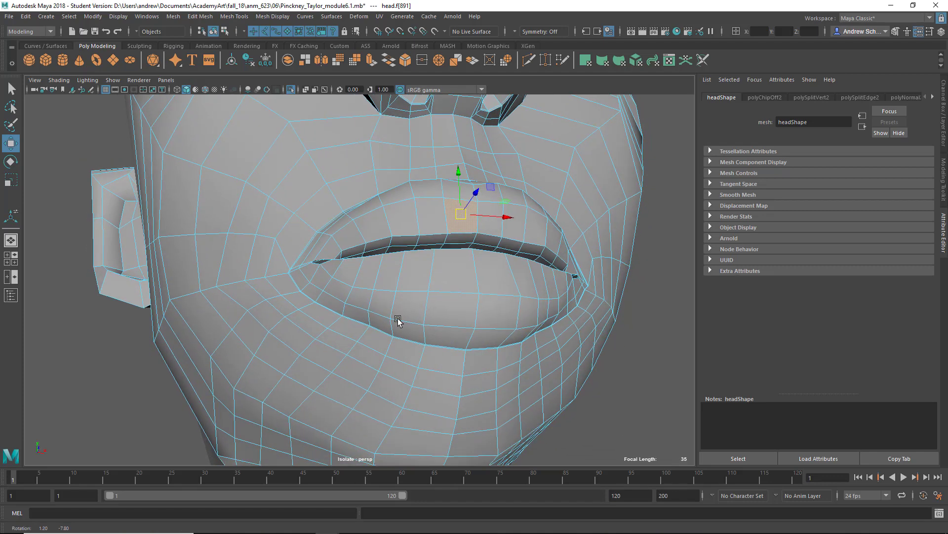
{"action": "scroll", "coordinate": [334, 269], "scroll_direction": "down", "scroll_amount": 3}
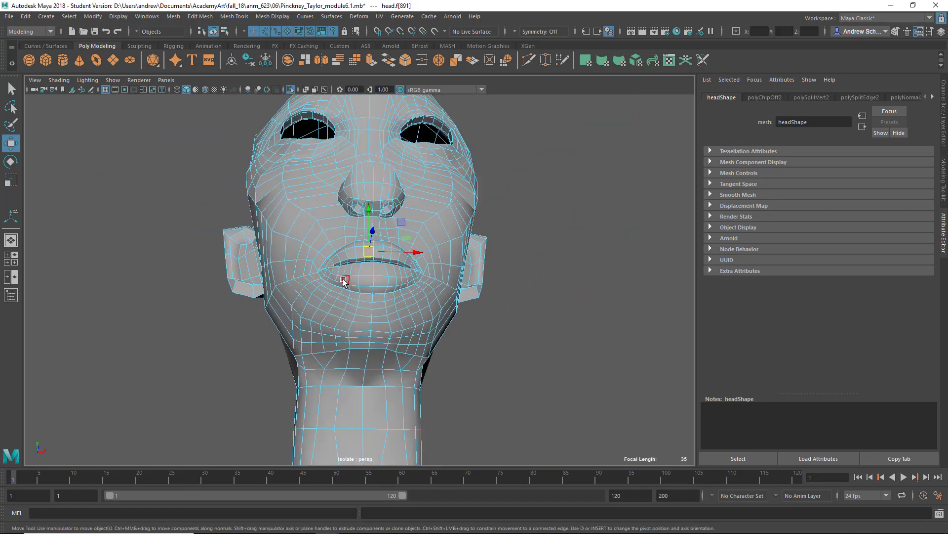
Select all of the head's vertices and merge them with a distance threshold of 0.005.
{"action": "right_click_drag", "start_coordinate": [344, 251], "coordinate": [302, 248]}
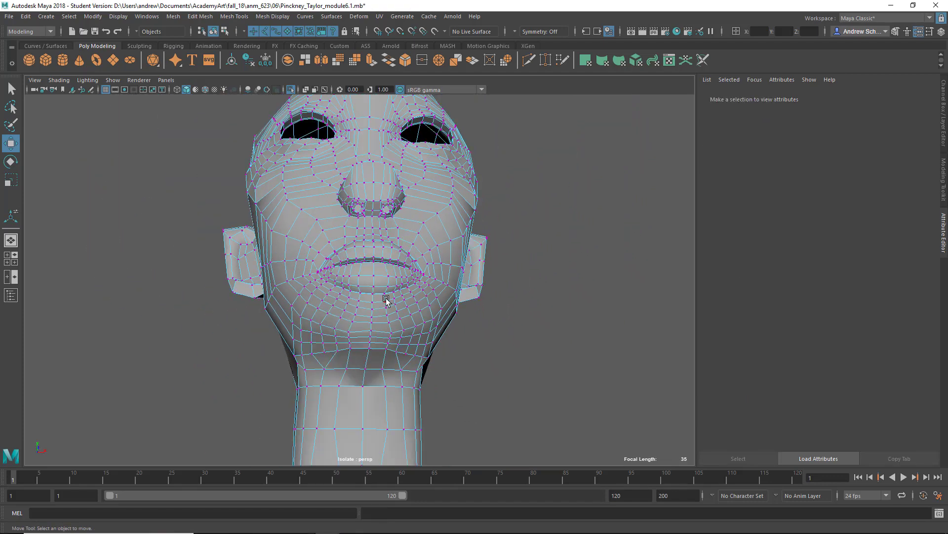
{"action": "scroll", "coordinate": [386, 298], "scroll_direction": "down", "scroll_amount": 3}
{"action": "left_click_drag", "start_coordinate": [415, 301], "coordinate": [479, 395], "text": "alt"}
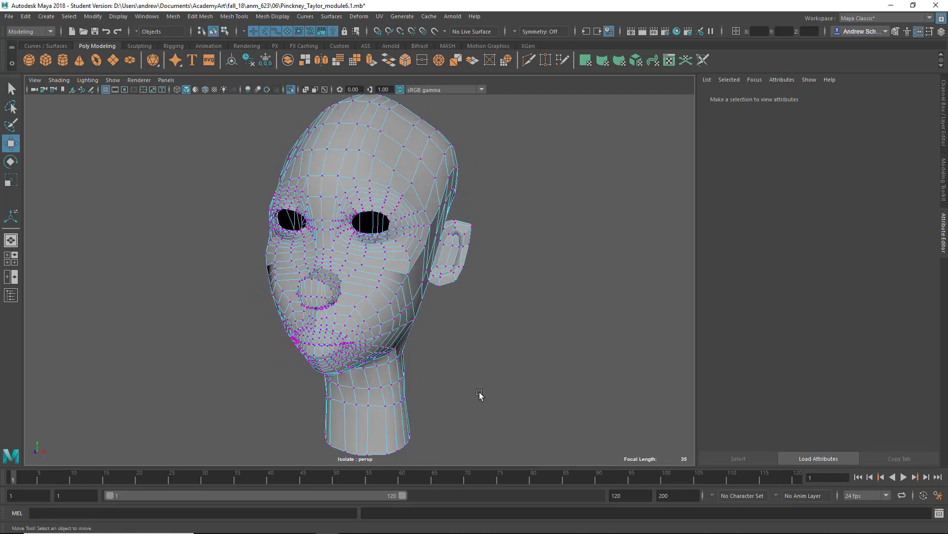
{"action": "scroll", "coordinate": [523, 439], "scroll_direction": "down", "scroll_amount": 2}
{"action": "left_click_drag", "start_coordinate": [253, 140], "coordinate": [506, 434]}
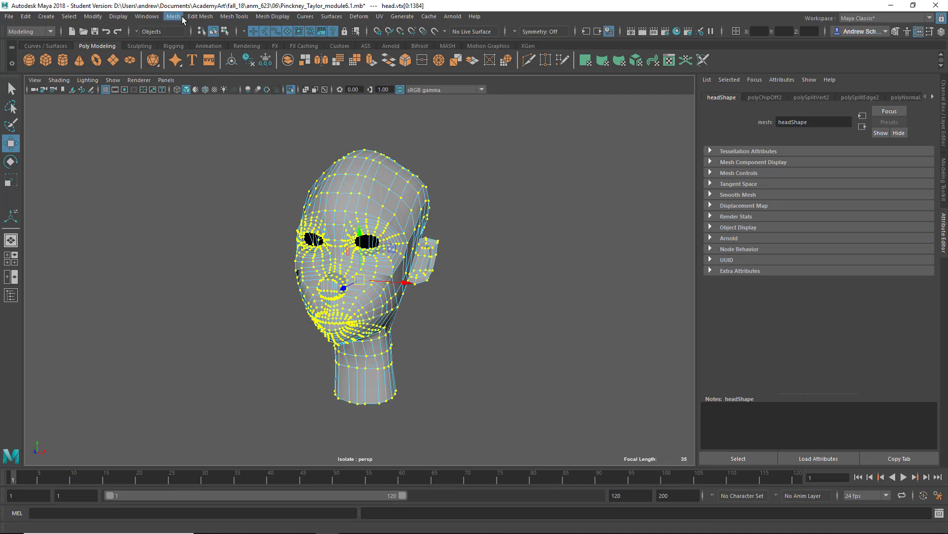
{"action": "left_click", "coordinate": [181, 18]}
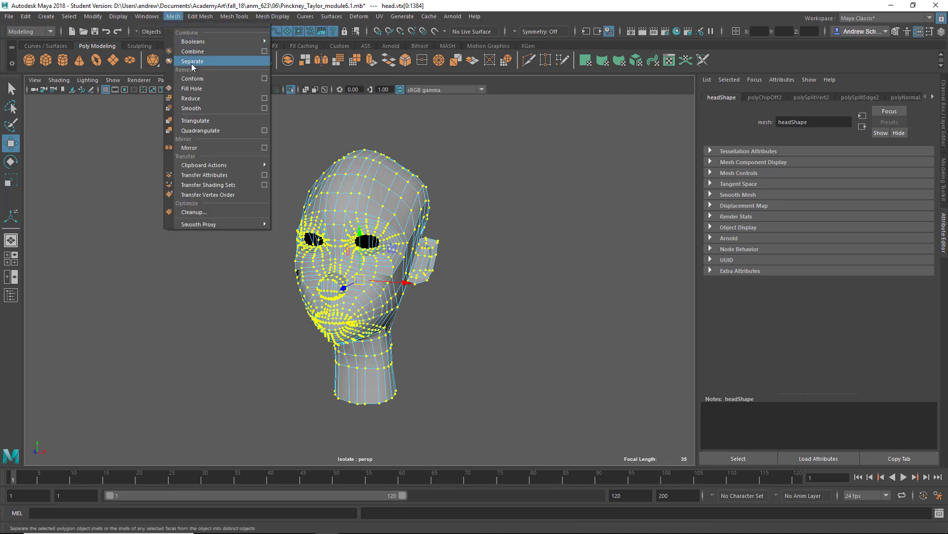
{"action": "mouse_move", "coordinate": [198, 18]}
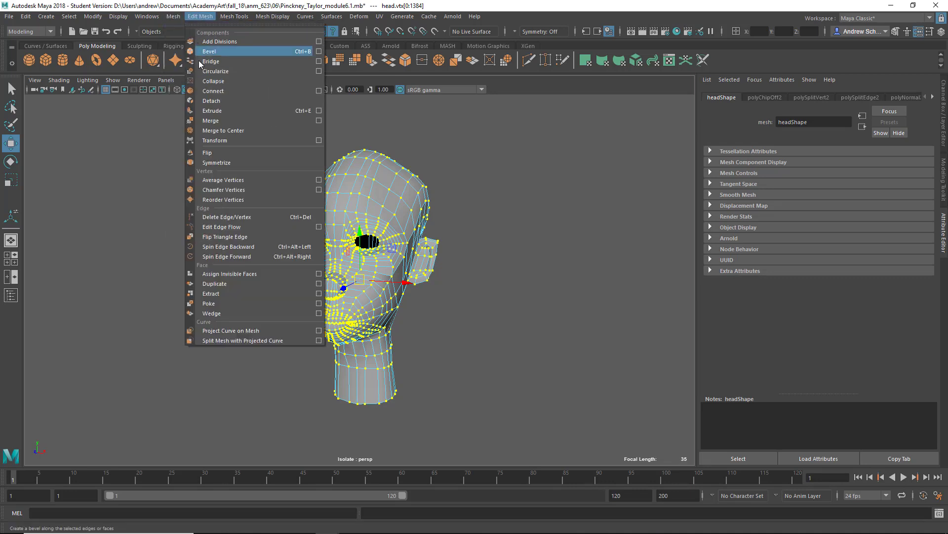
{"action": "left_click", "coordinate": [225, 122]}
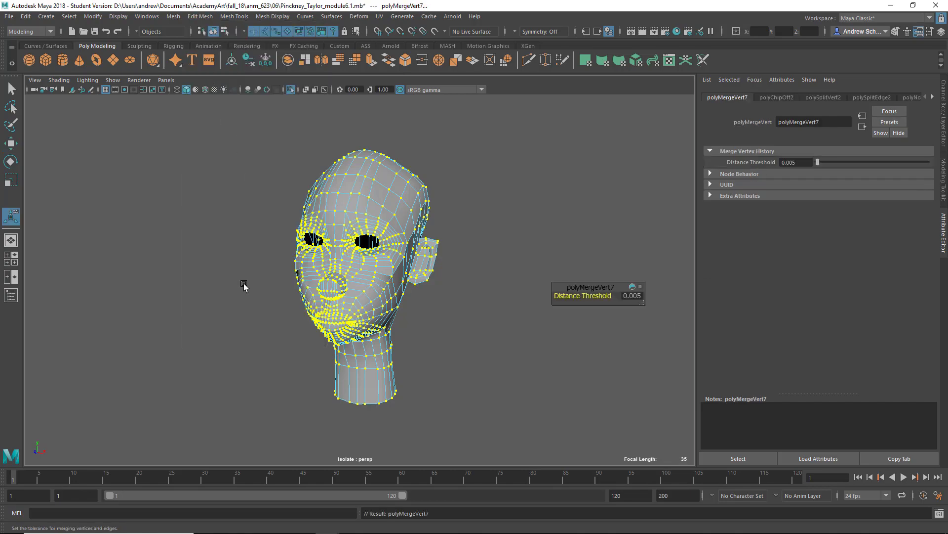
Move a central face at the upper lip's lower edge upward to test the merged mesh, and undo the move.
{"action": "scroll", "coordinate": [530, 269], "scroll_direction": "up", "scroll_amount": 5}
{"action": "left_click_drag", "start_coordinate": [495, 303], "coordinate": [406, 264], "text": "alt"}
{"action": "right_click_drag", "start_coordinate": [406, 264], "coordinate": [403, 276]}
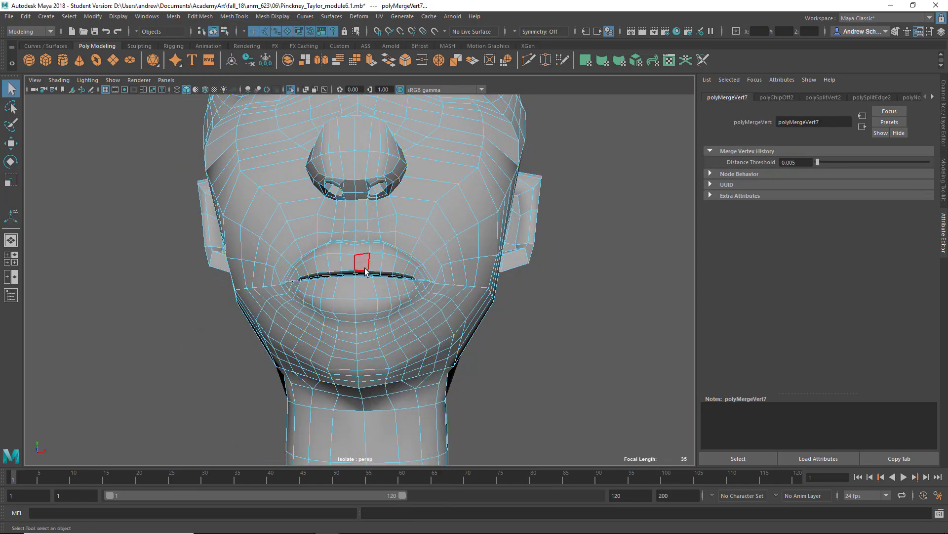
{"action": "left_click", "coordinate": [370, 265]}
{"action": "key", "text": "w"}
{"action": "left_click_drag", "start_coordinate": [371, 271], "coordinate": [361, 254]}
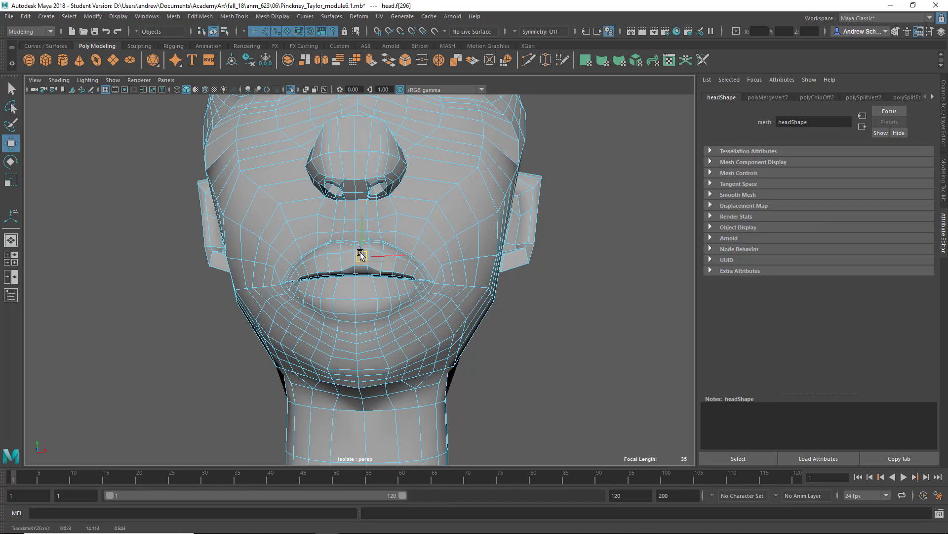
{"action": "key", "text": "ctrl+z"}
Return the head to object mode and turn on its smooth mesh preview.
{"action": "right_click_drag", "start_coordinate": [297, 229], "coordinate": [358, 193]}
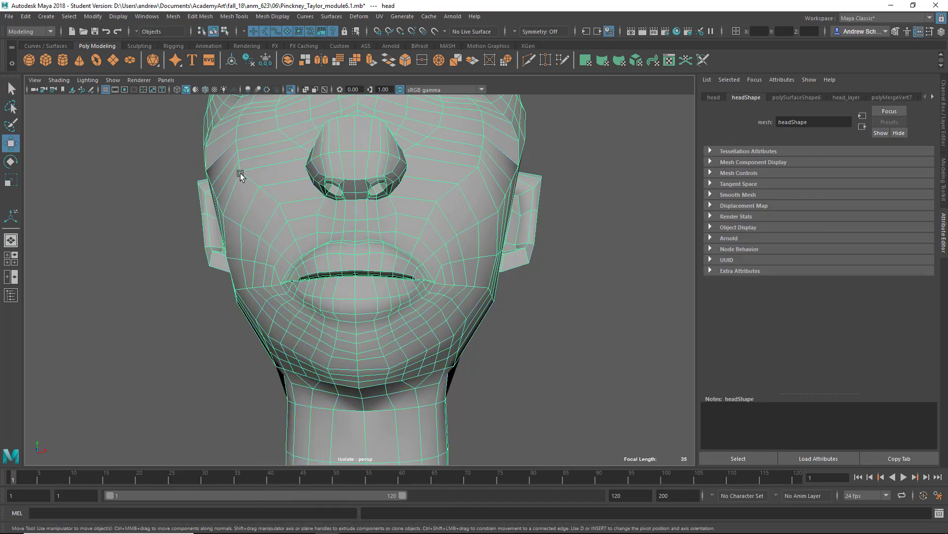
{"action": "left_click", "coordinate": [93, 16]}
{"action": "mouse_move", "coordinate": [78, 17]}
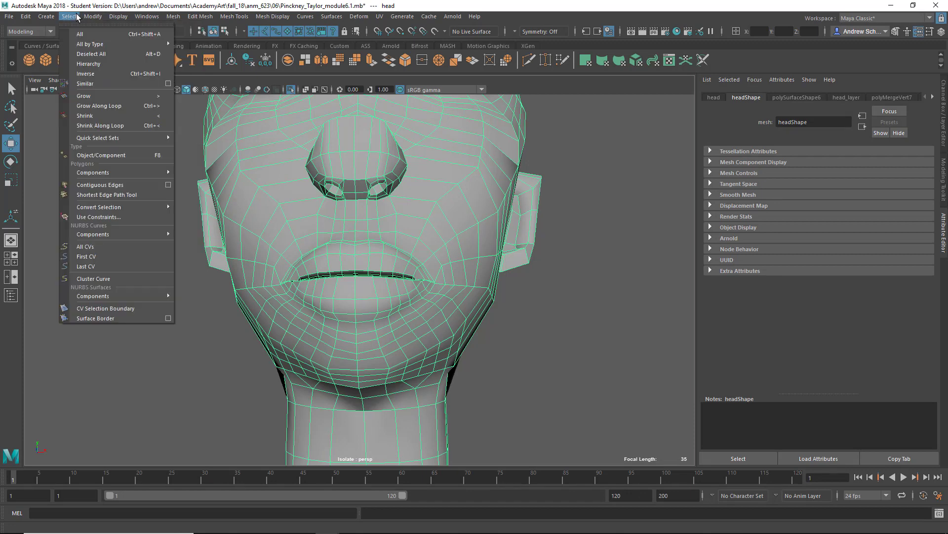
{"action": "left_click", "coordinate": [460, 75]}
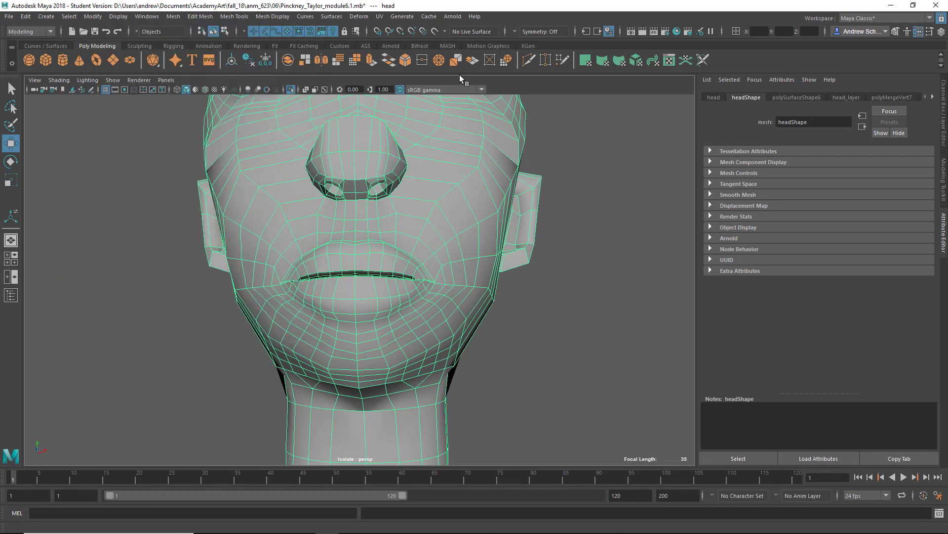
{"action": "key", "text": "3"}
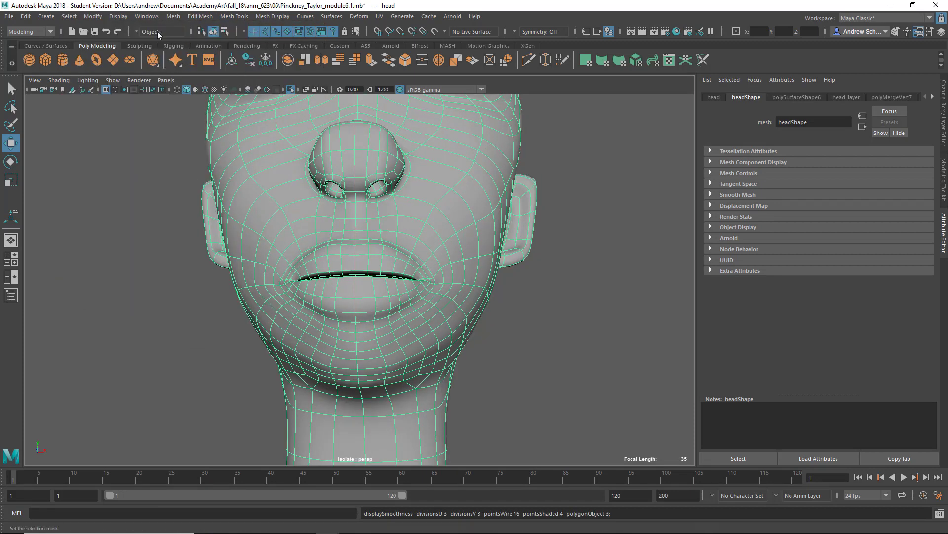
Try Mesh Cleanup on the head for lamina, nonmanifold, zero-length and zero-area geometry at 0.000010 tolerances, undo it and close the options.
{"action": "mouse_move", "coordinate": [174, 16]}
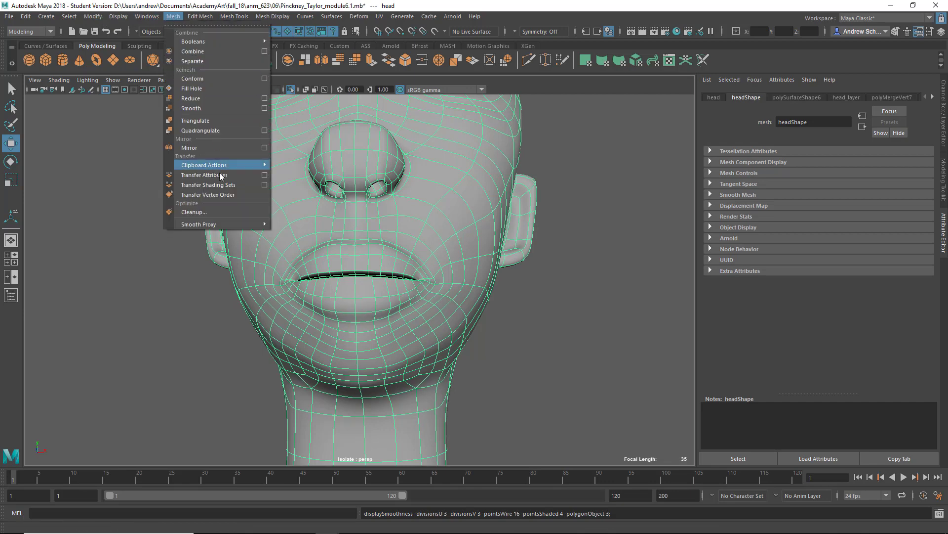
{"action": "left_click", "coordinate": [268, 211]}
{"action": "left_click", "coordinate": [648, 403]}
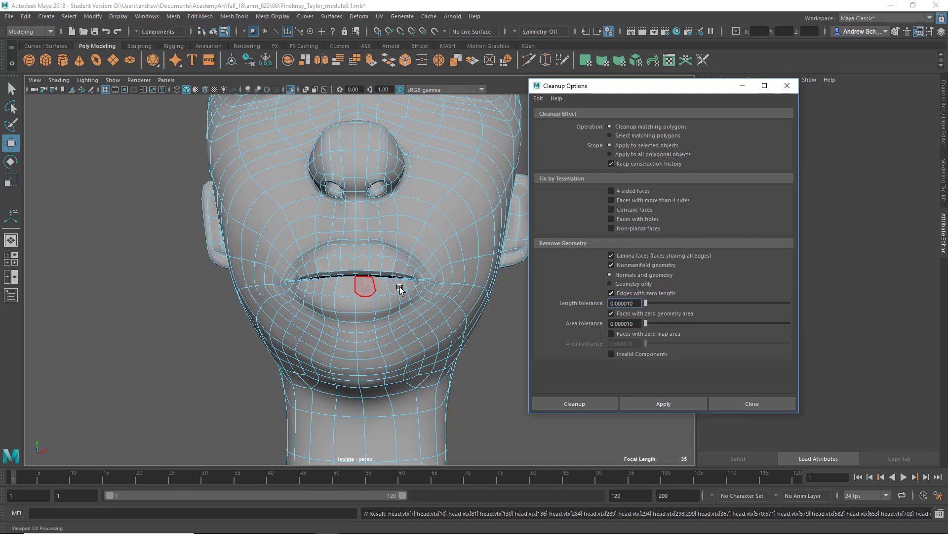
{"action": "left_click", "coordinate": [334, 78]}
{"action": "key", "text": "ctrl+z"}
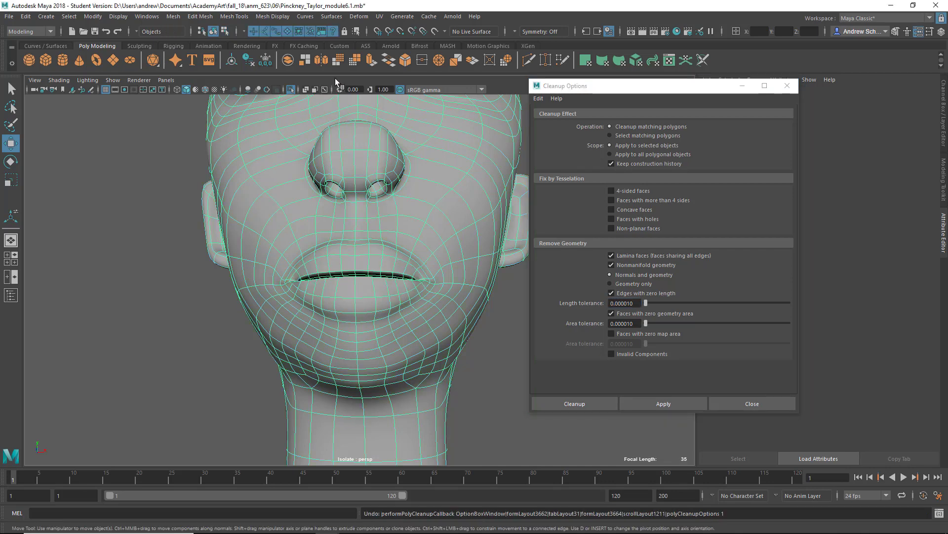
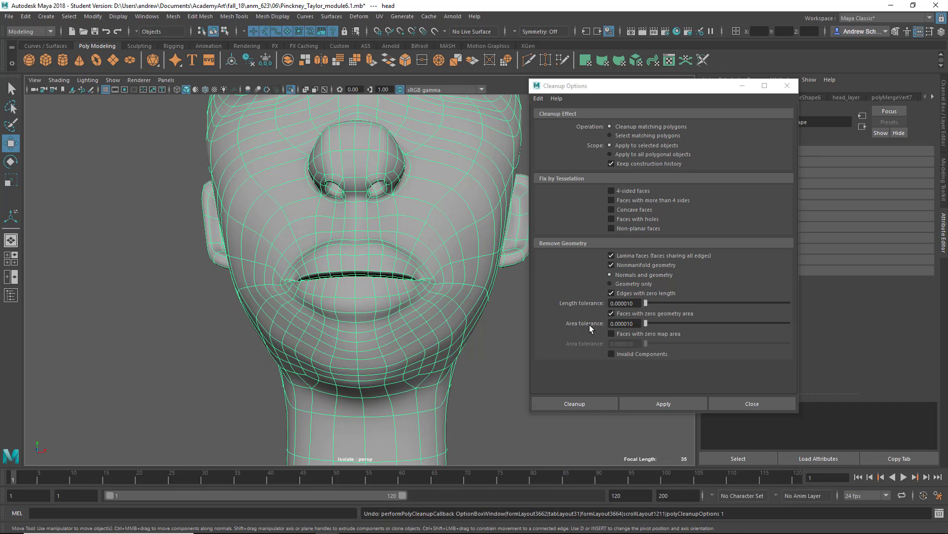
{"action": "left_click", "coordinate": [740, 403]}
Turn off smooth preview and, from inside the head, delete the first wide band of faces lining the mouth.
{"action": "mouse_move", "coordinate": [494, 354]}
{"action": "left_mouse_down", "text": "alt"}
{"action": "mouse_move", "coordinate": [451, 360]}
{"action": "mouse_move", "coordinate": [547, 362]}
{"action": "mouse_move", "coordinate": [677, 322]}
{"action": "mouse_move", "coordinate": [525, 364]}
{"action": "mouse_move", "coordinate": [510, 360]}
{"action": "left_mouse_up", "text": "alt"}
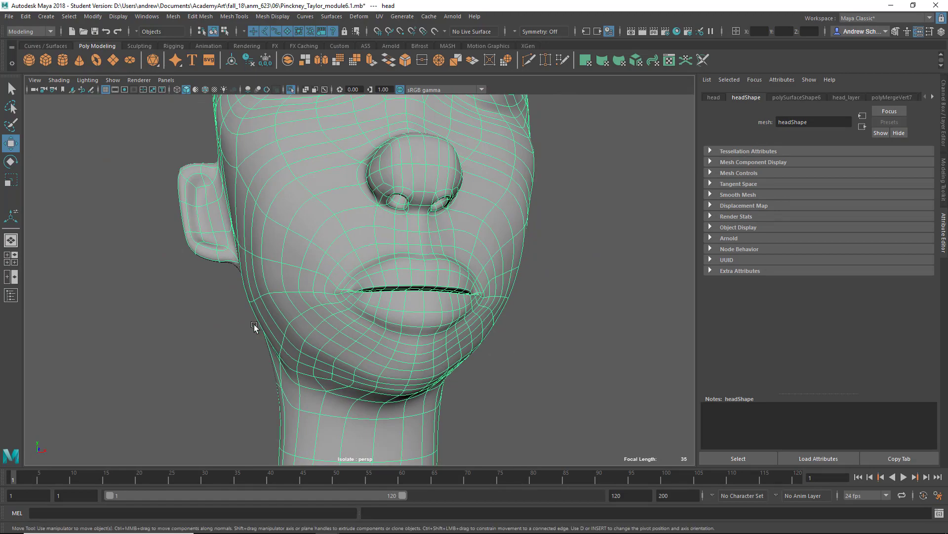
{"action": "left_click_drag", "start_coordinate": [255, 327], "coordinate": [381, 356], "text": "alt"}
{"action": "left_click_drag", "start_coordinate": [311, 257], "coordinate": [357, 402], "text": "alt"}
{"action": "right_click_drag", "start_coordinate": [358, 402], "coordinate": [429, 351], "text": "alt"}
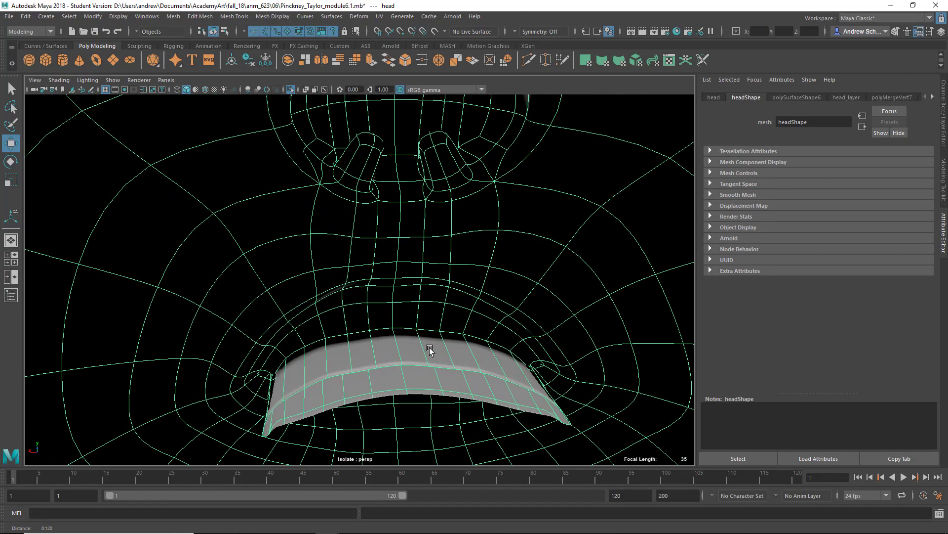
{"action": "key", "text": "1"}
{"action": "mouse_move", "coordinate": [369, 372]}
{"action": "right_mouse_down", "text": "alt"}
{"action": "mouse_move", "coordinate": [366, 303]}
{"action": "mouse_move", "coordinate": [366, 364]}
{"action": "right_mouse_up", "text": "alt"}
{"action": "right_click_drag", "start_coordinate": [367, 280], "coordinate": [370, 313], "text": "shift"}
{"action": "right_click_drag", "start_coordinate": [371, 251], "coordinate": [368, 282]}
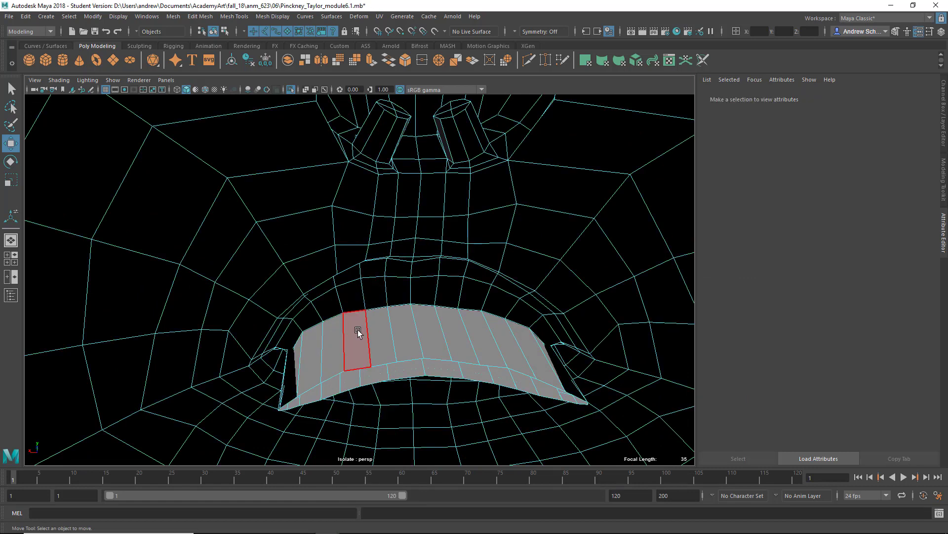
{"action": "left_click", "coordinate": [378, 329]}
{"action": "double_click", "coordinate": [383, 330]}
{"action": "key", "text": "Delete"}
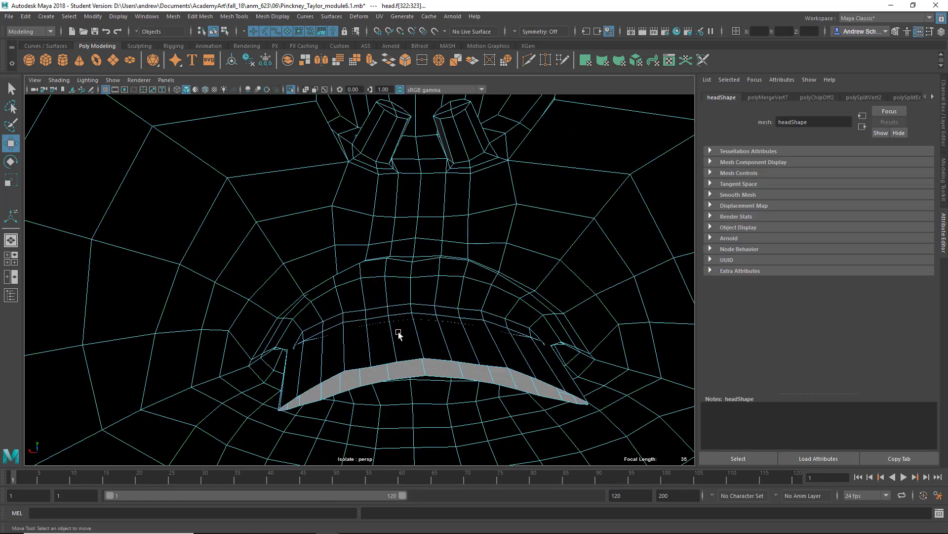
Delete the next two overlapping bands of faces that span the mouth opening inside the head.
{"action": "left_click", "coordinate": [364, 355]}
{"action": "left_click", "coordinate": [390, 354], "text": "shift"}
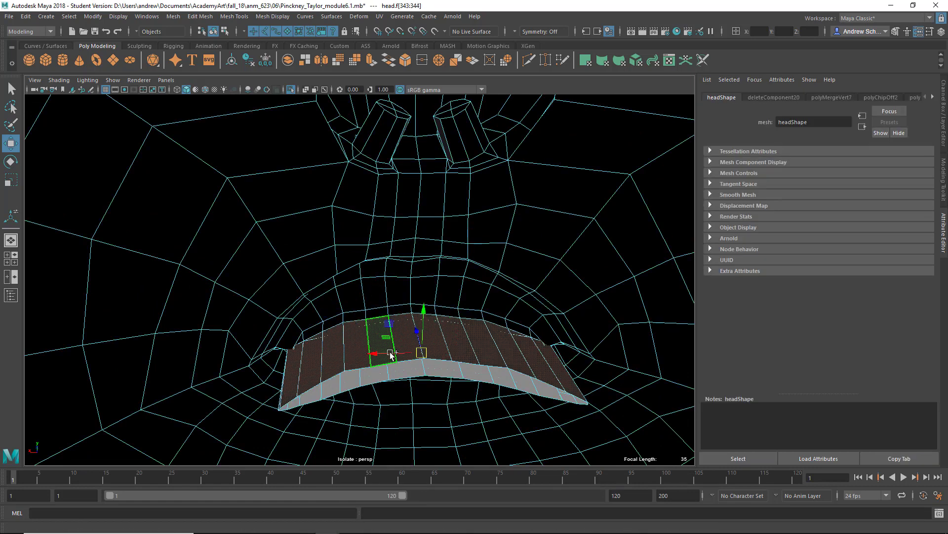
{"action": "key", "text": "Delete"}
{"action": "left_click", "coordinate": [391, 356]}
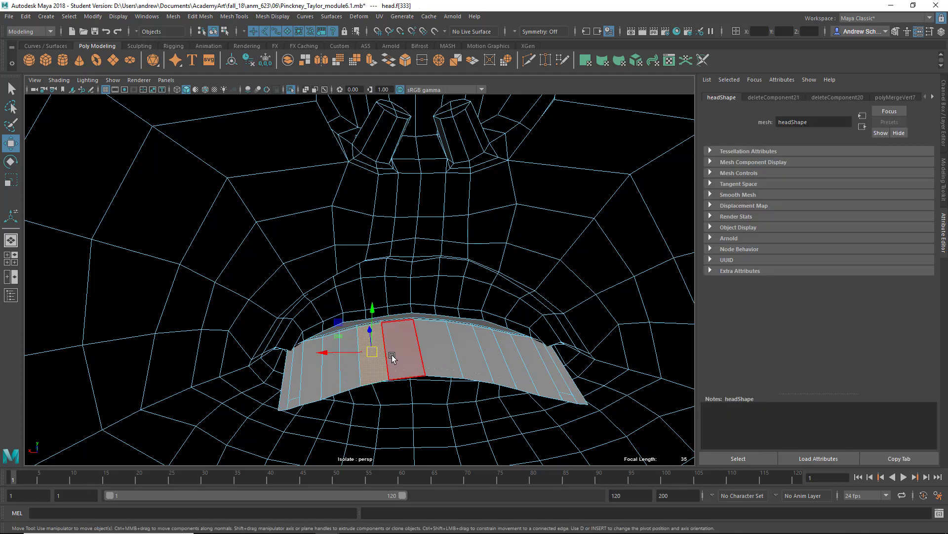
{"action": "left_click", "coordinate": [396, 351], "text": "shift"}
{"action": "key", "text": "Delete"}
Delete the remaining wide band of faces behind the lips and the narrow loose strip along its lower edge.
{"action": "left_click", "coordinate": [395, 354]}
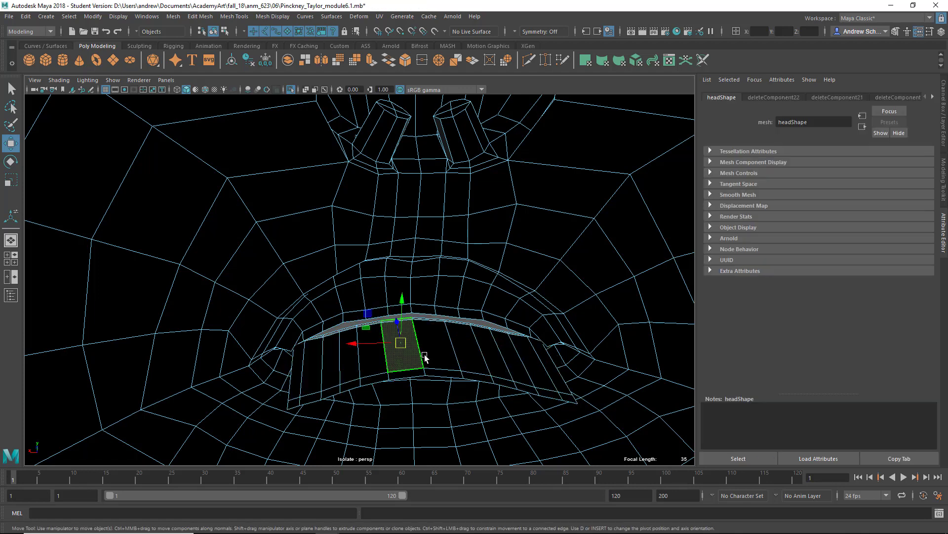
{"action": "left_click", "coordinate": [436, 356], "text": "shift"}
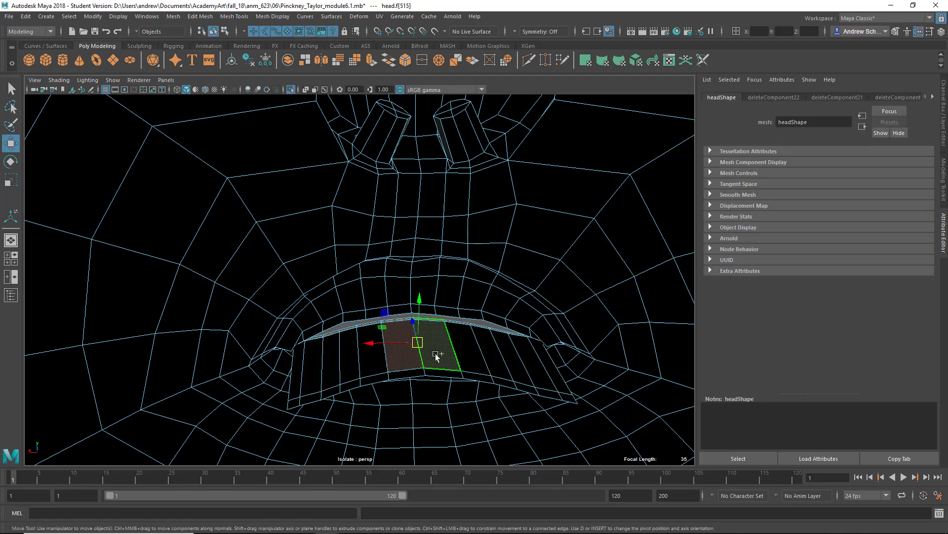
{"action": "left_click", "coordinate": [463, 353], "text": "shift"}
{"action": "double_click", "coordinate": [463, 353], "text": "shift"}
{"action": "key", "text": "Delete"}
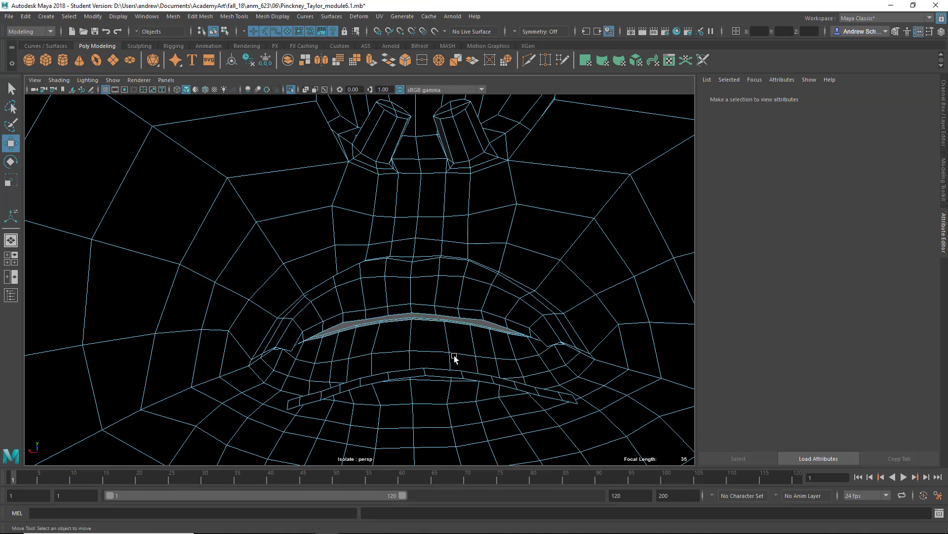
{"action": "left_click", "coordinate": [427, 374]}
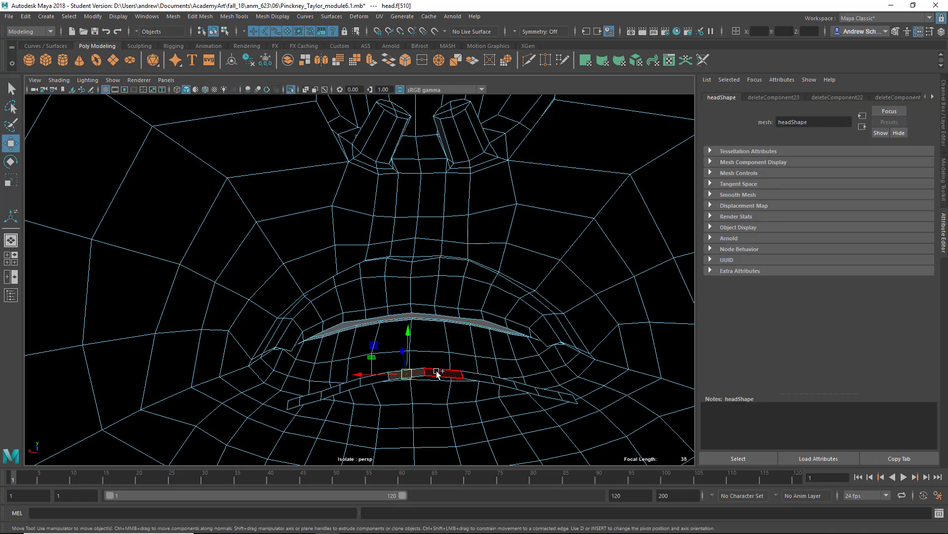
{"action": "double_click", "coordinate": [437, 374], "text": "shift"}
{"action": "key", "text": "Delete"}
From the front of the face, delete the strip of faces along the upper lip's inner rim.
{"action": "scroll", "coordinate": [350, 387], "scroll_direction": "up", "scroll_amount": 10}
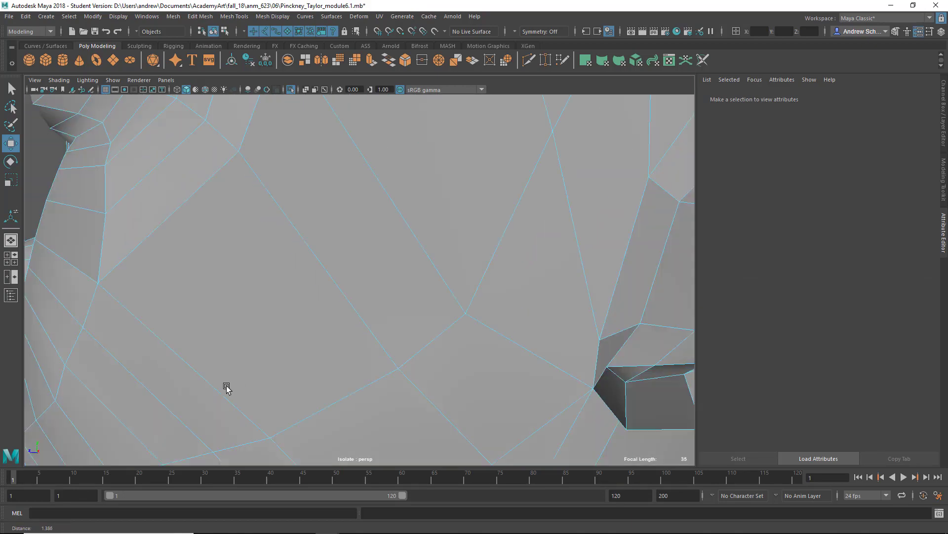
{"action": "right_click_drag", "start_coordinate": [227, 388], "coordinate": [174, 390], "text": "alt"}
{"action": "left_click_drag", "start_coordinate": [174, 390], "coordinate": [265, 361], "text": "alt"}
{"action": "right_click_drag", "start_coordinate": [195, 358], "coordinate": [365, 354], "text": "alt"}
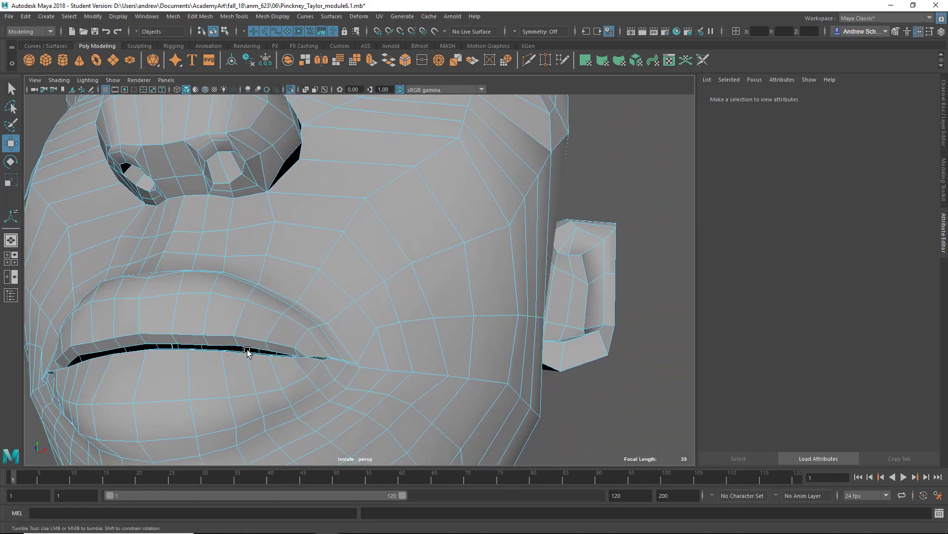
{"action": "left_click_drag", "start_coordinate": [248, 354], "coordinate": [252, 349], "text": "alt"}
{"action": "left_click", "coordinate": [242, 317]}
{"action": "key", "text": "q"}
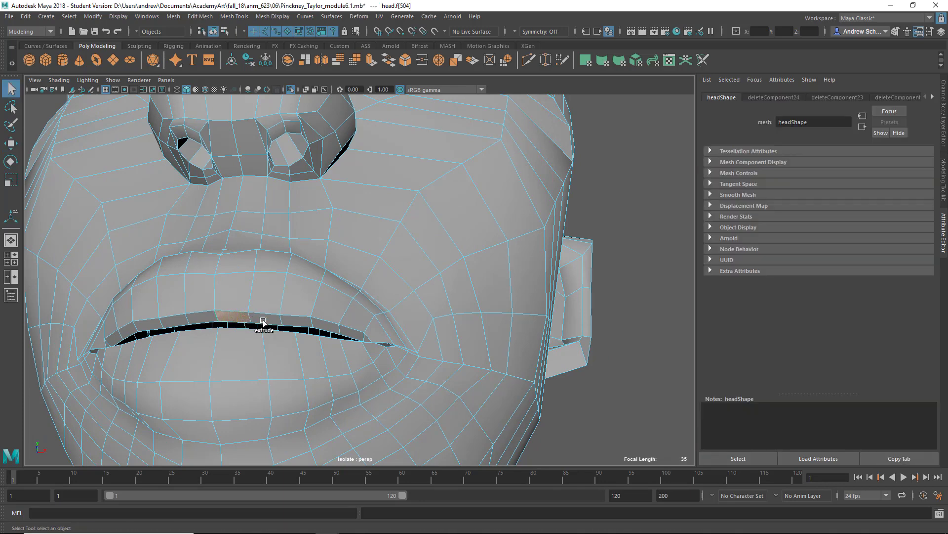
{"action": "double_click", "coordinate": [263, 320], "text": "shift"}
{"action": "left_click_drag", "start_coordinate": [247, 345], "coordinate": [245, 364], "text": "alt"}
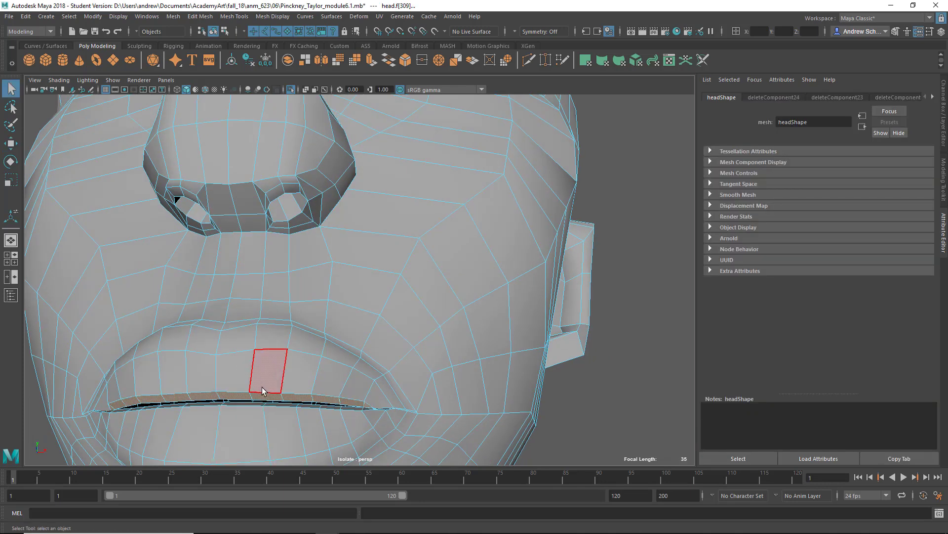
{"action": "key", "text": "Delete"}
Delete the thin strip of faces along the lower lip's inner rim.
{"action": "left_click_drag", "start_coordinate": [214, 405], "coordinate": [235, 435], "text": "alt"}
{"action": "middle_click_drag", "start_coordinate": [236, 437], "coordinate": [237, 319], "text": "alt"}
{"action": "left_click_drag", "start_coordinate": [217, 314], "coordinate": [244, 410], "text": "alt"}
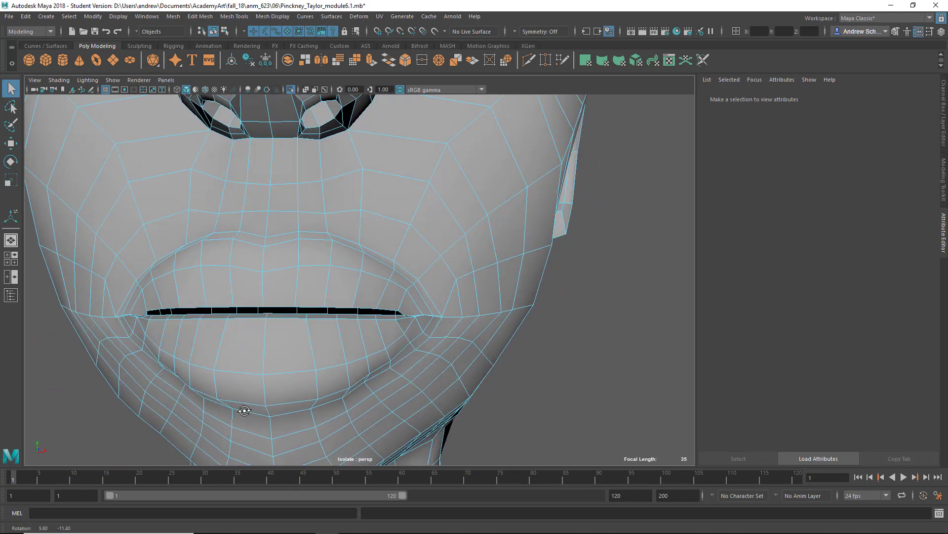
{"action": "double_click", "coordinate": [243, 315]}
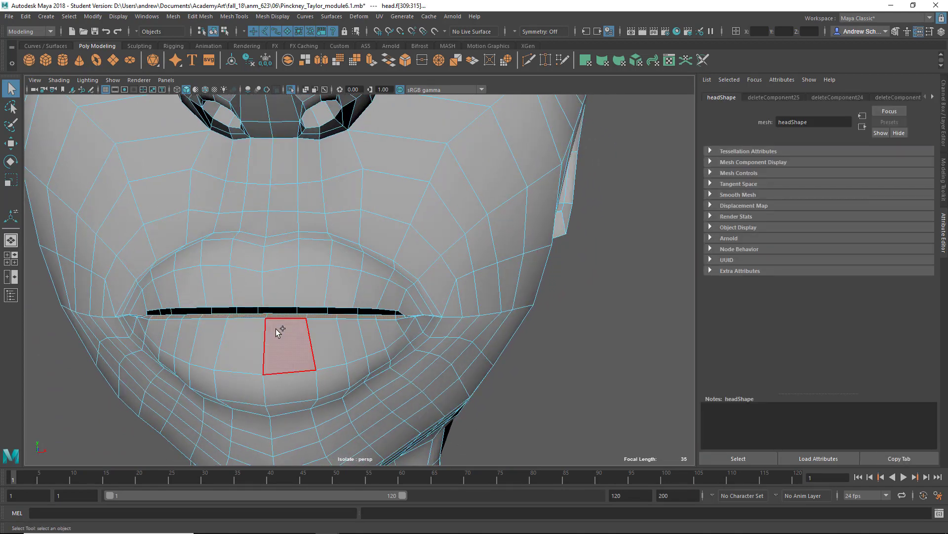
{"action": "left_click", "coordinate": [357, 393]}
{"action": "mouse_move", "coordinate": [269, 346]}
{"action": "left_mouse_down", "text": "alt"}
{"action": "mouse_move", "coordinate": [250, 343]}
{"action": "mouse_move", "coordinate": [269, 346]}
{"action": "left_mouse_up", "text": "alt"}
Select the mouth opening's border edge loop to check both lip corners, and return the head to object mode.
{"action": "right_click_drag", "start_coordinate": [342, 331], "coordinate": [341, 225]}
{"action": "left_click", "coordinate": [395, 321]}
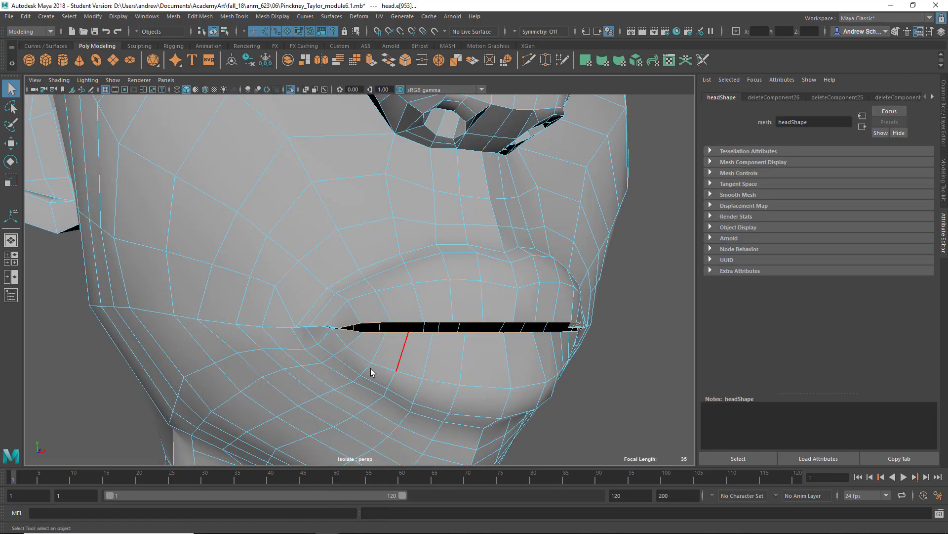
{"action": "left_click_drag", "start_coordinate": [372, 373], "coordinate": [313, 340], "text": "alt"}
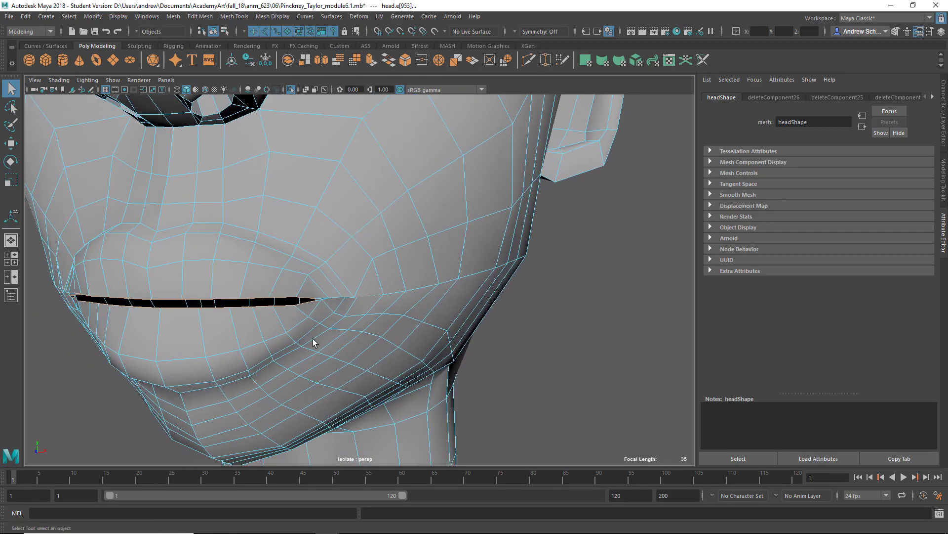
{"action": "right_click_drag", "start_coordinate": [313, 340], "coordinate": [350, 334], "text": "alt"}
{"action": "right_click_drag", "start_coordinate": [354, 250], "coordinate": [360, 239]}
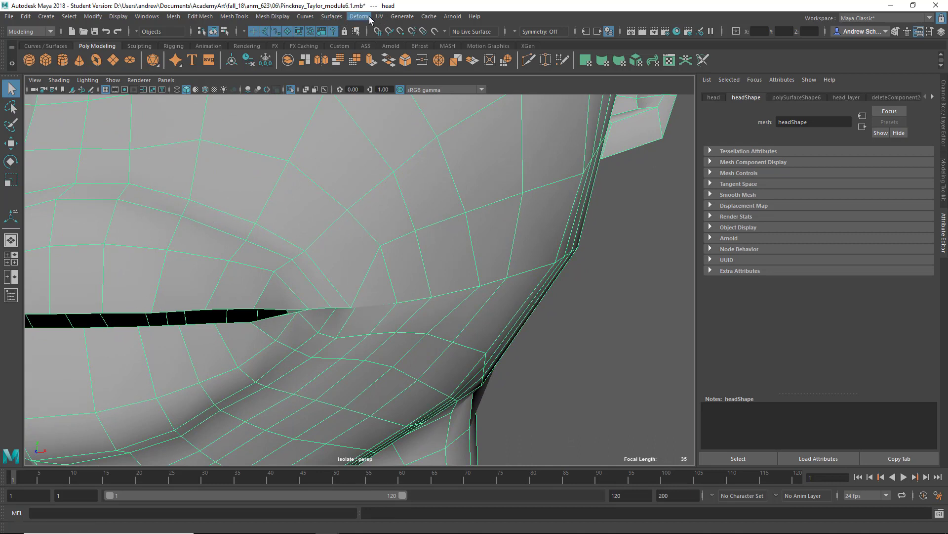
Start the Sculpt Geometry Tool on the head with its settings open and show the stroke reflection options.
{"action": "left_click", "coordinate": [332, 17]}
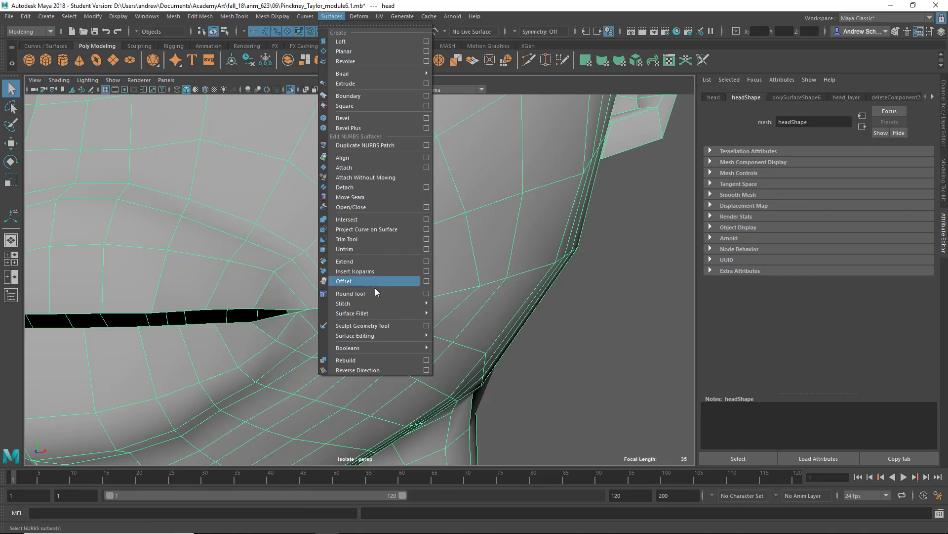
{"action": "left_click", "coordinate": [426, 327]}
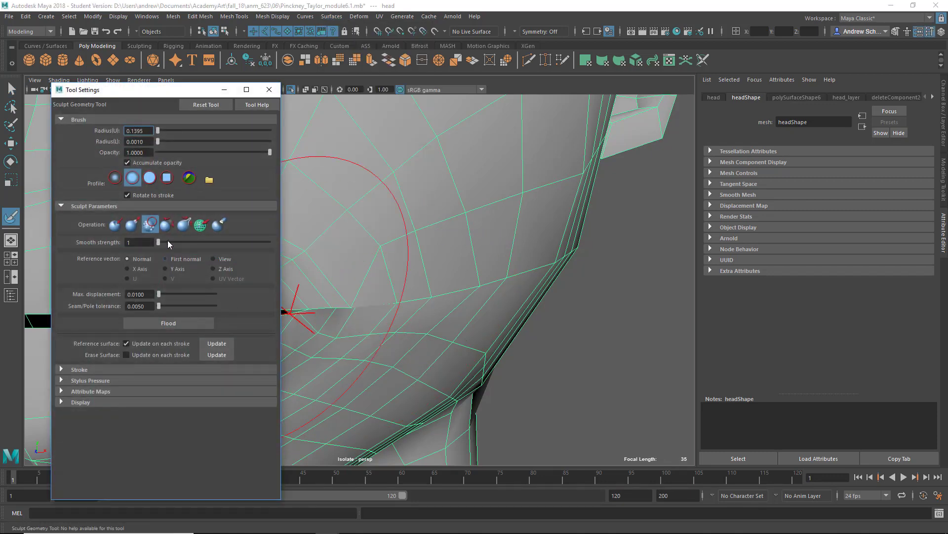
{"action": "left_click", "coordinate": [79, 369]}
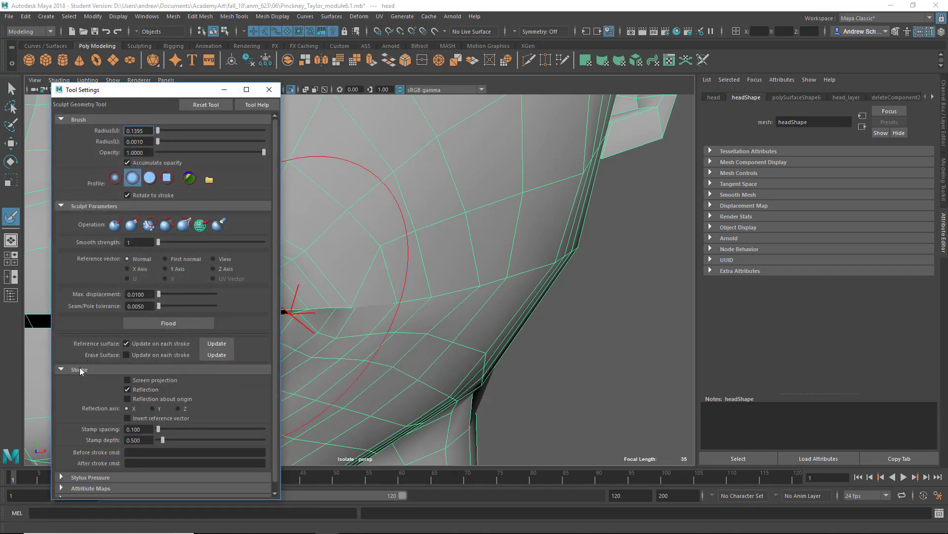
{"action": "middle_click_drag", "start_coordinate": [429, 330], "coordinate": [573, 324], "text": "alt"}
{"action": "right_click_drag", "start_coordinate": [565, 324], "coordinate": [400, 328], "text": "alt"}
{"action": "middle_click_drag", "start_coordinate": [499, 329], "coordinate": [501, 330], "text": "alt"}
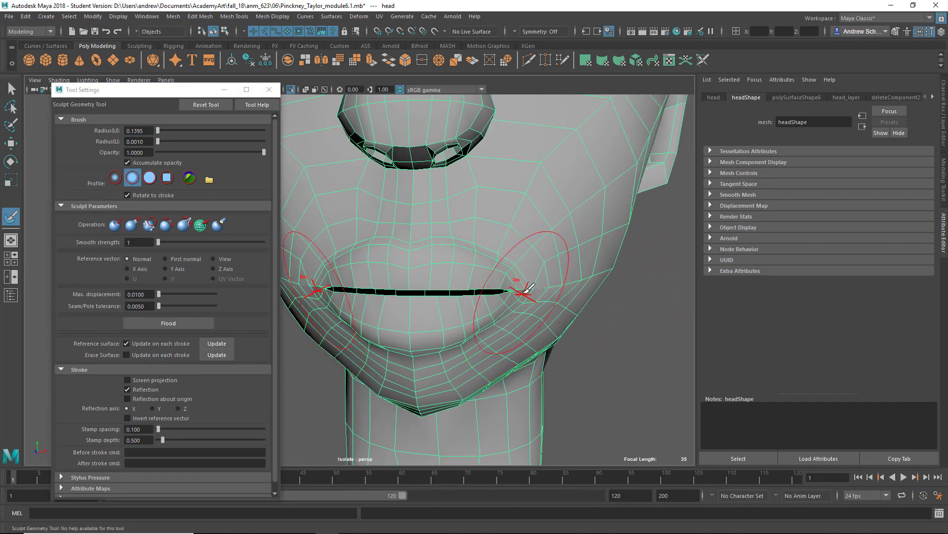
Smooth both mouth corners symmetrically with a few sculpt strokes, undo the last stroke, and leave the sculpting tool.
{"action": "left_click", "coordinate": [522, 294]}
{"action": "left_click", "coordinate": [520, 295]}
{"action": "left_click", "coordinate": [520, 297]}
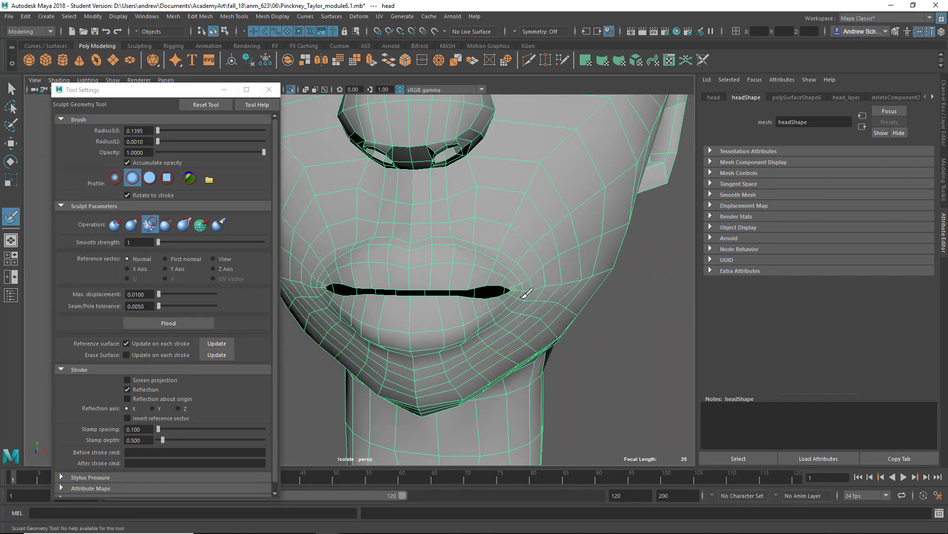
{"action": "key", "text": "ctrl+z"}
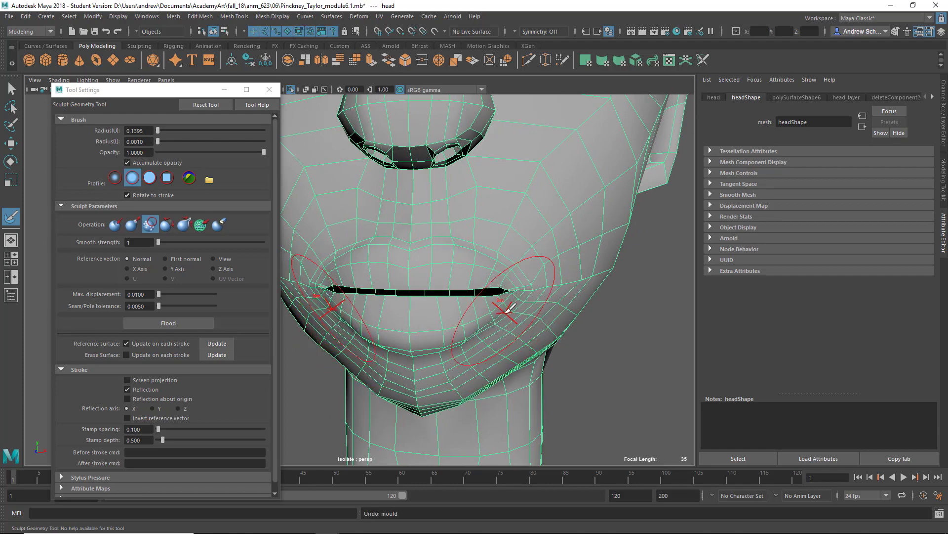
{"action": "left_click_drag", "start_coordinate": [493, 328], "coordinate": [461, 348], "text": "alt"}
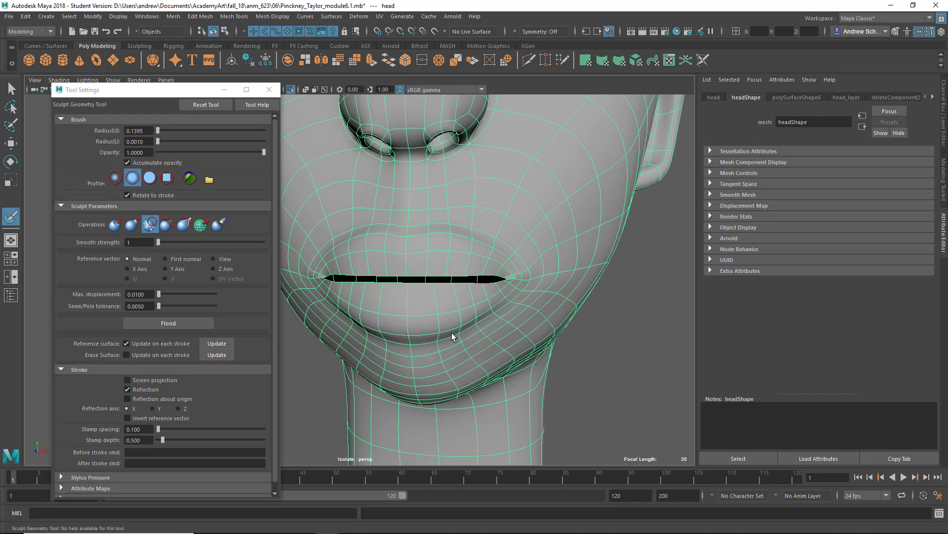
{"action": "key", "text": "q"}
{"action": "left_click", "coordinate": [267, 90]}
{"action": "left_click_drag", "start_coordinate": [242, 278], "coordinate": [284, 291], "text": "alt"}
{"action": "right_click_drag", "start_coordinate": [314, 265], "coordinate": [315, 278]}
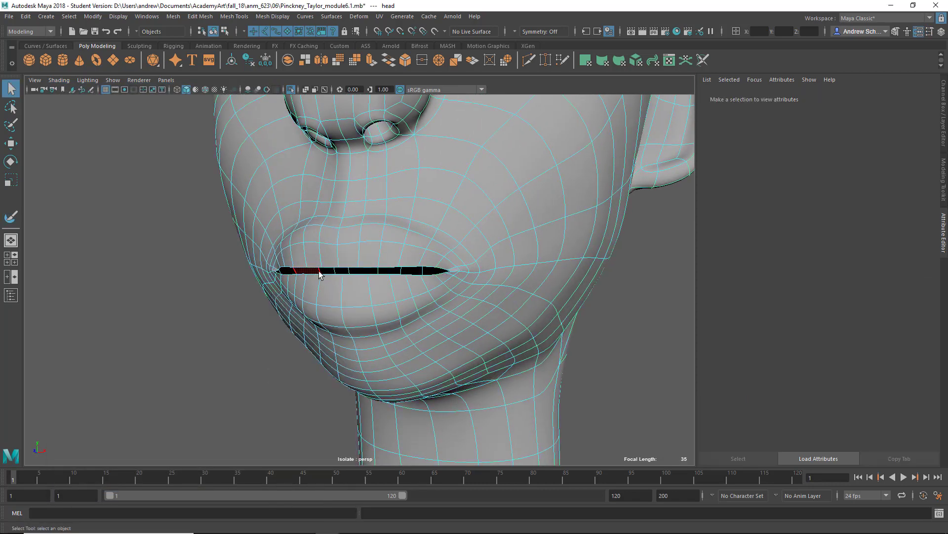
{"action": "left_click", "coordinate": [312, 251]}
{"action": "key", "text": "w"}
{"action": "left_click_drag", "start_coordinate": [312, 253], "coordinate": [314, 273]}
{"action": "key", "text": "ctrl+z"}
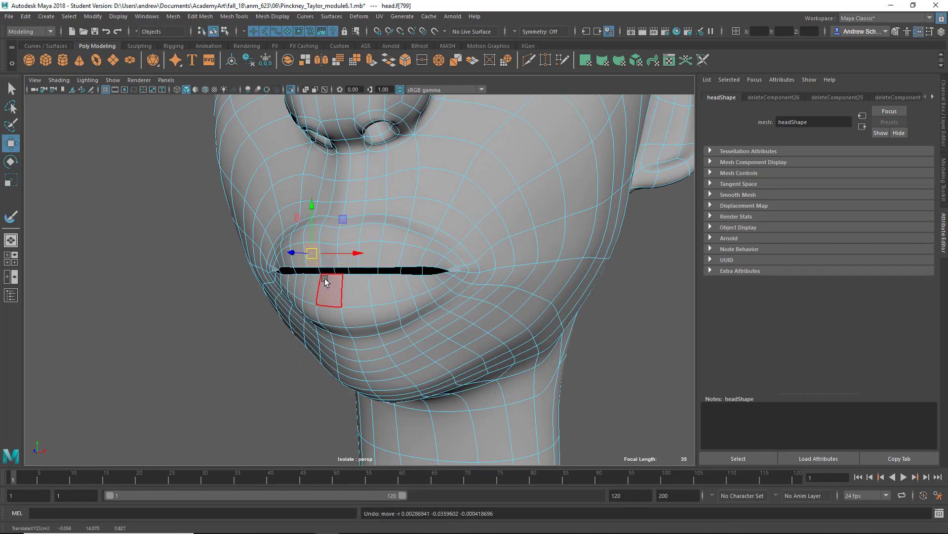
Extrude the mouth opening's border edge loop back into the head, translated -0.146 in Z, and return to the unsmoothed display.
{"action": "right_click_drag", "start_coordinate": [328, 252], "coordinate": [329, 225]}
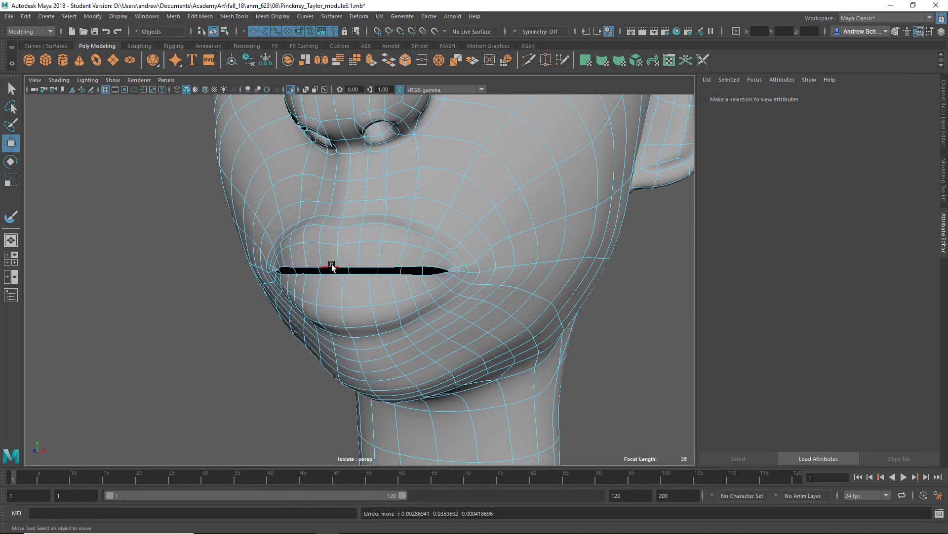
{"action": "left_click", "coordinate": [332, 267]}
{"action": "left_click_drag", "start_coordinate": [333, 269], "coordinate": [187, 334], "text": "alt"}
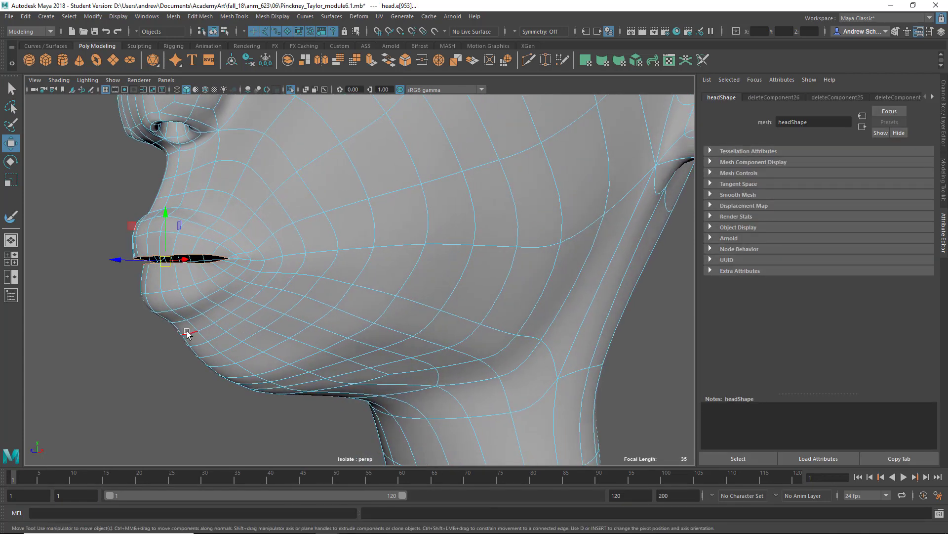
{"action": "right_click", "coordinate": [187, 334], "text": "shift"}
{"action": "right_click_drag", "start_coordinate": [191, 351], "coordinate": [190, 354], "text": "shift"}
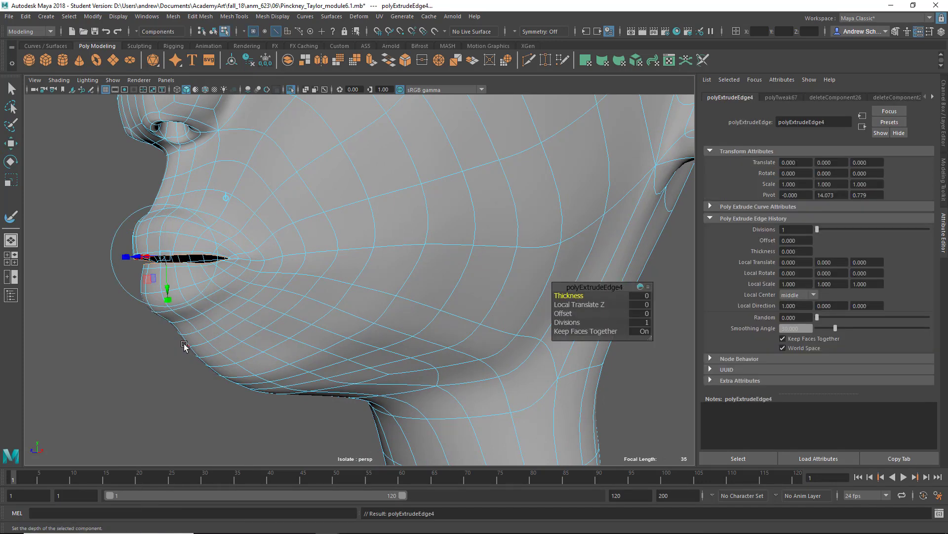
{"action": "left_click_drag", "start_coordinate": [216, 253], "coordinate": [224, 305], "text": "alt"}
{"action": "left_click", "coordinate": [226, 288]}
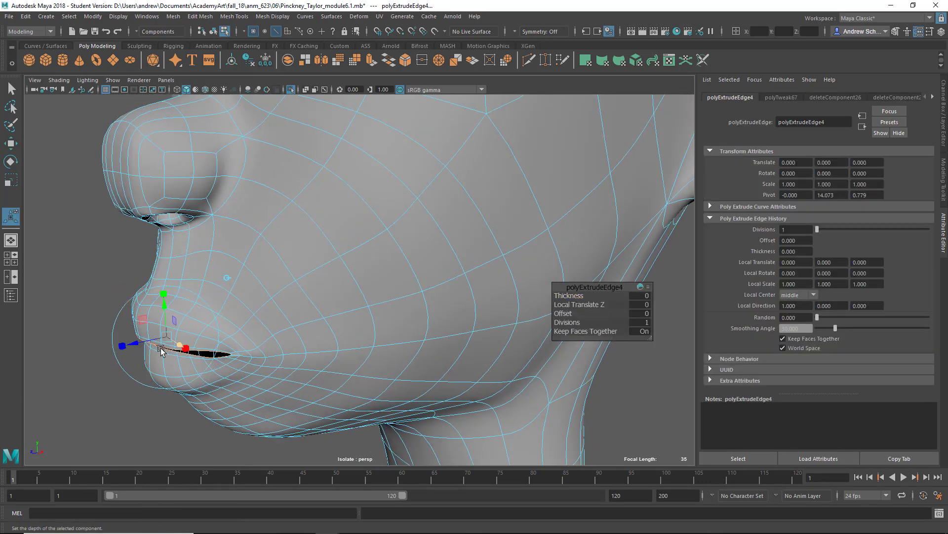
{"action": "left_click_drag", "start_coordinate": [140, 340], "coordinate": [207, 331]}
{"action": "key", "text": "1"}
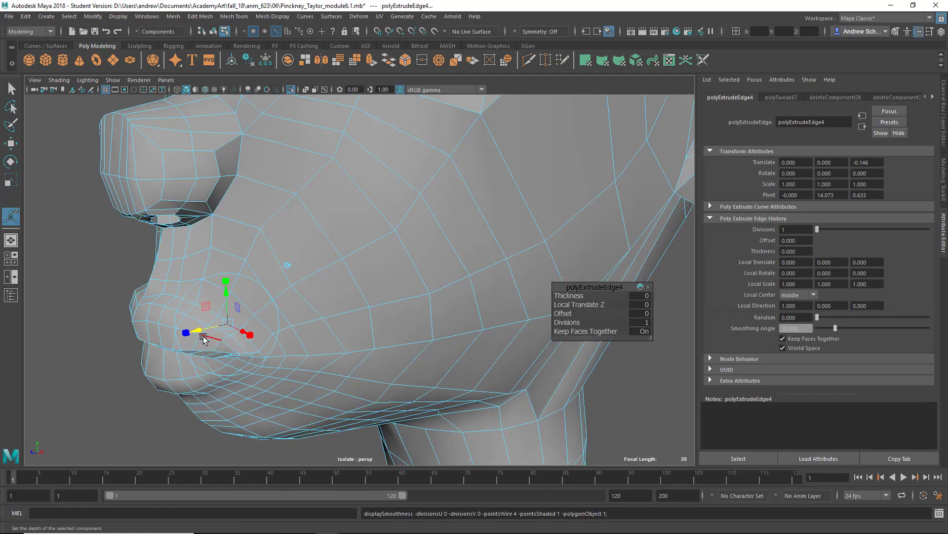
From inside the head, try to circularize the inner edge loop of the extruded lip band.
{"action": "left_click_drag", "start_coordinate": [247, 366], "coordinate": [100, 380], "text": "alt"}
{"action": "right_click_drag", "start_coordinate": [100, 380], "coordinate": [354, 339], "text": "alt"}
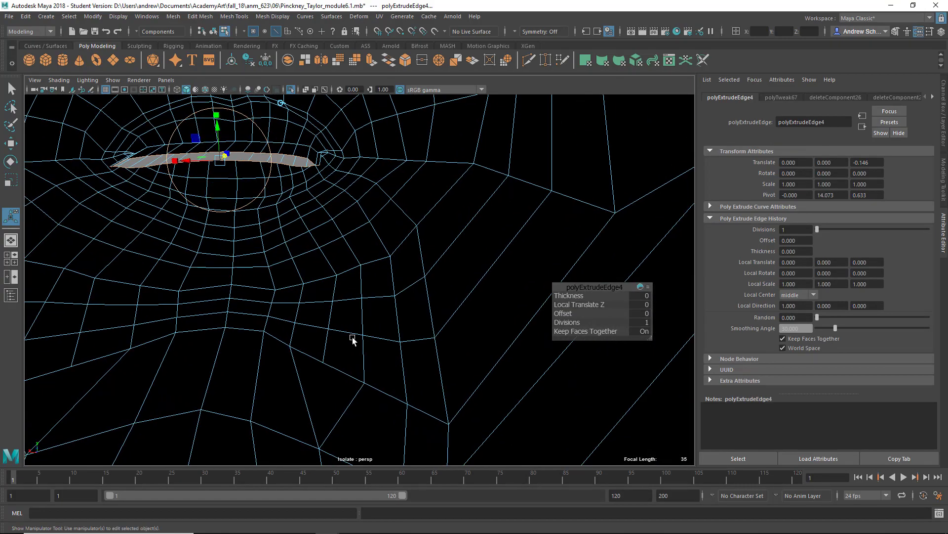
{"action": "middle_click_drag", "start_coordinate": [354, 339], "coordinate": [362, 400], "text": "alt"}
{"action": "left_click_drag", "start_coordinate": [341, 348], "coordinate": [331, 346], "text": "alt"}
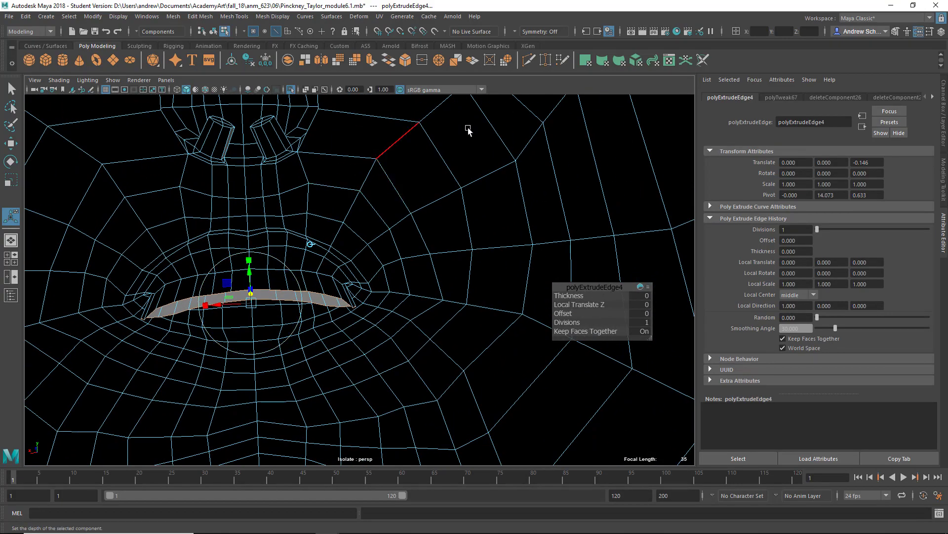
{"action": "left_click", "coordinate": [506, 64]}
{"action": "left_click_drag", "start_coordinate": [303, 274], "coordinate": [378, 293], "text": "alt"}
{"action": "right_click_drag", "start_coordinate": [263, 291], "coordinate": [390, 296], "text": "alt"}
{"action": "left_click_drag", "start_coordinate": [389, 297], "coordinate": [354, 196], "text": "alt"}
{"action": "key", "text": "ctrl+z"}
Scale the extruded lip band's inner edge loop and circularize it with a twist of 60.9.
{"action": "key", "text": "r"}
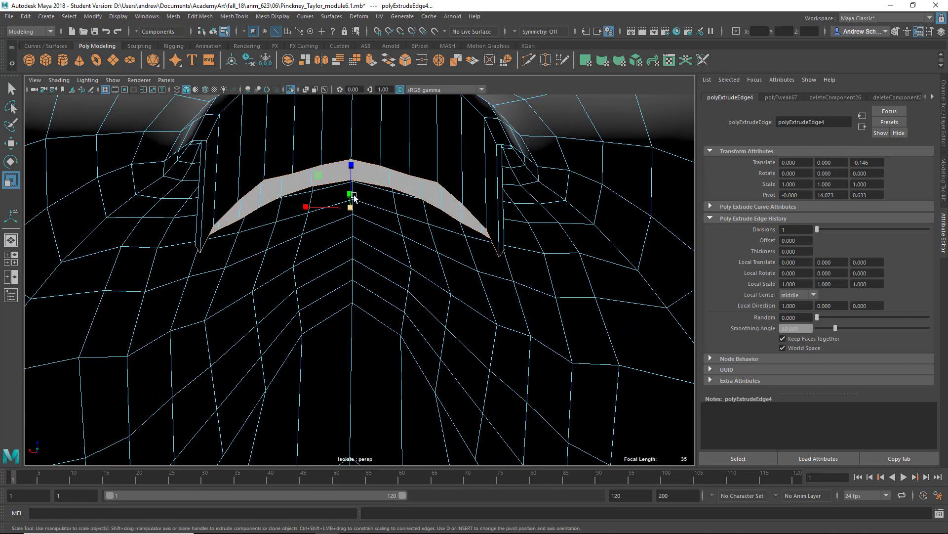
{"action": "left_click_drag", "start_coordinate": [350, 163], "coordinate": [377, 163]}
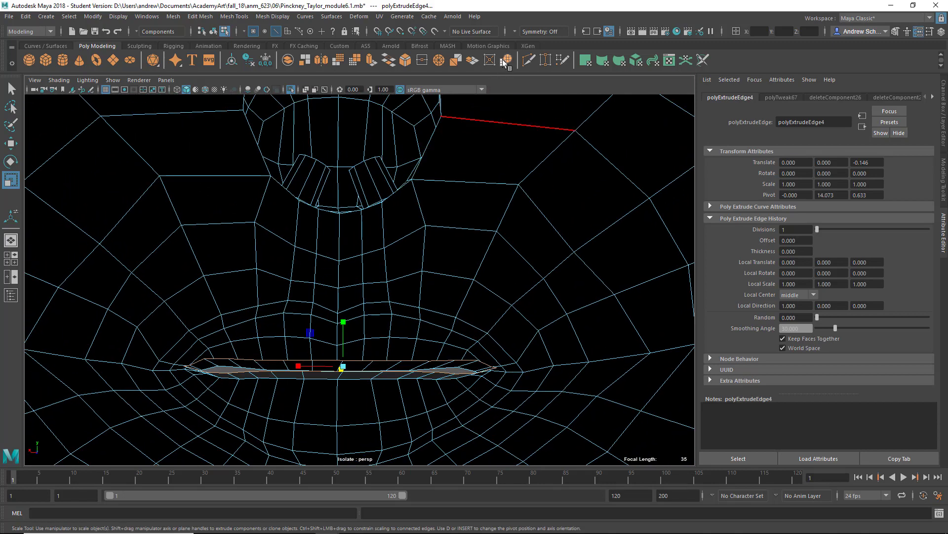
{"action": "left_click", "coordinate": [506, 60]}
{"action": "left_click_drag", "start_coordinate": [383, 262], "coordinate": [379, 323], "text": "alt"}
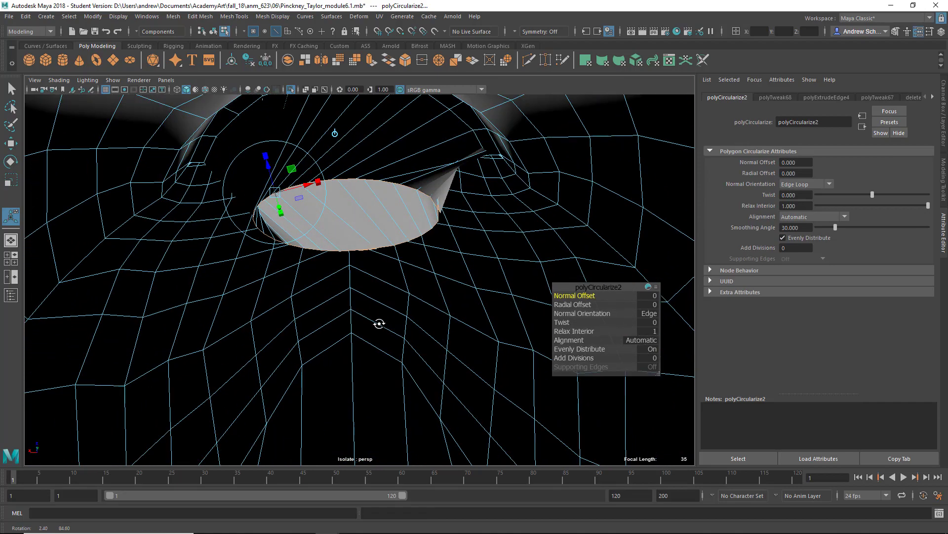
{"action": "left_click_drag", "start_coordinate": [584, 323], "coordinate": [860, 326]}
{"action": "left_click_drag", "start_coordinate": [534, 310], "coordinate": [552, 290], "text": "alt"}
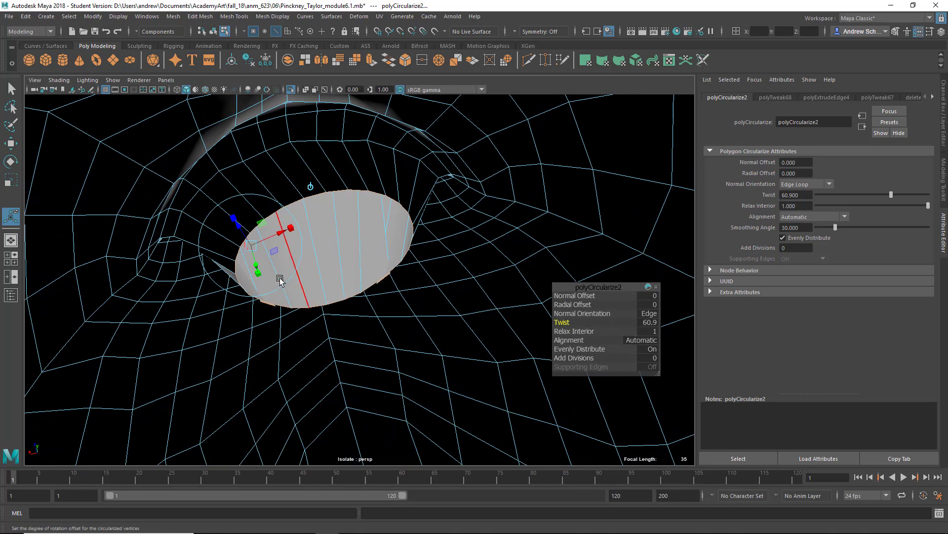
Scale the circularized inner loop down vertically into a flatter oval.
{"action": "left_click_drag", "start_coordinate": [239, 228], "coordinate": [284, 303], "text": "alt"}
{"action": "key", "text": "w"}
{"action": "scroll", "coordinate": [277, 282], "scroll_direction": "up", "scroll_amount": 8}
{"action": "scroll", "coordinate": [277, 283], "scroll_direction": "down", "scroll_amount": 10}
{"action": "key", "text": "r"}
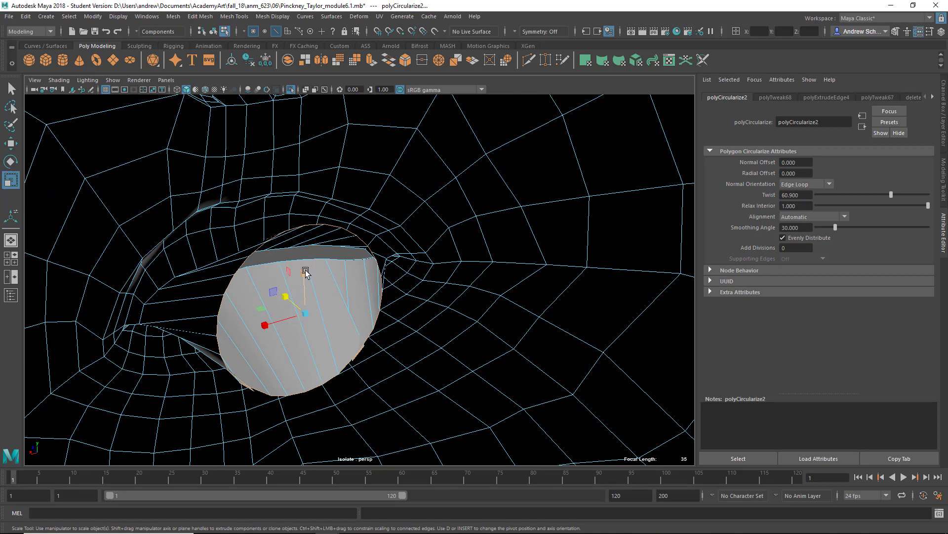
{"action": "left_click_drag", "start_coordinate": [305, 272], "coordinate": [278, 284]}
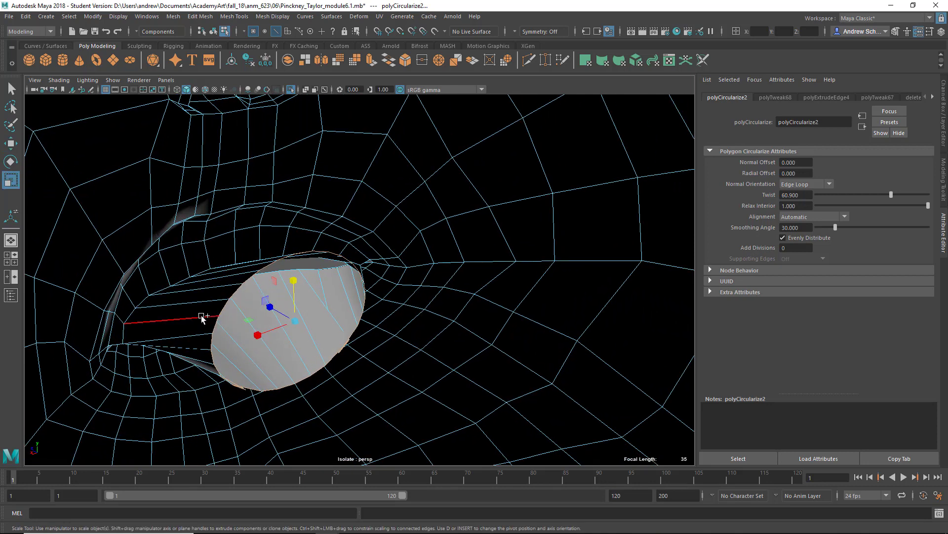
Insert an edge loop with Multi-Cut around the middle of the extruded band behind the lips.
{"action": "key", "text": "ctrl+shift+x"}
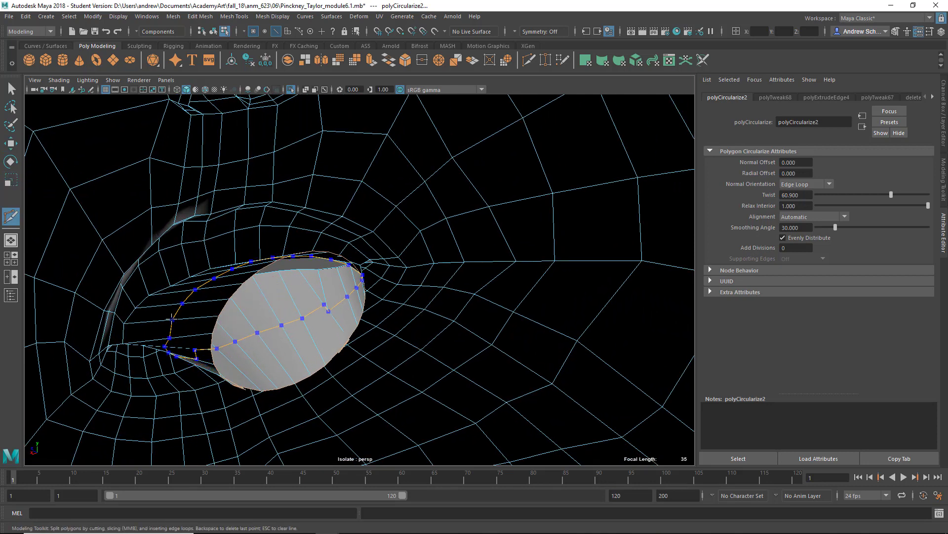
{"action": "left_click", "coordinate": [172, 319], "text": "ctrl"}
{"action": "left_click_drag", "start_coordinate": [253, 330], "coordinate": [280, 366], "text": "alt"}
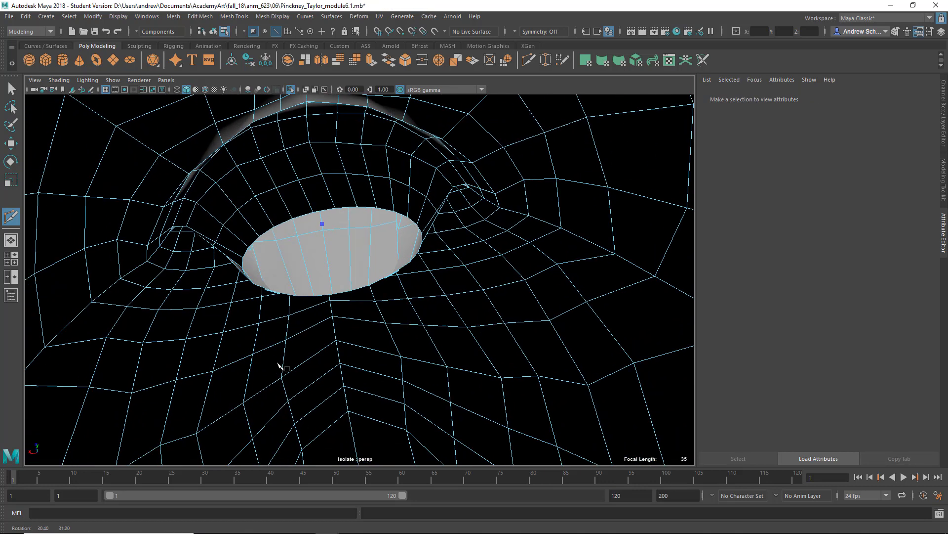
{"action": "key", "text": "q"}
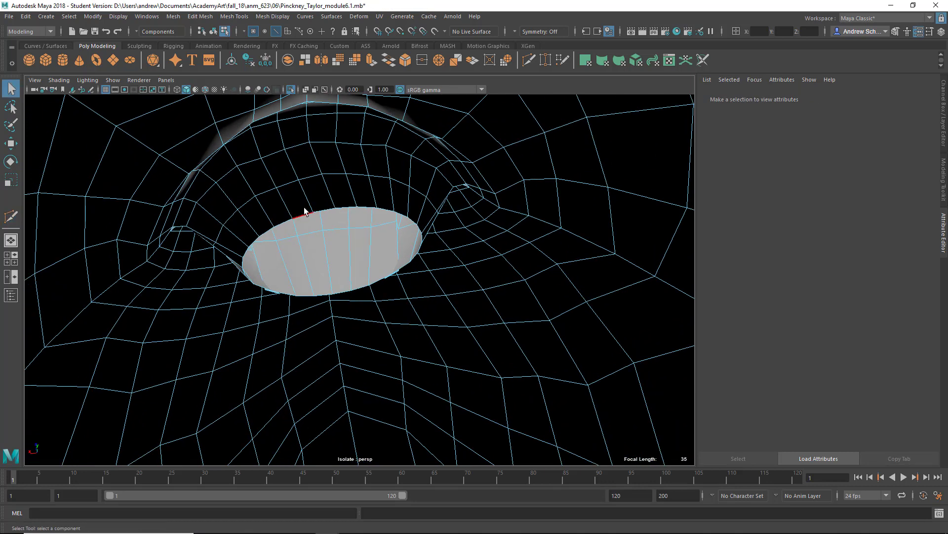
Circularize the new middle edge loop with a twist of -22 and scale it down vertically.
{"action": "double_click", "coordinate": [264, 193]}
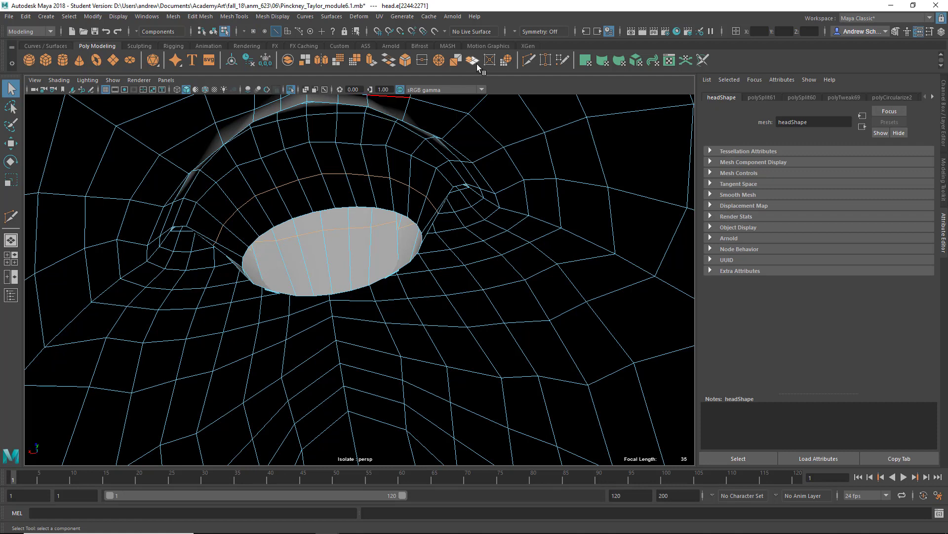
{"action": "left_click", "coordinate": [505, 60]}
{"action": "left_click_drag", "start_coordinate": [370, 217], "coordinate": [366, 300], "text": "alt"}
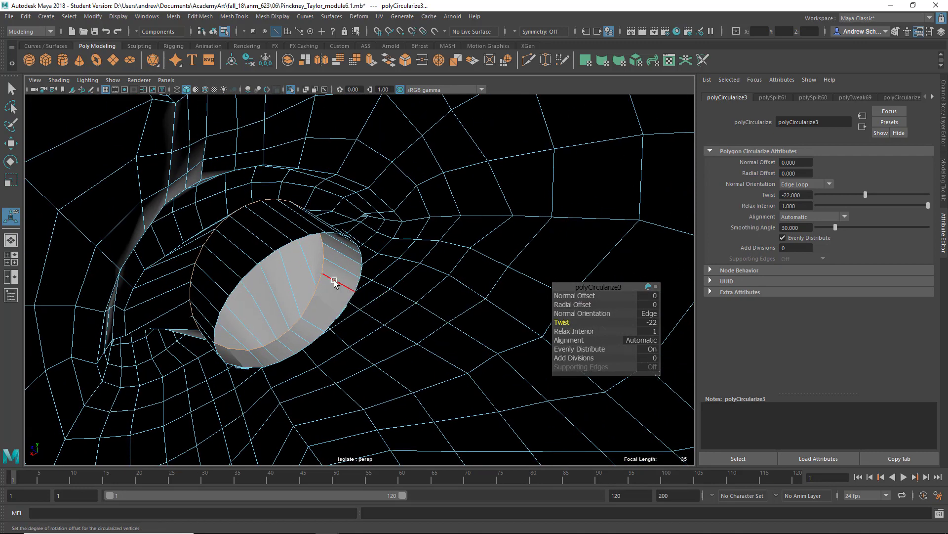
{"action": "key", "text": "r"}
{"action": "left_click_drag", "start_coordinate": [259, 239], "coordinate": [278, 258]}
Extrude the band's innermost border loop deeper into the head, translated -0.152 in Z, and scale it uniformly to about 0.432.
{"action": "double_click", "coordinate": [287, 244]}
{"action": "left_click_drag", "start_coordinate": [313, 296], "coordinate": [364, 324], "text": "alt"}
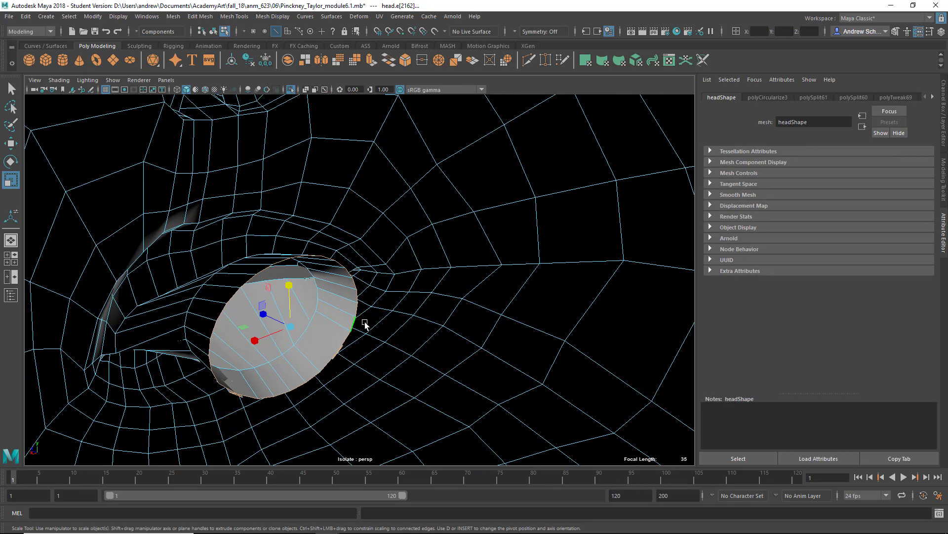
{"action": "right_click", "coordinate": [368, 311], "text": "shift"}
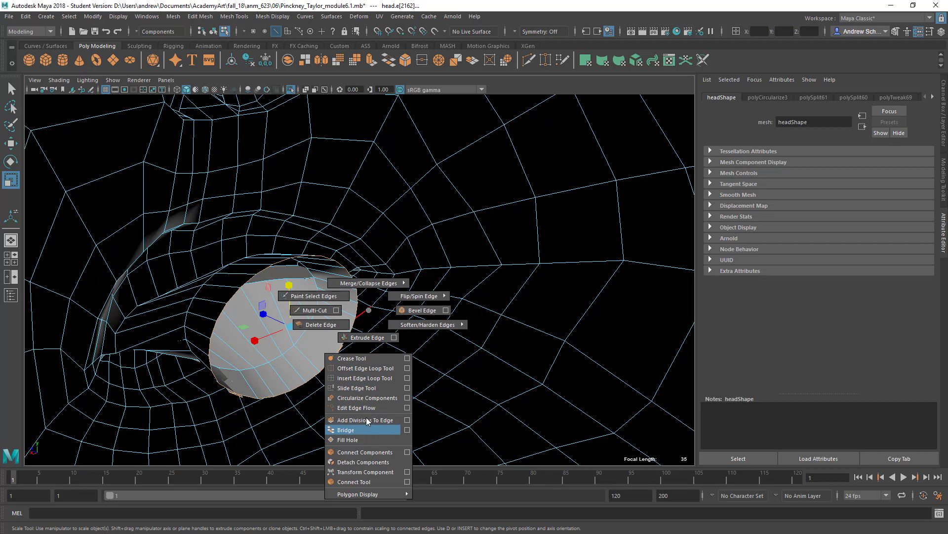
{"action": "left_click", "coordinate": [364, 338]}
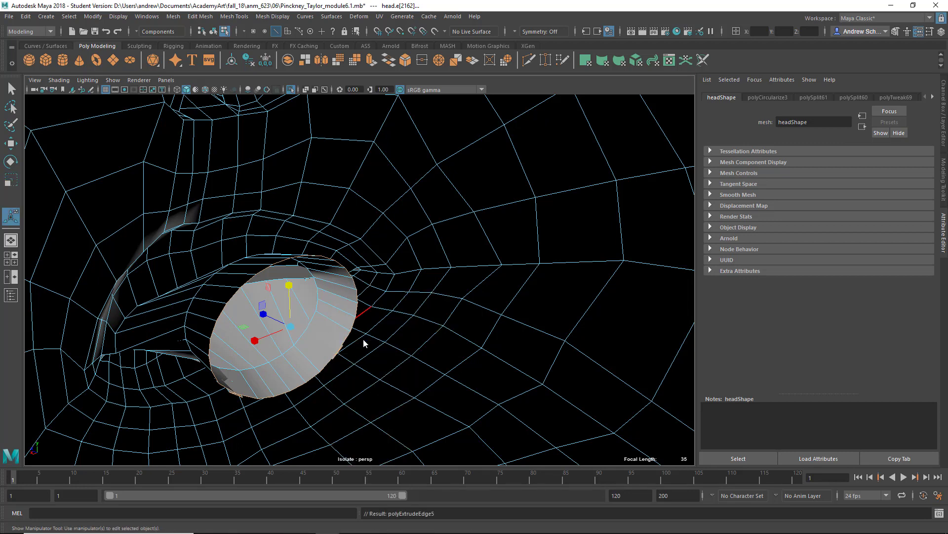
{"action": "left_click", "coordinate": [308, 223]}
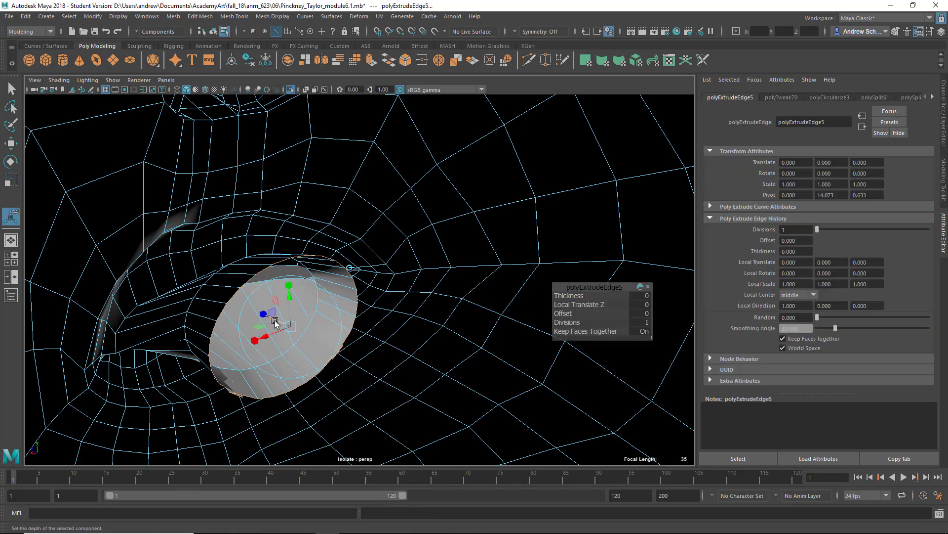
{"action": "left_click_drag", "start_coordinate": [270, 319], "coordinate": [305, 368]}
{"action": "key", "text": "r"}
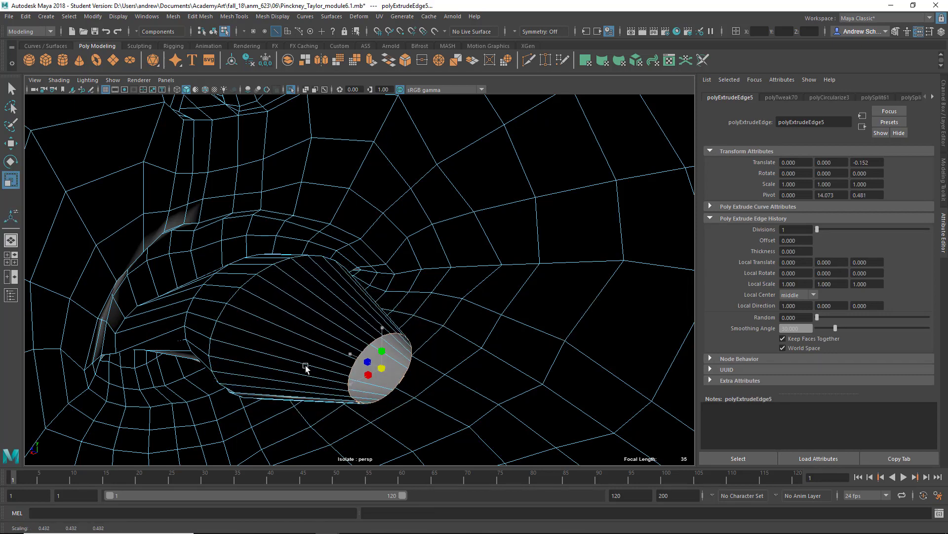
Check the mouth with smoothing from the front, and insert a Multi-Cut edge loop just inside the lips.
{"action": "key", "text": "3"}
{"action": "left_click_drag", "start_coordinate": [238, 371], "coordinate": [392, 347], "text": "alt"}
{"action": "key", "text": "1"}
{"action": "right_click_drag", "start_coordinate": [348, 356], "coordinate": [295, 350], "text": "alt"}
{"action": "left_click_drag", "start_coordinate": [290, 349], "coordinate": [275, 313], "text": "alt"}
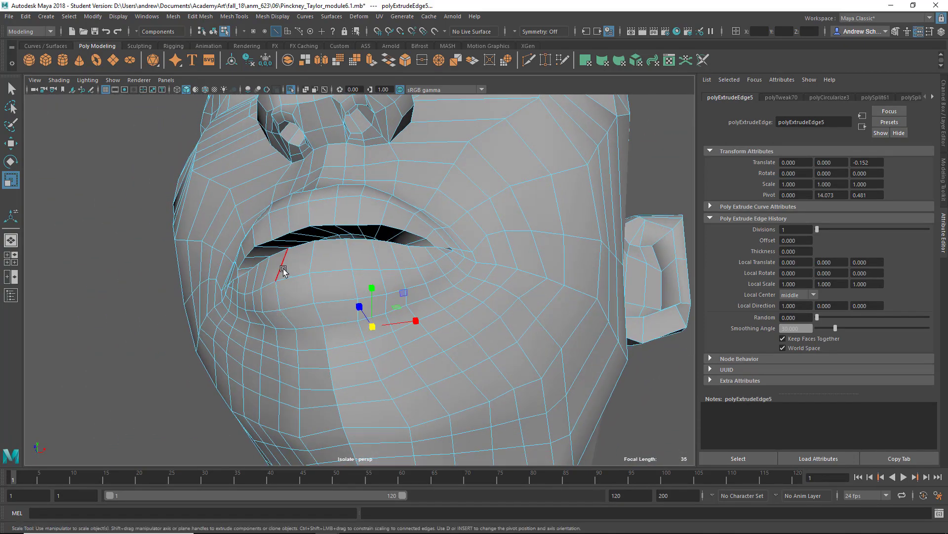
{"action": "key", "text": "ctrl+shift+x"}
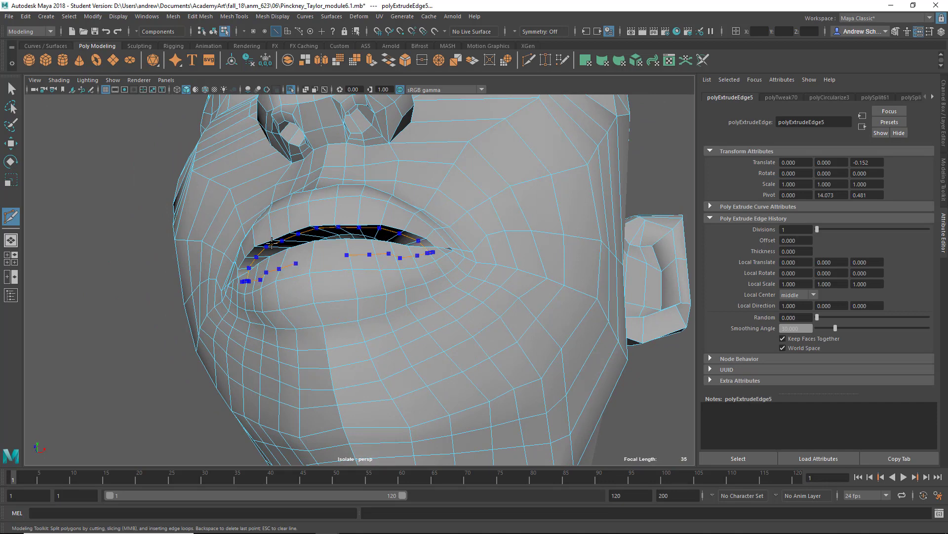
{"action": "key", "text": "Return"}
{"action": "left_click_drag", "start_coordinate": [212, 313], "coordinate": [178, 355], "text": "alt"}
{"action": "key", "text": "q"}
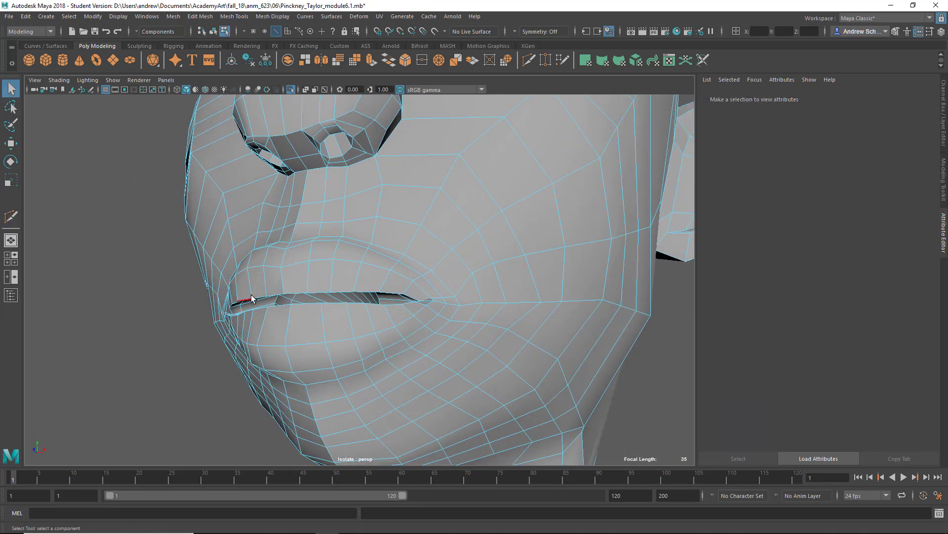
Try sliding the lip opening's edge loop with Slide Edge and scaling the loop just inside vertically, and undo the scale.
{"action": "right_click_drag", "start_coordinate": [251, 294], "coordinate": [252, 228]}
{"action": "left_click", "coordinate": [275, 294]}
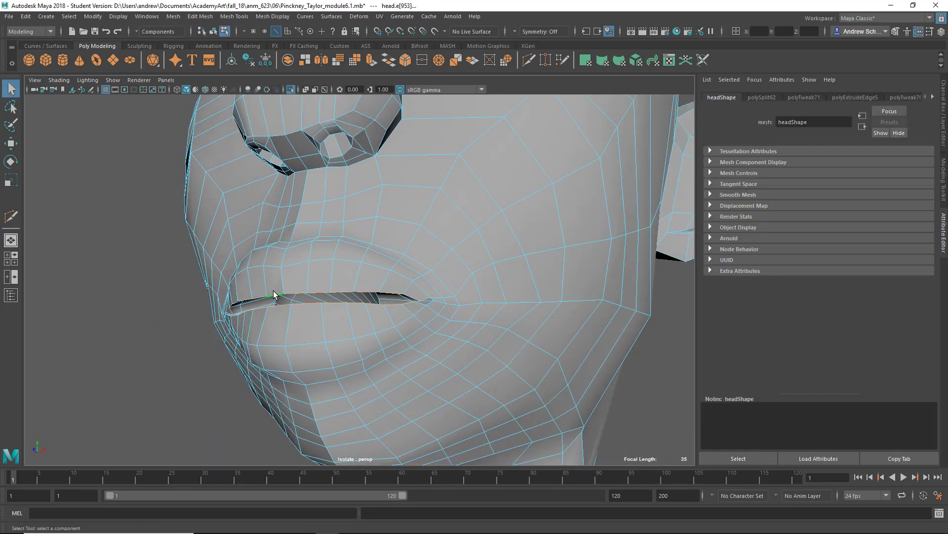
{"action": "right_click", "coordinate": [221, 309], "text": "shift"}
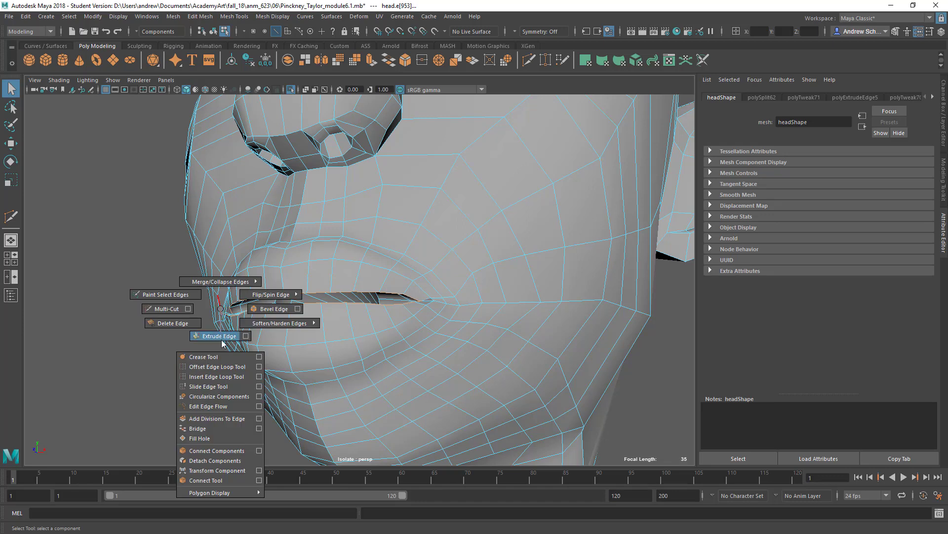
{"action": "left_click", "coordinate": [218, 385]}
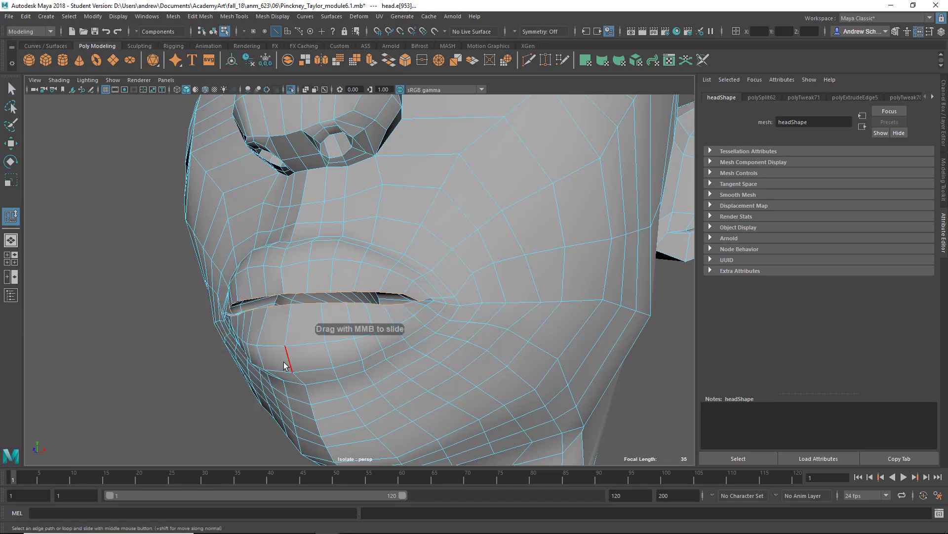
{"action": "middle_click_drag", "start_coordinate": [284, 365], "coordinate": [301, 360]}
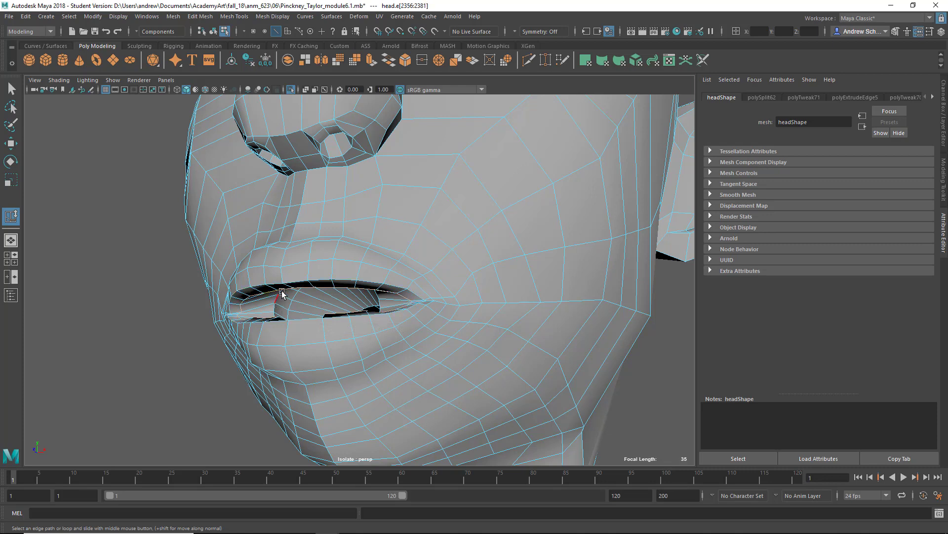
{"action": "key", "text": "r"}
{"action": "left_click_drag", "start_coordinate": [310, 262], "coordinate": [363, 337]}
{"action": "key", "text": "ctrl+z"}
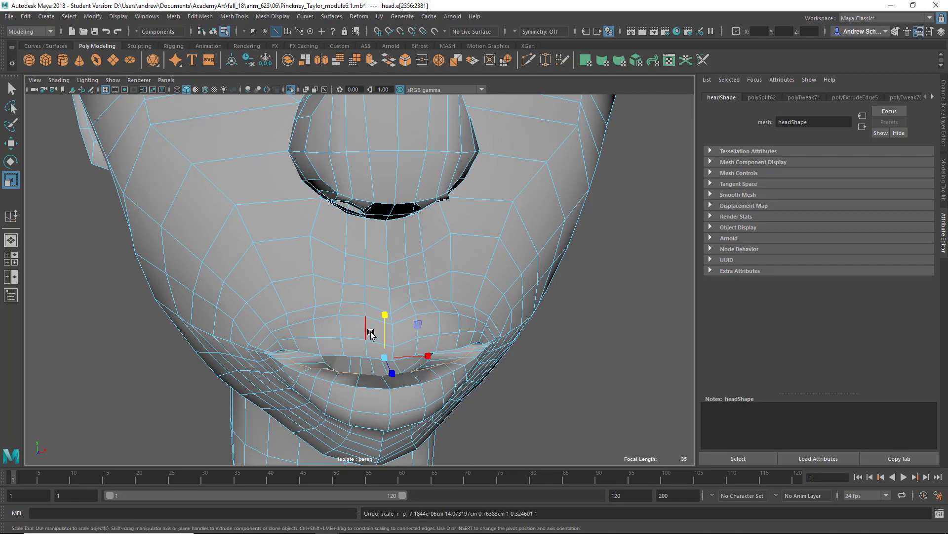
Delete the stray vertex on the lower lip's centre edge, working from inside the mouth.
{"action": "left_click_drag", "start_coordinate": [371, 376], "coordinate": [317, 349], "text": "alt"}
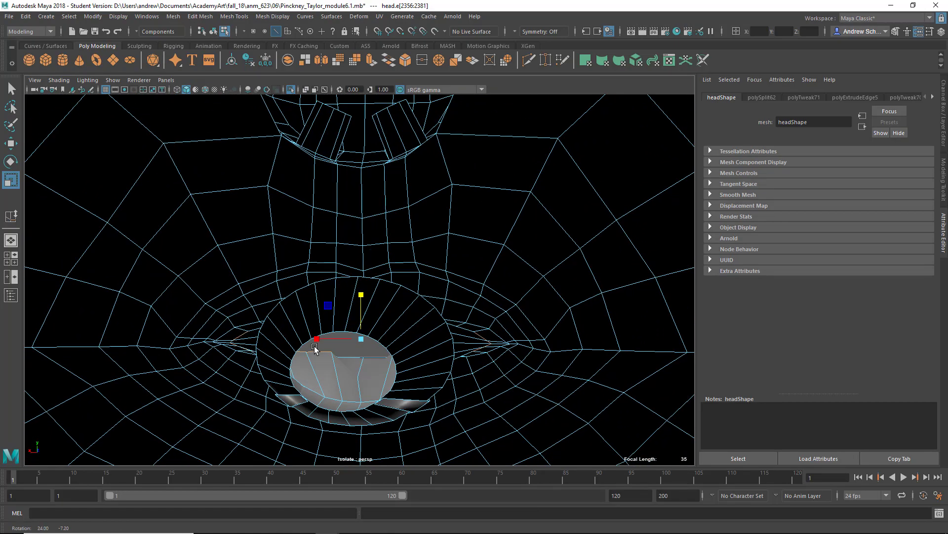
{"action": "right_click_drag", "start_coordinate": [316, 348], "coordinate": [514, 340], "text": "alt"}
{"action": "middle_click_drag", "start_coordinate": [404, 362], "coordinate": [405, 356], "text": "alt"}
{"action": "mouse_move", "coordinate": [405, 356]}
{"action": "left_mouse_down", "text": "alt"}
{"action": "mouse_move", "coordinate": [402, 313]}
{"action": "mouse_move", "coordinate": [396, 324]}
{"action": "mouse_move", "coordinate": [453, 267]}
{"action": "mouse_move", "coordinate": [440, 340]}
{"action": "left_mouse_up", "text": "alt"}
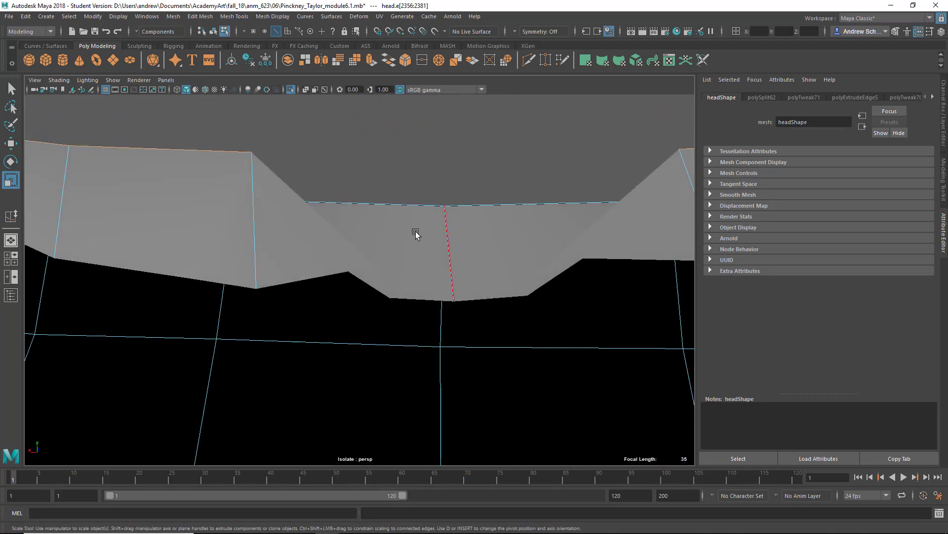
{"action": "left_click", "coordinate": [410, 202]}
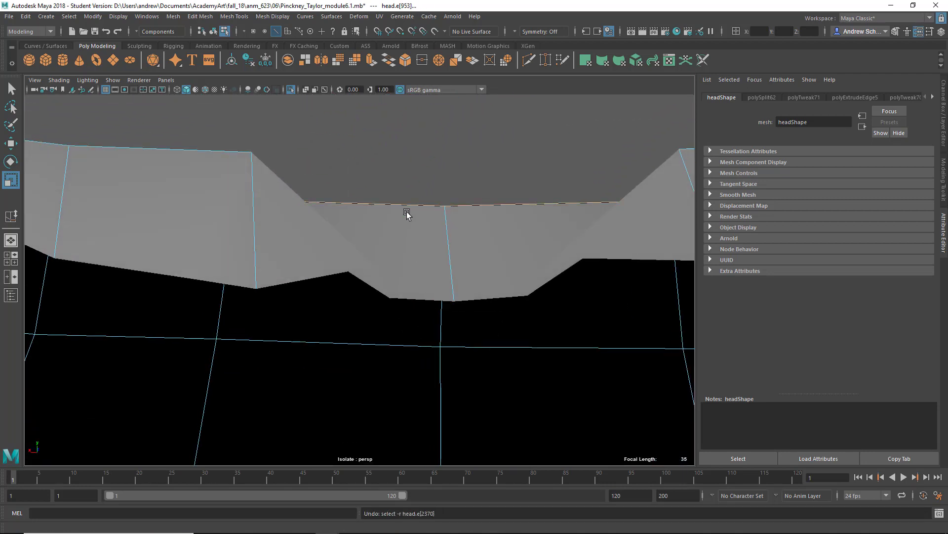
{"action": "key", "text": "ctrl+z"}
{"action": "right_click_drag", "start_coordinate": [453, 293], "coordinate": [381, 294], "text": "alt"}
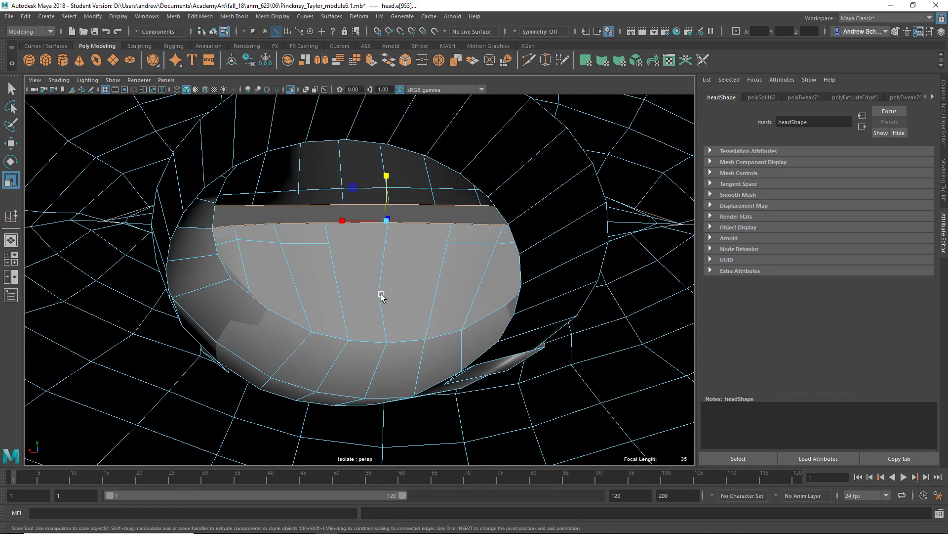
{"action": "mouse_move", "coordinate": [381, 294]}
{"action": "left_mouse_down", "text": "alt"}
{"action": "mouse_move", "coordinate": [386, 278]}
{"action": "mouse_move", "coordinate": [387, 287]}
{"action": "left_mouse_up", "text": "alt"}
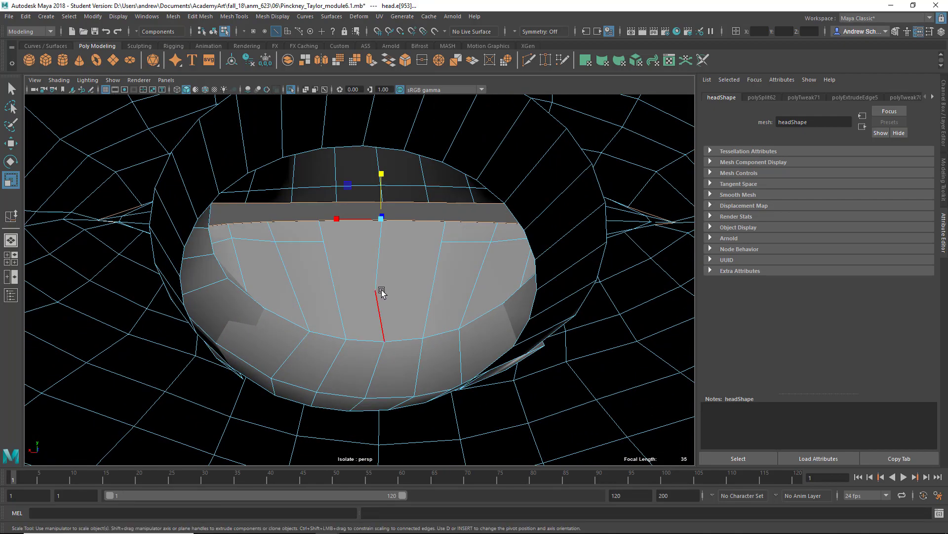
{"action": "right_click_drag", "start_coordinate": [382, 251], "coordinate": [334, 252]}
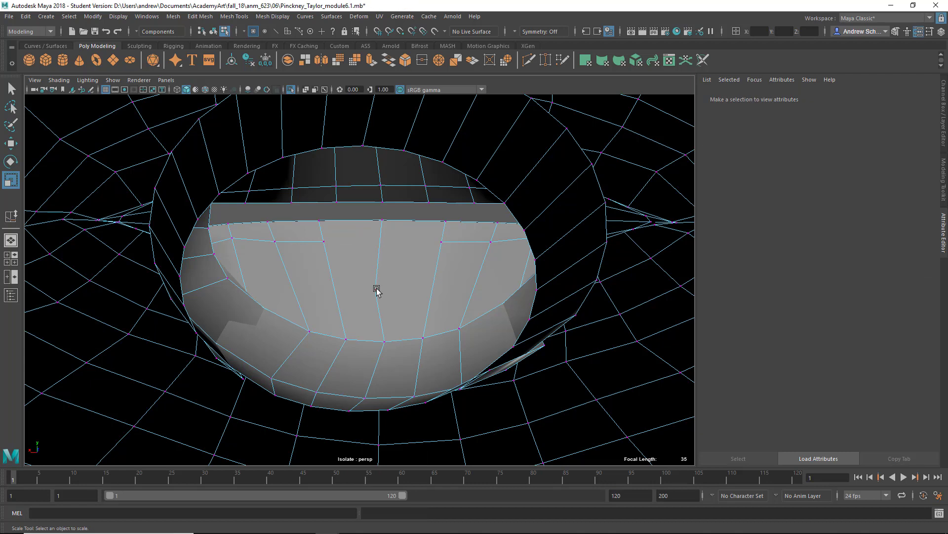
{"action": "left_click", "coordinate": [375, 290]}
{"action": "right_click", "coordinate": [411, 283], "text": "shift"}
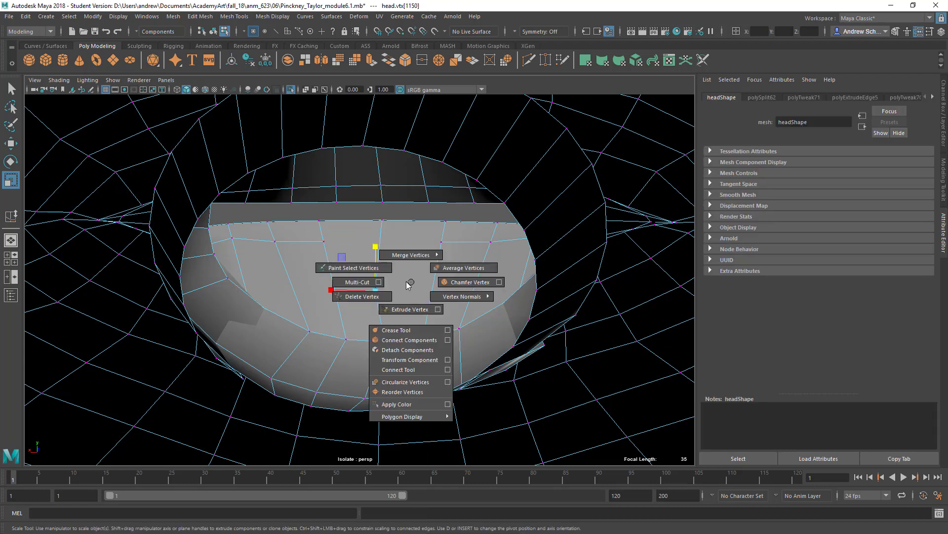
{"action": "left_click", "coordinate": [383, 295]}
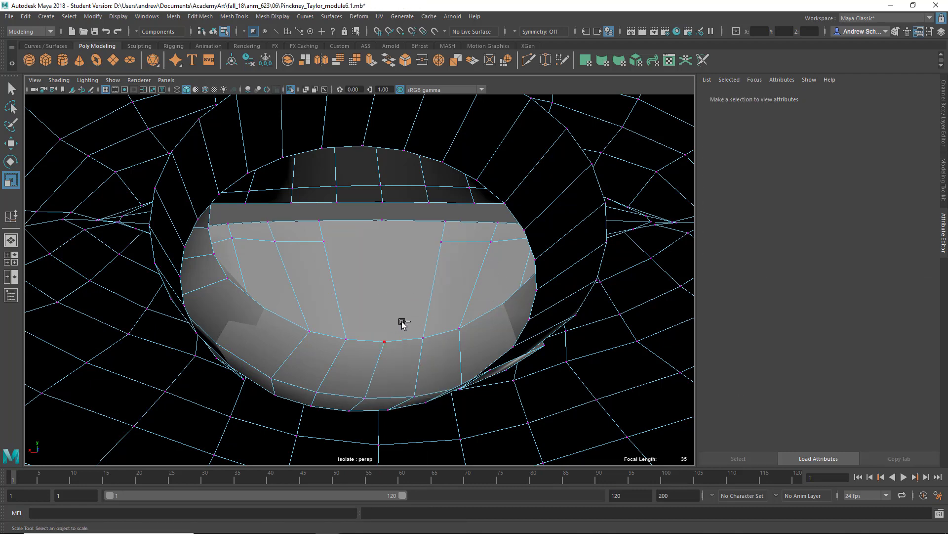
Multi-Cut a vertical centre edge up the inner side of the lower lip and a horizontal edge joining the neighbouring vertices across it.
{"action": "key", "text": "ctrl+shift+x"}
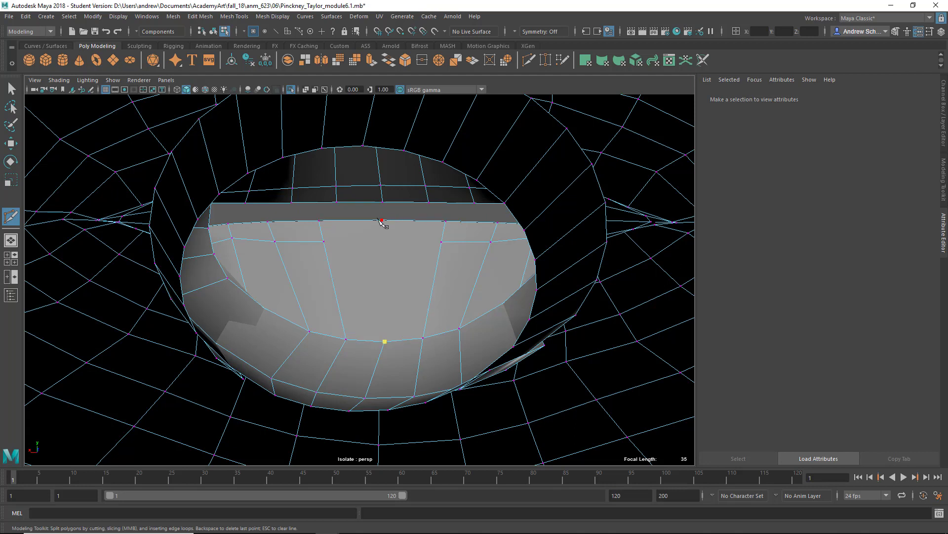
{"action": "left_click", "coordinate": [382, 220]}
{"action": "key", "text": "Return"}
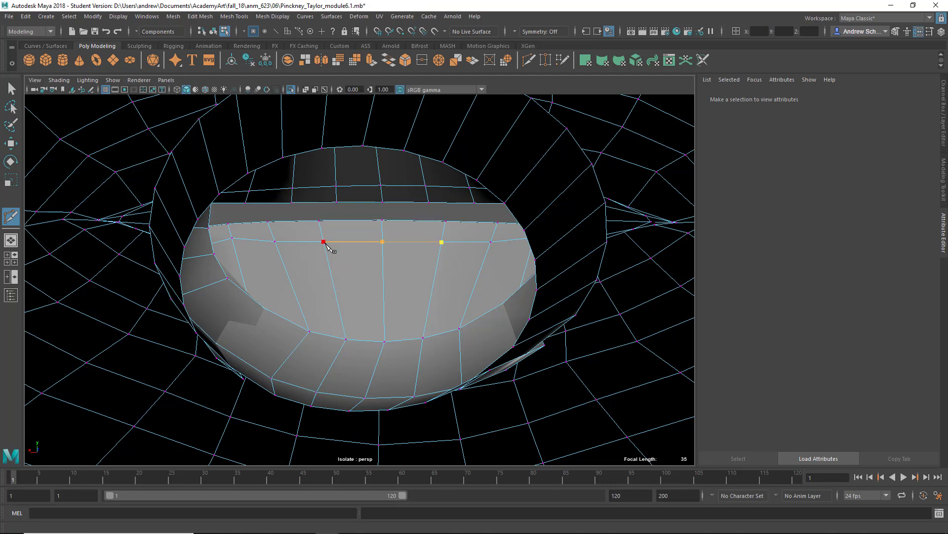
{"action": "left_click_drag", "start_coordinate": [226, 318], "coordinate": [421, 311], "text": "alt"}
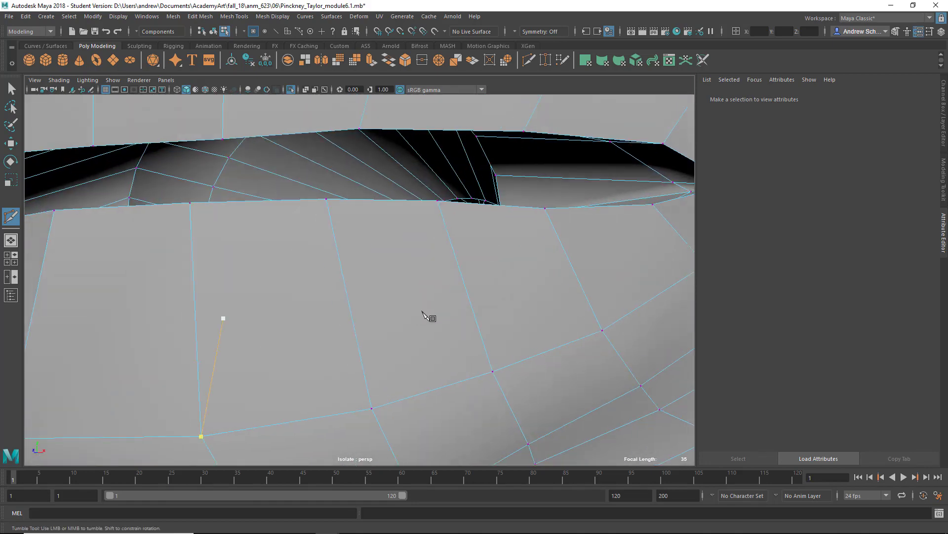
{"action": "right_click_drag", "start_coordinate": [422, 311], "coordinate": [330, 324], "text": "alt"}
{"action": "left_click_drag", "start_coordinate": [330, 324], "coordinate": [367, 341], "text": "alt"}
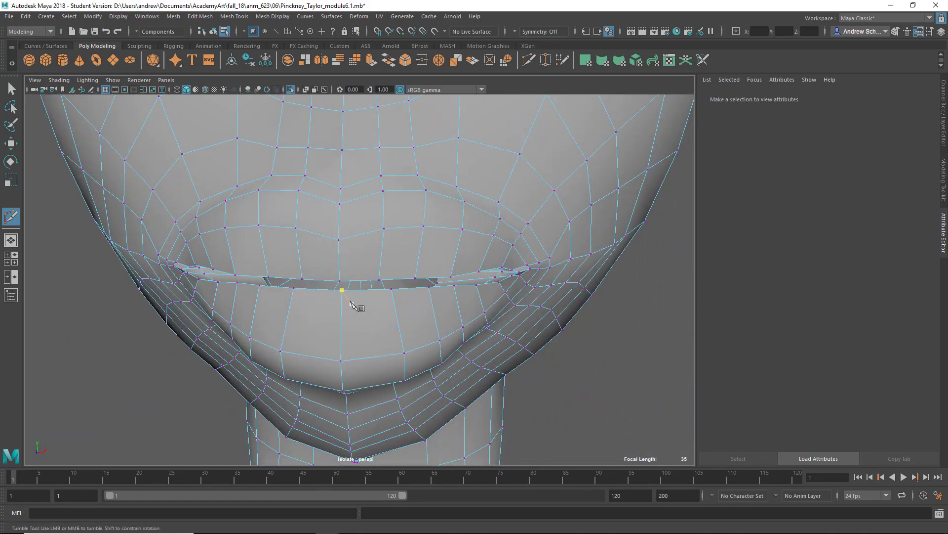
{"action": "key", "text": "q"}
Select the edge loop around the lip opening and slide it outward with Slide Edge to part the lips.
{"action": "right_click_drag", "start_coordinate": [364, 250], "coordinate": [364, 220]}
{"action": "left_click", "coordinate": [353, 275]}
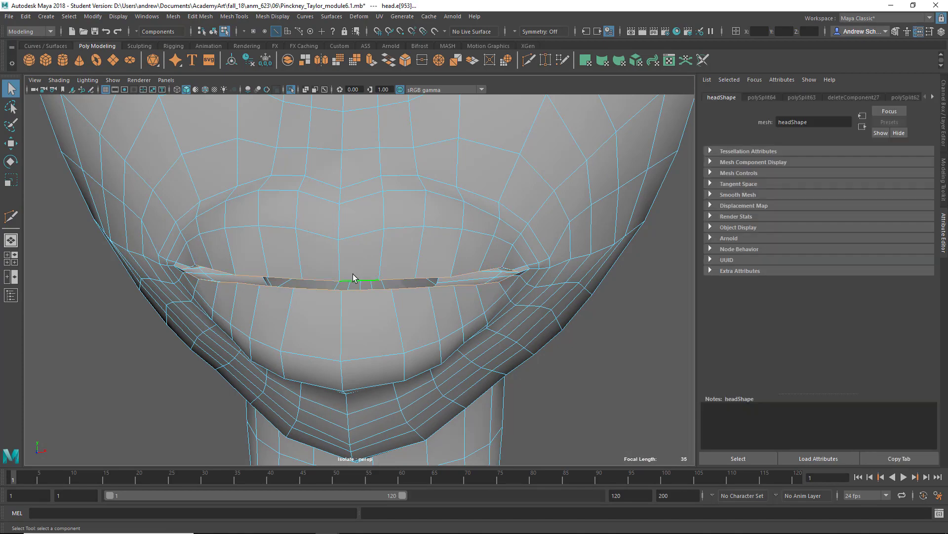
{"action": "left_click_drag", "start_coordinate": [353, 277], "coordinate": [311, 277], "text": "alt"}
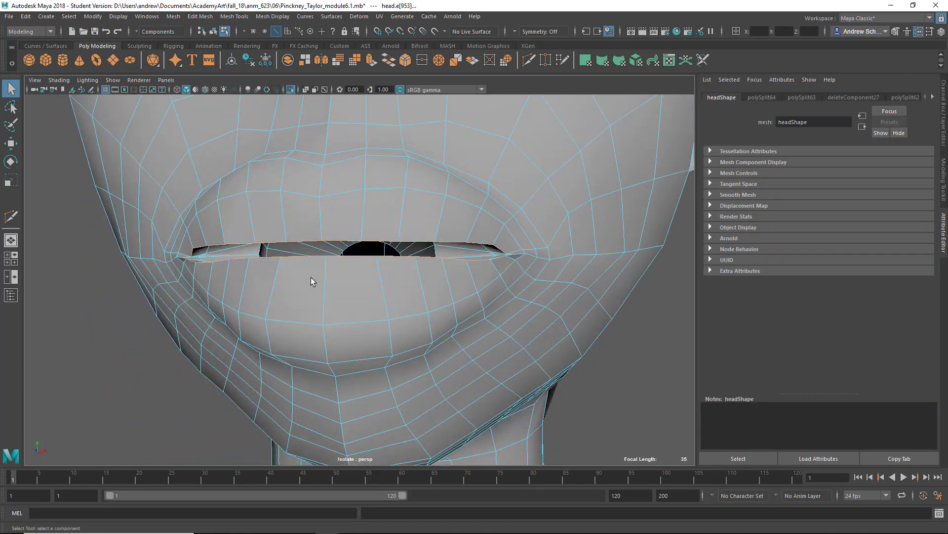
{"action": "right_click", "coordinate": [312, 292], "text": "shift"}
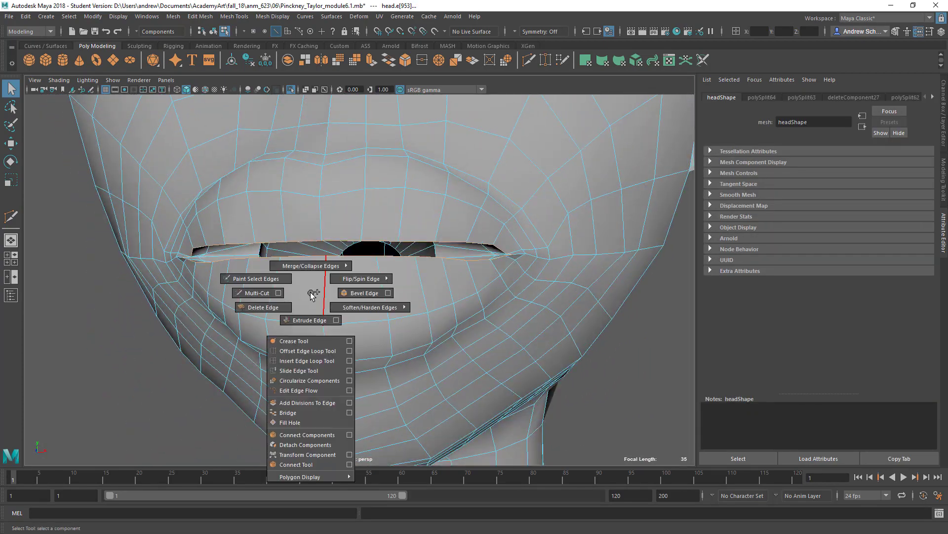
{"action": "left_click", "coordinate": [306, 371]}
{"action": "middle_click_drag", "start_coordinate": [307, 328], "coordinate": [331, 330]}
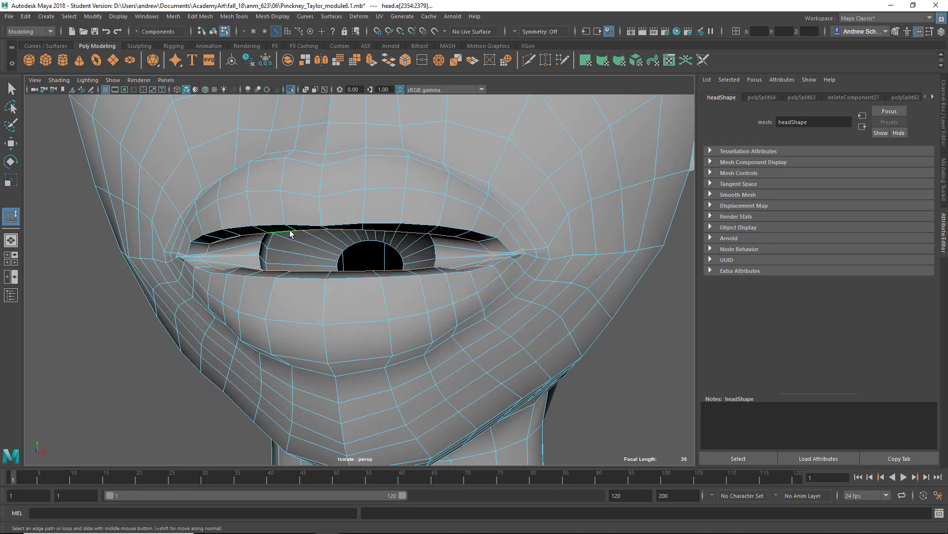
Scale the edge loop just inside the lips vertically to about 0.277 and turn on the smooth preview.
{"action": "key", "text": "r"}
{"action": "left_click_drag", "start_coordinate": [335, 212], "coordinate": [335, 245]}
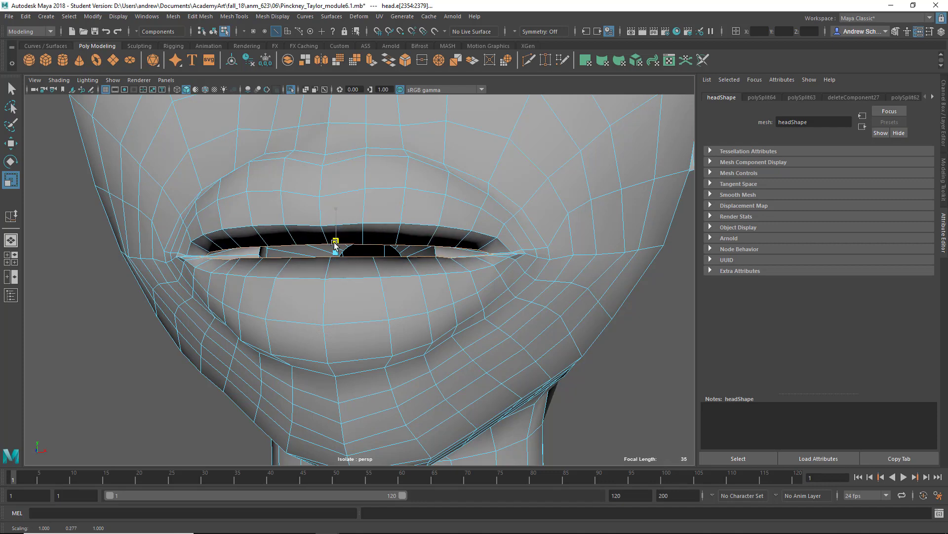
{"action": "key", "text": "3"}
Return to object mode and inspect the smoothed lips and whole head from the side and front.
{"action": "right_click_drag", "start_coordinate": [287, 312], "coordinate": [248, 318], "text": "alt"}
{"action": "left_click_drag", "start_coordinate": [405, 341], "coordinate": [321, 353], "text": "alt"}
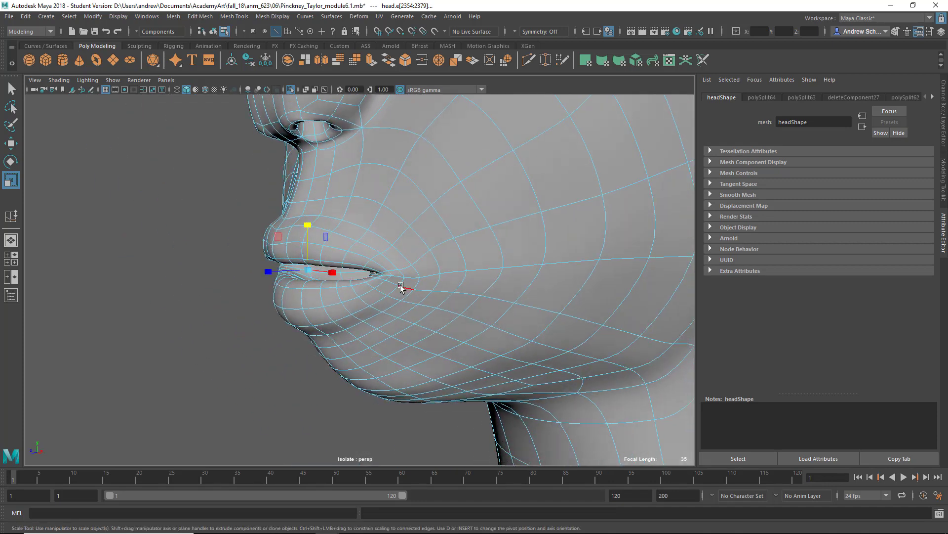
{"action": "right_click_drag", "start_coordinate": [400, 251], "coordinate": [445, 222]}
{"action": "left_click", "coordinate": [210, 367]}
{"action": "left_click_drag", "start_coordinate": [209, 367], "coordinate": [298, 368], "text": "alt"}
{"action": "right_click_drag", "start_coordinate": [298, 367], "coordinate": [250, 352], "text": "alt"}
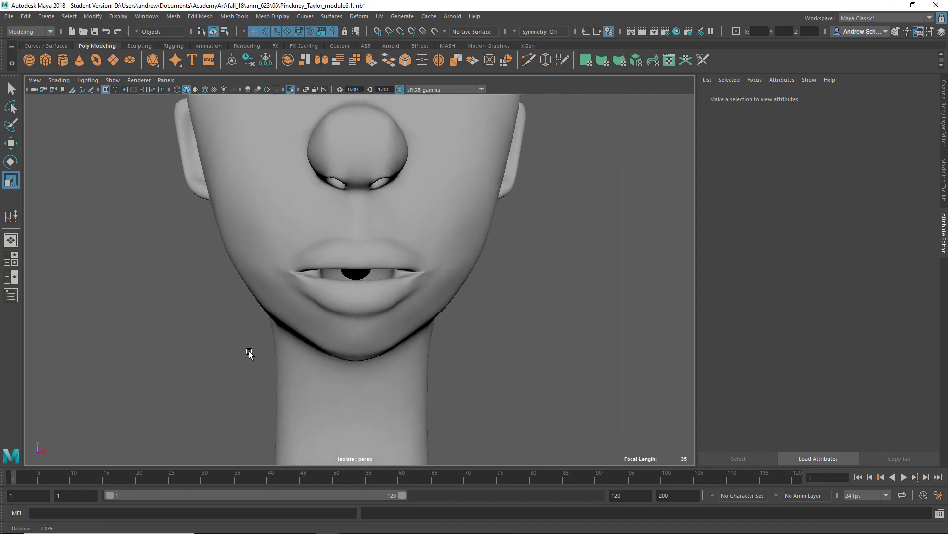
{"action": "left_click_drag", "start_coordinate": [249, 353], "coordinate": [355, 324], "text": "alt"}
{"action": "left_click", "coordinate": [356, 324]}
{"action": "right_click_drag", "start_coordinate": [400, 403], "coordinate": [264, 318], "text": "alt"}
{"action": "middle_click_drag", "start_coordinate": [263, 317], "coordinate": [254, 386], "text": "alt"}
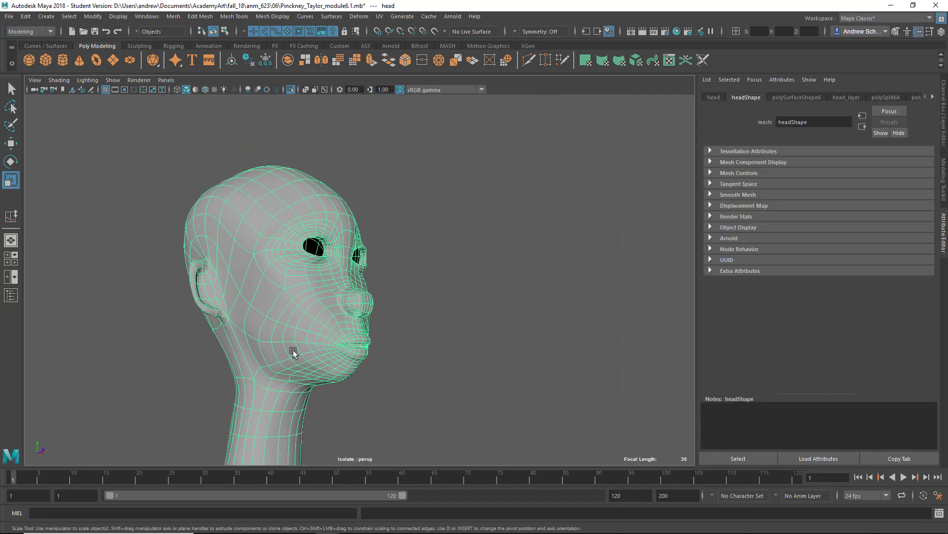
{"action": "left_click_drag", "start_coordinate": [293, 352], "coordinate": [274, 367], "text": "alt"}
Save the scene as a new Maya Binary file, adding v2 after module6.1 in its name.
{"action": "left_click", "coordinate": [8, 16]}
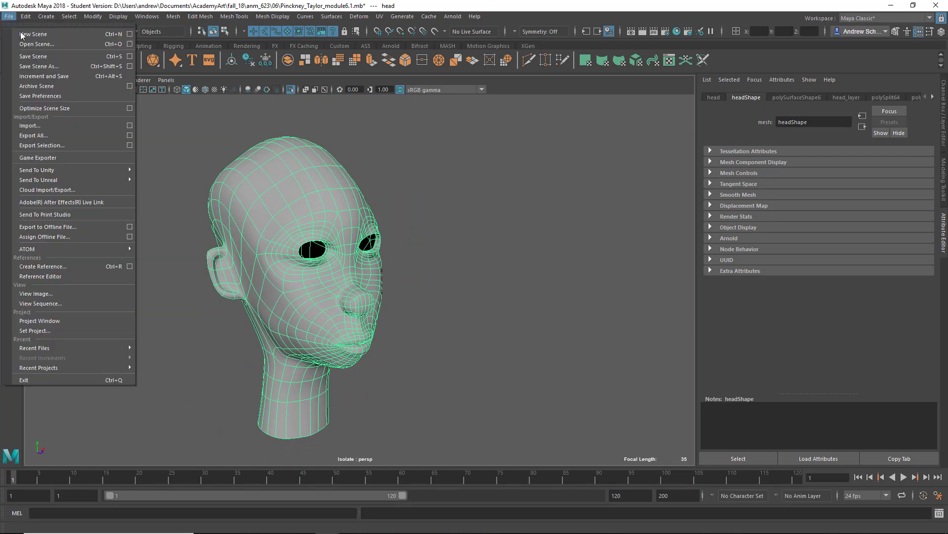
{"action": "left_click", "coordinate": [62, 66]}
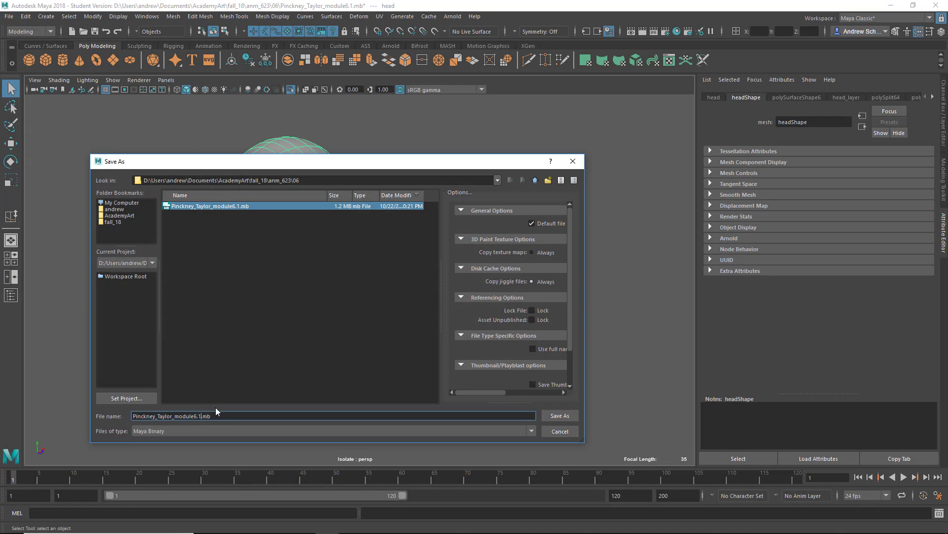
{"action": "type", "text": "v2"}
{"action": "key", "text": "Return"}
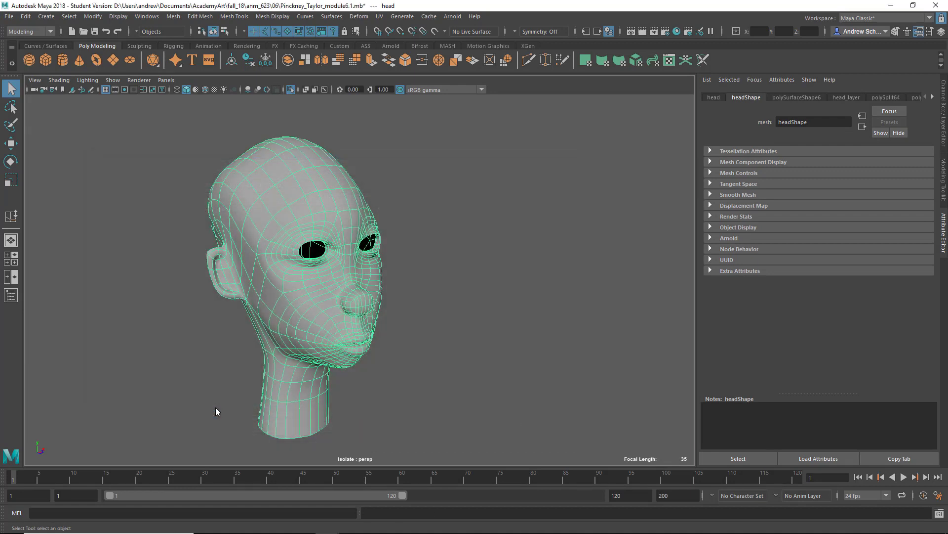
{"action": "left_click", "coordinate": [453, 280]}
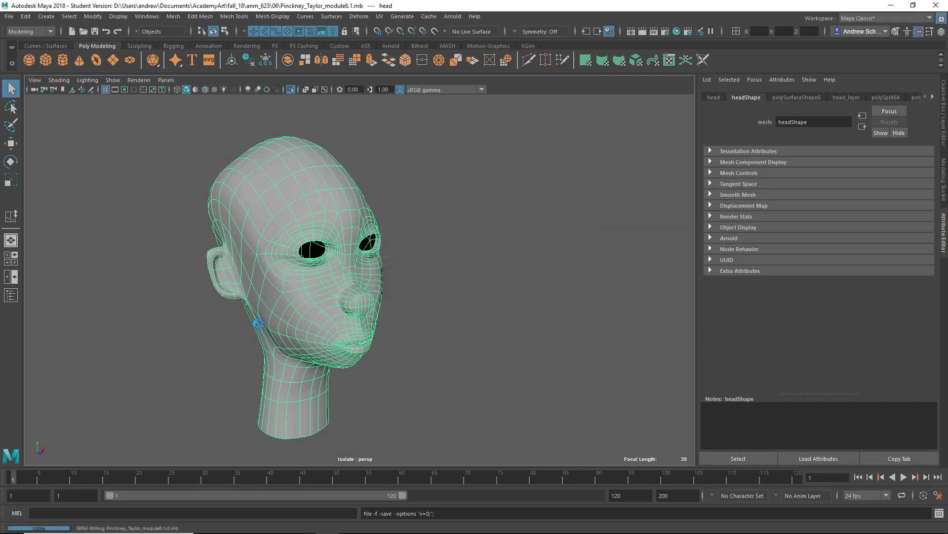
Run Cleanup on the selected head for lamina faces, nonmanifold geometry, zero-length edges and faces with zero geometry area.
{"action": "key", "text": "r"}
{"action": "left_click_drag", "start_coordinate": [345, 394], "coordinate": [281, 393], "text": "alt"}
{"action": "left_click", "coordinate": [271, 370]}
{"action": "left_click", "coordinate": [327, 342]}
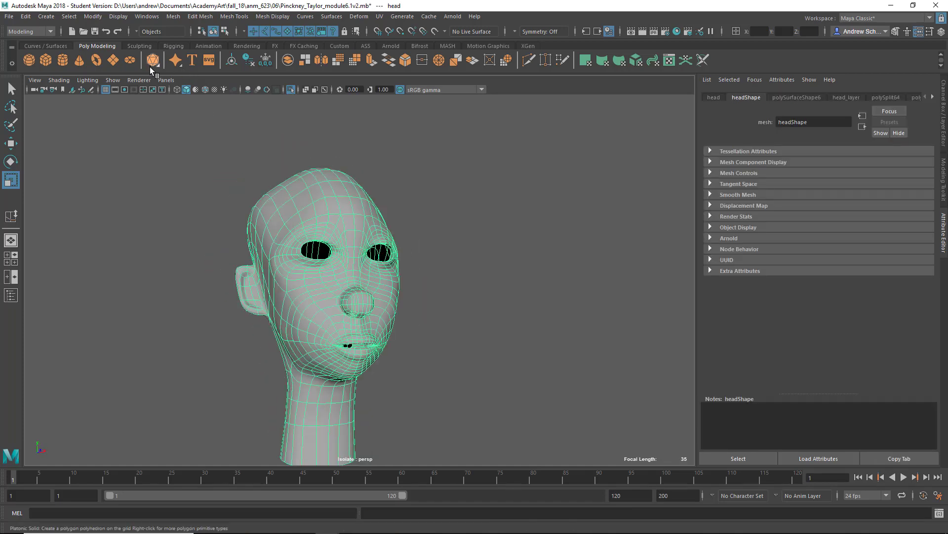
{"action": "scroll", "coordinate": [279, 251], "scroll_direction": "up", "scroll_amount": 5}
{"action": "middle_click_drag", "start_coordinate": [317, 349], "coordinate": [307, 242], "text": "alt"}
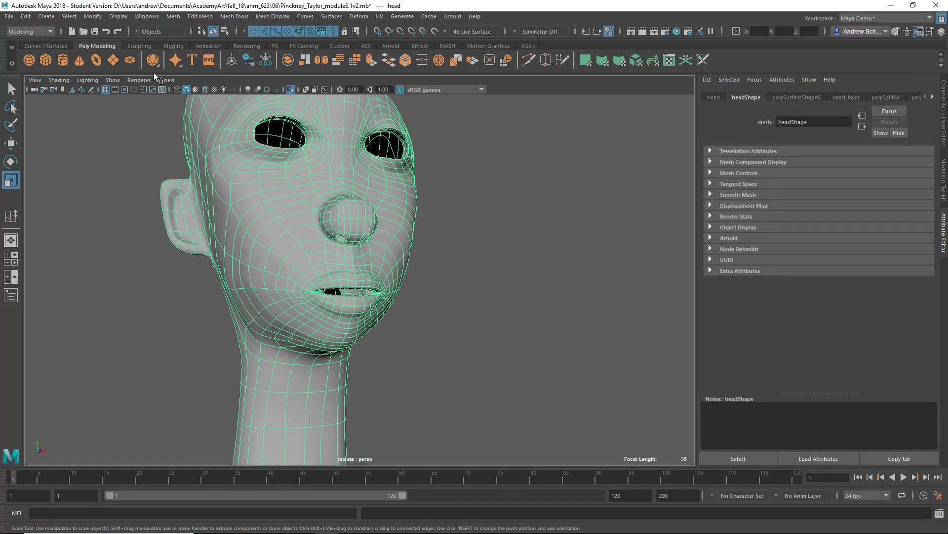
{"action": "left_click", "coordinate": [172, 17]}
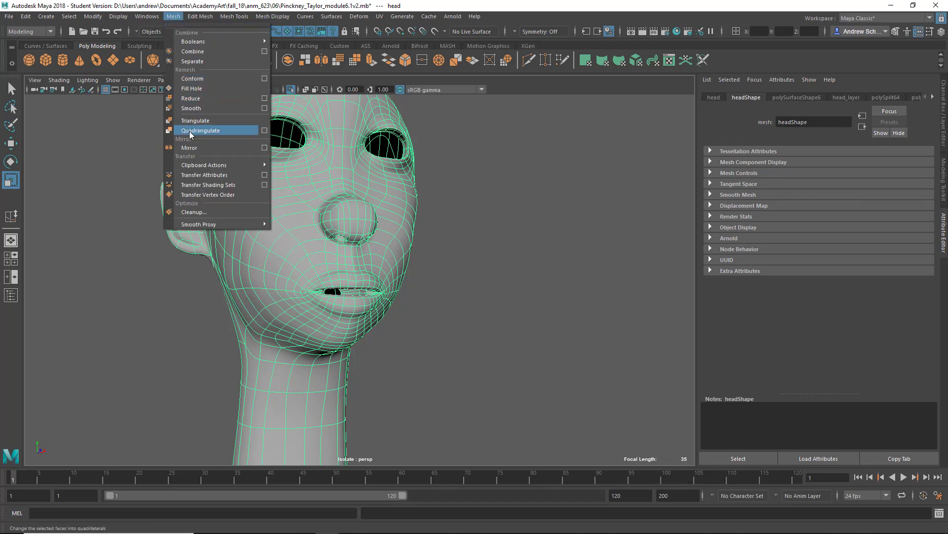
{"action": "left_click", "coordinate": [206, 212]}
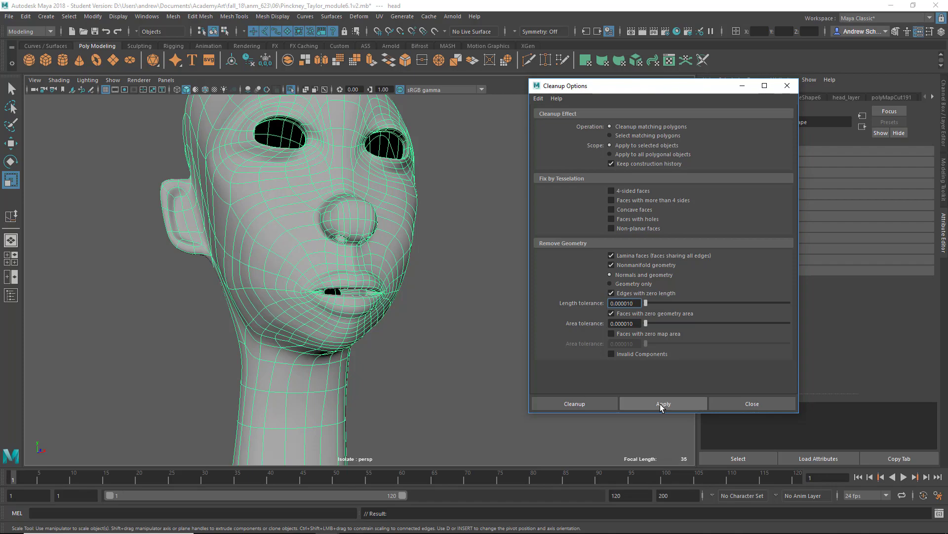
{"action": "left_click", "coordinate": [660, 404]}
{"action": "left_click", "coordinate": [746, 403]}
Inspect the cleaned-up head's face and mouth from the side.
{"action": "left_click", "coordinate": [447, 318]}
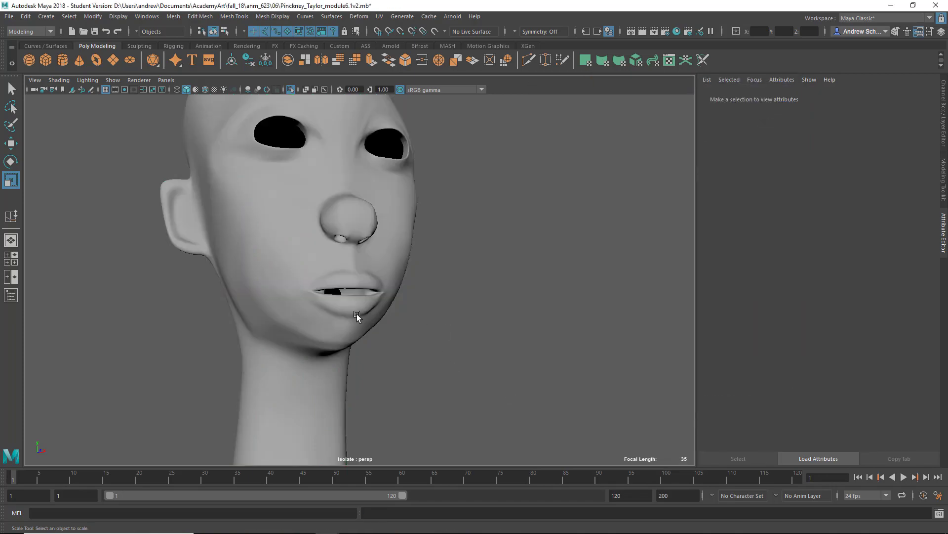
{"action": "left_click", "coordinate": [357, 314]}
{"action": "mouse_move", "coordinate": [358, 342]}
{"action": "left_mouse_down", "text": "alt"}
{"action": "mouse_move", "coordinate": [313, 328]}
{"action": "mouse_move", "coordinate": [360, 351]}
{"action": "mouse_move", "coordinate": [375, 339]}
{"action": "left_mouse_up", "text": "alt"}
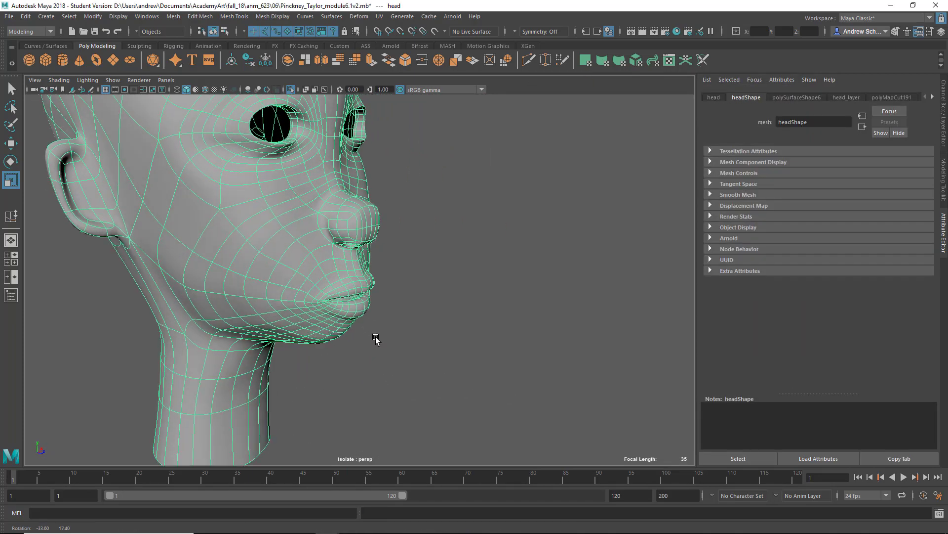
Split the workspace into two side-by-side views and show the UV Editor beside the perspective view.
{"action": "scroll", "coordinate": [304, 336], "scroll_direction": "down", "scroll_amount": 4}
{"action": "left_click_drag", "start_coordinate": [246, 293], "coordinate": [251, 324], "text": "alt"}
{"action": "key", "text": "1"}
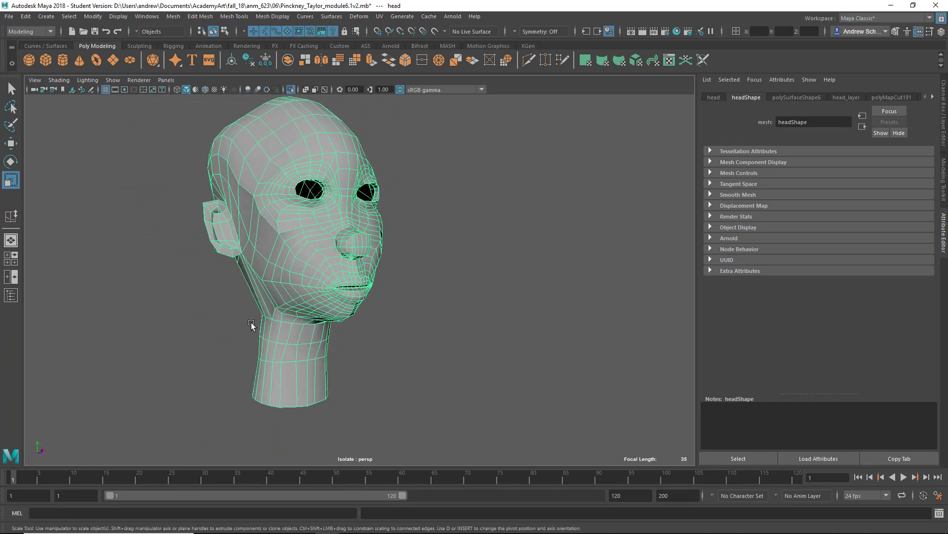
{"action": "left_click", "coordinate": [14, 280]}
{"action": "left_click", "coordinate": [165, 80]}
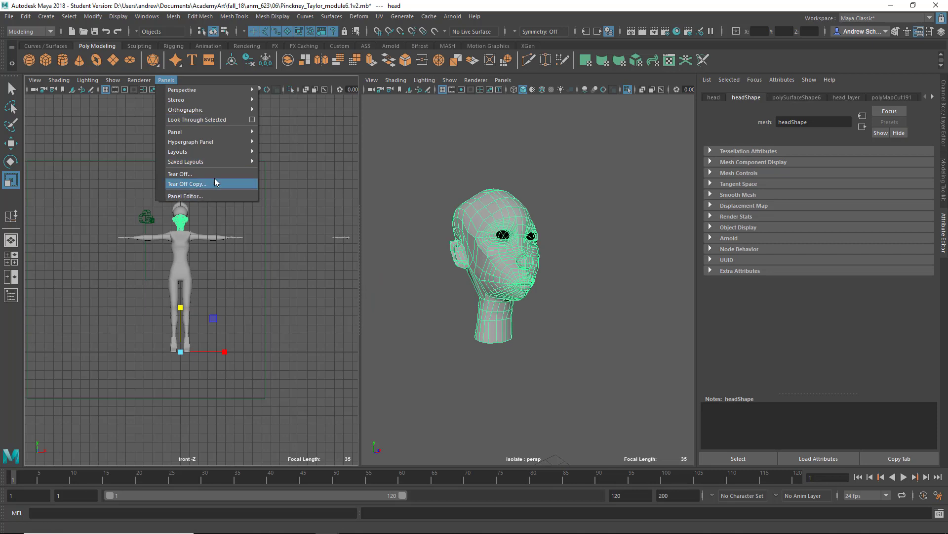
{"action": "mouse_move", "coordinate": [210, 131]}
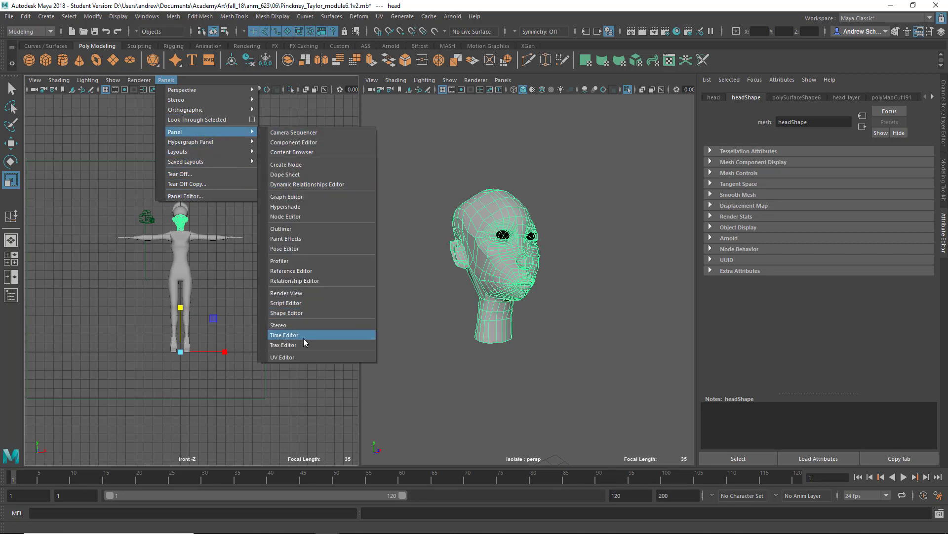
{"action": "left_click", "coordinate": [303, 353]}
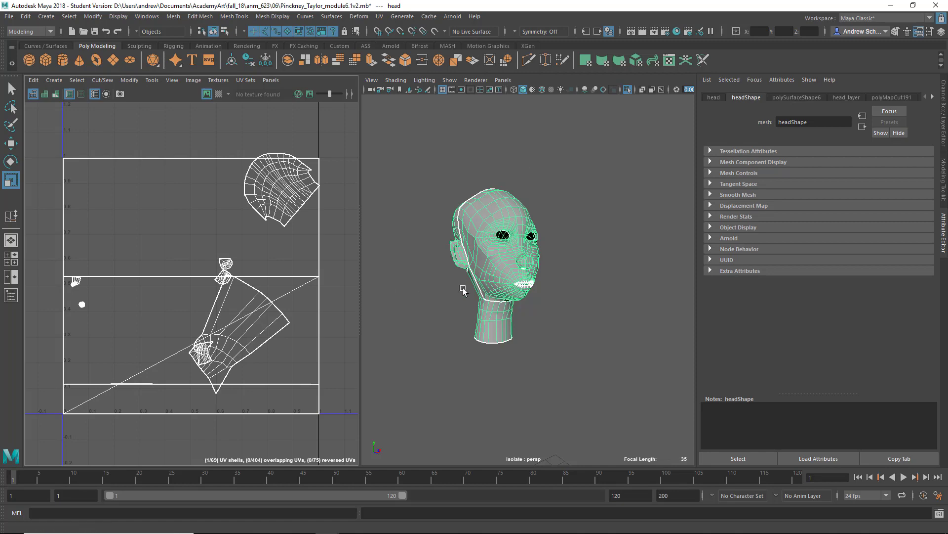
Apply a planar UV projection to the whole head from the side.
{"action": "right_click_drag", "start_coordinate": [438, 320], "coordinate": [567, 293], "text": "alt"}
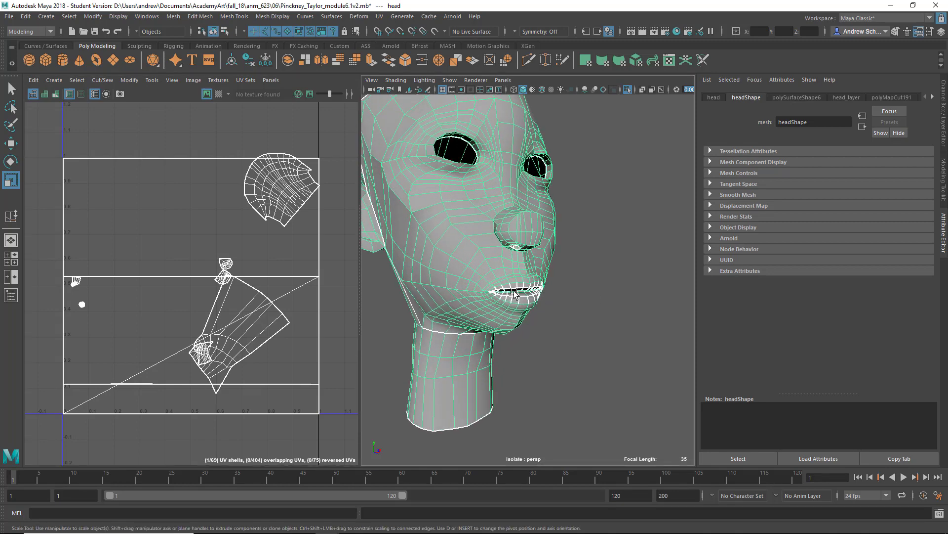
{"action": "key", "text": "f"}
{"action": "left_click", "coordinate": [385, 17]}
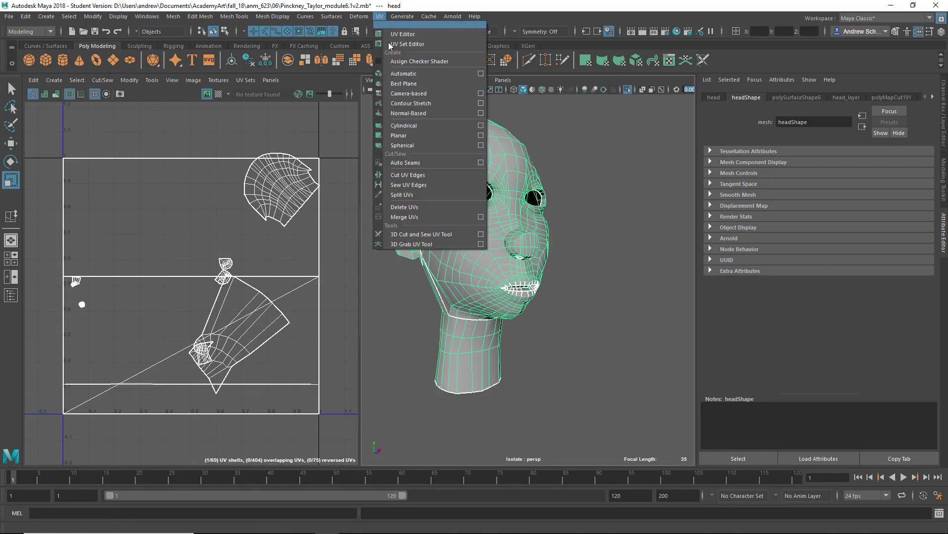
{"action": "left_click", "coordinate": [408, 139]}
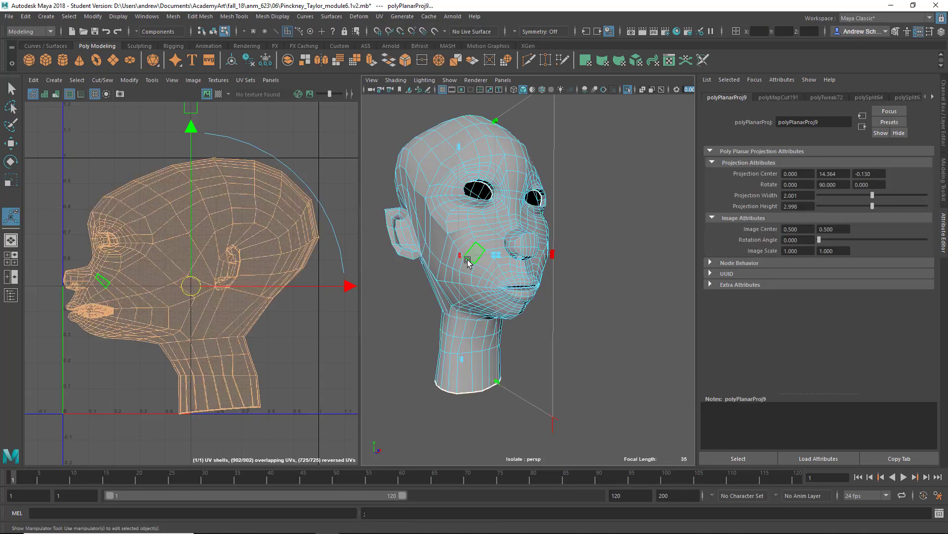
Cut the head's UVs along the edge loop where the jaw and skull meet the neck.
{"action": "left_click_drag", "start_coordinate": [468, 332], "coordinate": [544, 330], "text": "alt"}
{"action": "right_click_drag", "start_coordinate": [432, 328], "coordinate": [431, 218]}
{"action": "left_click", "coordinate": [437, 371]}
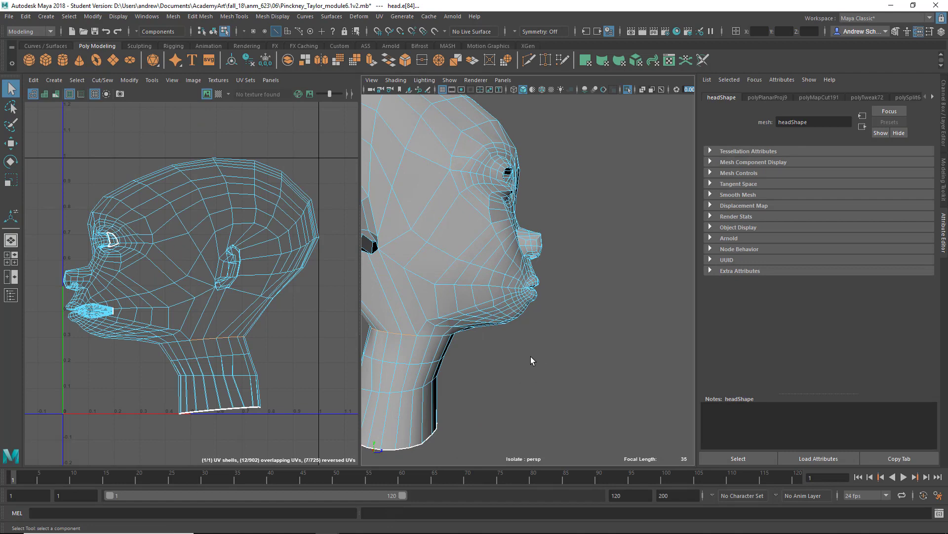
{"action": "left_click_drag", "start_coordinate": [452, 339], "coordinate": [387, 360], "text": "alt"}
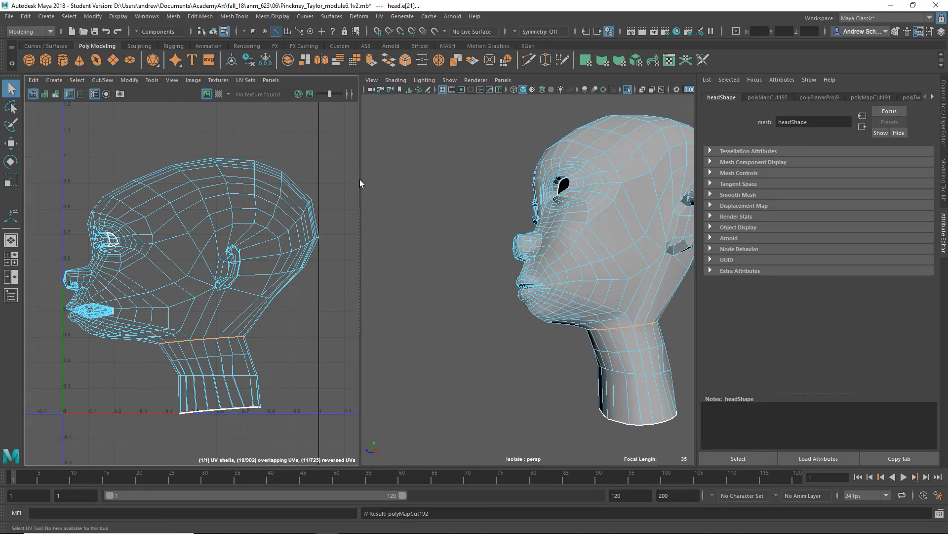
With Object X symmetry on, cut the UVs along the edges running from the neck seam up to and around both ears.
{"action": "left_click_drag", "start_coordinate": [509, 324], "coordinate": [575, 435], "text": "alt"}
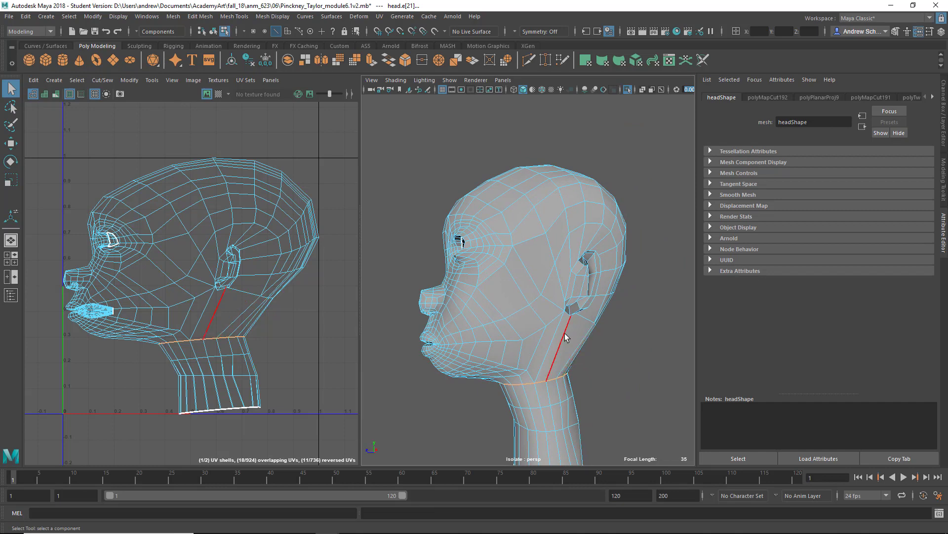
{"action": "left_click", "coordinate": [567, 300]}
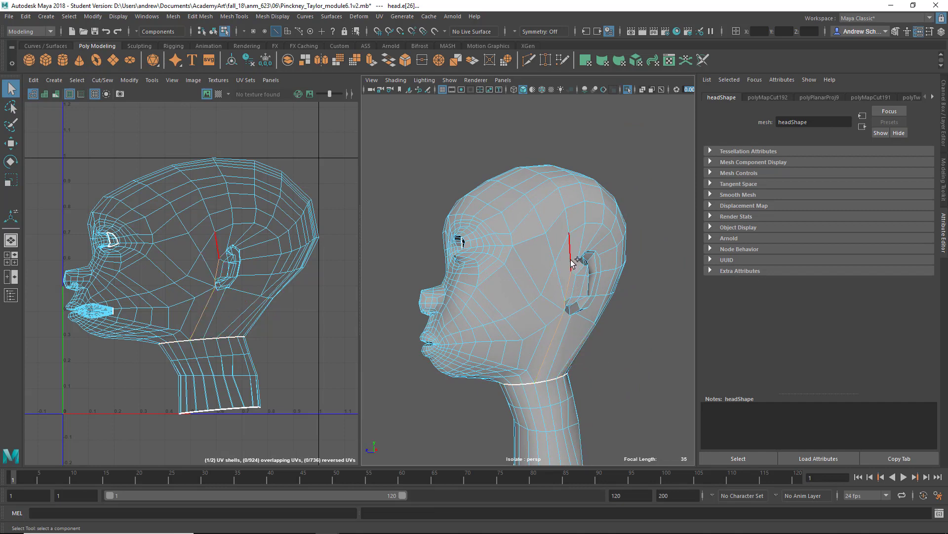
{"action": "left_click_drag", "start_coordinate": [665, 278], "coordinate": [569, 307], "text": "alt"}
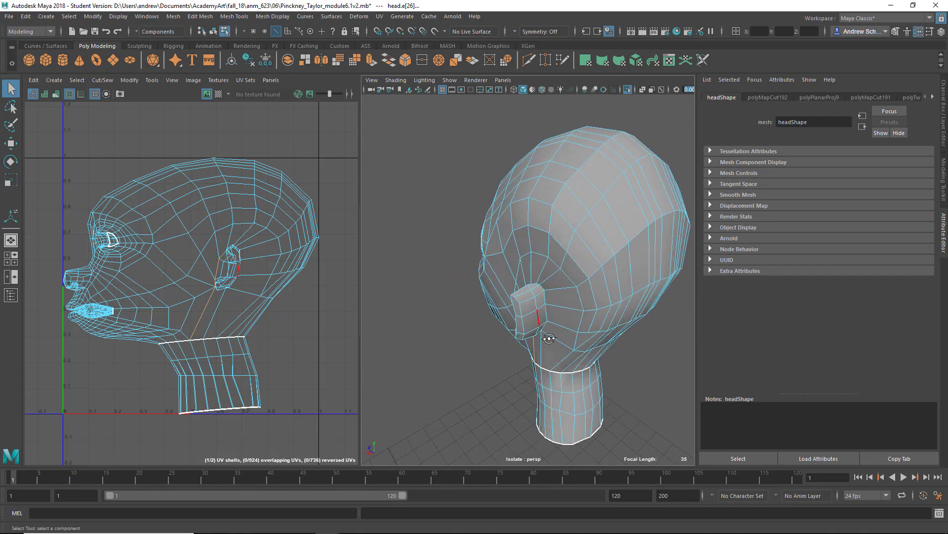
{"action": "left_click_drag", "start_coordinate": [550, 339], "coordinate": [684, 319], "text": "alt"}
{"action": "key", "text": "w"}
{"action": "left_click_drag", "start_coordinate": [469, 319], "coordinate": [429, 304]}
{"action": "left_click_drag", "start_coordinate": [612, 379], "coordinate": [541, 349], "text": "alt"}
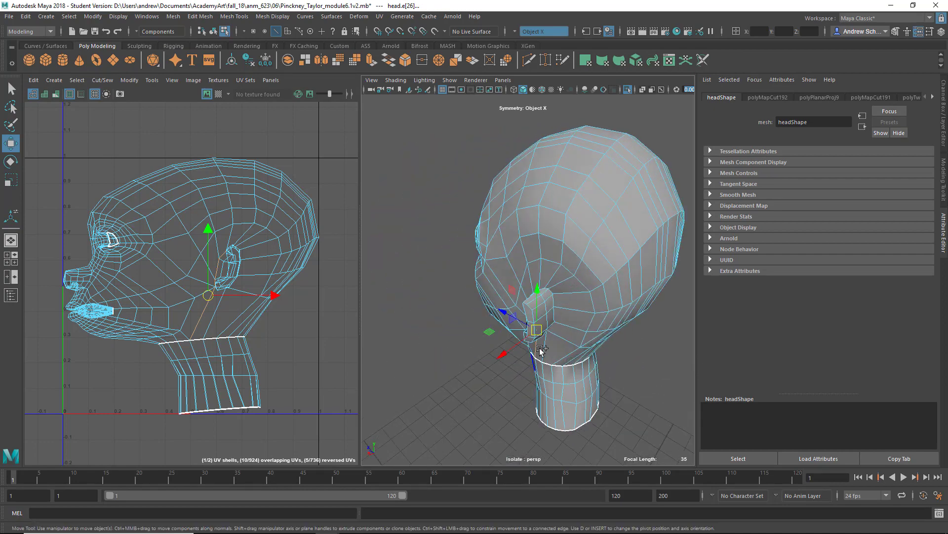
{"action": "left_click_drag", "start_coordinate": [585, 404], "coordinate": [641, 333], "text": "alt"}
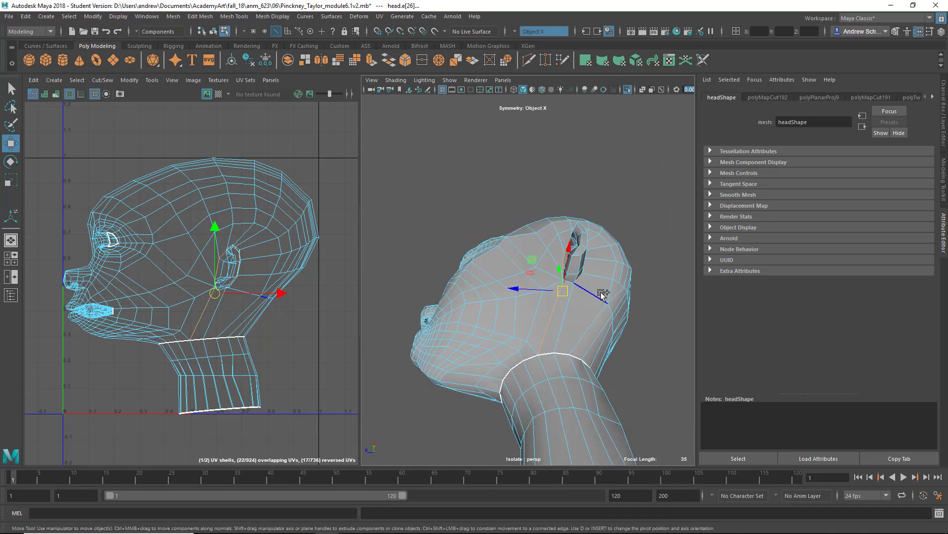
{"action": "left_click_drag", "start_coordinate": [570, 281], "coordinate": [592, 382], "text": "alt"}
{"action": "right_click_drag", "start_coordinate": [592, 381], "coordinate": [557, 363], "text": "alt"}
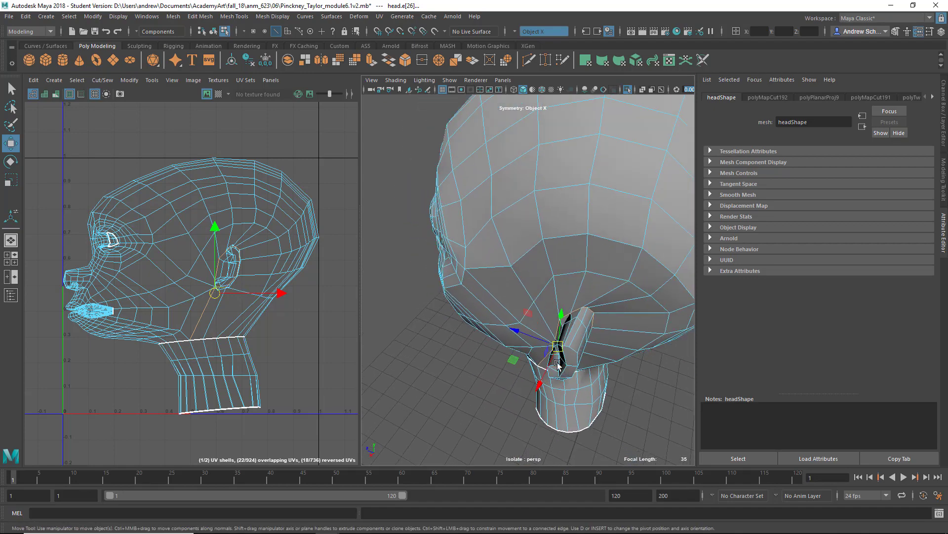
{"action": "left_click", "coordinate": [150, 96]}
{"action": "key", "text": "shift+x"}
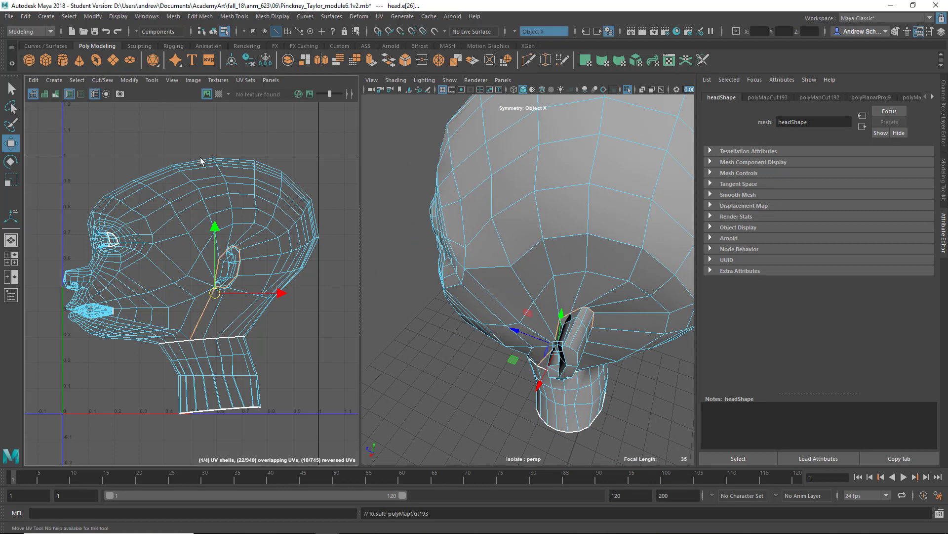
Cut the UVs along the edge loops running from the ears over the top of the head and around its back.
{"action": "left_click_drag", "start_coordinate": [540, 376], "coordinate": [594, 347], "text": "alt"}
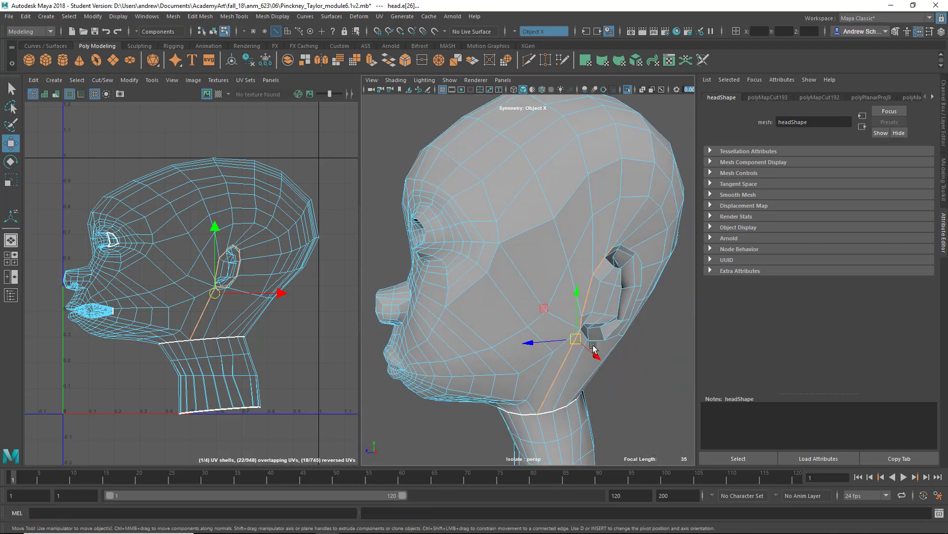
{"action": "left_click_drag", "start_coordinate": [629, 317], "coordinate": [598, 347], "text": "alt"}
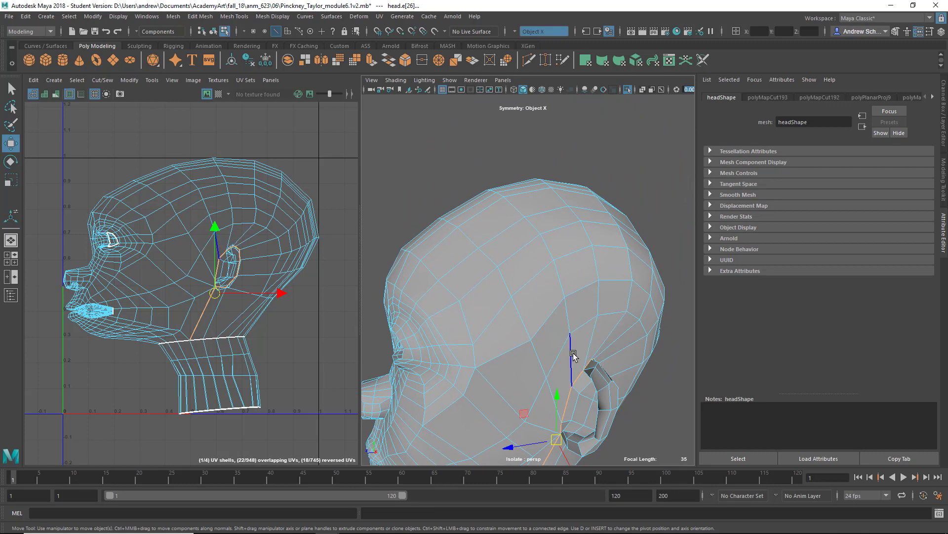
{"action": "double_click", "coordinate": [573, 354]}
{"action": "left_click_drag", "start_coordinate": [501, 363], "coordinate": [651, 343], "text": "alt"}
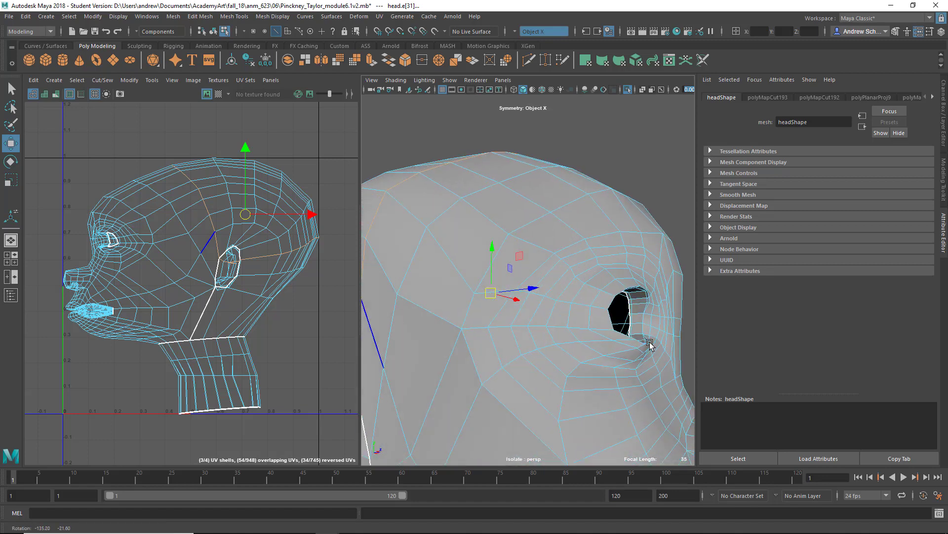
{"action": "right_click_drag", "start_coordinate": [652, 343], "coordinate": [498, 384], "text": "alt"}
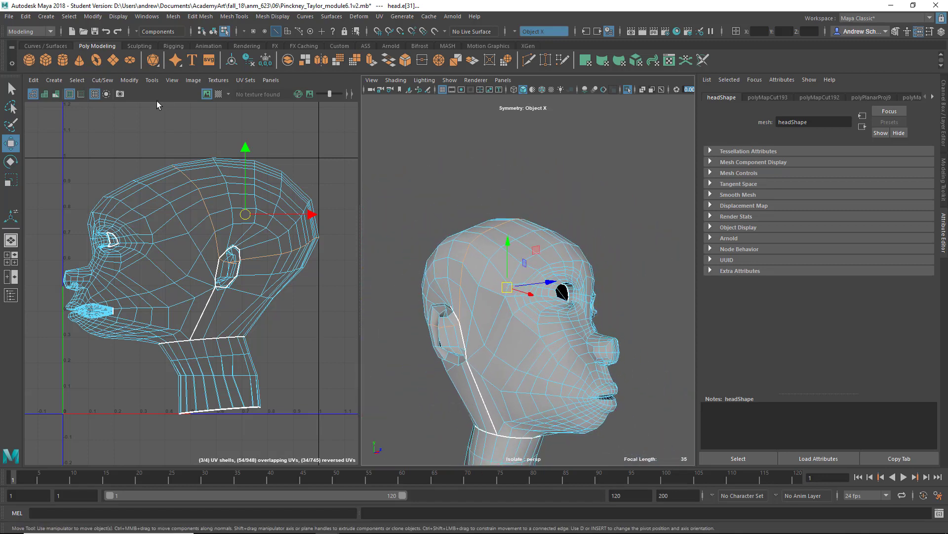
{"action": "key", "text": "shift+x"}
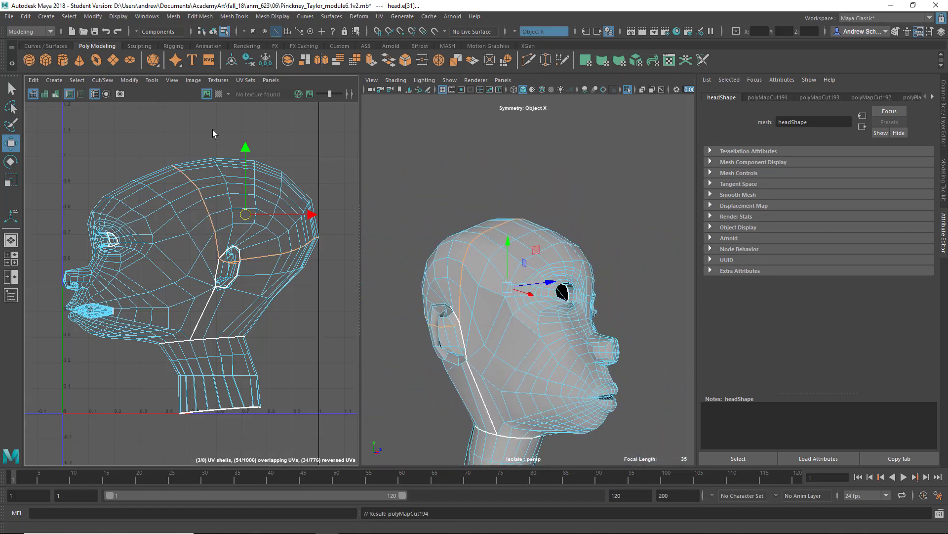
Cut the UVs along the vertical centre edges at the back of the neck.
{"action": "left_click", "coordinate": [428, 419]}
{"action": "left_click_drag", "start_coordinate": [428, 419], "coordinate": [454, 304], "text": "alt"}
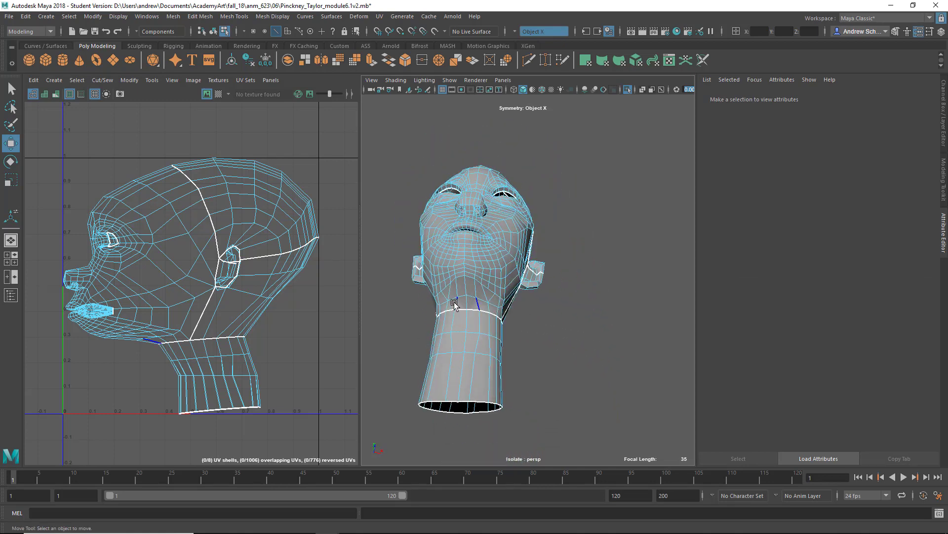
{"action": "left_click_drag", "start_coordinate": [595, 373], "coordinate": [378, 395], "text": "alt"}
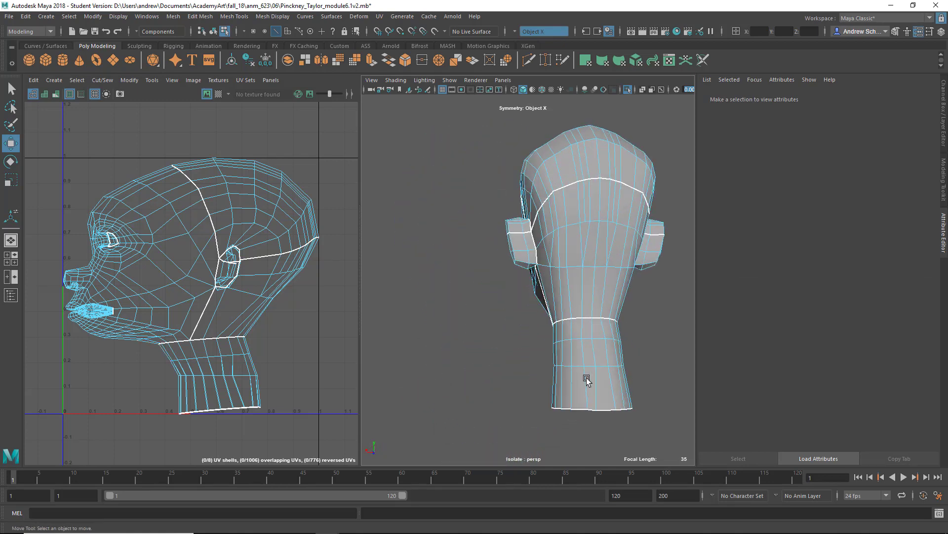
{"action": "left_click", "coordinate": [595, 330]}
{"action": "left_click_drag", "start_coordinate": [601, 388], "coordinate": [584, 406], "text": "alt"}
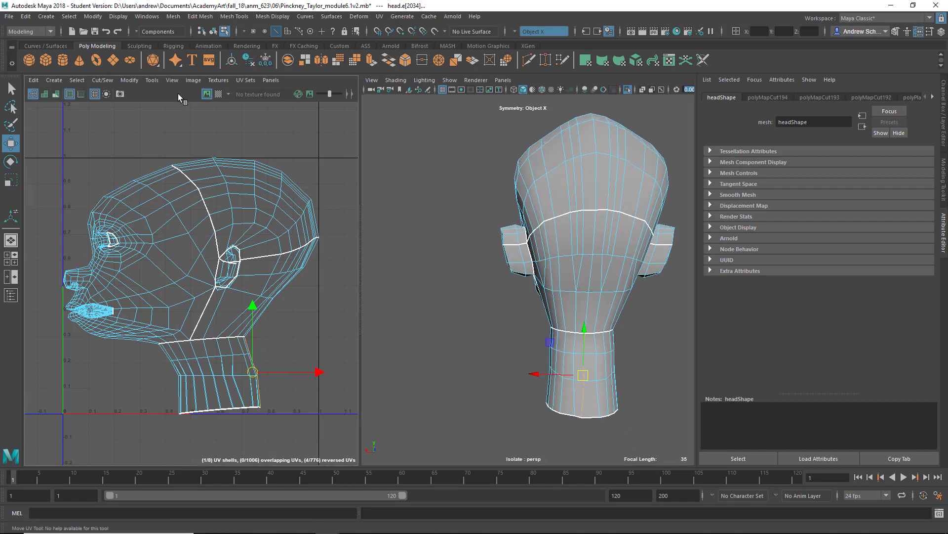
{"action": "key", "text": "shift+x"}
{"action": "left_click_drag", "start_coordinate": [481, 331], "coordinate": [514, 328], "text": "alt"}
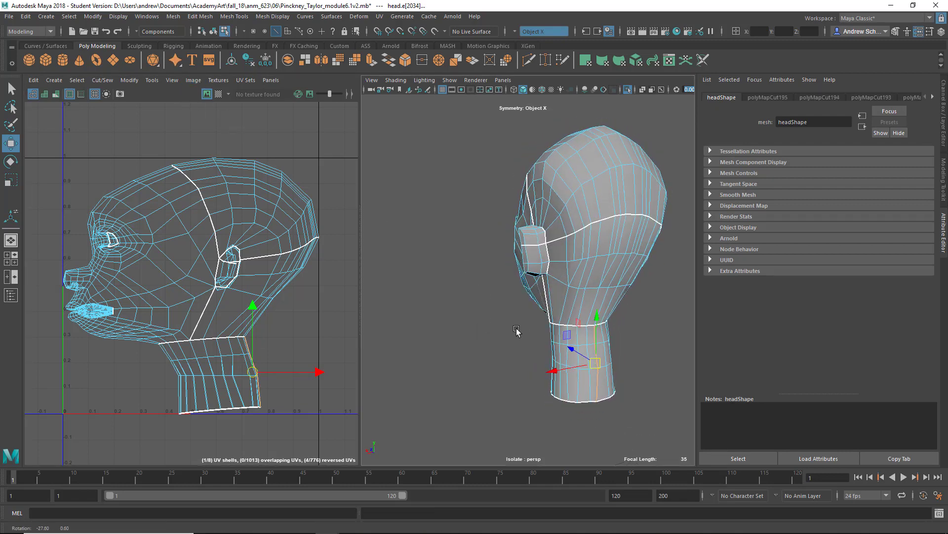
Cut the UVs along the centre edges beneath the chin, from the neck seam towards the front of the chin.
{"action": "left_click", "coordinate": [455, 344]}
{"action": "left_click_drag", "start_coordinate": [455, 345], "coordinate": [499, 318], "text": "alt"}
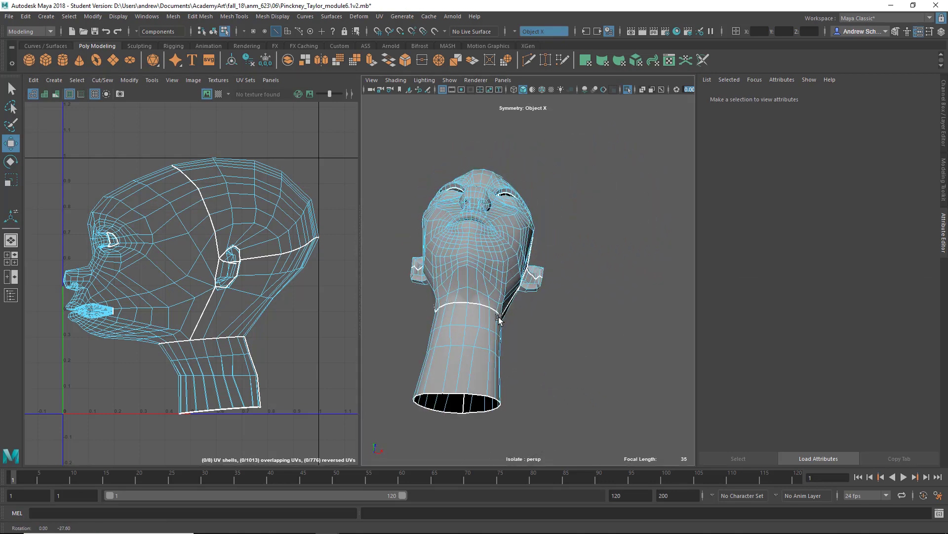
{"action": "left_click", "coordinate": [467, 295]}
{"action": "key", "text": "q"}
{"action": "left_click", "coordinate": [468, 273]}
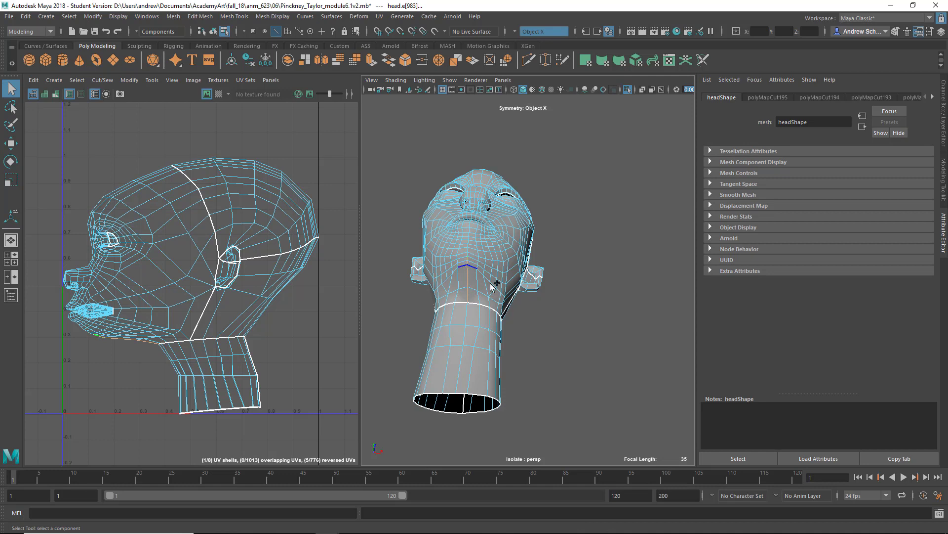
{"action": "left_click", "coordinate": [163, 91]}
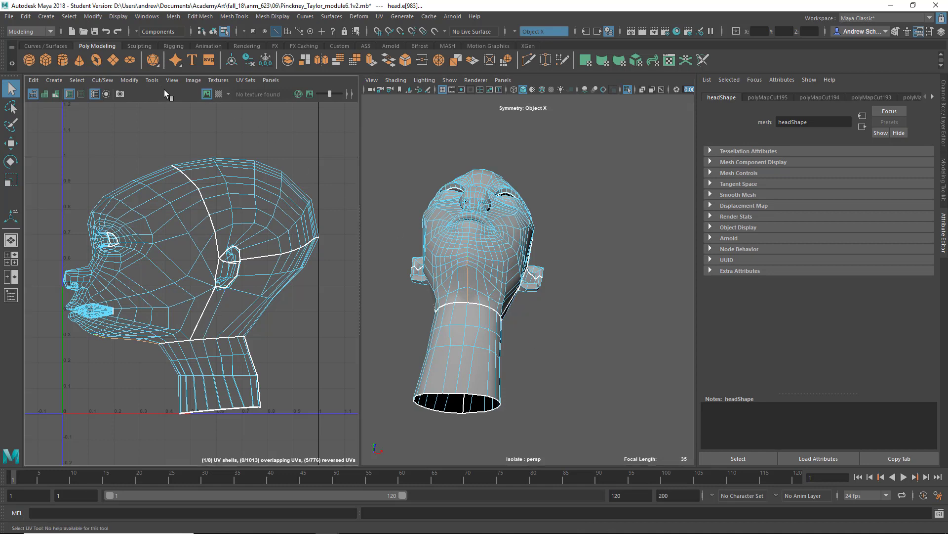
{"action": "left_click_drag", "start_coordinate": [415, 322], "coordinate": [465, 348], "text": "alt"}
Unfold all of the head's UV faces and lay the shells out within the first UV tile.
{"action": "right_click_drag", "start_coordinate": [204, 268], "coordinate": [205, 295]}
{"action": "scroll", "coordinate": [258, 318], "scroll_direction": "down", "scroll_amount": 3}
{"action": "left_click_drag", "start_coordinate": [320, 404], "coordinate": [40, 179]}
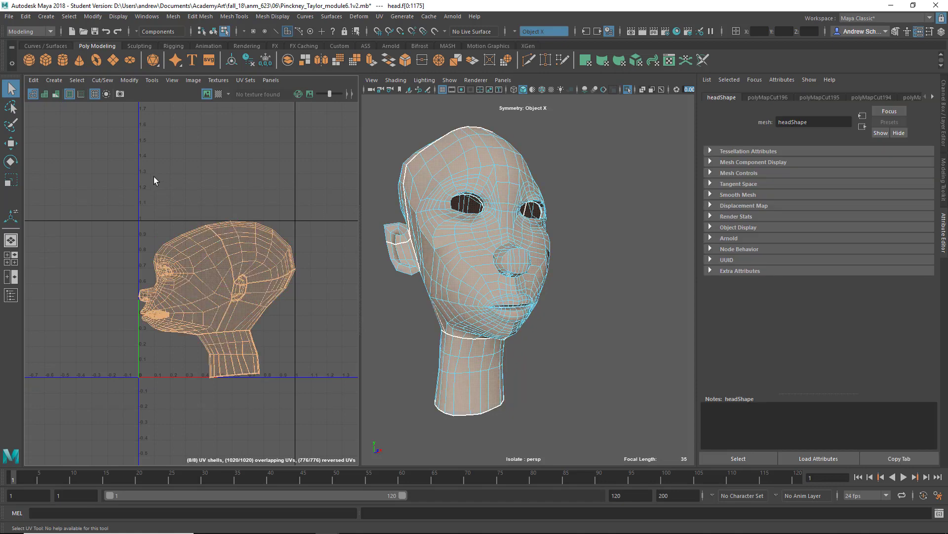
{"action": "key", "text": "ctrl+u"}
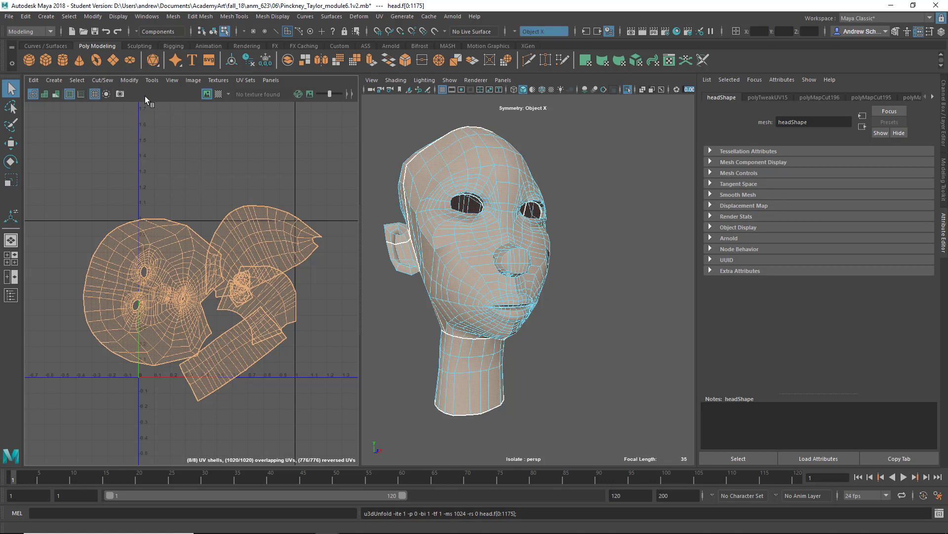
{"action": "key", "text": "ctrl+shift+l"}
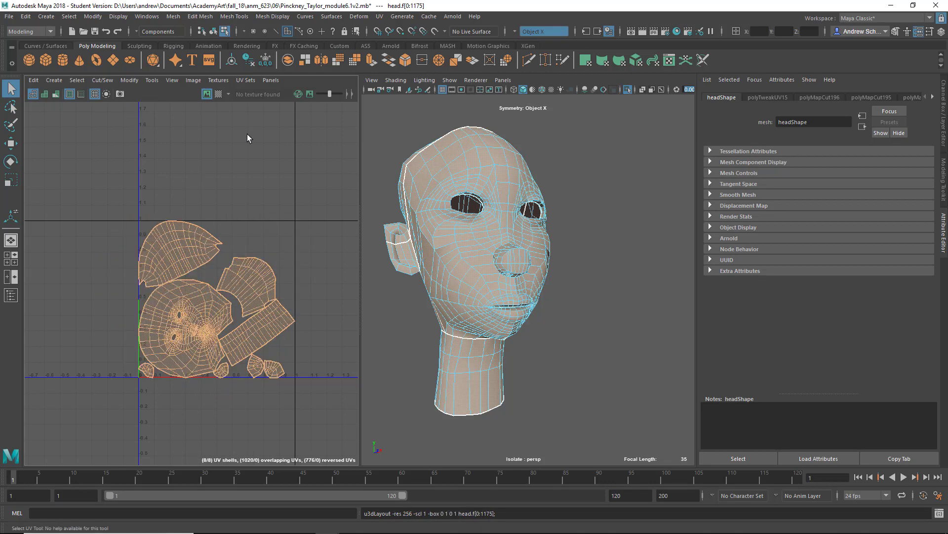
Display the checker pattern on the head and inspect its distribution from the side and front.
{"action": "left_click", "coordinate": [218, 94]}
{"action": "left_click_drag", "start_coordinate": [436, 308], "coordinate": [445, 357], "text": "alt"}
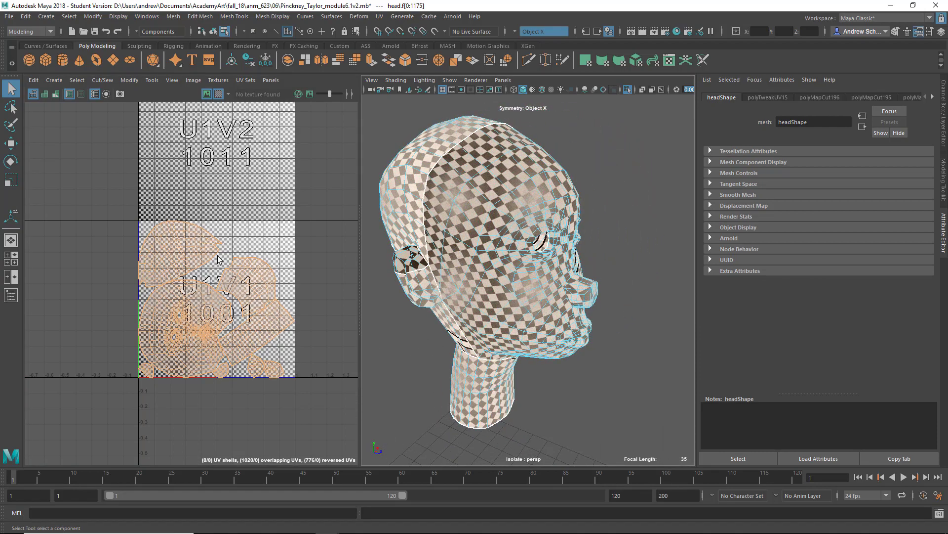
{"action": "left_click_drag", "start_coordinate": [477, 251], "coordinate": [496, 117], "text": "alt"}
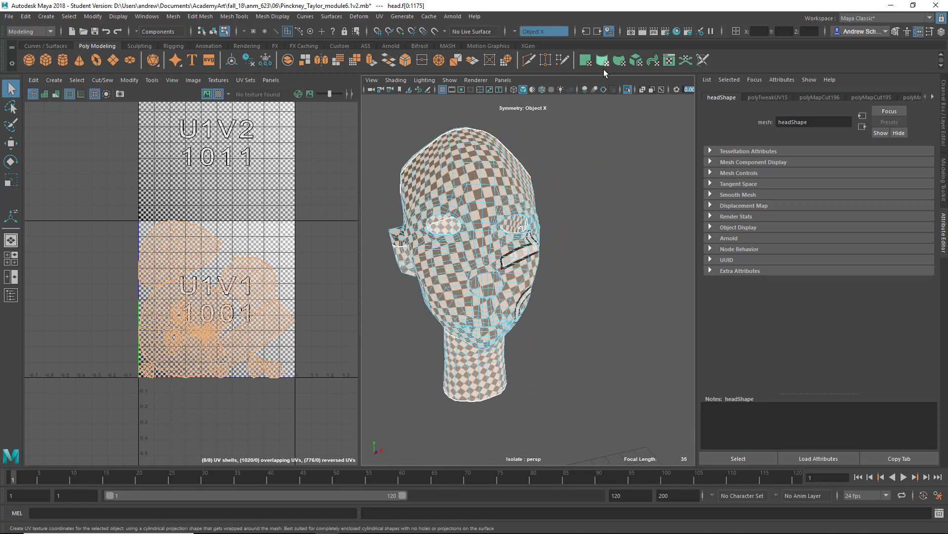
Turn off the head's isolation and select the hat mesh in object mode.
{"action": "left_click", "coordinate": [626, 90]}
{"action": "left_click", "coordinate": [554, 248]}
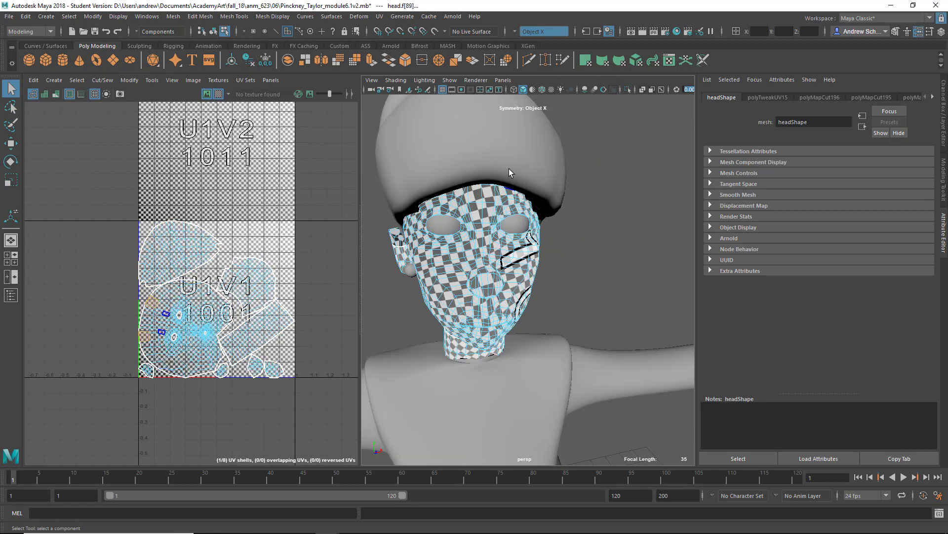
{"action": "right_click_drag", "start_coordinate": [511, 167], "coordinate": [552, 132]}
{"action": "left_click", "coordinate": [549, 168]}
{"action": "scroll", "coordinate": [554, 222], "scroll_direction": "down", "scroll_amount": 2}
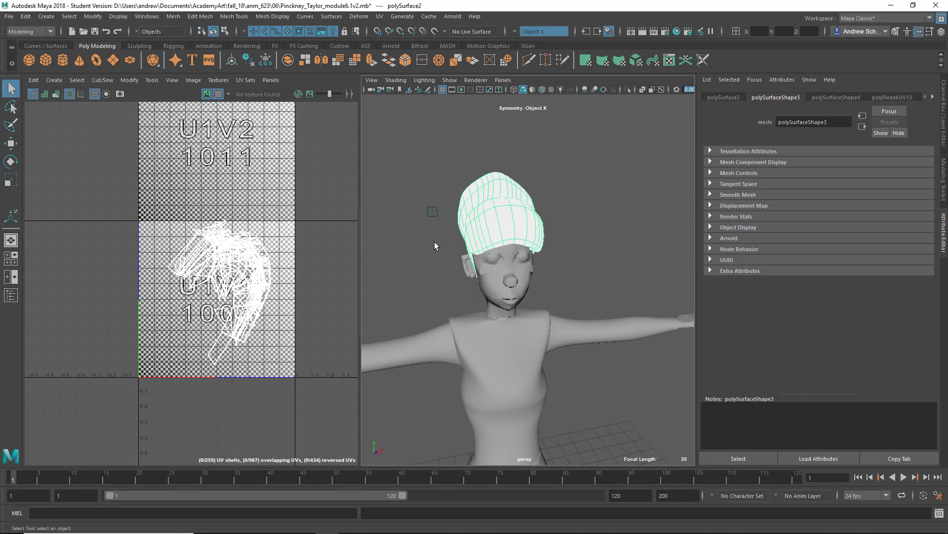
Turn off the checker display and apply a planar UV projection to the hat mesh, ending in object mode.
{"action": "left_click_drag", "start_coordinate": [434, 246], "coordinate": [390, 267], "text": "alt"}
{"action": "key", "text": "1"}
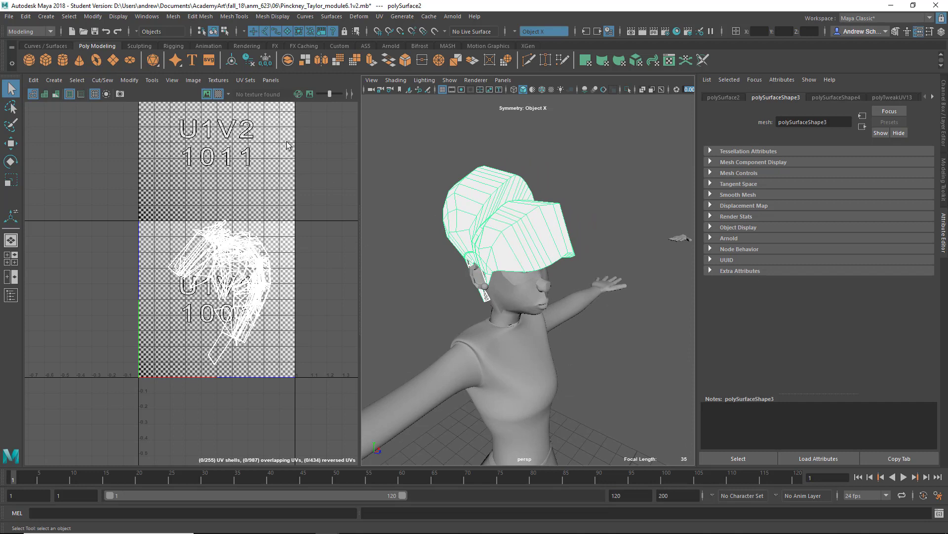
{"action": "left_click", "coordinate": [219, 94]}
{"action": "left_click_drag", "start_coordinate": [394, 262], "coordinate": [641, 247], "text": "alt"}
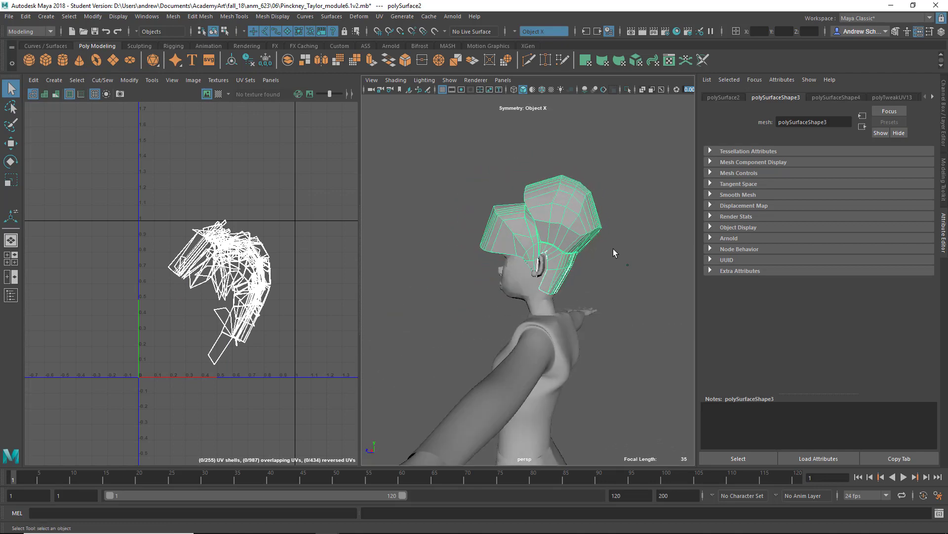
{"action": "left_click_drag", "start_coordinate": [483, 268], "coordinate": [403, 154], "text": "alt"}
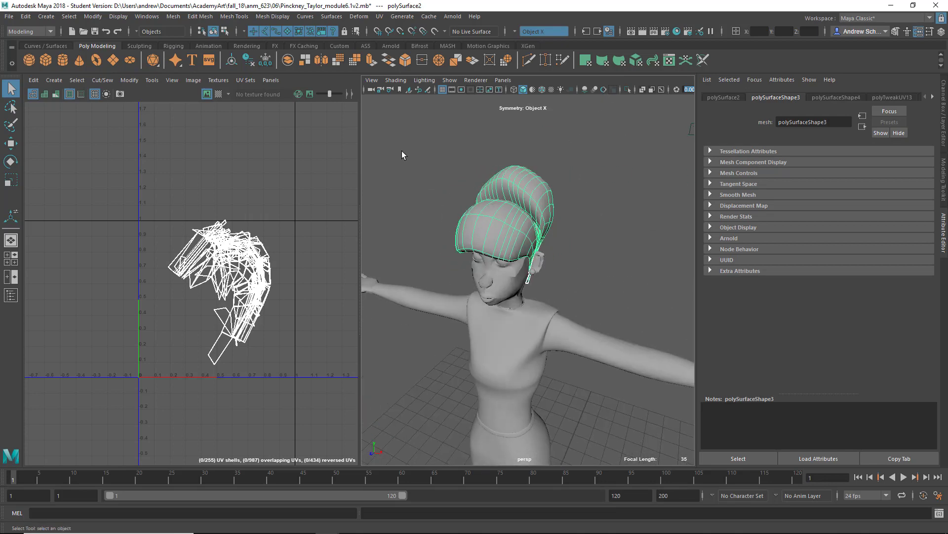
{"action": "left_click", "coordinate": [379, 19]}
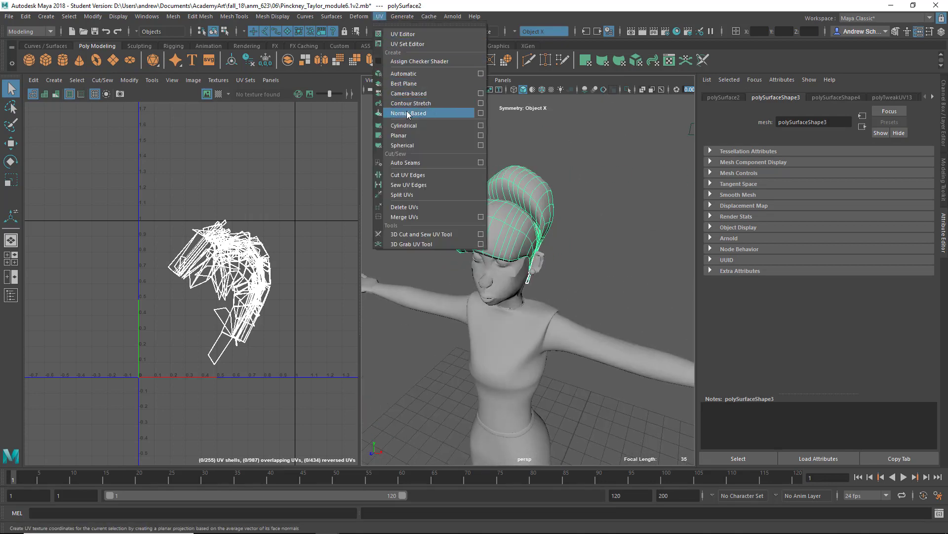
{"action": "left_click", "coordinate": [408, 132]}
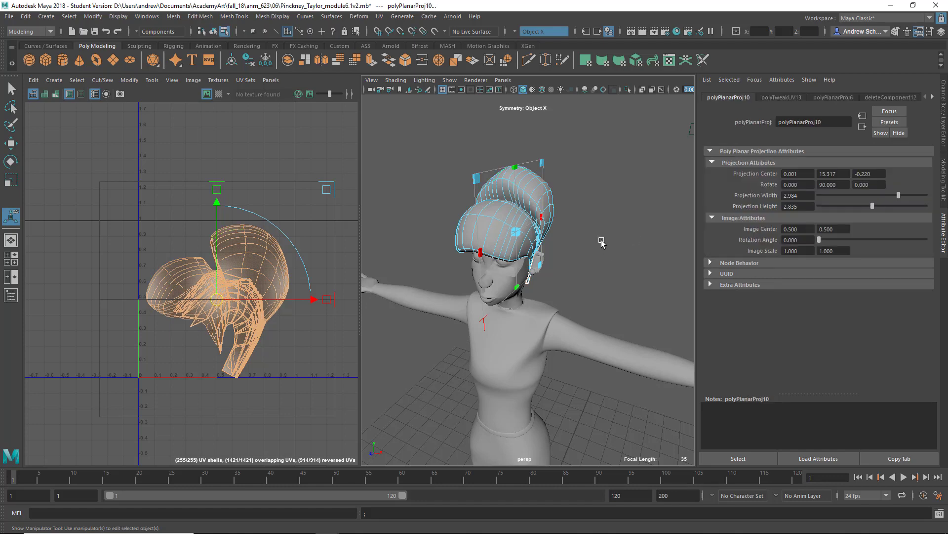
{"action": "left_click", "coordinate": [601, 242]}
{"action": "left_click_drag", "start_coordinate": [568, 237], "coordinate": [506, 226], "text": "alt"}
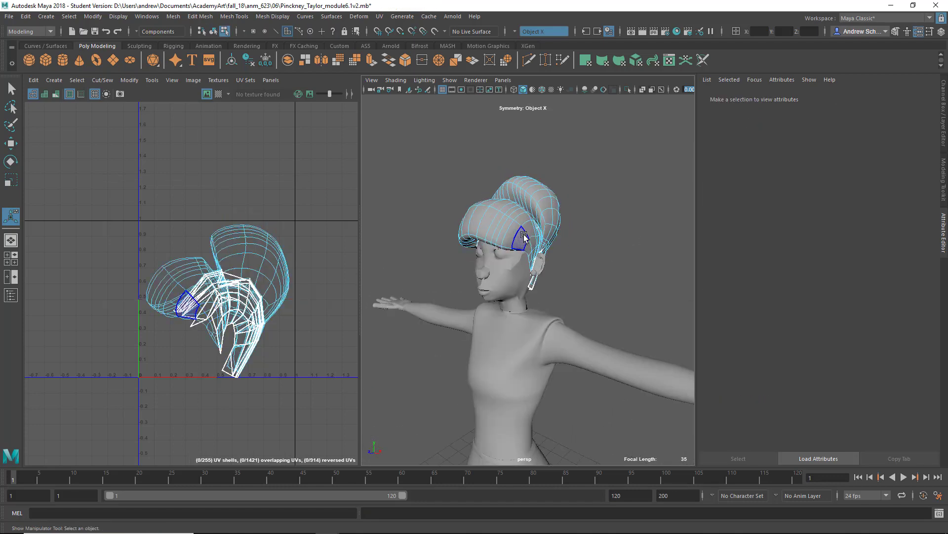
{"action": "right_click_drag", "start_coordinate": [523, 237], "coordinate": [579, 187]}
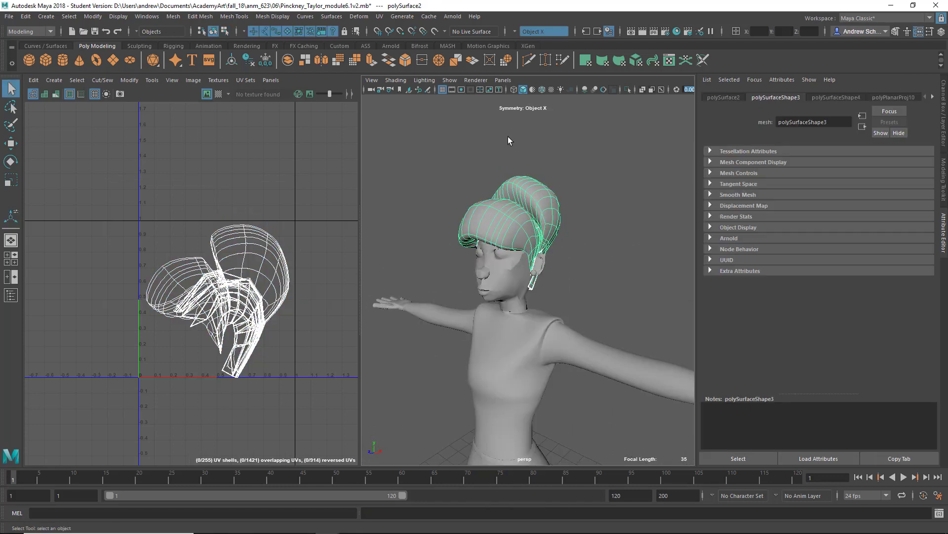
Isolate the hat mesh and examine its underside and inner faces.
{"action": "left_click", "coordinate": [627, 90]}
{"action": "left_click_drag", "start_coordinate": [630, 129], "coordinate": [568, 195], "text": "alt"}
{"action": "right_click_drag", "start_coordinate": [567, 195], "coordinate": [494, 218], "text": "alt"}
{"action": "left_click_drag", "start_coordinate": [494, 217], "coordinate": [496, 196], "text": "alt"}
{"action": "middle_click_drag", "start_coordinate": [476, 222], "coordinate": [544, 224], "text": "alt"}
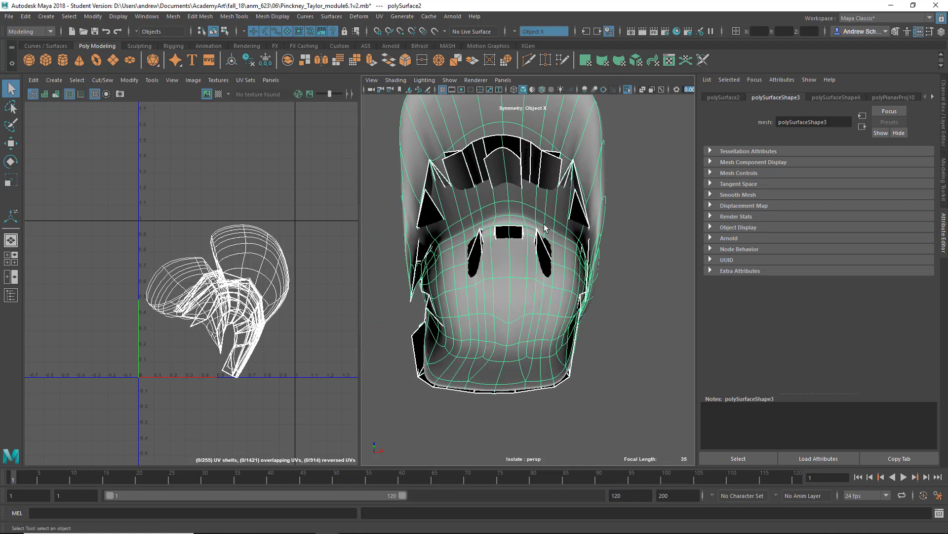
{"action": "left_click_drag", "start_coordinate": [545, 227], "coordinate": [413, 197], "text": "alt"}
Try to clean up the hat's lamina faces, nonmanifold geometry, zero-length edges and zero-area faces with a tolerance of 0.000010.
{"action": "left_click", "coordinate": [173, 17]}
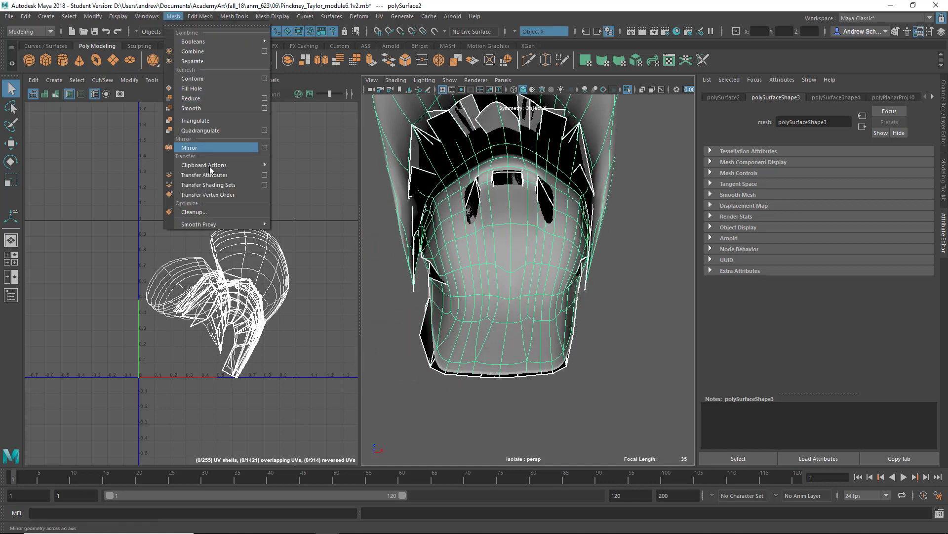
{"action": "left_click", "coordinate": [206, 213]}
{"action": "left_click", "coordinate": [668, 403]}
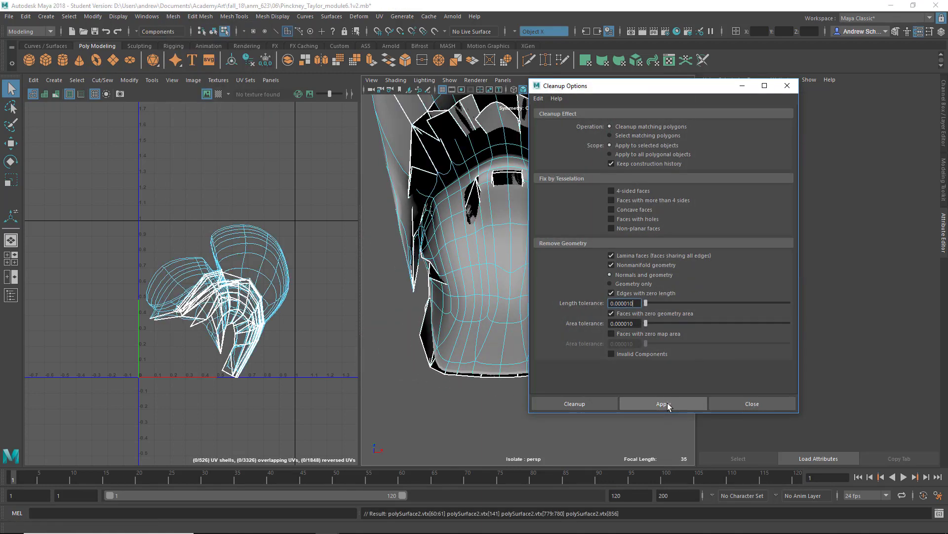
{"action": "left_click_drag", "start_coordinate": [424, 253], "coordinate": [426, 289], "text": "alt"}
{"action": "left_click", "coordinate": [645, 402]}
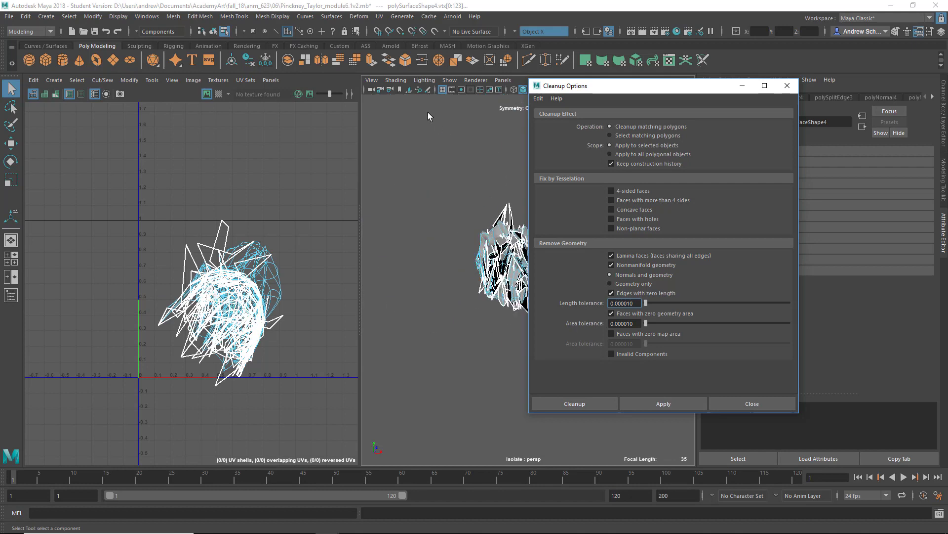
Undo the hat mesh cleanup and return to object mode.
{"action": "key", "text": "ctrl+z"}
{"action": "key", "text": "ctrl+z"}
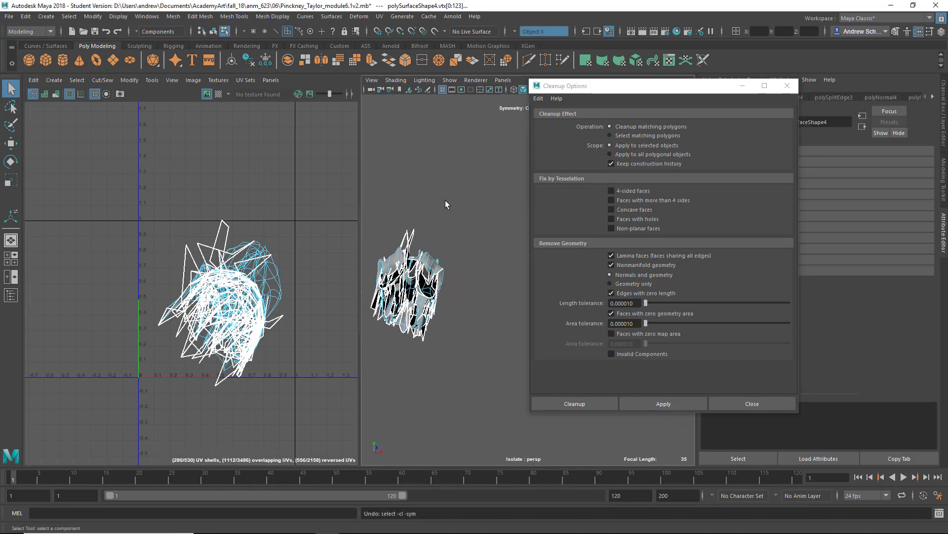
{"action": "key", "text": "F8"}
Examine the isolated hat unsmoothed from below and behind, selecting one of the jagged inner faces to check it.
{"action": "left_click_drag", "start_coordinate": [442, 227], "coordinate": [524, 251], "text": "alt"}
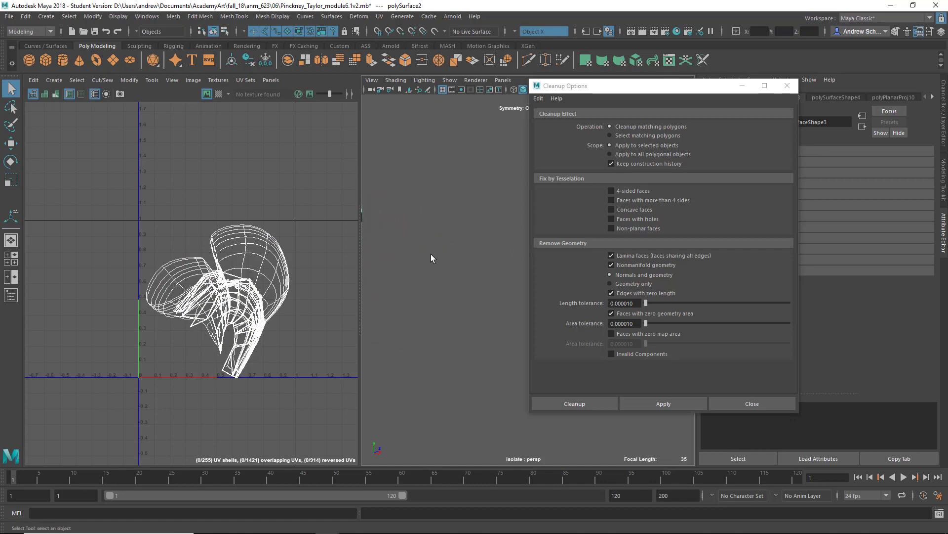
{"action": "key", "text": "f"}
{"action": "left_click_drag", "start_coordinate": [431, 255], "coordinate": [553, 252], "text": "alt"}
{"action": "right_click_drag", "start_coordinate": [452, 208], "coordinate": [452, 234]}
{"action": "left_click", "coordinate": [438, 206]}
{"action": "left_click_drag", "start_coordinate": [437, 207], "coordinate": [424, 236], "text": "alt"}
{"action": "key", "text": "1"}
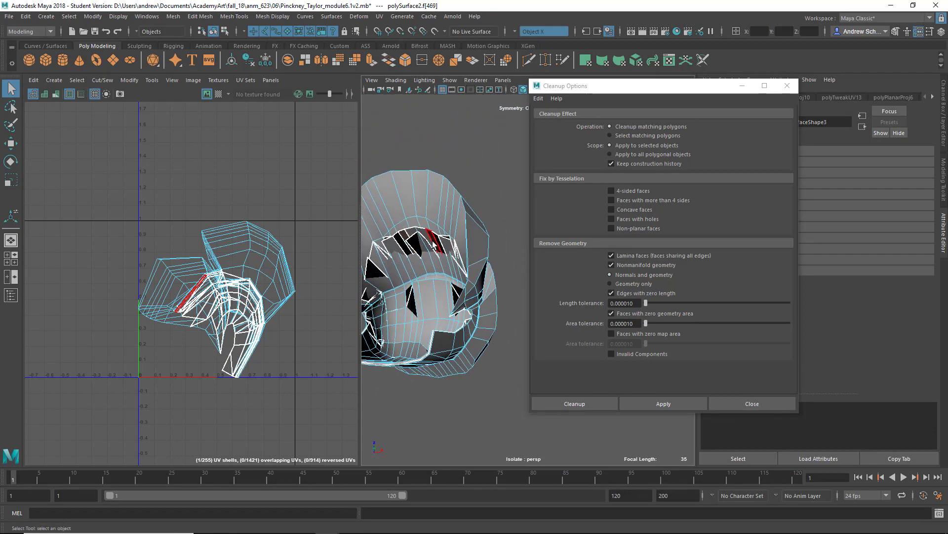
{"action": "left_click", "coordinate": [442, 253]}
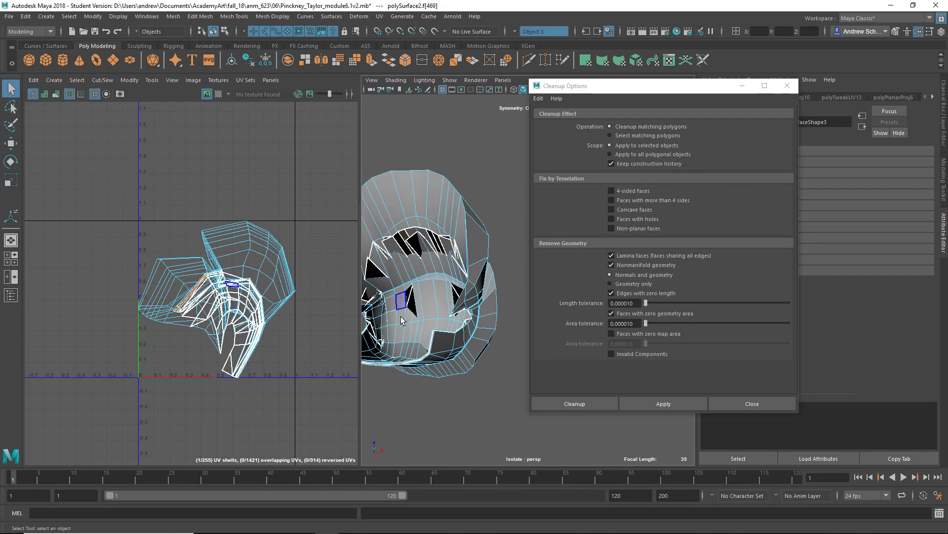
{"action": "left_click_drag", "start_coordinate": [441, 252], "coordinate": [432, 313], "text": "alt"}
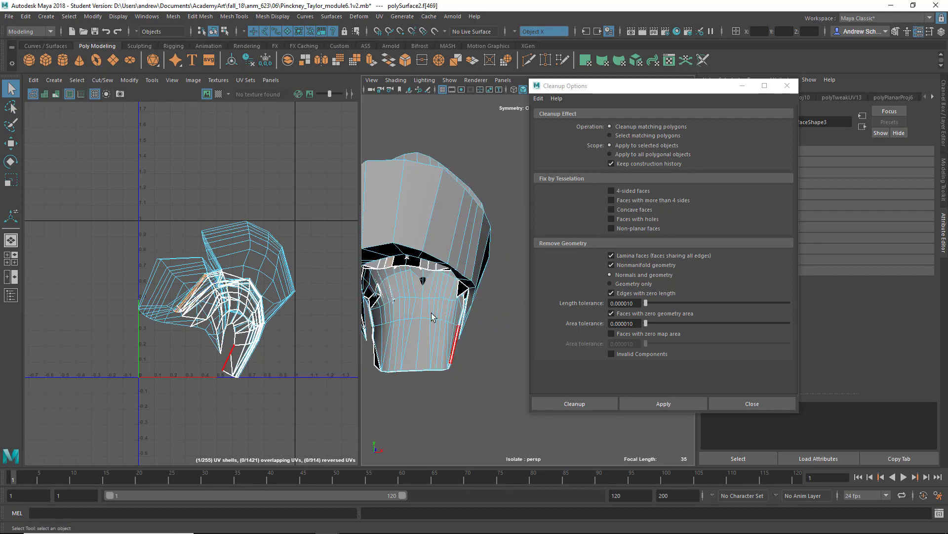
{"action": "scroll", "coordinate": [411, 270], "scroll_direction": "down", "scroll_amount": 5}
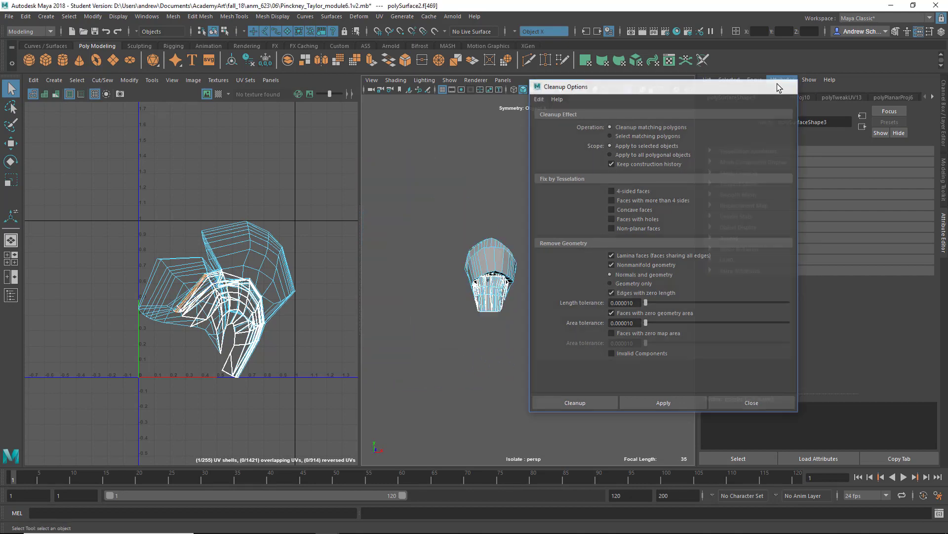
Close the cleanup options, turn off the hat's isolation and select the shirt mesh.
{"action": "left_click", "coordinate": [786, 85]}
{"action": "left_click", "coordinate": [628, 89]}
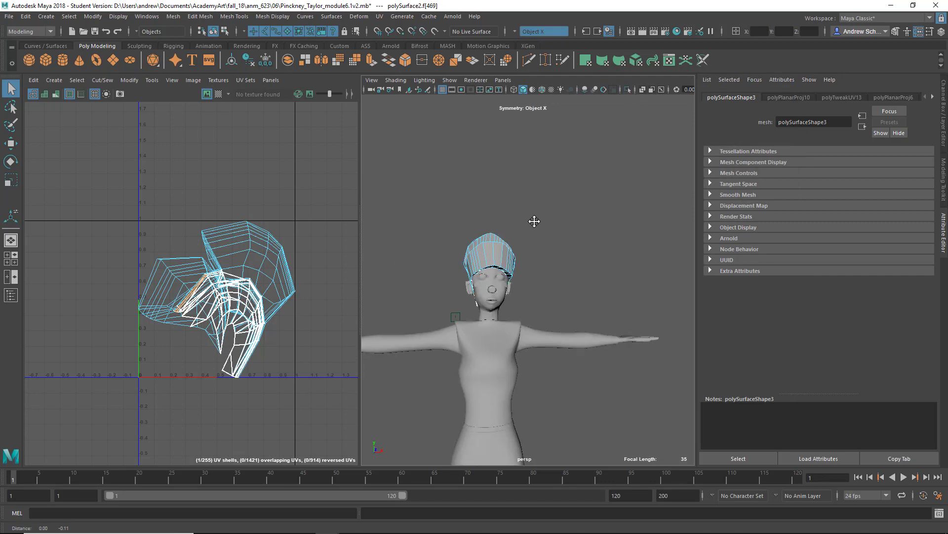
{"action": "left_click", "coordinate": [496, 237]}
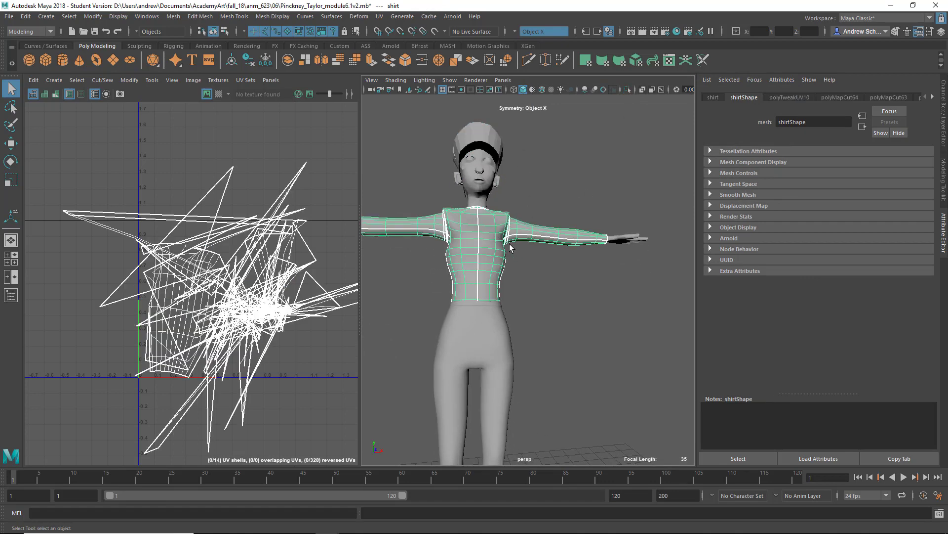
{"action": "left_click_drag", "start_coordinate": [508, 244], "coordinate": [532, 259], "text": "alt"}
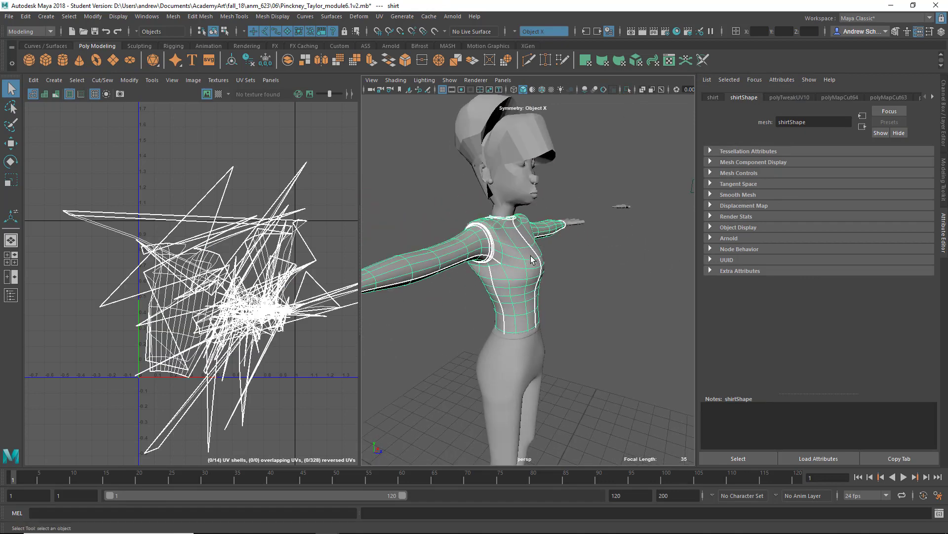
Clean up the shirt mesh for lamina faces, nonmanifold geometry, zero-length edges and zero-area faces, using tolerances of 0.000010.
{"action": "left_click", "coordinate": [173, 16]}
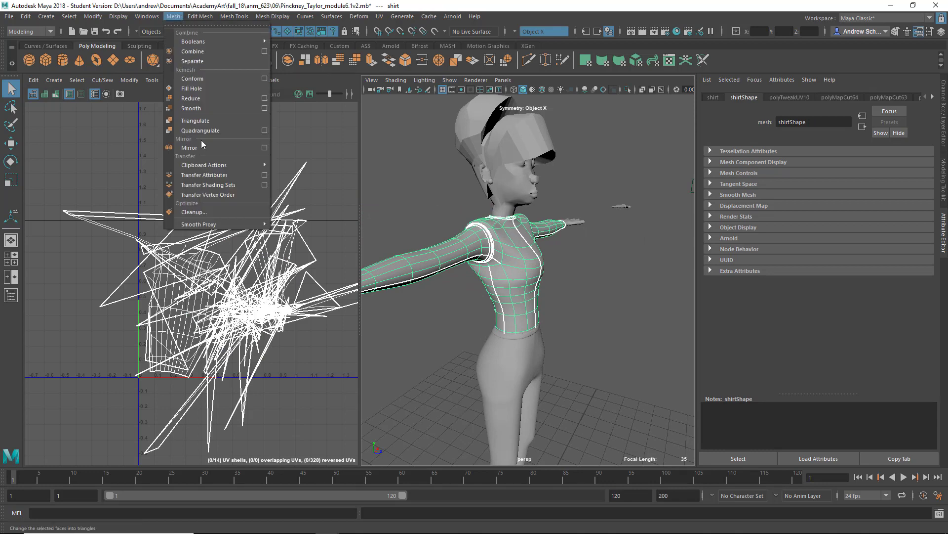
{"action": "left_click", "coordinate": [197, 211]}
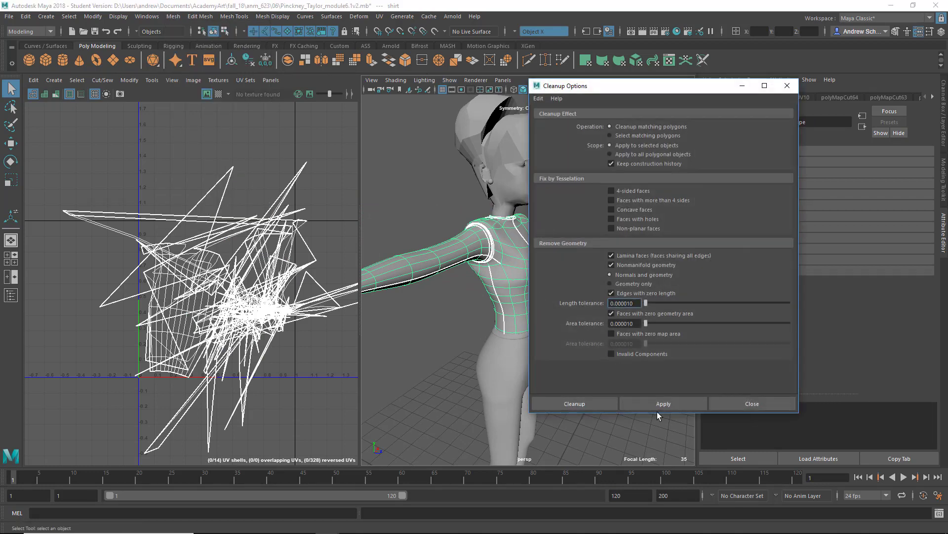
{"action": "left_click", "coordinate": [657, 403]}
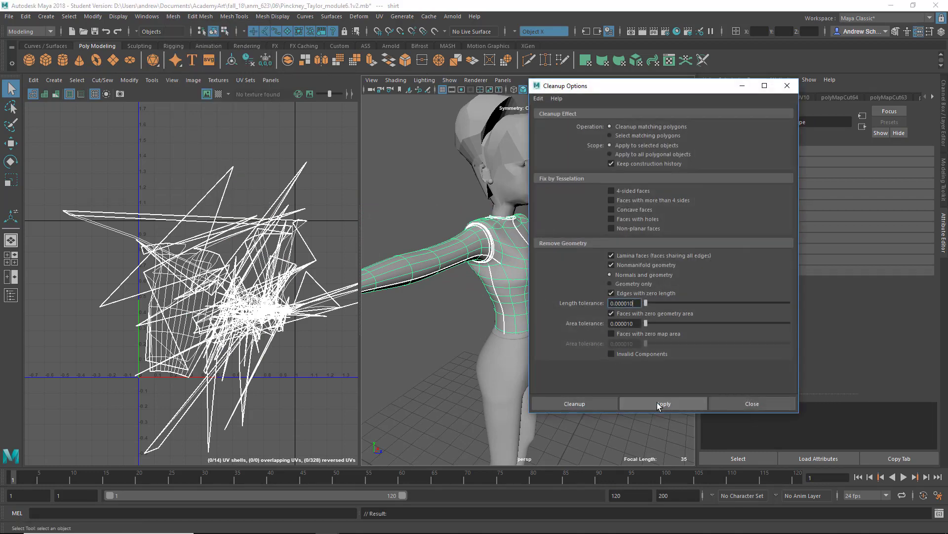
{"action": "left_click", "coordinate": [731, 402]}
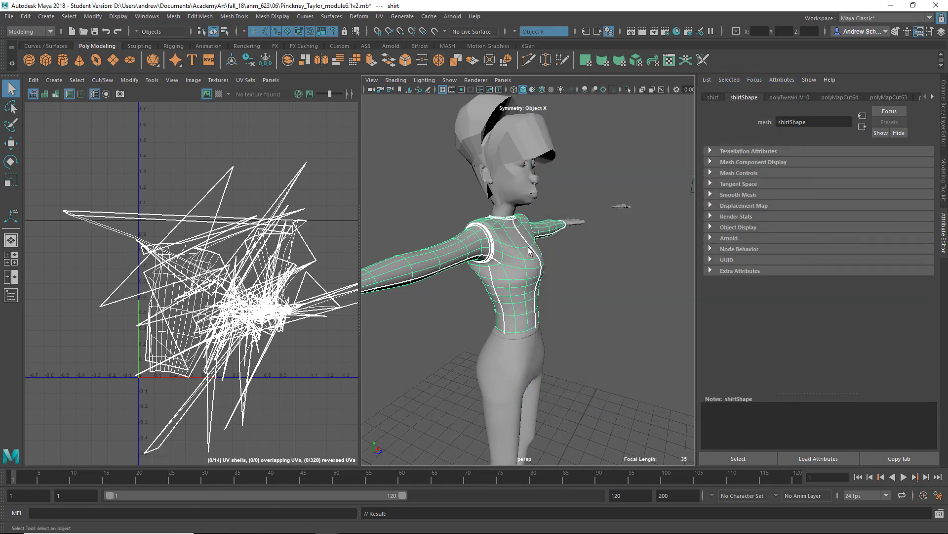
Unfold the shirt's UVs and lay out its shells within the first UV tile.
{"action": "mouse_move", "coordinate": [528, 247]}
{"action": "left_mouse_down", "text": "alt"}
{"action": "mouse_move", "coordinate": [461, 247]}
{"action": "mouse_move", "coordinate": [520, 242]}
{"action": "left_mouse_up", "text": "alt"}
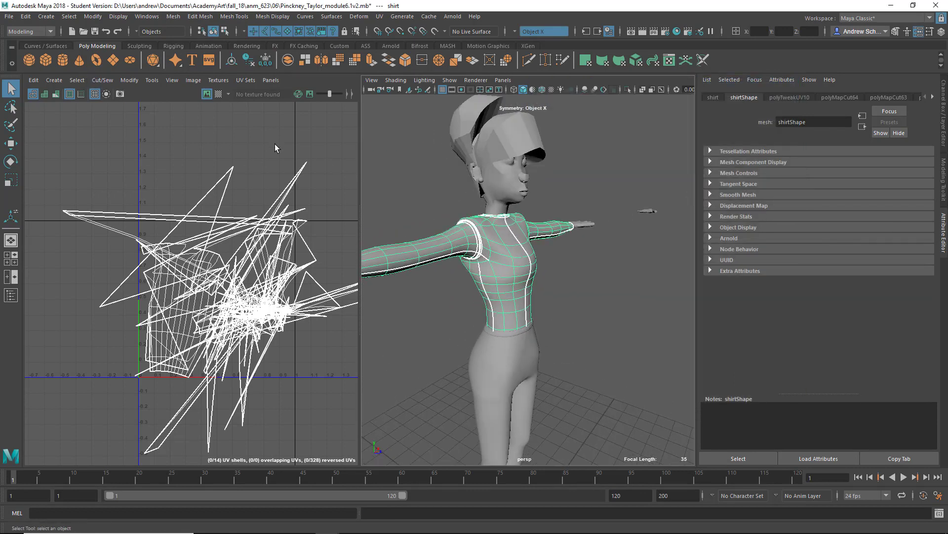
{"action": "key", "text": "ctrl+u"}
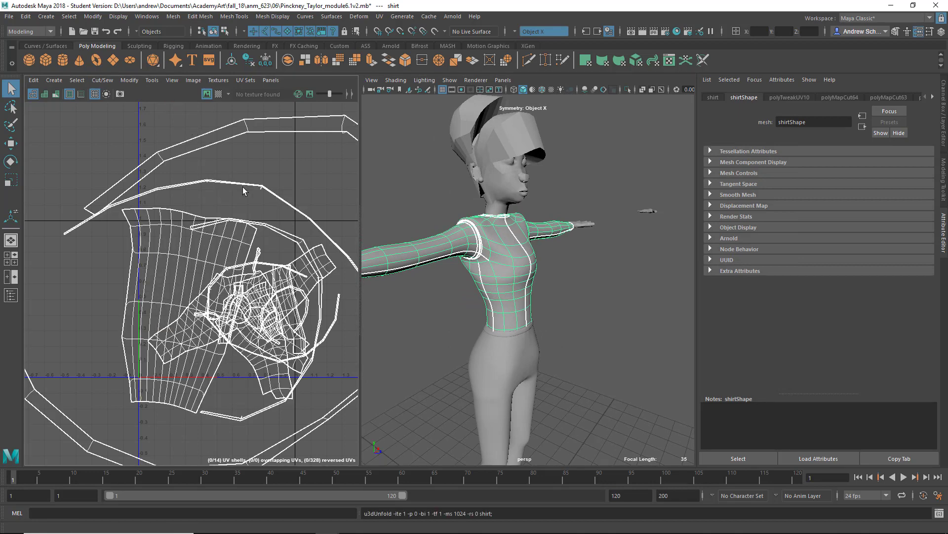
{"action": "key", "text": "ctrl+l"}
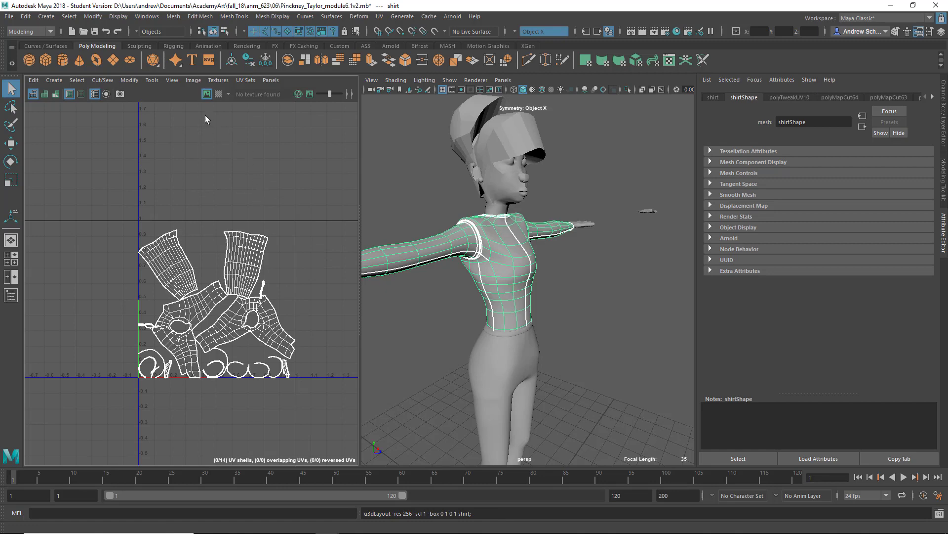
Display the checker pattern on the shirt and inspect its distribution and seams from the back, side and front.
{"action": "left_click", "coordinate": [218, 94]}
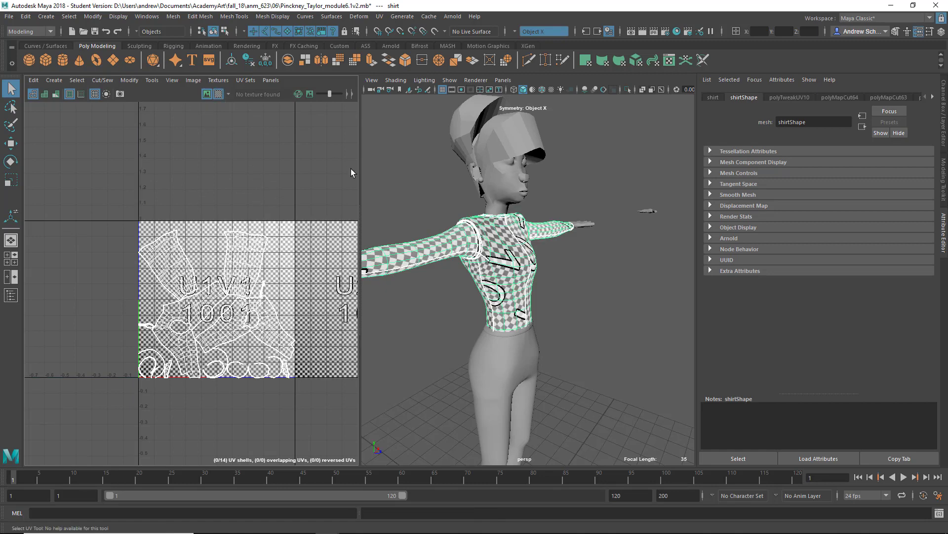
{"action": "left_click_drag", "start_coordinate": [479, 201], "coordinate": [568, 214], "text": "alt"}
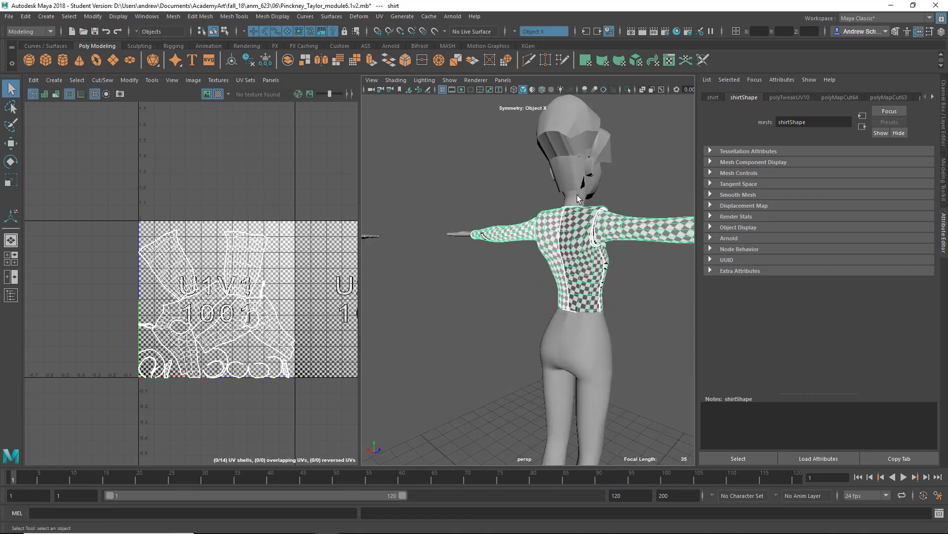
{"action": "right_click_drag", "start_coordinate": [568, 214], "coordinate": [663, 212], "text": "alt"}
{"action": "left_click_drag", "start_coordinate": [662, 212], "coordinate": [607, 176], "text": "alt"}
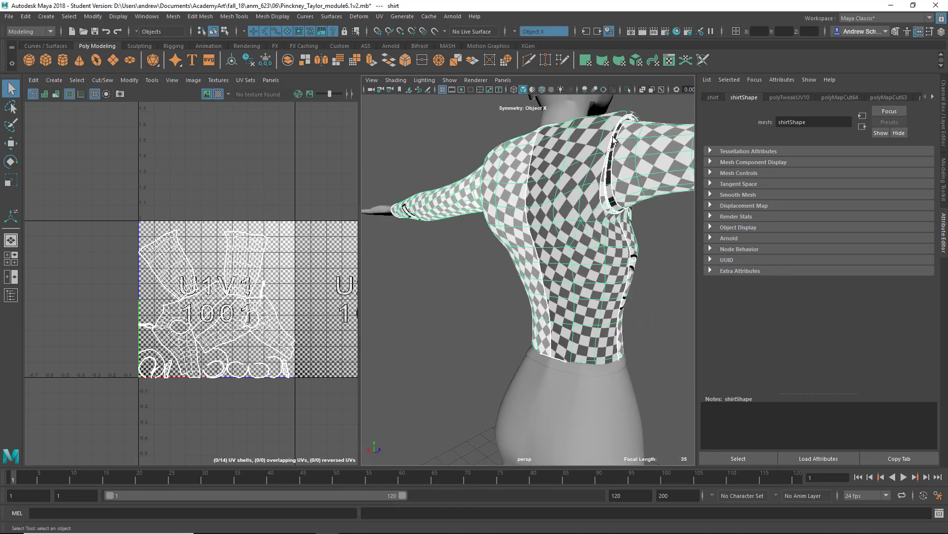
{"action": "left_click_drag", "start_coordinate": [601, 200], "coordinate": [509, 204], "text": "alt"}
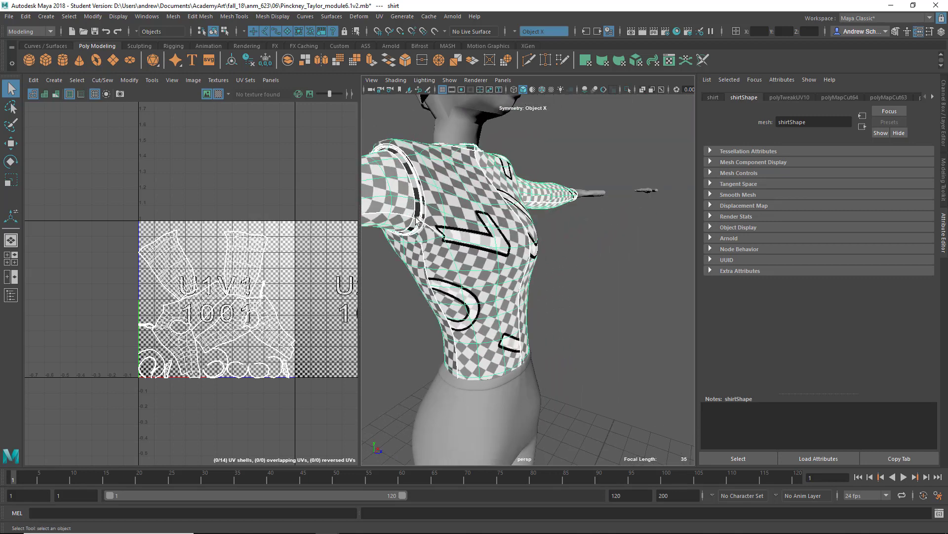
{"action": "left_click_drag", "start_coordinate": [547, 222], "coordinate": [498, 249], "text": "alt"}
Select the pants mesh, unfold its UVs and lay out the shells within the first UV tile.
{"action": "middle_click_drag", "start_coordinate": [494, 316], "coordinate": [515, 159], "text": "alt"}
{"action": "left_click", "coordinate": [502, 323]}
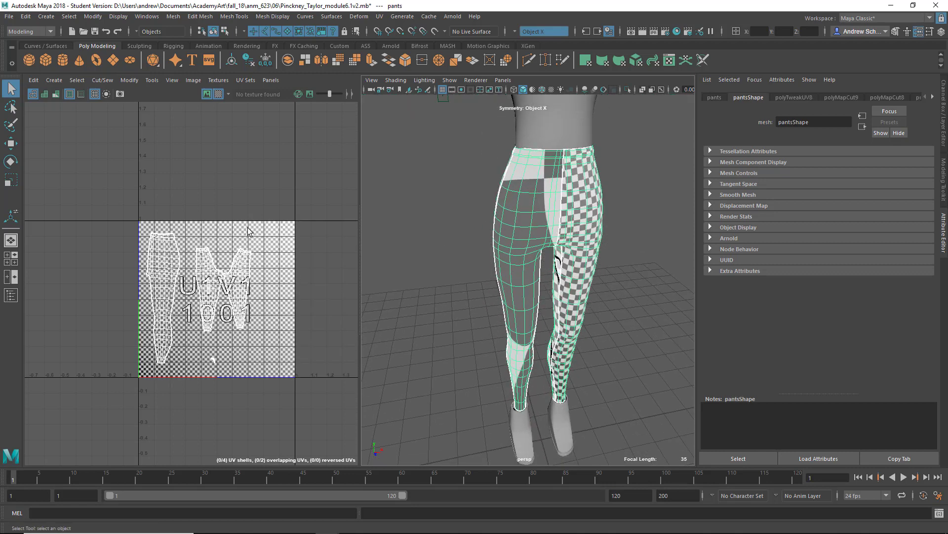
{"action": "key", "text": "ctrl+u"}
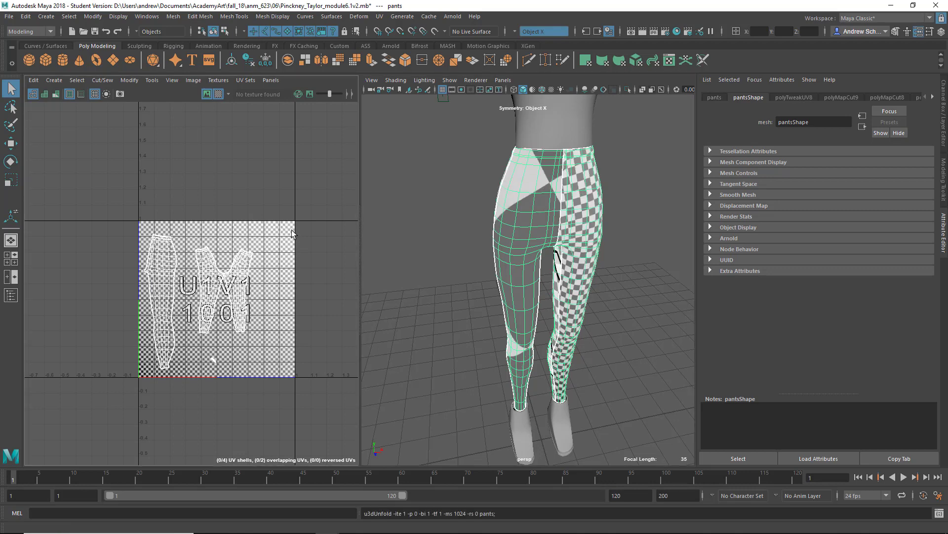
{"action": "key", "text": "ctrl+l"}
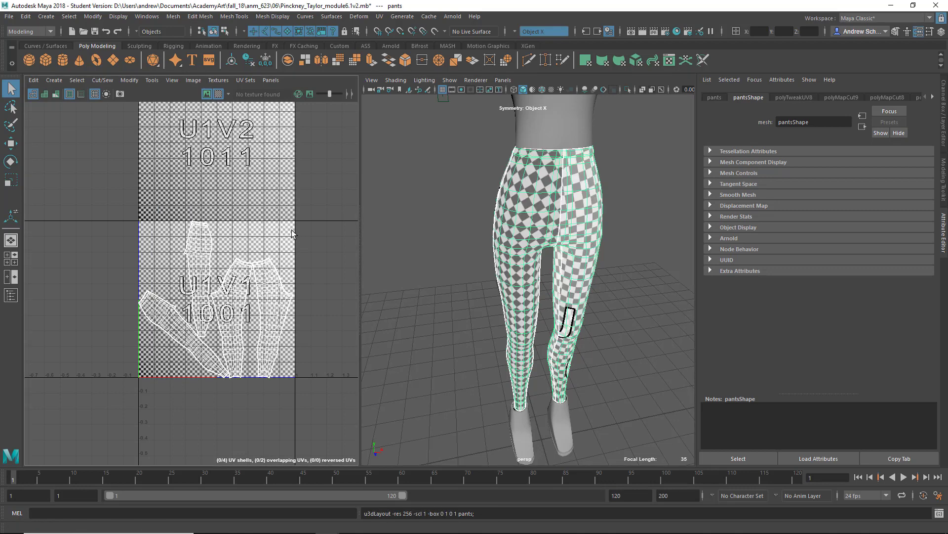
Select all of the pants' UV shells and examine the checker distribution on the pants from the back.
{"action": "right_click", "coordinate": [272, 304]}
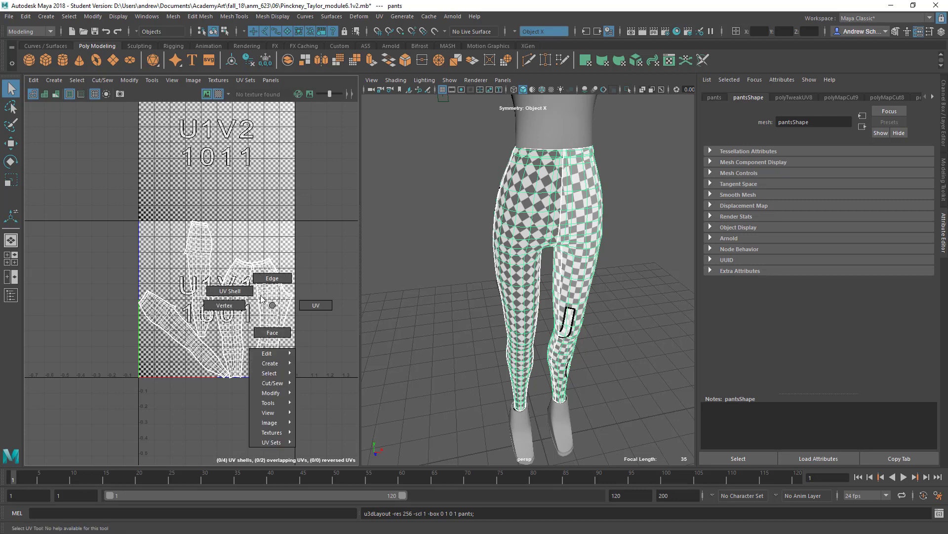
{"action": "right_click_drag", "start_coordinate": [261, 299], "coordinate": [231, 291]}
{"action": "left_click_drag", "start_coordinate": [114, 221], "coordinate": [438, 423]}
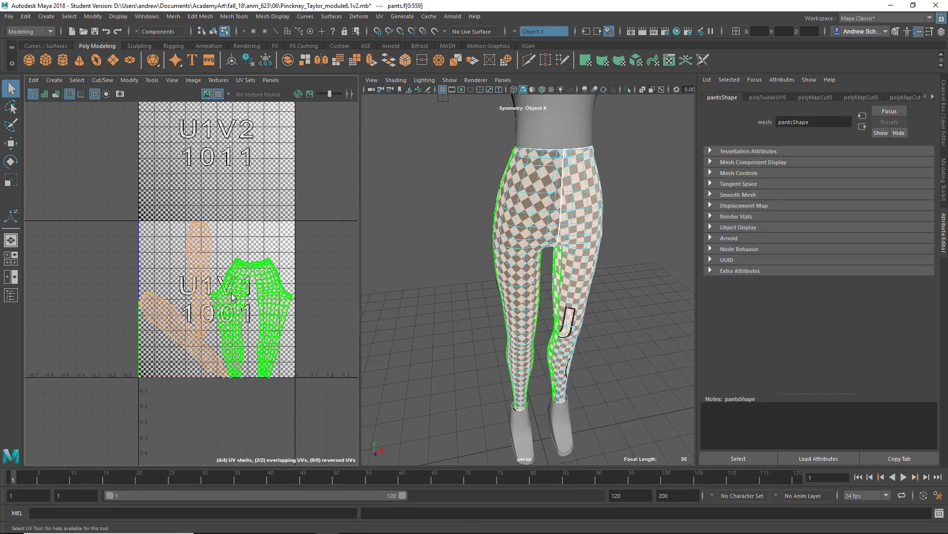
{"action": "key", "text": "r"}
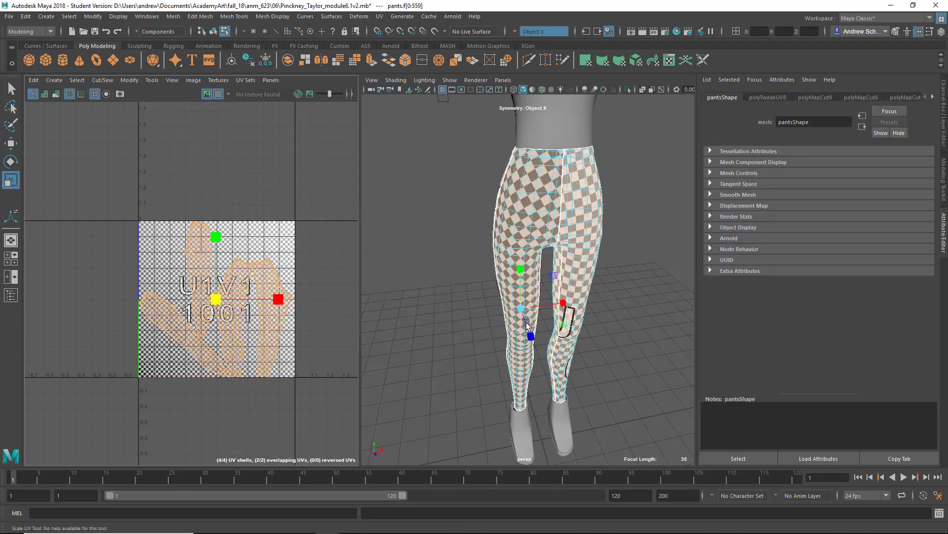
{"action": "left_click_drag", "start_coordinate": [495, 301], "coordinate": [704, 297], "text": "alt"}
{"action": "right_click_drag", "start_coordinate": [677, 299], "coordinate": [559, 318], "text": "alt"}
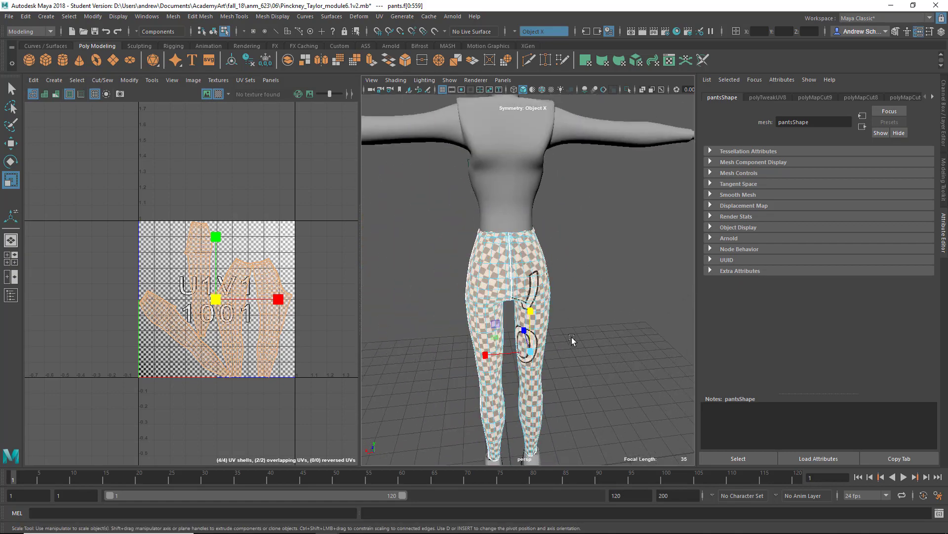
{"action": "middle_click_drag", "start_coordinate": [571, 338], "coordinate": [522, 222], "text": "alt"}
Select the right shoe mesh in object mode and examine its UV layout and shape.
{"action": "left_click", "coordinate": [475, 340]}
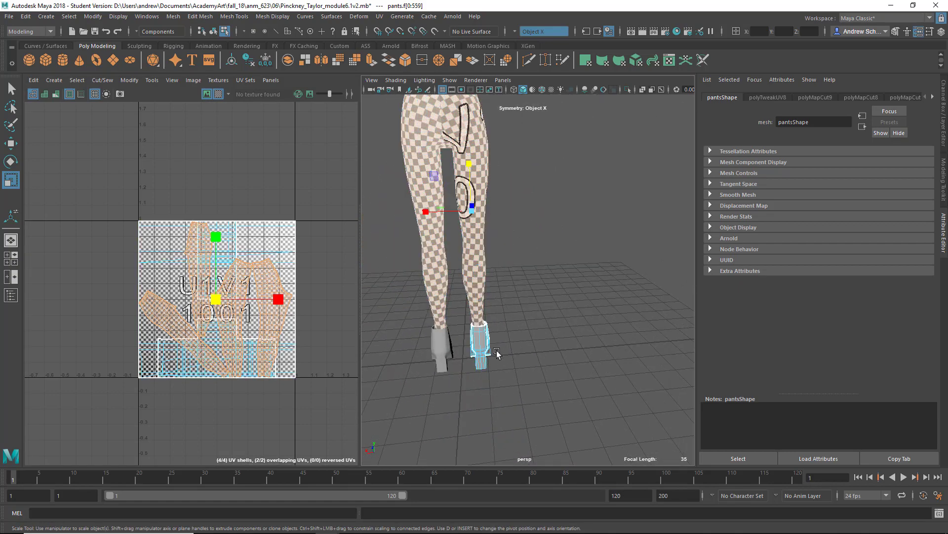
{"action": "right_click_drag", "start_coordinate": [487, 343], "coordinate": [538, 238]}
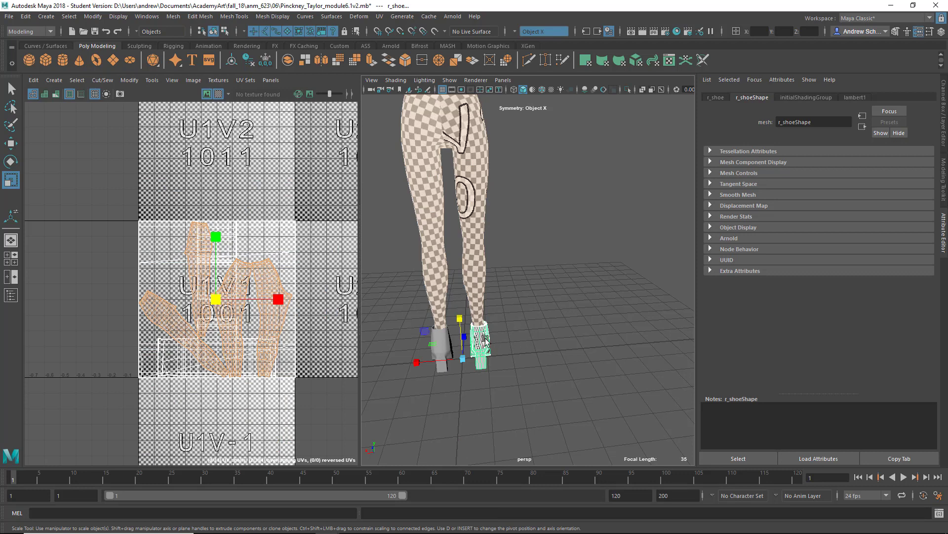
{"action": "key", "text": "5"}
{"action": "left_click_drag", "start_coordinate": [526, 357], "coordinate": [453, 356], "text": "alt"}
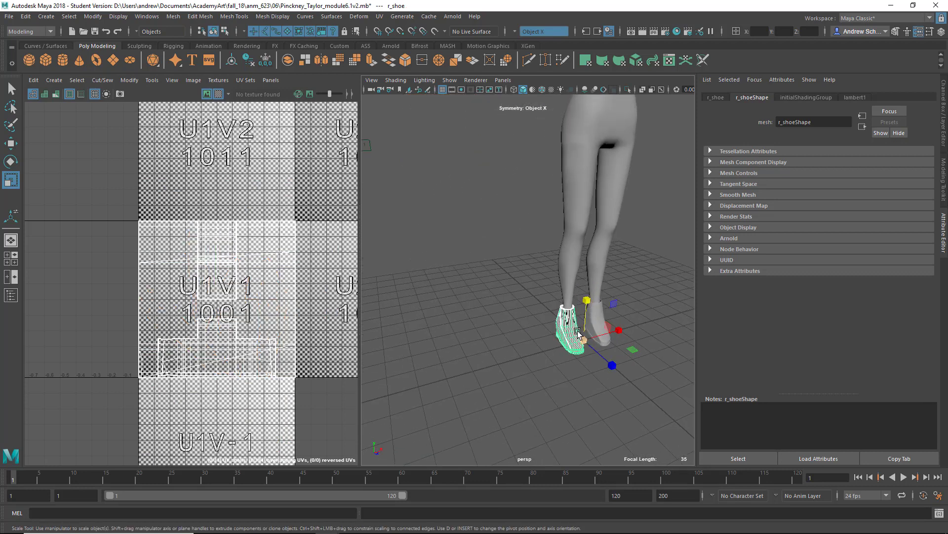
{"action": "left_click_drag", "start_coordinate": [580, 336], "coordinate": [439, 233], "text": "alt"}
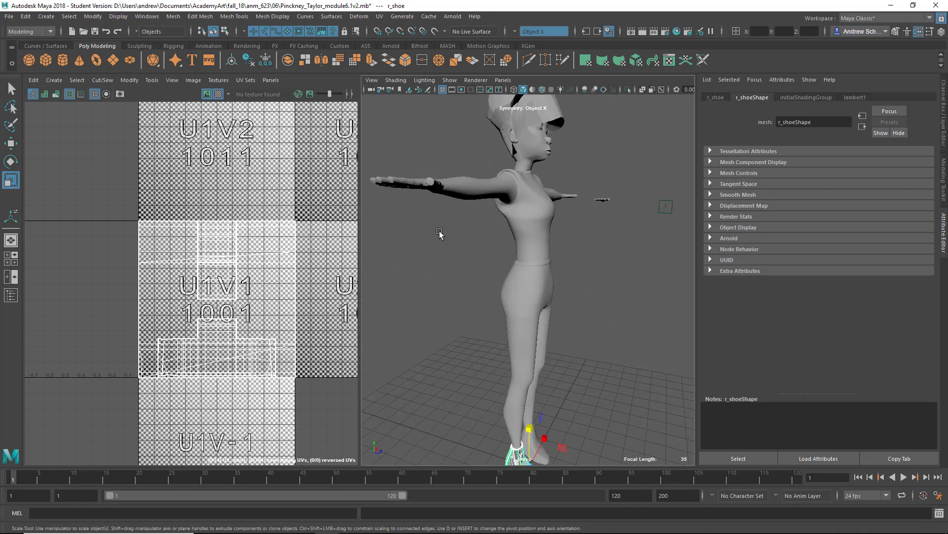
Select the right hand mesh, frame it and examine the checker pattern on its fingers and palm.
{"action": "left_click", "coordinate": [415, 184]}
{"action": "left_click_drag", "start_coordinate": [415, 183], "coordinate": [442, 295], "text": "alt"}
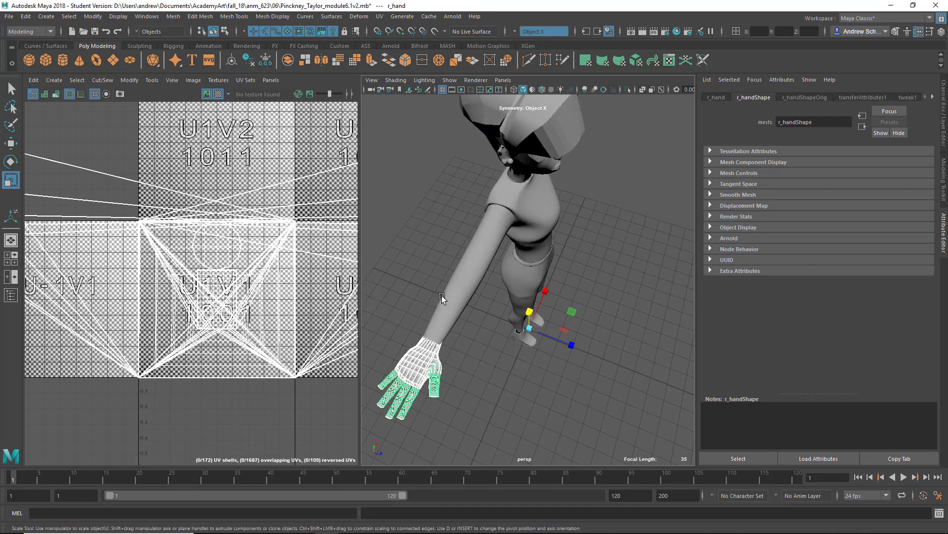
{"action": "key", "text": "f"}
{"action": "left_click_drag", "start_coordinate": [553, 346], "coordinate": [578, 359], "text": "alt"}
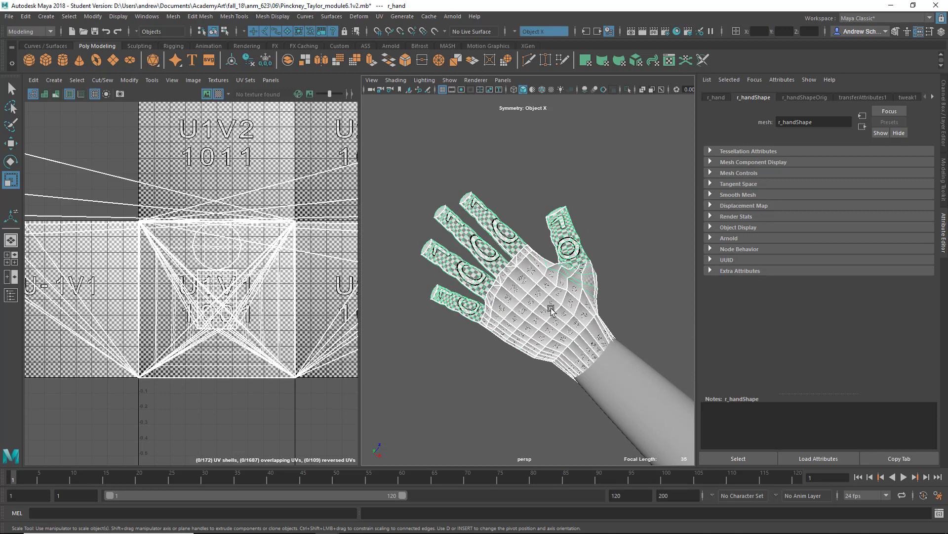
Try moving a single face on the right hand near the fingers, and undo the move.
{"action": "left_click_drag", "start_coordinate": [551, 311], "coordinate": [540, 351], "text": "alt"}
{"action": "mouse_move", "coordinate": [537, 296]}
{"action": "right_mouse_down"}
{"action": "mouse_move", "coordinate": [539, 270]}
{"action": "mouse_move", "coordinate": [527, 292]}
{"action": "right_mouse_up"}
{"action": "left_click", "coordinate": [527, 291]}
{"action": "key", "text": "w"}
{"action": "left_click_drag", "start_coordinate": [523, 287], "coordinate": [523, 316]}
{"action": "key", "text": "ctrl+z"}
{"action": "left_click_drag", "start_coordinate": [523, 363], "coordinate": [547, 286], "text": "alt"}
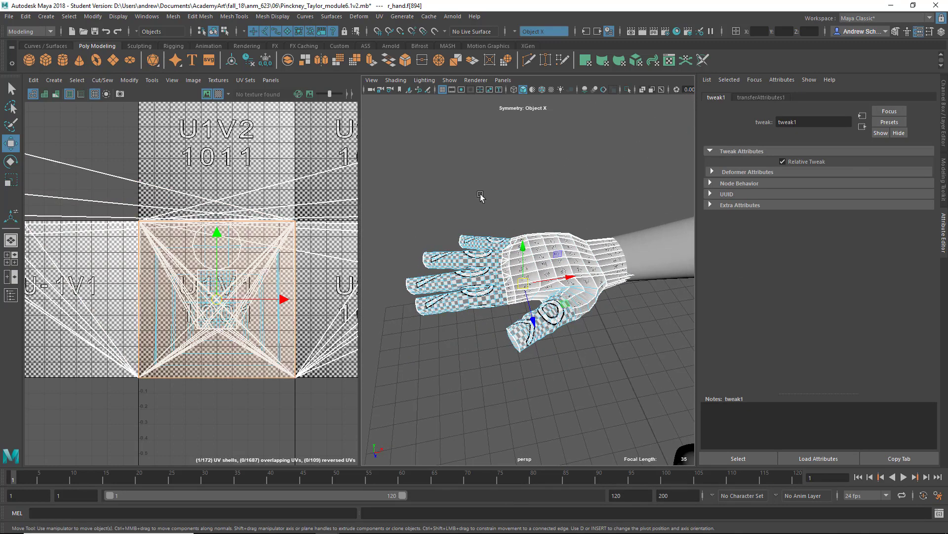
{"action": "left_click_drag", "start_coordinate": [522, 330], "coordinate": [525, 300], "text": "alt"}
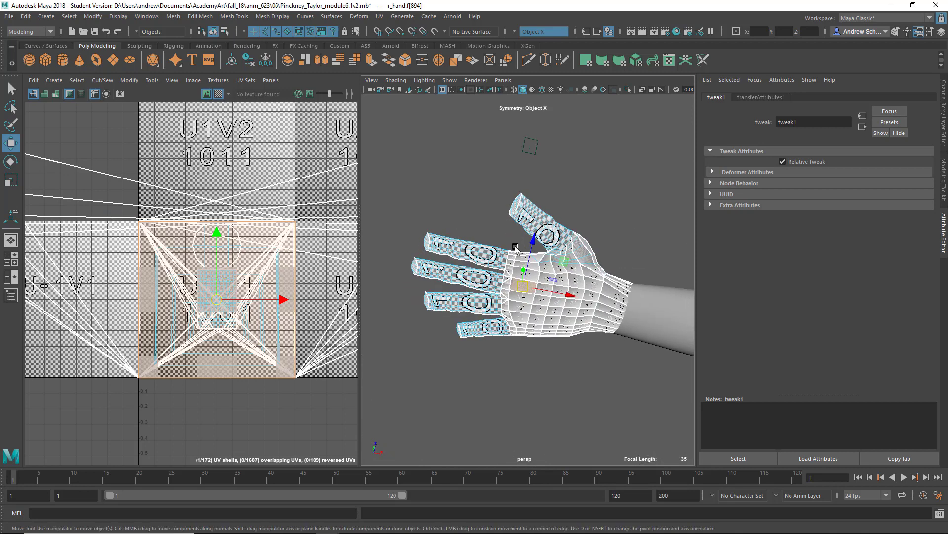
Apply a planar UV projection to the whole right hand mesh and check the checker pattern on it.
{"action": "right_click", "coordinate": [524, 290]}
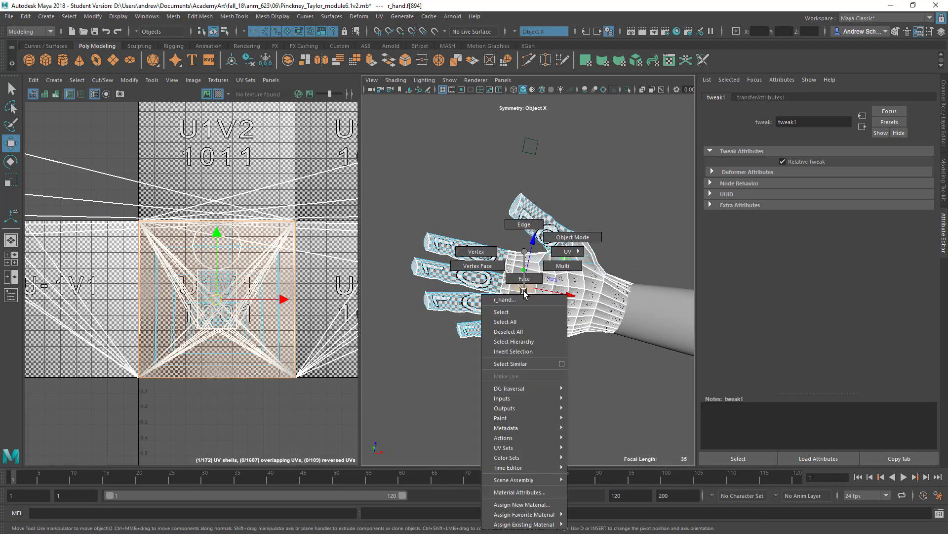
{"action": "left_click", "coordinate": [570, 237]}
{"action": "left_click", "coordinate": [380, 16]}
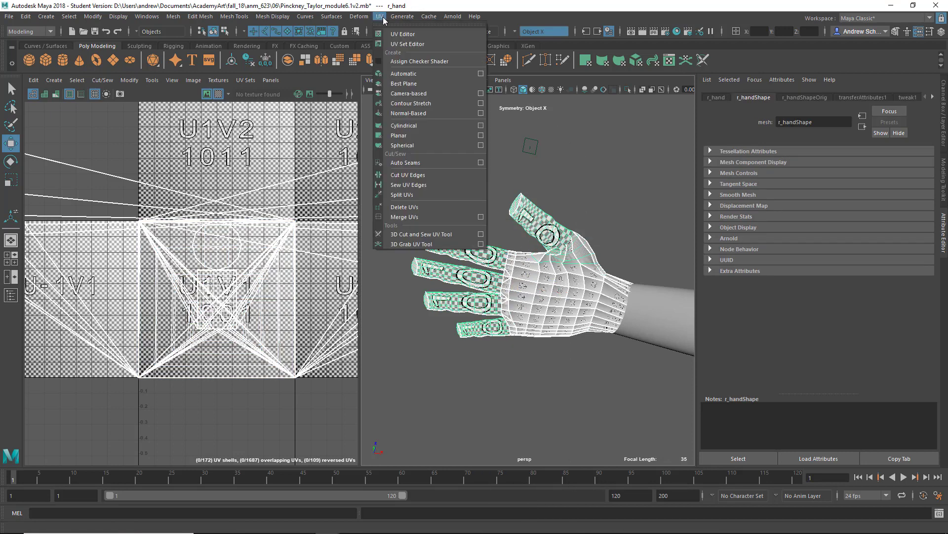
{"action": "left_click", "coordinate": [428, 137]}
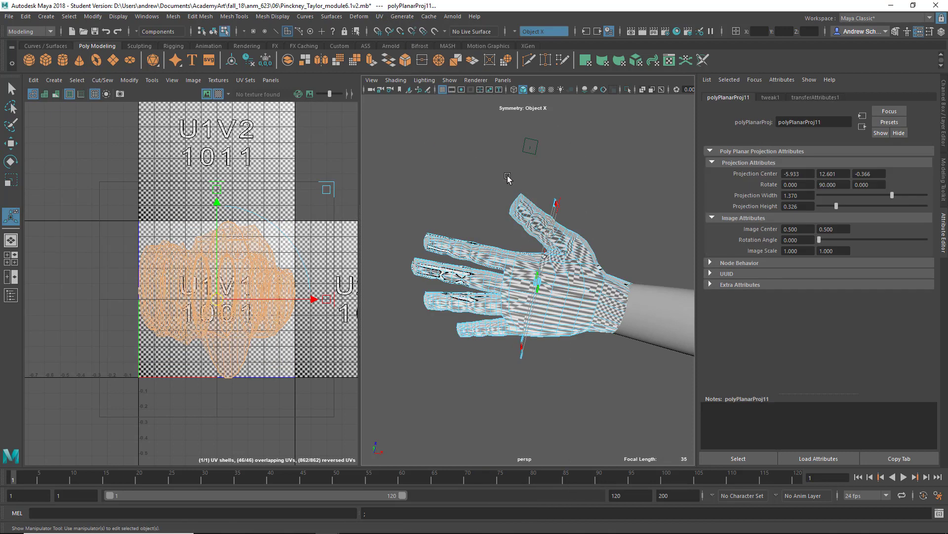
{"action": "left_click_drag", "start_coordinate": [509, 181], "coordinate": [545, 265], "text": "alt"}
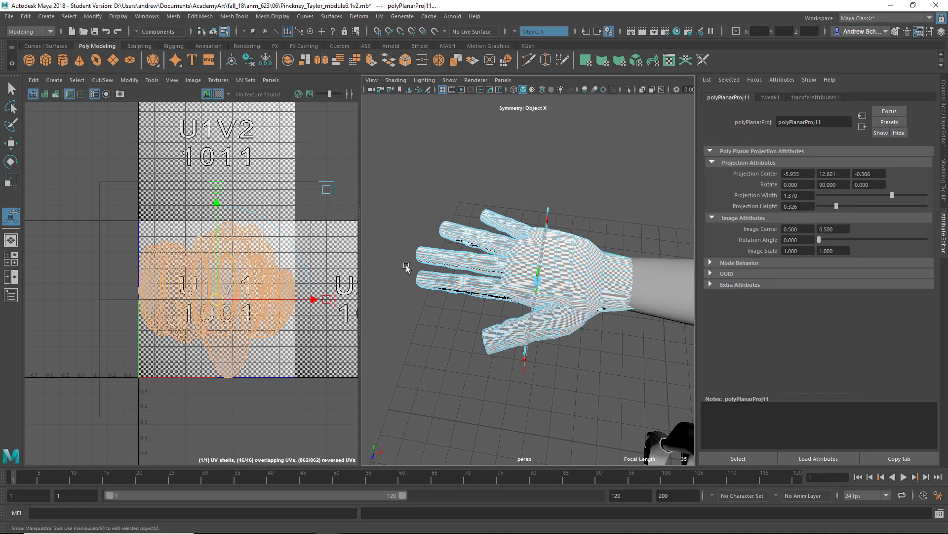
{"action": "scroll", "coordinate": [474, 356], "scroll_direction": "down", "scroll_amount": 12}
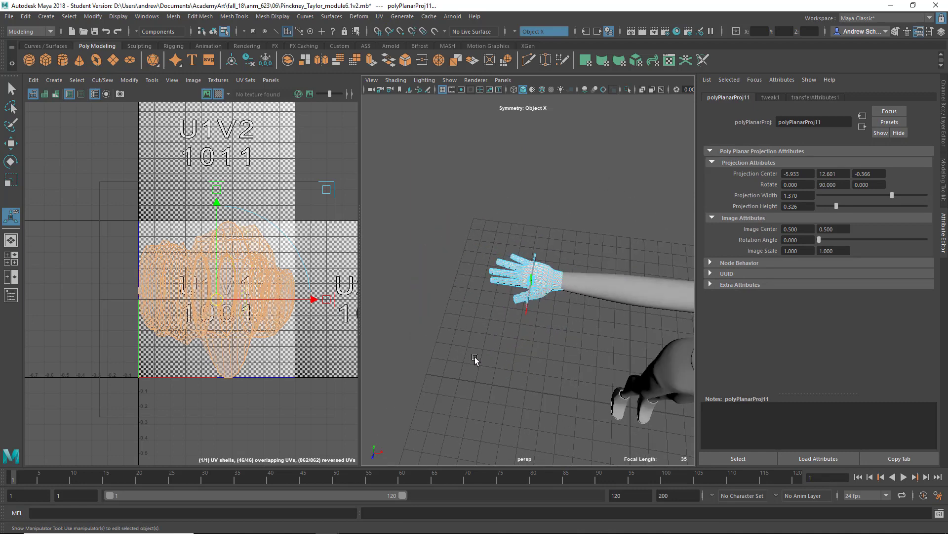
Select the shirt mesh in object mode and review its UV layout with the full character in view.
{"action": "left_click", "coordinate": [575, 284]}
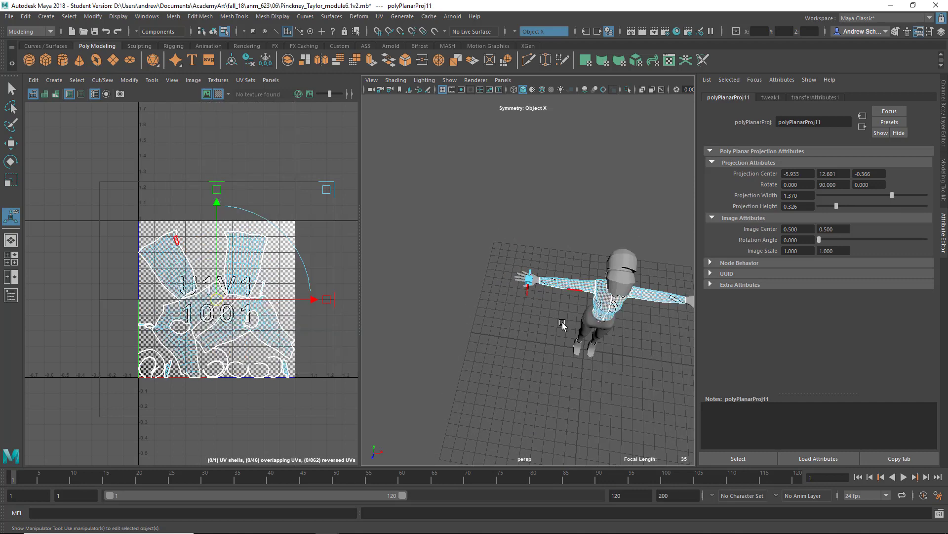
{"action": "left_click_drag", "start_coordinate": [584, 312], "coordinate": [627, 303], "text": "alt"}
{"action": "key", "text": "q"}
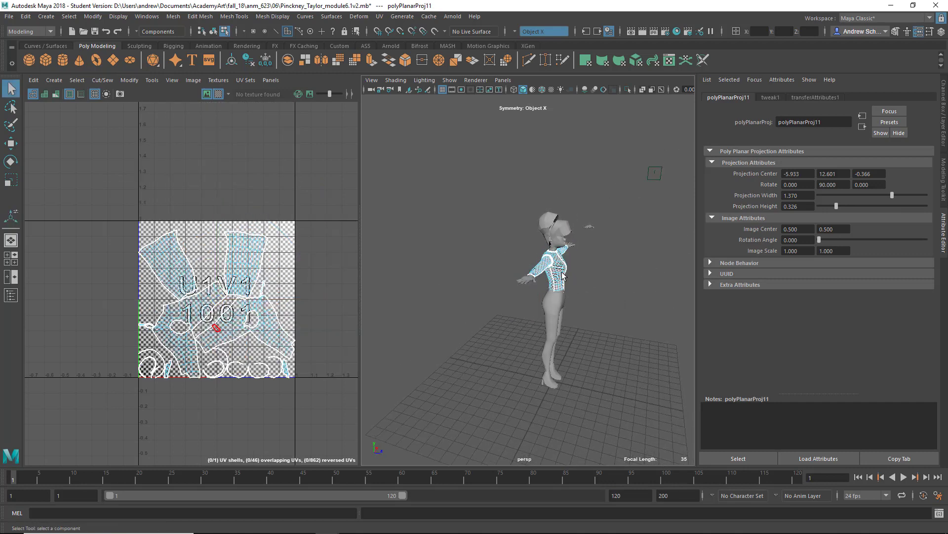
{"action": "right_click_drag", "start_coordinate": [576, 283], "coordinate": [588, 235]}
{"action": "left_click_drag", "start_coordinate": [586, 299], "coordinate": [542, 280], "text": "alt"}
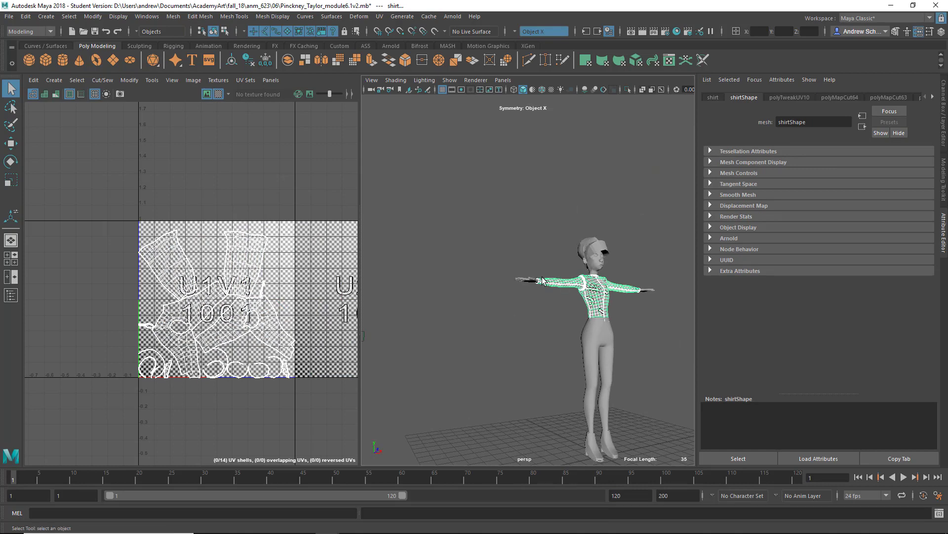
Select the hat mesh and the pants mesh in turn to review their UV layouts.
{"action": "middle_click_drag", "start_coordinate": [583, 283], "coordinate": [459, 365], "text": "alt"}
{"action": "right_click_drag", "start_coordinate": [460, 366], "coordinate": [687, 368], "text": "alt"}
{"action": "middle_click_drag", "start_coordinate": [473, 399], "coordinate": [594, 303], "text": "alt"}
{"action": "left_click", "coordinate": [478, 351]}
{"action": "middle_click_drag", "start_coordinate": [478, 351], "coordinate": [532, 295], "text": "alt"}
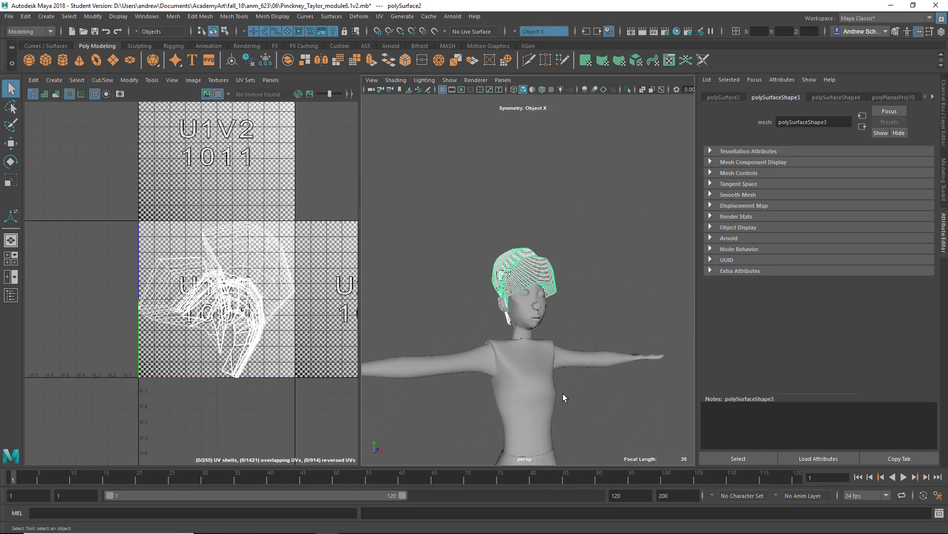
{"action": "scroll", "coordinate": [563, 395], "scroll_direction": "down", "scroll_amount": 3}
{"action": "left_click", "coordinate": [540, 395]}
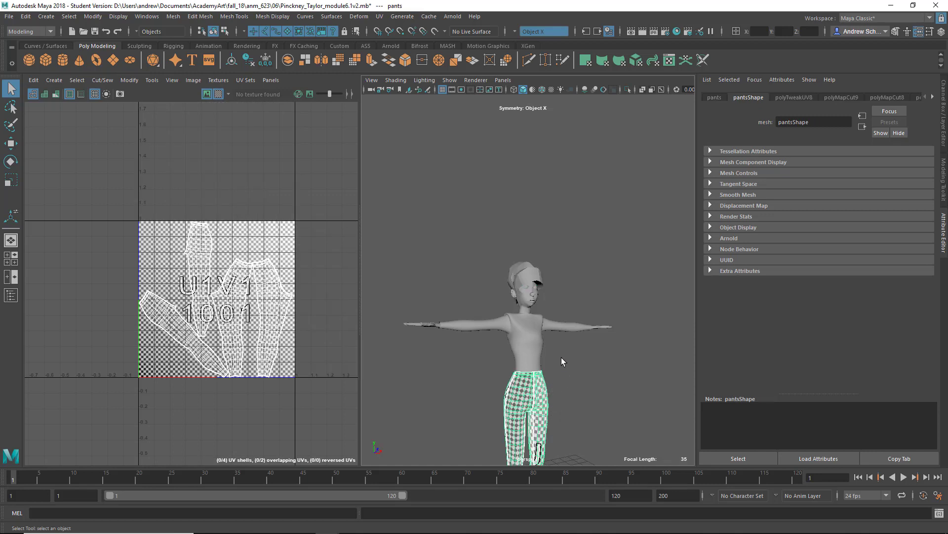
{"action": "left_click_drag", "start_coordinate": [561, 357], "coordinate": [548, 388], "text": "alt"}
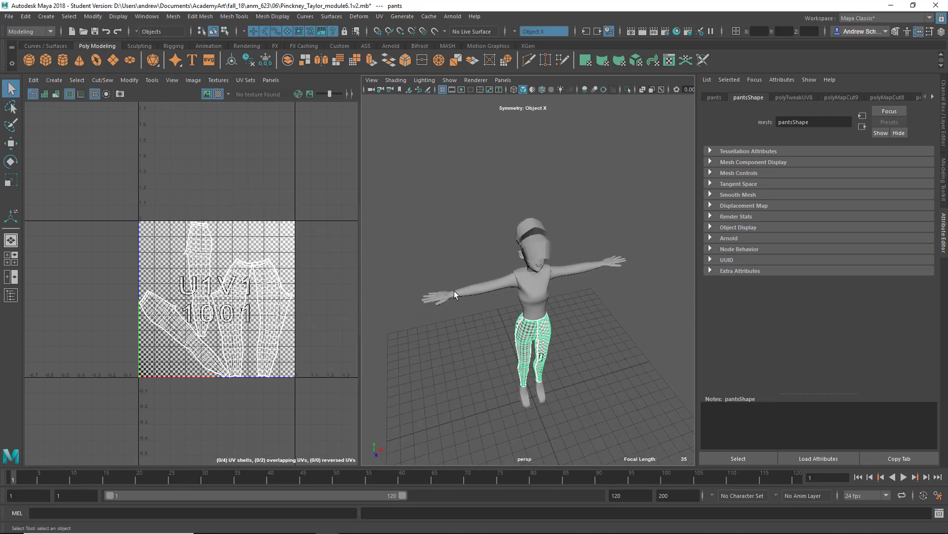
{"action": "left_click_drag", "start_coordinate": [501, 408], "coordinate": [545, 382], "text": "alt"}
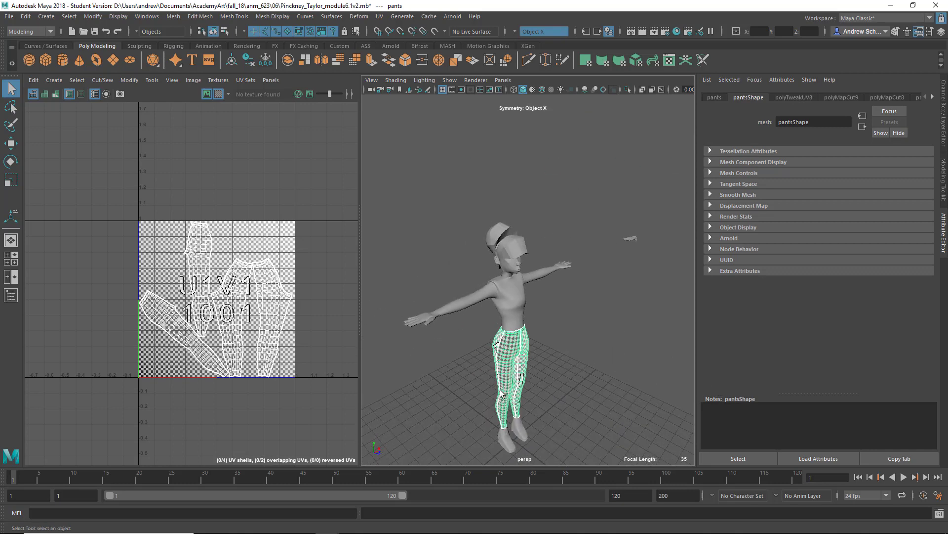
{"action": "key", "text": "ctrl+o"}
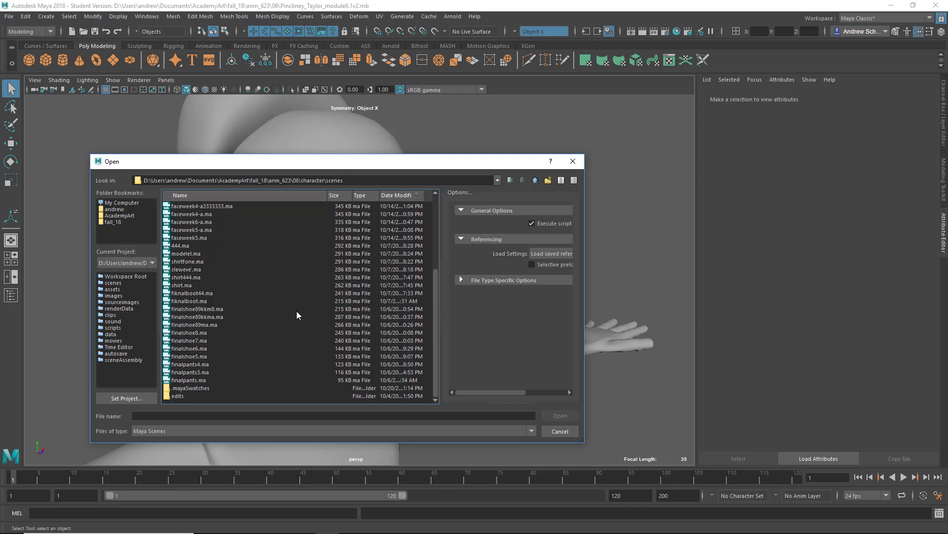
{"action": "scroll", "coordinate": [297, 315], "scroll_direction": "up", "scroll_amount": 5}
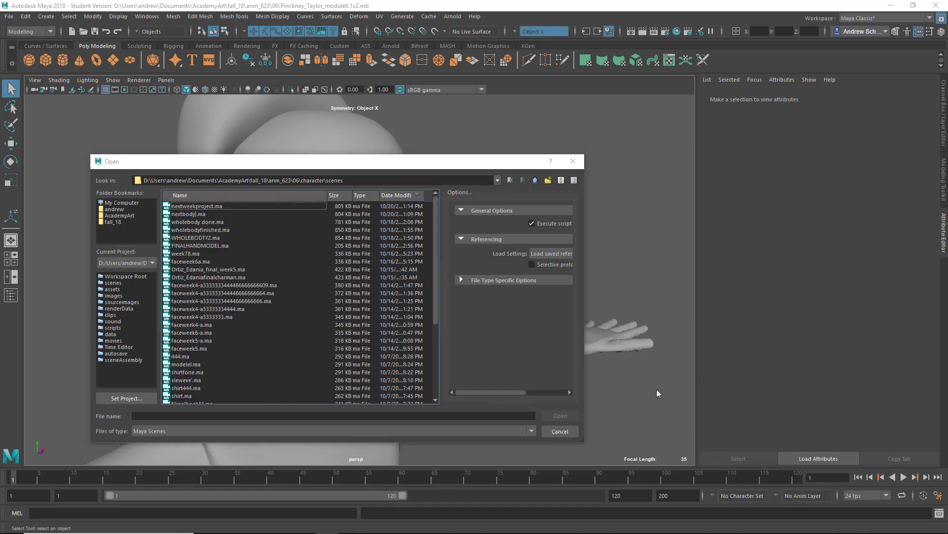
{"action": "left_click", "coordinate": [560, 430]}
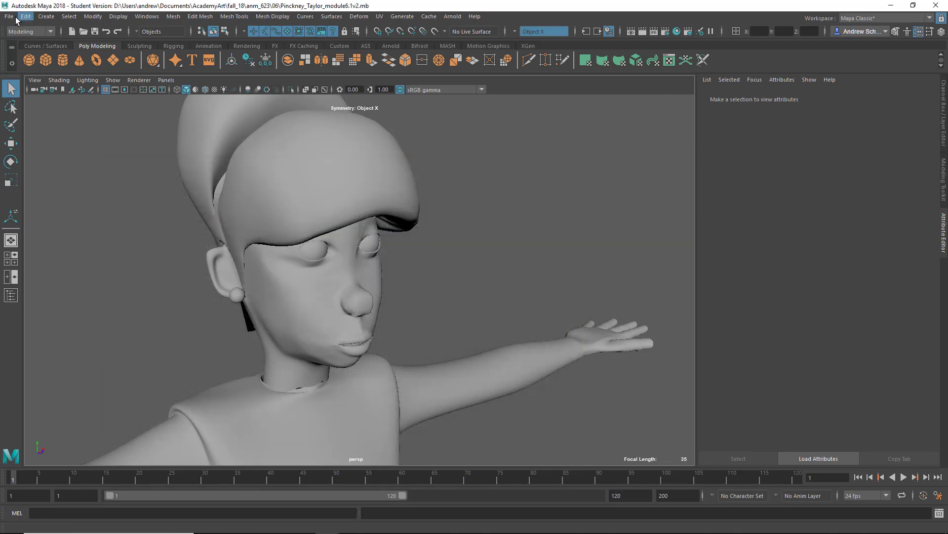
{"action": "left_click", "coordinate": [10, 17]}
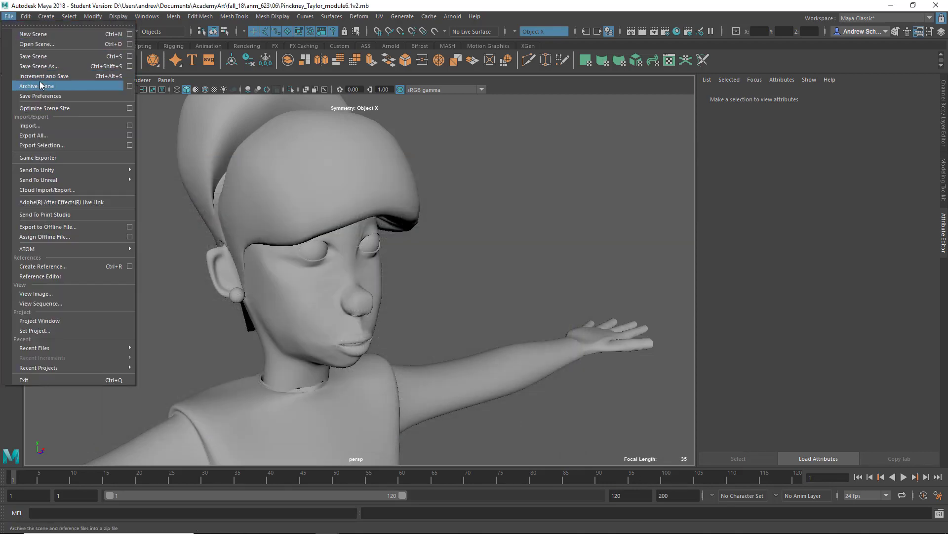
{"action": "left_click", "coordinate": [221, 81]}
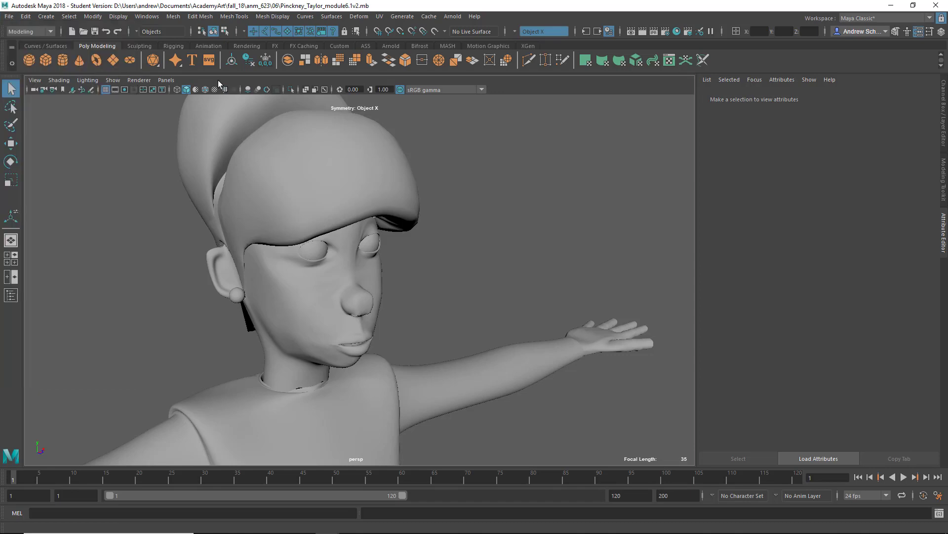
Open the scene file nextweekproject.ma.
{"action": "left_click", "coordinate": [8, 17]}
{"action": "left_click", "coordinate": [27, 37]}
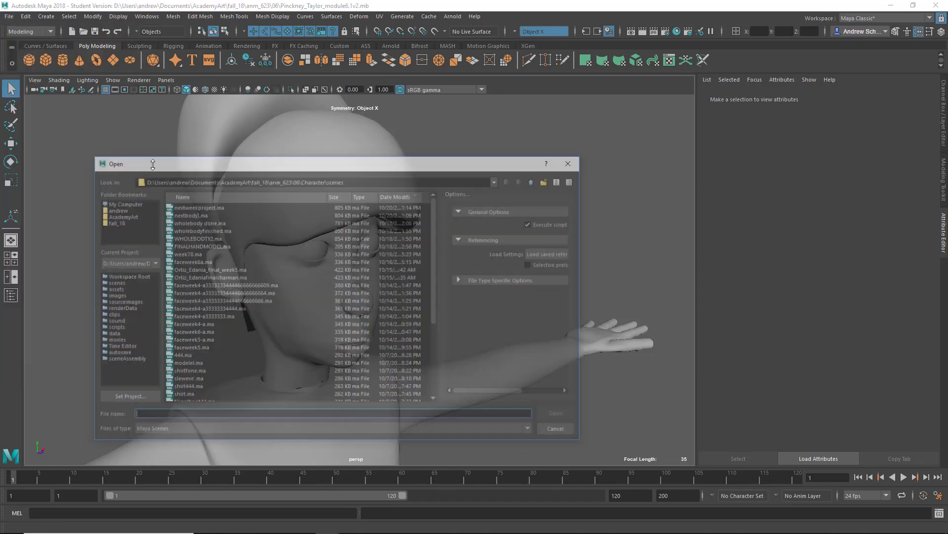
{"action": "double_click", "coordinate": [221, 205]}
{"action": "left_click", "coordinate": [448, 279]}
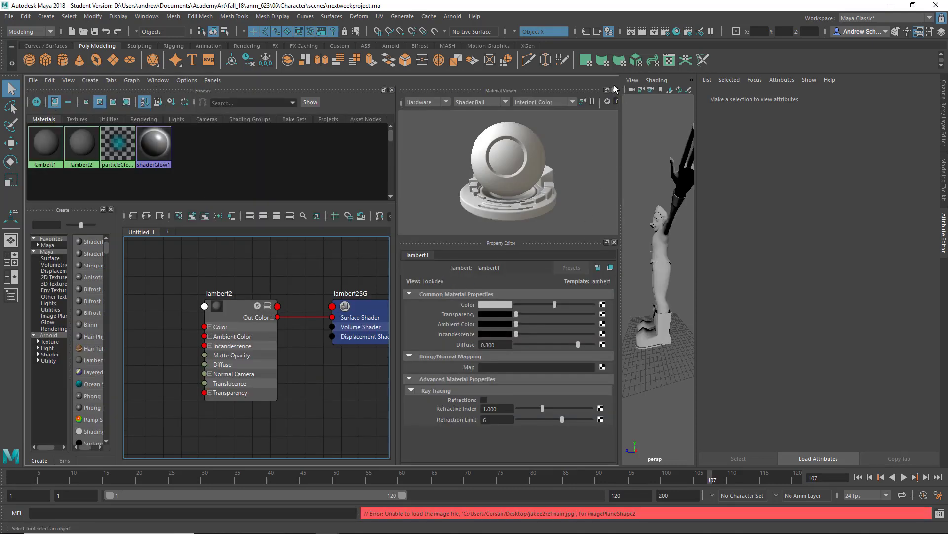
Maximize the perspective view and bring the full new character into view.
{"action": "key", "text": "space"}
{"action": "left_click_drag", "start_coordinate": [539, 257], "coordinate": [521, 274], "text": "alt"}
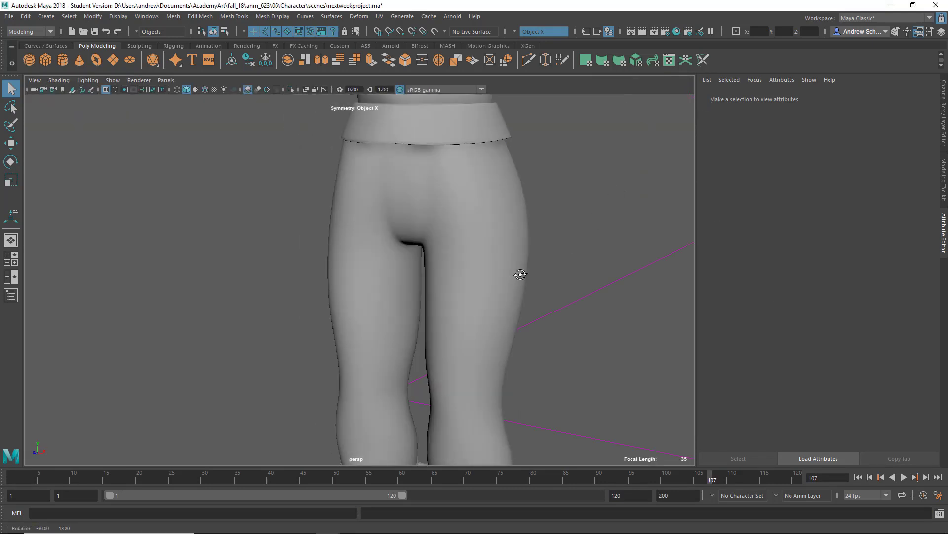
{"action": "right_click_drag", "start_coordinate": [521, 275], "coordinate": [353, 279], "text": "alt"}
{"action": "middle_click_drag", "start_coordinate": [441, 341], "coordinate": [450, 430], "text": "alt"}
{"action": "right_click_drag", "start_coordinate": [445, 415], "coordinate": [394, 321], "text": "alt"}
{"action": "left_click_drag", "start_coordinate": [395, 322], "coordinate": [435, 333], "text": "alt"}
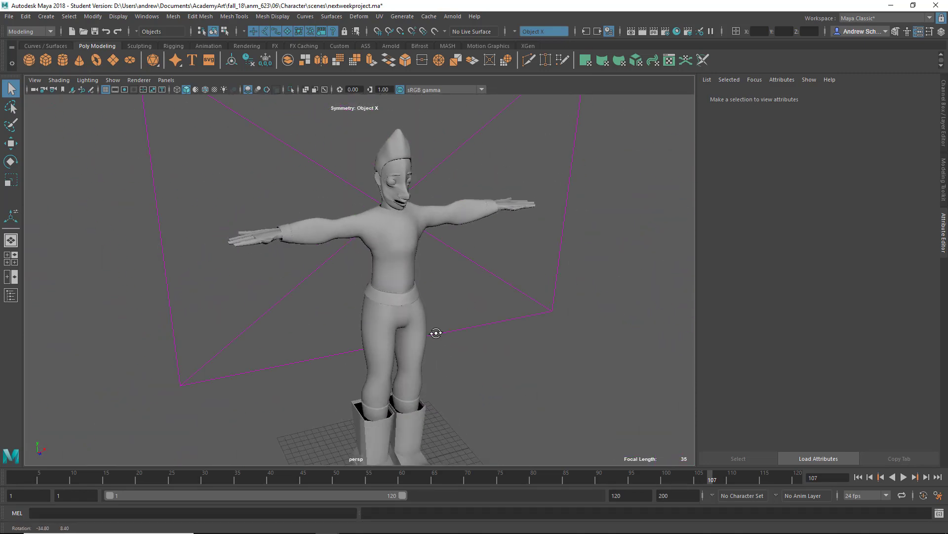
Select the new character's right boot mesh and examine it from the front and side.
{"action": "left_click_drag", "start_coordinate": [443, 389], "coordinate": [401, 368], "text": "alt"}
{"action": "middle_click_drag", "start_coordinate": [443, 381], "coordinate": [444, 262], "text": "alt"}
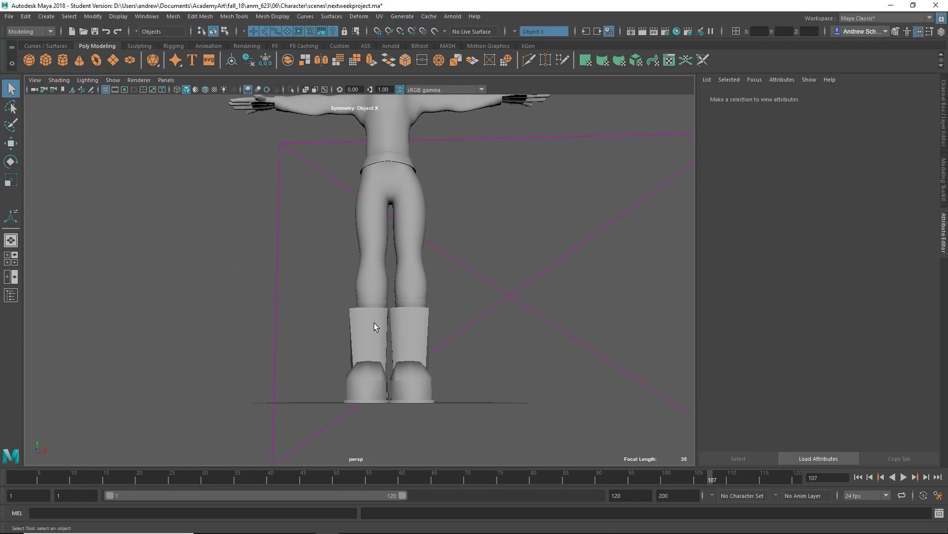
{"action": "left_click", "coordinate": [374, 322]}
{"action": "left_click_drag", "start_coordinate": [375, 323], "coordinate": [384, 336], "text": "alt"}
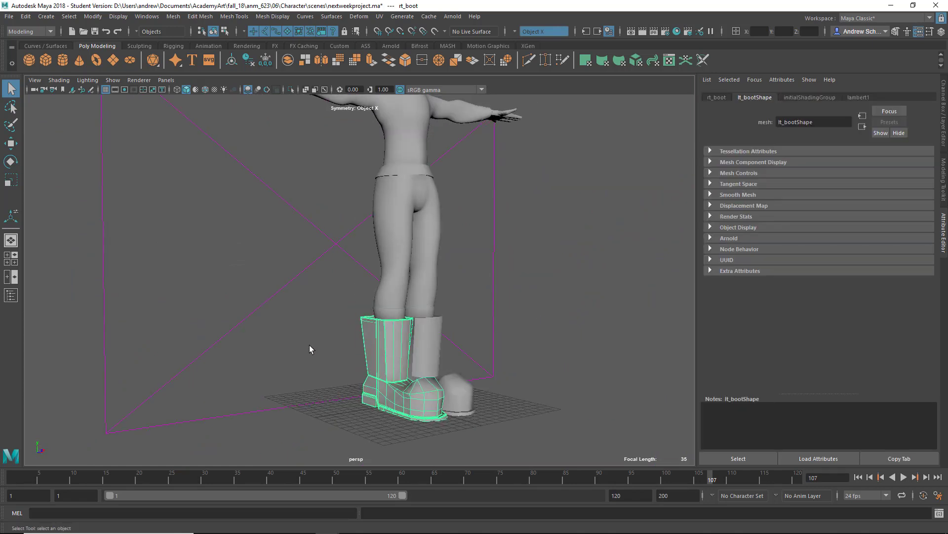
Open the posted wireframe image of the character in the browser for reference and return to the Maya scene.
{"action": "scroll", "coordinate": [322, 375], "scroll_direction": "down", "scroll_amount": 3}
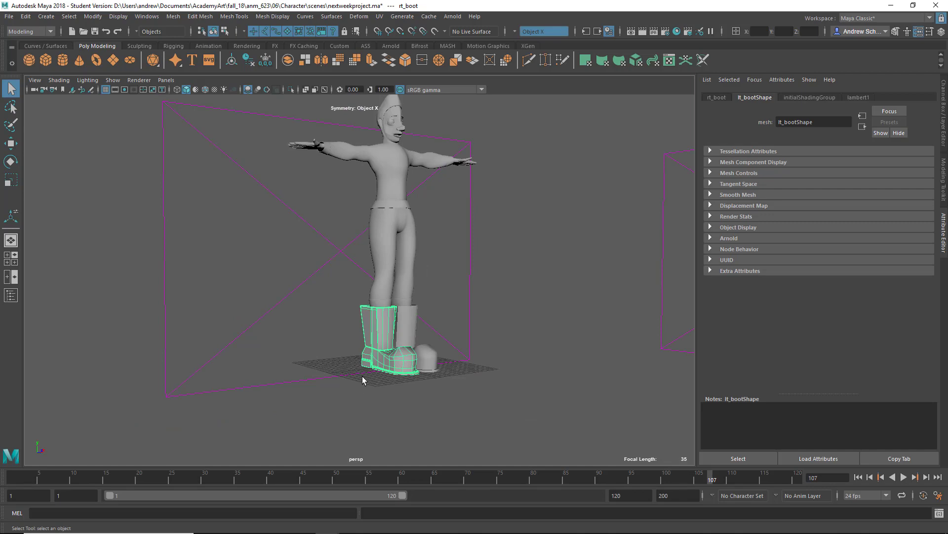
{"action": "key", "text": "alt+Tab"}
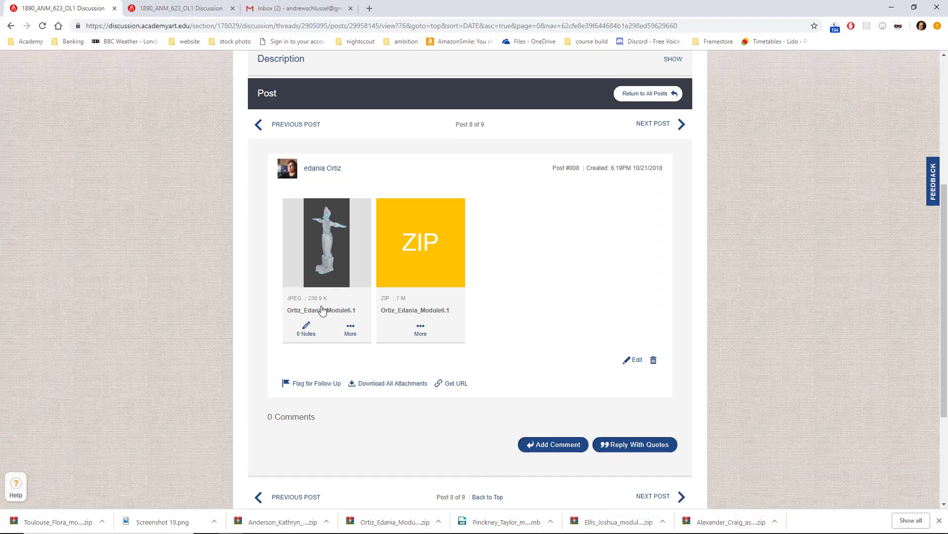
{"action": "left_click", "coordinate": [335, 276]}
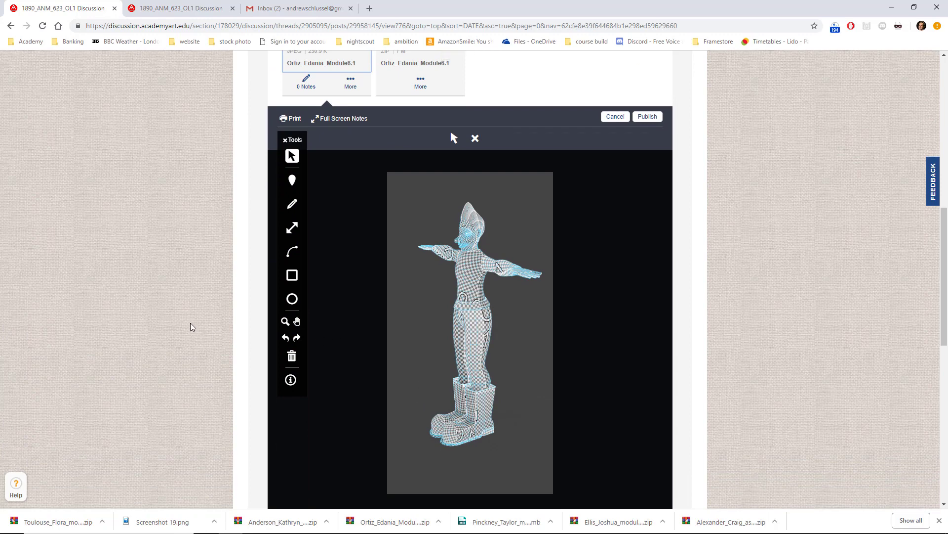
{"action": "key", "text": "alt+Tab"}
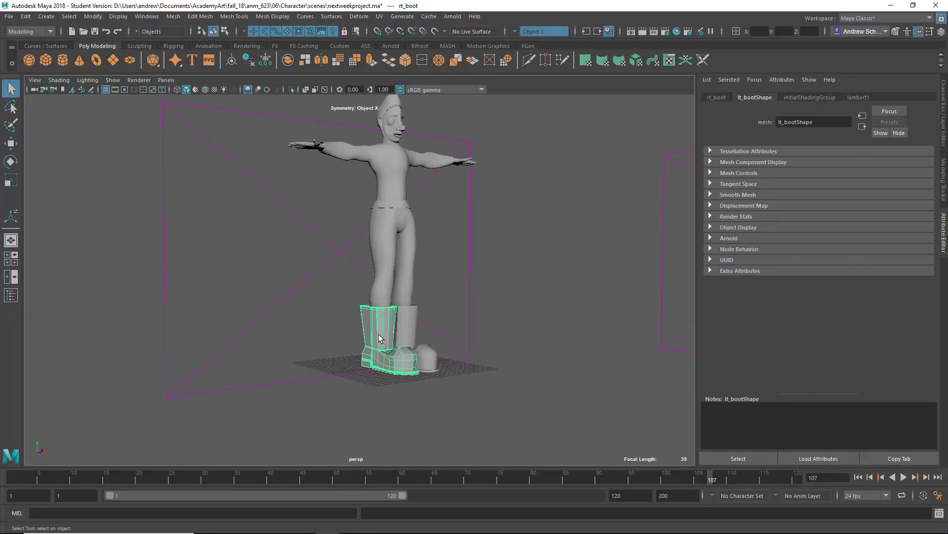
{"action": "left_click_drag", "start_coordinate": [378, 334], "coordinate": [305, 315], "text": "alt"}
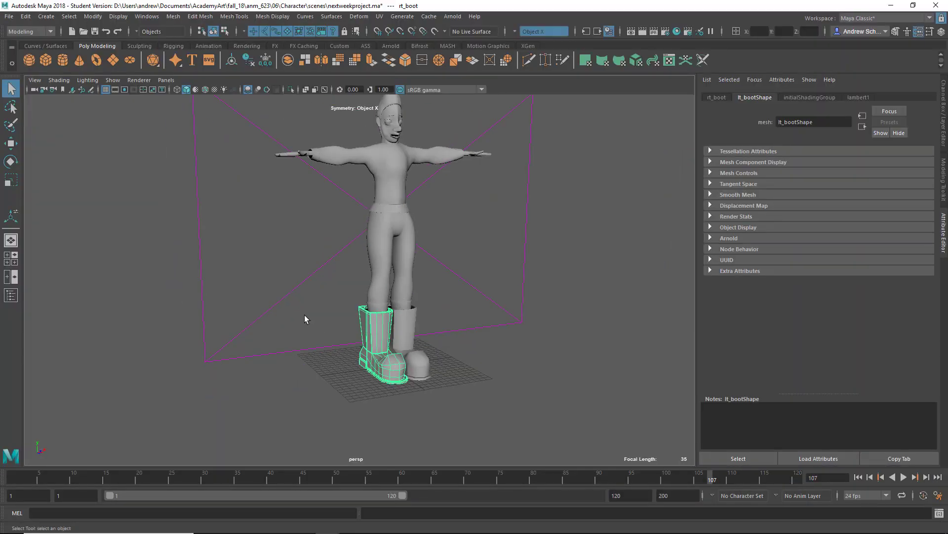
Set up a side-by-side layout with the UV Editor beside the perspective view, and frame the boots.
{"action": "left_click", "coordinate": [11, 276]}
{"action": "left_click", "coordinate": [167, 81]}
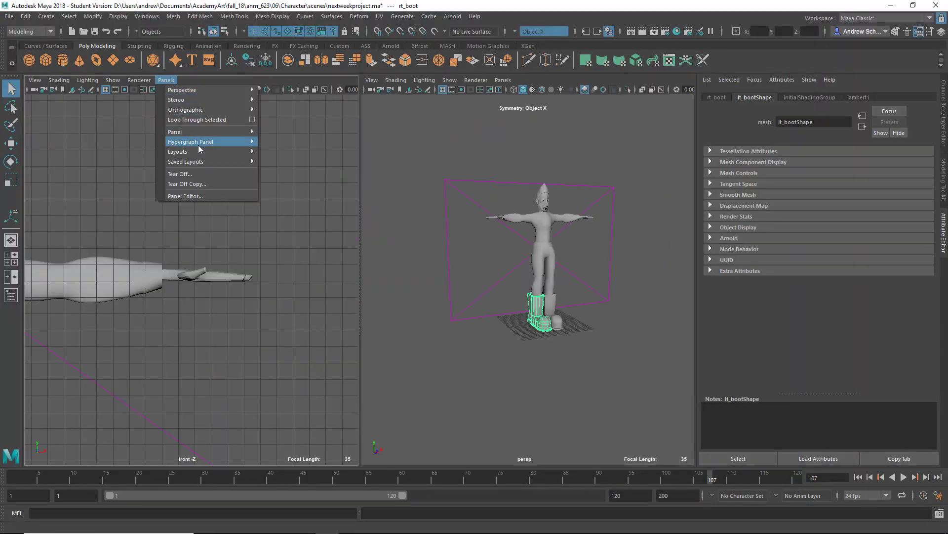
{"action": "mouse_move", "coordinate": [198, 132]}
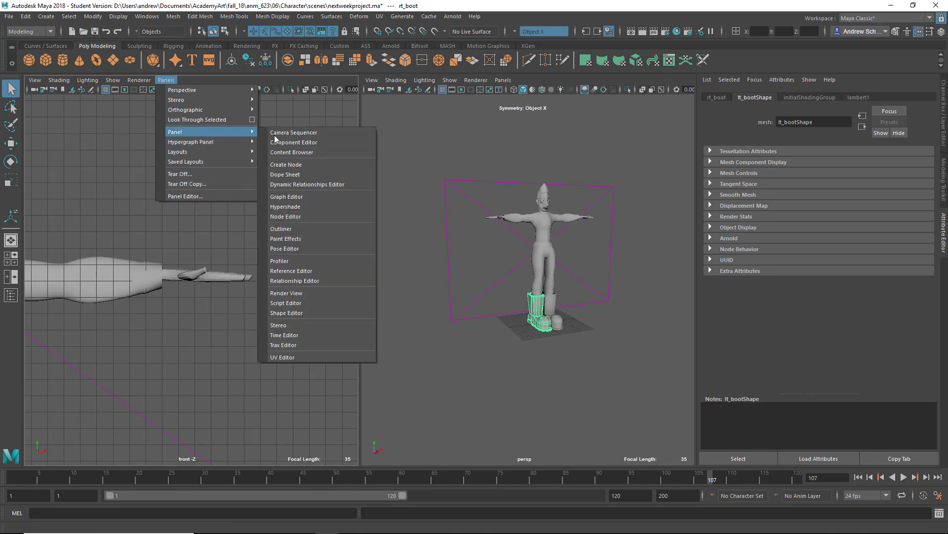
{"action": "left_click", "coordinate": [308, 359]}
{"action": "left_click", "coordinate": [166, 80]}
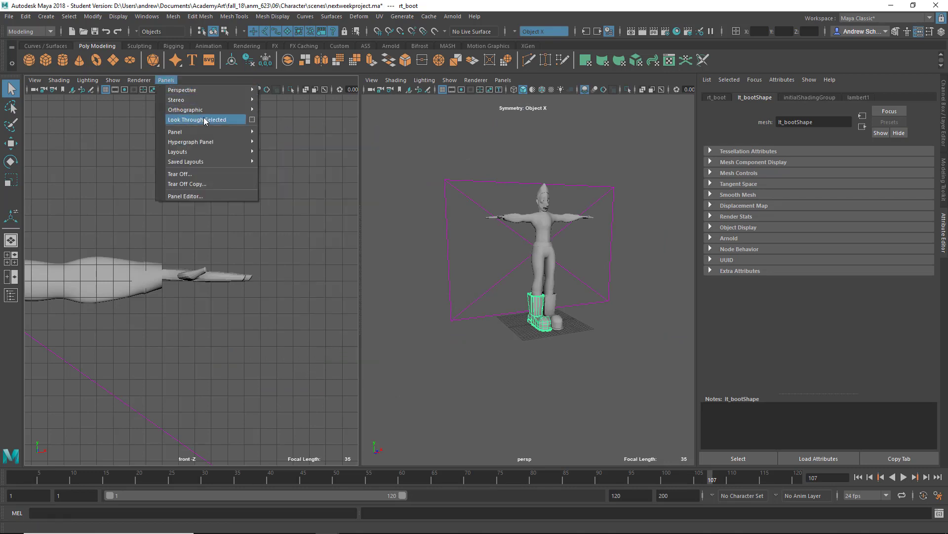
{"action": "mouse_move", "coordinate": [197, 132]}
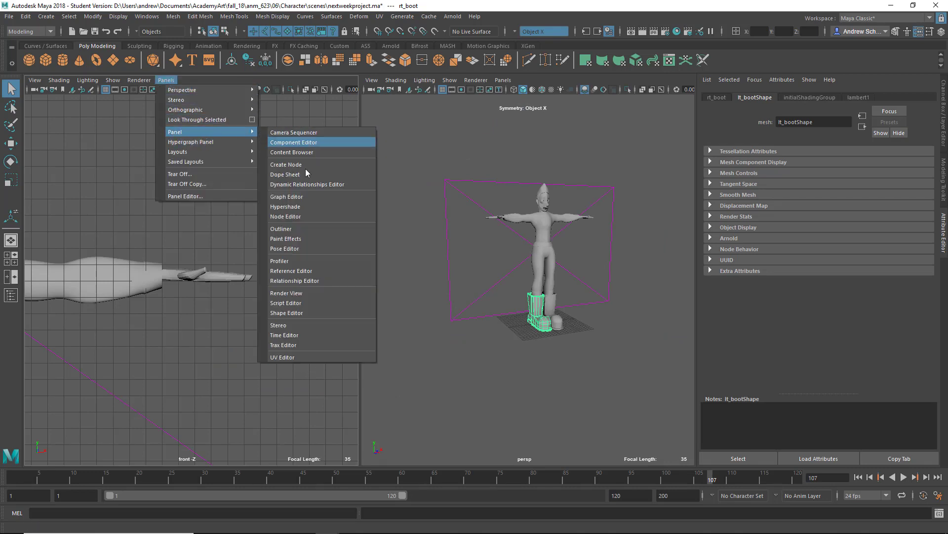
{"action": "left_click", "coordinate": [293, 356]}
{"action": "right_click_drag", "start_coordinate": [510, 333], "coordinate": [692, 322], "text": "alt"}
{"action": "middle_click_drag", "start_coordinate": [578, 305], "coordinate": [497, 161], "text": "alt"}
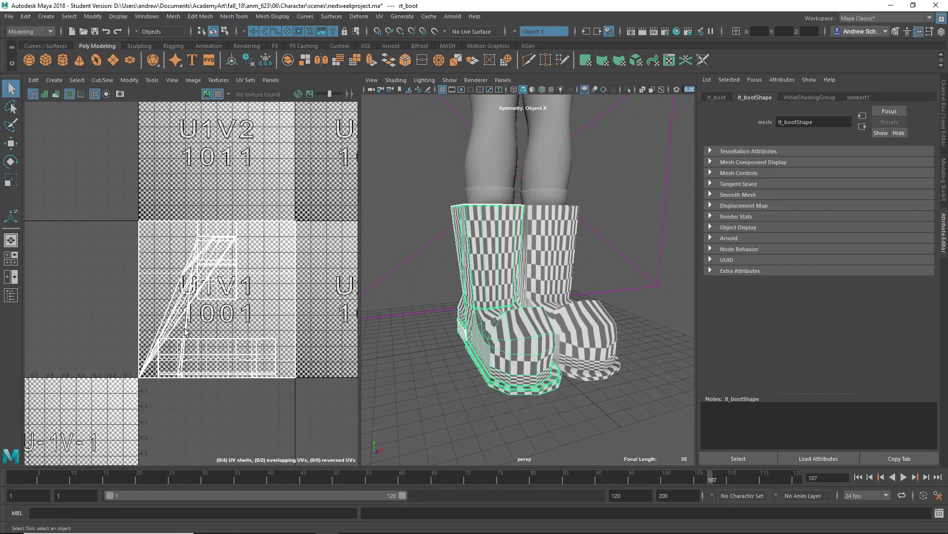
Select the left boot mesh and examine its checker pattern from the front, top and back.
{"action": "left_click_drag", "start_coordinate": [494, 311], "coordinate": [490, 336], "text": "alt"}
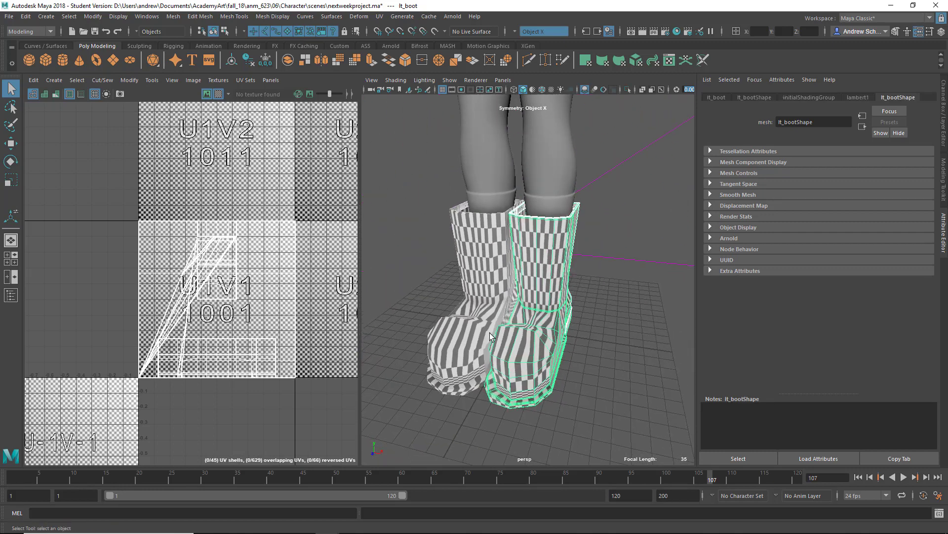
{"action": "scroll", "coordinate": [536, 262], "scroll_direction": "up", "scroll_amount": 8}
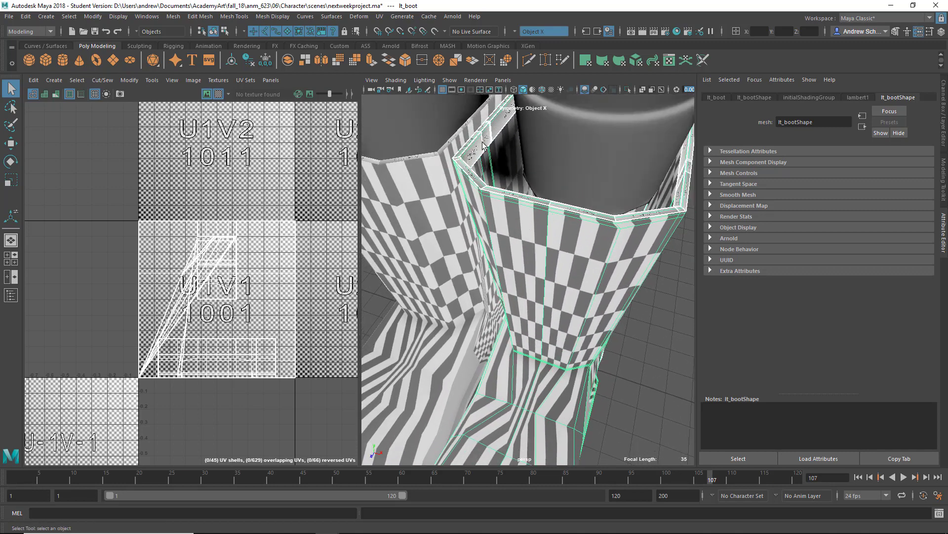
{"action": "left_click_drag", "start_coordinate": [494, 231], "coordinate": [485, 234], "text": "alt"}
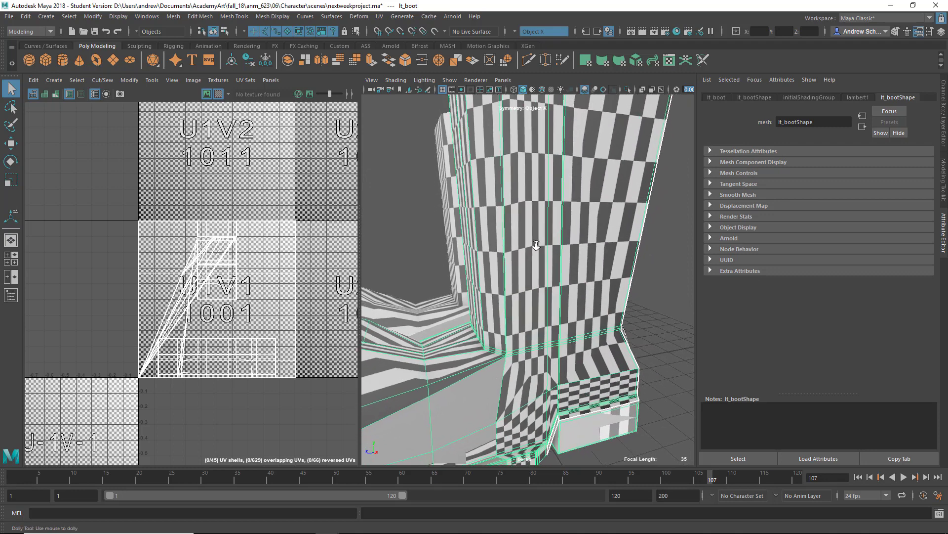
{"action": "right_click_drag", "start_coordinate": [544, 247], "coordinate": [504, 257], "text": "alt"}
{"action": "left_click_drag", "start_coordinate": [526, 329], "coordinate": [586, 323], "text": "alt"}
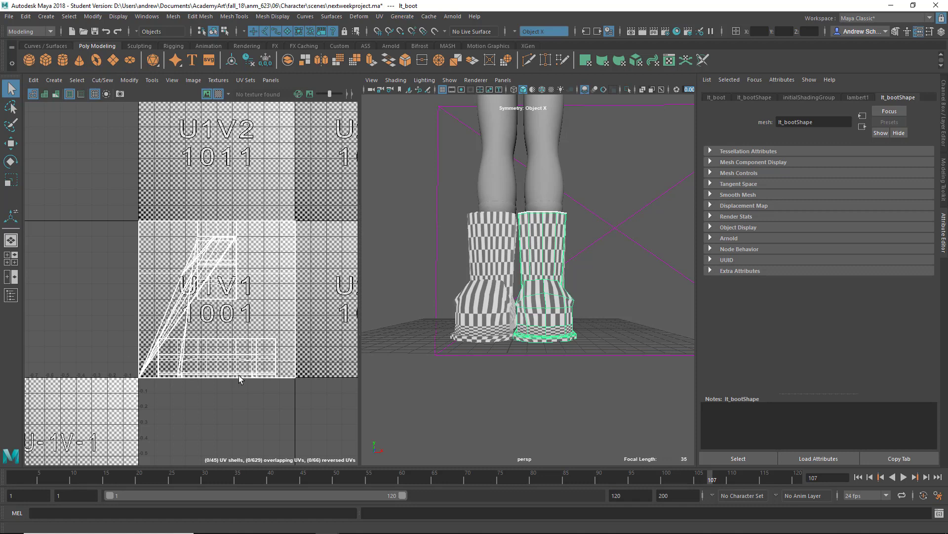
Apply a planar UV projection to the left boot and return to object selection.
{"action": "left_click", "coordinate": [382, 18]}
{"action": "left_click", "coordinate": [412, 135]}
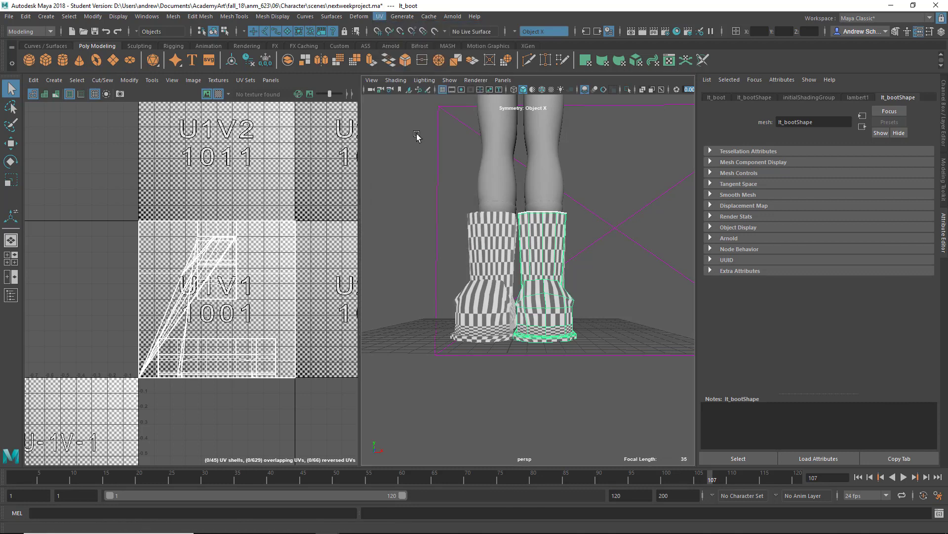
{"action": "left_click", "coordinate": [594, 397]}
{"action": "right_click_drag", "start_coordinate": [561, 300], "coordinate": [609, 239]}
{"action": "left_click_drag", "start_coordinate": [607, 318], "coordinate": [585, 321], "text": "alt"}
Select the pants mesh and the sweater mesh in turn to review their UV layouts and checker distribution.
{"action": "middle_click_drag", "start_coordinate": [553, 190], "coordinate": [536, 341], "text": "alt"}
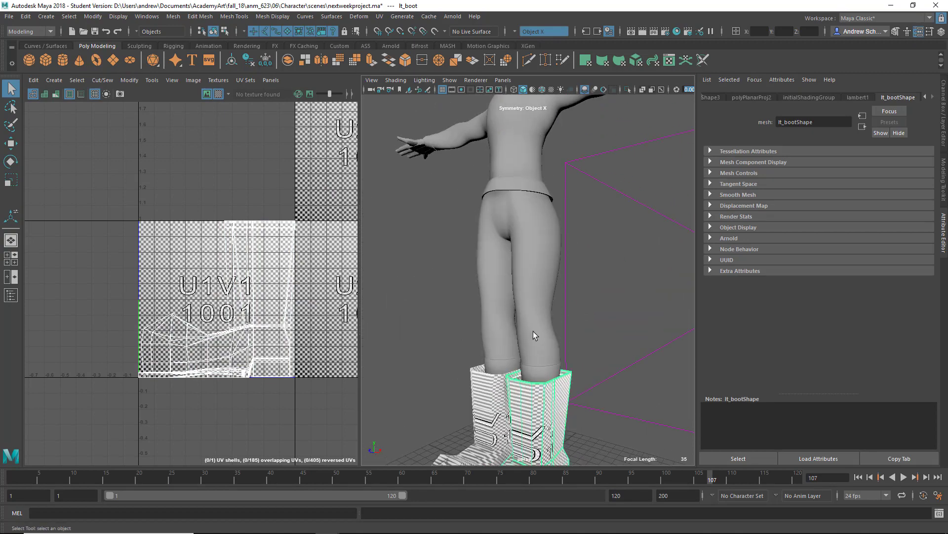
{"action": "left_click", "coordinate": [533, 330]}
{"action": "left_click_drag", "start_coordinate": [524, 305], "coordinate": [591, 282], "text": "alt"}
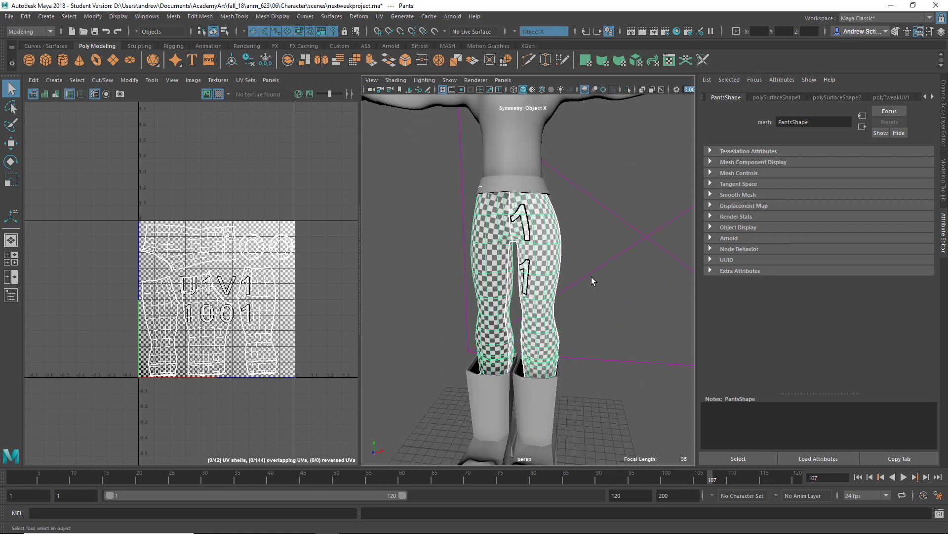
{"action": "middle_click_drag", "start_coordinate": [591, 282], "coordinate": [592, 409], "text": "alt"}
{"action": "left_click", "coordinate": [551, 348]}
{"action": "left_click_drag", "start_coordinate": [551, 348], "coordinate": [462, 345], "text": "alt"}
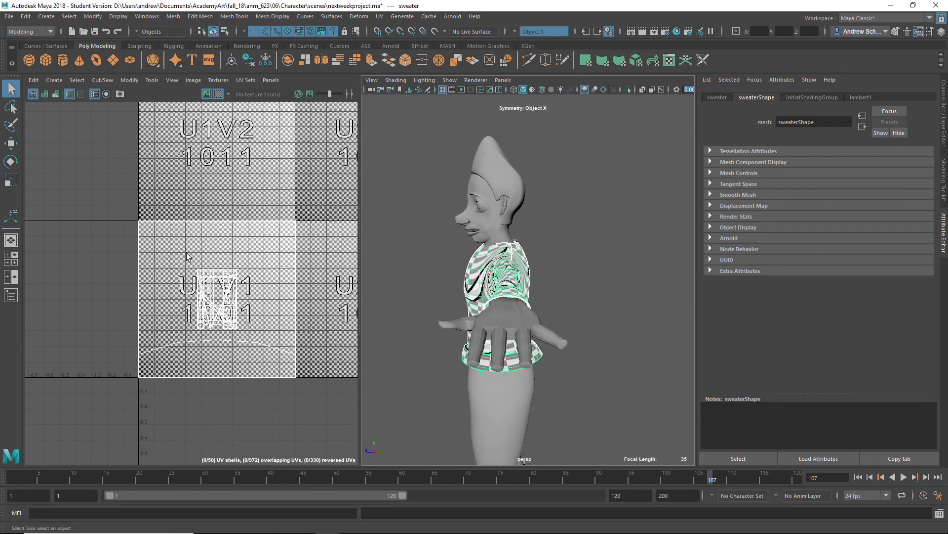
{"action": "left_click_drag", "start_coordinate": [487, 310], "coordinate": [446, 320], "text": "alt"}
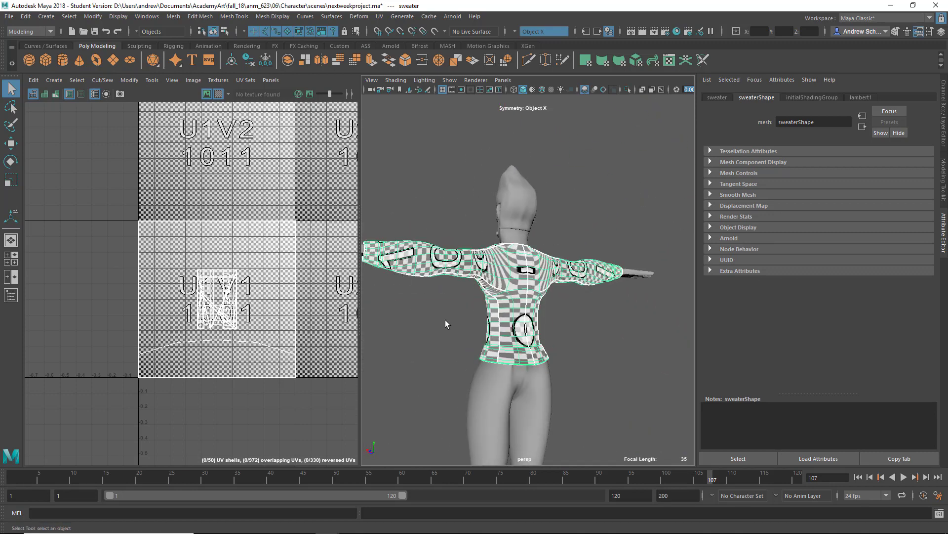
{"action": "right_click_drag", "start_coordinate": [445, 320], "coordinate": [637, 323], "text": "alt"}
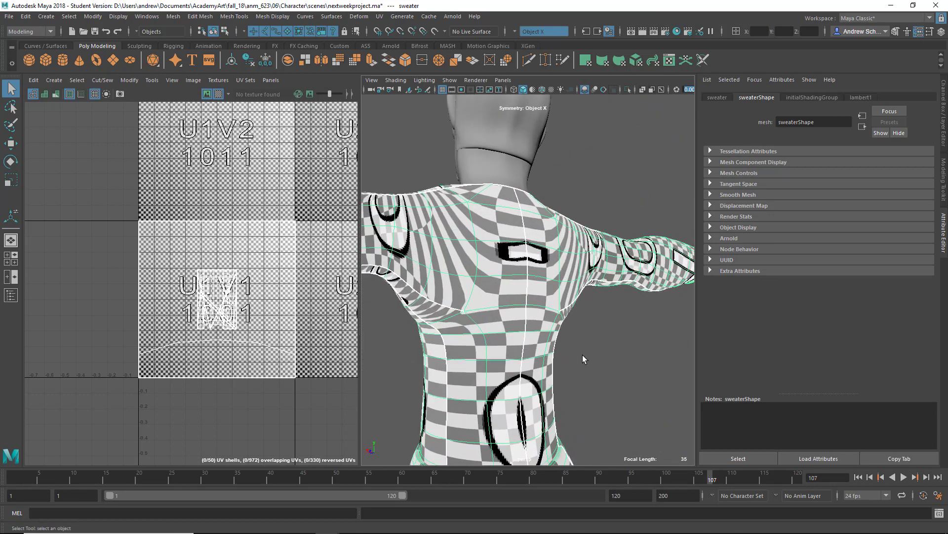
Turn off the checker map display and examine the sweater's existing UV seams from the front and back.
{"action": "left_click", "coordinate": [218, 94]}
{"action": "left_click_drag", "start_coordinate": [526, 293], "coordinate": [635, 284], "text": "alt"}
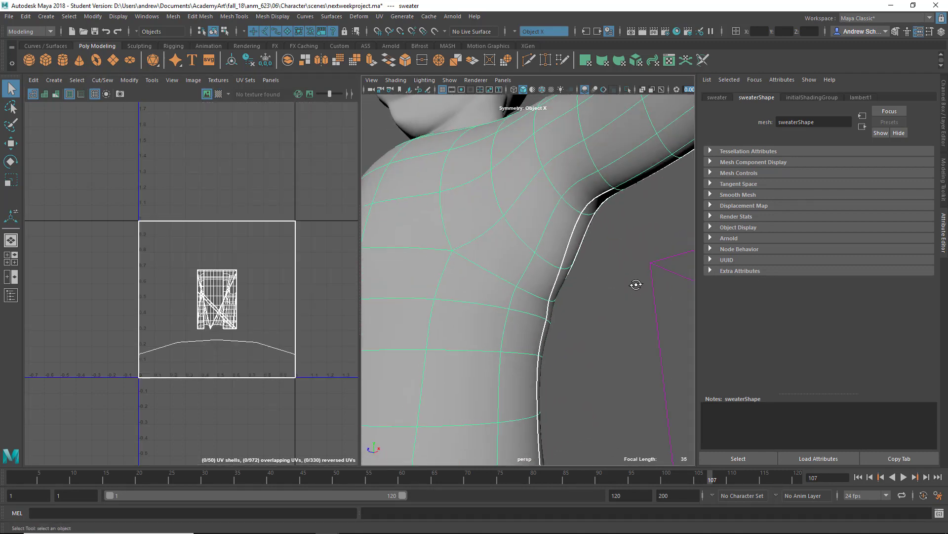
{"action": "right_click_drag", "start_coordinate": [635, 284], "coordinate": [490, 289], "text": "alt"}
{"action": "left_click_drag", "start_coordinate": [583, 316], "coordinate": [603, 316], "text": "alt"}
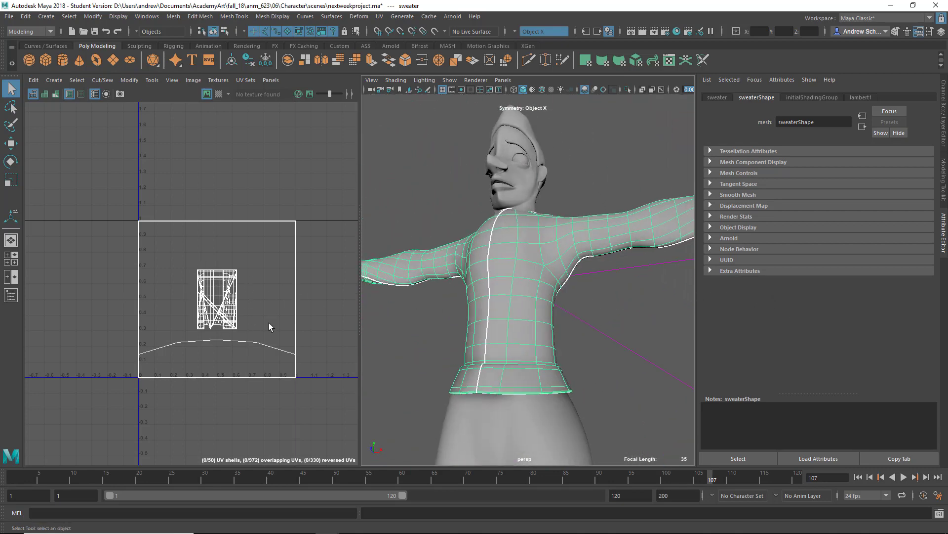
{"action": "left_click_drag", "start_coordinate": [509, 320], "coordinate": [562, 258], "text": "alt"}
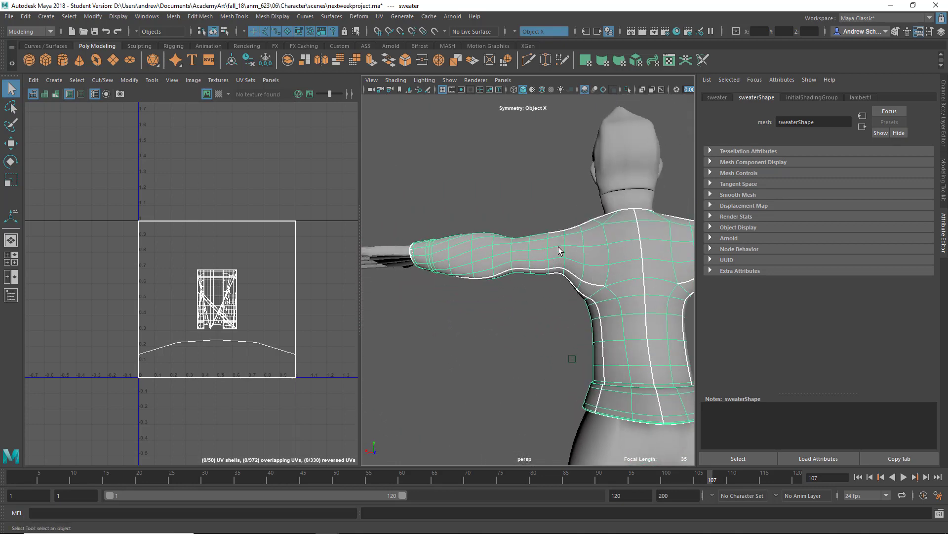
{"action": "left_click_drag", "start_coordinate": [552, 251], "coordinate": [699, 270], "text": "alt"}
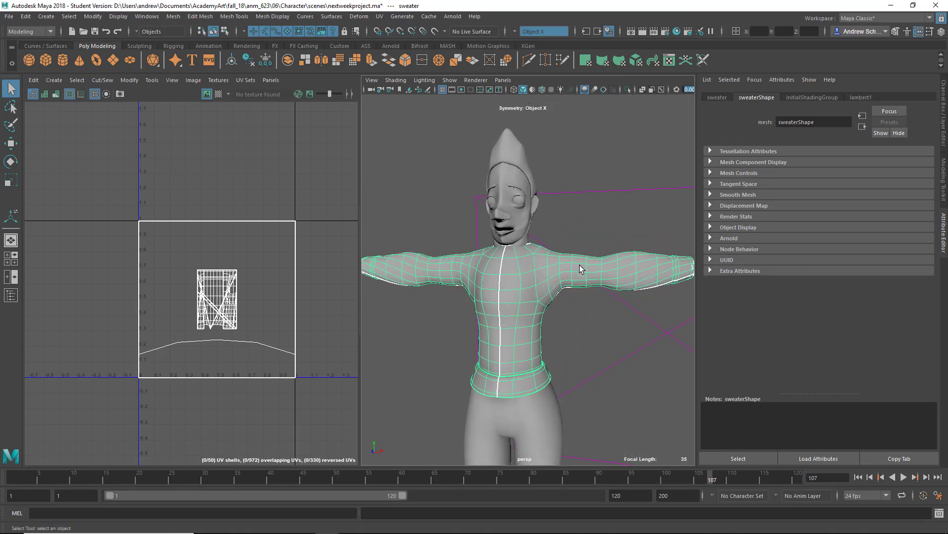
Apply a planar UV projection to the whole sweater mesh and return to object selection.
{"action": "right_click", "coordinate": [558, 252]}
{"action": "left_click", "coordinate": [379, 17]}
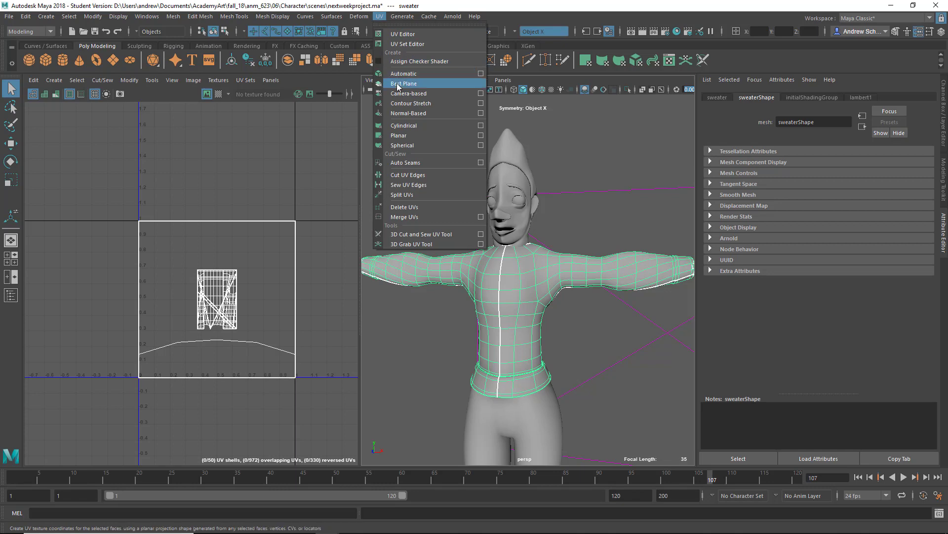
{"action": "left_click", "coordinate": [405, 134]}
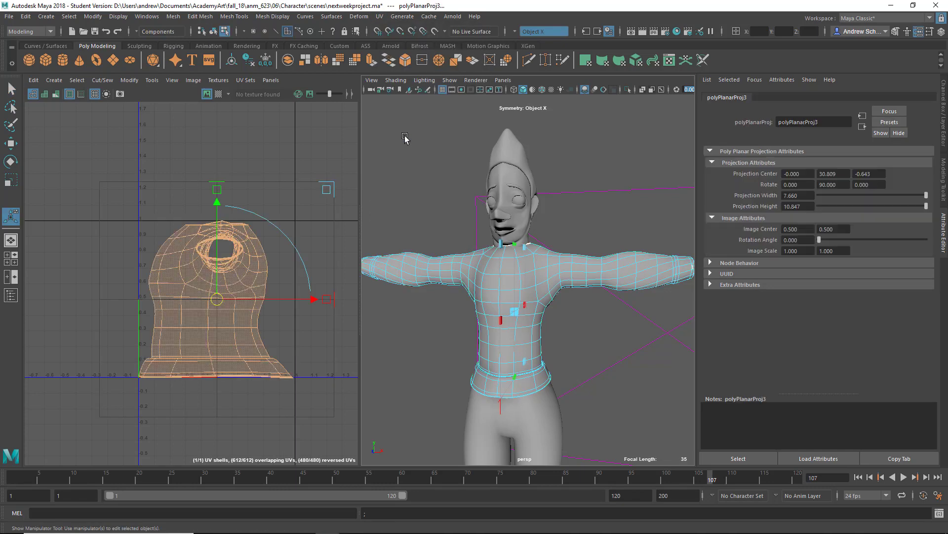
{"action": "right_click_drag", "start_coordinate": [500, 240], "coordinate": [544, 225]}
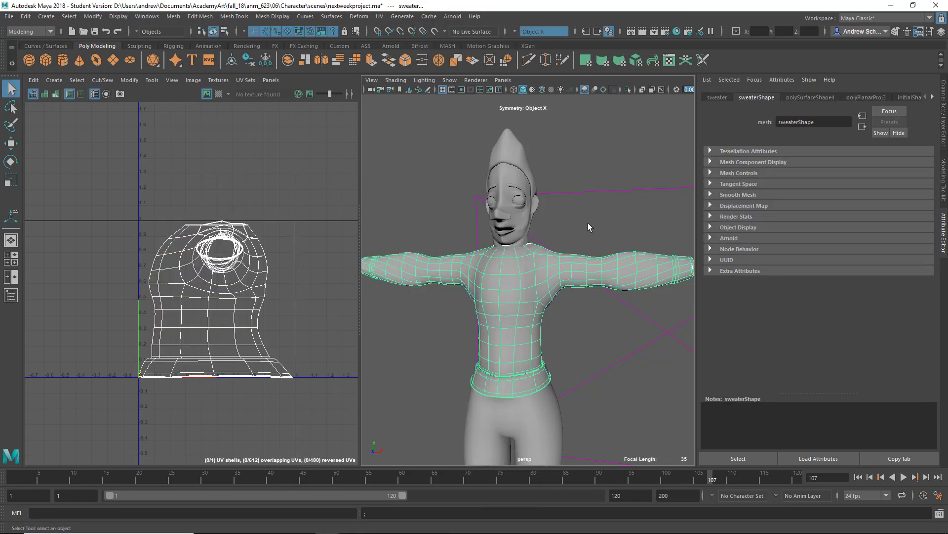
Select the edge loops around the sweater's armholes at both shoulders and cut the UVs along them.
{"action": "left_click_drag", "start_coordinate": [587, 223], "coordinate": [557, 237], "text": "alt"}
{"action": "key", "text": "w"}
{"action": "right_click_drag", "start_coordinate": [543, 272], "coordinate": [546, 224]}
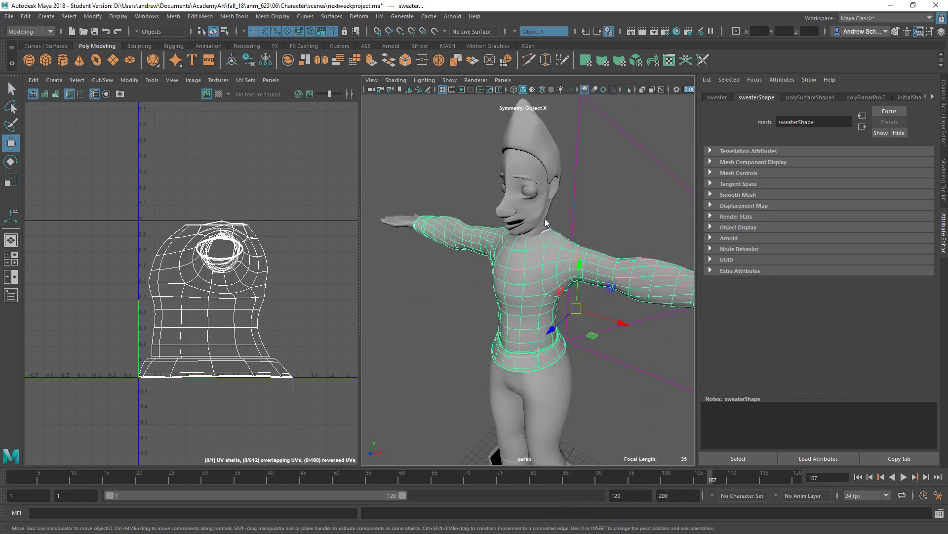
{"action": "left_click", "coordinate": [560, 257]}
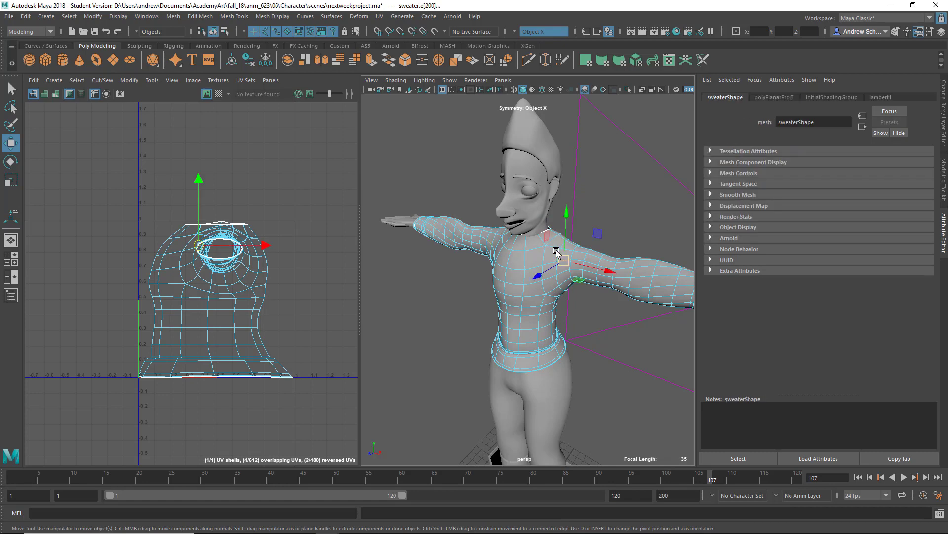
{"action": "left_click_drag", "start_coordinate": [624, 205], "coordinate": [610, 203], "text": "alt"}
{"action": "left_click", "coordinate": [609, 204]}
{"action": "double_click", "coordinate": [546, 254]}
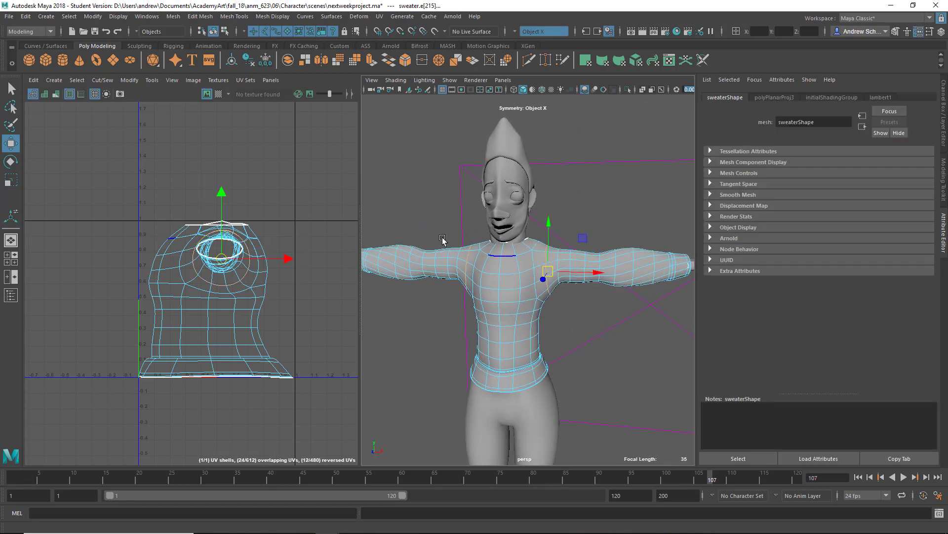
{"action": "key", "text": "shift+x"}
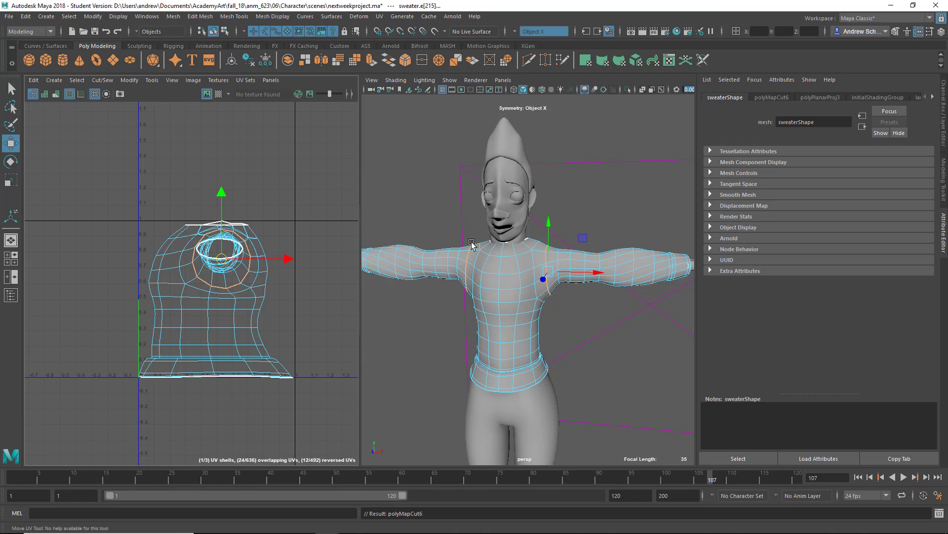
Cut the sweater's UVs along the underside of the sleeves and down the torso's sides from armhole to hem.
{"action": "mouse_move", "coordinate": [602, 289]}
{"action": "left_mouse_down", "text": "alt"}
{"action": "mouse_move", "coordinate": [492, 238]}
{"action": "mouse_move", "coordinate": [573, 280]}
{"action": "mouse_move", "coordinate": [660, 291]}
{"action": "mouse_move", "coordinate": [588, 291]}
{"action": "left_mouse_up", "text": "alt"}
{"action": "left_click", "coordinate": [637, 253]}
{"action": "left_click", "coordinate": [574, 321]}
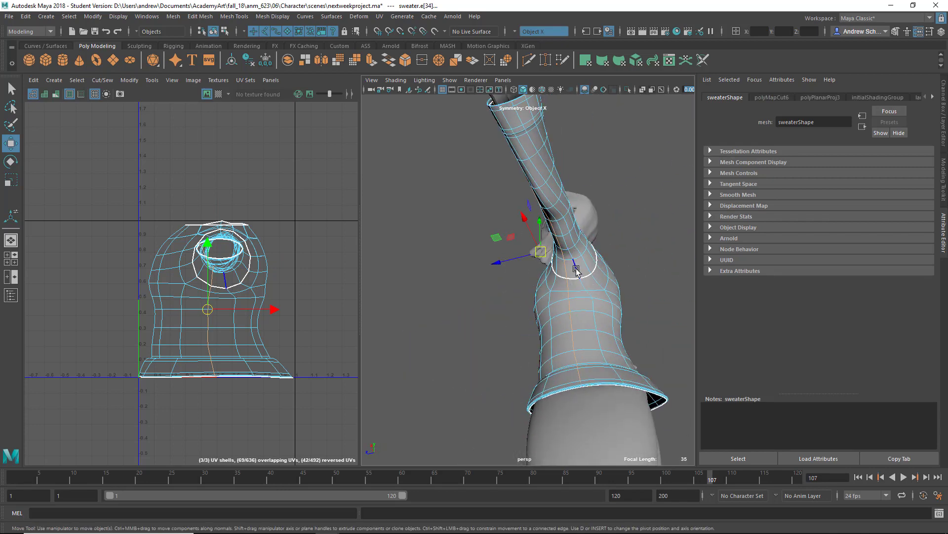
{"action": "left_click", "coordinate": [572, 256]}
{"action": "left_click_drag", "start_coordinate": [637, 277], "coordinate": [708, 305], "text": "alt"}
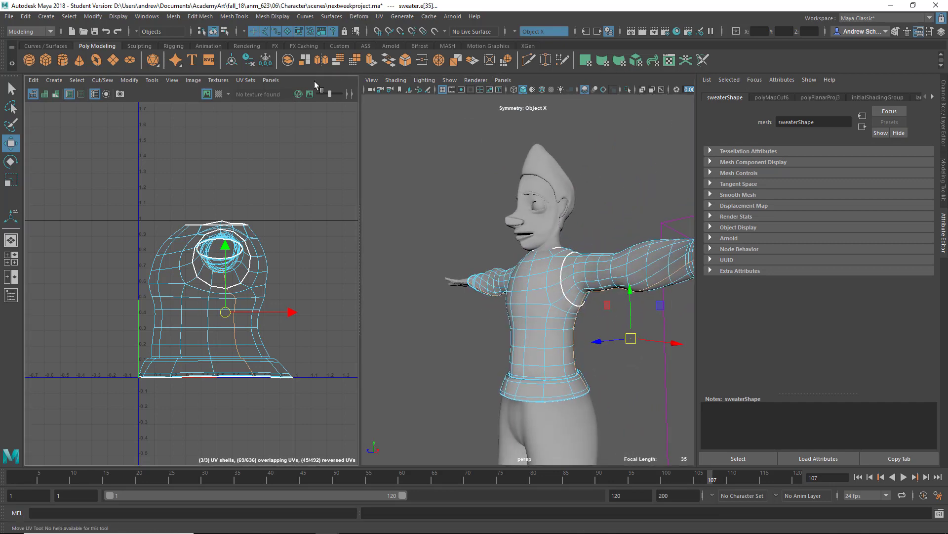
{"action": "key", "text": "shift+x"}
Cut the sweater's UVs along the shoulder line between the collar and the armhole on both sides and clear the selection.
{"action": "left_click_drag", "start_coordinate": [460, 163], "coordinate": [425, 208], "text": "alt"}
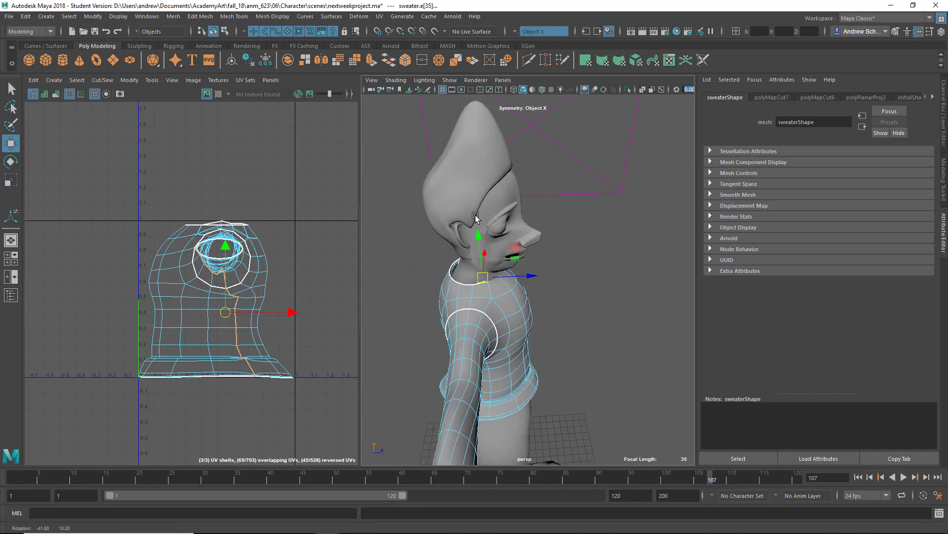
{"action": "left_click", "coordinate": [473, 302]}
{"action": "key", "text": "q"}
{"action": "left_click", "coordinate": [475, 295]}
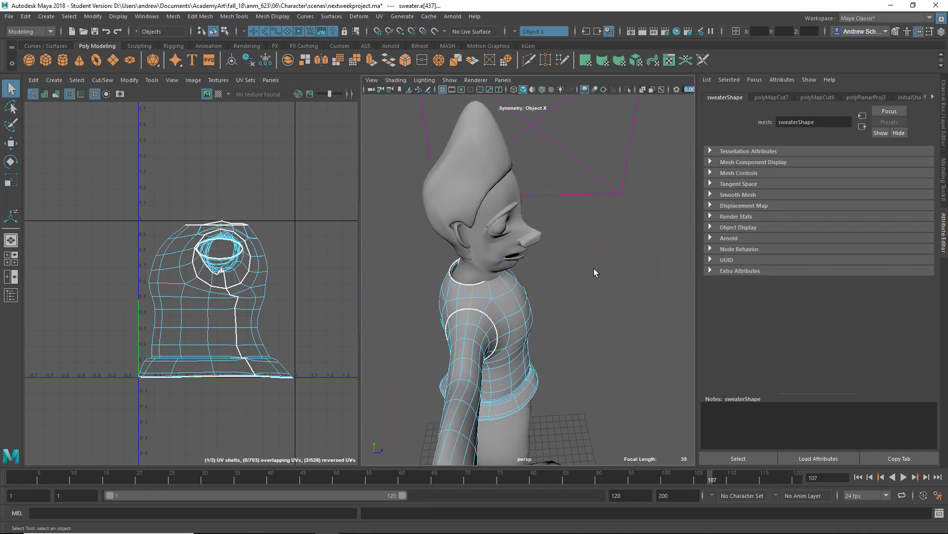
{"action": "left_click_drag", "start_coordinate": [594, 268], "coordinate": [554, 237], "text": "alt"}
{"action": "left_click", "coordinate": [554, 227], "text": "shift"}
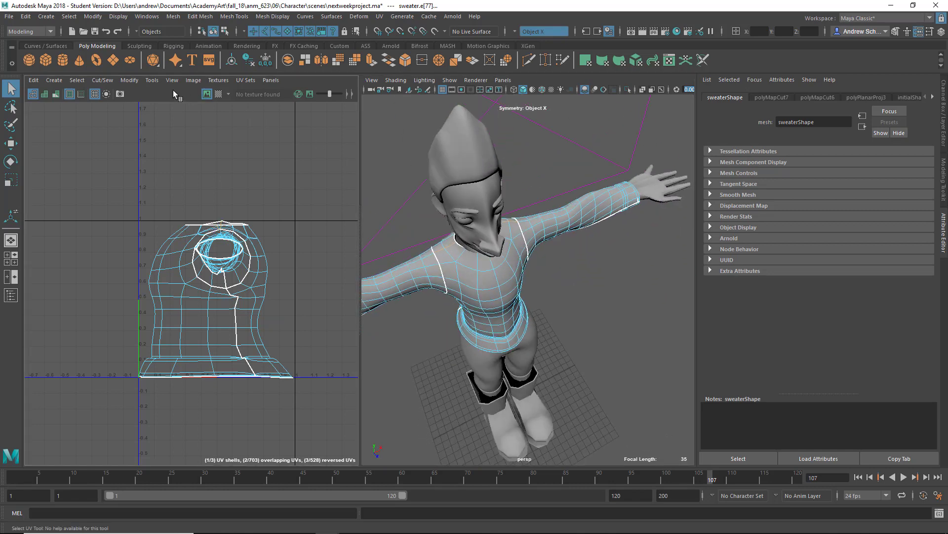
{"action": "key", "text": "shift+x"}
{"action": "left_click", "coordinate": [434, 325]}
{"action": "left_click_drag", "start_coordinate": [434, 325], "coordinate": [637, 271], "text": "alt"}
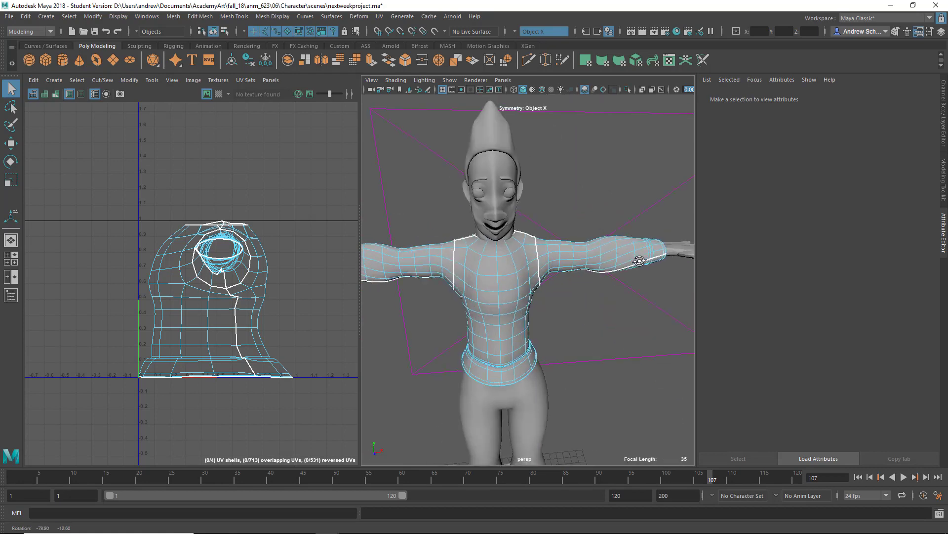
Select all of the sweater's faces, unfold their UVs and lay out the shells within the UV tile.
{"action": "right_click", "coordinate": [242, 261]}
{"action": "right_click_drag", "start_coordinate": [242, 260], "coordinate": [249, 295]}
{"action": "left_click_drag", "start_coordinate": [330, 411], "coordinate": [114, 194]}
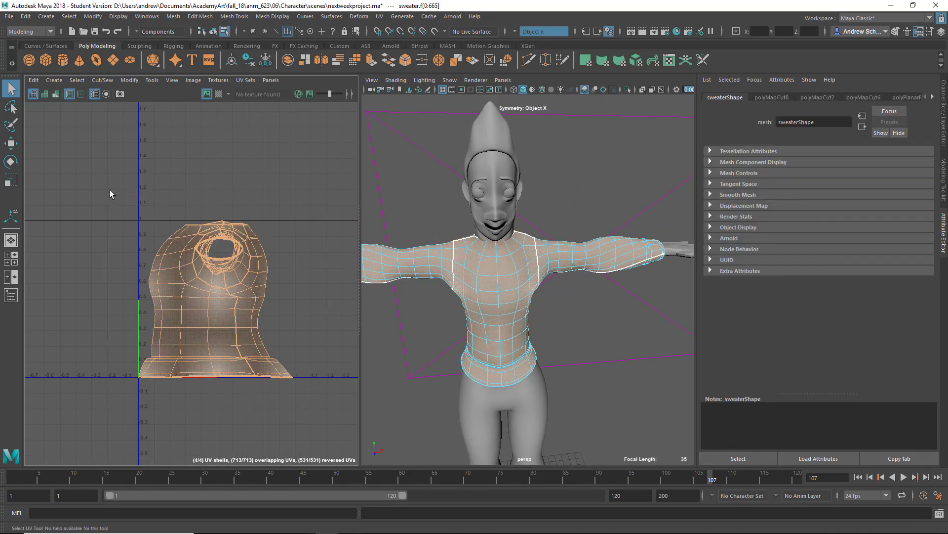
{"action": "key", "text": "ctrl+u"}
{"action": "key", "text": "ctrl+l"}
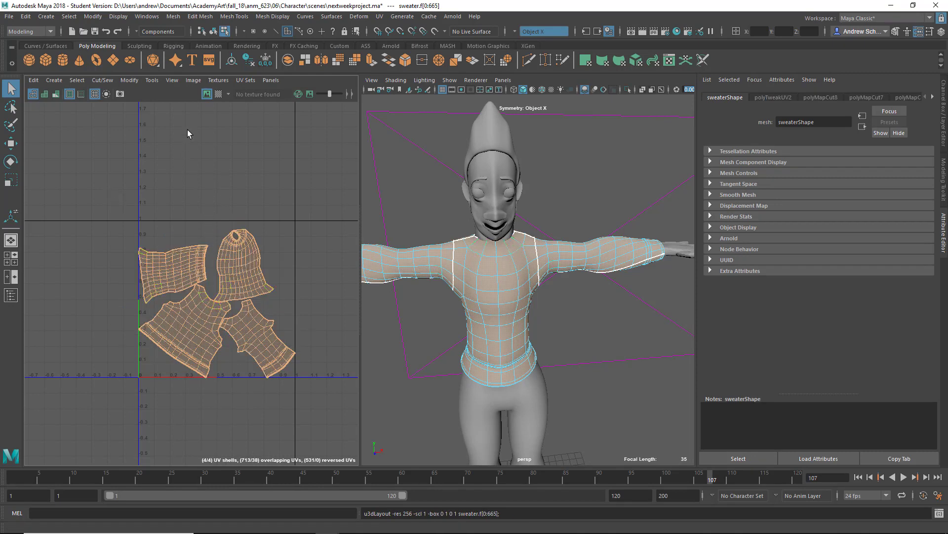
Turn on the checker map display and examine the texture distribution across the sweater's torso and sleeves.
{"action": "left_click", "coordinate": [217, 94]}
{"action": "key", "text": "r"}
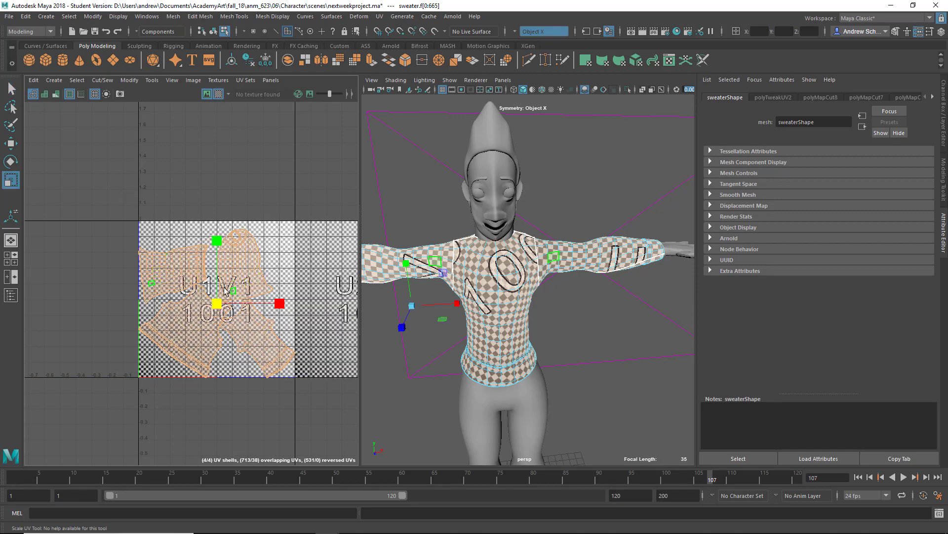
{"action": "left_click_drag", "start_coordinate": [218, 304], "coordinate": [216, 303]}
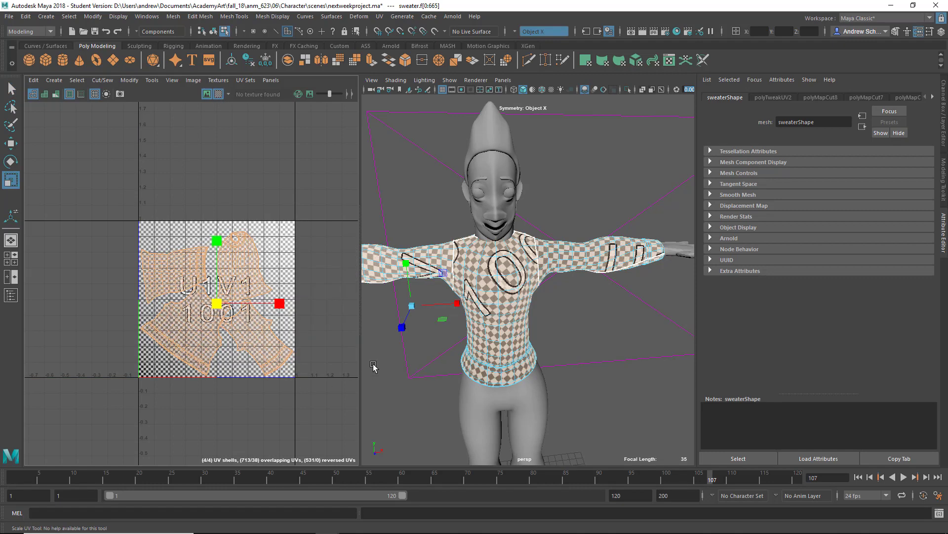
{"action": "left_click", "coordinate": [373, 366]}
{"action": "left_click_drag", "start_coordinate": [373, 366], "coordinate": [525, 329], "text": "alt"}
{"action": "middle_click_drag", "start_coordinate": [523, 320], "coordinate": [525, 368], "text": "alt"}
Select the head and the hair in turn as objects and examine their UV layouts.
{"action": "left_click", "coordinate": [483, 269]}
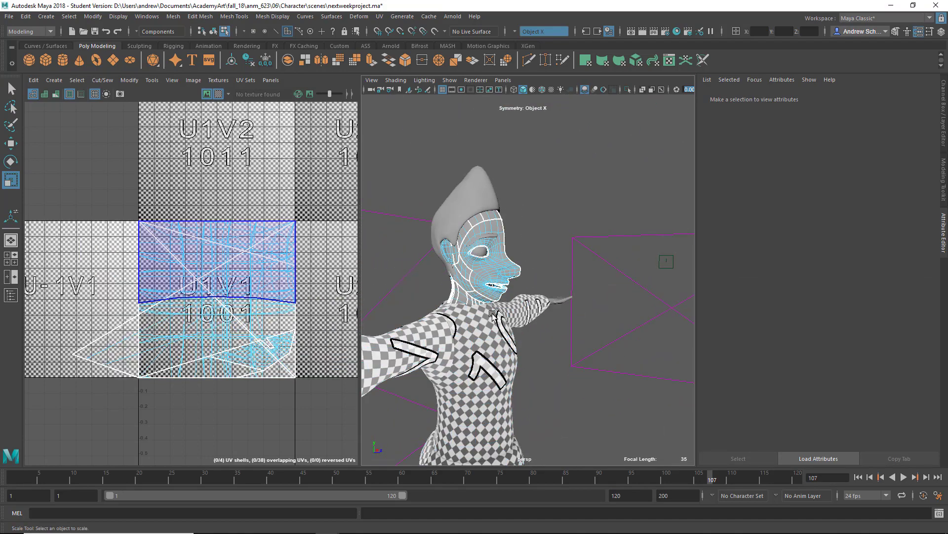
{"action": "left_click_drag", "start_coordinate": [492, 315], "coordinate": [432, 313], "text": "alt"}
{"action": "right_click_drag", "start_coordinate": [425, 302], "coordinate": [574, 287], "text": "alt"}
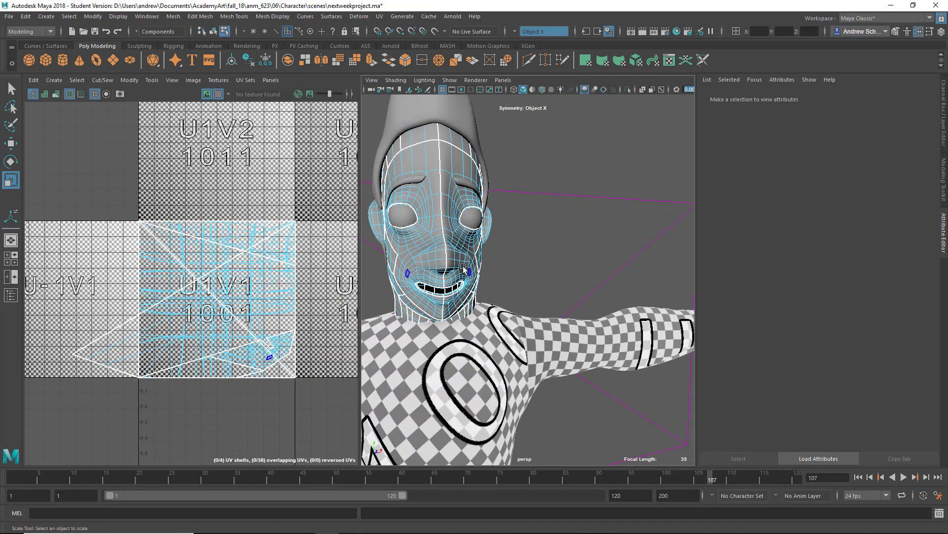
{"action": "left_click", "coordinate": [508, 265]}
{"action": "left_click", "coordinate": [419, 128]}
{"action": "right_click_drag", "start_coordinate": [423, 114], "coordinate": [423, 96]}
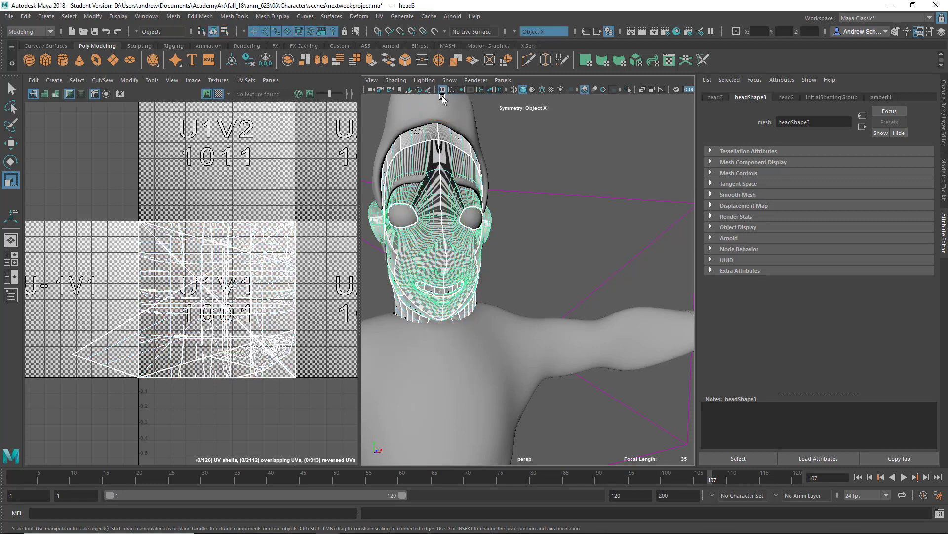
{"action": "left_click", "coordinate": [469, 114]}
{"action": "scroll", "coordinate": [501, 180], "scroll_direction": "down", "scroll_amount": 6}
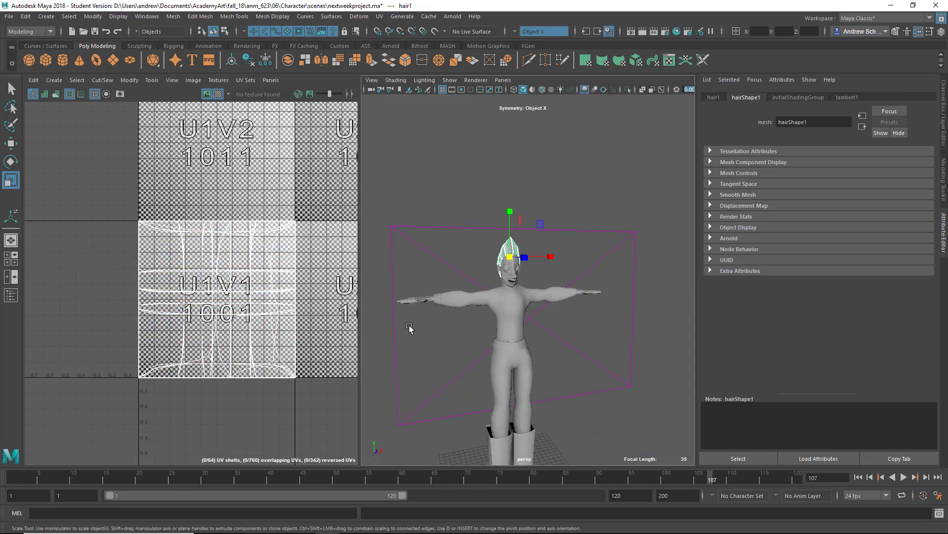
Switch to the browser, review the posted image of the checker-textured character and its attachments, and return to Maya.
{"action": "key", "text": "alt+Tab"}
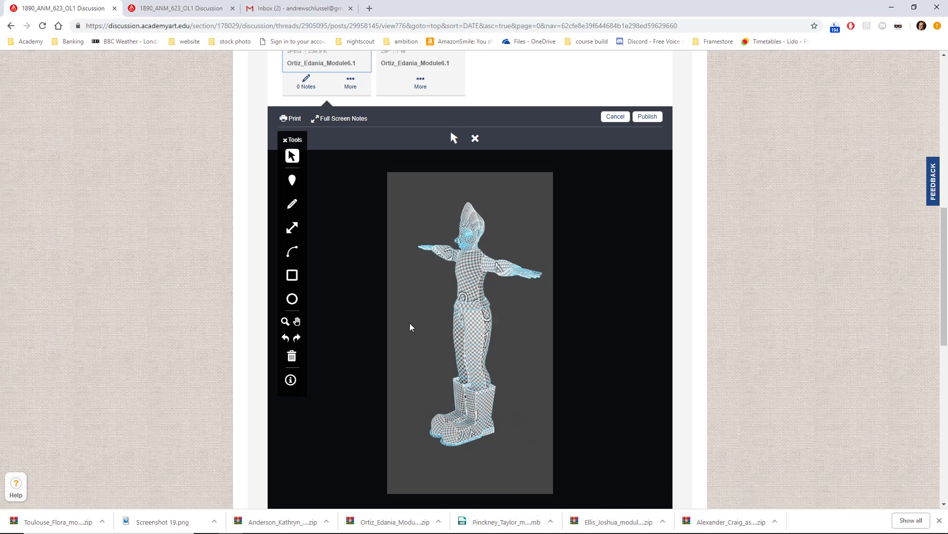
{"action": "scroll", "coordinate": [410, 326], "scroll_direction": "up", "scroll_amount": 3}
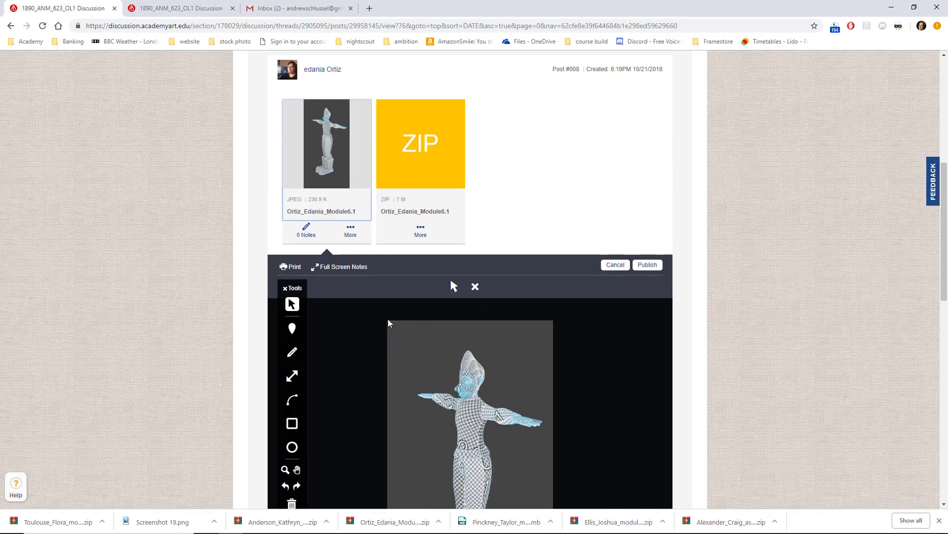
{"action": "scroll", "coordinate": [387, 316], "scroll_direction": "down", "scroll_amount": 4}
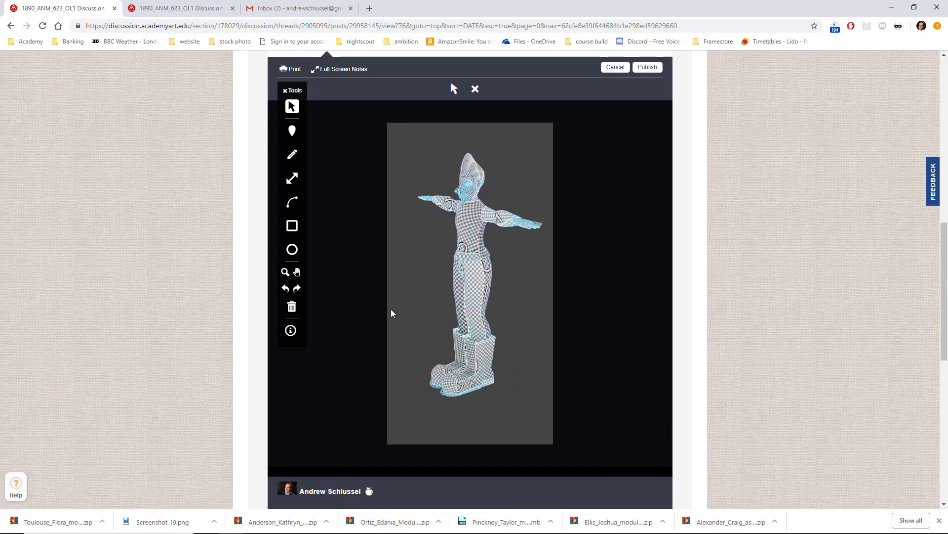
{"action": "key", "text": "alt+Tab"}
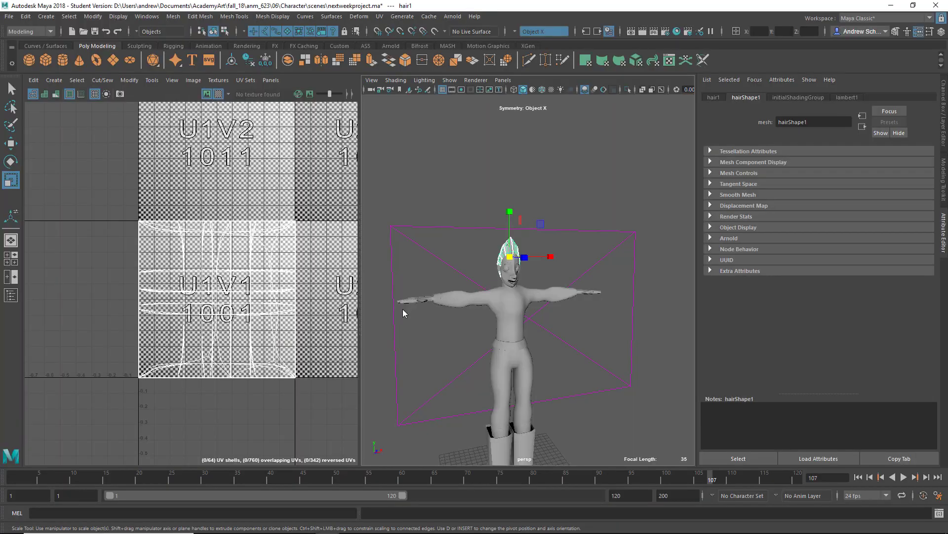
Open the scene wholebody done.ma from the character project's scenes folder without saving the current scene's changes.
{"action": "key", "text": "ctrl+o"}
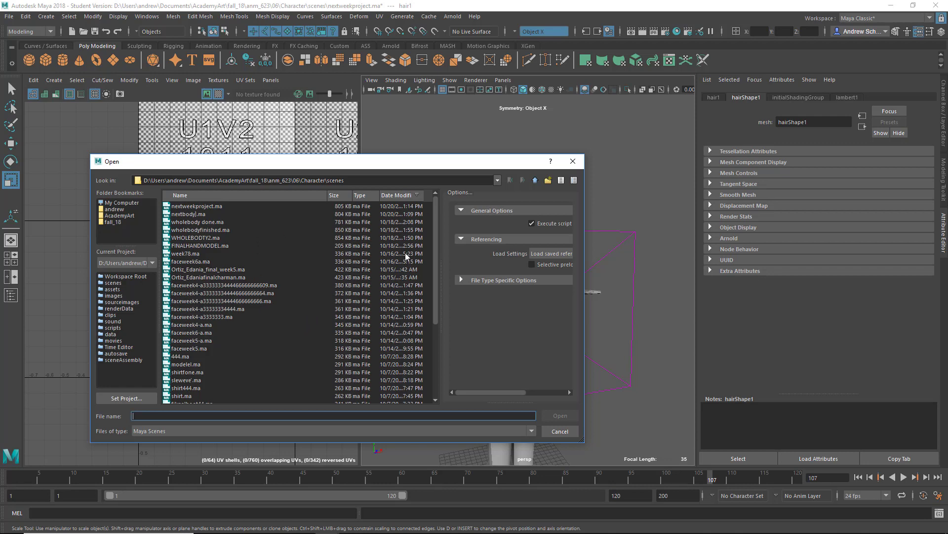
{"action": "scroll", "coordinate": [330, 310], "scroll_direction": "down", "scroll_amount": 5}
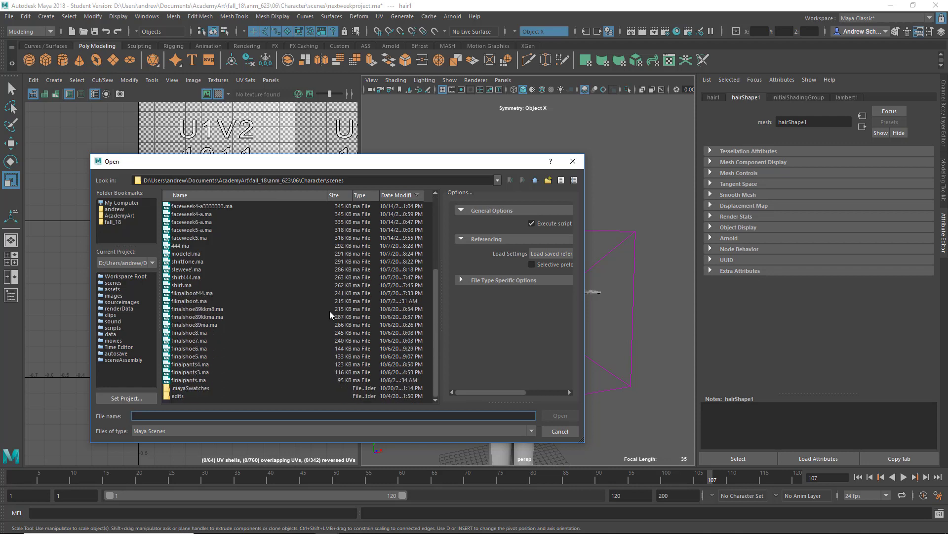
{"action": "scroll", "coordinate": [330, 310], "scroll_direction": "up", "scroll_amount": 5}
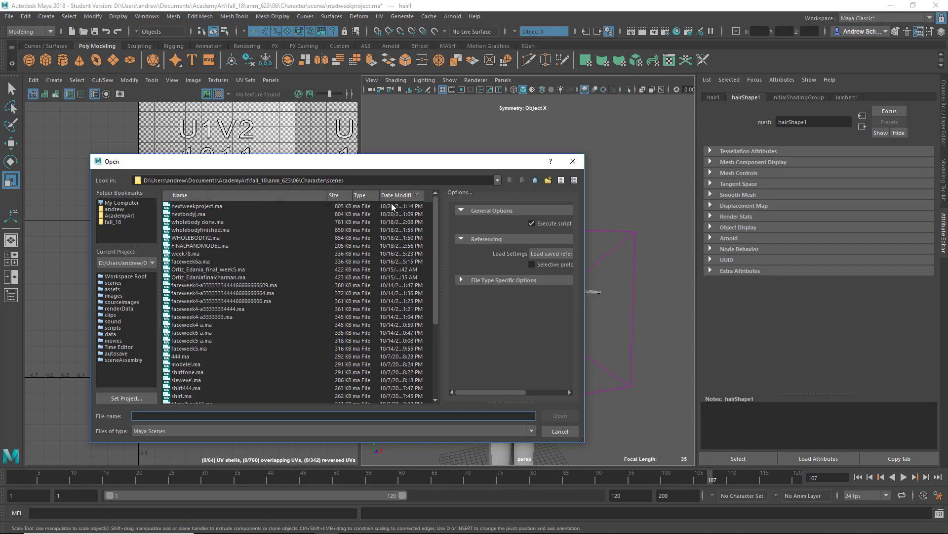
{"action": "left_click", "coordinate": [536, 181]}
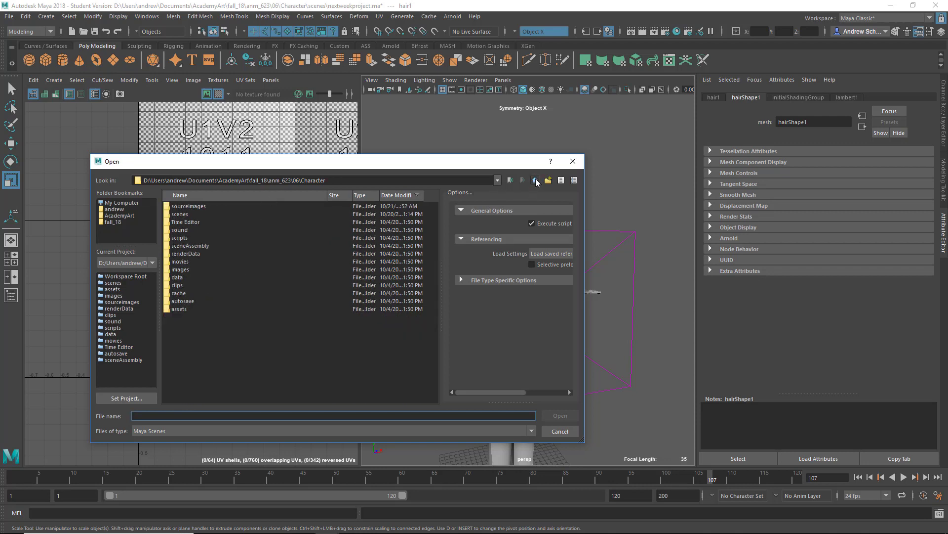
{"action": "left_click", "coordinate": [536, 181]}
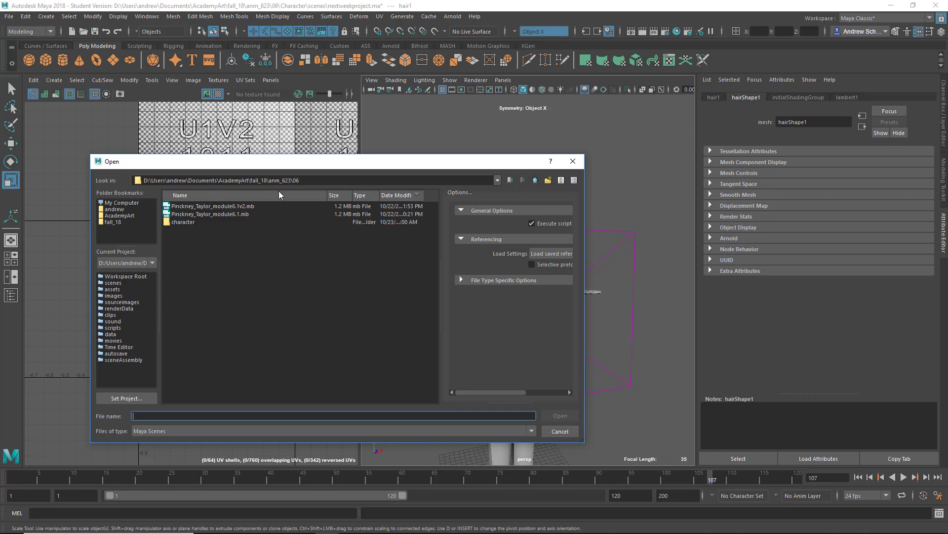
{"action": "left_click", "coordinate": [173, 226]}
{"action": "double_click", "coordinate": [179, 221]}
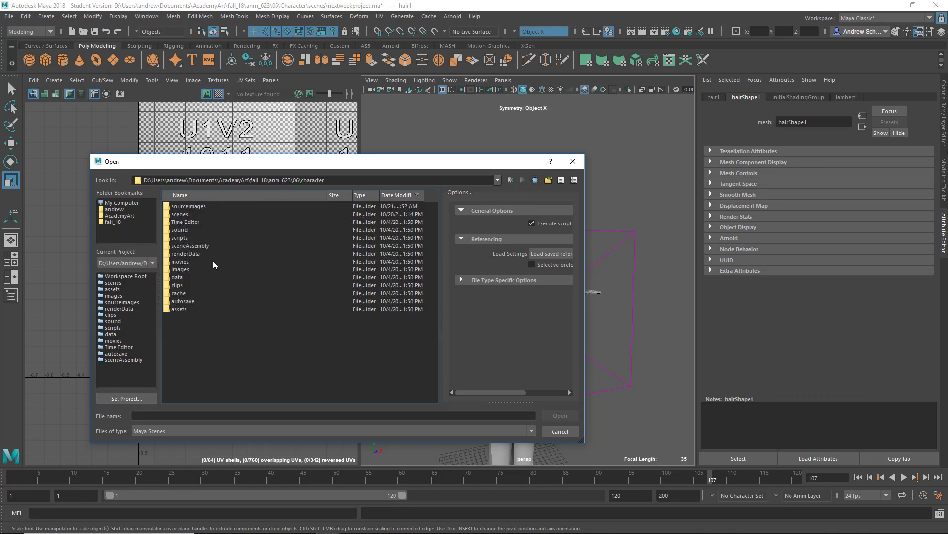
{"action": "double_click", "coordinate": [186, 213]}
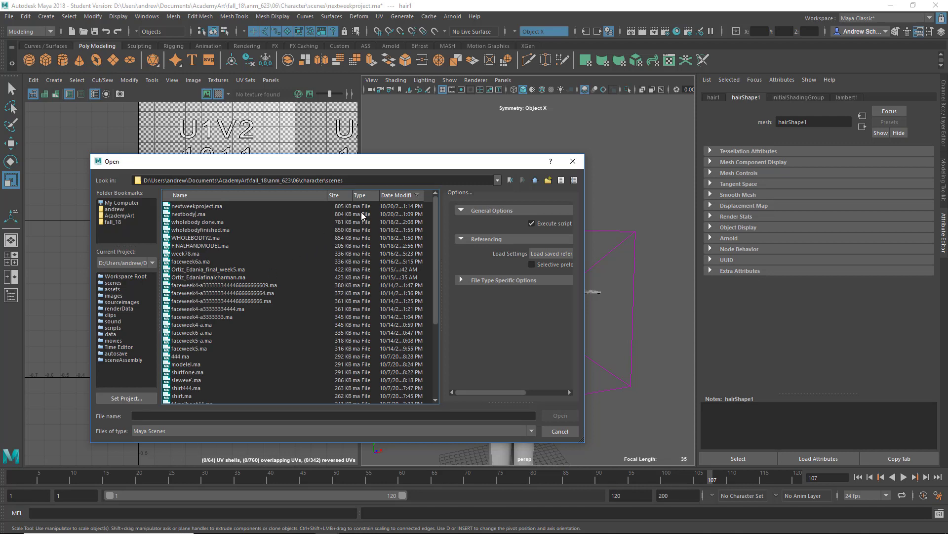
{"action": "double_click", "coordinate": [210, 223]}
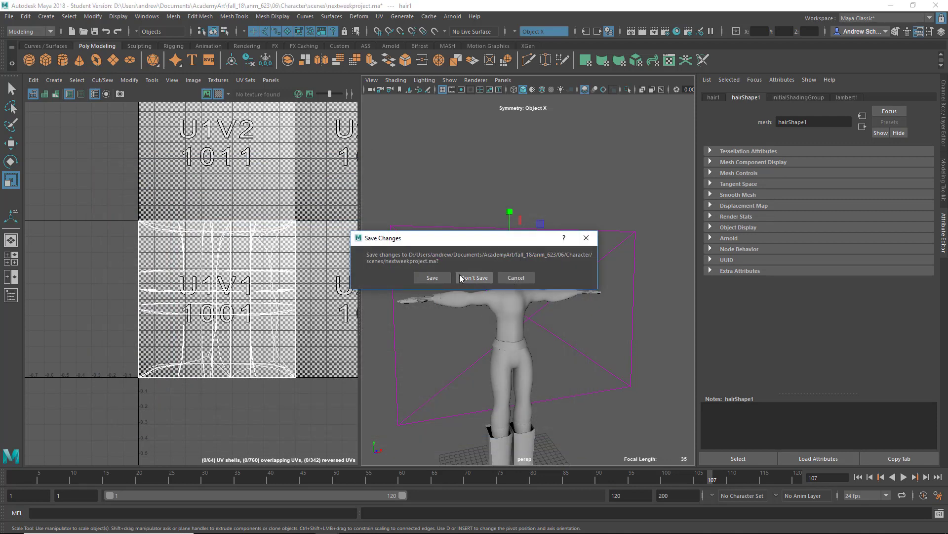
{"action": "left_click", "coordinate": [458, 277]}
{"action": "left_click", "coordinate": [453, 280]}
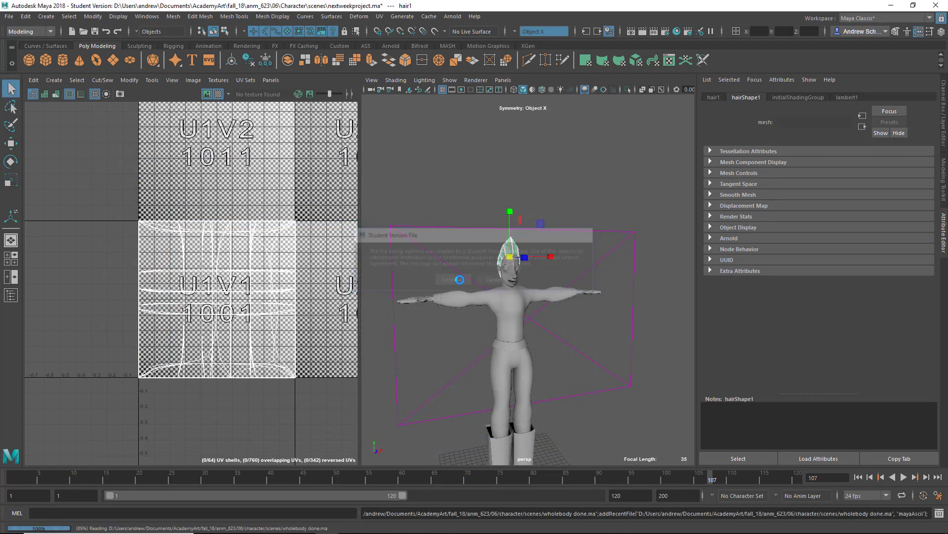
Set up a side-by-side layout with the UV Editor next to the perspective view and deselect the sweater.
{"action": "key", "text": "f"}
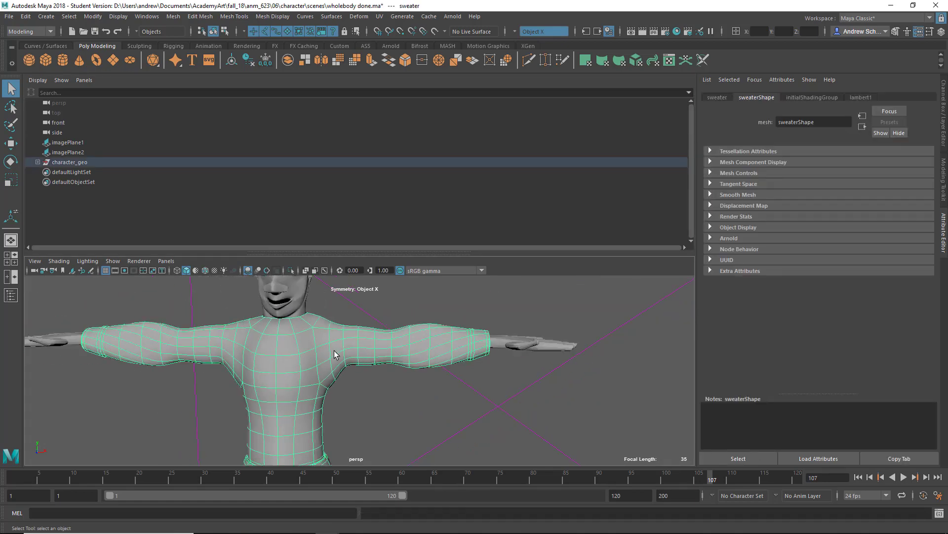
{"action": "left_click", "coordinate": [13, 278]}
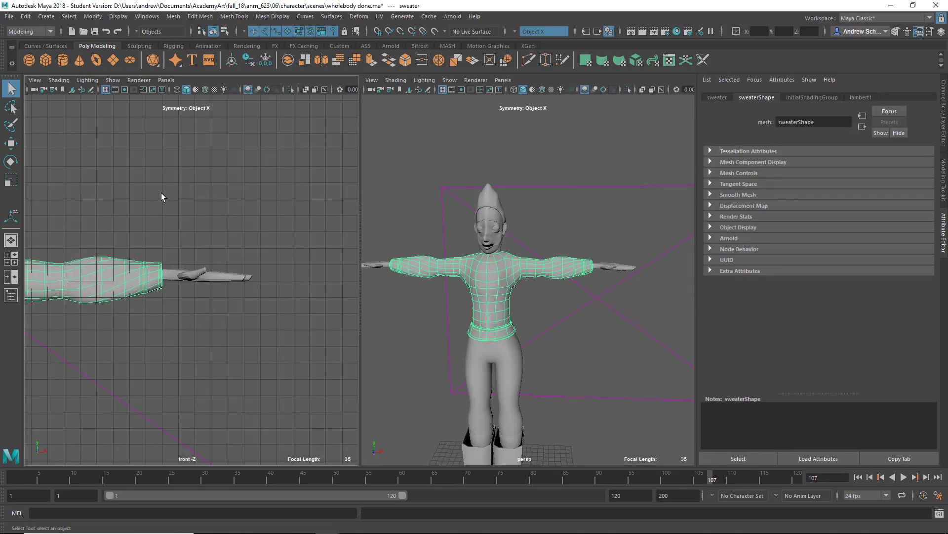
{"action": "left_click", "coordinate": [164, 79]}
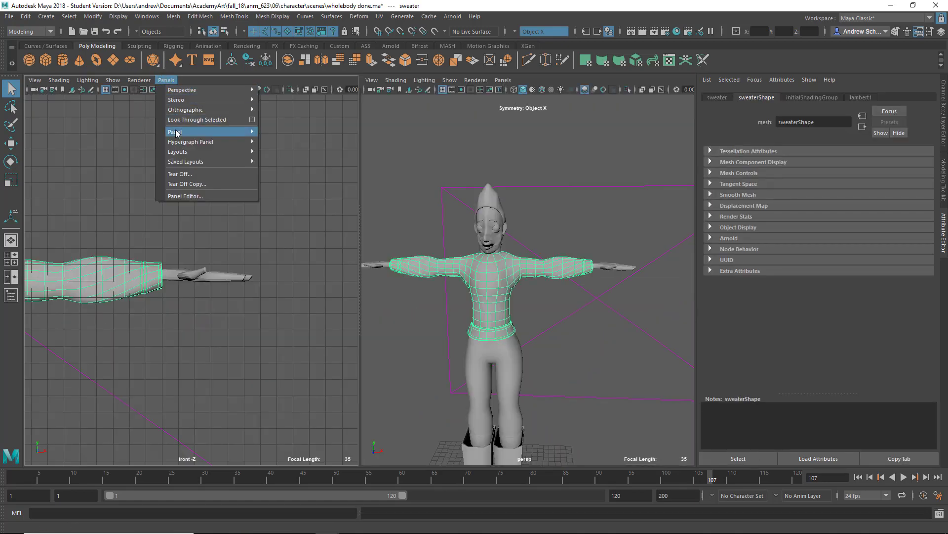
{"action": "mouse_move", "coordinate": [198, 132]}
{"action": "left_click", "coordinate": [297, 357]}
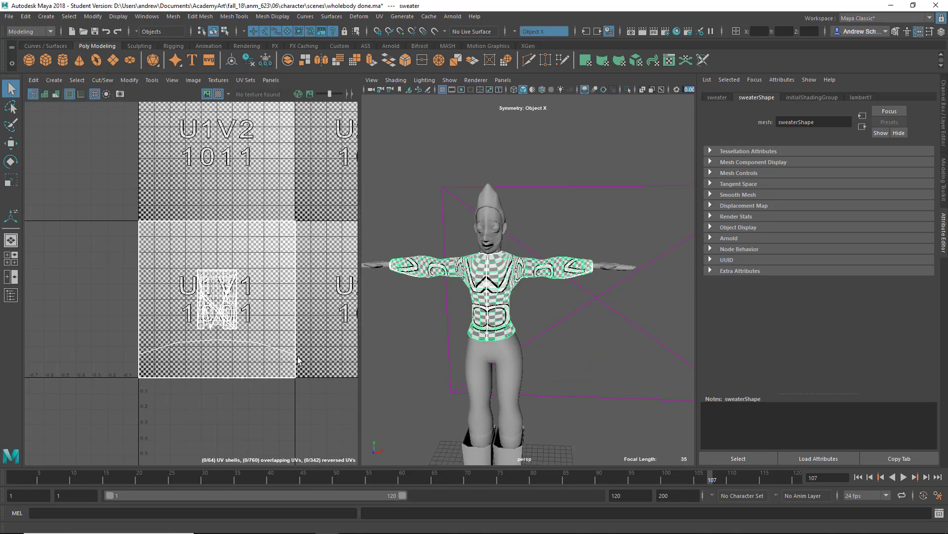
{"action": "left_click", "coordinate": [417, 230]}
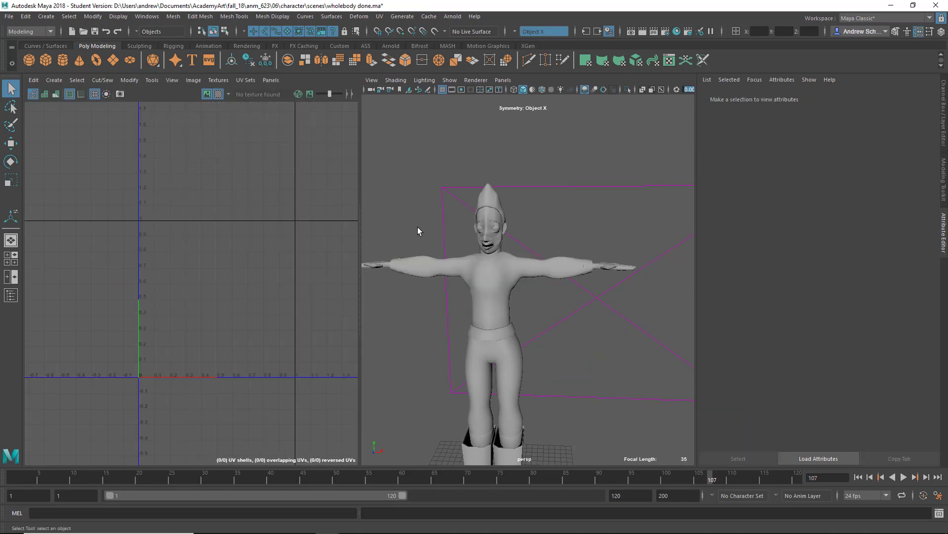
{"action": "scroll", "coordinate": [395, 257], "scroll_direction": "down", "scroll_amount": 4}
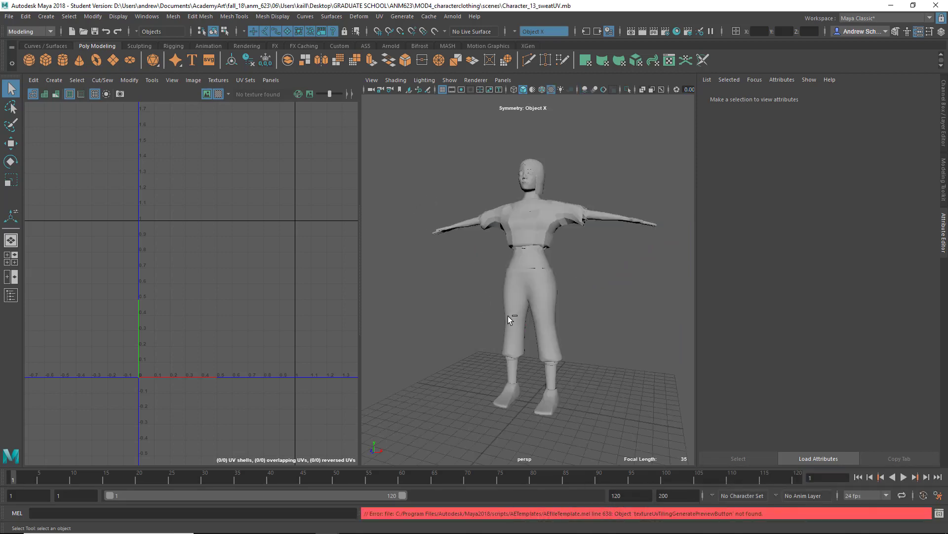
Select the pants and the lower-leg cylinders in turn and examine their UV layouts and checker distribution.
{"action": "left_click", "coordinate": [509, 318]}
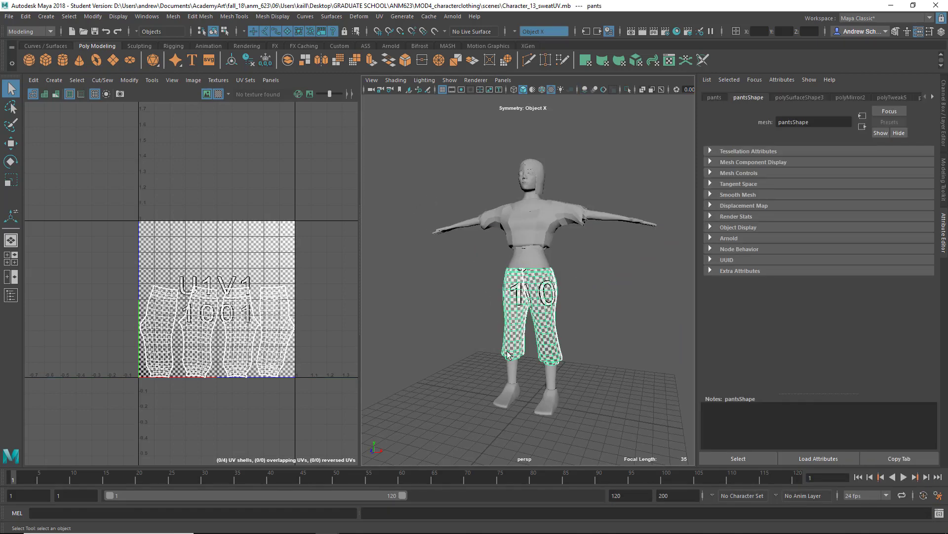
{"action": "left_click_drag", "start_coordinate": [431, 277], "coordinate": [426, 371], "text": "alt"}
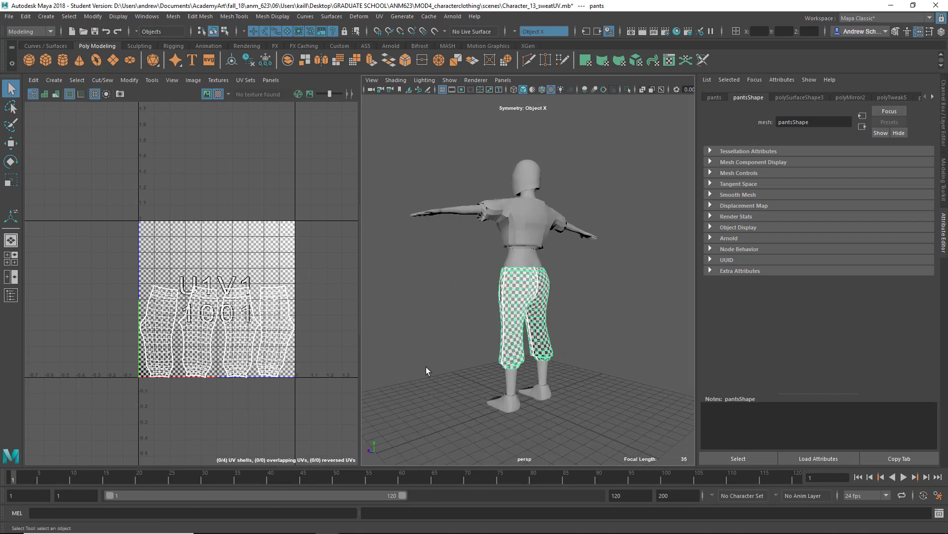
{"action": "left_click", "coordinate": [511, 393]}
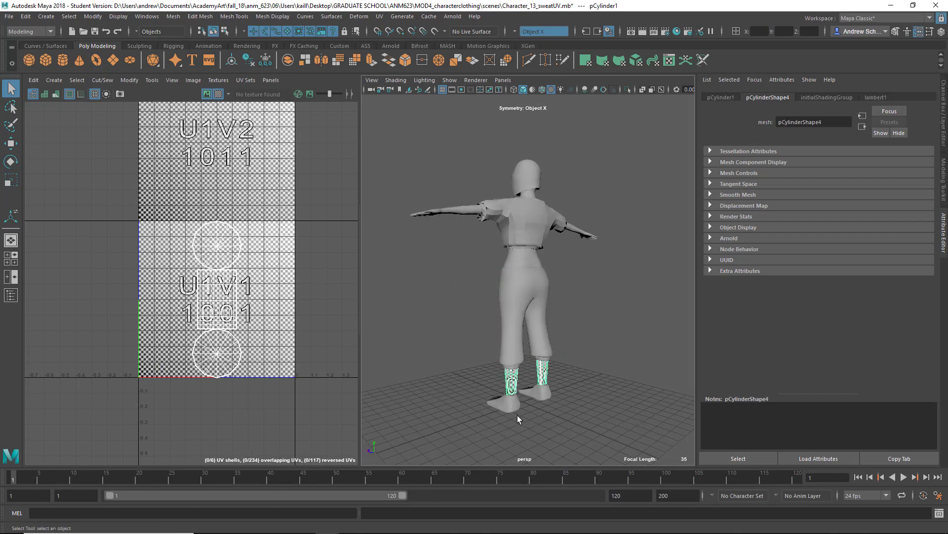
{"action": "scroll", "coordinate": [518, 415], "scroll_direction": "up", "scroll_amount": 5}
{"action": "left_click_drag", "start_coordinate": [467, 368], "coordinate": [537, 346], "text": "alt"}
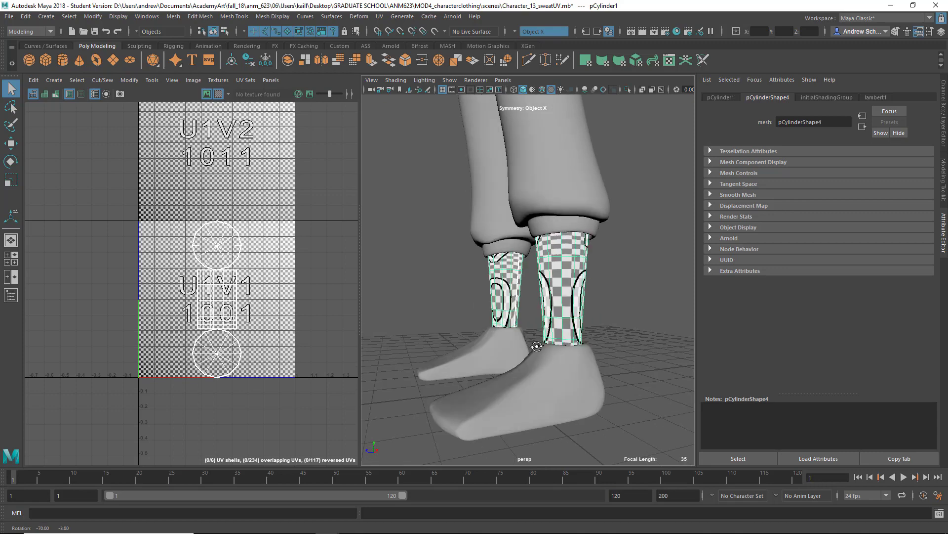
Select the socks and the stomach mesh in turn and examine their UV layouts and checker distribution.
{"action": "left_click", "coordinate": [541, 414]}
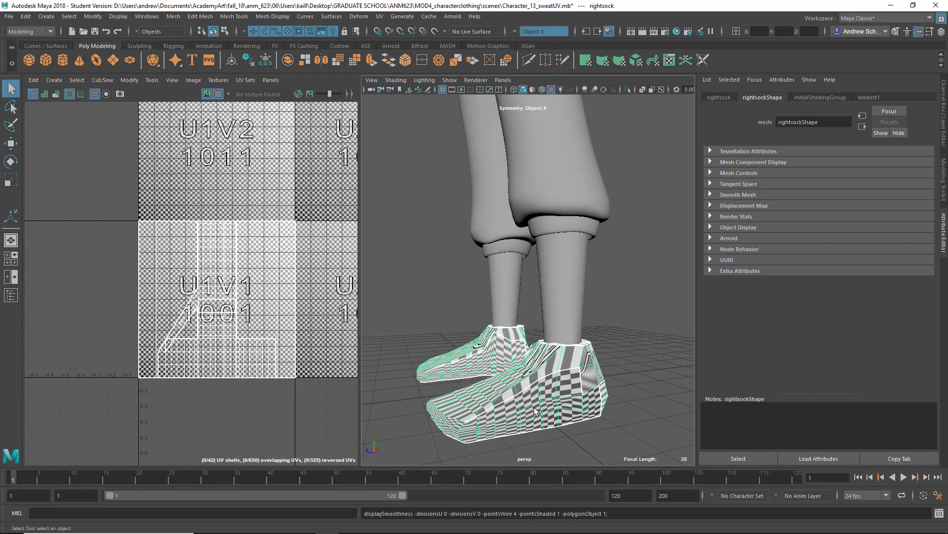
{"action": "left_click_drag", "start_coordinate": [540, 410], "coordinate": [609, 423], "text": "alt"}
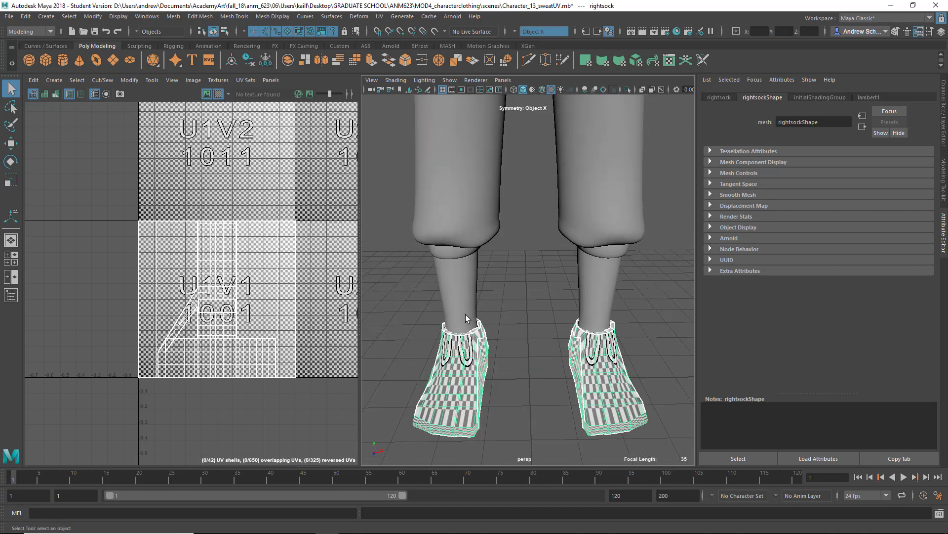
{"action": "middle_click_drag", "start_coordinate": [471, 254], "coordinate": [479, 493], "text": "alt"}
{"action": "right_click_drag", "start_coordinate": [528, 304], "coordinate": [495, 297], "text": "alt"}
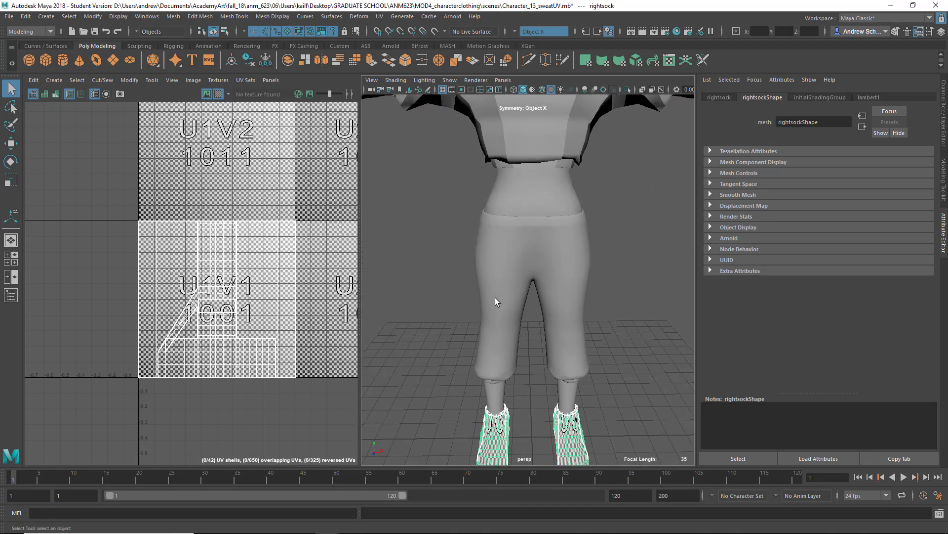
{"action": "middle_click_drag", "start_coordinate": [495, 298], "coordinate": [528, 336], "text": "alt"}
{"action": "left_click", "coordinate": [527, 335]}
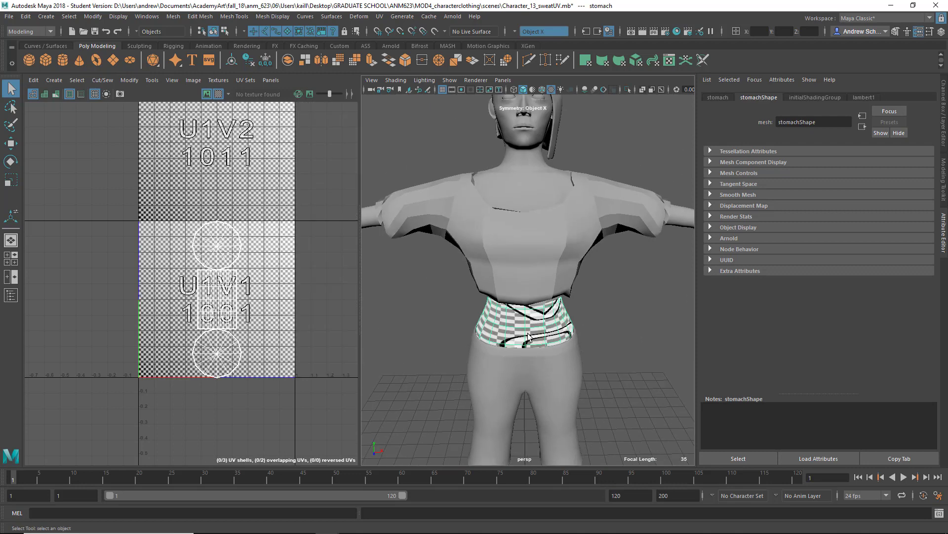
Select the sweater and examine its UV layout and checker distribution from the front and back.
{"action": "left_click", "coordinate": [522, 277]}
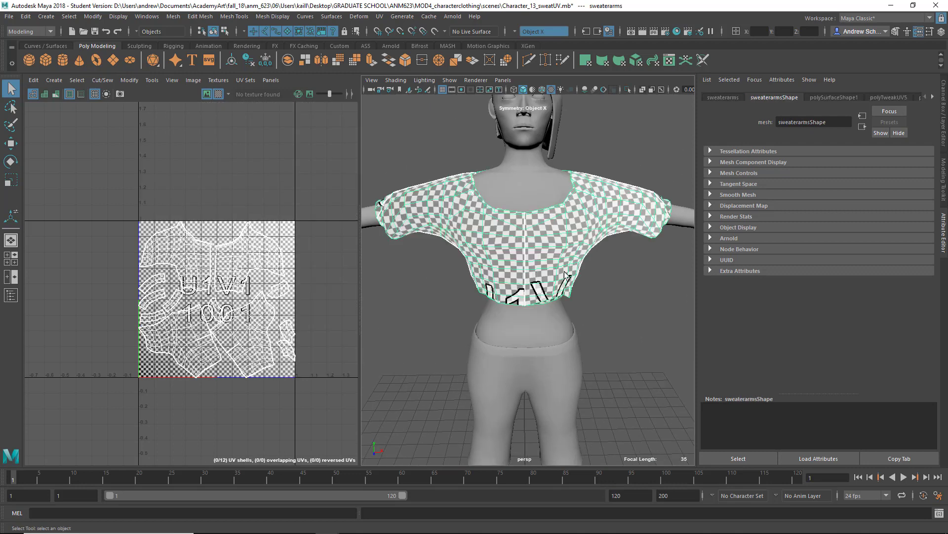
{"action": "left_click_drag", "start_coordinate": [616, 308], "coordinate": [433, 288], "text": "alt"}
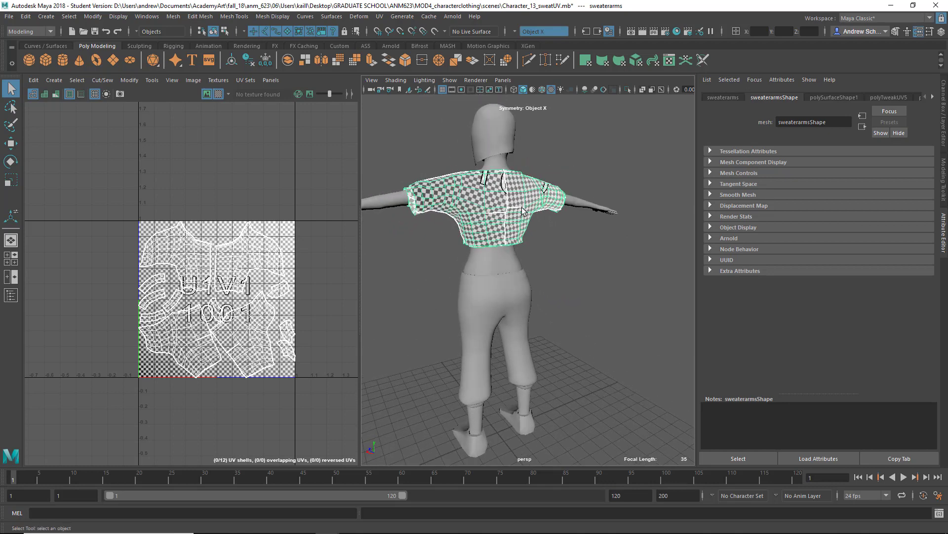
{"action": "left_click_drag", "start_coordinate": [524, 213], "coordinate": [487, 258], "text": "alt"}
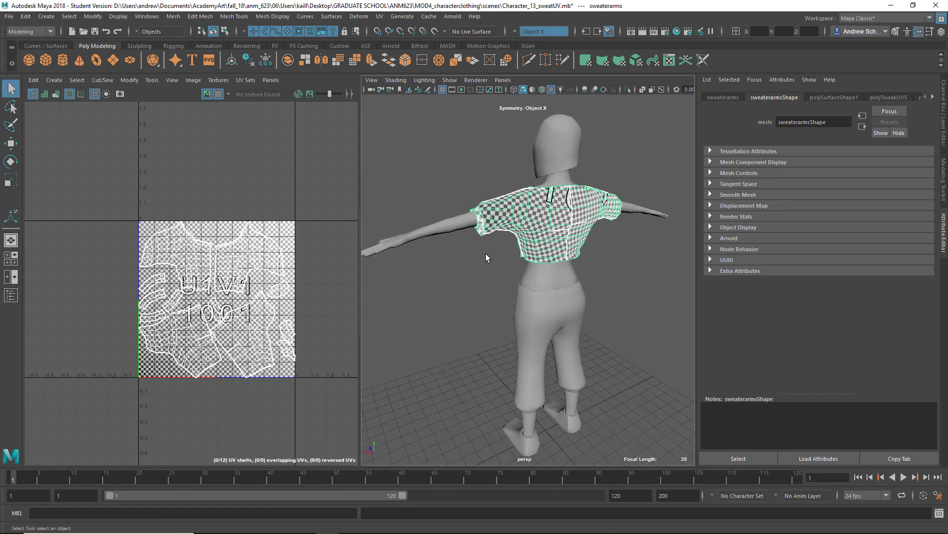
Select the two small UV shells at the left edge of the sweater's tile and locate their faces on the model in wireframe display.
{"action": "right_click_drag", "start_coordinate": [170, 301], "coordinate": [155, 300]}
{"action": "left_click", "coordinate": [160, 295]}
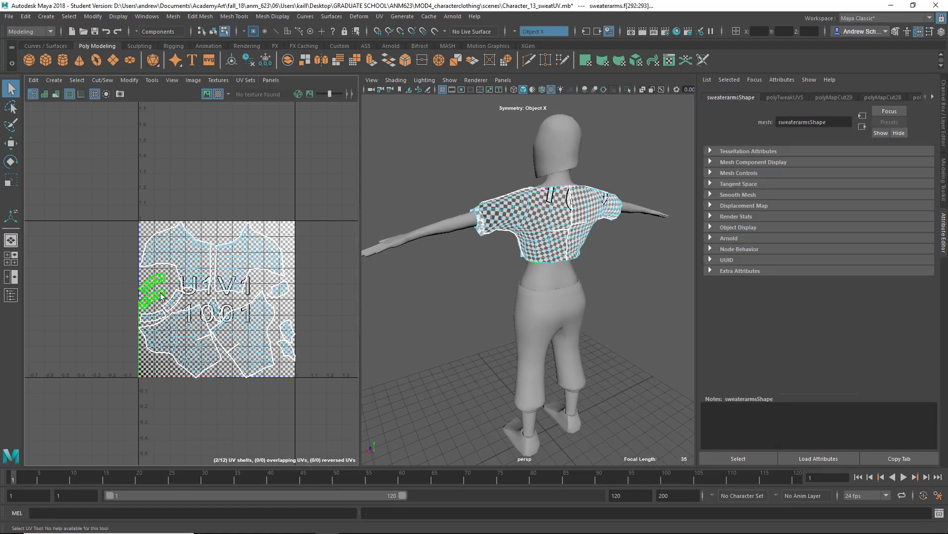
{"action": "key", "text": "4"}
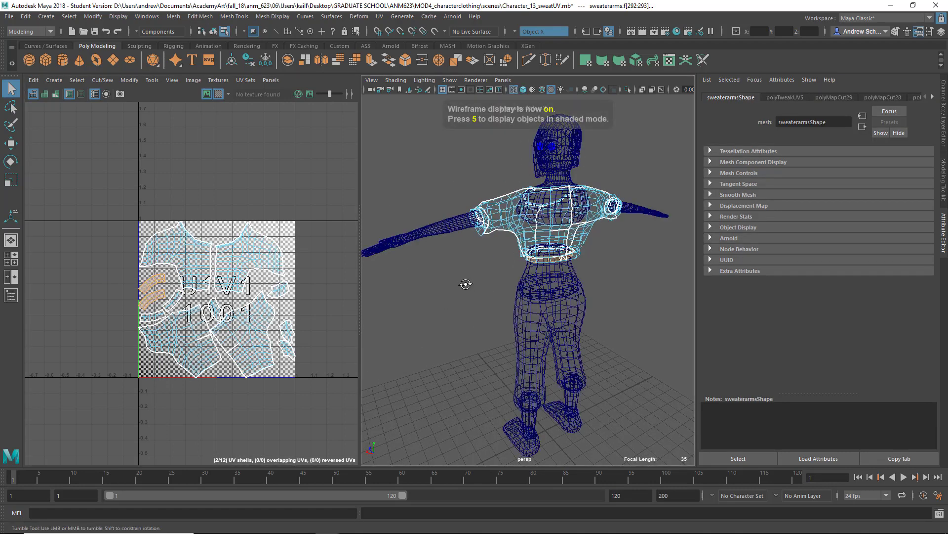
{"action": "left_click_drag", "start_coordinate": [452, 286], "coordinate": [546, 301], "text": "alt"}
{"action": "right_click_drag", "start_coordinate": [546, 300], "coordinate": [691, 290], "text": "alt"}
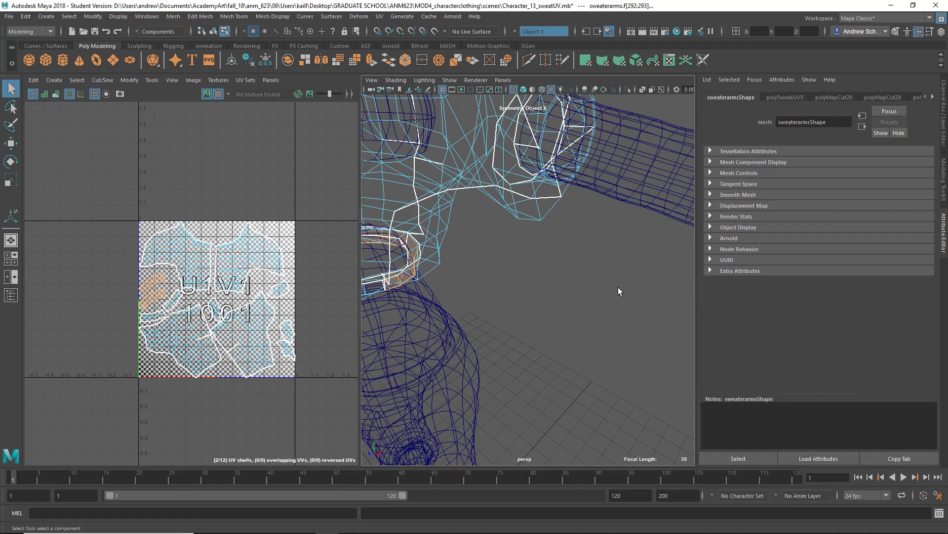
{"action": "left_click_drag", "start_coordinate": [618, 290], "coordinate": [595, 298], "text": "alt"}
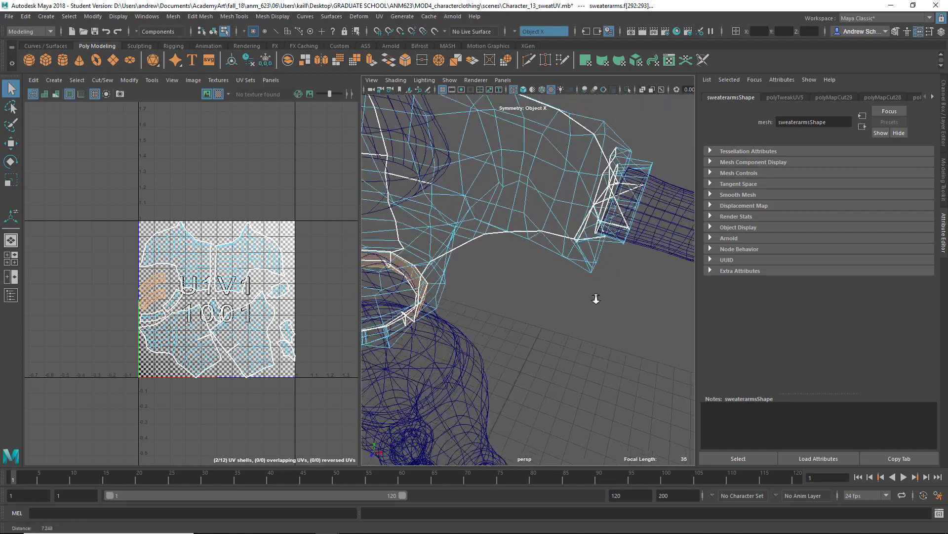
{"action": "right_click_drag", "start_coordinate": [596, 299], "coordinate": [514, 295], "text": "alt"}
{"action": "mouse_move", "coordinate": [524, 304]}
{"action": "left_mouse_down", "text": "alt"}
{"action": "mouse_move", "coordinate": [540, 324]}
{"action": "mouse_move", "coordinate": [547, 294]}
{"action": "left_mouse_up", "text": "alt"}
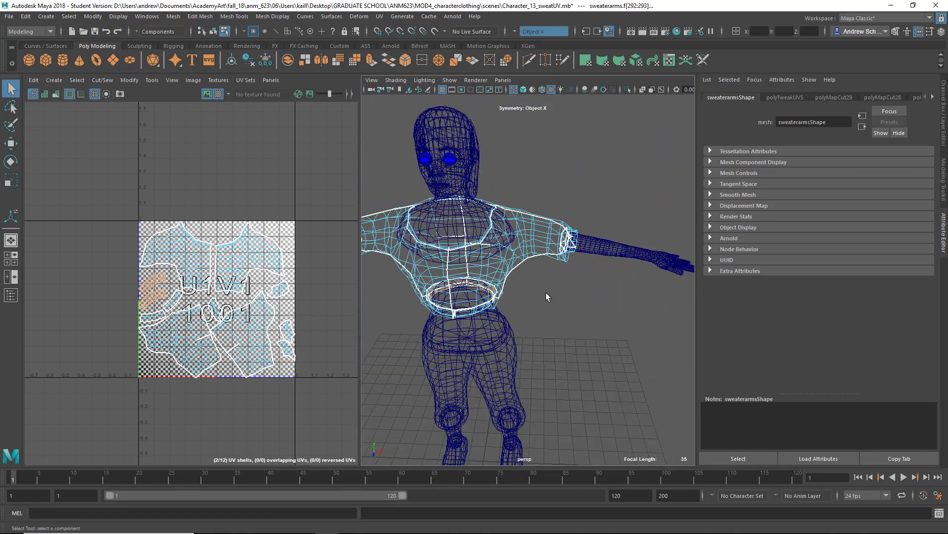
Restore textured shading, return to object selection, and examine the UV layouts of the head and the hair.
{"action": "key", "text": "6"}
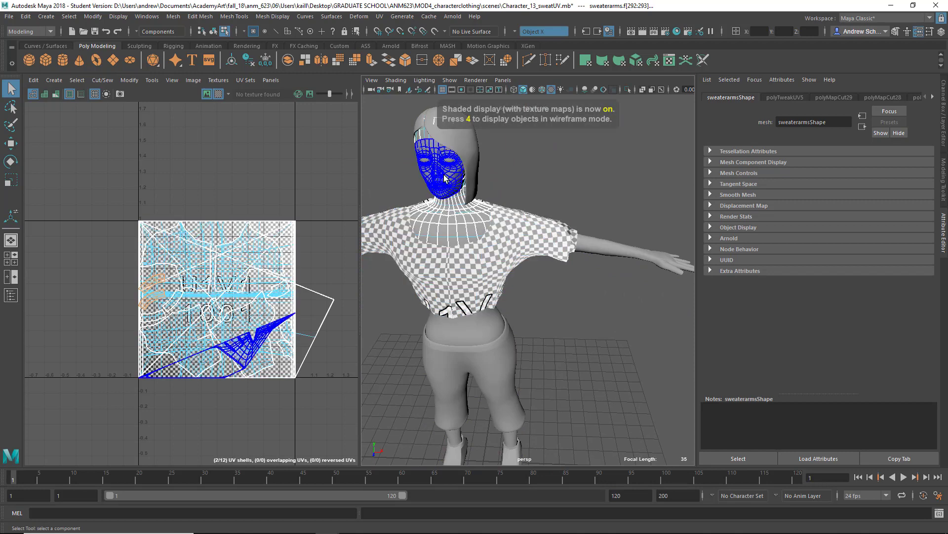
{"action": "right_click_drag", "start_coordinate": [461, 183], "coordinate": [482, 150]}
{"action": "right_click_drag", "start_coordinate": [455, 187], "coordinate": [455, 117]}
{"action": "left_click_drag", "start_coordinate": [507, 209], "coordinate": [586, 218], "text": "alt"}
{"action": "left_click", "coordinate": [586, 215]}
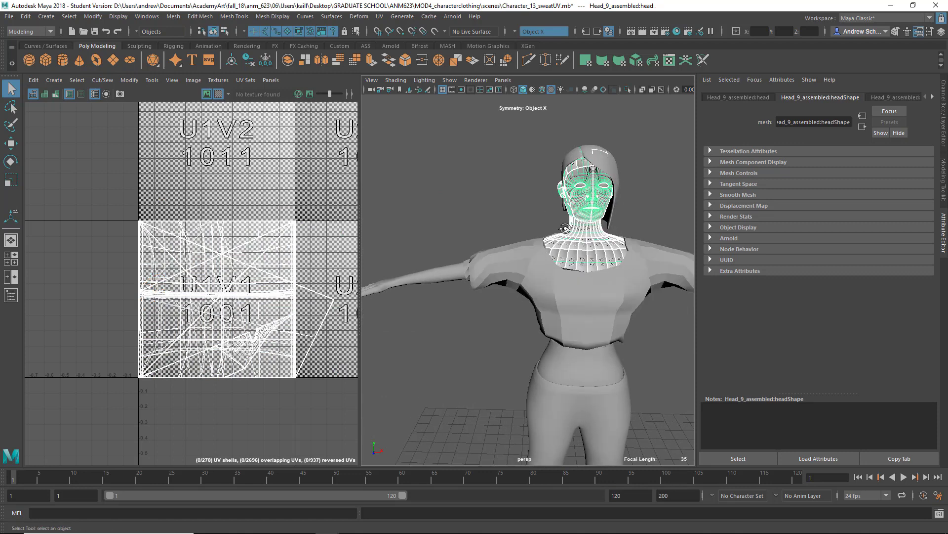
{"action": "left_click_drag", "start_coordinate": [560, 224], "coordinate": [657, 244], "text": "alt"}
{"action": "left_click", "coordinate": [582, 182]}
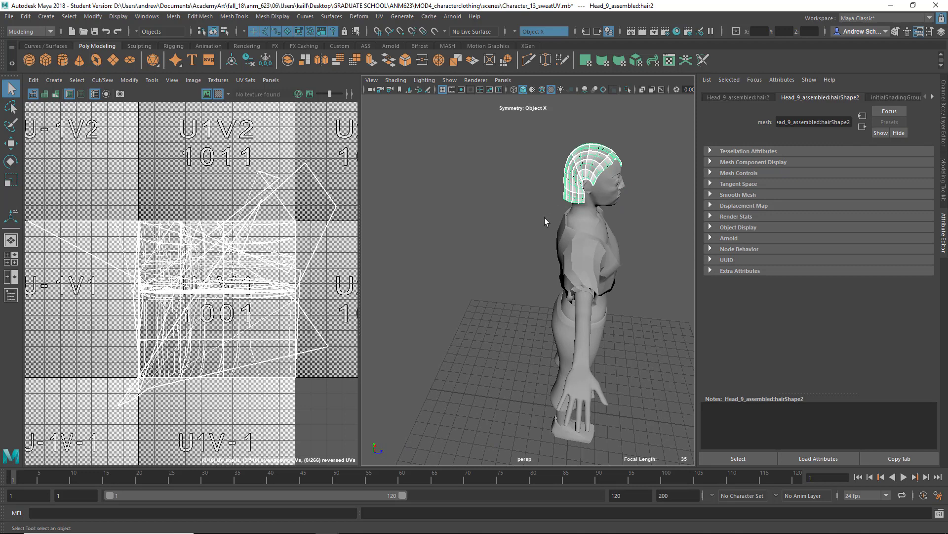
Select the pants, upper-body meshes and hands in turn and compare their UV layouts.
{"action": "left_click_drag", "start_coordinate": [548, 234], "coordinate": [525, 360], "text": "alt"}
{"action": "left_click", "coordinate": [526, 359]}
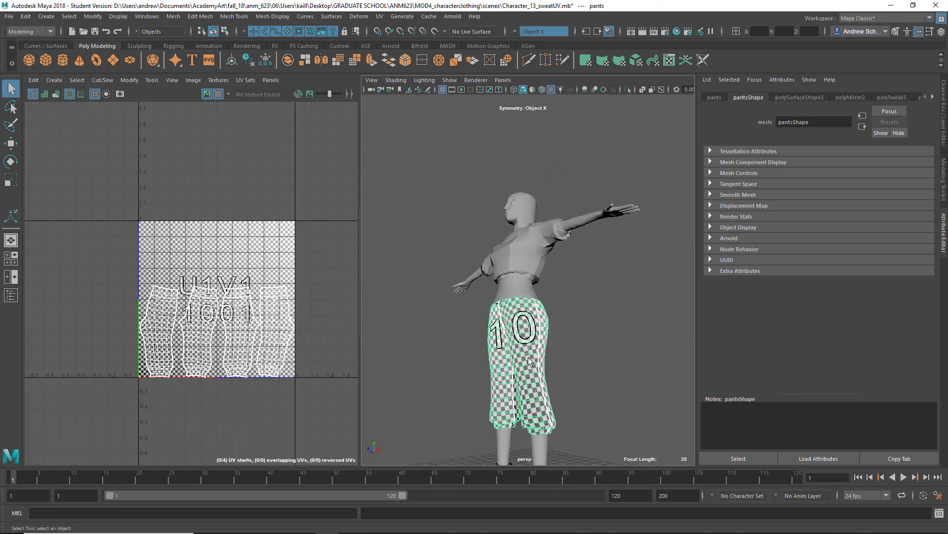
{"action": "left_click", "coordinate": [527, 292]}
{"action": "left_click", "coordinate": [558, 248]}
{"action": "left_click", "coordinate": [579, 230]}
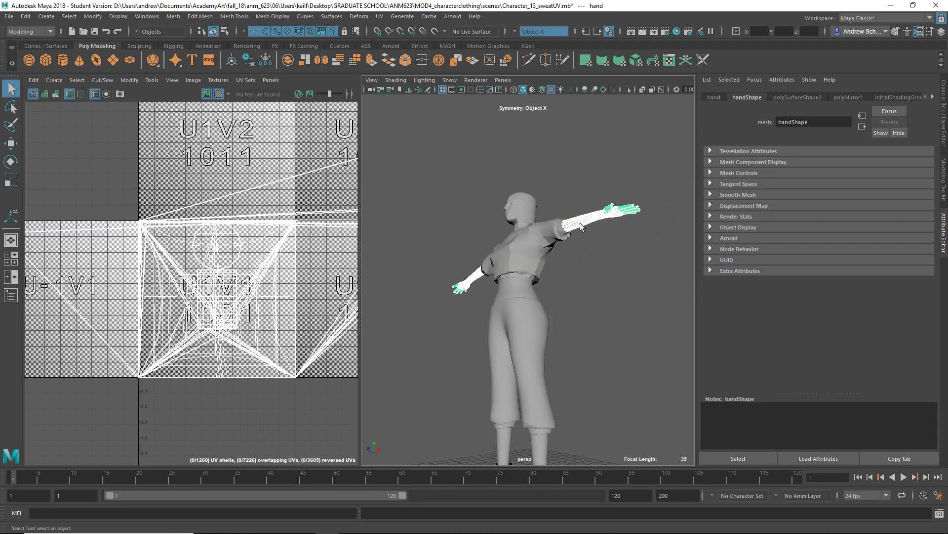
{"action": "left_click_drag", "start_coordinate": [624, 241], "coordinate": [614, 319], "text": "alt"}
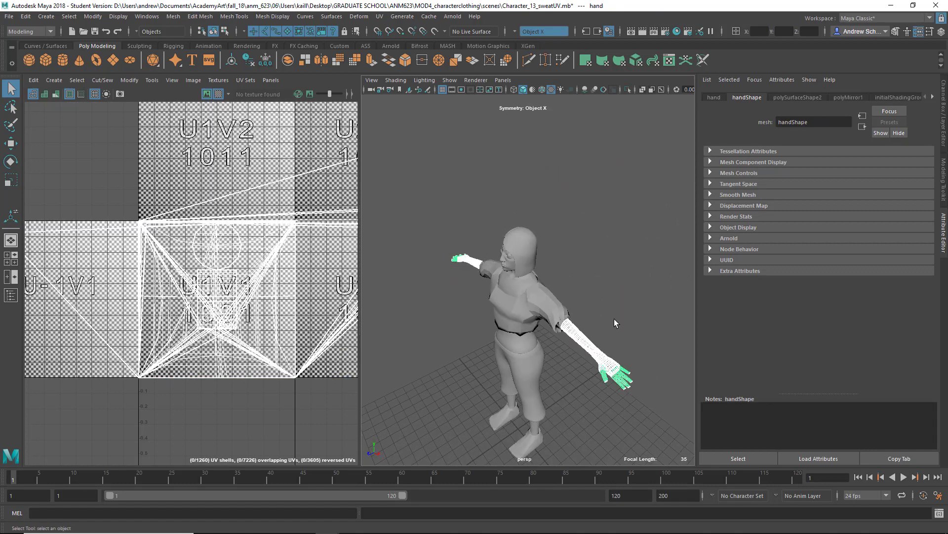